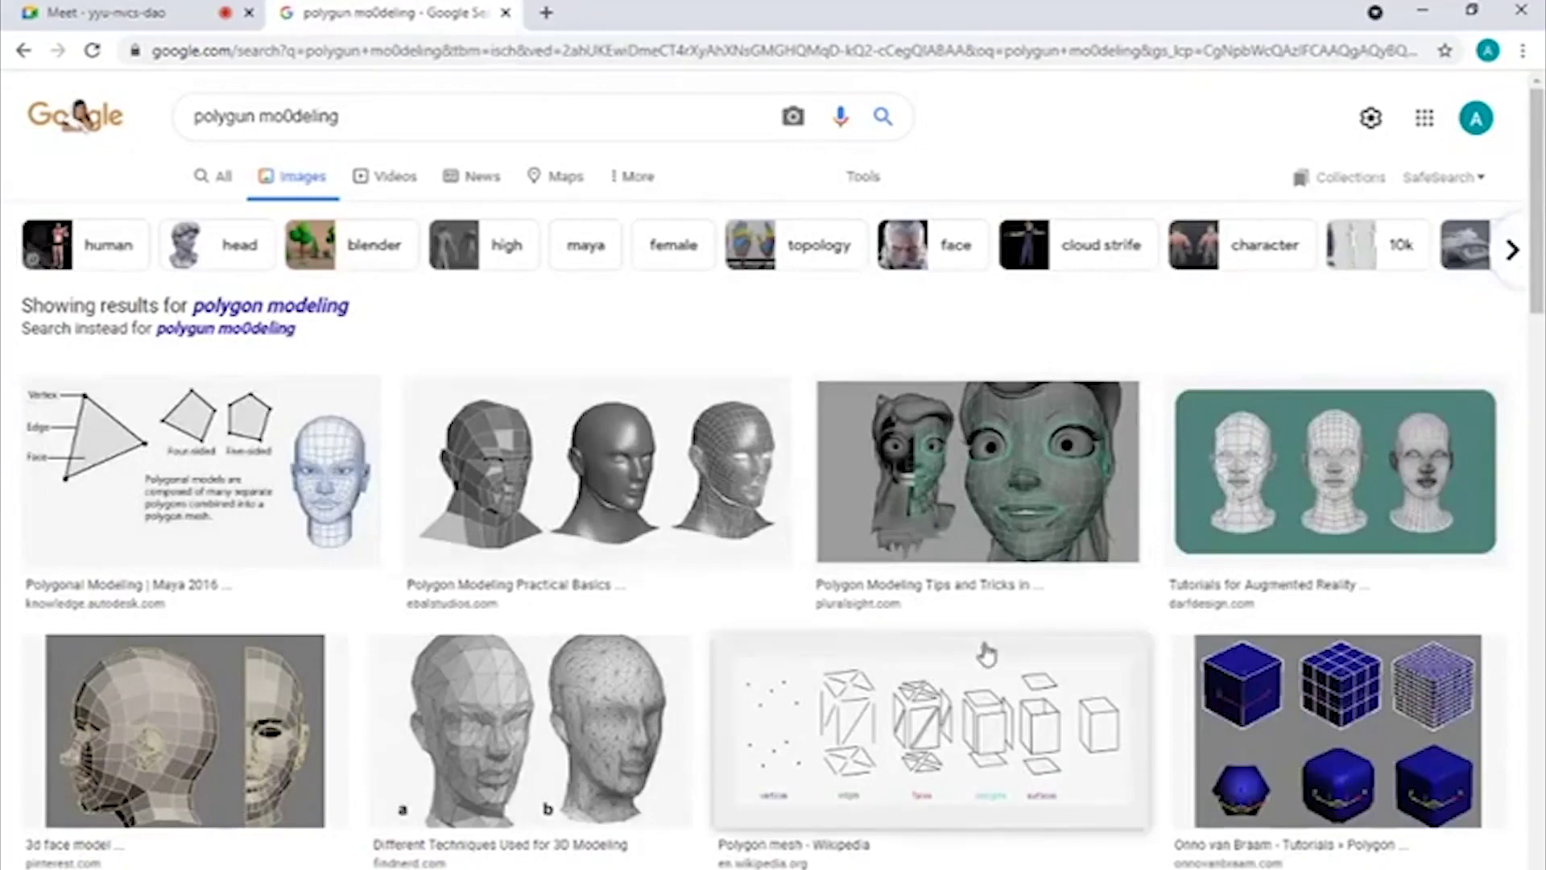
- Open the Wikipedia polygon mesh diagram from the image results in its own browser tab and enlarge the page
{"action": "left_click", "coordinate": [995, 691]}
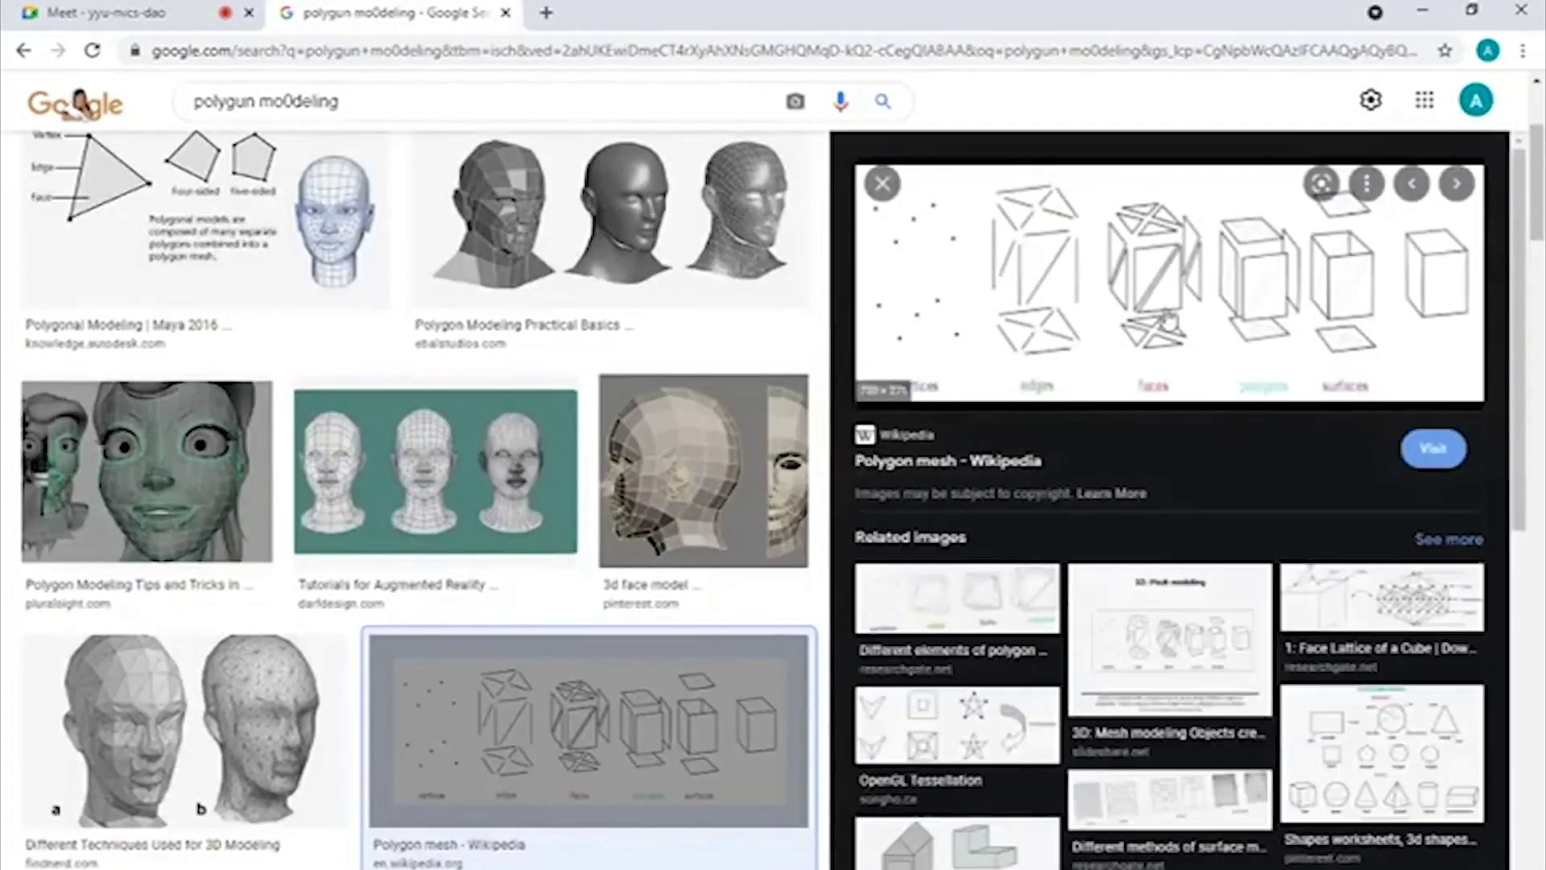
{"action": "right_click", "coordinate": [1100, 266]}
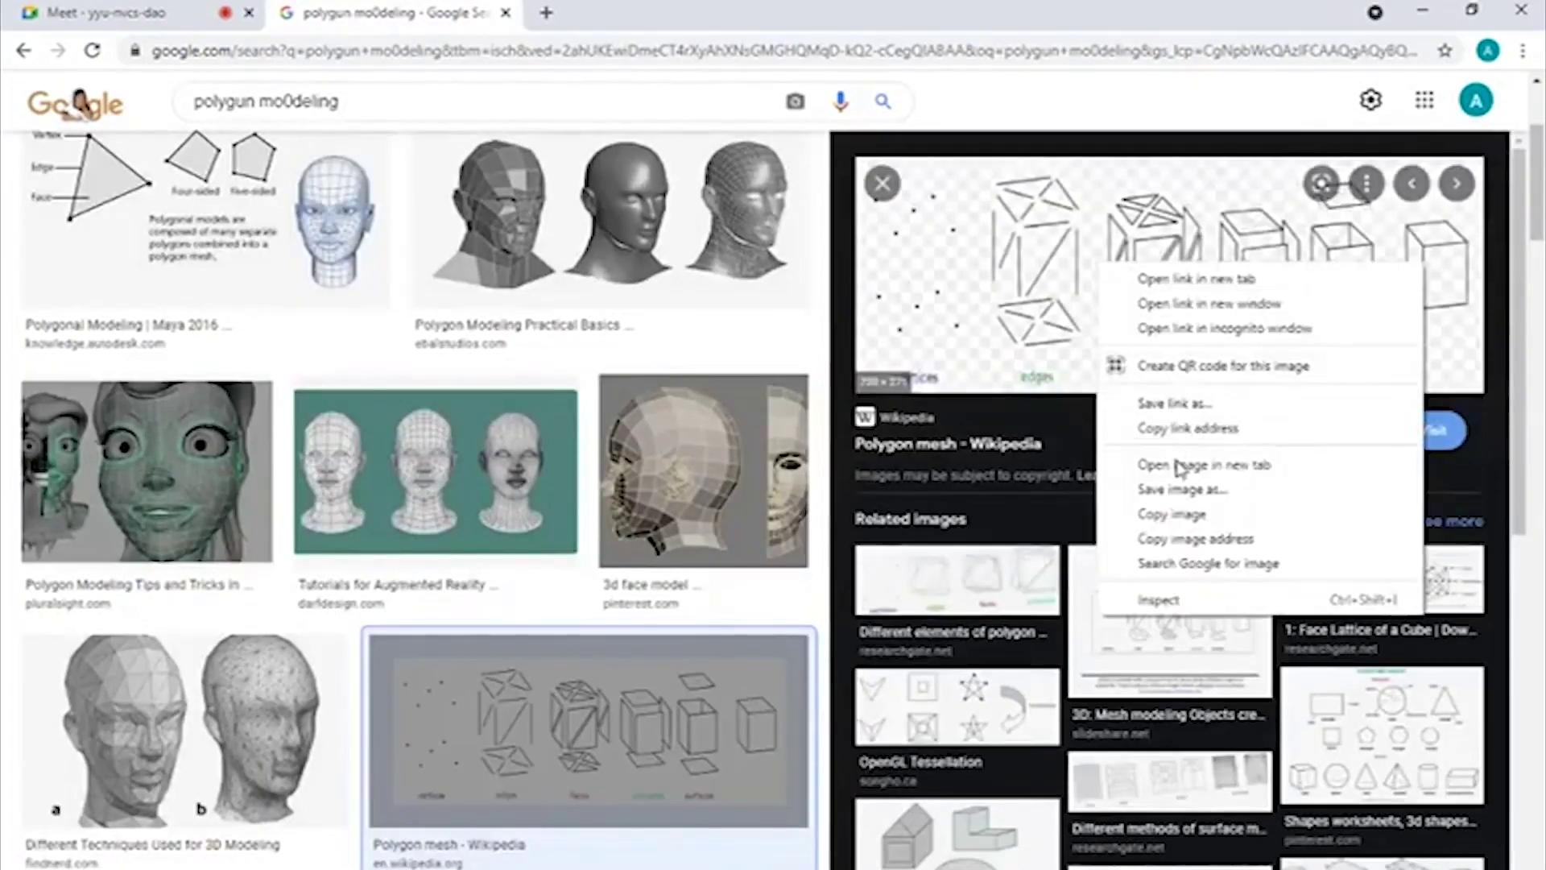
{"action": "left_click", "coordinate": [1204, 465]}
{"action": "left_click", "coordinate": [693, 13]}
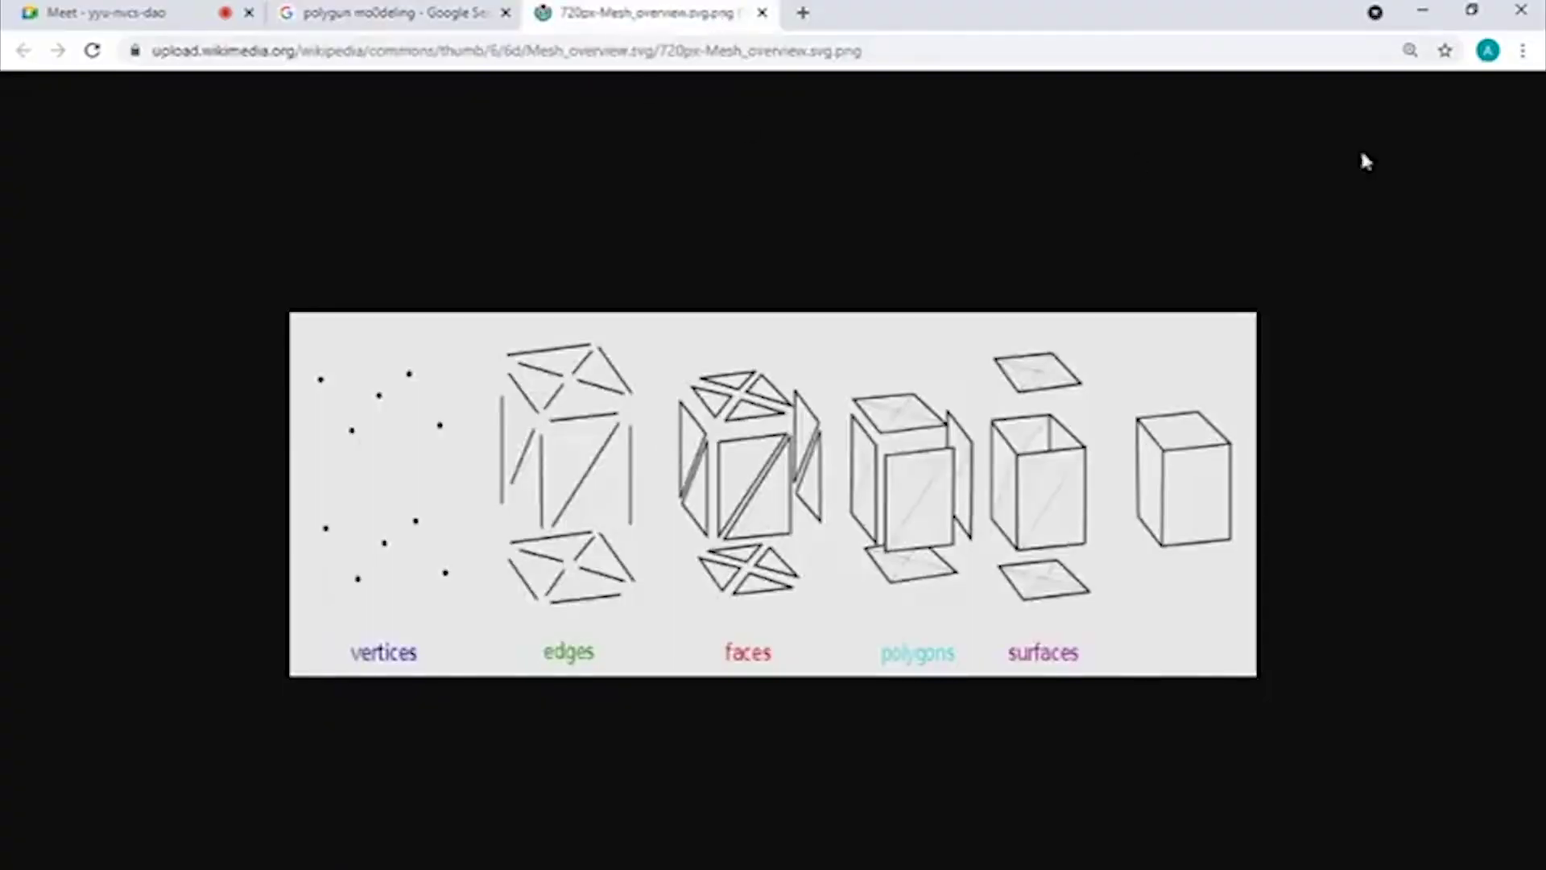
{"action": "left_click", "coordinate": [1521, 53]}
{"action": "left_click", "coordinate": [1476, 252]}
{"action": "left_click", "coordinate": [1475, 252]}
{"action": "left_click", "coordinate": [1053, 179]}
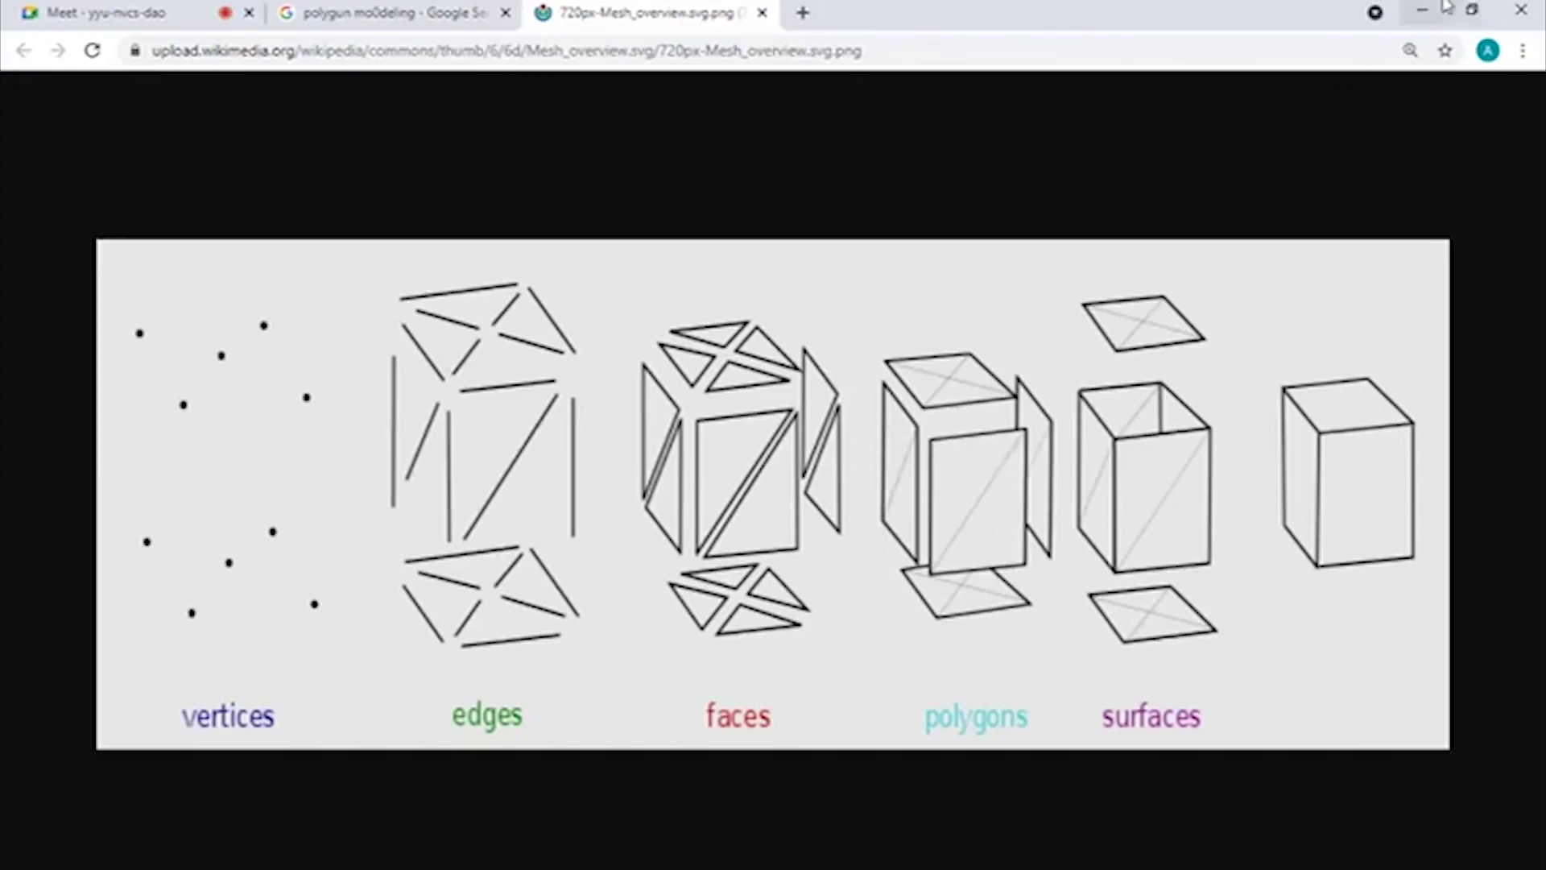
- Save the mesh diagram to the Desktop as a PNG image named 720px-Mesh_overview.svg
{"action": "right_click", "coordinate": [1091, 263]}
{"action": "left_click", "coordinate": [1125, 302]}
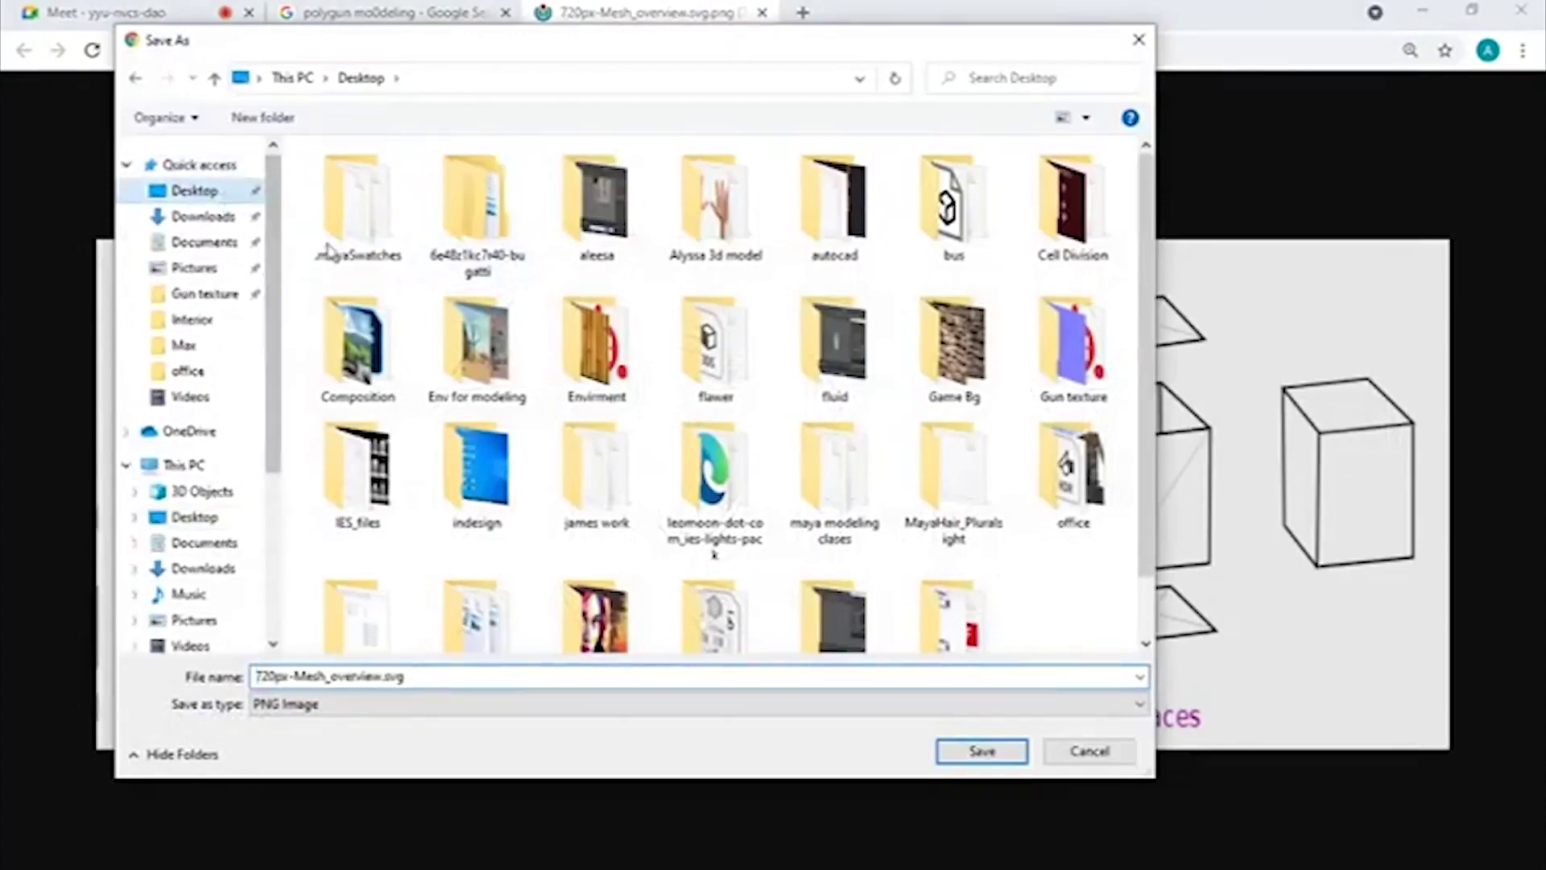
{"action": "left_click", "coordinate": [958, 749]}
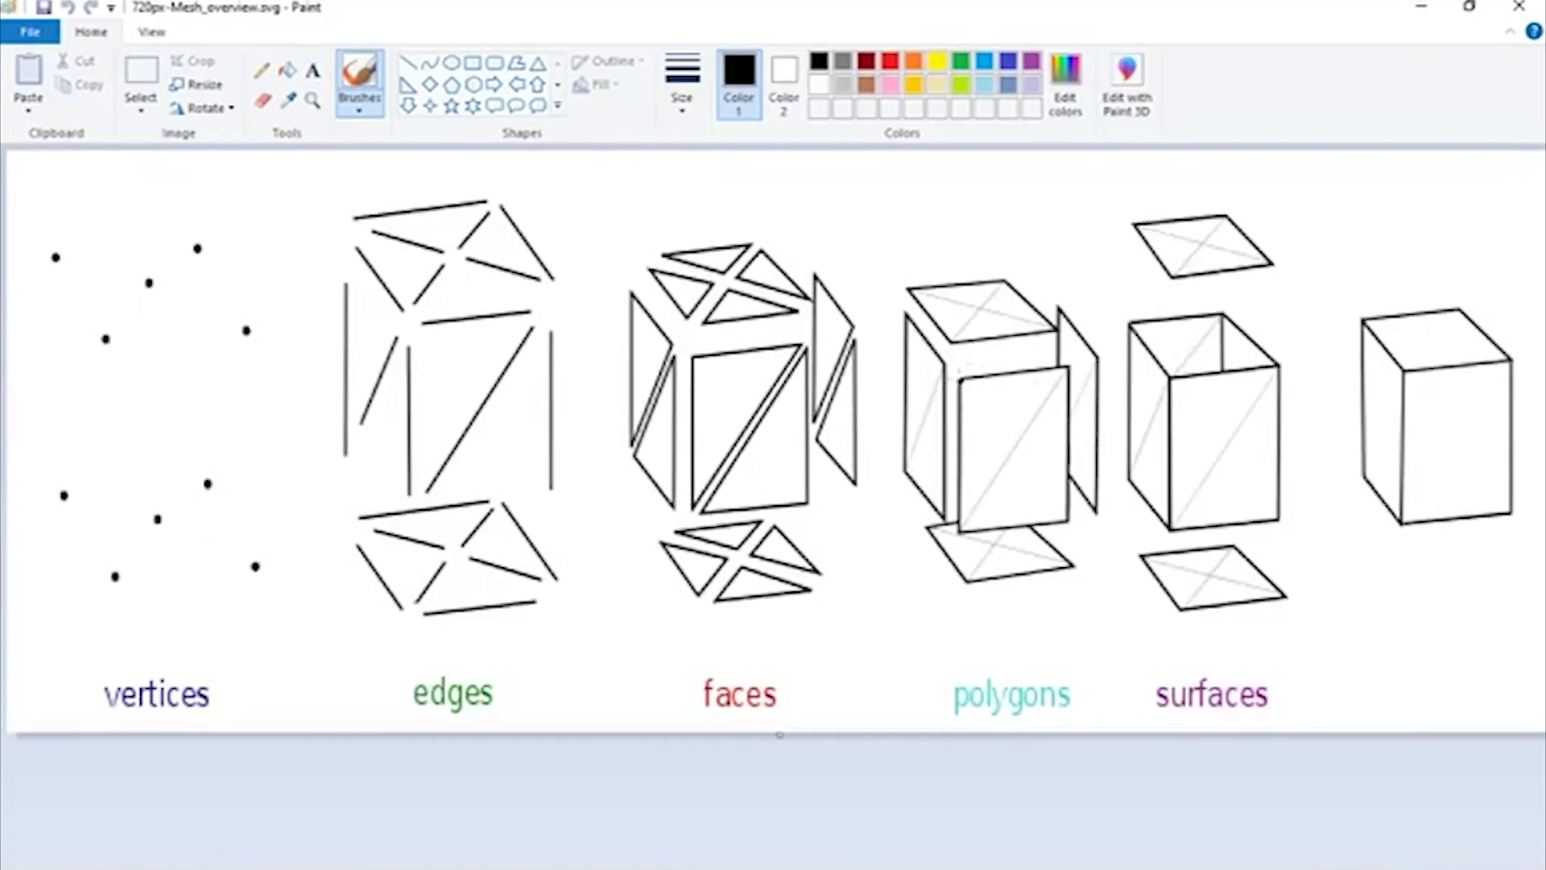
- In Paint, brush dark red lines over two edges of the polygons example's front face and a cross inside it
{"action": "left_click", "coordinate": [866, 61]}
{"action": "mouse_move", "coordinate": [957, 379]}
{"action": "left_mouse_down"}
{"action": "mouse_move", "coordinate": [1068, 367]}
{"action": "mouse_move", "coordinate": [1071, 521]}
{"action": "left_mouse_up"}
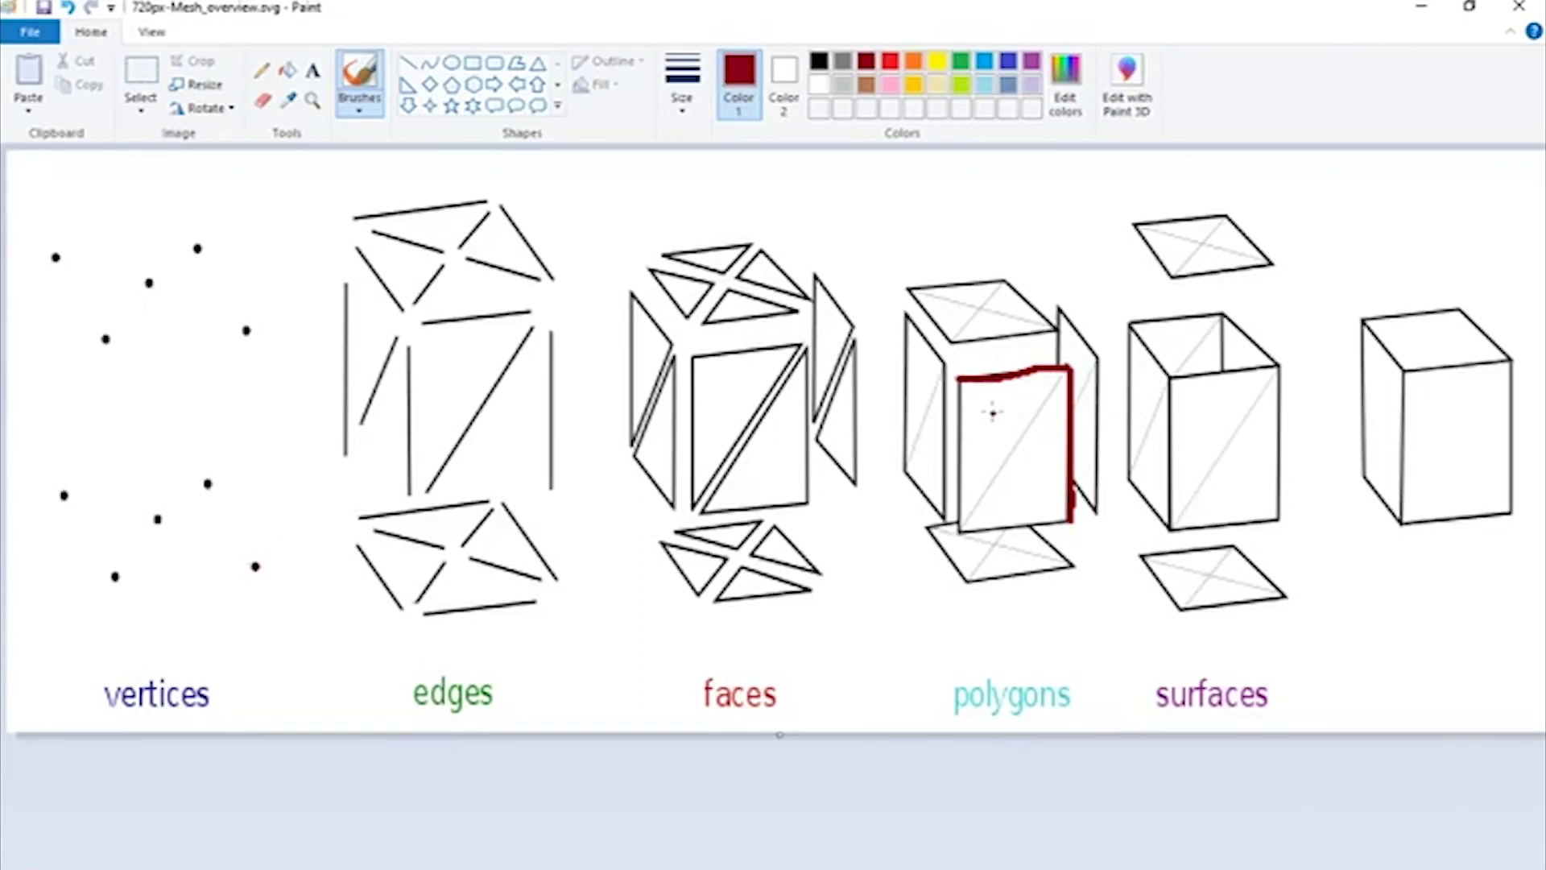
{"action": "mouse_move", "coordinate": [977, 400]}
{"action": "left_mouse_down"}
{"action": "mouse_move", "coordinate": [1003, 450]}
{"action": "mouse_move", "coordinate": [1045, 474]}
{"action": "left_mouse_up"}
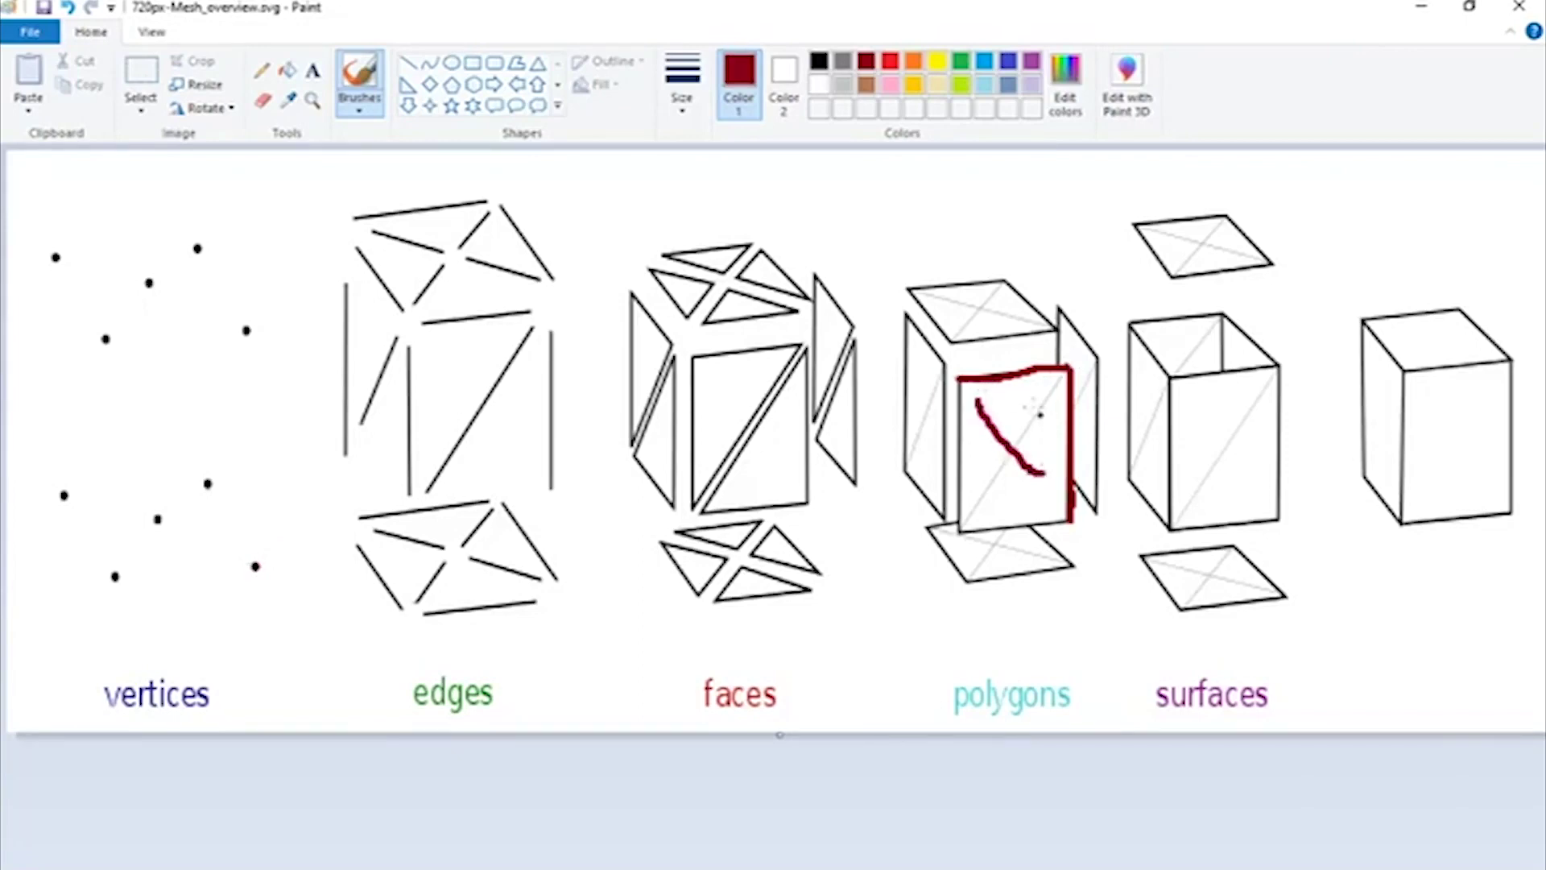
{"action": "left_click_drag", "start_coordinate": [1035, 403], "coordinate": [992, 483]}
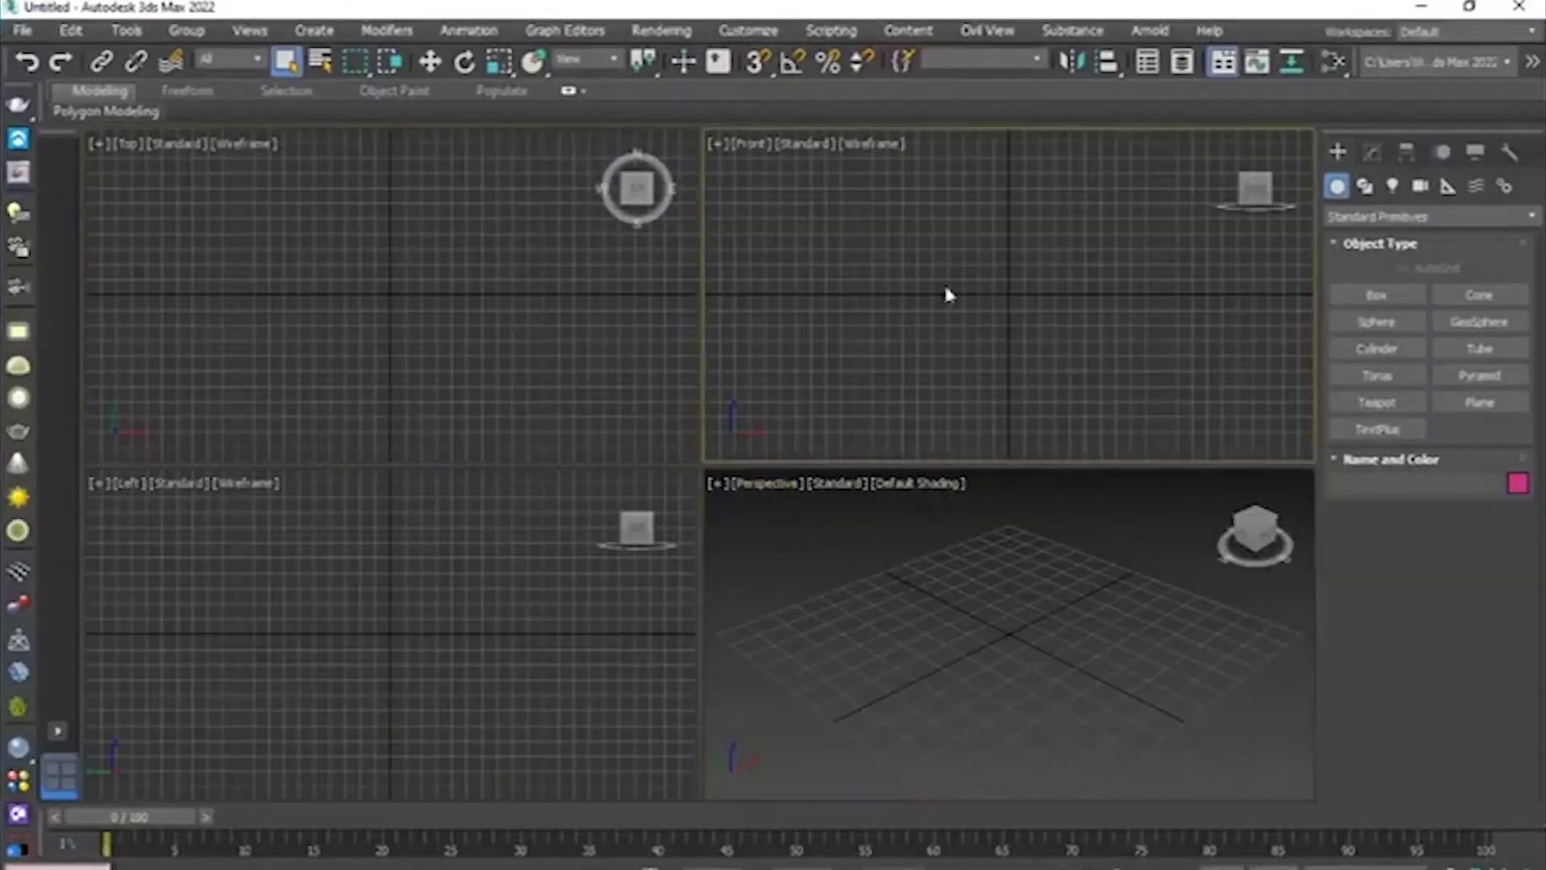
- In 3ds Max, activate the orthographic viewports in turn, and switch the Top viewport between maximized and the four-view layout
{"action": "left_click", "coordinate": [507, 294]}
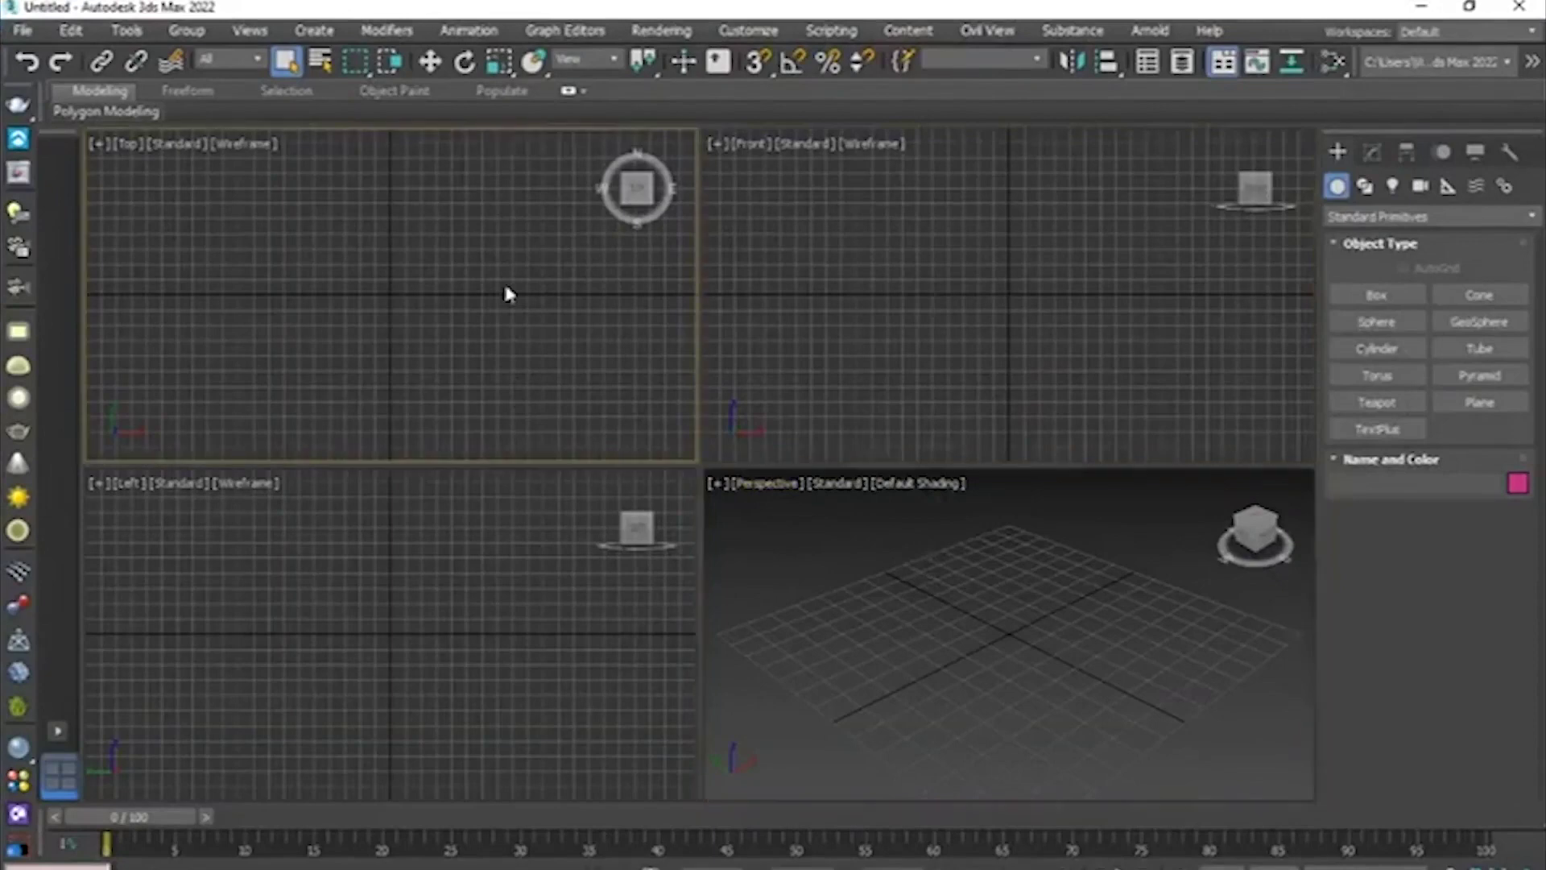
{"action": "left_click", "coordinate": [1125, 217]}
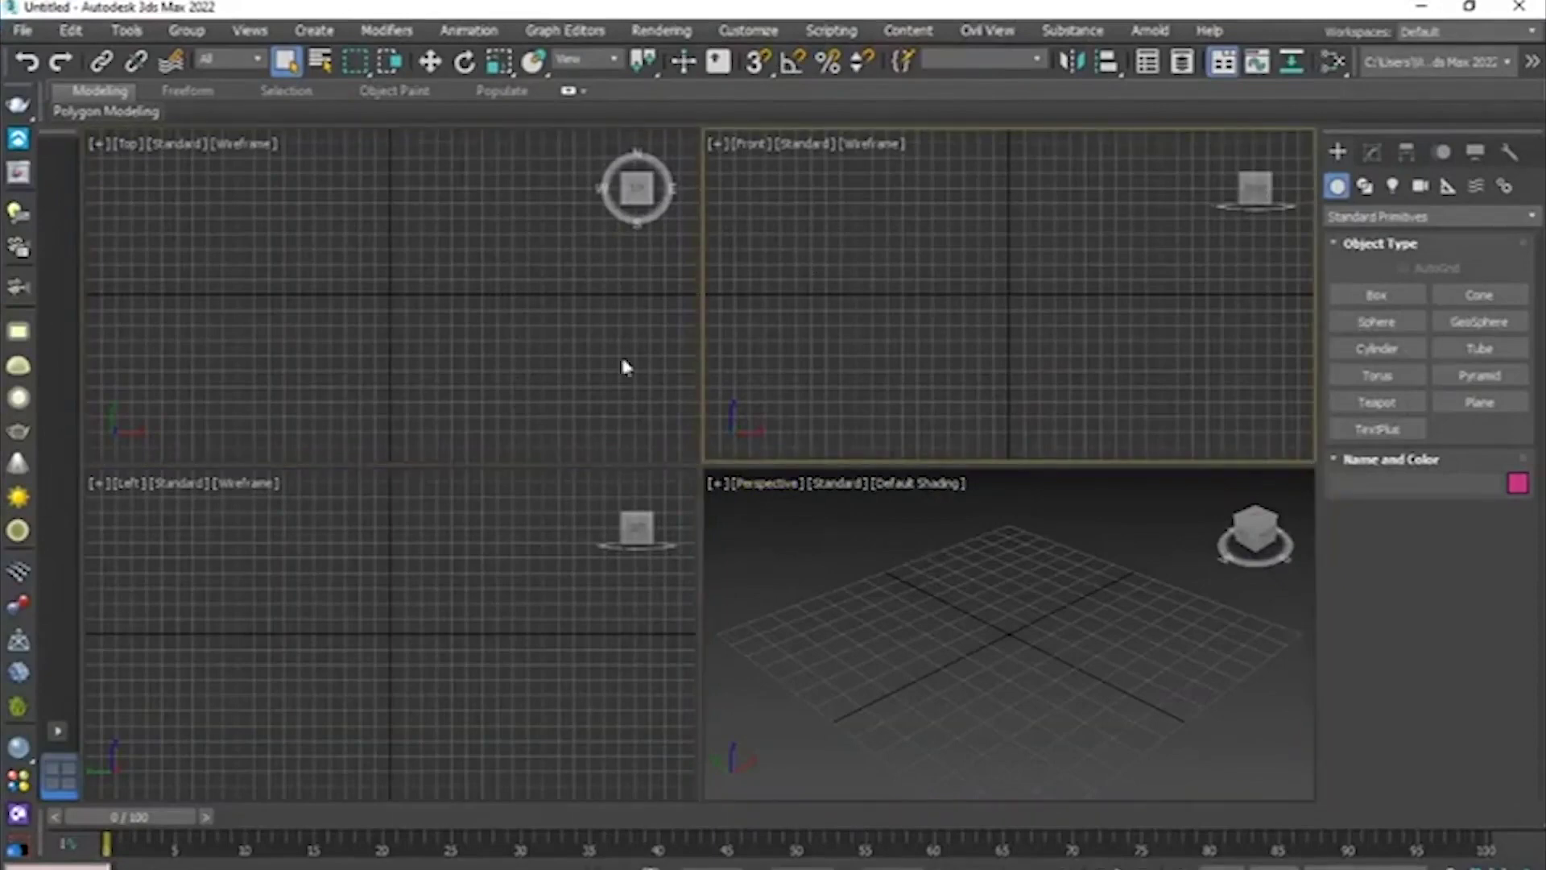
{"action": "left_click", "coordinate": [502, 574]}
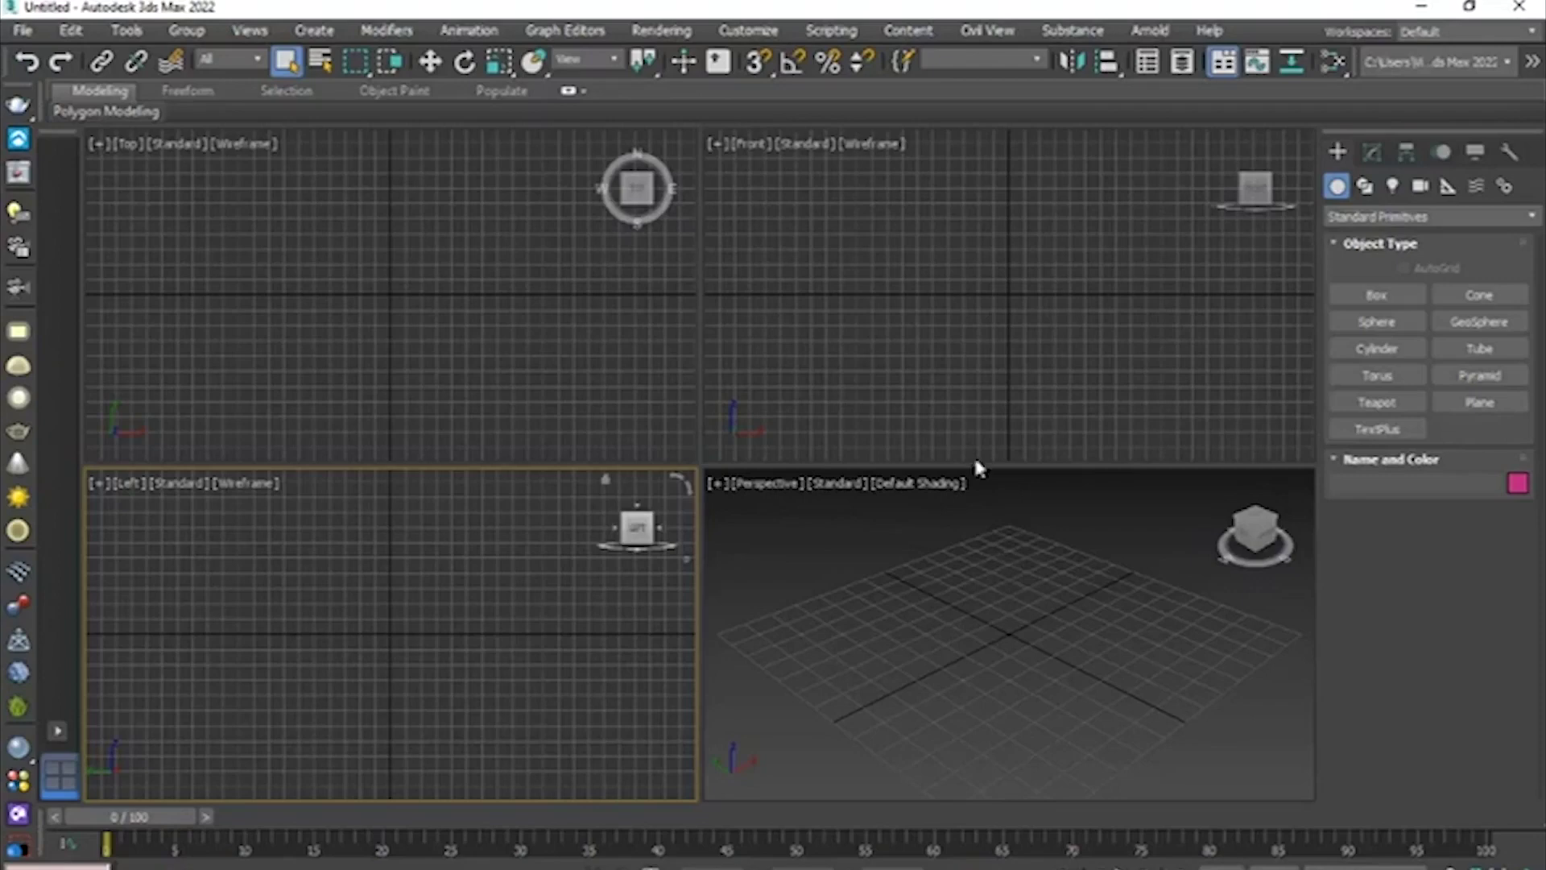
{"action": "left_click", "coordinate": [431, 157]}
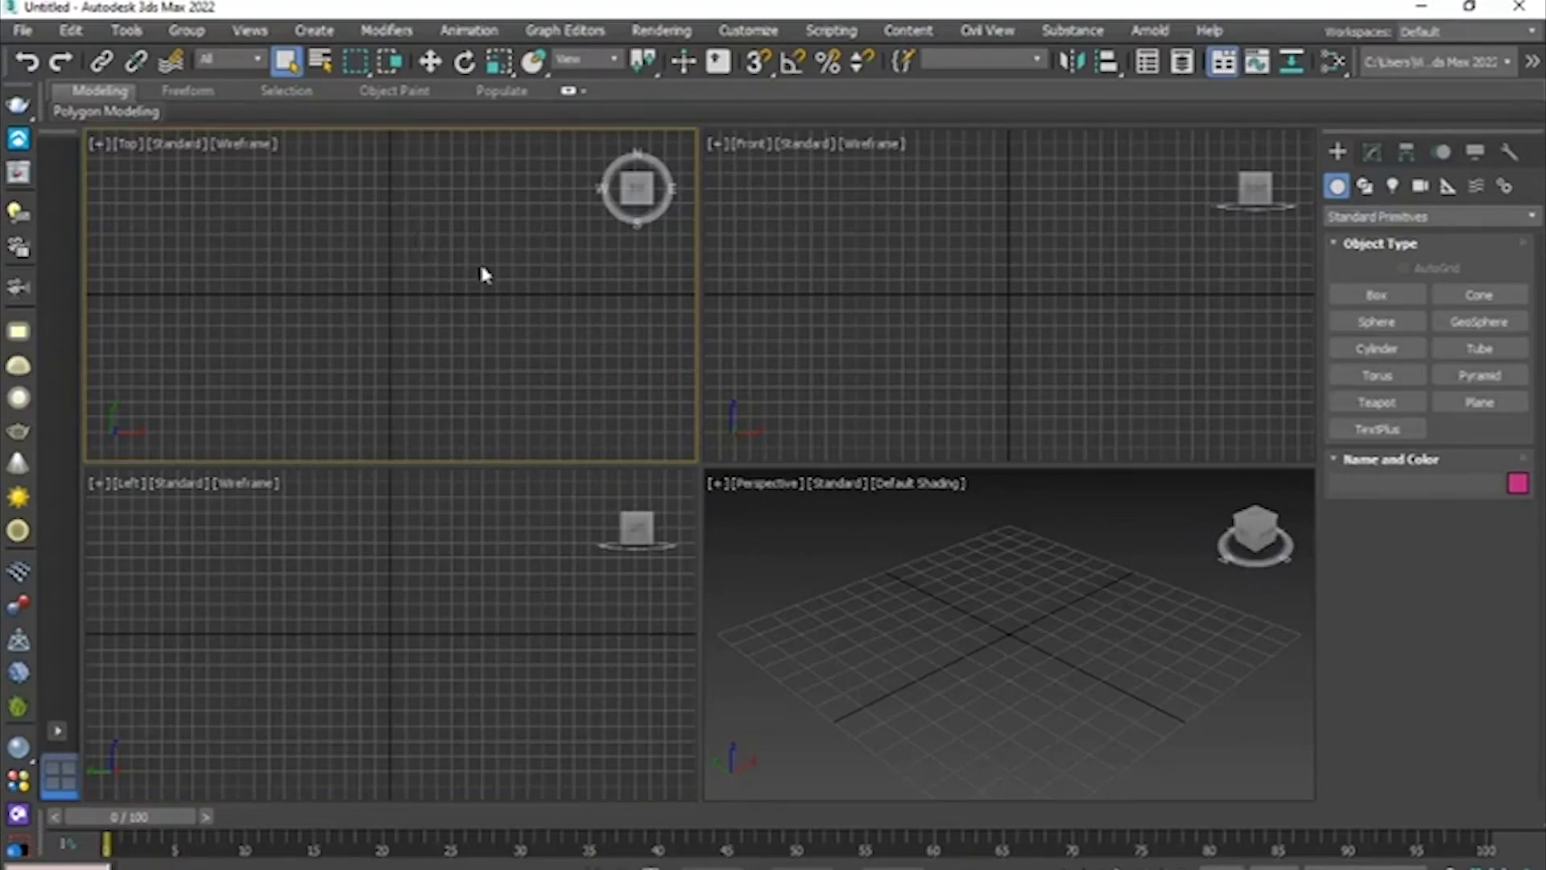
{"action": "key", "text": "alt+w"}
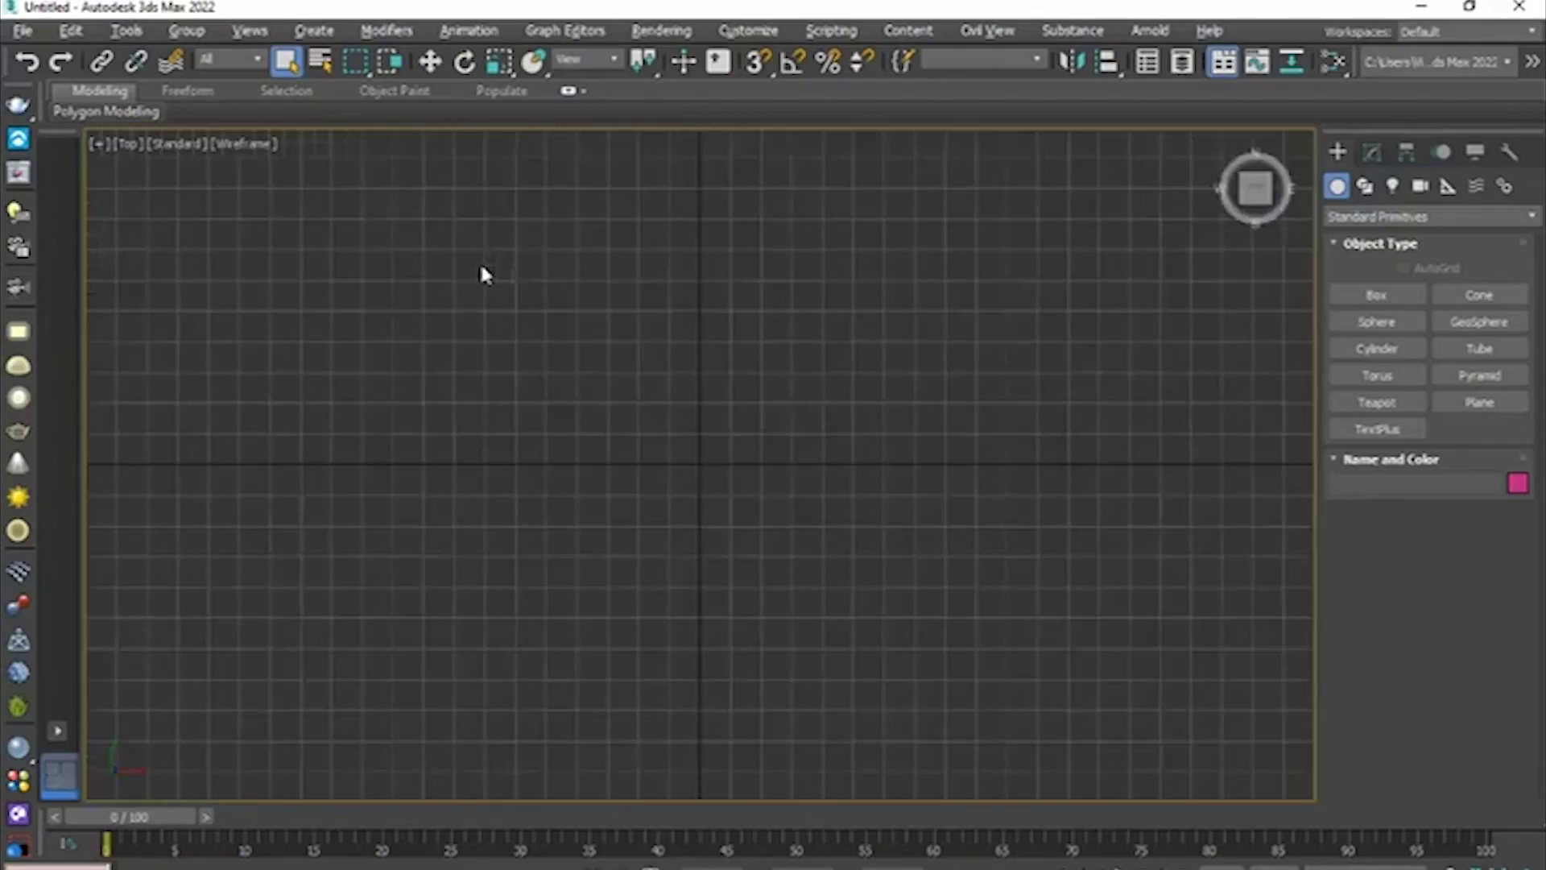
{"action": "key", "text": "alt+w"}
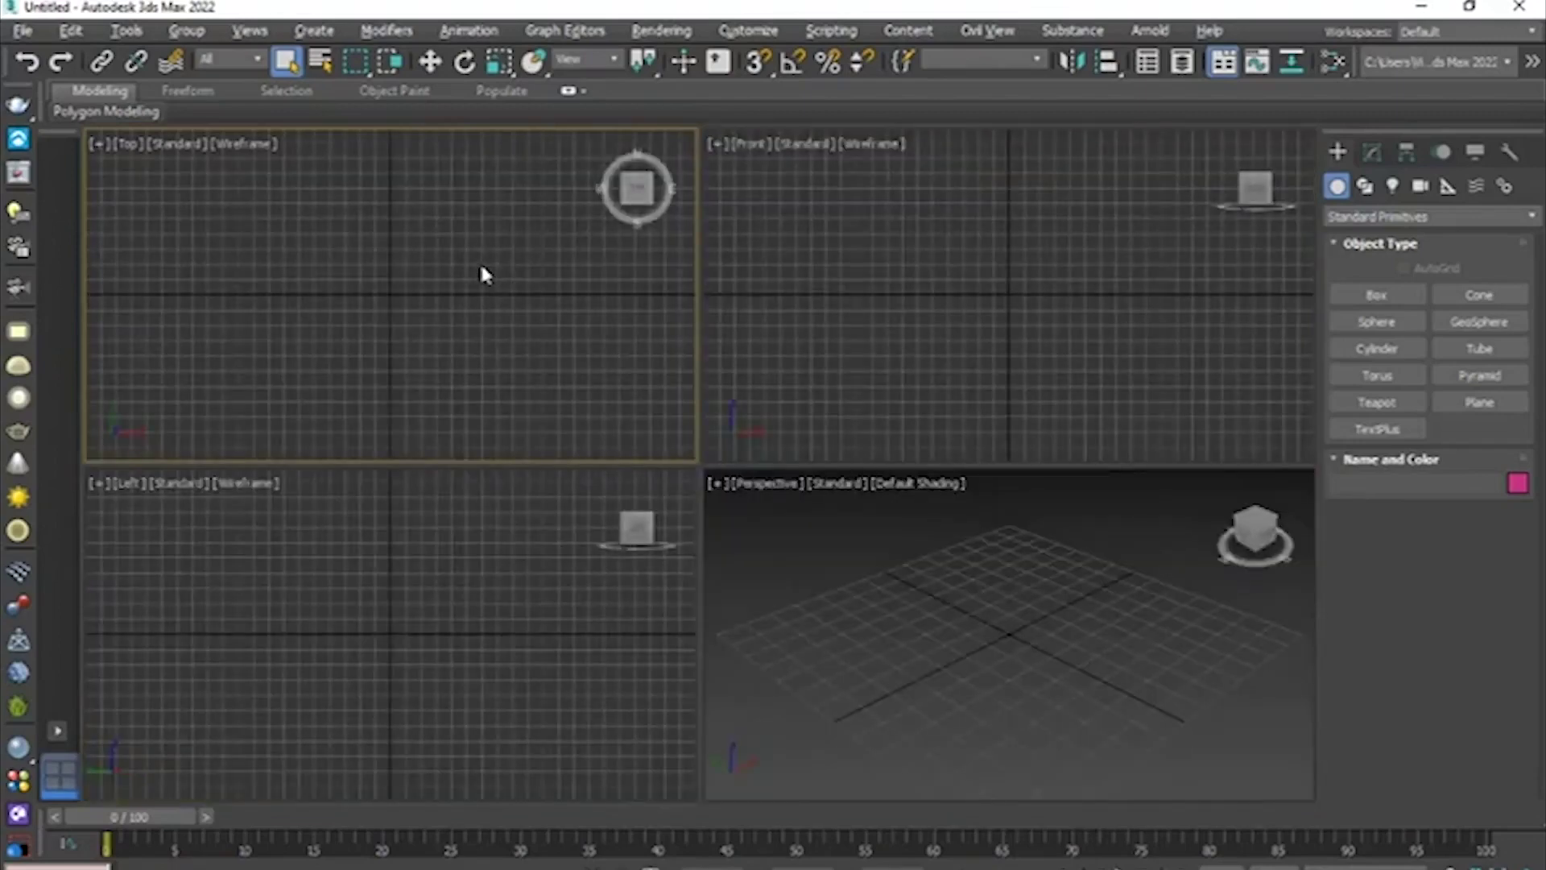
{"action": "key", "text": "alt+w"}
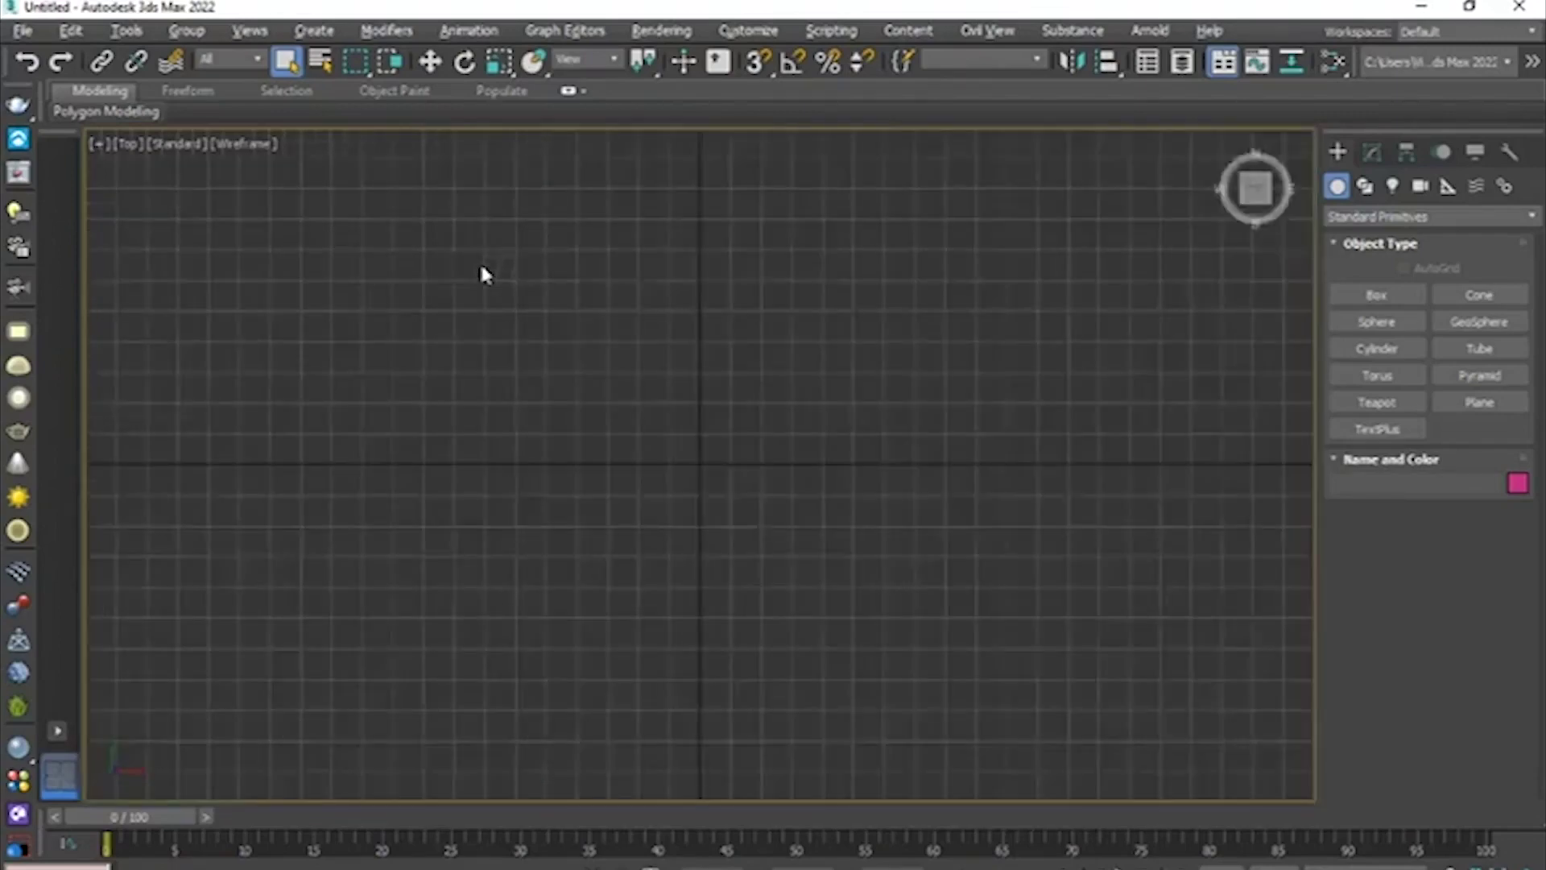
{"action": "key", "text": "alt+w"}
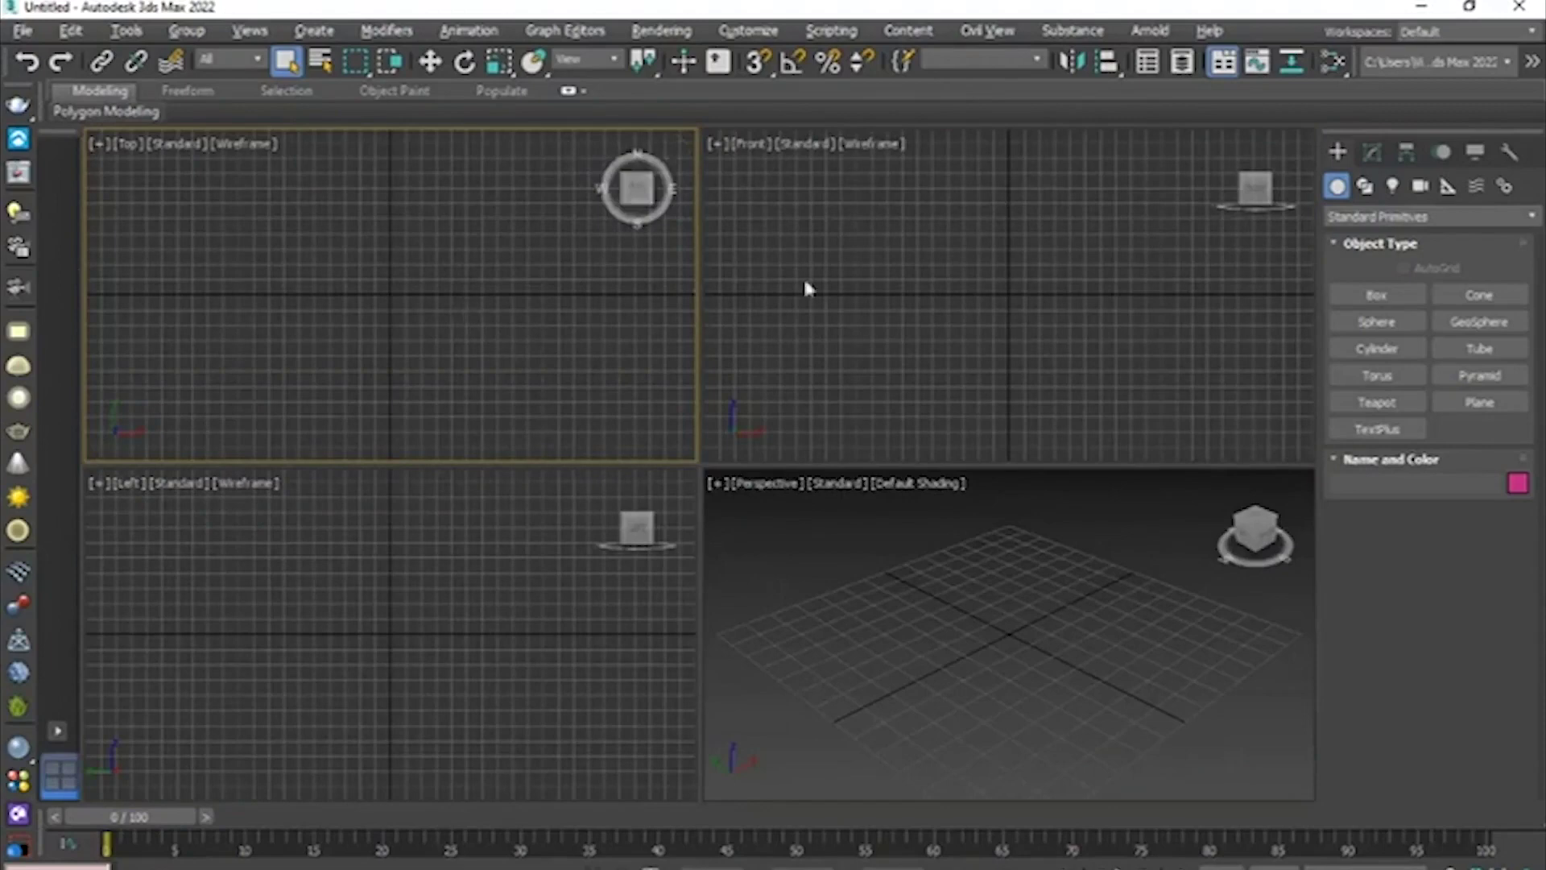
- Activate the Front viewport, maximize it, and return to the four-view layout
{"action": "left_click", "coordinate": [837, 257]}
{"action": "left_click", "coordinate": [547, 530]}
{"action": "left_click", "coordinate": [413, 276]}
{"action": "left_click", "coordinate": [1007, 234]}
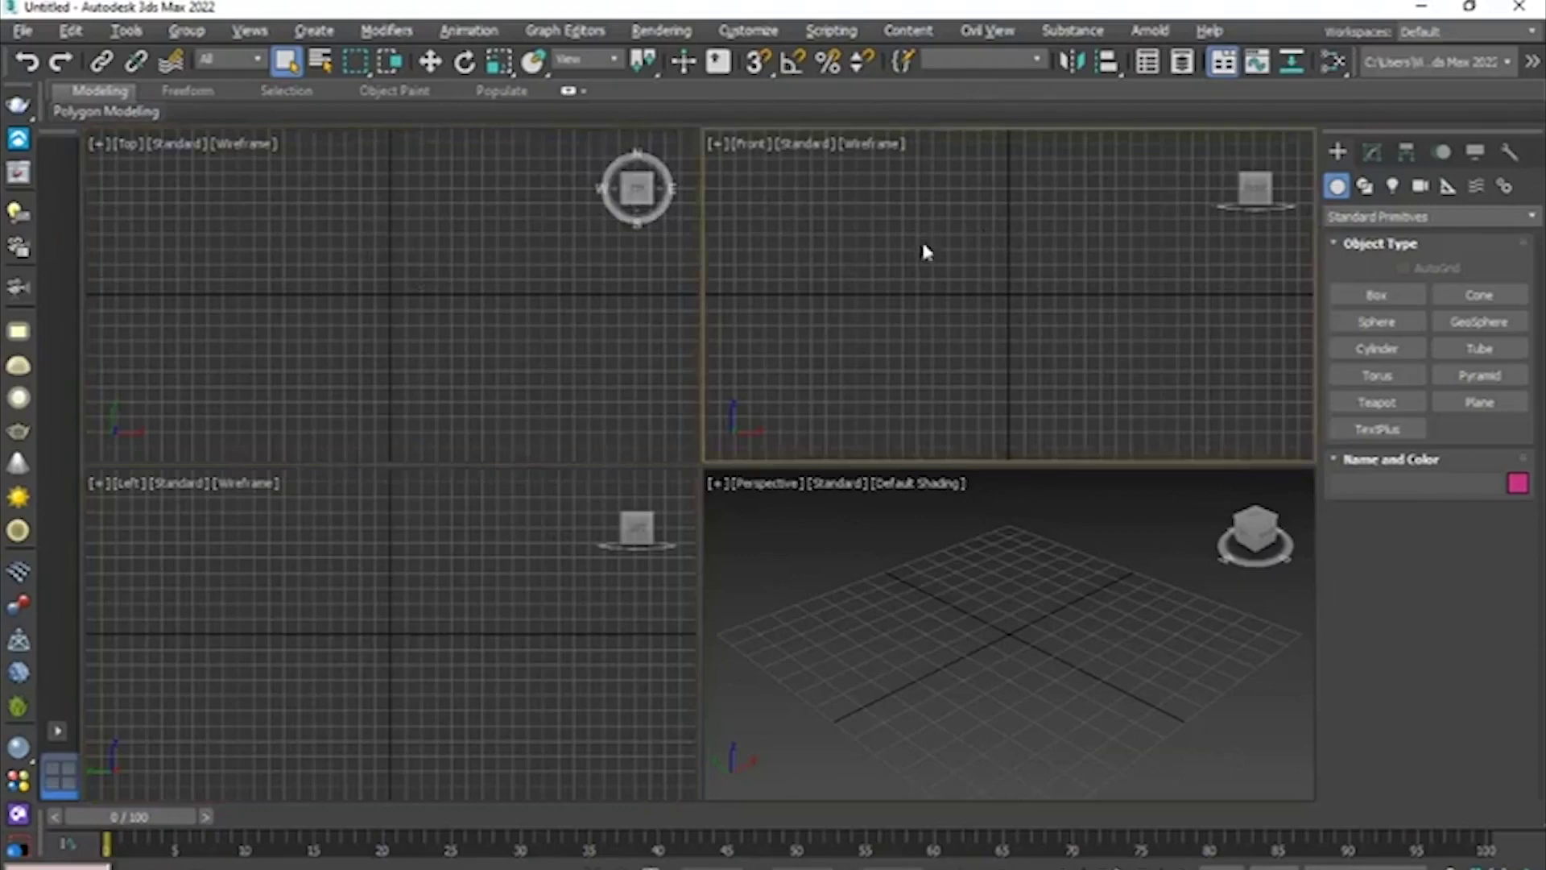
{"action": "key", "text": "alt+w"}
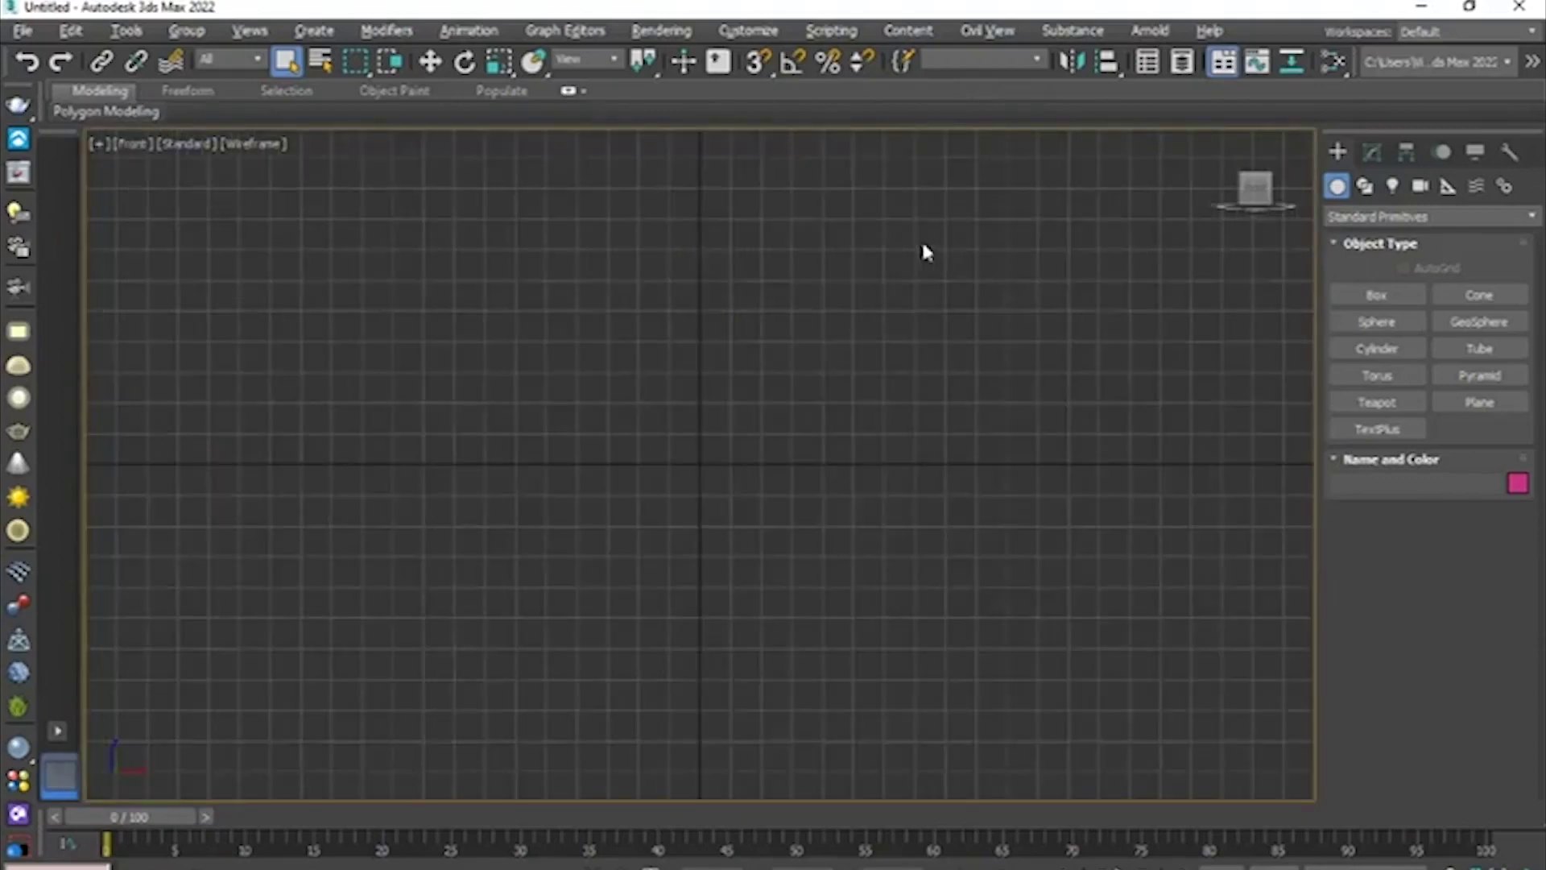
{"action": "key", "text": "alt+w"}
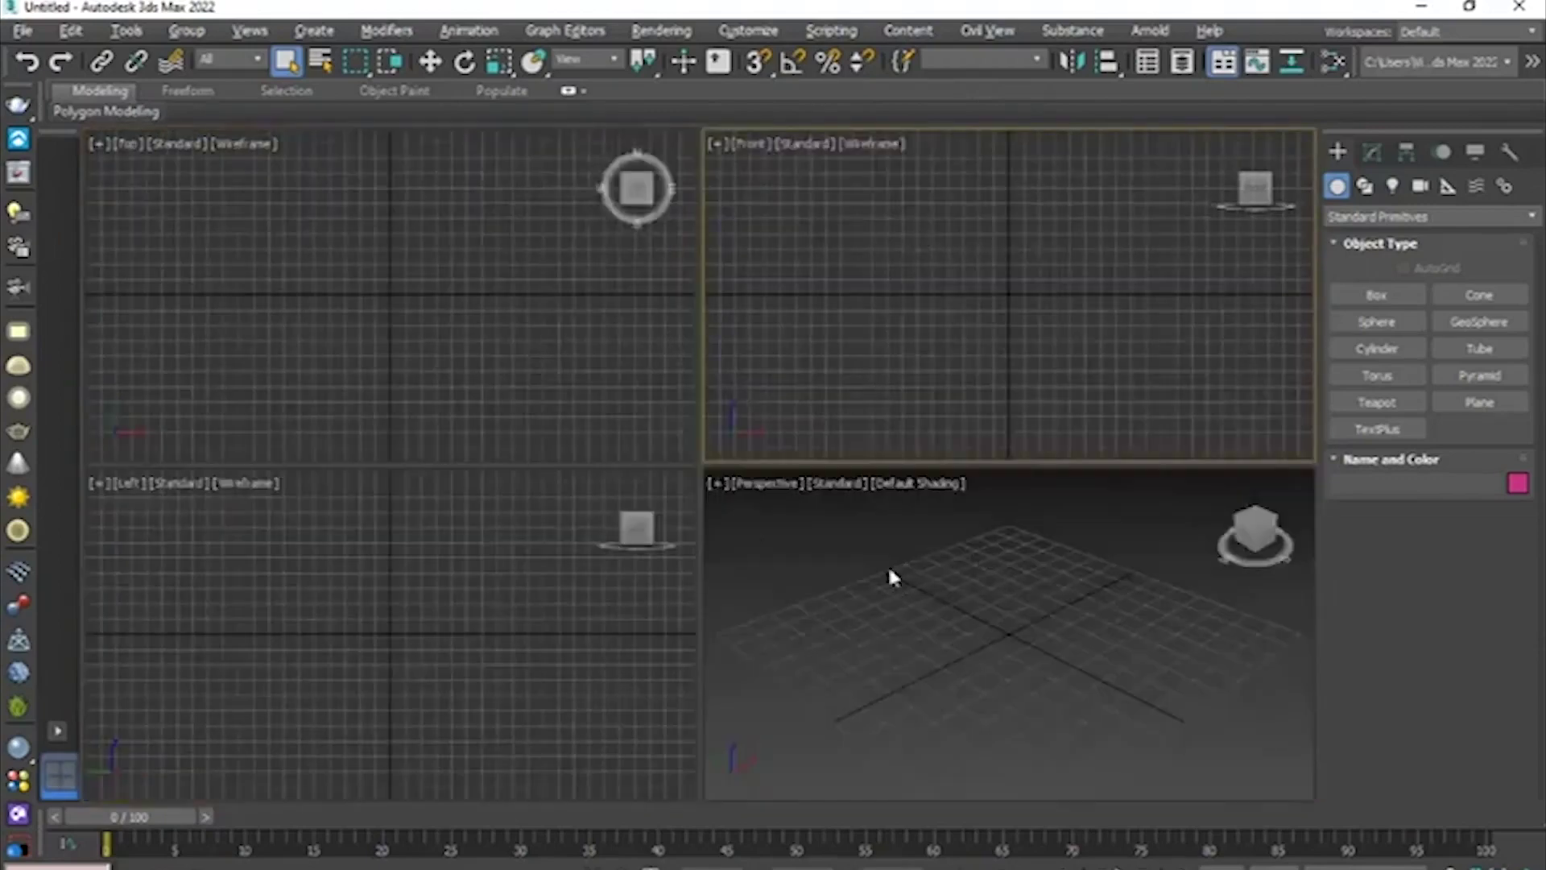
- Maximize the Perspective viewport and toggle its grid off and on, leaving the grid shown
{"action": "left_click", "coordinate": [837, 547]}
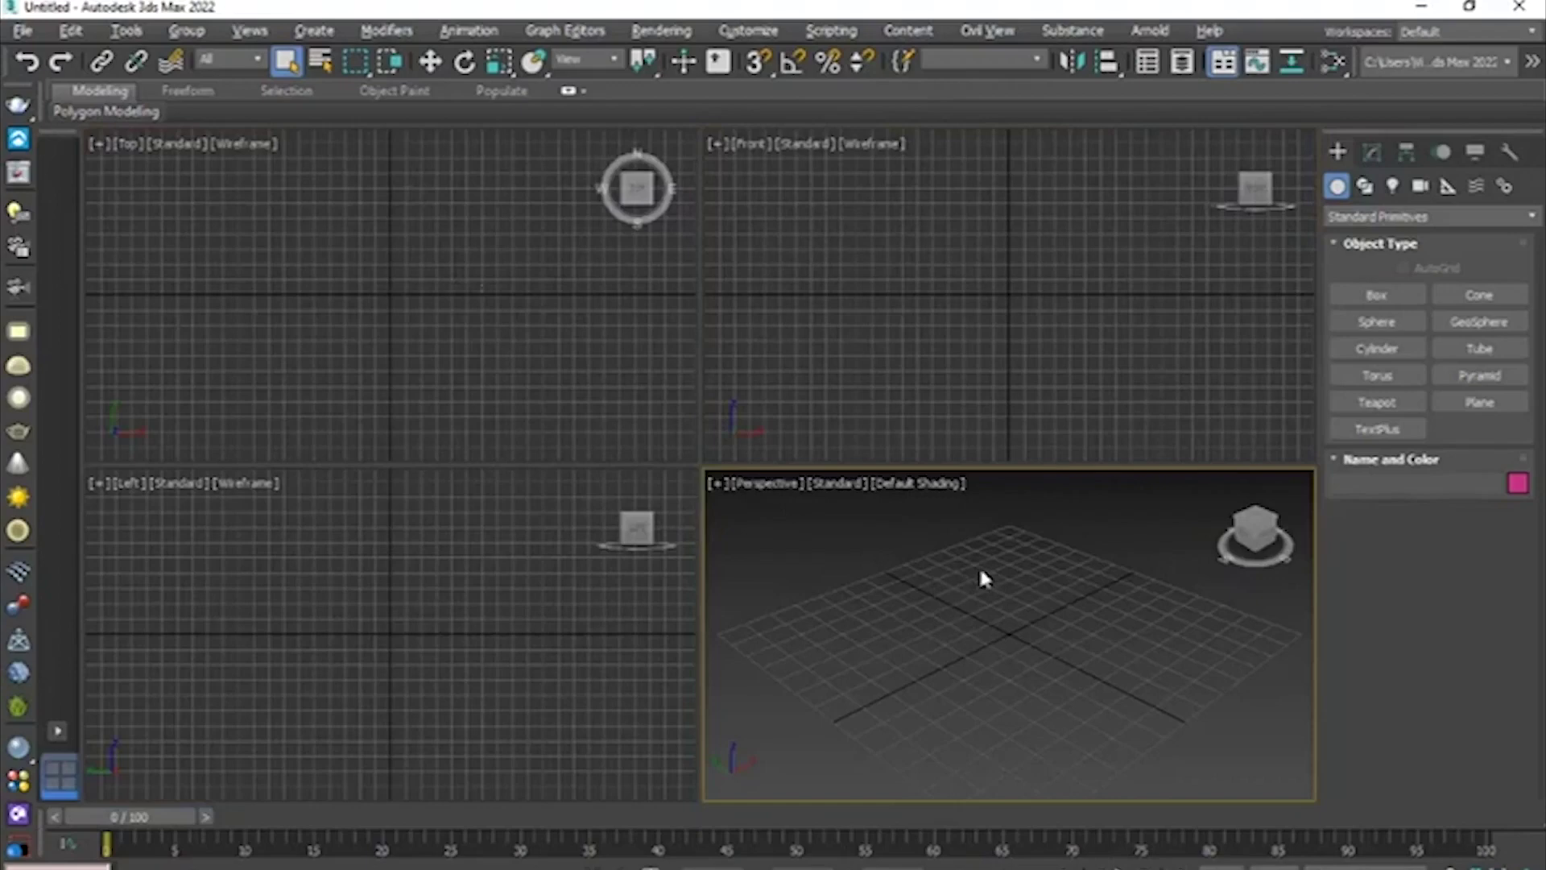
{"action": "key", "text": "alt+w"}
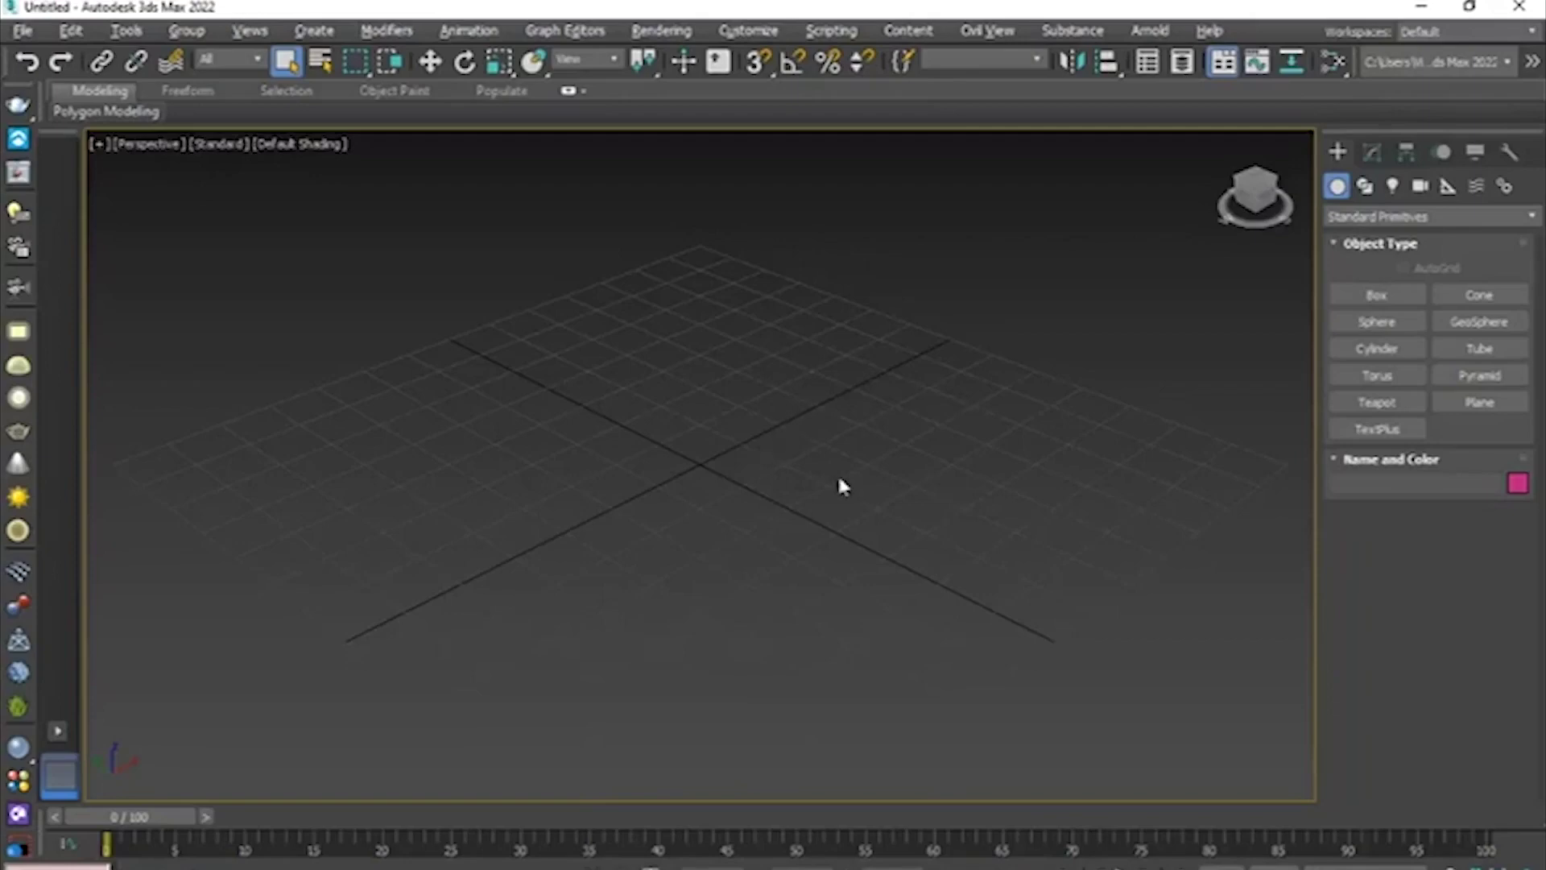
{"action": "key", "text": "g"}
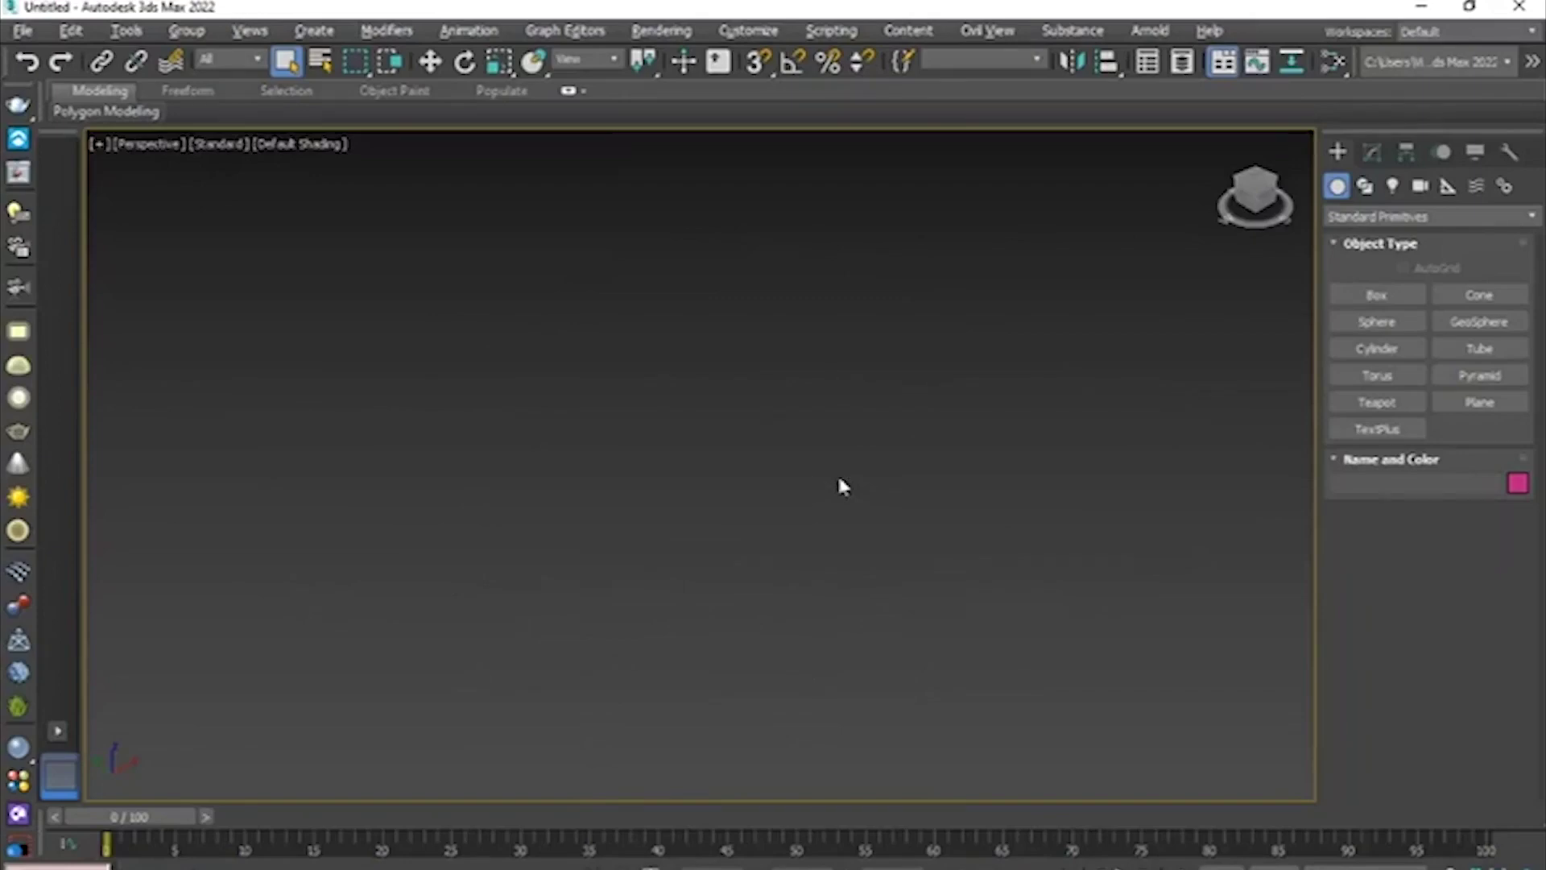
{"action": "key", "text": "g"}
{"action": "key", "text": "g"}
{"action": "key", "text": "g"}
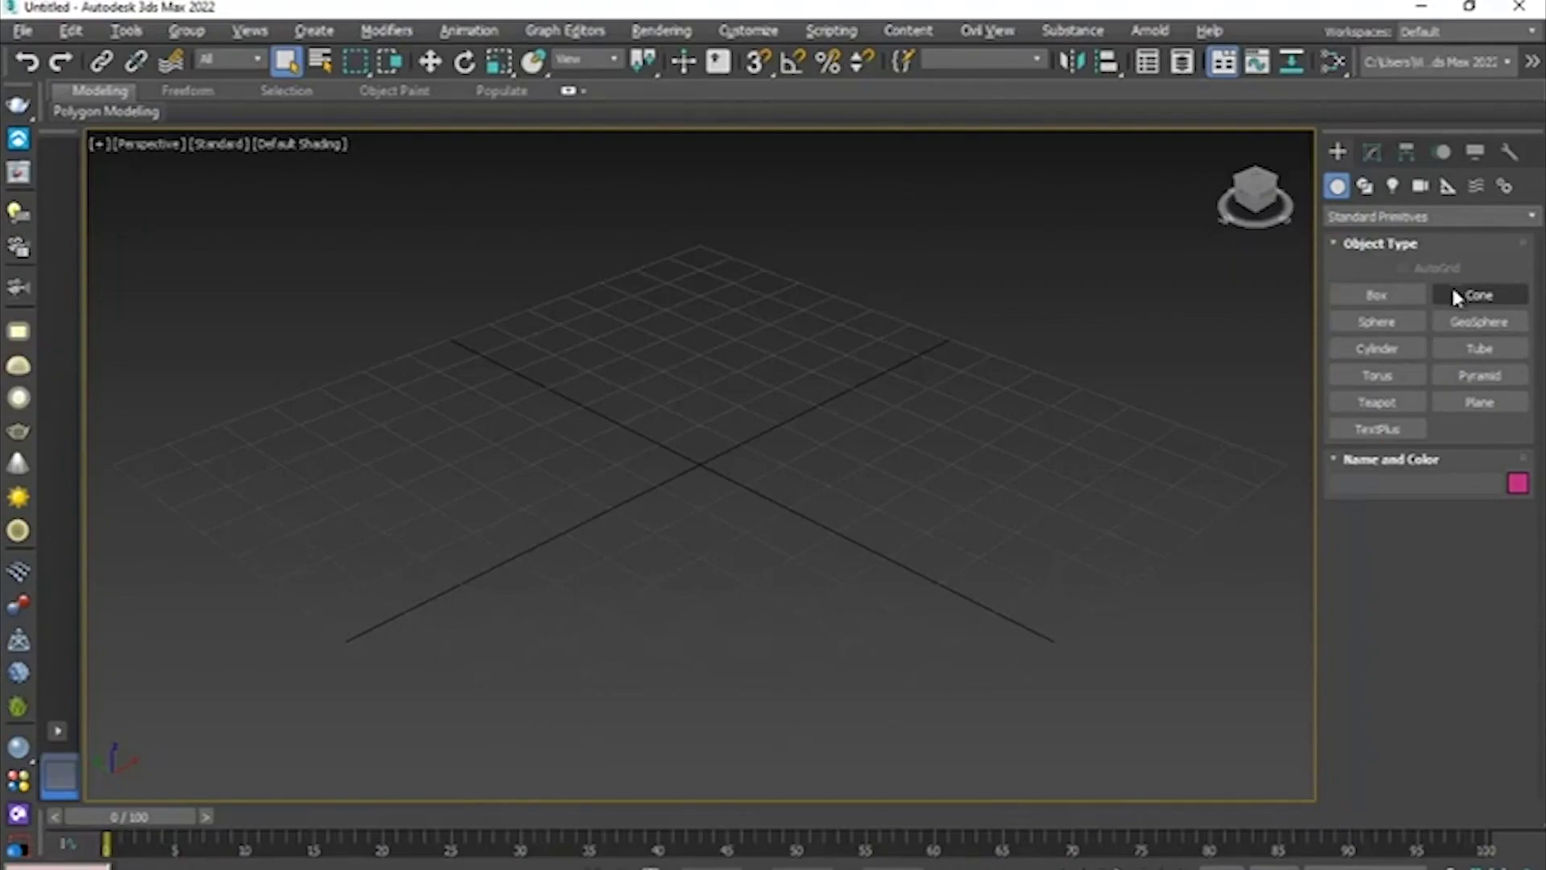
- Create a box over the grid's center, about 0.148' long, 0.16' wide and 0.122' high
{"action": "left_click", "coordinate": [1397, 295]}
{"action": "left_click_drag", "start_coordinate": [736, 389], "coordinate": [730, 600]}
{"action": "left_click", "coordinate": [732, 397]}
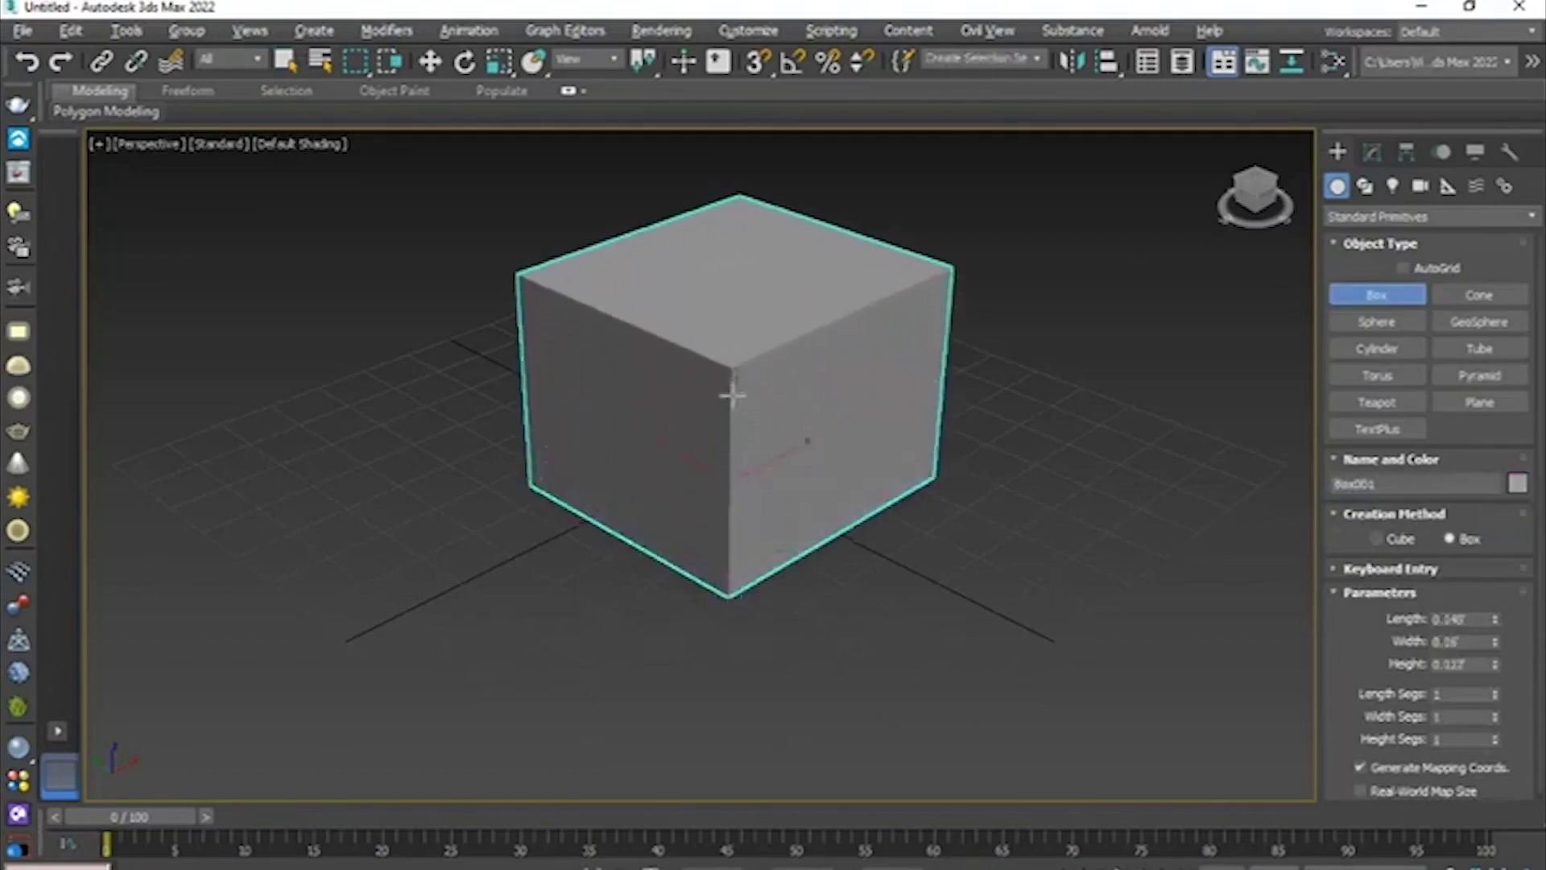
{"action": "middle_click_drag", "start_coordinate": [815, 331], "coordinate": [785, 404]}
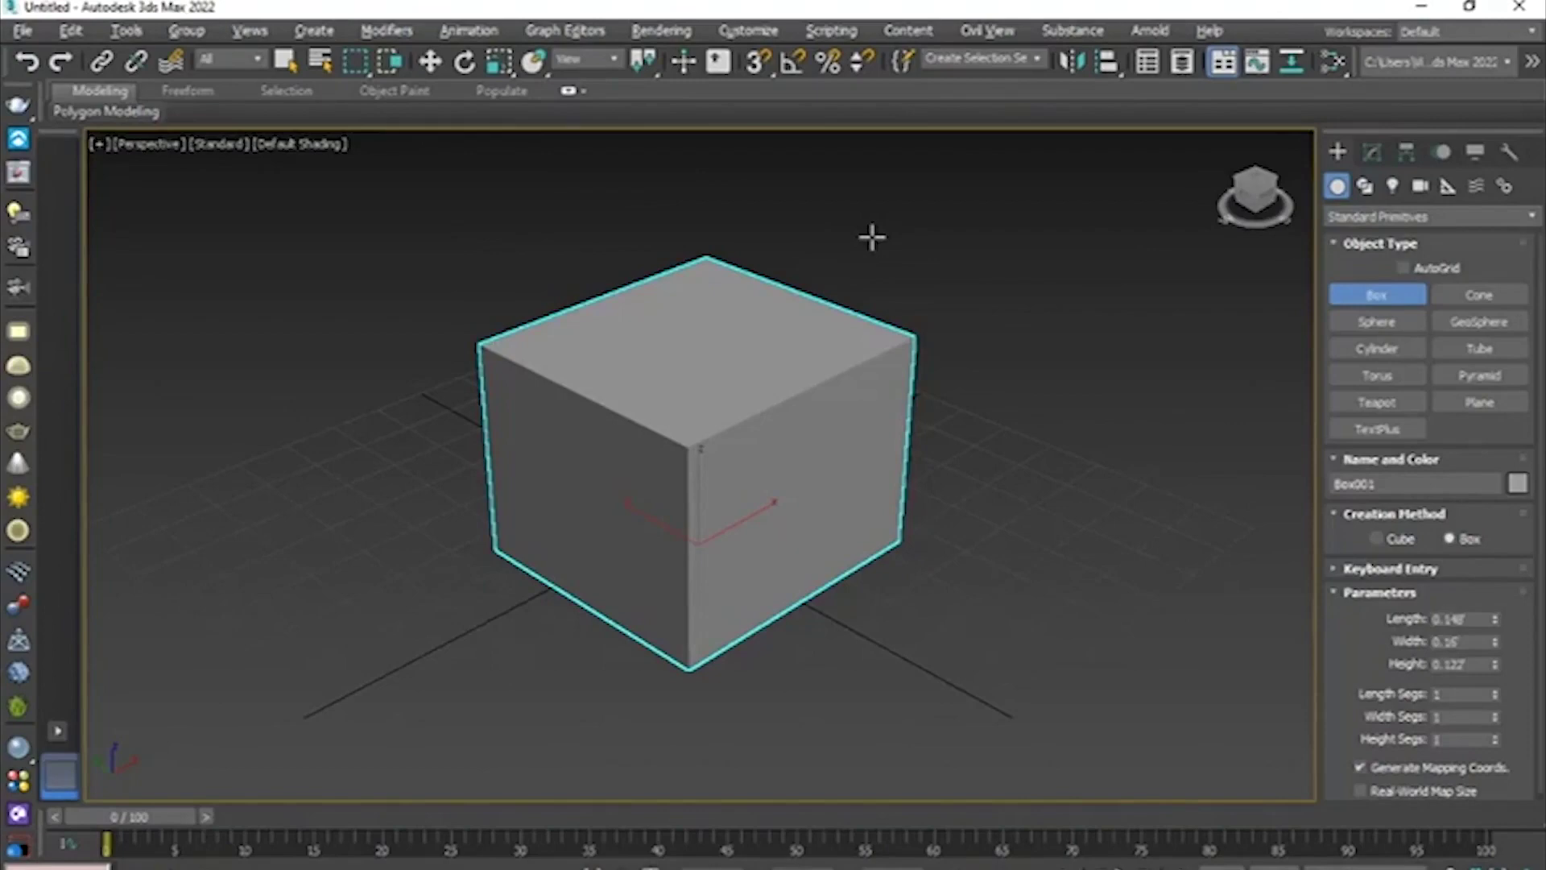
- Try moving the box along the X, Y and Z axes with the Move tool, undoing each move
{"action": "key", "text": "w"}
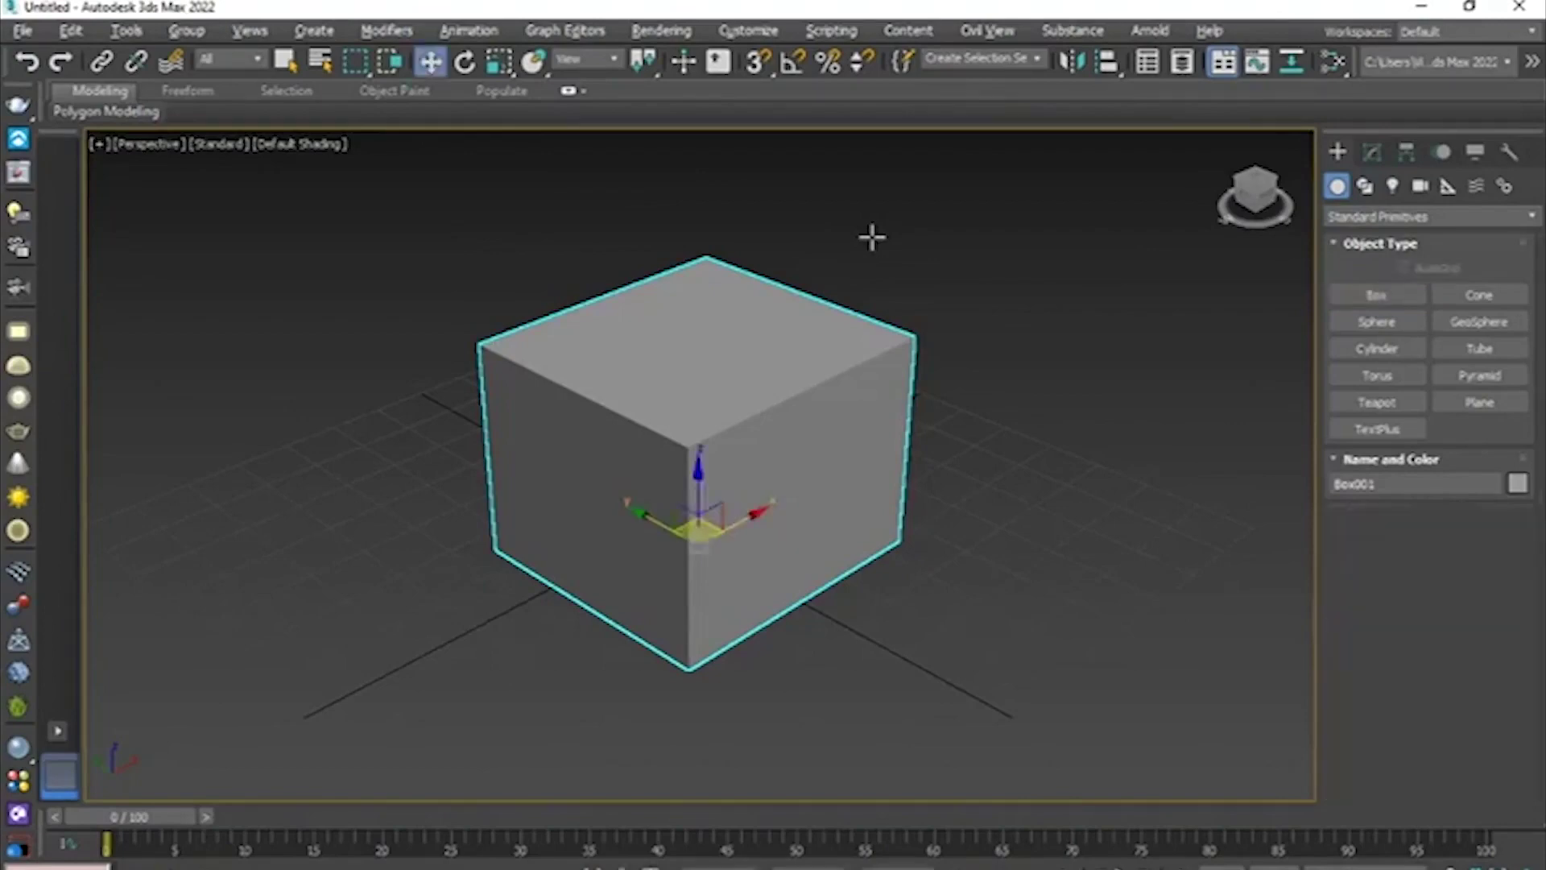
{"action": "left_click_drag", "start_coordinate": [772, 509], "coordinate": [1054, 410]}
{"action": "key", "text": "ctrl+z"}
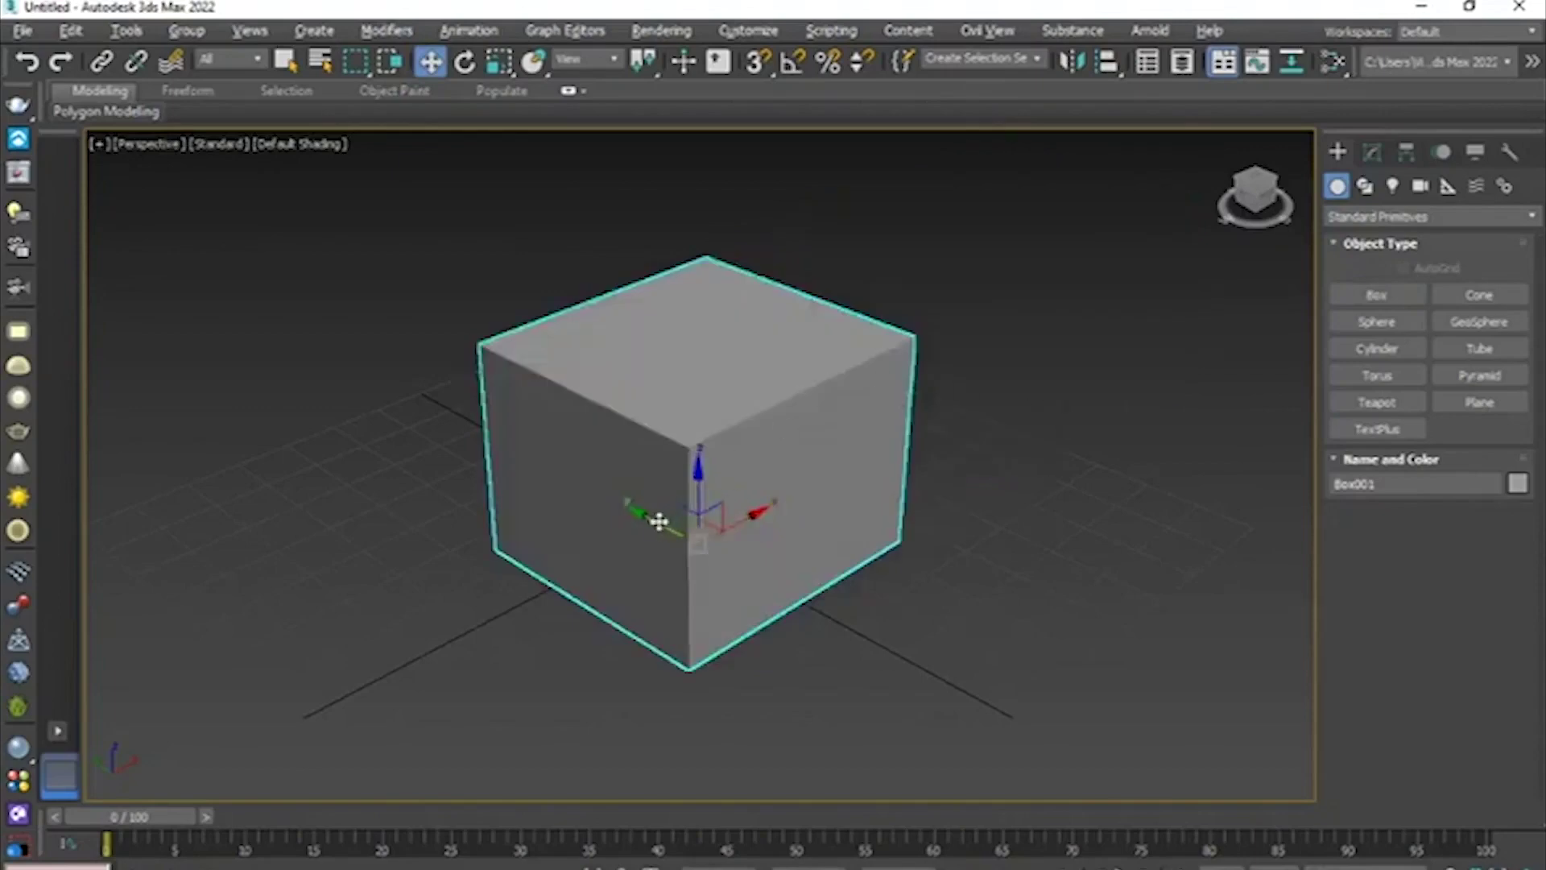
{"action": "left_click_drag", "start_coordinate": [655, 521], "coordinate": [412, 341]}
{"action": "key", "text": "ctrl+z"}
{"action": "left_click_drag", "start_coordinate": [700, 483], "coordinate": [716, 86]}
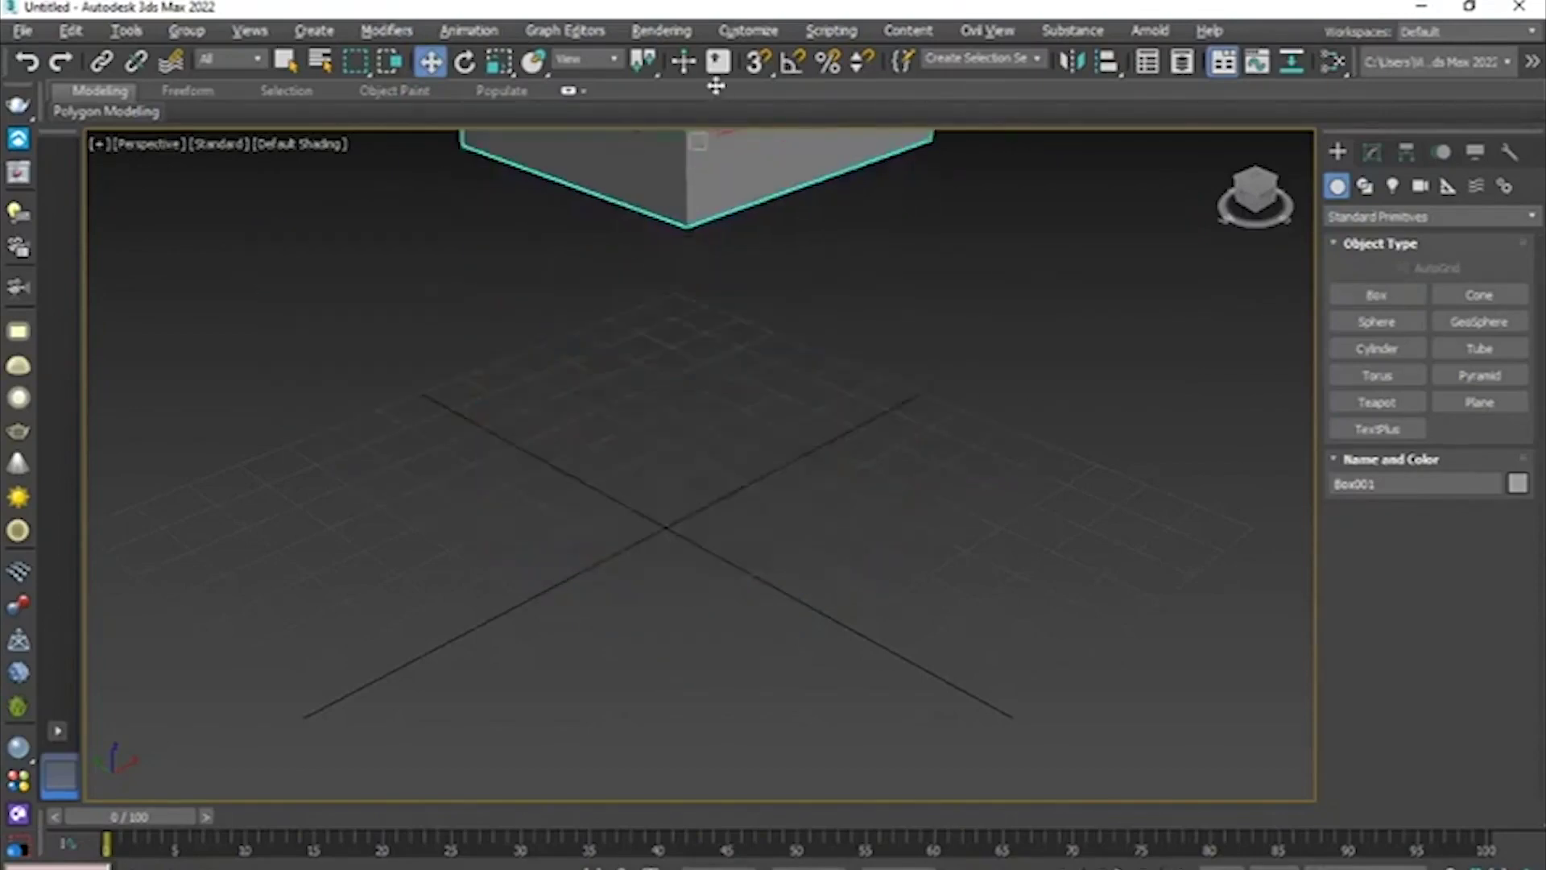
{"action": "key", "text": "ctrl+z"}
- Try moving the box freely in several directions with the move gizmo, undoing each move
{"action": "middle_click_drag", "start_coordinate": [721, 225], "coordinate": [728, 435], "text": "alt"}
{"action": "left_click_drag", "start_coordinate": [631, 553], "coordinate": [285, 477]}
{"action": "key", "text": "ctrl+z"}
{"action": "middle_click_drag", "start_coordinate": [800, 466], "coordinate": [770, 449], "text": "alt"}
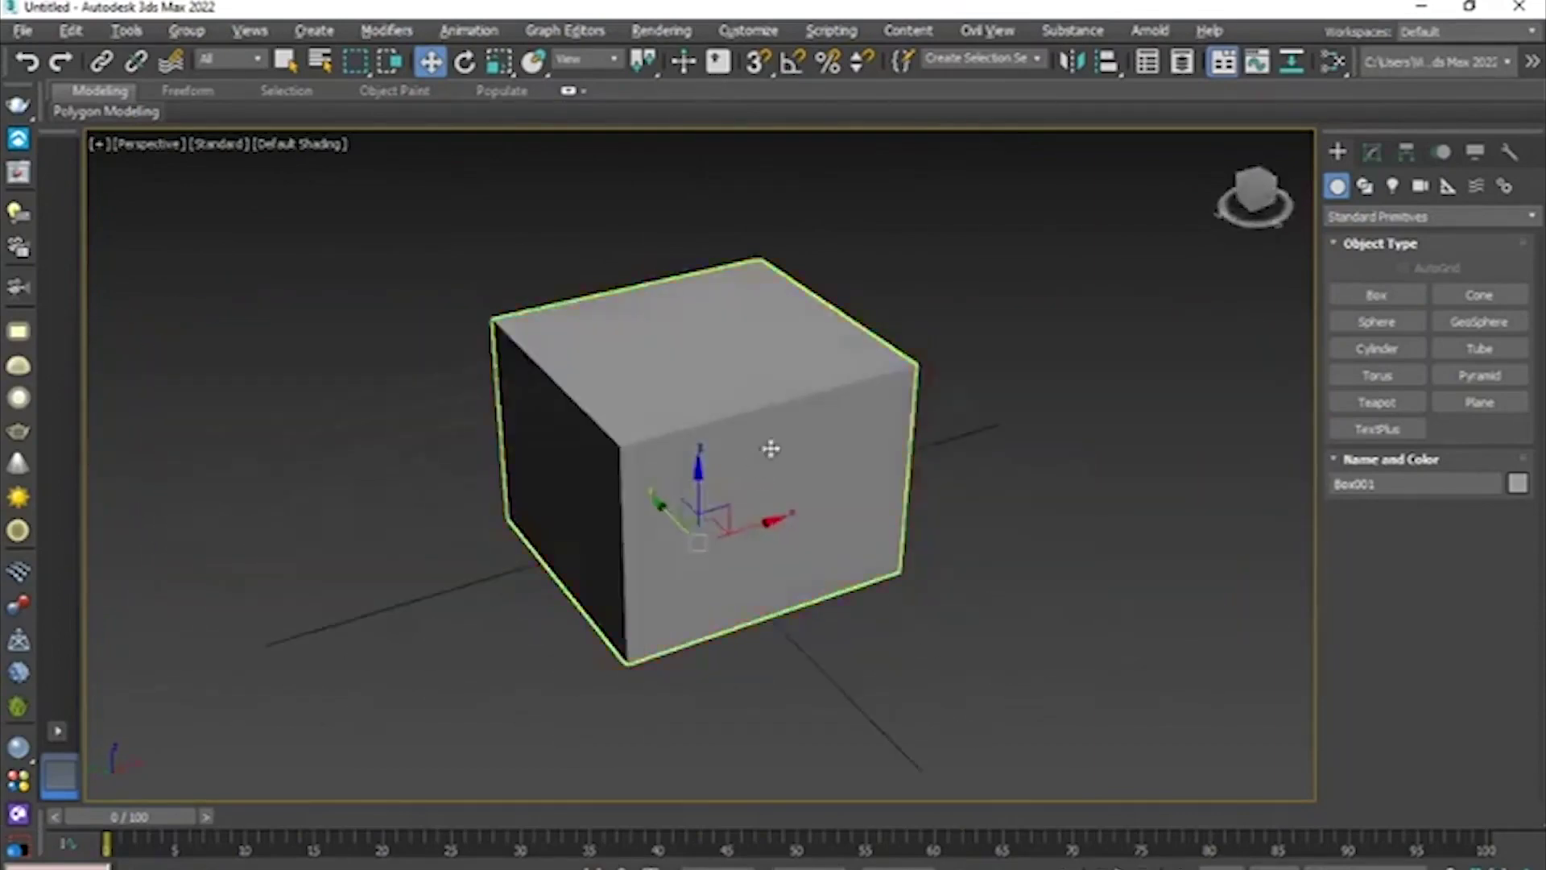
{"action": "left_click_drag", "start_coordinate": [708, 511], "coordinate": [711, 462]}
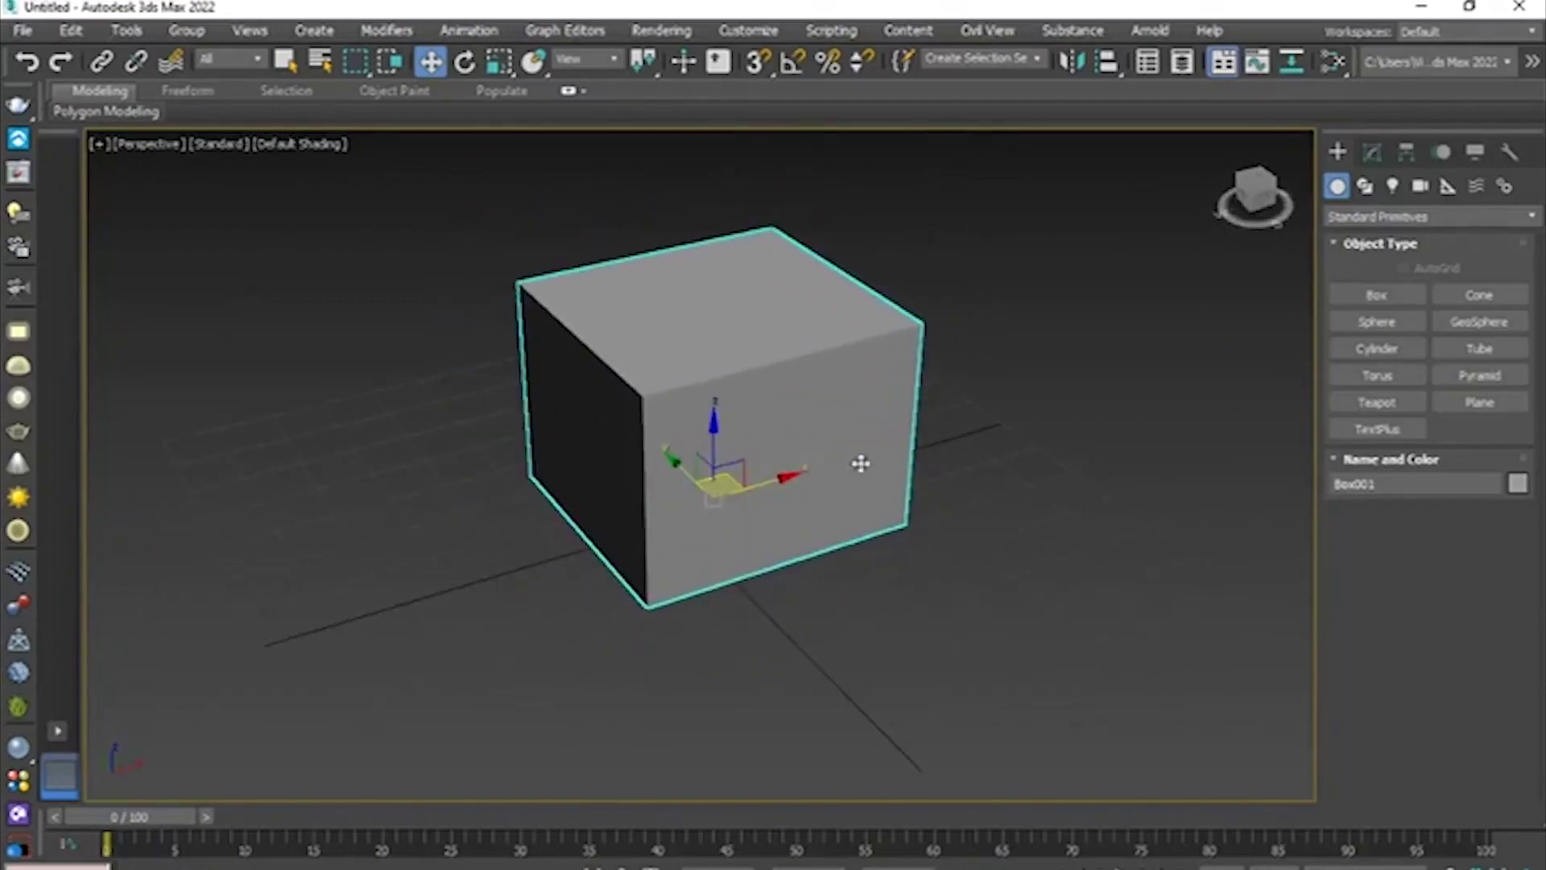
{"action": "key", "text": "ctrl+z"}
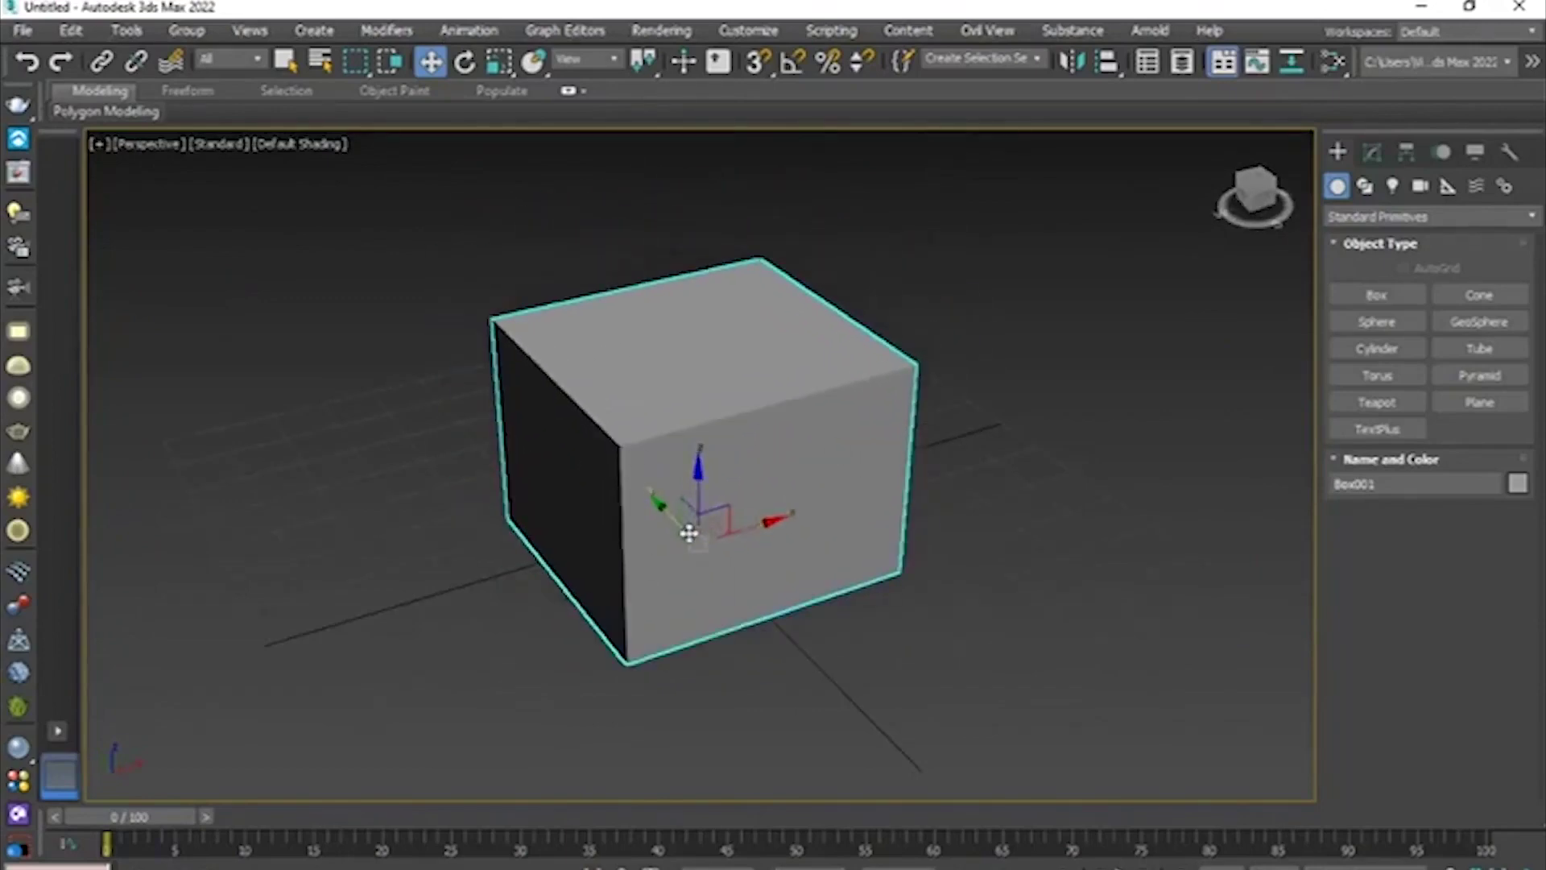
{"action": "left_click_drag", "start_coordinate": [720, 554], "coordinate": [625, 483]}
{"action": "key", "text": "ctrl+z"}
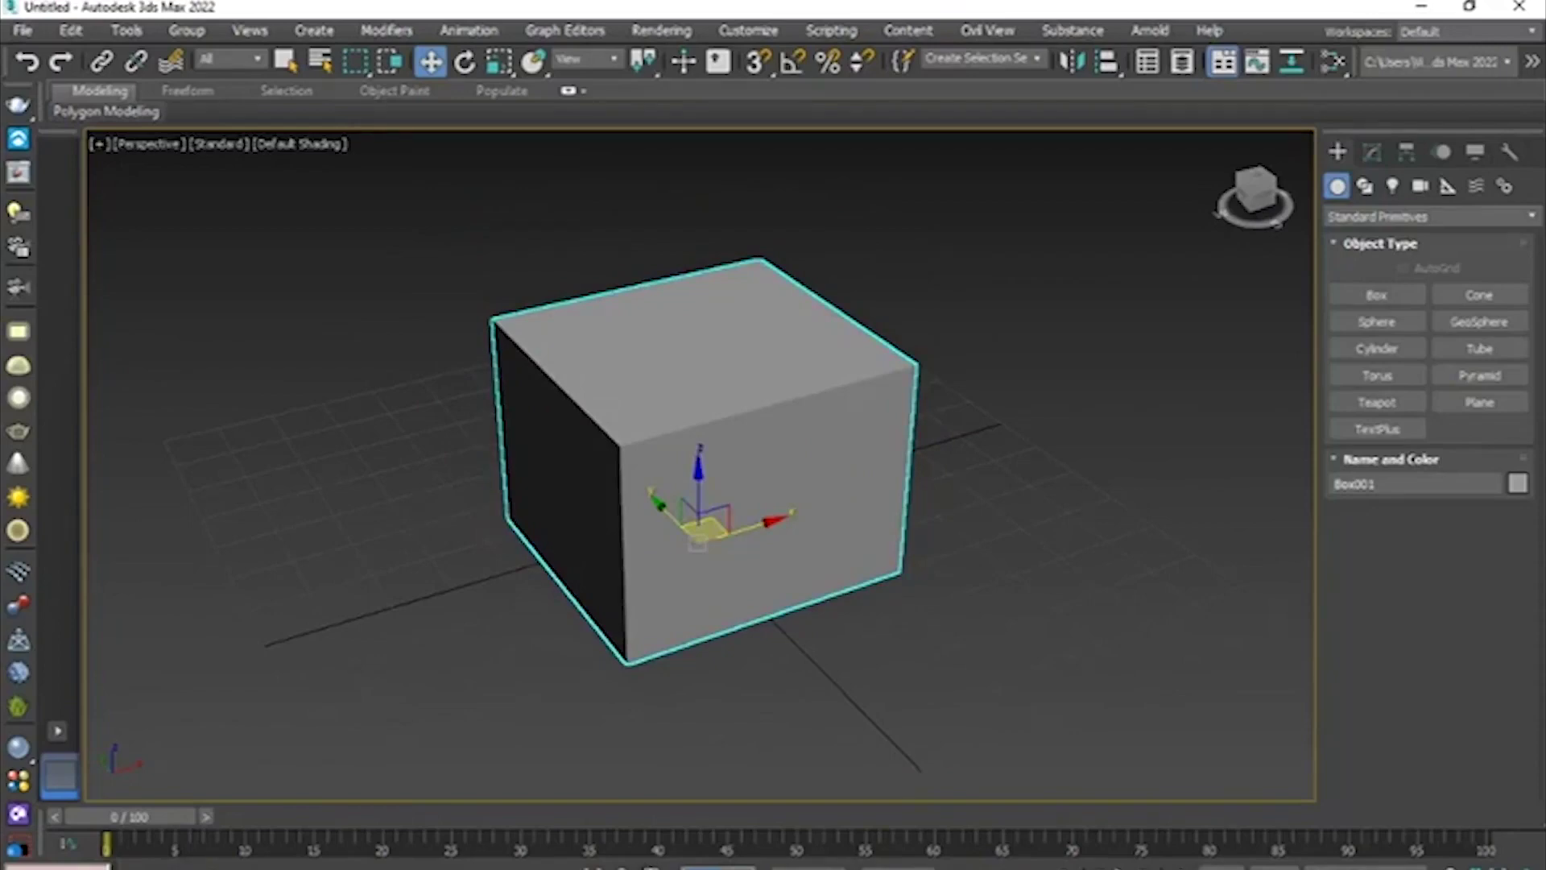
- Move the box far away from the grid's origin and bring it back into view
{"action": "key", "text": "Delete"}
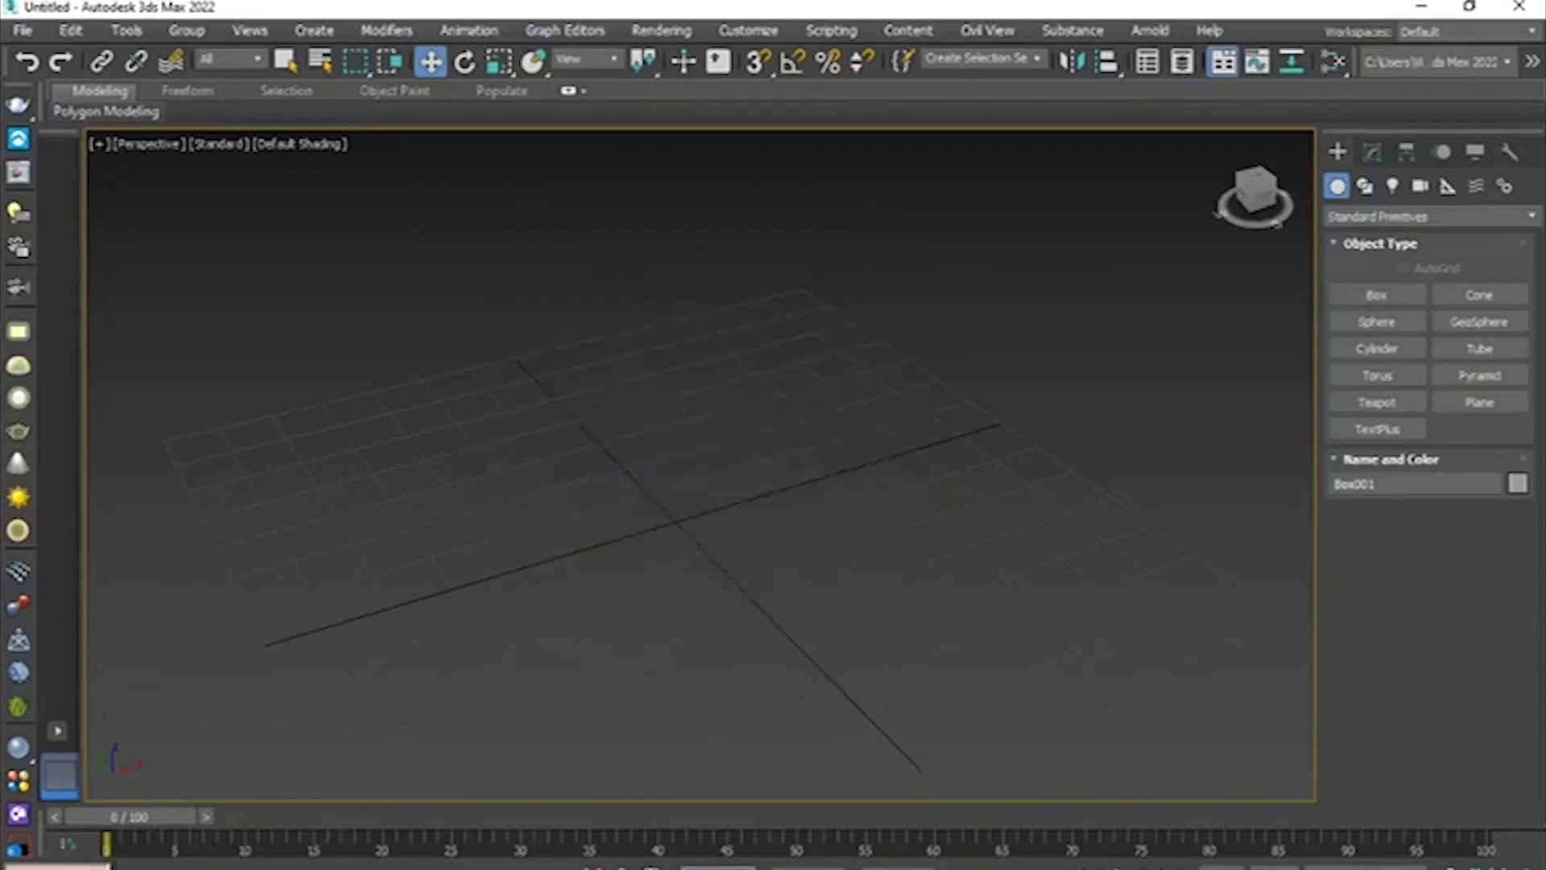
{"action": "scroll", "coordinate": [716, 616], "scroll_direction": "down", "scroll_amount": 10}
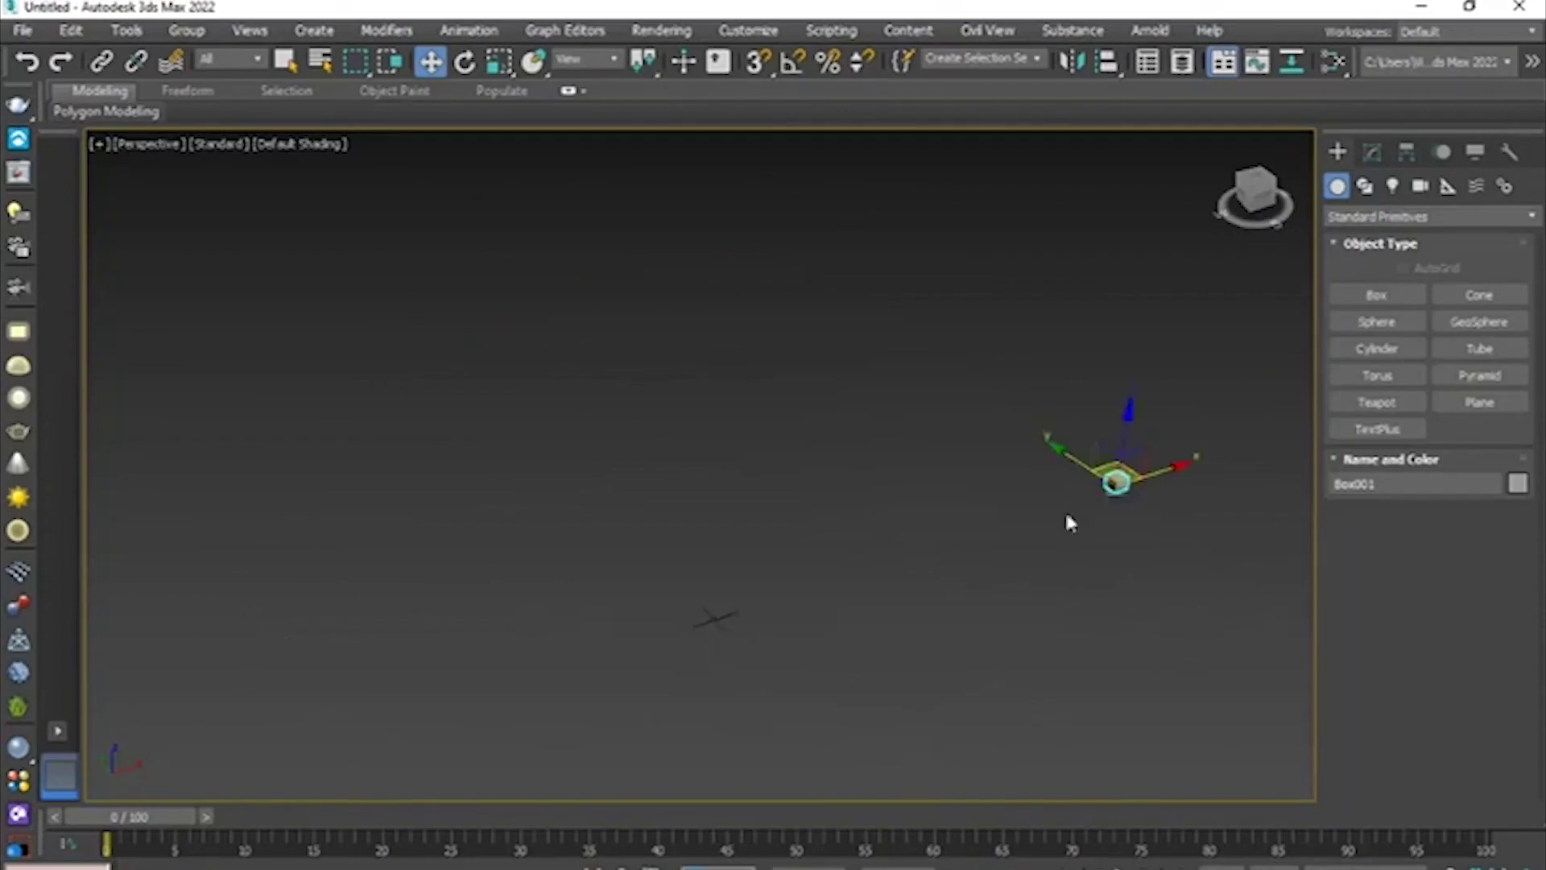
- Undo the box's distant move and frame the box closely near the grid's origin
{"action": "scroll", "coordinate": [1160, 530], "scroll_direction": "up", "scroll_amount": 3}
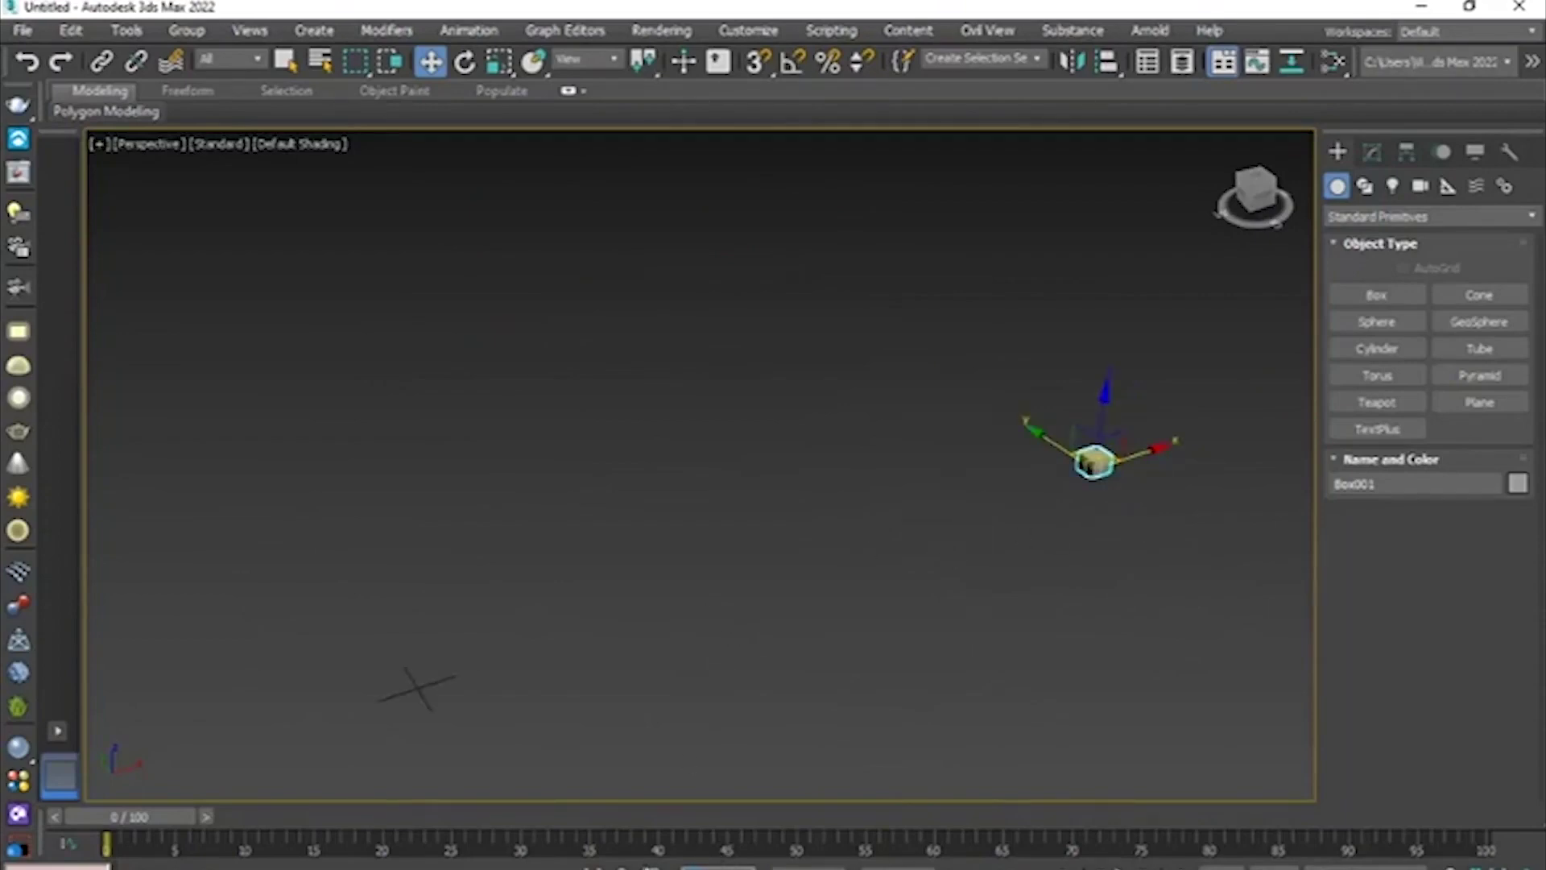
{"action": "right_click", "coordinate": [750, 869]}
{"action": "scroll", "coordinate": [486, 663], "scroll_direction": "up", "scroll_amount": 5}
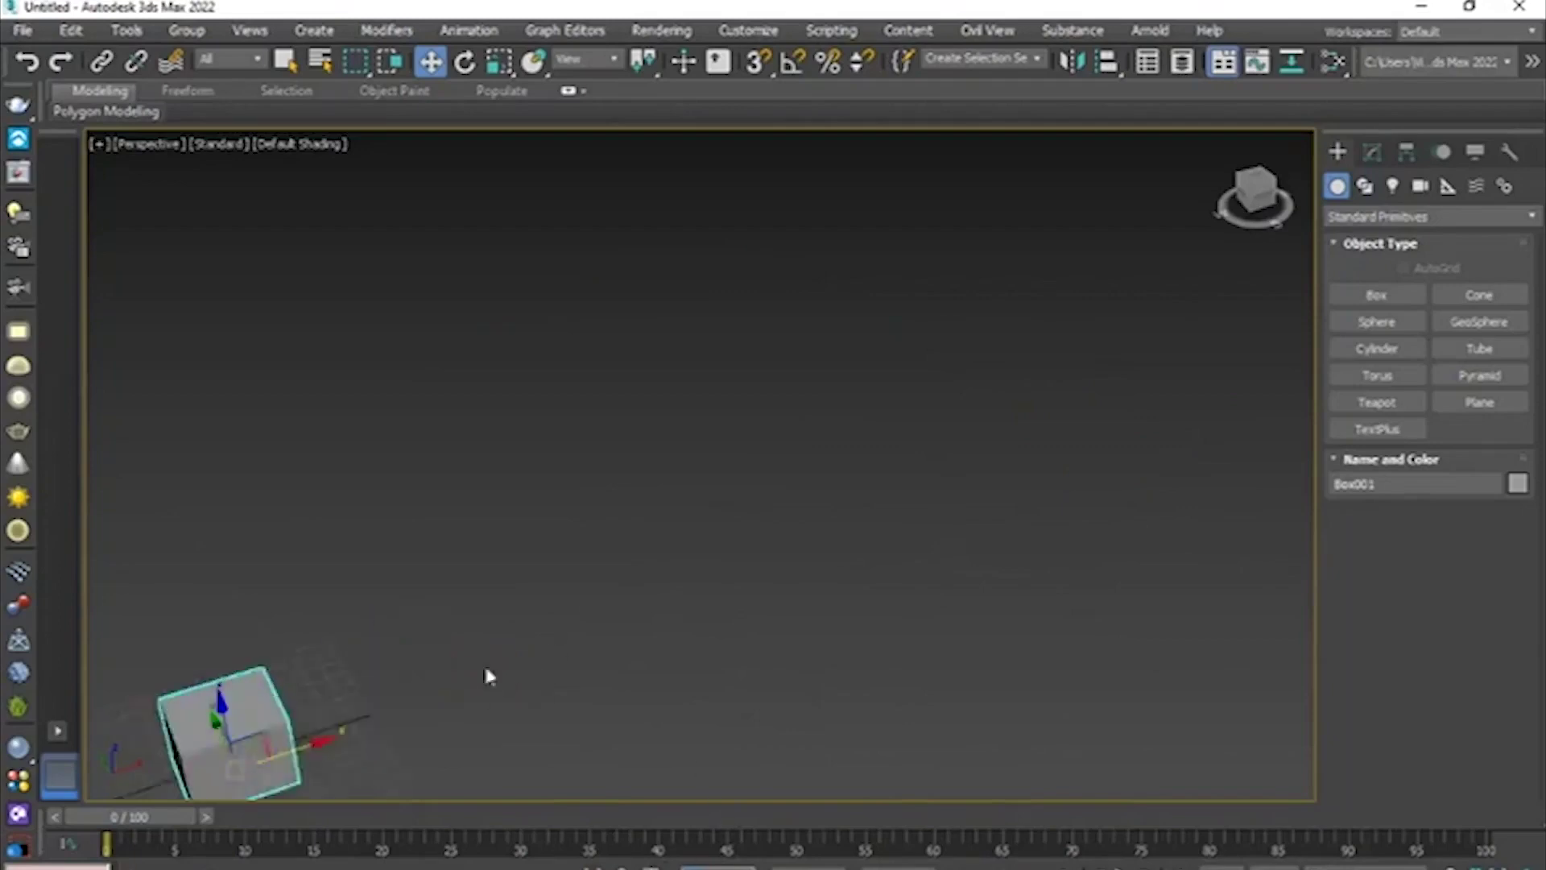
{"action": "middle_click_drag", "start_coordinate": [485, 665], "coordinate": [601, 472]}
{"action": "scroll", "coordinate": [531, 443], "scroll_direction": "up", "scroll_amount": 4}
{"action": "scroll", "coordinate": [602, 472], "scroll_direction": "up", "scroll_amount": 3}
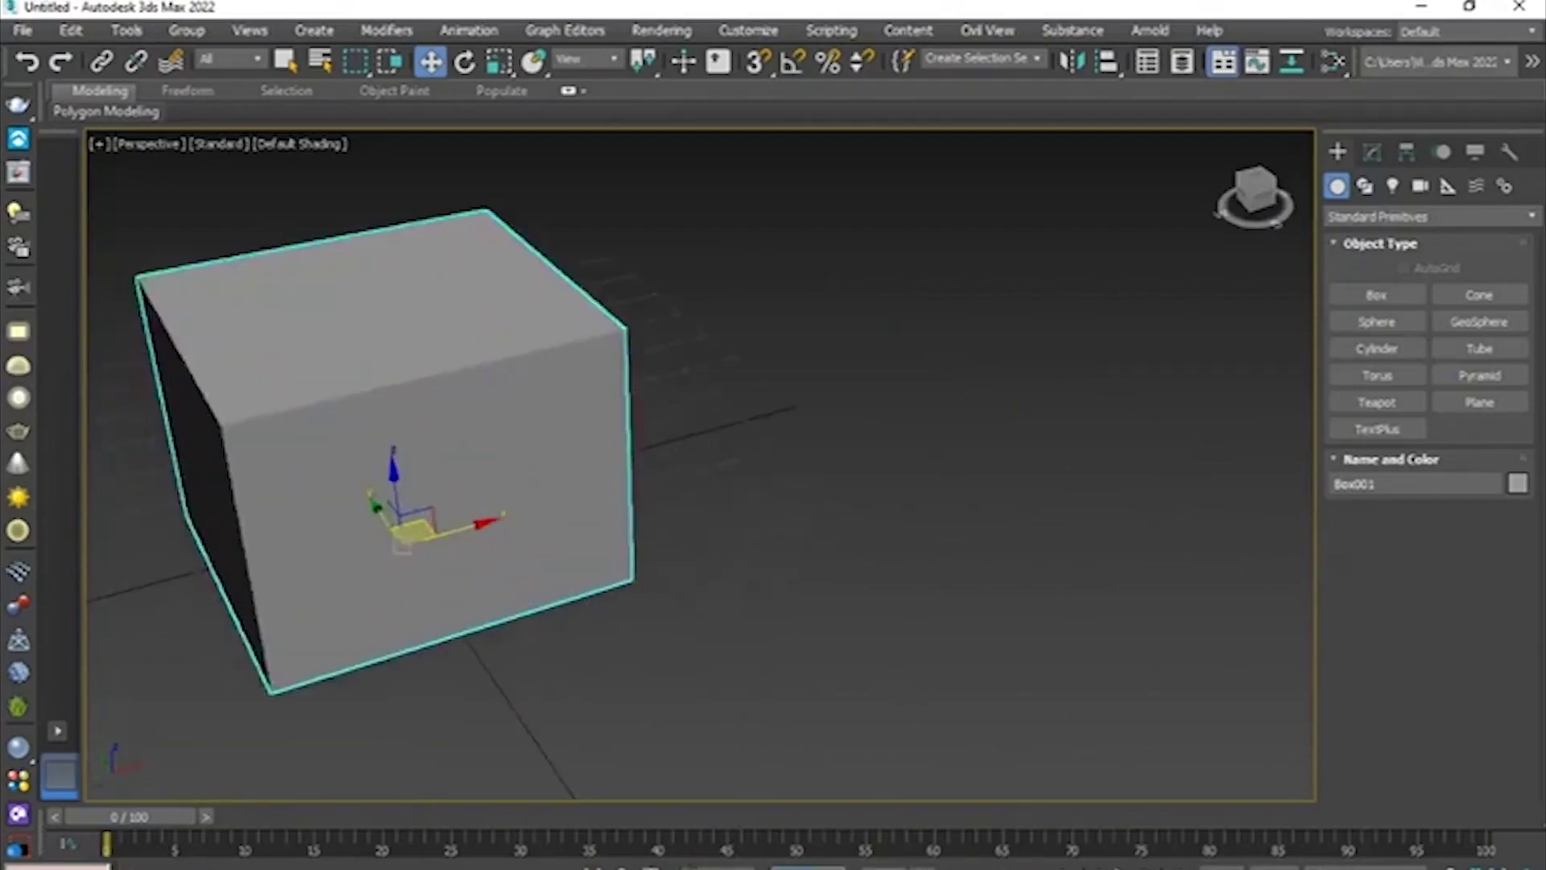
{"action": "middle_click_drag", "start_coordinate": [645, 566], "coordinate": [834, 600]}
- Try moving the box along the X axis only, undoing each move
{"action": "left_click_drag", "start_coordinate": [655, 562], "coordinate": [785, 532]}
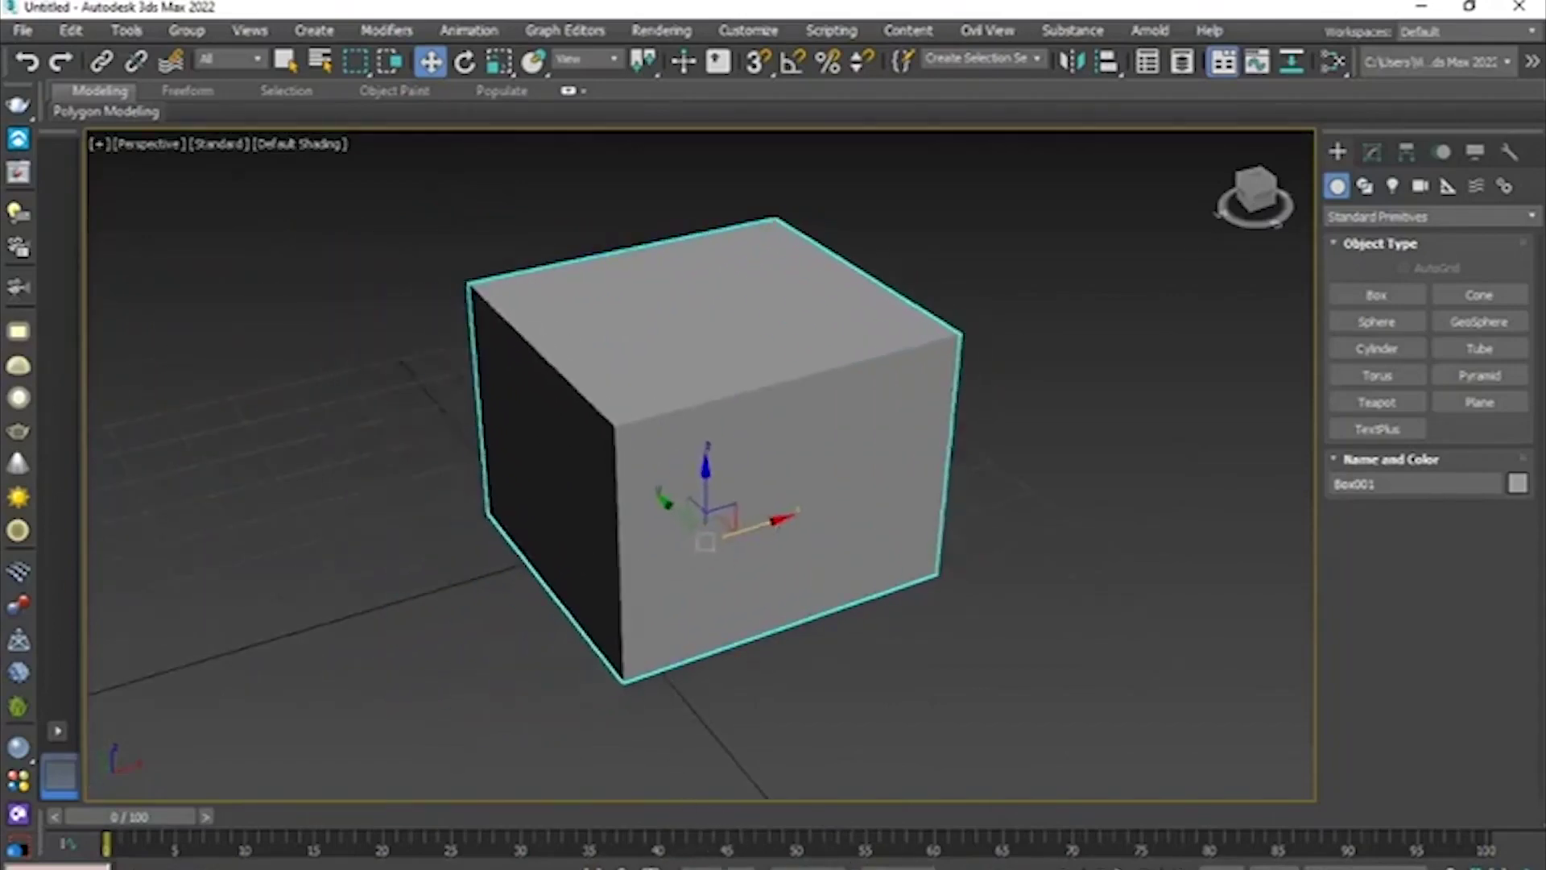
{"action": "key", "text": "ctrl+z"}
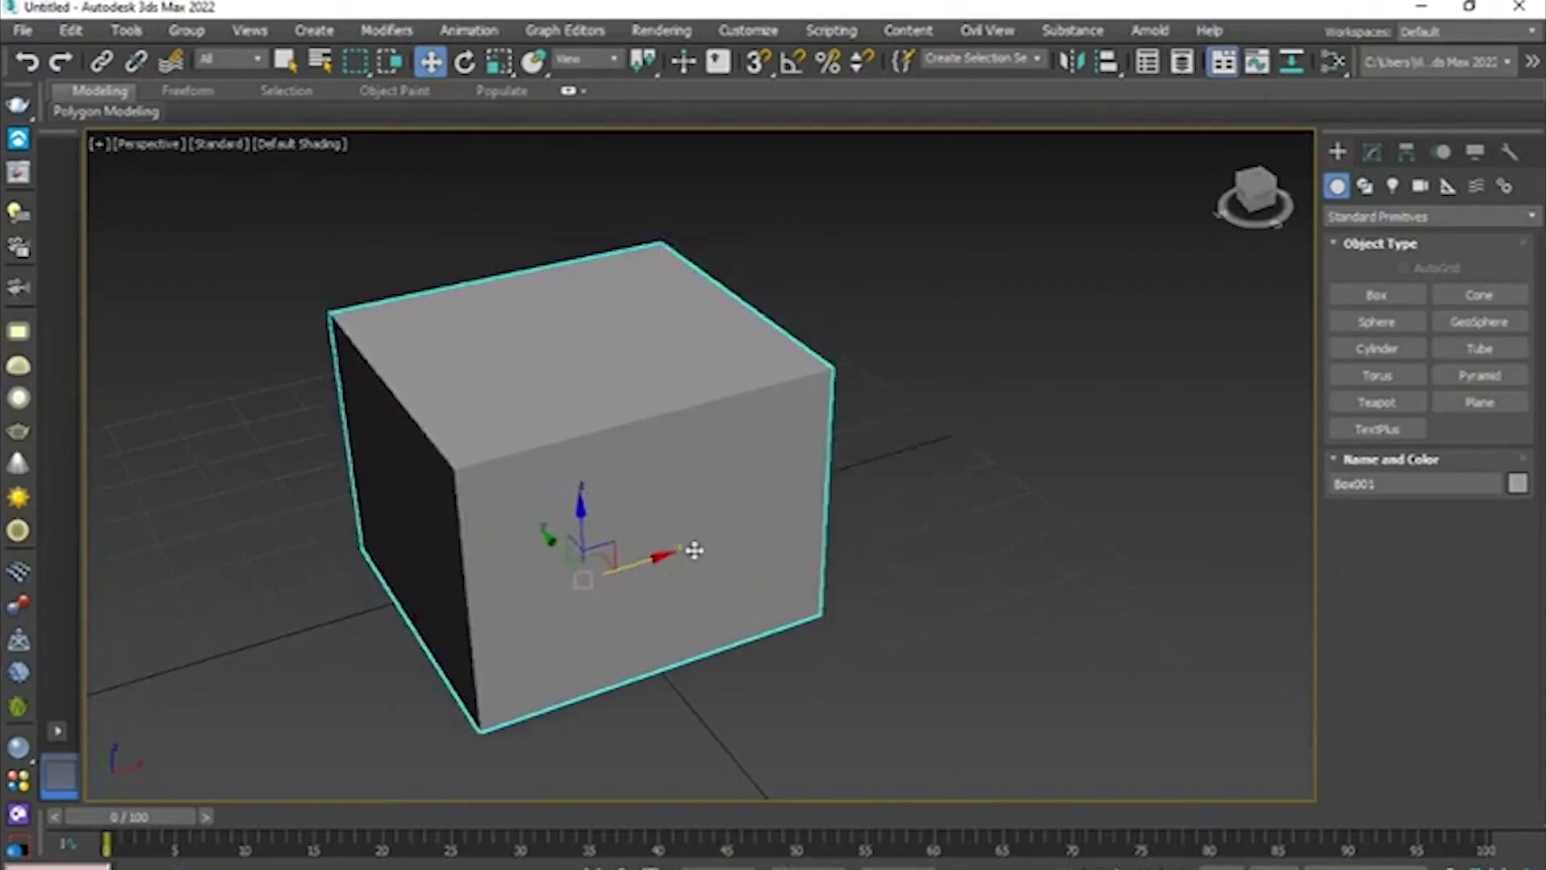
{"action": "left_click_drag", "start_coordinate": [659, 559], "coordinate": [940, 452]}
{"action": "key", "text": "ctrl+z"}
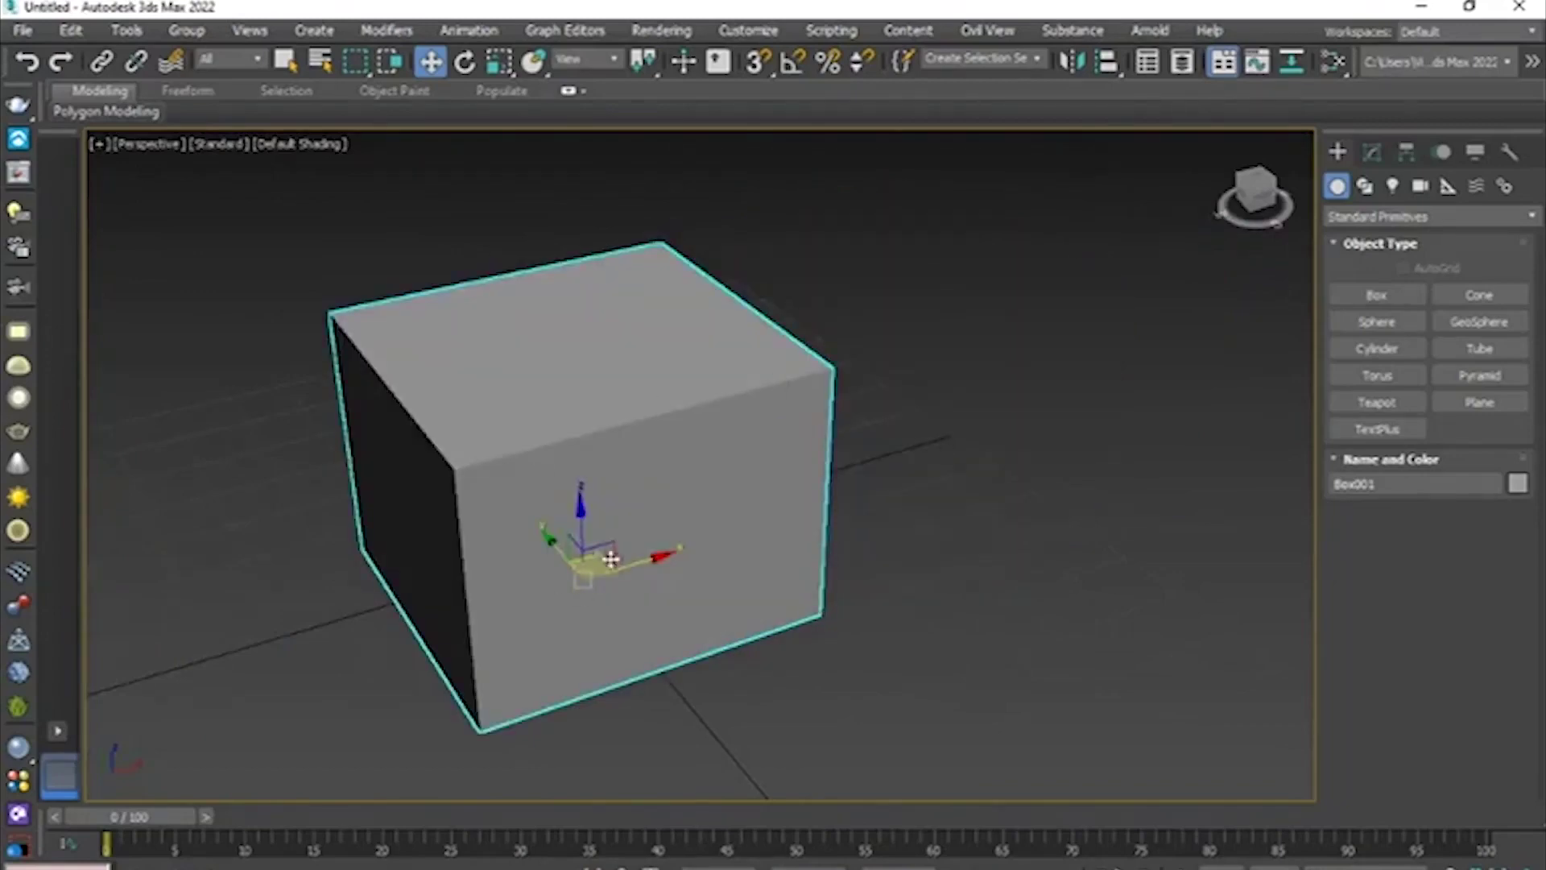
- Move the box slightly across the XY plane and along the Y axis, checking the axis directions from different sides
{"action": "left_click_drag", "start_coordinate": [603, 550], "coordinate": [672, 552]}
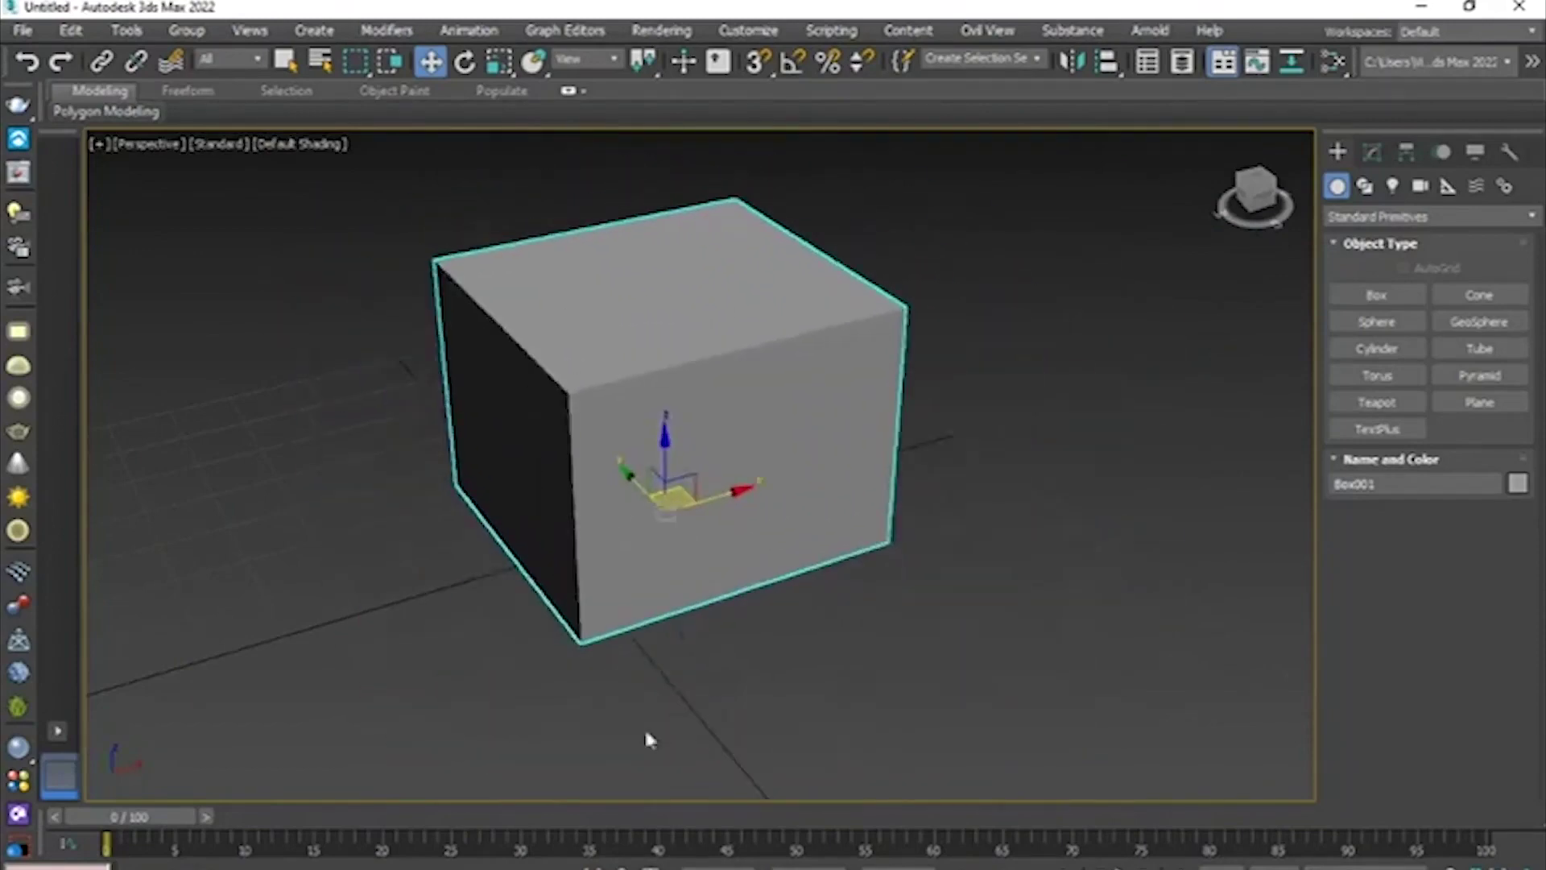
{"action": "middle_click_drag", "start_coordinate": [587, 548], "coordinate": [814, 563], "text": "alt"}
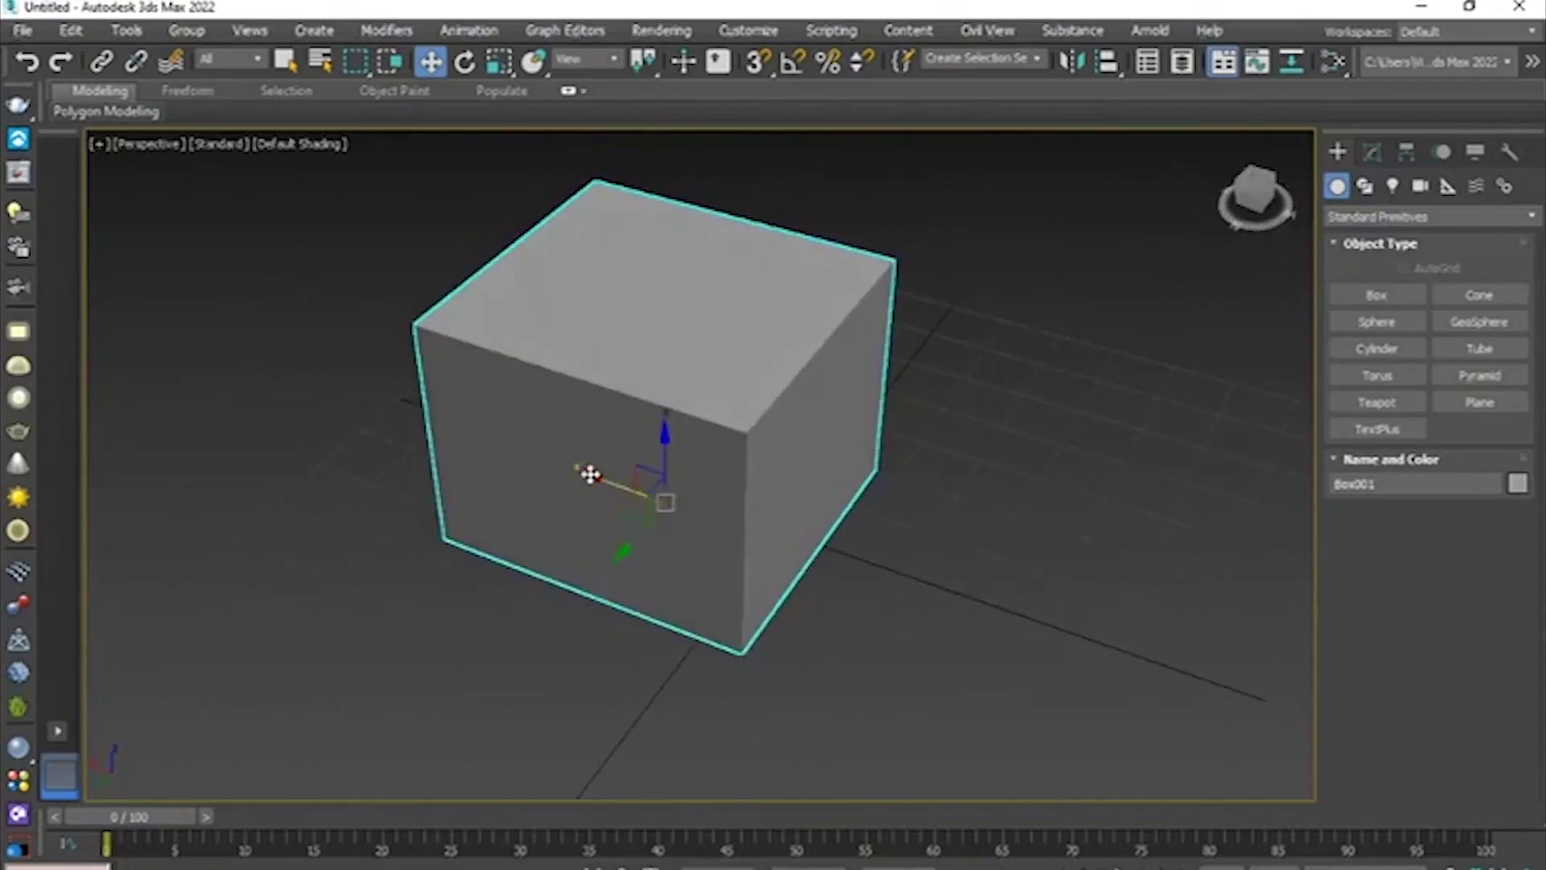
{"action": "middle_click_drag", "start_coordinate": [632, 507], "coordinate": [640, 473], "text": "alt"}
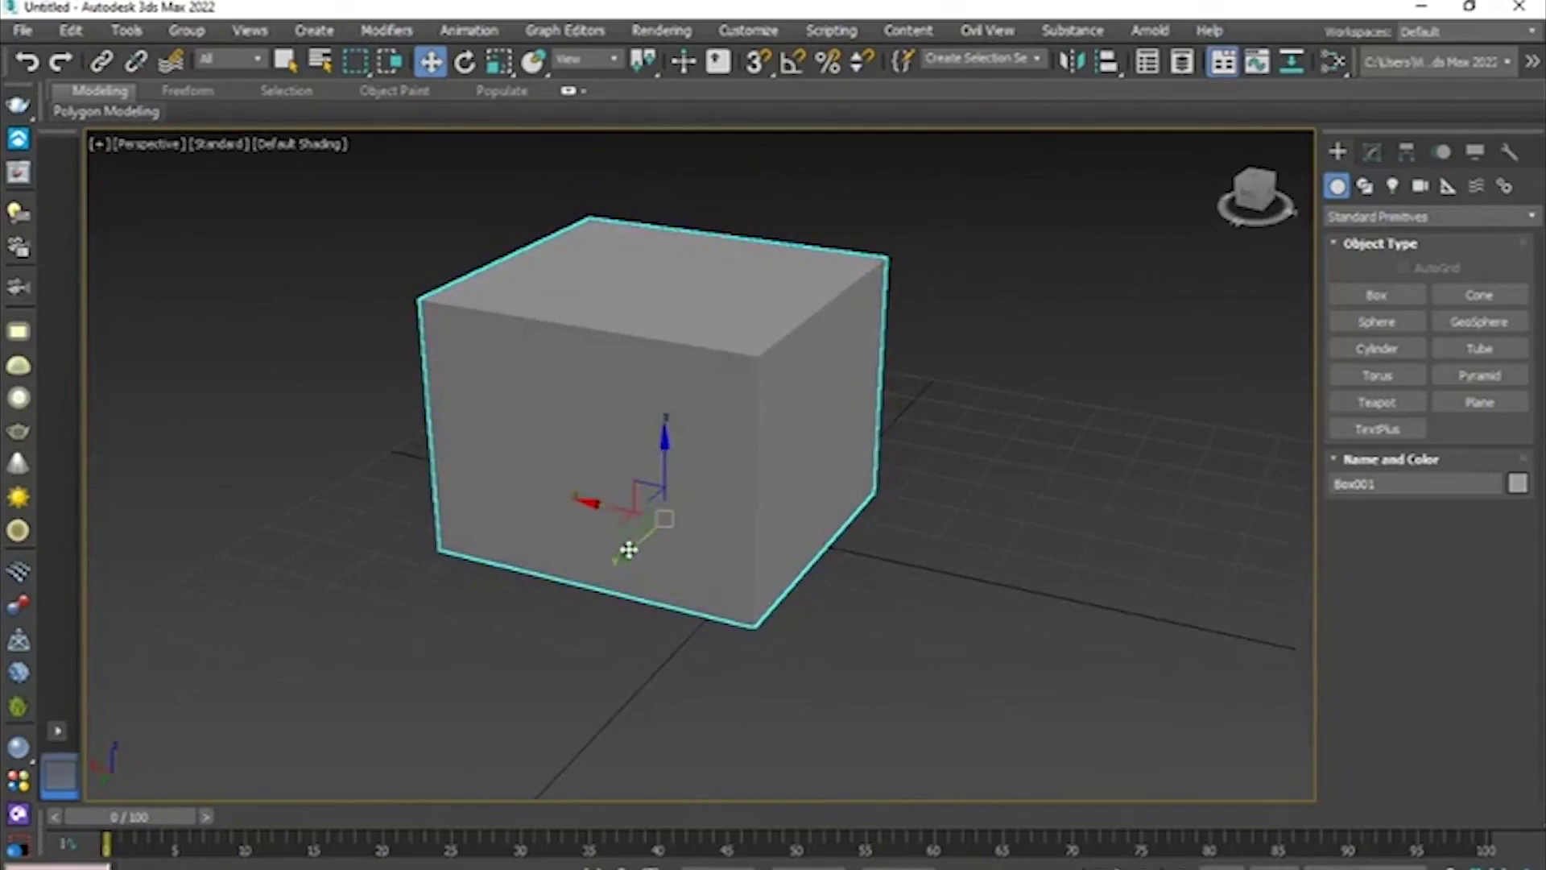
{"action": "left_click_drag", "start_coordinate": [632, 548], "coordinate": [677, 507]}
{"action": "middle_click_drag", "start_coordinate": [570, 514], "coordinate": [661, 500], "text": "alt"}
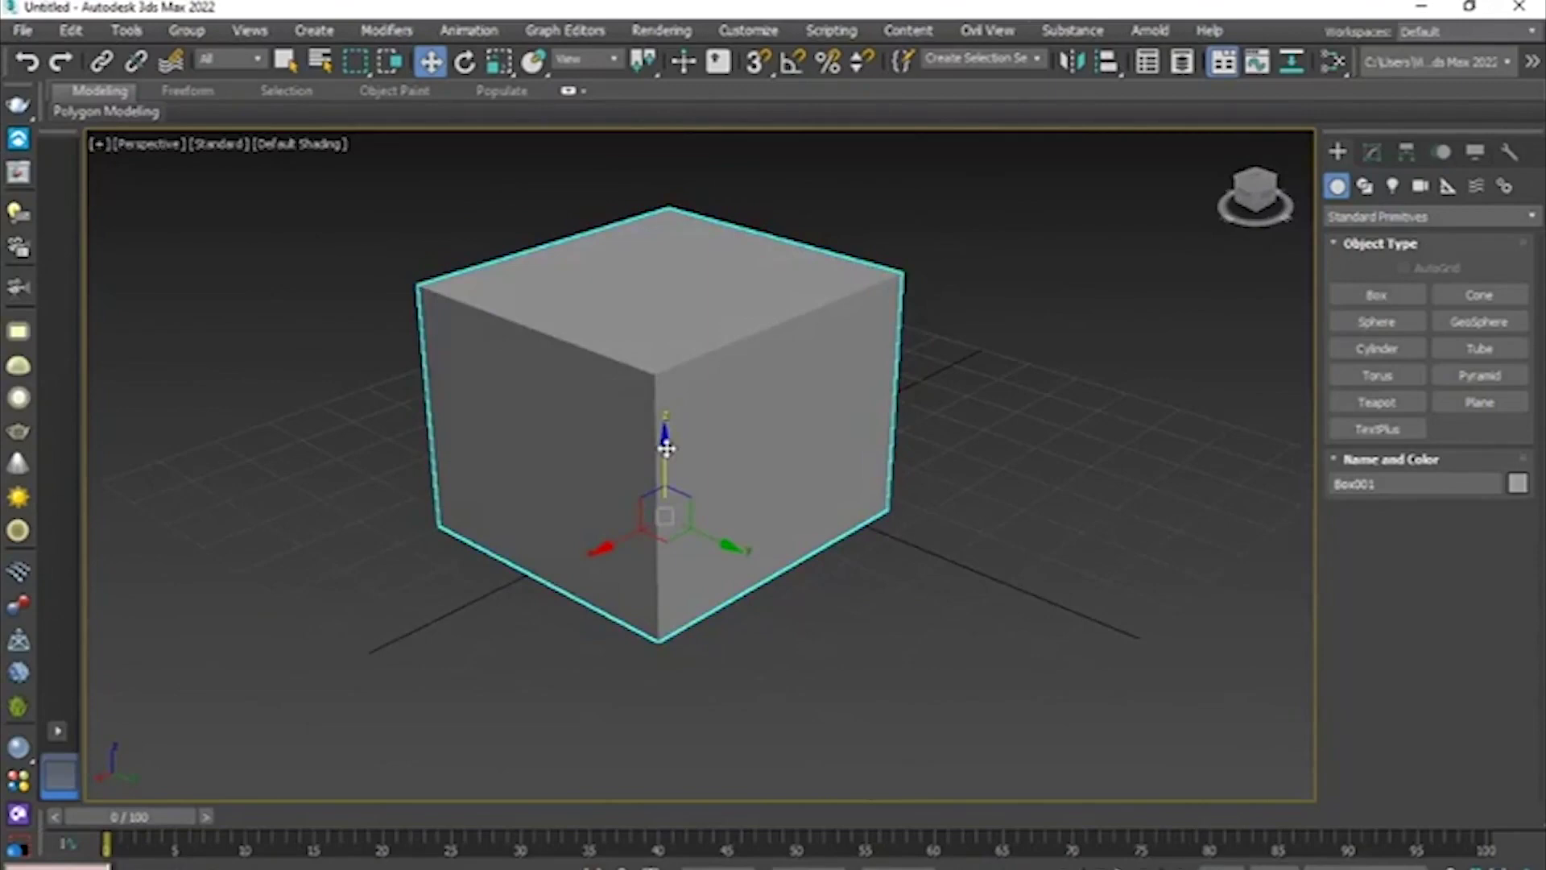
- Shrink the move gizmo to a very small size
{"action": "key", "text": "minus"}
{"action": "key", "text": "minus"}
{"action": "key", "text": "minus"}
{"action": "key", "text": "minus"}
{"action": "key", "text": "minus"}
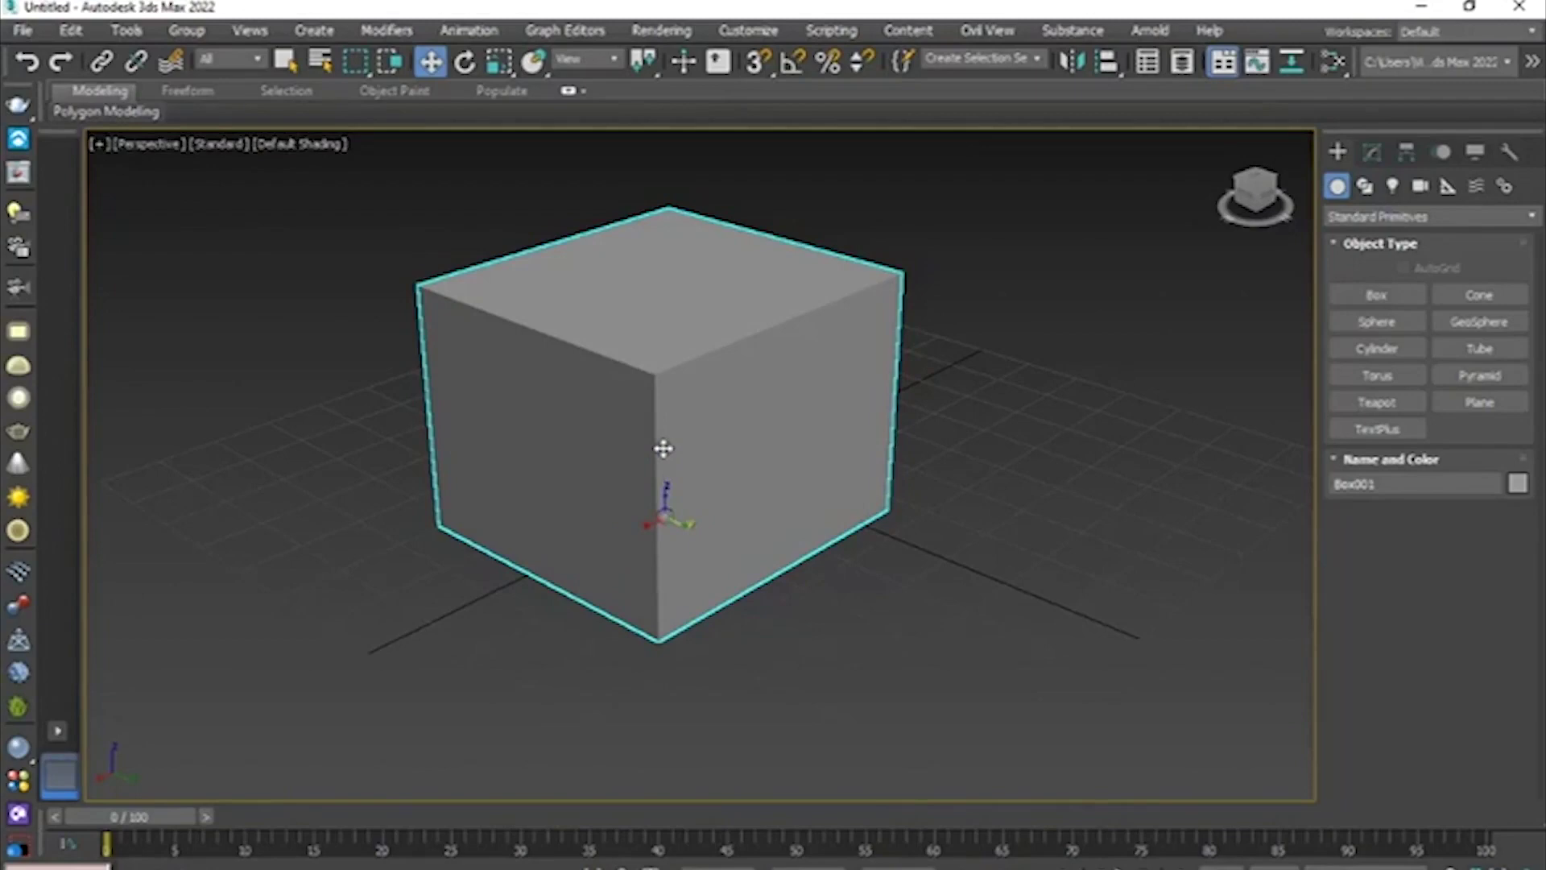
- Enlarge the move gizmo again and adjust it to a comfortable medium size
{"action": "key", "text": "equal"}
{"action": "key", "text": "equal"}
{"action": "key", "text": "equal"}
{"action": "key", "text": "equal"}
{"action": "key", "text": "equal"}
{"action": "key", "text": "equal"}
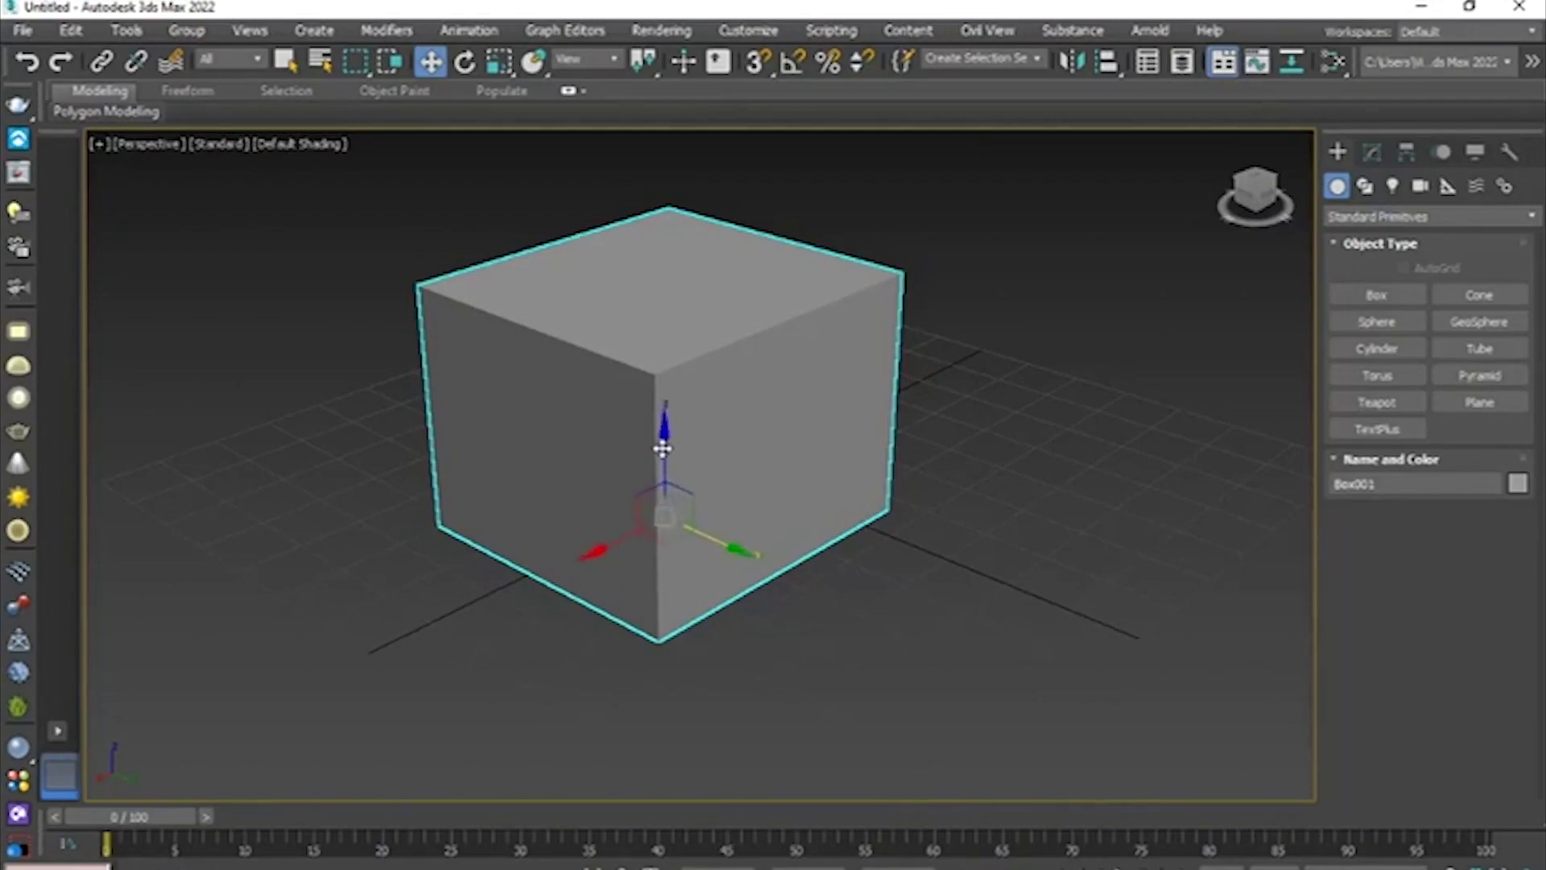
{"action": "key", "text": "equal"}
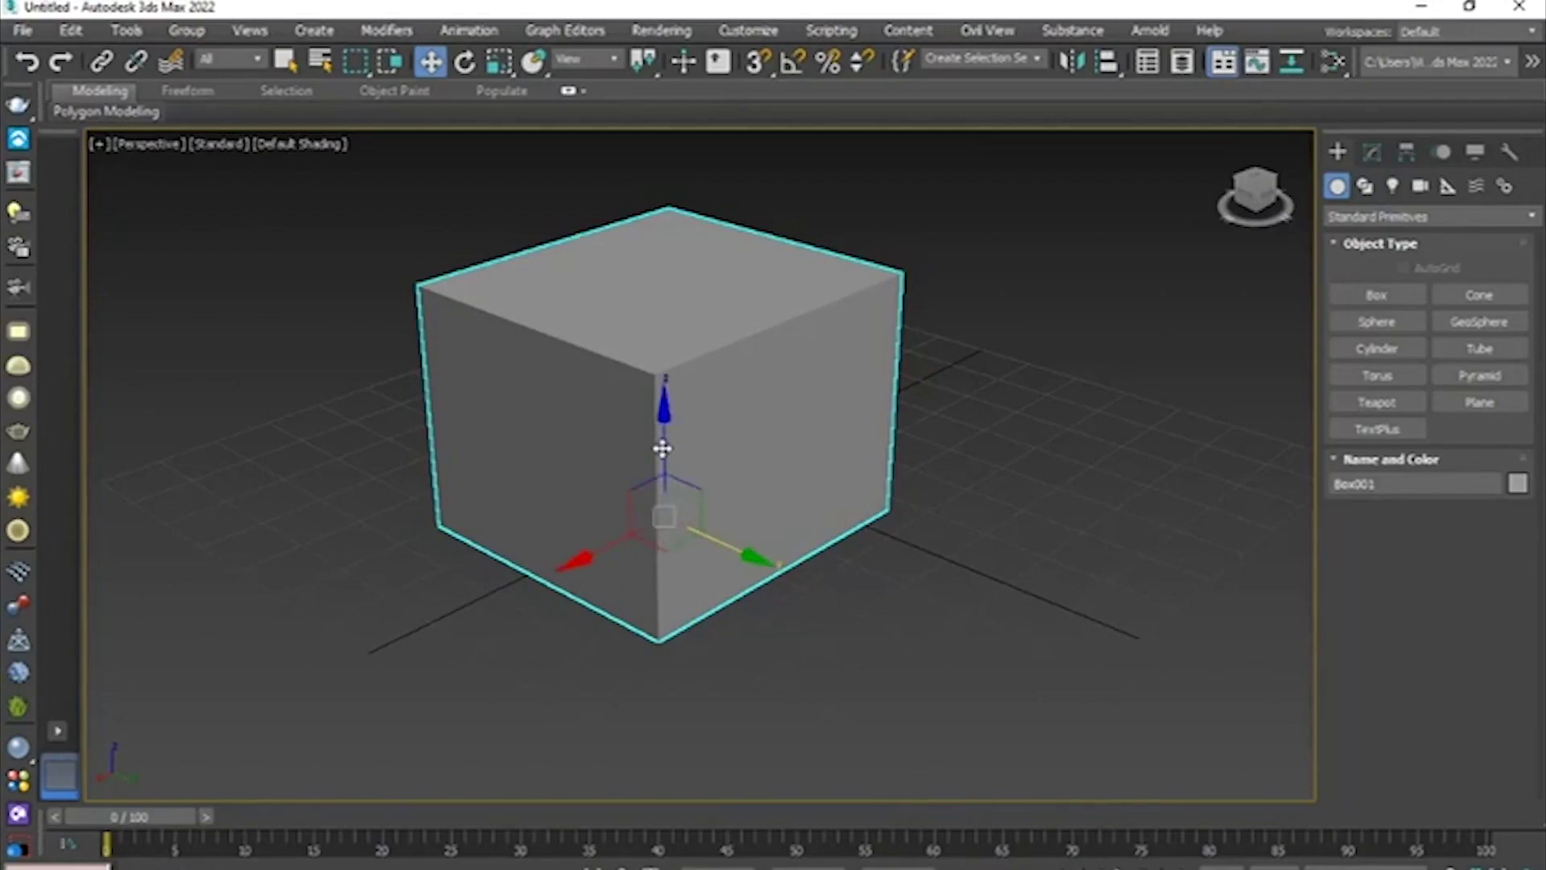
{"action": "key", "text": "minus"}
{"action": "key", "text": "minus"}
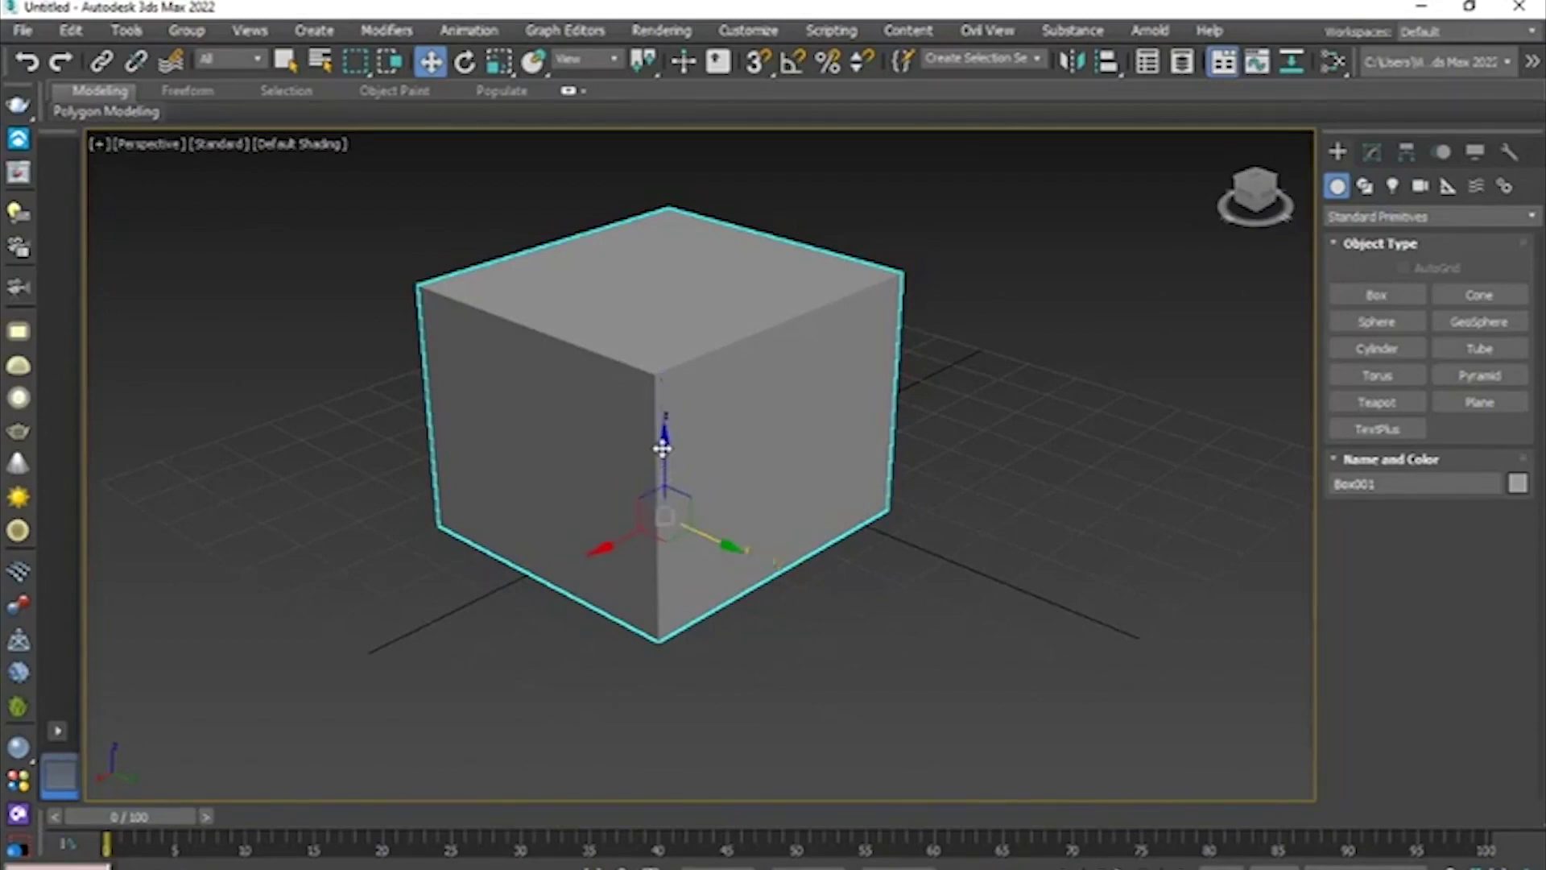
{"action": "key", "text": "equal"}
- Switch to the Rotate tool and try rotating the box around its axes, undoing the rotations
{"action": "scroll", "coordinate": [749, 500], "scroll_direction": "down", "scroll_amount": 2}
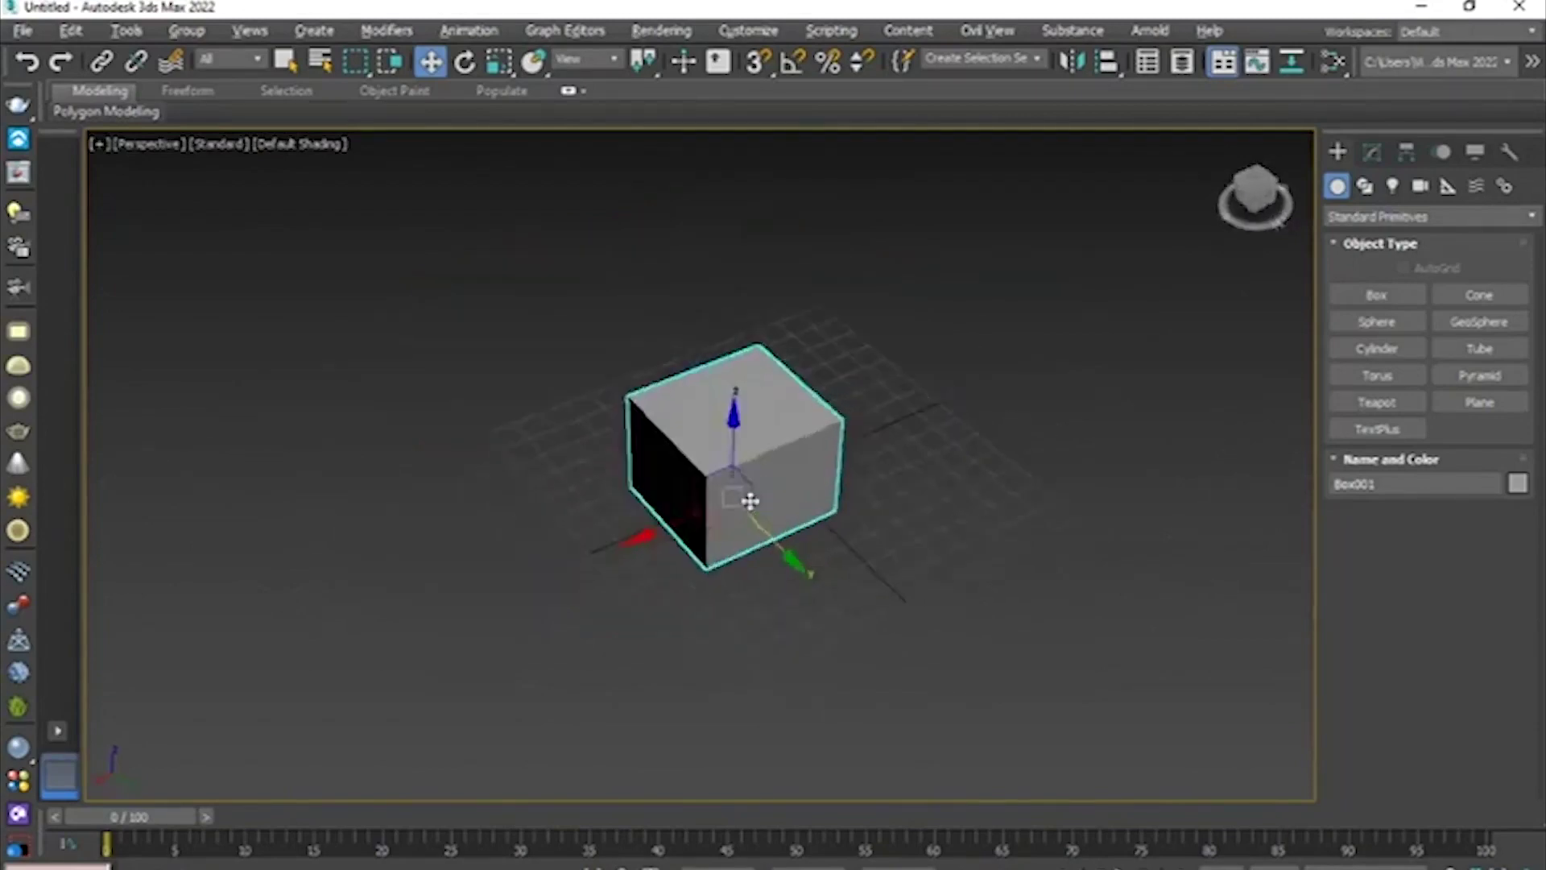
{"action": "scroll", "coordinate": [754, 490], "scroll_direction": "up", "scroll_amount": 3}
{"action": "middle_click_drag", "start_coordinate": [754, 491], "coordinate": [854, 501], "text": "alt"}
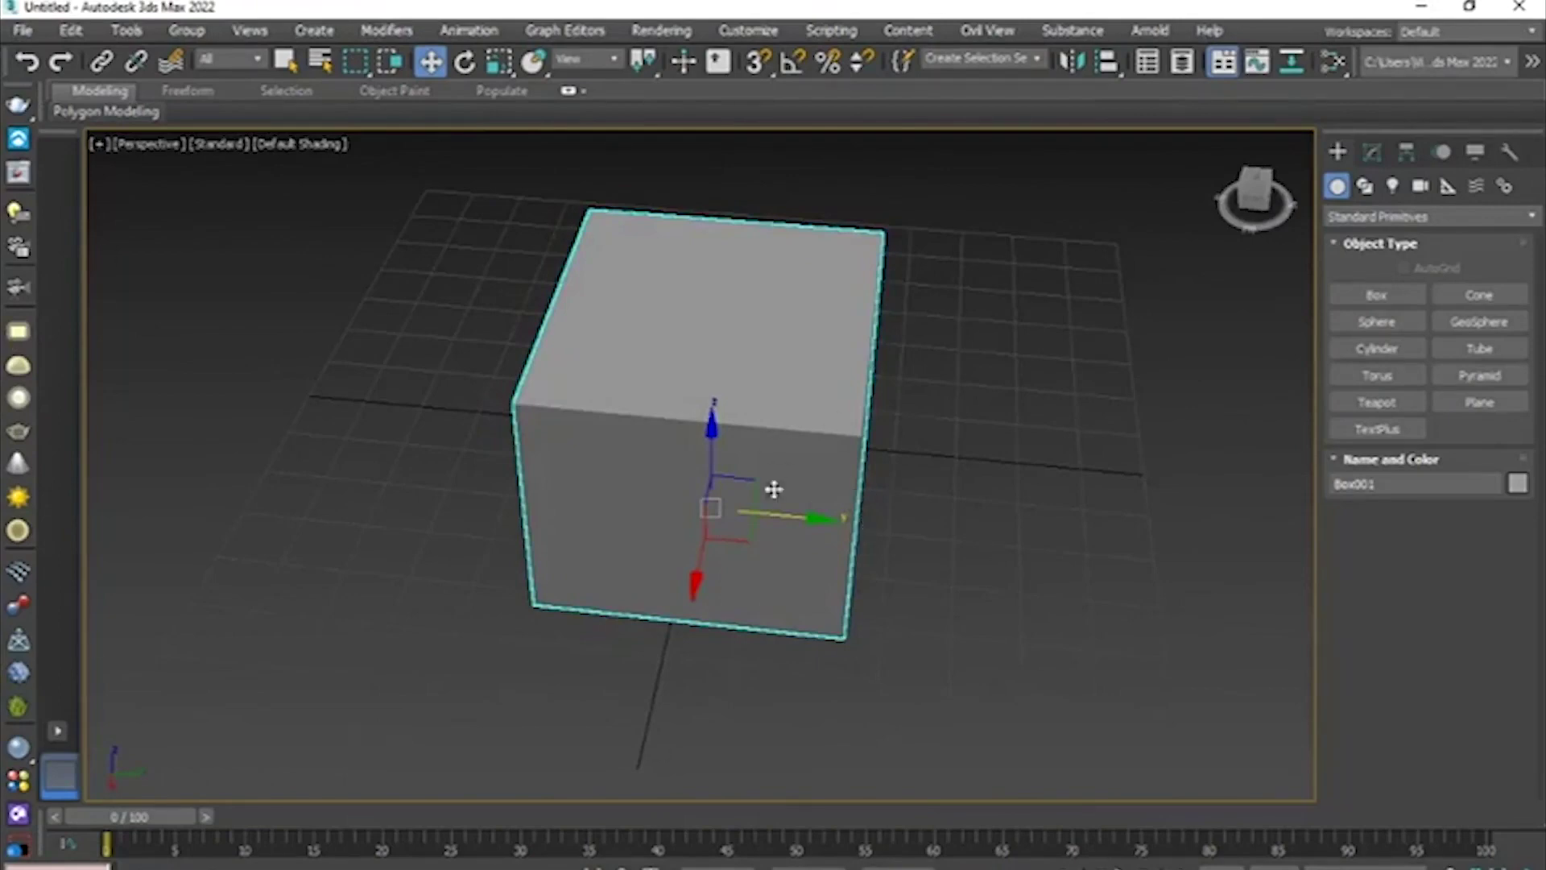
{"action": "middle_click_drag", "start_coordinate": [834, 471], "coordinate": [787, 431], "text": "alt"}
{"action": "key", "text": "e"}
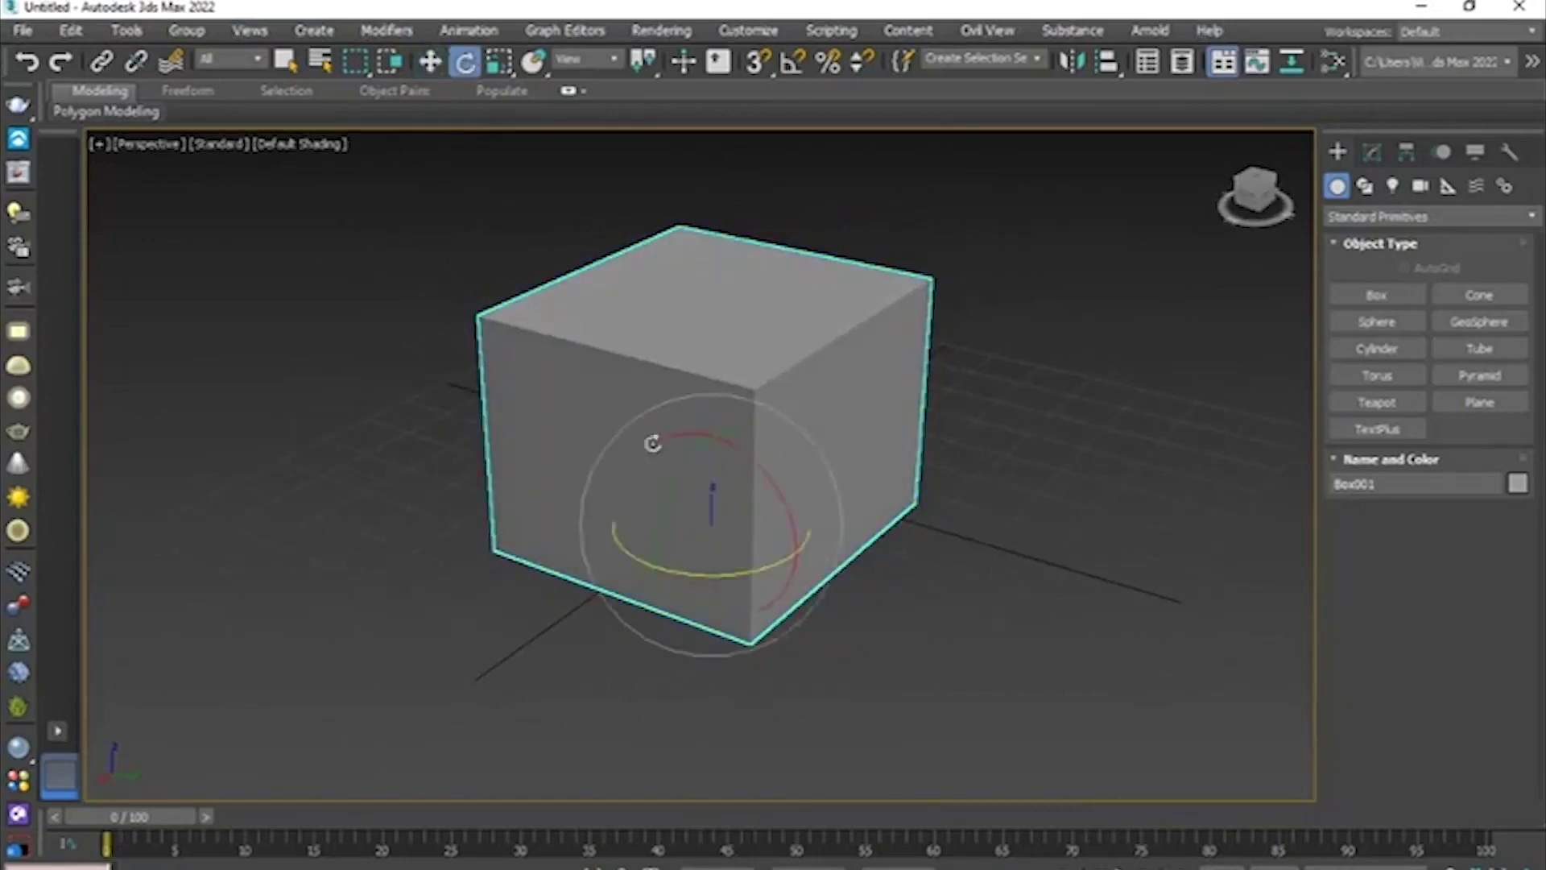
{"action": "left_click_drag", "start_coordinate": [673, 475], "coordinate": [739, 390]}
{"action": "left_click_drag", "start_coordinate": [745, 431], "coordinate": [805, 508]}
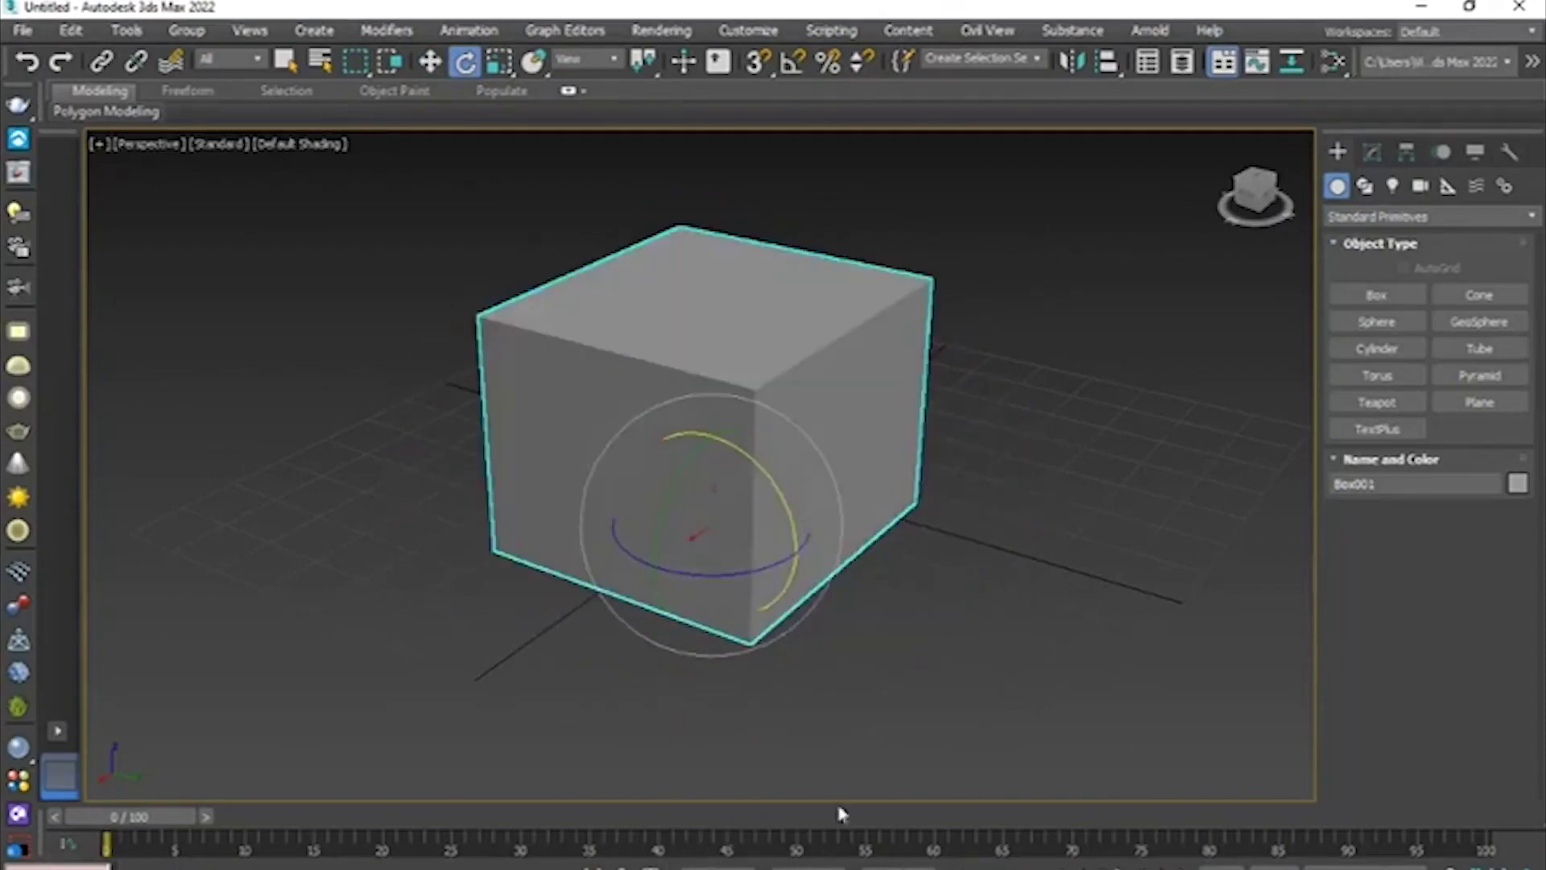
{"action": "left_click_drag", "start_coordinate": [735, 507], "coordinate": [782, 557]}
{"action": "key", "text": "ctrl+z"}
{"action": "key", "text": "ctrl+z"}
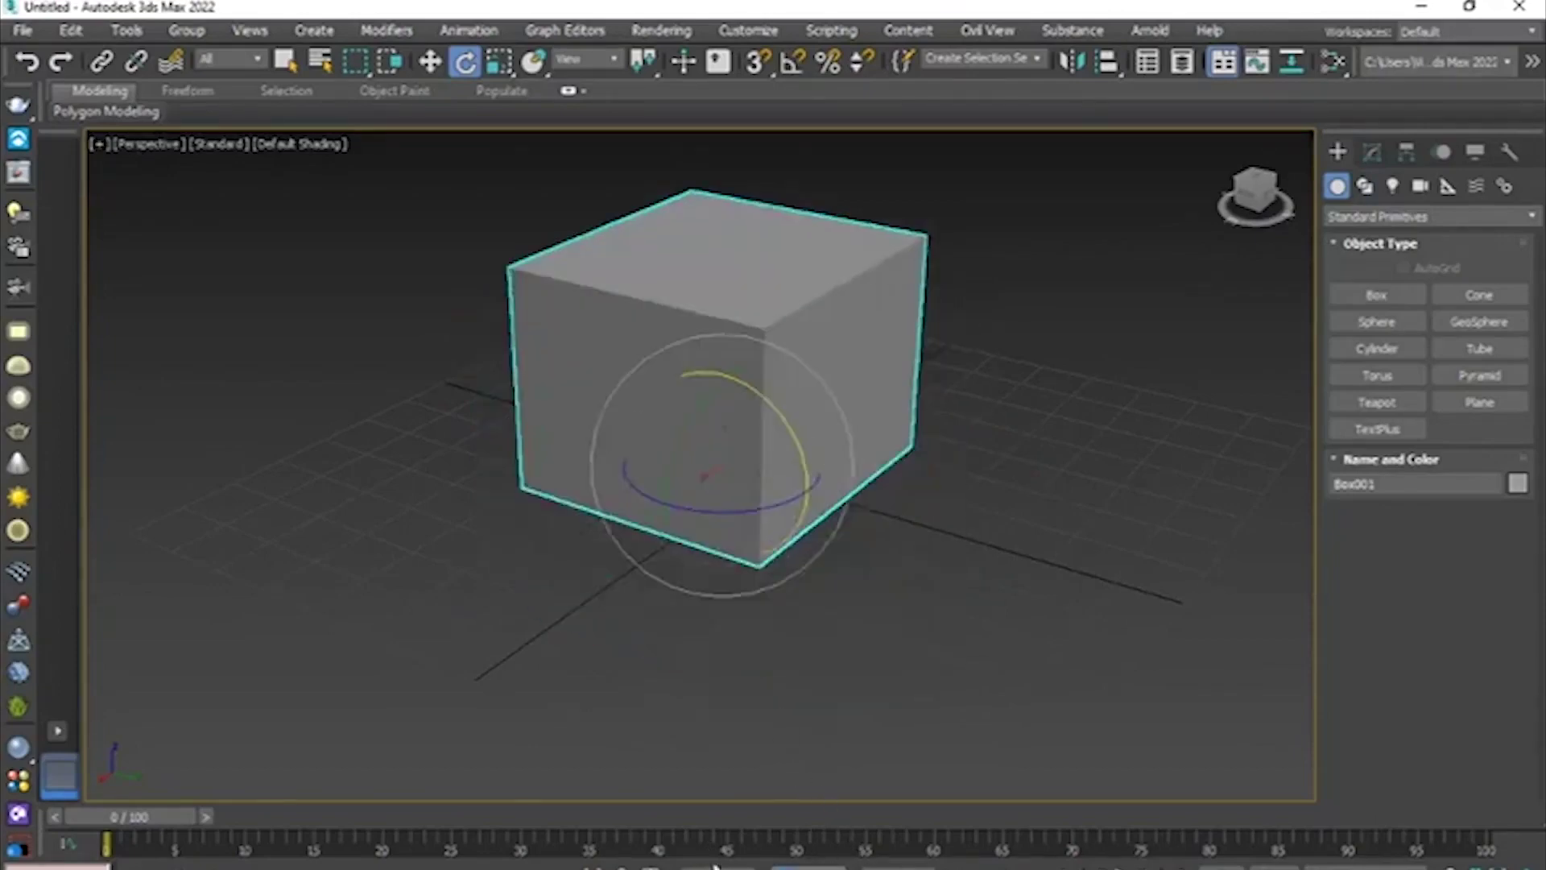
- Try rotating the box about the X axis in both directions, undoing each rotation
{"action": "key", "text": "ctrl+y"}
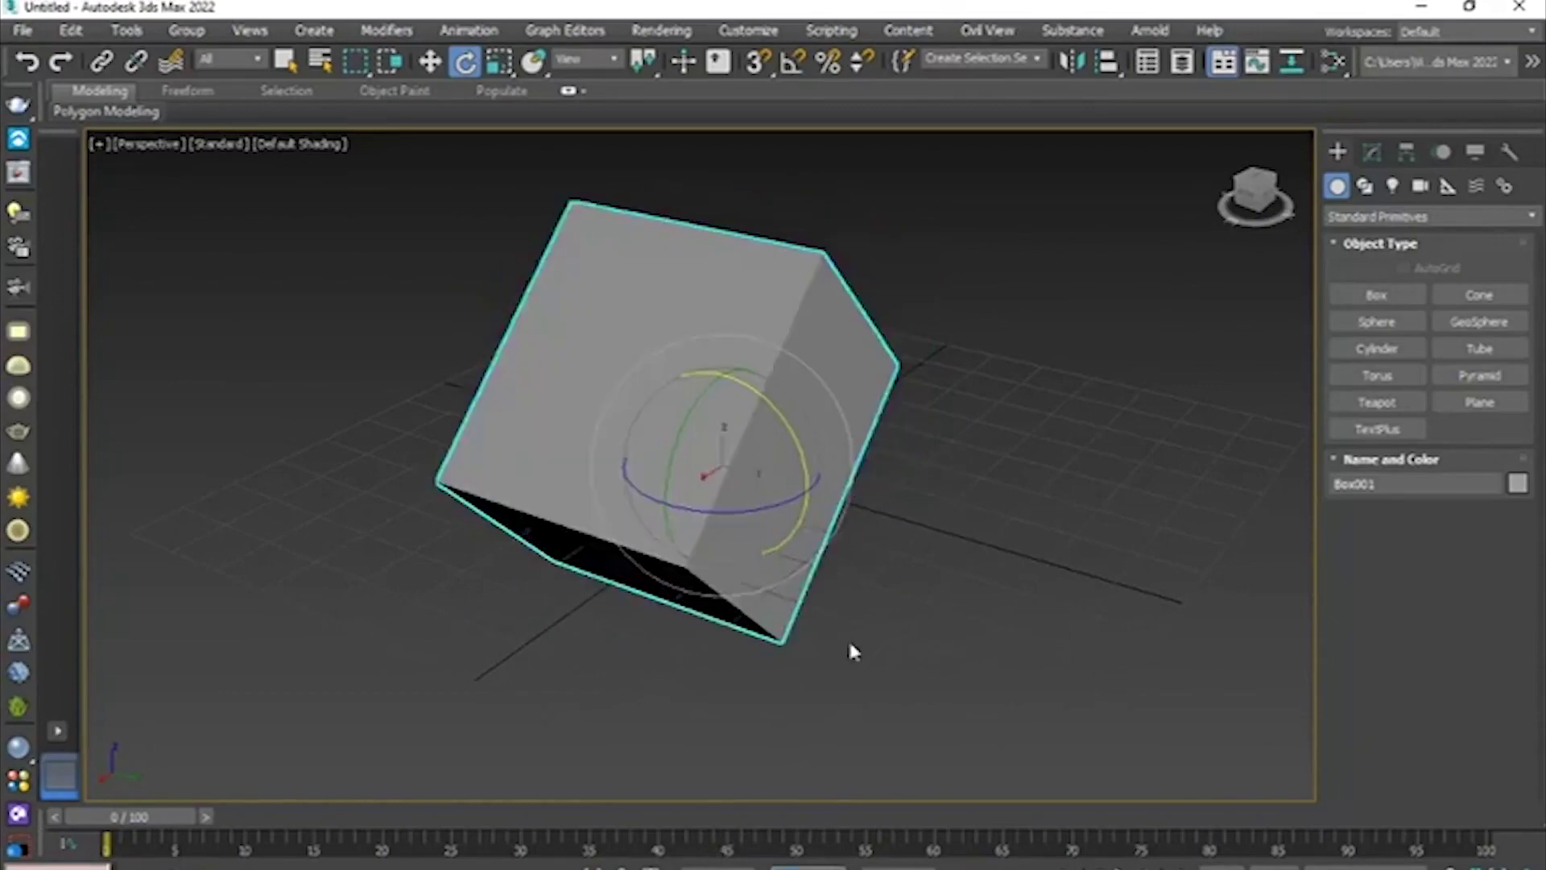
{"action": "middle_click_drag", "start_coordinate": [819, 567], "coordinate": [854, 568]}
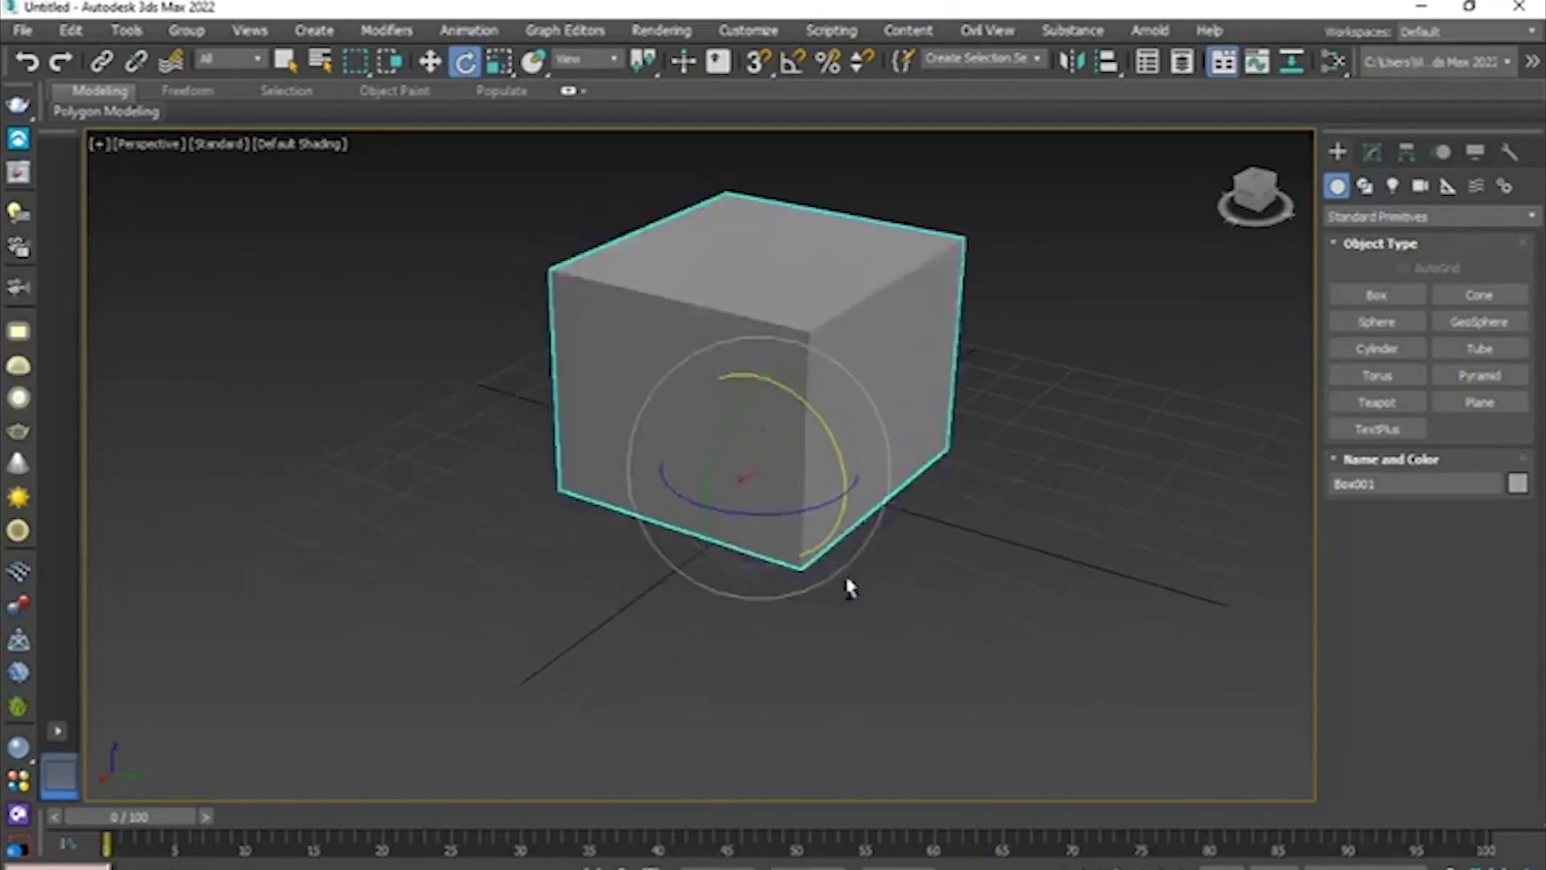
{"action": "key", "text": "ctrl+z"}
{"action": "key", "text": "ctrl+y"}
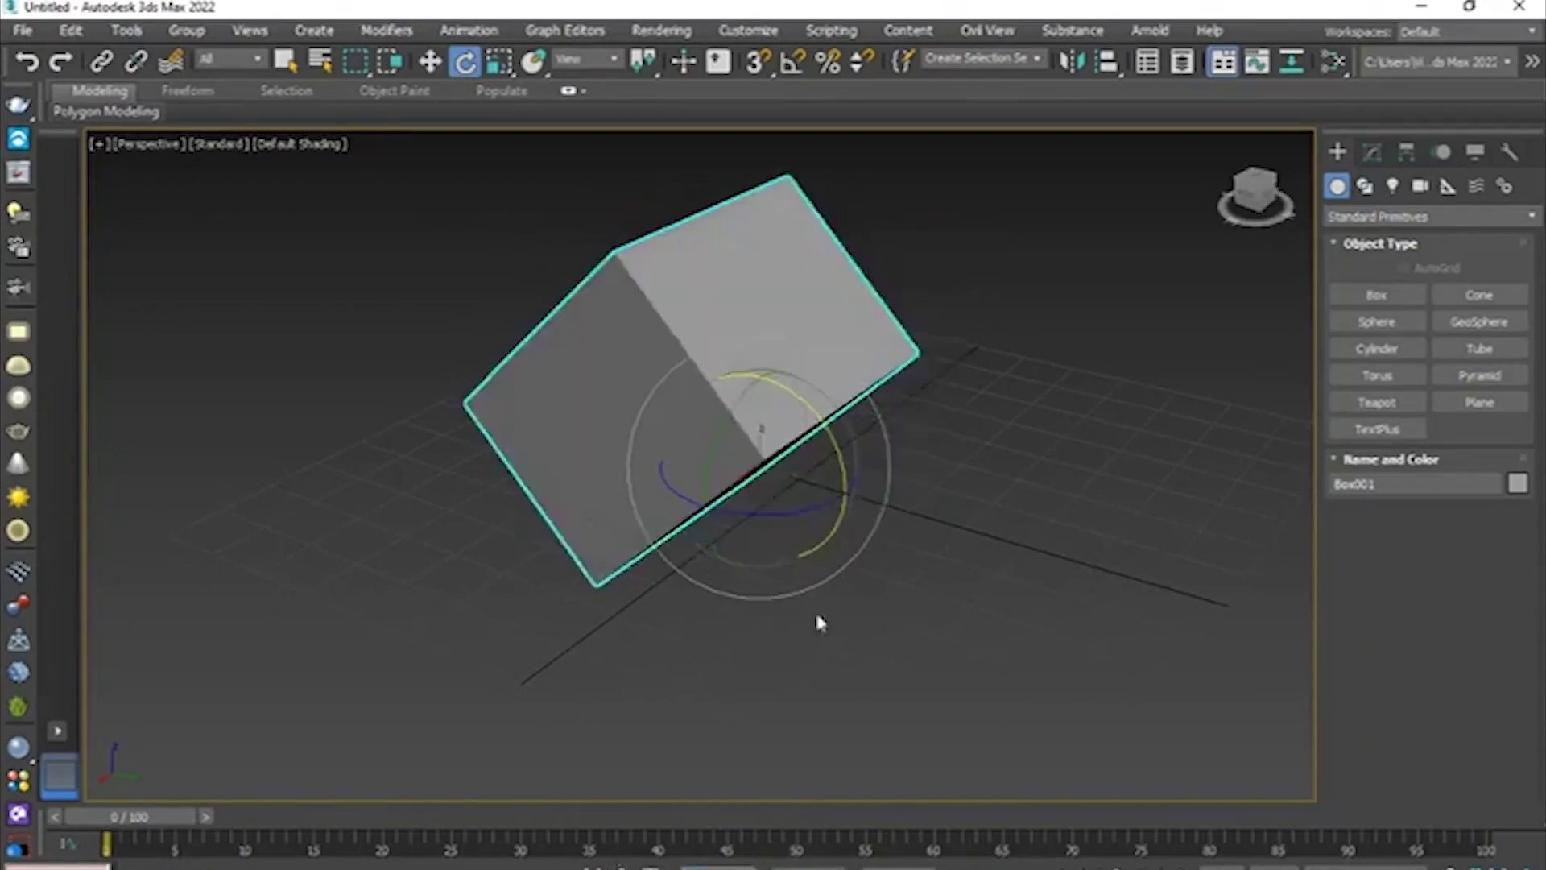
{"action": "key", "text": "ctrl+z"}
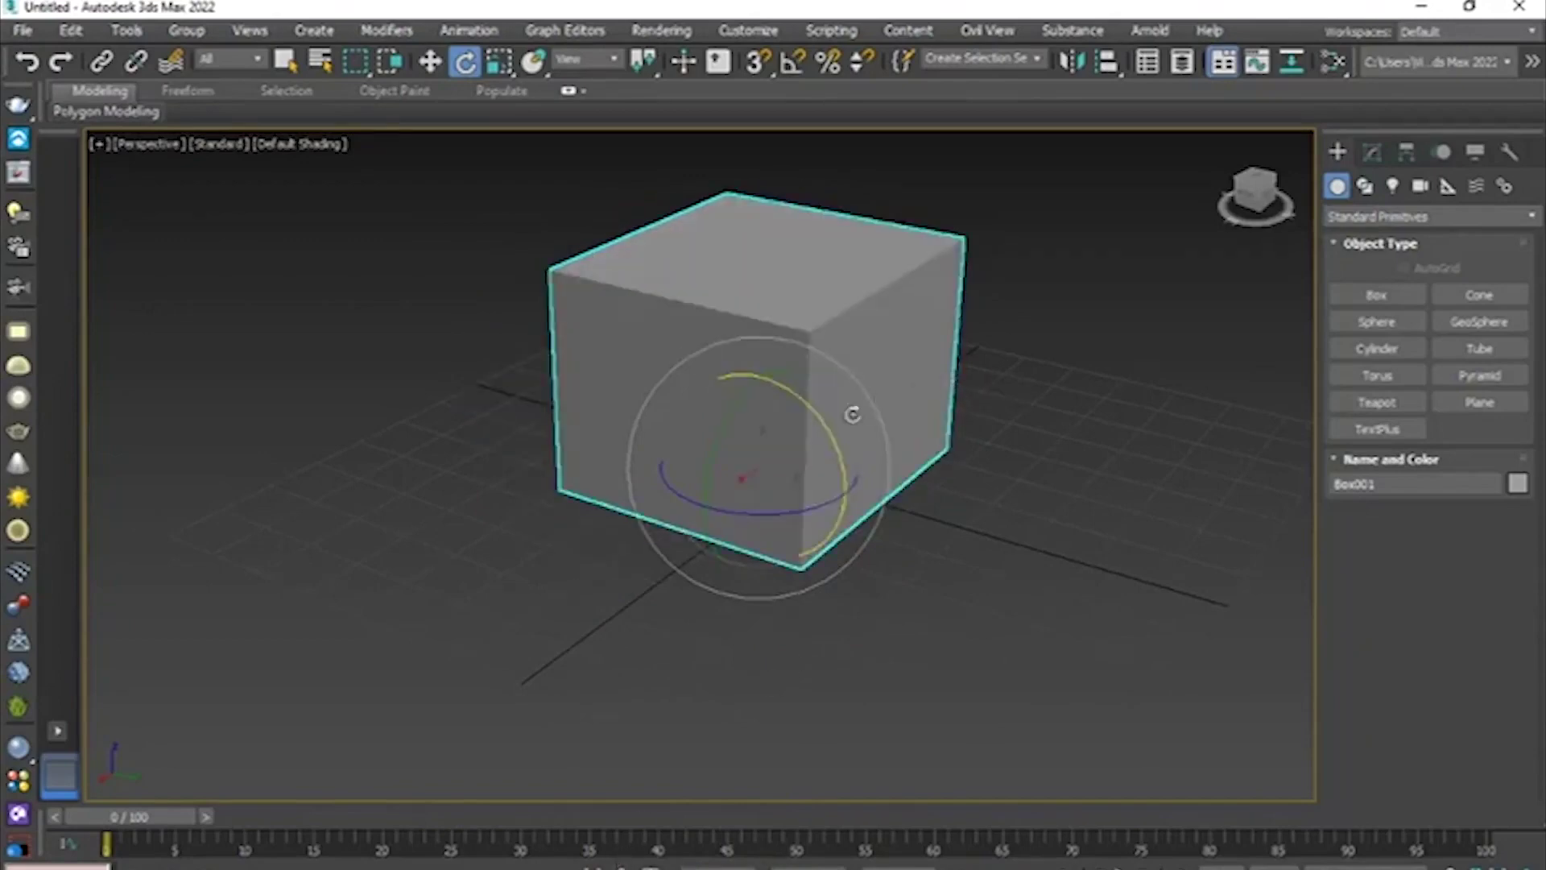
- Switch to the Scale tool and try scaling the box within the XY plane
{"action": "middle_click_drag", "start_coordinate": [822, 449], "coordinate": [851, 505]}
{"action": "scroll", "coordinate": [846, 525], "scroll_direction": "up", "scroll_amount": 1}
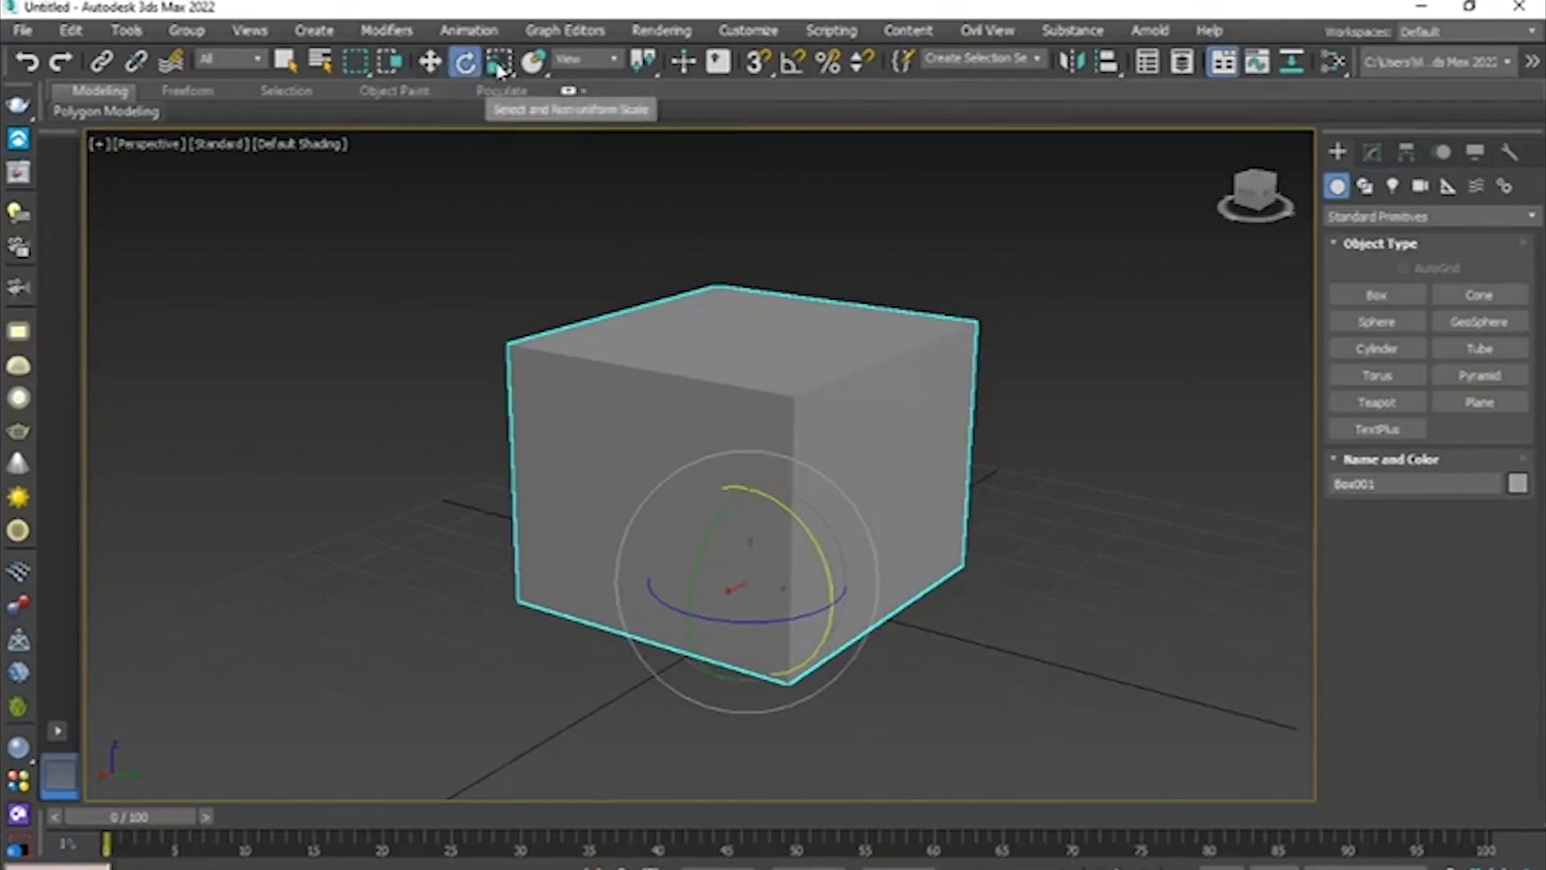
{"action": "mouse_move", "coordinate": [836, 315]}
{"action": "middle_mouse_down", "text": "alt"}
{"action": "mouse_move", "coordinate": [833, 339]}
{"action": "mouse_move", "coordinate": [836, 325]}
{"action": "middle_mouse_up", "text": "alt"}
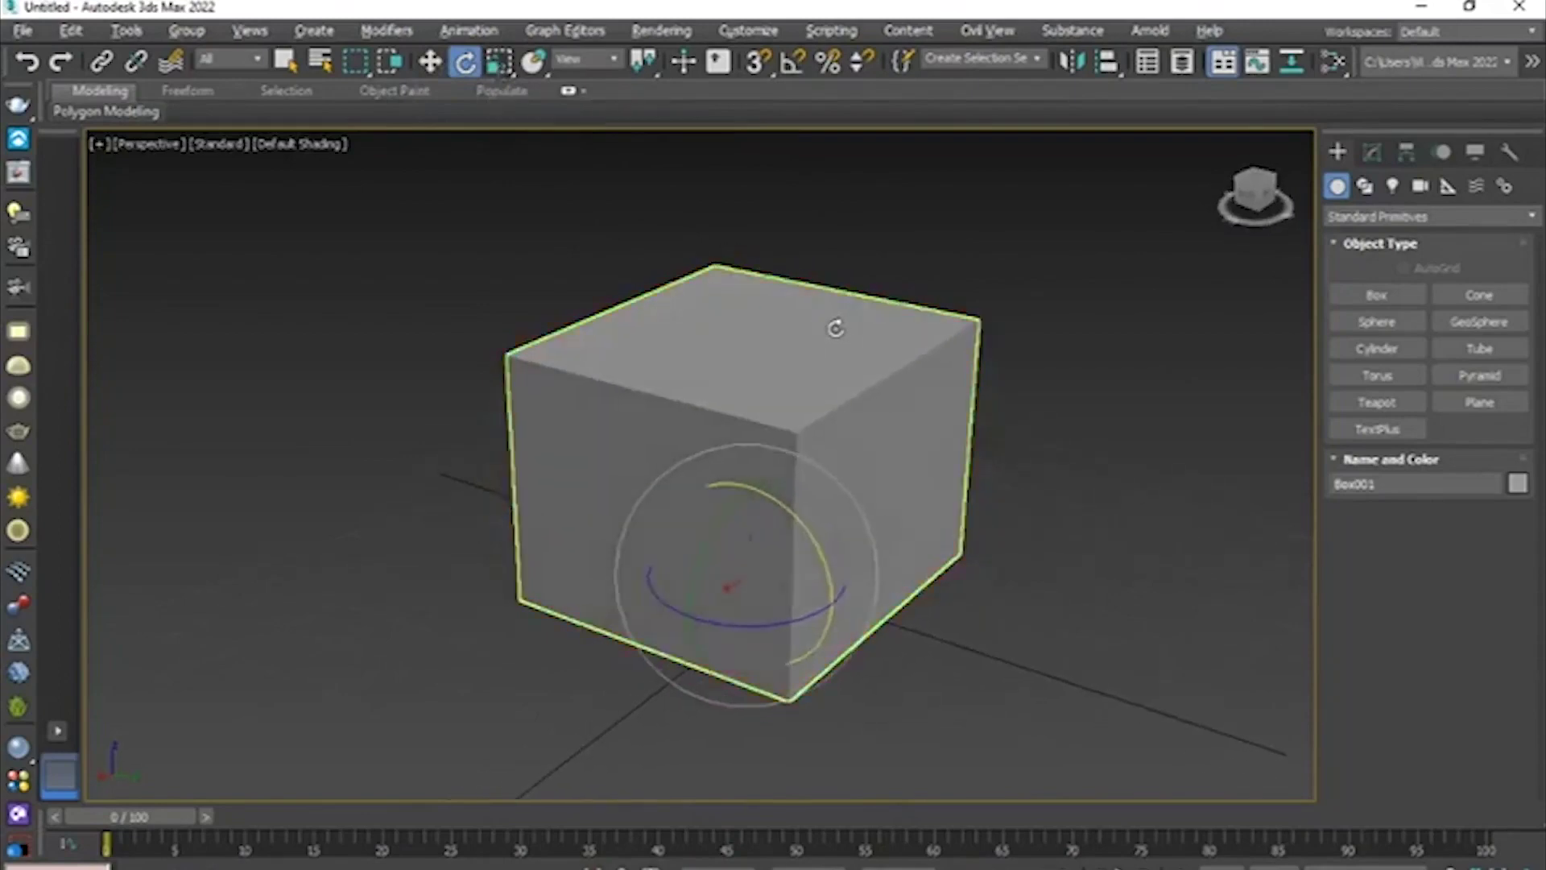
{"action": "key", "text": "r"}
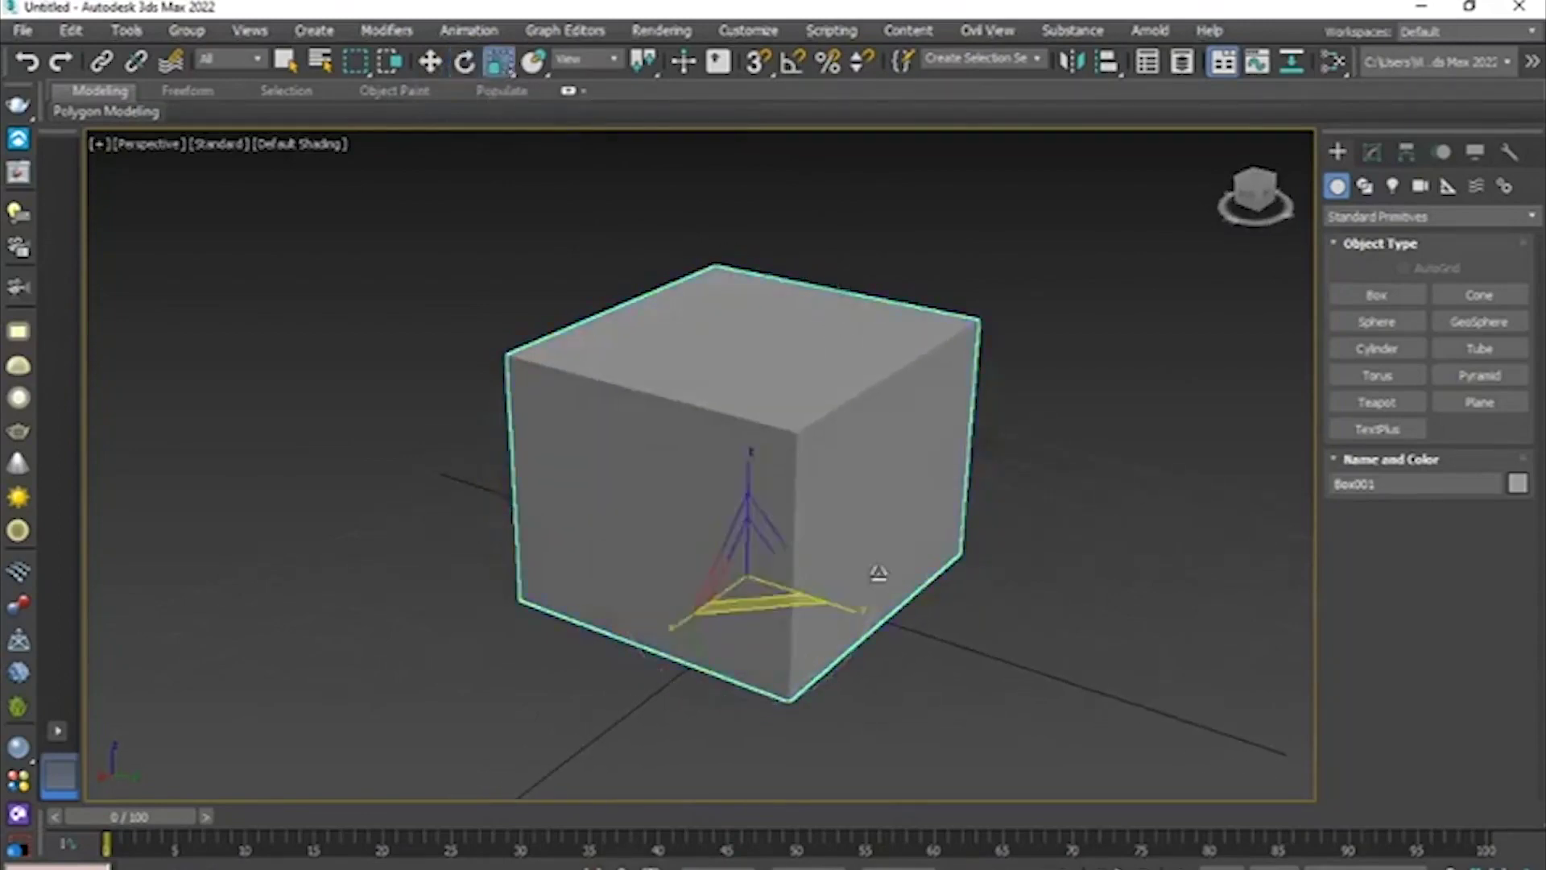
{"action": "middle_click_drag", "start_coordinate": [894, 607], "coordinate": [829, 578], "text": "alt"}
{"action": "left_click_drag", "start_coordinate": [771, 590], "coordinate": [875, 515]}
{"action": "middle_click_drag", "start_coordinate": [876, 516], "coordinate": [908, 502], "text": "alt"}
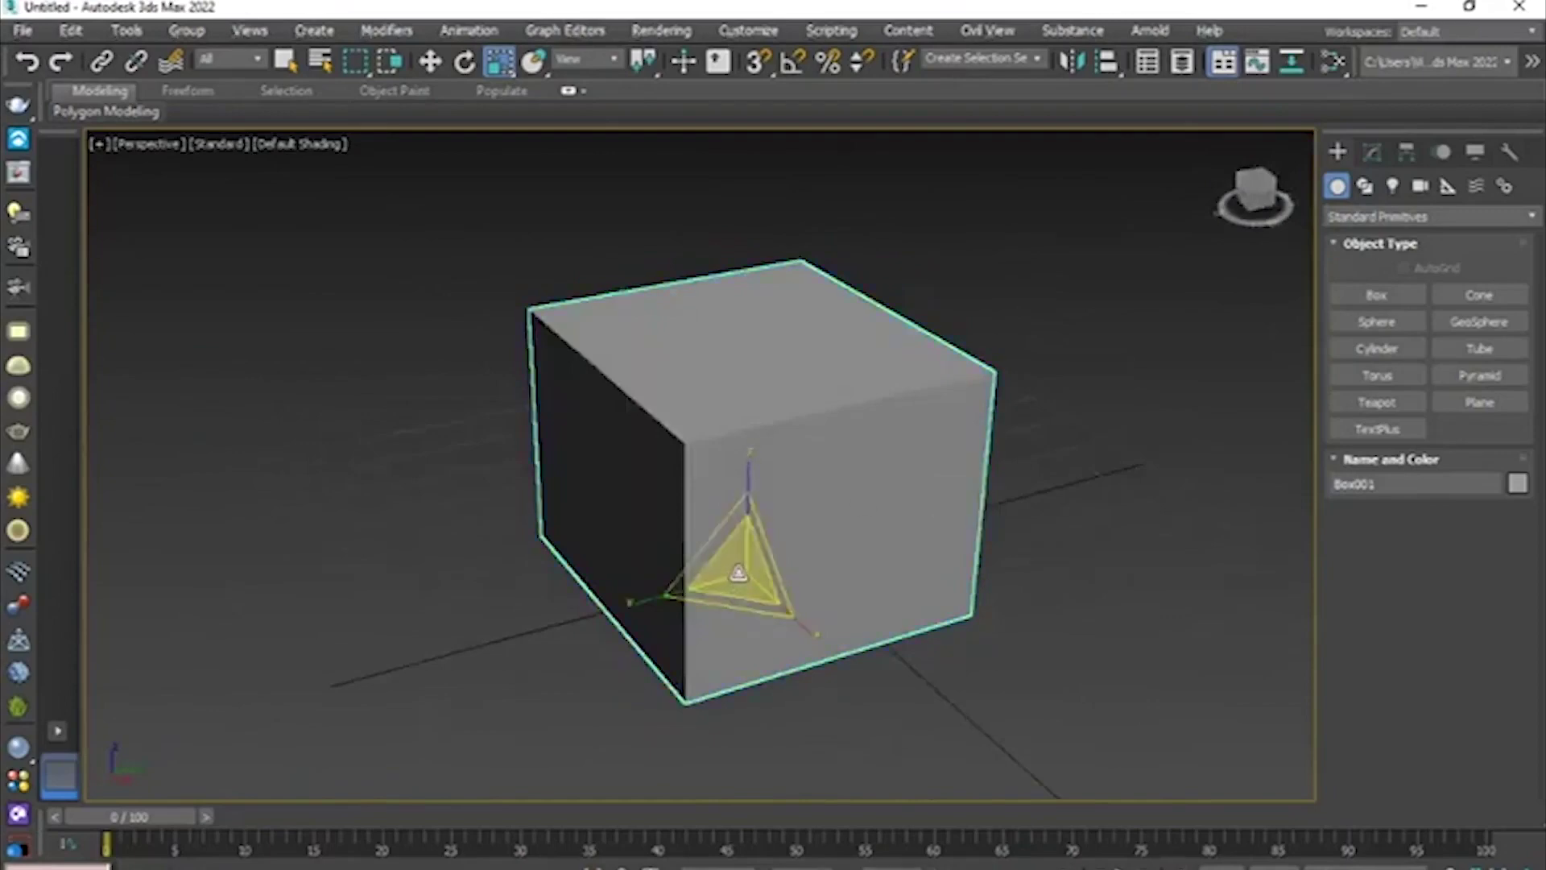
- Try scaling the box uniformly larger and smaller on all three axes, undoing each change
{"action": "left_click_drag", "start_coordinate": [739, 572], "coordinate": [765, 493]}
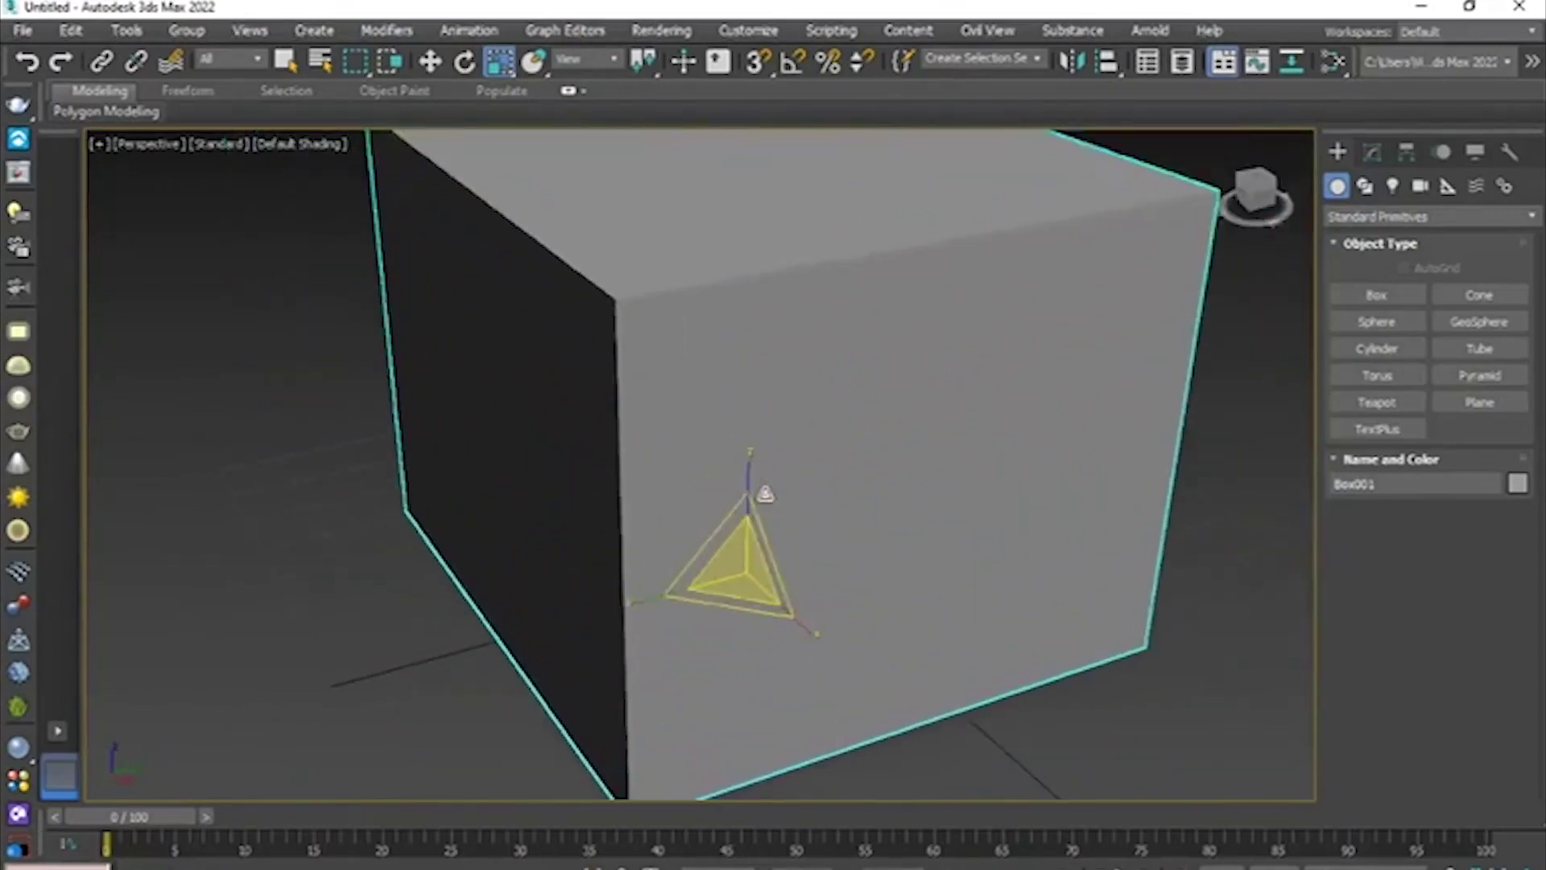
{"action": "key", "text": "ctrl+z"}
{"action": "middle_click_drag", "start_coordinate": [881, 520], "coordinate": [751, 571], "text": "alt"}
{"action": "left_click_drag", "start_coordinate": [751, 571], "coordinate": [727, 657]}
{"action": "key", "text": "ctrl+z"}
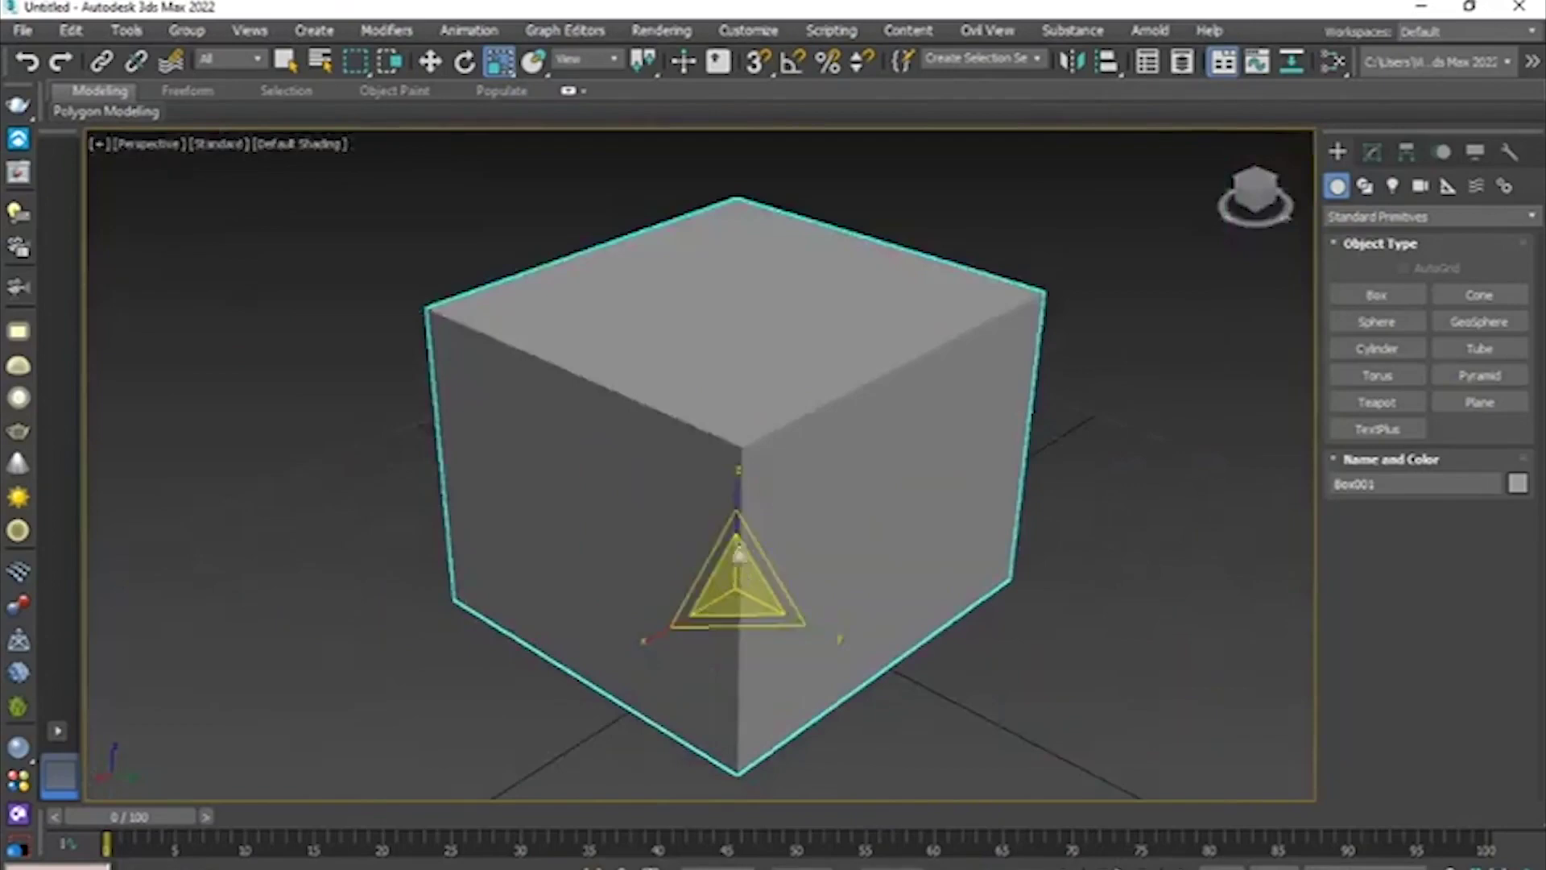
{"action": "left_click_drag", "start_coordinate": [736, 553], "coordinate": [733, 442]}
{"action": "key", "text": "ctrl+z"}
- Examine the box from different angles and turn the Perspective view with the ViewCube to face one side
{"action": "scroll", "coordinate": [734, 441], "scroll_direction": "down", "scroll_amount": 5}
{"action": "middle_click_drag", "start_coordinate": [734, 441], "coordinate": [811, 486], "text": "alt"}
{"action": "scroll", "coordinate": [804, 476], "scroll_direction": "up", "scroll_amount": 5}
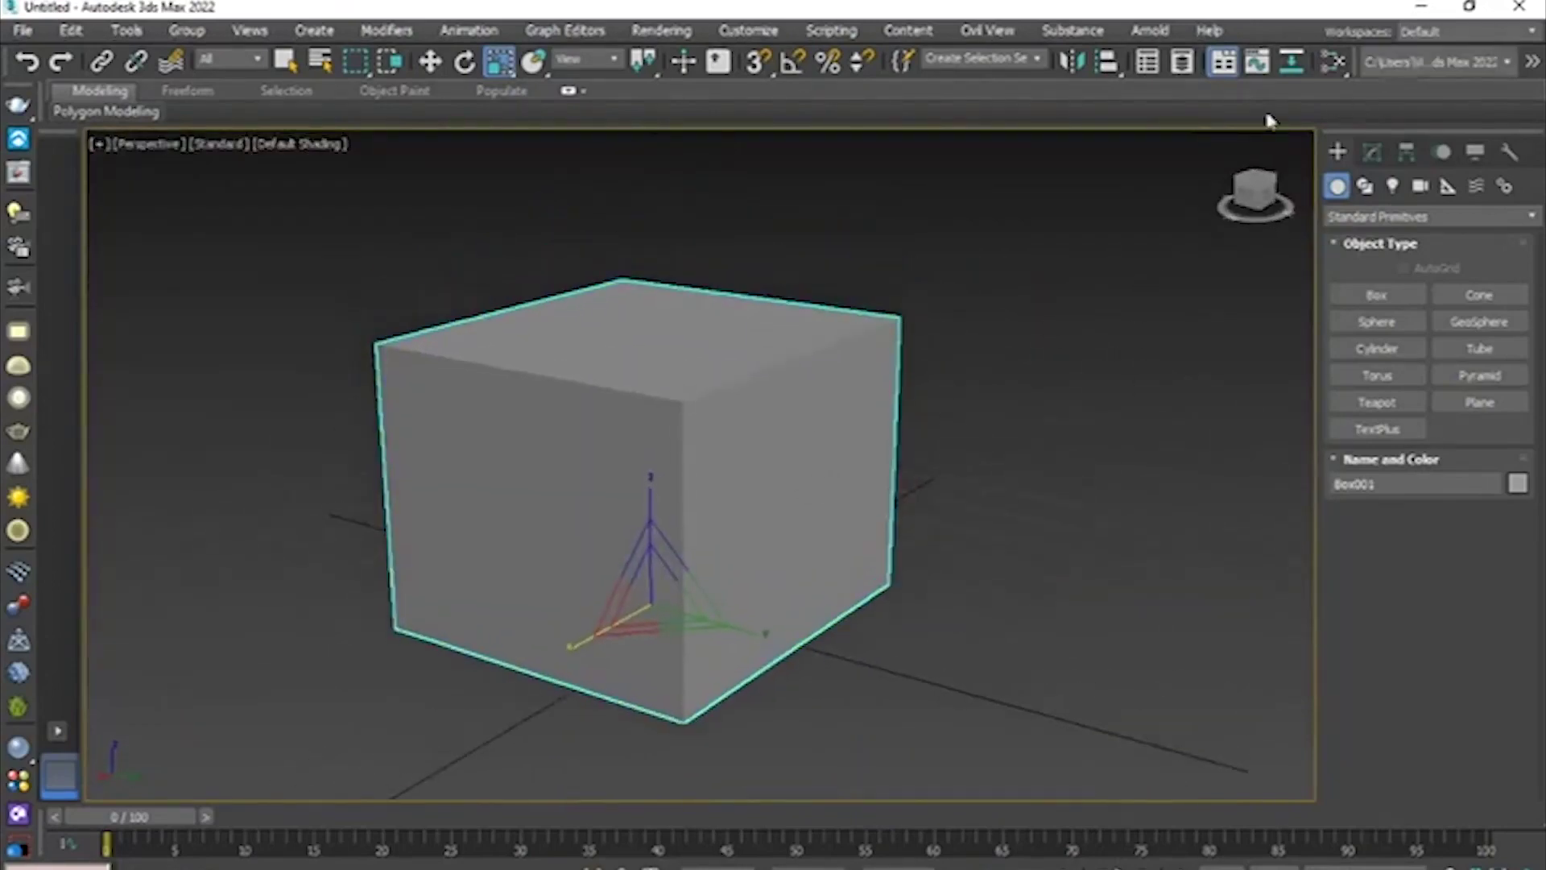
{"action": "left_click", "coordinate": [1257, 198]}
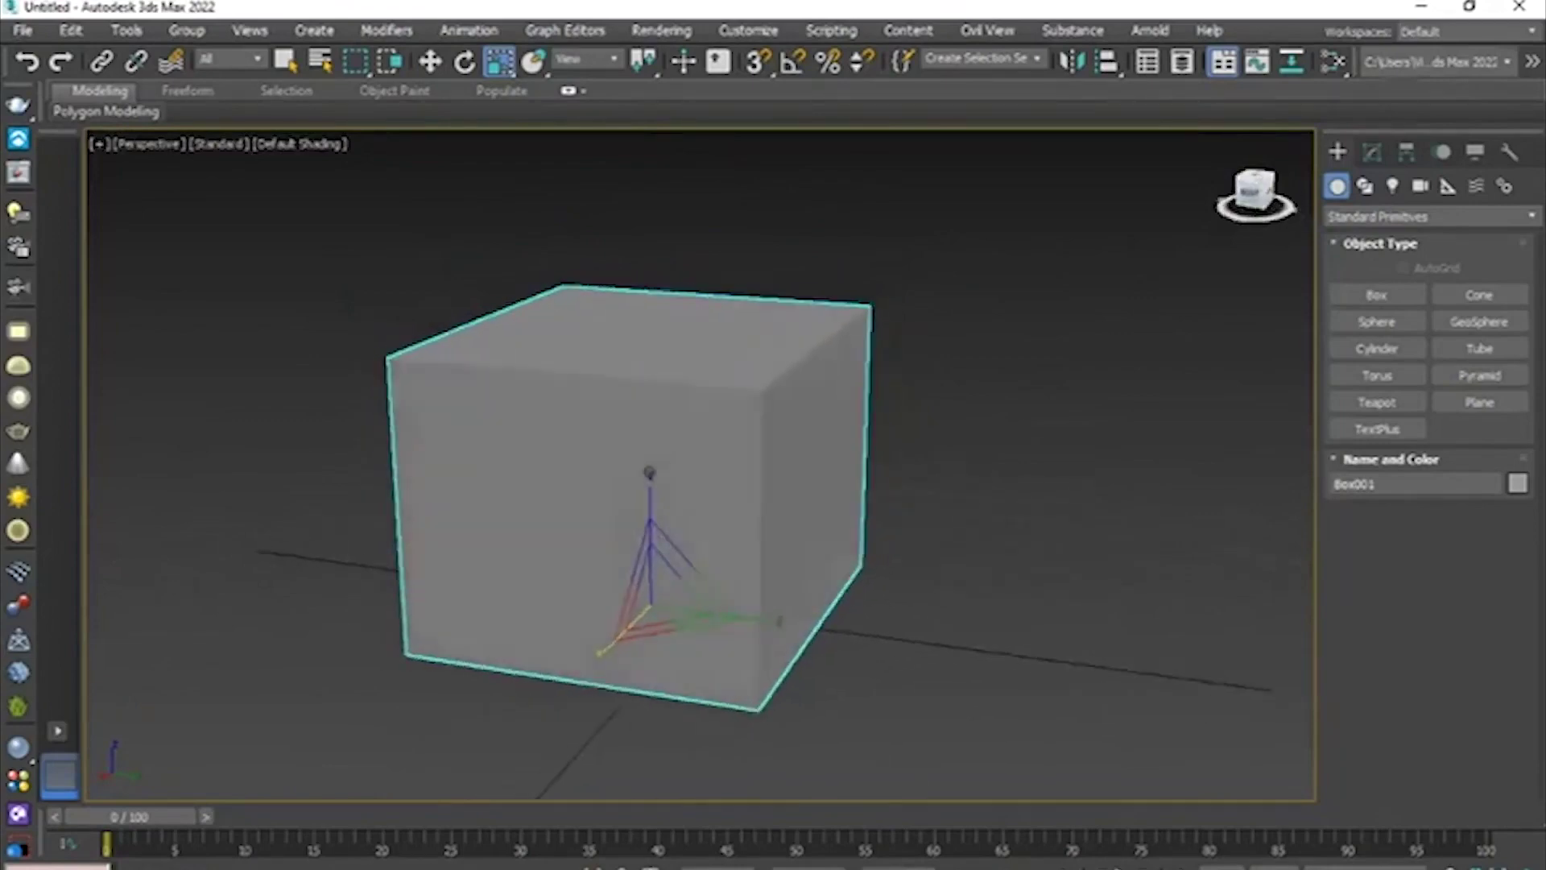
{"action": "mouse_move", "coordinate": [649, 473]}
{"action": "middle_mouse_down", "text": "alt"}
{"action": "mouse_move", "coordinate": [675, 467]}
{"action": "mouse_move", "coordinate": [686, 493]}
{"action": "mouse_move", "coordinate": [663, 503]}
{"action": "mouse_move", "coordinate": [649, 472]}
{"action": "middle_mouse_up", "text": "alt"}
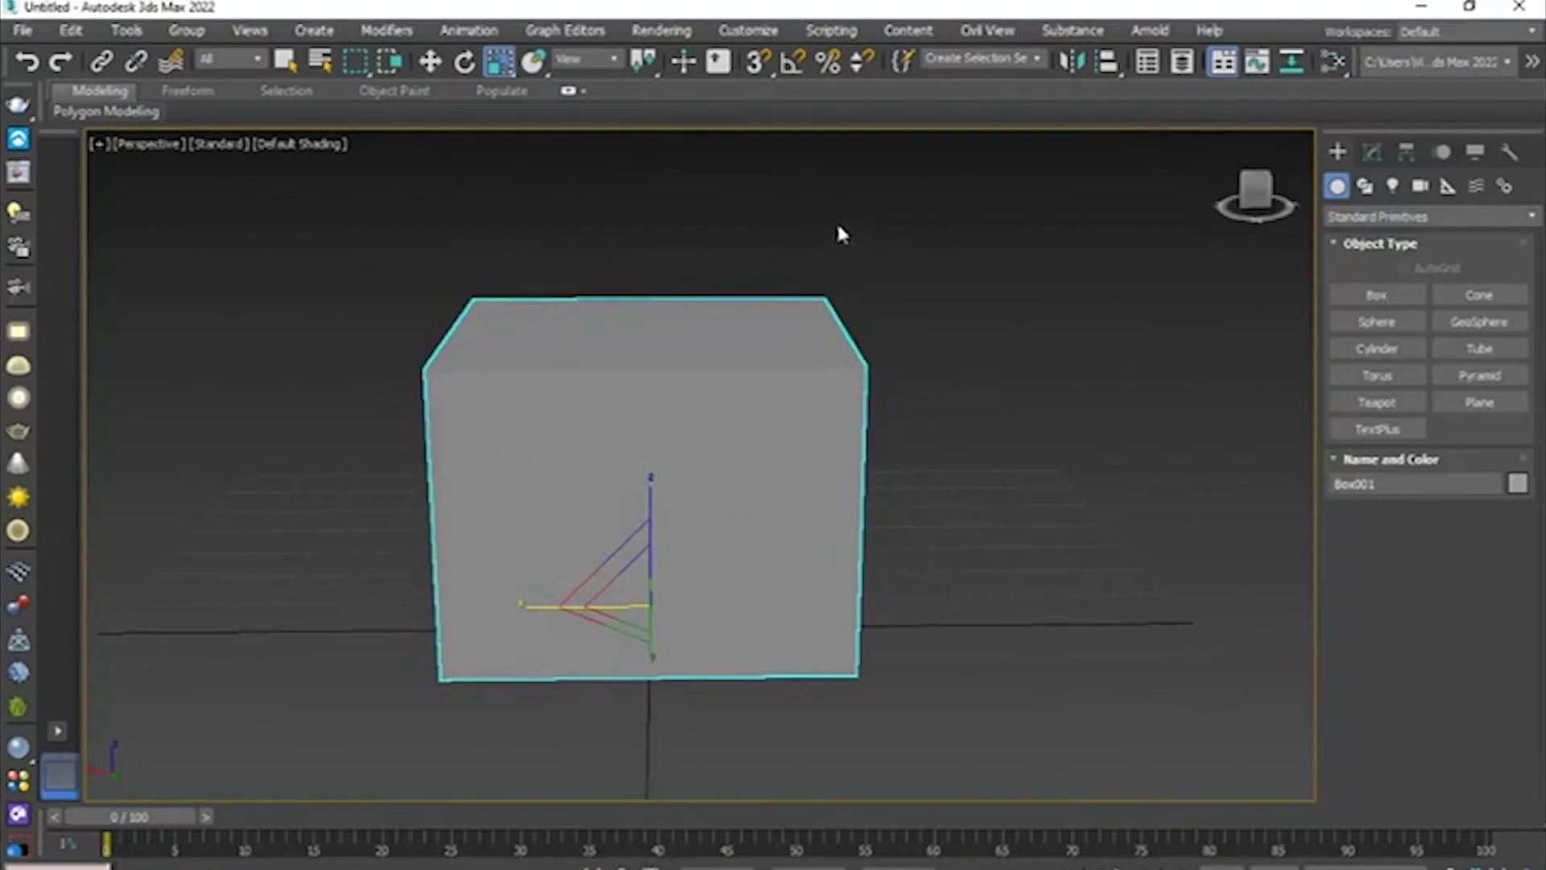
- Deselect the box in the four-viewport layout and maximize the Perspective viewport again
{"action": "key", "text": "alt+w"}
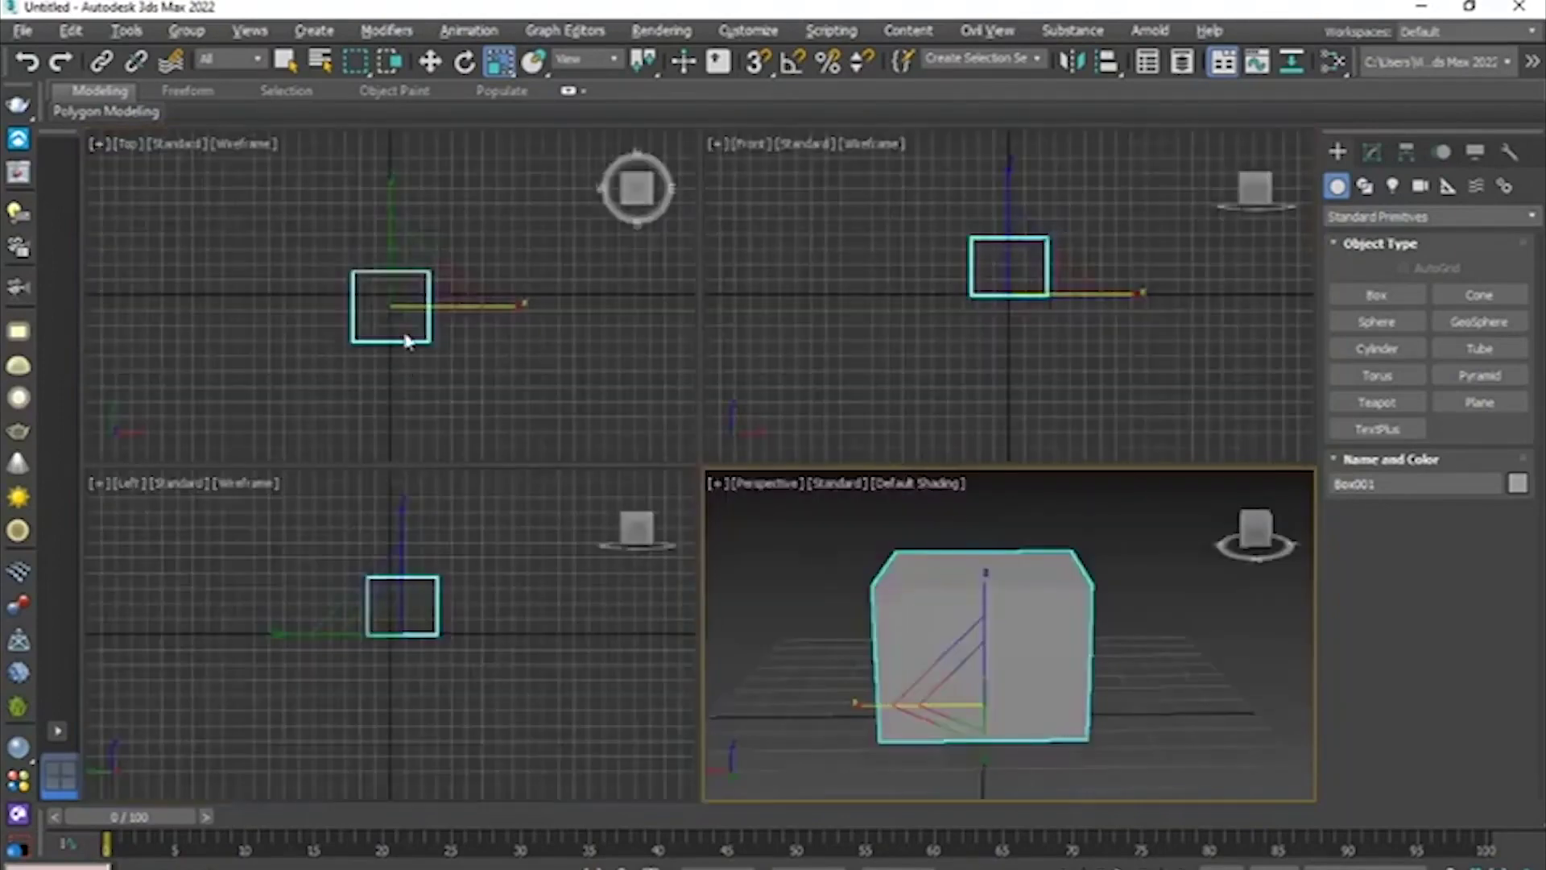
{"action": "left_click", "coordinate": [751, 245]}
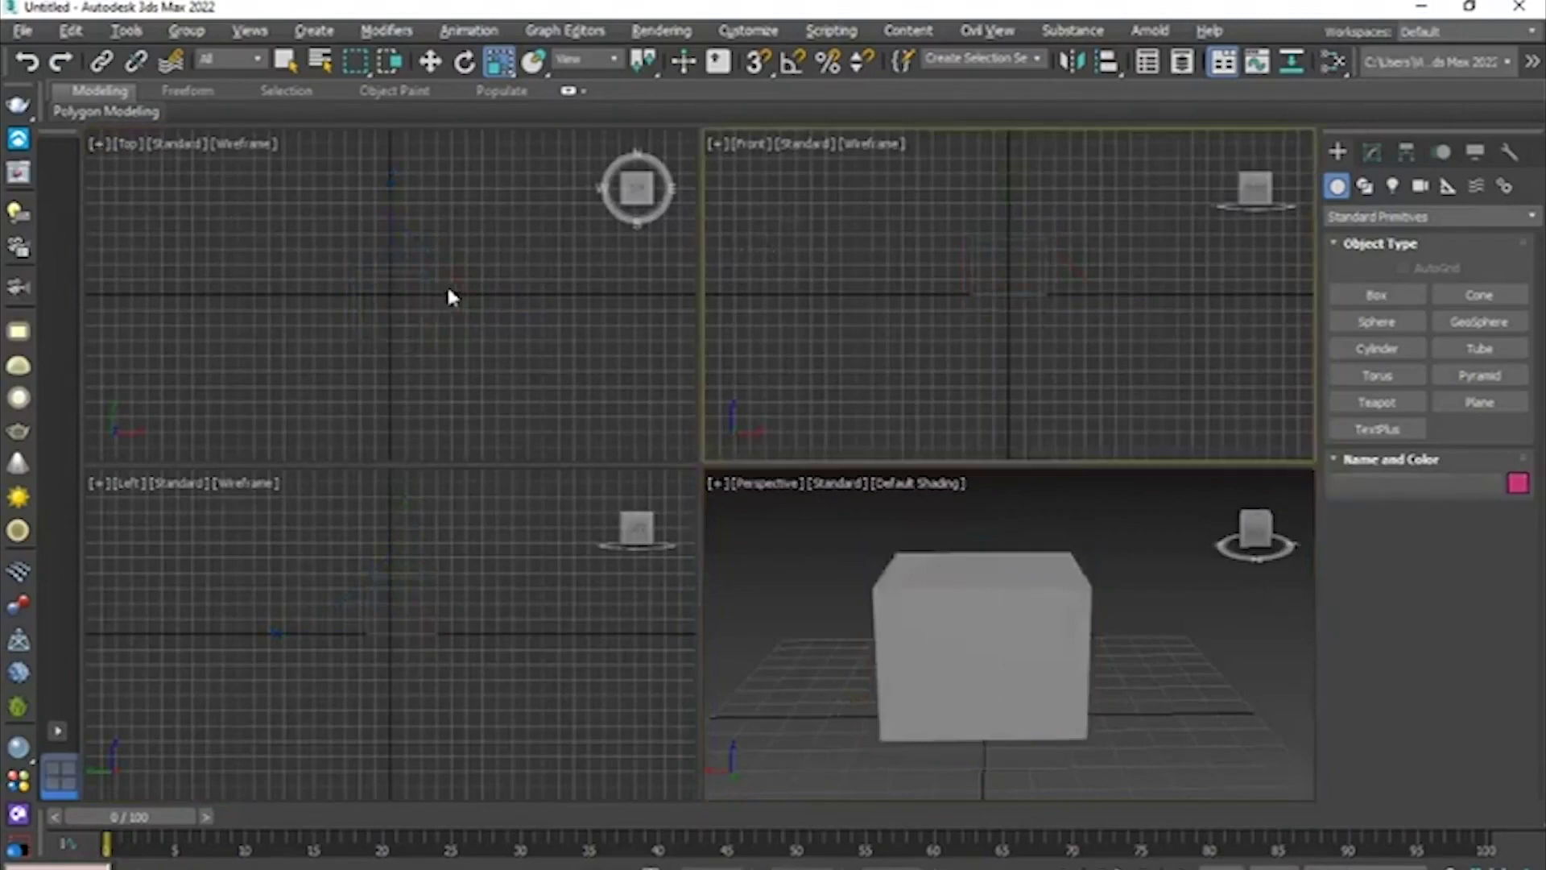
{"action": "left_click", "coordinate": [965, 532]}
{"action": "key", "text": "alt+w"}
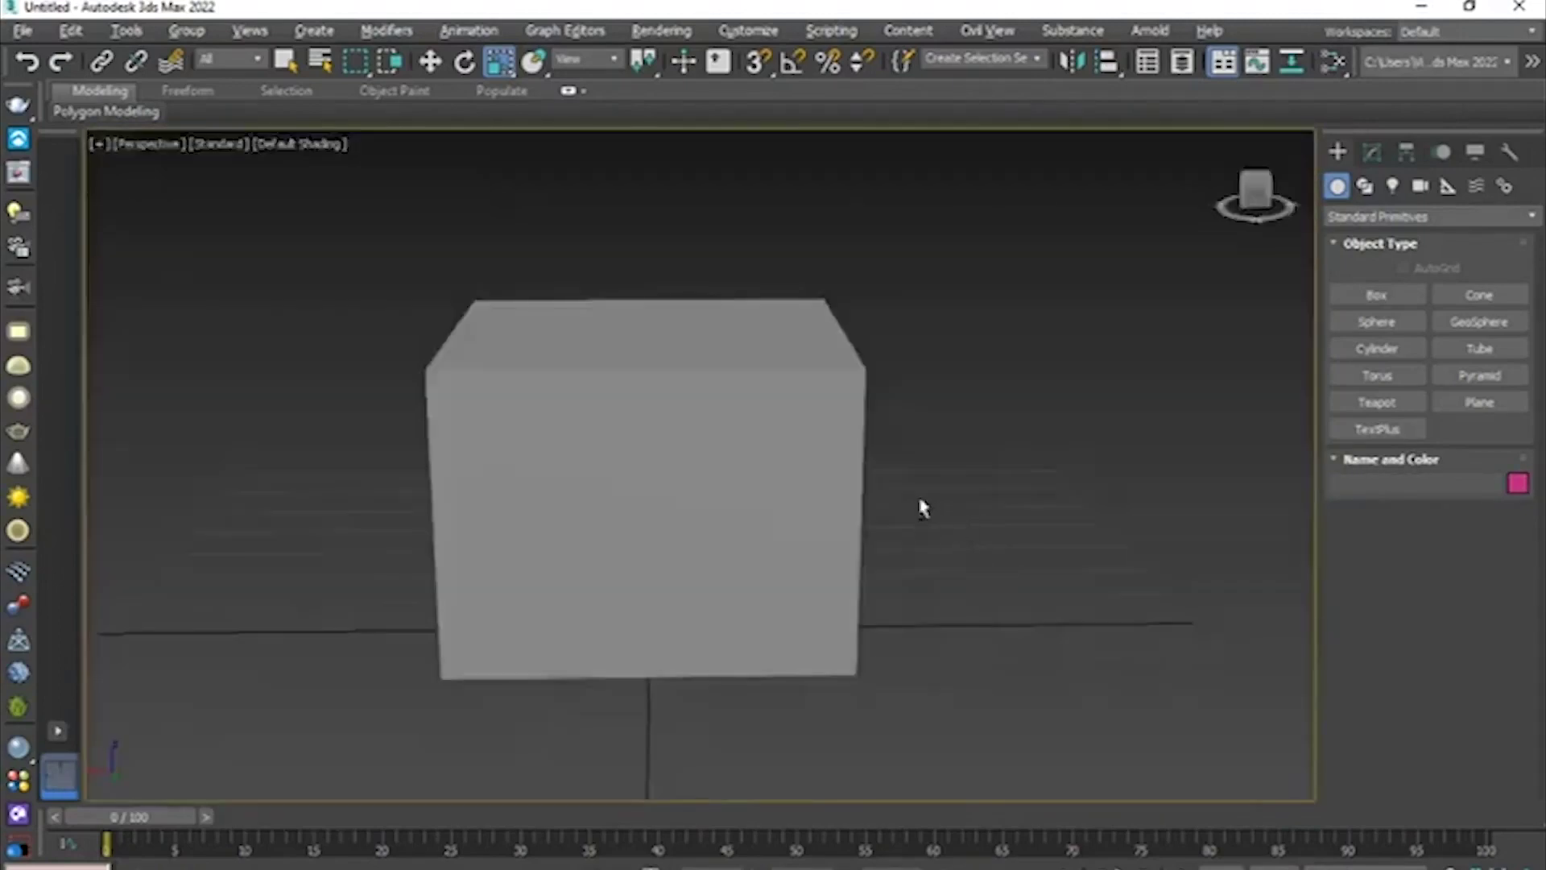
- Examine the box from several angles and distances in the maximized Perspective viewport
{"action": "middle_click_drag", "start_coordinate": [925, 507], "coordinate": [995, 425], "text": "alt"}
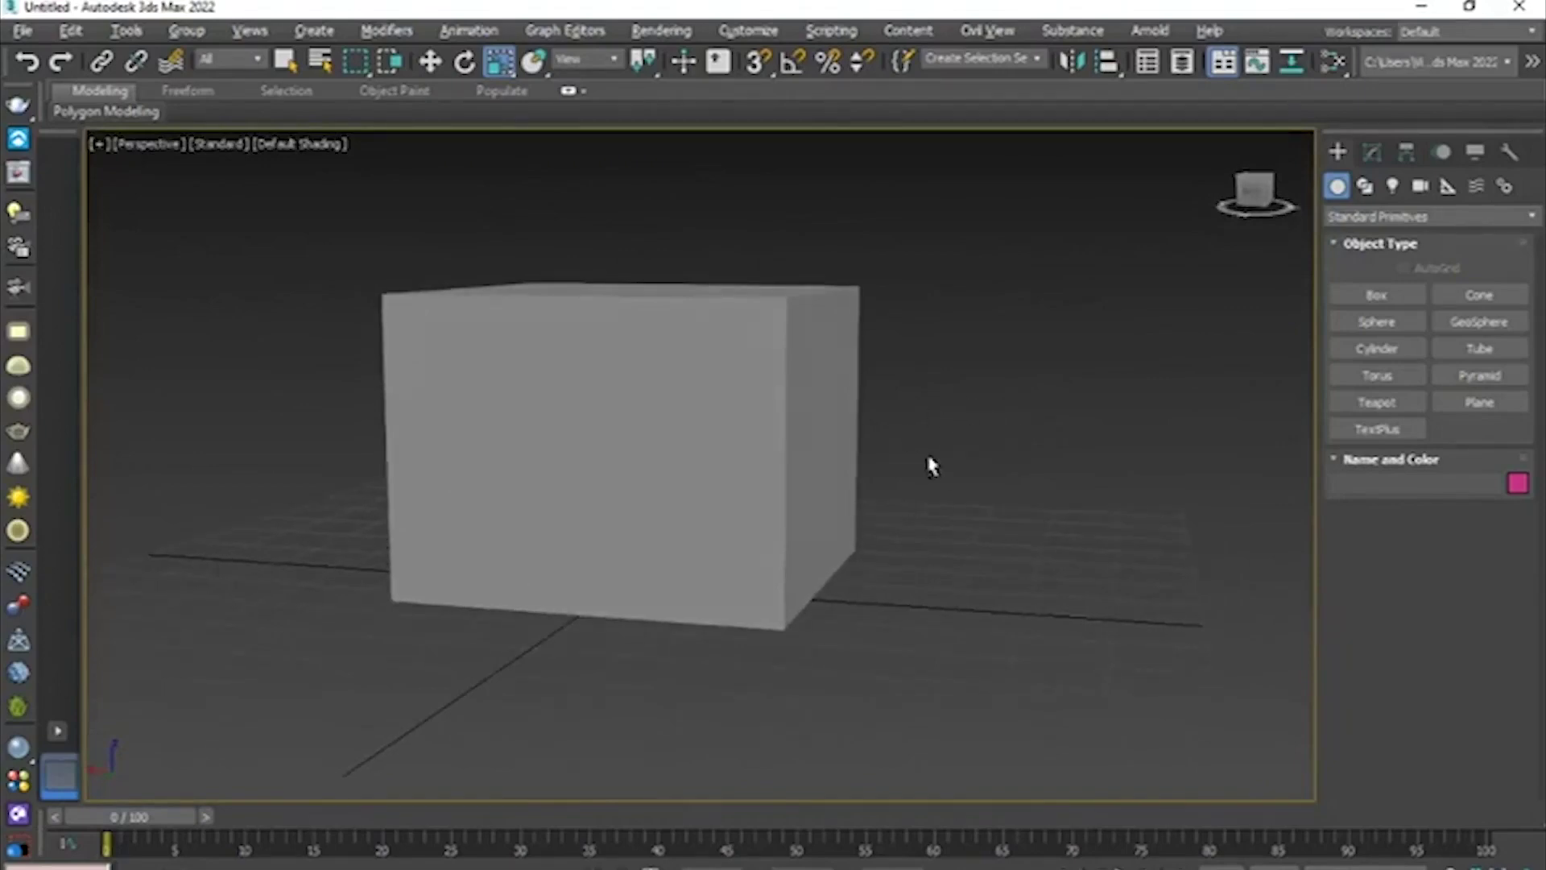
{"action": "scroll", "coordinate": [929, 463], "scroll_direction": "up", "scroll_amount": 3}
{"action": "scroll", "coordinate": [928, 462], "scroll_direction": "down", "scroll_amount": 4}
{"action": "scroll", "coordinate": [523, 425], "scroll_direction": "up", "scroll_amount": 3}
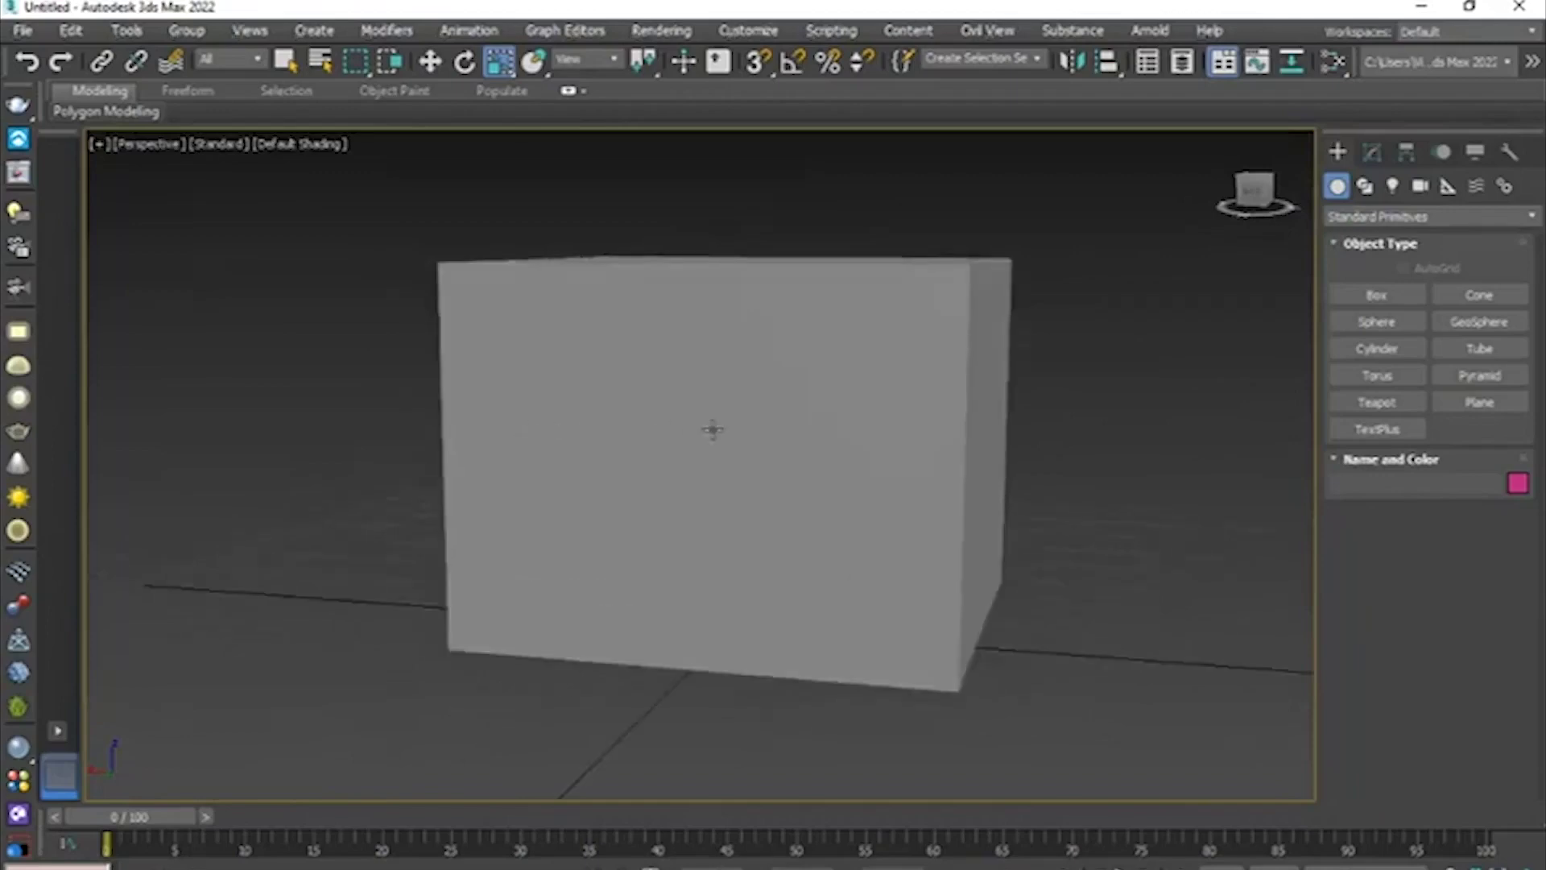
{"action": "scroll", "coordinate": [711, 428], "scroll_direction": "down", "scroll_amount": 6}
{"action": "scroll", "coordinate": [826, 427], "scroll_direction": "up", "scroll_amount": 8}
{"action": "scroll", "coordinate": [797, 428], "scroll_direction": "down", "scroll_amount": 6}
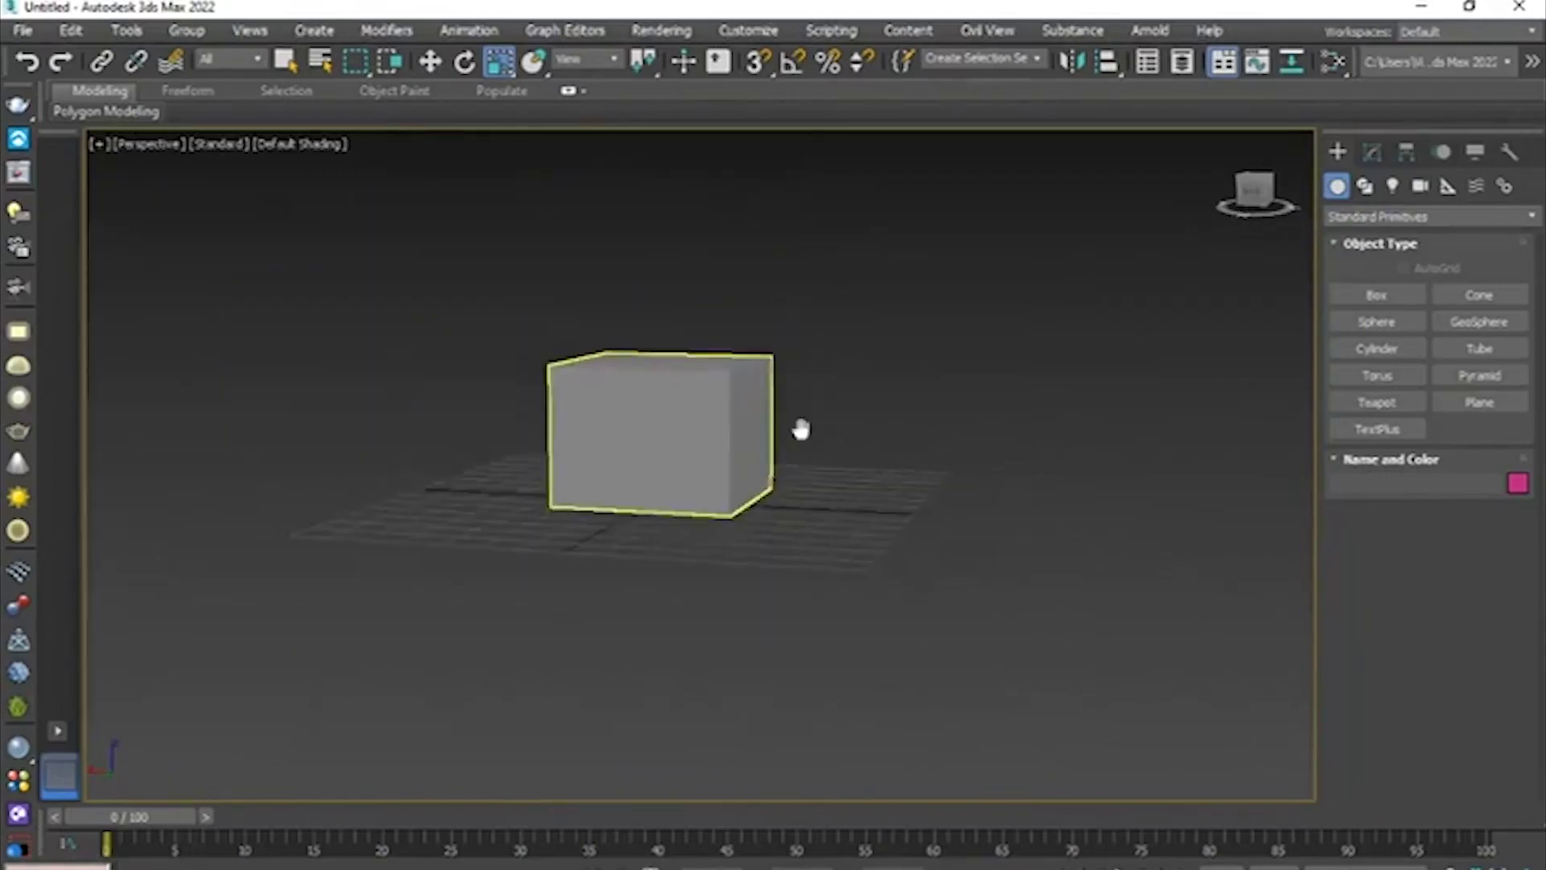
{"action": "scroll", "coordinate": [805, 432], "scroll_direction": "up", "scroll_amount": 5}
{"action": "scroll", "coordinate": [813, 424], "scroll_direction": "down", "scroll_amount": 4}
{"action": "scroll", "coordinate": [856, 421], "scroll_direction": "up", "scroll_amount": 5}
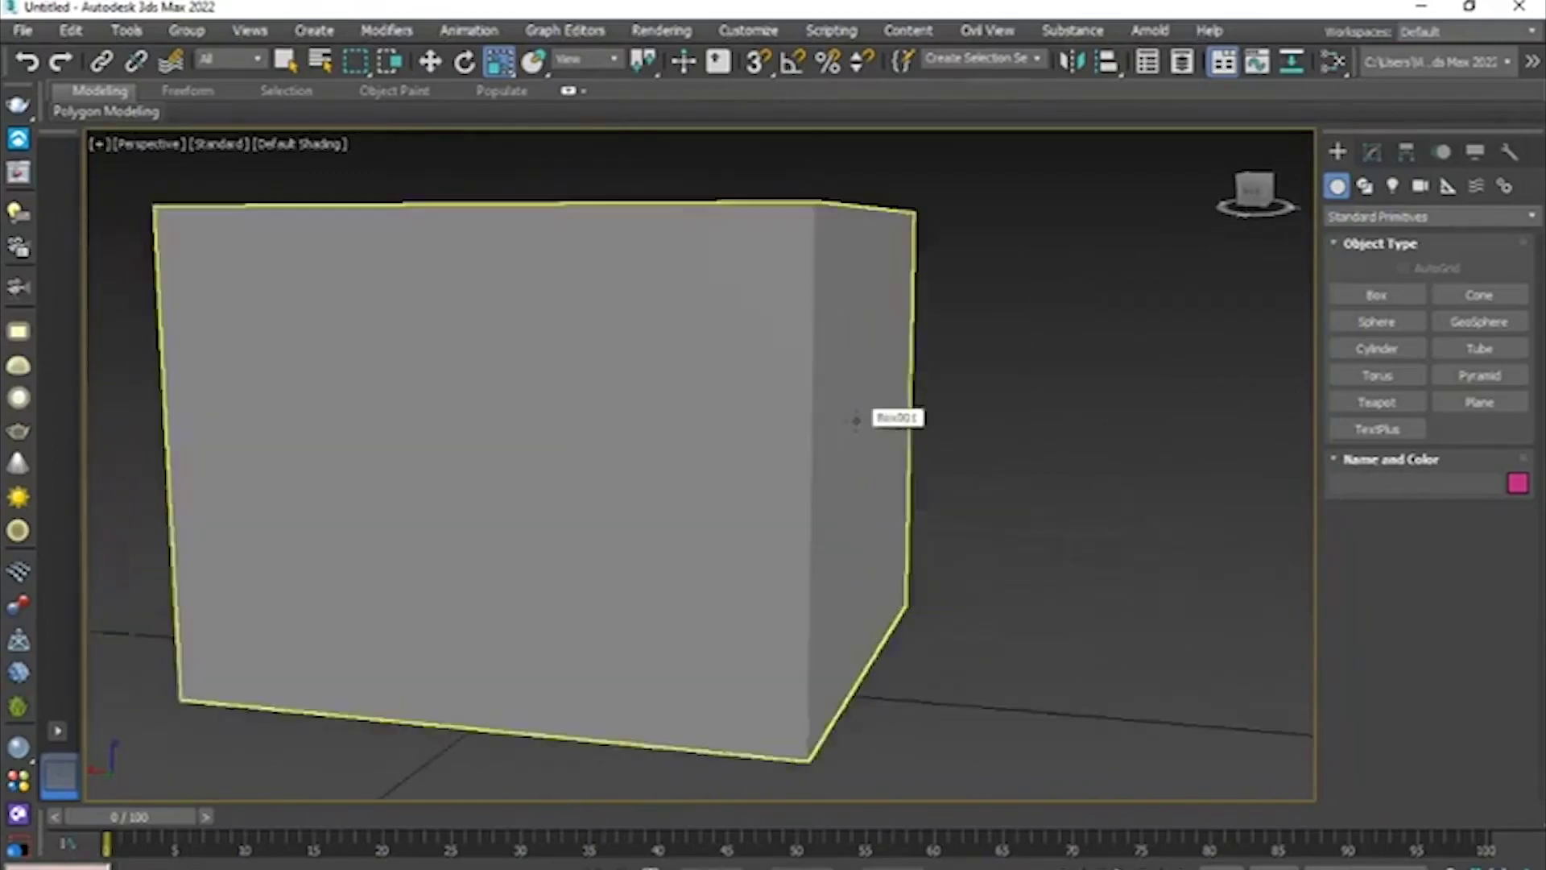
{"action": "scroll", "coordinate": [856, 421], "scroll_direction": "down", "scroll_amount": 5}
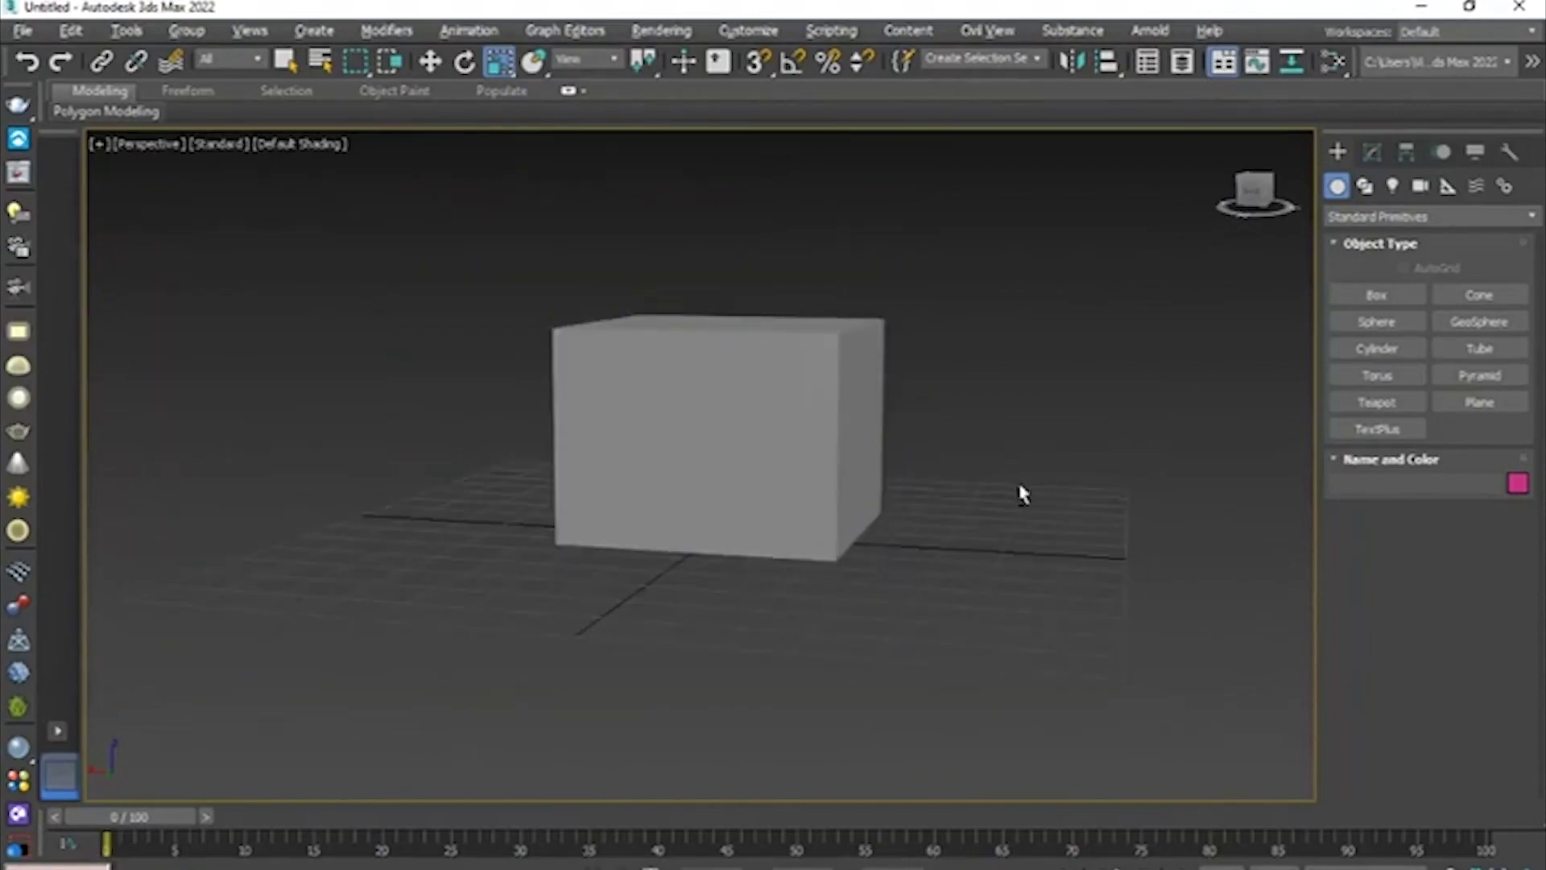
{"action": "middle_click_drag", "start_coordinate": [1022, 490], "coordinate": [959, 500], "text": "alt"}
{"action": "scroll", "coordinate": [959, 500], "scroll_direction": "up", "scroll_amount": 4}
- Activate the Move tool, select the box and inspect its move gizmo from different angles and distances
{"action": "key", "text": "w"}
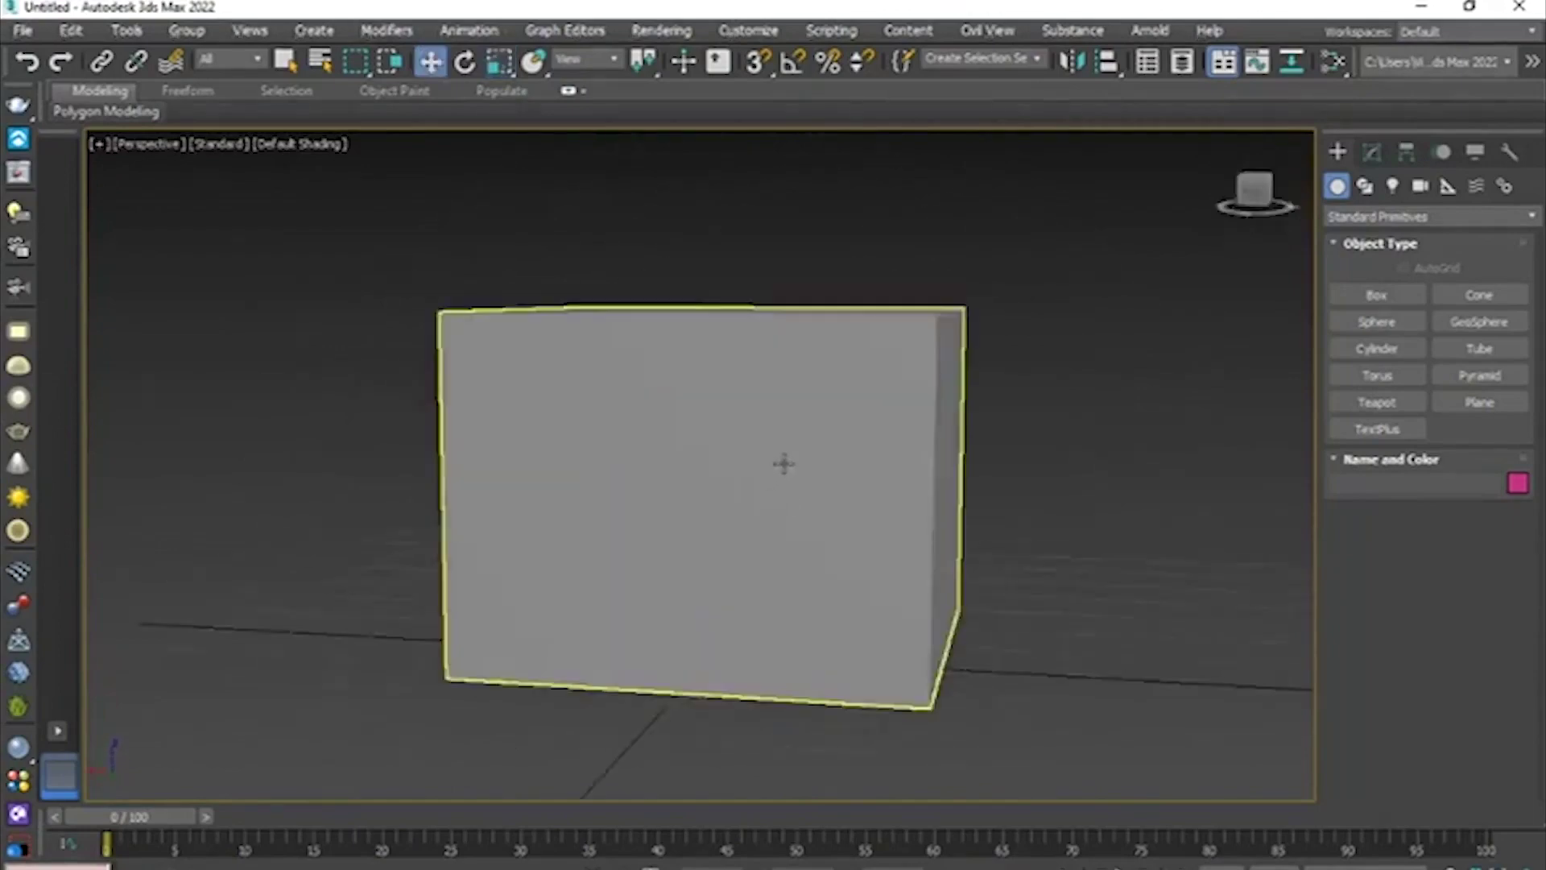
{"action": "left_click", "coordinate": [726, 411]}
{"action": "middle_click_drag", "start_coordinate": [725, 411], "coordinate": [727, 467], "text": "alt"}
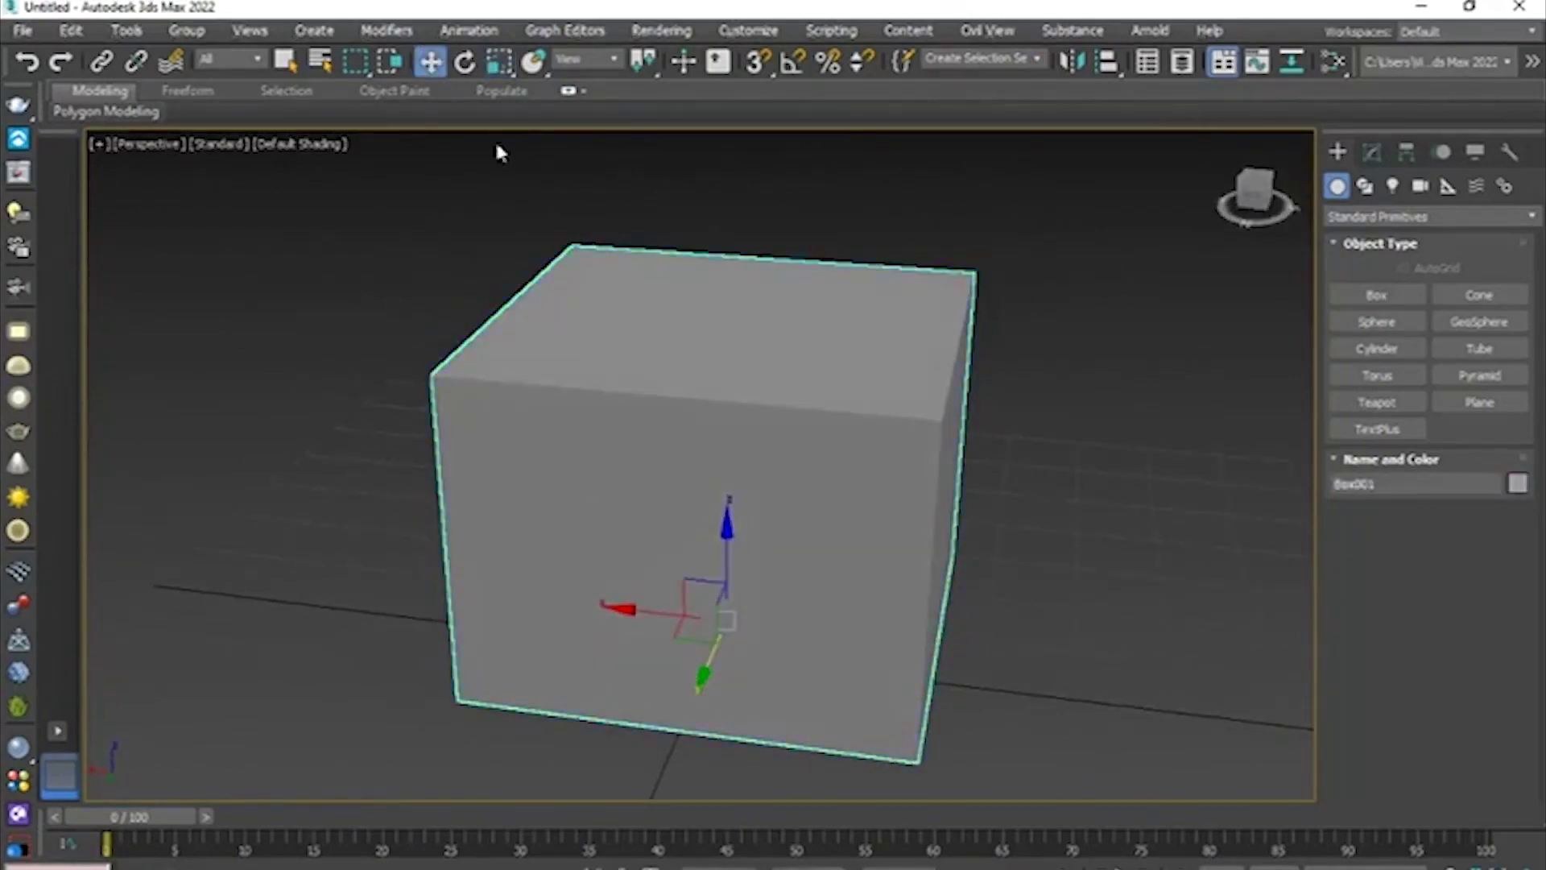
{"action": "middle_click_drag", "start_coordinate": [770, 317], "coordinate": [749, 317], "text": "alt"}
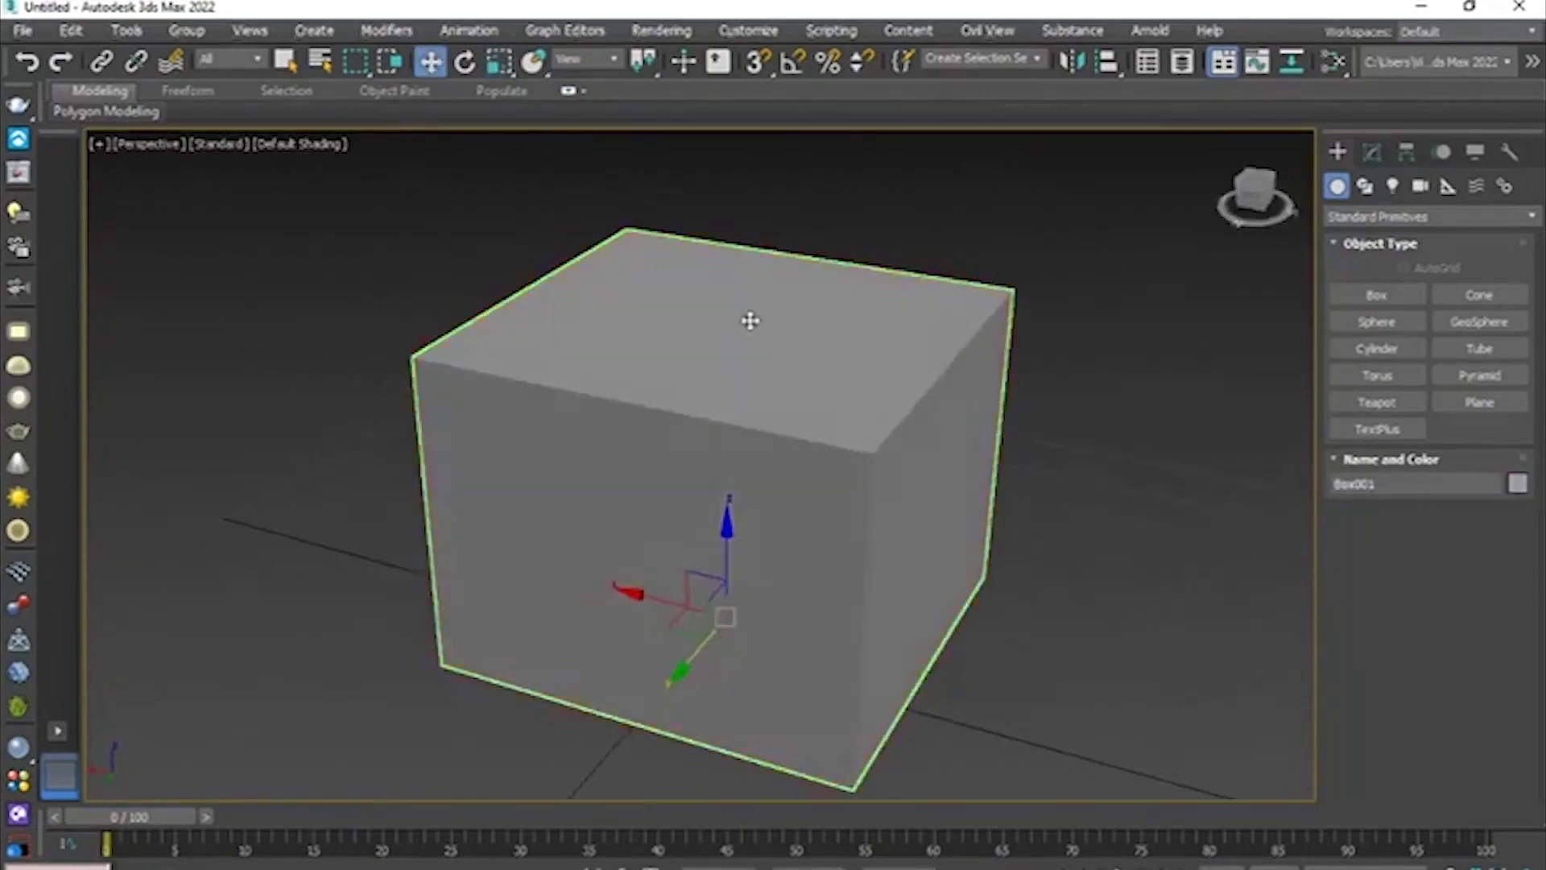
{"action": "middle_click_drag", "start_coordinate": [842, 376], "coordinate": [915, 335], "text": "alt"}
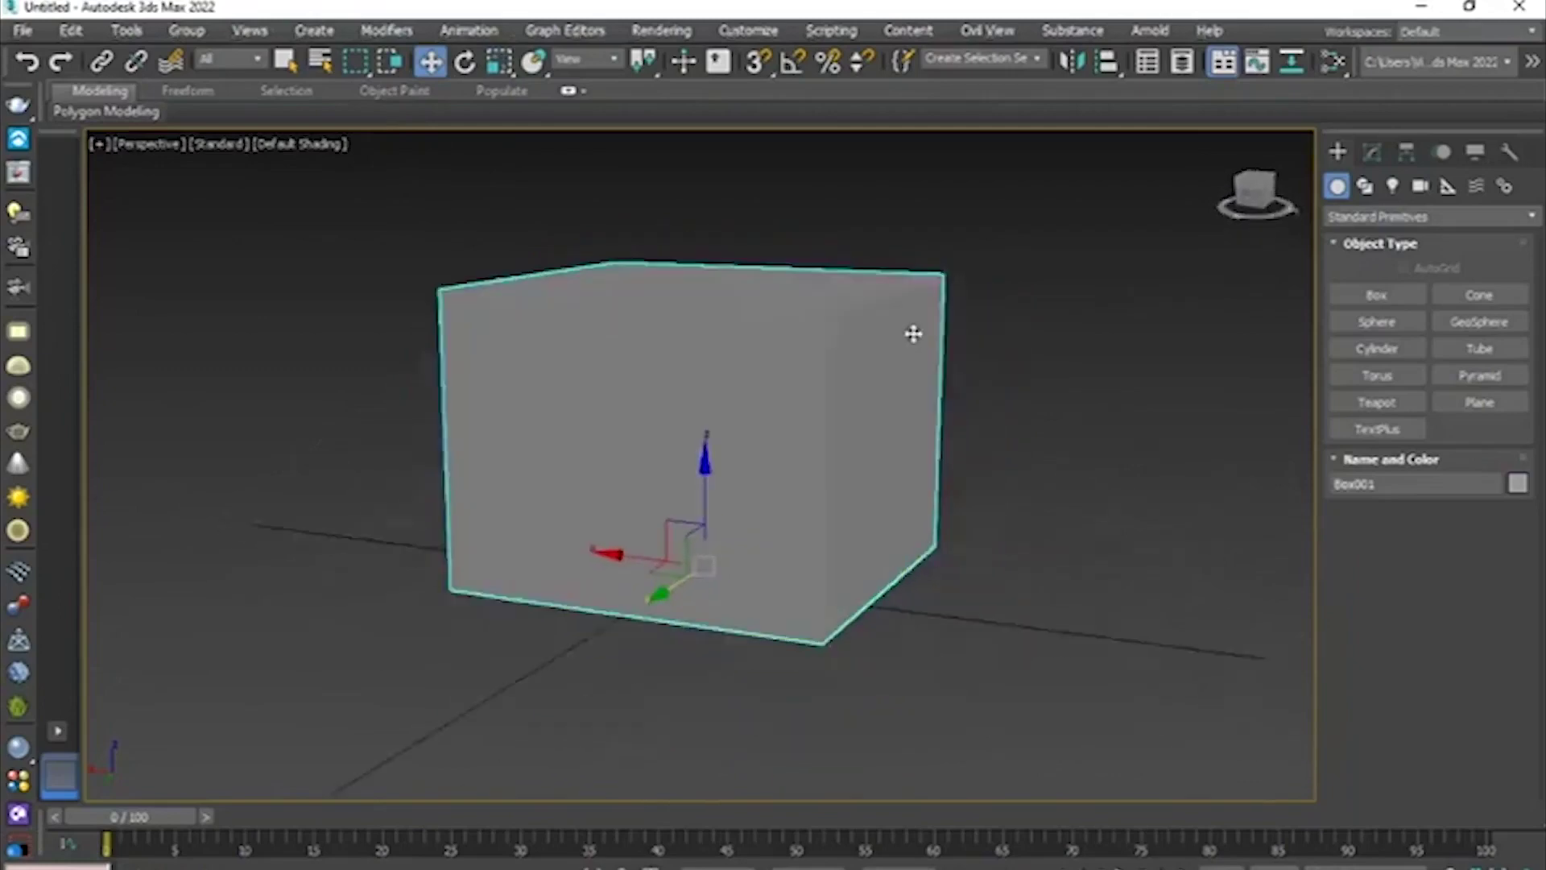
{"action": "scroll", "coordinate": [902, 330], "scroll_direction": "up", "scroll_amount": 2}
{"action": "scroll", "coordinate": [805, 330], "scroll_direction": "down", "scroll_amount": 4}
{"action": "scroll", "coordinate": [762, 352], "scroll_direction": "up", "scroll_amount": 3}
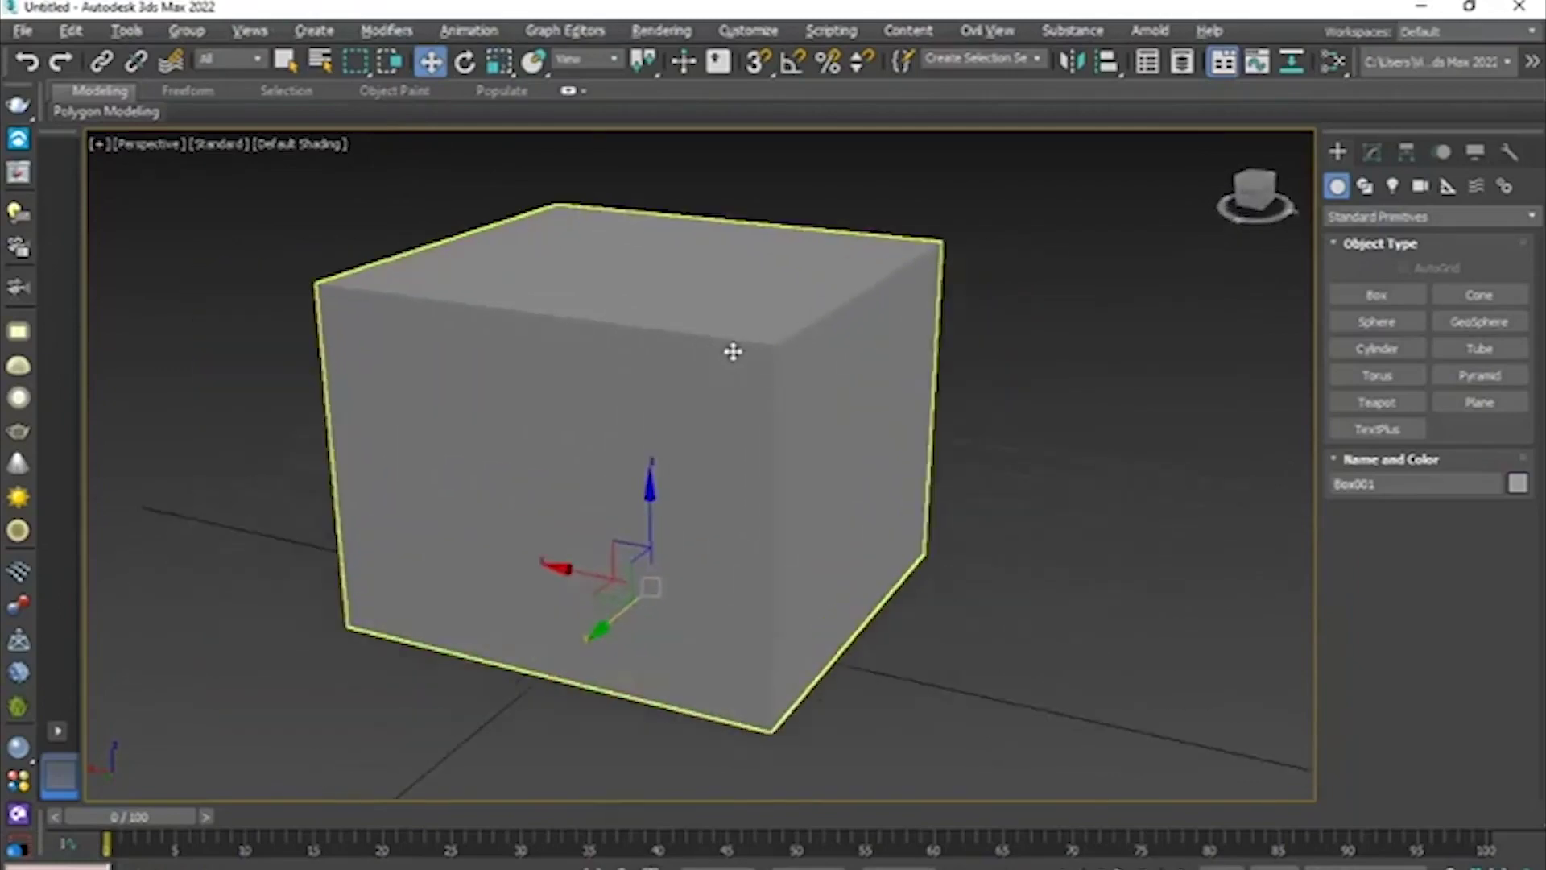
{"action": "scroll", "coordinate": [732, 394], "scroll_direction": "down", "scroll_amount": 1}
{"action": "scroll", "coordinate": [732, 407], "scroll_direction": "up", "scroll_amount": 1}
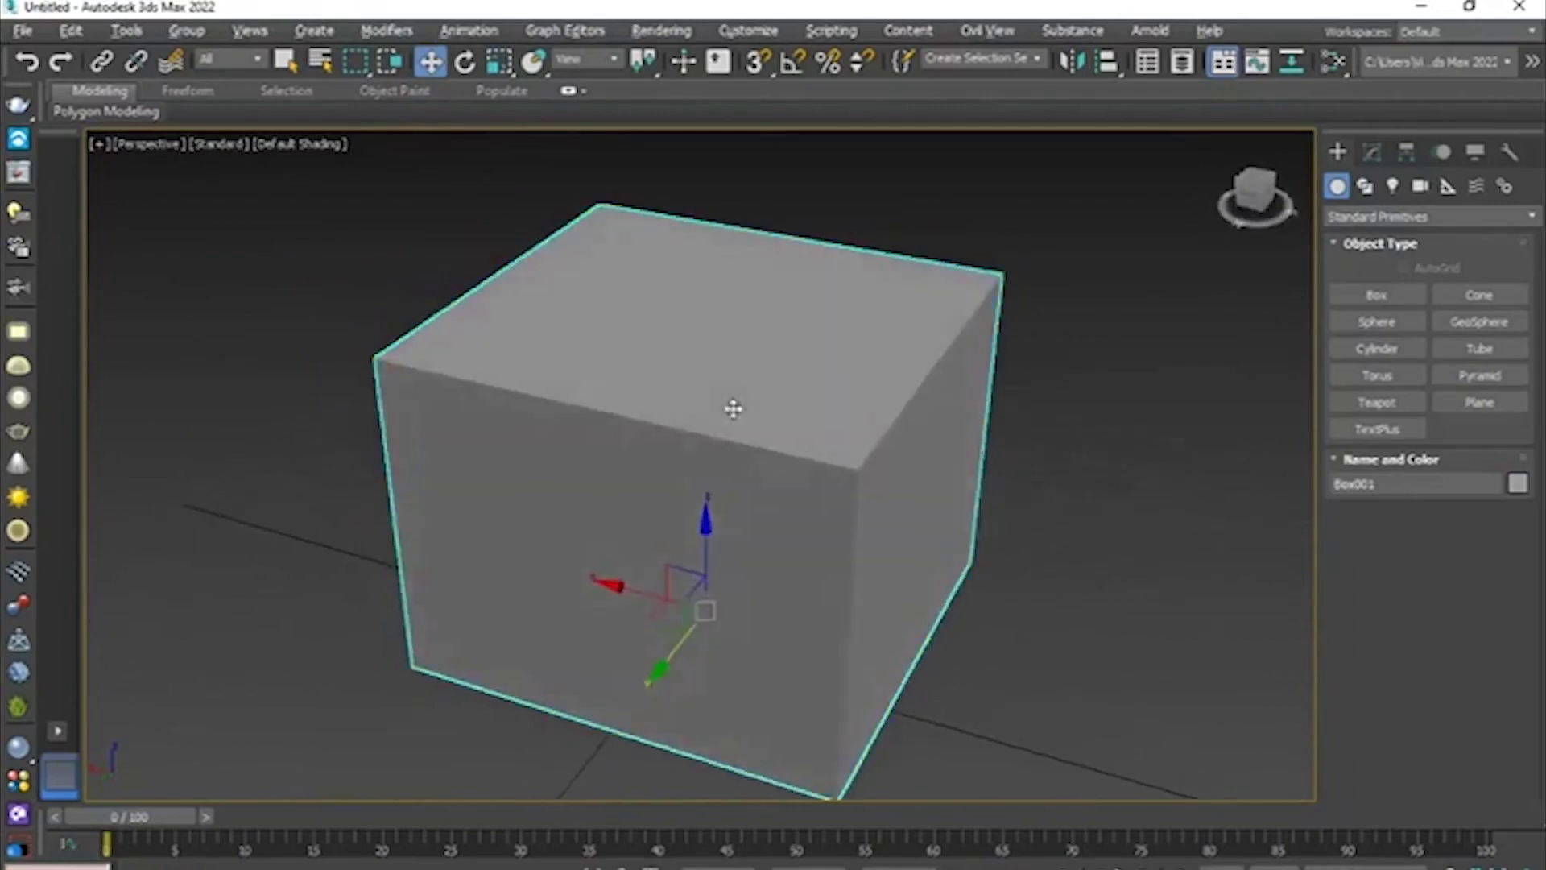
{"action": "scroll", "coordinate": [721, 366], "scroll_direction": "down", "scroll_amount": 1}
{"action": "scroll", "coordinate": [743, 344], "scroll_direction": "up", "scroll_amount": 1}
- Return to the four-viewport layout, deselect the box and maximize the Top viewport
{"action": "key", "text": "alt+w"}
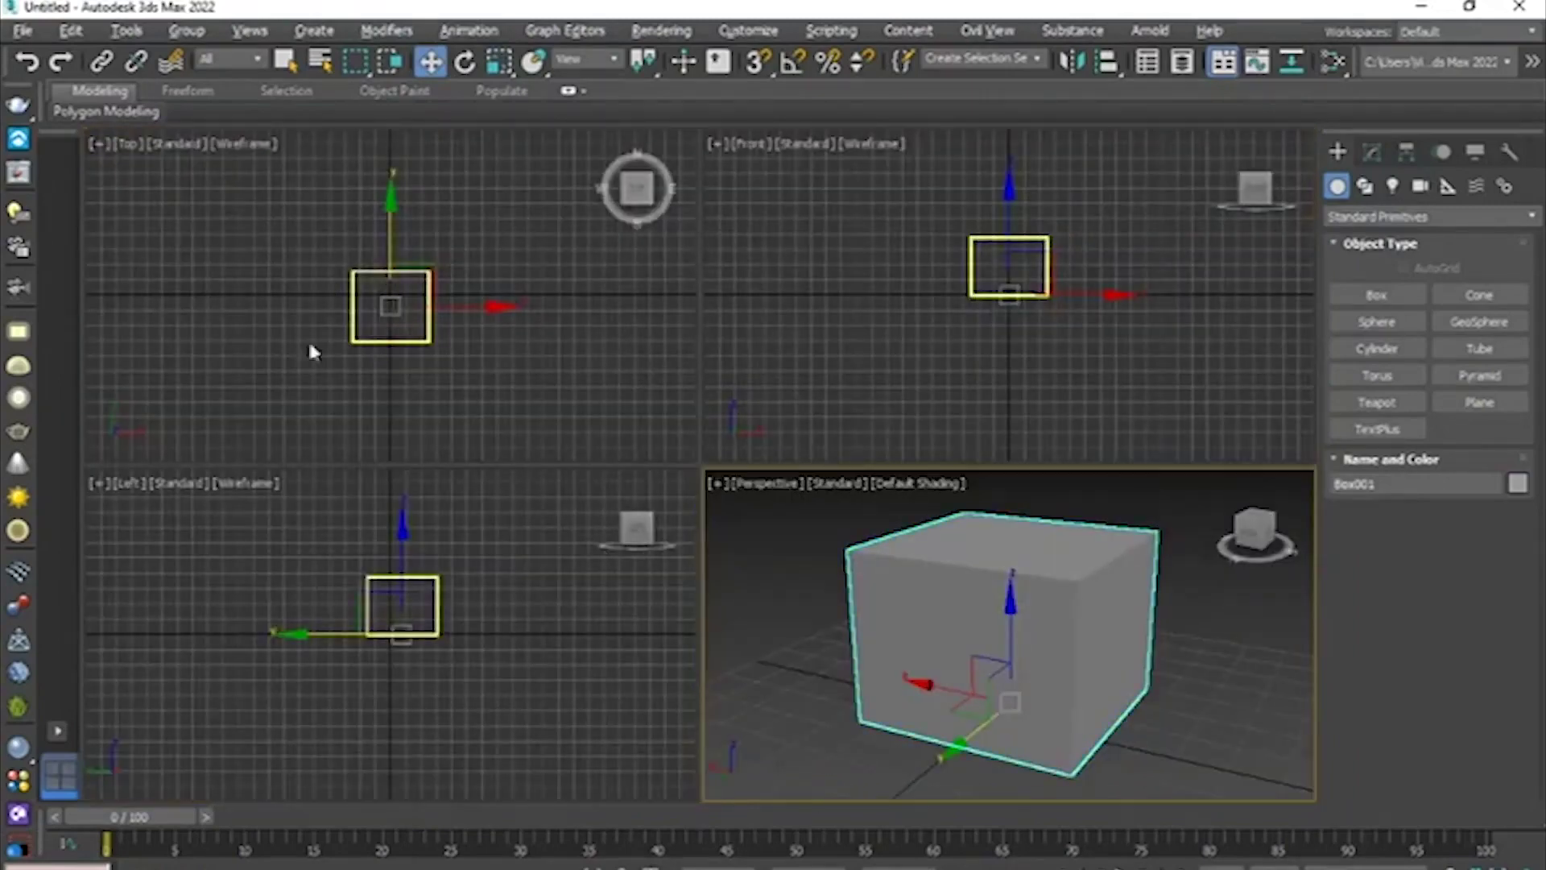
{"action": "left_click", "coordinate": [567, 311]}
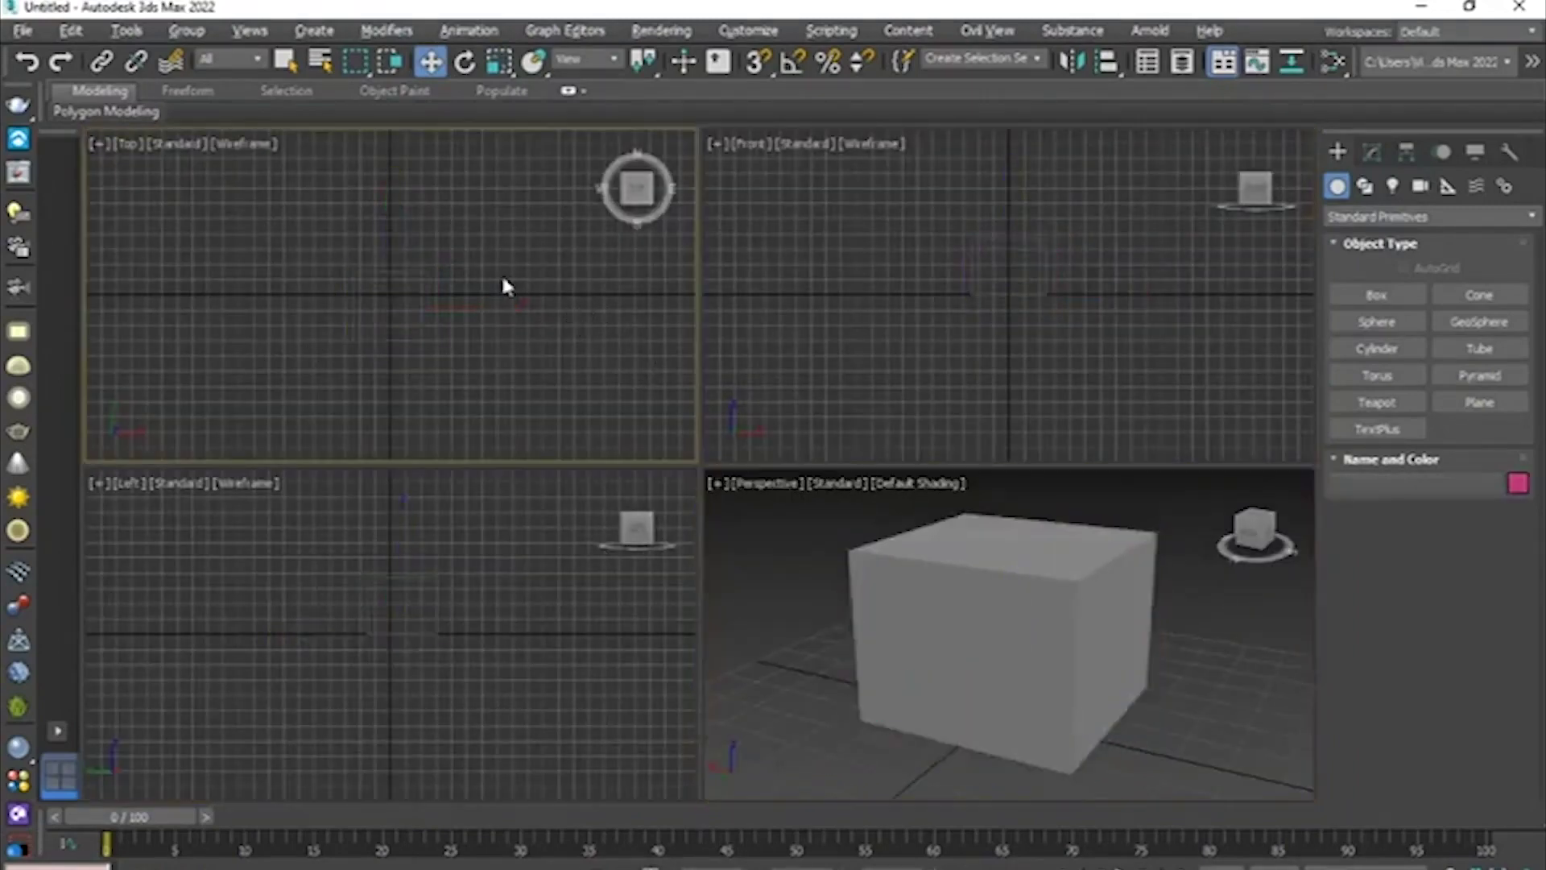
{"action": "key", "text": "alt+w"}
- Orbit the maximized Top viewport into an Orthographic view and restore it to the Top view
{"action": "middle_click_drag", "start_coordinate": [772, 453], "coordinate": [293, 515], "text": "alt"}
{"action": "middle_click_drag", "start_coordinate": [720, 230], "coordinate": [738, 348], "text": "alt"}
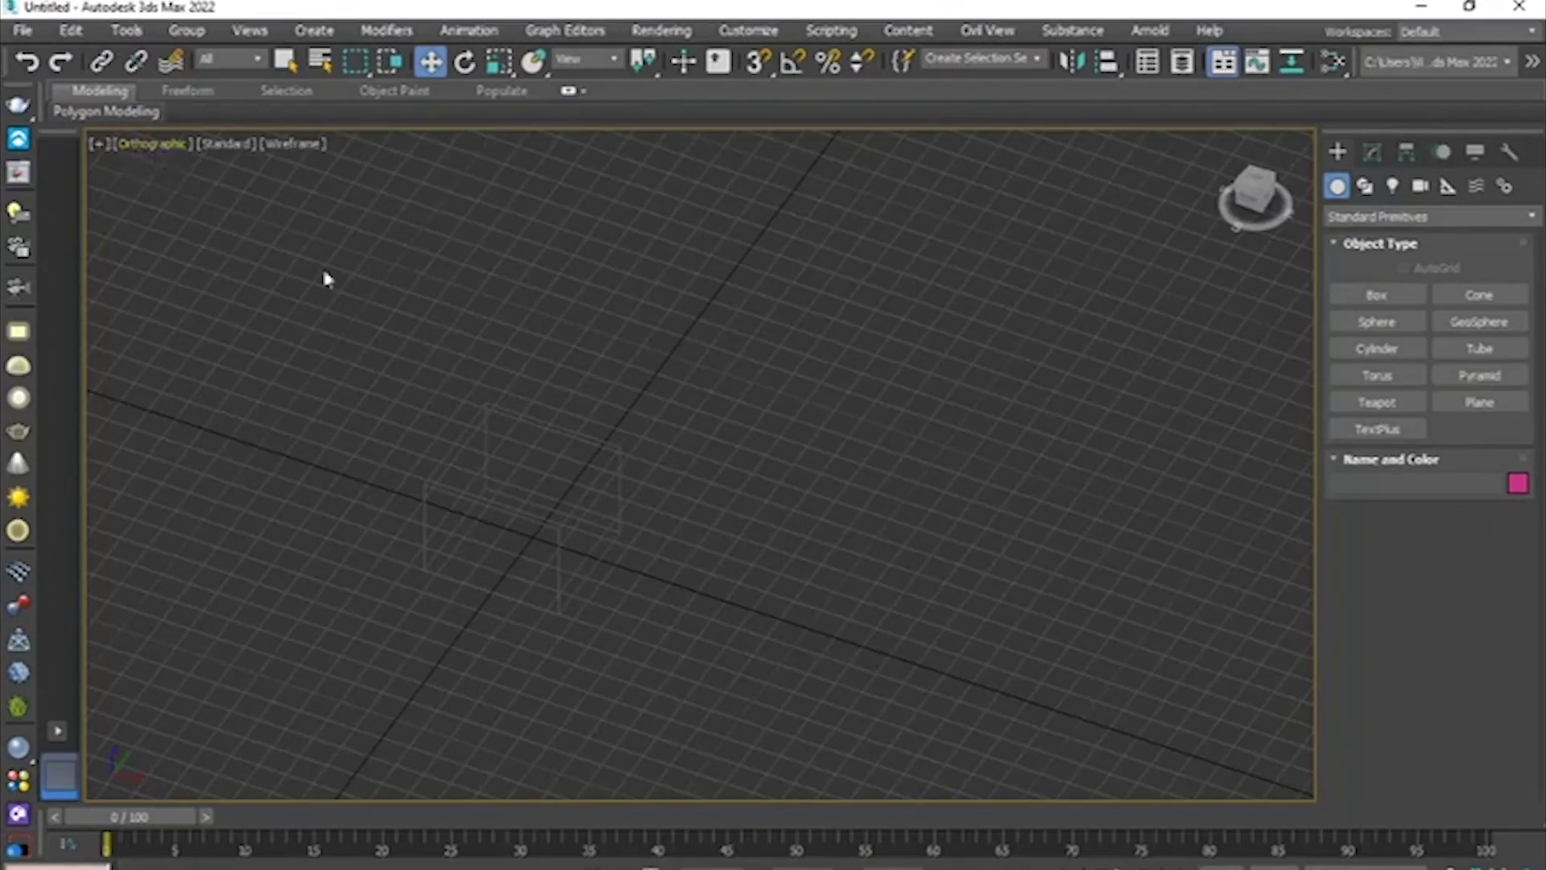
{"action": "middle_click_drag", "start_coordinate": [677, 412], "coordinate": [709, 425], "text": "alt"}
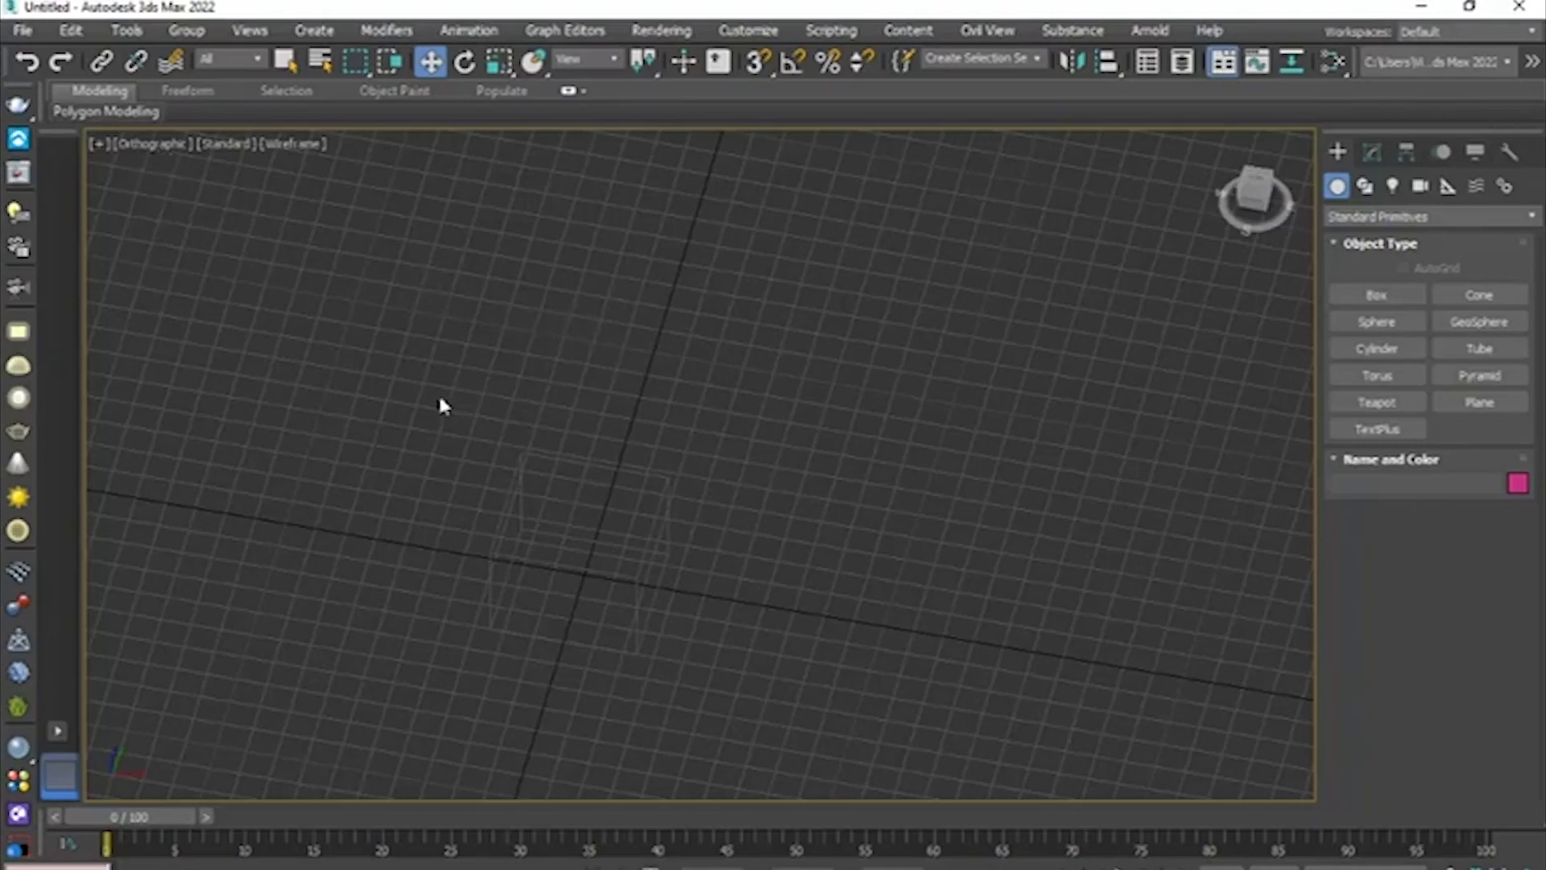
{"action": "key", "text": "t"}
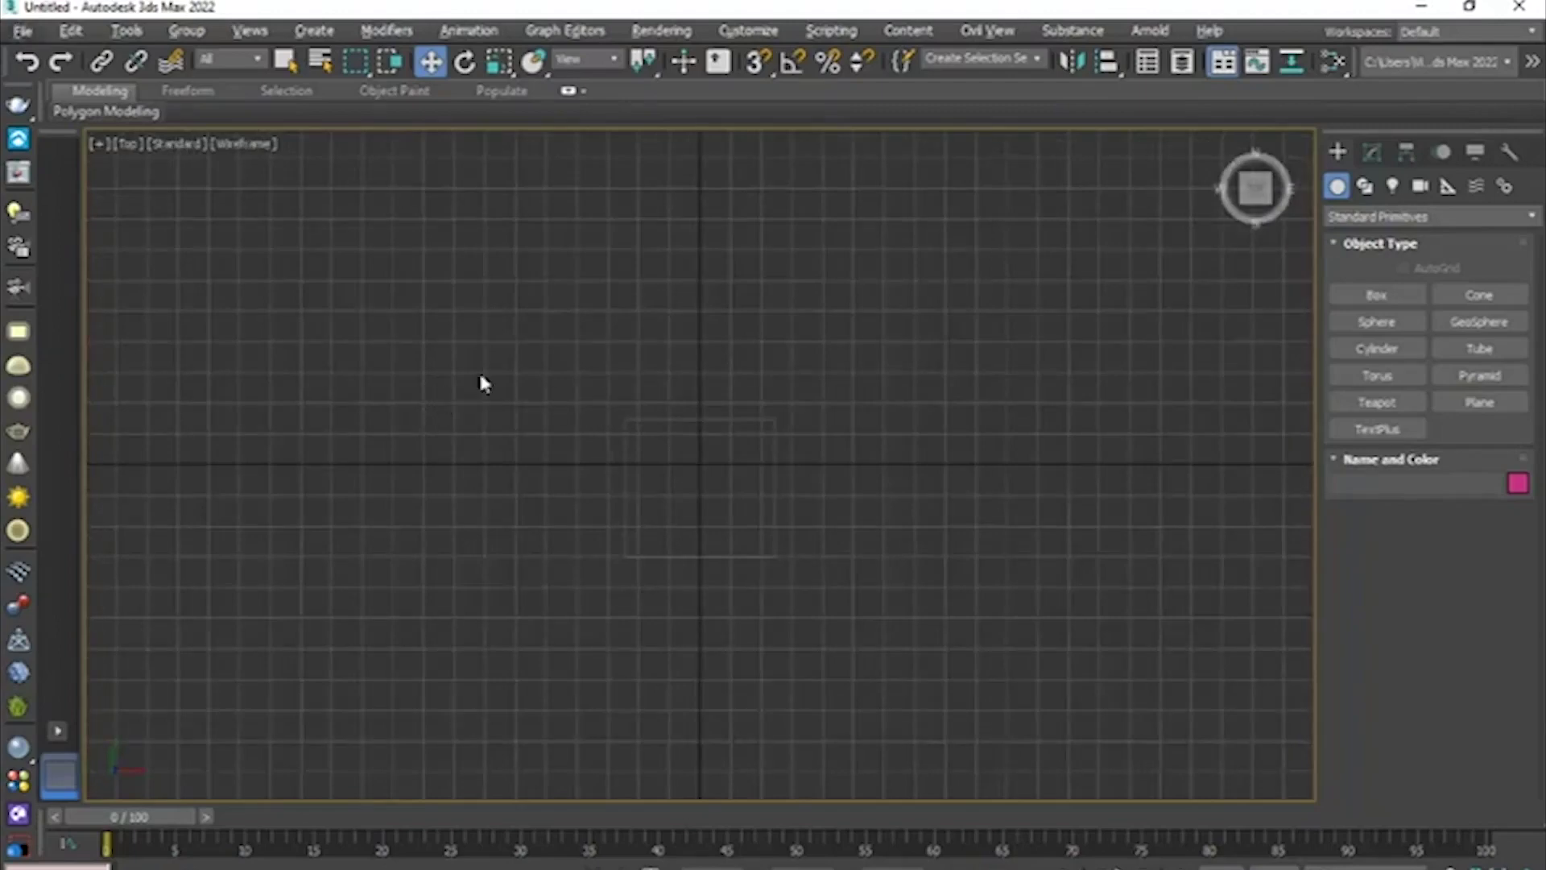
- Switch the maximized viewport to the Front view, the Left view and back to the Top view
{"action": "key", "text": "alt+f"}
{"action": "key", "text": "Escape"}
{"action": "key", "text": "f"}
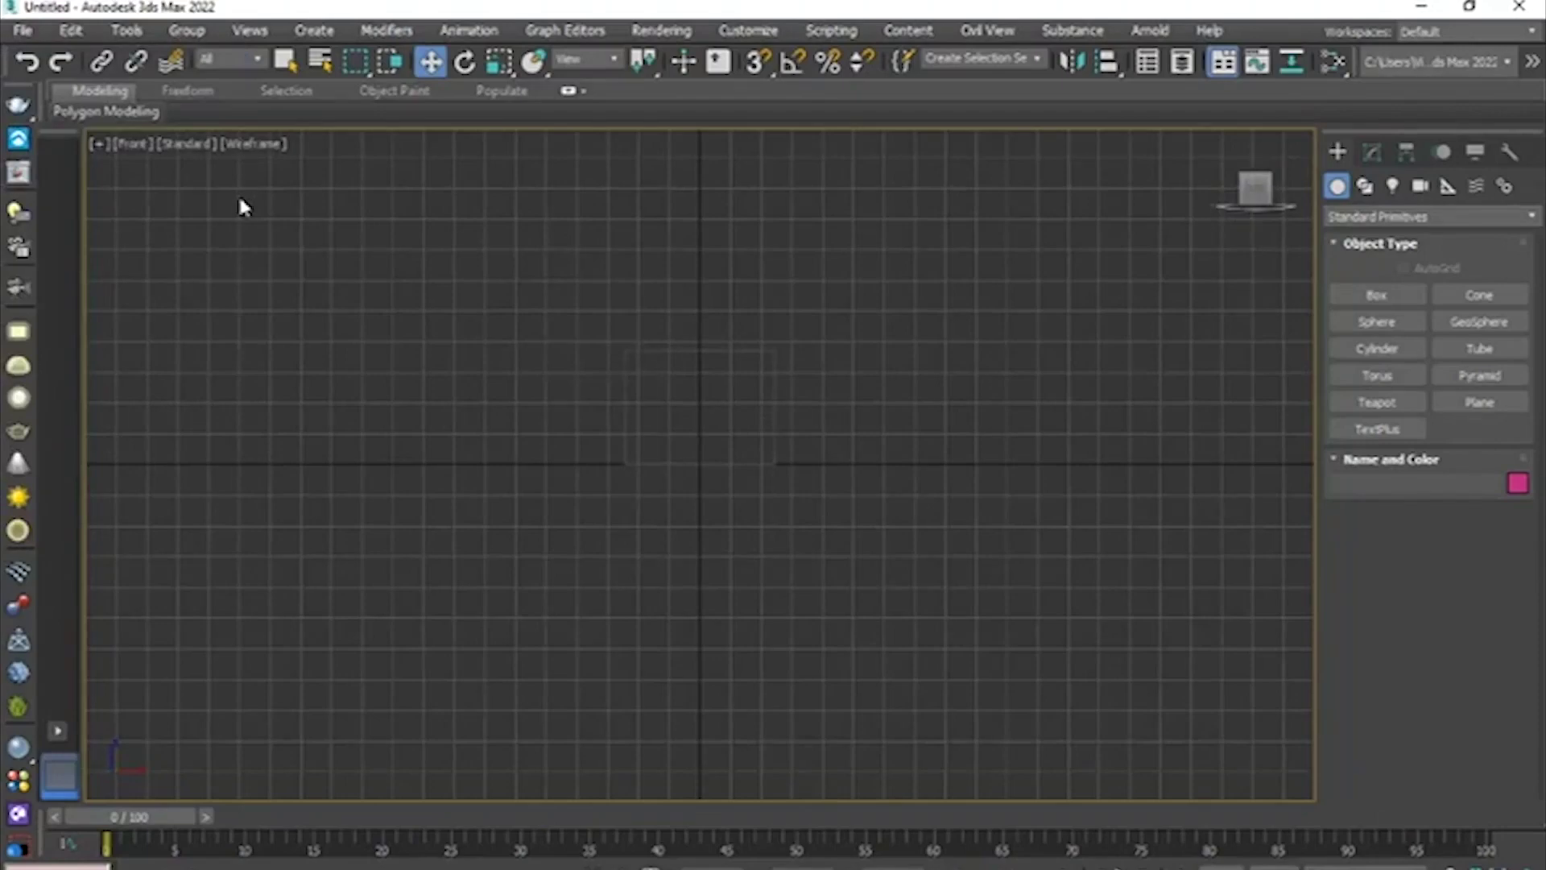
{"action": "key", "text": "l"}
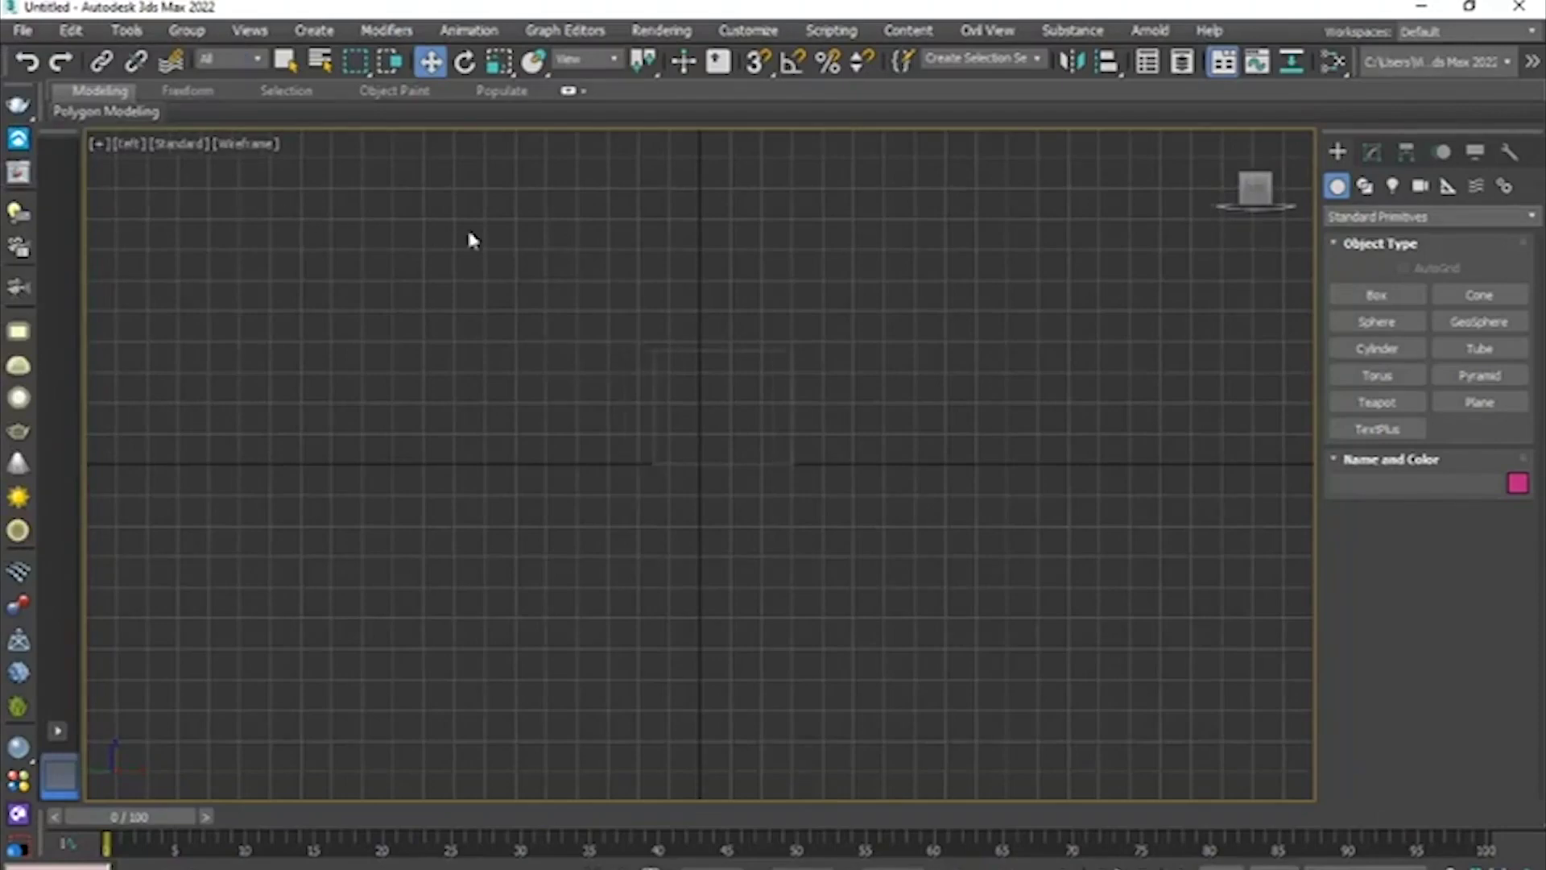
{"action": "key", "text": "t"}
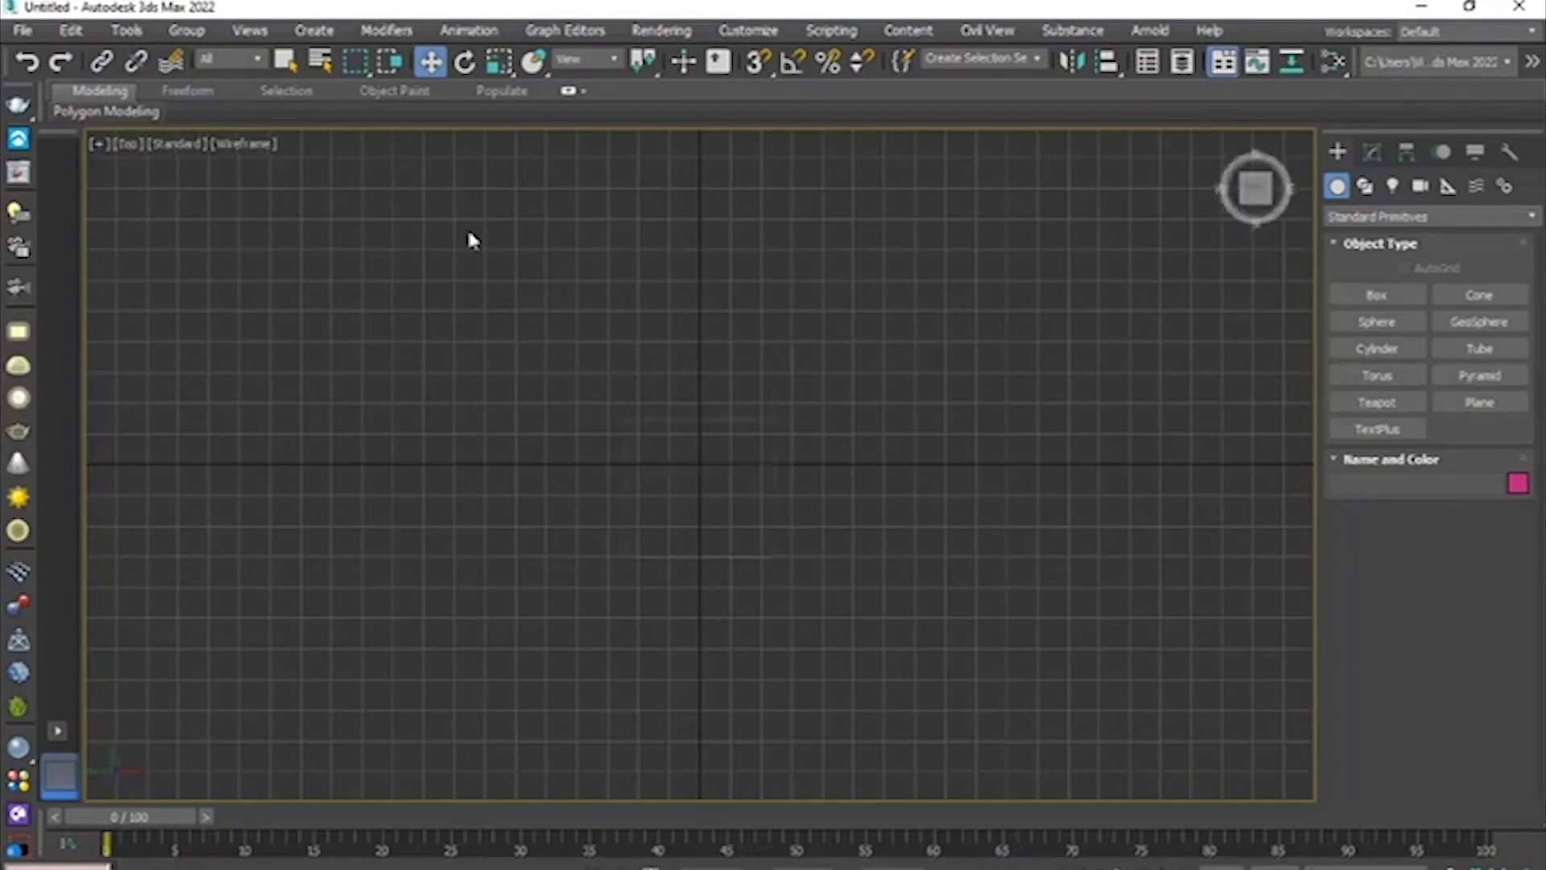
- Return to the four-viewport layout, select the box in the Perspective viewport and maximize that viewport
{"action": "key", "text": "alt+w"}
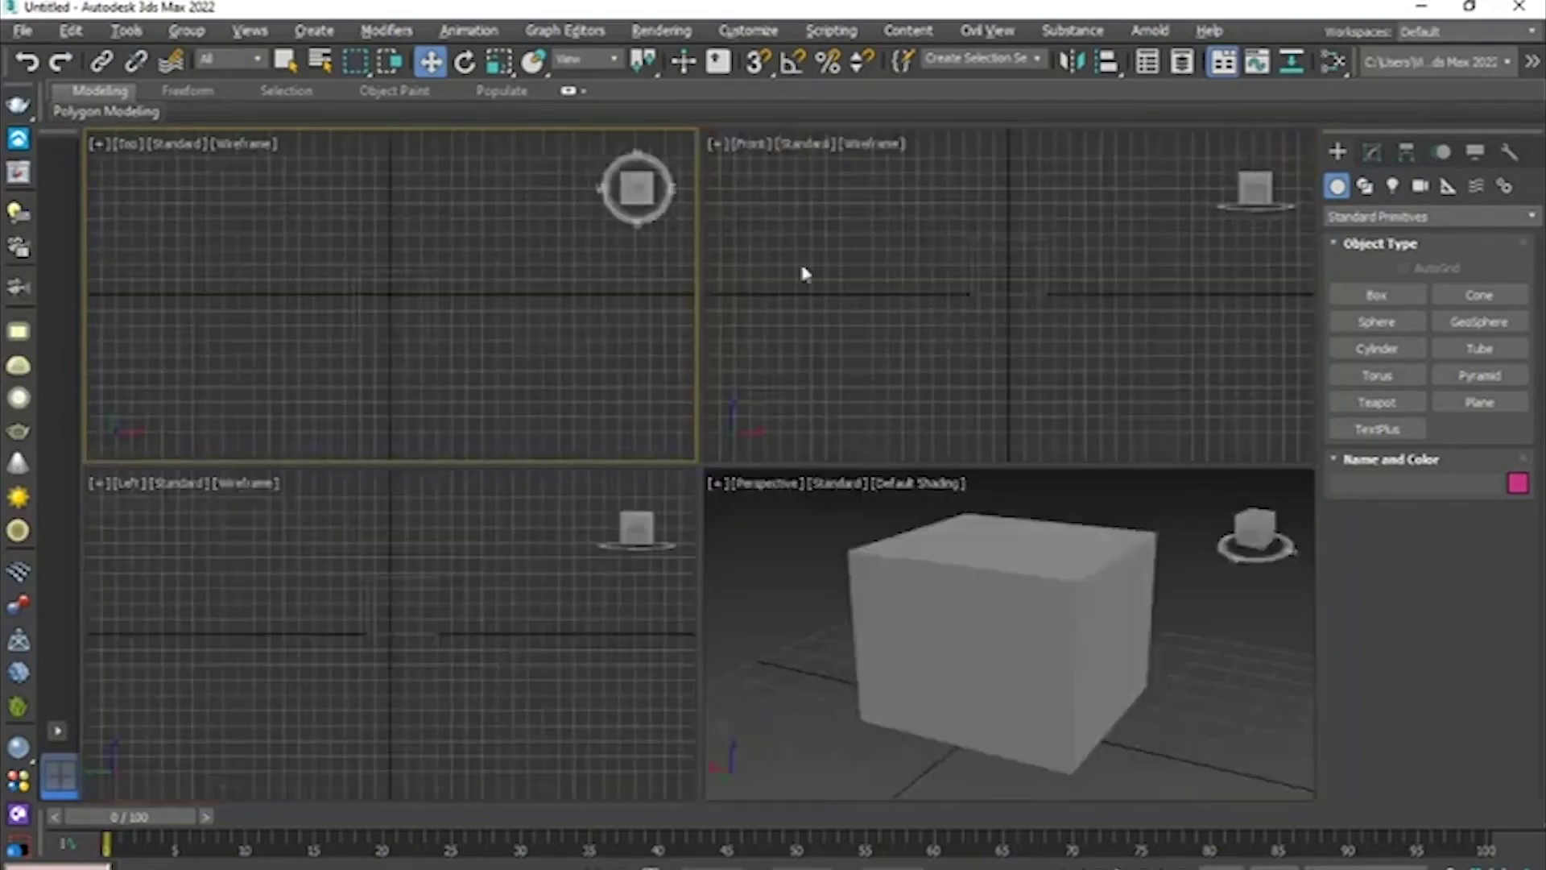
{"action": "left_click", "coordinate": [922, 588]}
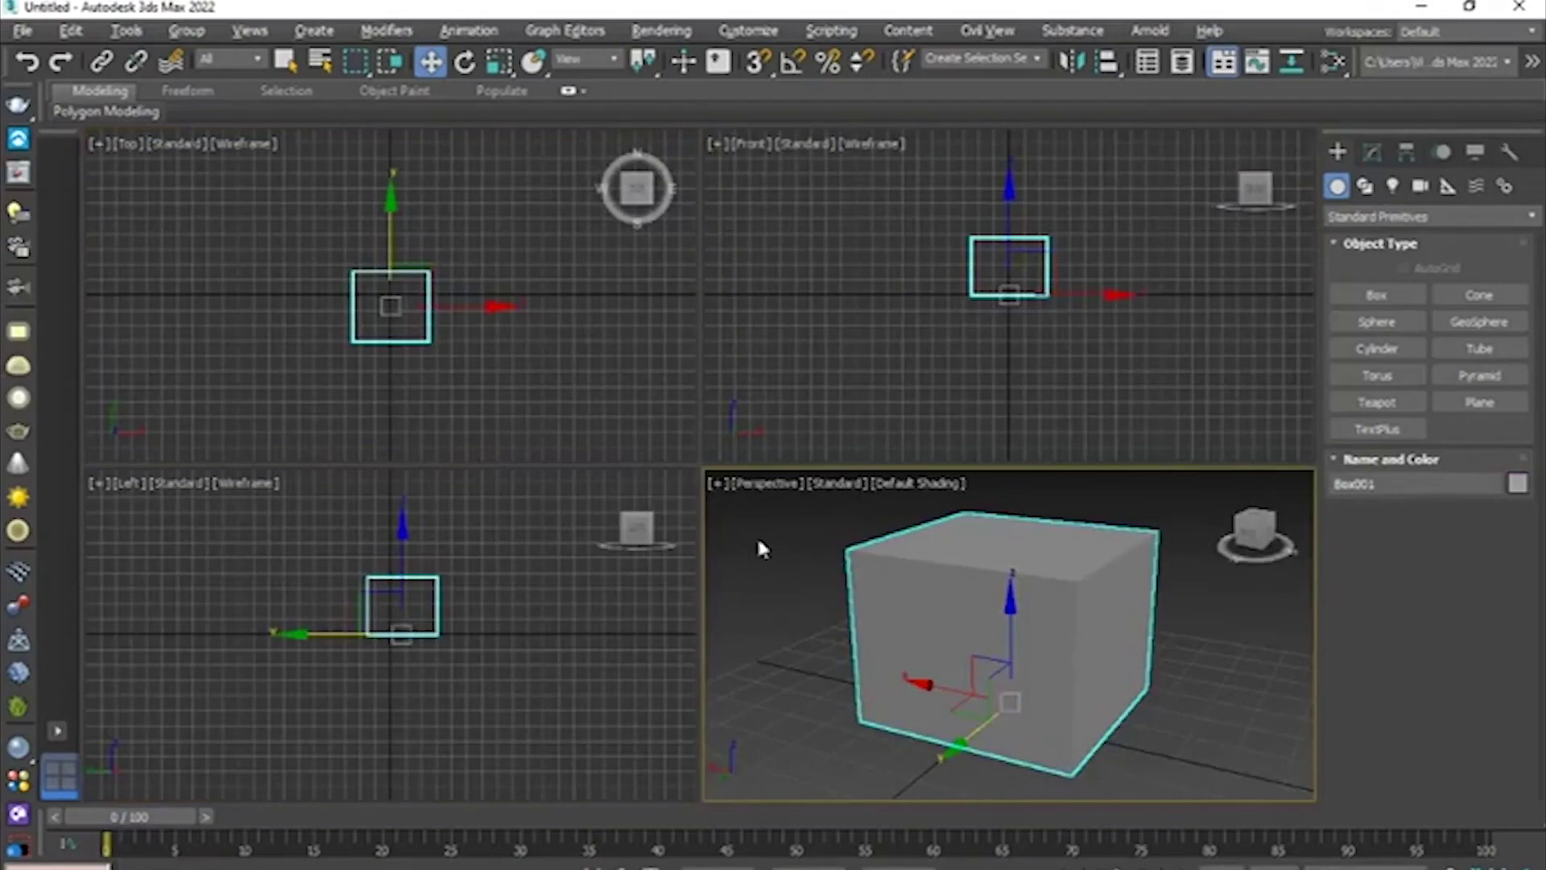
{"action": "middle_click_drag", "start_coordinate": [983, 563], "coordinate": [859, 491], "text": "alt"}
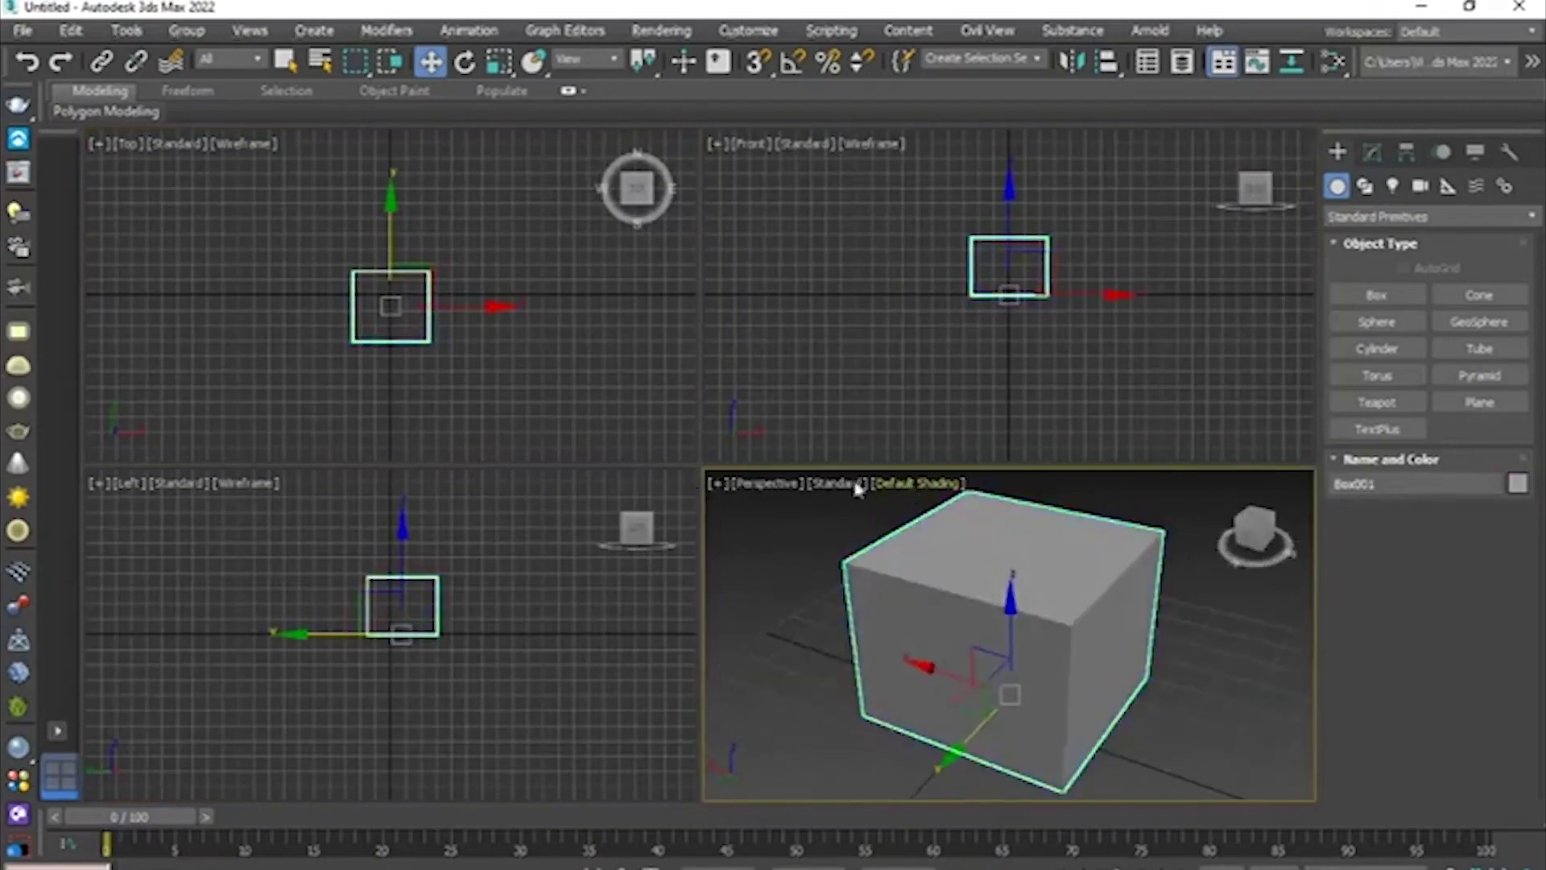
{"action": "scroll", "coordinate": [922, 629], "scroll_direction": "up", "scroll_amount": 4}
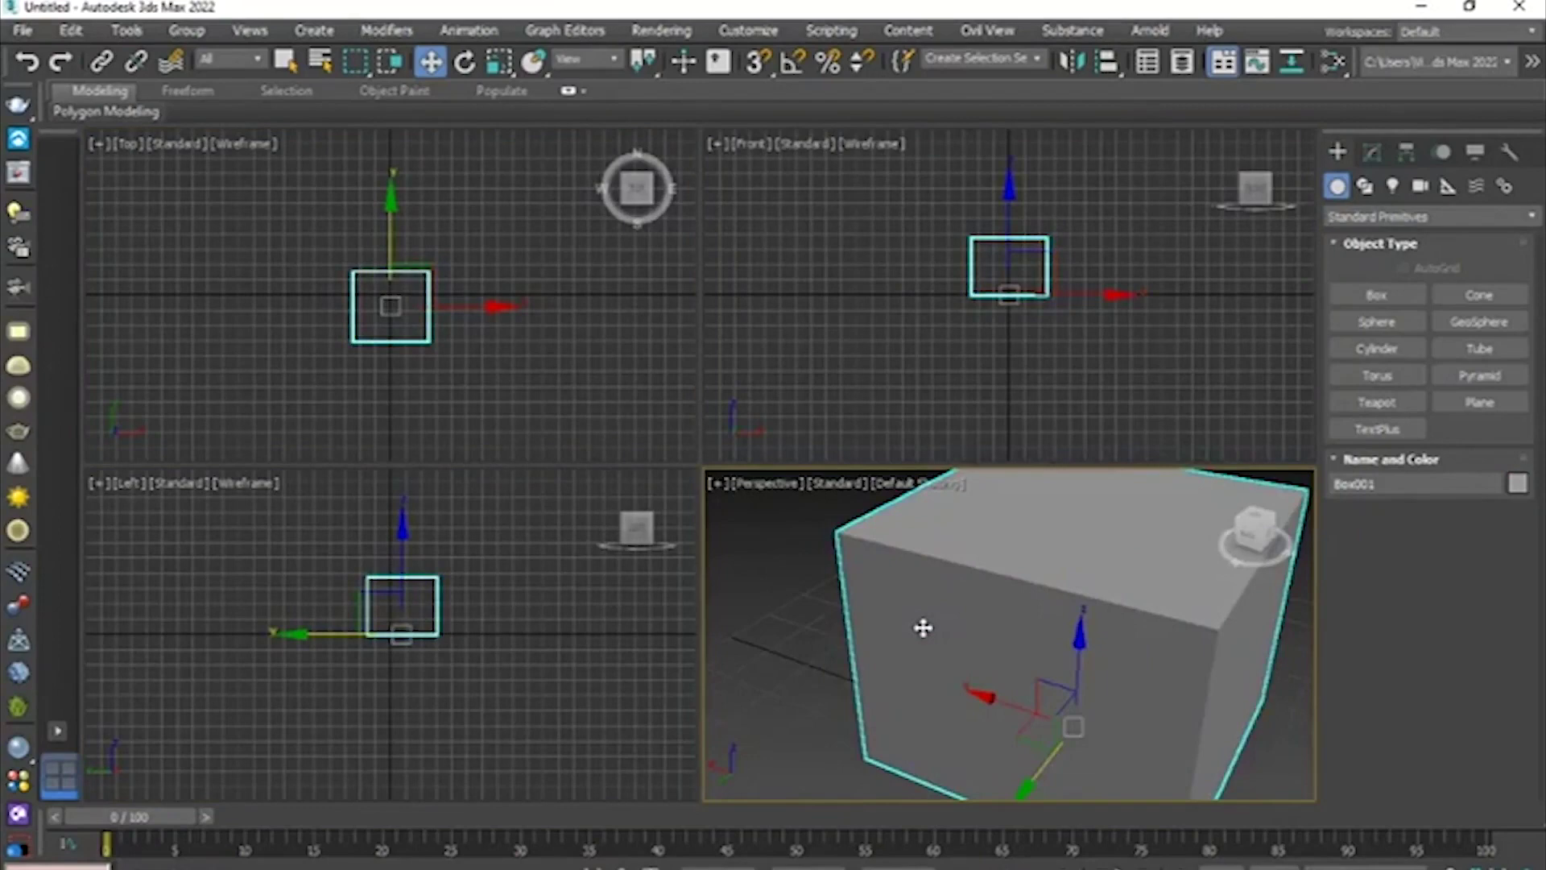
{"action": "middle_click_drag", "start_coordinate": [925, 627], "coordinate": [928, 590], "text": "alt"}
{"action": "key", "text": "alt+w"}
{"action": "middle_click_drag", "start_coordinate": [809, 555], "coordinate": [792, 586], "text": "alt"}
- Undo and redo the box's selection several times, leaving it deselected, and show the Undo and Redo commands with their shortcuts
{"action": "left_click", "coordinate": [791, 584], "text": "ctrl"}
{"action": "left_click", "coordinate": [791, 585], "text": "ctrl"}
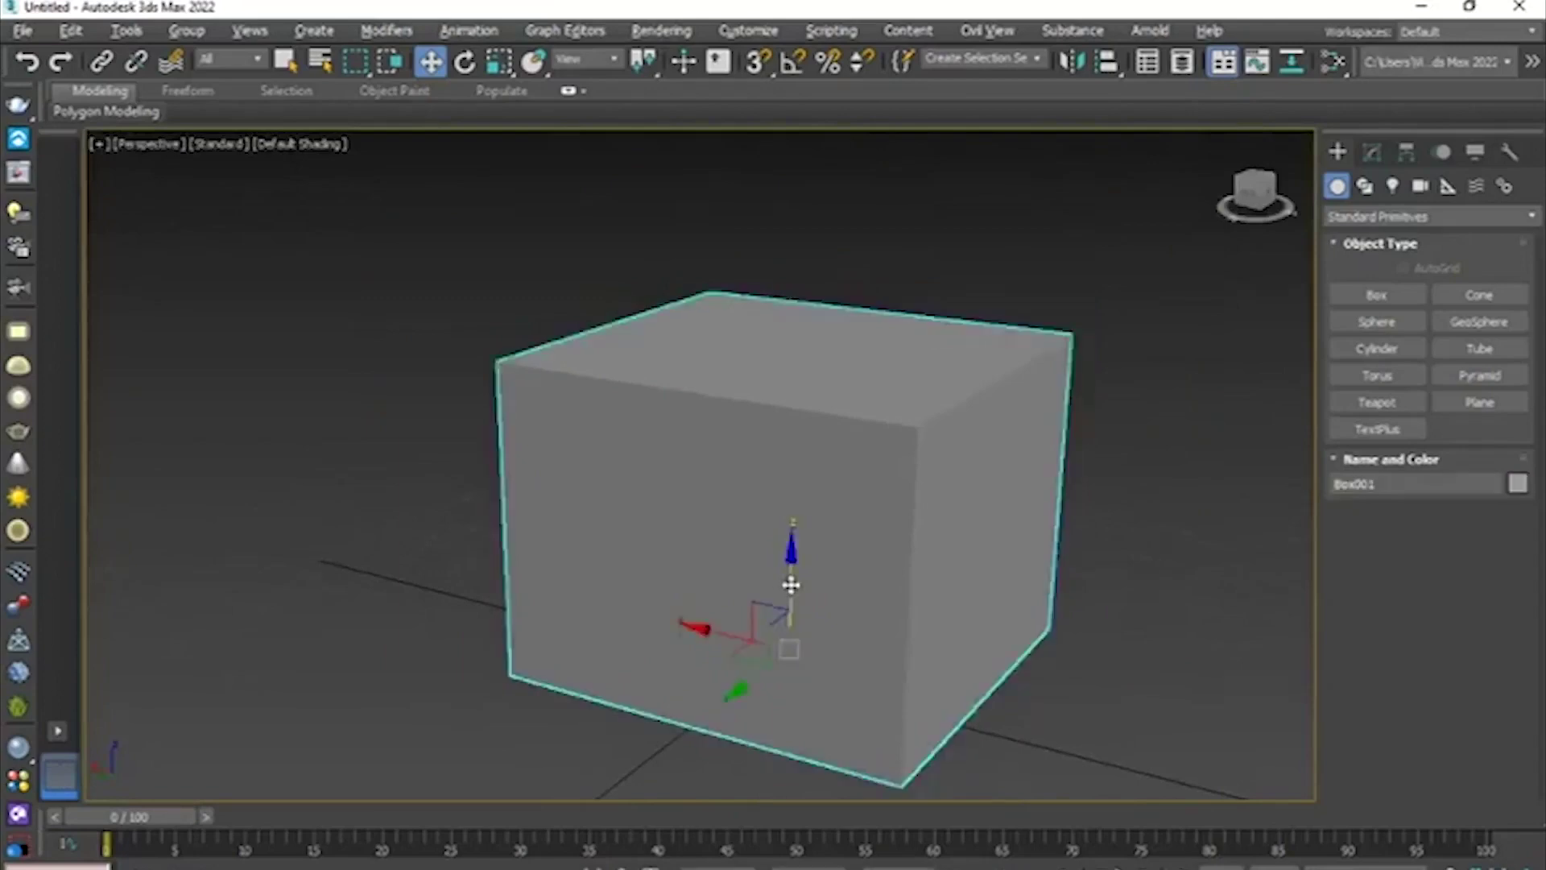
{"action": "left_click", "coordinate": [790, 585], "text": "ctrl"}
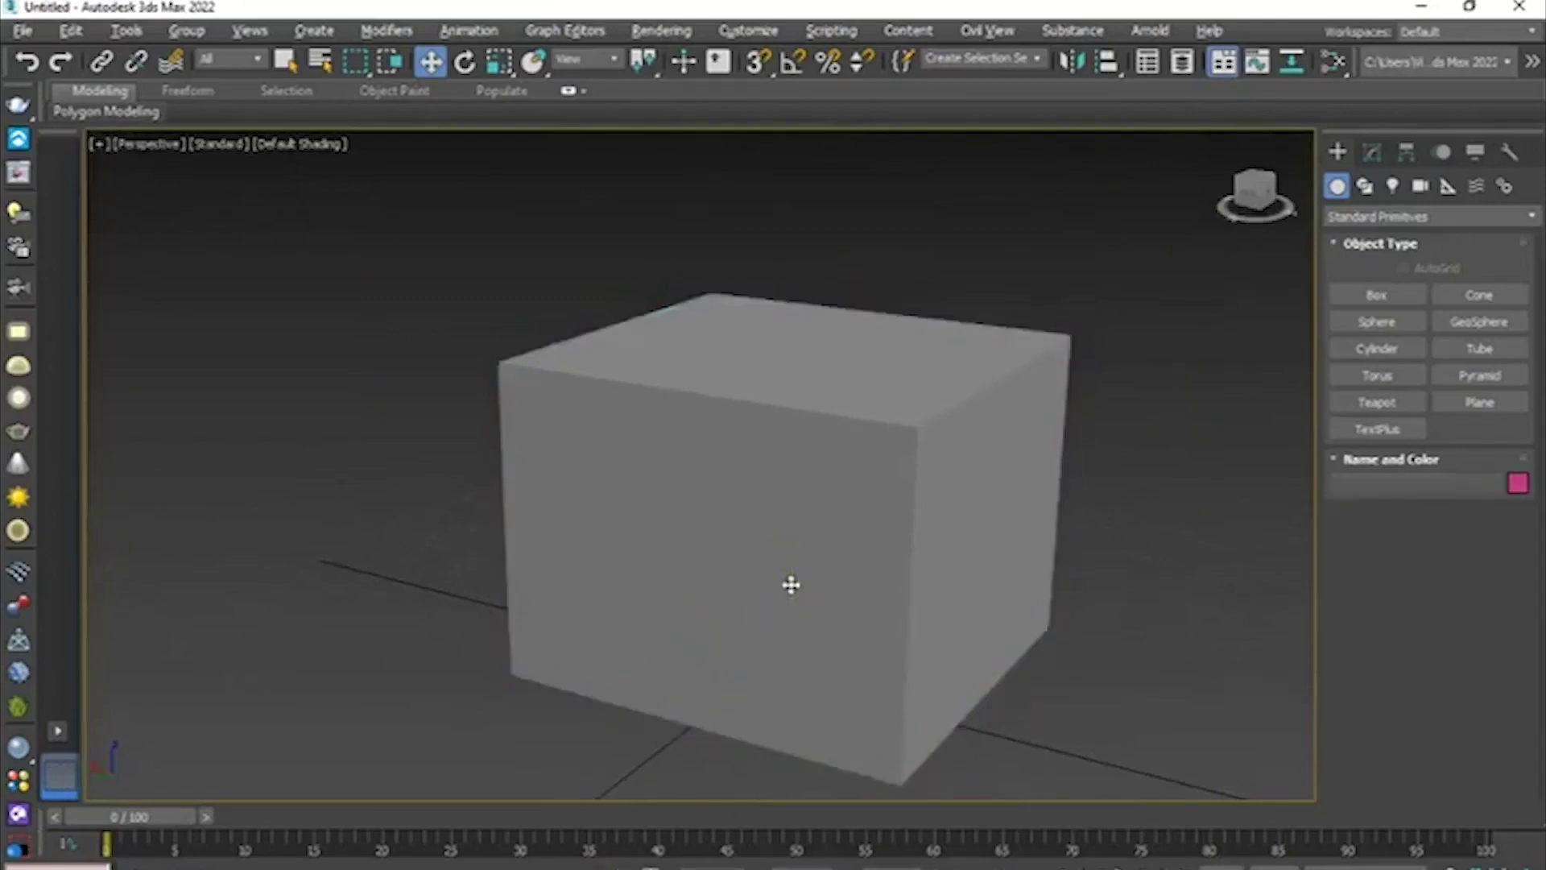
{"action": "left_click", "coordinate": [790, 585], "text": "ctrl"}
{"action": "left_click", "coordinate": [791, 585], "text": "ctrl"}
{"action": "left_click", "coordinate": [61, 32]}
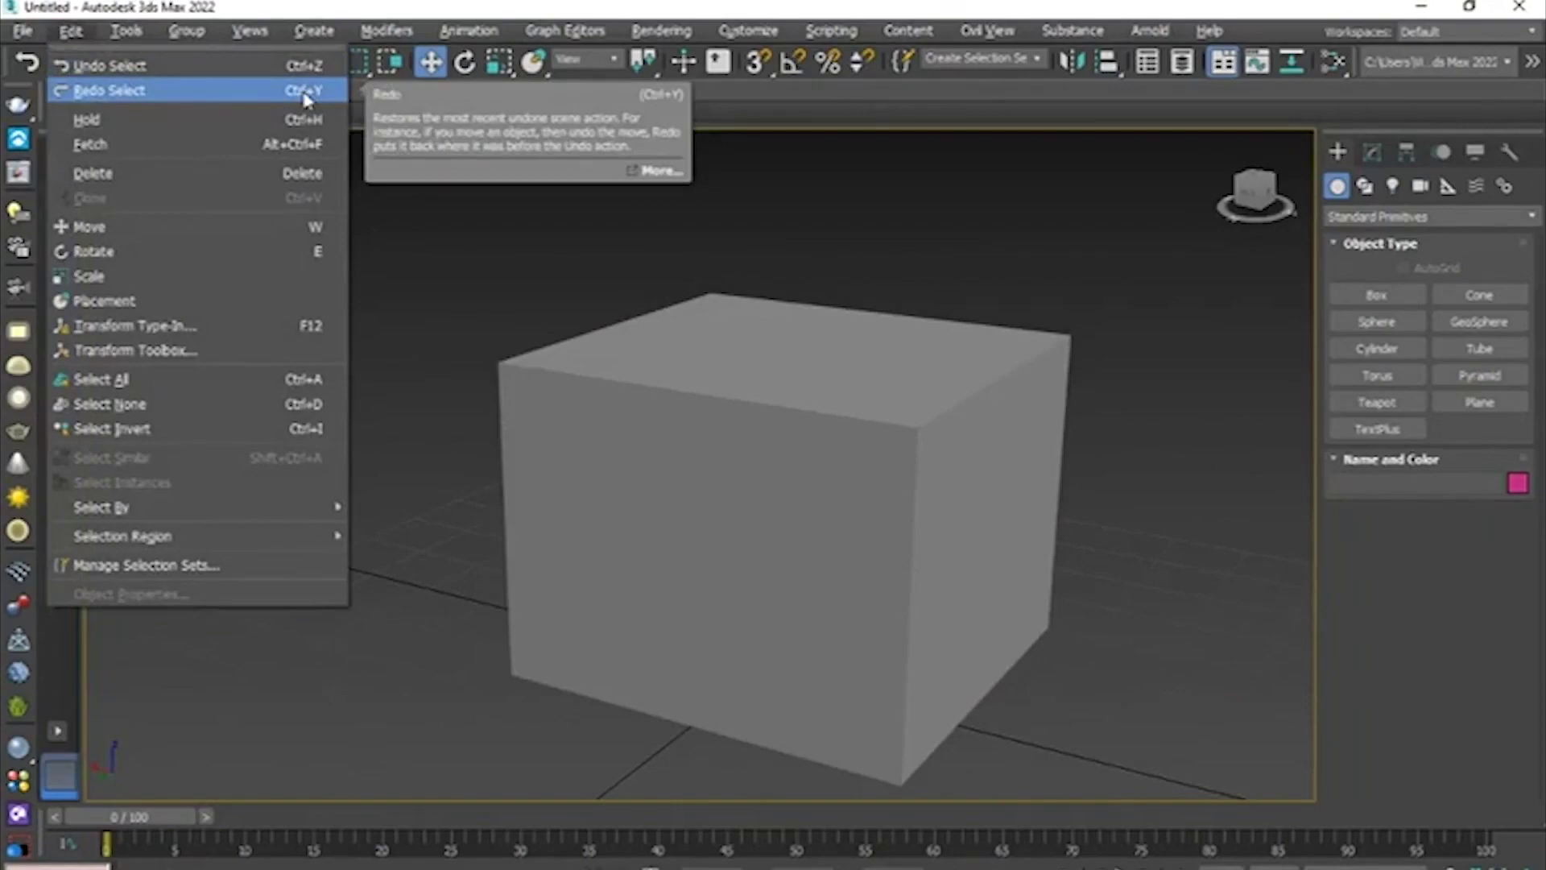
- Open the Preference Settings dialog
{"action": "left_click", "coordinate": [778, 28]}
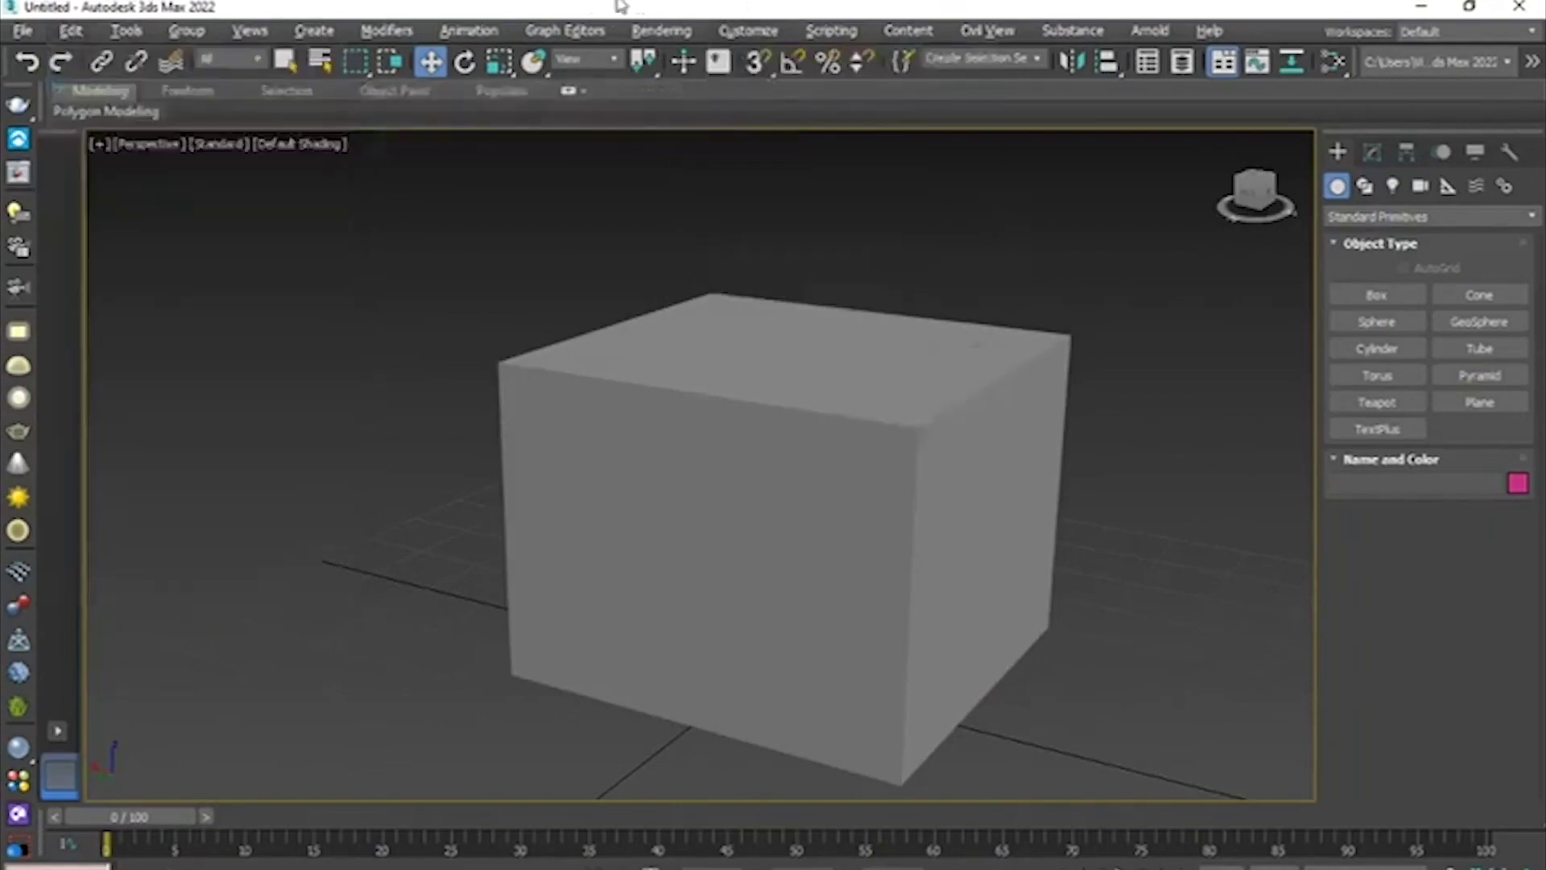
{"action": "left_click", "coordinate": [784, 29]}
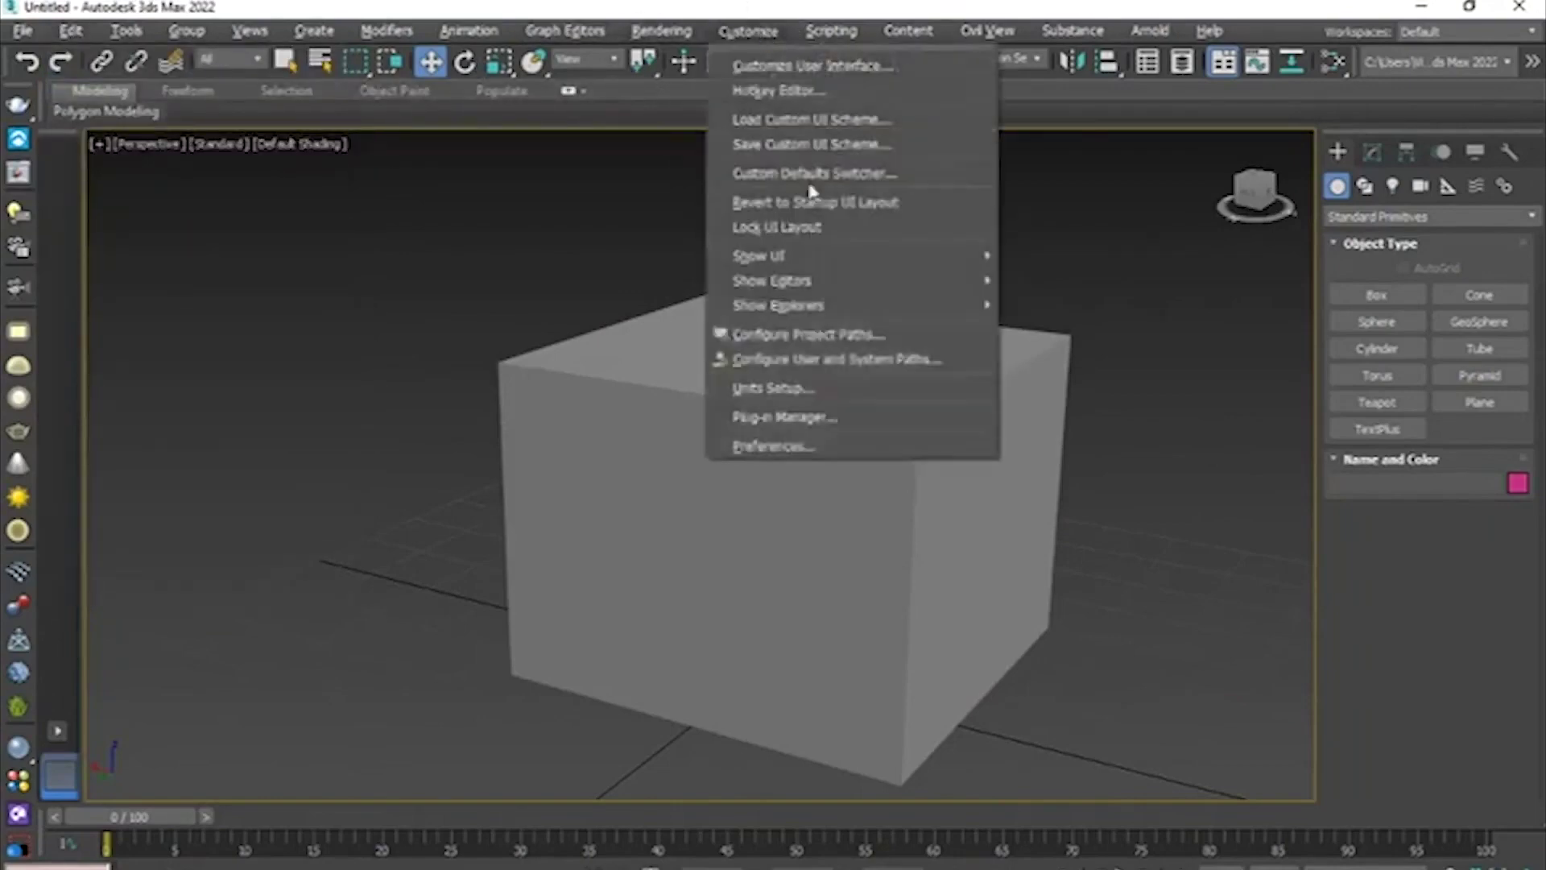
{"action": "left_click", "coordinate": [771, 32]}
{"action": "left_click", "coordinate": [755, 32]}
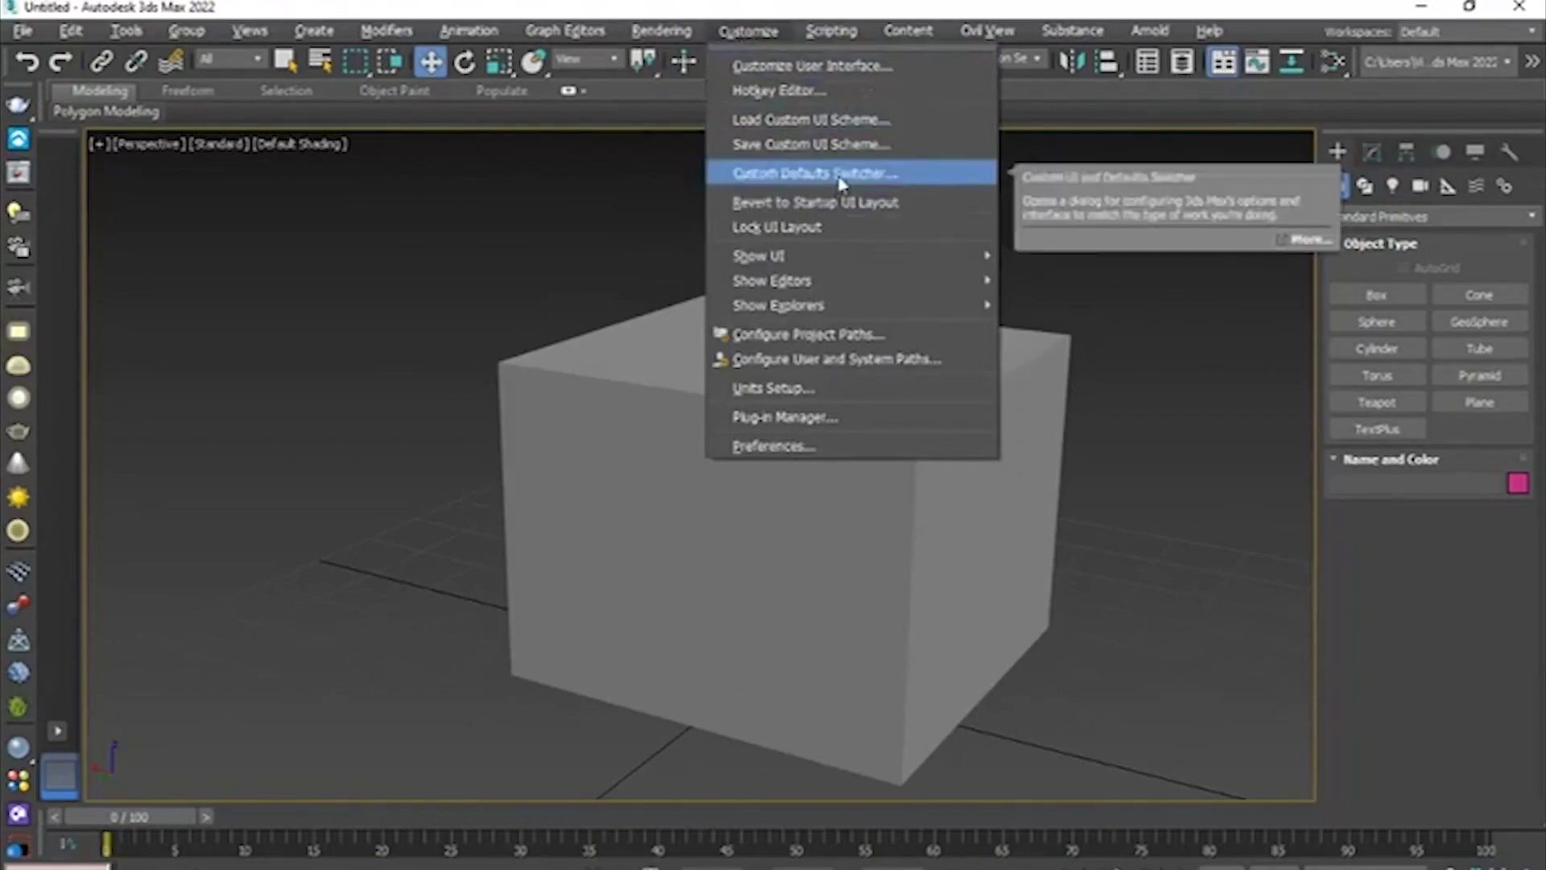
{"action": "left_click", "coordinate": [809, 445]}
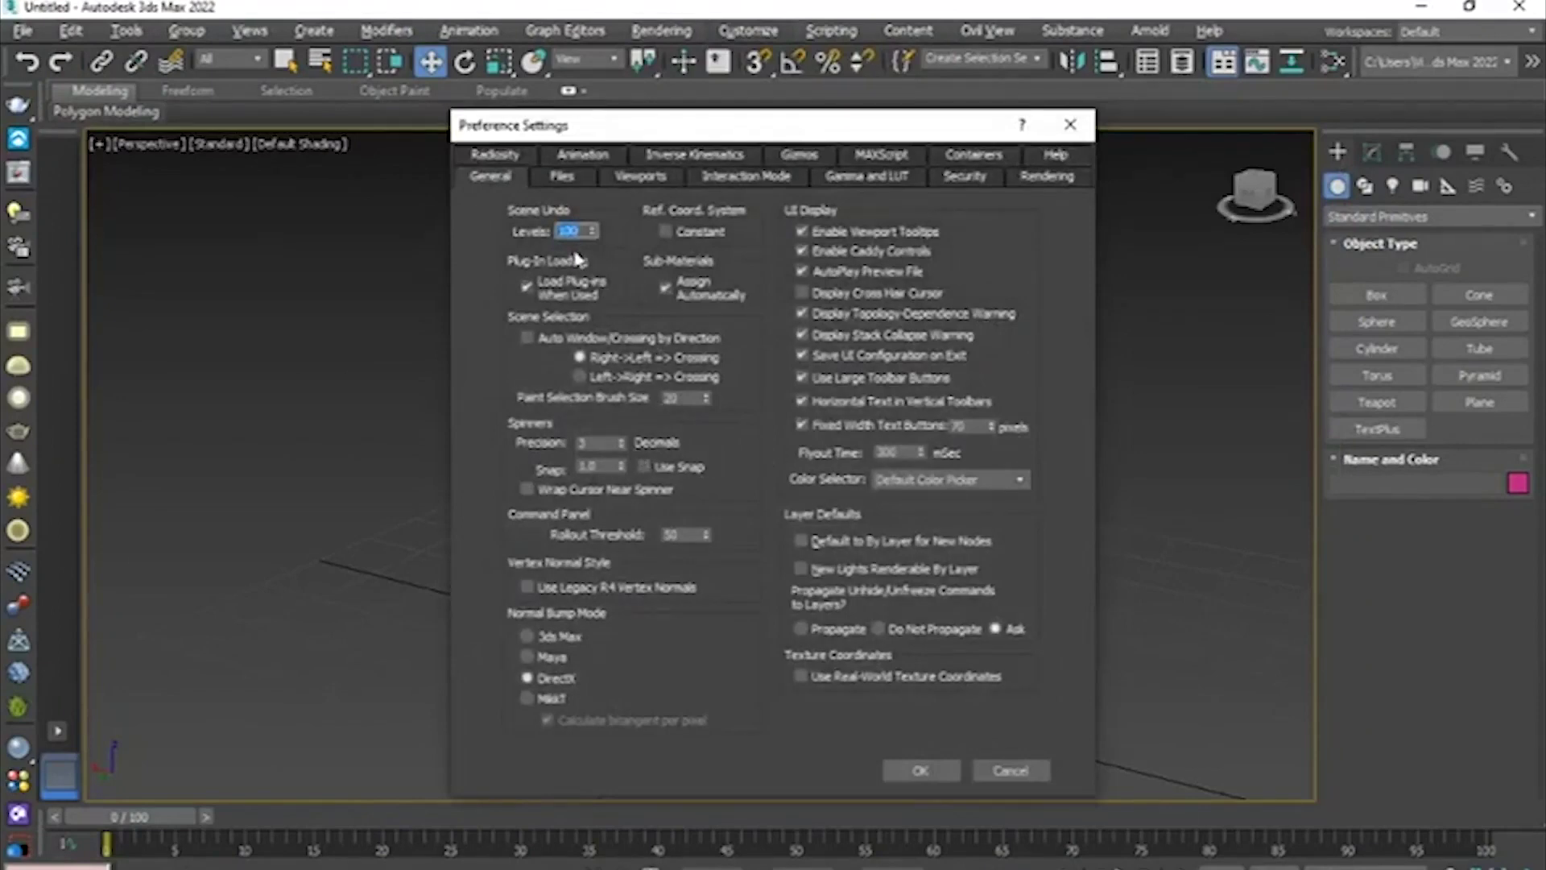
- Compare the General and Files preferences, examining the Scene Undo levels and the file handling settings
{"action": "left_click", "coordinate": [567, 180]}
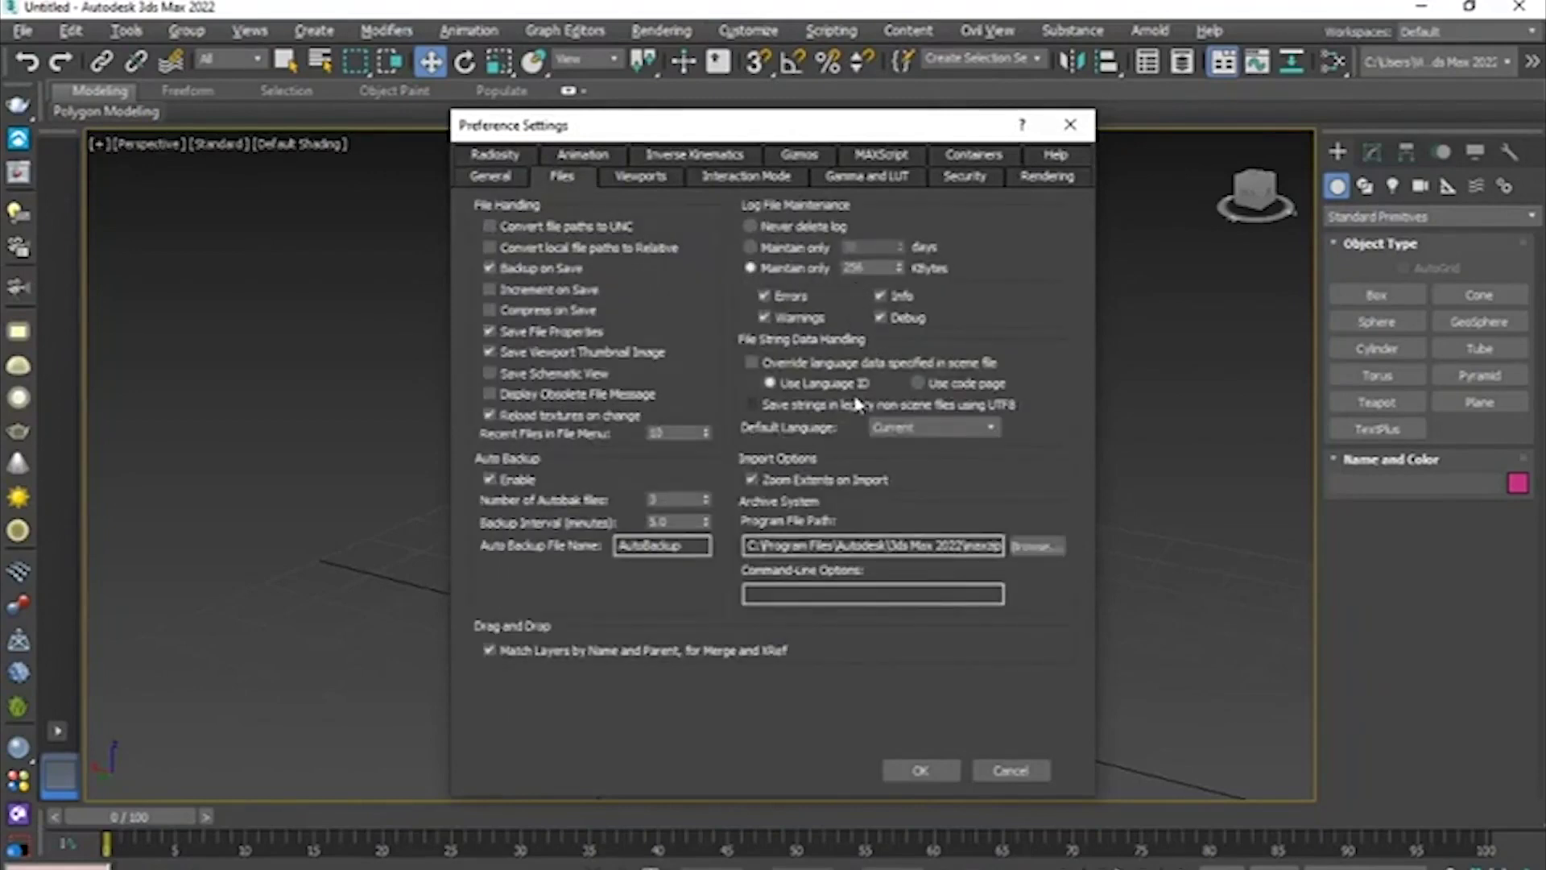
{"action": "left_click", "coordinate": [498, 176]}
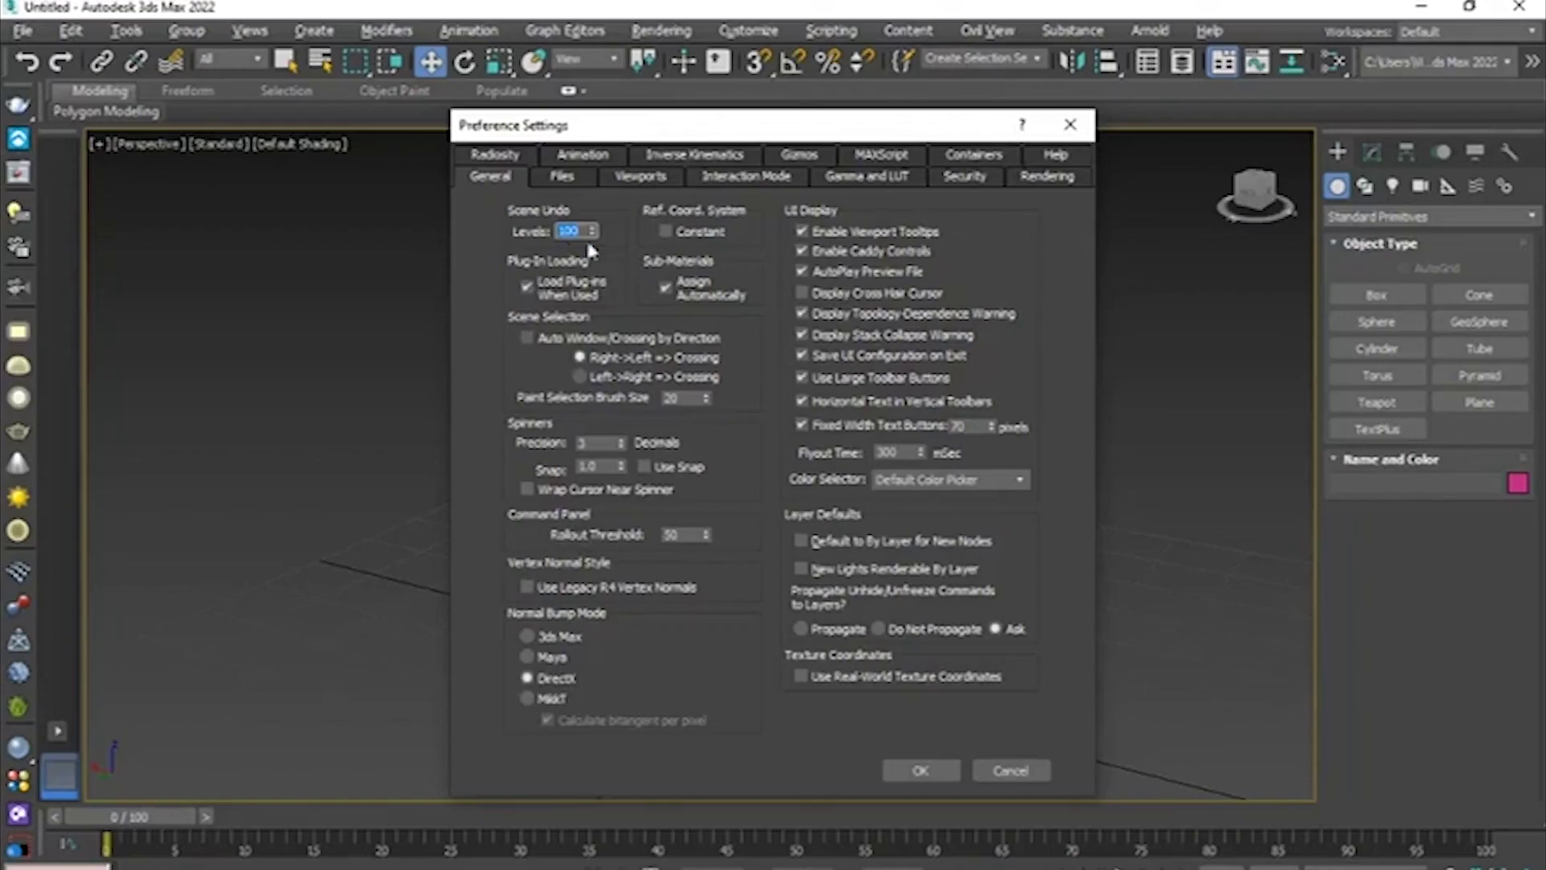
{"action": "left_click", "coordinate": [562, 176]}
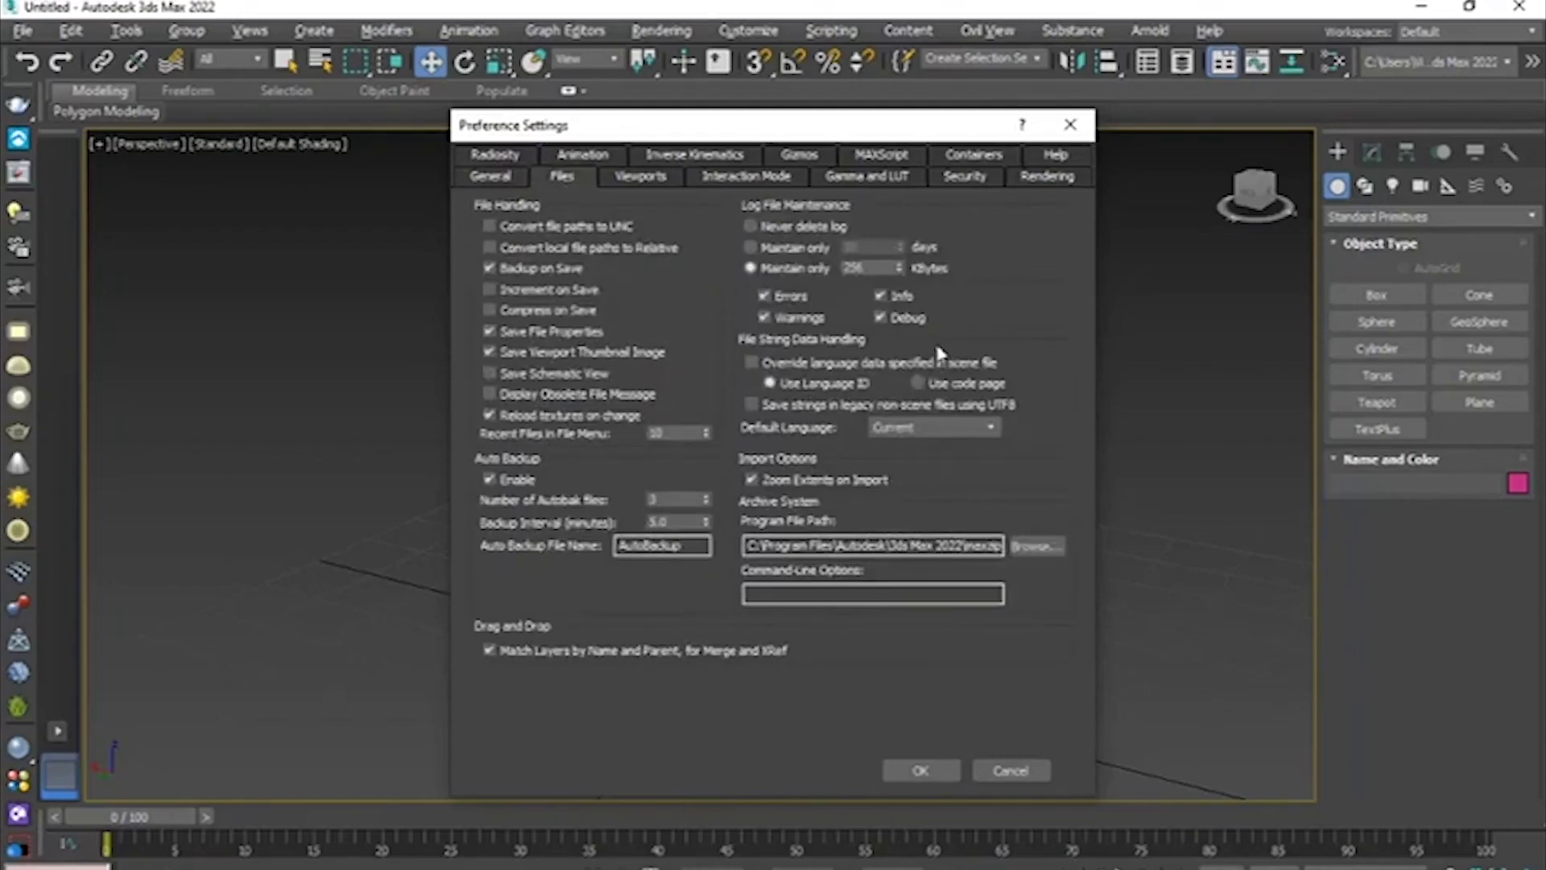
{"action": "left_click", "coordinate": [492, 178]}
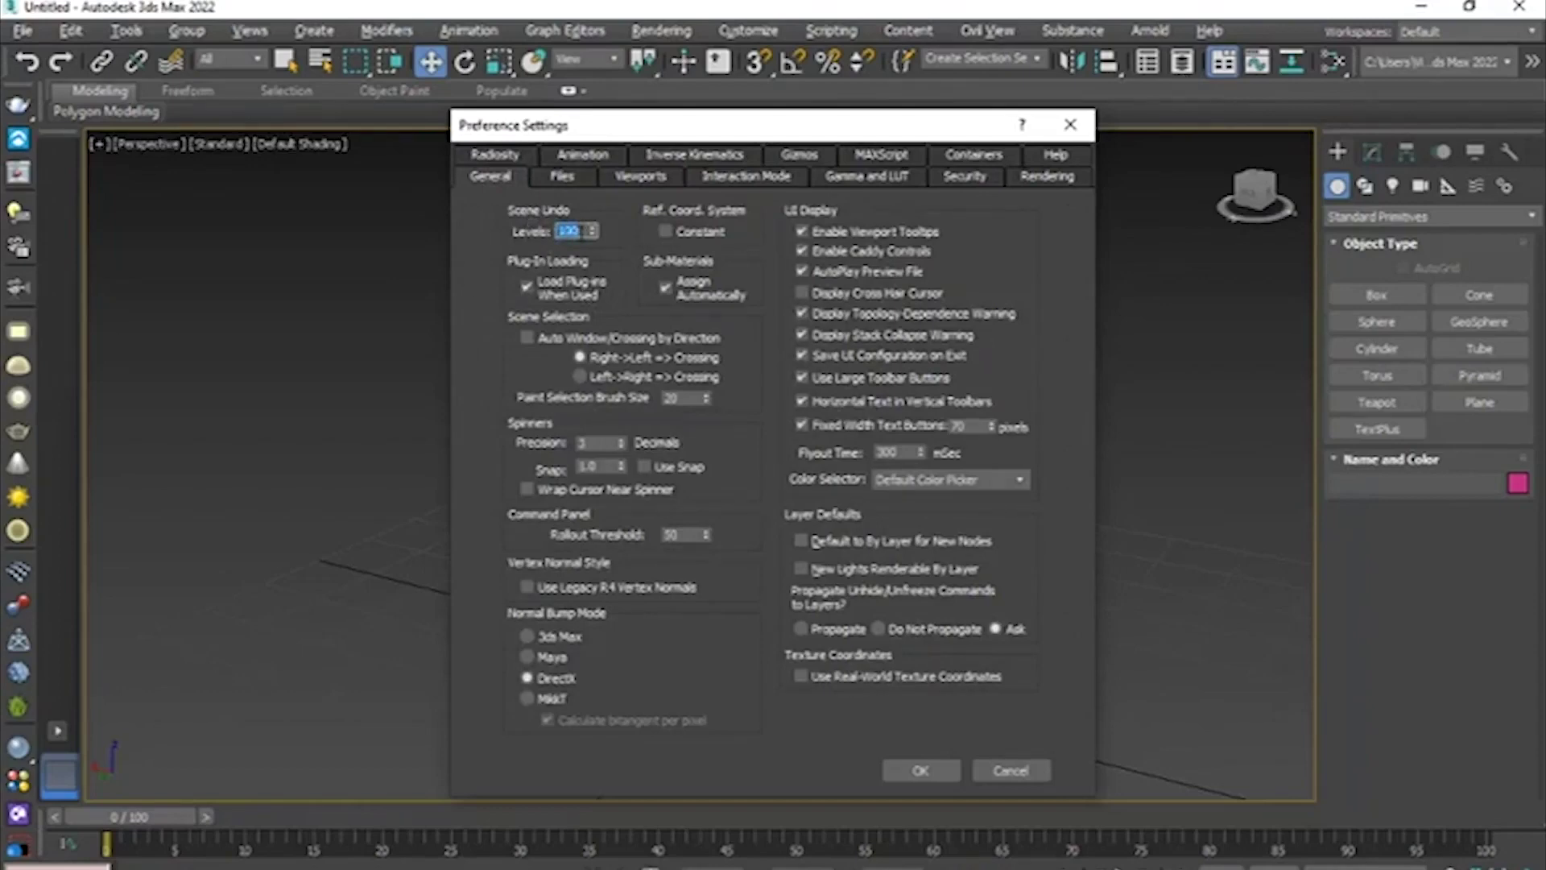
{"action": "left_click_drag", "start_coordinate": [593, 232], "coordinate": [614, 859]}
- Examine the recent files count, the number of Autobak files and the backup interval, and accept the preferences
{"action": "left_click", "coordinate": [575, 180]}
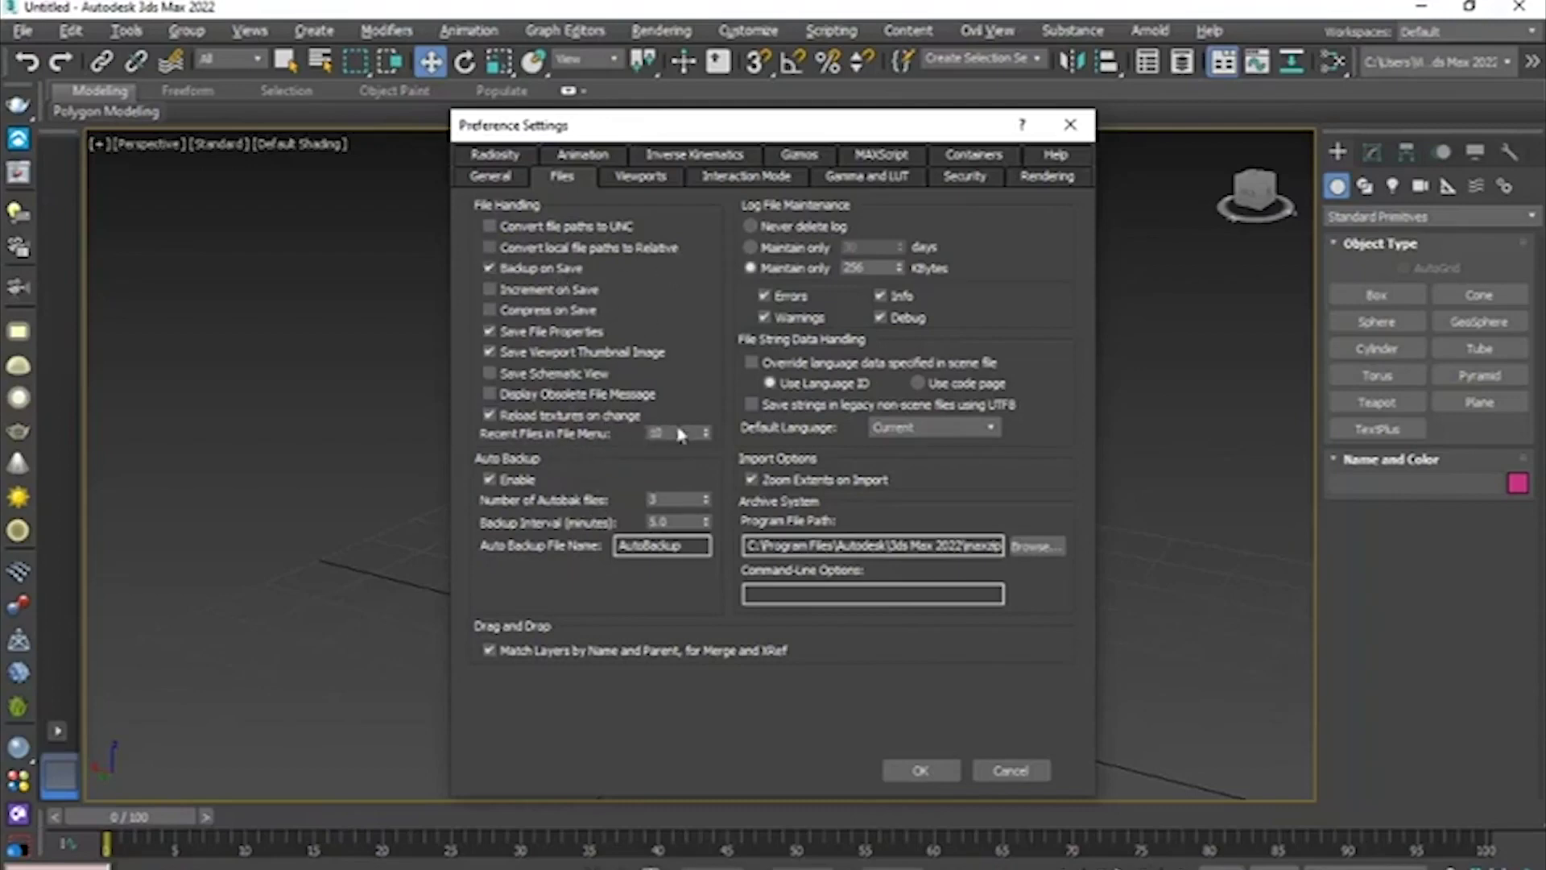
{"action": "left_click", "coordinate": [657, 432]}
{"action": "double_click", "coordinate": [656, 433]}
{"action": "left_click_drag", "start_coordinate": [664, 500], "coordinate": [648, 499]}
{"action": "double_click", "coordinate": [679, 523]}
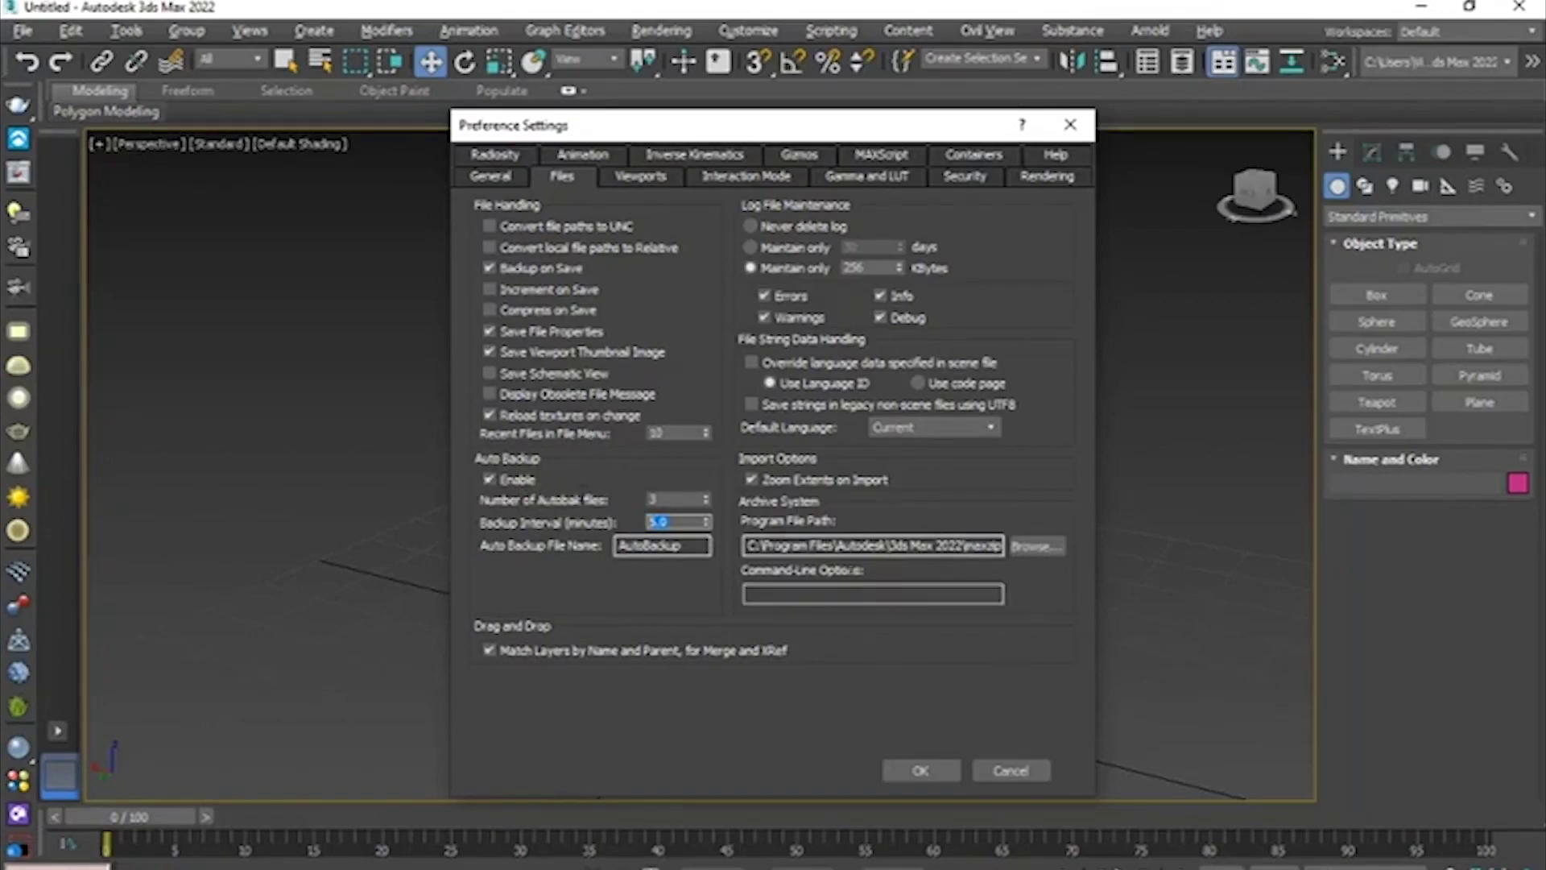
{"action": "left_click", "coordinate": [919, 769]}
- Select the box in the Perspective viewport and delete it
{"action": "scroll", "coordinate": [805, 515], "scroll_direction": "down", "scroll_amount": 5}
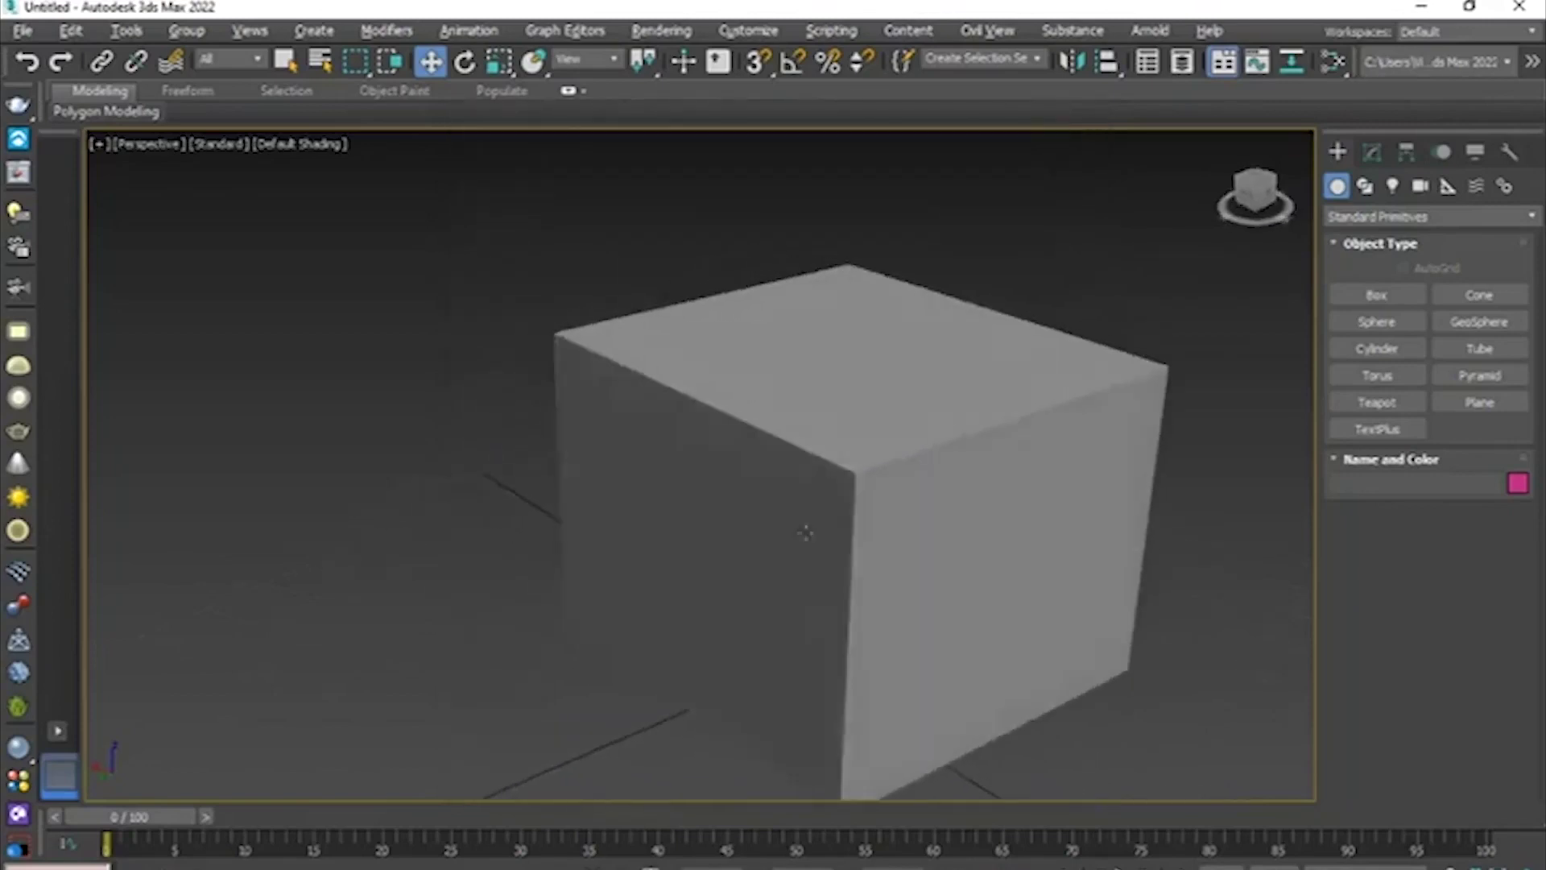
{"action": "scroll", "coordinate": [760, 511], "scroll_direction": "up", "scroll_amount": 3}
{"action": "scroll", "coordinate": [722, 507], "scroll_direction": "down", "scroll_amount": 3}
{"action": "left_click", "coordinate": [741, 496]}
{"action": "middle_click_drag", "start_coordinate": [741, 497], "coordinate": [908, 545], "text": "alt"}
{"action": "key", "text": "Delete"}
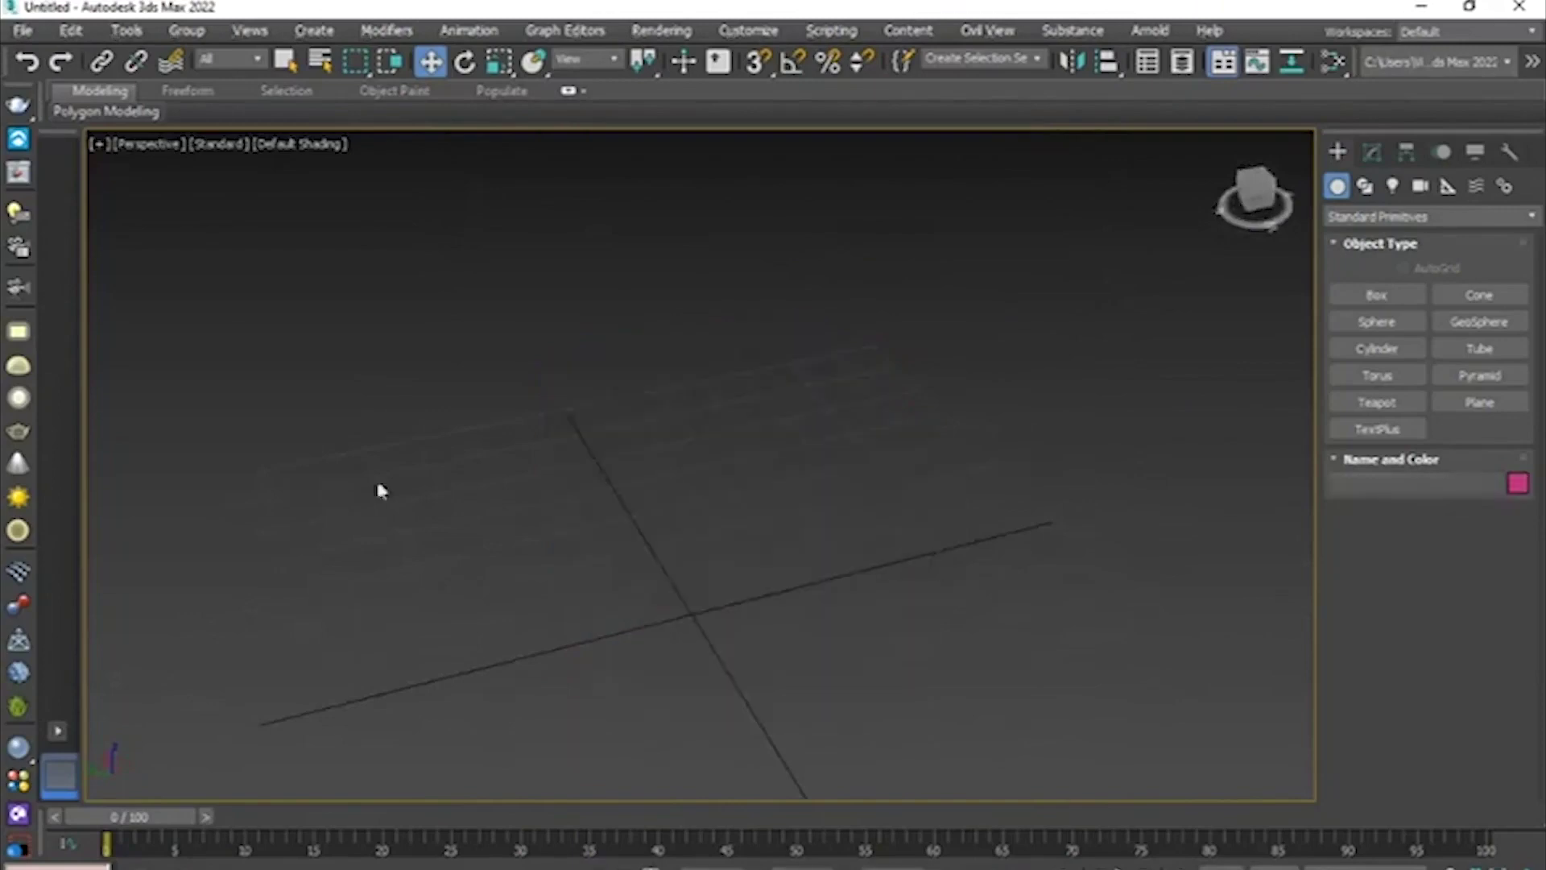
- Return to the four-viewport layout and maximize the Top viewport
{"action": "key", "text": "alt+w"}
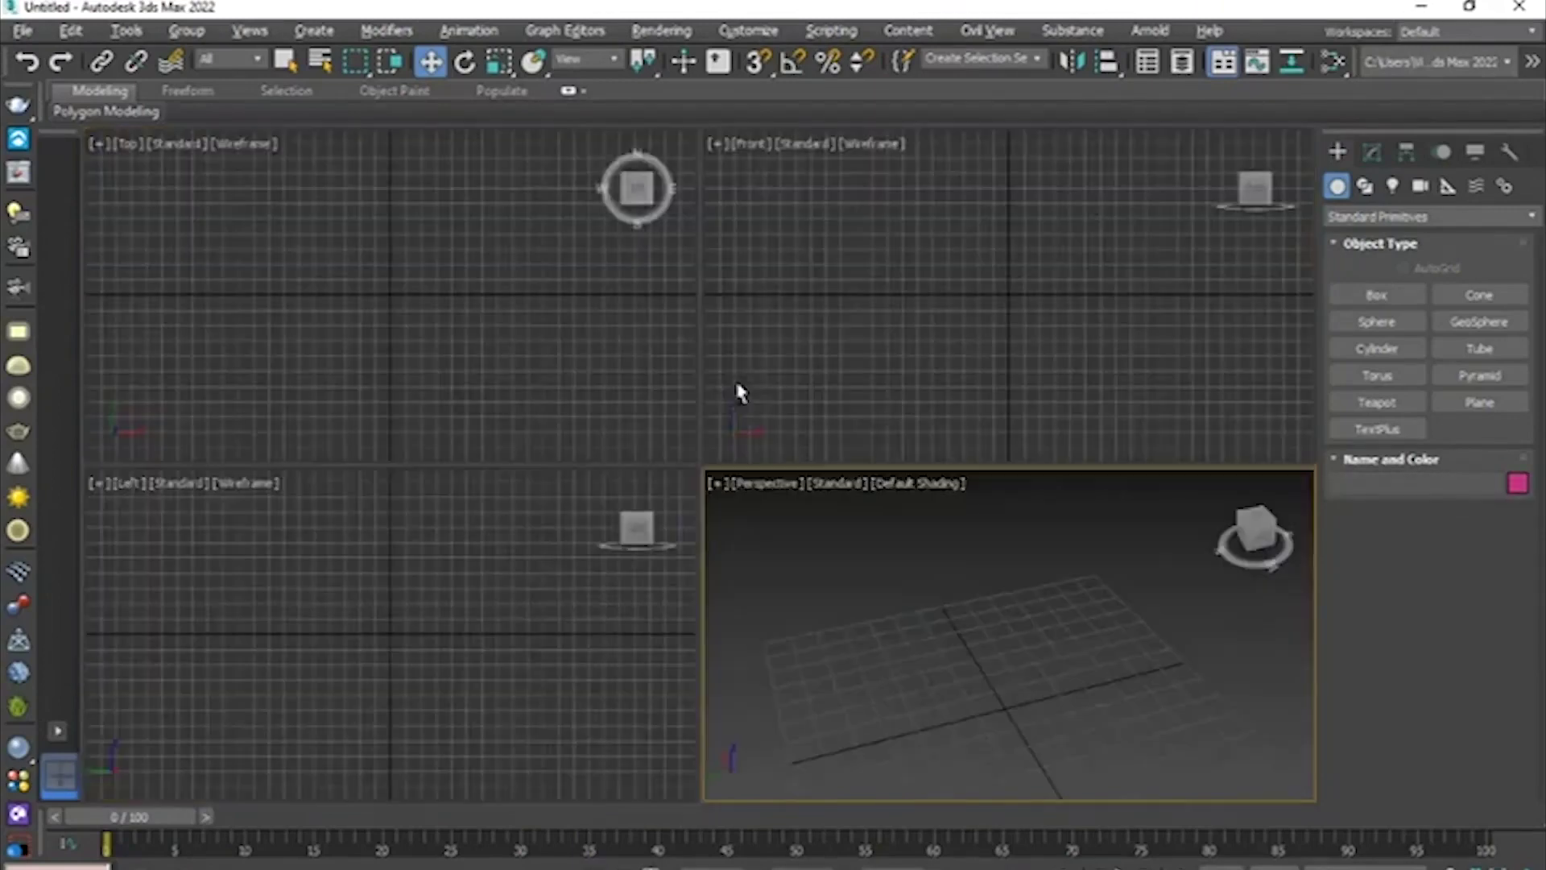
{"action": "left_click", "coordinate": [593, 302]}
{"action": "key", "text": "alt+w"}
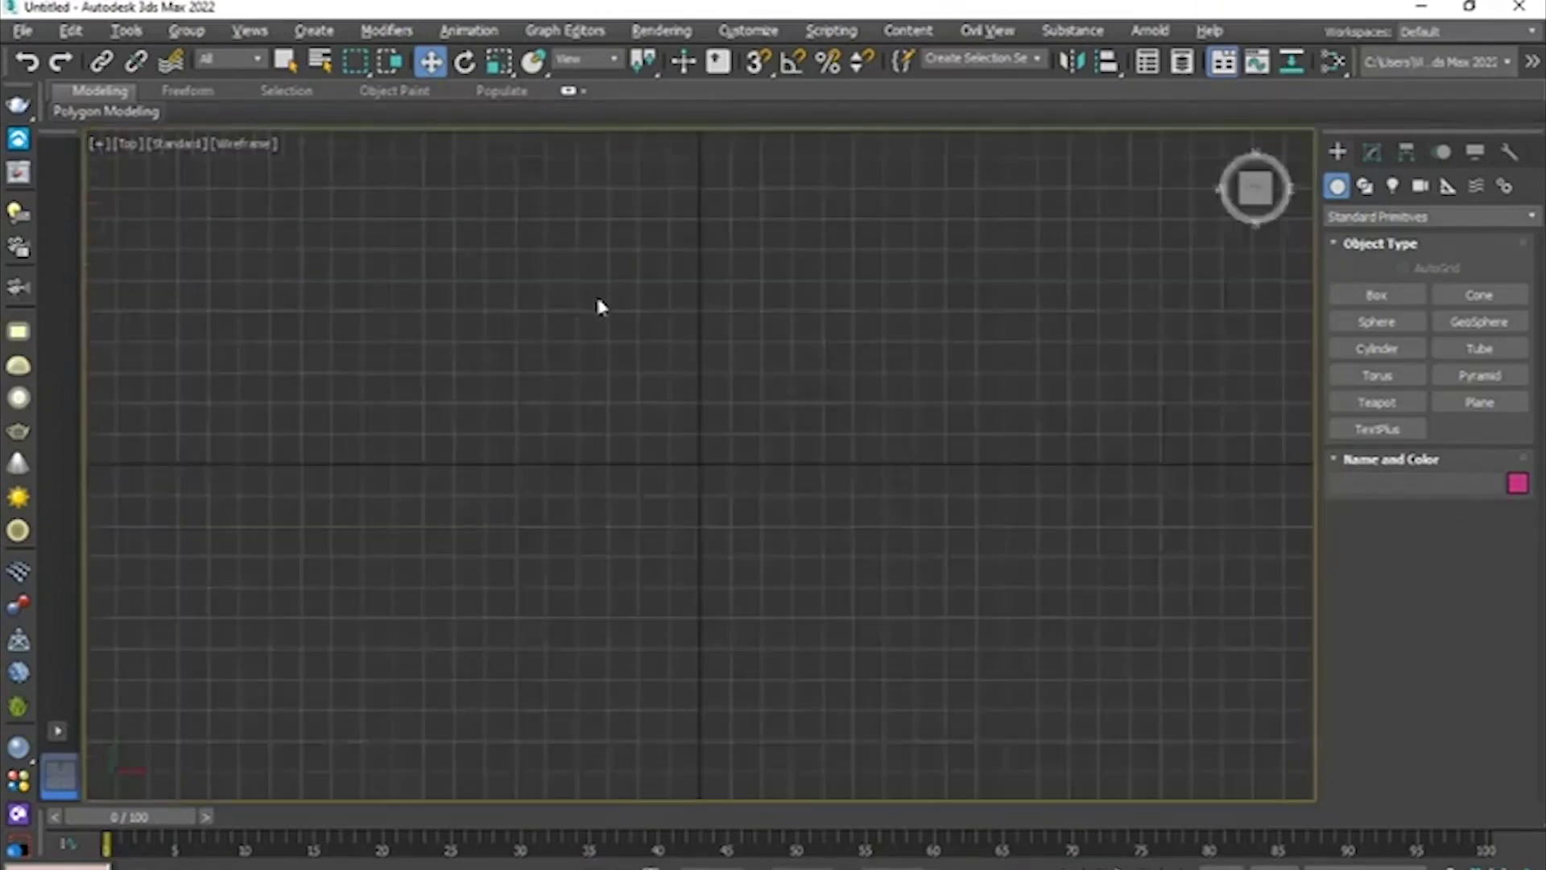
- Look over the geometry categories, keep Standard Primitives, and bring up the spline shape tools such as Line, Rectangle, Circle and Ellipse
{"action": "left_click", "coordinate": [1397, 216]}
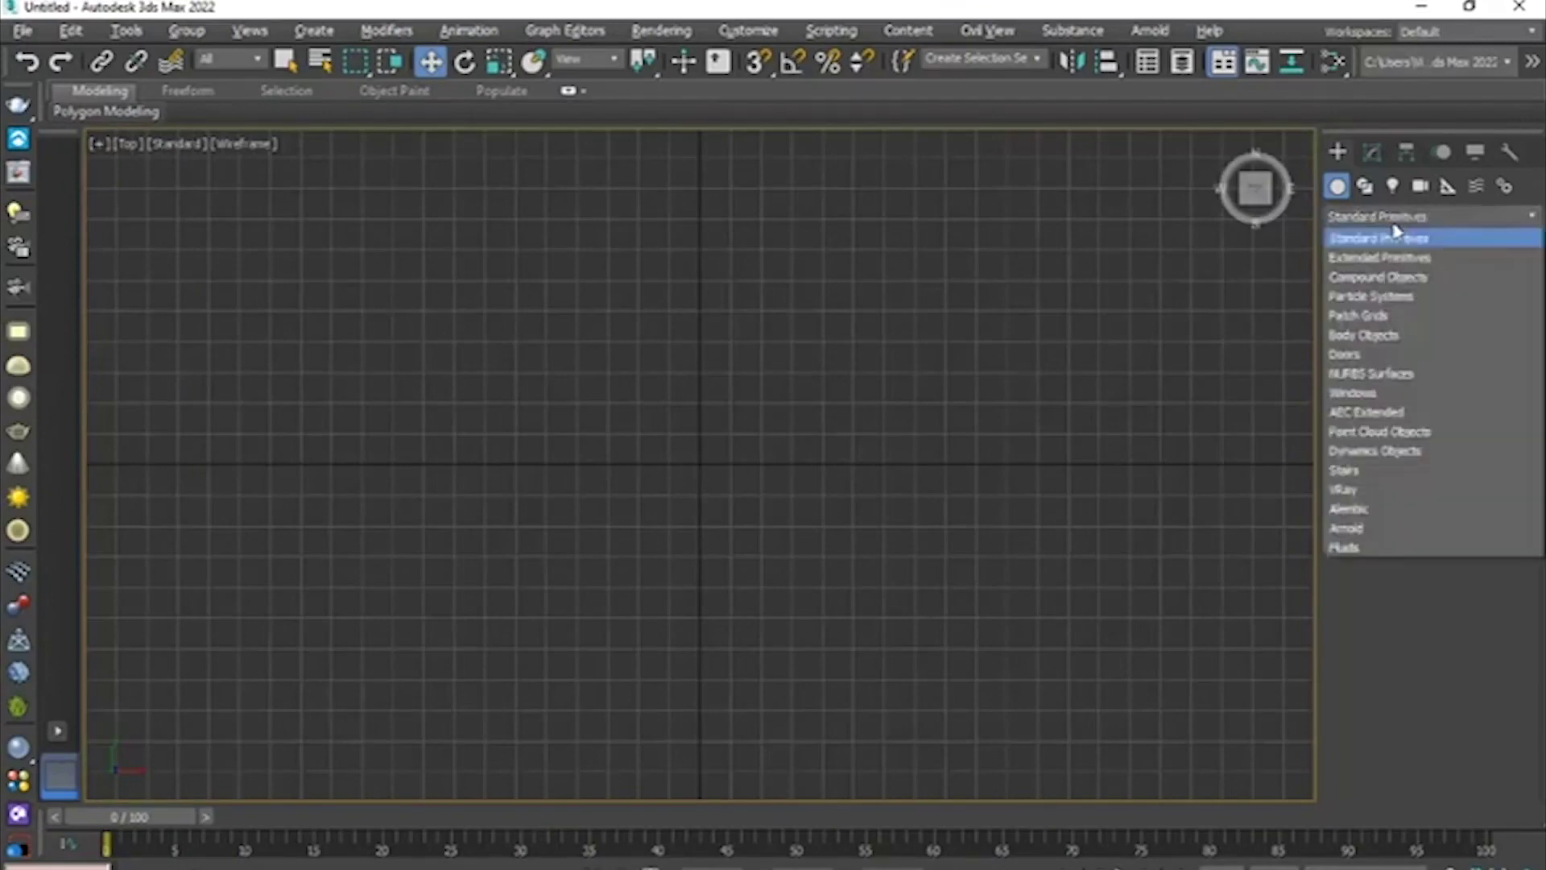
{"action": "left_click", "coordinate": [1395, 235]}
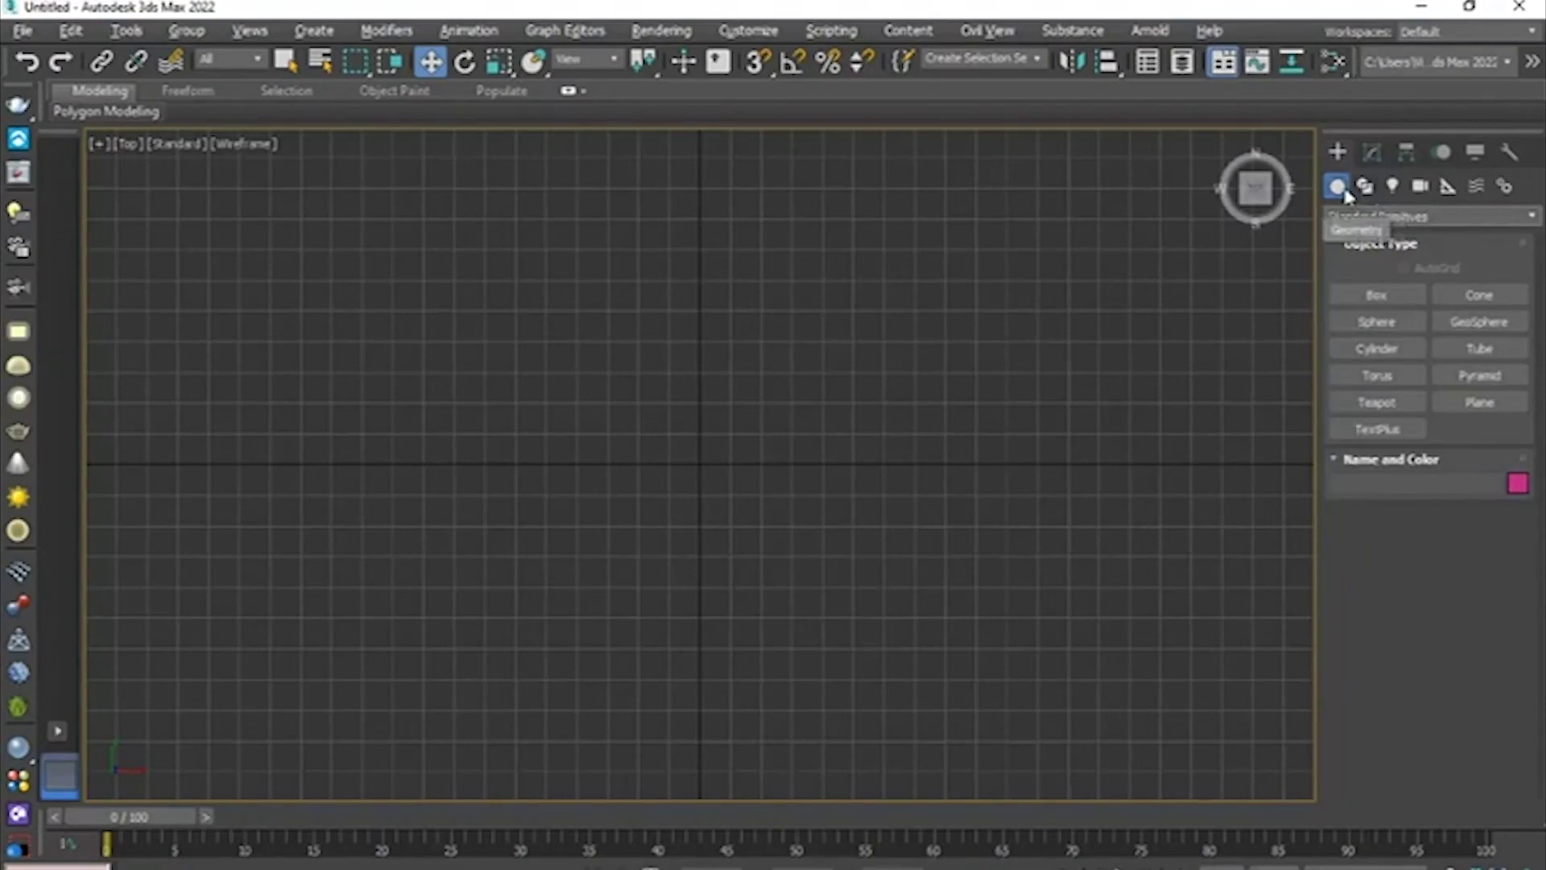
{"action": "left_click", "coordinate": [1368, 188]}
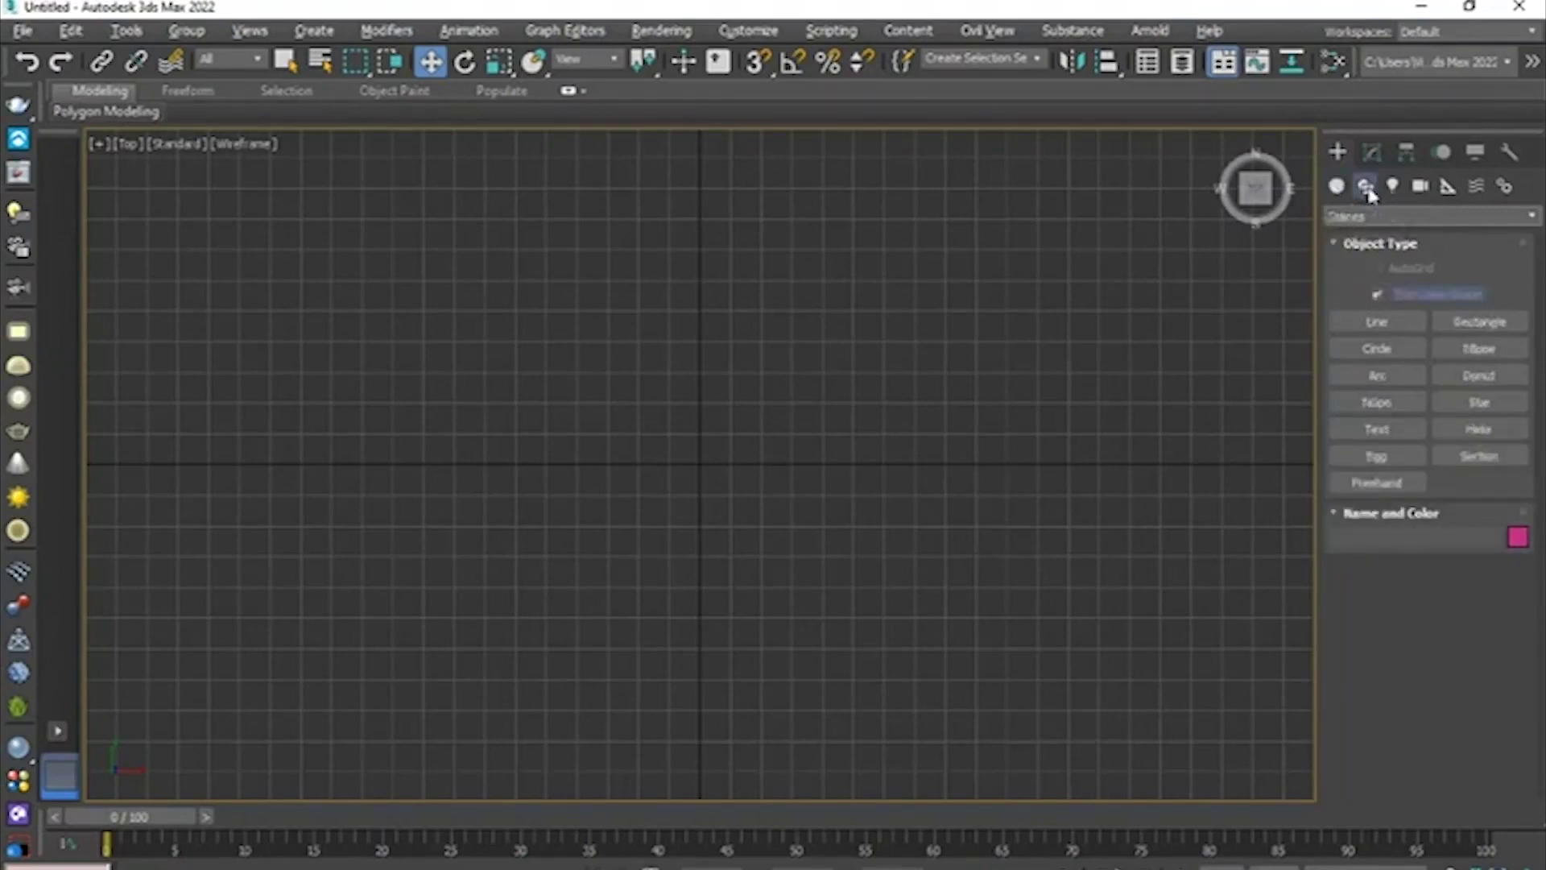
{"action": "left_click", "coordinate": [1379, 324]}
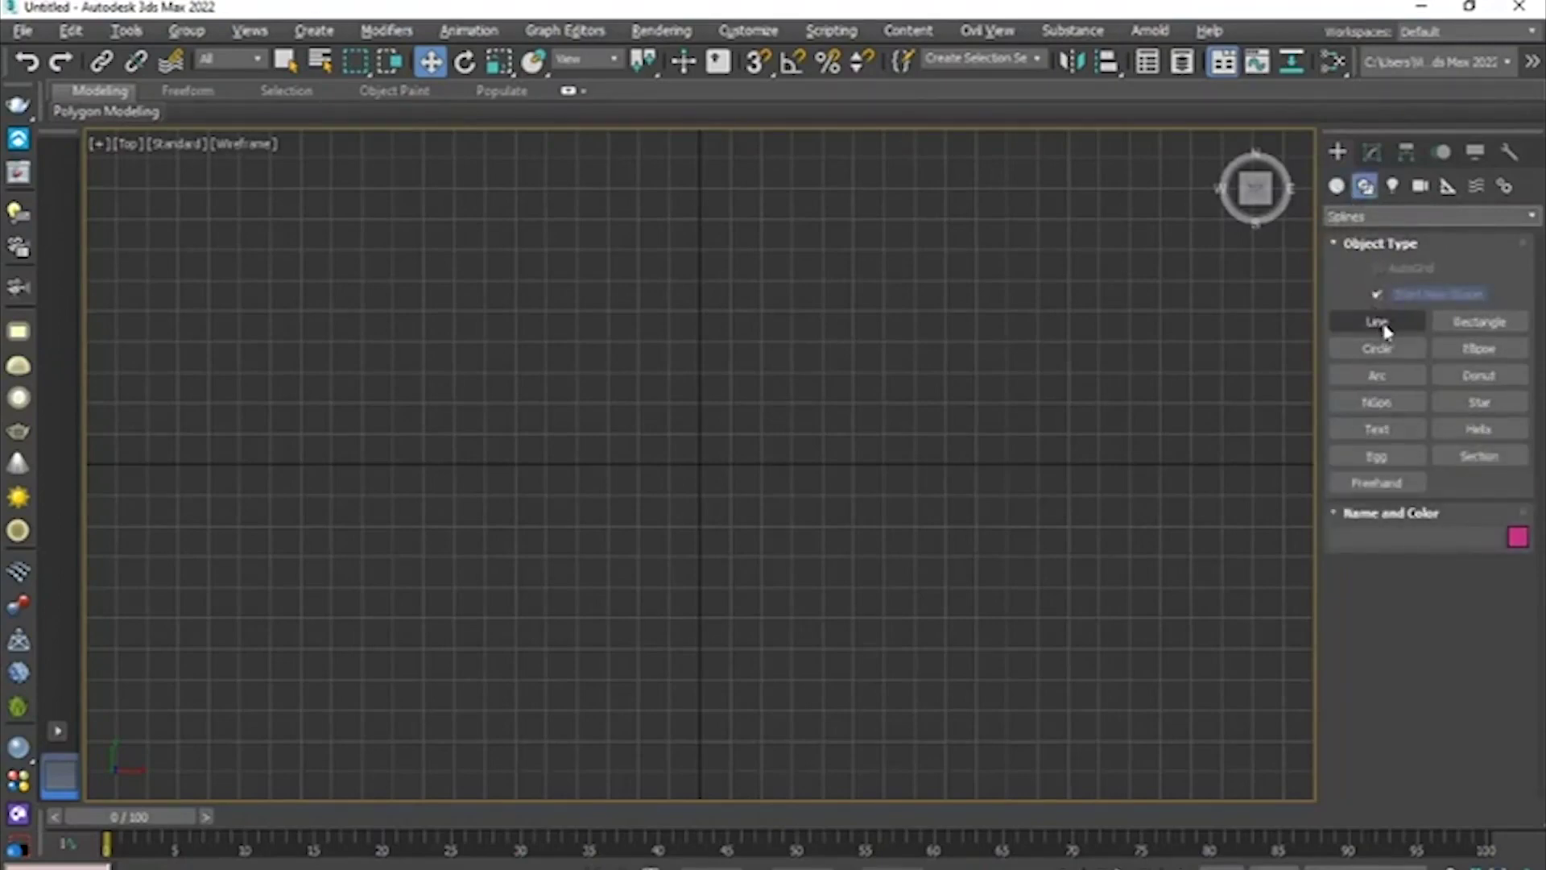
{"action": "left_click", "coordinate": [1478, 326]}
{"action": "left_click", "coordinate": [1379, 349]}
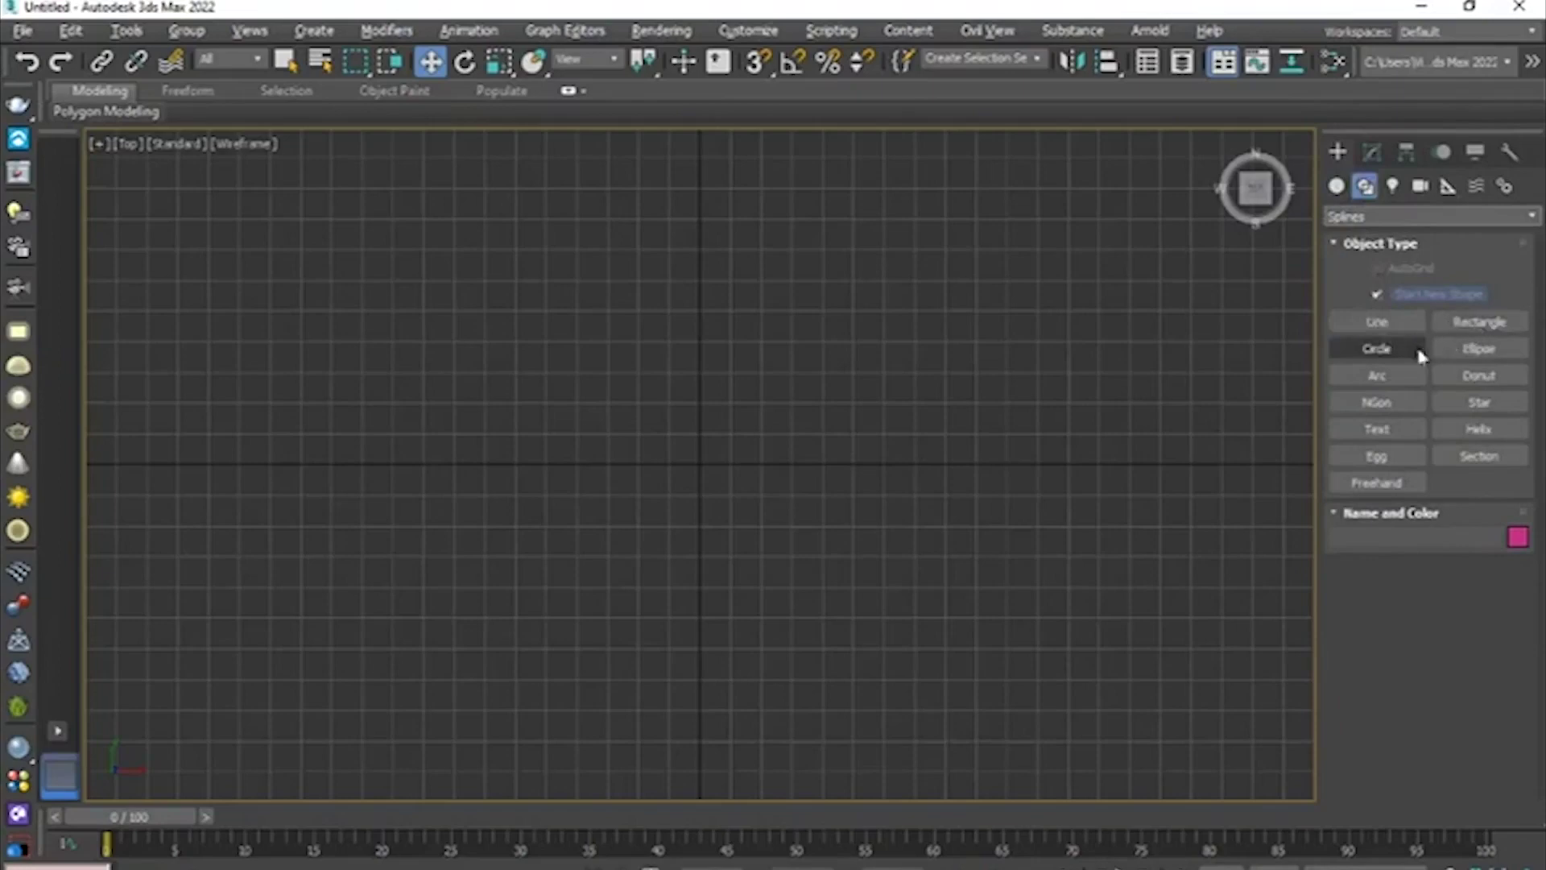
{"action": "left_click", "coordinate": [1492, 352]}
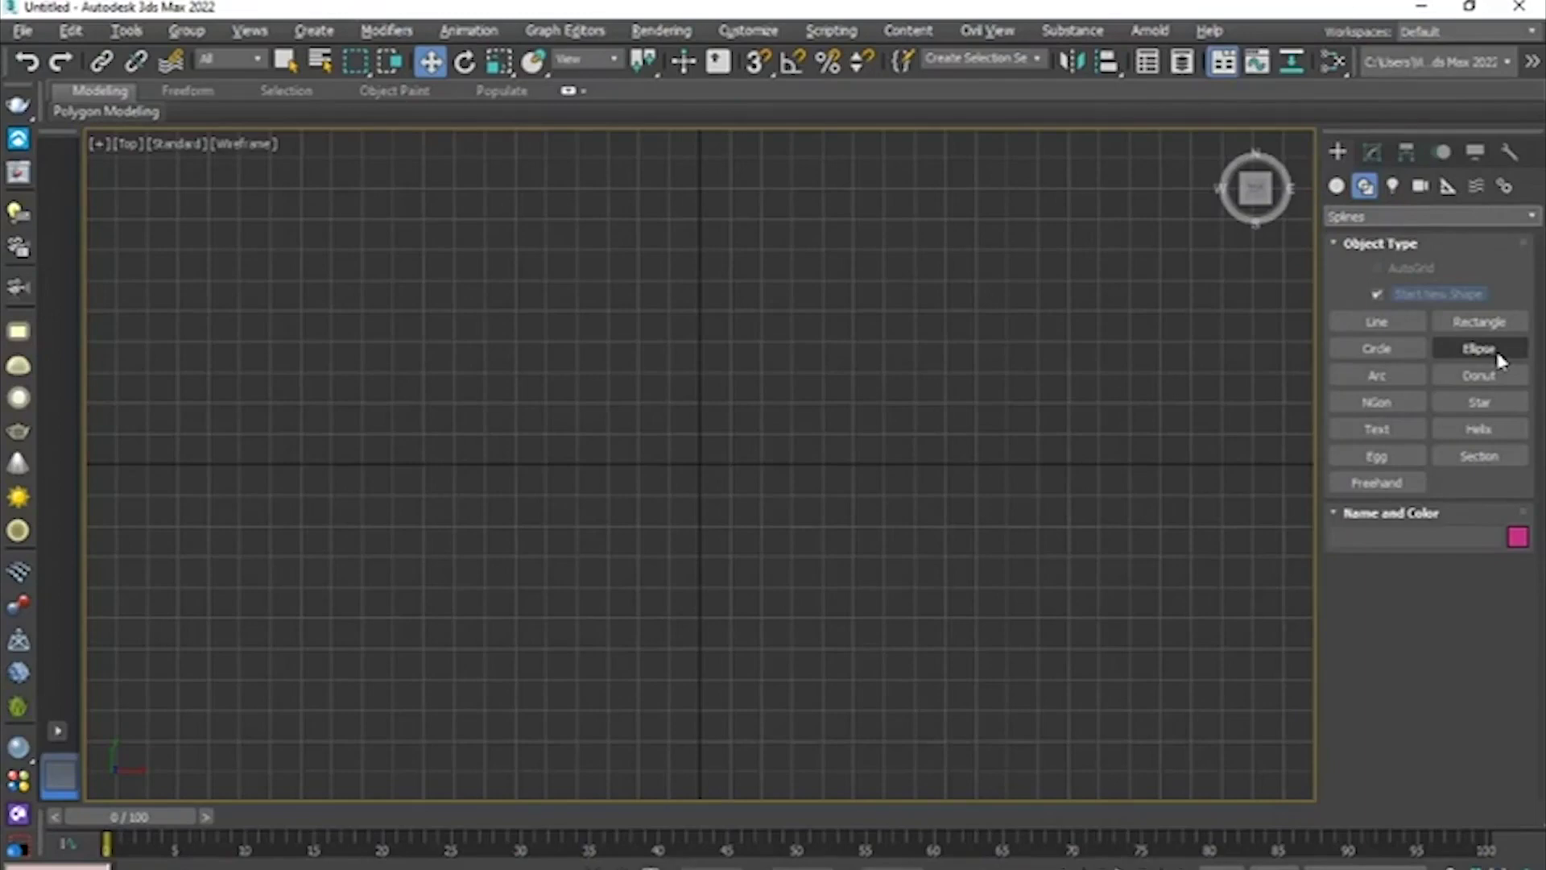
- Draw an open six-point line with straight segments in the Top viewport and undo it
{"action": "left_click", "coordinate": [1377, 324]}
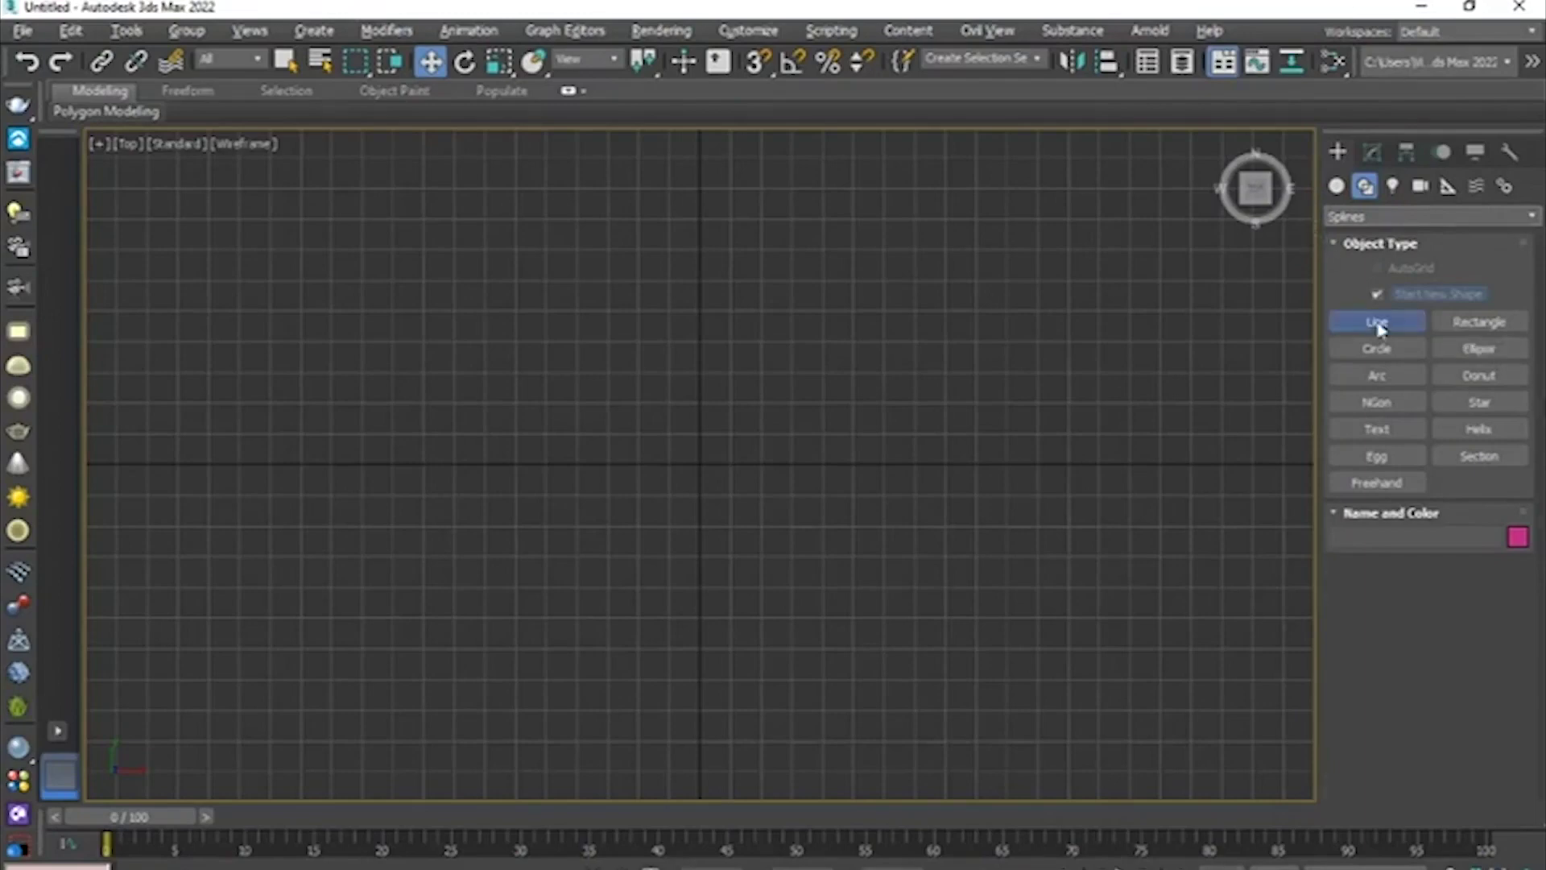
{"action": "left_click", "coordinate": [546, 289]}
{"action": "left_click", "coordinate": [900, 290]}
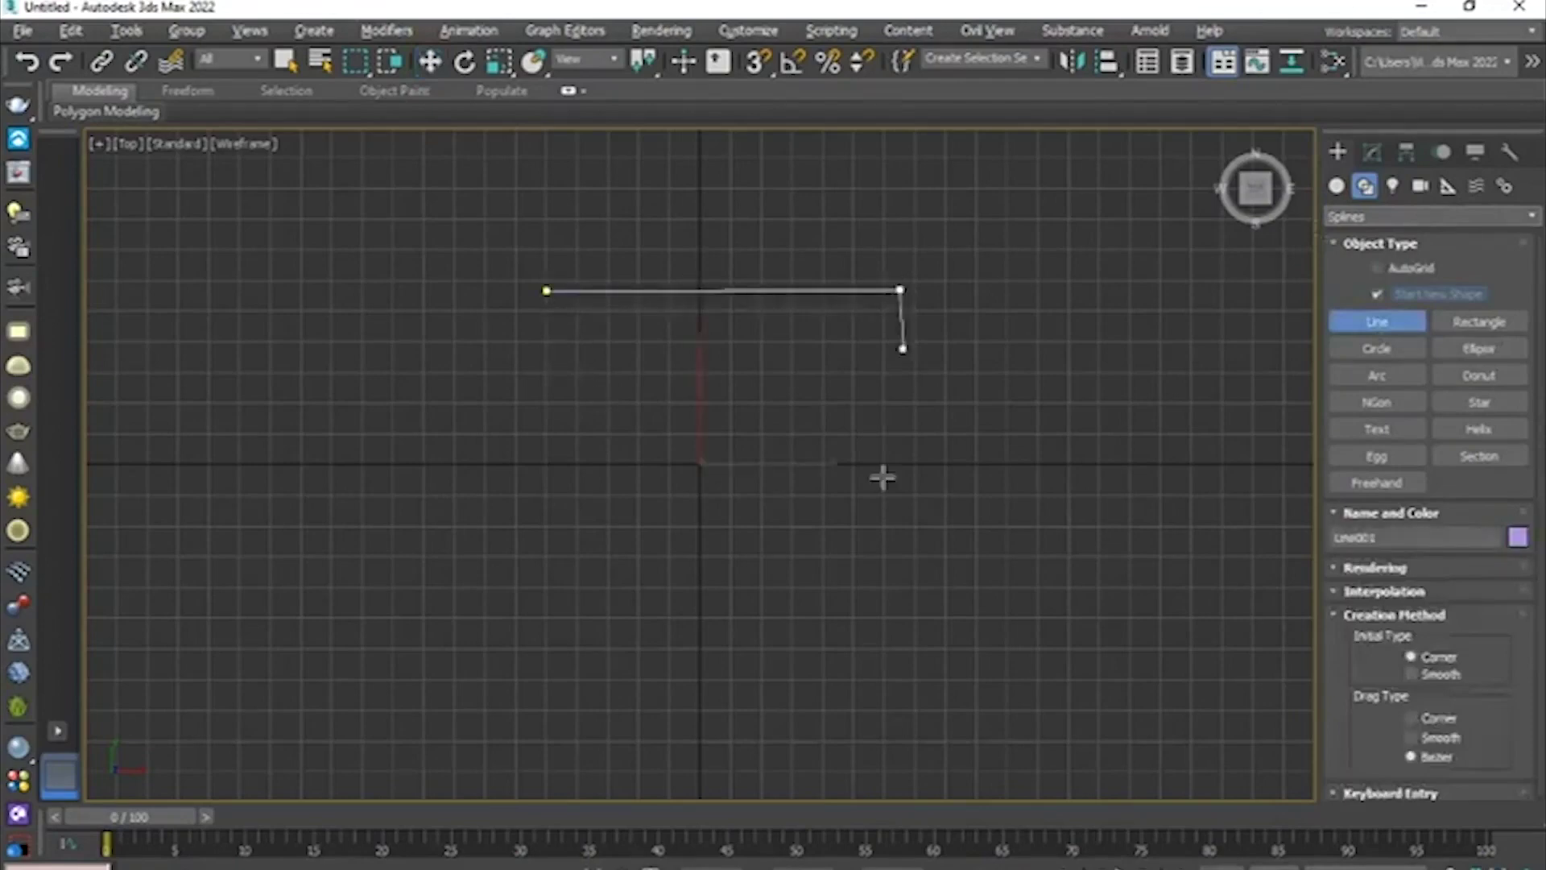
{"action": "left_click", "coordinate": [855, 552]}
{"action": "left_click", "coordinate": [365, 478]}
{"action": "left_click", "coordinate": [386, 312]}
{"action": "left_click", "coordinate": [513, 240]}
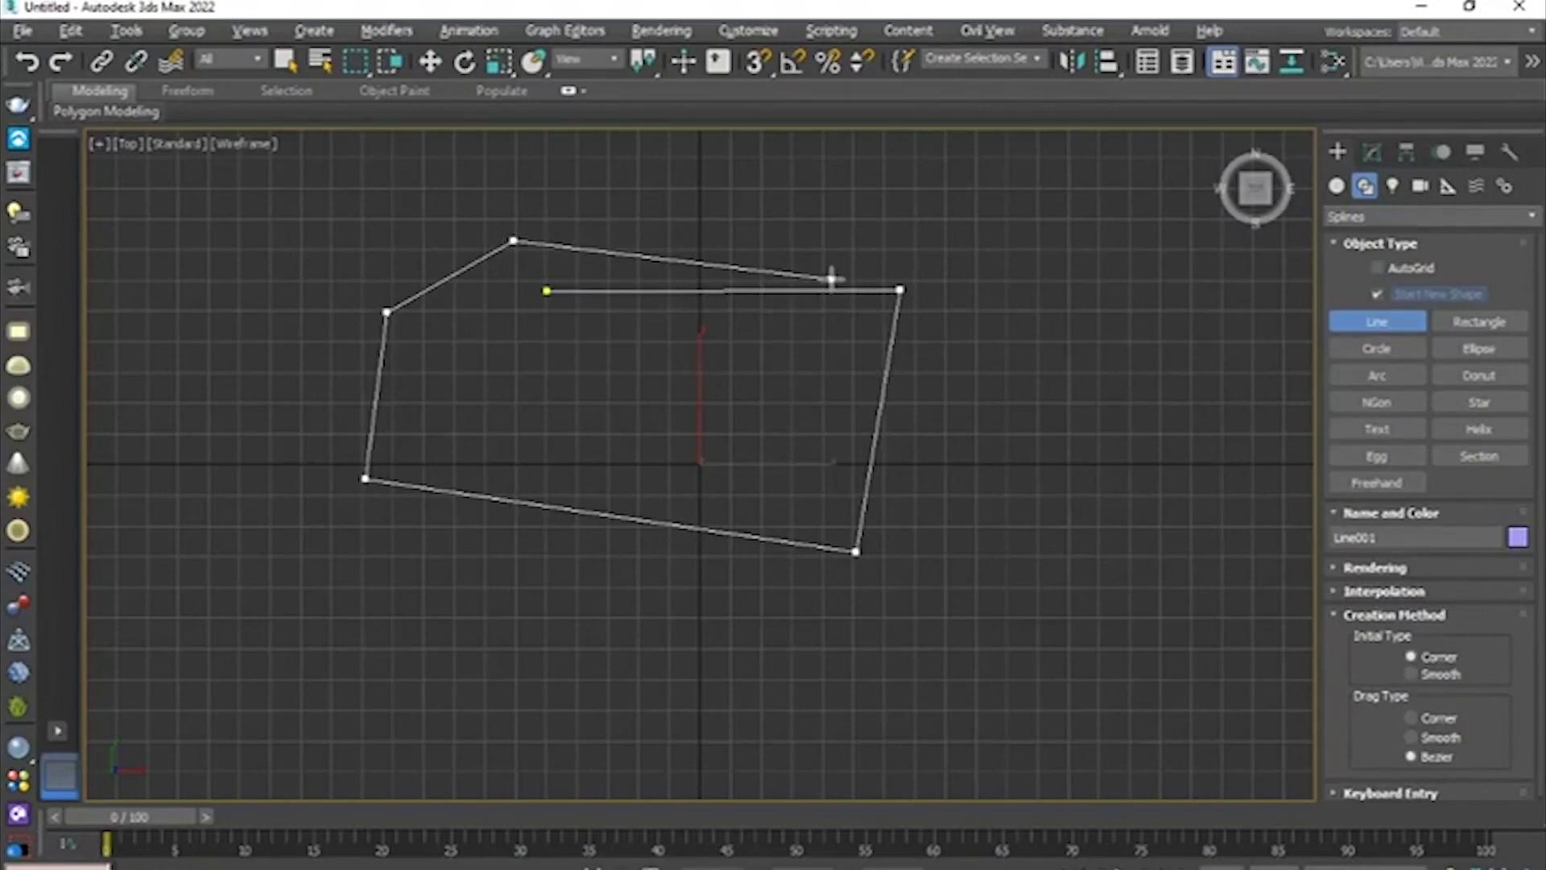
{"action": "right_click", "coordinate": [788, 358]}
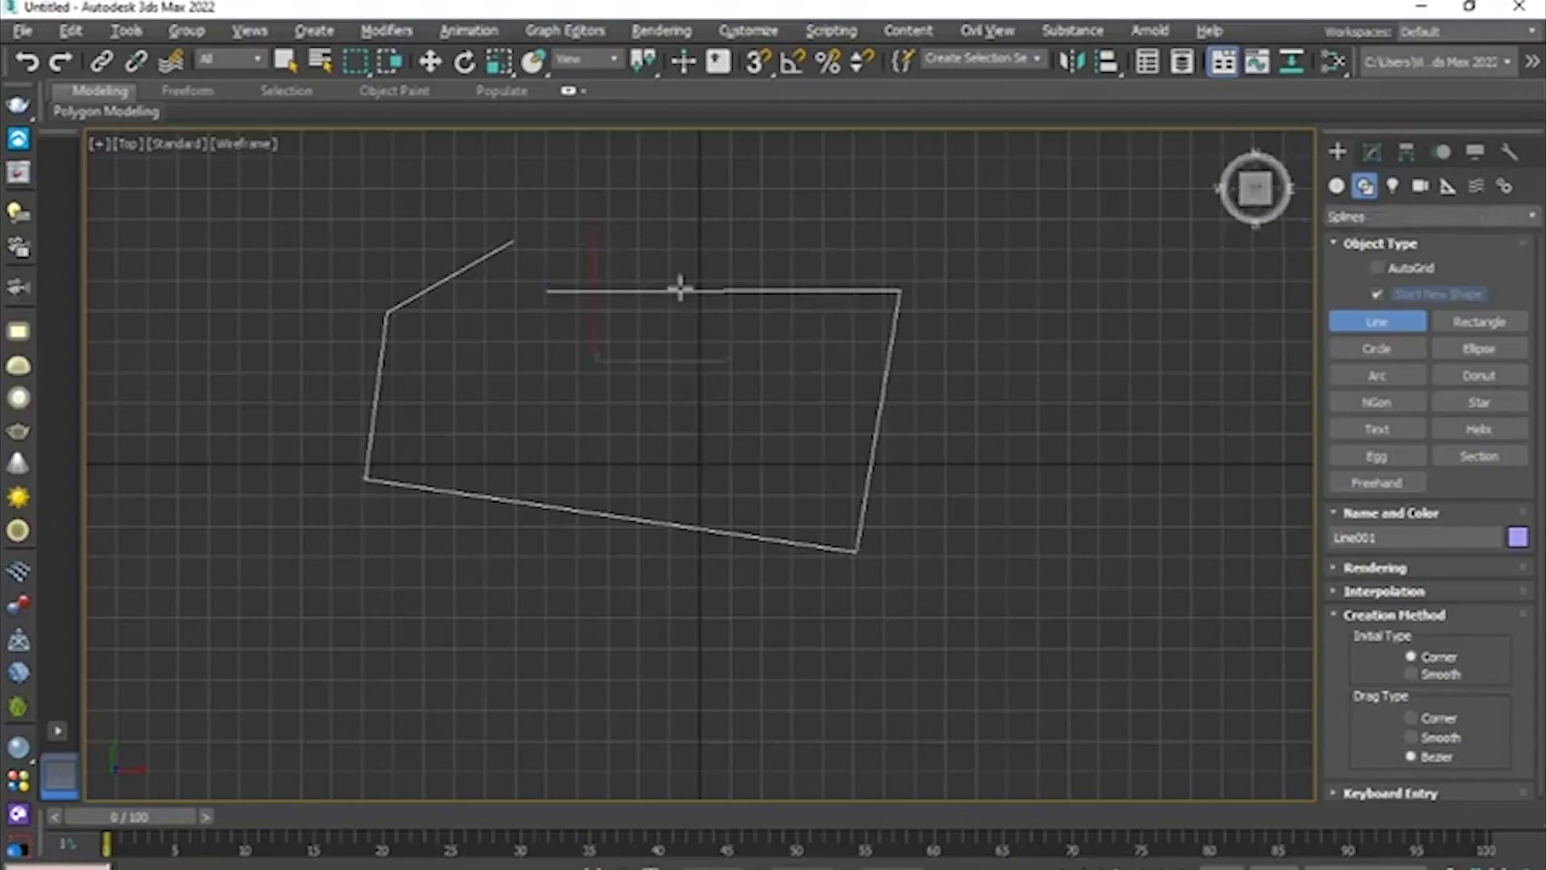
{"action": "key", "text": "ctrl+z"}
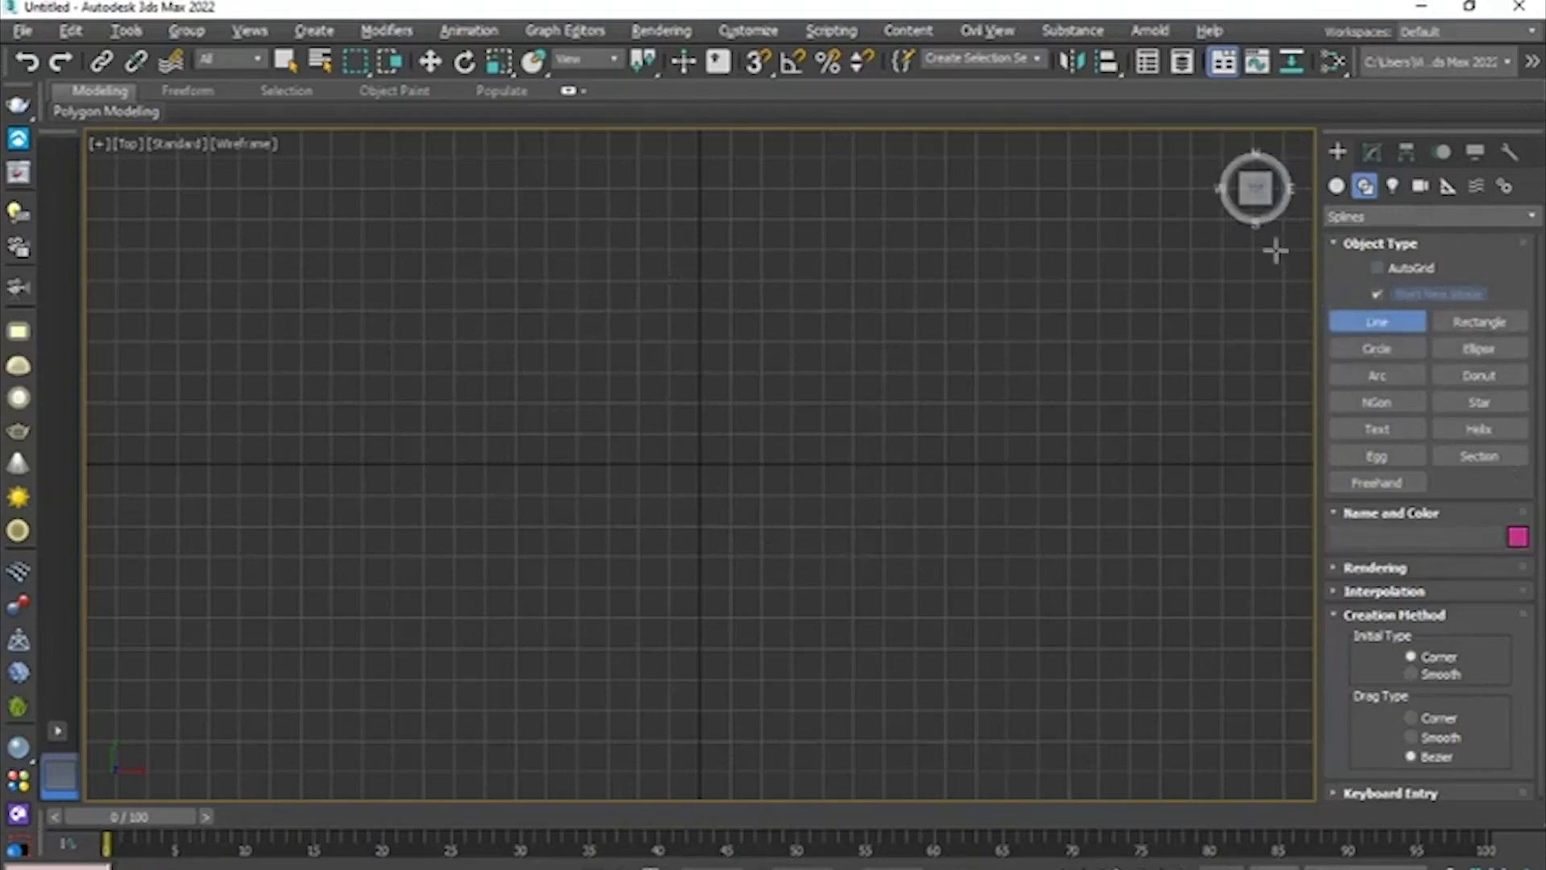
- Place a text spline in the Top viewport and set its text to NAME
{"action": "left_click", "coordinate": [1377, 430]}
{"action": "left_click", "coordinate": [597, 409]}
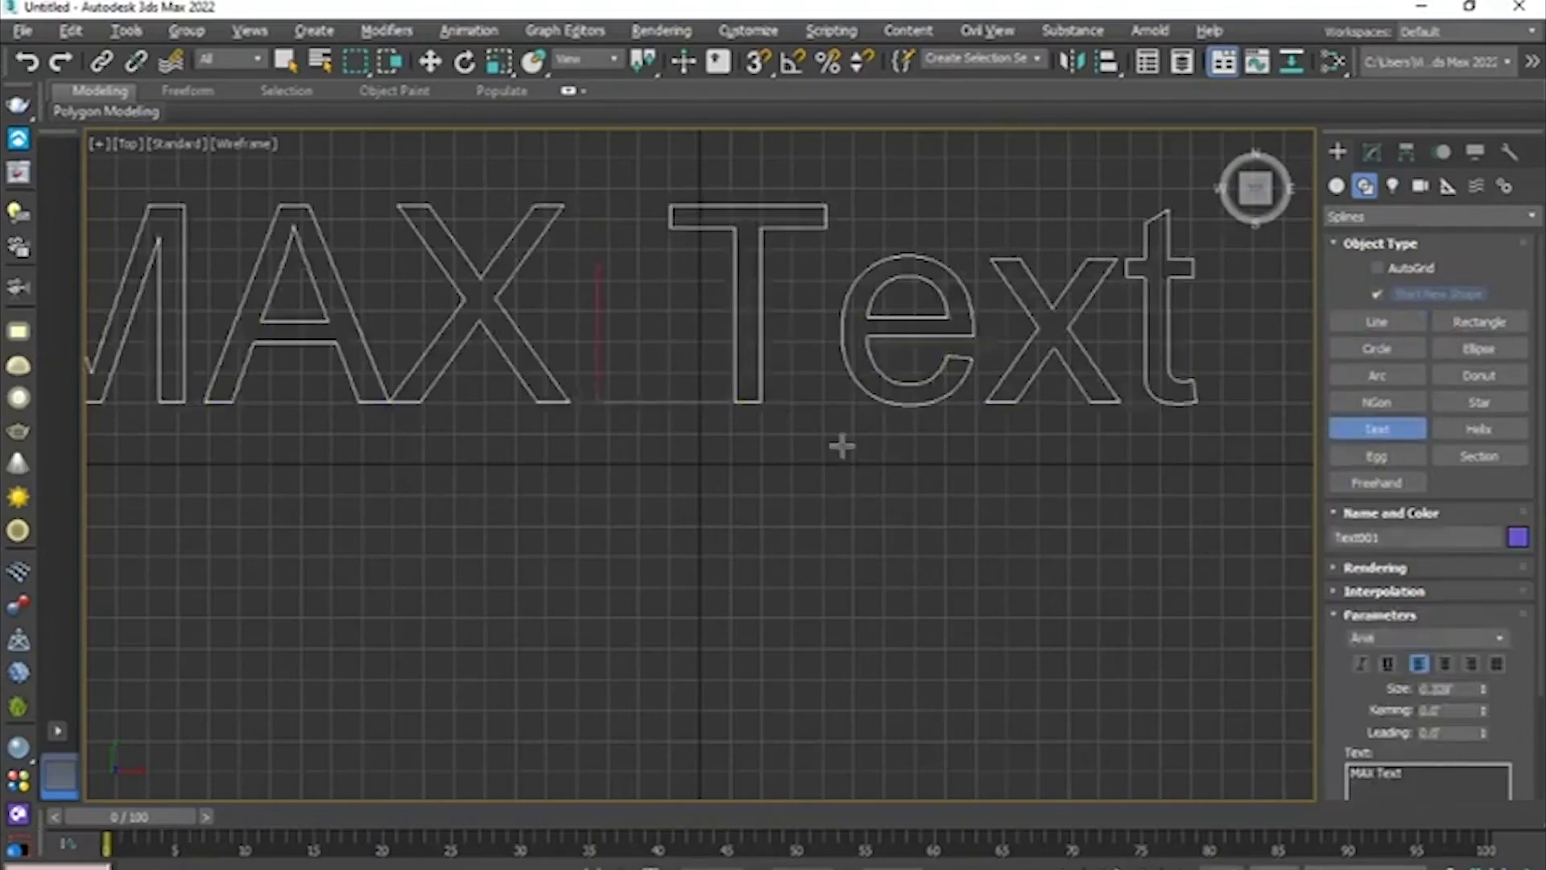
{"action": "scroll", "coordinate": [589, 507], "scroll_direction": "down", "scroll_amount": 5}
{"action": "scroll", "coordinate": [589, 508], "scroll_direction": "up", "scroll_amount": 2}
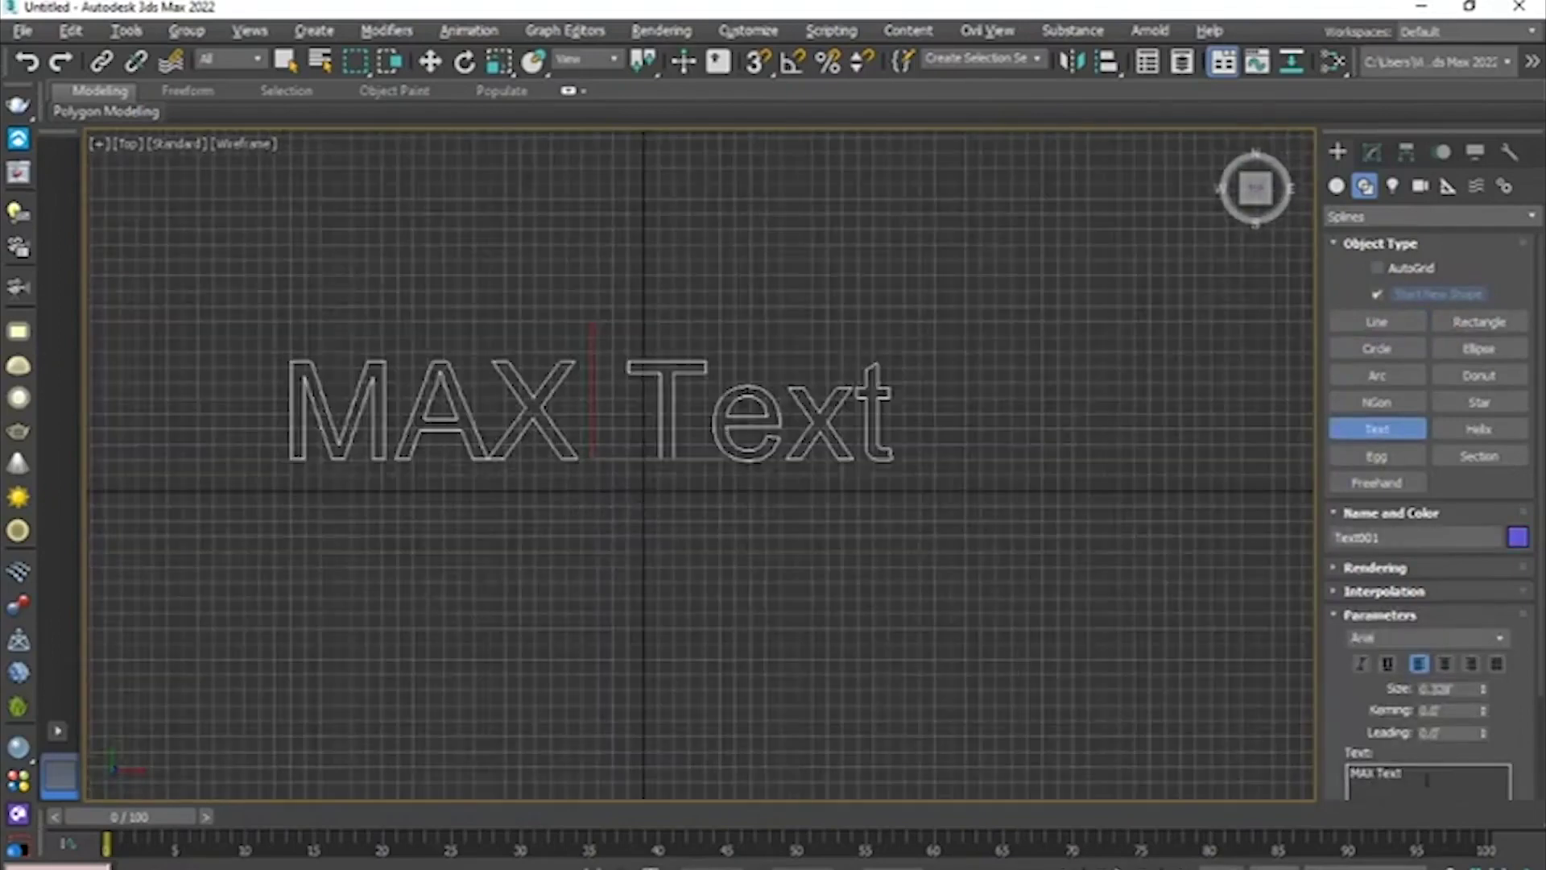
{"action": "left_click_drag", "start_coordinate": [1426, 779], "coordinate": [1333, 773]}
{"action": "type", "text": "NAME"}
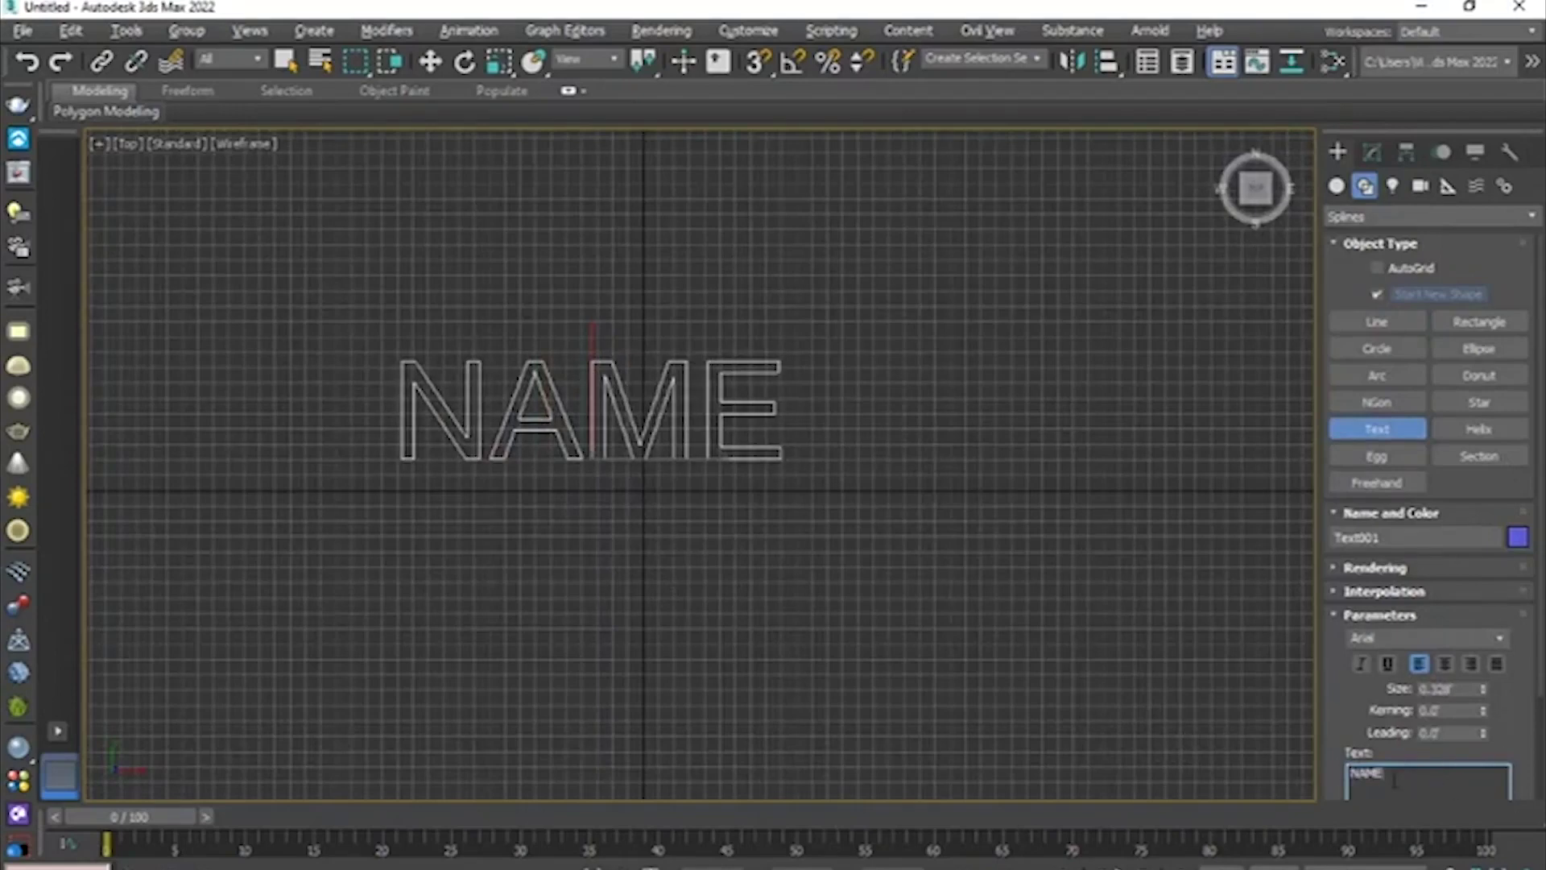
- Clear the text spline's content and switch to the Move tool
{"action": "left_click_drag", "start_coordinate": [1395, 779], "coordinate": [1349, 773]}
{"action": "key", "text": "BackSpace"}
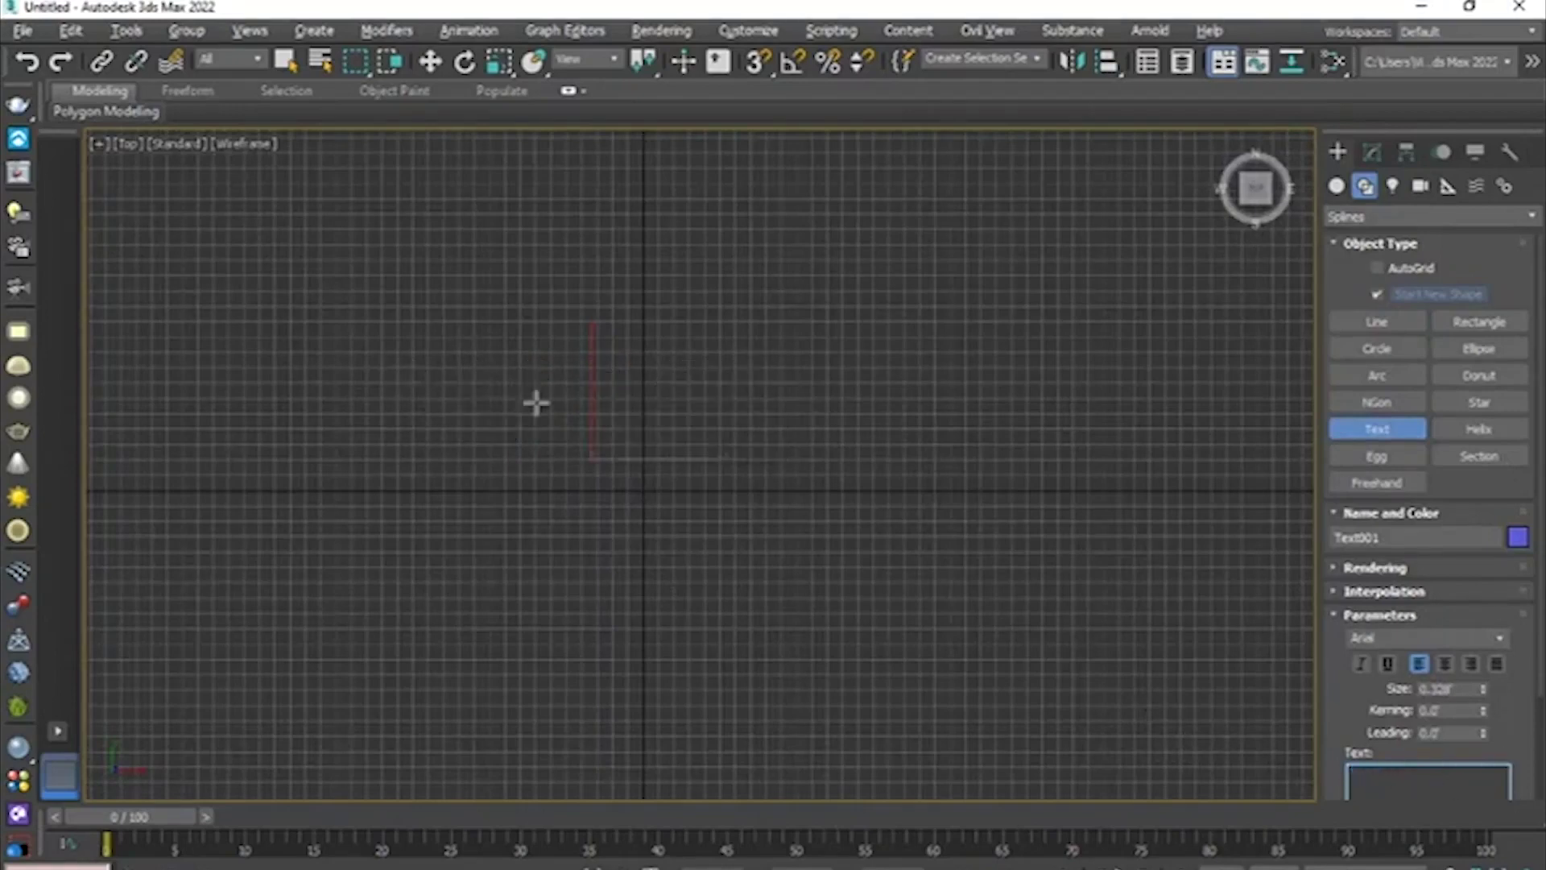
{"action": "left_click", "coordinate": [1361, 322]}
{"action": "middle_click_drag", "start_coordinate": [784, 390], "coordinate": [744, 453]}
{"action": "scroll", "coordinate": [607, 431], "scroll_direction": "up", "scroll_amount": 4}
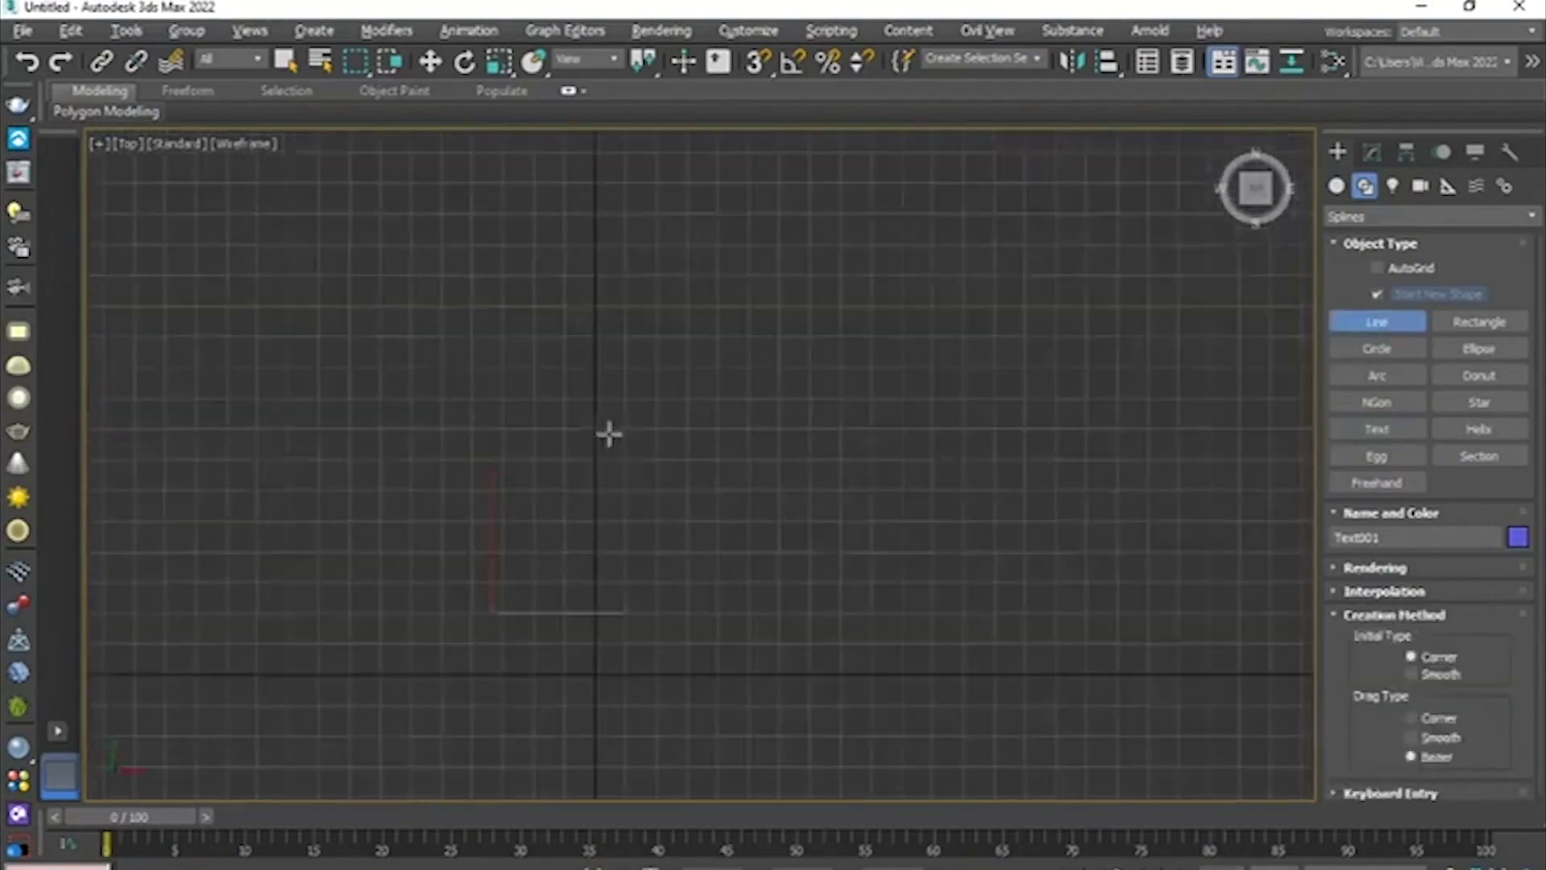
{"action": "middle_click_drag", "start_coordinate": [609, 430], "coordinate": [702, 396]}
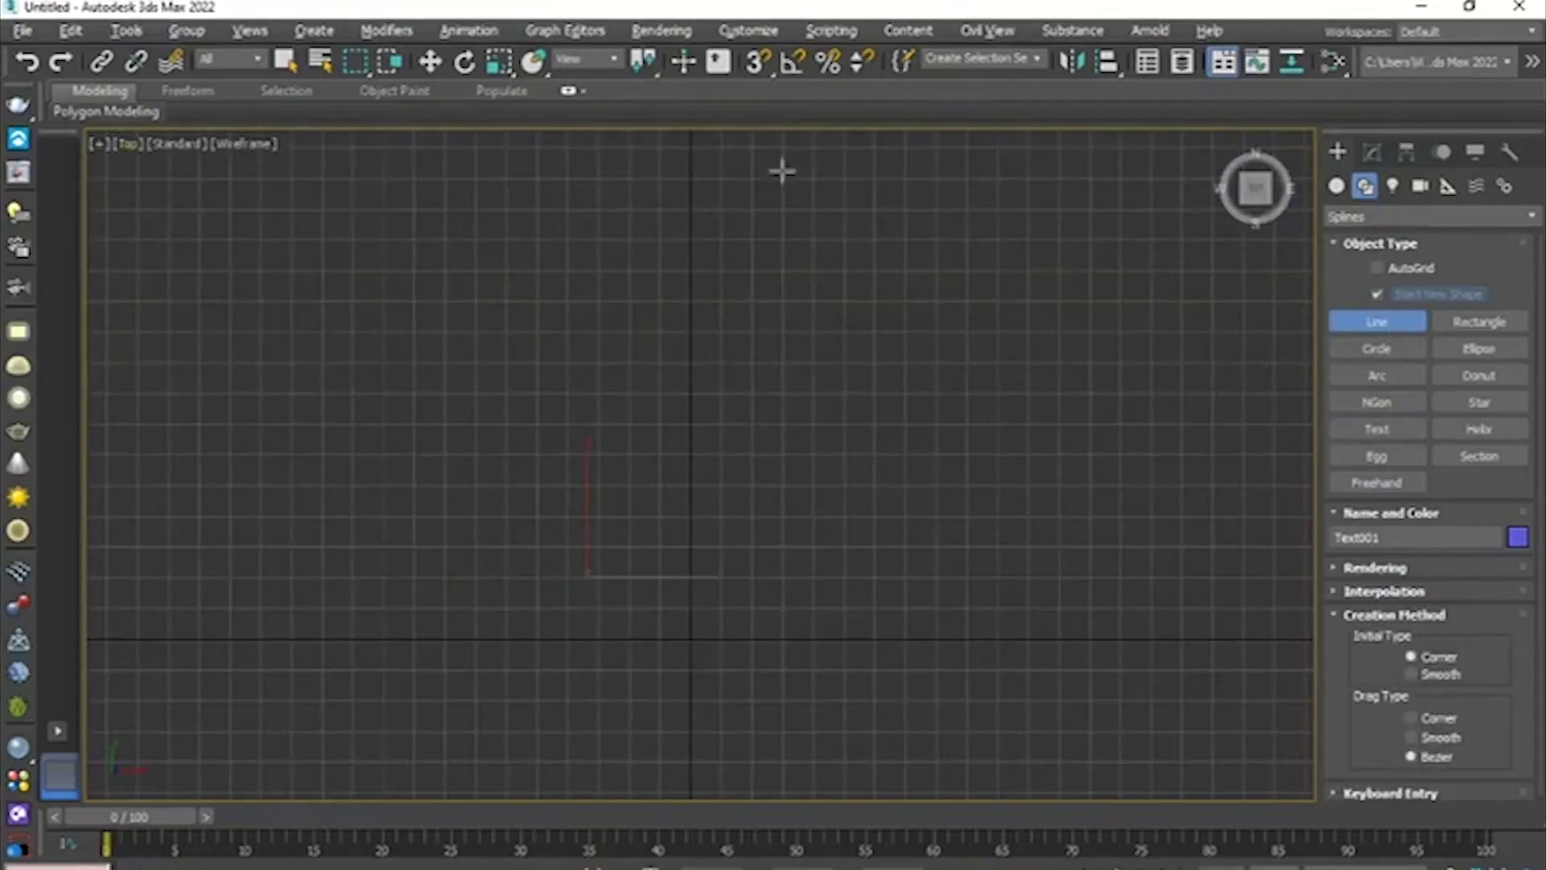
{"action": "key", "text": "w"}
{"action": "middle_click_drag", "start_coordinate": [691, 355], "coordinate": [680, 244]}
{"action": "scroll", "coordinate": [680, 245], "scroll_direction": "down", "scroll_amount": 4}
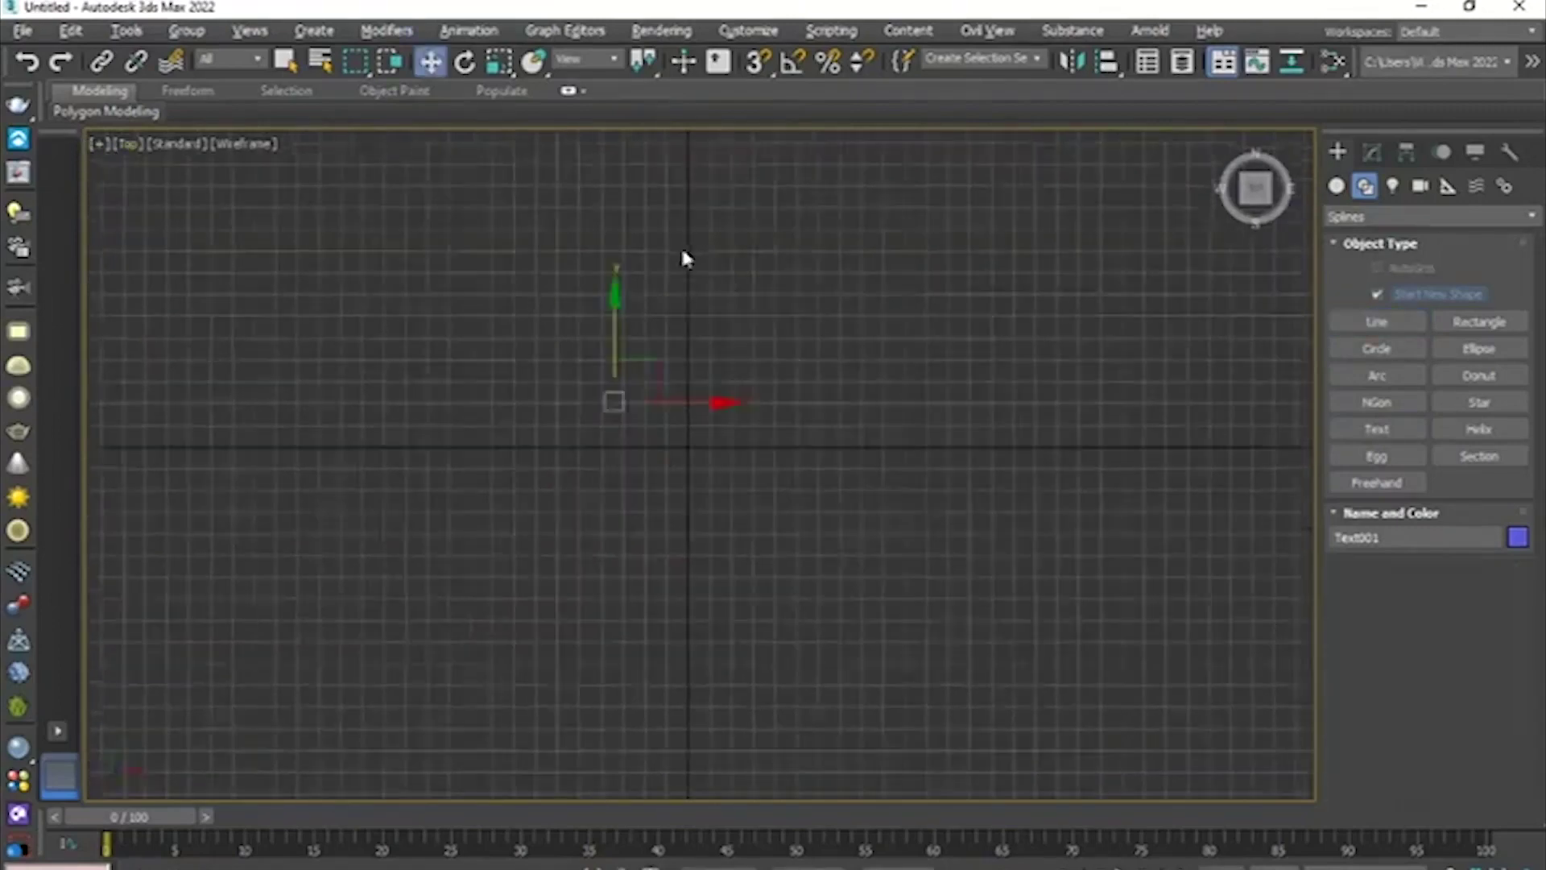
- Switch from the maximized Top viewport to a maximized Perspective viewport
{"action": "key", "text": "alt+w"}
{"action": "middle_click", "coordinate": [887, 477]}
{"action": "key", "text": "alt+w"}
{"action": "middle_click_drag", "start_coordinate": [700, 346], "coordinate": [738, 311], "text": "alt"}
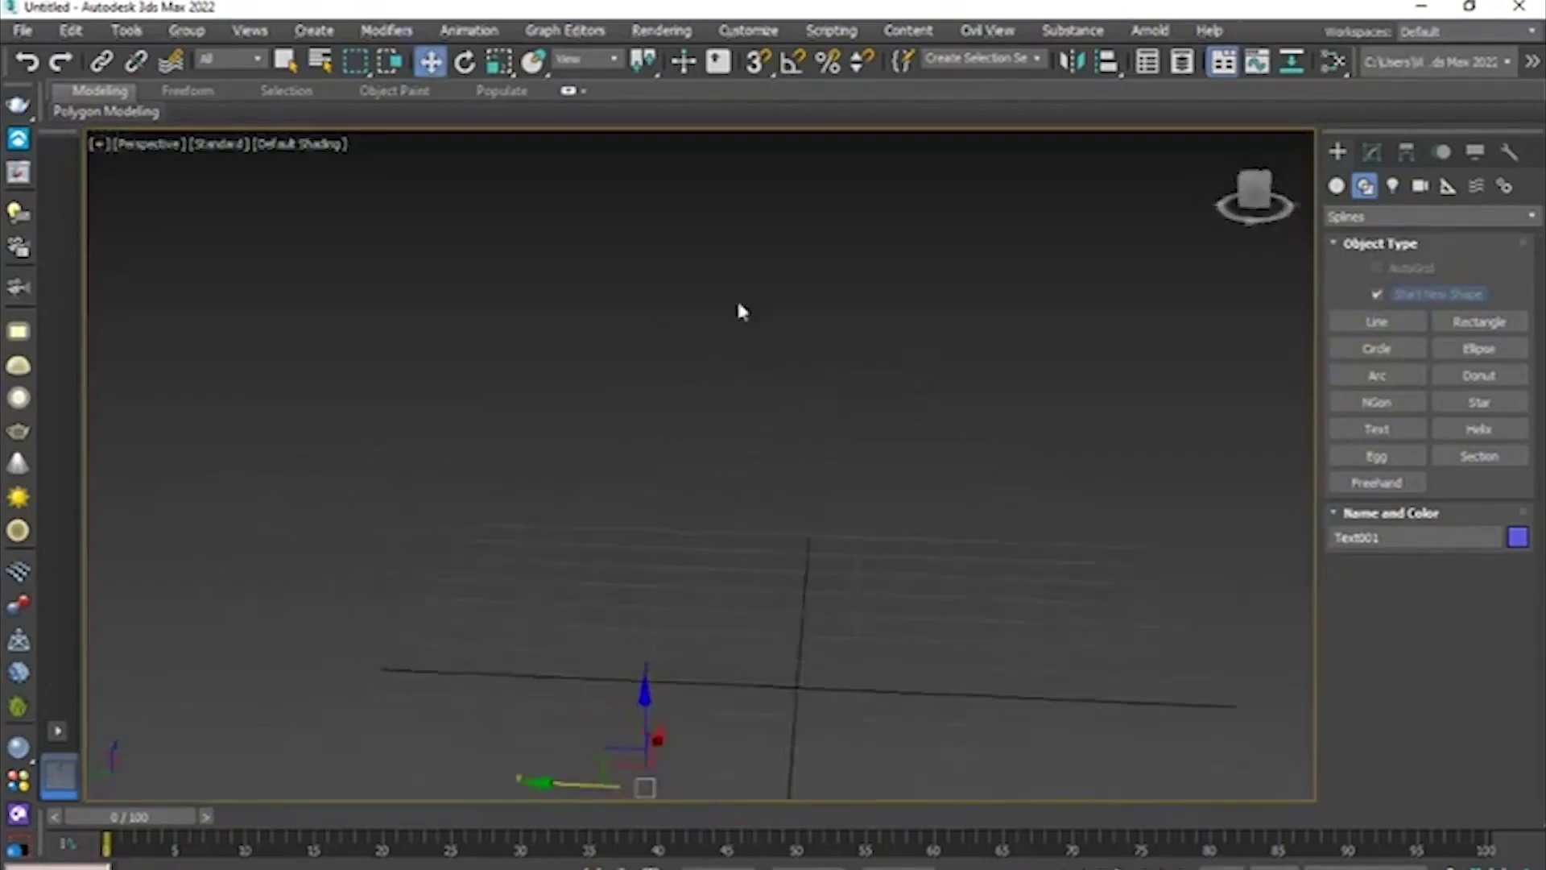
- Switch to Chrome, close the mesh overview image and search Google Images for "tabel" in a new tab
{"action": "mouse_move", "coordinate": [761, 868]}
{"action": "left_click", "coordinate": [611, 849]}
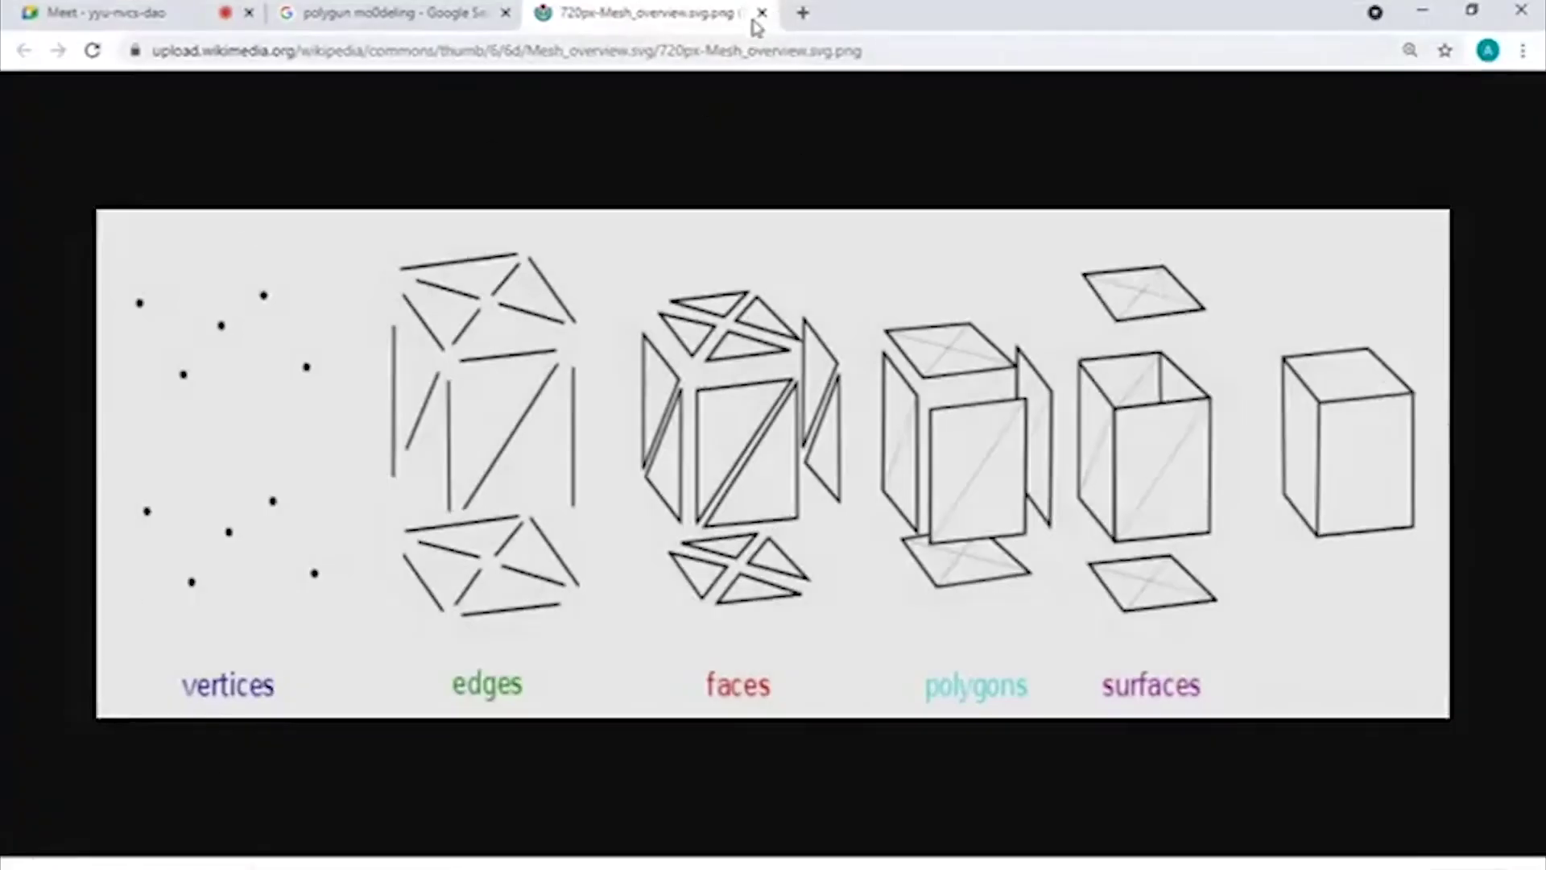
{"action": "left_click", "coordinate": [761, 13]}
{"action": "left_click", "coordinate": [546, 13]}
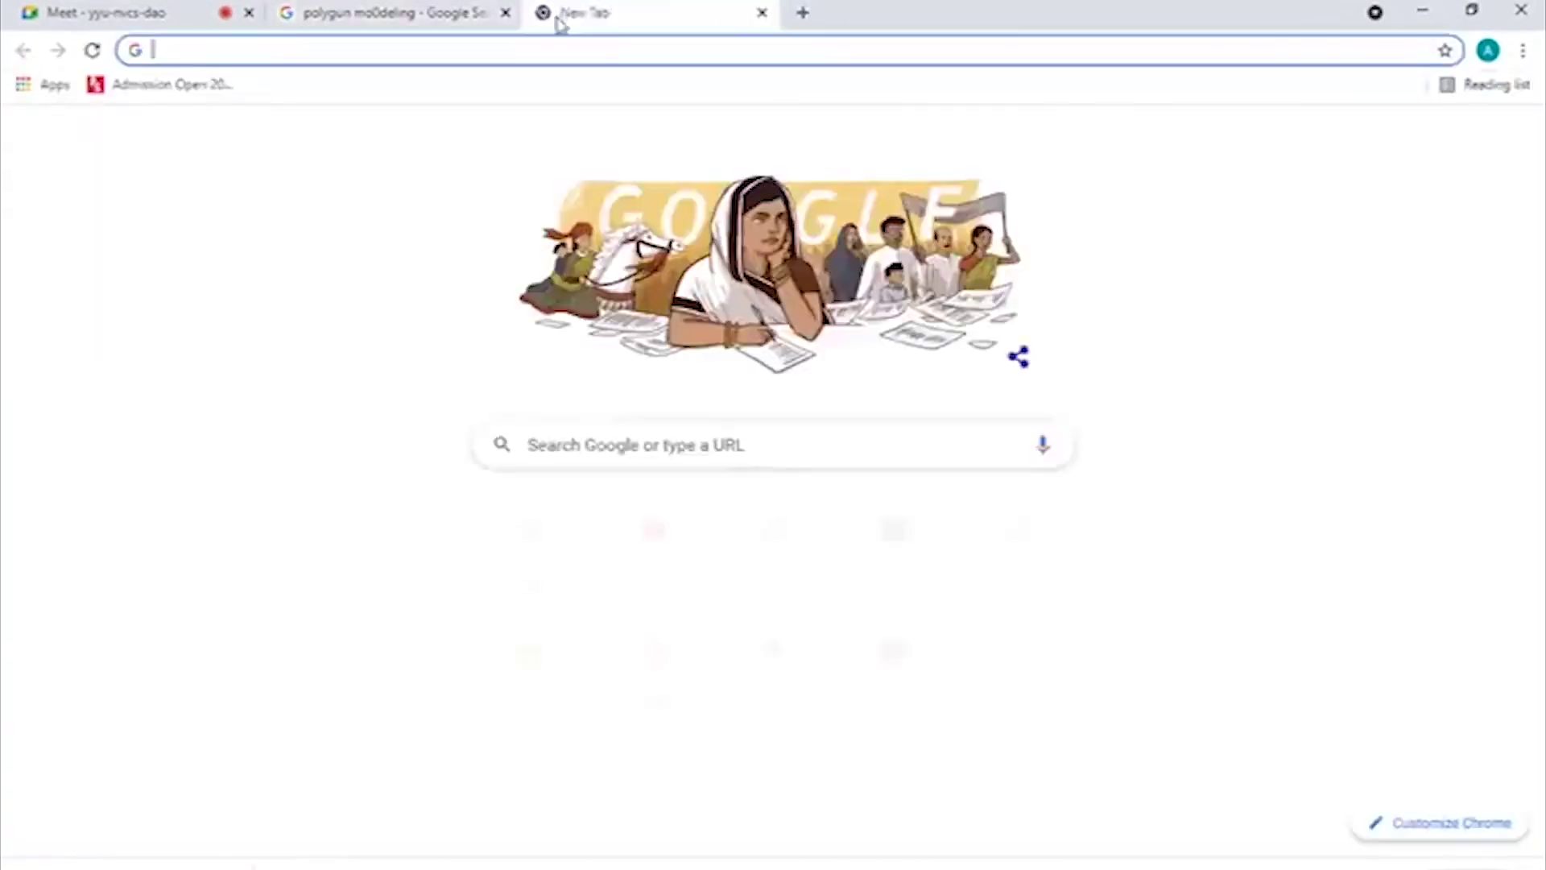
{"action": "left_click", "coordinate": [593, 45]}
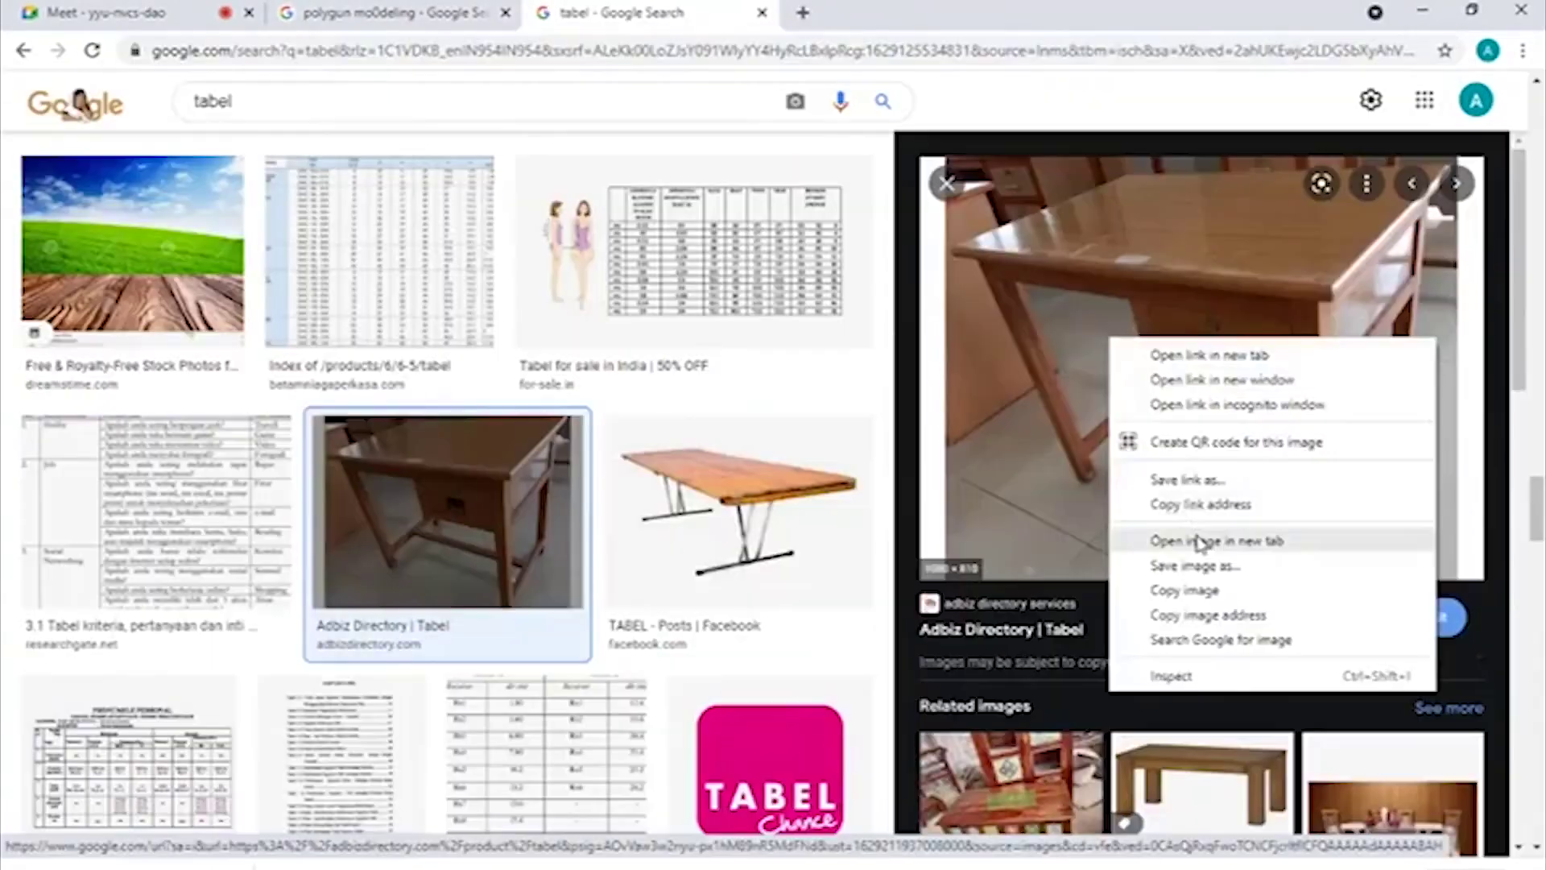
- Open the brown wooden table picture in its own tab and save it to the Desktop as a JPEG image
{"action": "left_click", "coordinate": [1197, 542]}
{"action": "left_click", "coordinate": [910, 12]}
{"action": "right_click", "coordinate": [765, 264]}
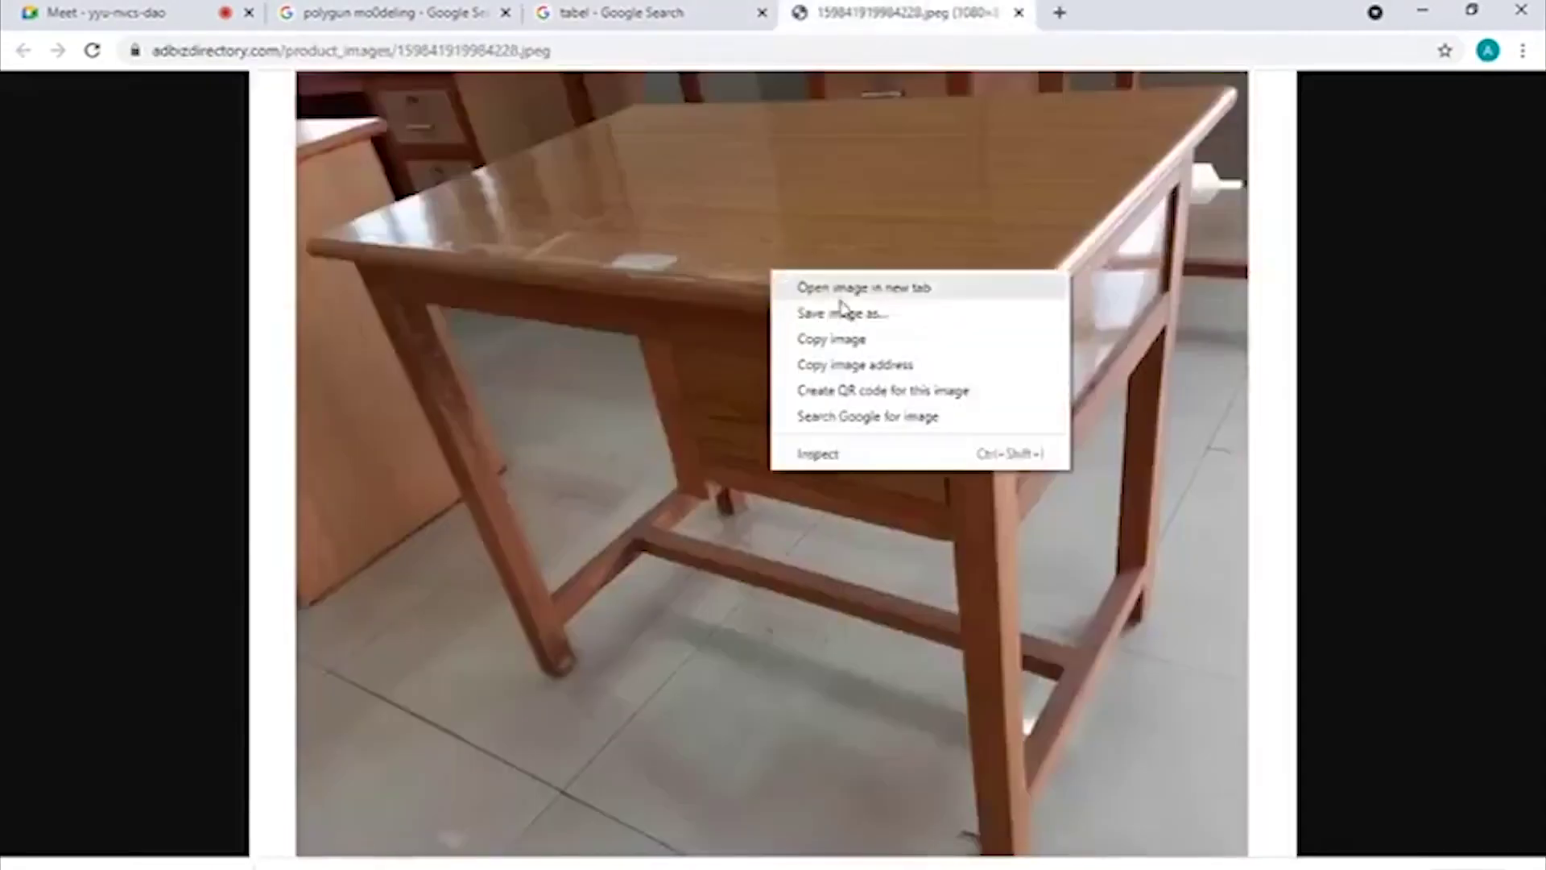
{"action": "left_click", "coordinate": [847, 316]}
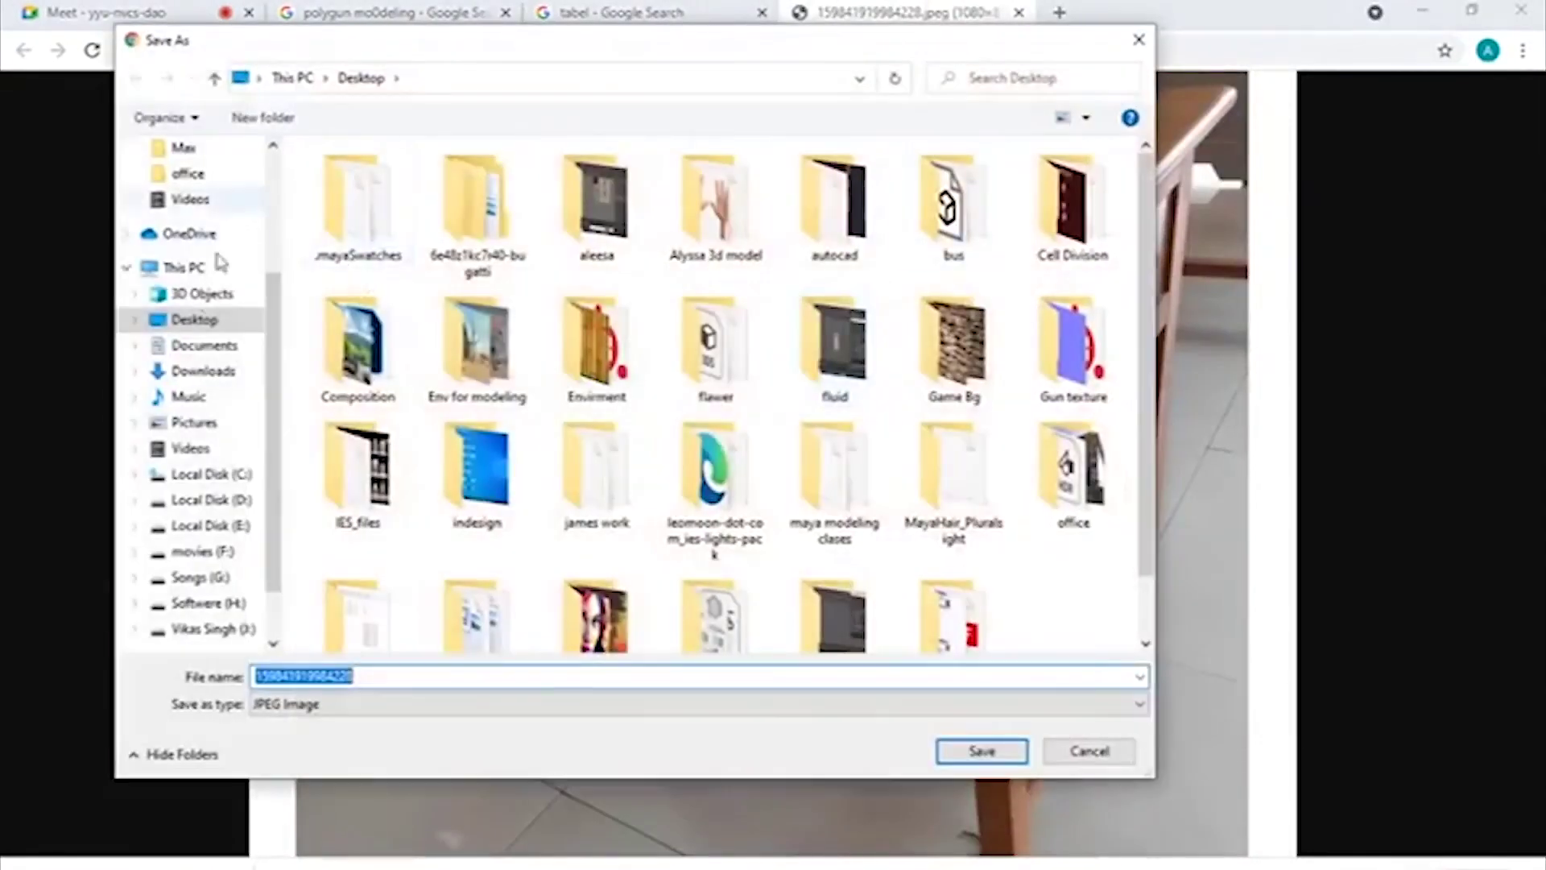
{"action": "left_click", "coordinate": [189, 325]}
{"action": "left_click", "coordinate": [997, 754]}
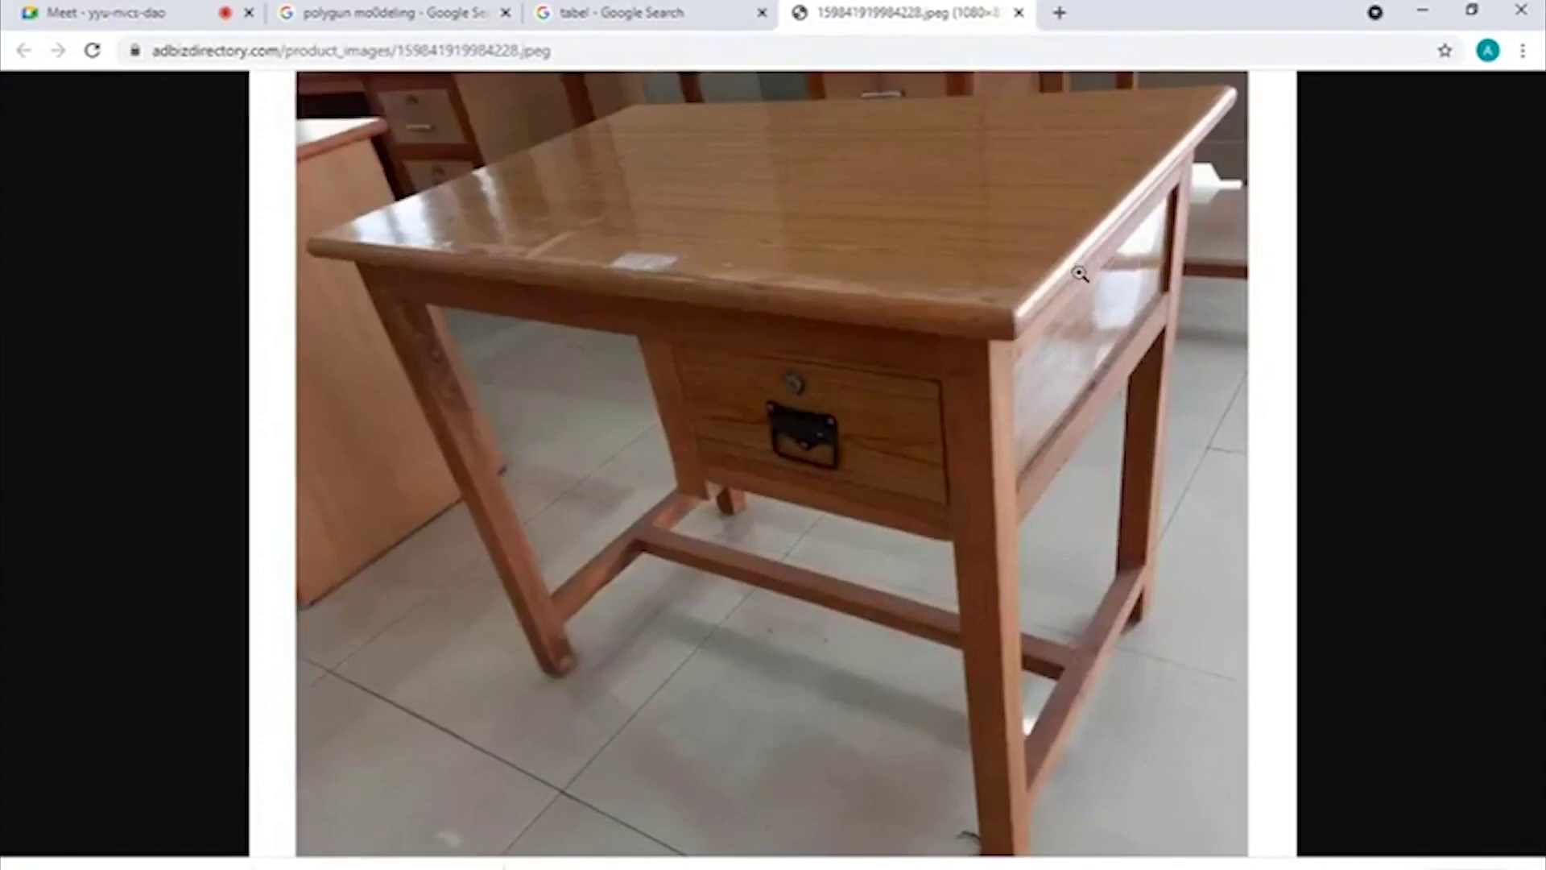
- Switch back to 3ds Max and reset the scene without saving the changes
{"action": "left_click", "coordinate": [1438, 12]}
{"action": "key", "text": "alt+w"}
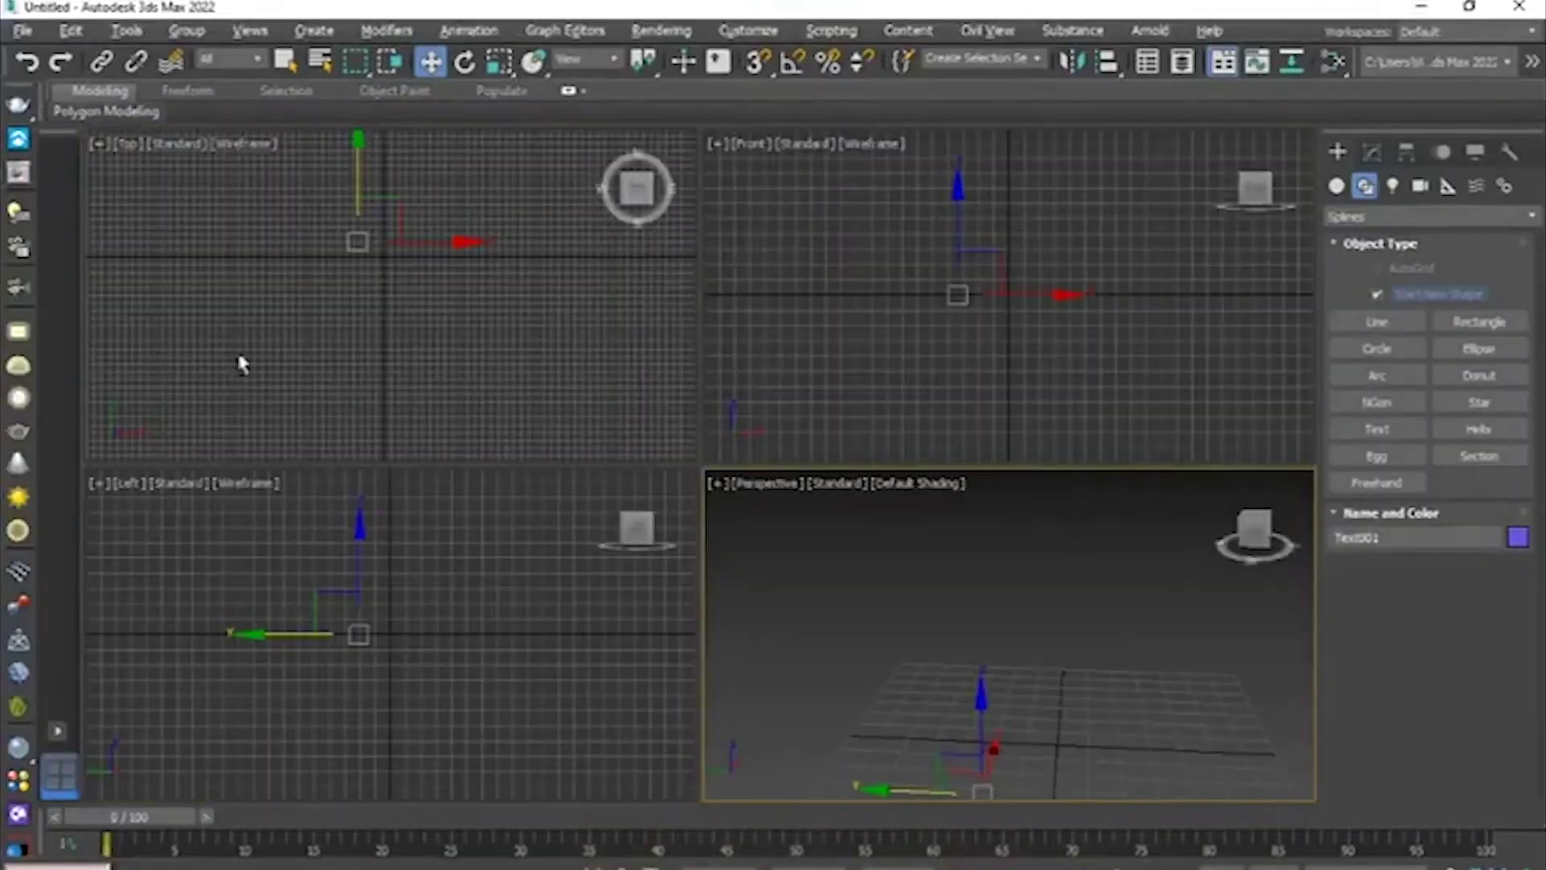
{"action": "key", "text": "alt+w"}
{"action": "middle_click_drag", "start_coordinate": [588, 394], "coordinate": [625, 438]}
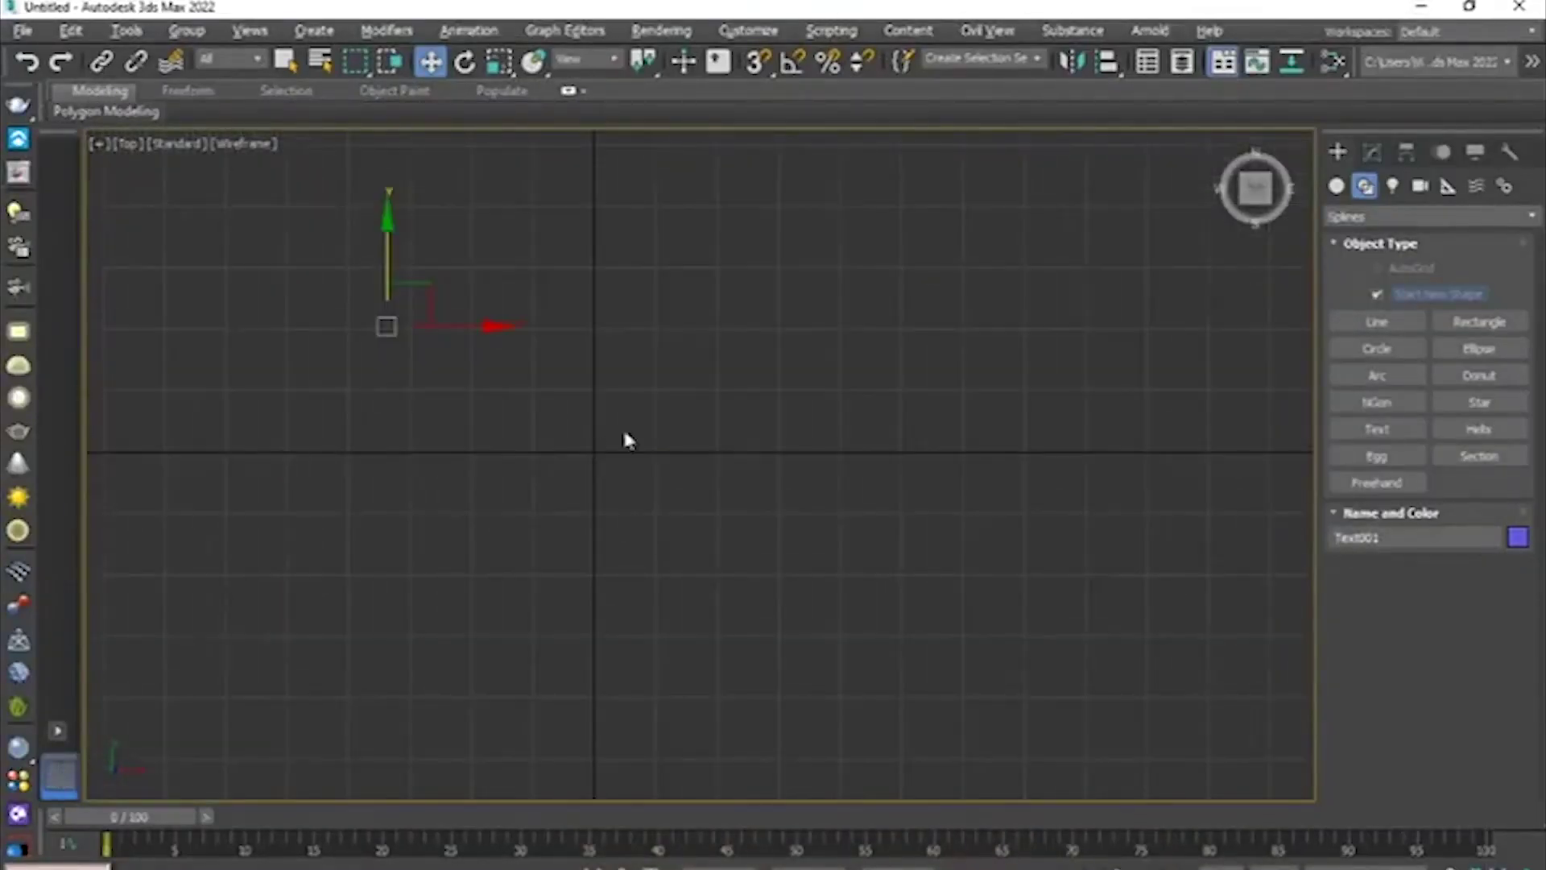
{"action": "left_click", "coordinate": [20, 31]}
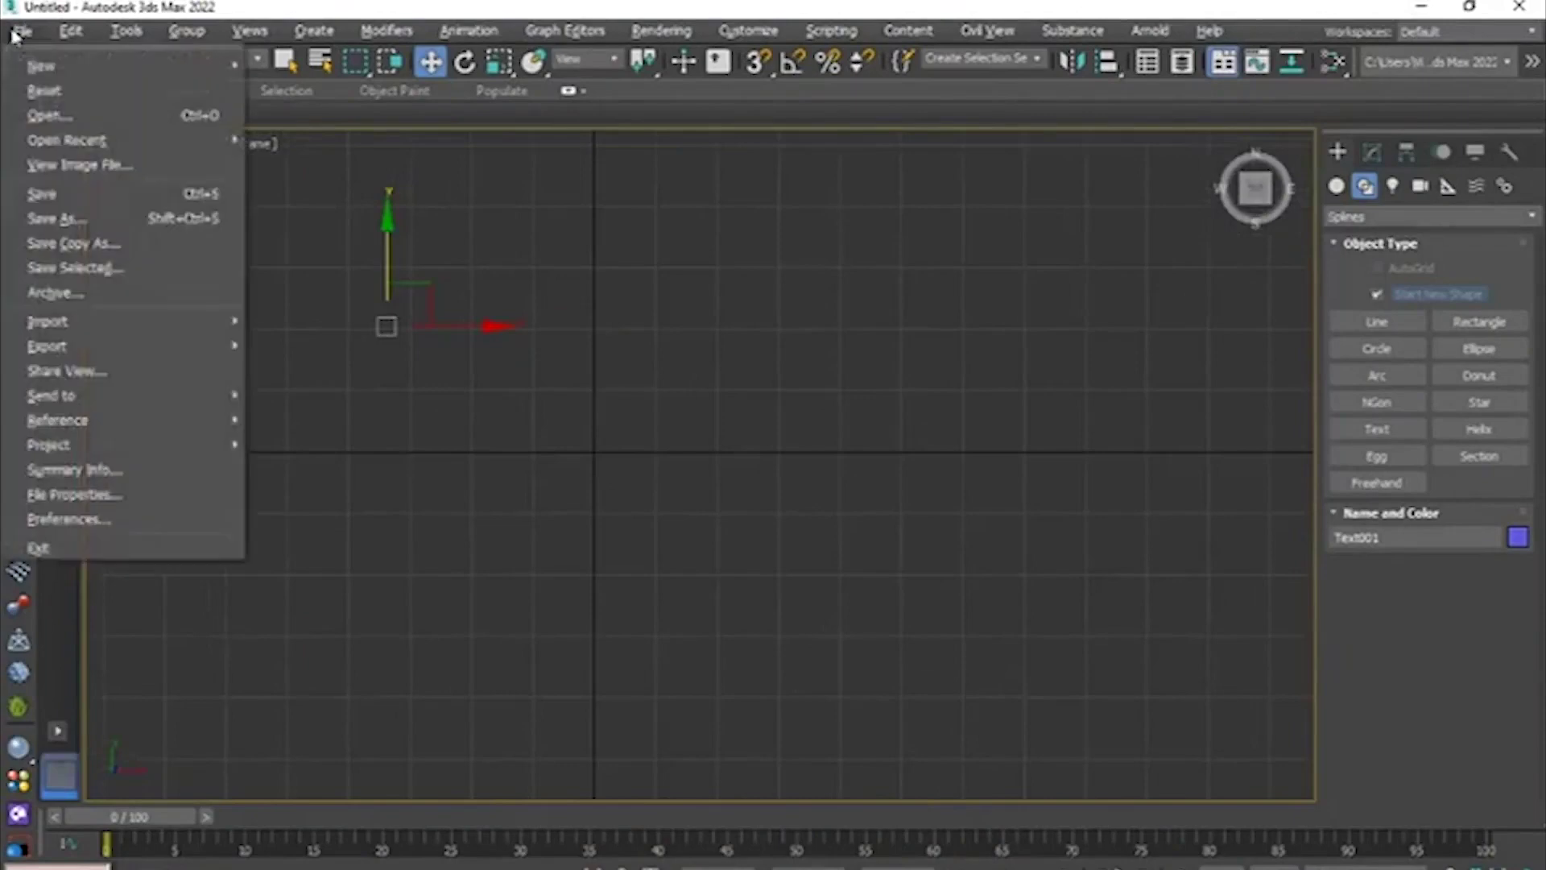
{"action": "left_click", "coordinate": [70, 95]}
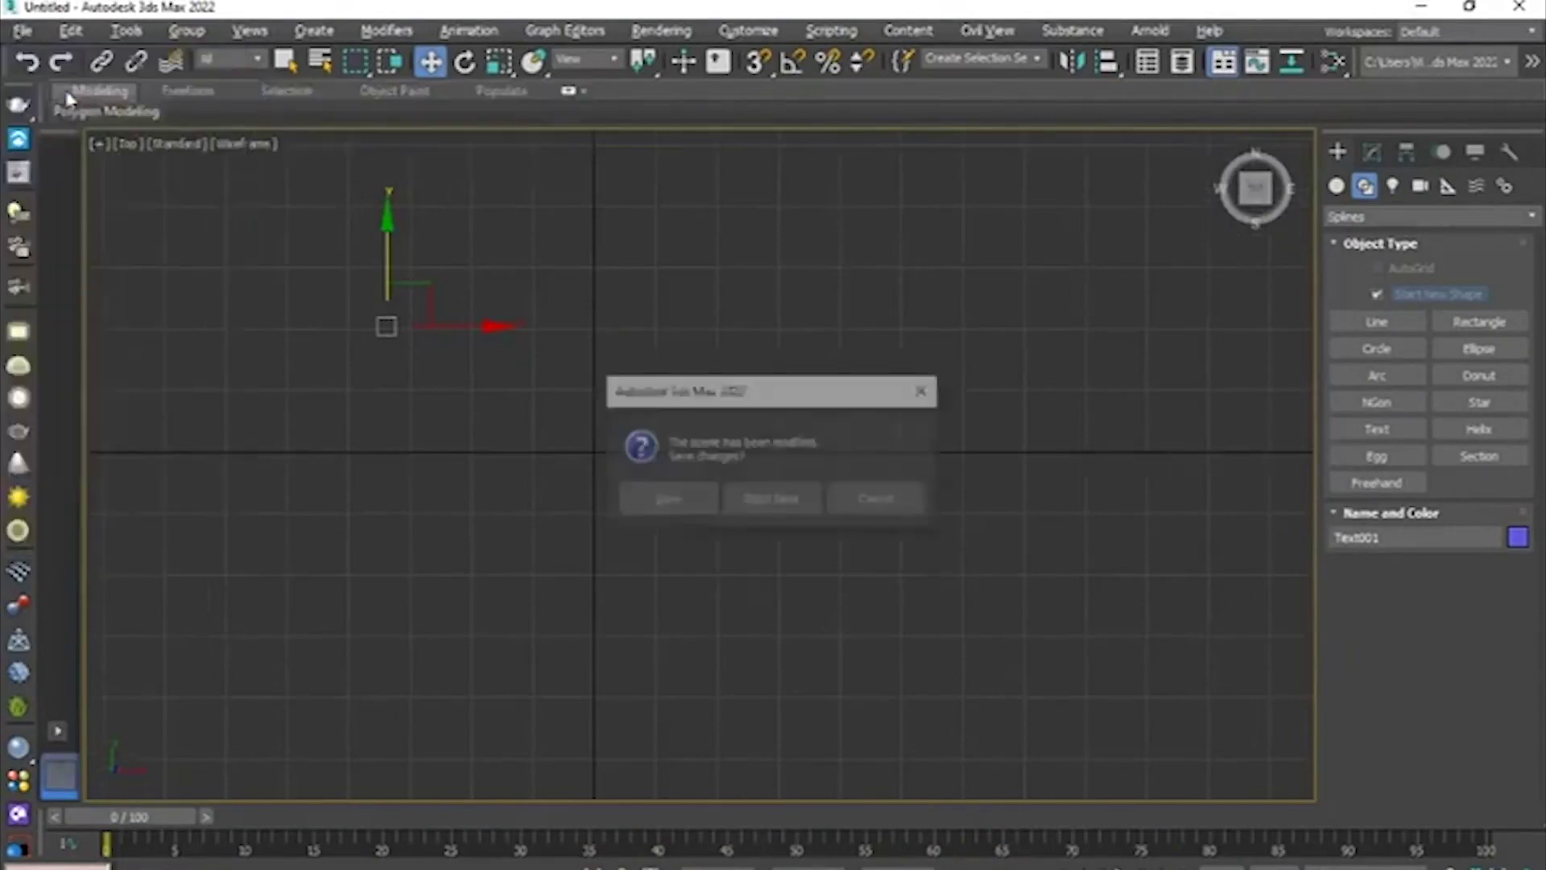
{"action": "left_click", "coordinate": [767, 494]}
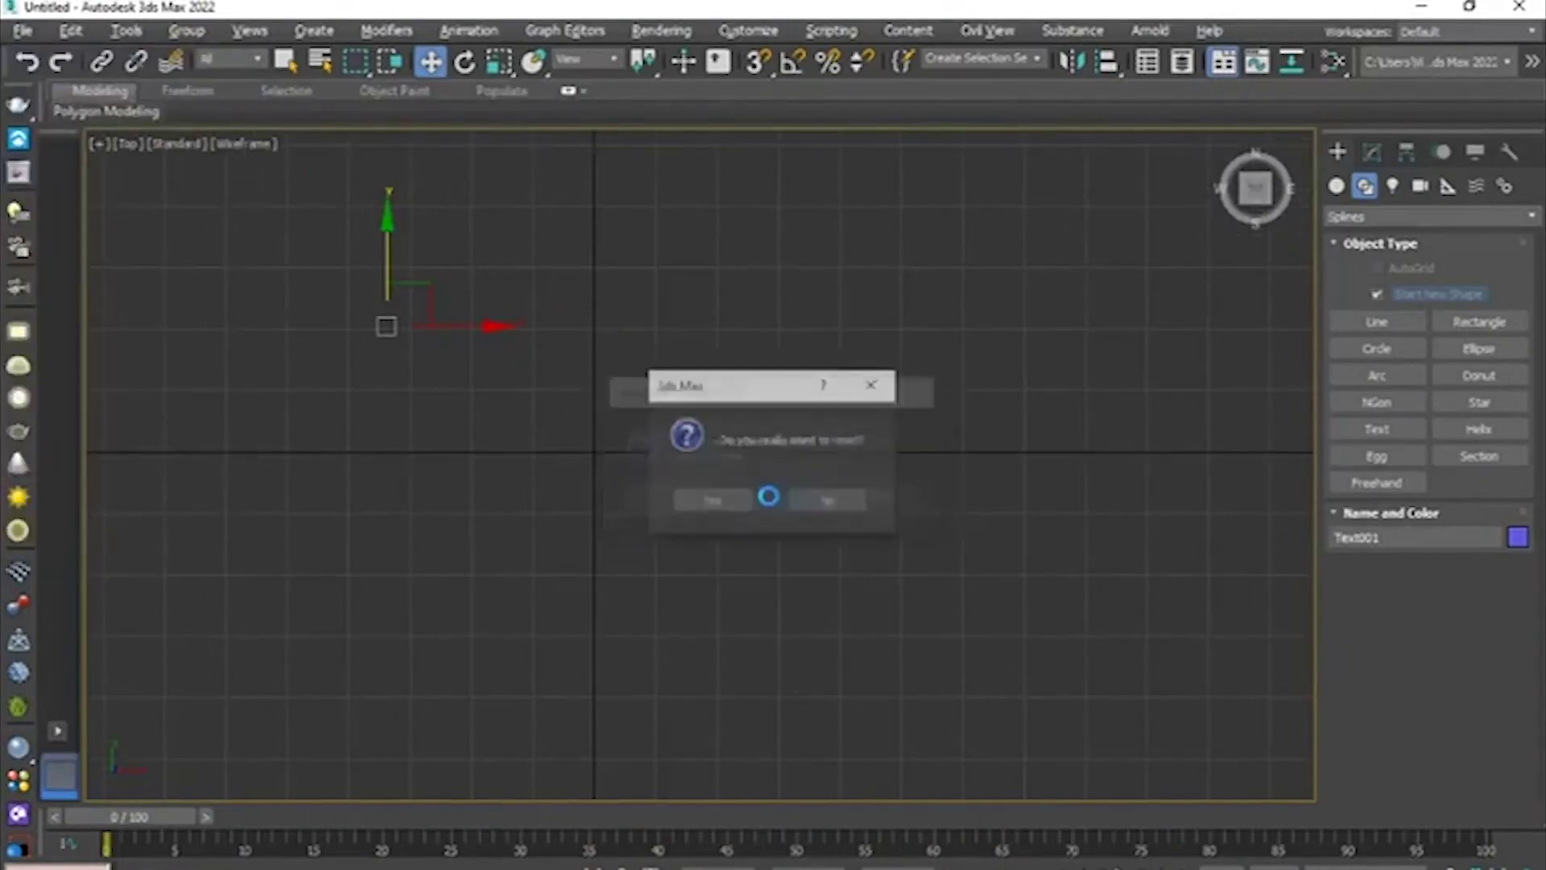
{"action": "left_click", "coordinate": [719, 500]}
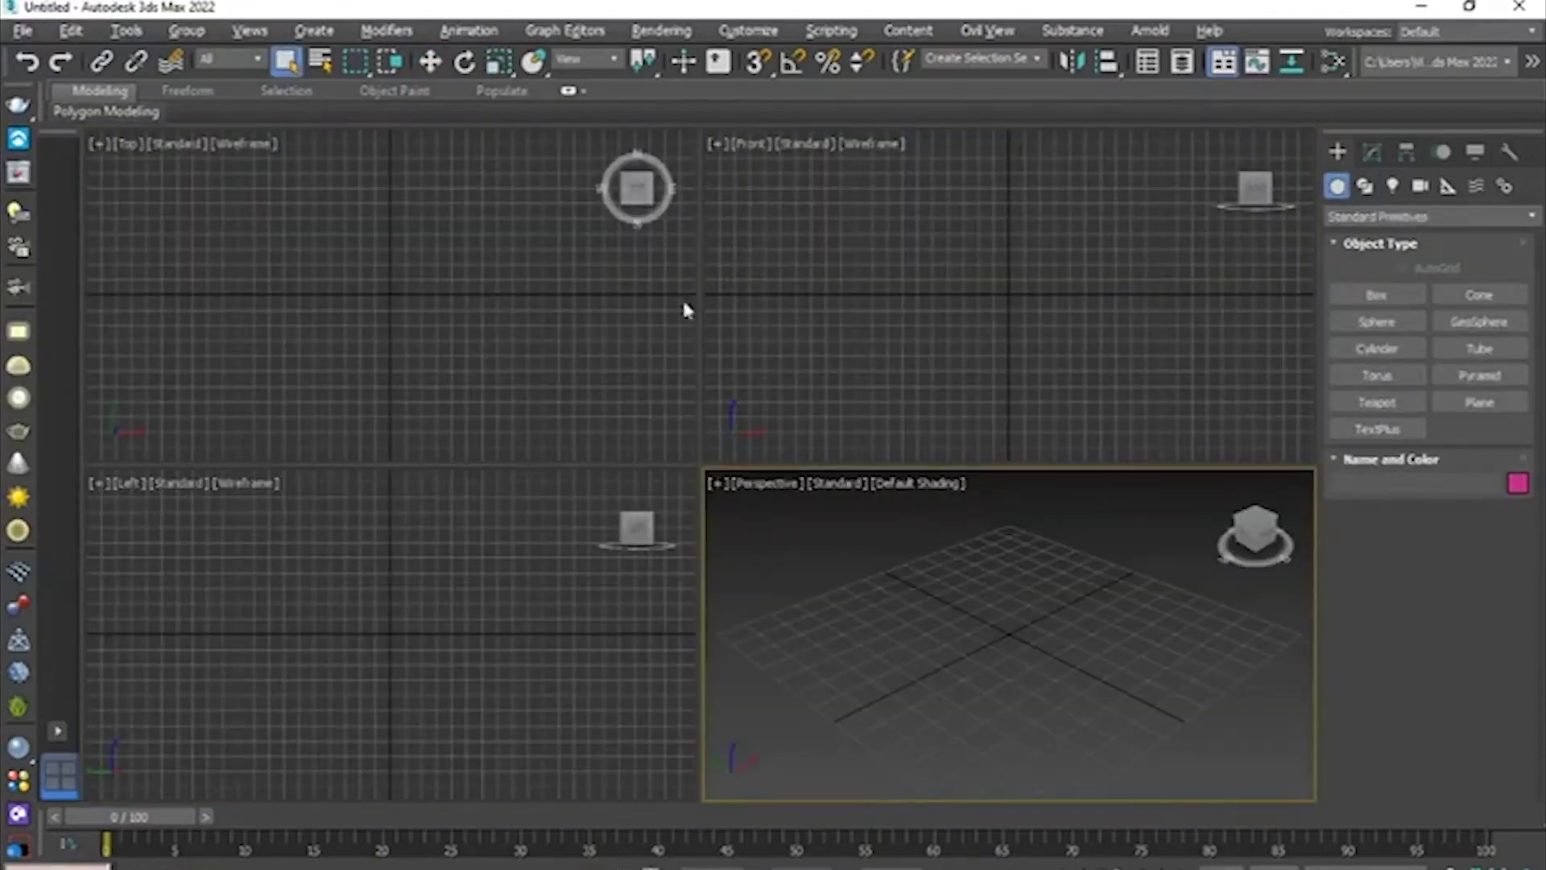
- Create a thin box in the Top viewport, about 0.27 ft long, 0.423 ft wide and 0.028 ft high, and show its parameters for modification
{"action": "left_click", "coordinate": [1373, 295]}
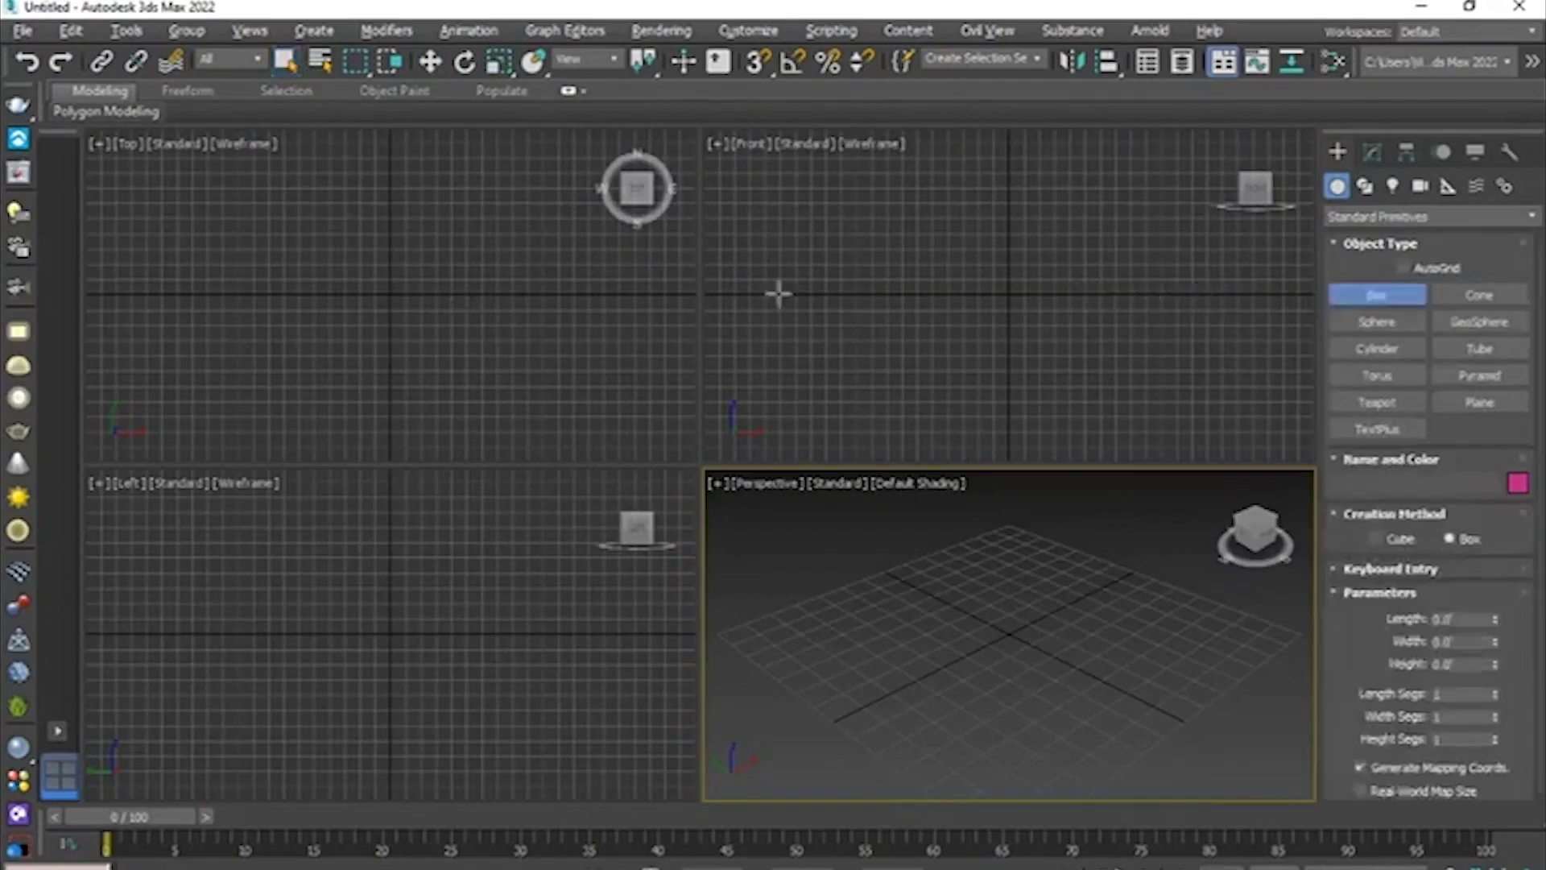
{"action": "left_click_drag", "start_coordinate": [278, 219], "coordinate": [477, 347]}
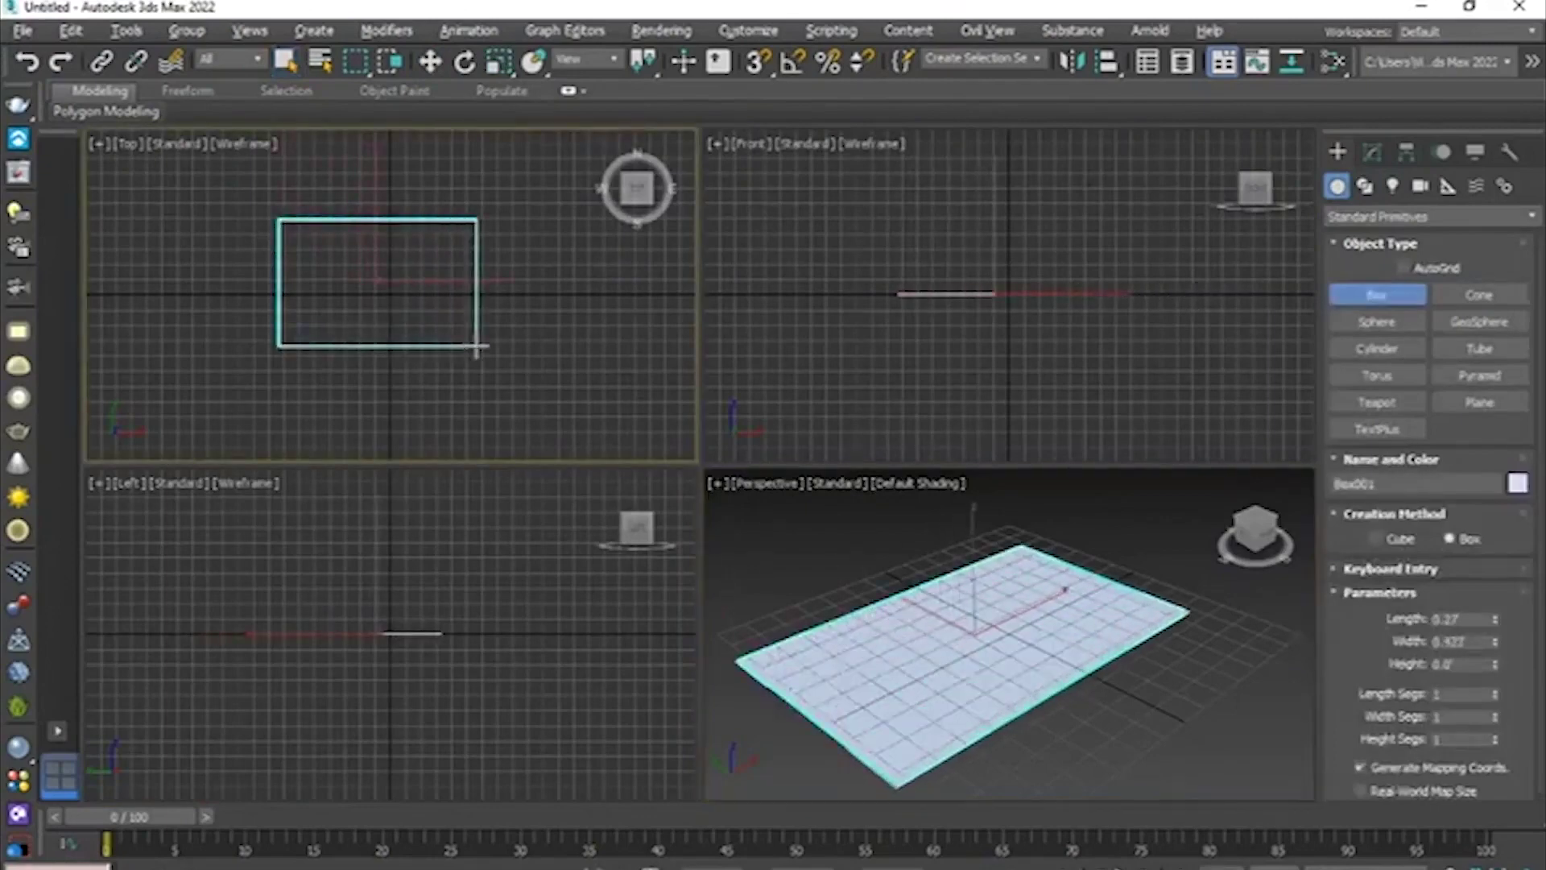
{"action": "left_click", "coordinate": [475, 333]}
{"action": "right_click", "coordinate": [475, 334]}
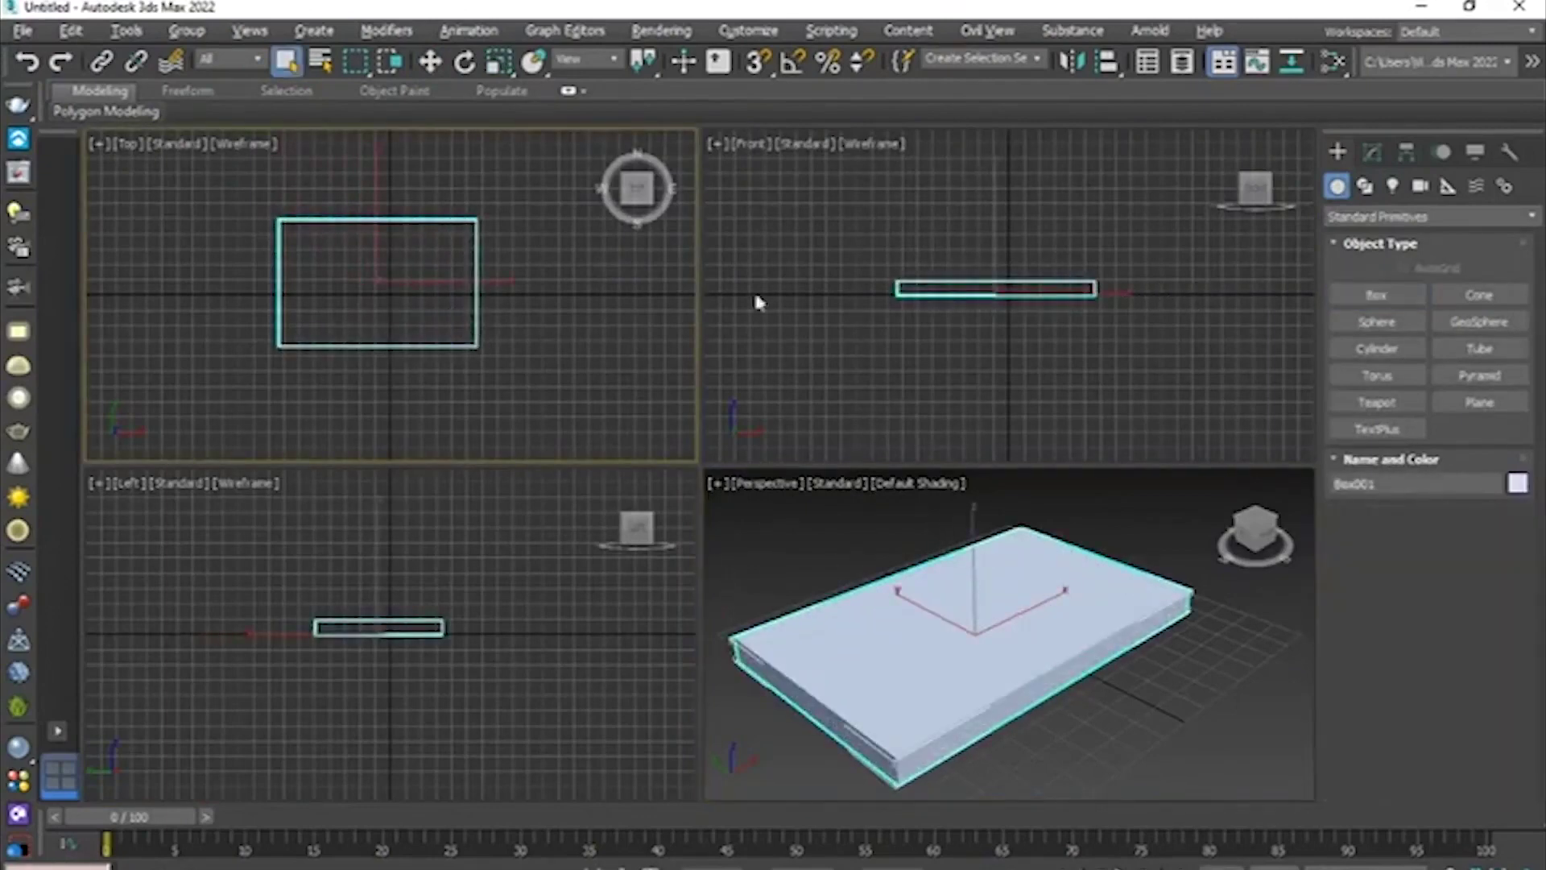
{"action": "left_click", "coordinate": [1373, 153]}
{"action": "middle_click_drag", "start_coordinate": [336, 274], "coordinate": [358, 274]}
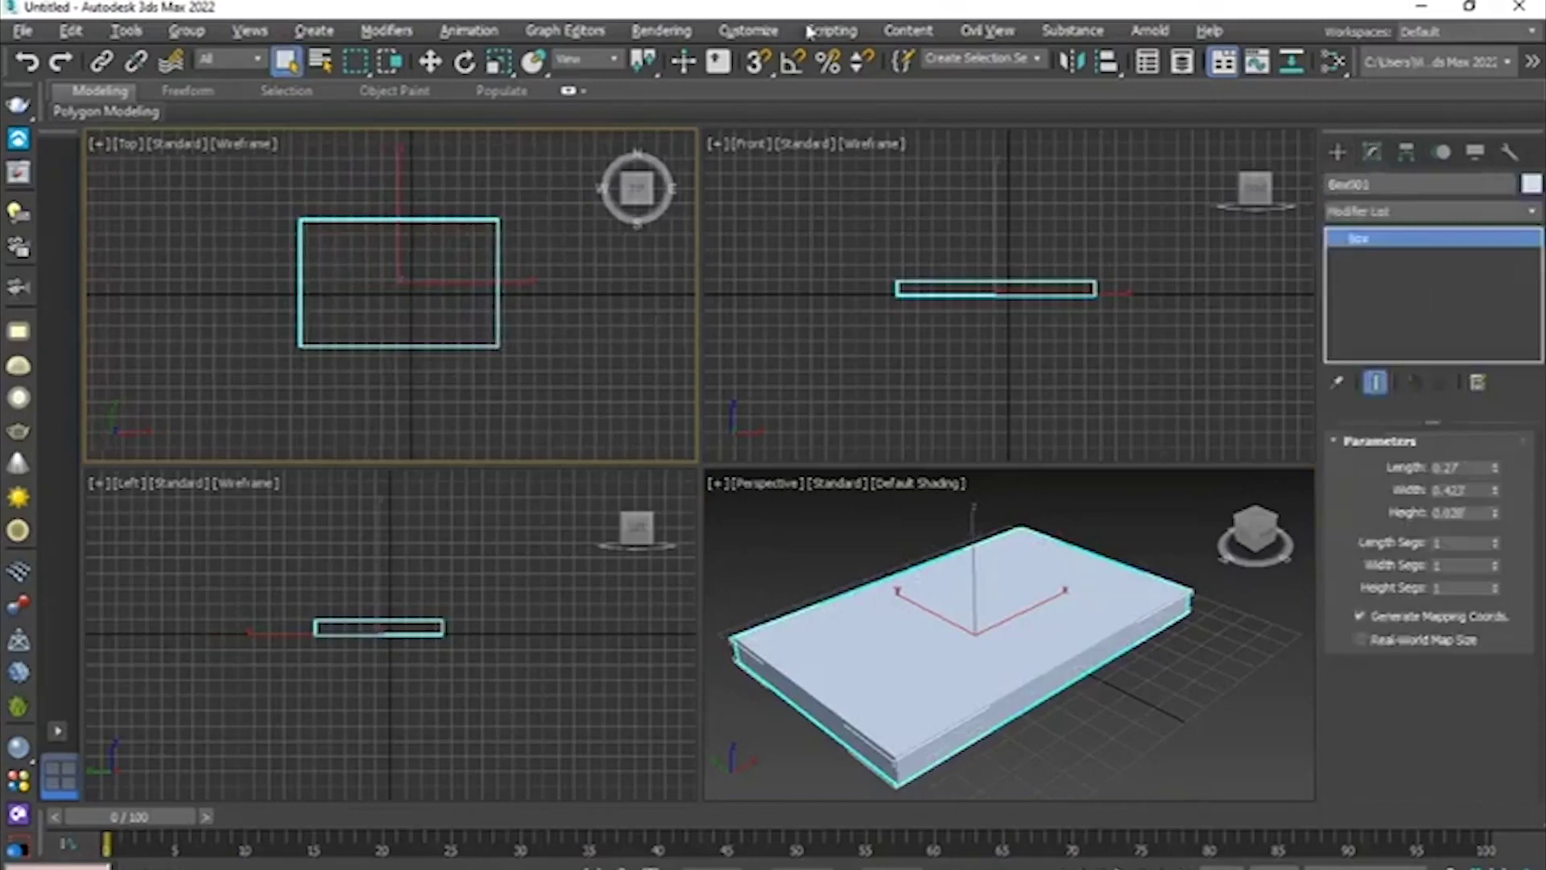
- Set the display unit scale to US Standard with Decimal Feet in the Units Setup
{"action": "left_click", "coordinate": [749, 32]}
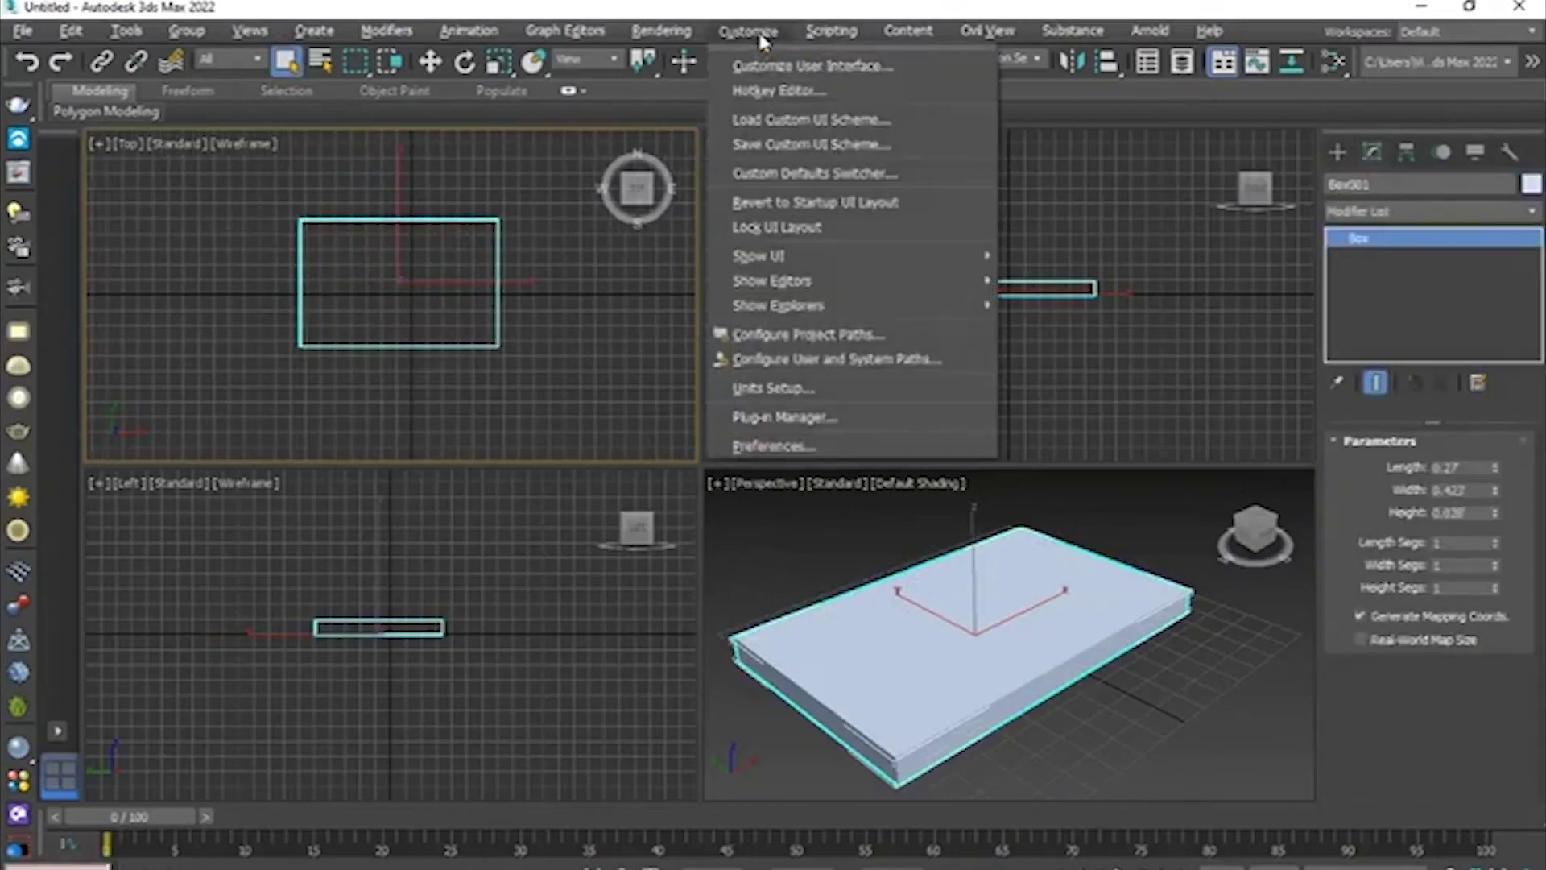
{"action": "left_click", "coordinate": [775, 389]}
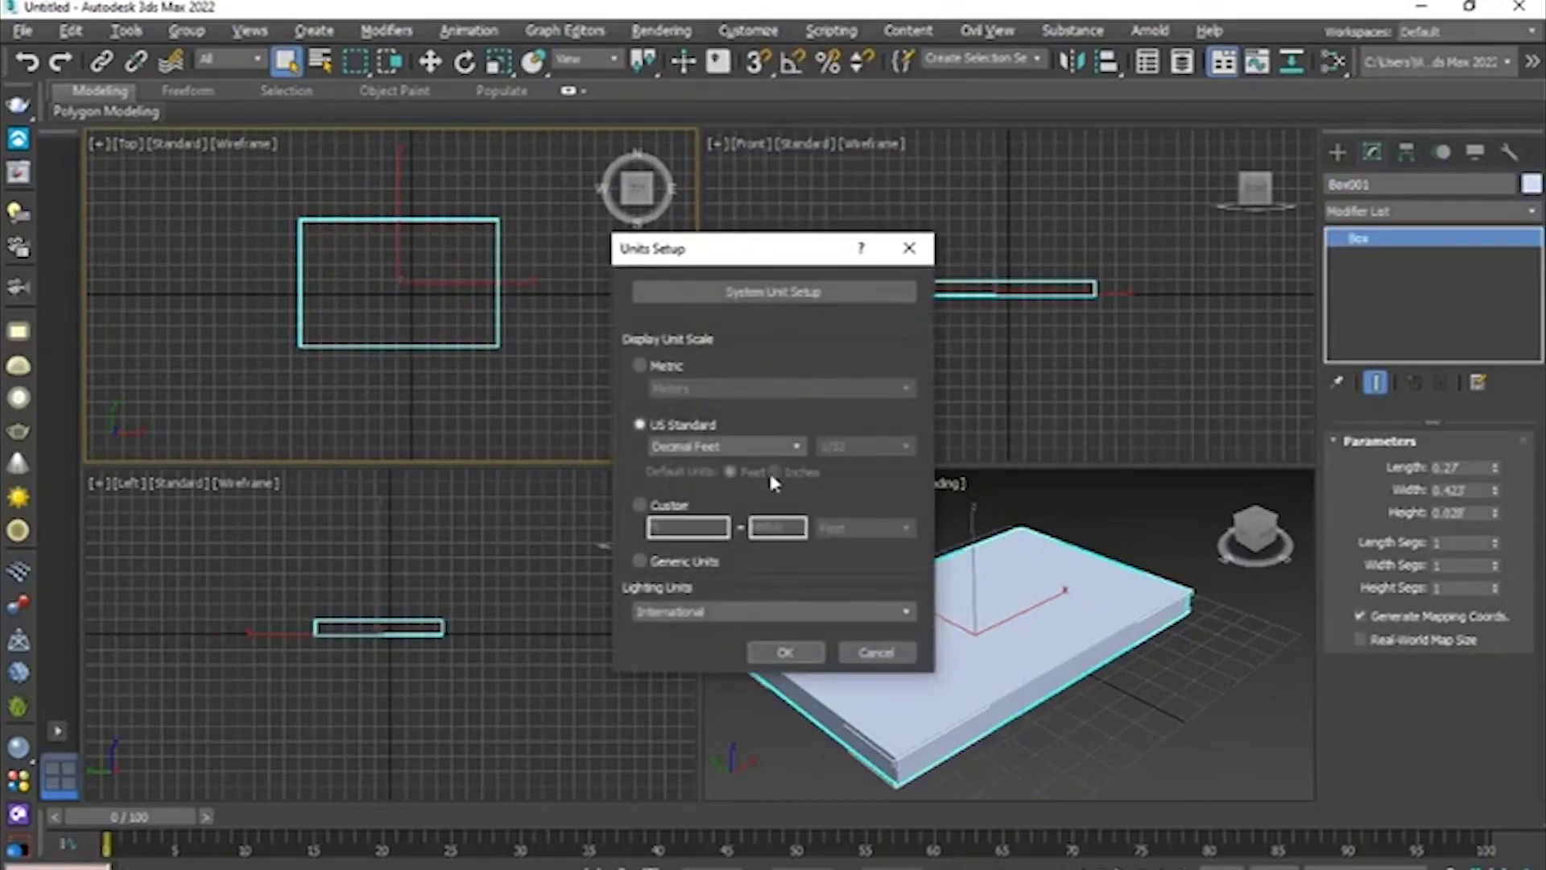
{"action": "left_click", "coordinate": [734, 448]}
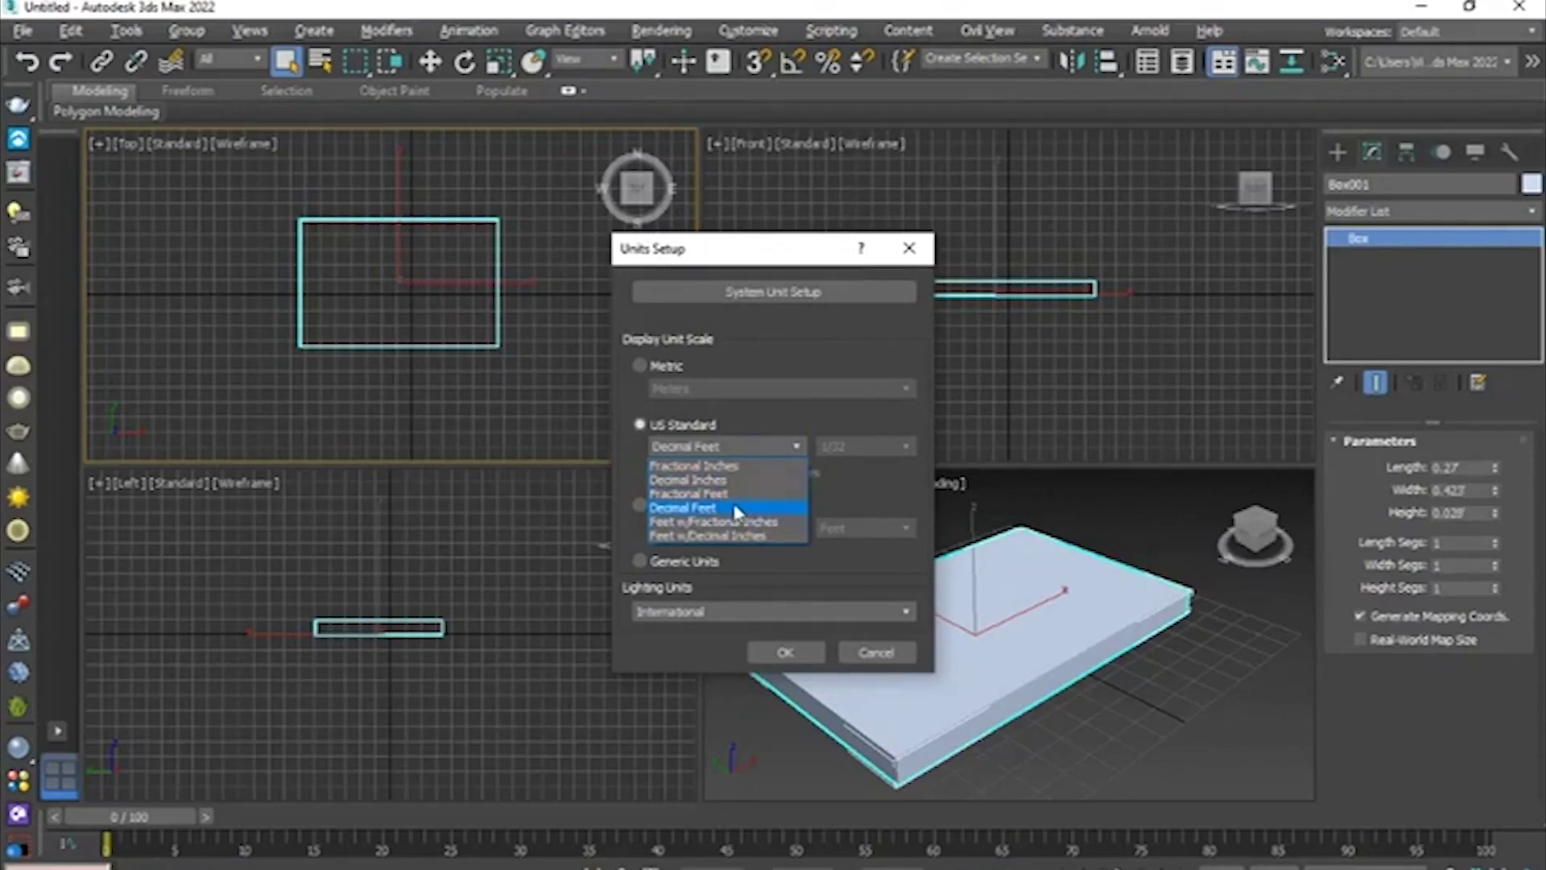
{"action": "left_click", "coordinate": [735, 509]}
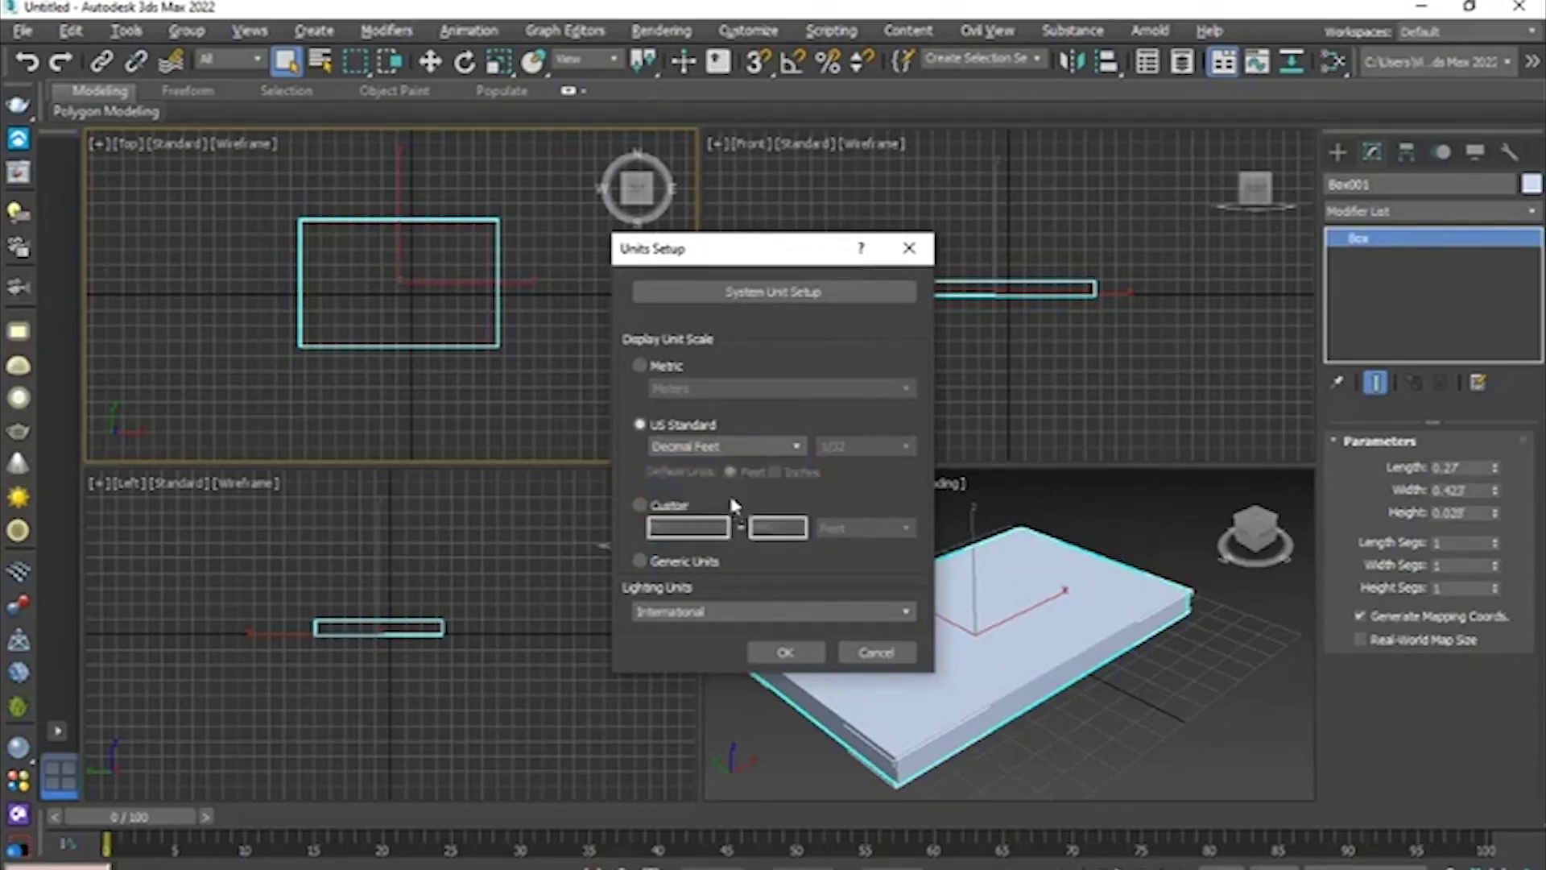
{"action": "left_click", "coordinate": [727, 447]}
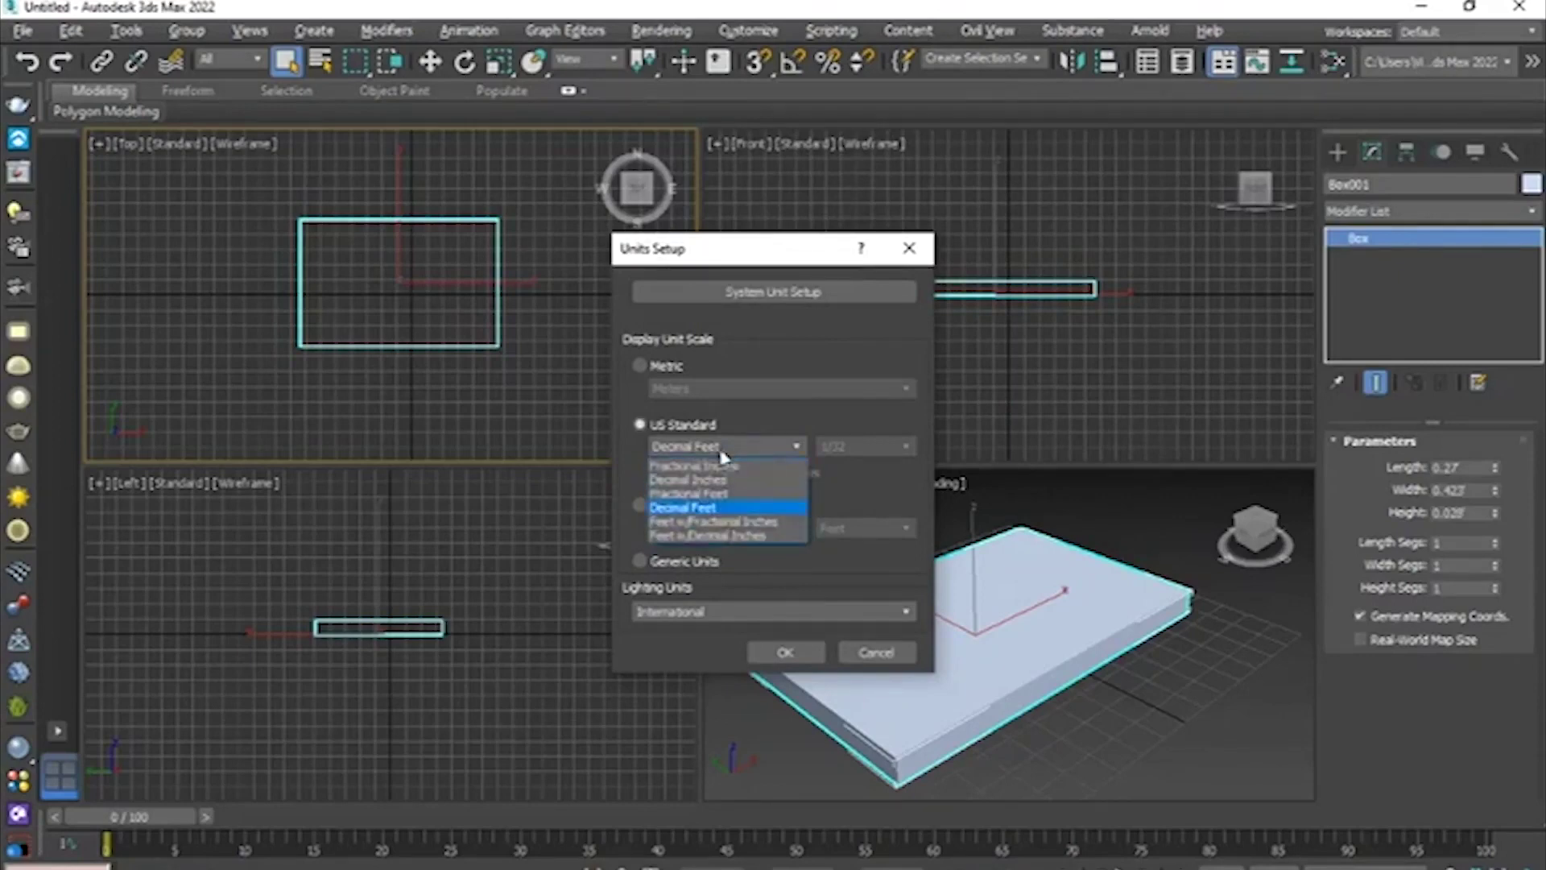
{"action": "left_click", "coordinate": [716, 515]}
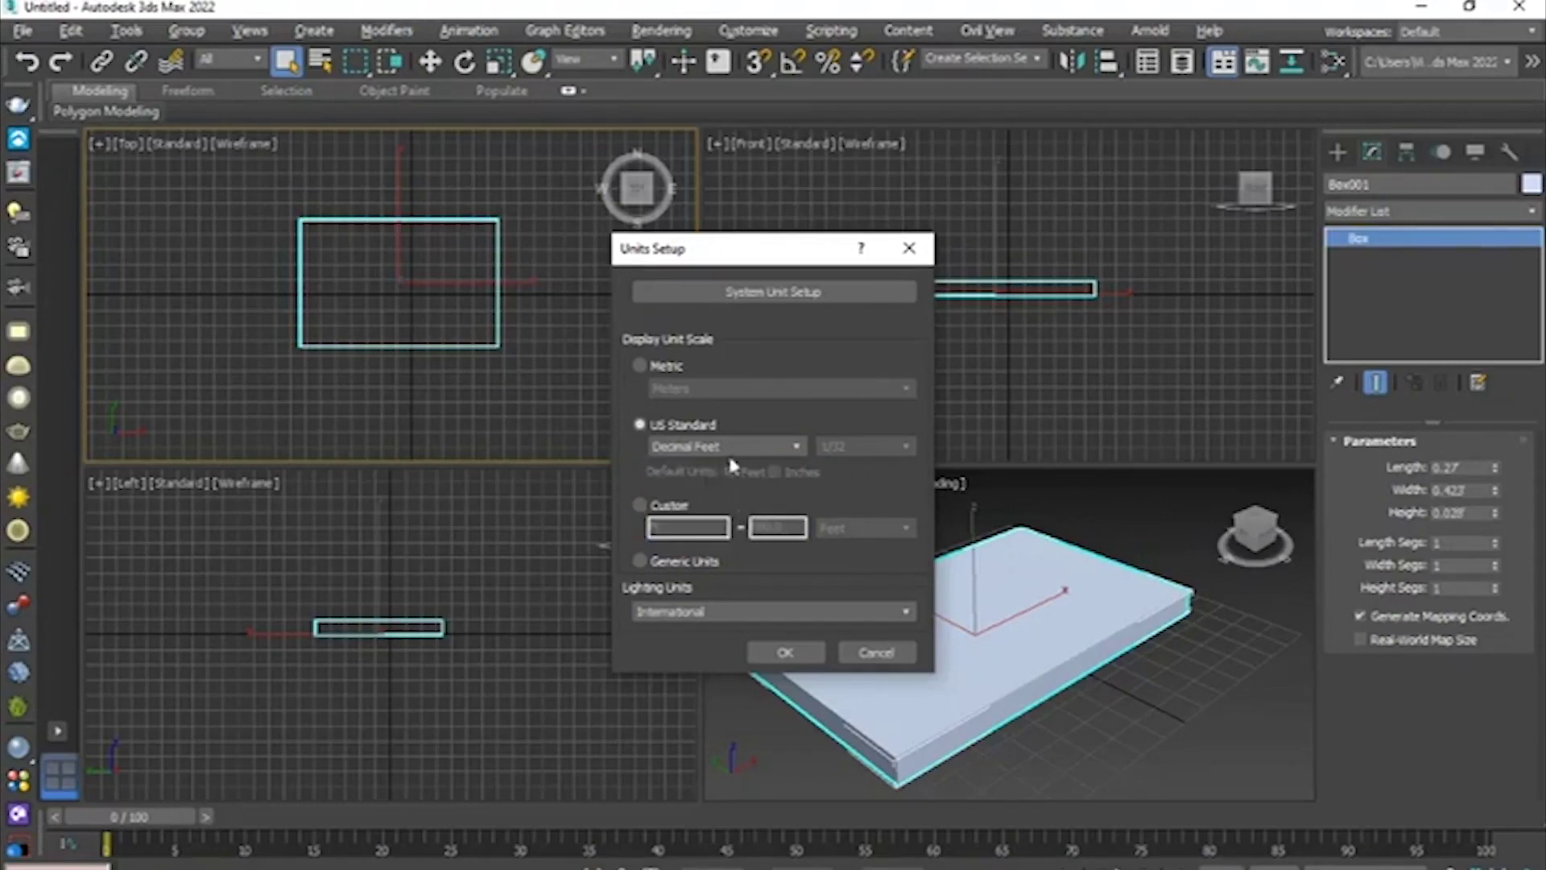
{"action": "left_click", "coordinate": [762, 449]}
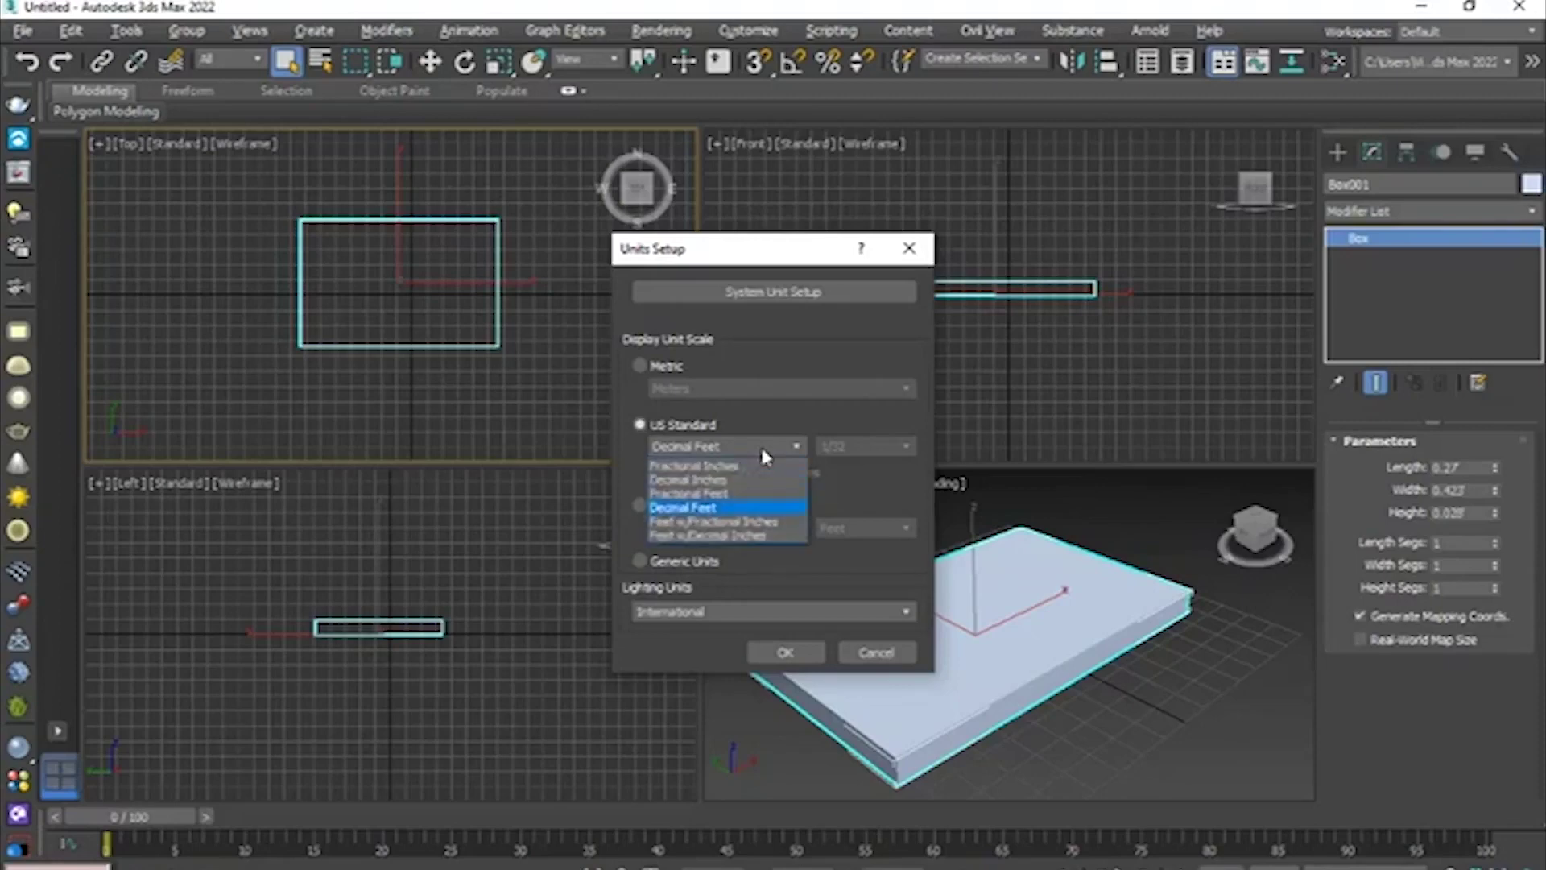
{"action": "left_click", "coordinate": [726, 481]}
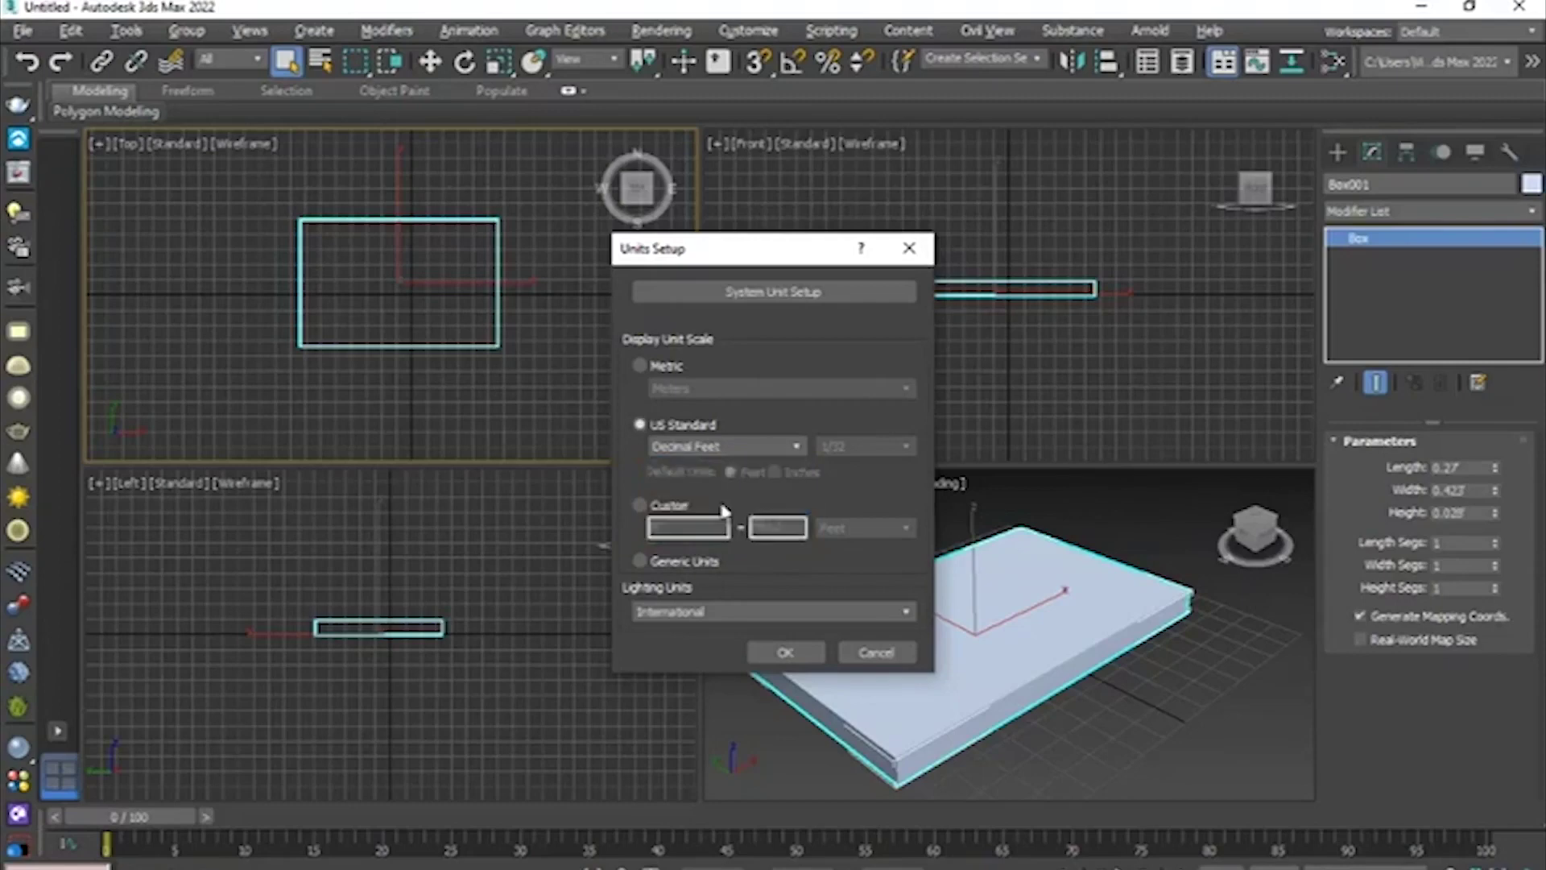
{"action": "left_click", "coordinate": [784, 650]}
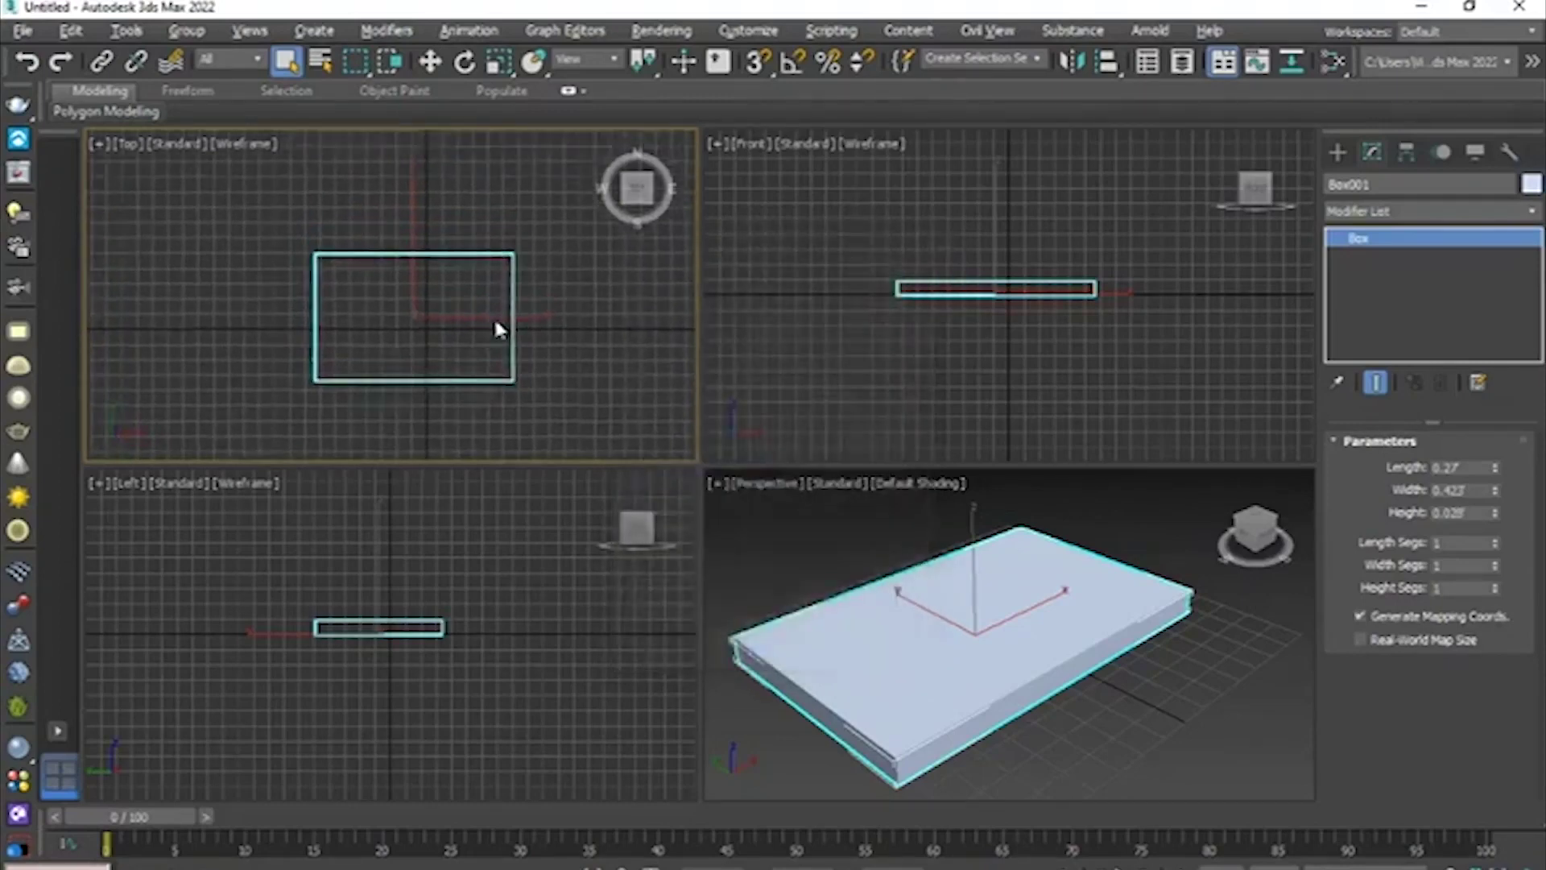
- Maximize the Top viewport and set the box's width to 2.6 ft
{"action": "key", "text": "alt+w"}
{"action": "middle_click_drag", "start_coordinate": [630, 371], "coordinate": [593, 345]}
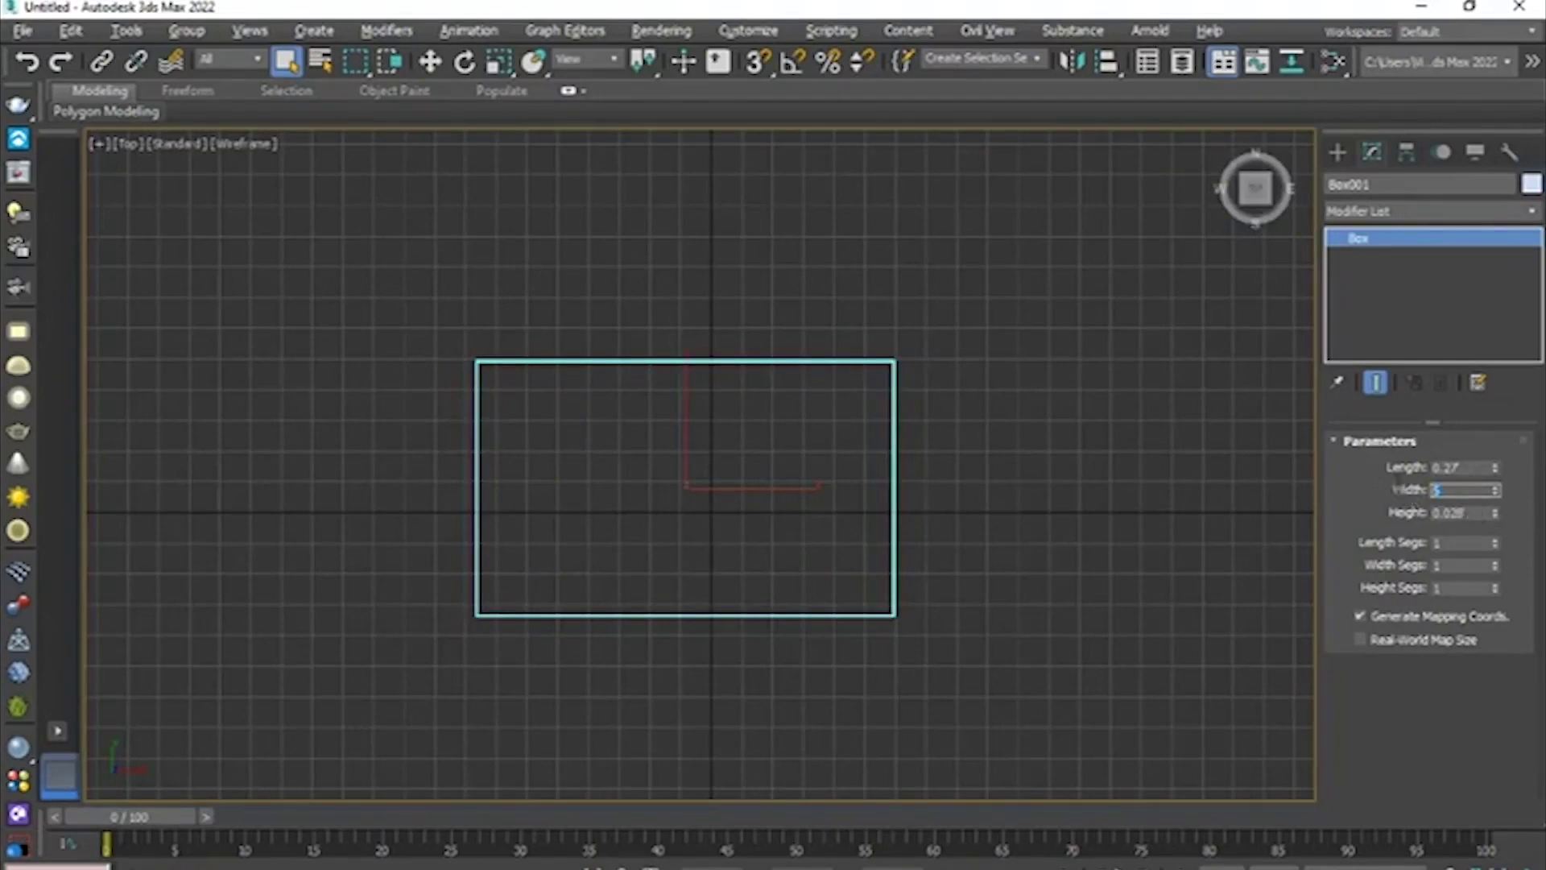
{"action": "type", "text": "2.6"}
{"action": "key", "text": "Return"}
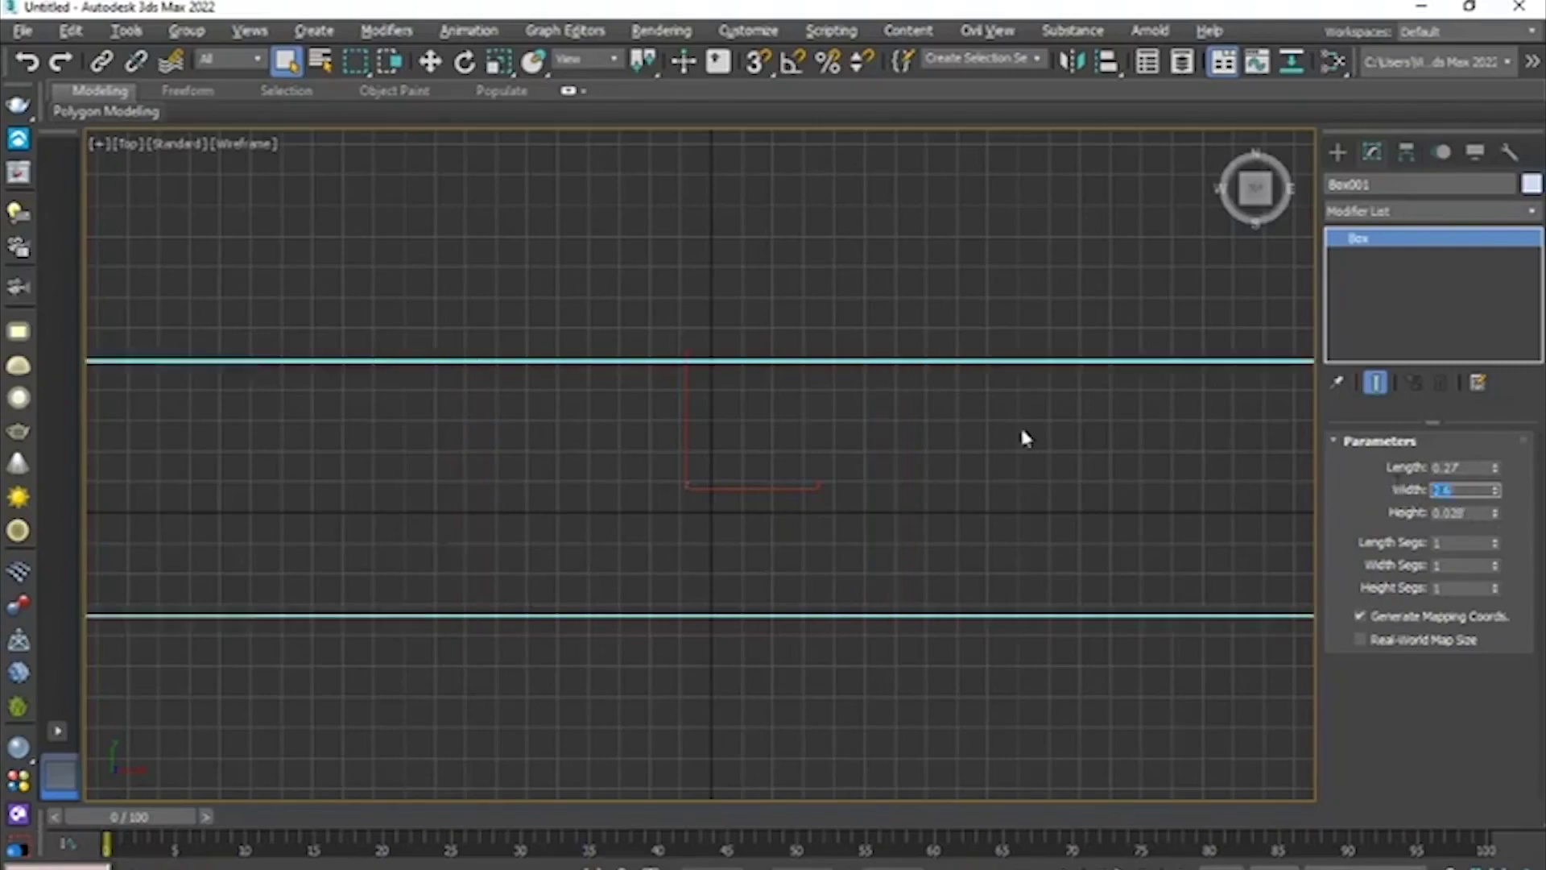
{"action": "scroll", "coordinate": [685, 438], "scroll_direction": "down", "scroll_amount": 5}
{"action": "scroll", "coordinate": [694, 448], "scroll_direction": "up", "scroll_amount": 4}
{"action": "middle_click_drag", "start_coordinate": [693, 446], "coordinate": [787, 535]}
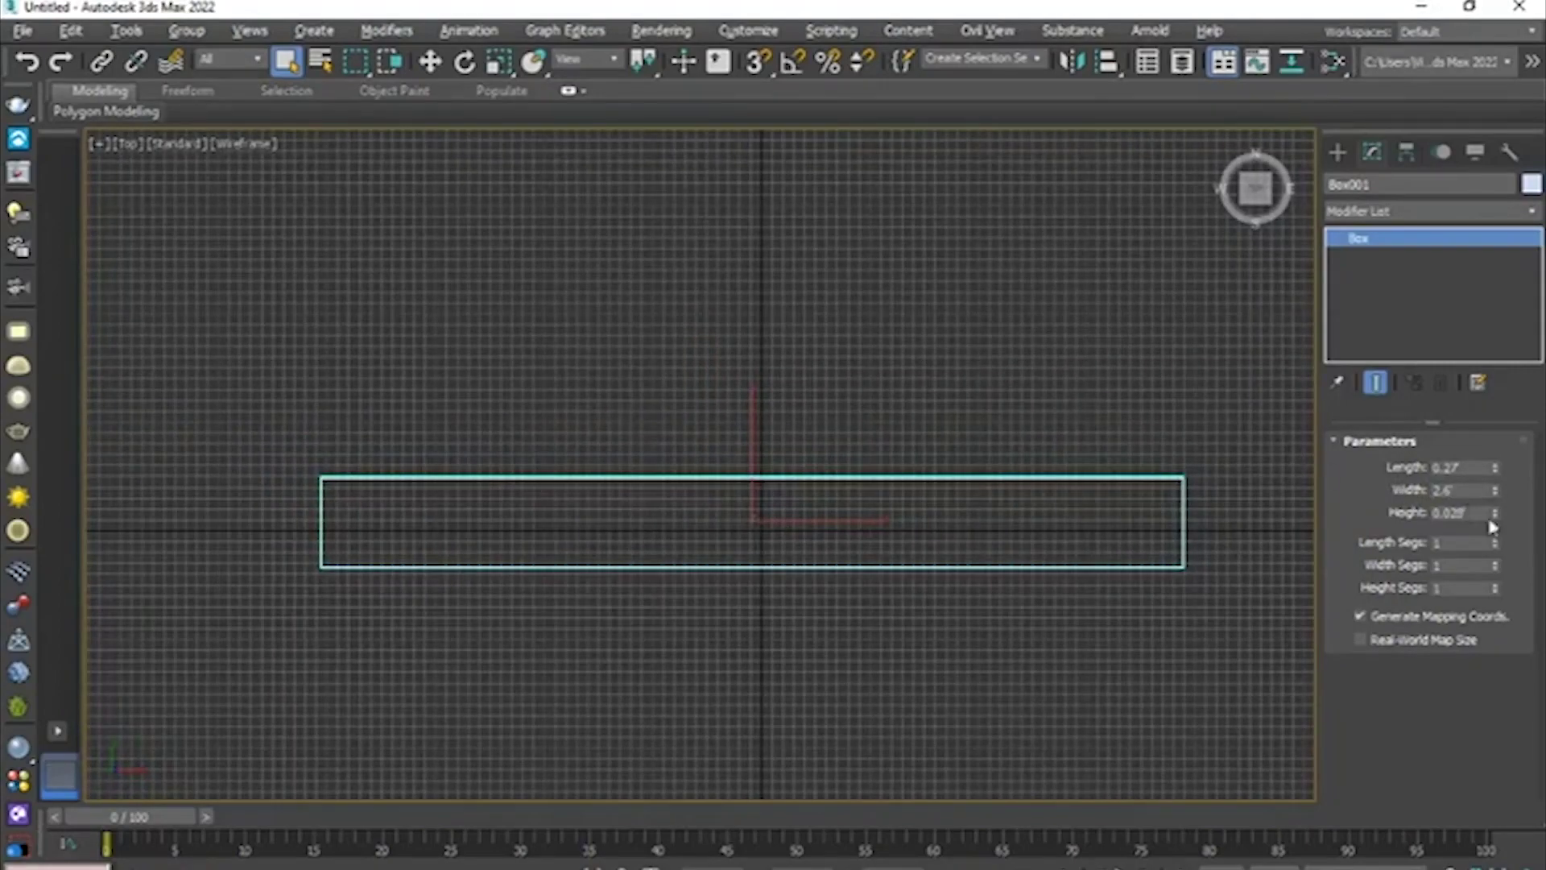
- Try several larger lengths for the box, ending with 2 ft
{"action": "left_click_drag", "start_coordinate": [1495, 467], "coordinate": [1497, 401]}
{"action": "double_click", "coordinate": [1478, 465]}
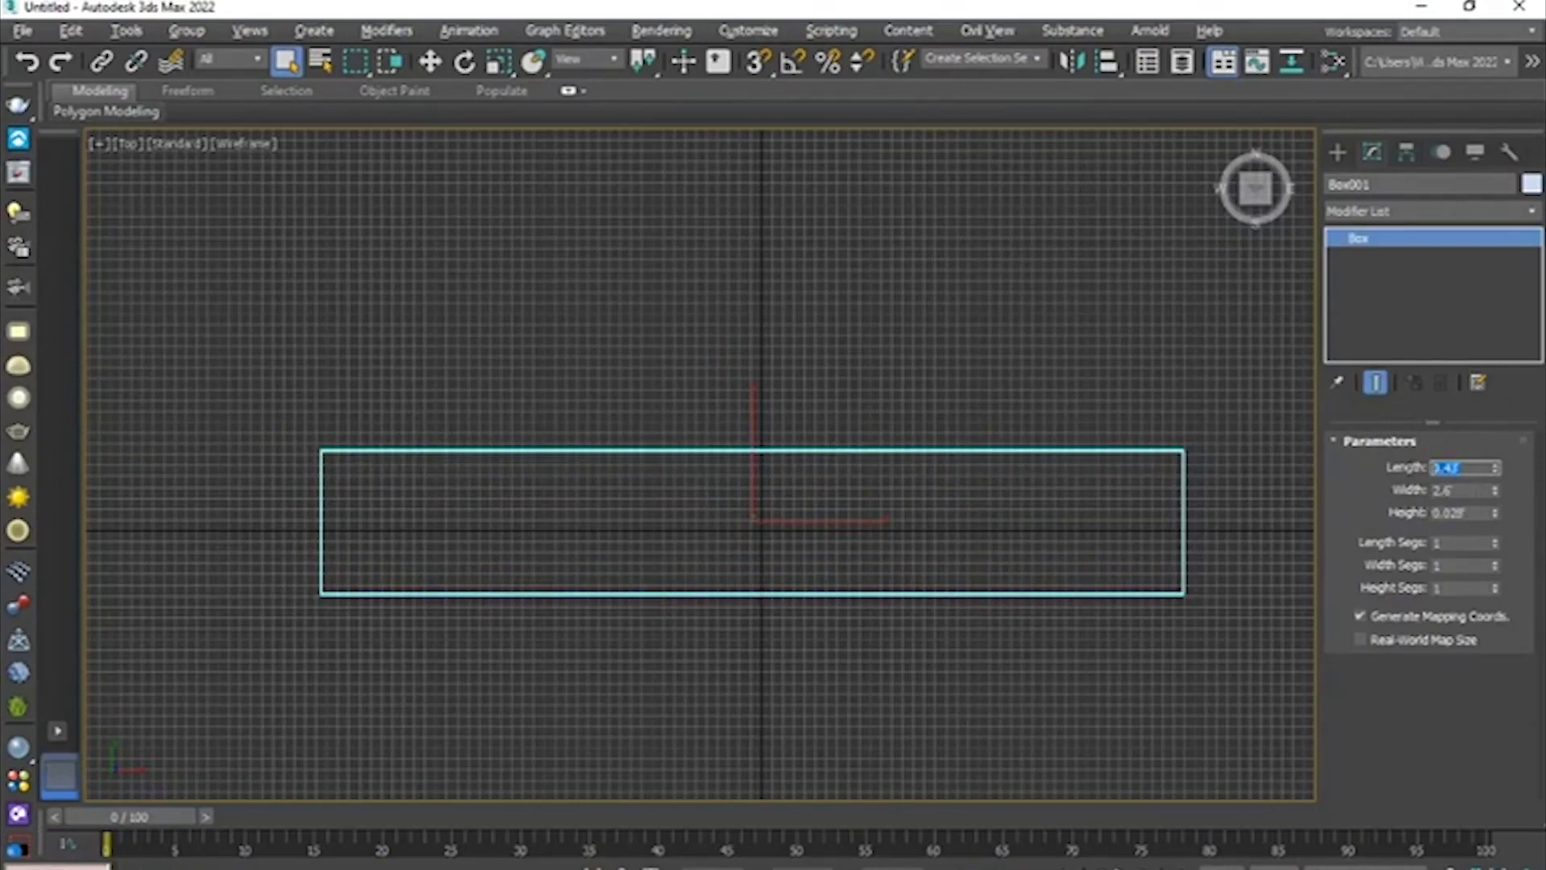
{"action": "type", "text": "3.6"}
{"action": "key", "text": "Return"}
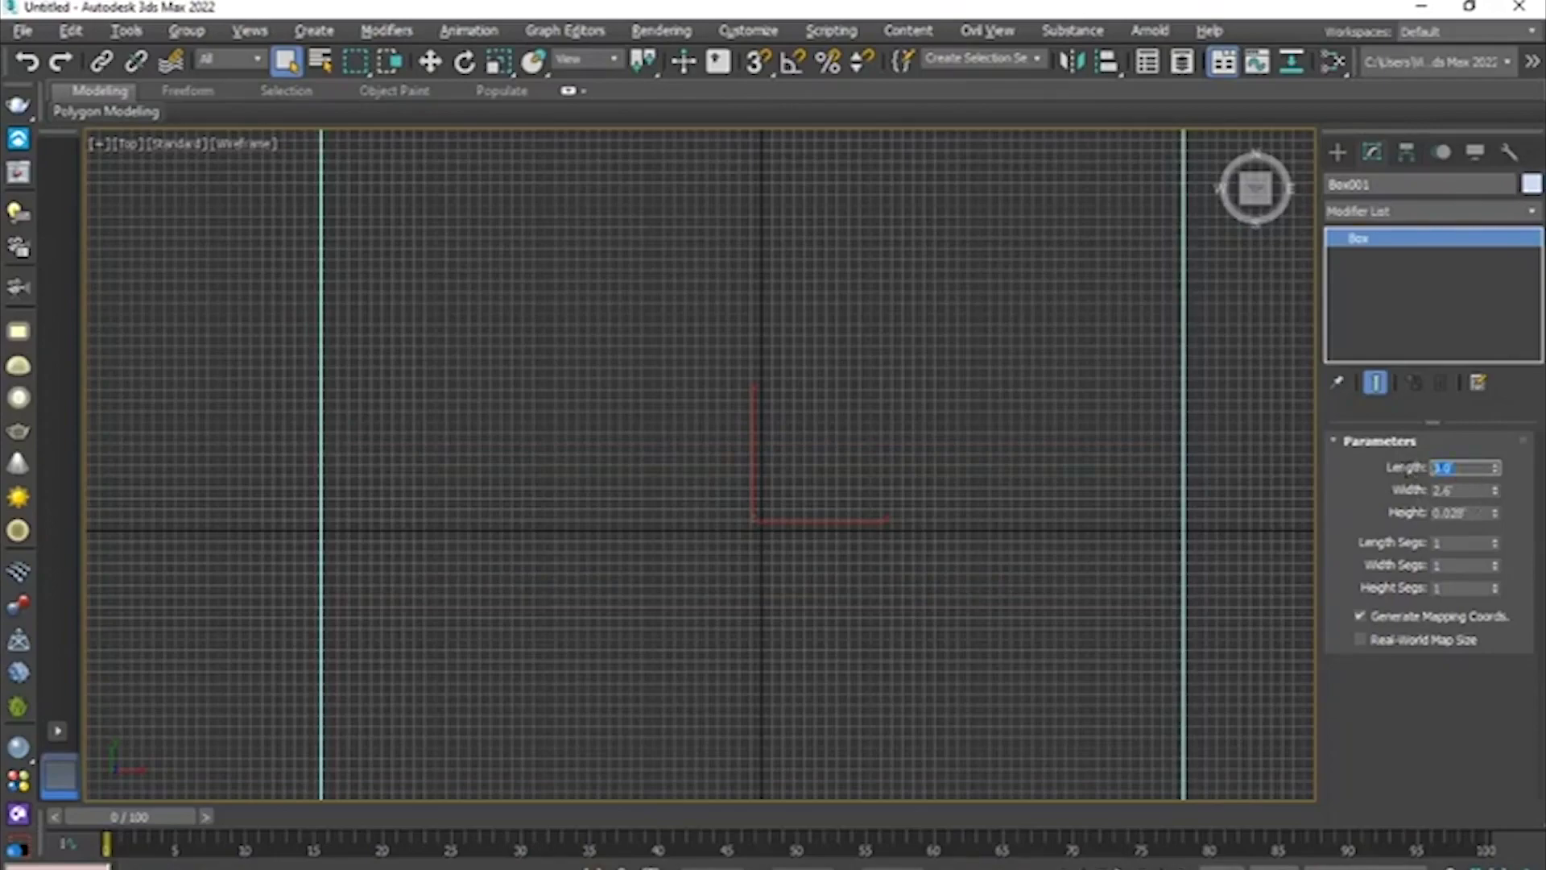
{"action": "type", "text": "2.8"}
{"action": "key", "text": "Return"}
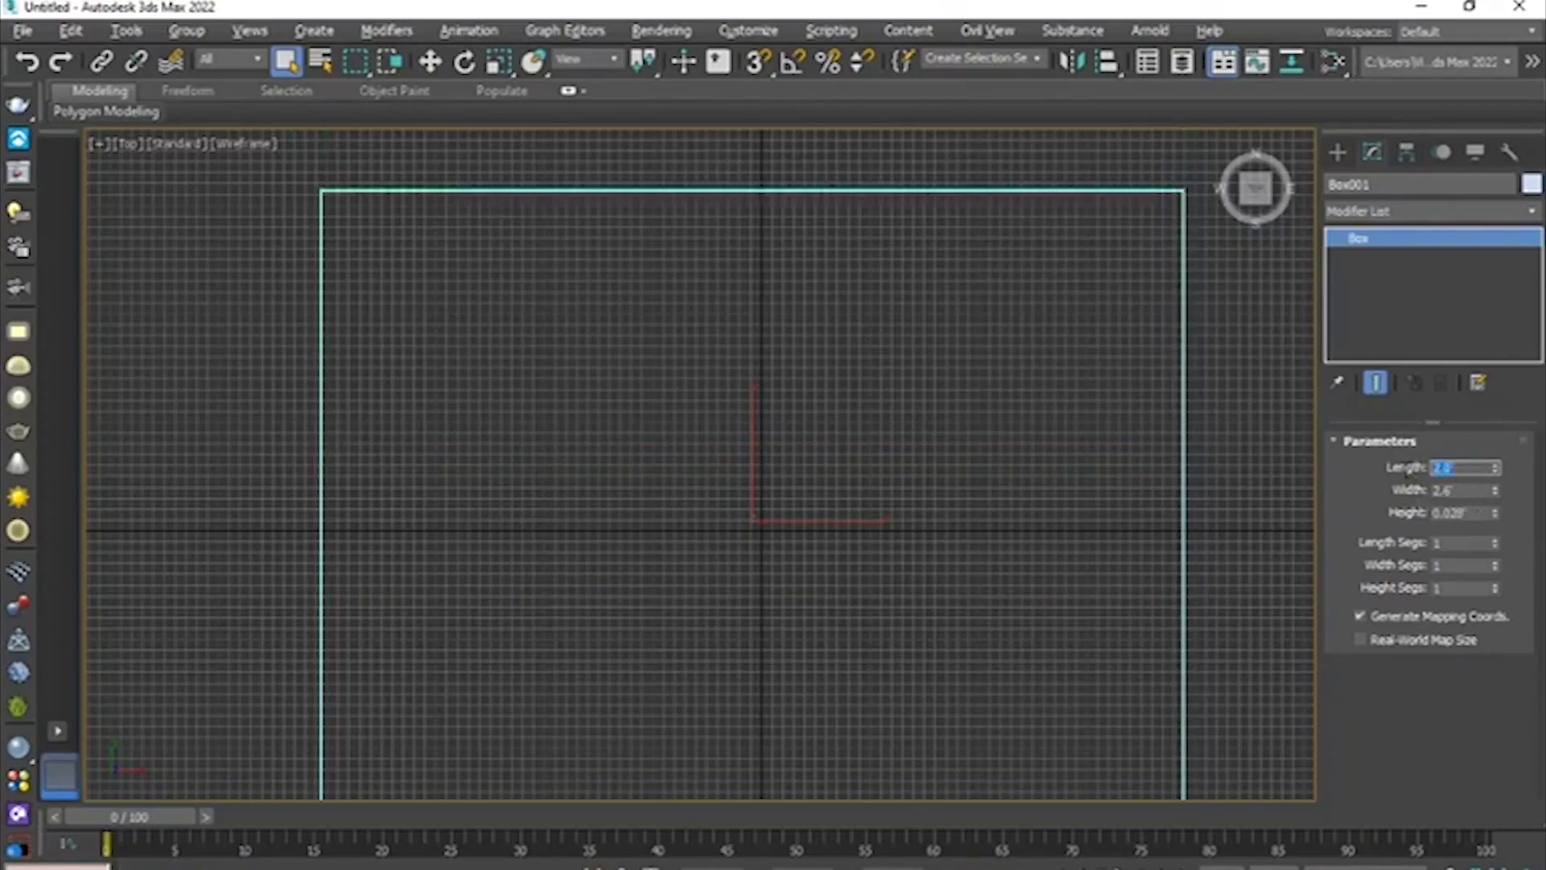
{"action": "scroll", "coordinate": [975, 485], "scroll_direction": "down", "scroll_amount": 3}
{"action": "scroll", "coordinate": [972, 485], "scroll_direction": "up", "scroll_amount": 2}
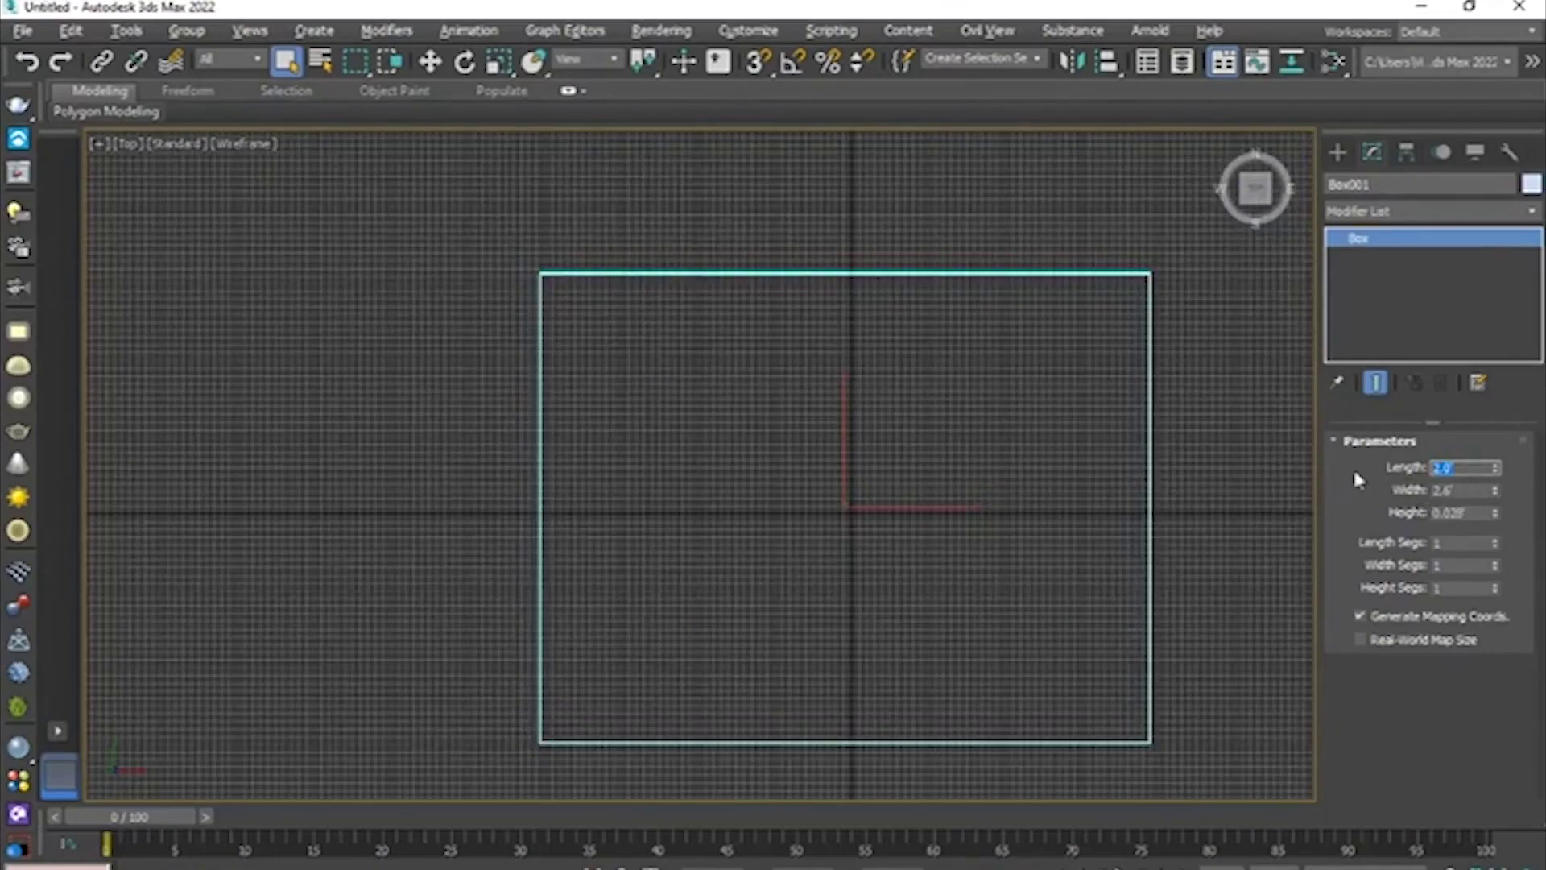
- Set the box's length to 1.6 ft and inspect the slab in a maximized Perspective viewport
{"action": "type", "text": "1.6"}
{"action": "key", "text": "Return"}
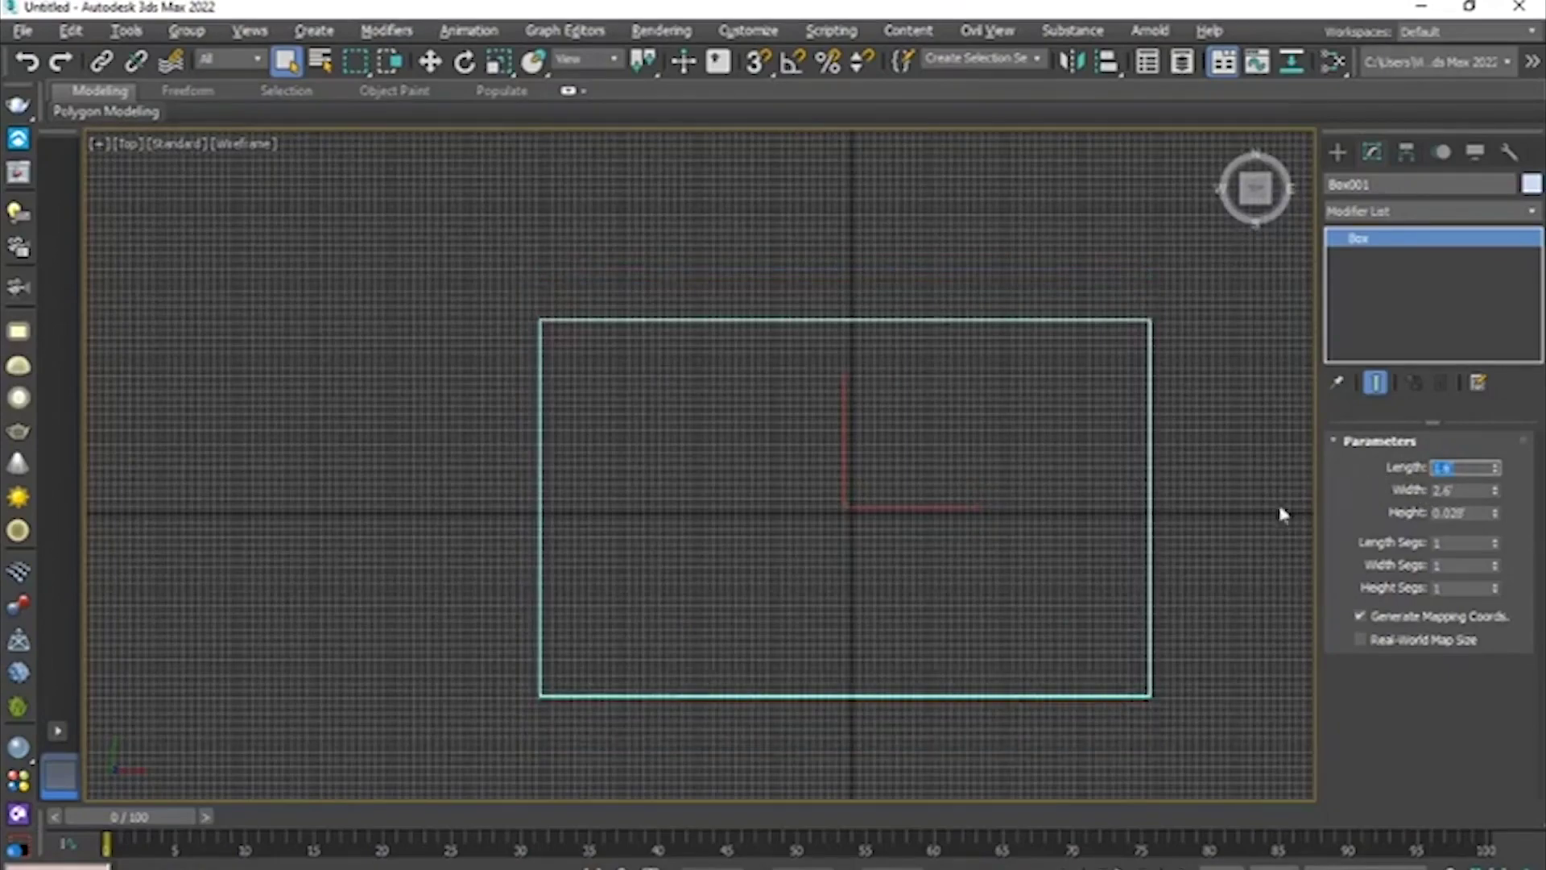
{"action": "key", "text": "alt+w"}
{"action": "key", "text": "alt+w"}
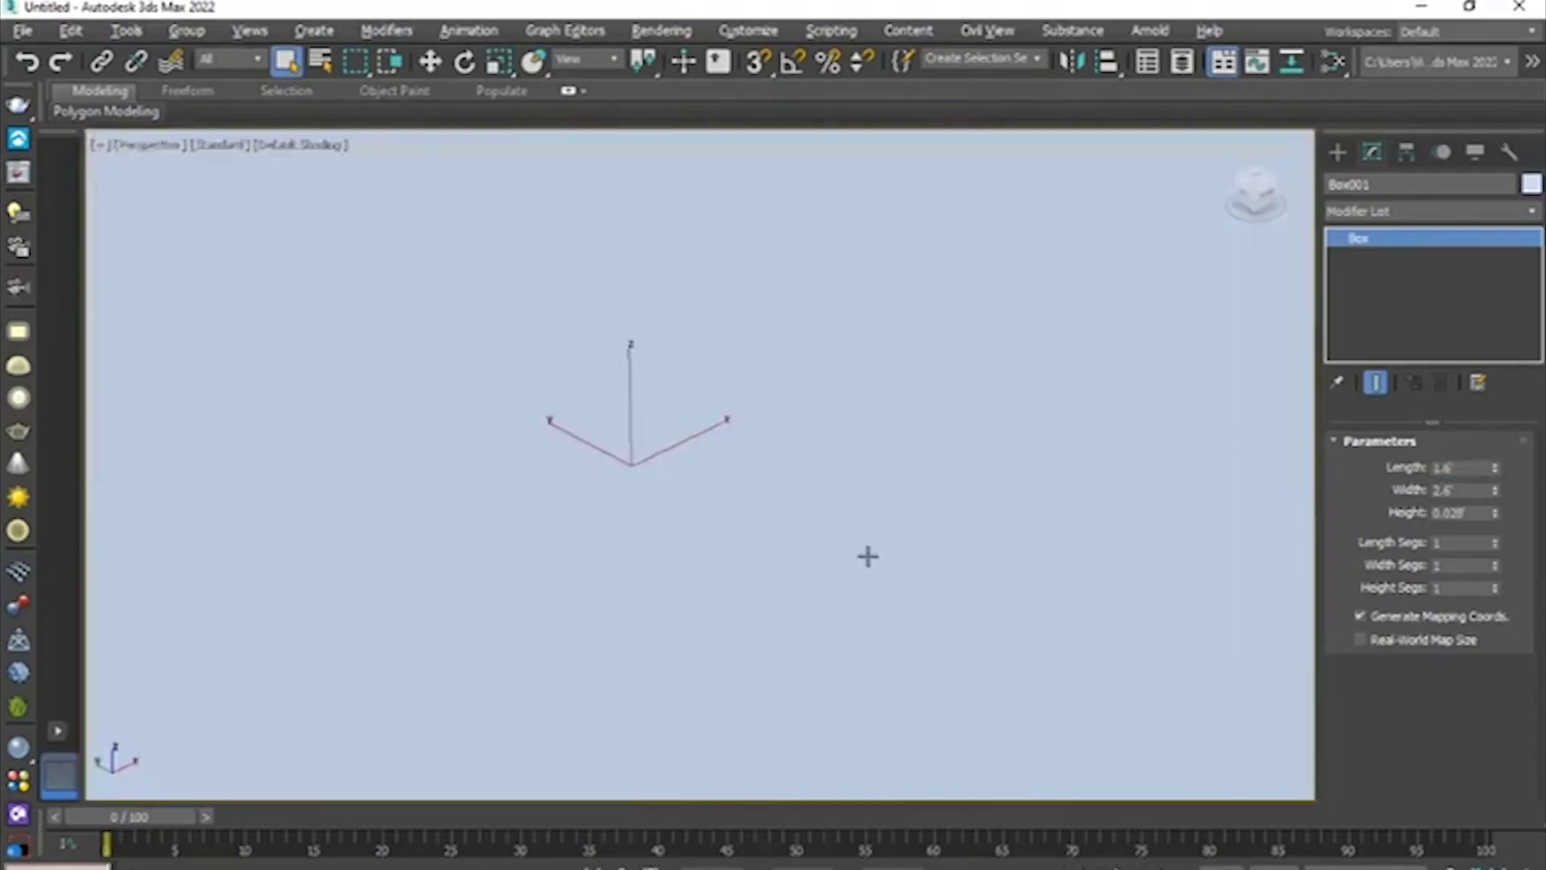
{"action": "key", "text": "z"}
{"action": "middle_click_drag", "start_coordinate": [862, 553], "coordinate": [749, 531], "text": "alt"}
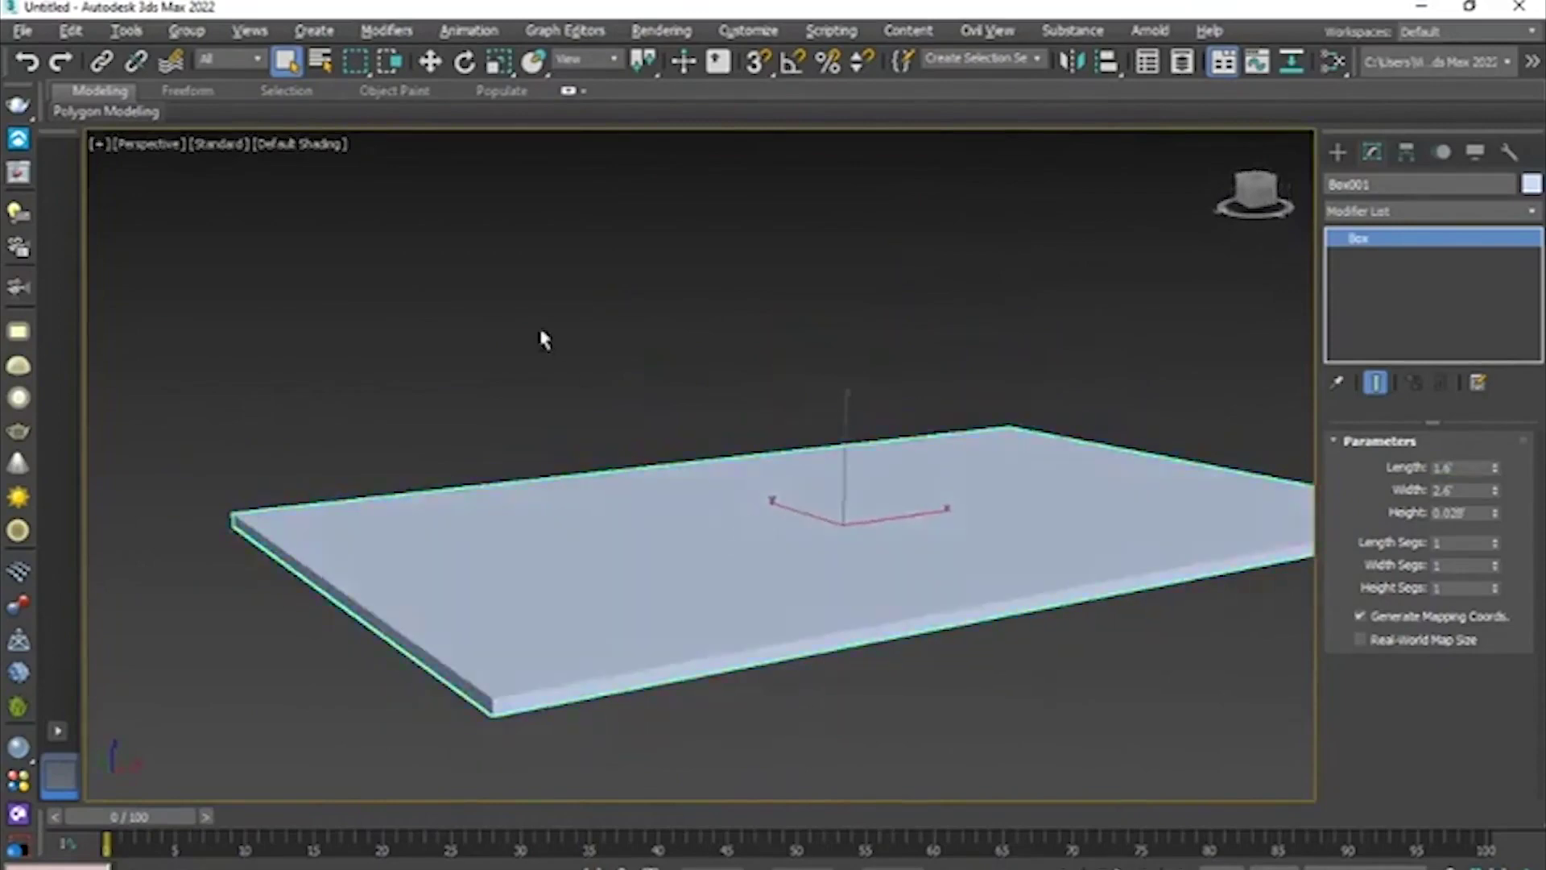
- Switch back to the maximized Top viewport to view the whole box outline
{"action": "key", "text": "alt+w"}
{"action": "right_click", "coordinate": [504, 325]}
{"action": "key", "text": "alt+w"}
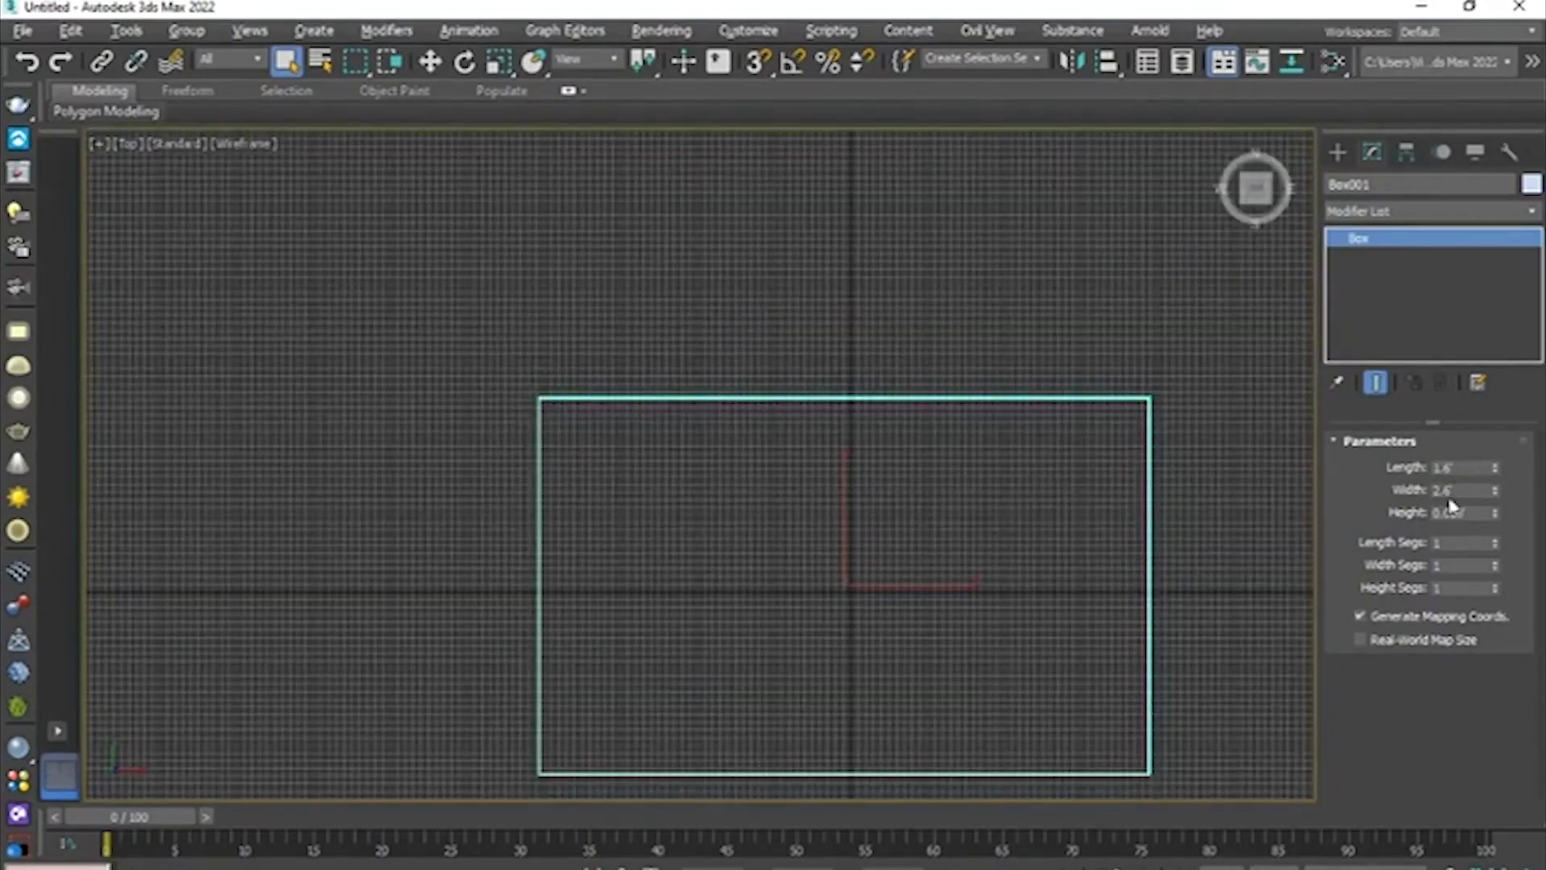
{"action": "middle_click_drag", "start_coordinate": [1098, 481], "coordinate": [1013, 410]}
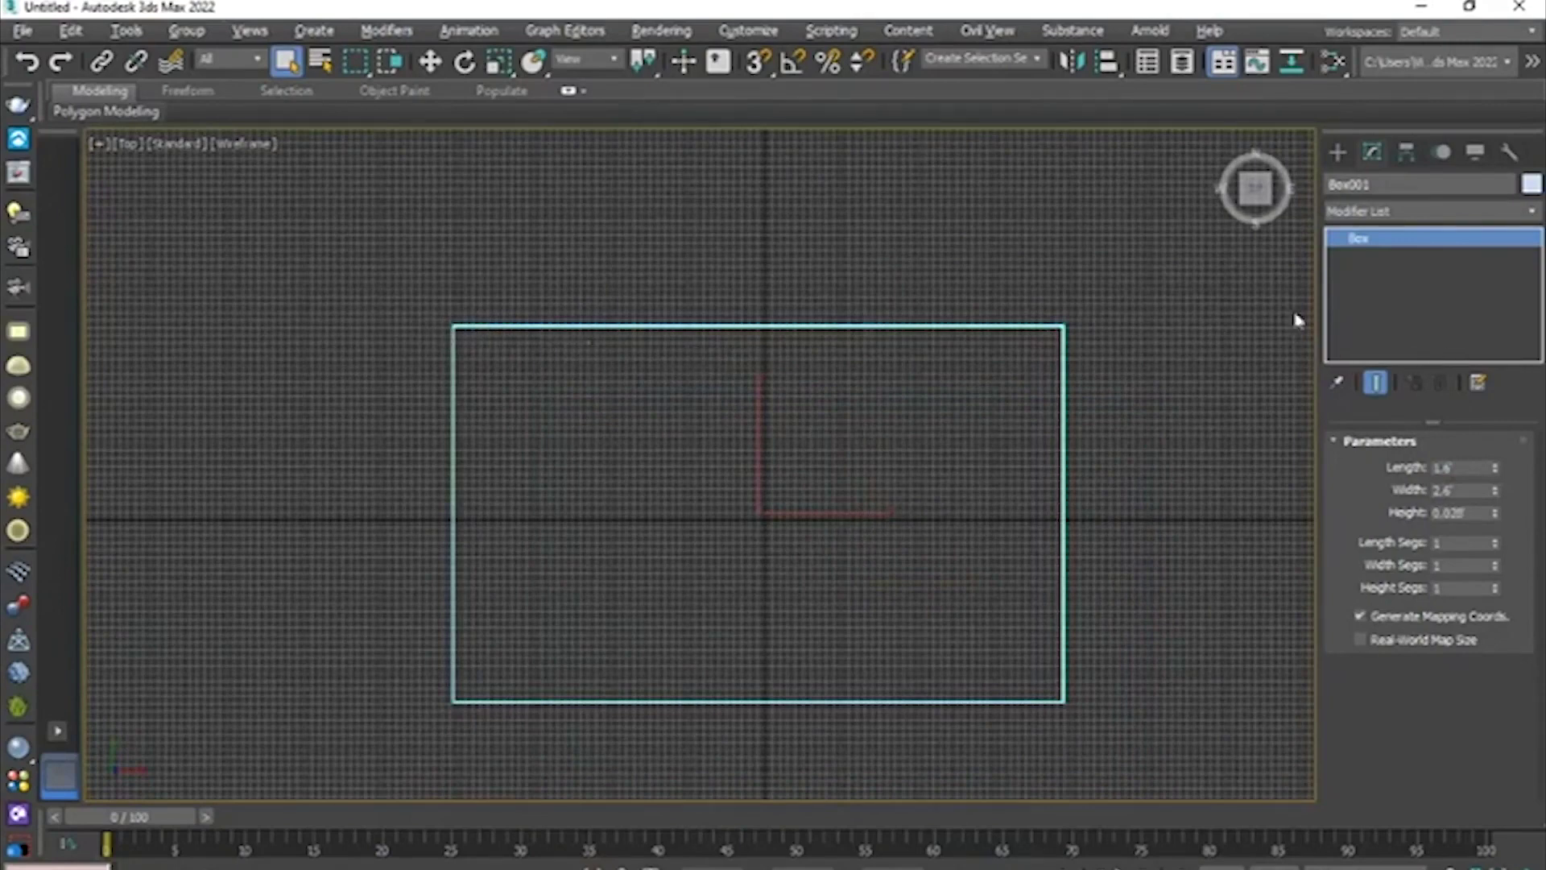
{"action": "left_click", "coordinate": [1337, 153]}
{"action": "left_click", "coordinate": [1379, 295]}
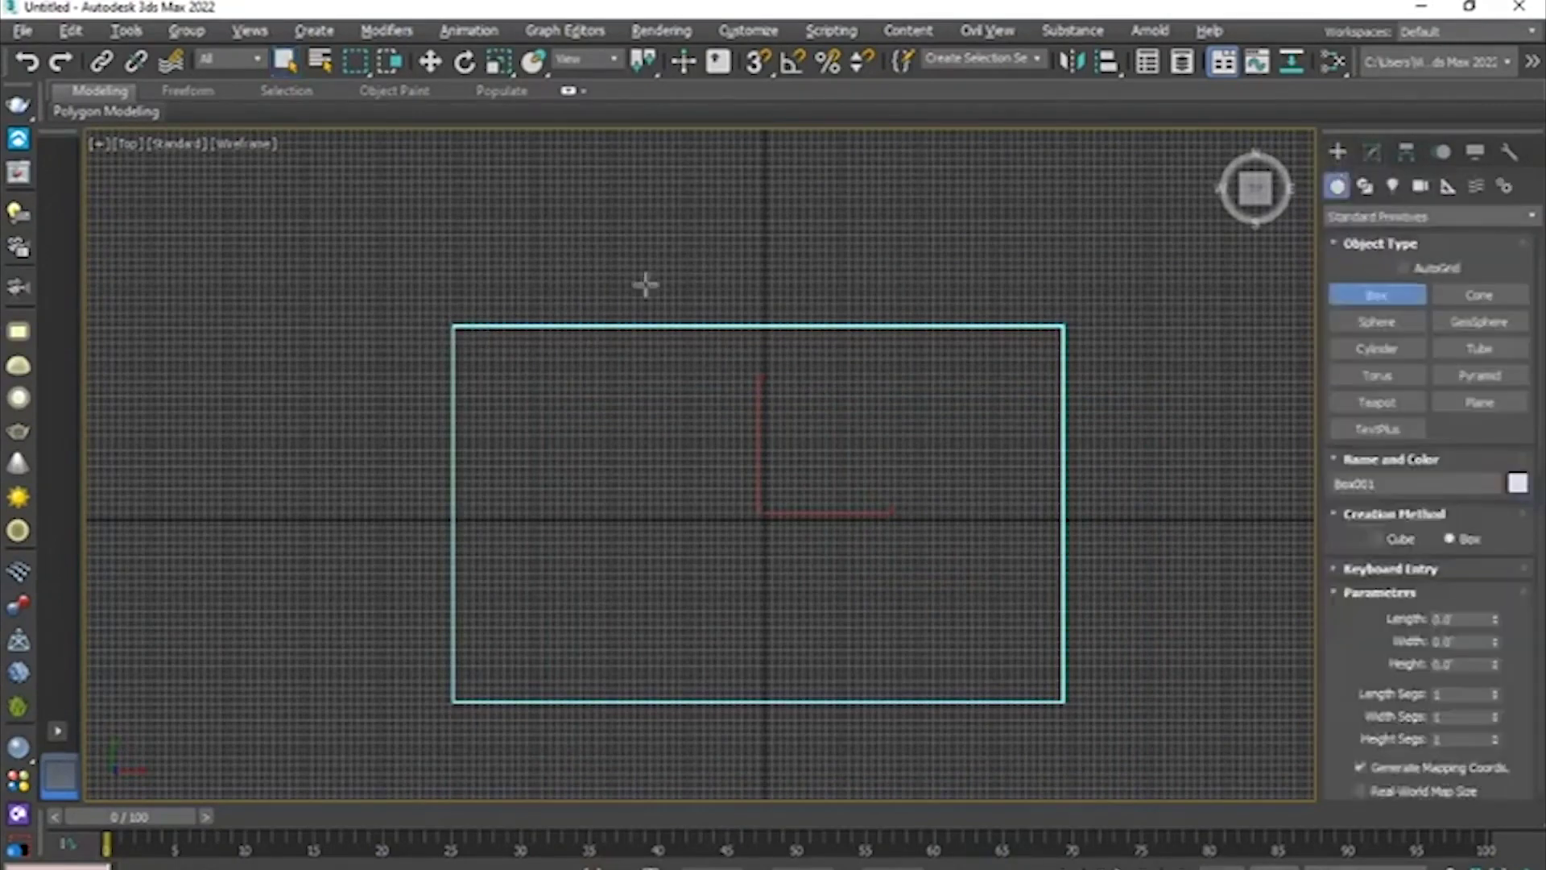
{"action": "left_click", "coordinate": [1372, 153]}
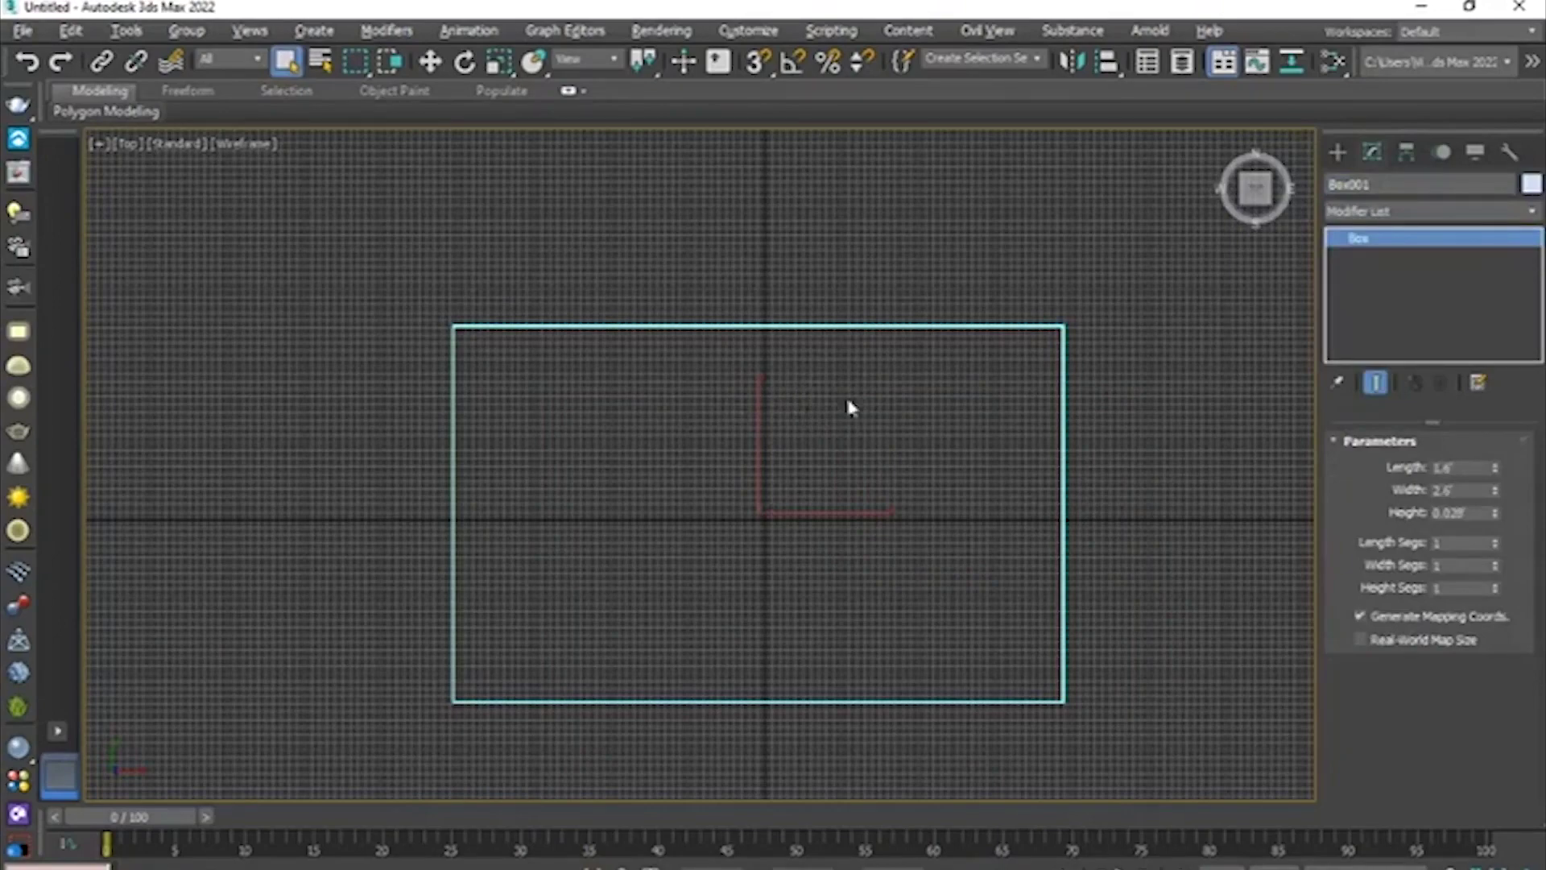
- Try a height of 0.2 ft for the tabletop box, checking its profile in the maximized Front viewport
{"action": "middle_click_drag", "start_coordinate": [735, 416], "coordinate": [628, 419]}
{"action": "scroll", "coordinate": [728, 438], "scroll_direction": "up", "scroll_amount": 2}
{"action": "key", "text": "alt+w"}
{"action": "key", "text": "alt+w"}
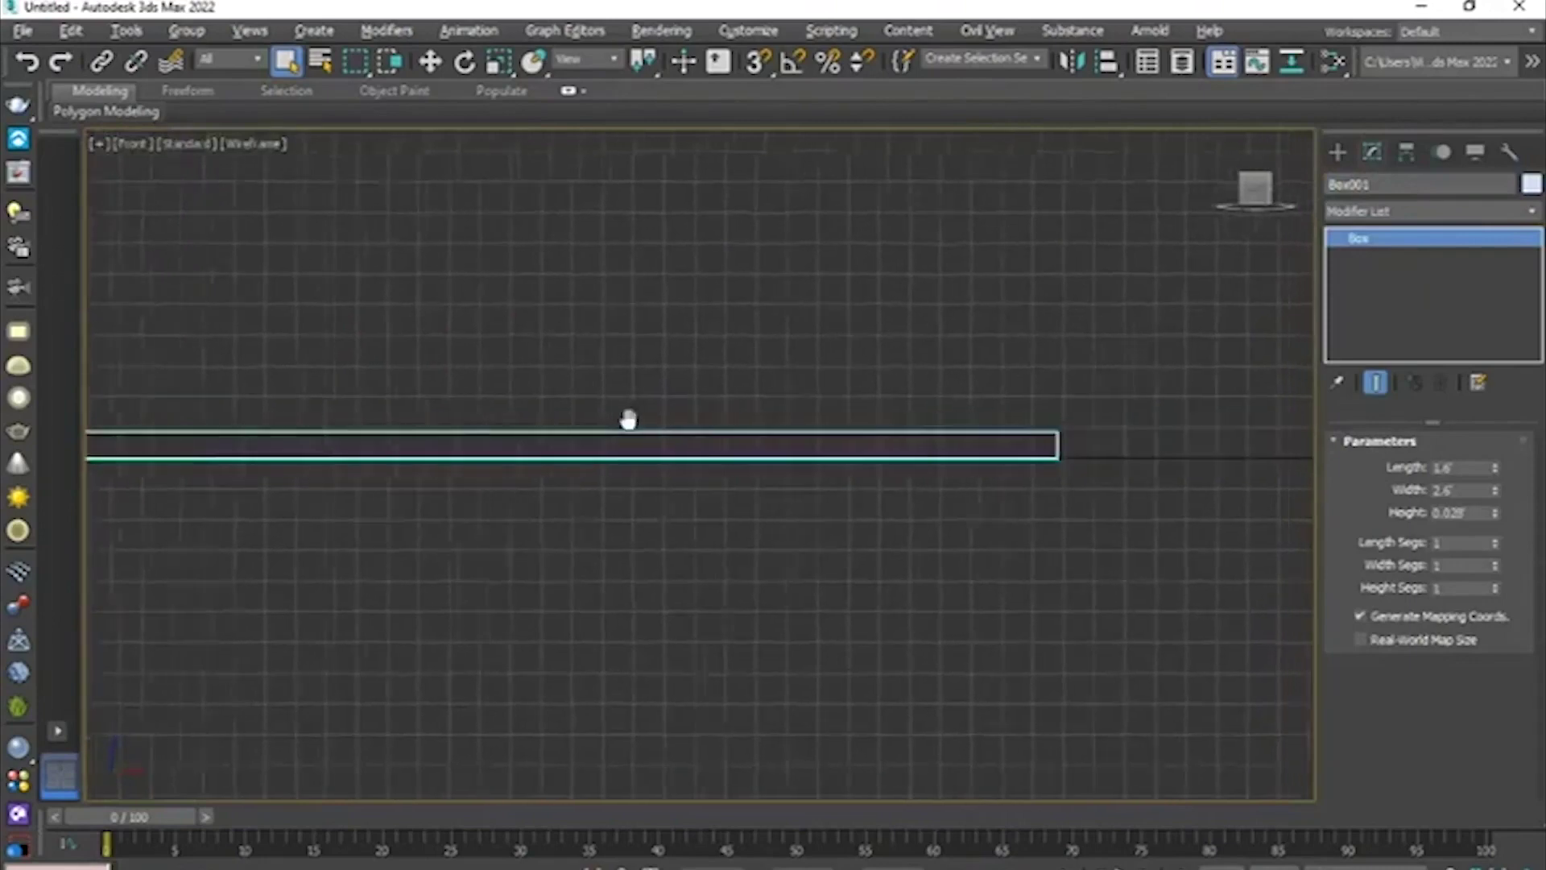
{"action": "double_click", "coordinate": [1454, 512]}
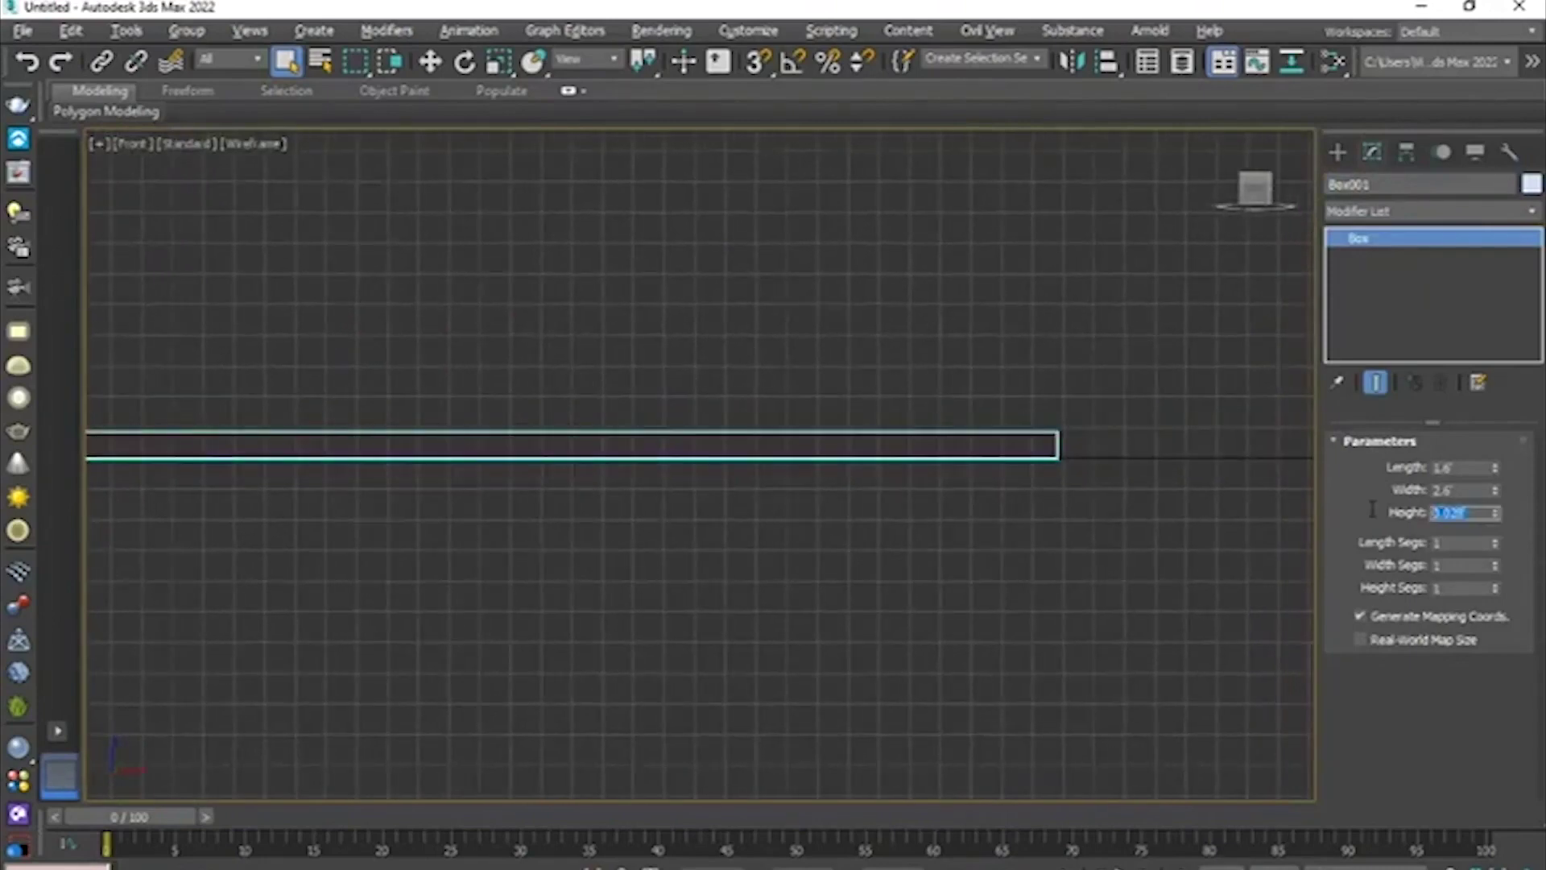
{"action": "type", "text": "0.2"}
{"action": "key", "text": "Return"}
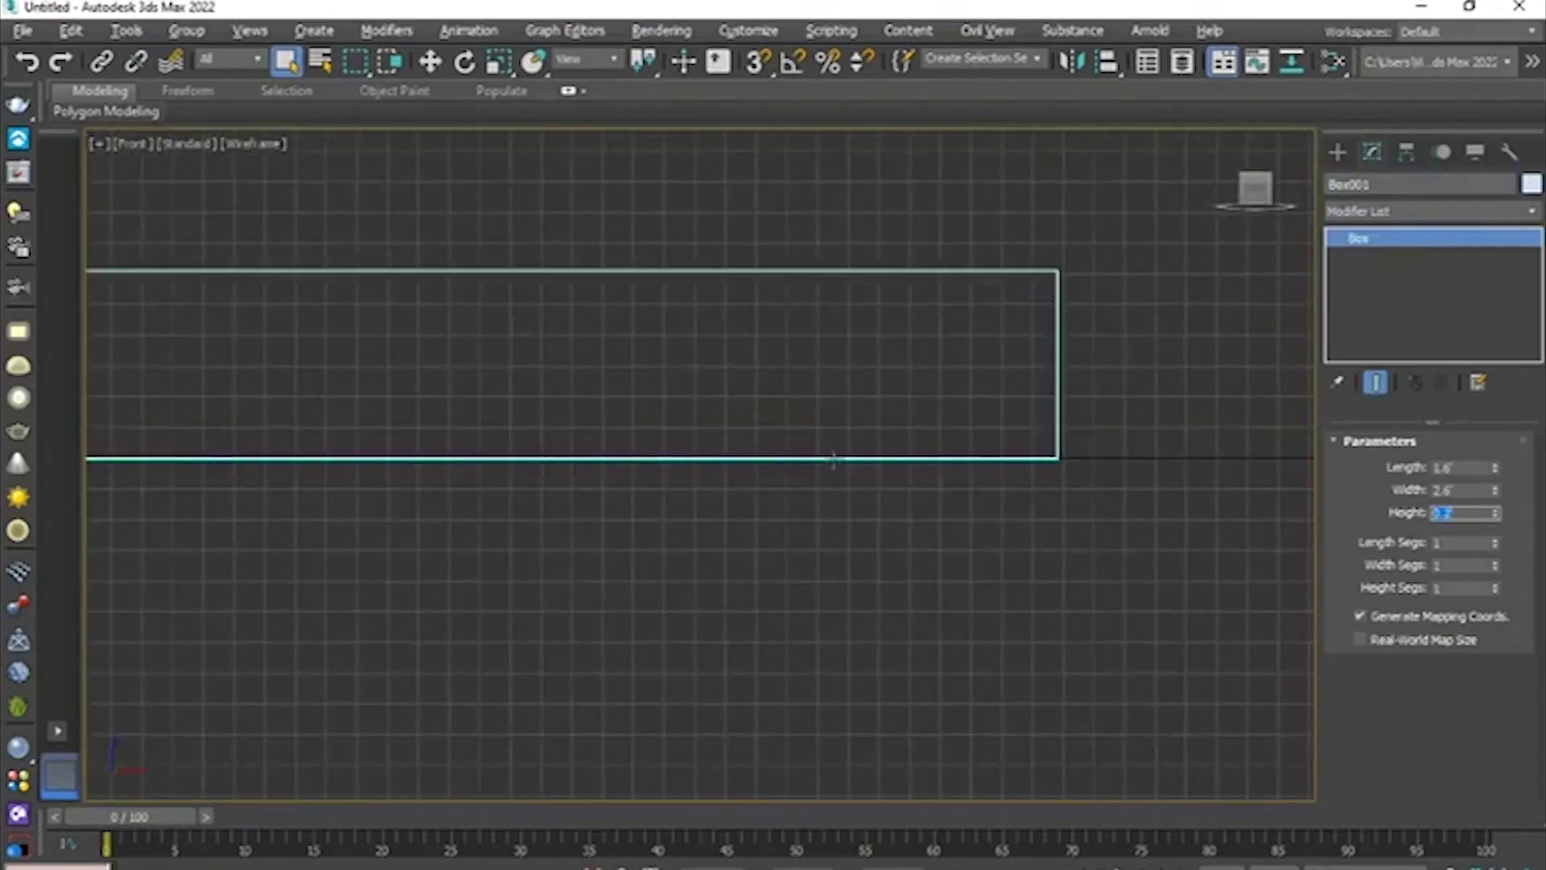
{"action": "scroll", "coordinate": [834, 460], "scroll_direction": "down", "scroll_amount": 8}
{"action": "key", "text": "alt+w"}
{"action": "key", "text": "alt+w"}
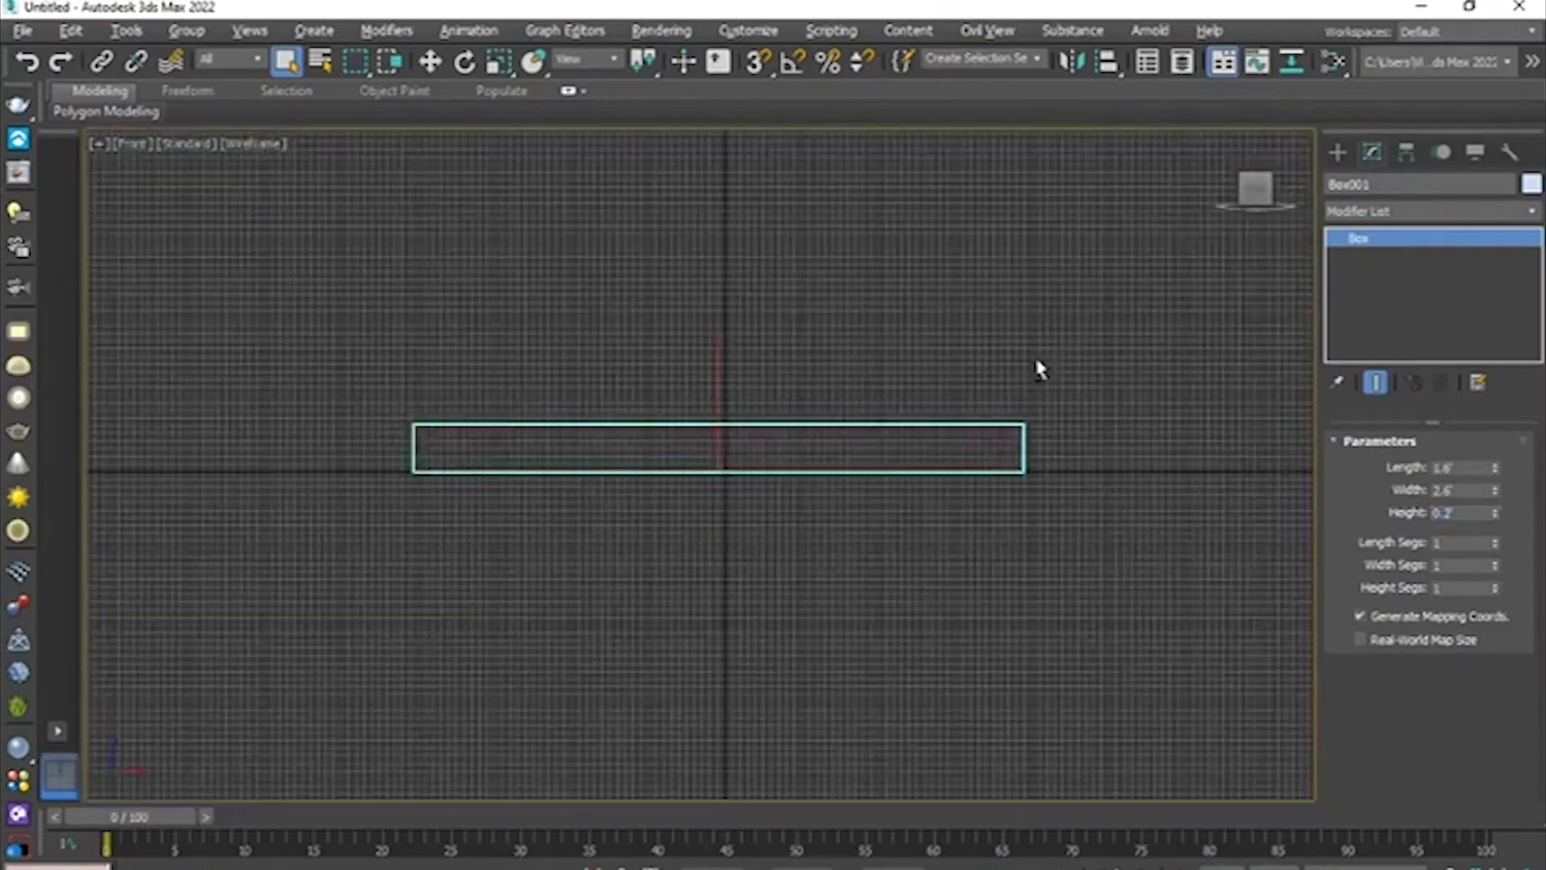
- Set the tabletop box's height to 0.1 ft while viewing it in the maximized Perspective viewport
{"action": "key", "text": "alt+w"}
{"action": "left_click", "coordinate": [971, 528]}
{"action": "key", "text": "alt+w"}
{"action": "middle_click_drag", "start_coordinate": [955, 520], "coordinate": [972, 501], "text": "alt"}
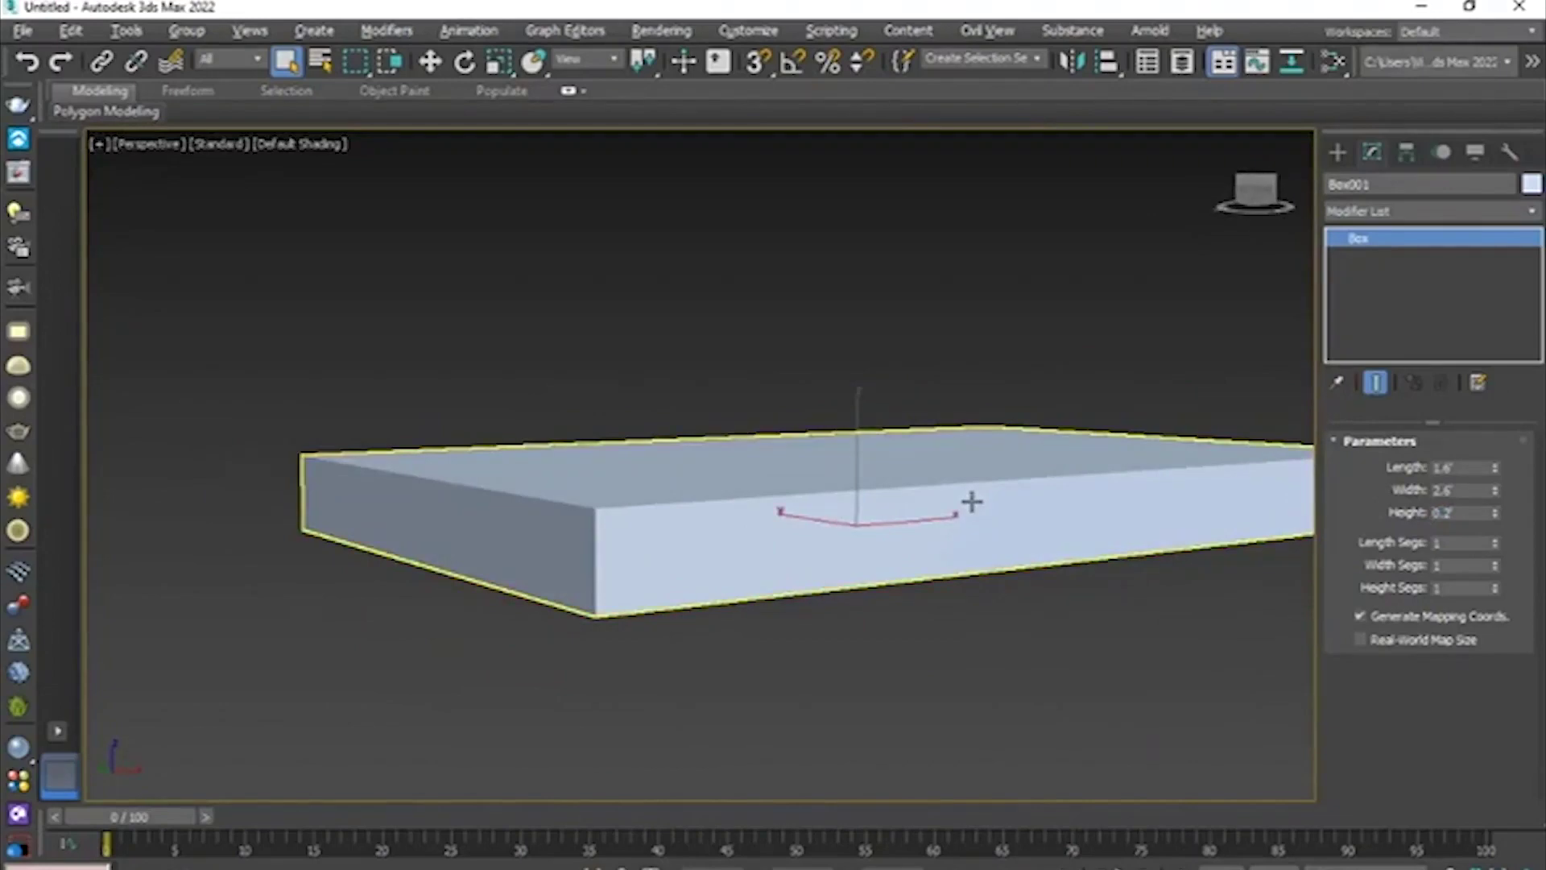
{"action": "double_click", "coordinate": [1462, 512]}
{"action": "middle_click_drag", "start_coordinate": [1152, 499], "coordinate": [967, 489], "text": "alt"}
{"action": "double_click", "coordinate": [1461, 512]}
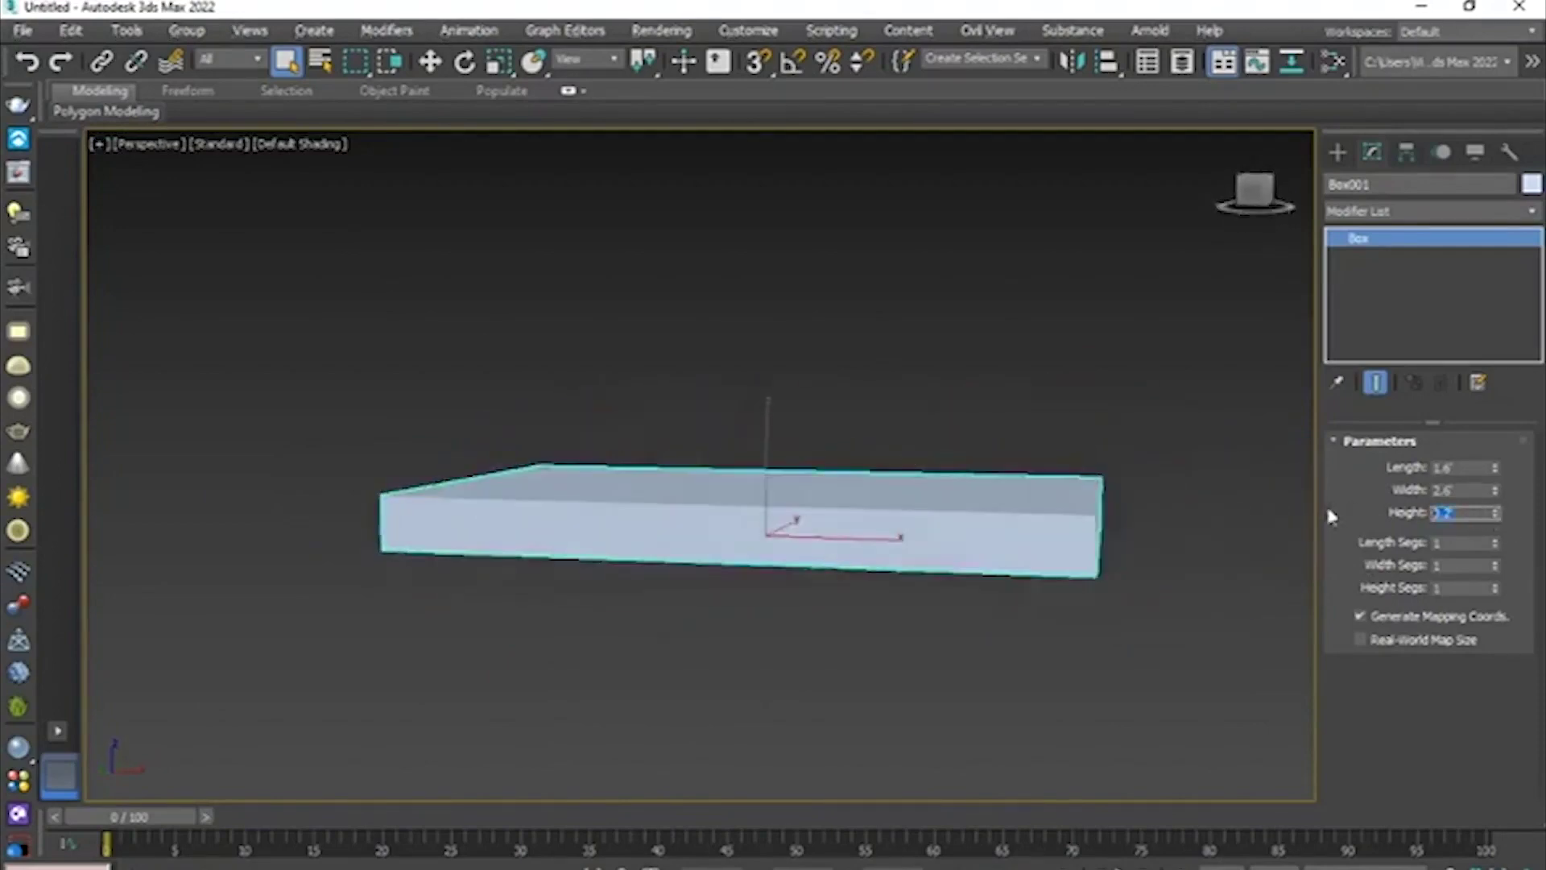
{"action": "type", "text": "0.1"}
{"action": "key", "text": "Return"}
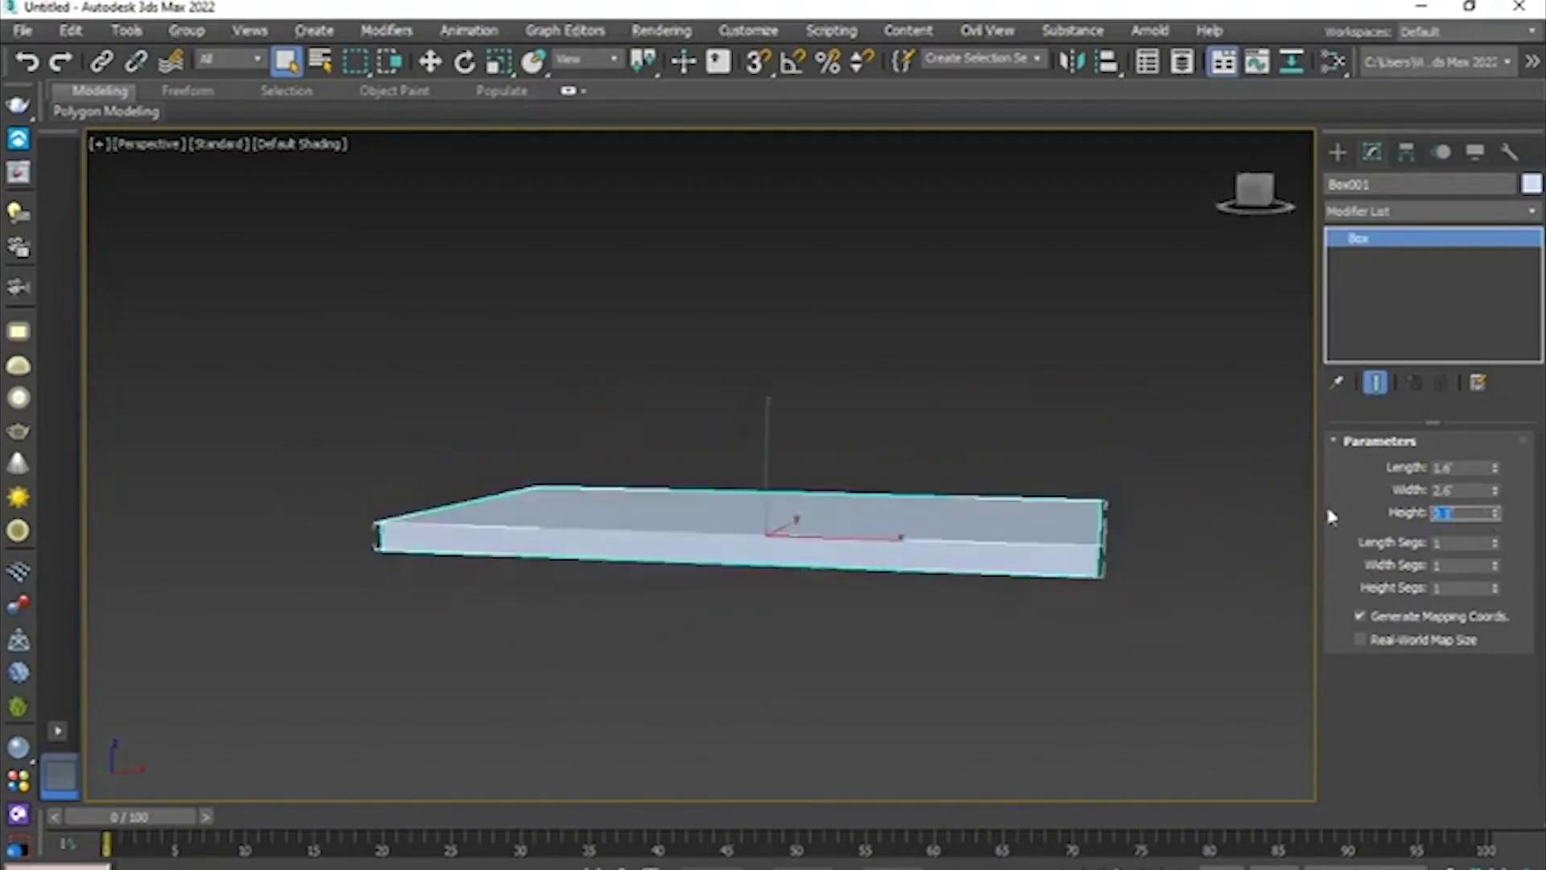
- Examine the tabletop slab's thickness and proportions from several angles and distances in the Perspective viewport
{"action": "middle_click_drag", "start_coordinate": [739, 439], "coordinate": [873, 452], "text": "alt"}
{"action": "key", "text": "w"}
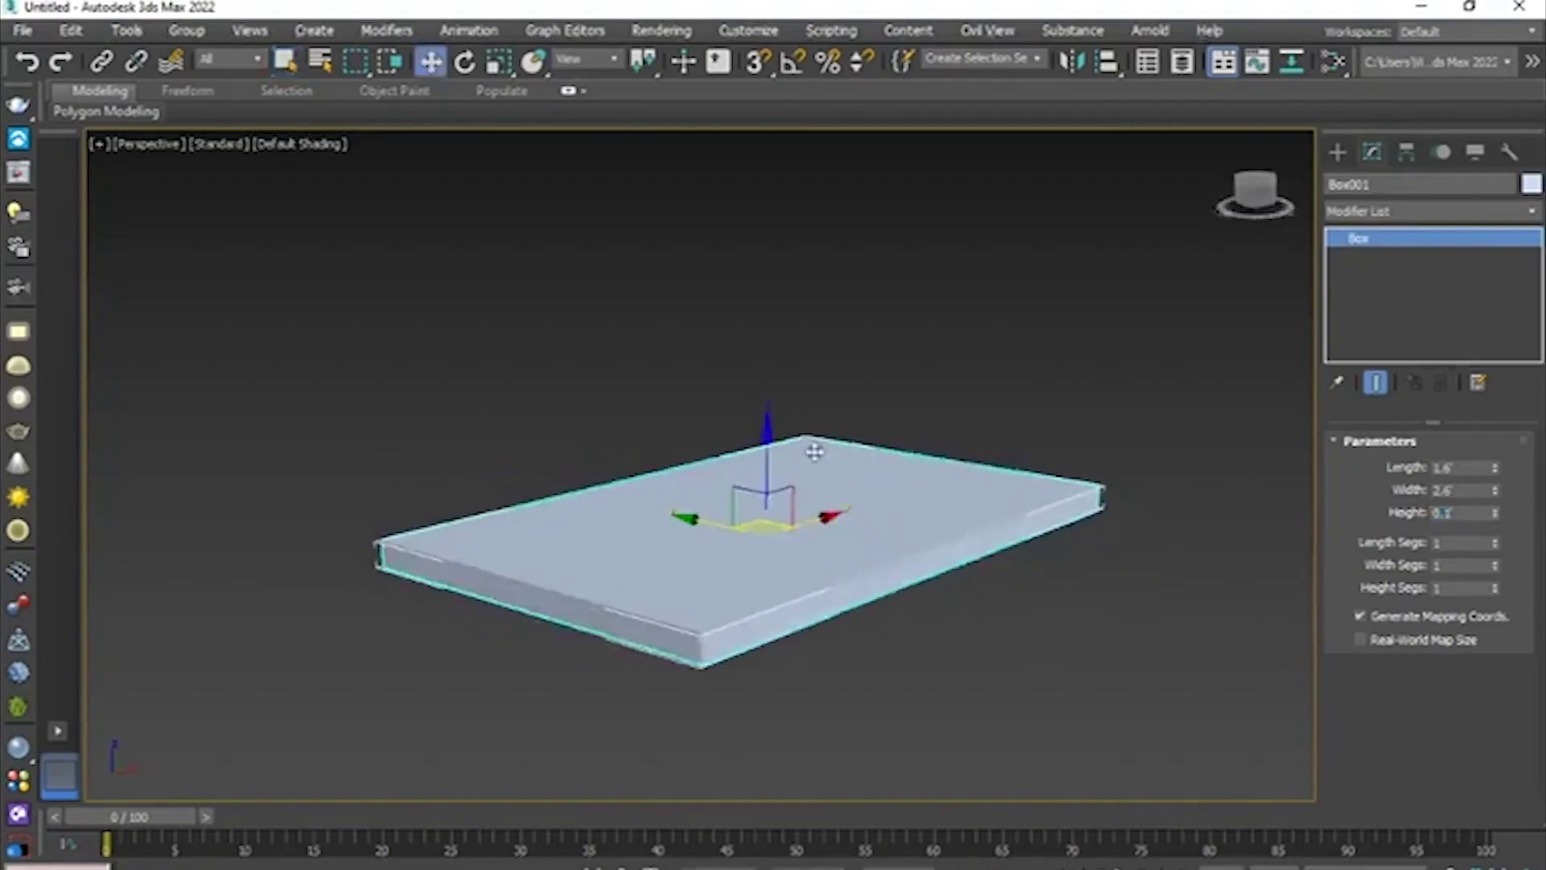
{"action": "scroll", "coordinate": [779, 465], "scroll_direction": "down", "scroll_amount": 3}
{"action": "scroll", "coordinate": [779, 465], "scroll_direction": "up", "scroll_amount": 6}
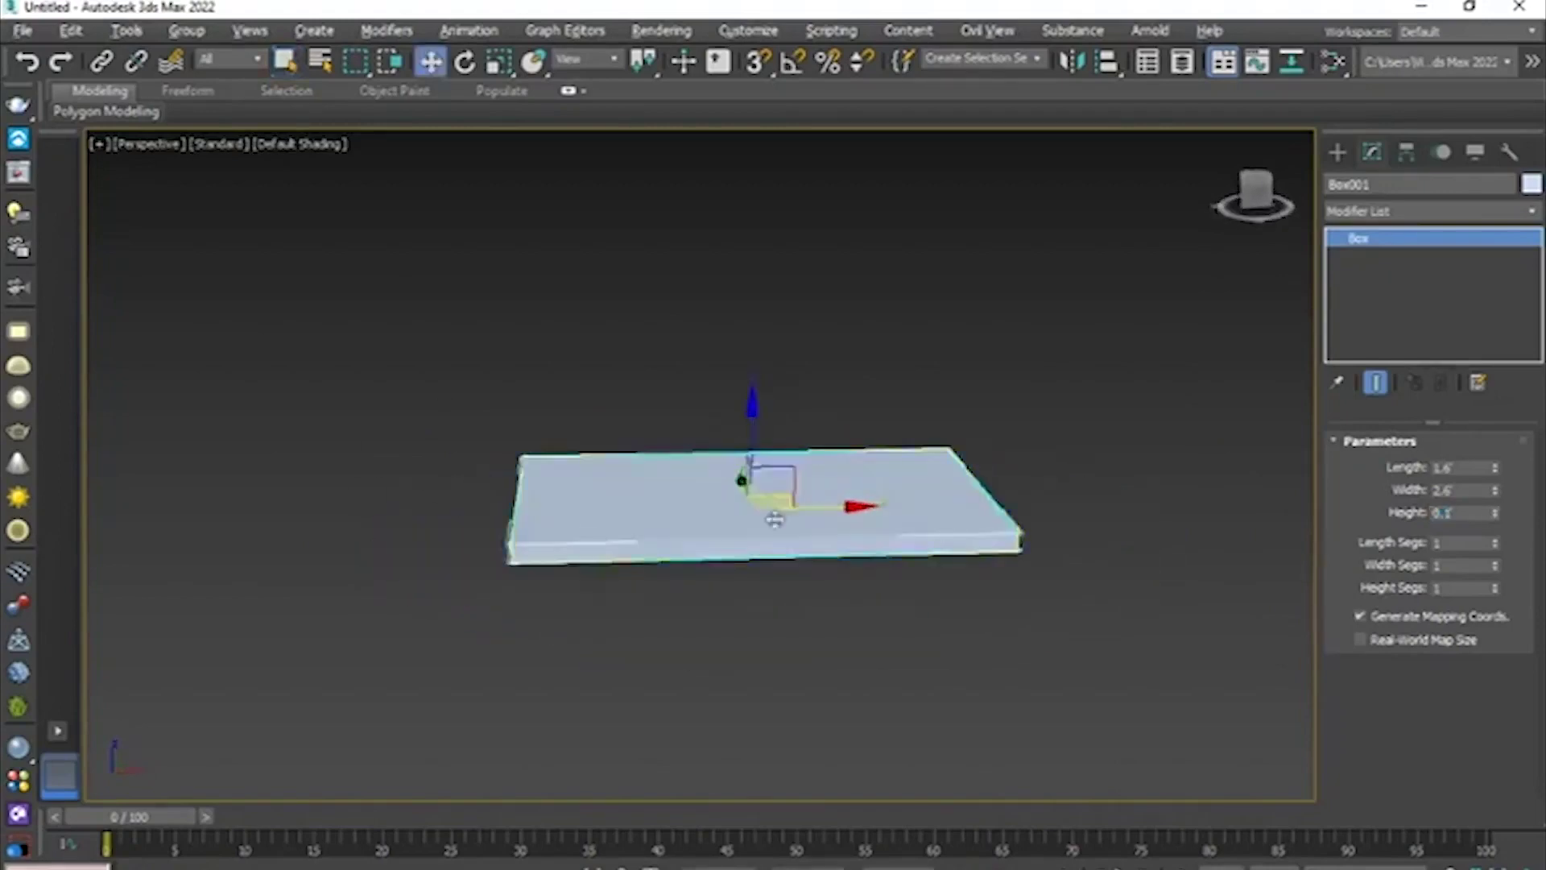
{"action": "middle_click_drag", "start_coordinate": [579, 540], "coordinate": [725, 539], "text": "alt"}
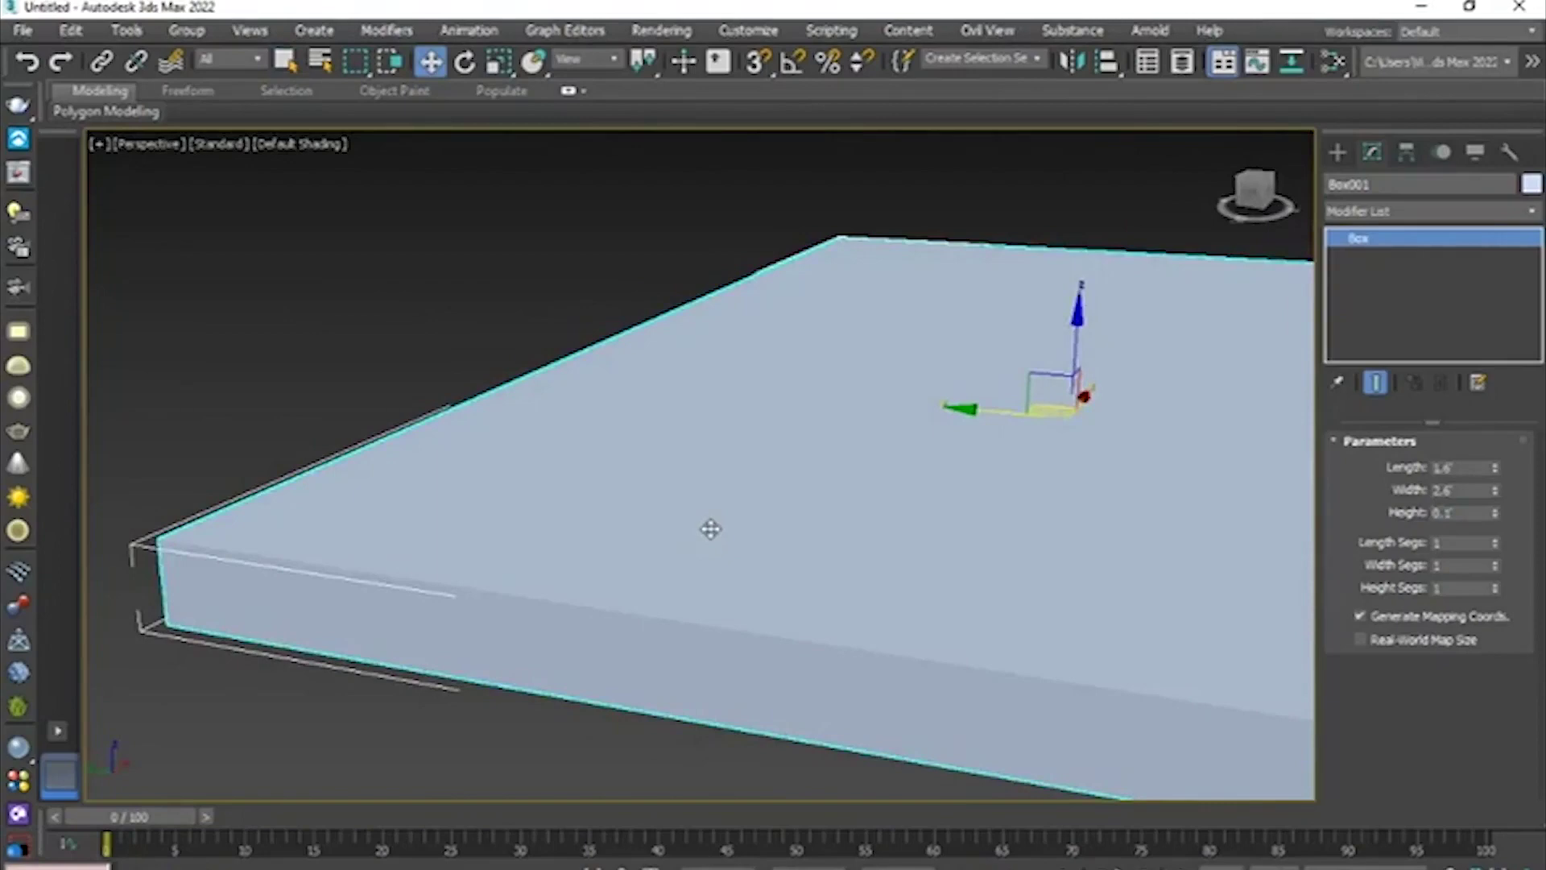
{"action": "double_click", "coordinate": [1466, 513]}
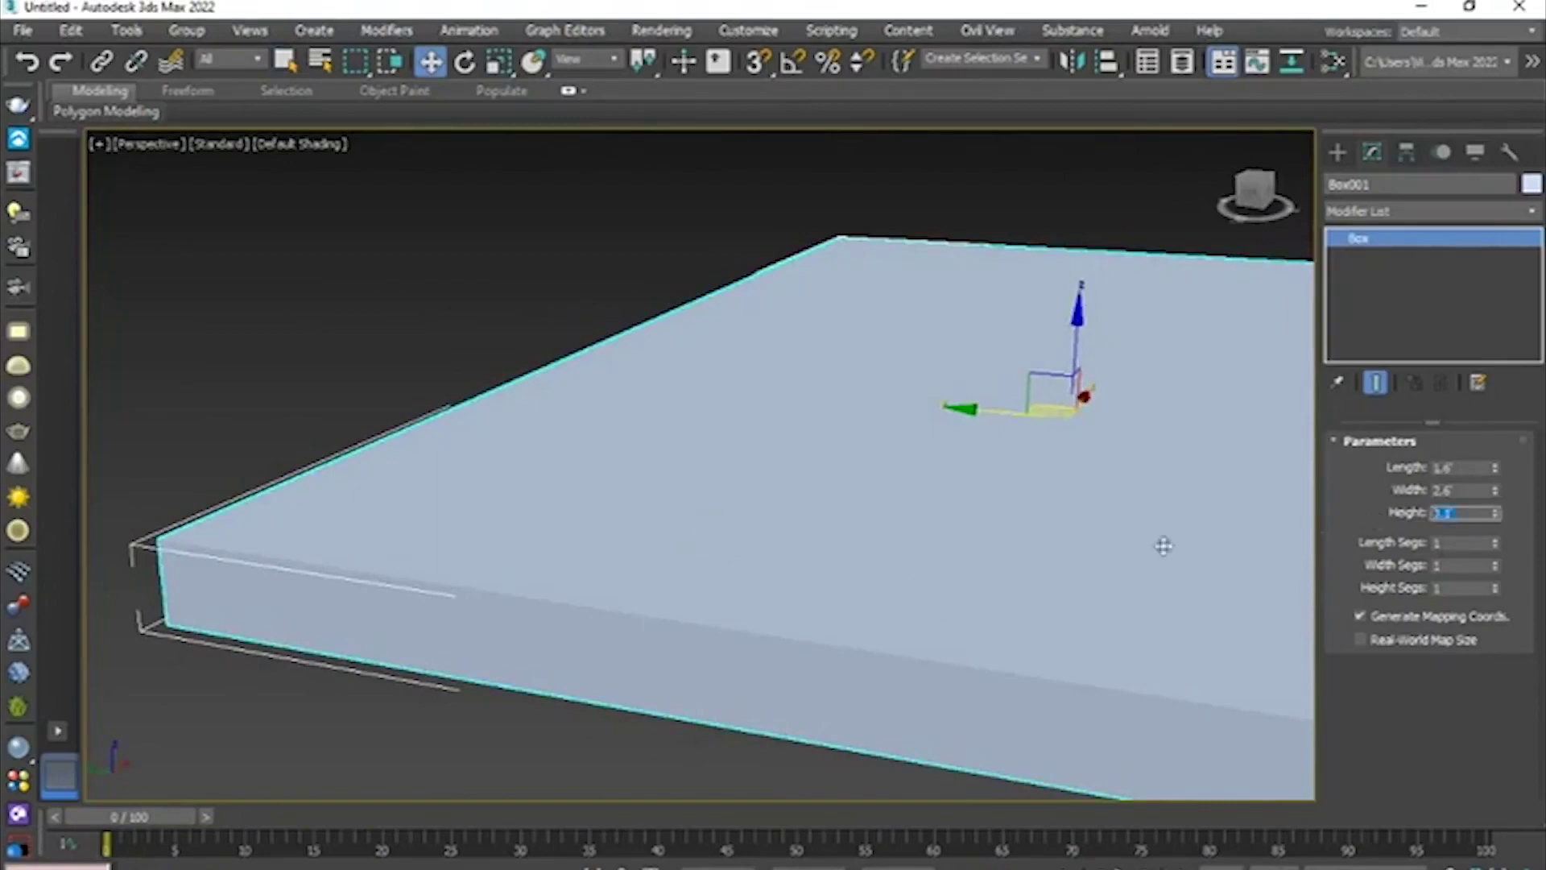
{"action": "scroll", "coordinate": [588, 592], "scroll_direction": "down", "scroll_amount": 10}
{"action": "scroll", "coordinate": [730, 592], "scroll_direction": "up", "scroll_amount": 3}
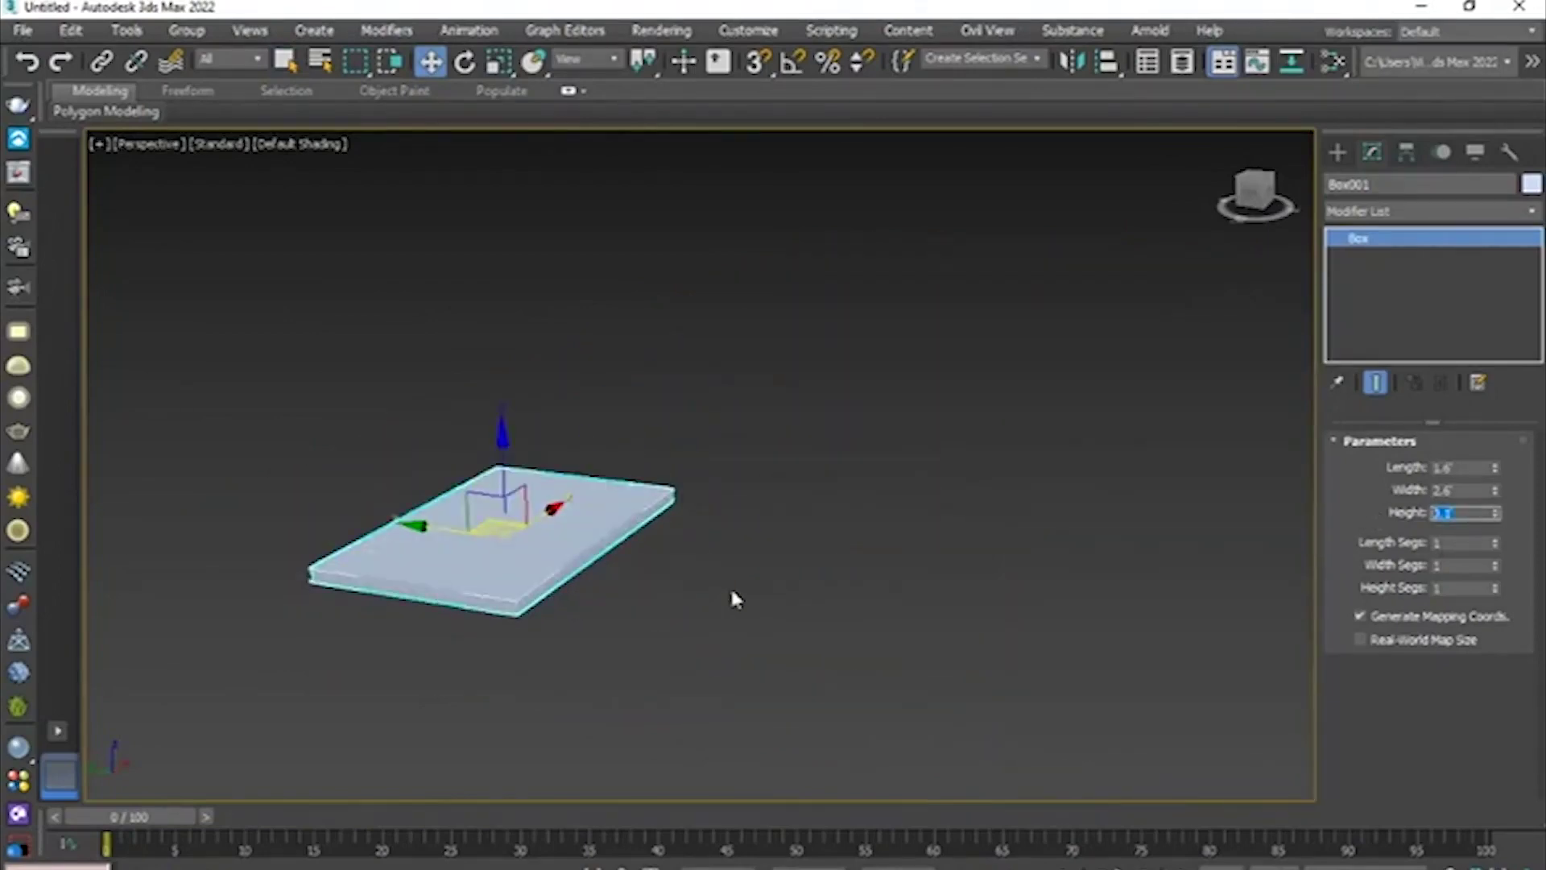
{"action": "middle_click_drag", "start_coordinate": [733, 597], "coordinate": [812, 573]}
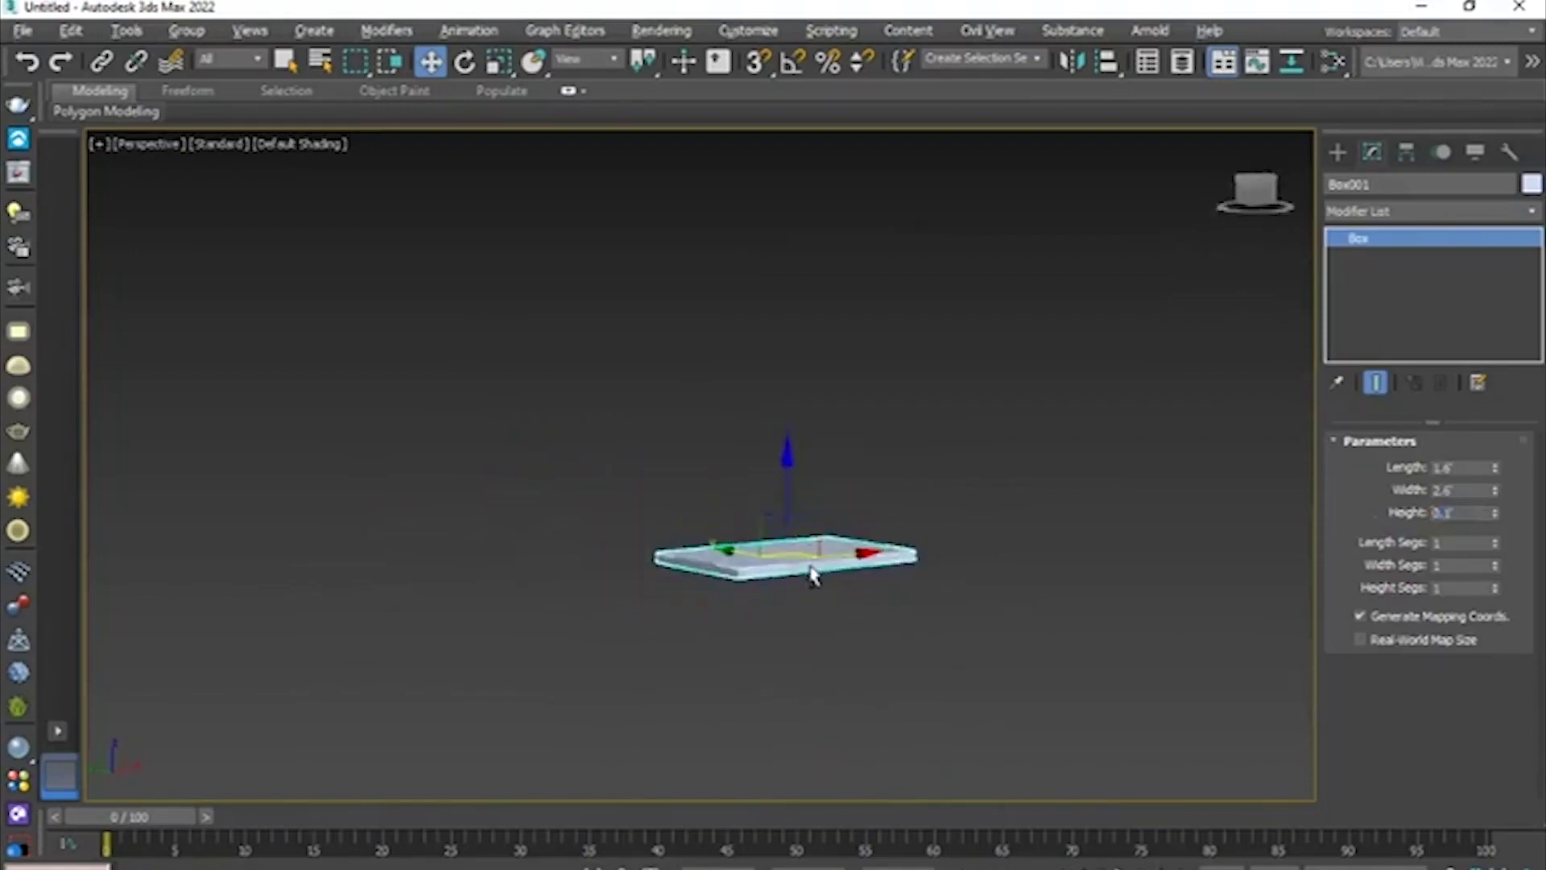
{"action": "scroll", "coordinate": [812, 574], "scroll_direction": "up", "scroll_amount": 5}
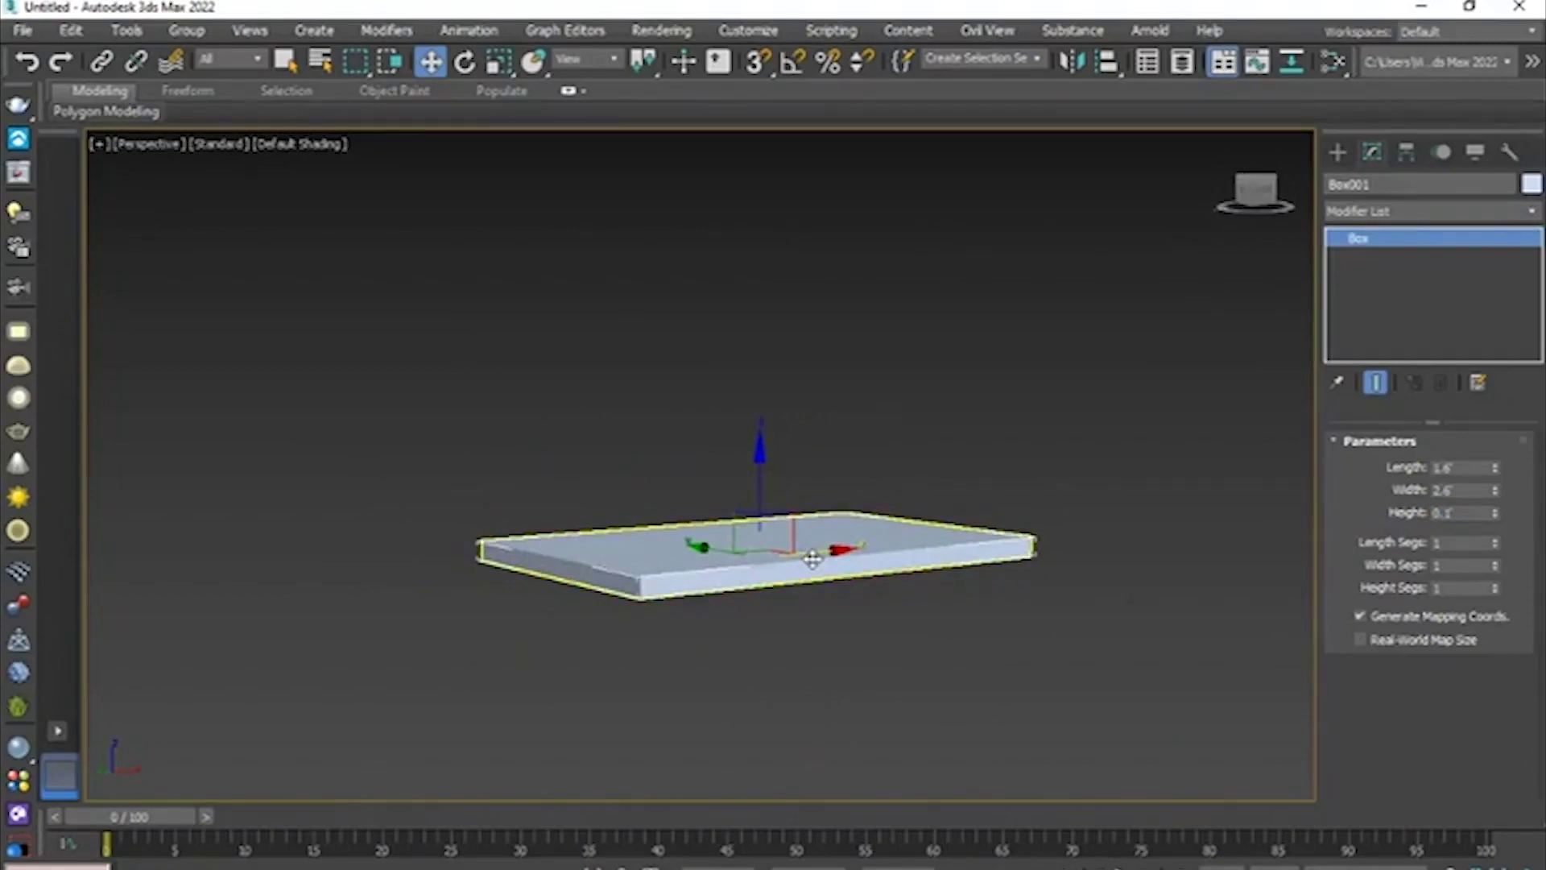
{"action": "right_click", "coordinate": [646, 549]}
{"action": "left_click", "coordinate": [926, 591]}
{"action": "middle_click_drag", "start_coordinate": [908, 574], "coordinate": [871, 597], "text": "alt"}
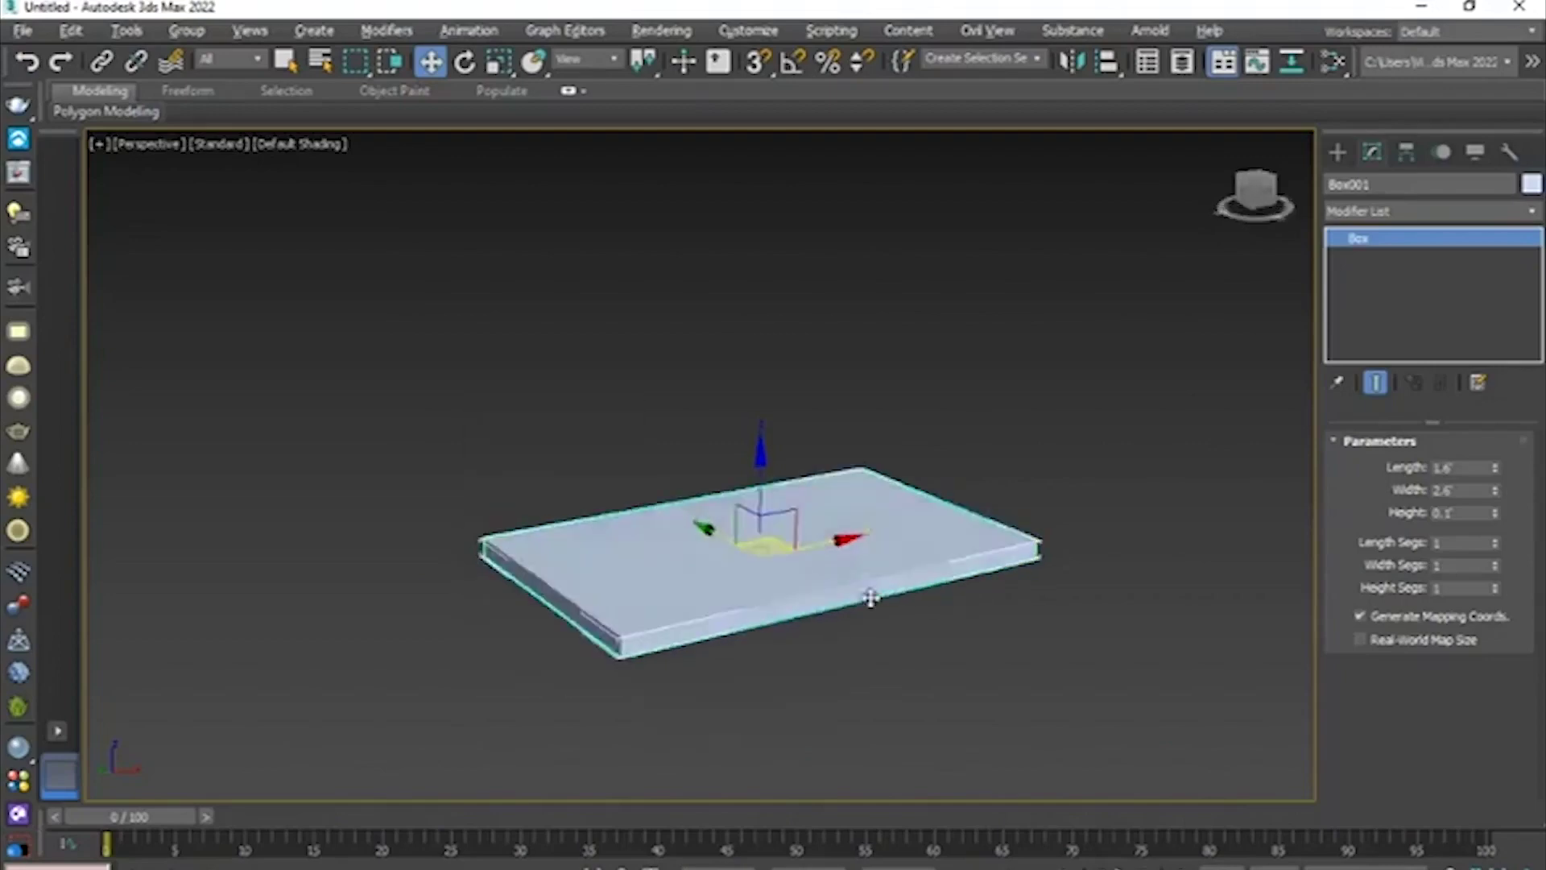
{"action": "scroll", "coordinate": [952, 570], "scroll_direction": "up", "scroll_amount": 5}
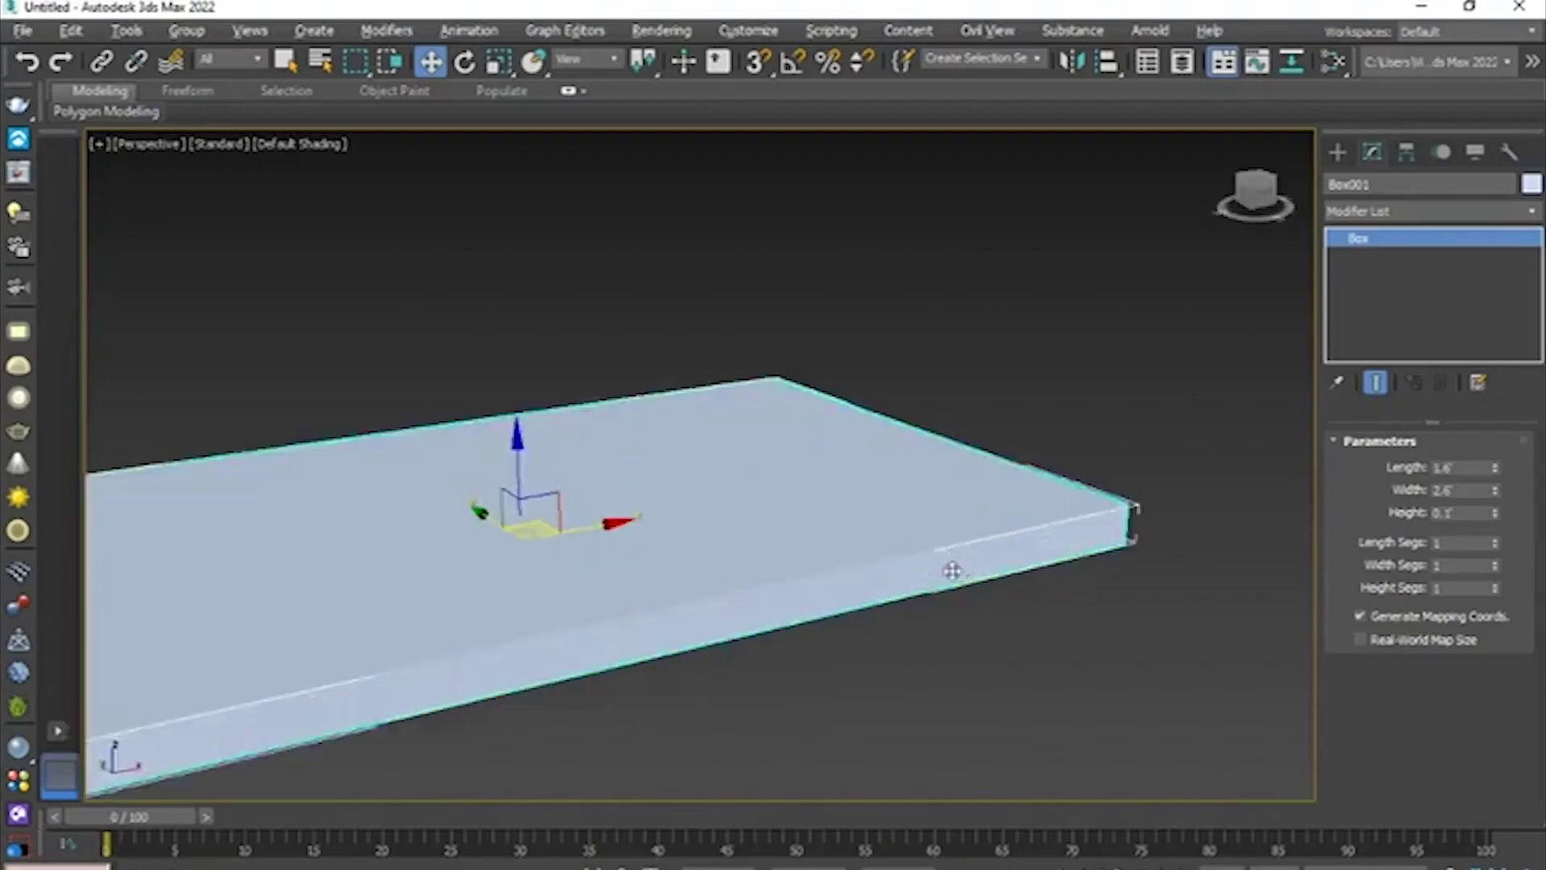
{"action": "scroll", "coordinate": [891, 587], "scroll_direction": "up", "scroll_amount": 2}
{"action": "scroll", "coordinate": [815, 542], "scroll_direction": "down", "scroll_amount": 6}
- Maximize the Top viewport with the whole tabletop in view, and close the reference photo view after checking the table legs
{"action": "key", "text": "alt+w"}
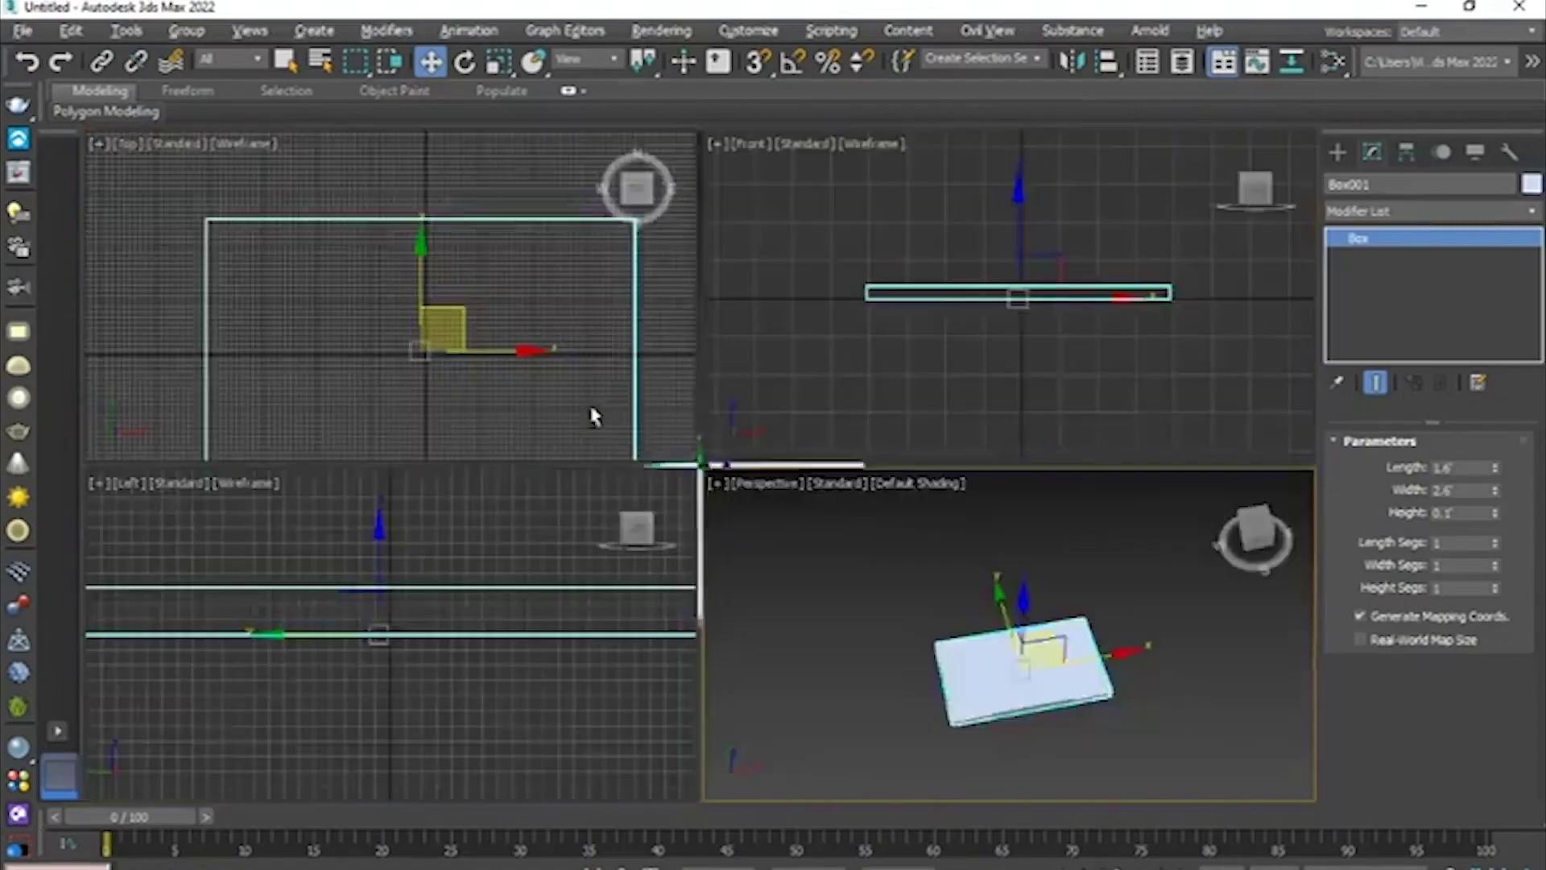
{"action": "right_click", "coordinate": [594, 417]}
{"action": "key", "text": "alt+w"}
{"action": "scroll", "coordinate": [701, 497], "scroll_direction": "down", "scroll_amount": 2}
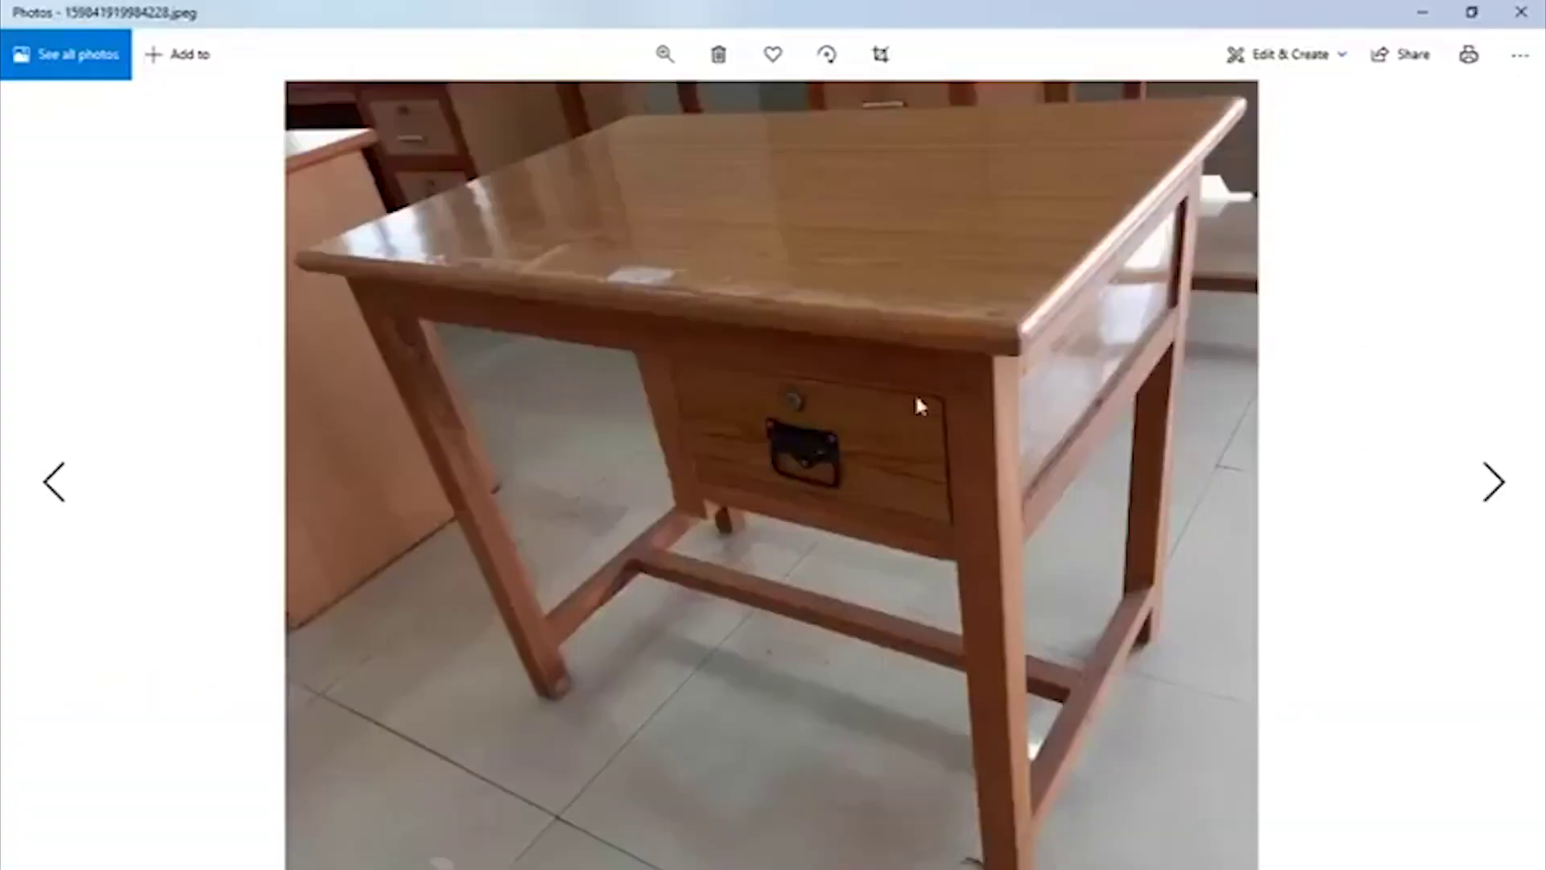
{"action": "left_click", "coordinate": [1414, 11]}
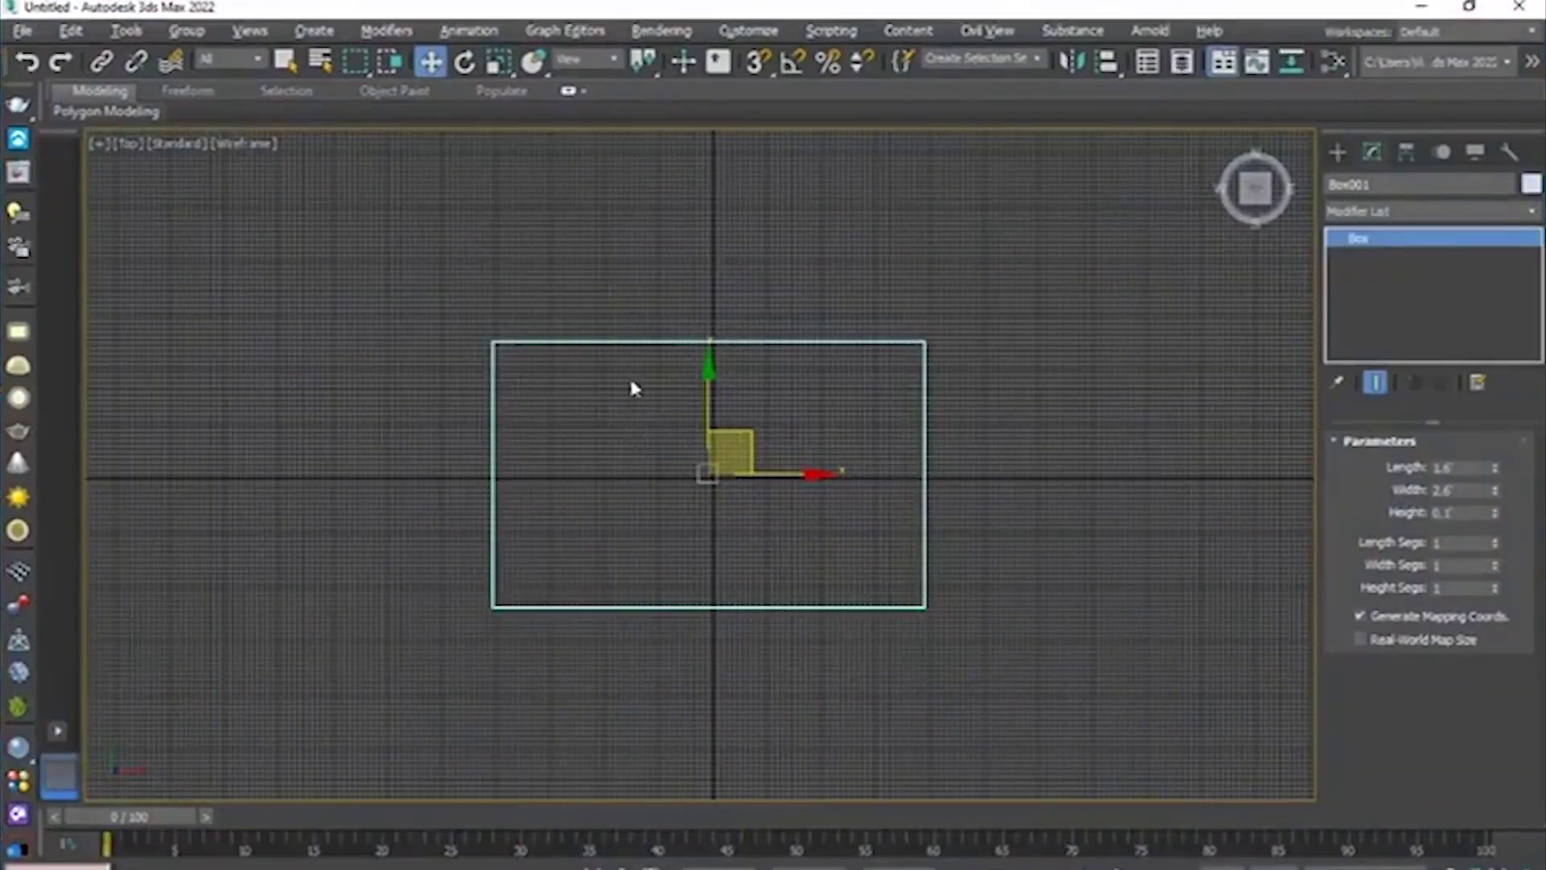
- Create a leg box about 0.12 by 0.12 ft and 0.47 ft high inside the tabletop's upper-left corner in the Top viewport
{"action": "key", "text": "alt+w"}
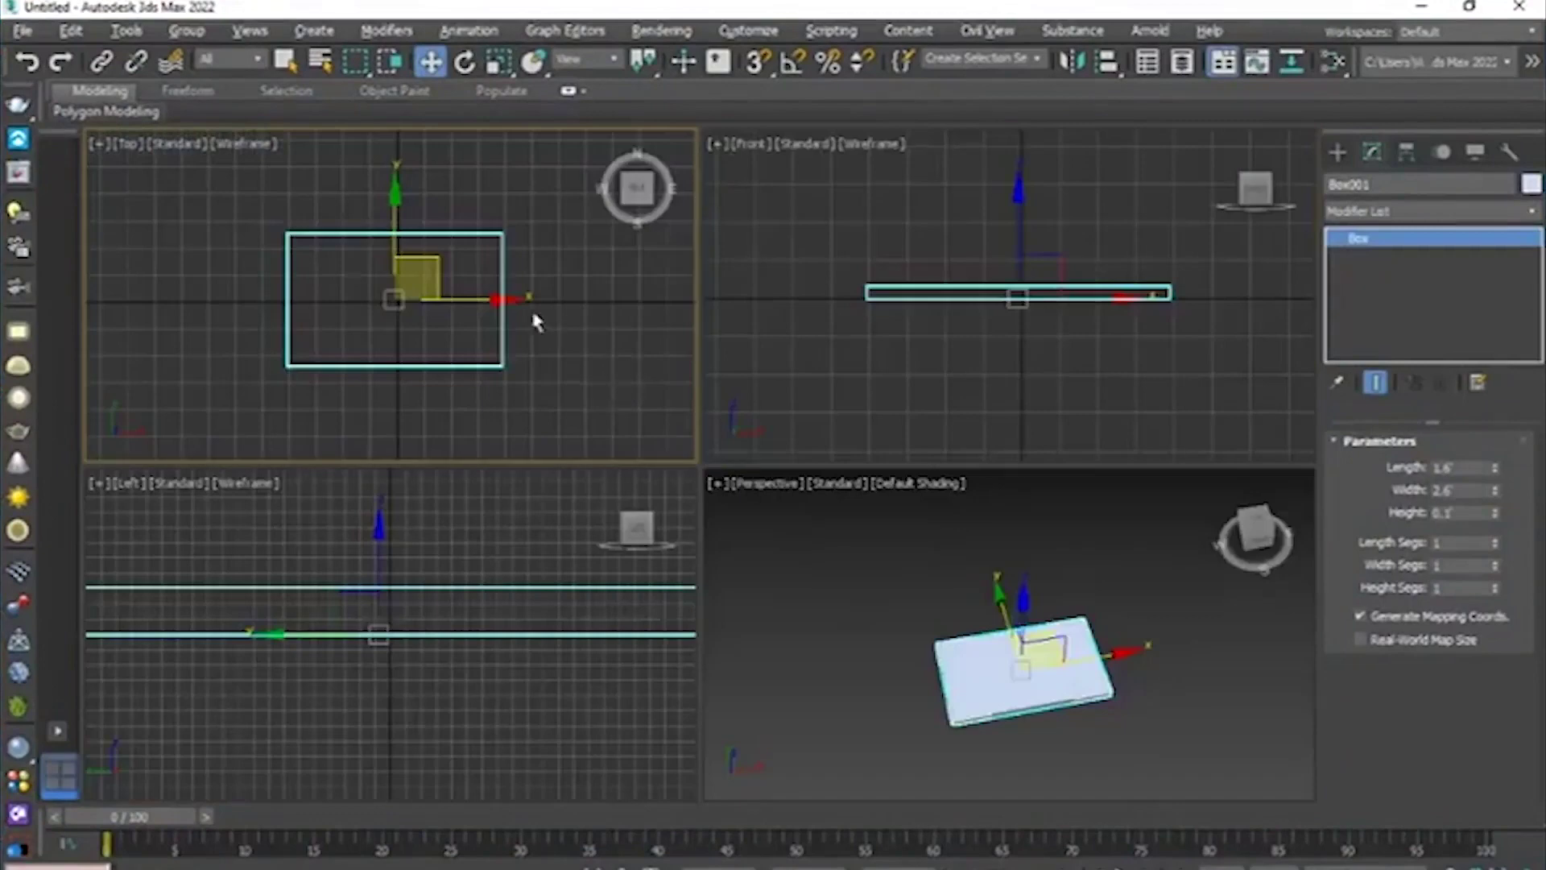
{"action": "key", "text": "alt+w"}
{"action": "left_click", "coordinate": [1337, 151]}
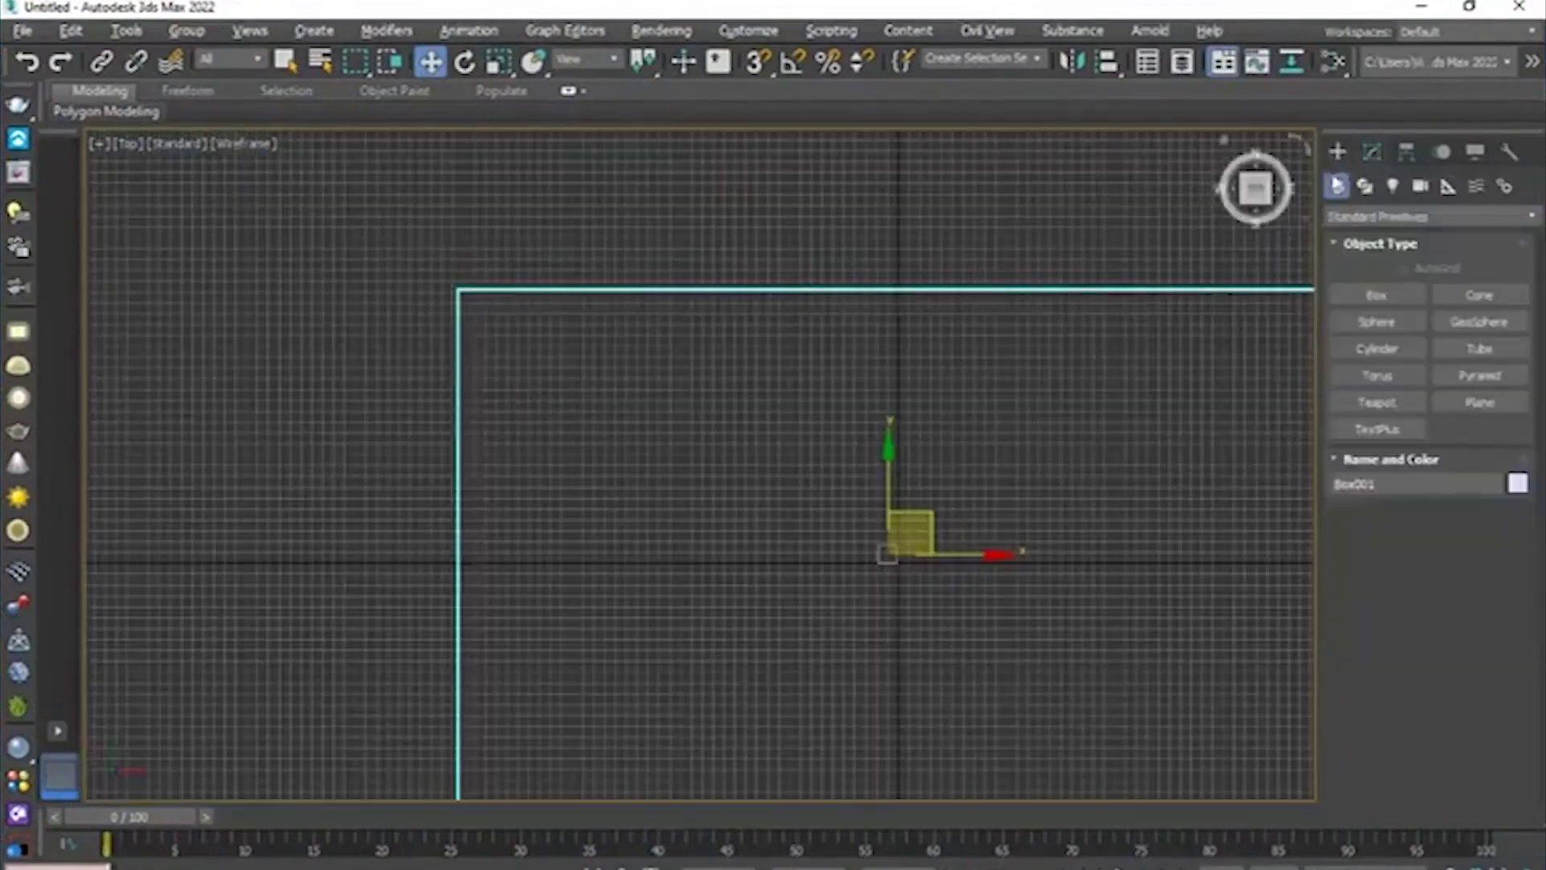
{"action": "left_click", "coordinate": [1377, 295]}
{"action": "left_click_drag", "start_coordinate": [500, 322], "coordinate": [544, 366]}
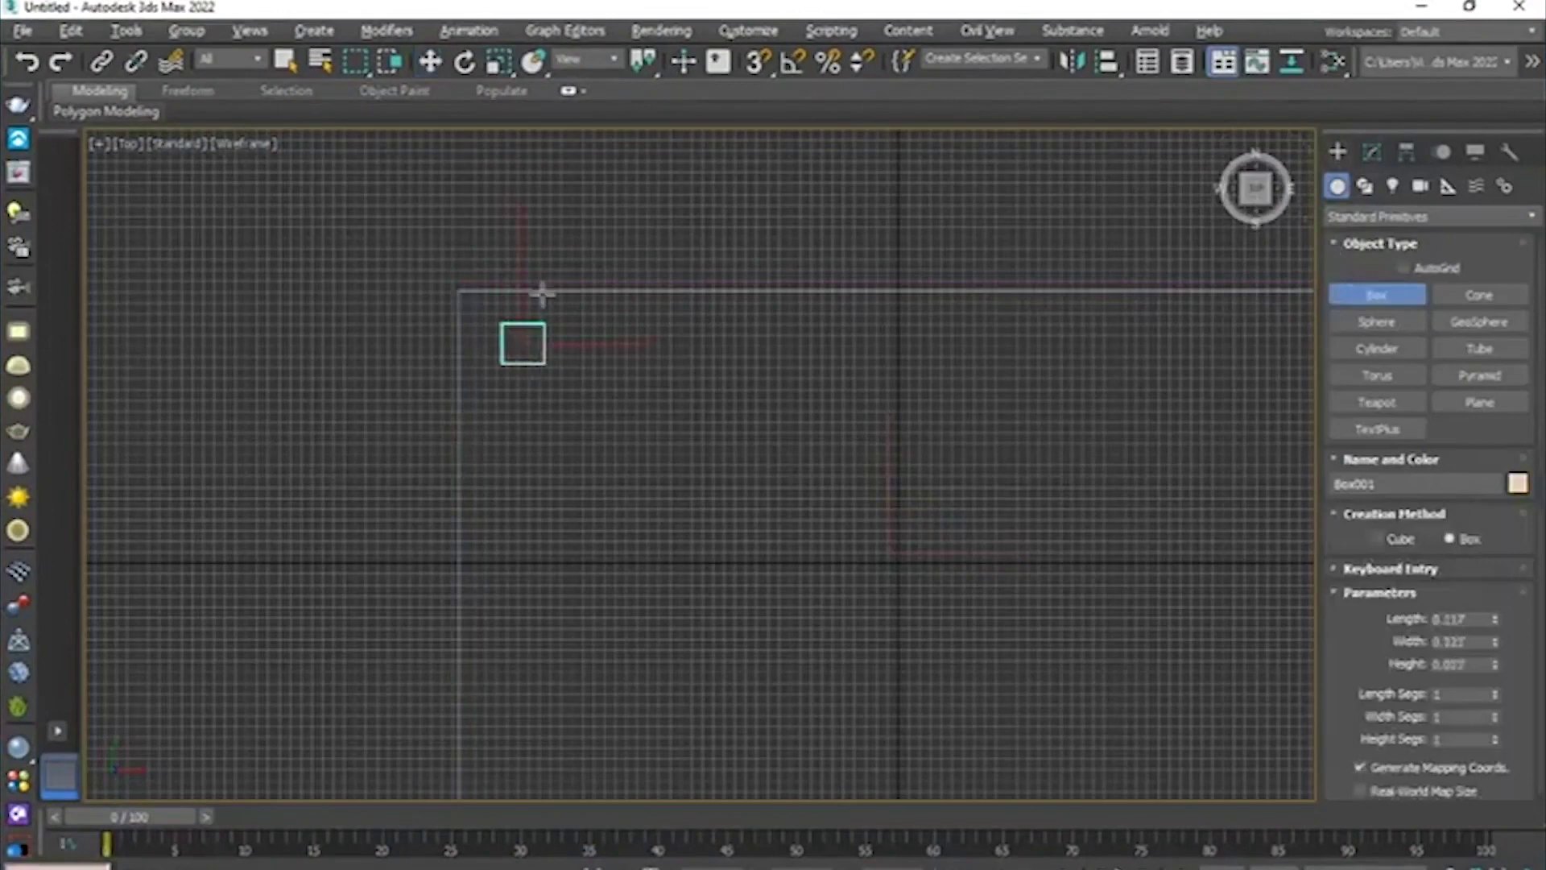
{"action": "left_click", "coordinate": [541, 207]}
{"action": "key", "text": "w"}
- Set the leg box's width and length to 0.1 ft each
{"action": "left_click", "coordinate": [1361, 156]}
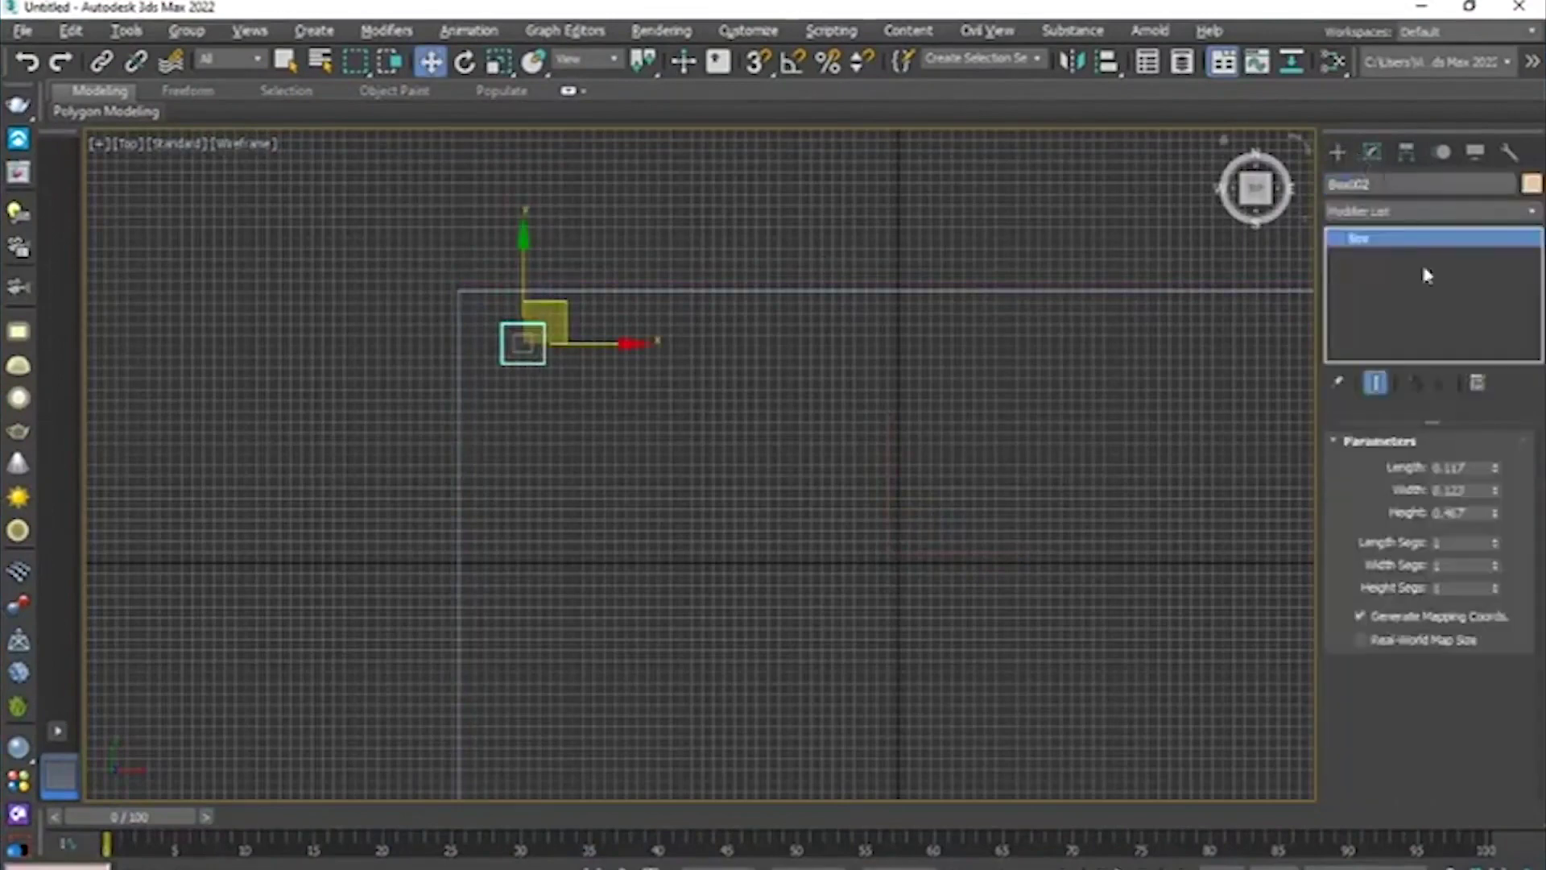
{"action": "left_click", "coordinate": [1476, 491]}
{"action": "type", "text": "0.1"}
{"action": "key", "text": "Return"}
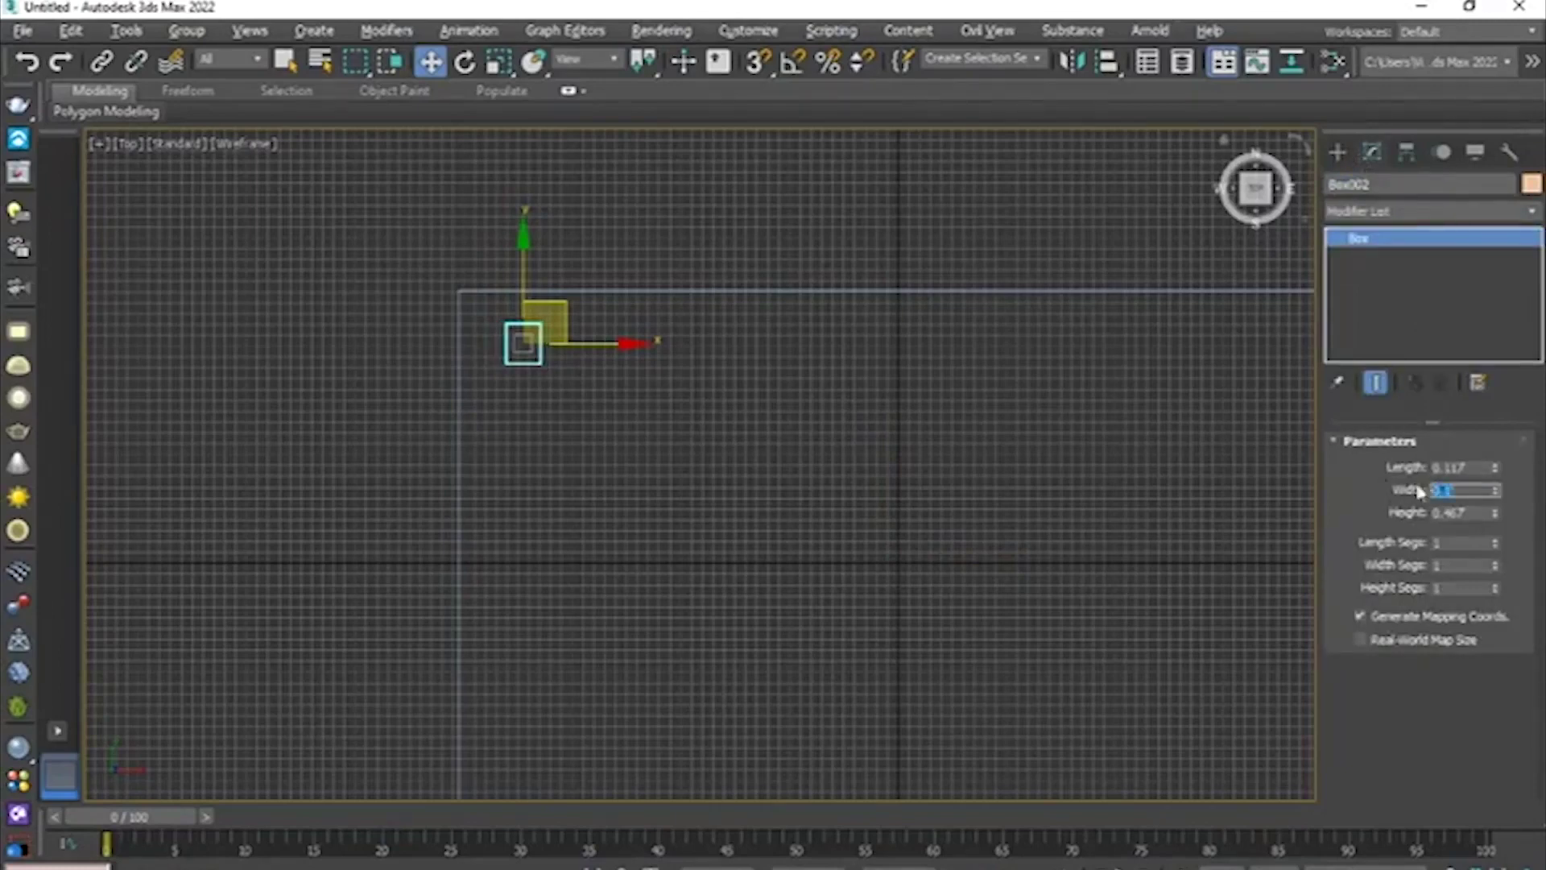
{"action": "key", "text": "shift+Tab"}
{"action": "type", "text": "0.1"}
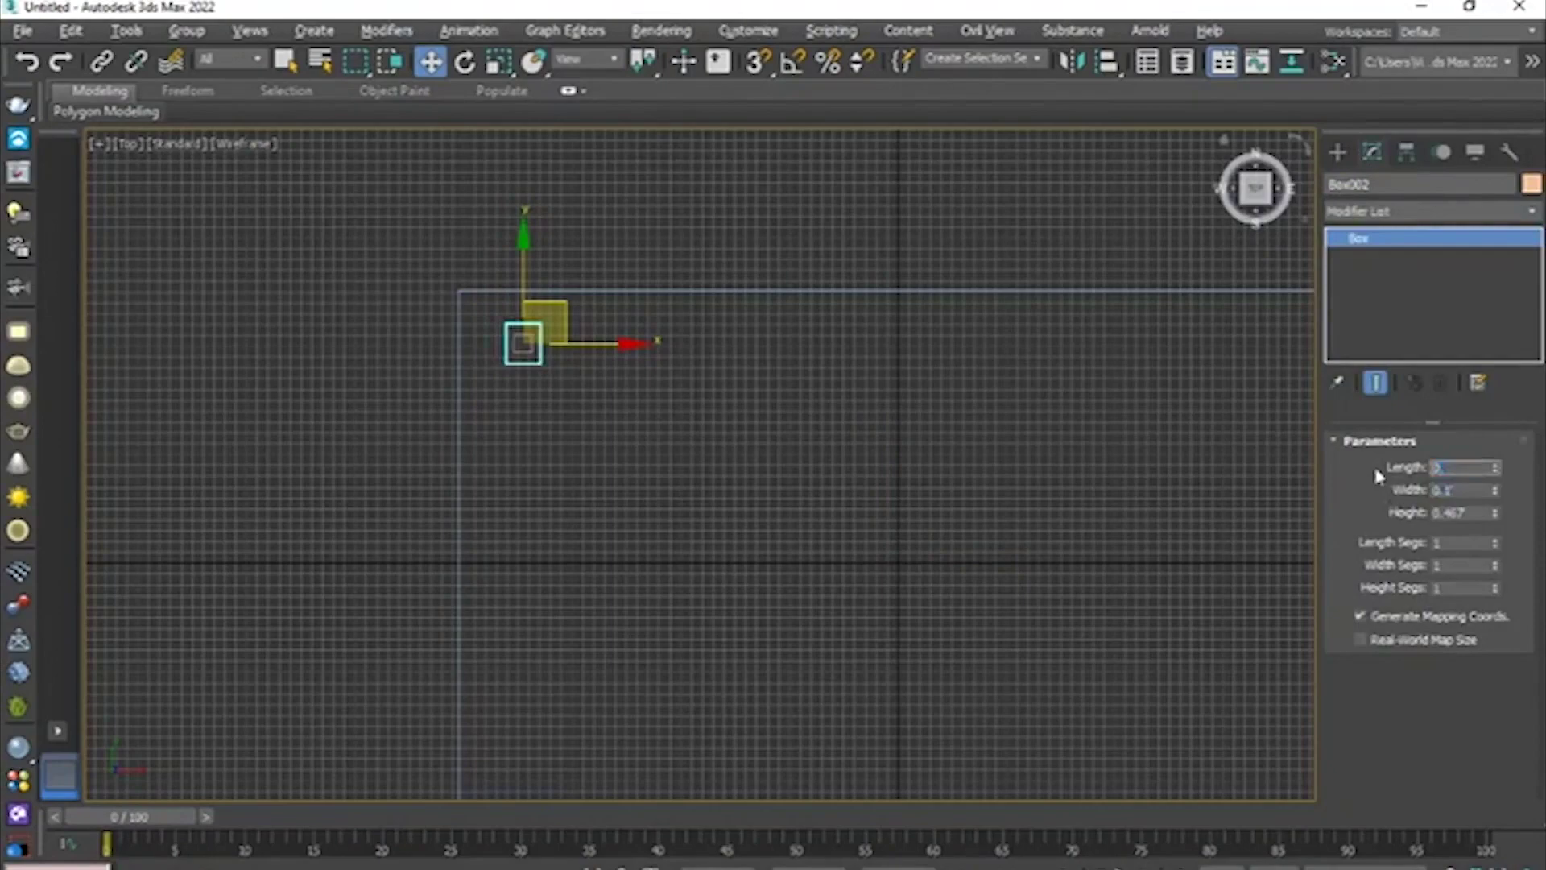
{"action": "key", "text": "Return"}
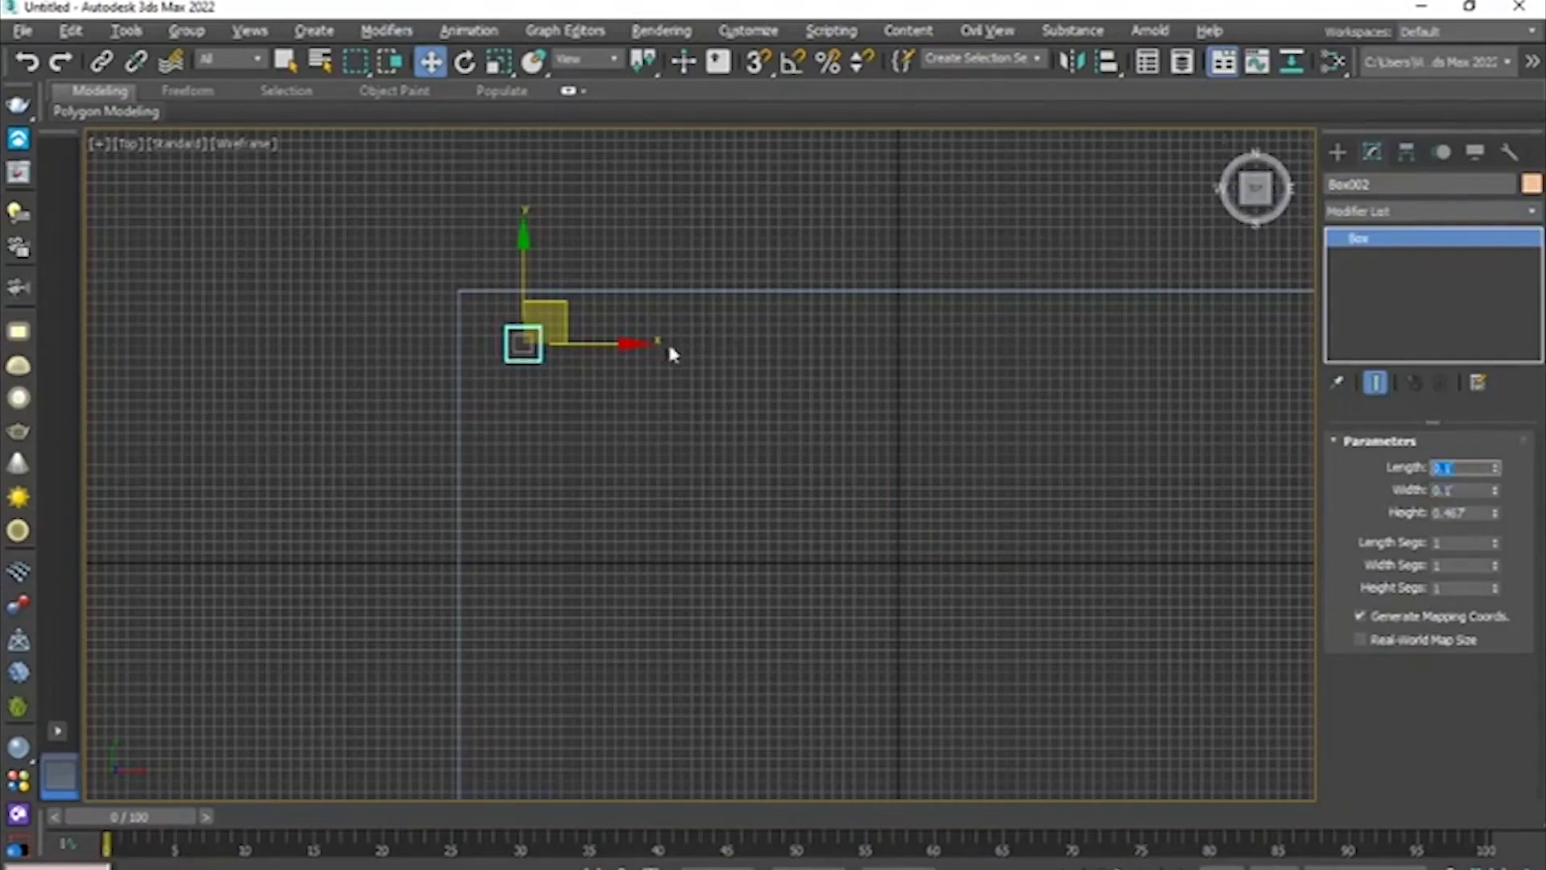
- Move the leg box straight down below the tabletop in the maximized Front viewport
{"action": "middle_click_drag", "start_coordinate": [667, 348], "coordinate": [854, 352]}
{"action": "key", "text": "alt+w"}
{"action": "middle_click", "coordinate": [969, 298]}
{"action": "key", "text": "alt+w"}
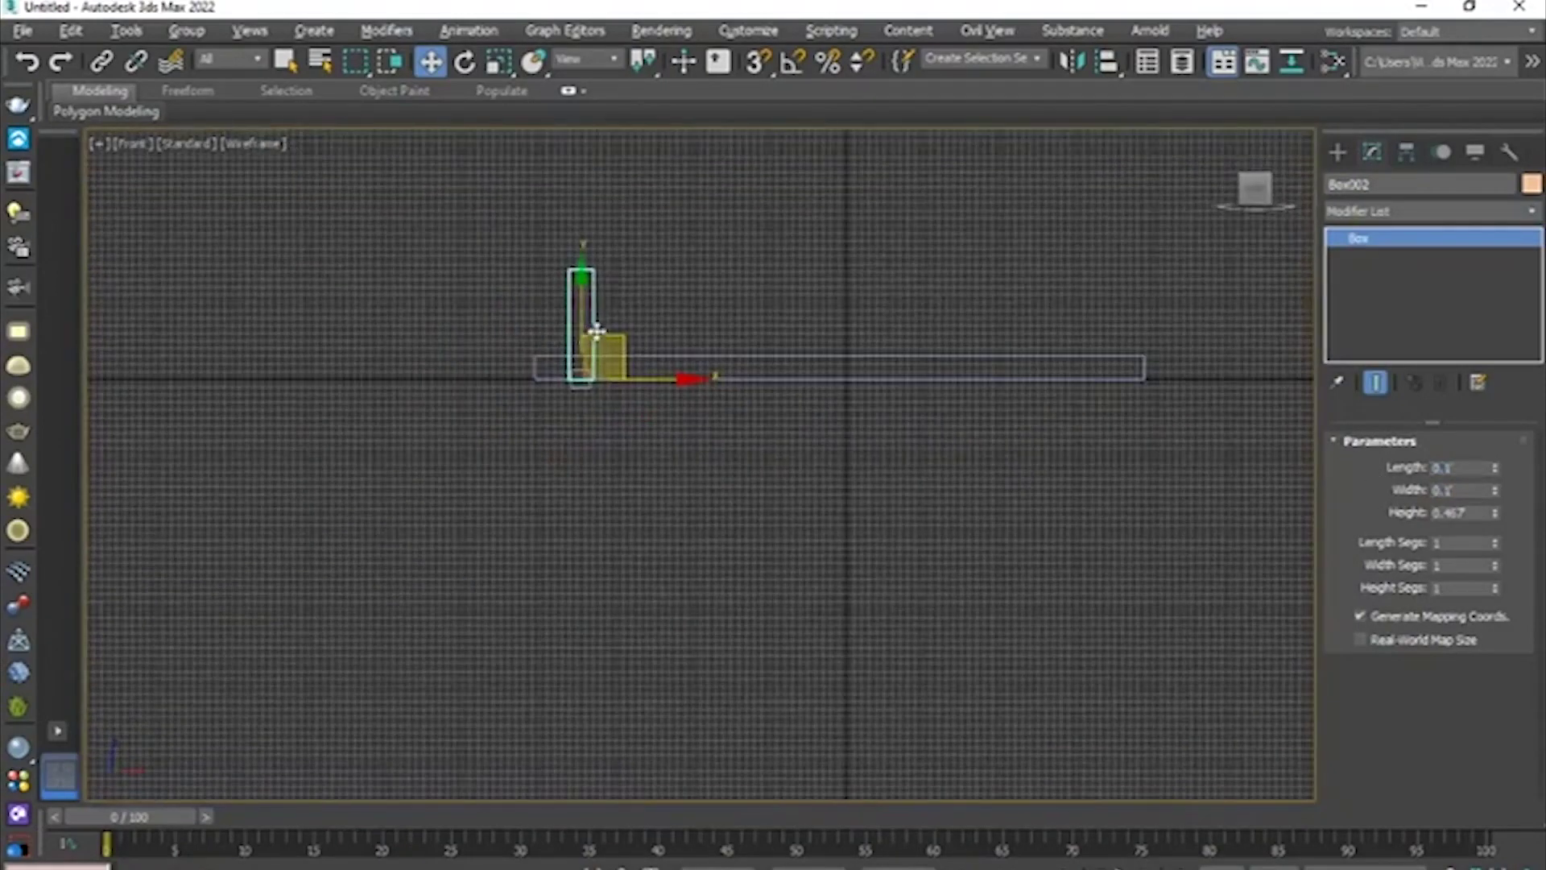
{"action": "left_click_drag", "start_coordinate": [583, 294], "coordinate": [581, 528]}
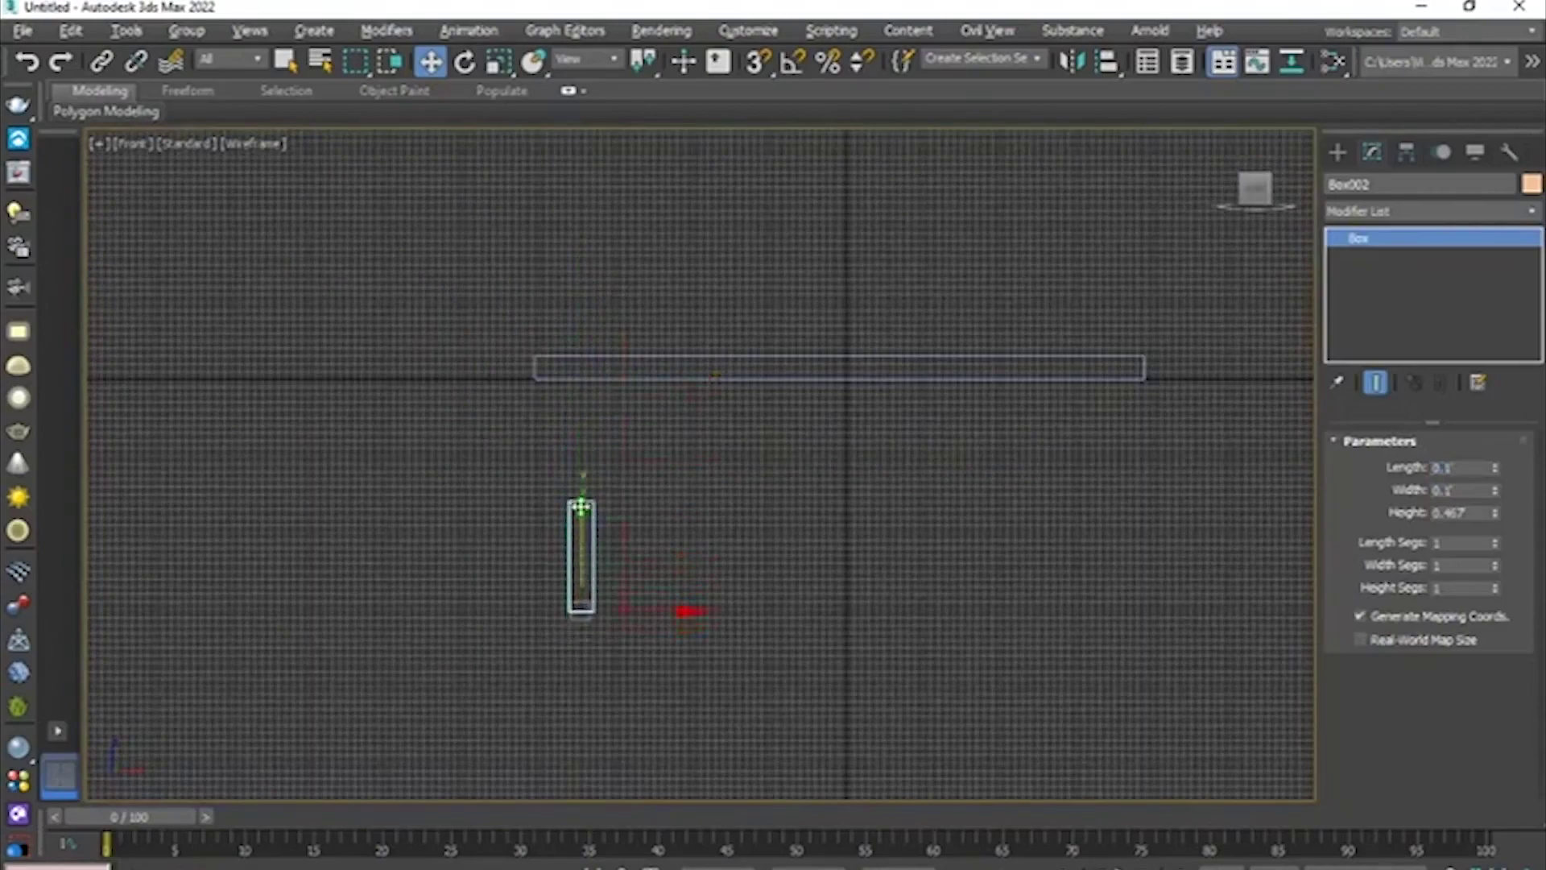
{"action": "scroll", "coordinate": [630, 486], "scroll_direction": "down", "scroll_amount": 5}
{"action": "scroll", "coordinate": [637, 489], "scroll_direction": "up", "scroll_amount": 5}
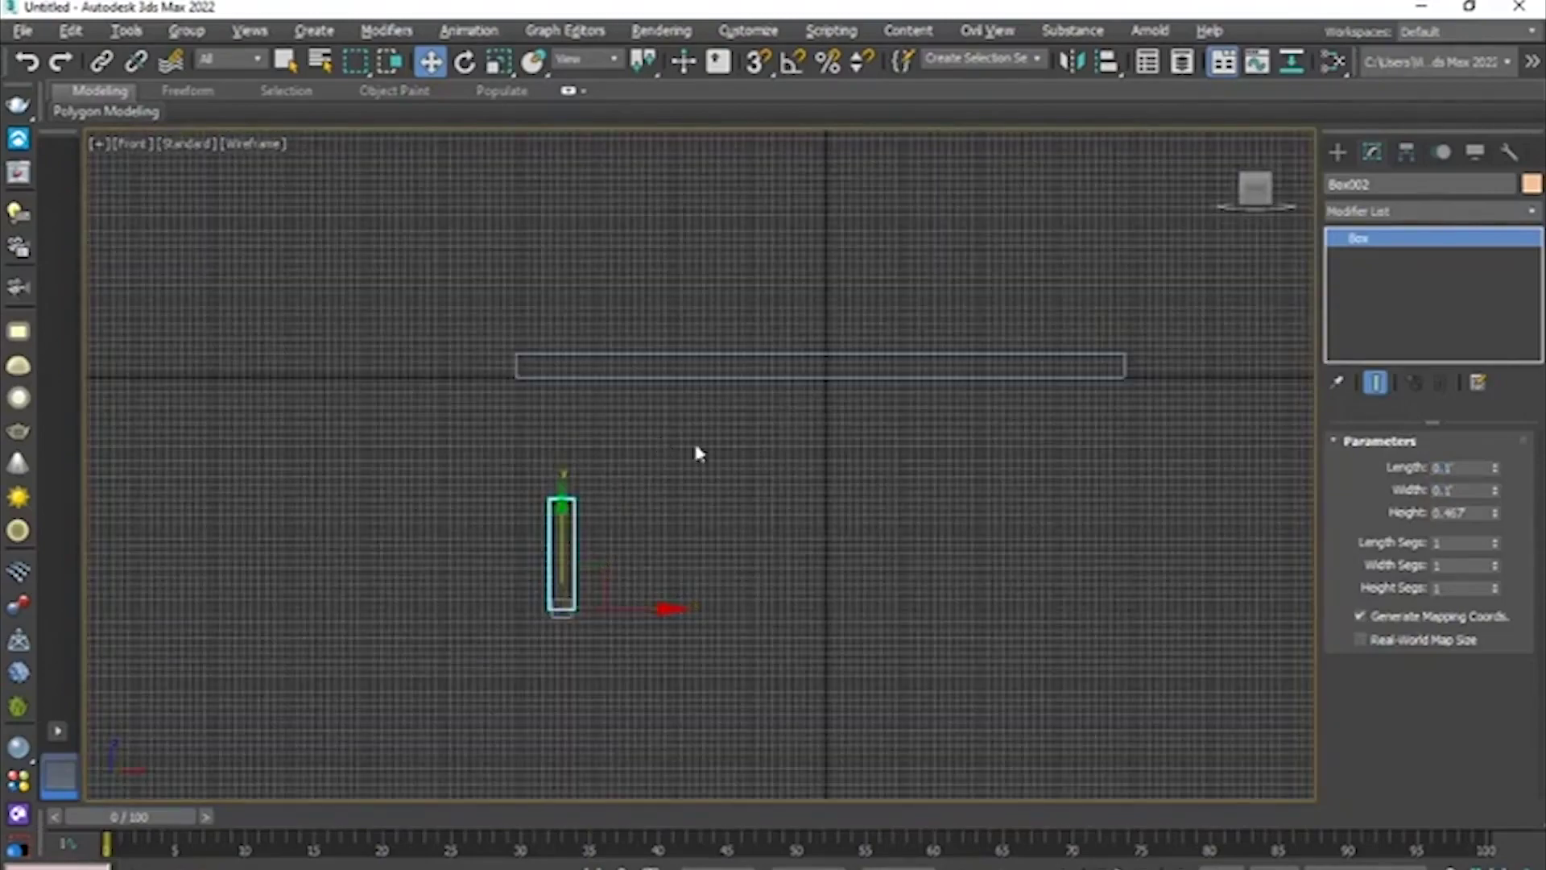
- Set the leg box's height to 3 ft
{"action": "double_click", "coordinate": [1446, 489]}
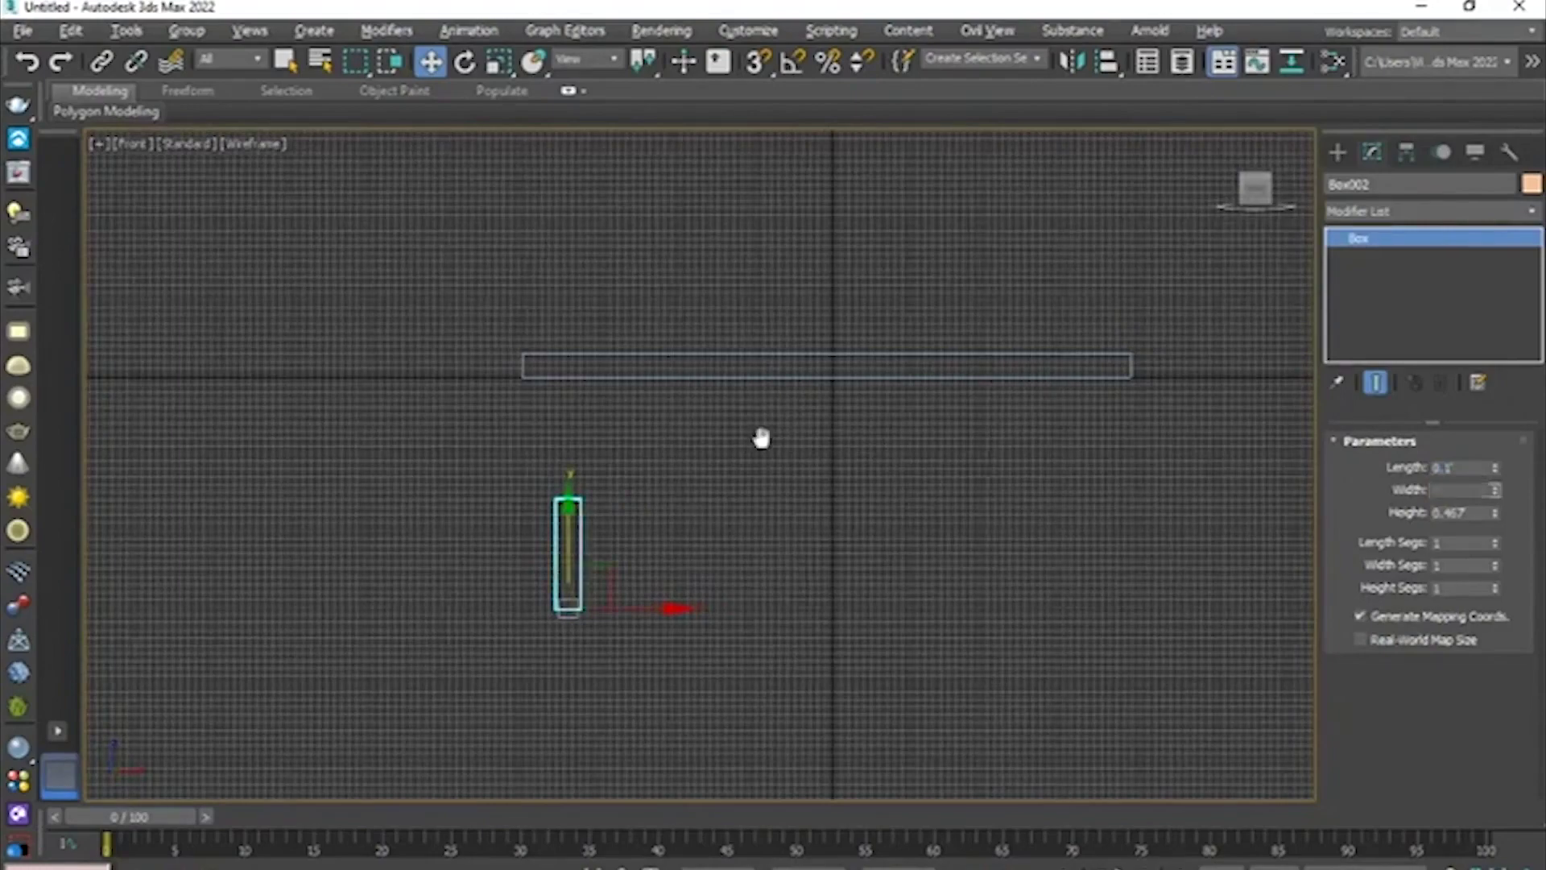
{"action": "scroll", "coordinate": [703, 466], "scroll_direction": "up", "scroll_amount": 3}
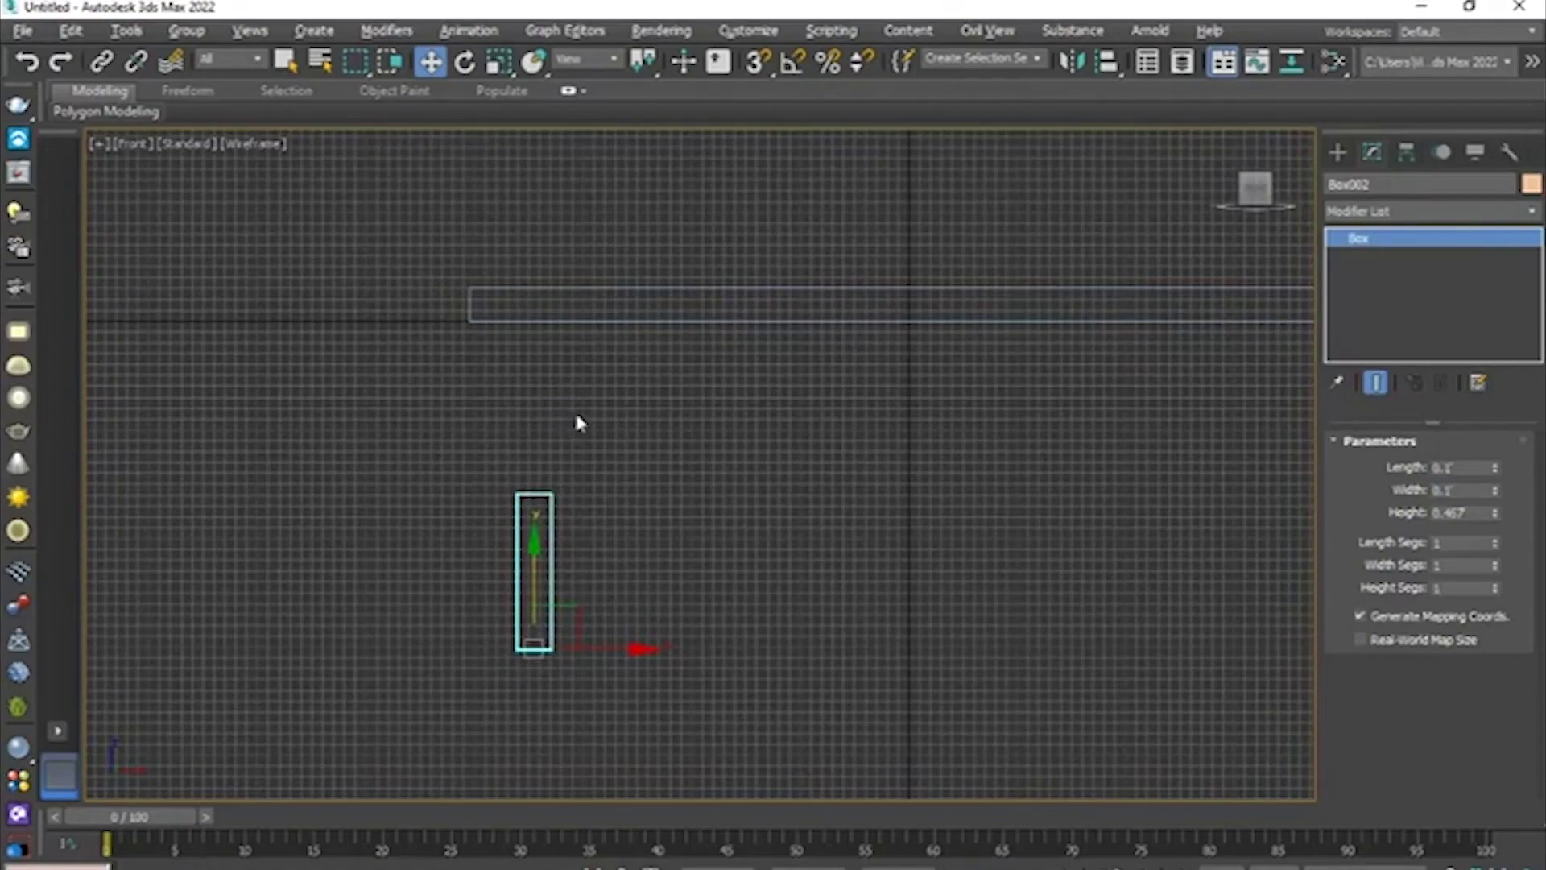
{"action": "middle_click_drag", "start_coordinate": [630, 502], "coordinate": [646, 446]}
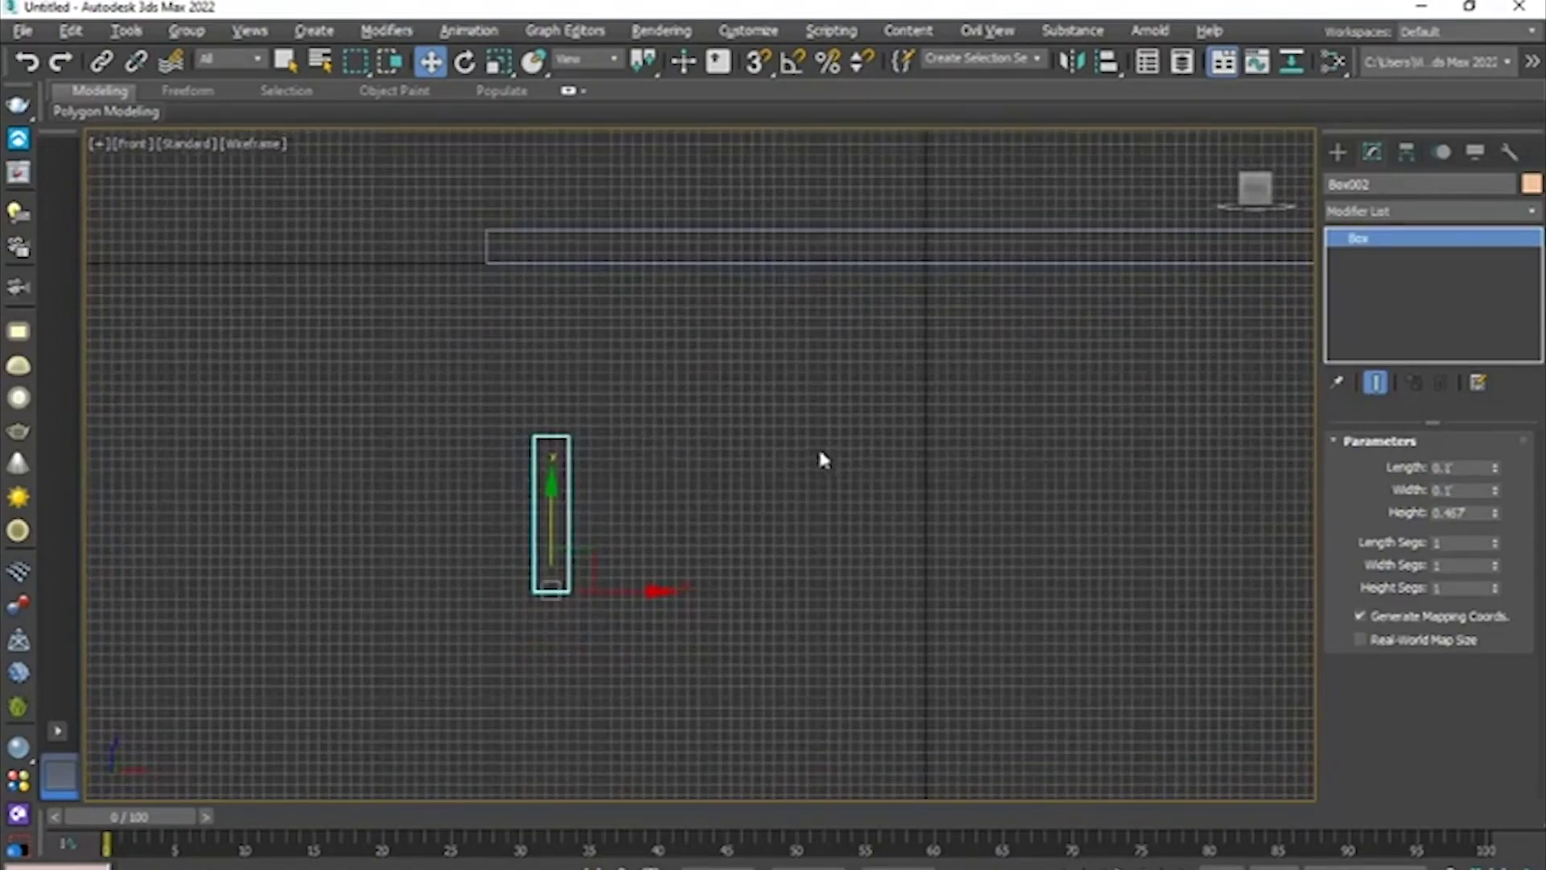
{"action": "double_click", "coordinate": [1480, 513]}
{"action": "type", "text": "3"}
{"action": "key", "text": "Return"}
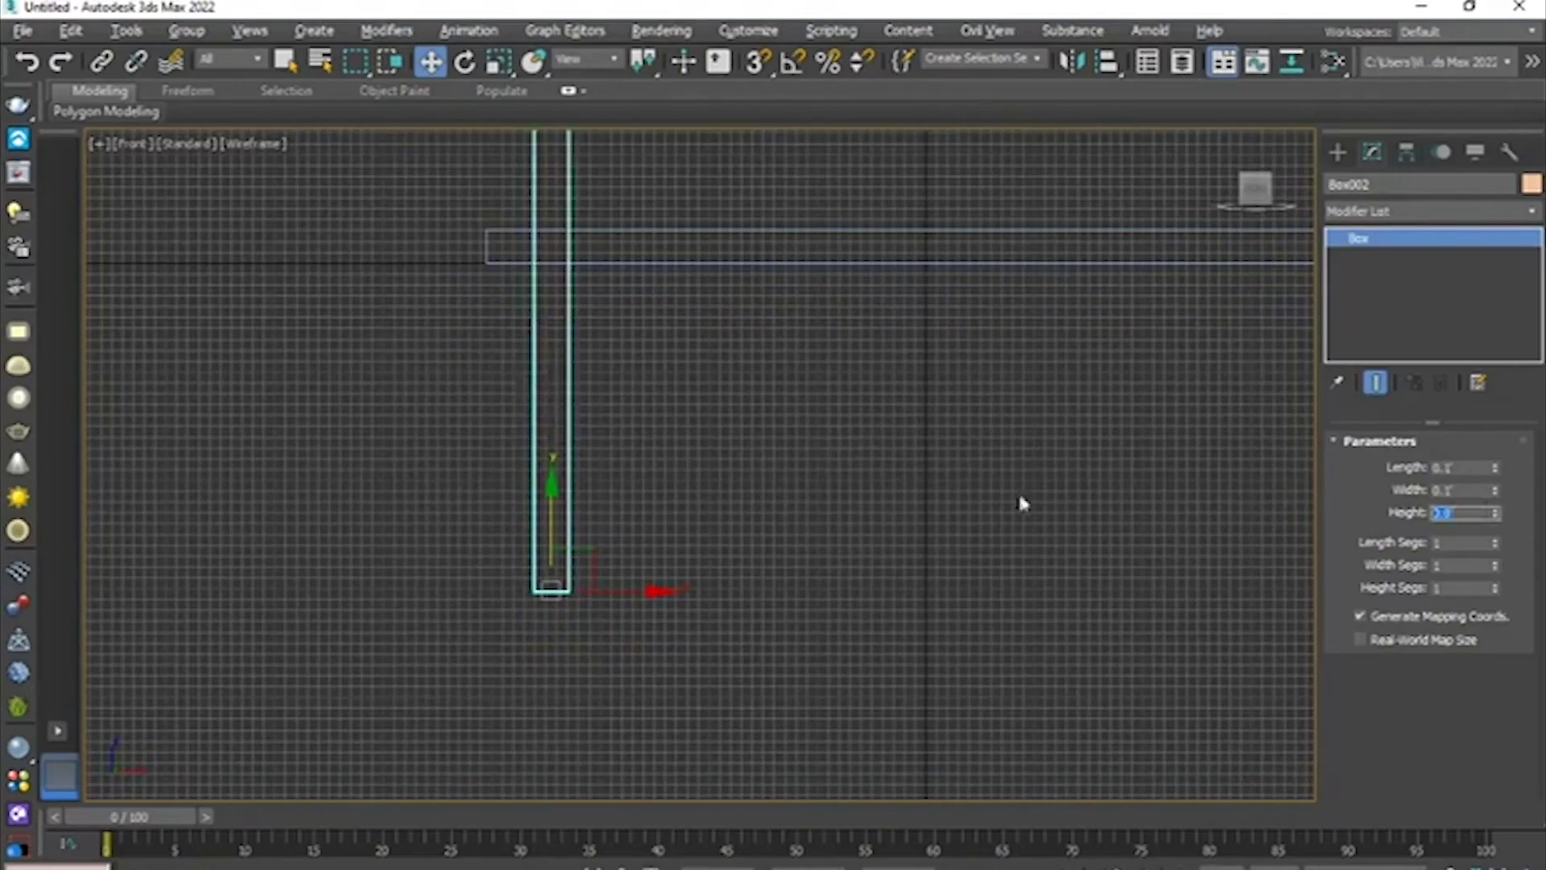
- Move the 3 ft leg further down in the Front viewport and switch to the maximized Top viewport
{"action": "scroll", "coordinate": [895, 498], "scroll_direction": "down", "scroll_amount": 5}
{"action": "scroll", "coordinate": [719, 490], "scroll_direction": "up", "scroll_amount": 3}
{"action": "left_click_drag", "start_coordinate": [787, 456], "coordinate": [784, 677]}
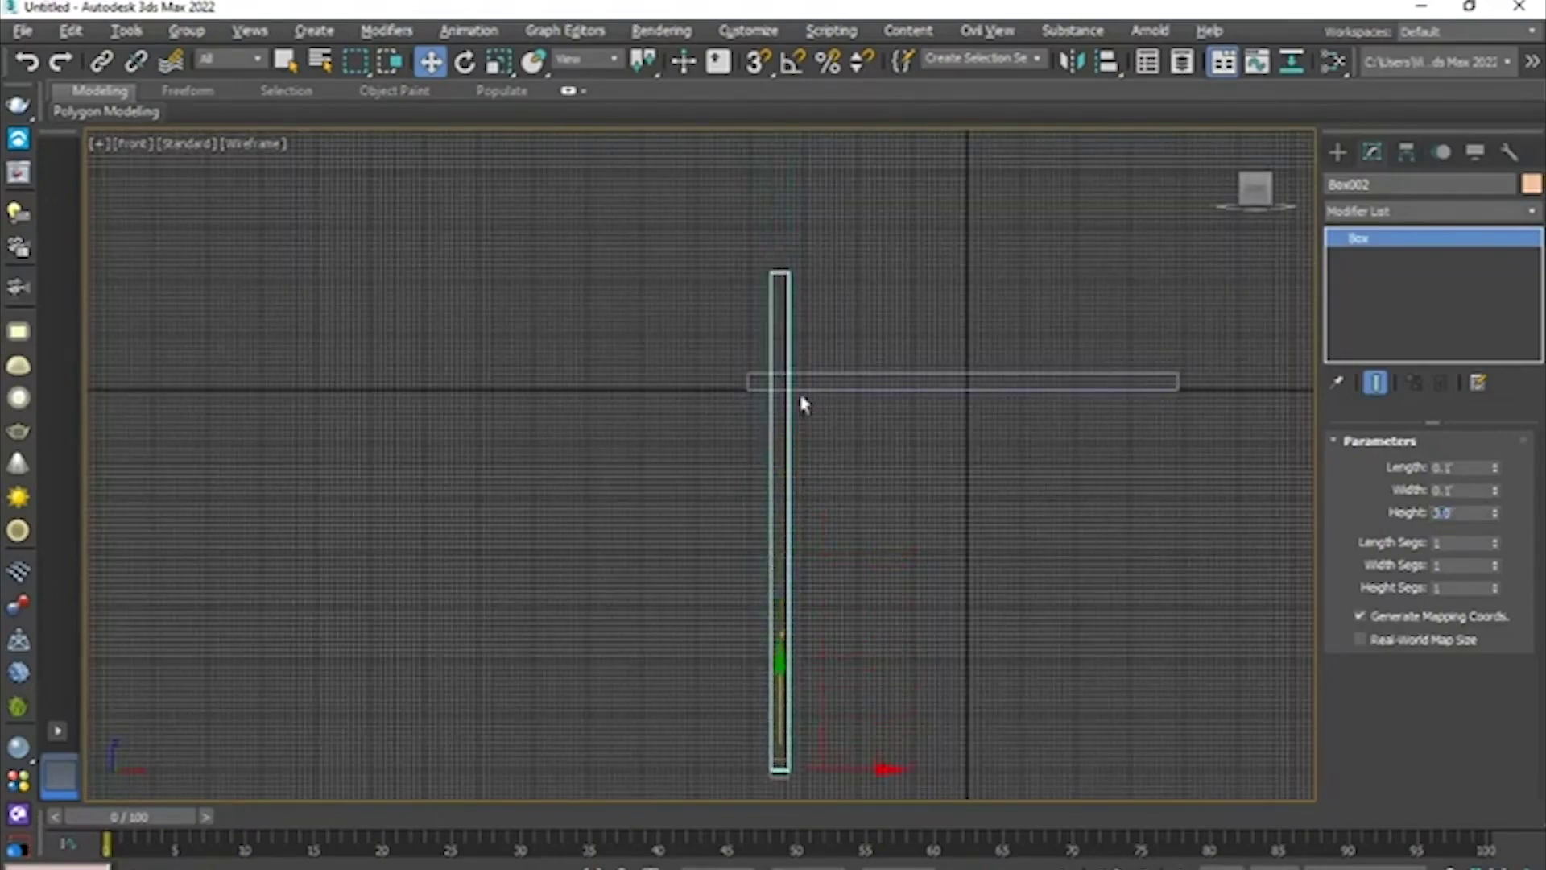
{"action": "key", "text": "alt+w"}
{"action": "key", "text": "alt+w"}
{"action": "scroll", "coordinate": [672, 418], "scroll_direction": "up", "scroll_amount": 5}
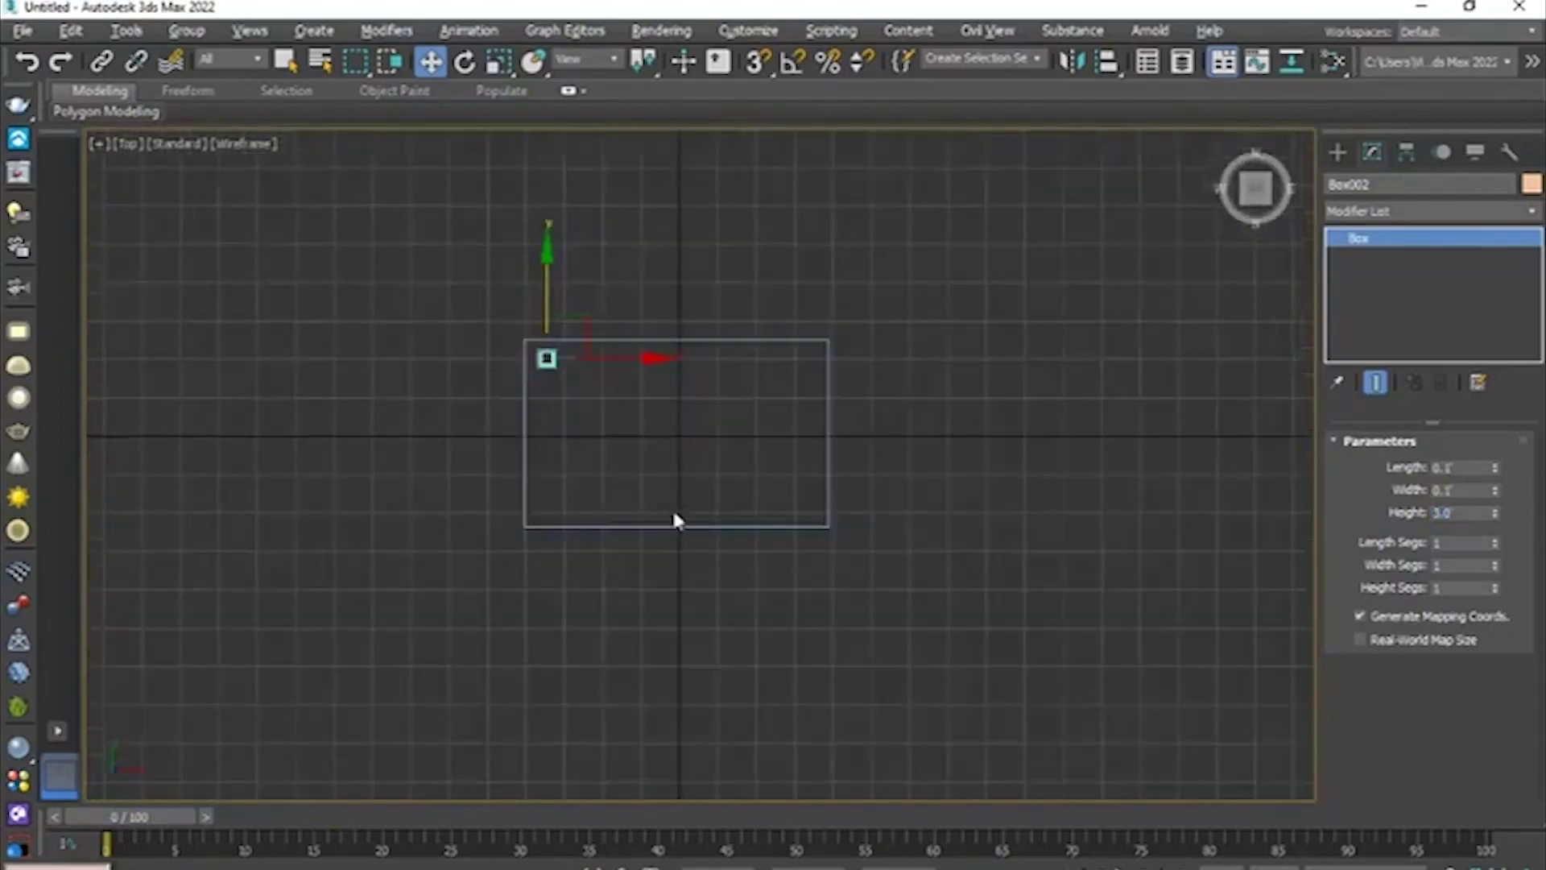
{"action": "left_click", "coordinate": [694, 526]}
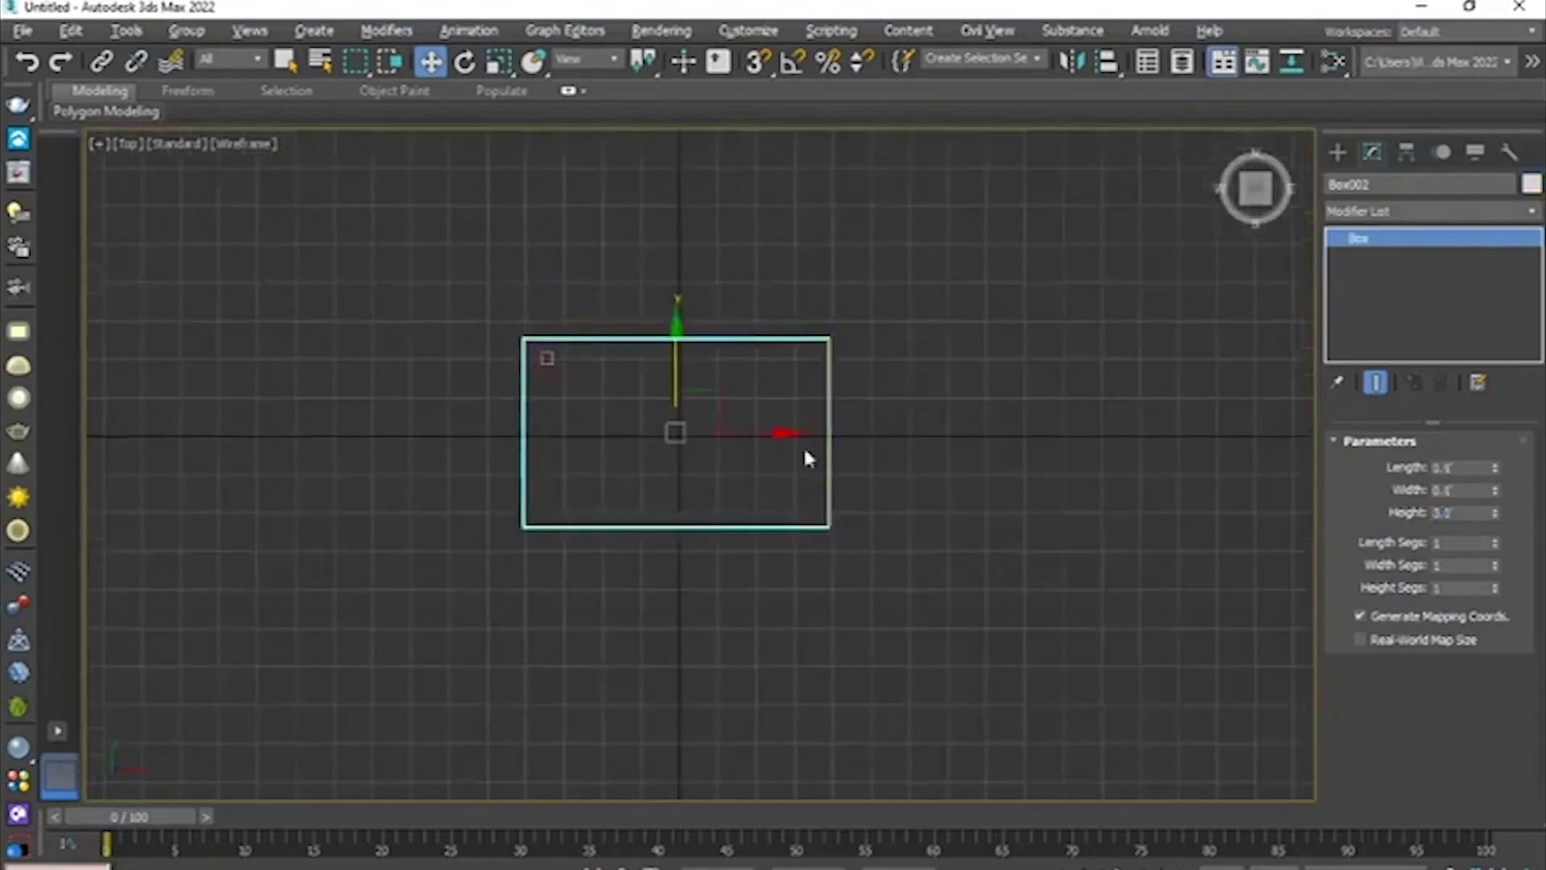
{"action": "key", "text": "ctrl+z"}
{"action": "key", "text": "shift+z"}
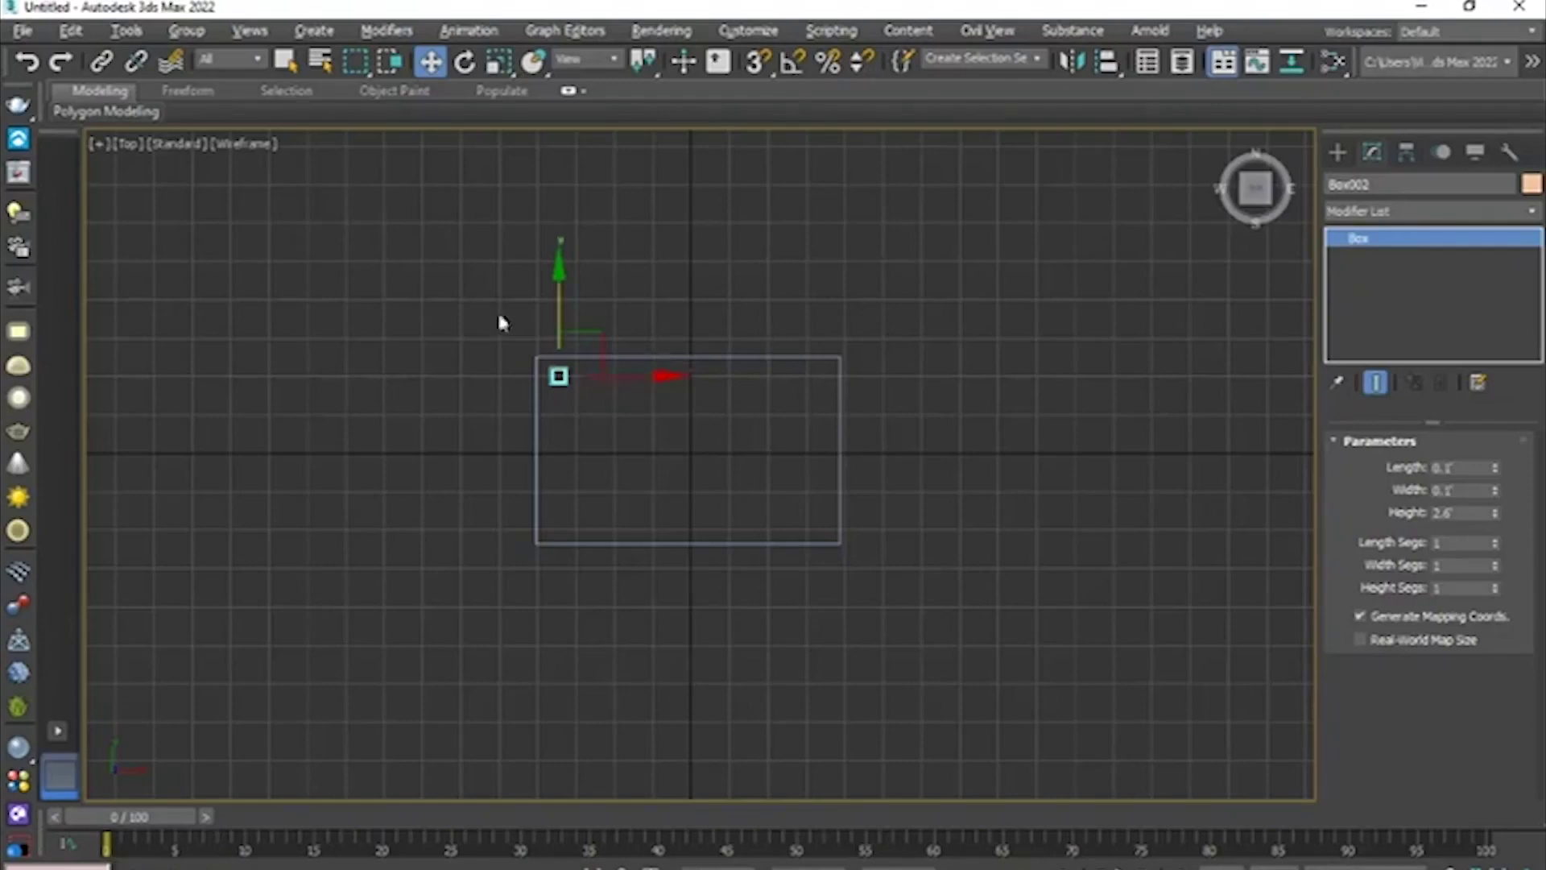
- Set the tabletop box's width to 3 ft and its length to 2 ft
{"action": "scroll", "coordinate": [764, 502], "scroll_direction": "up", "scroll_amount": 2}
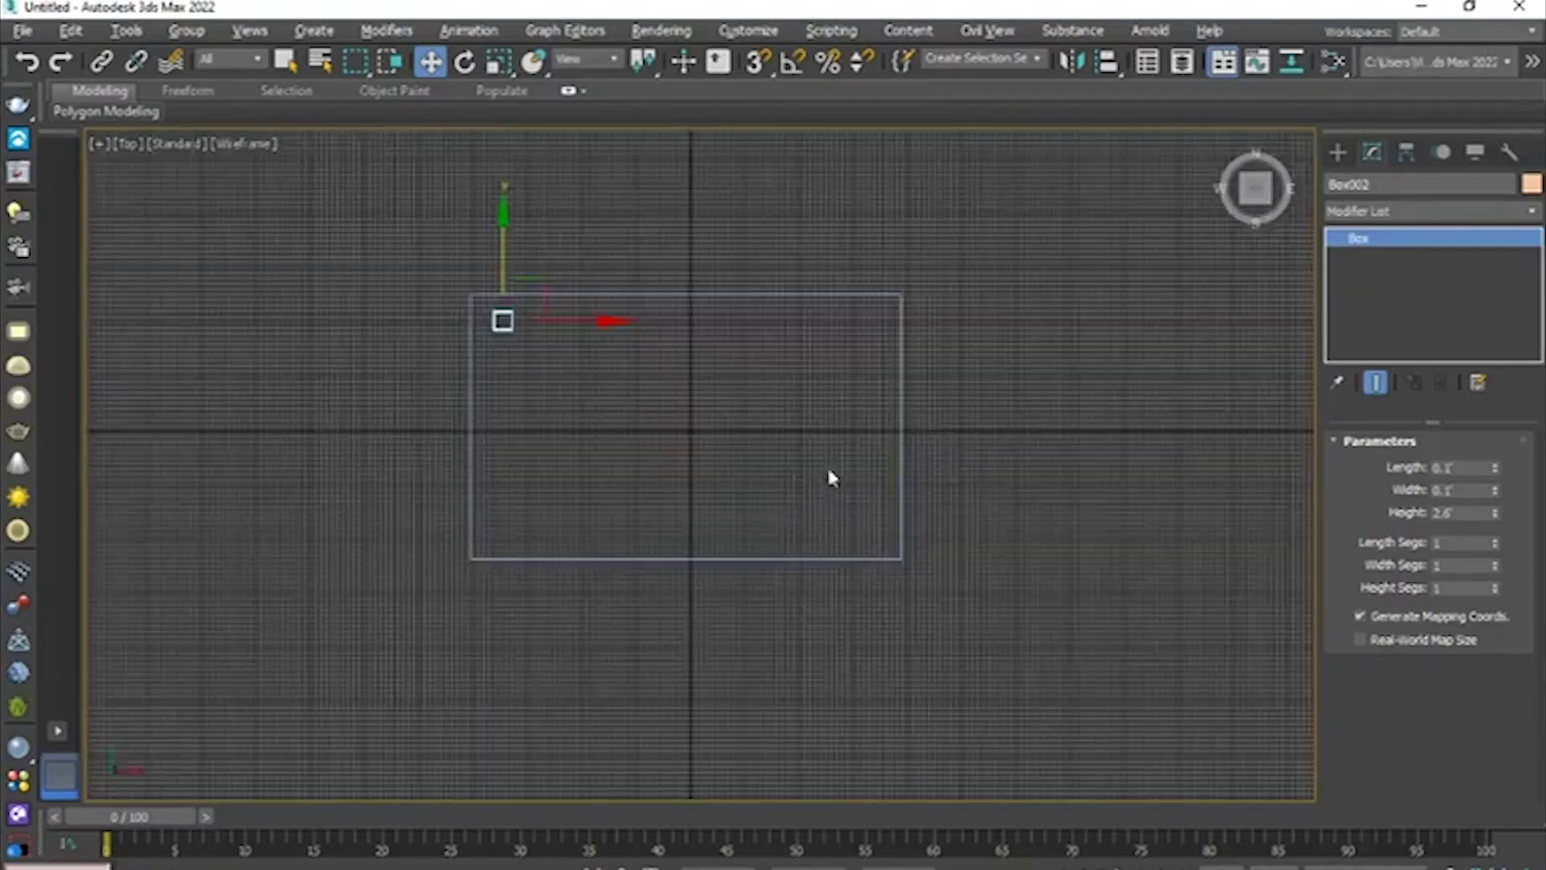
{"action": "middle_click_drag", "start_coordinate": [1036, 494], "coordinate": [1134, 516]}
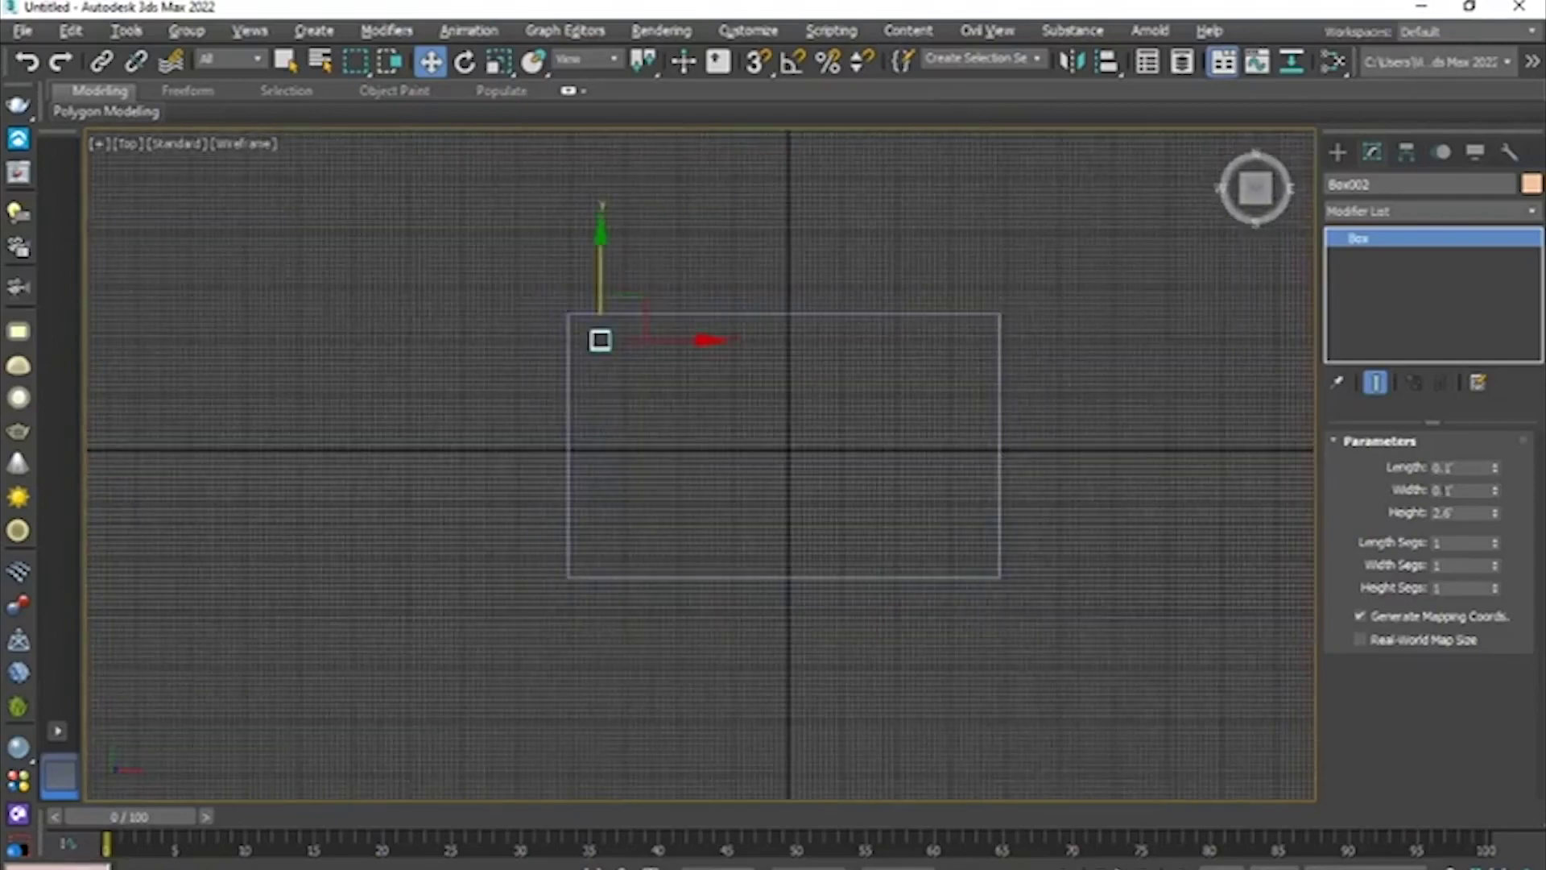
{"action": "left_click", "coordinate": [1002, 452]}
{"action": "left_click_drag", "start_coordinate": [1469, 489], "coordinate": [1402, 497]}
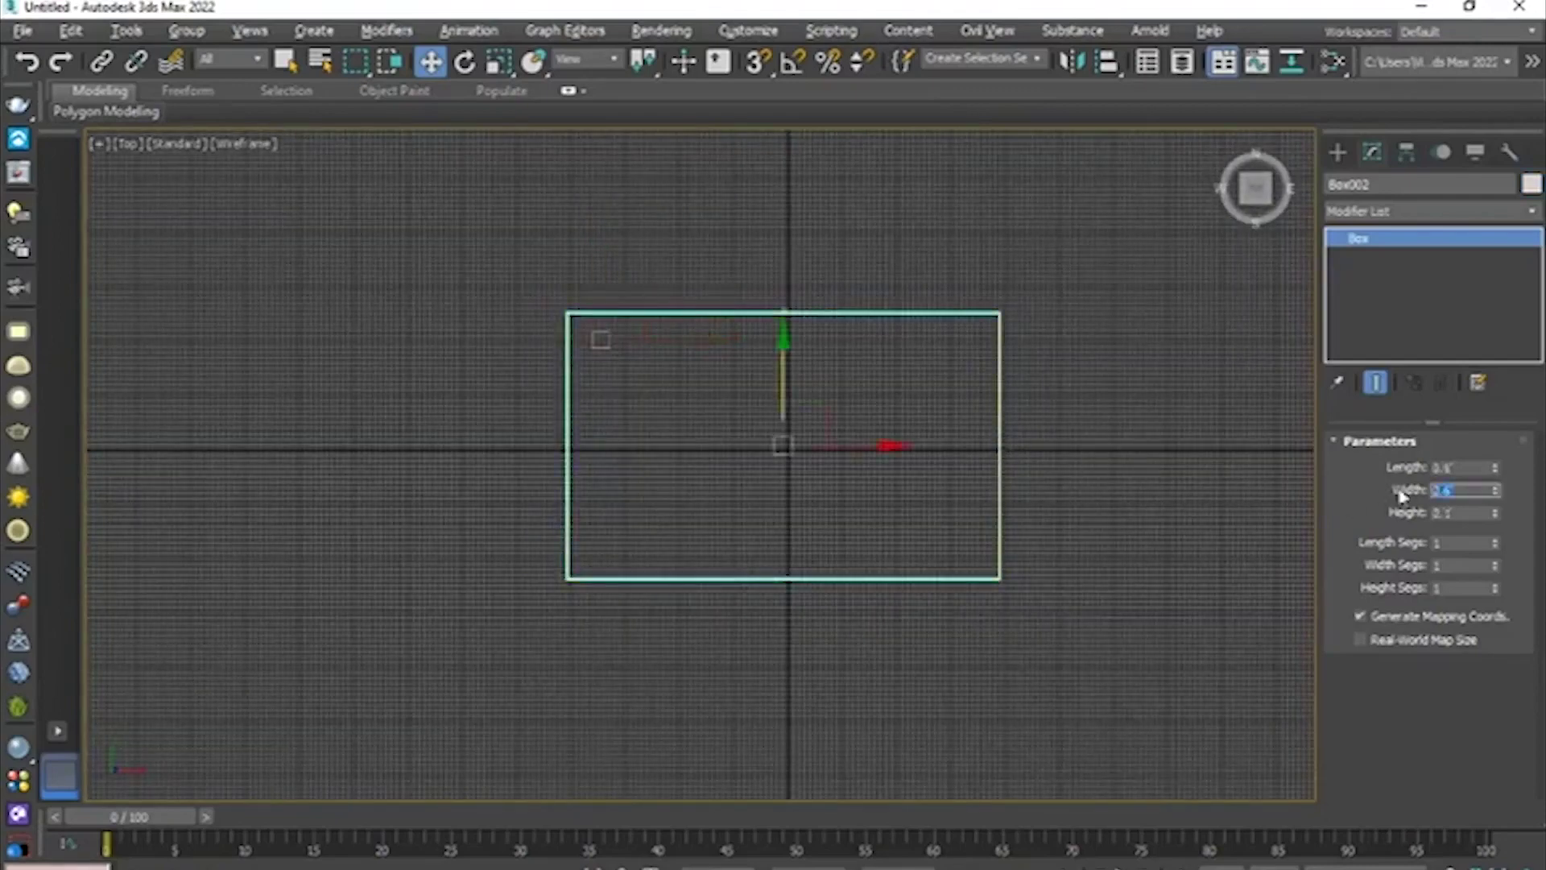
{"action": "type", "text": "3"}
{"action": "key", "text": "Return"}
{"action": "middle_click_drag", "start_coordinate": [780, 414], "coordinate": [766, 448]}
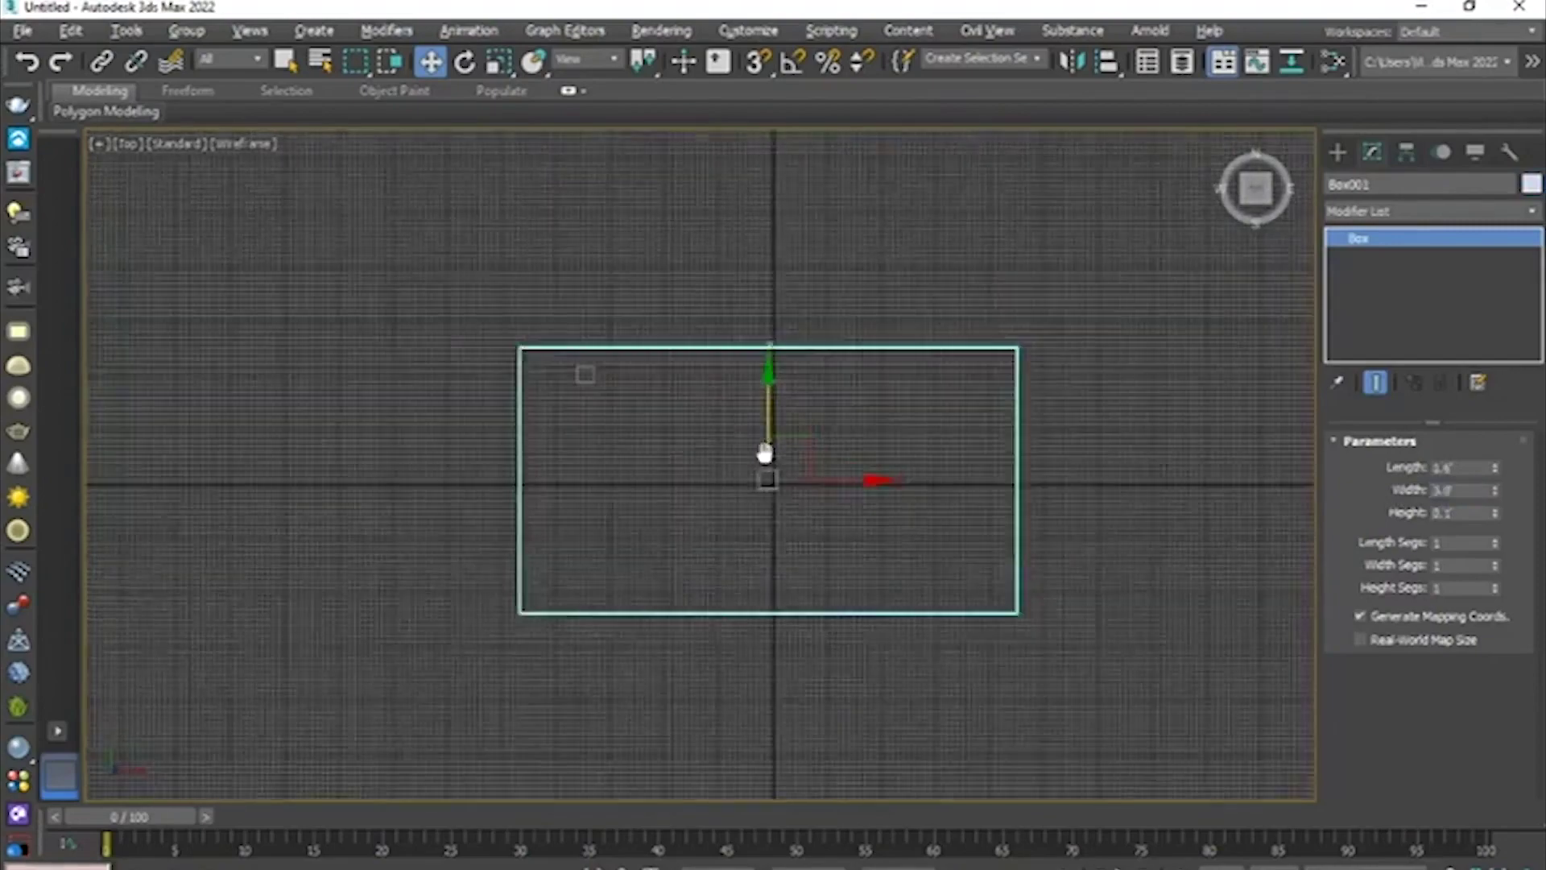
{"action": "scroll", "coordinate": [766, 449], "scroll_direction": "up", "scroll_amount": 2}
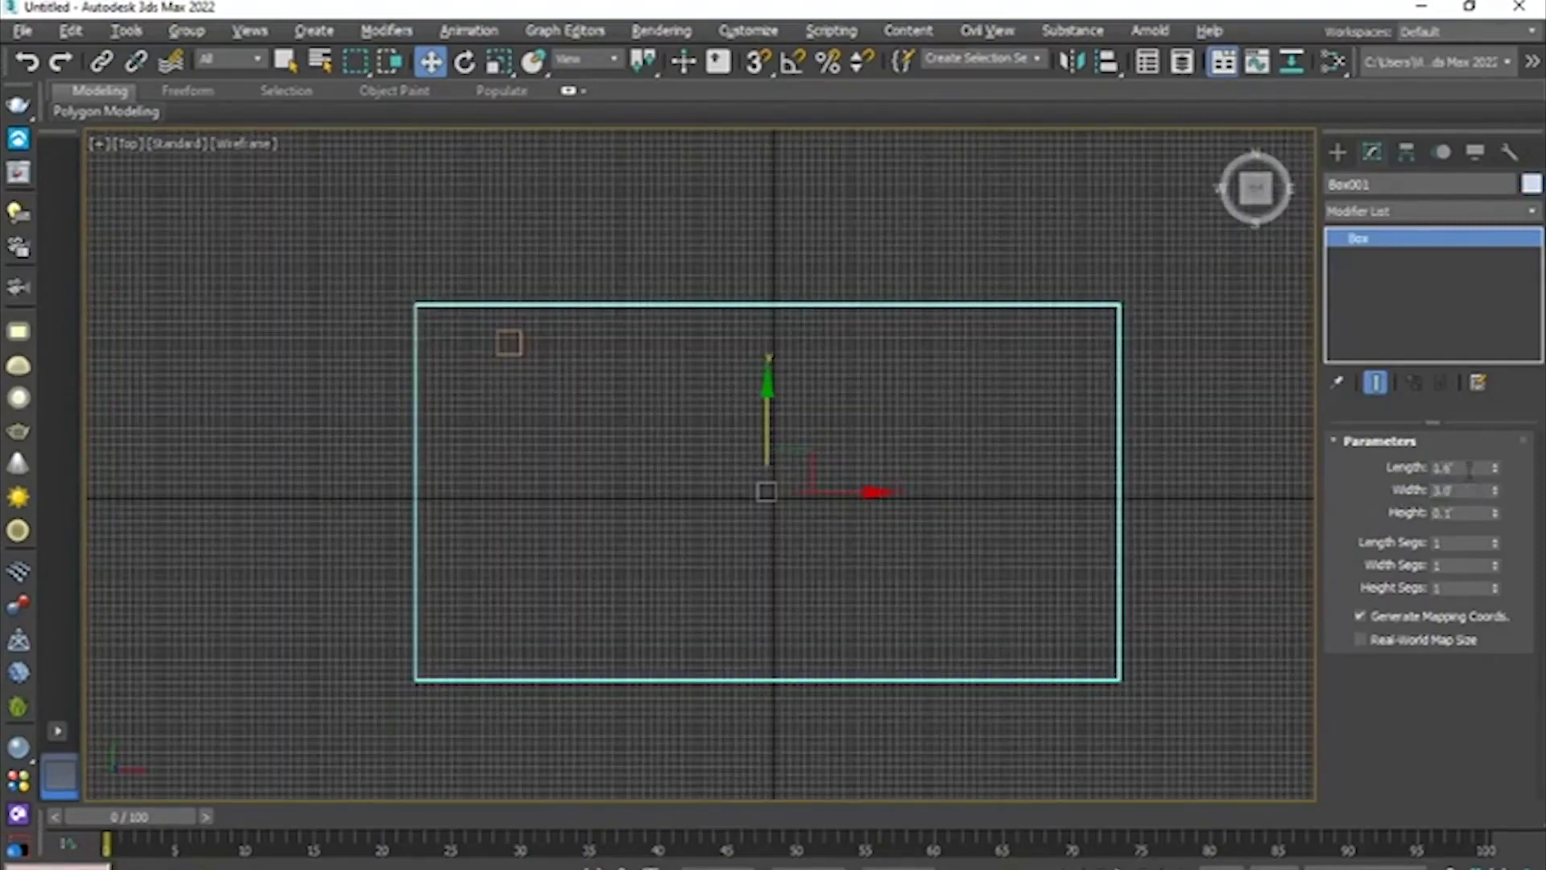
{"action": "left_click_drag", "start_coordinate": [1475, 468], "coordinate": [1381, 467]}
{"action": "type", "text": "2.6"}
{"action": "key", "text": "Return"}
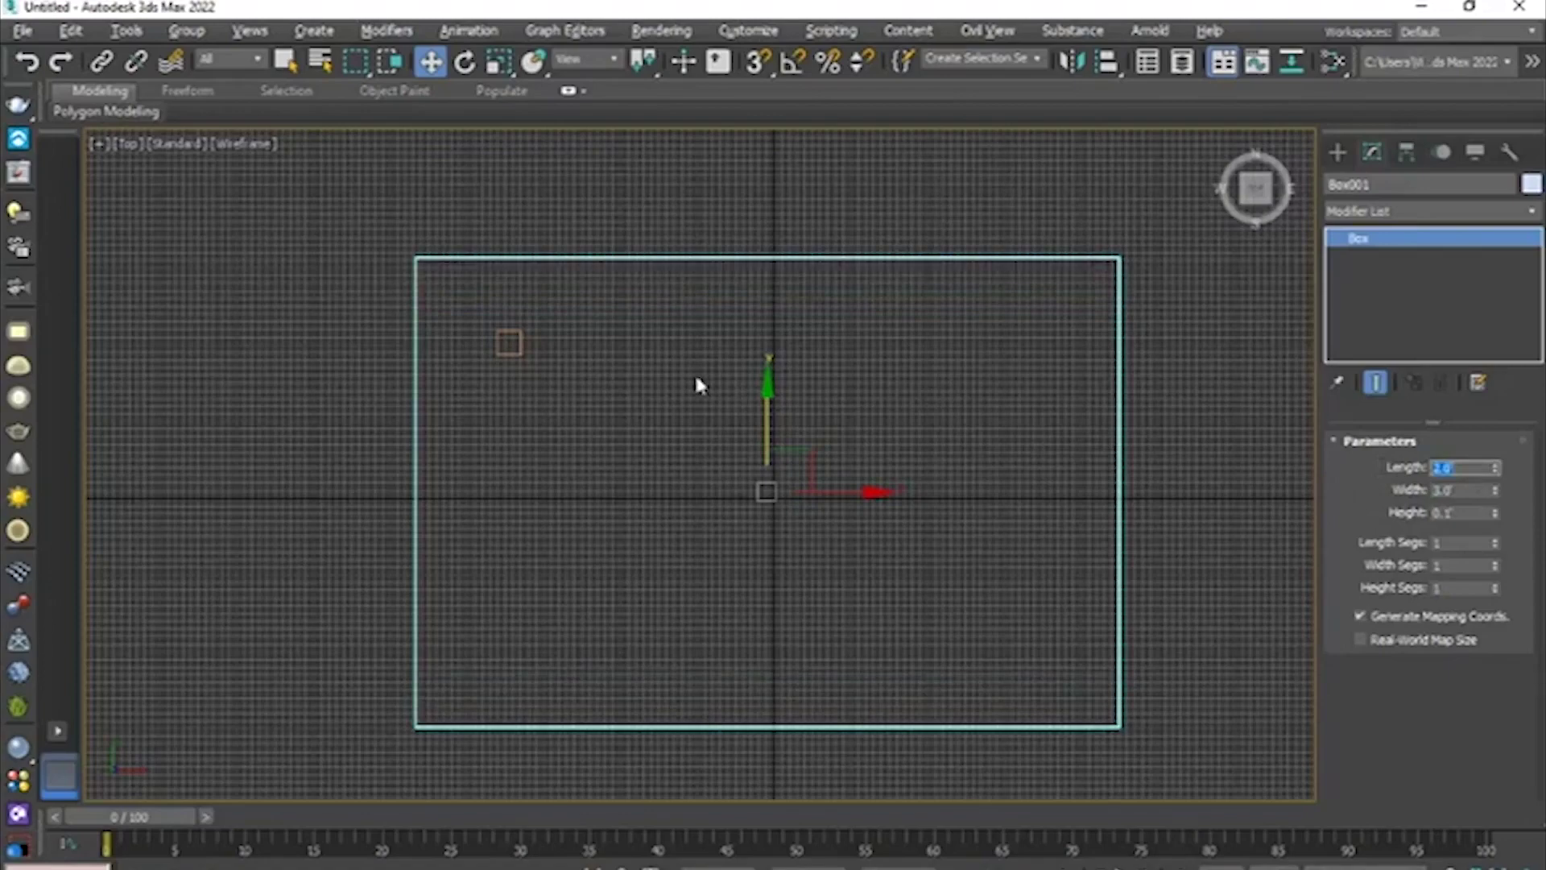
- Set the leg box's length and width to 0.2 ft each
{"action": "scroll", "coordinate": [695, 370], "scroll_direction": "down", "scroll_amount": 2}
{"action": "scroll", "coordinate": [445, 380], "scroll_direction": "up", "scroll_amount": 2}
{"action": "scroll", "coordinate": [620, 350], "scroll_direction": "up", "scroll_amount": 2}
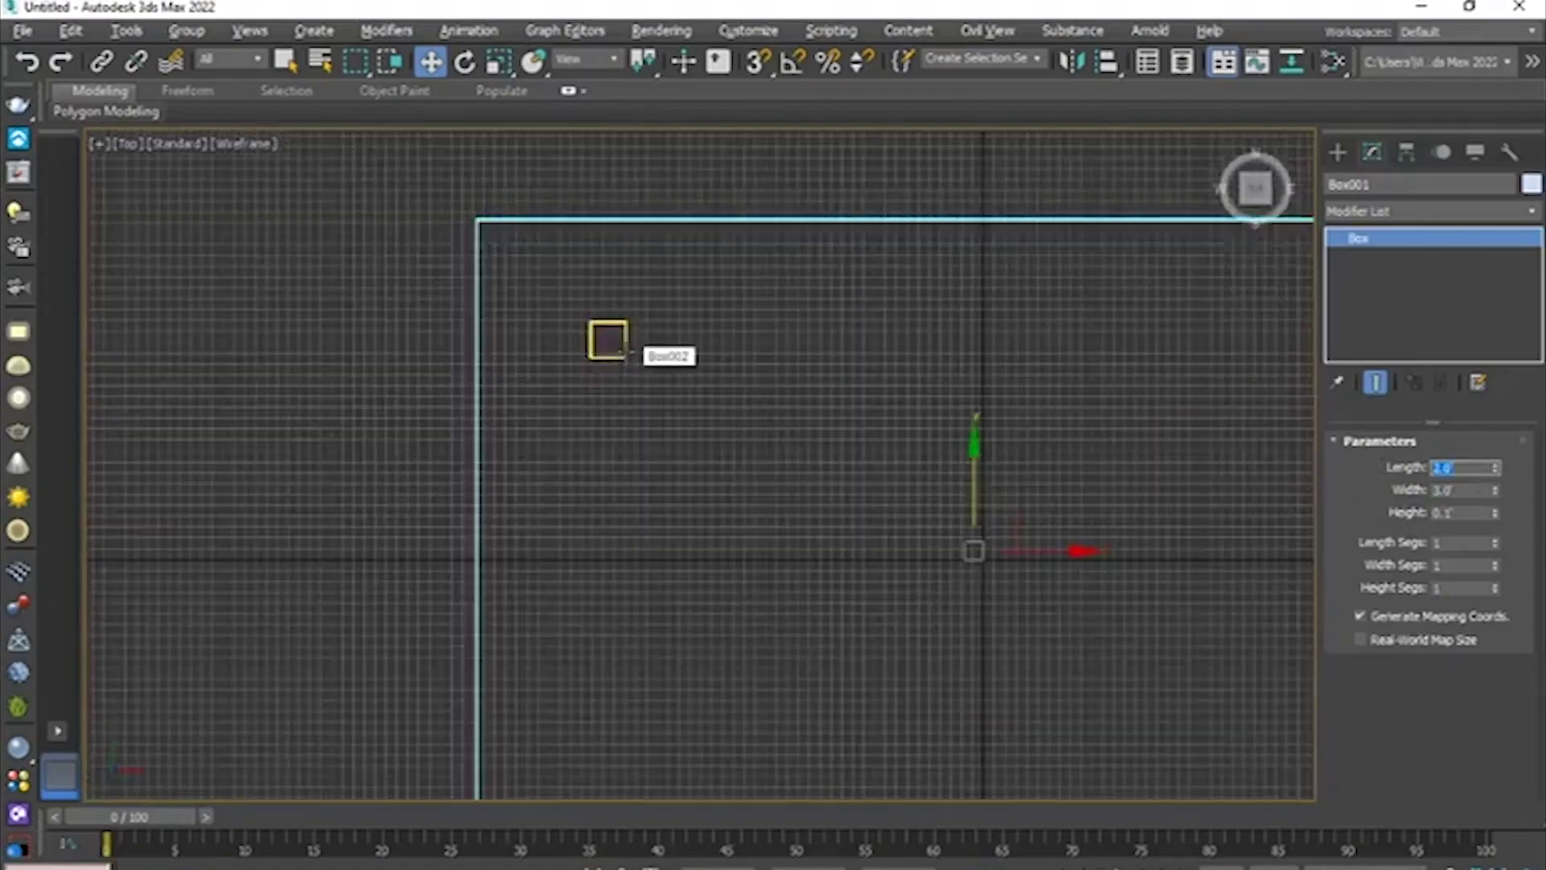
{"action": "left_click", "coordinate": [609, 339]}
{"action": "middle_click_drag", "start_coordinate": [658, 369], "coordinate": [649, 412]}
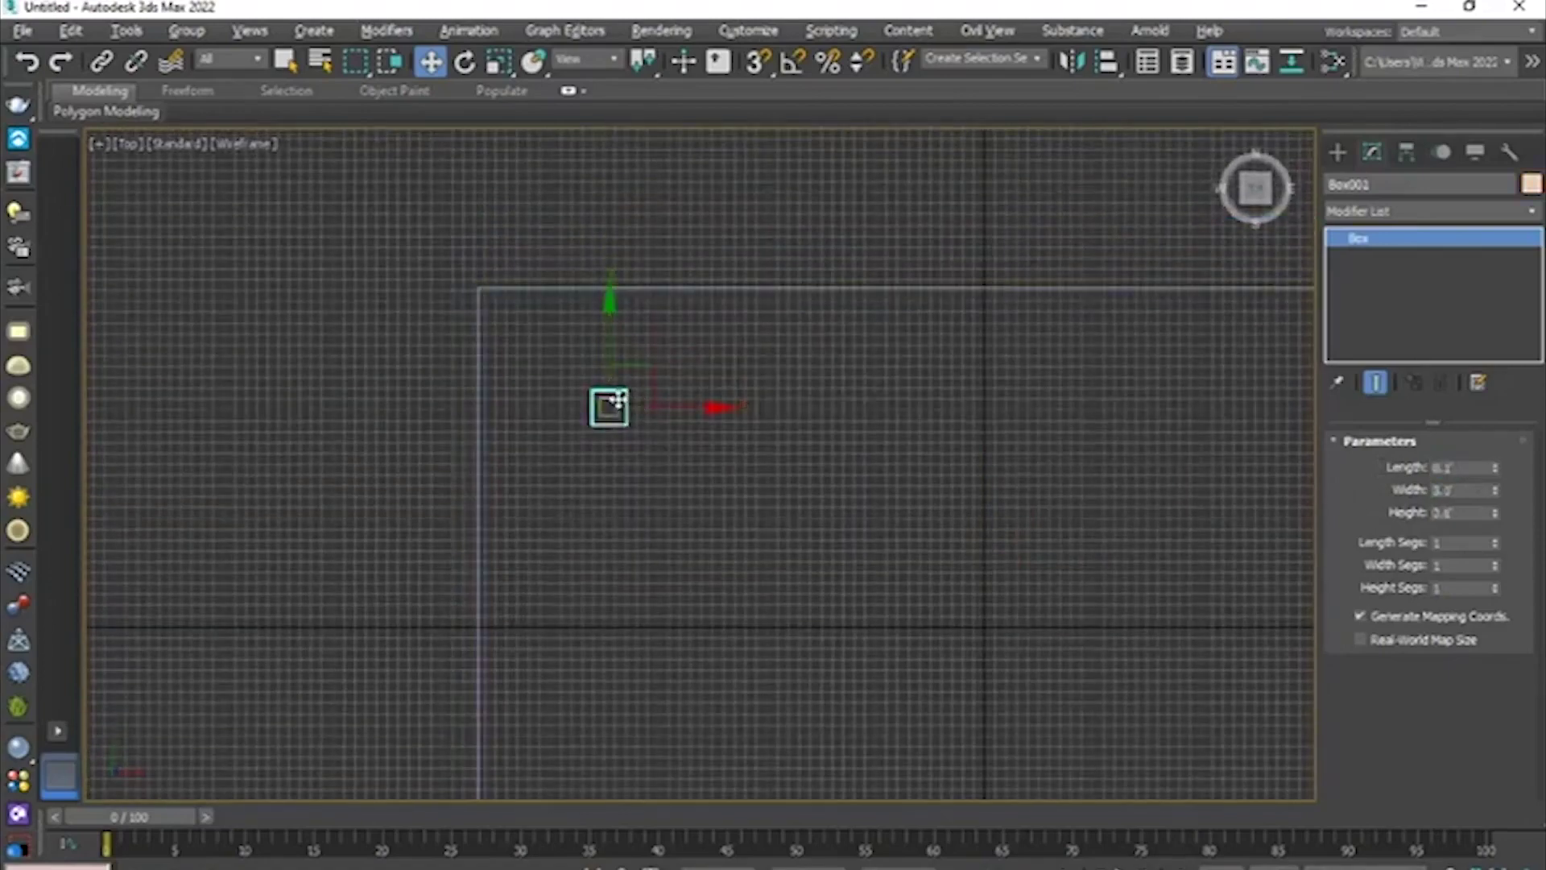
{"action": "left_click", "coordinate": [622, 406]}
{"action": "scroll", "coordinate": [575, 383], "scroll_direction": "up", "scroll_amount": 2}
{"action": "scroll", "coordinate": [575, 383], "scroll_direction": "up", "scroll_amount": 2}
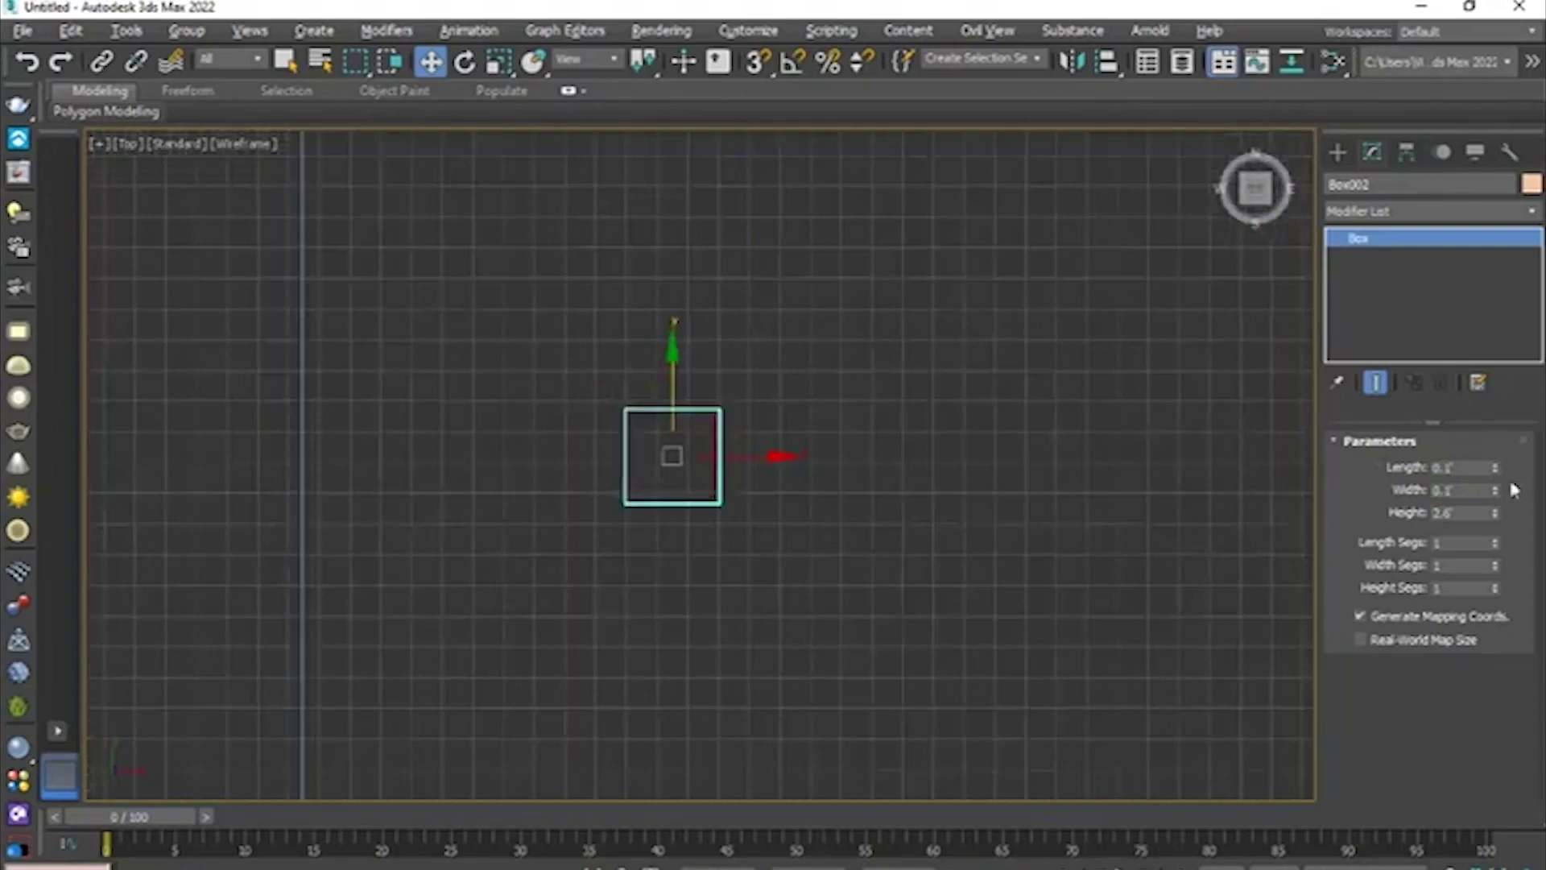
{"action": "left_click_drag", "start_coordinate": [1469, 471], "coordinate": [1268, 461]}
{"action": "type", "text": "0.2"}
{"action": "key", "text": "Return"}
{"action": "left_click_drag", "start_coordinate": [1446, 492], "coordinate": [1376, 485]}
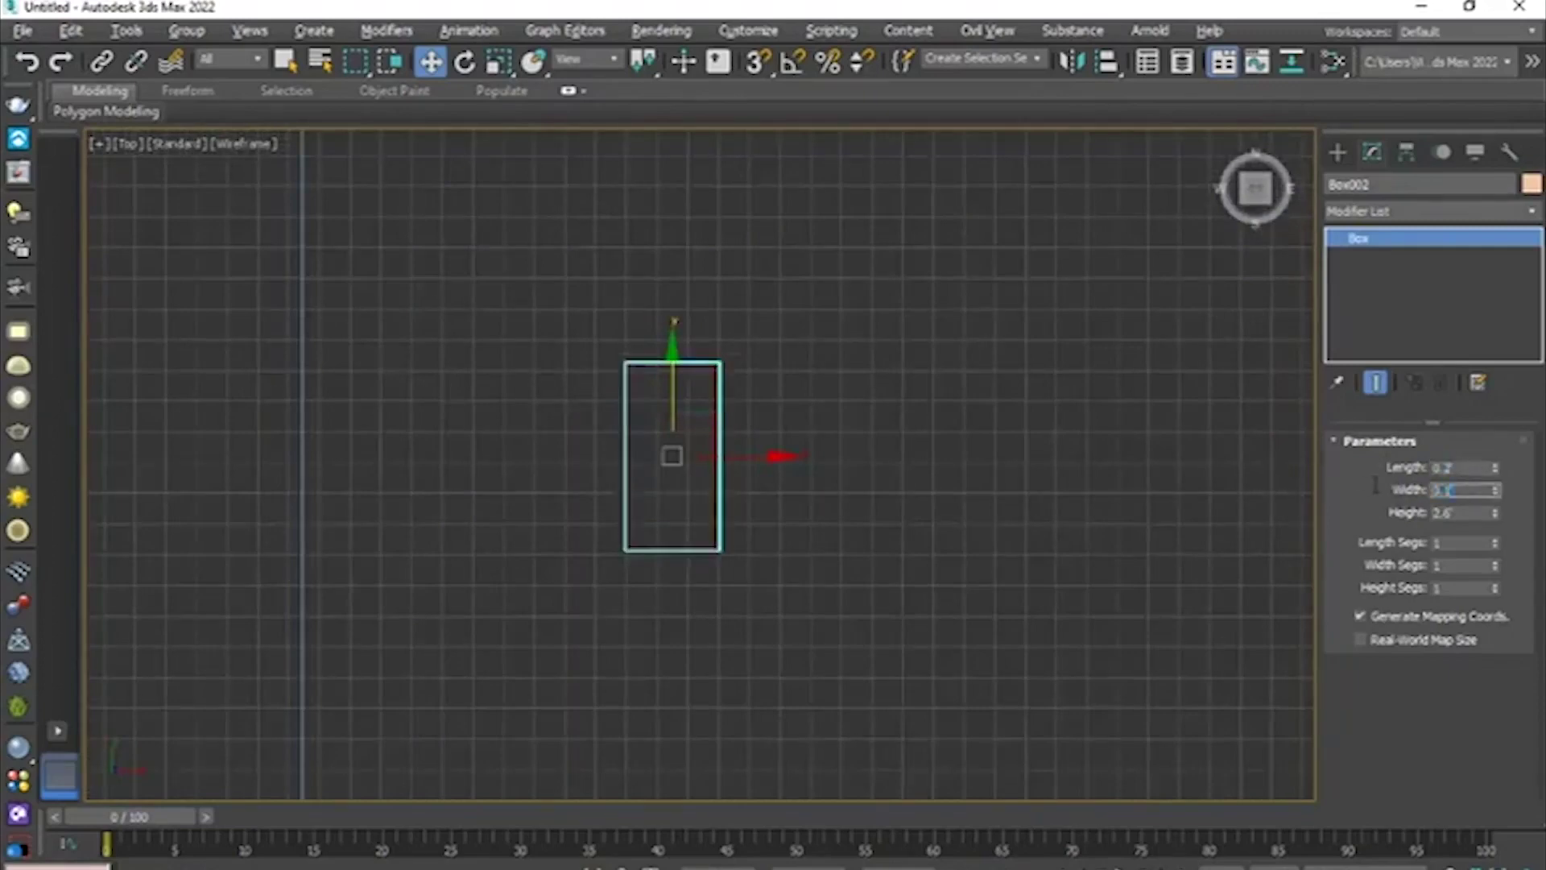
{"action": "type", "text": "0.2"}
{"action": "key", "text": "Return"}
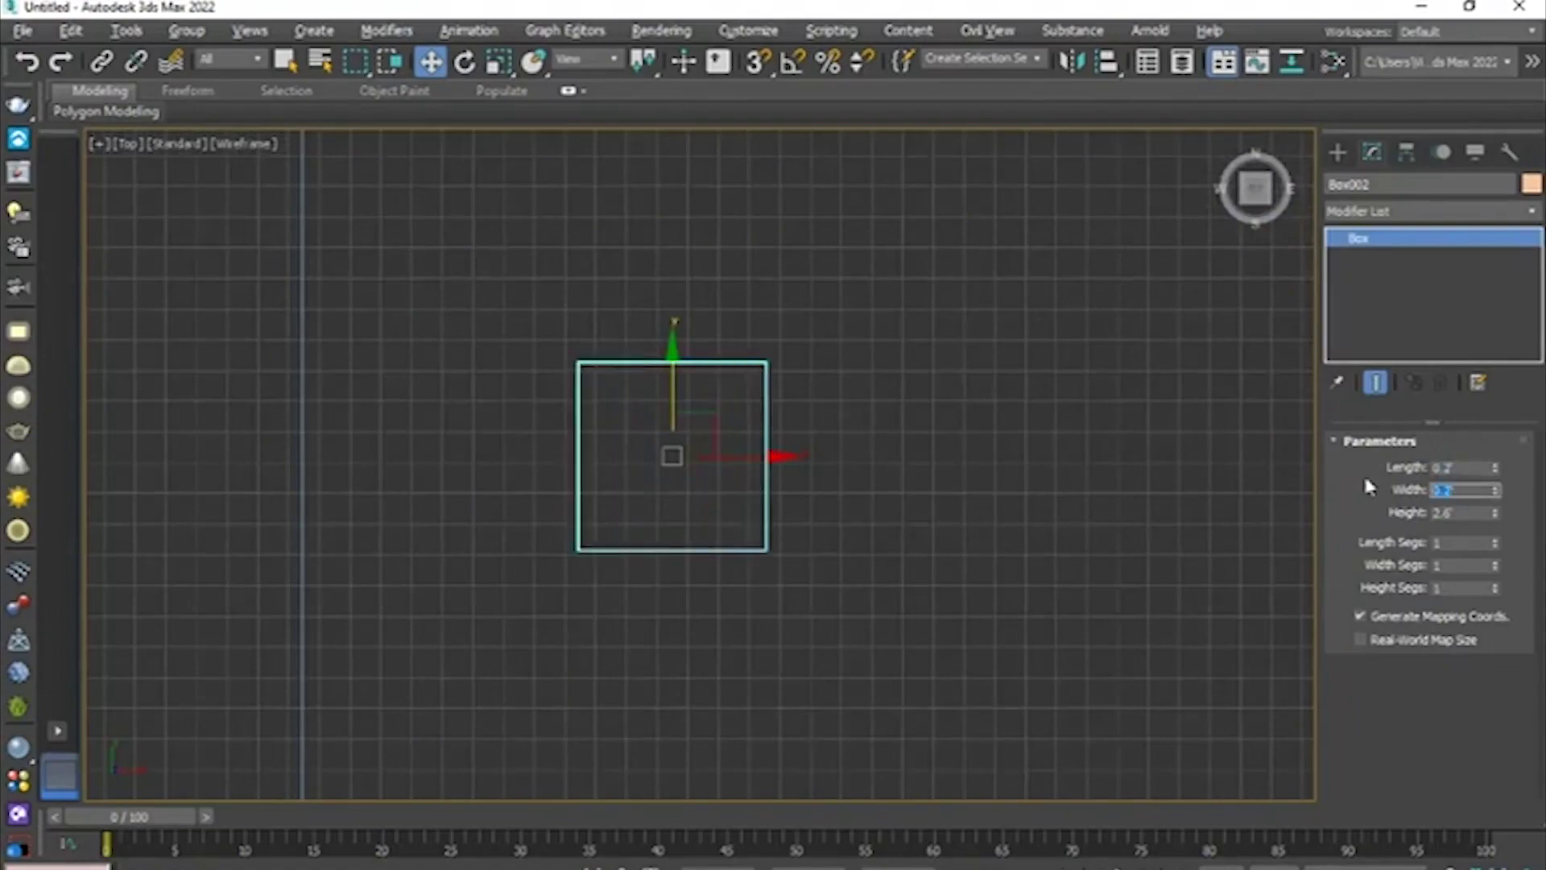
- Move the leg slightly along X and Y in the Top viewport, closer to the tabletop's nearest corner
{"action": "scroll", "coordinate": [766, 480], "scroll_direction": "down", "scroll_amount": 2}
{"action": "scroll", "coordinate": [765, 481], "scroll_direction": "down", "scroll_amount": 3}
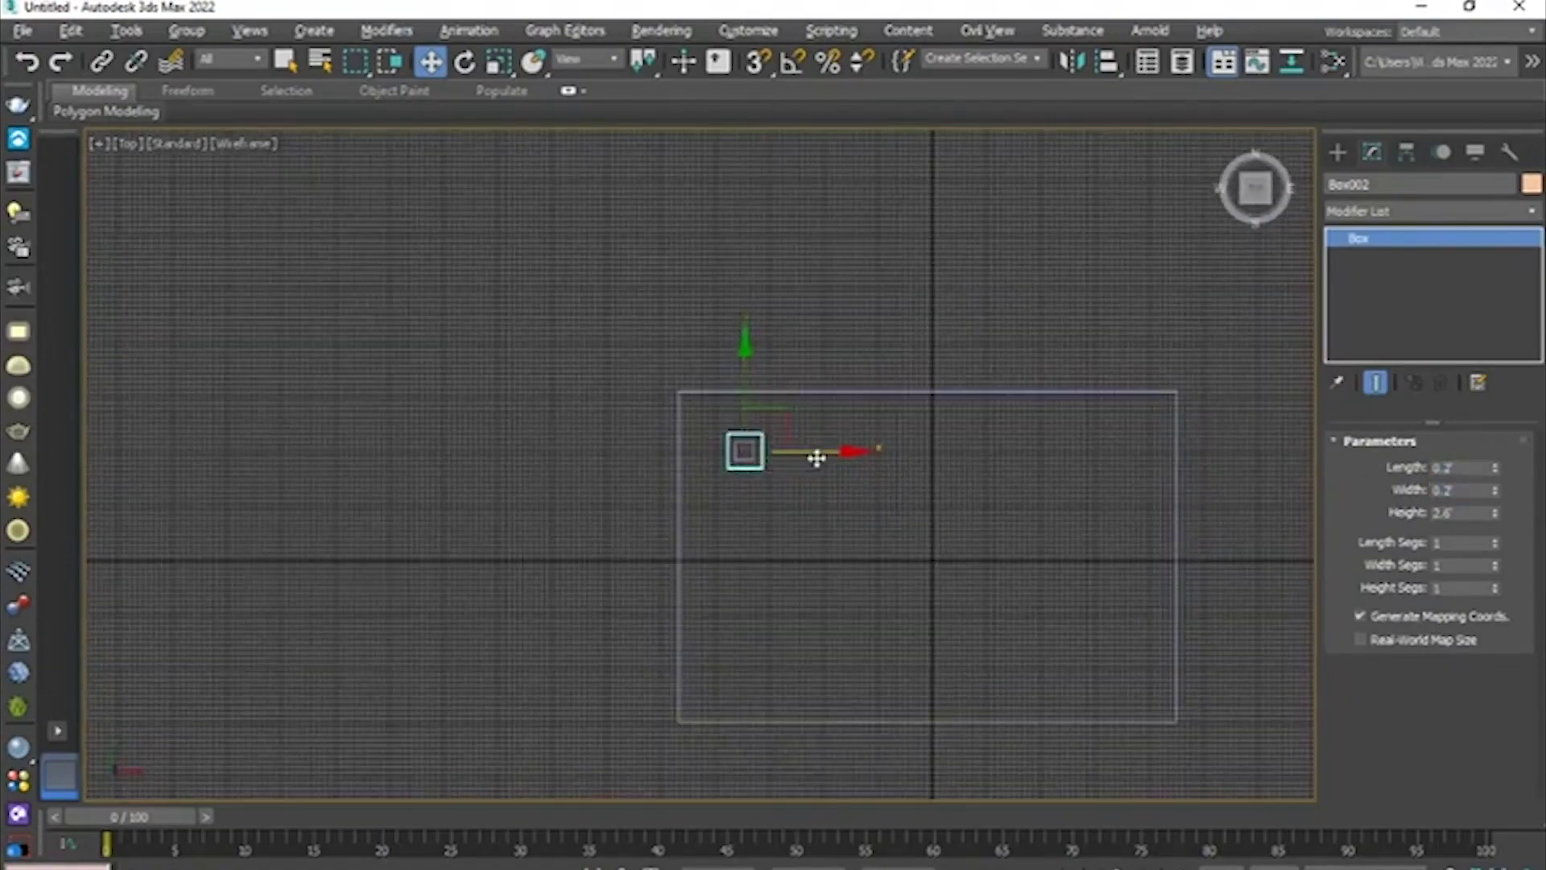
{"action": "left_click_drag", "start_coordinate": [833, 453], "coordinate": [818, 452]}
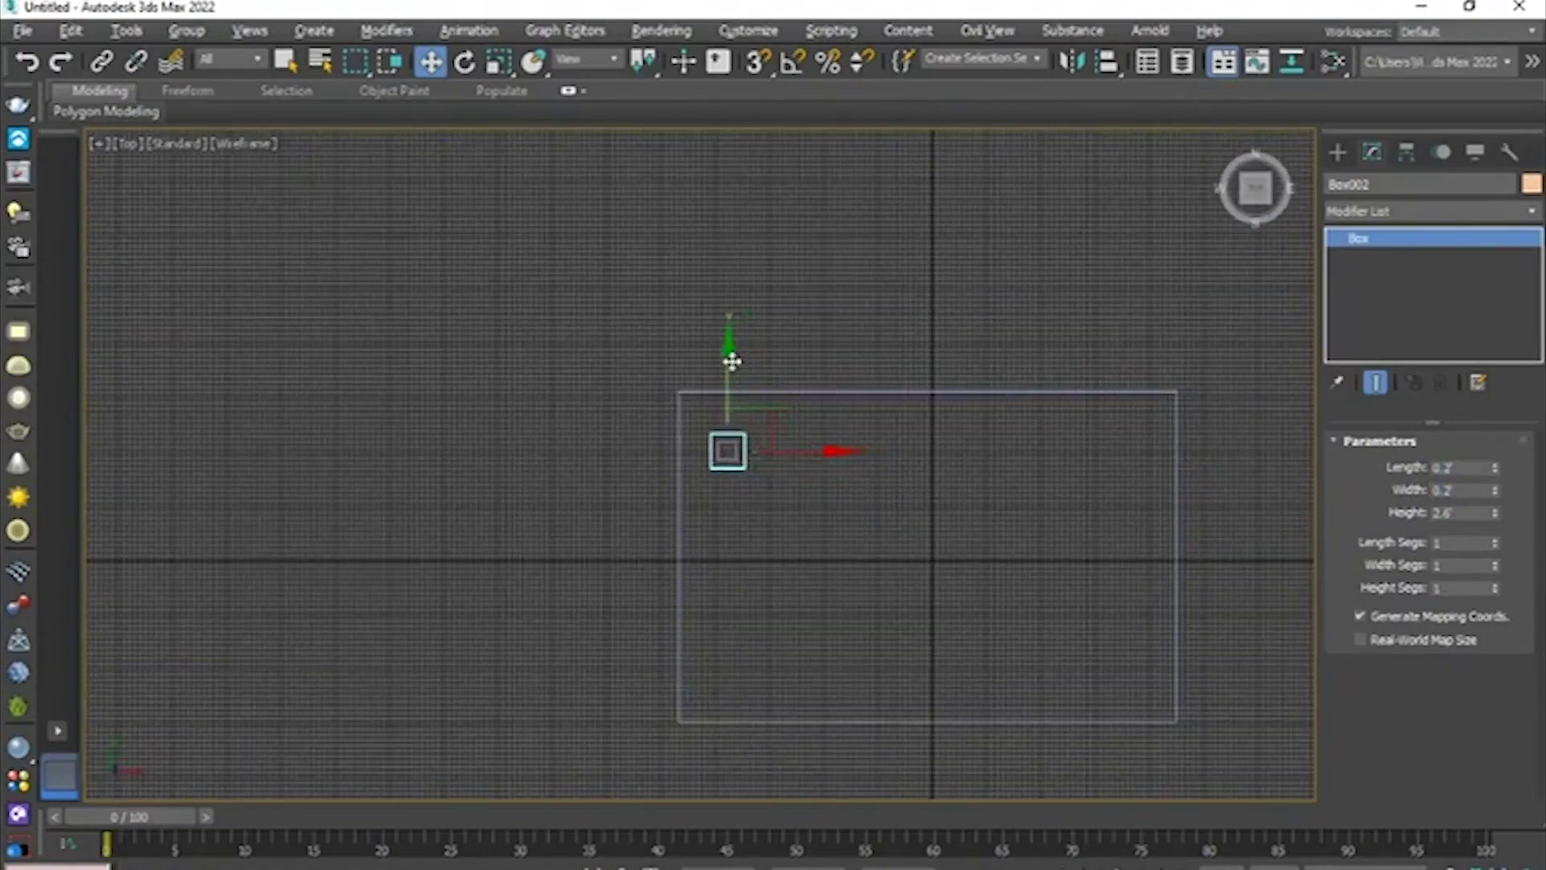
{"action": "left_click_drag", "start_coordinate": [728, 359], "coordinate": [733, 356]}
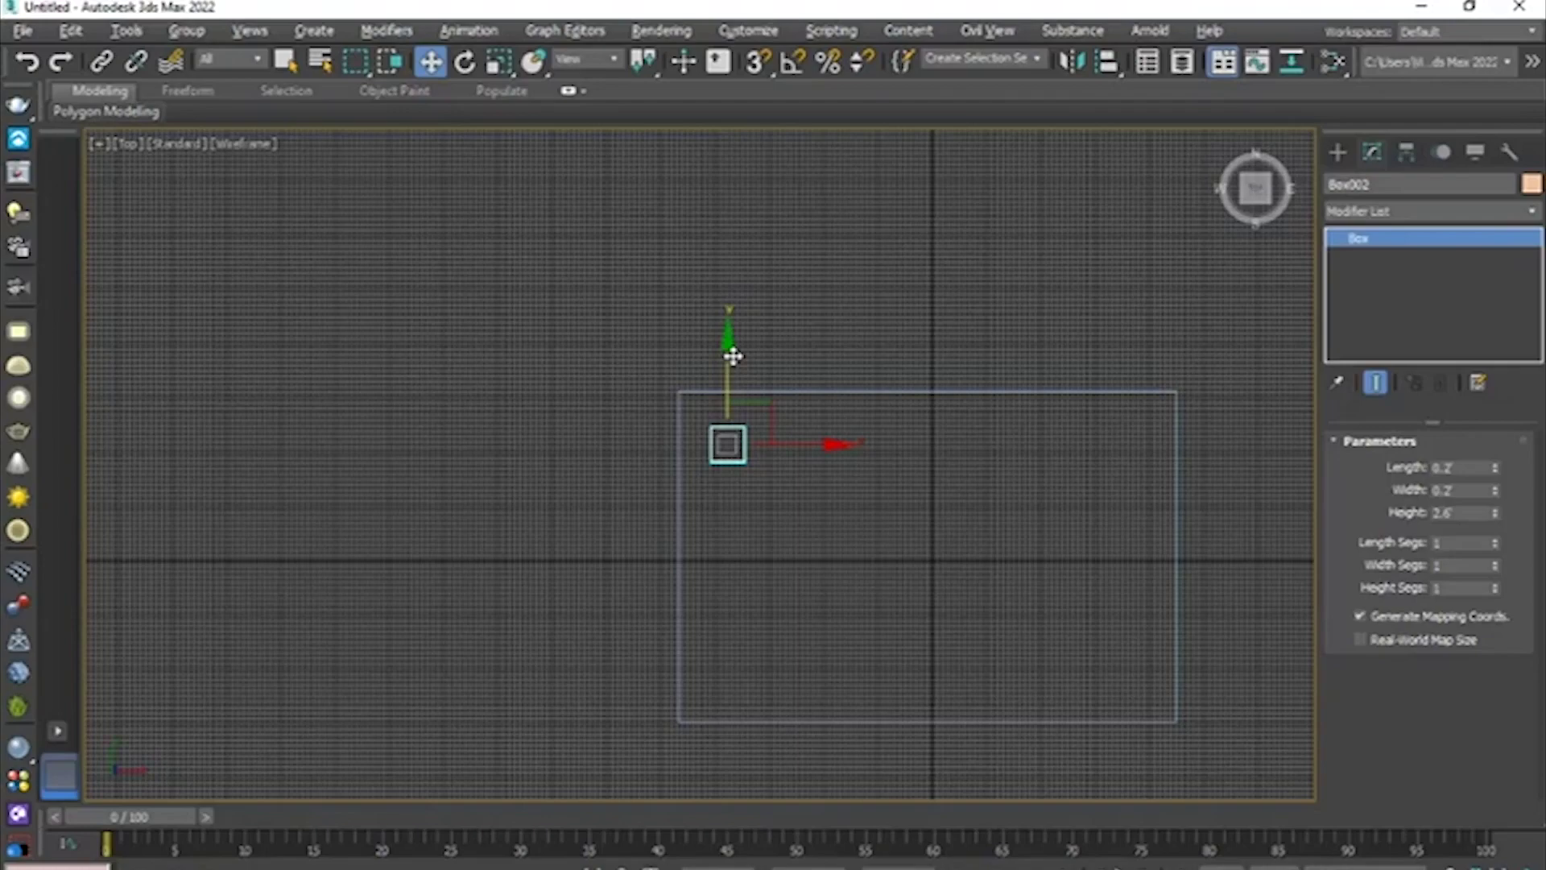
{"action": "scroll", "coordinate": [741, 487], "scroll_direction": "up", "scroll_amount": 4}
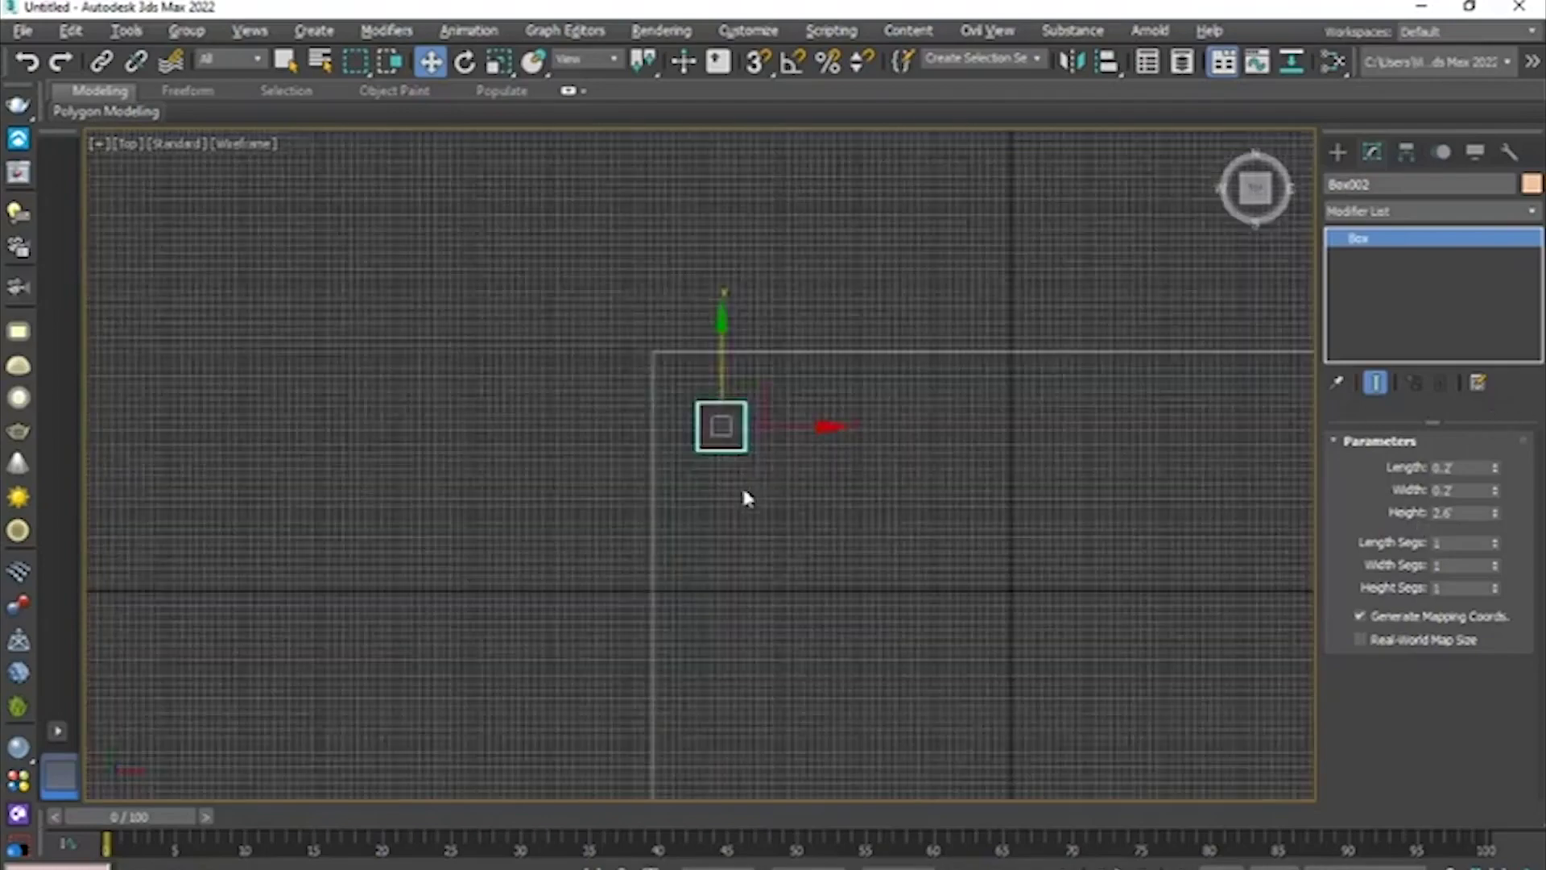
{"action": "middle_click_drag", "start_coordinate": [746, 488], "coordinate": [702, 490]}
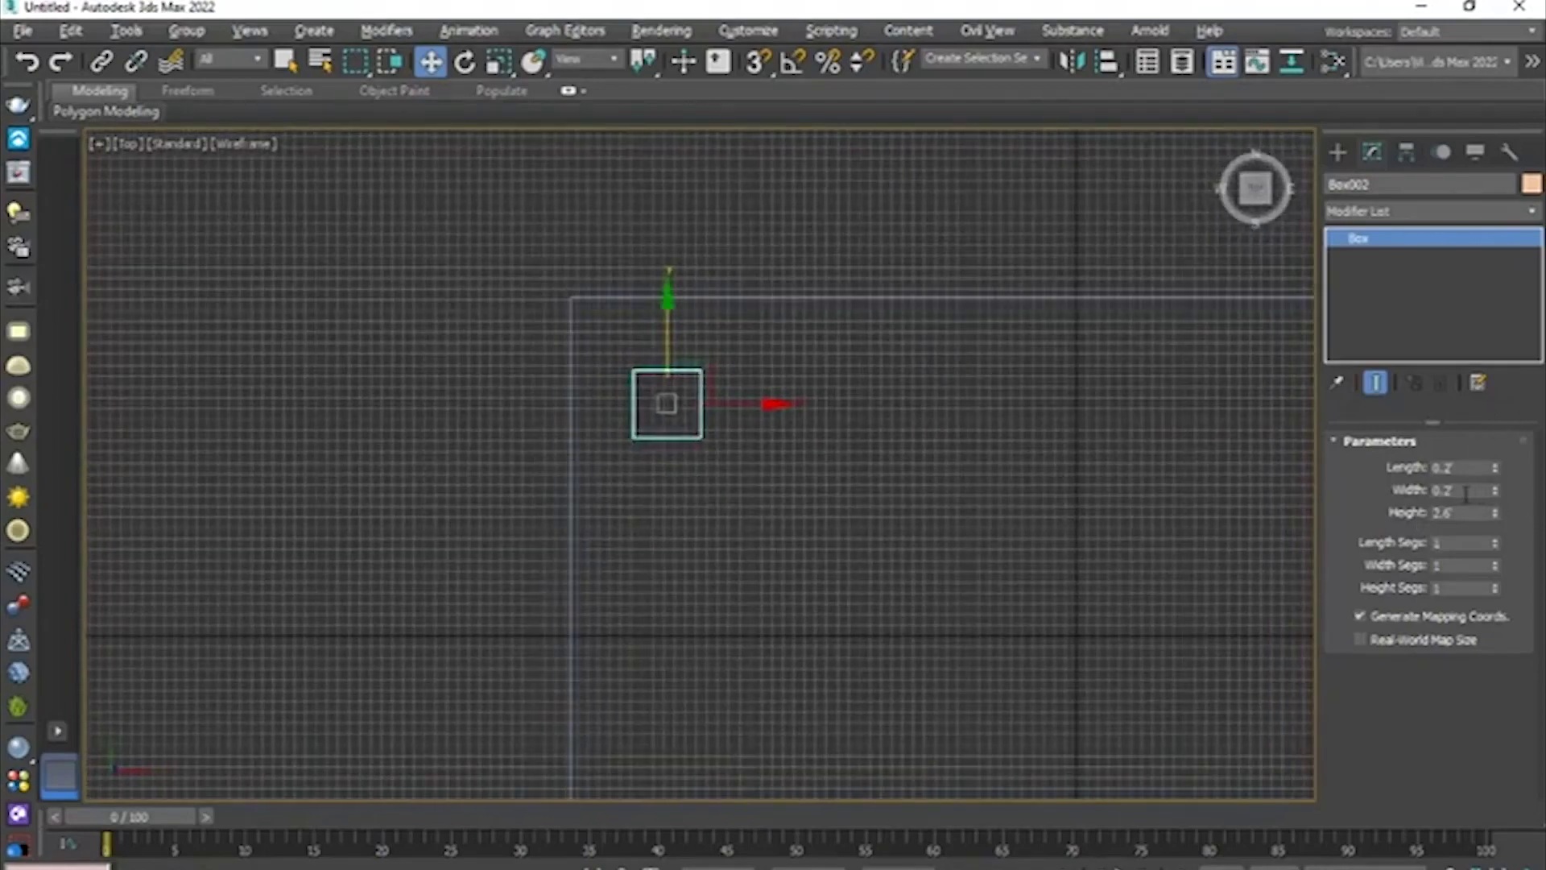
{"action": "middle_click_drag", "start_coordinate": [878, 496], "coordinate": [872, 468]}
- Check the leg against the tabletop in the maximized Front viewport and return to the maximized Top viewport
{"action": "left_click_drag", "start_coordinate": [1477, 518], "coordinate": [1374, 511]}
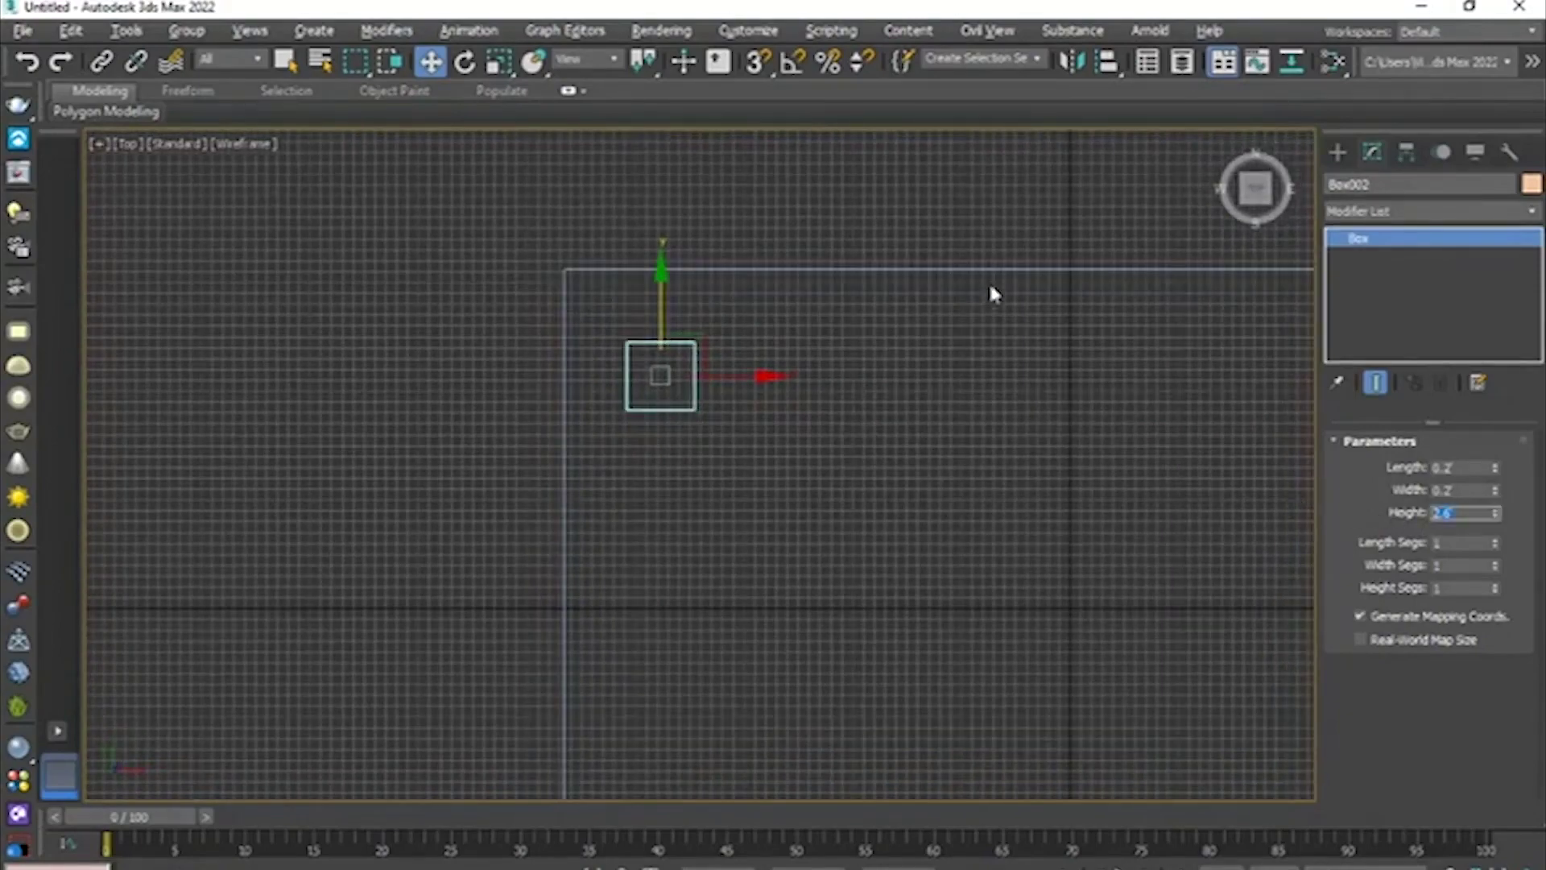
{"action": "middle_click_drag", "start_coordinate": [989, 293], "coordinate": [990, 382]}
{"action": "left_click", "coordinate": [989, 360]}
{"action": "left_click", "coordinate": [677, 447]}
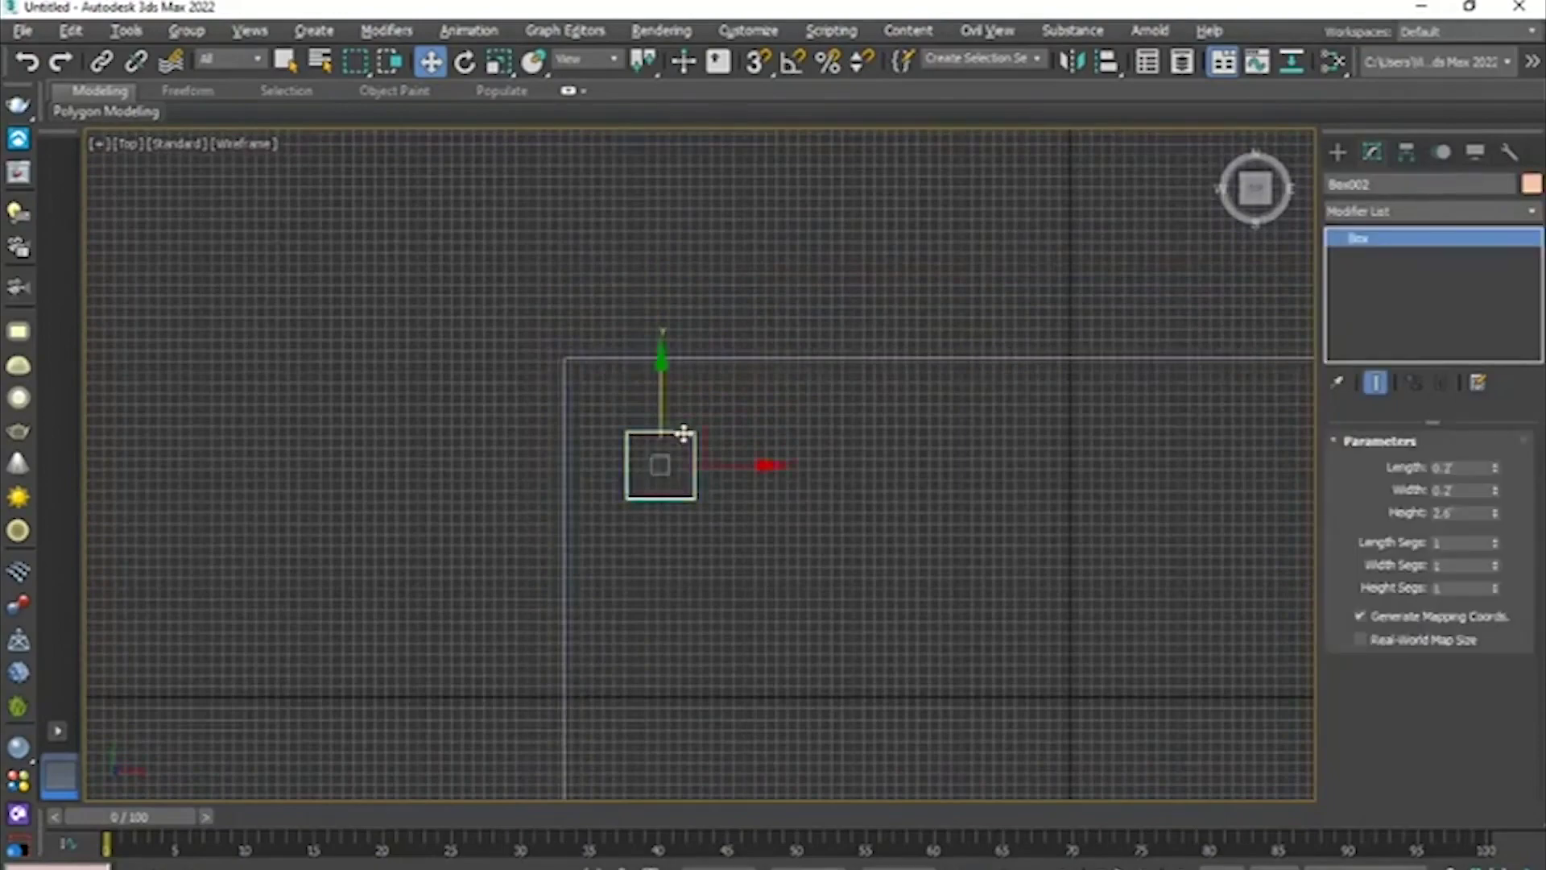
{"action": "key", "text": "alt+w"}
{"action": "right_click", "coordinate": [1004, 287]}
{"action": "key", "text": "alt+w"}
{"action": "middle_click_drag", "start_coordinate": [824, 545], "coordinate": [771, 455]}
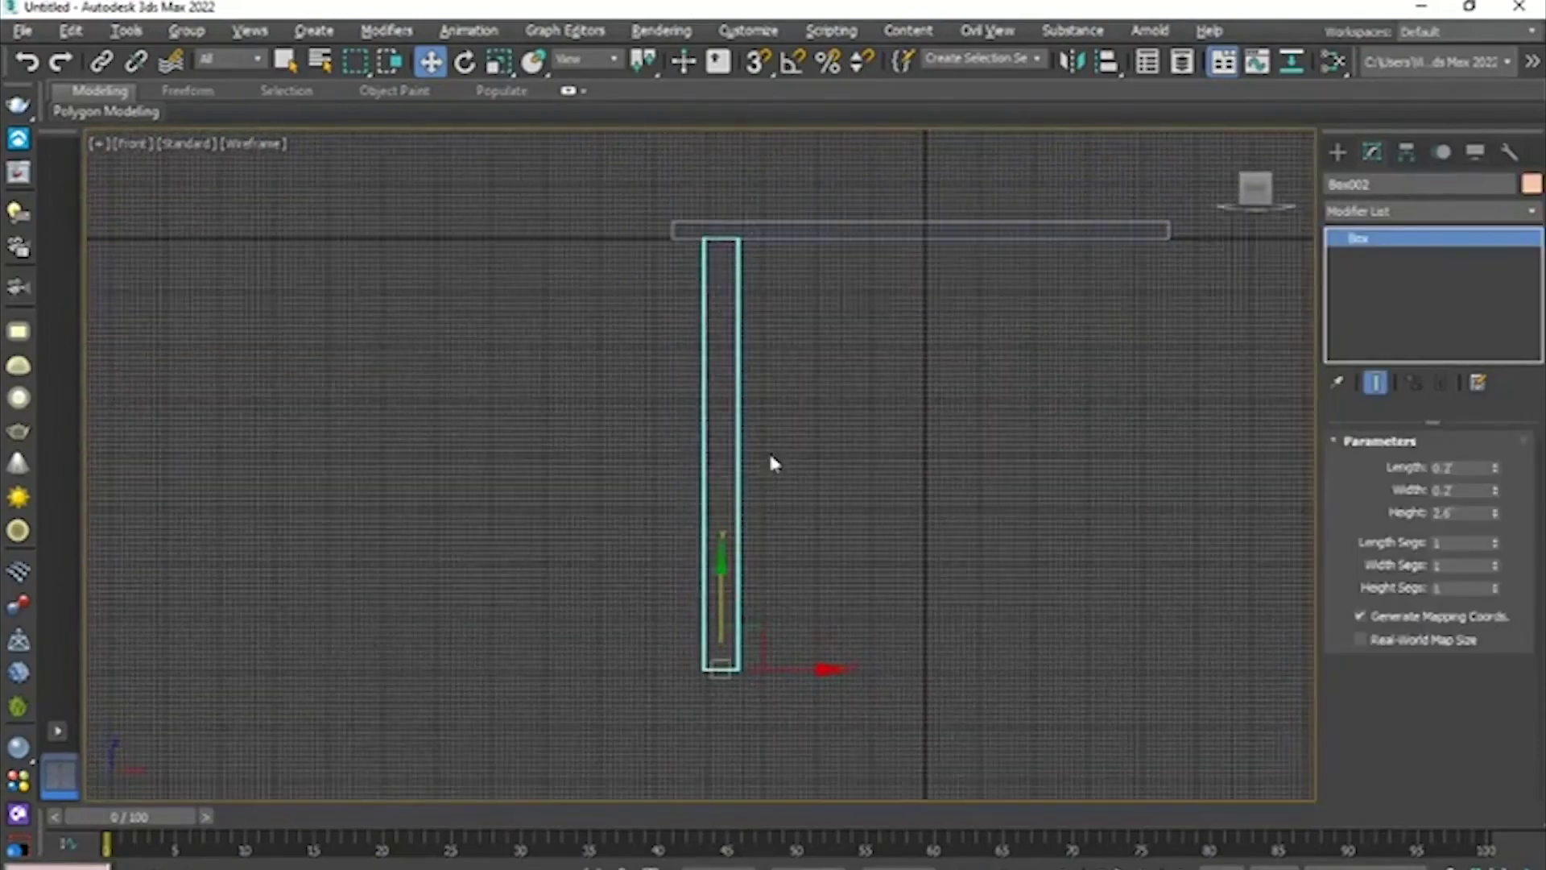
{"action": "key", "text": "alt+w"}
{"action": "right_click", "coordinate": [523, 315]}
{"action": "key", "text": "alt+w"}
{"action": "scroll", "coordinate": [640, 389], "scroll_direction": "down", "scroll_amount": 3}
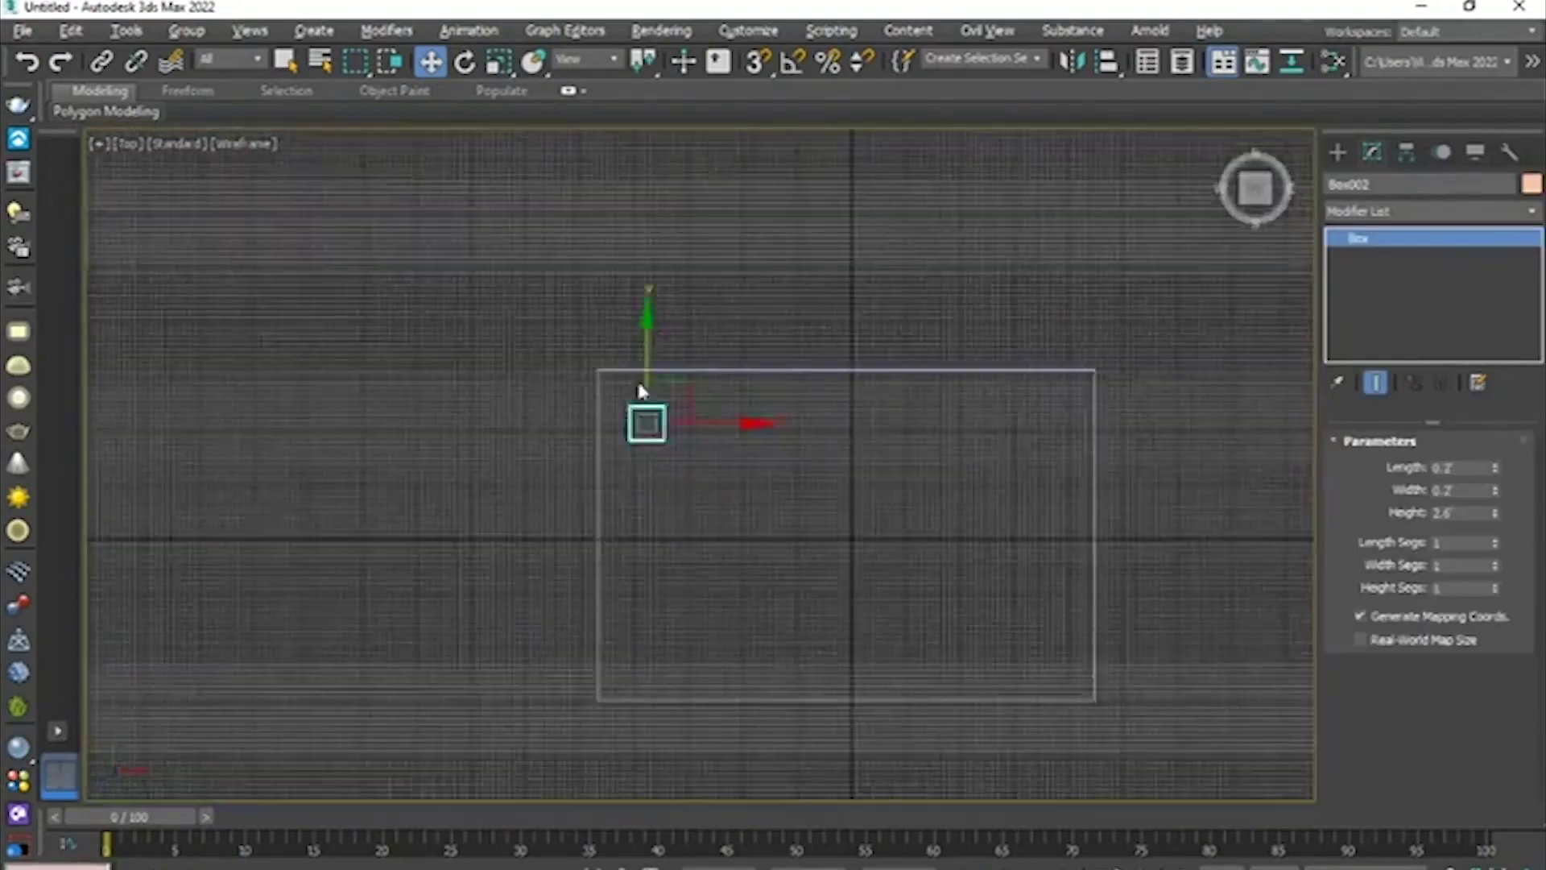
{"action": "middle_click_drag", "start_coordinate": [642, 390], "coordinate": [595, 360]}
{"action": "scroll", "coordinate": [704, 370], "scroll_direction": "up", "scroll_amount": 1}
{"action": "middle_click_drag", "start_coordinate": [708, 359], "coordinate": [687, 373]}
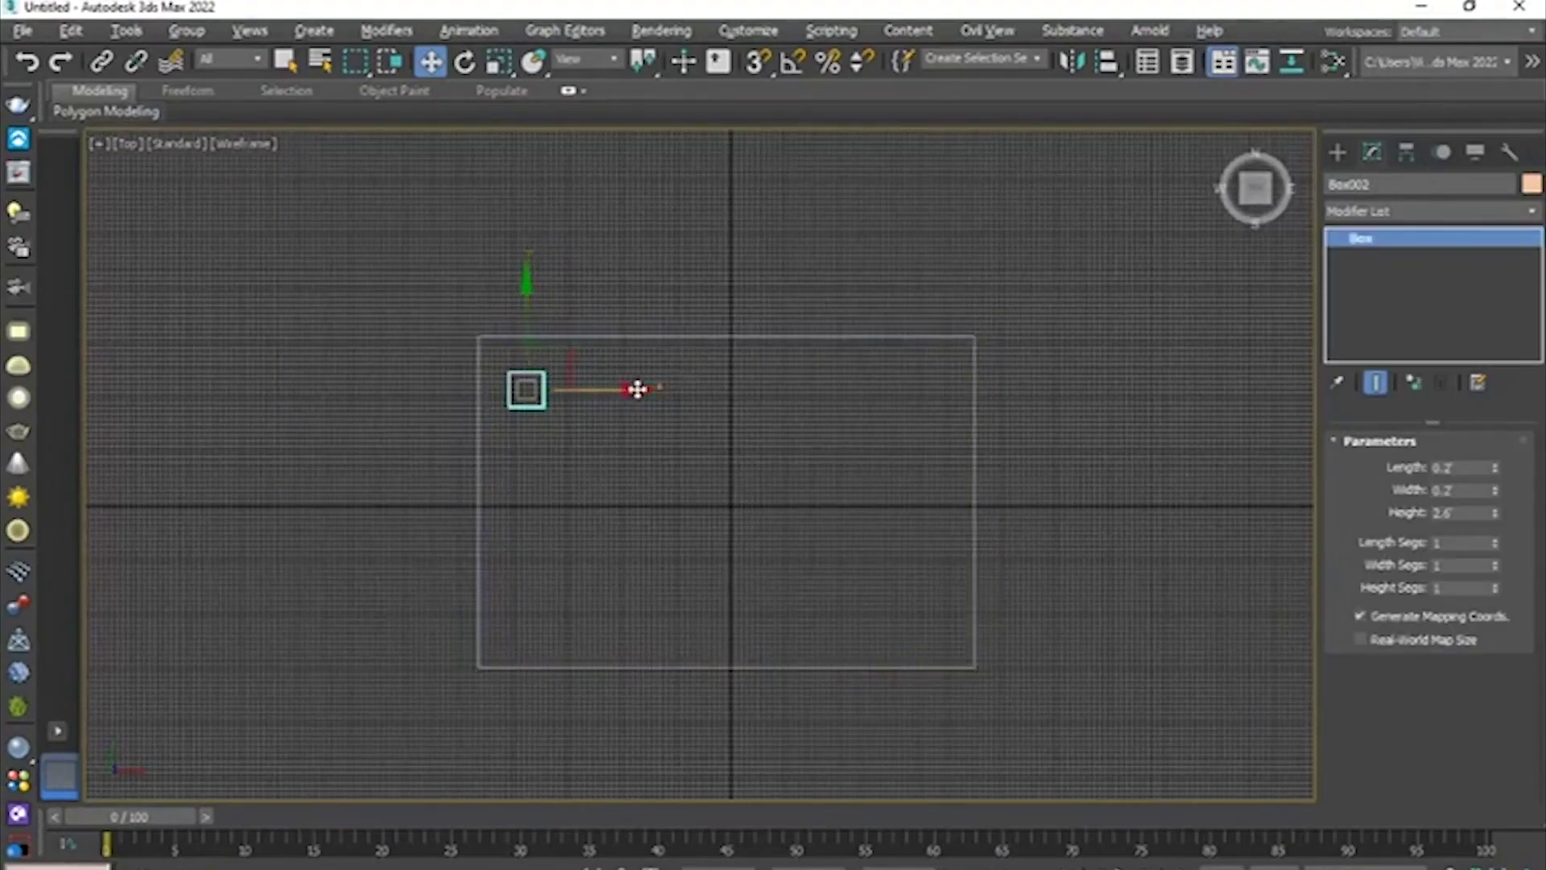
{"action": "mouse_move", "coordinate": [635, 392]}
{"action": "left_mouse_down", "text": "shift"}
{"action": "mouse_move", "coordinate": [1055, 408]}
{"action": "mouse_move", "coordinate": [1046, 398]}
{"action": "left_mouse_up", "text": "shift"}
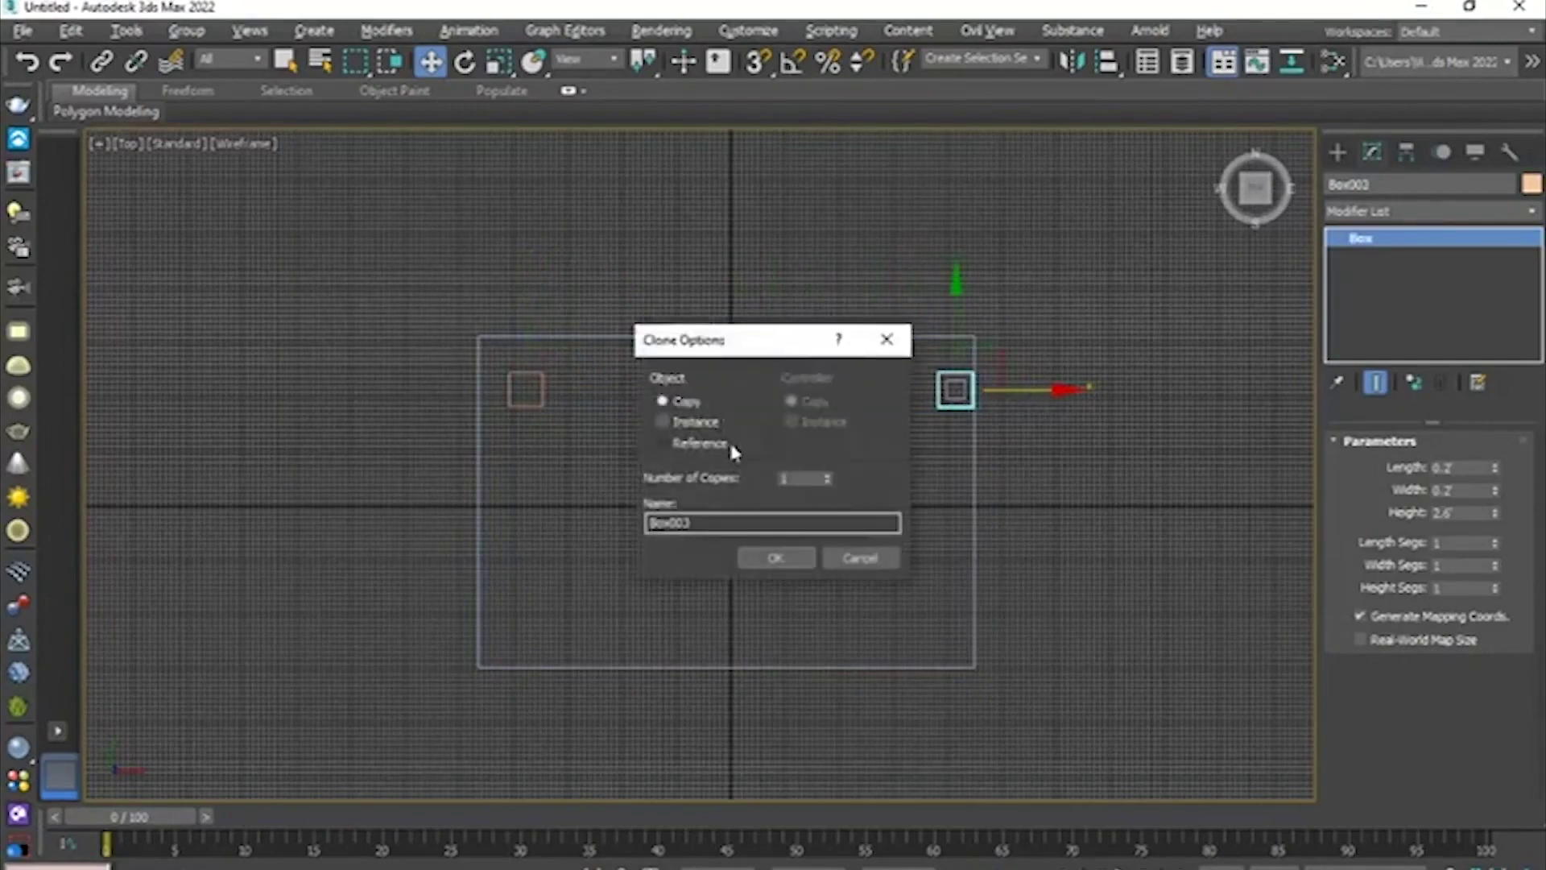
{"action": "left_click_drag", "start_coordinate": [719, 354], "coordinate": [712, 351]}
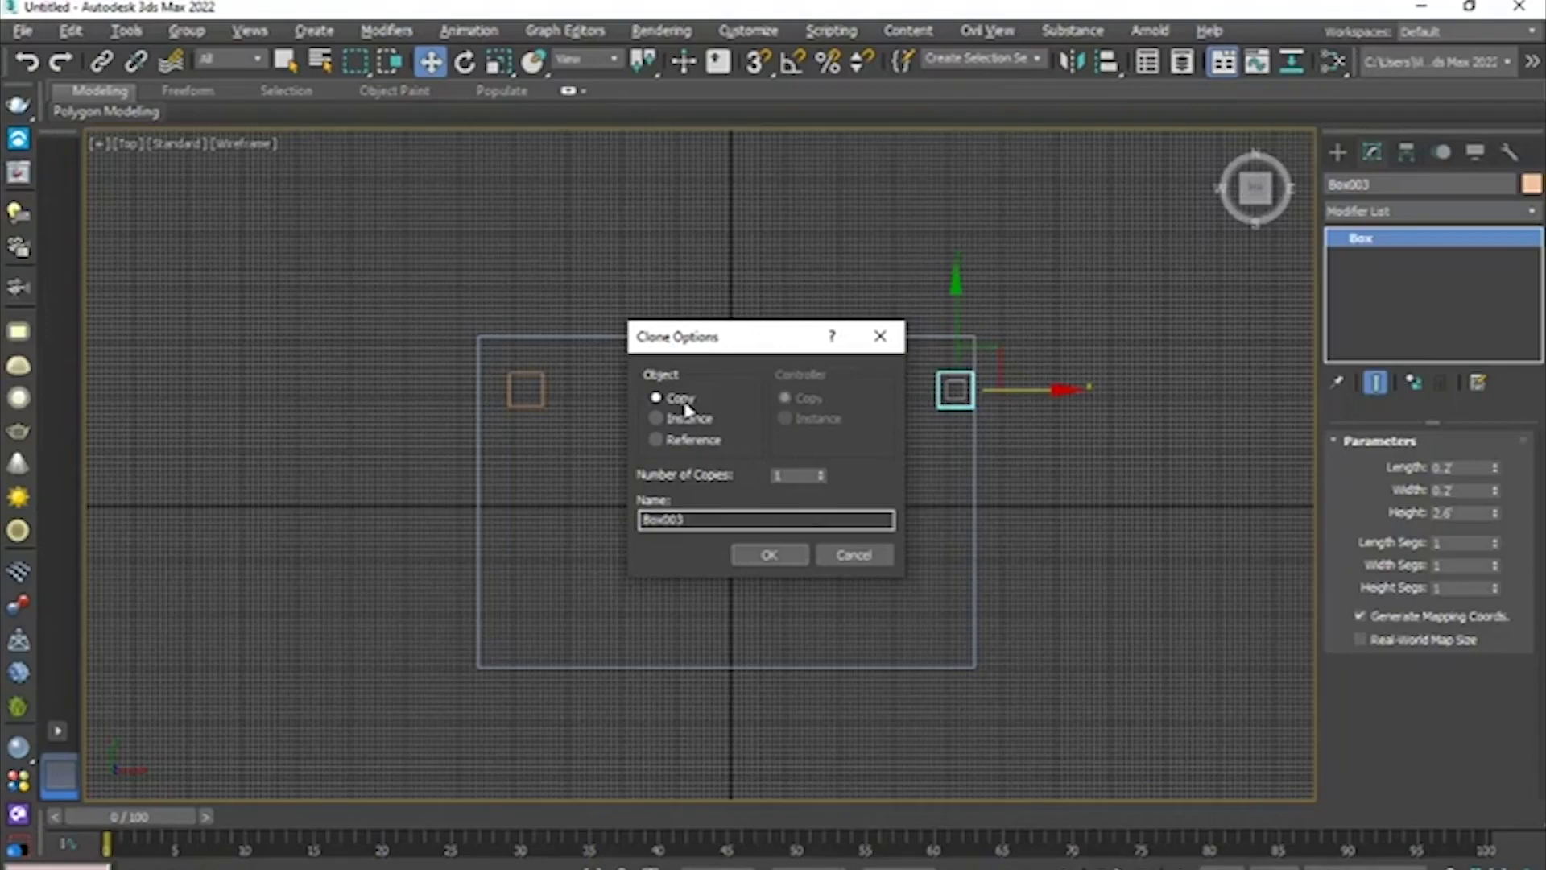
{"action": "left_click", "coordinate": [852, 554]}
- Clone the leg along X as a long row of instances in the maximized Perspective viewport
{"action": "scroll", "coordinate": [747, 389], "scroll_direction": "down", "scroll_amount": 4}
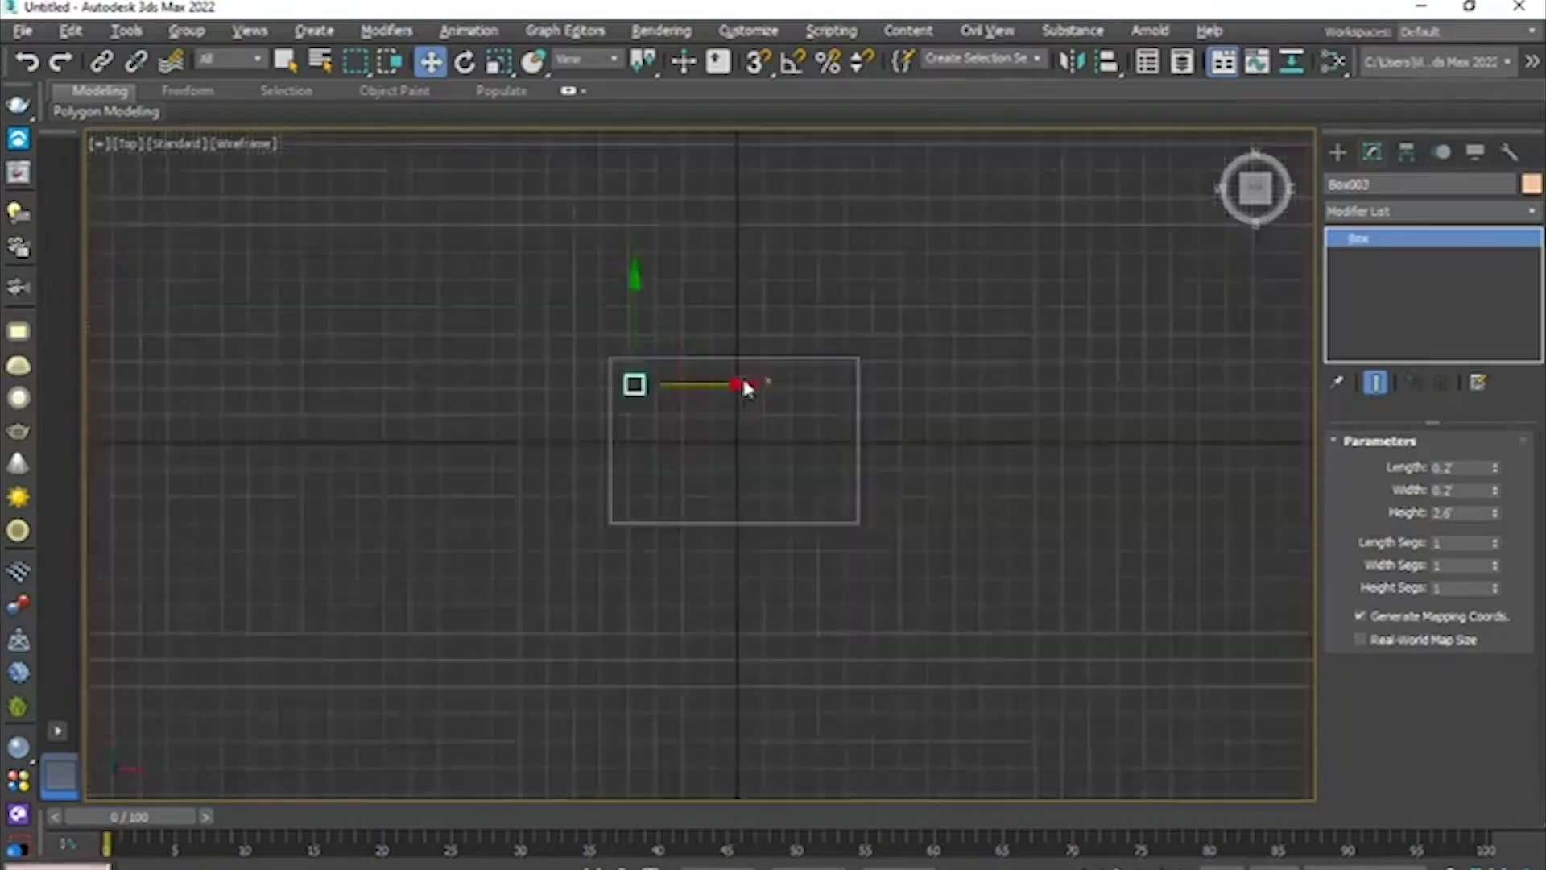
{"action": "key", "text": "alt+w"}
{"action": "right_click", "coordinate": [956, 558]}
{"action": "key", "text": "alt+w"}
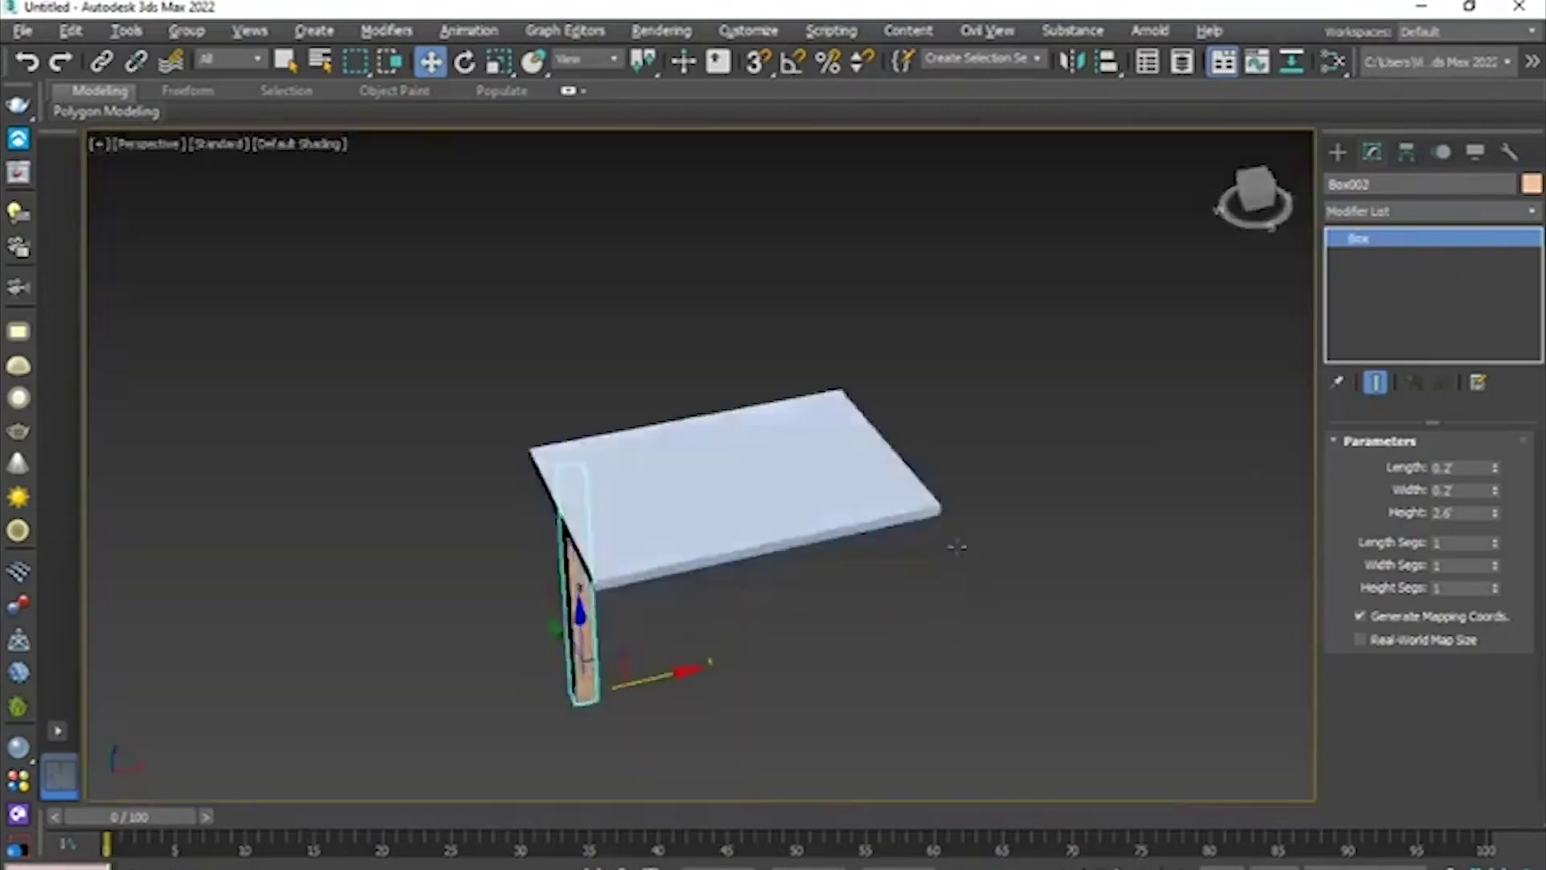
{"action": "middle_click_drag", "start_coordinate": [957, 548], "coordinate": [637, 570], "text": "alt"}
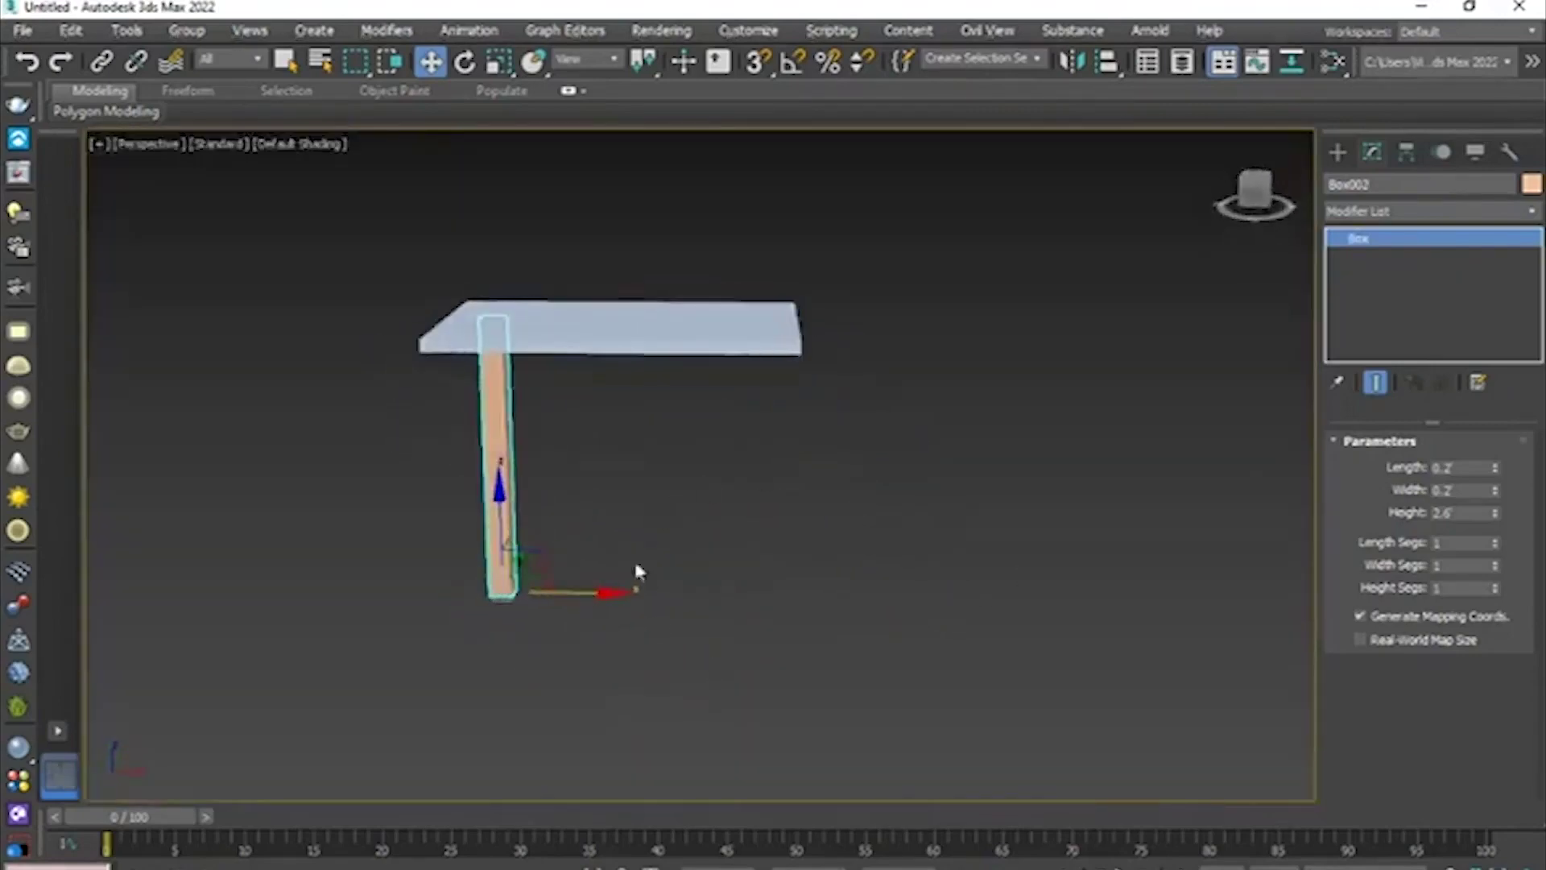
{"action": "left_click_drag", "start_coordinate": [606, 592], "coordinate": [738, 594], "text": "shift"}
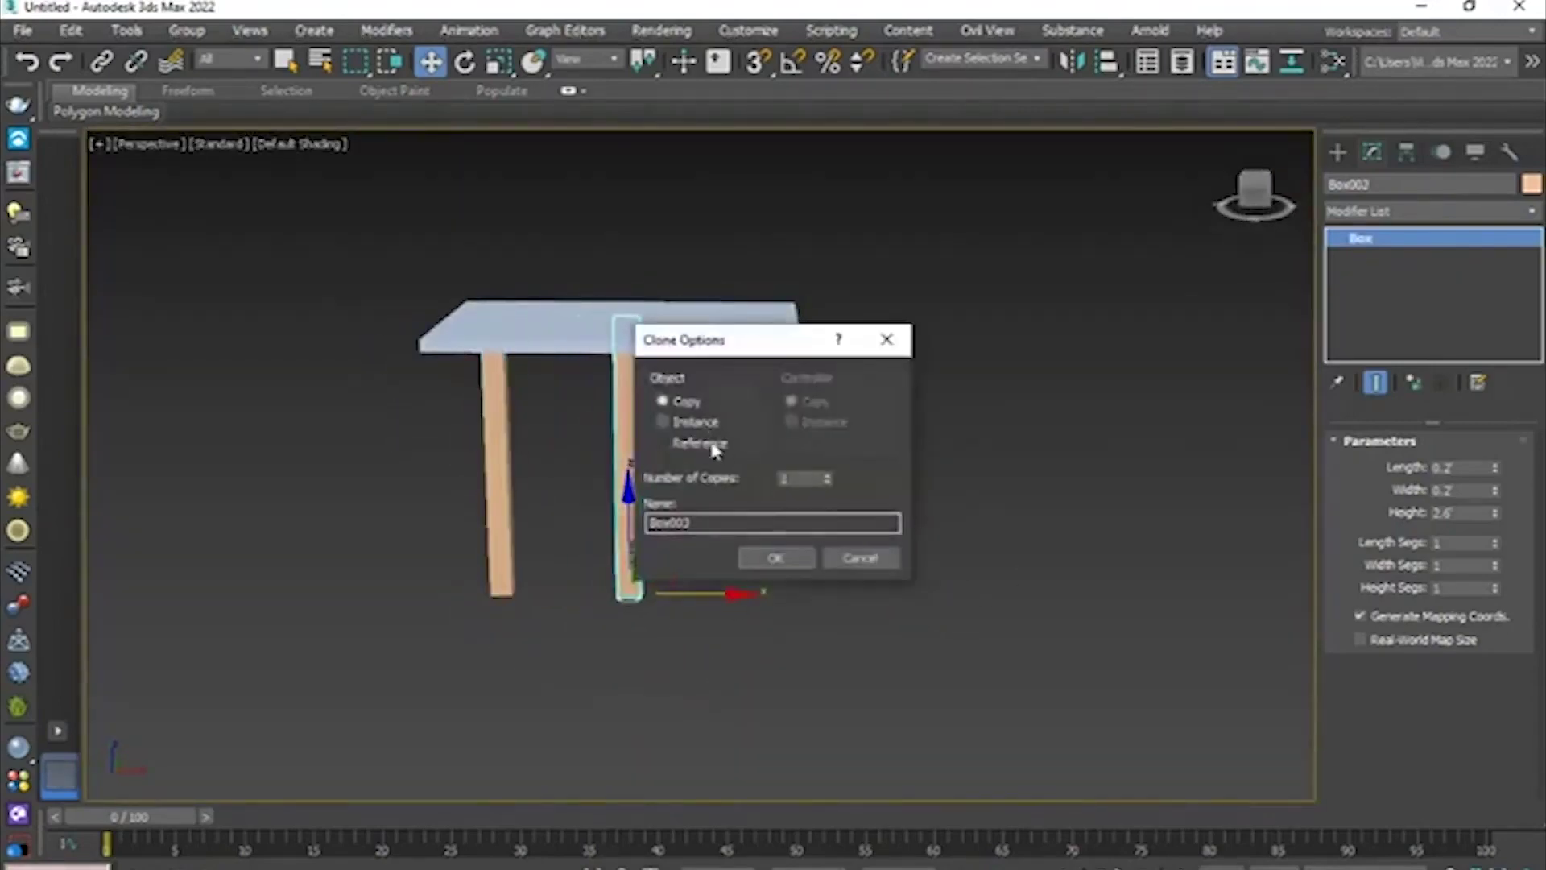
{"action": "left_click", "coordinate": [713, 447]}
{"action": "left_click", "coordinate": [705, 423]}
{"action": "left_click_drag", "start_coordinate": [827, 483], "coordinate": [823, 409]}
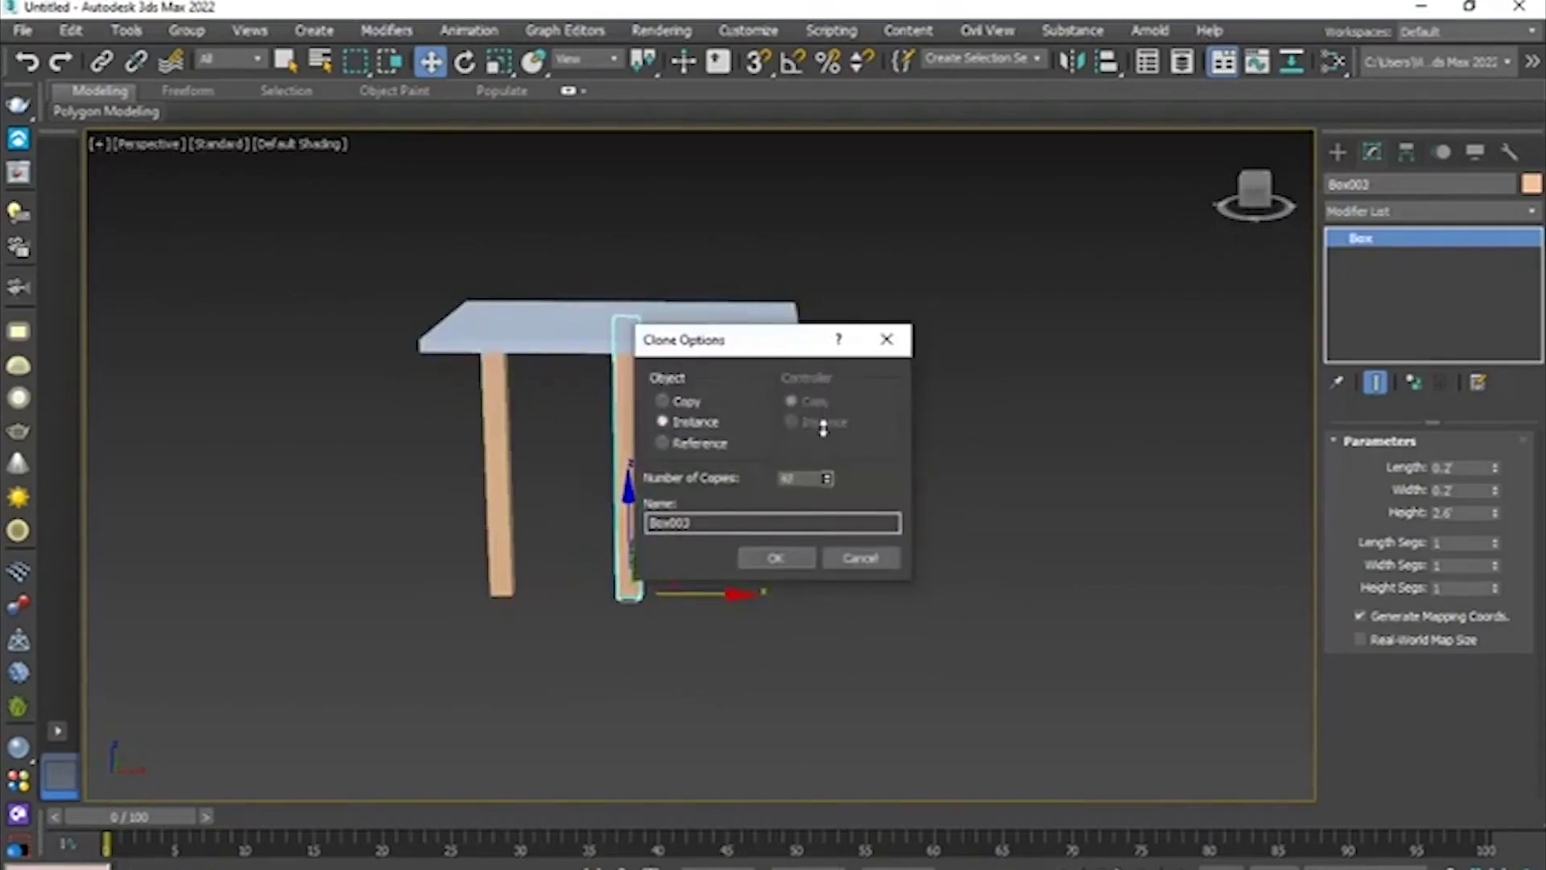
{"action": "left_click", "coordinate": [774, 556]}
{"action": "scroll", "coordinate": [846, 507], "scroll_direction": "down", "scroll_amount": 3}
{"action": "middle_click_drag", "start_coordinate": [847, 506], "coordinate": [965, 357], "text": "alt"}
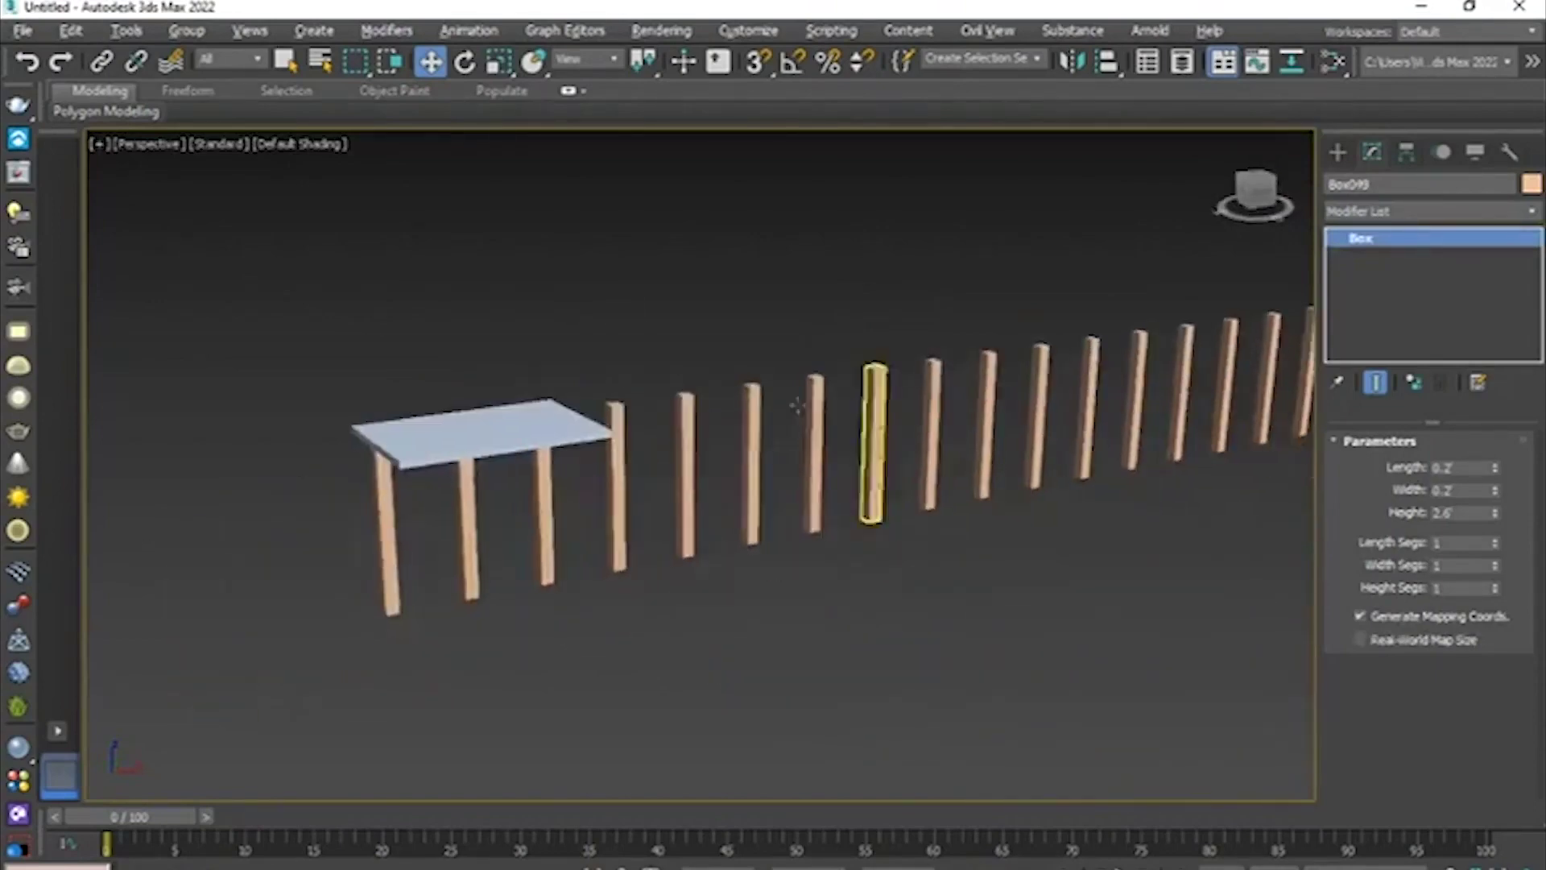
- Change the original leg's height to test the instances, and undo both the height change and the cloning
{"action": "left_click", "coordinate": [385, 511]}
{"action": "scroll", "coordinate": [545, 503], "scroll_direction": "down", "scroll_amount": 2}
{"action": "middle_click_drag", "start_coordinate": [545, 503], "coordinate": [358, 514]}
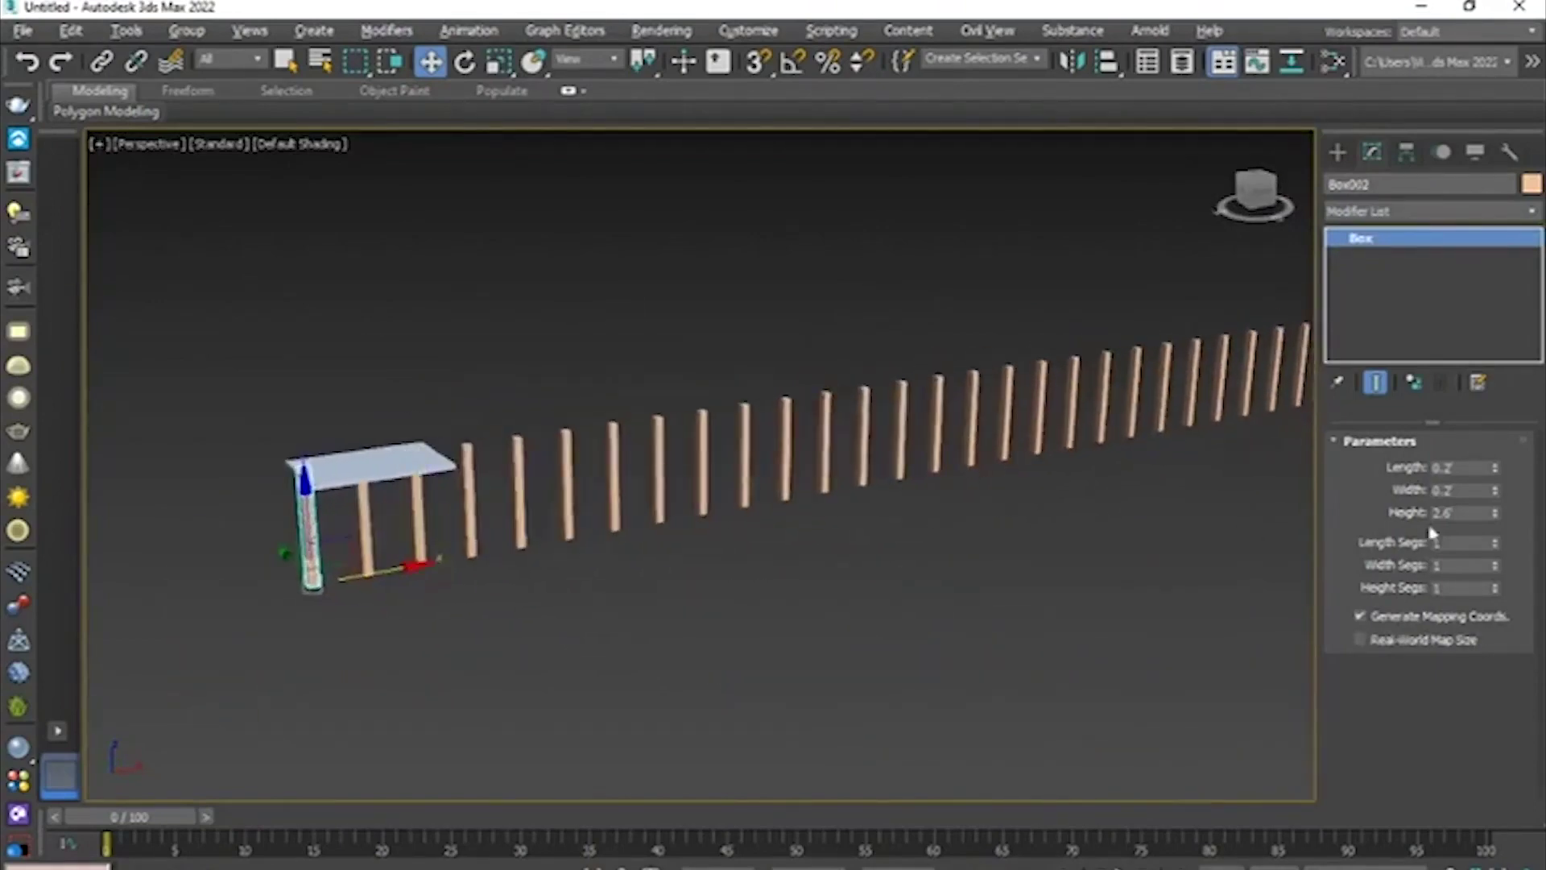
{"action": "left_click_drag", "start_coordinate": [1495, 513], "coordinate": [1477, 575]}
{"action": "key", "text": "ctrl+z"}
{"action": "middle_click_drag", "start_coordinate": [518, 478], "coordinate": [547, 466], "text": "alt"}
{"action": "key", "text": "ctrl+z"}
{"action": "key", "text": "ctrl+z"}
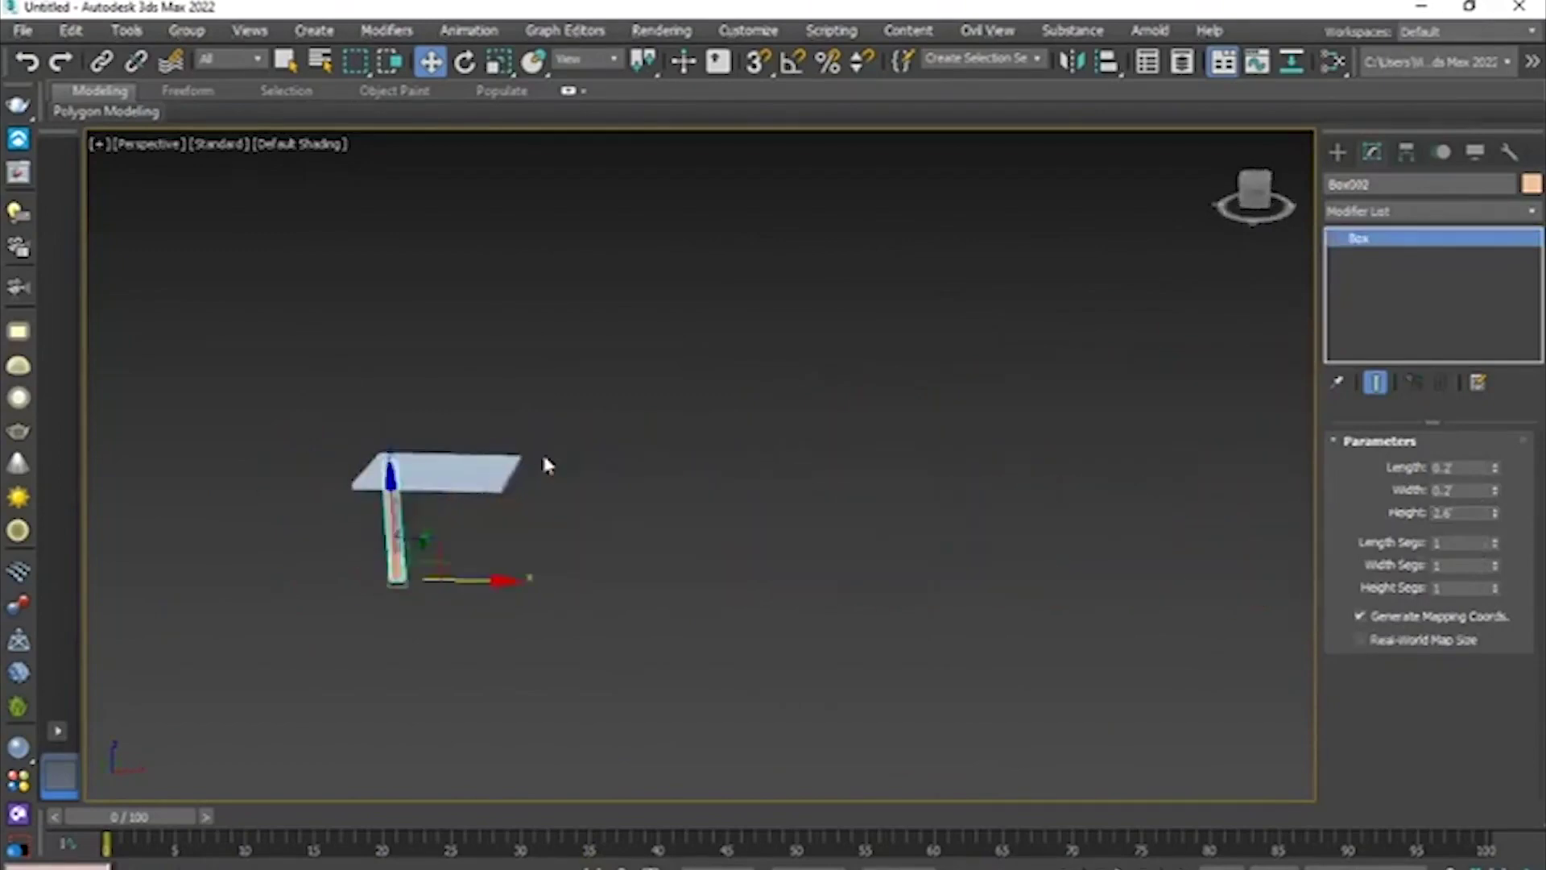
- Deselect the leg and switch to the maximized Top viewport, framing the whole tabletop
{"action": "left_click", "coordinate": [543, 458]}
{"action": "key", "text": "alt+w"}
{"action": "left_click", "coordinate": [362, 376]}
{"action": "key", "text": "alt+w"}
{"action": "scroll", "coordinate": [690, 414], "scroll_direction": "up", "scroll_amount": 5}
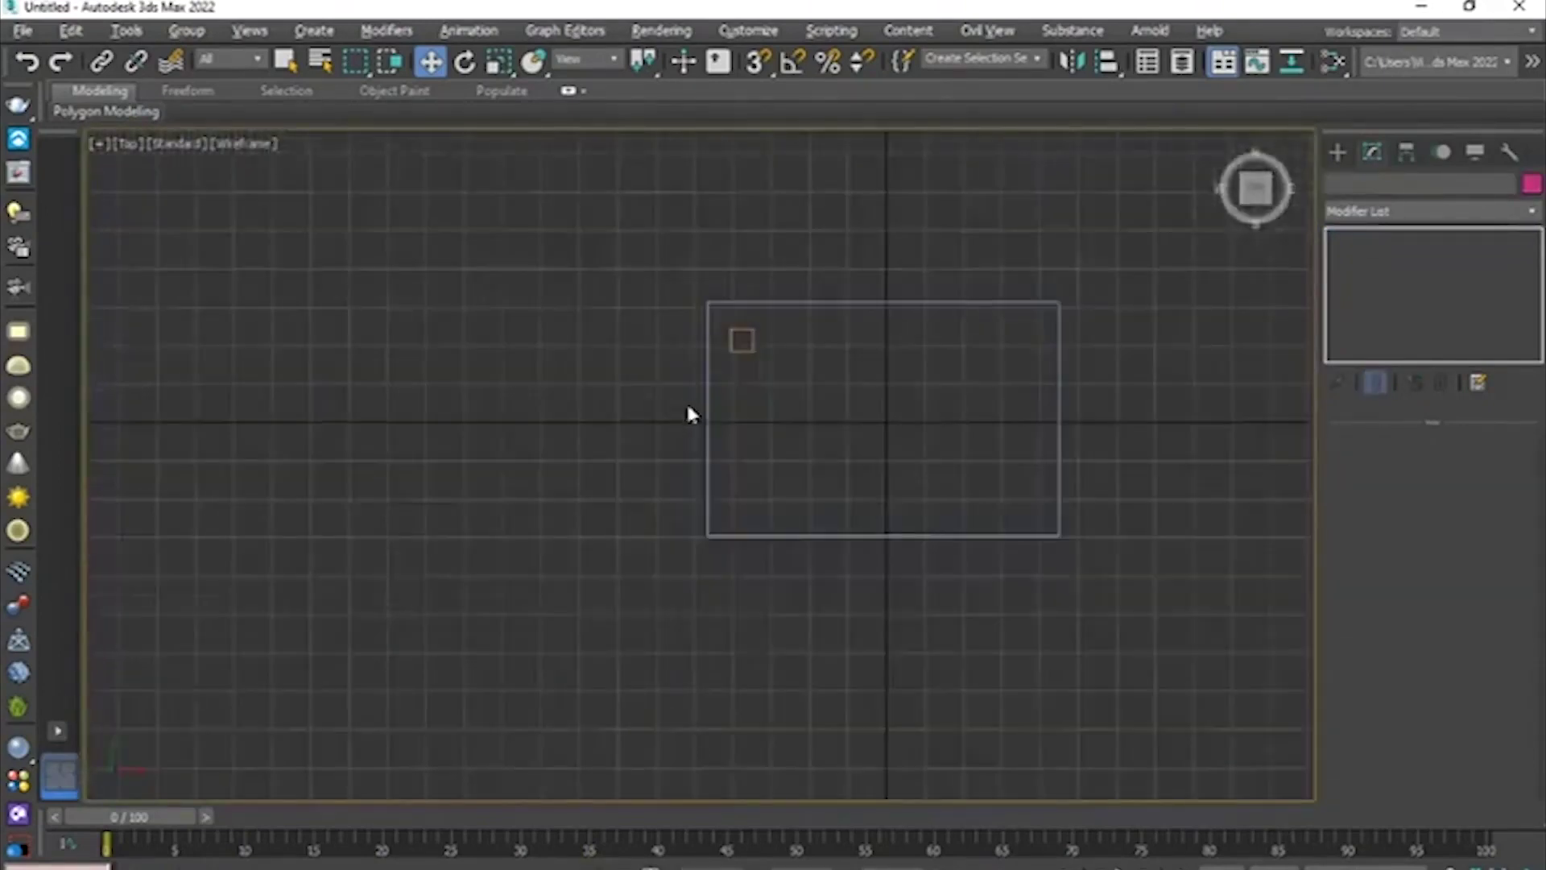
{"action": "middle_click_drag", "start_coordinate": [690, 414], "coordinate": [475, 445]}
{"action": "scroll", "coordinate": [587, 421], "scroll_direction": "up", "scroll_amount": 4}
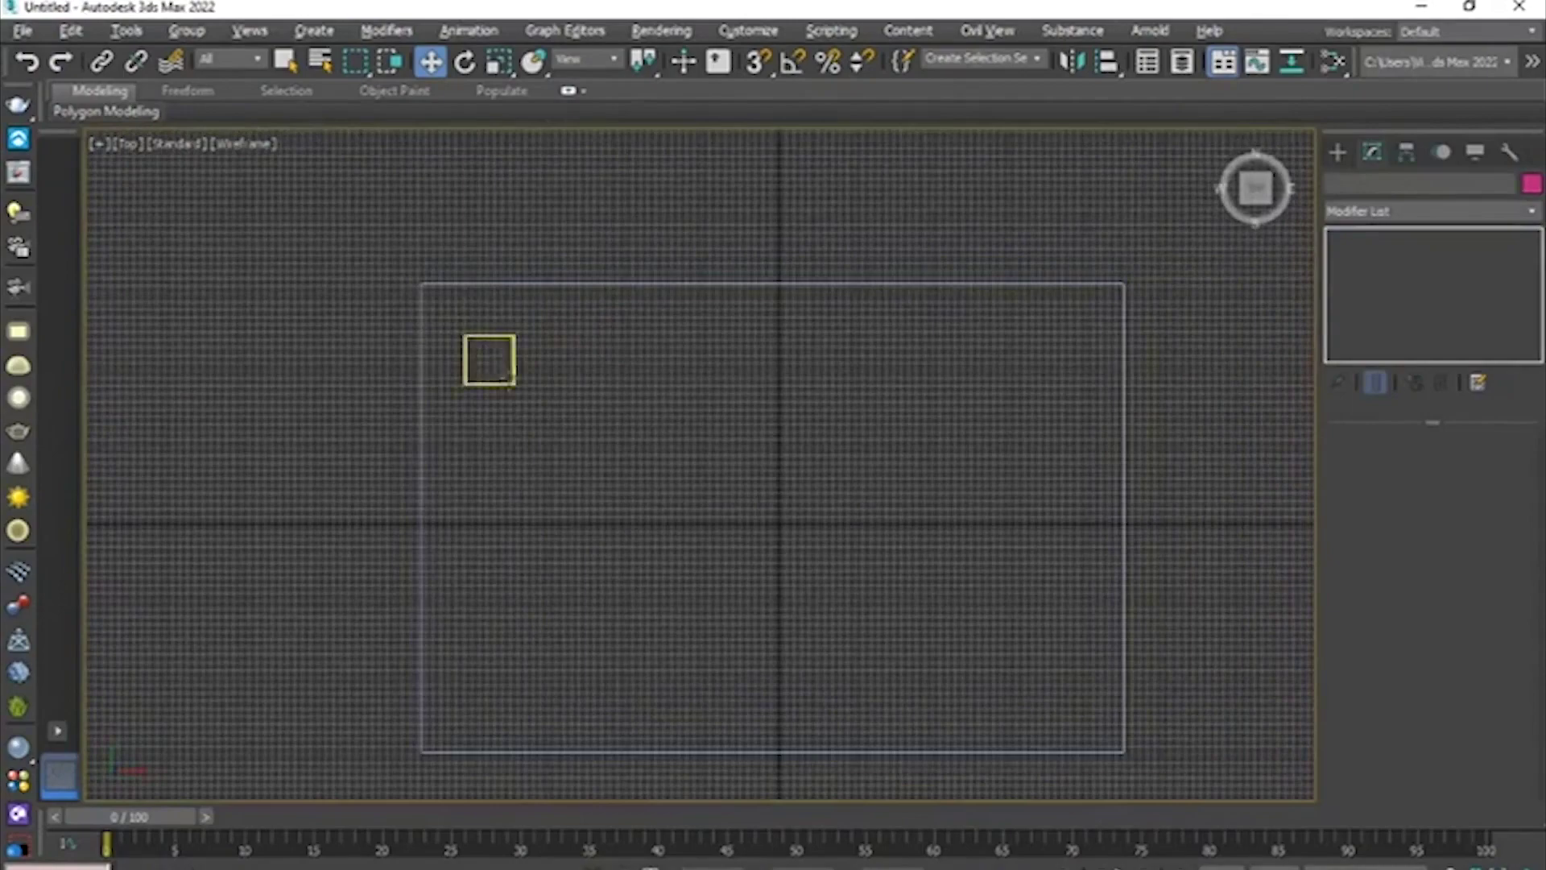
- Clone the upper leg along Y to the tabletop's lower left corner in the Top viewport
{"action": "left_click", "coordinate": [509, 372]}
{"action": "scroll", "coordinate": [666, 432], "scroll_direction": "down", "scroll_amount": 5}
{"action": "scroll", "coordinate": [642, 464], "scroll_direction": "up", "scroll_amount": 2}
{"action": "middle_click_drag", "start_coordinate": [640, 458], "coordinate": [626, 450]}
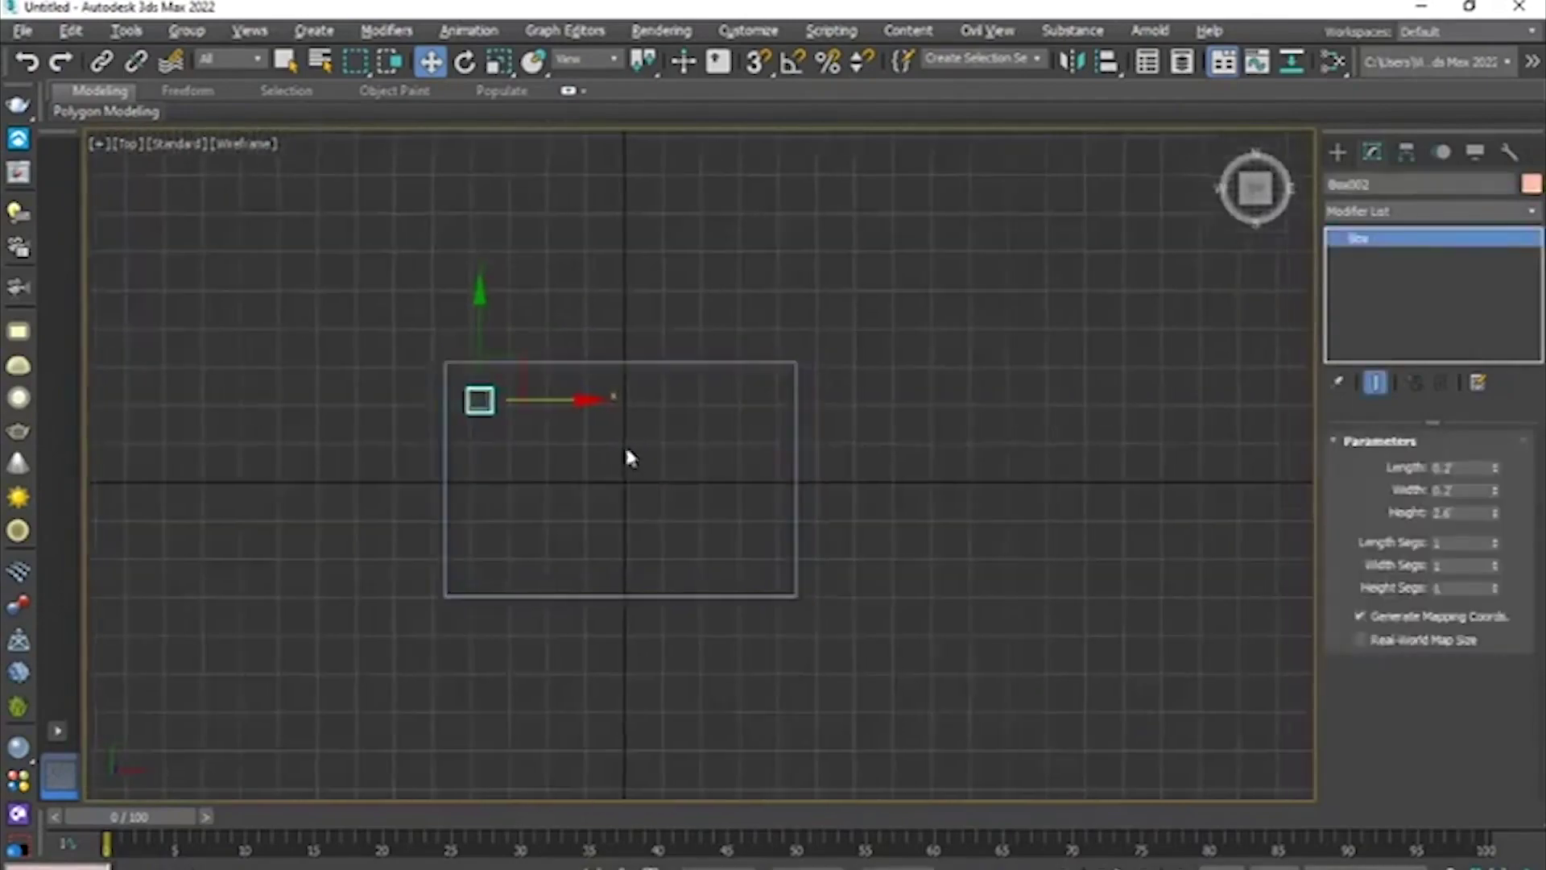
{"action": "middle_click_drag", "start_coordinate": [483, 318], "coordinate": [525, 291]}
{"action": "left_click_drag", "start_coordinate": [525, 292], "coordinate": [525, 451], "text": "shift"}
{"action": "left_click", "coordinate": [769, 559]}
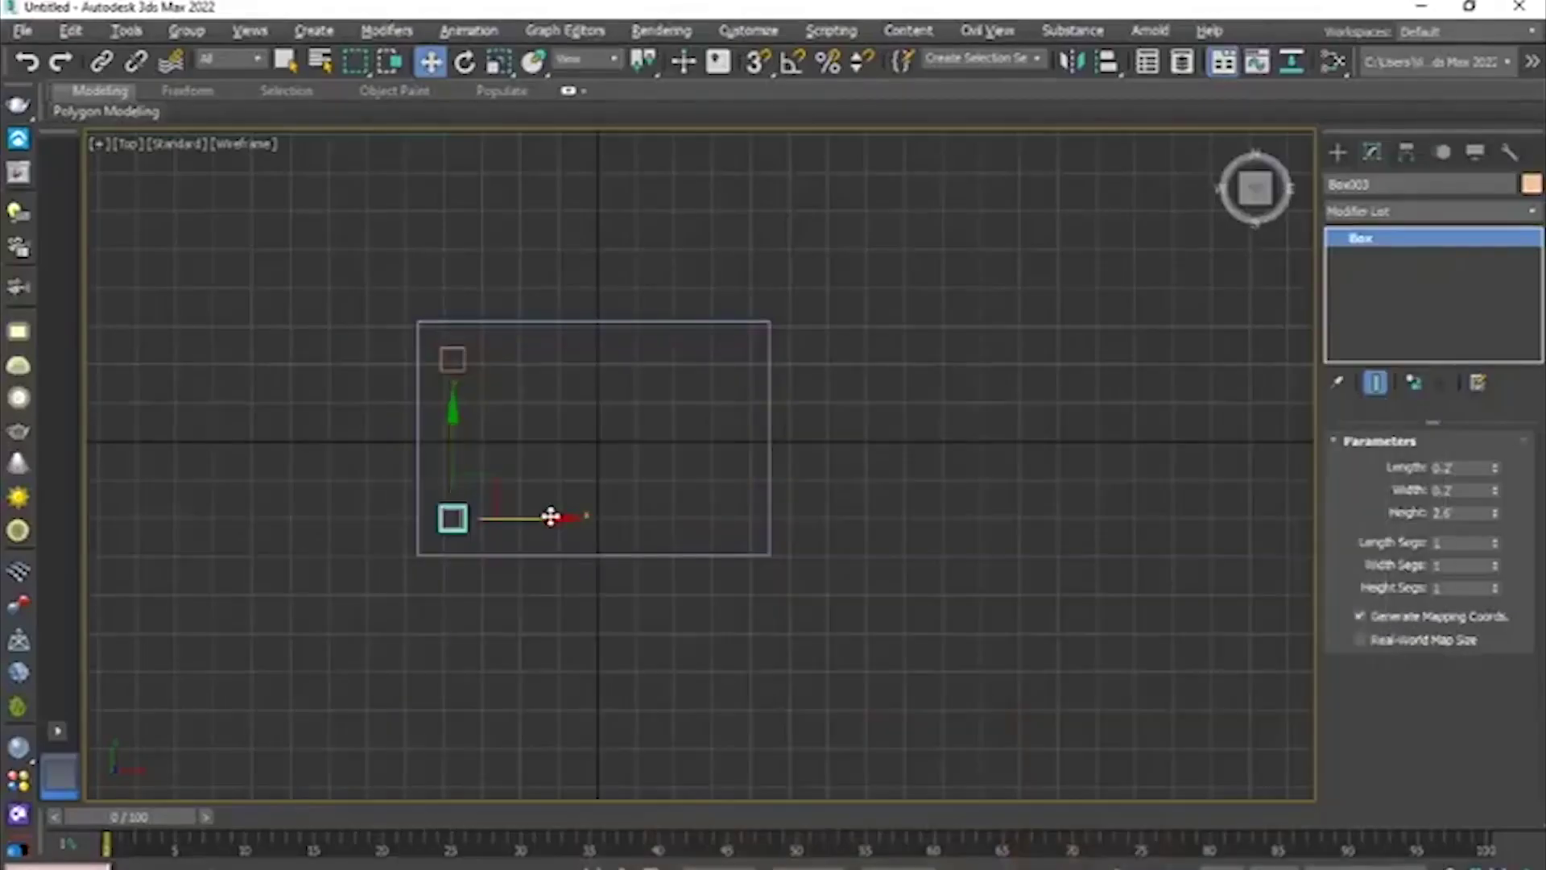
- Clone the lower left leg along X to the lower right corner, and clone that copy along Y to the upper right corner
{"action": "left_click_drag", "start_coordinate": [545, 515], "coordinate": [842, 519], "text": "shift"}
{"action": "left_click", "coordinate": [769, 559]}
{"action": "left_click_drag", "start_coordinate": [743, 419], "coordinate": [750, 262], "text": "shift"}
{"action": "left_click", "coordinate": [775, 557]}
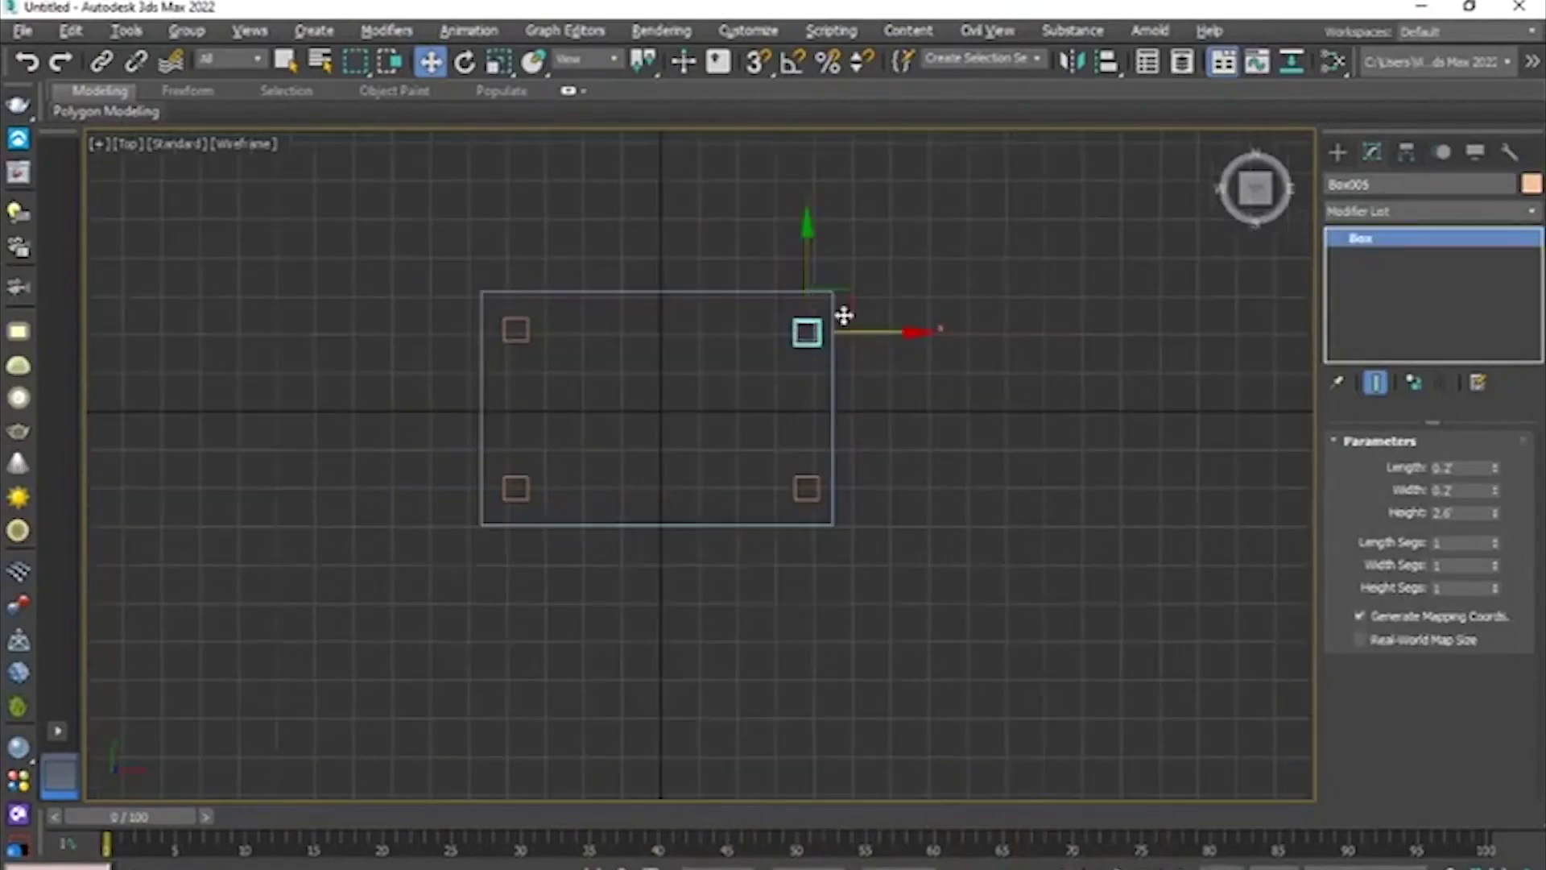
- Lower the tabletop in the maximized Front viewport until its top is flush with the leg tops, and deselect it
{"action": "key", "text": "alt+w"}
{"action": "key", "text": "alt+w"}
{"action": "middle_click_drag", "start_coordinate": [1080, 266], "coordinate": [811, 365]}
{"action": "scroll", "coordinate": [813, 360], "scroll_direction": "up", "scroll_amount": 5}
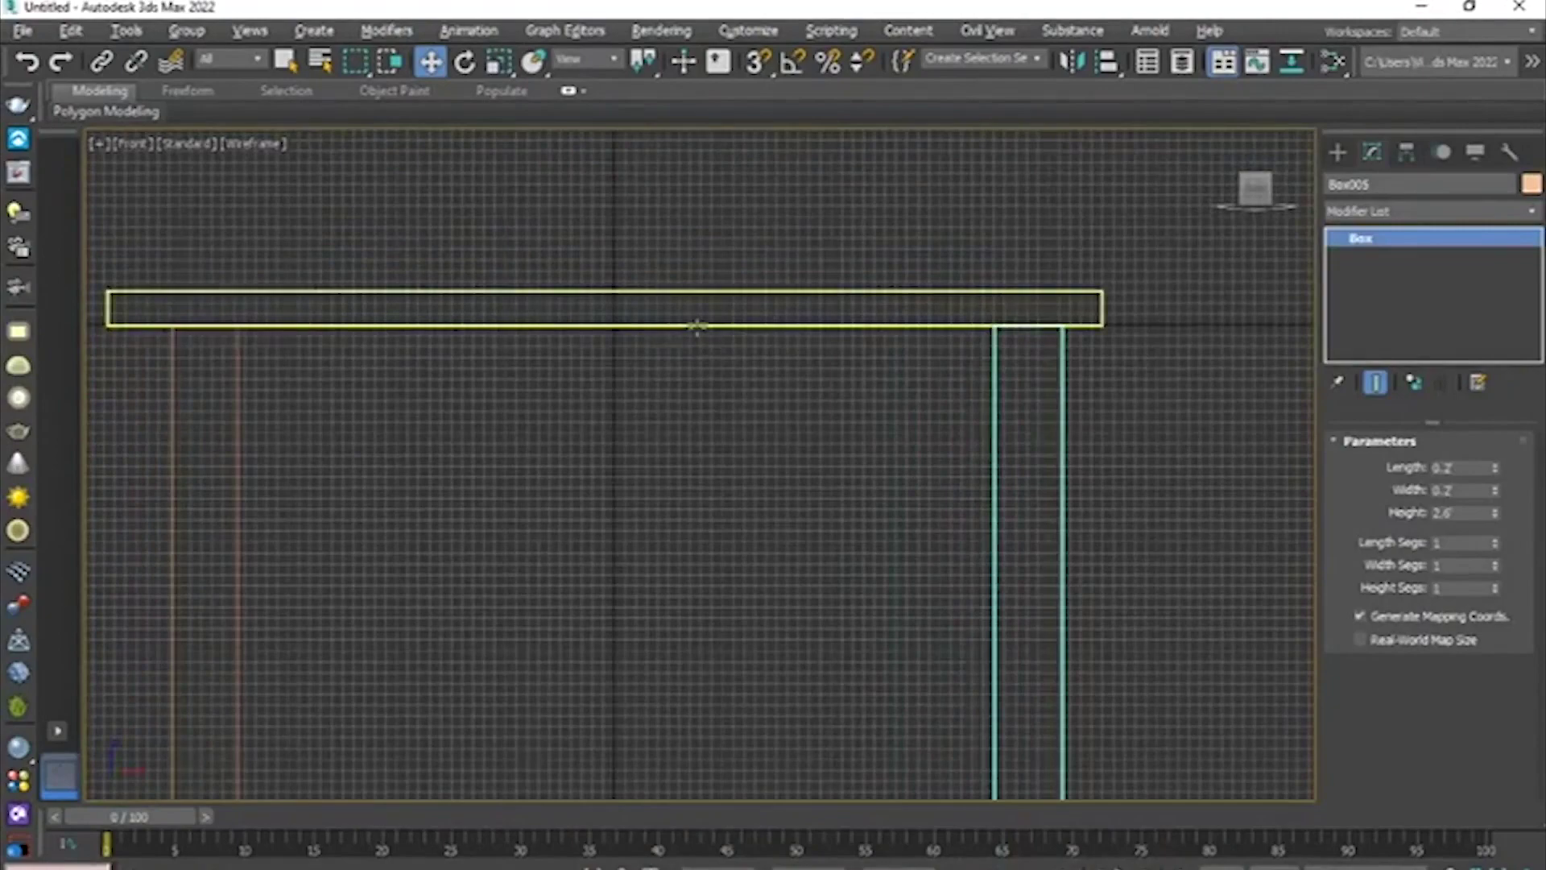
{"action": "left_click", "coordinate": [701, 326]}
{"action": "scroll", "coordinate": [742, 379], "scroll_direction": "down", "scroll_amount": 5}
{"action": "scroll", "coordinate": [737, 382], "scroll_direction": "up", "scroll_amount": 3}
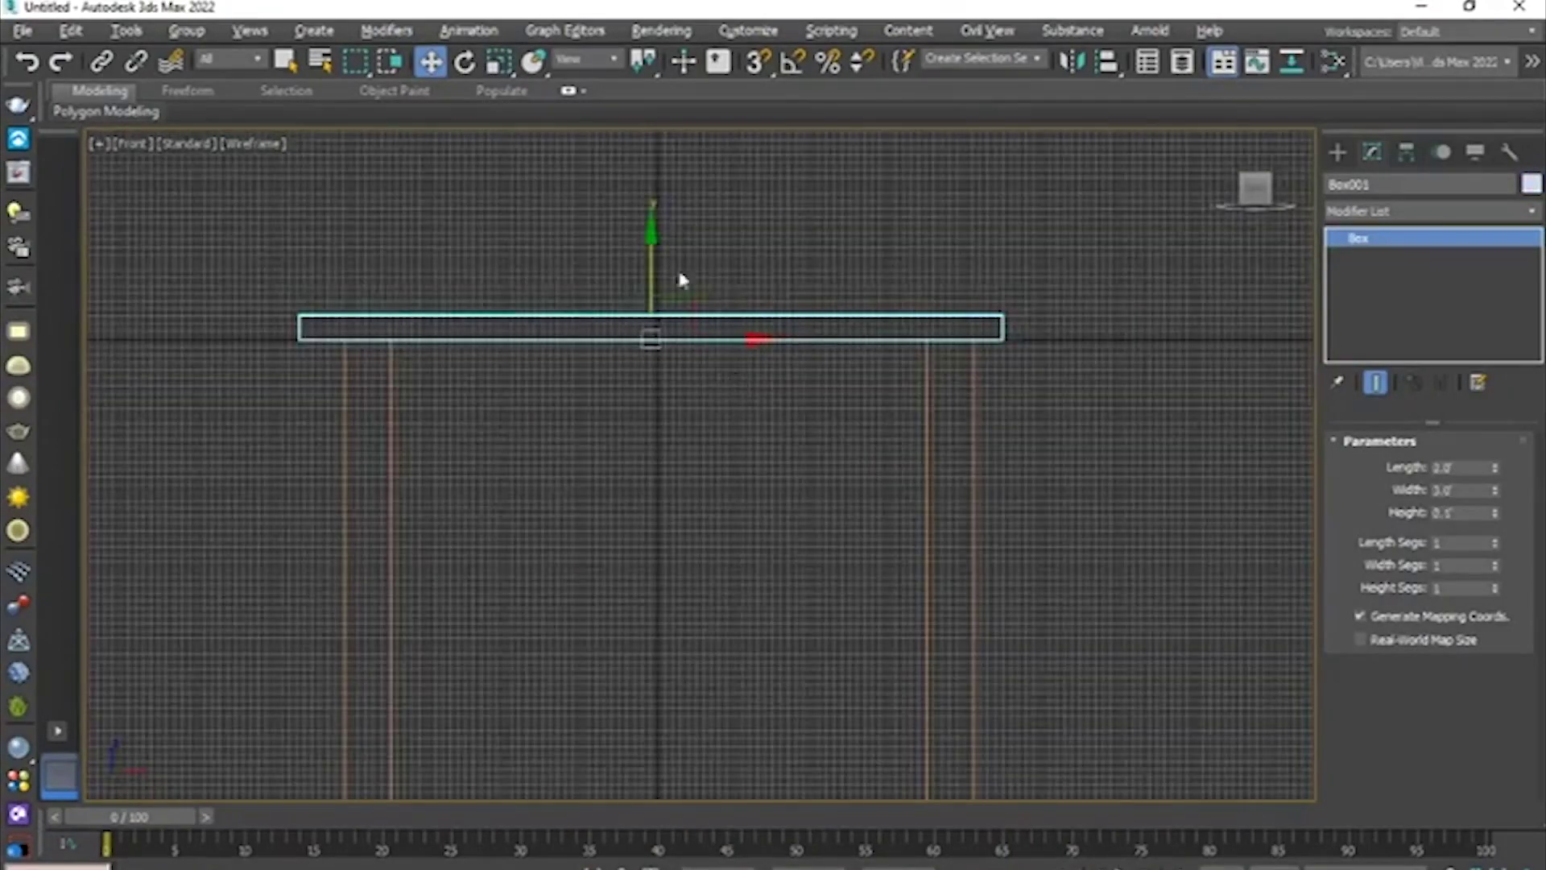
{"action": "left_click_drag", "start_coordinate": [649, 242], "coordinate": [646, 266]}
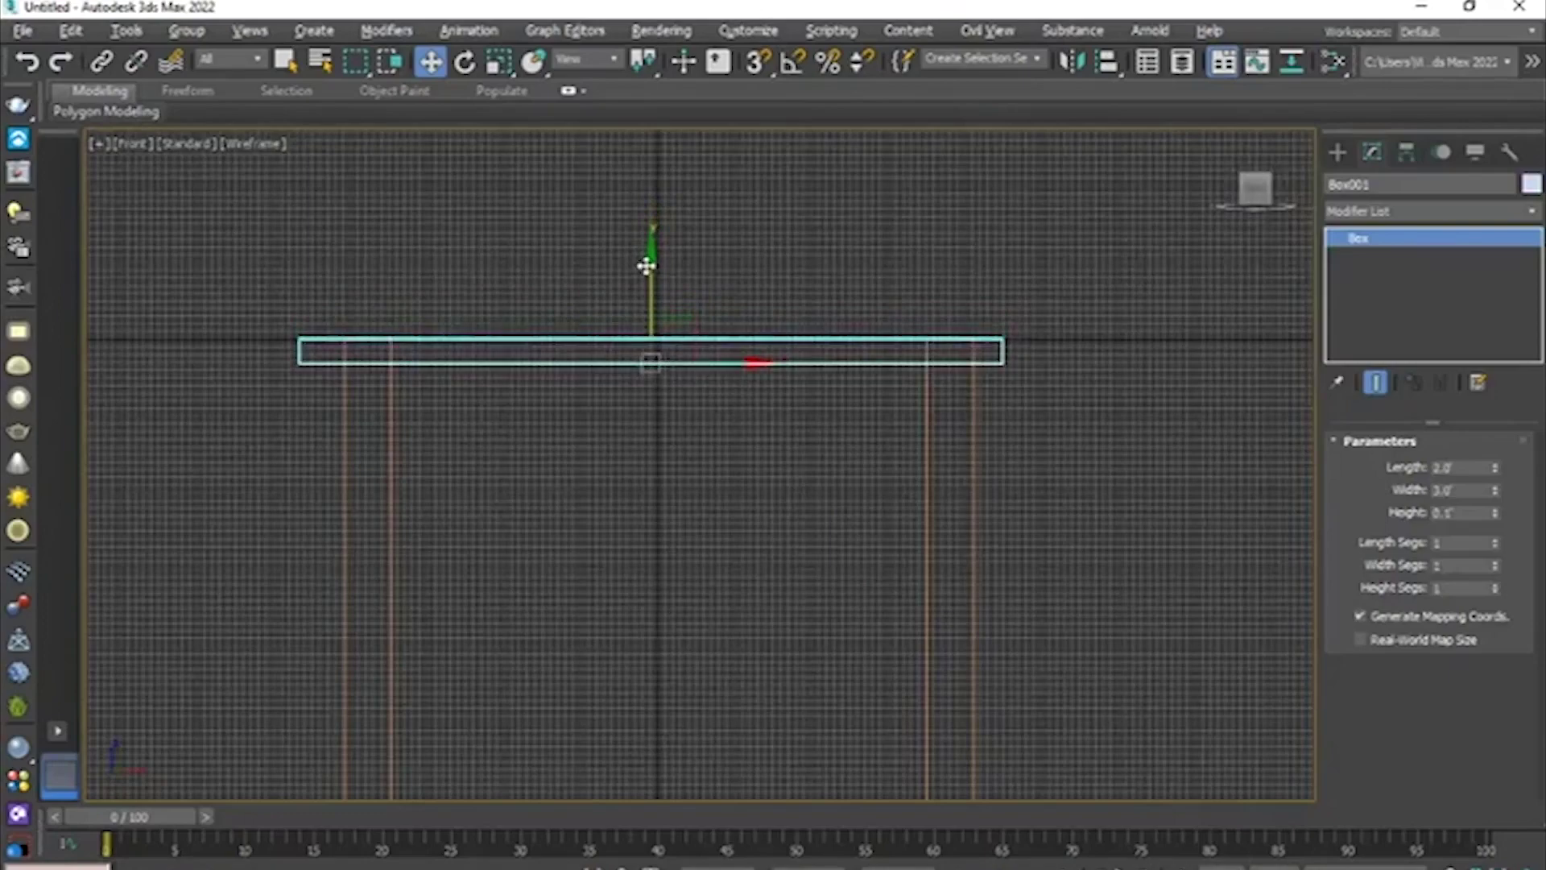
{"action": "scroll", "coordinate": [815, 356], "scroll_direction": "down", "scroll_amount": 5}
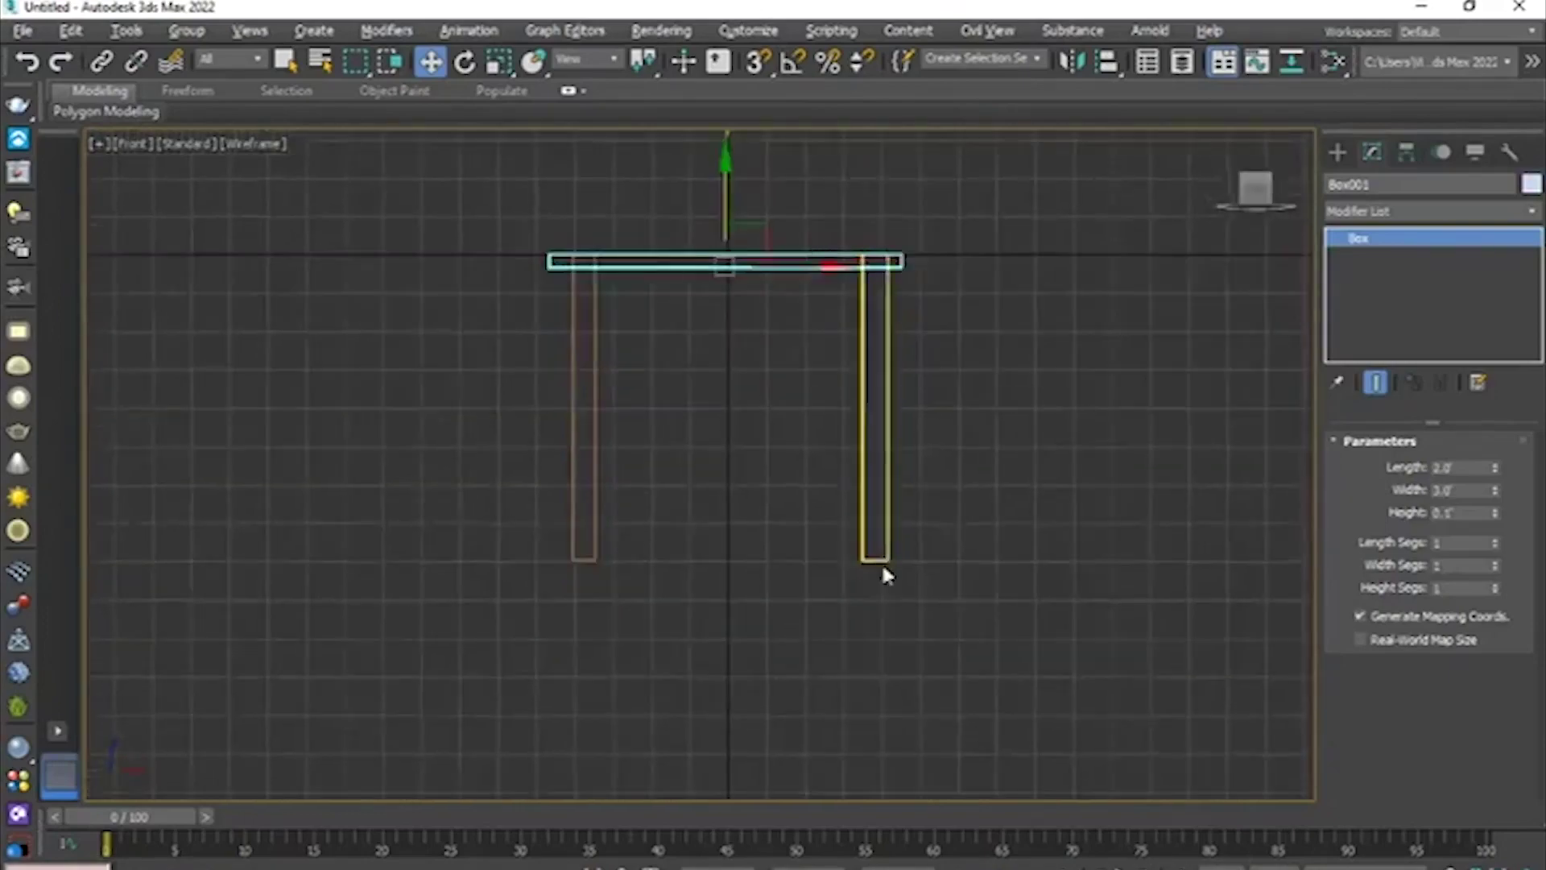
{"action": "scroll", "coordinate": [884, 303], "scroll_direction": "up", "scroll_amount": 8}
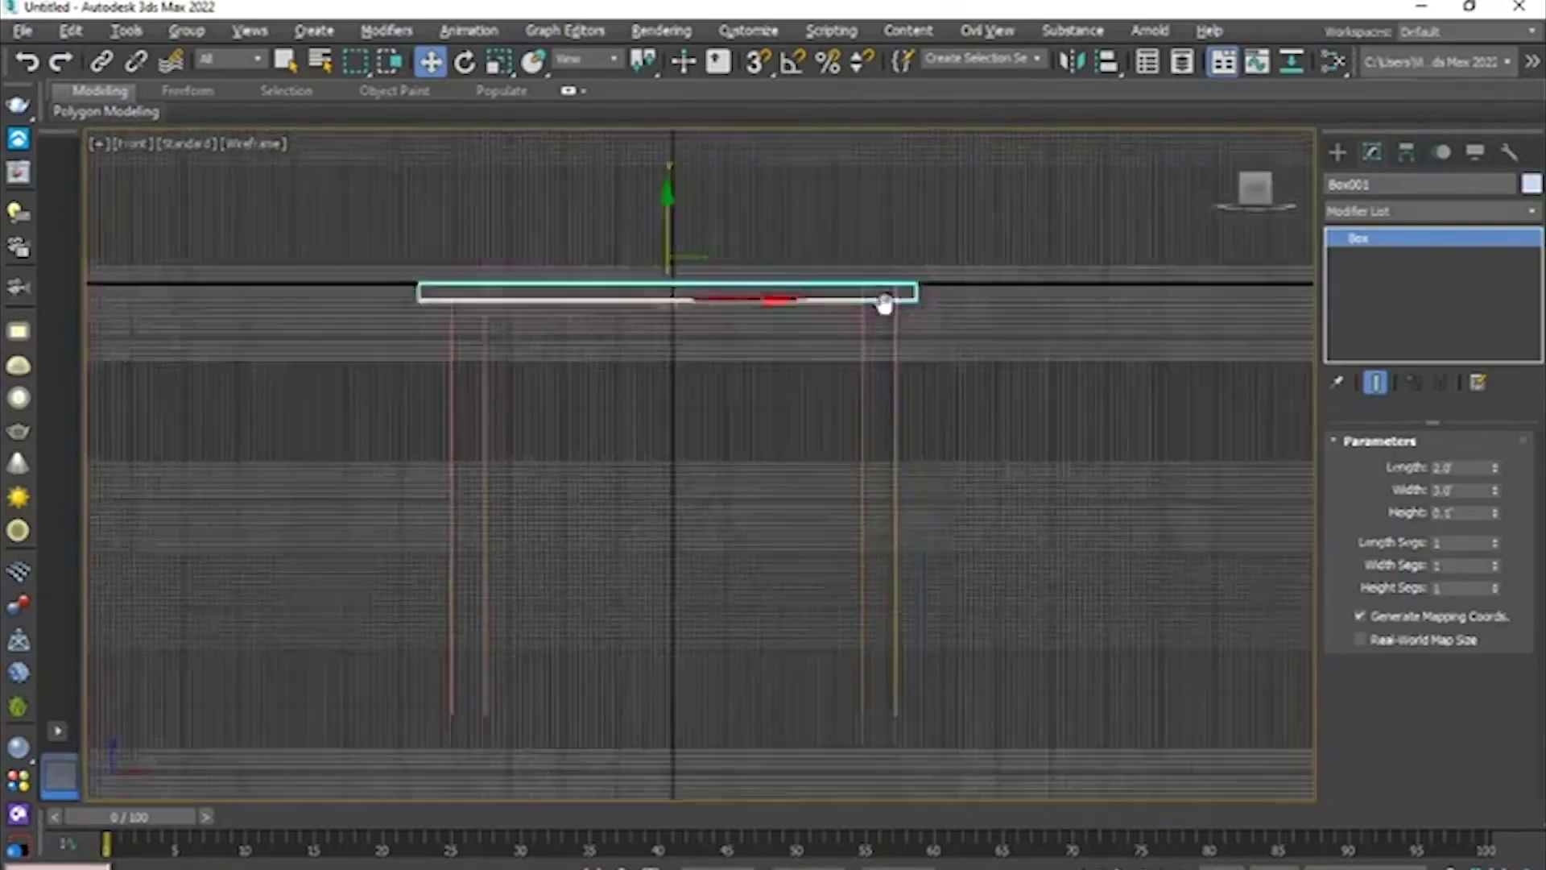
{"action": "left_click", "coordinate": [989, 341]}
{"action": "scroll", "coordinate": [974, 341], "scroll_direction": "down", "scroll_amount": 6}
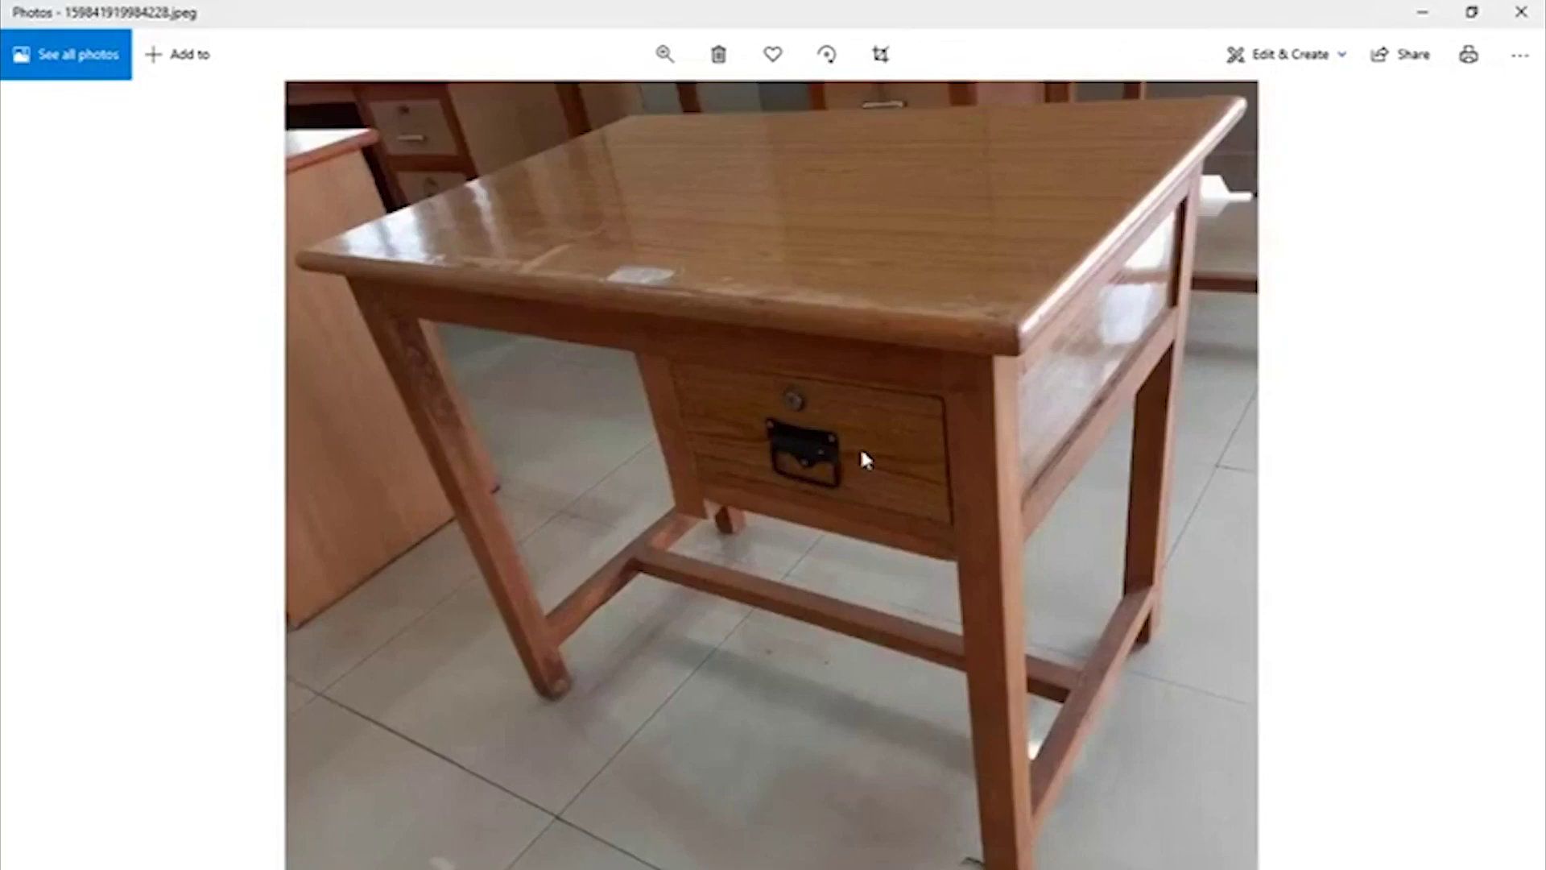
- Switch from the reference photo to 3ds Max and draw a drawer box about 0.94' wide and 0.3' long beneath the tabletop, against the right leg
{"action": "left_click", "coordinate": [1422, 12]}
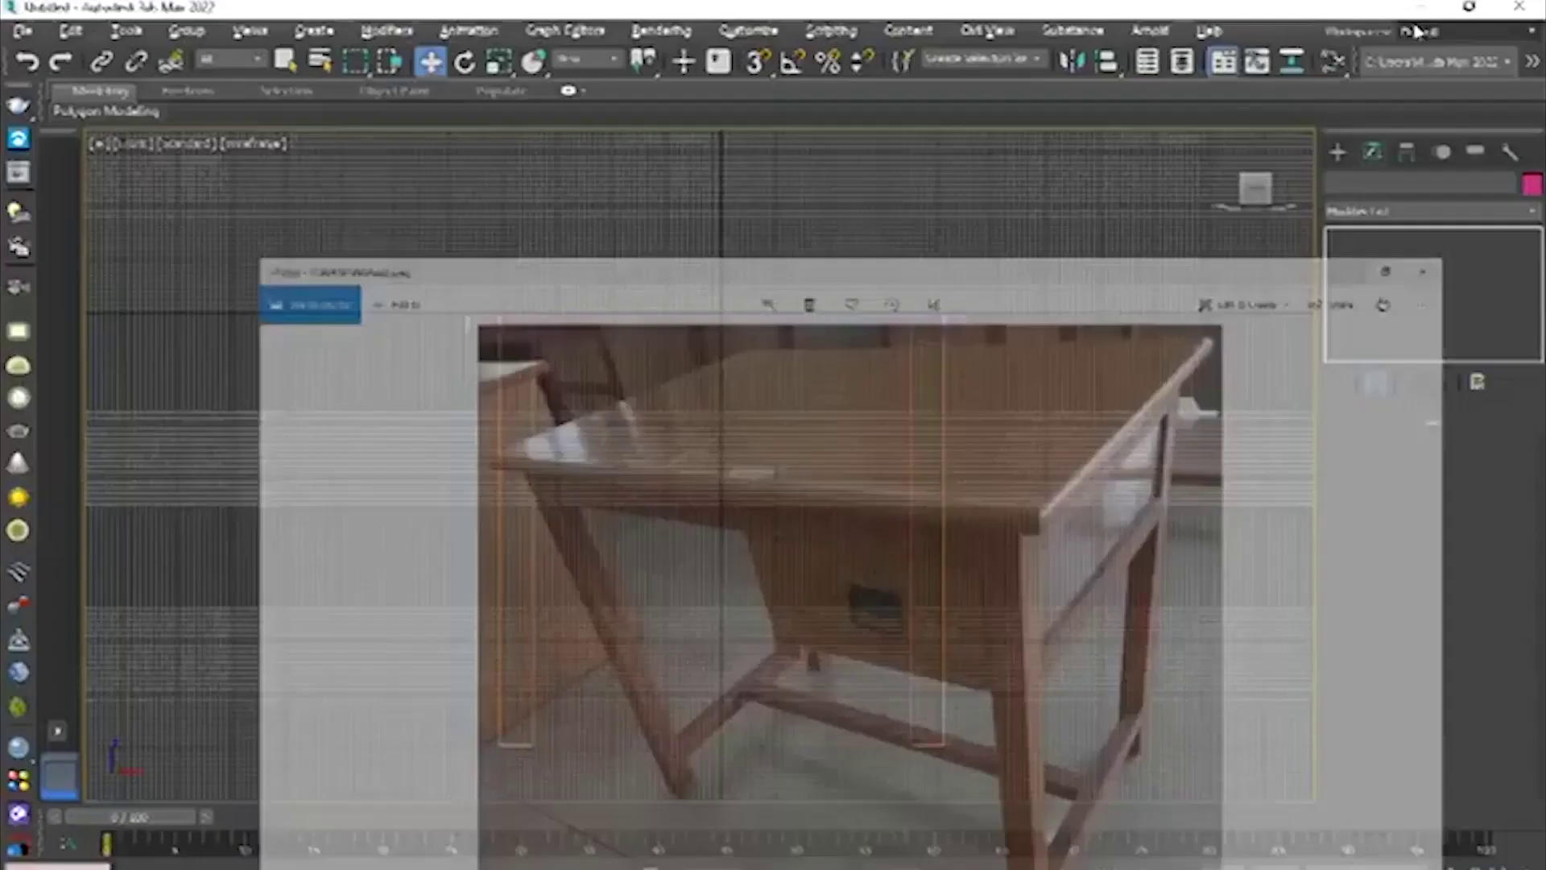
{"action": "scroll", "coordinate": [762, 341], "scroll_direction": "up", "scroll_amount": 5}
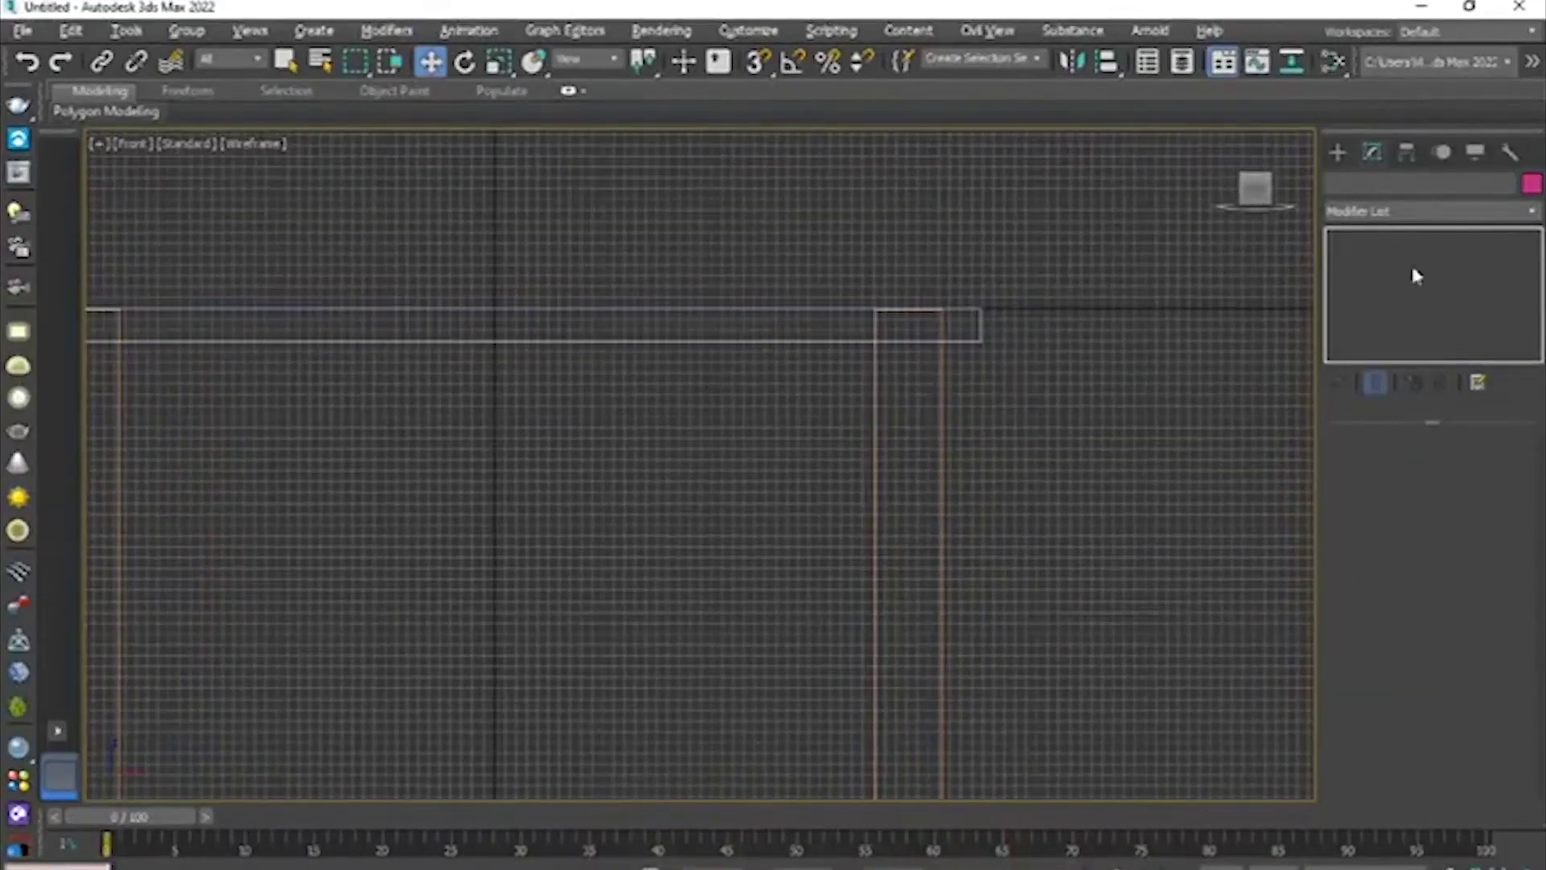
{"action": "left_click", "coordinate": [1340, 154]}
{"action": "left_click", "coordinate": [1376, 294]}
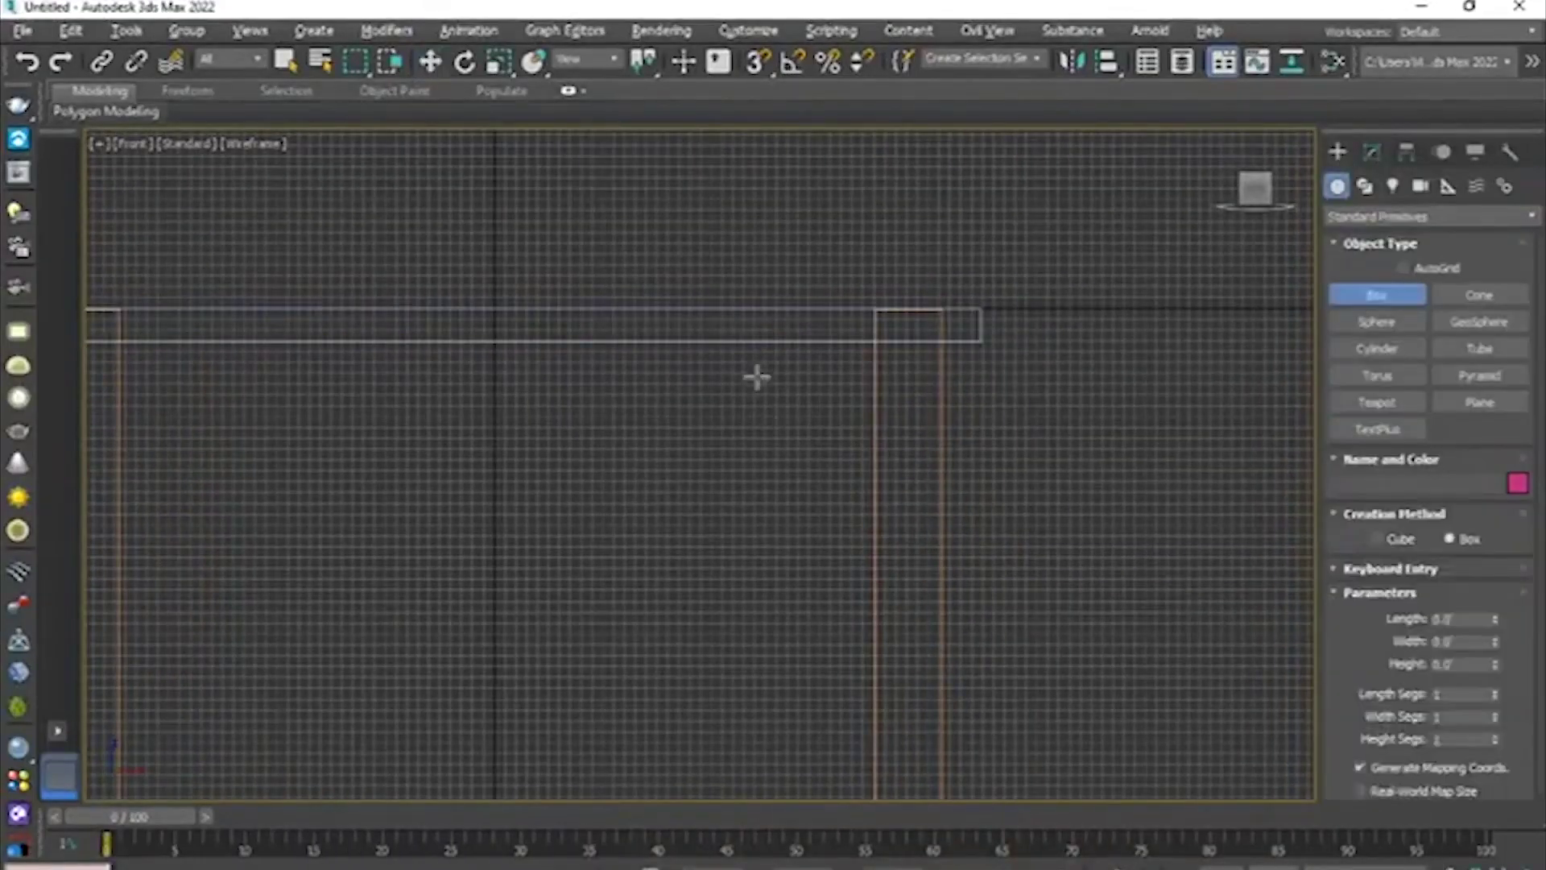
{"action": "left_click_drag", "start_coordinate": [626, 344], "coordinate": [935, 442]}
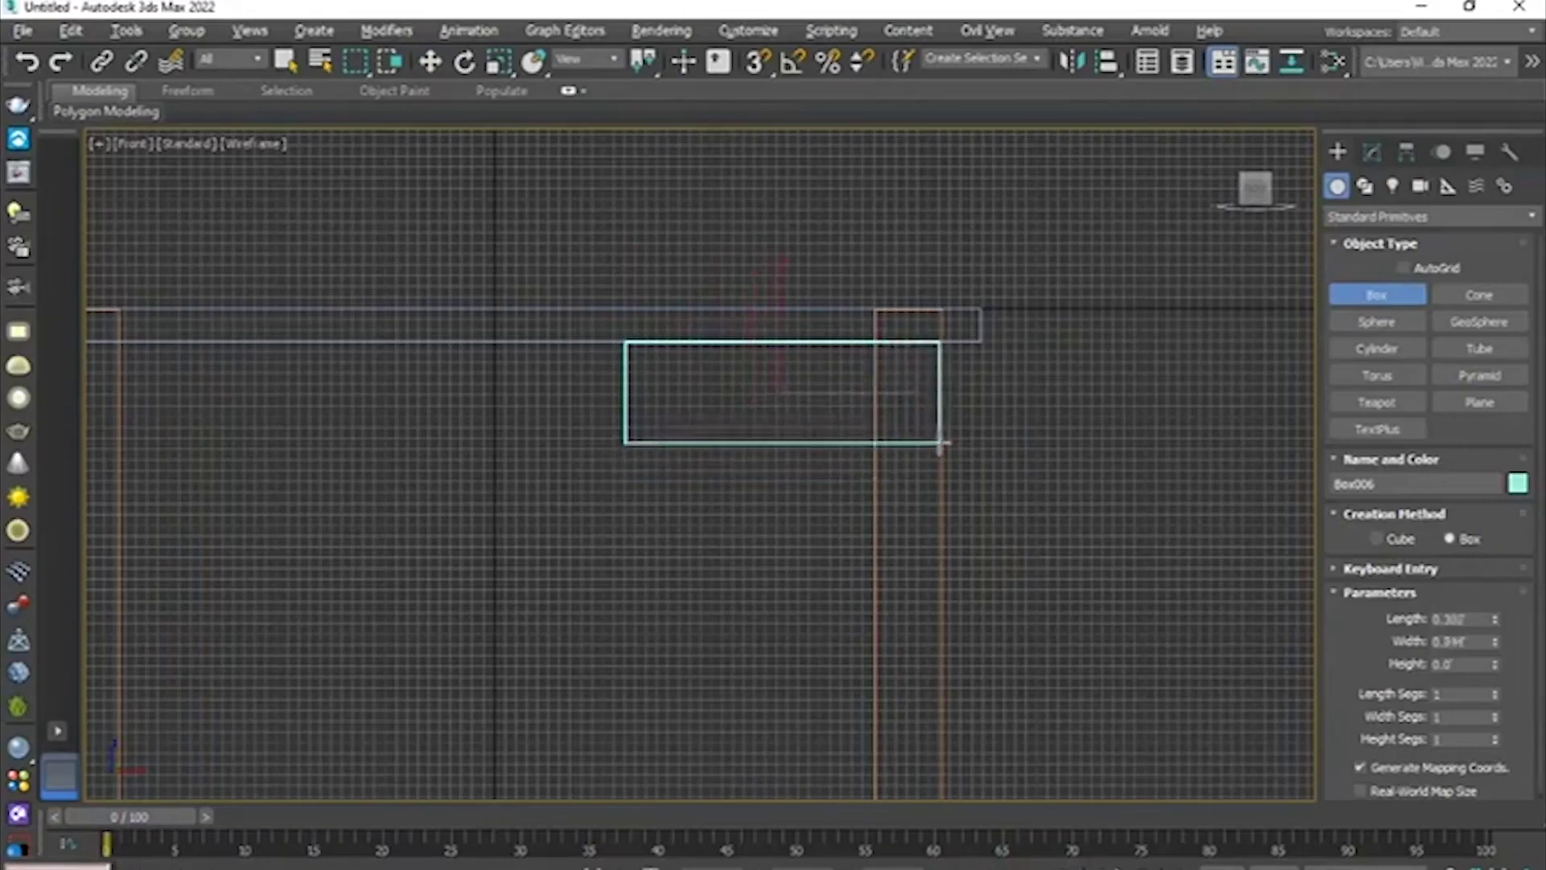
{"action": "left_click", "coordinate": [932, 343]}
{"action": "key", "text": "w"}
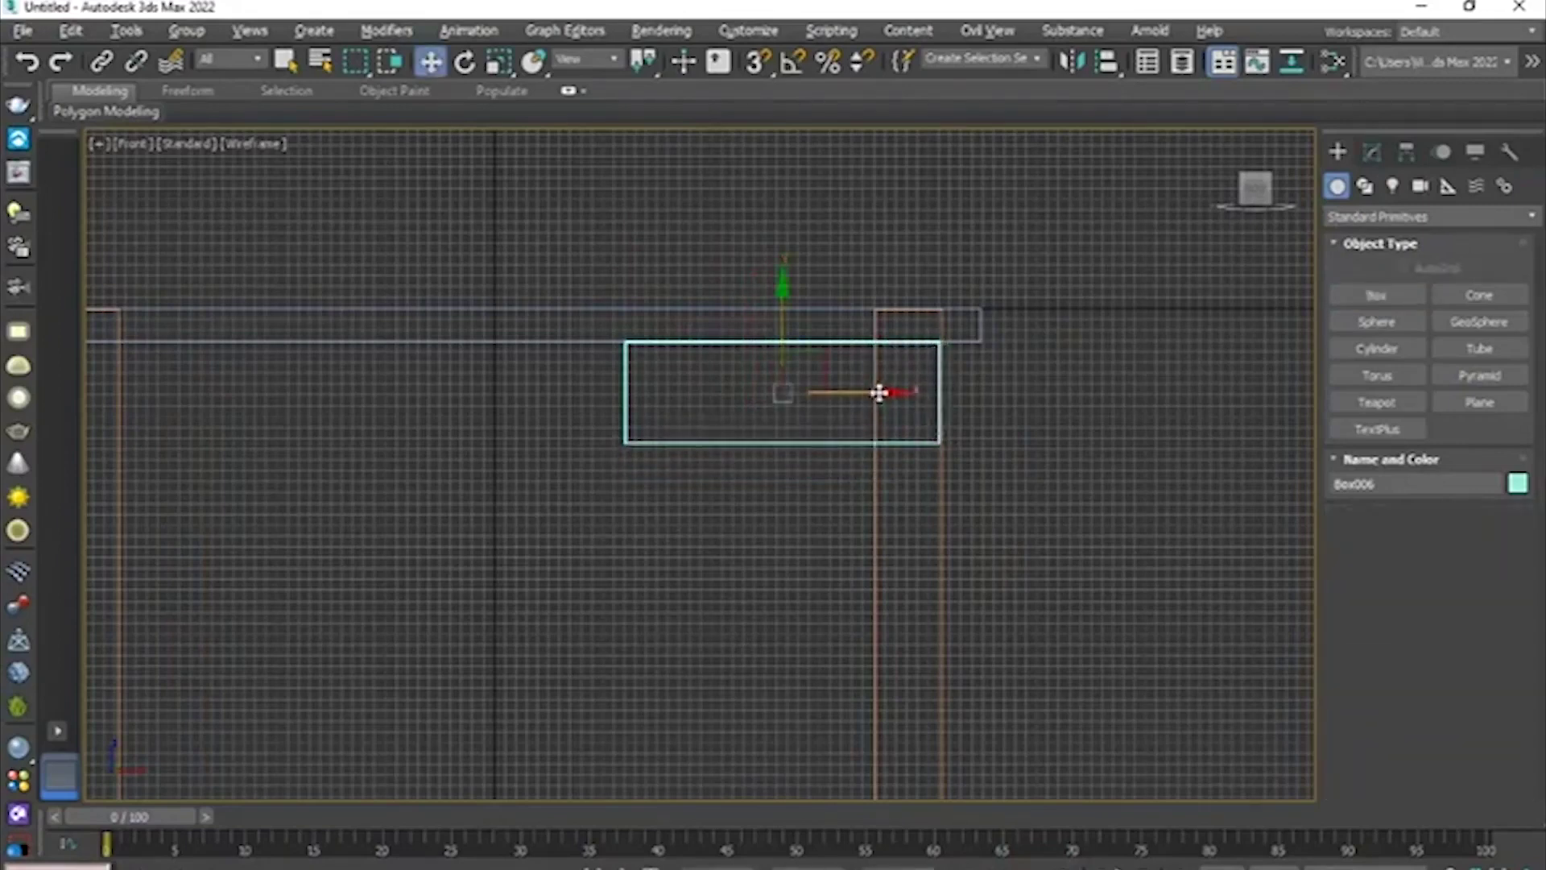
{"action": "left_click_drag", "start_coordinate": [880, 394], "coordinate": [815, 393]}
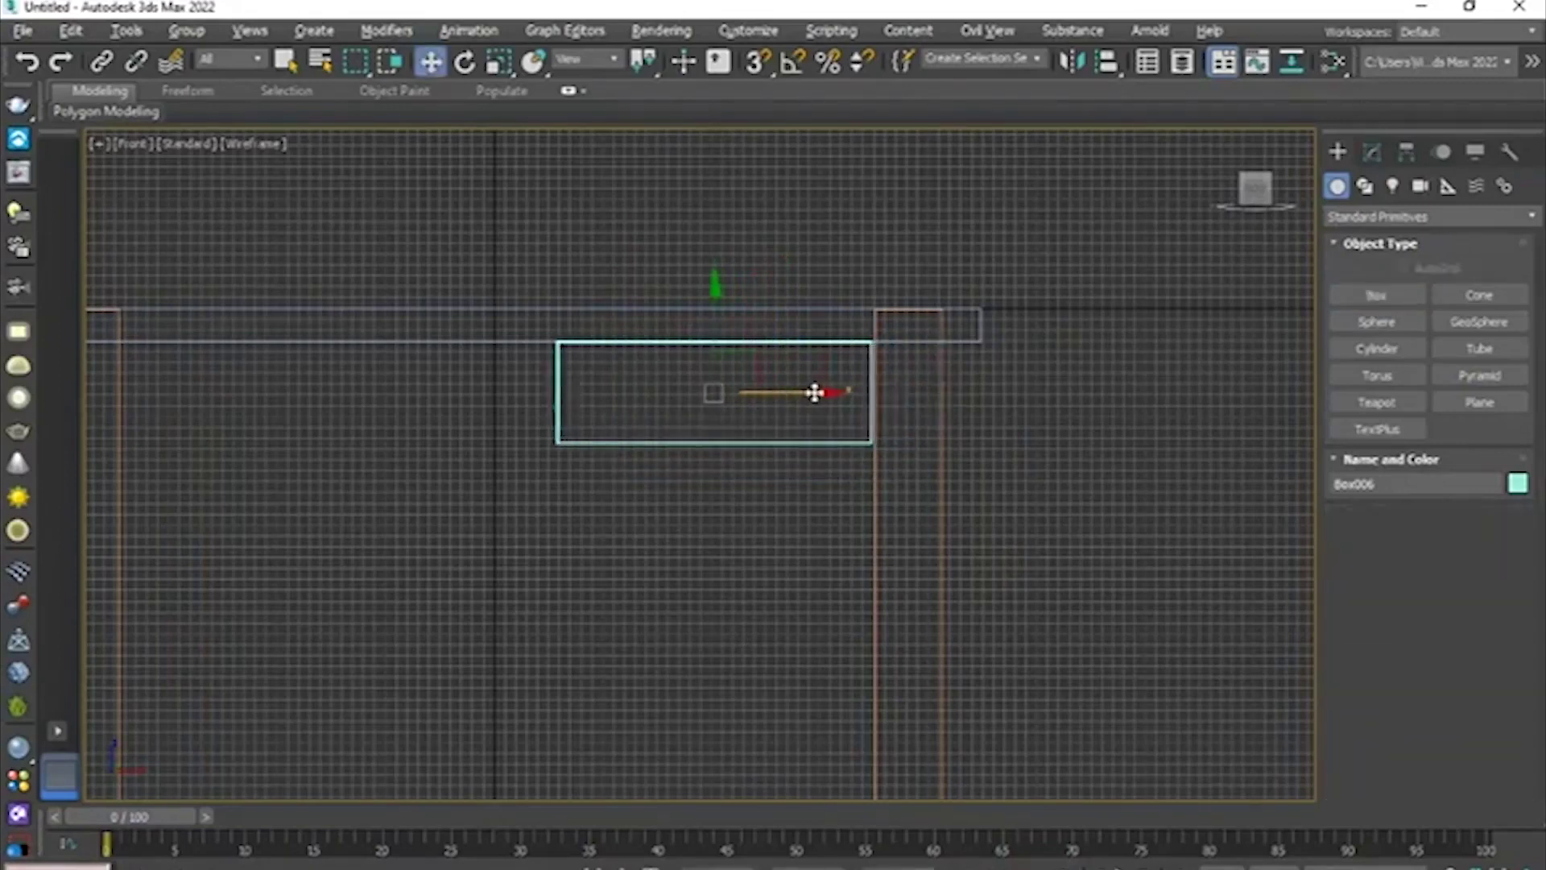
- Set the drawer box's length to 0.6', width to 1.0' and height to 0.65'
{"action": "left_click", "coordinate": [1372, 153]}
{"action": "scroll", "coordinate": [805, 378], "scroll_direction": "up", "scroll_amount": 3}
{"action": "scroll", "coordinate": [845, 403], "scroll_direction": "up", "scroll_amount": 2}
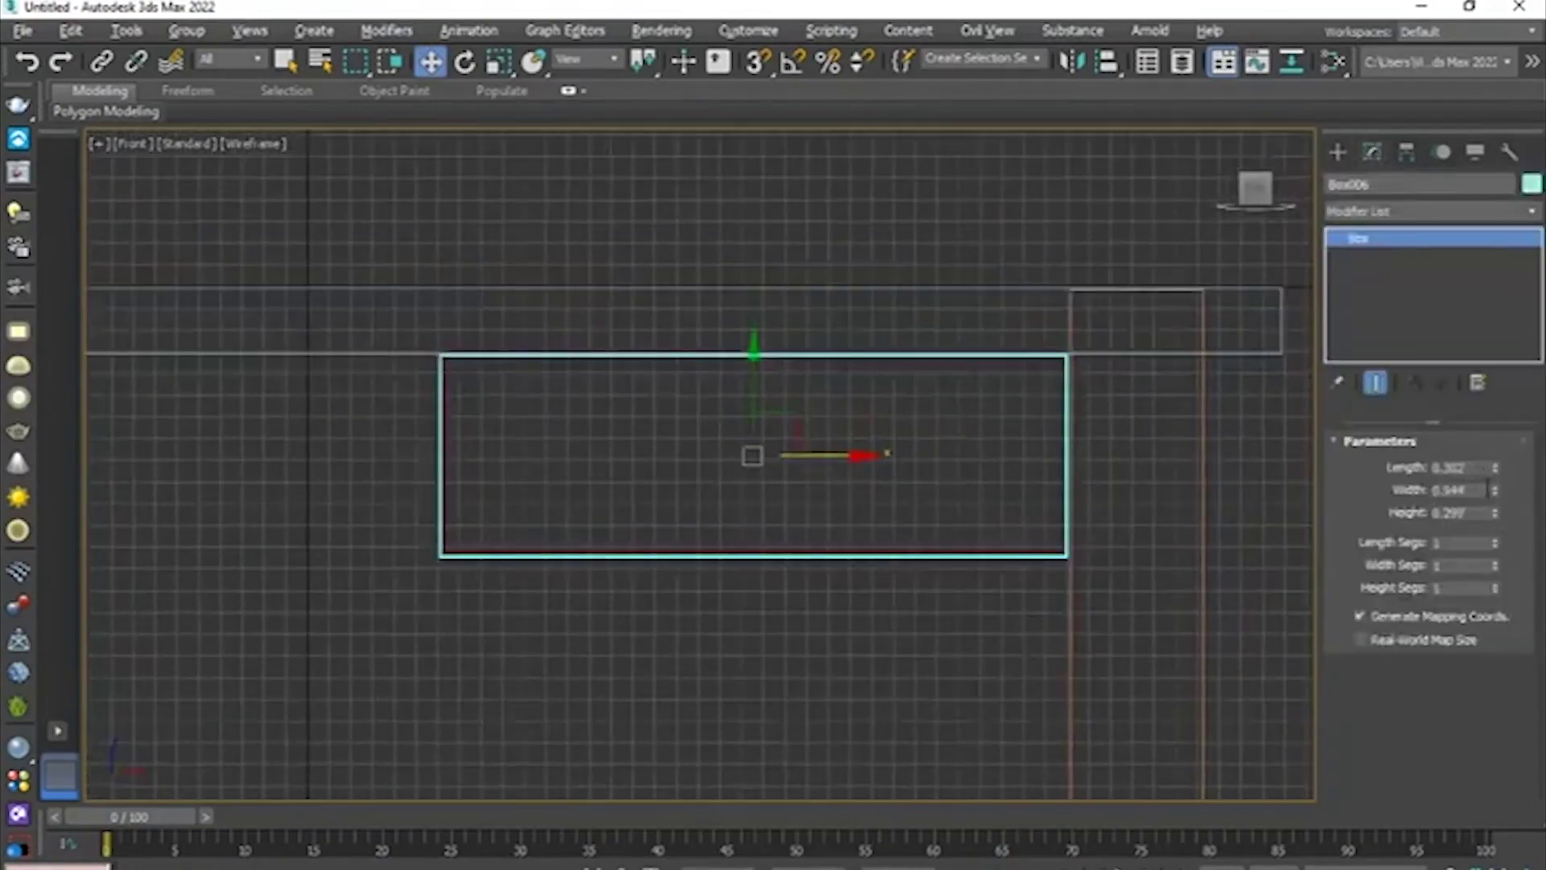
{"action": "left_click", "coordinate": [1493, 485]}
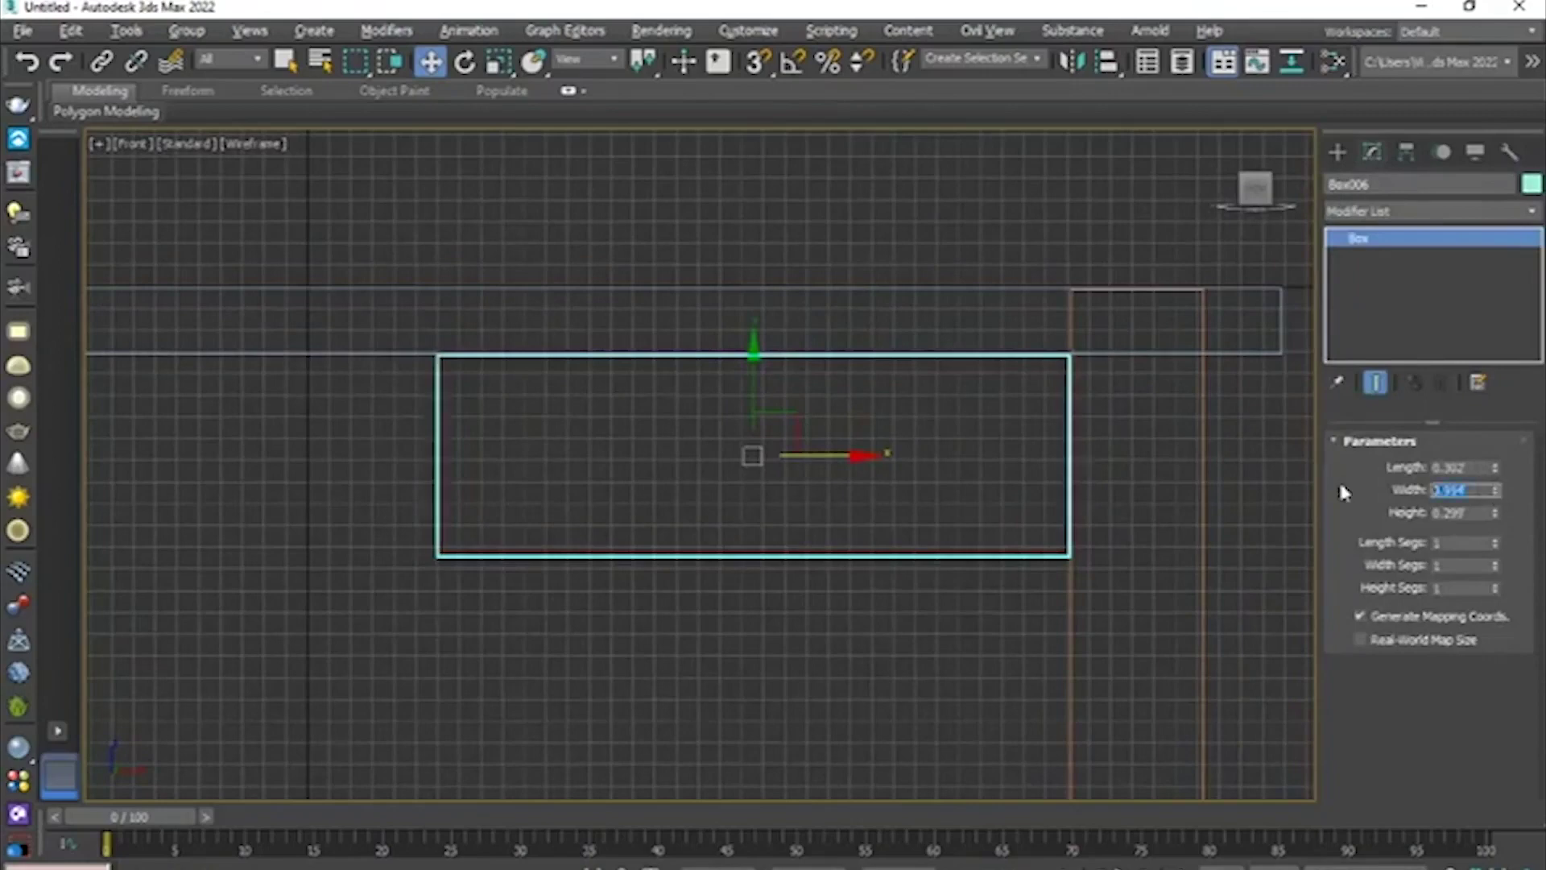
{"action": "type", "text": "0.58"}
{"action": "key", "text": "Return"}
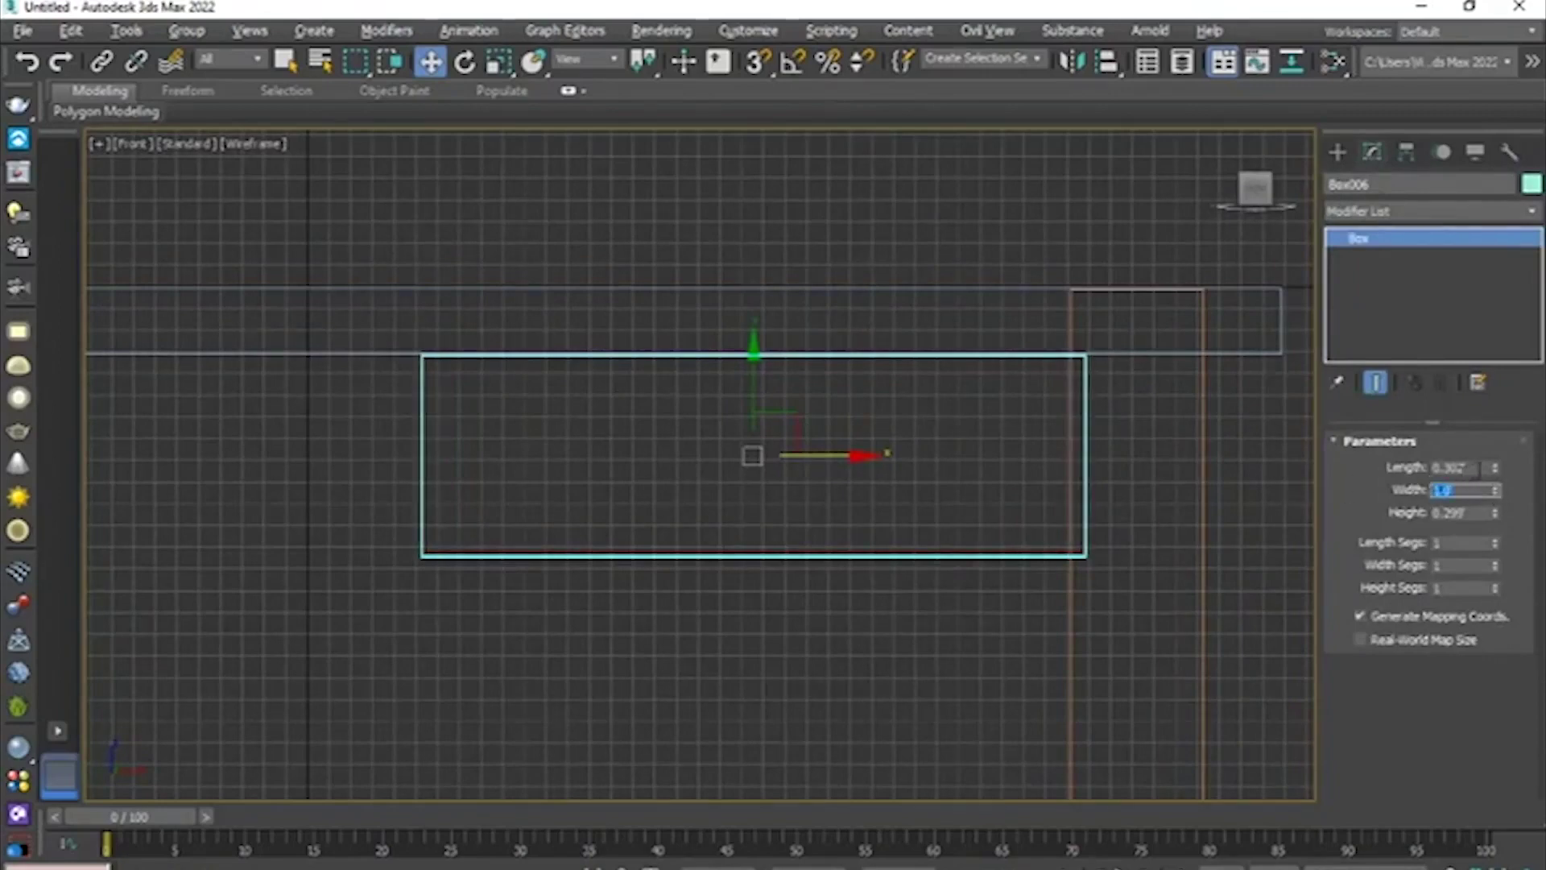
{"action": "left_click_drag", "start_coordinate": [1496, 515], "coordinate": [1490, 441]}
{"action": "scroll", "coordinate": [829, 418], "scroll_direction": "down", "scroll_amount": 2}
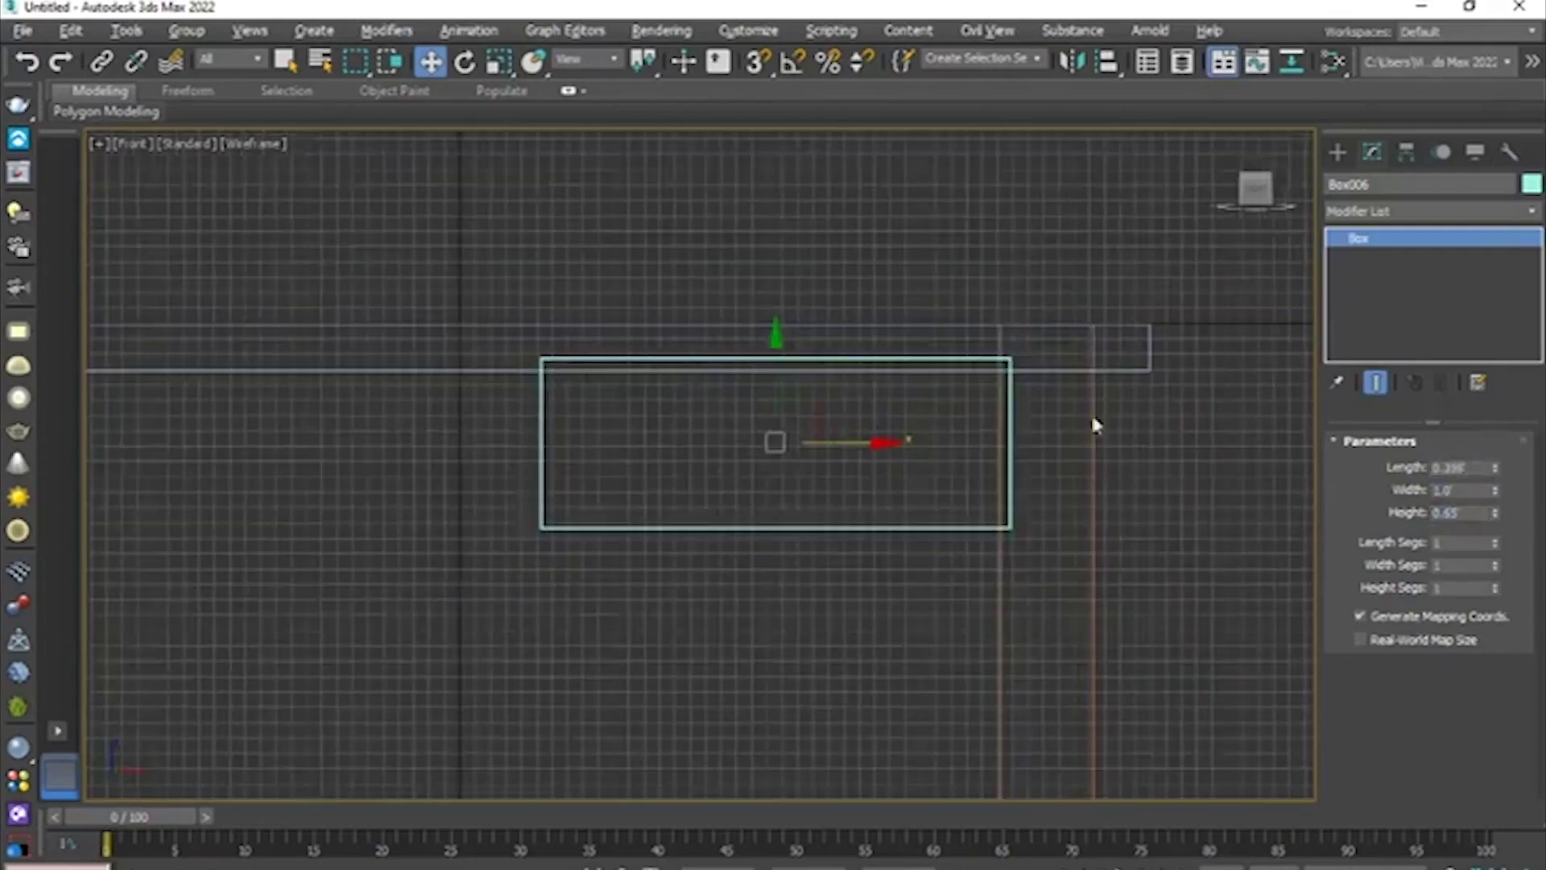
{"action": "double_click", "coordinate": [1450, 467]}
{"action": "type", "text": "0.4"}
{"action": "key", "text": "Return"}
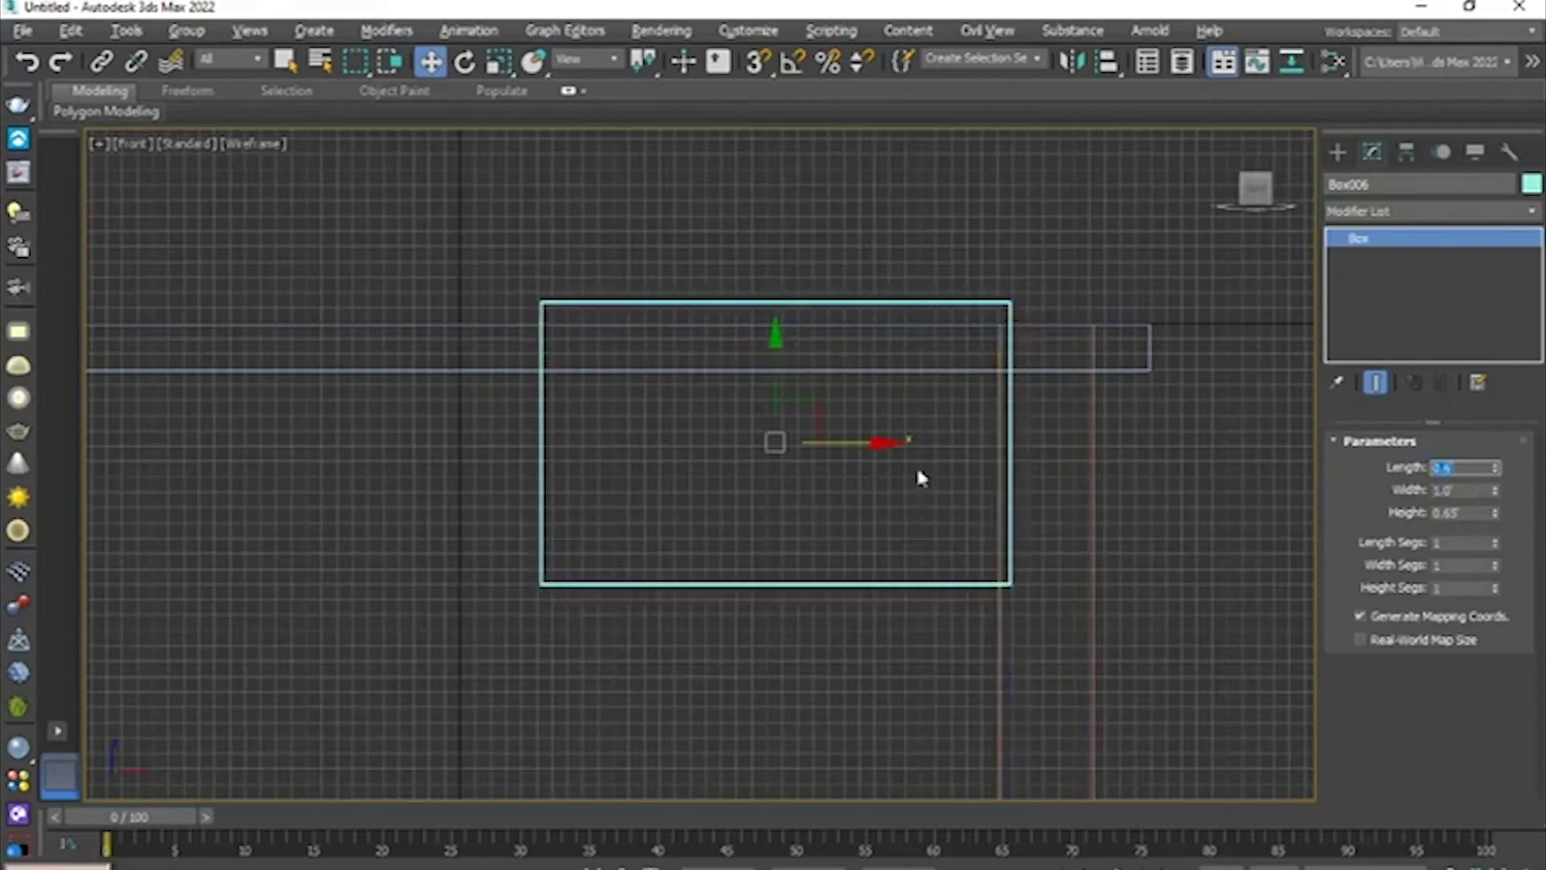
- Move the drawer box against the tabletop's underside and the right leg's inner side, and deselect it
{"action": "left_click_drag", "start_coordinate": [785, 362], "coordinate": [783, 421]}
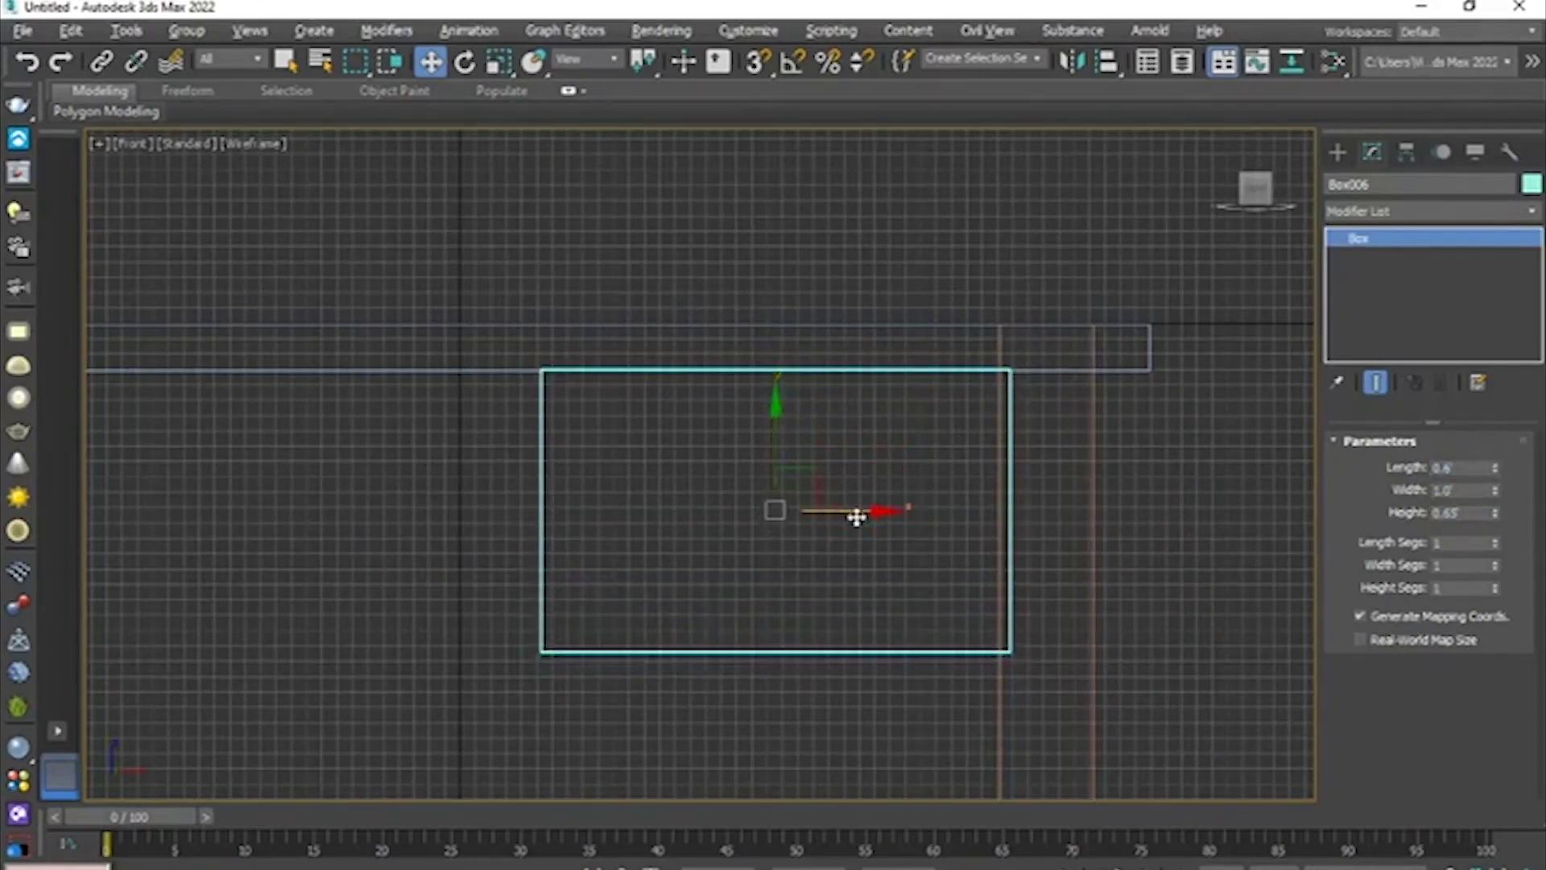
{"action": "left_click_drag", "start_coordinate": [876, 511], "coordinate": [865, 513]}
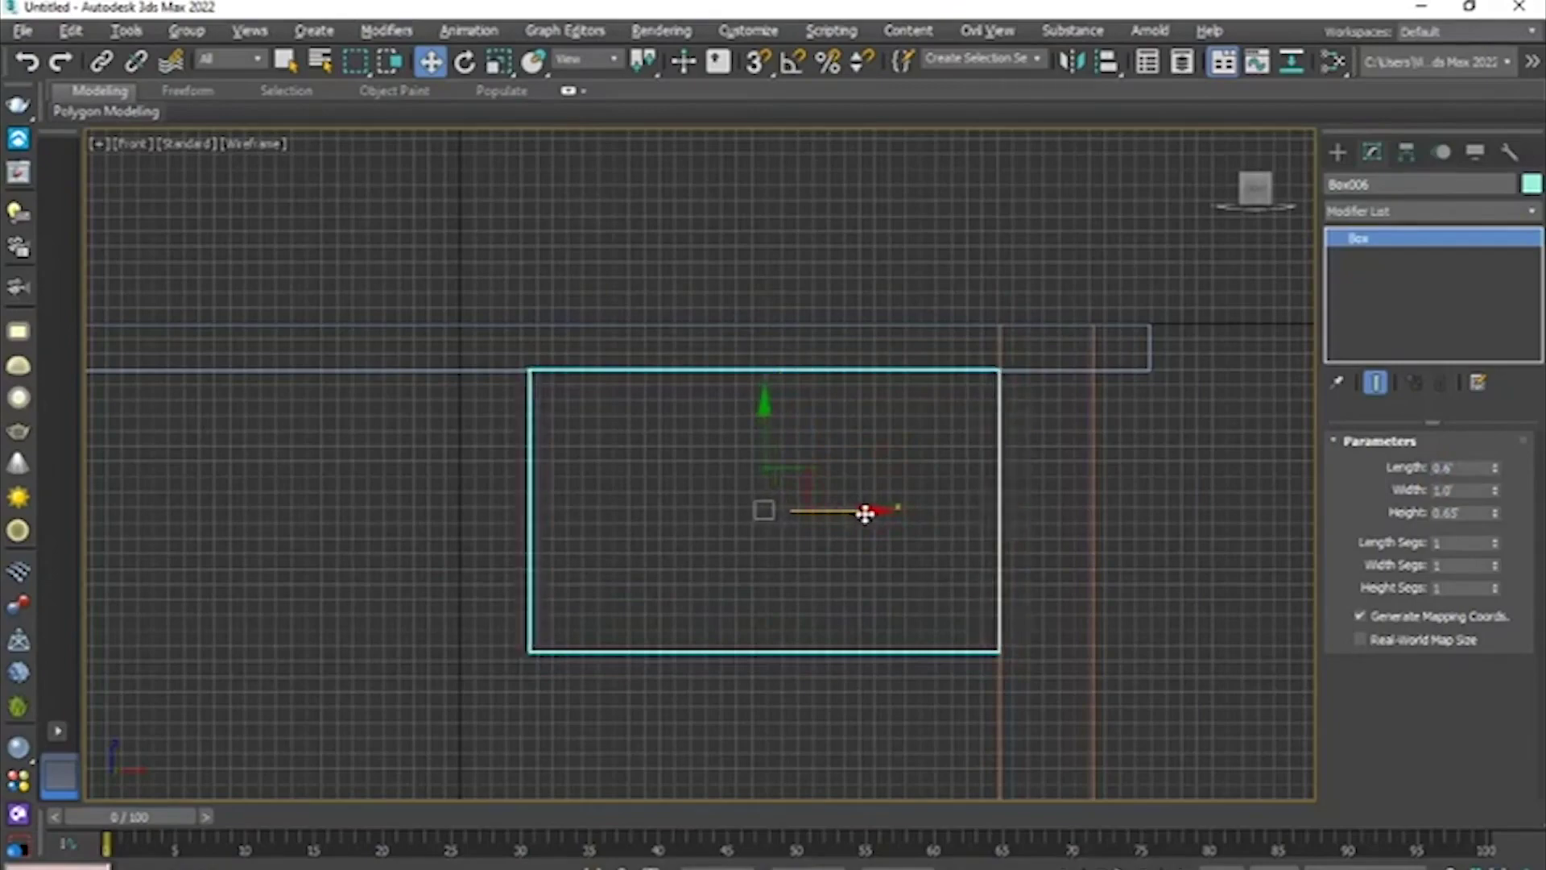
{"action": "scroll", "coordinate": [766, 511], "scroll_direction": "down", "scroll_amount": 4}
{"action": "scroll", "coordinate": [832, 515], "scroll_direction": "up", "scroll_amount": 3}
{"action": "left_click", "coordinate": [834, 601]}
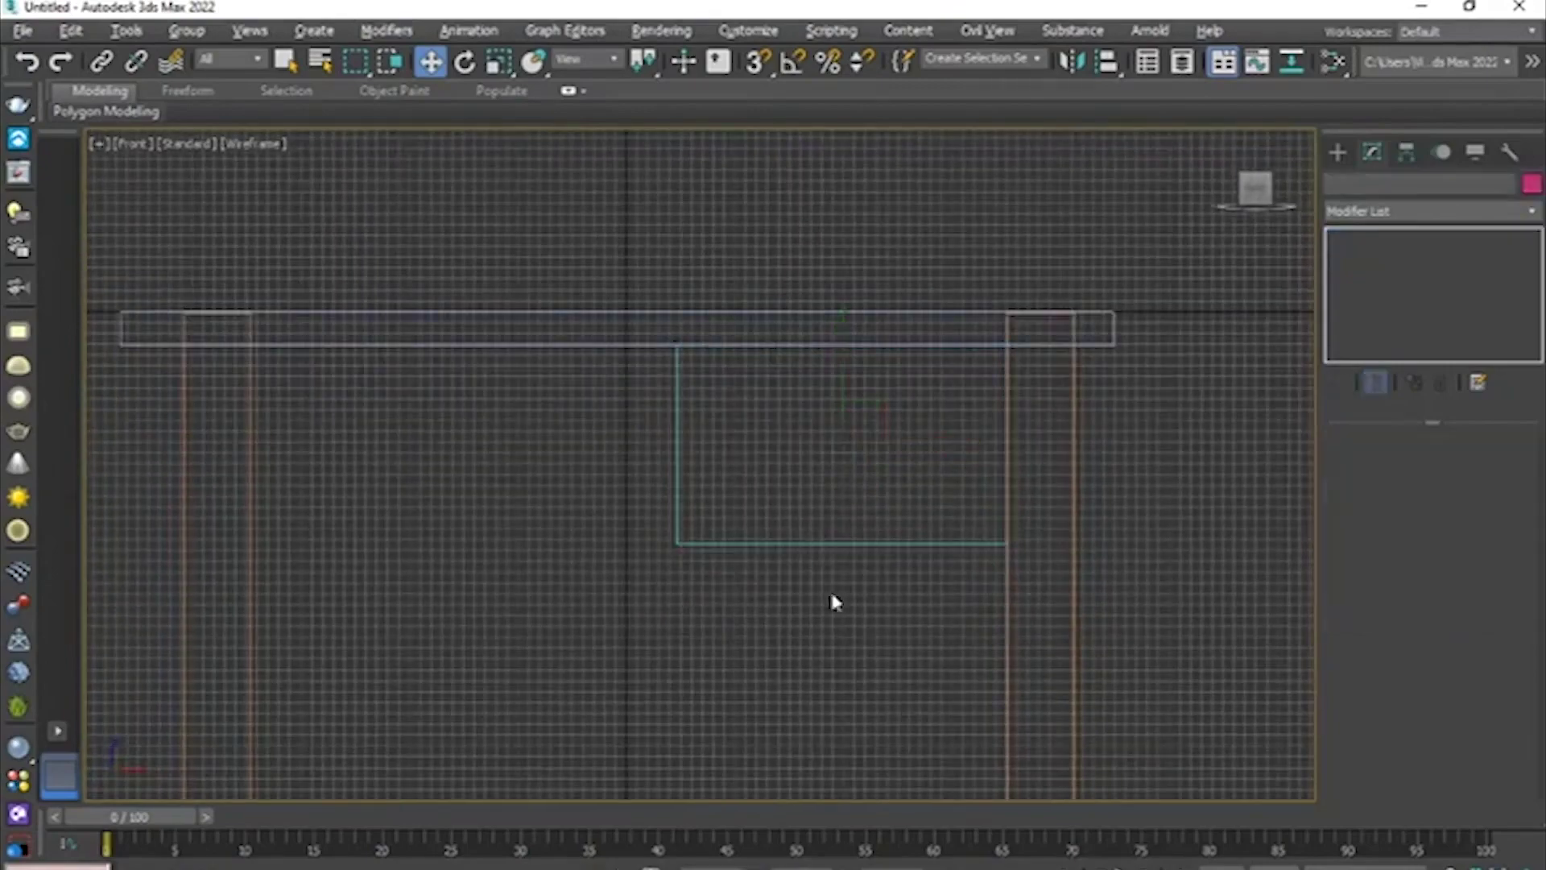
- Increase the drawer box's height to about 1.6' in the maximized Perspective viewport
{"action": "key", "text": "alt+w"}
{"action": "left_click", "coordinate": [997, 562]}
{"action": "key", "text": "alt+w"}
{"action": "middle_click_drag", "start_coordinate": [645, 556], "coordinate": [817, 629]}
{"action": "scroll", "coordinate": [635, 434], "scroll_direction": "up", "scroll_amount": 5}
{"action": "scroll", "coordinate": [704, 504], "scroll_direction": "up", "scroll_amount": 3}
{"action": "middle_click_drag", "start_coordinate": [636, 434], "coordinate": [785, 492]}
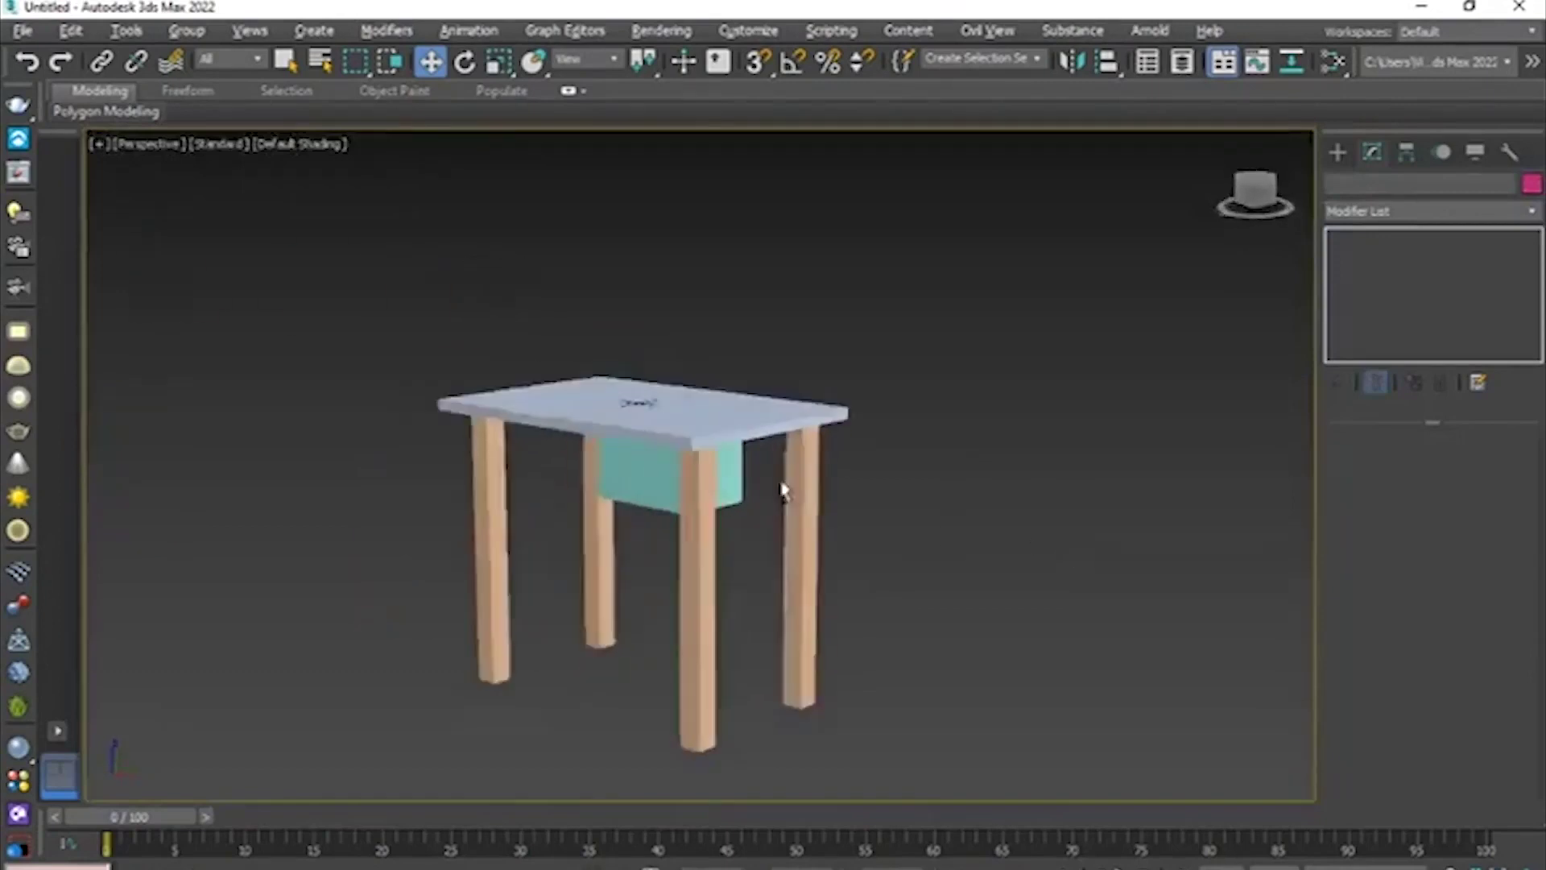
{"action": "scroll", "coordinate": [786, 491], "scroll_direction": "up", "scroll_amount": 3}
{"action": "middle_click_drag", "start_coordinate": [680, 470], "coordinate": [556, 475], "text": "alt"}
{"action": "left_click", "coordinate": [529, 459]}
{"action": "left_click_drag", "start_coordinate": [1495, 513], "coordinate": [1495, 363]}
- Move the drawer box along Y in the maximized Top viewport until its front is flush with the front legs' outer faces
{"action": "key", "text": "alt+w"}
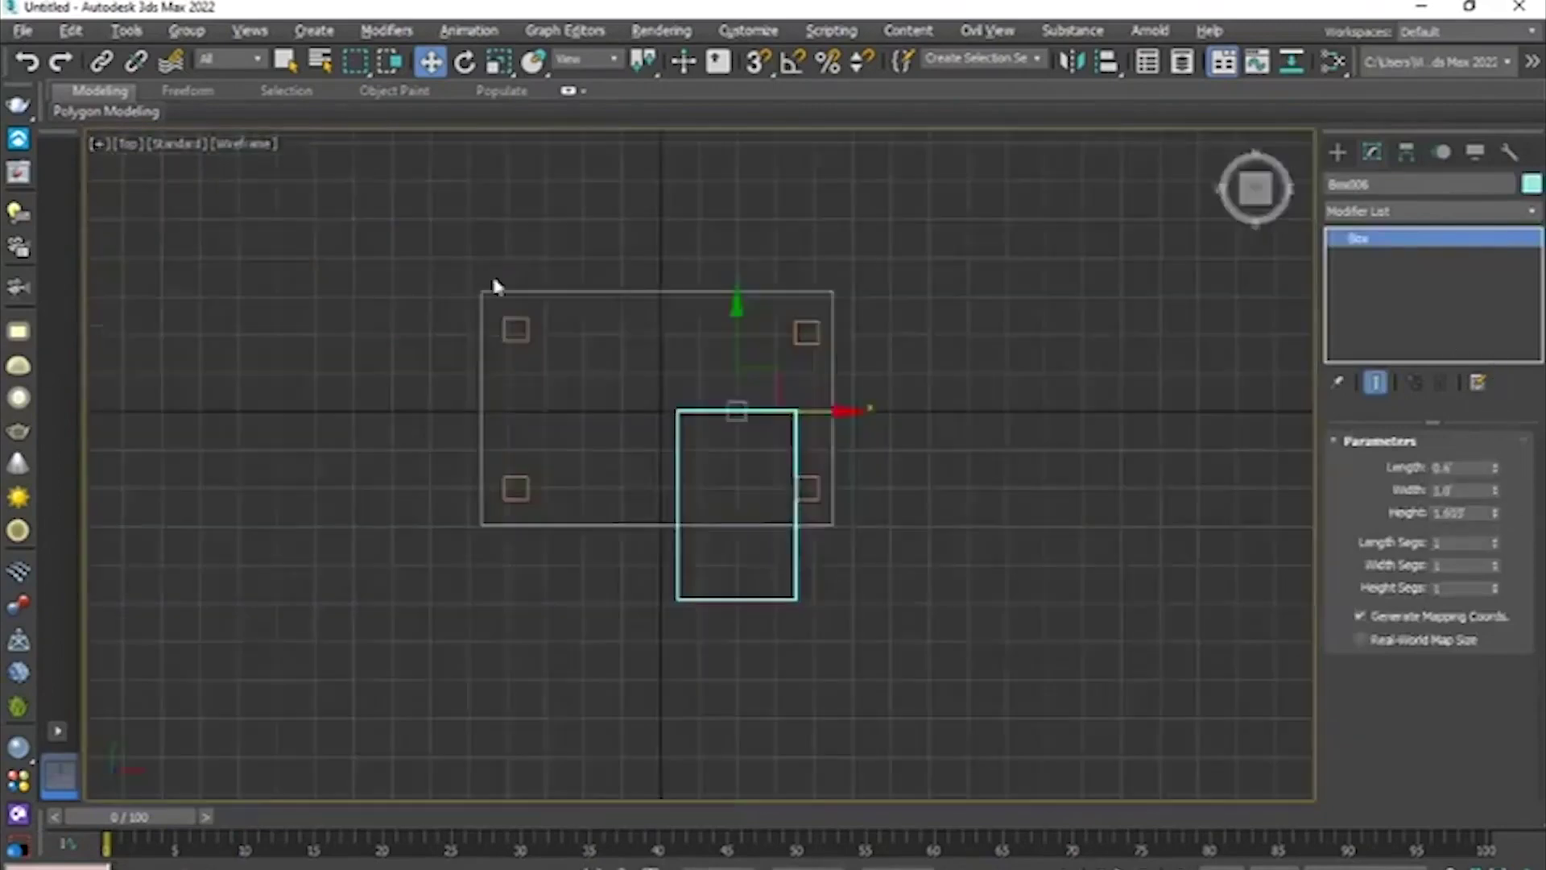
{"action": "scroll", "coordinate": [699, 483], "scroll_direction": "up", "scroll_amount": 4}
{"action": "left_click_drag", "start_coordinate": [746, 475], "coordinate": [750, 288]}
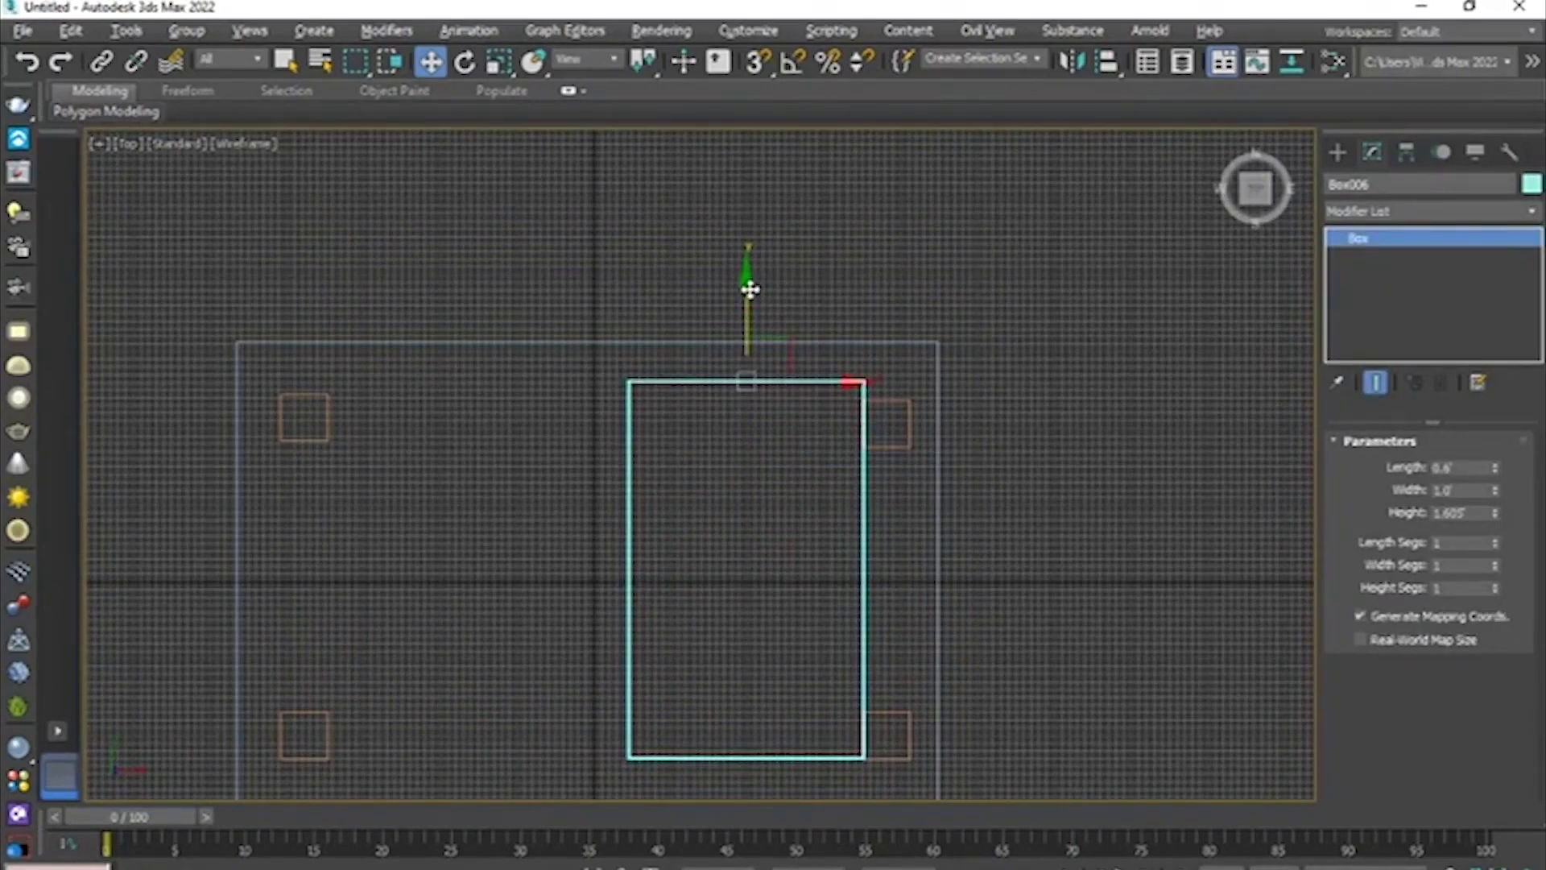
- Deselect the drawer box and examine its fit against the legs and tabletop from several angles in the maximized Perspective viewport
{"action": "key", "text": "alt+w"}
{"action": "key", "text": "alt+w"}
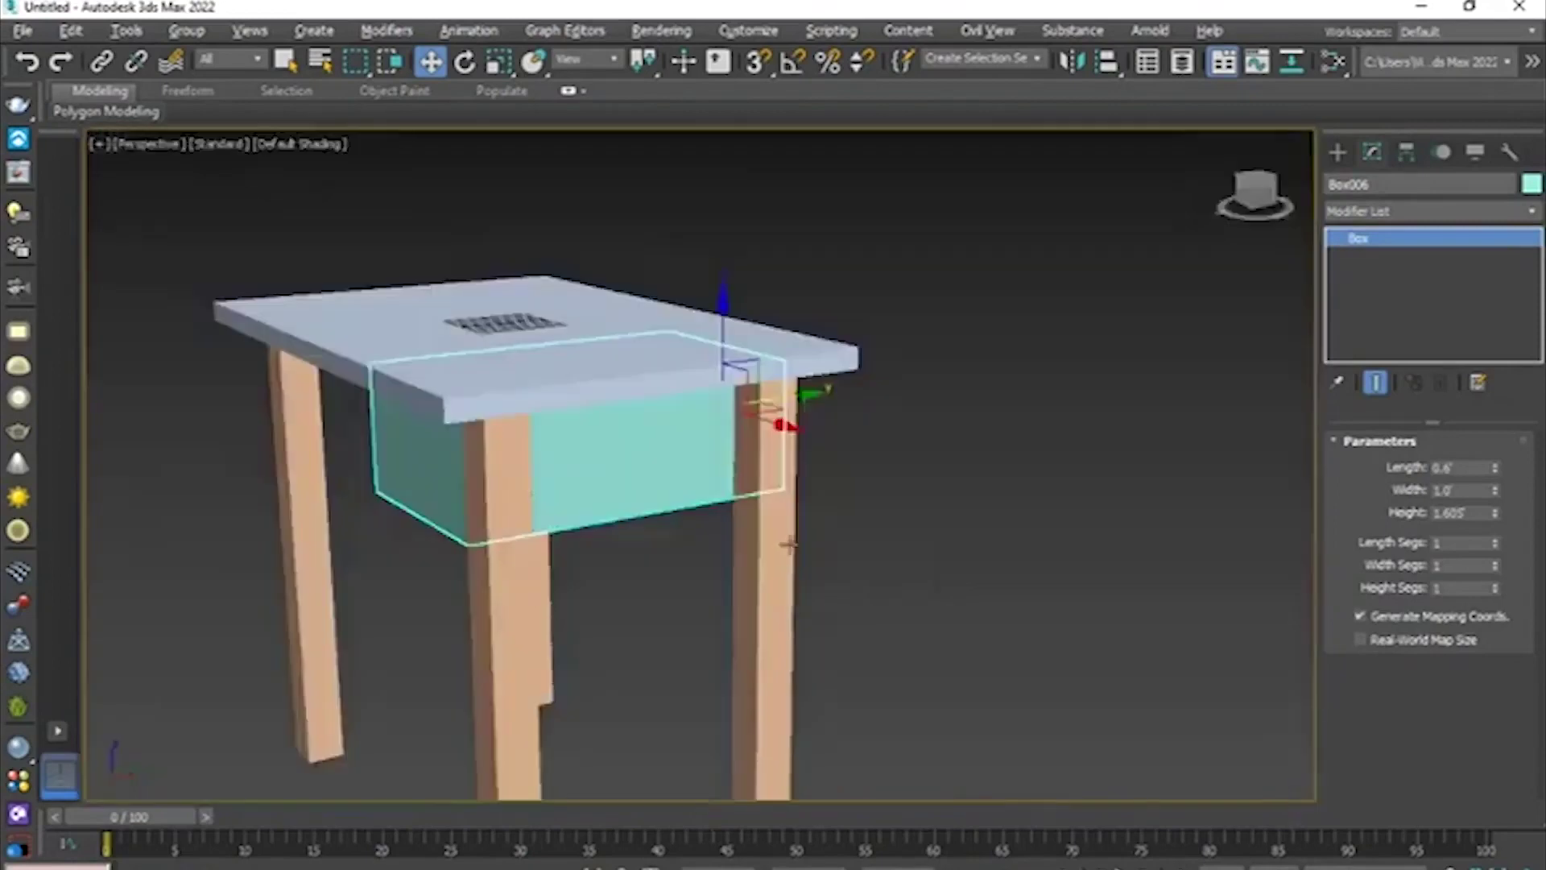
{"action": "middle_click_drag", "start_coordinate": [787, 538], "coordinate": [901, 525], "text": "alt"}
{"action": "left_click", "coordinate": [760, 499]}
{"action": "middle_click_drag", "start_coordinate": [763, 507], "coordinate": [869, 527], "text": "alt"}
{"action": "scroll", "coordinate": [610, 483], "scroll_direction": "up", "scroll_amount": 4}
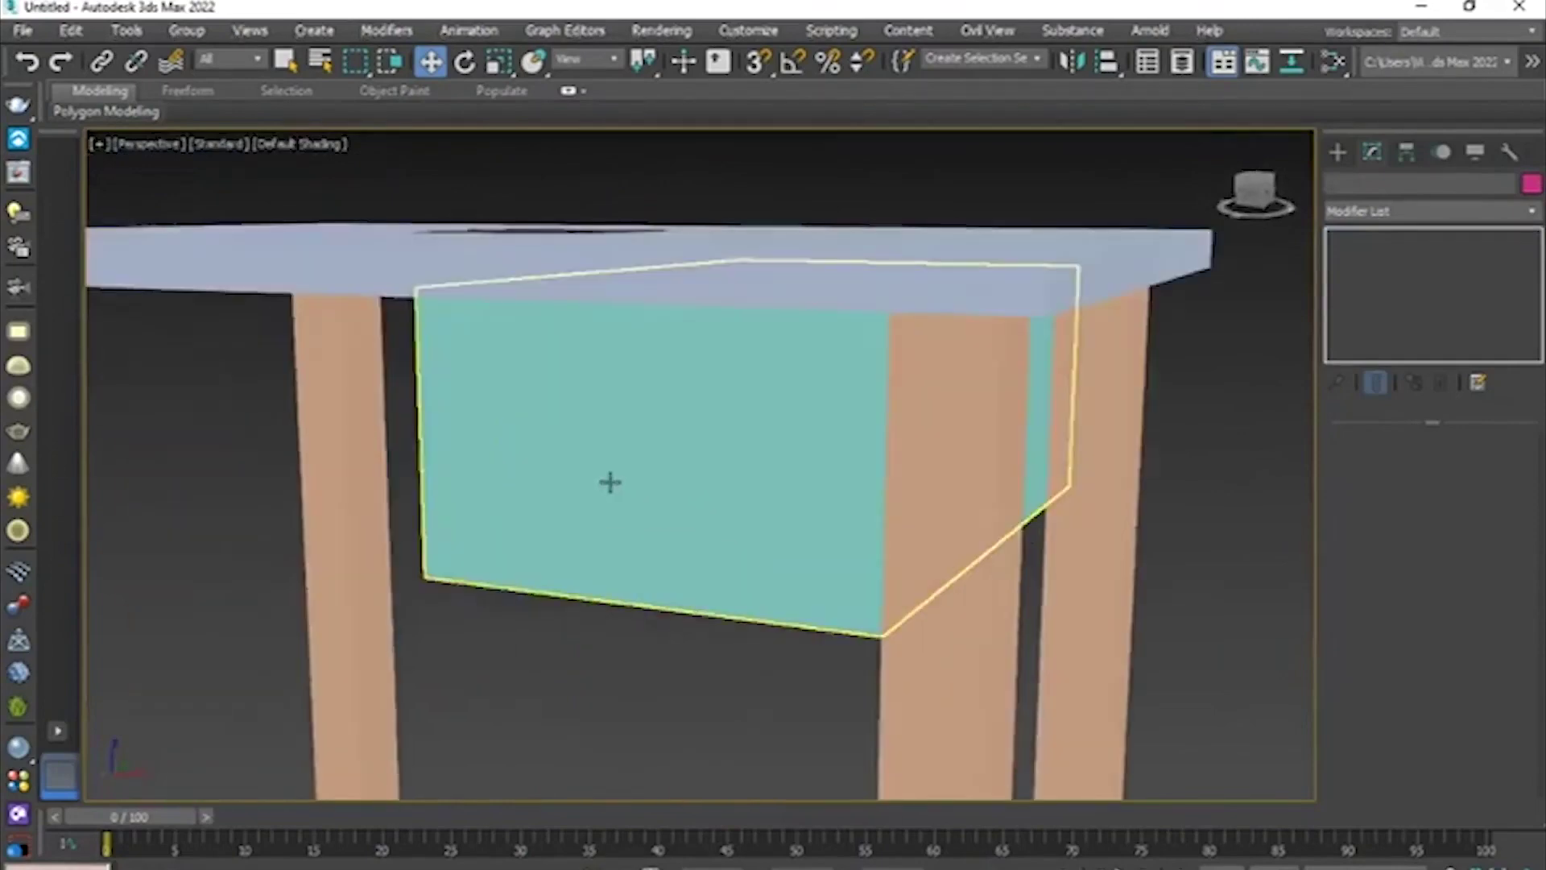
{"action": "middle_click_drag", "start_coordinate": [779, 469], "coordinate": [545, 455], "text": "alt"}
{"action": "scroll", "coordinate": [708, 484], "scroll_direction": "down", "scroll_amount": 5}
- Return to the maximized Top viewport and change its display from wireframe to default shading
{"action": "key", "text": "alt+w"}
{"action": "key", "text": "alt+w"}
{"action": "scroll", "coordinate": [858, 519], "scroll_direction": "up", "scroll_amount": 5}
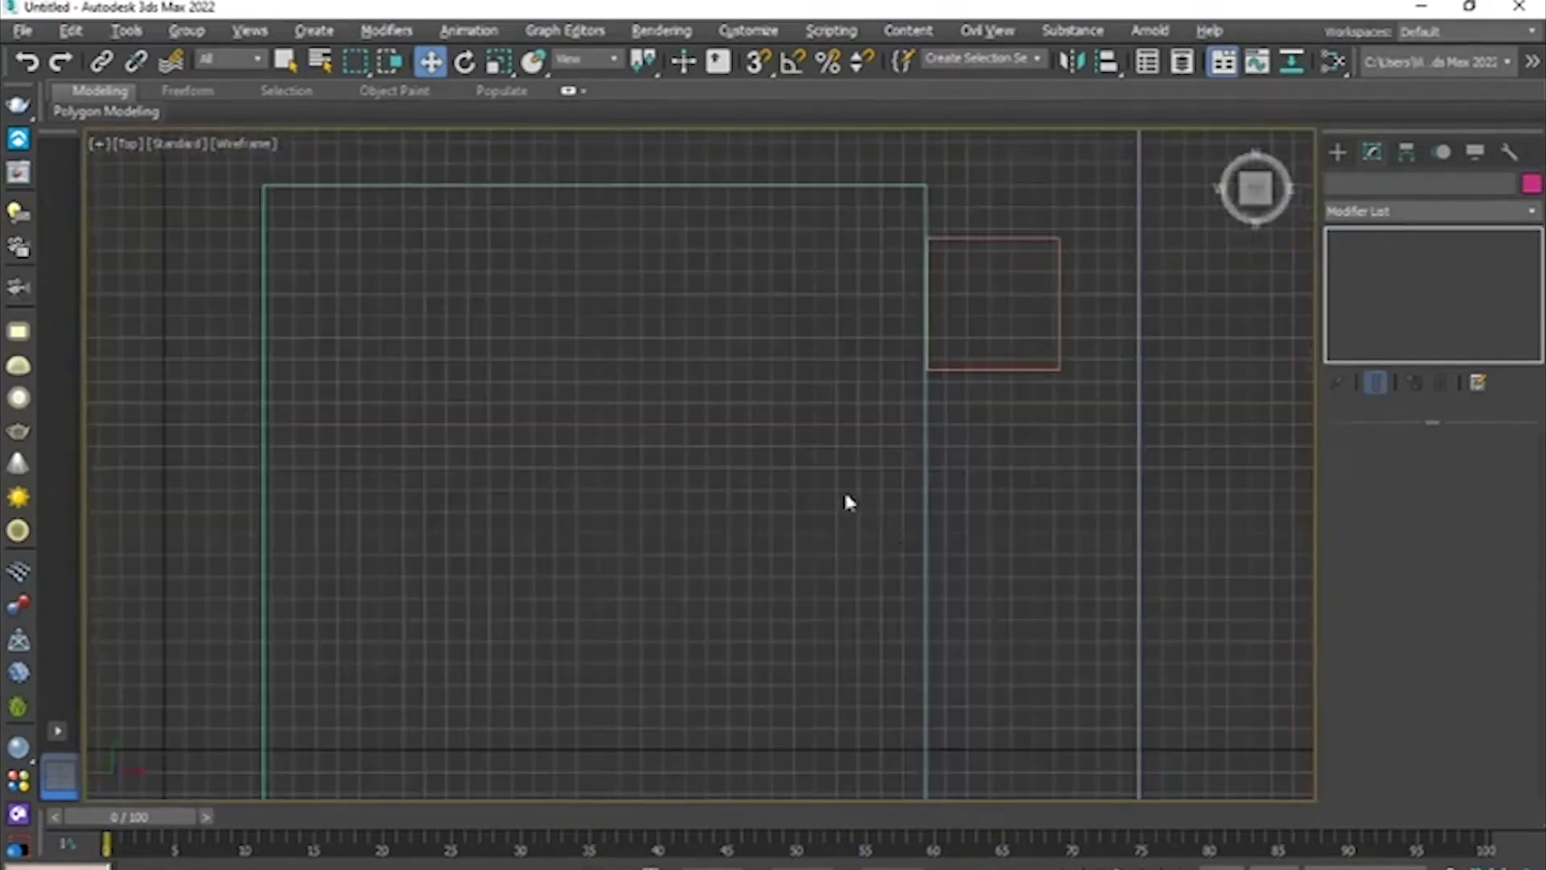
{"action": "scroll", "coordinate": [844, 488], "scroll_direction": "down", "scroll_amount": 2}
{"action": "scroll", "coordinate": [765, 417], "scroll_direction": "down", "scroll_amount": 3}
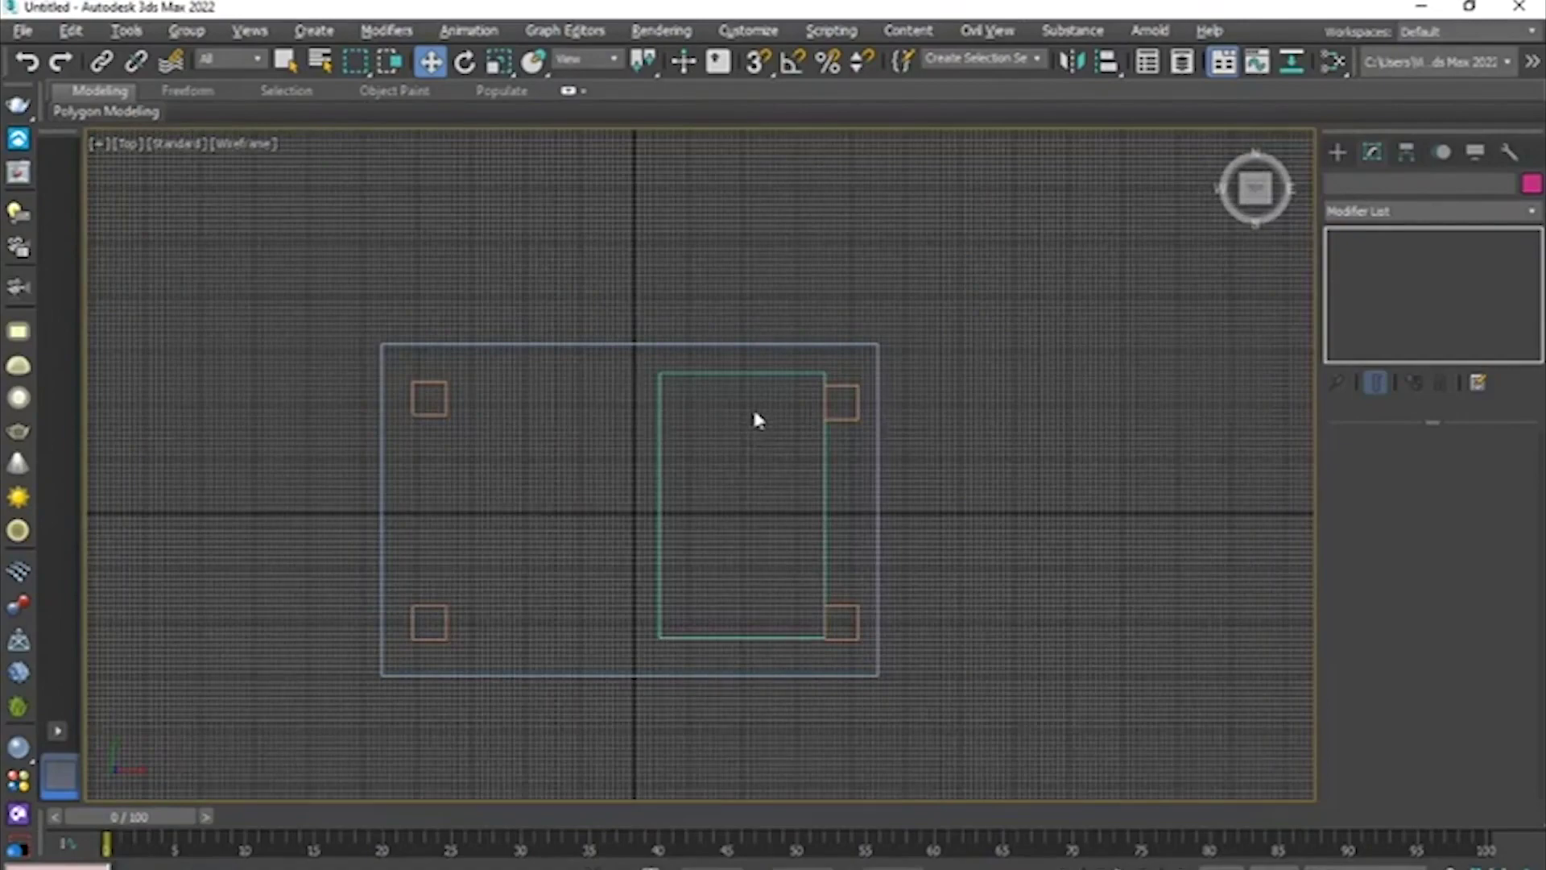
{"action": "key", "text": "F3"}
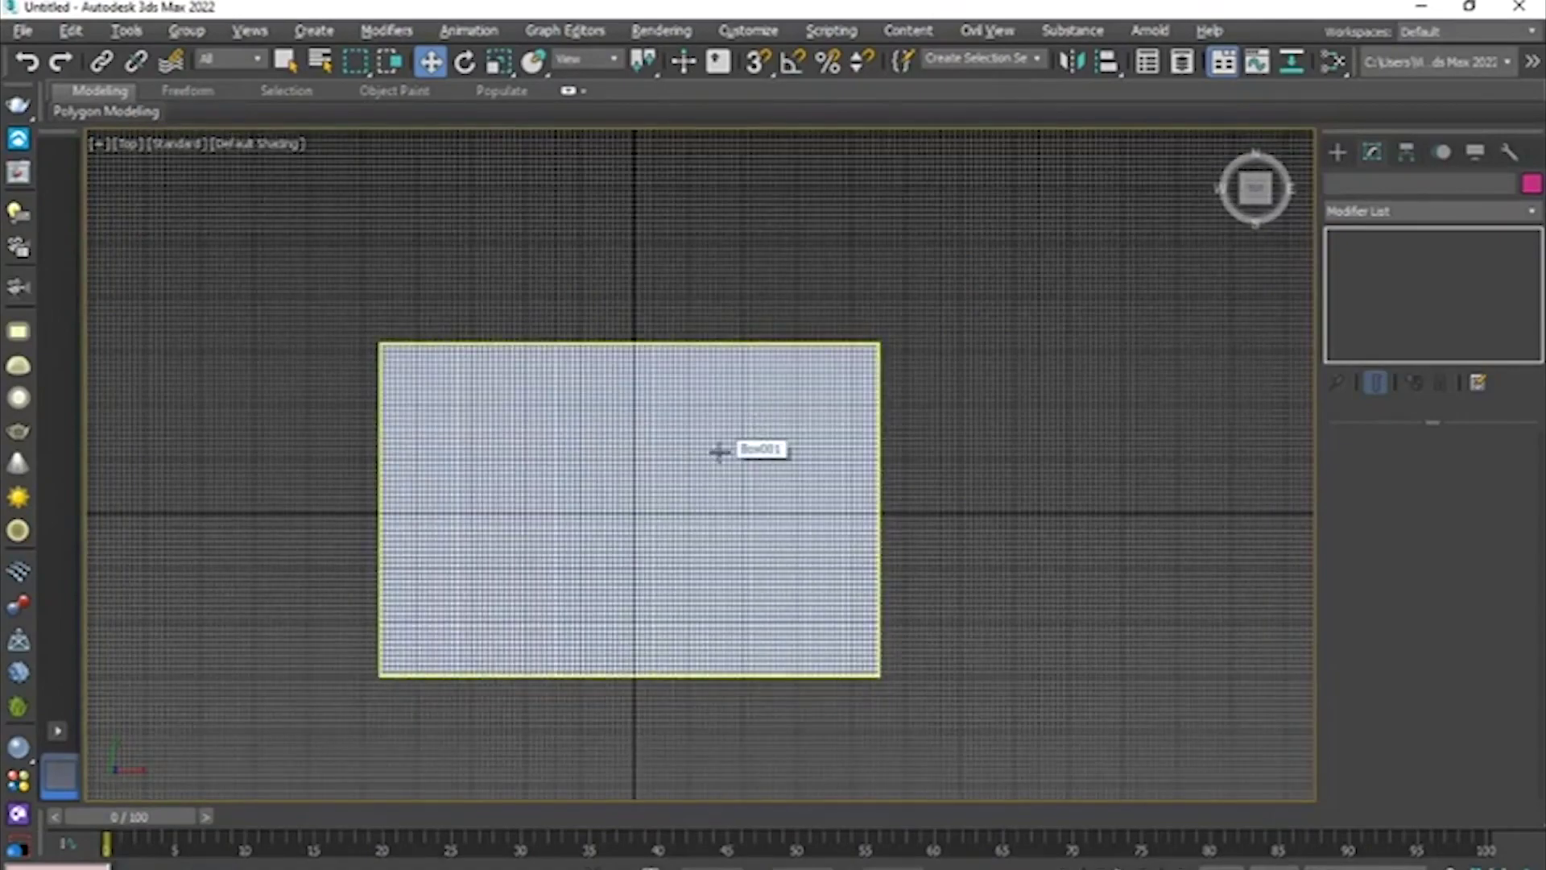
{"action": "scroll", "coordinate": [694, 451], "scroll_direction": "up", "scroll_amount": 2}
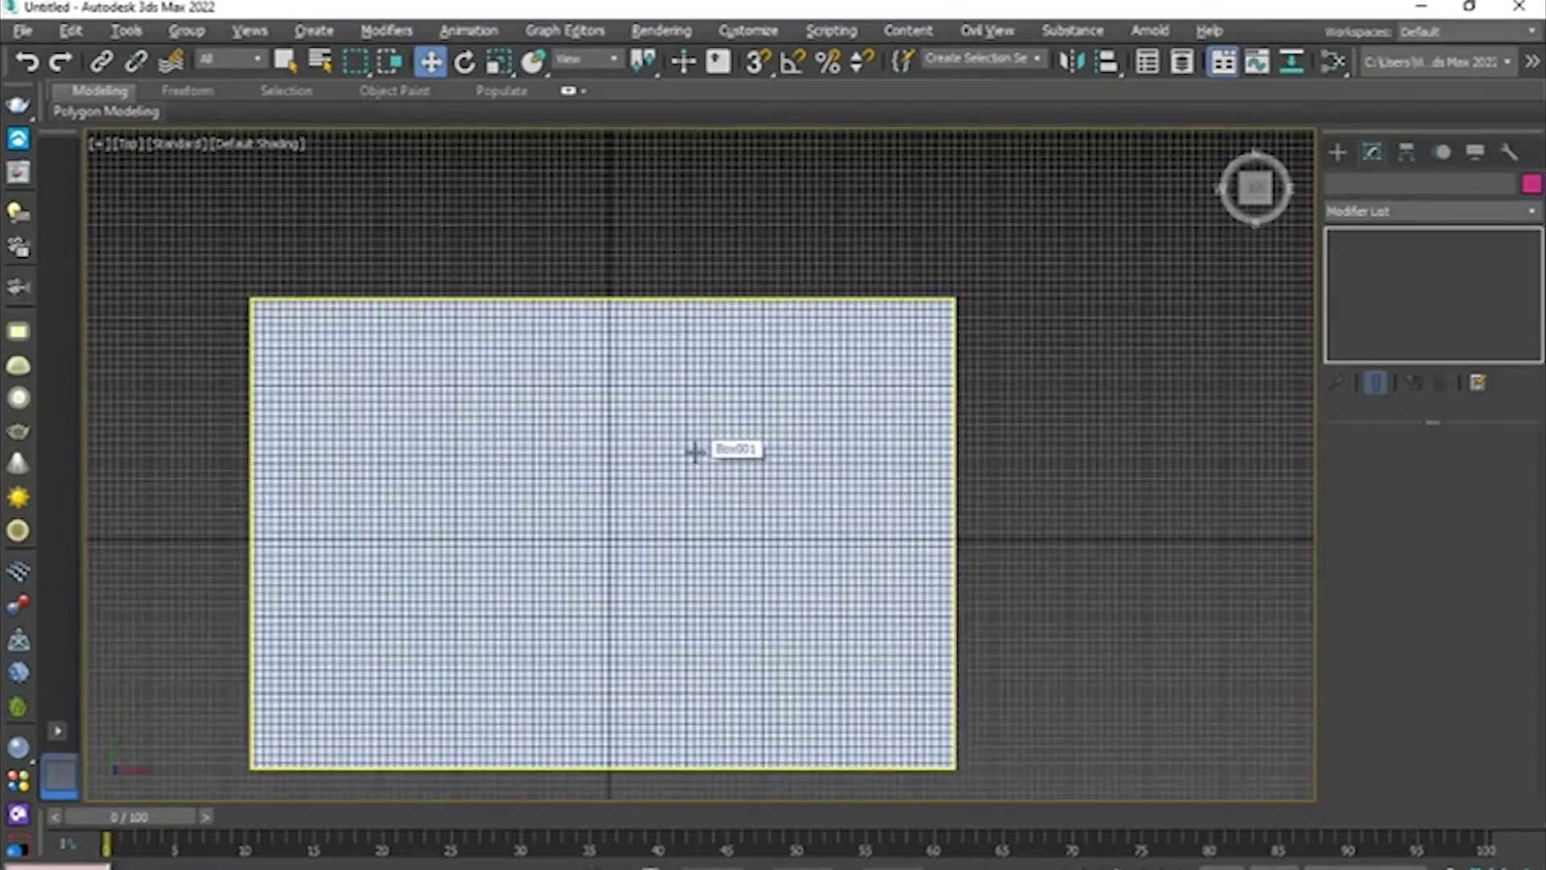
- Toggle the grid of the Top viewport and leave it hidden, with the tabletop centred
{"action": "key", "text": "g"}
{"action": "middle_click_drag", "start_coordinate": [695, 452], "coordinate": [759, 393]}
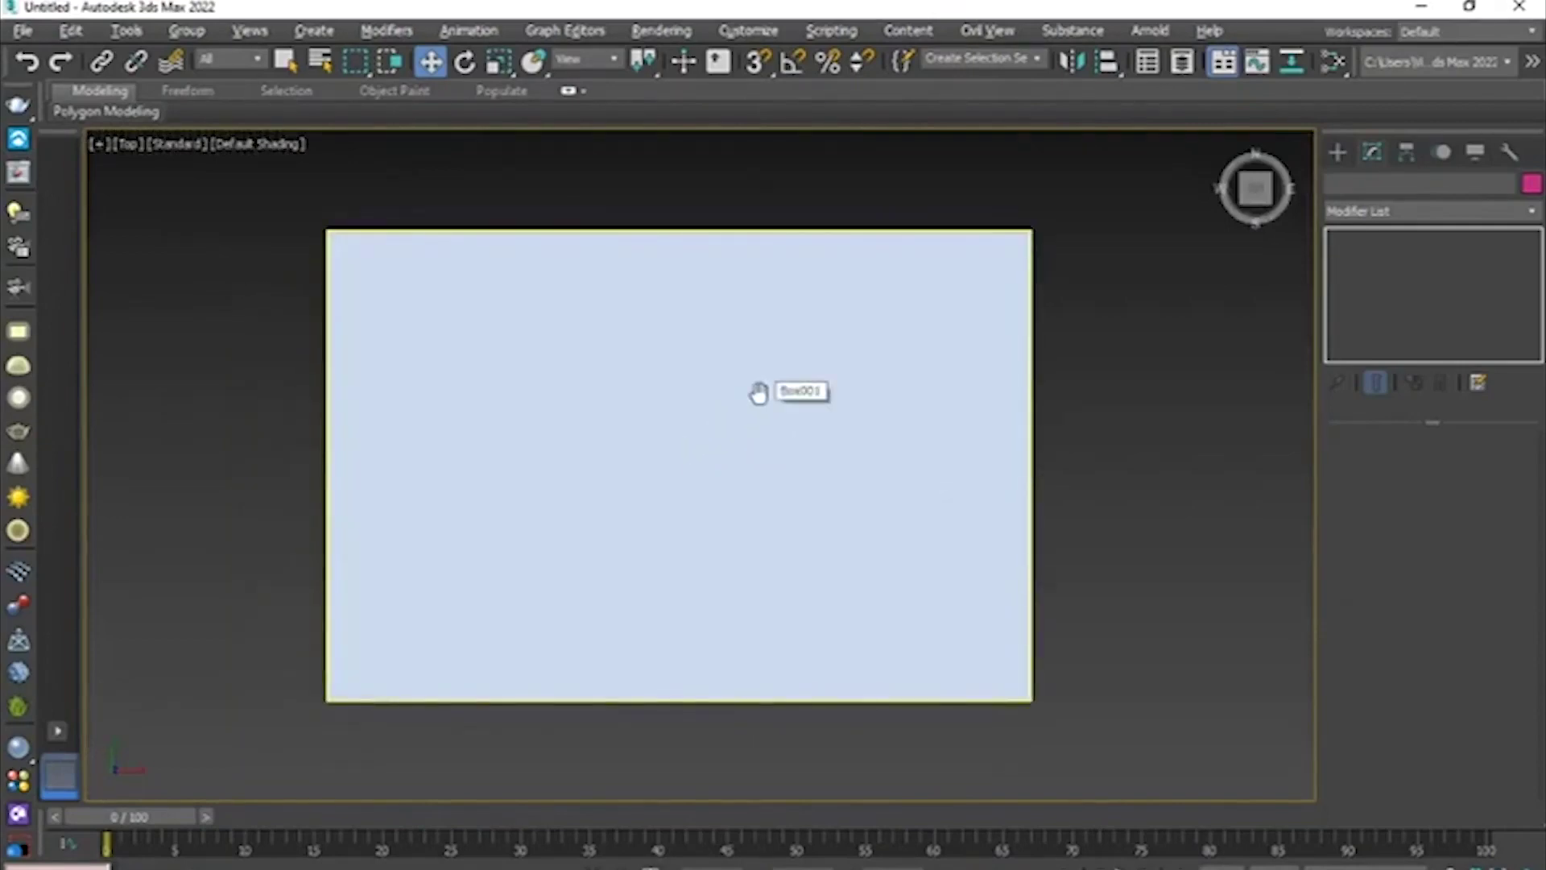
{"action": "key", "text": "g"}
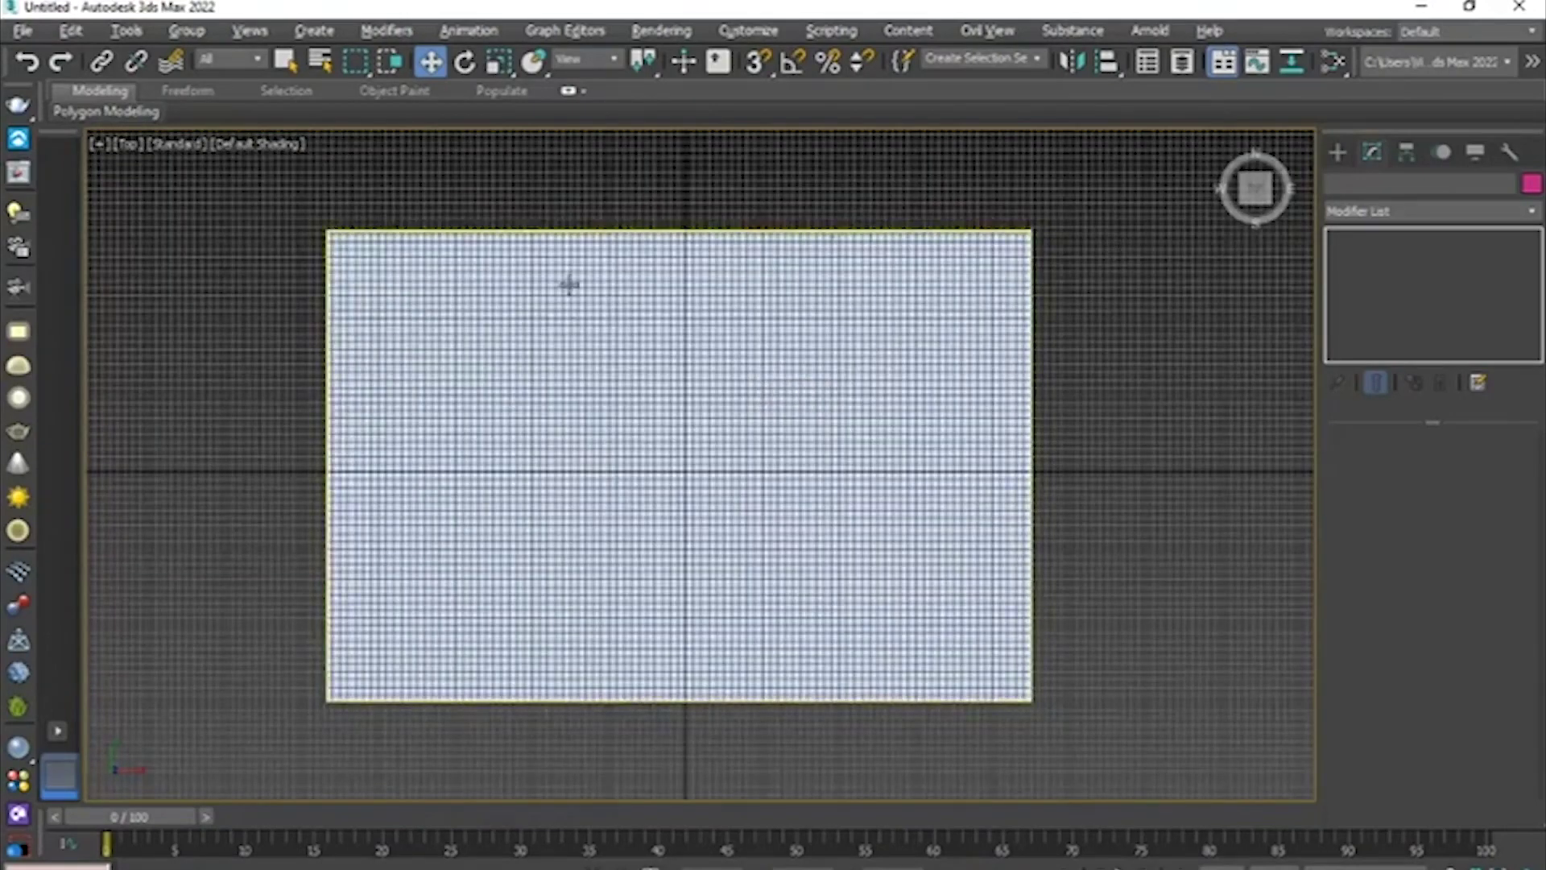
{"action": "key", "text": "g"}
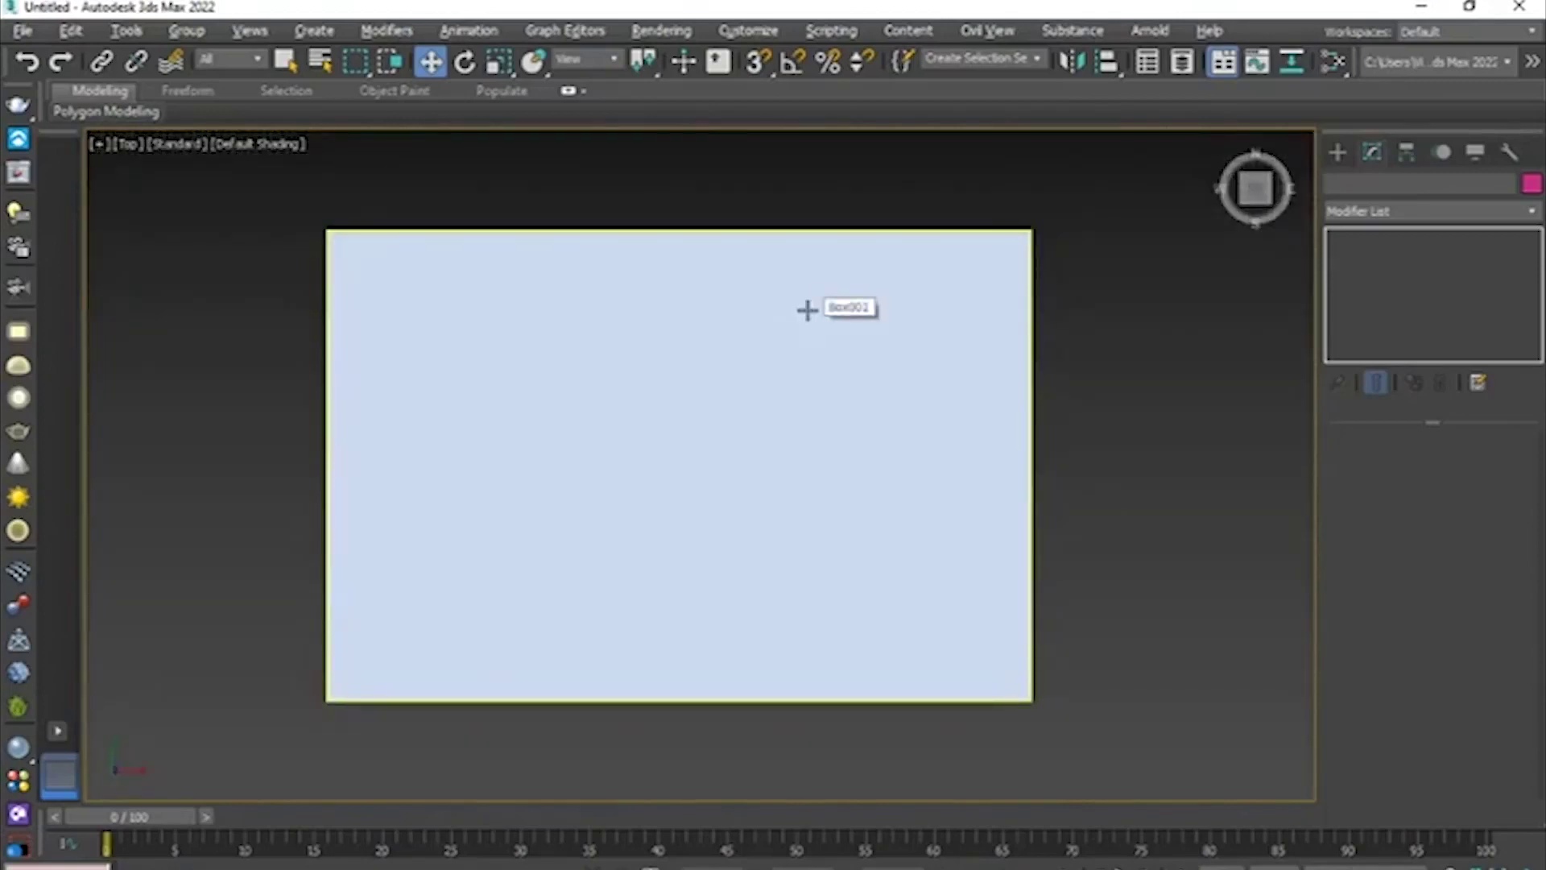
- Return the Top viewport to wireframe, select the drawer box and examine its alignment with the adjacent rear leg
{"action": "key", "text": "F3"}
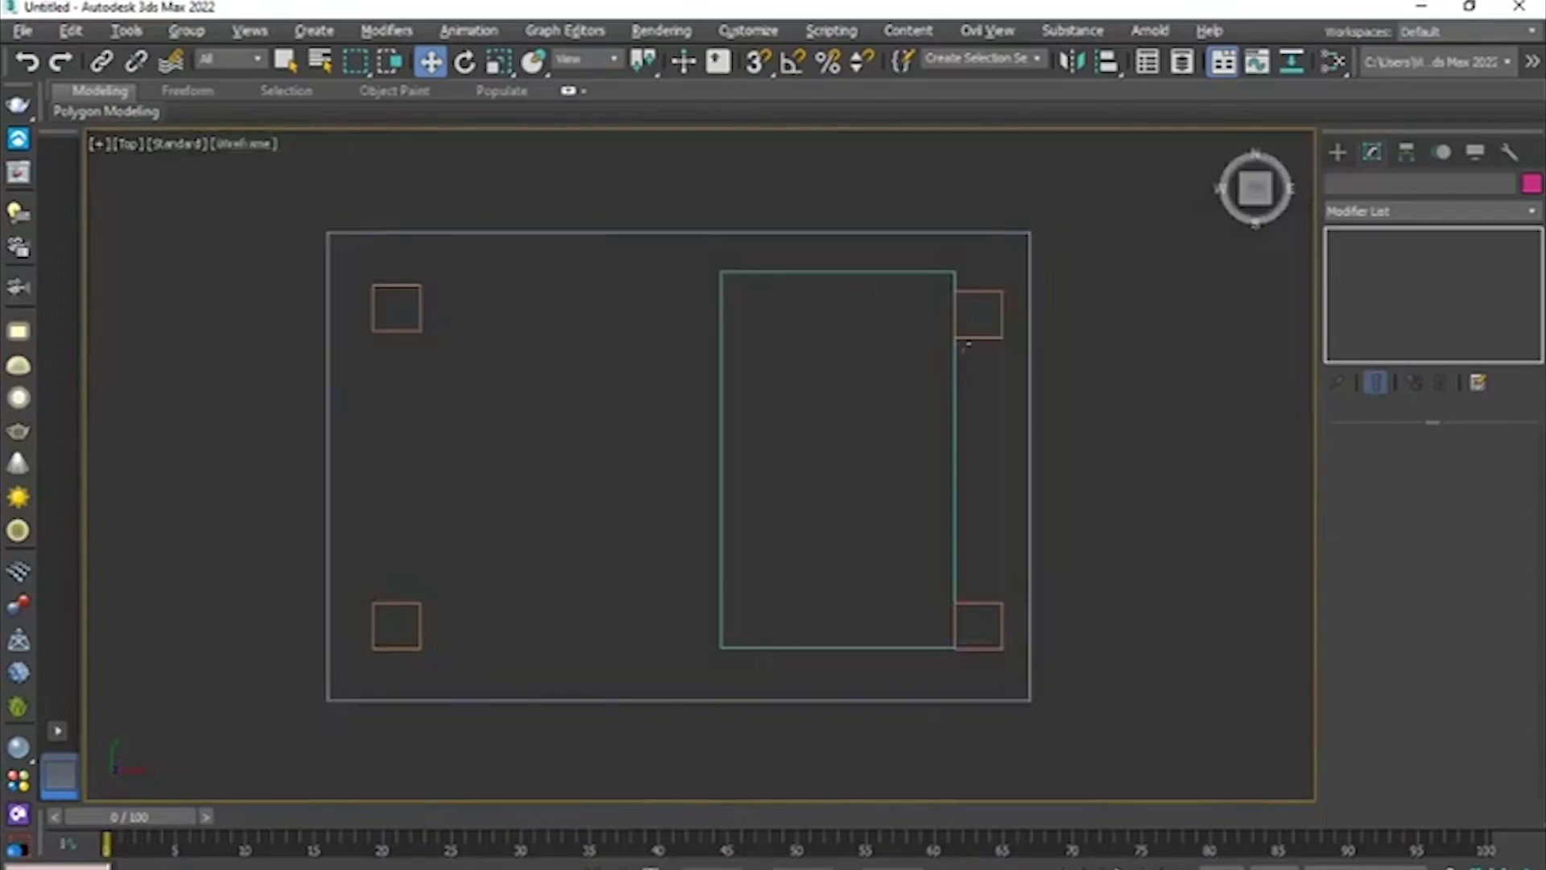
{"action": "scroll", "coordinate": [963, 326], "scroll_direction": "up", "scroll_amount": 6}
{"action": "scroll", "coordinate": [797, 378], "scroll_direction": "up", "scroll_amount": 6}
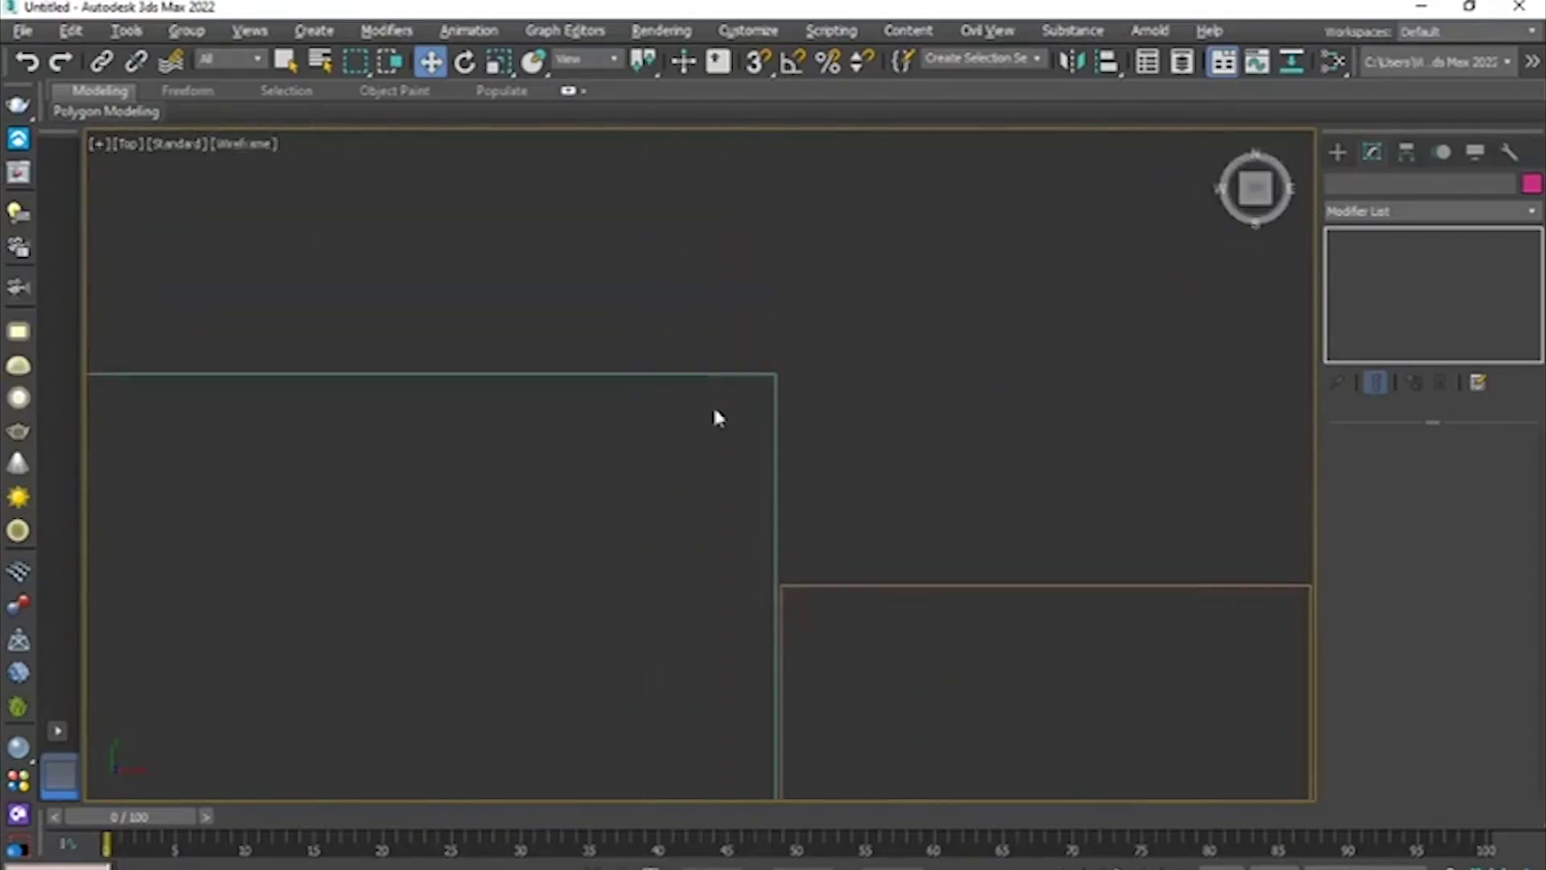
{"action": "left_click", "coordinate": [722, 563]}
{"action": "scroll", "coordinate": [757, 556], "scroll_direction": "down", "scroll_amount": 10}
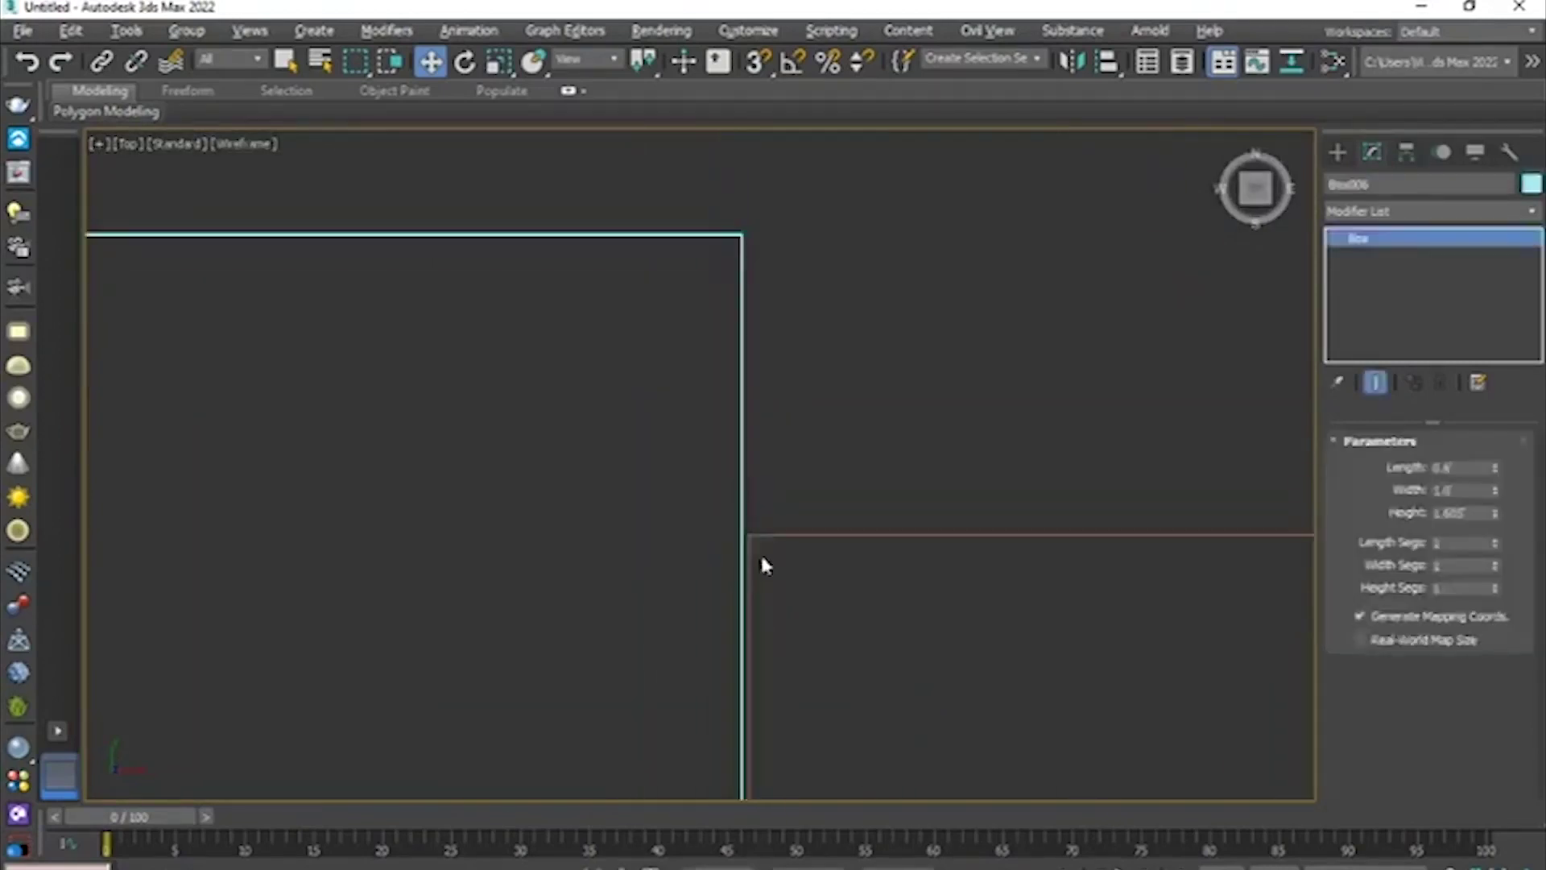
{"action": "middle_click_drag", "start_coordinate": [770, 568], "coordinate": [767, 402]}
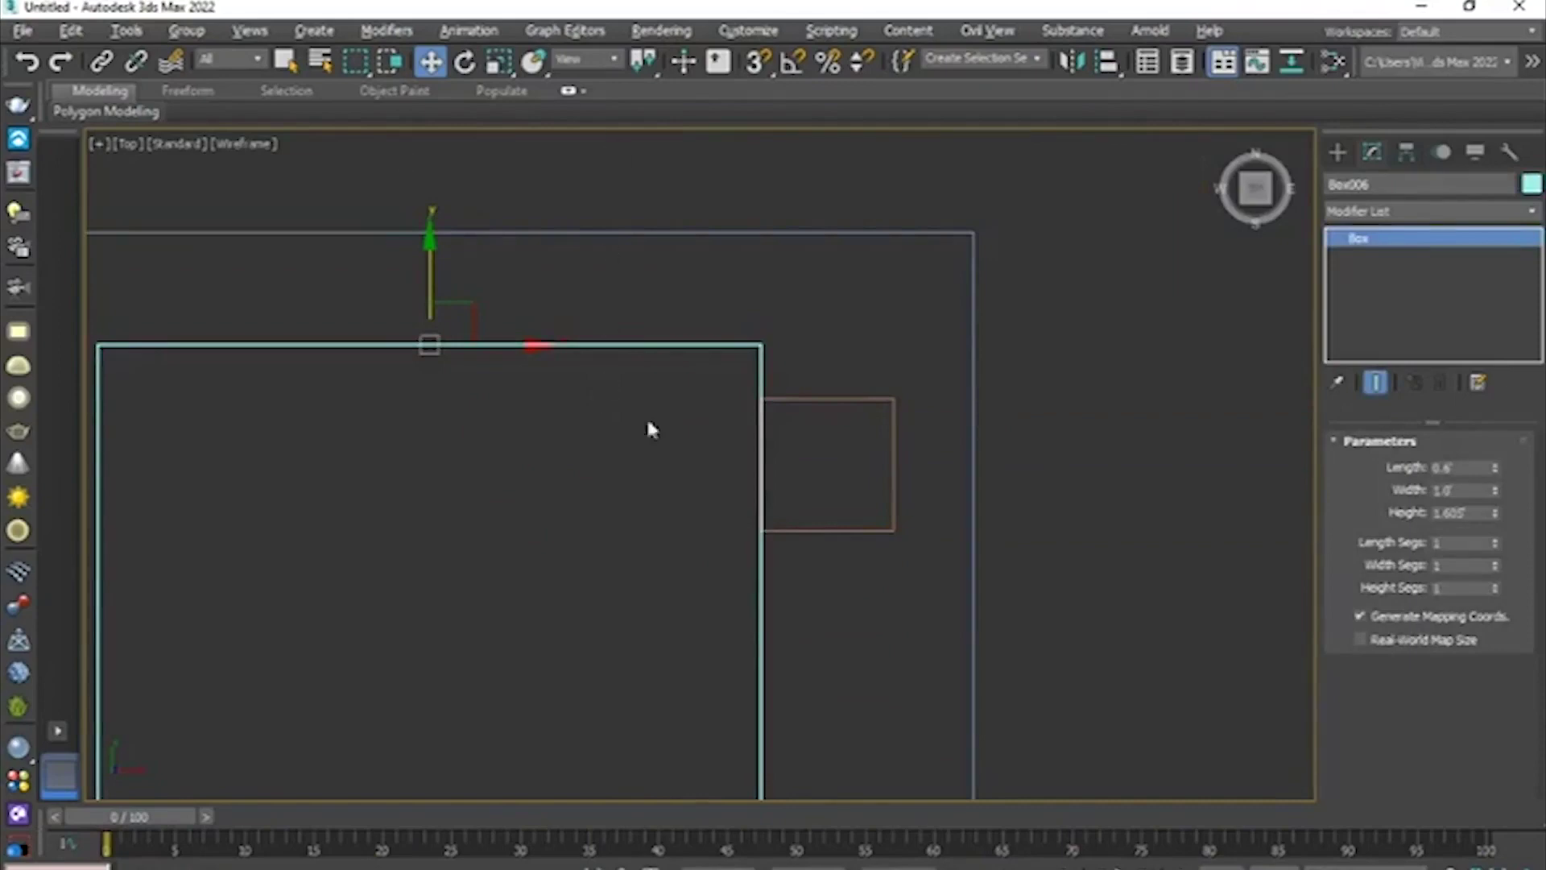
{"action": "scroll", "coordinate": [655, 379], "scroll_direction": "down", "scroll_amount": 5}
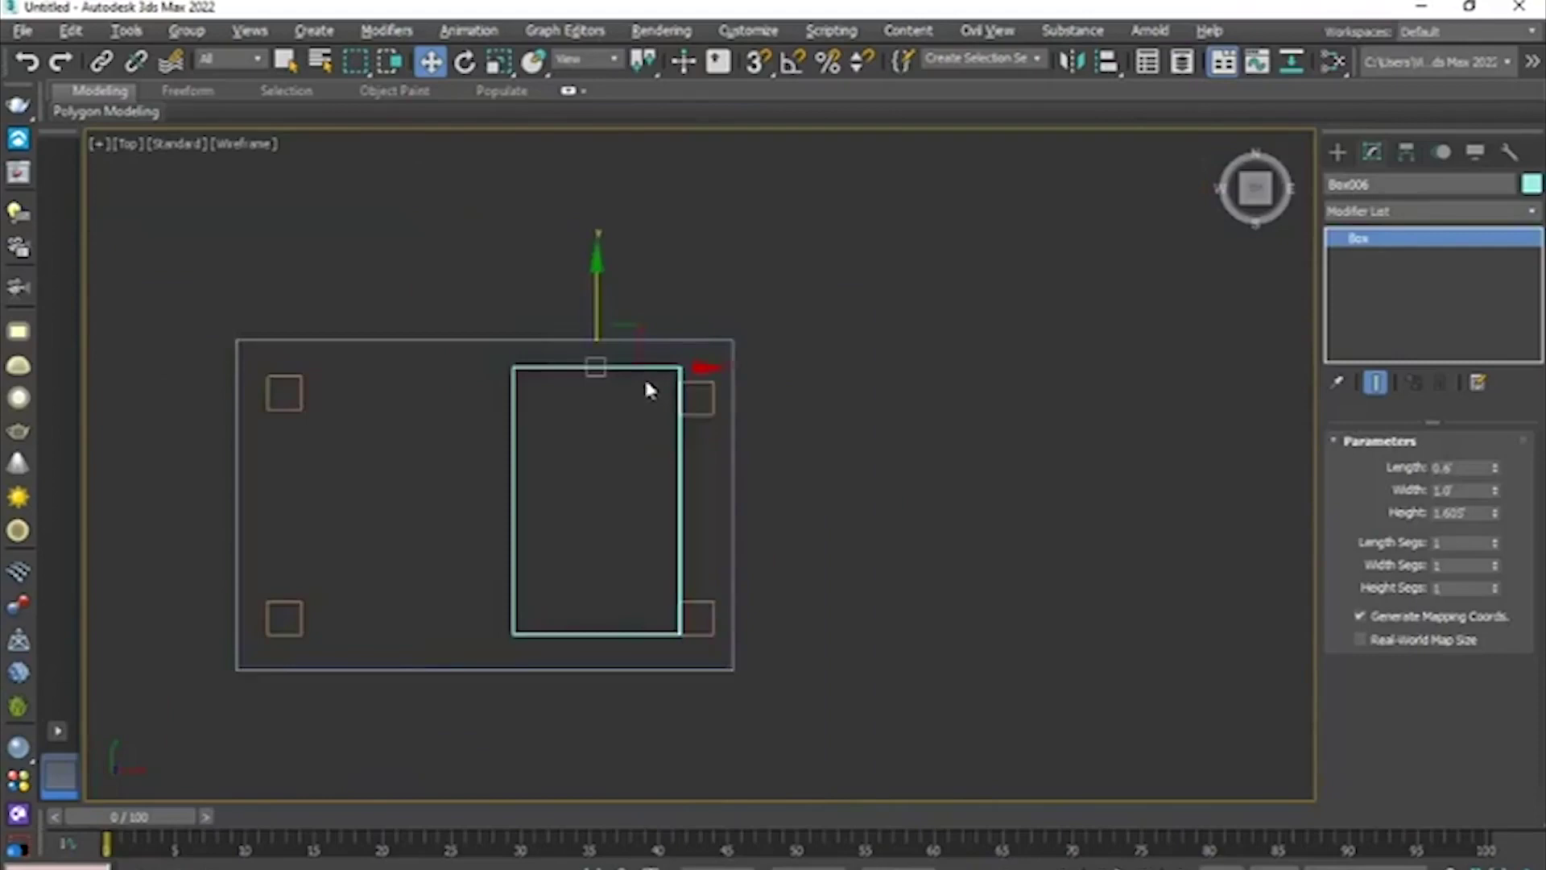
{"action": "scroll", "coordinate": [654, 398], "scroll_direction": "up", "scroll_amount": 2}
{"action": "scroll", "coordinate": [637, 425], "scroll_direction": "up", "scroll_amount": 2}
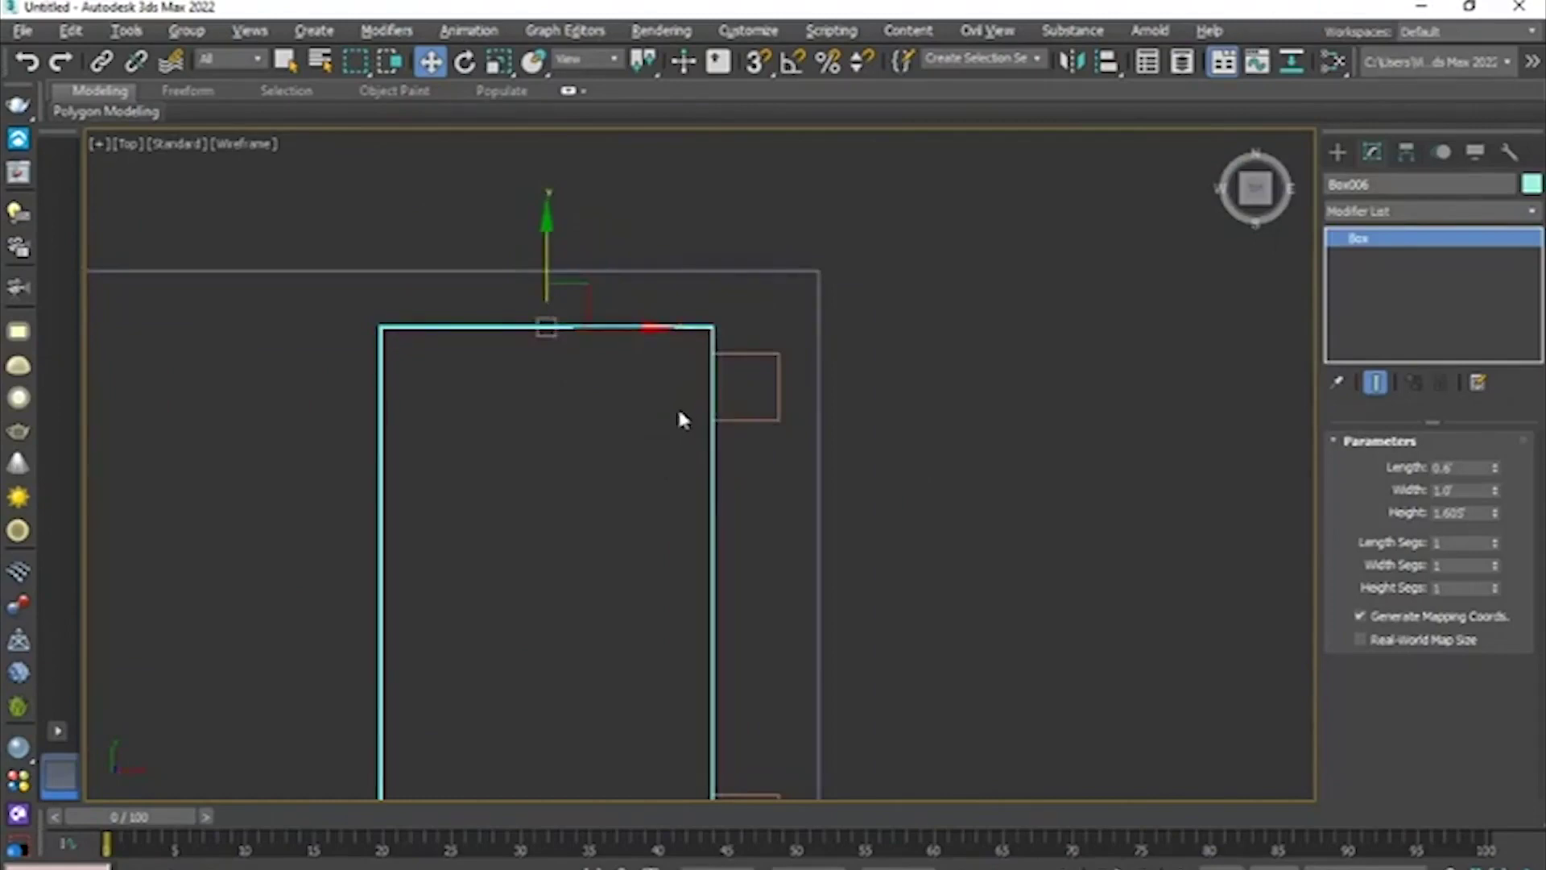
{"action": "scroll", "coordinate": [680, 412], "scroll_direction": "down", "scroll_amount": 5}
- Maximize the Perspective viewport, deselect the drawer box and examine the table and the box's placement from several angles
{"action": "key", "text": "alt+w"}
{"action": "key", "text": "alt+w"}
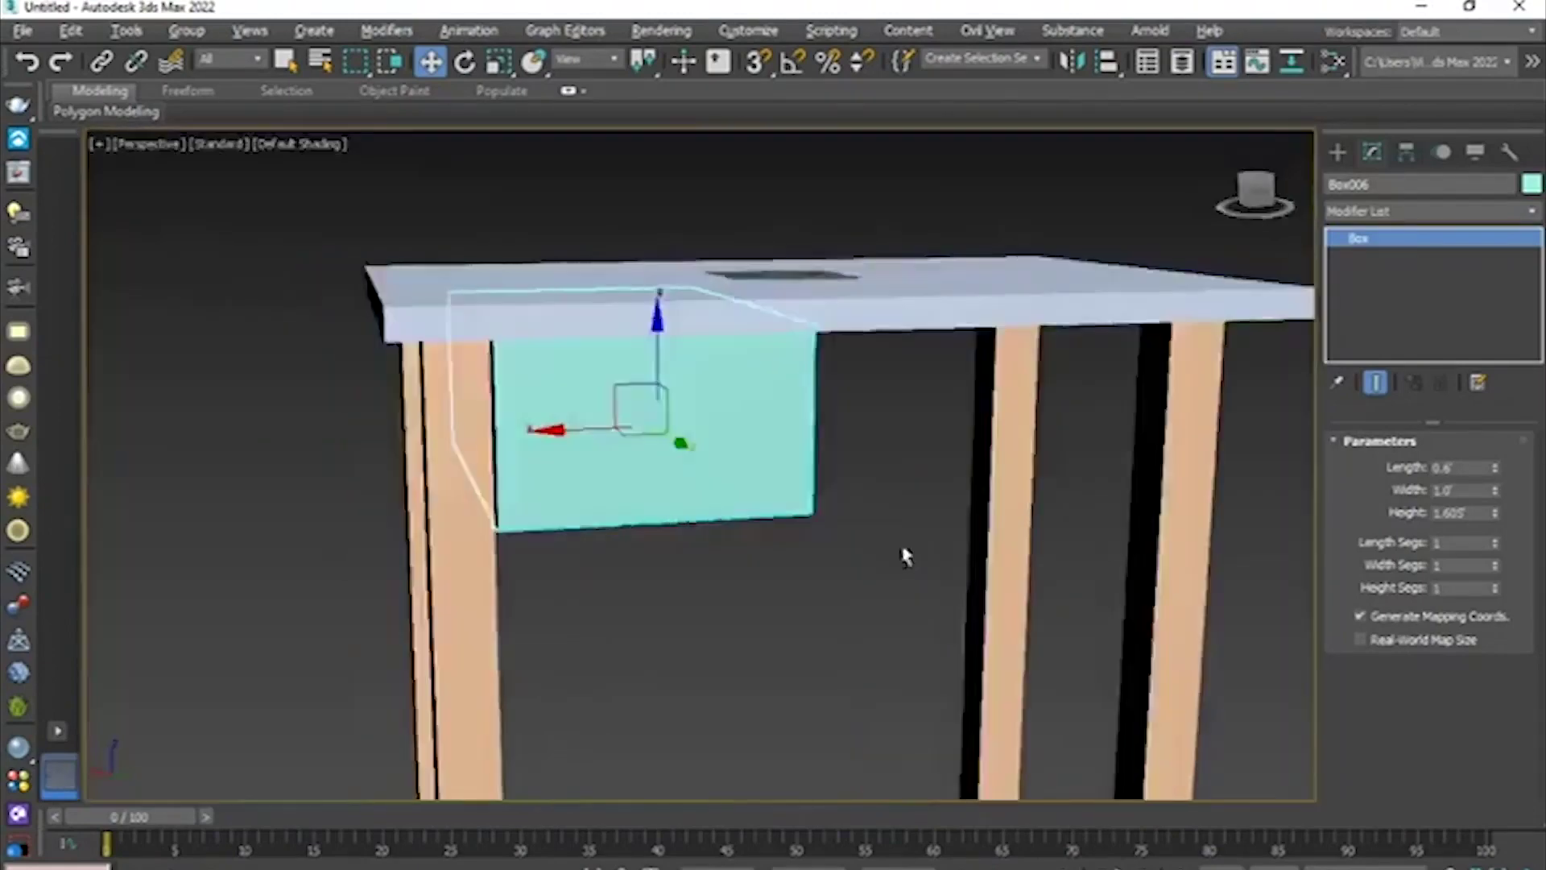
{"action": "middle_click_drag", "start_coordinate": [904, 553], "coordinate": [999, 468], "text": "alt"}
{"action": "left_click", "coordinate": [1000, 468]}
{"action": "scroll", "coordinate": [999, 468], "scroll_direction": "down", "scroll_amount": 5}
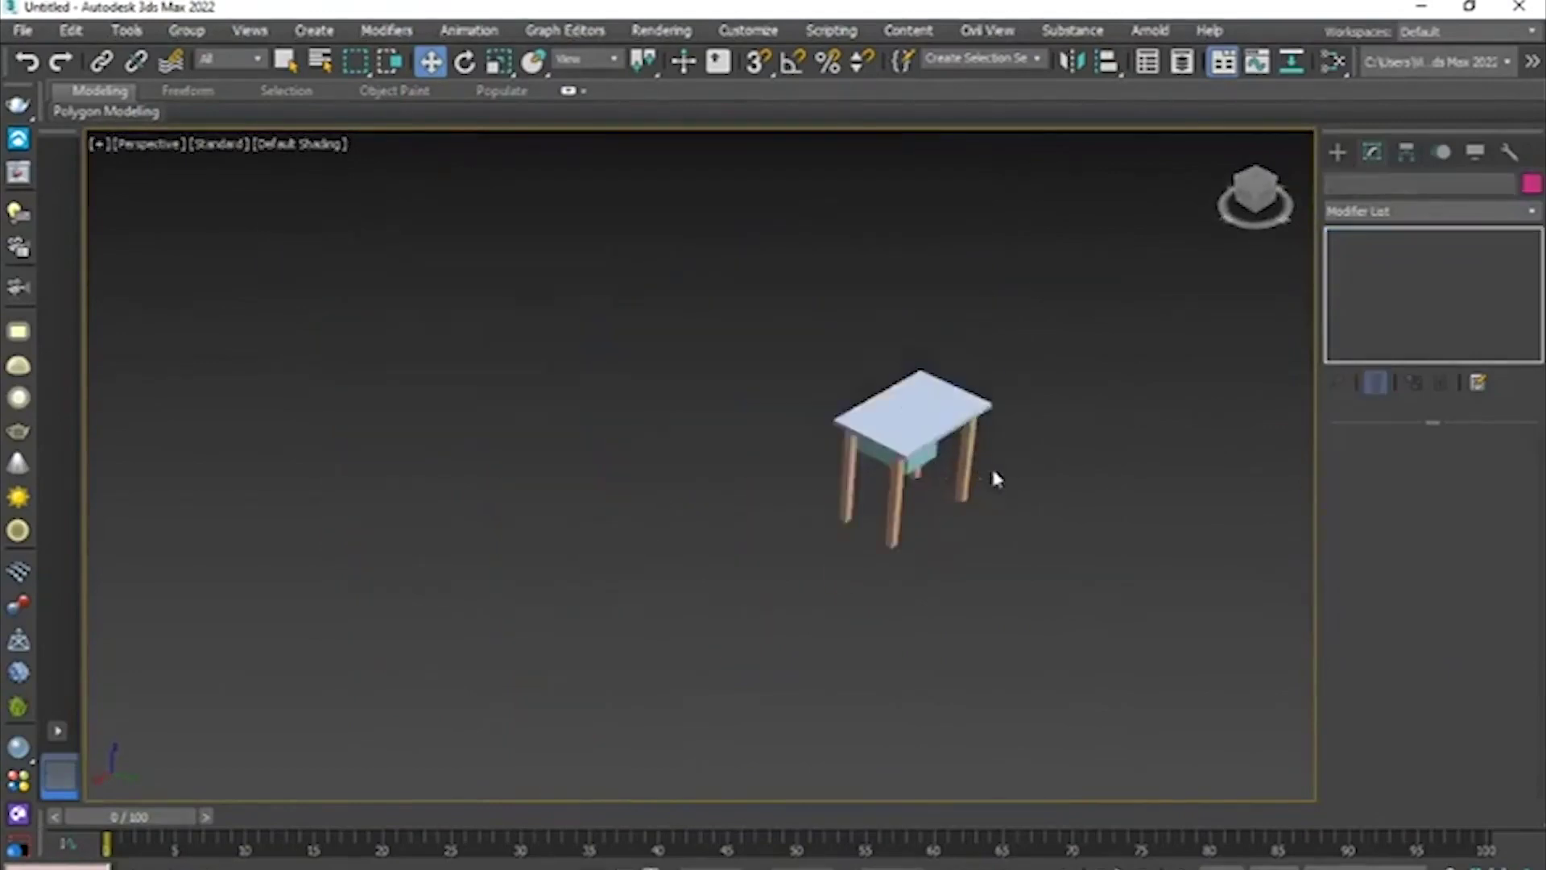
{"action": "middle_click_drag", "start_coordinate": [956, 438], "coordinate": [910, 439], "text": "alt"}
{"action": "scroll", "coordinate": [1007, 485], "scroll_direction": "up", "scroll_amount": 5}
{"action": "middle_click_drag", "start_coordinate": [1009, 486], "coordinate": [737, 455], "text": "alt"}
{"action": "scroll", "coordinate": [676, 473], "scroll_direction": "up", "scroll_amount": 3}
- Switch to the reference photo in Photos and examine the frame around the drawer up close
{"action": "key", "text": "alt+Tab"}
{"action": "scroll", "coordinate": [769, 562], "scroll_direction": "up", "scroll_amount": 3, "text": "ctrl"}
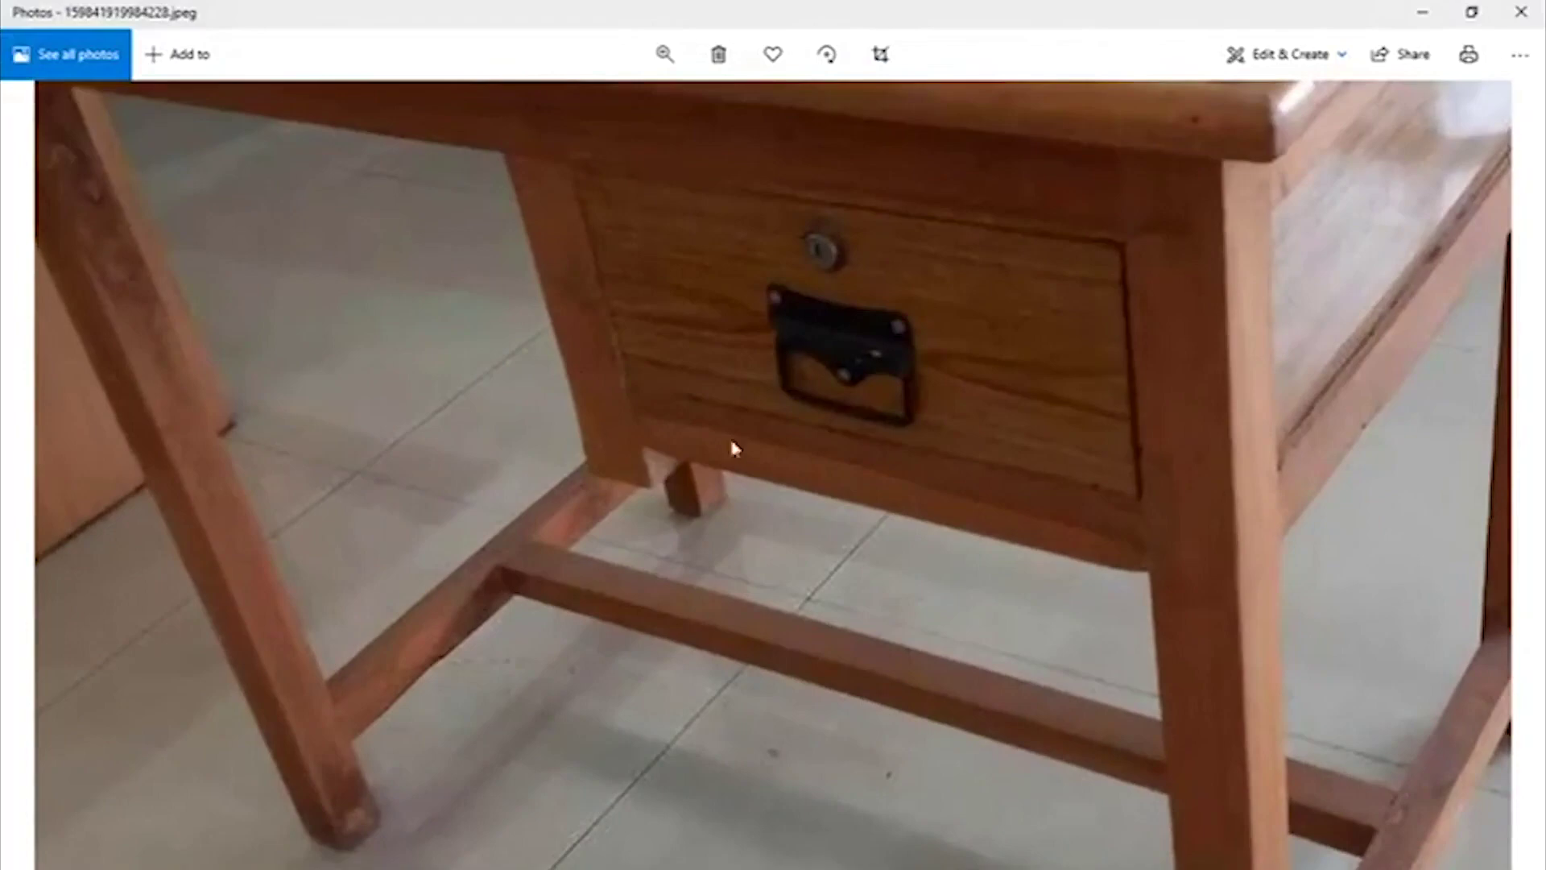
{"action": "left_click", "coordinate": [1422, 12]}
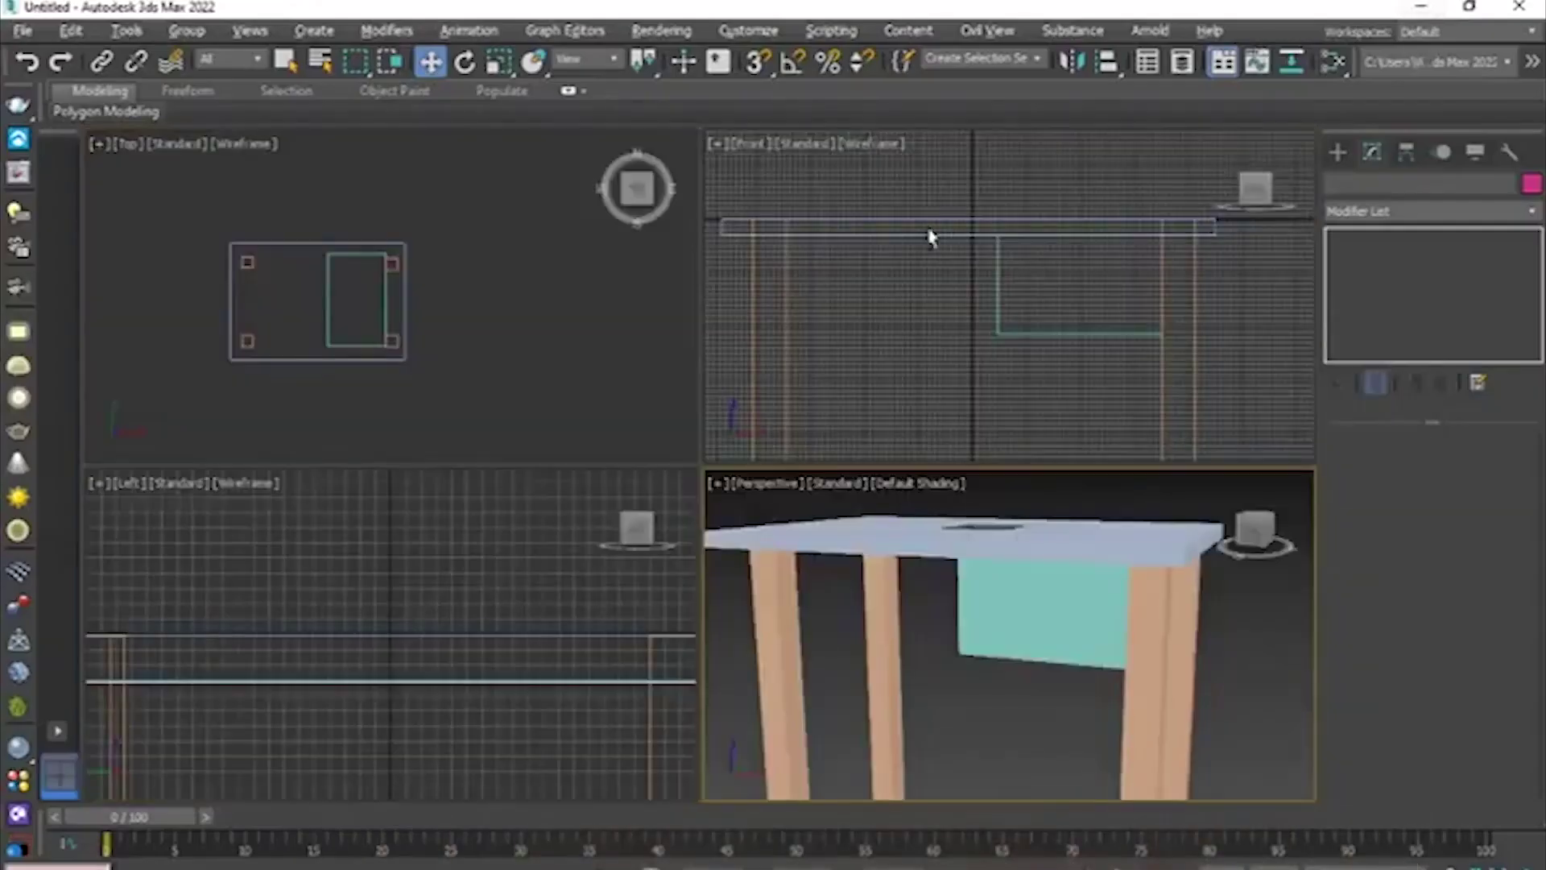
- In the maximized Front viewport, clone the drawer box along X toward the table's open side as one Copy
{"action": "key", "text": "alt+w"}
{"action": "middle_click_drag", "start_coordinate": [780, 383], "coordinate": [766, 386]}
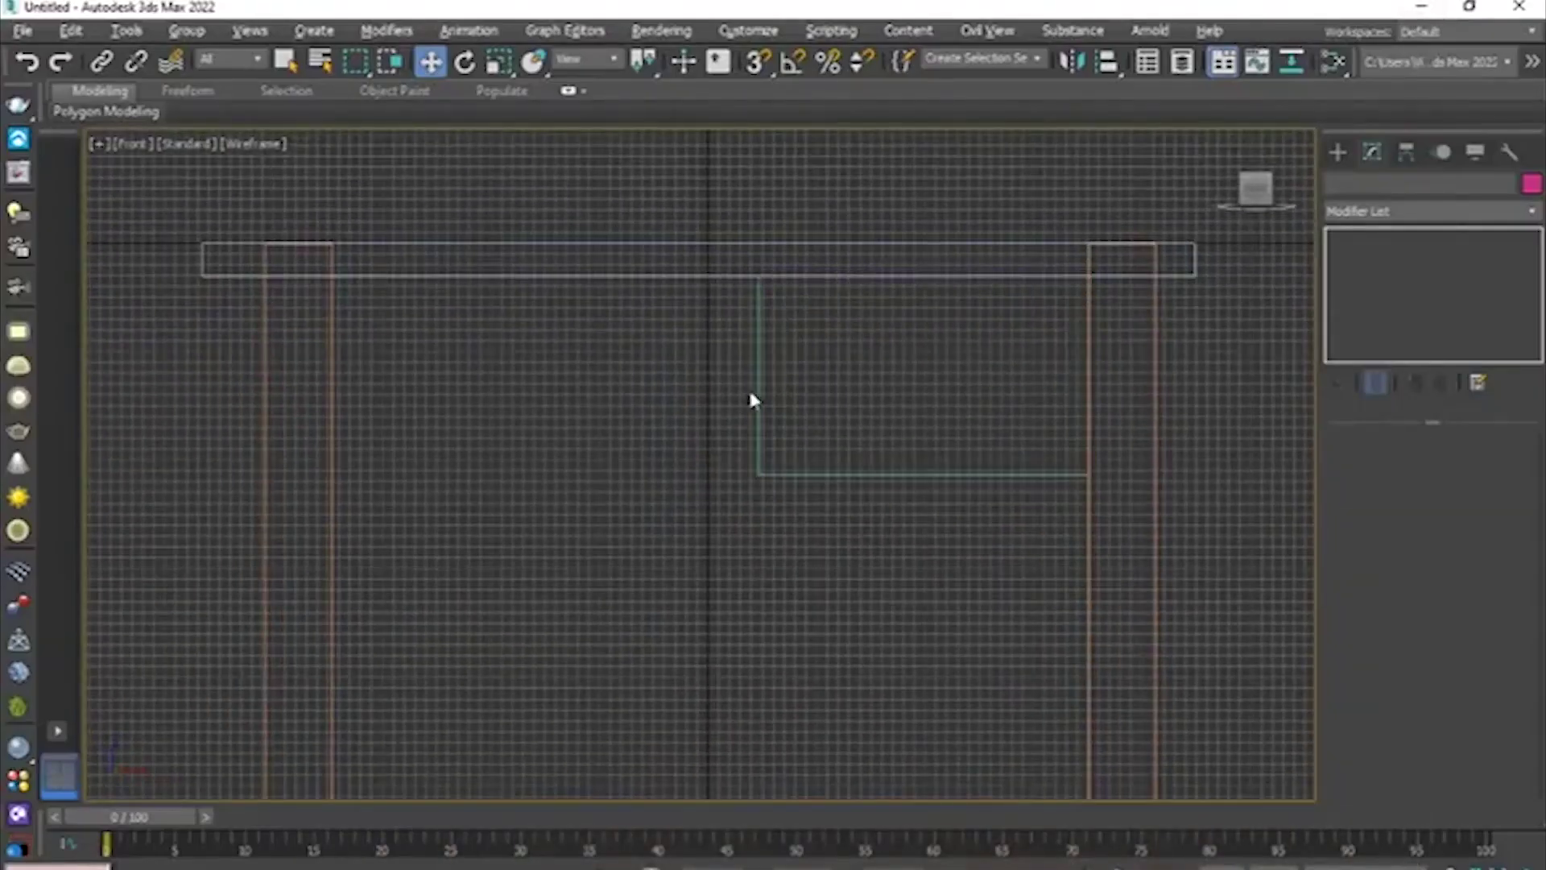
{"action": "left_click", "coordinate": [774, 396]}
{"action": "left_click_drag", "start_coordinate": [915, 374], "coordinate": [694, 378], "text": "shift"}
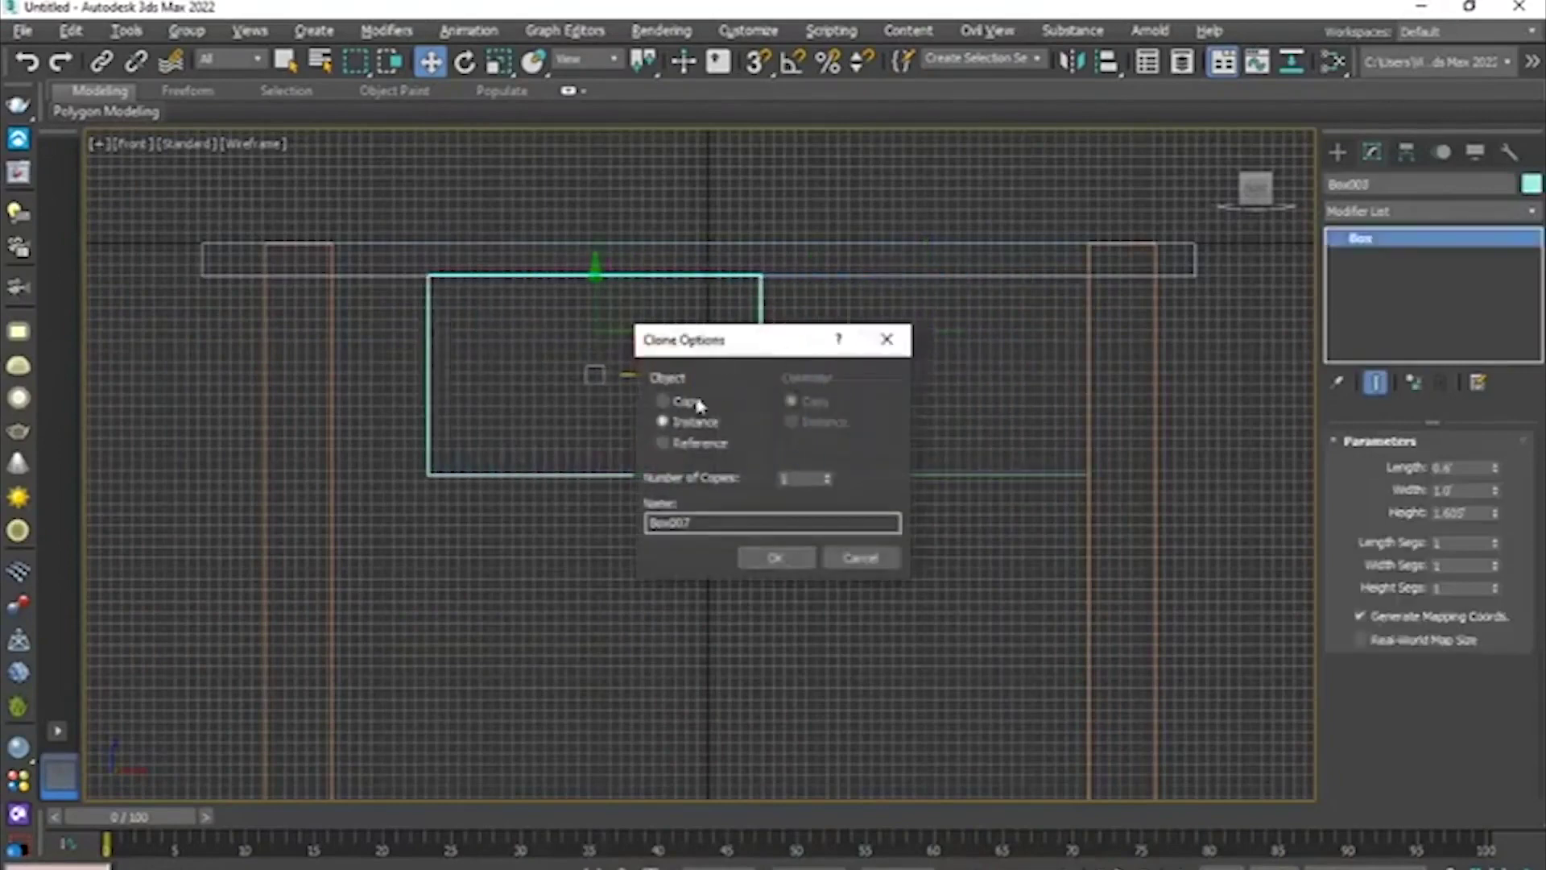
{"action": "left_click", "coordinate": [697, 403]}
{"action": "left_click", "coordinate": [773, 556]}
- Set both the width and the length of the cloned box to 0.2'
{"action": "scroll", "coordinate": [720, 396], "scroll_direction": "up", "scroll_amount": 3}
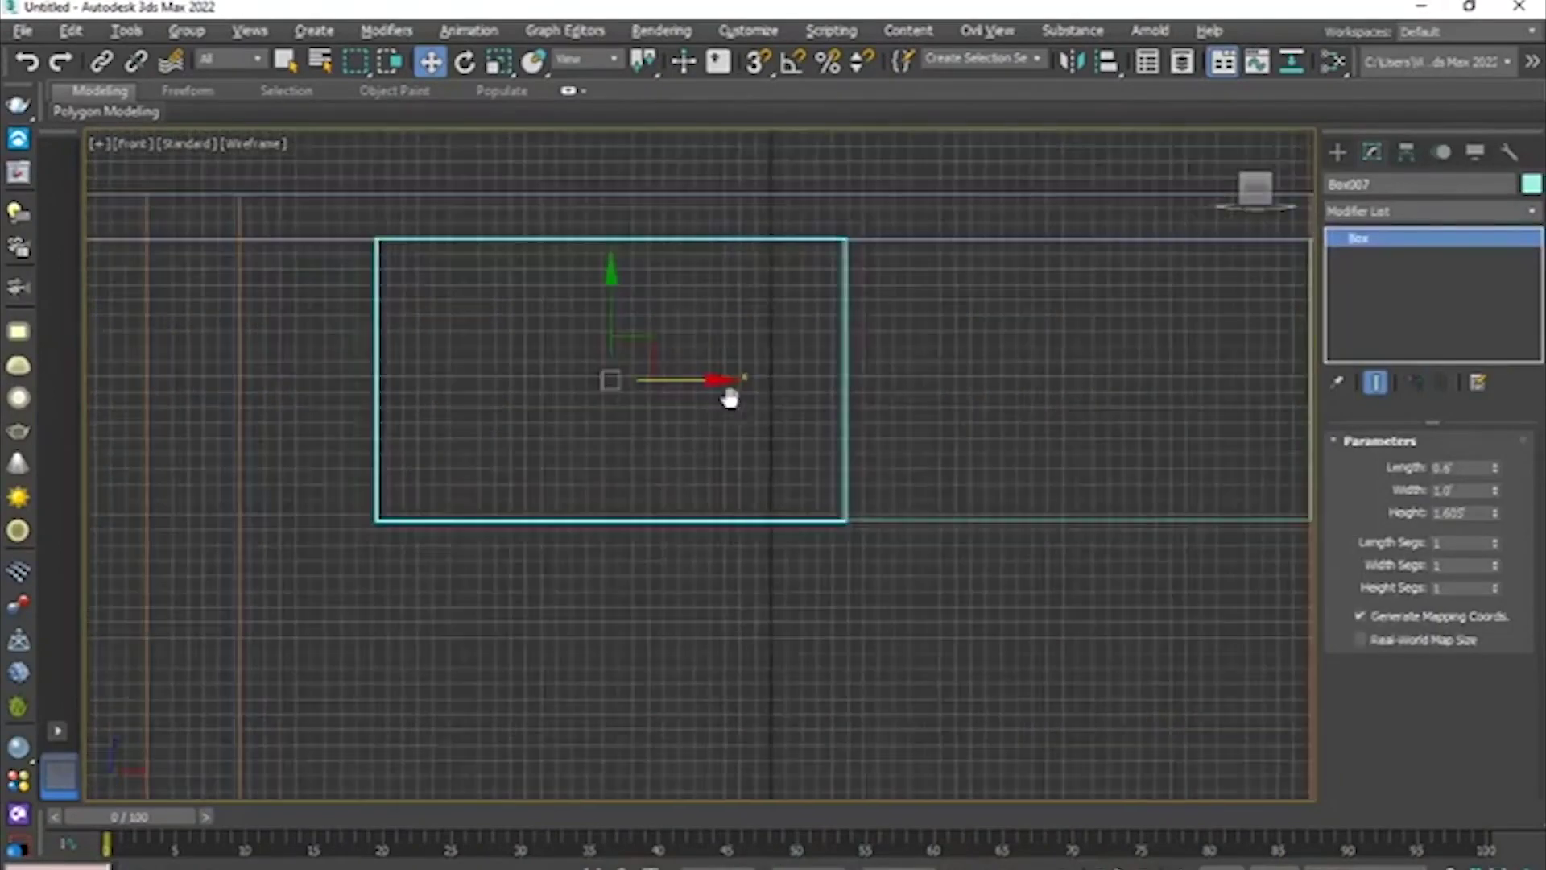
{"action": "middle_click_drag", "start_coordinate": [730, 398], "coordinate": [707, 418]}
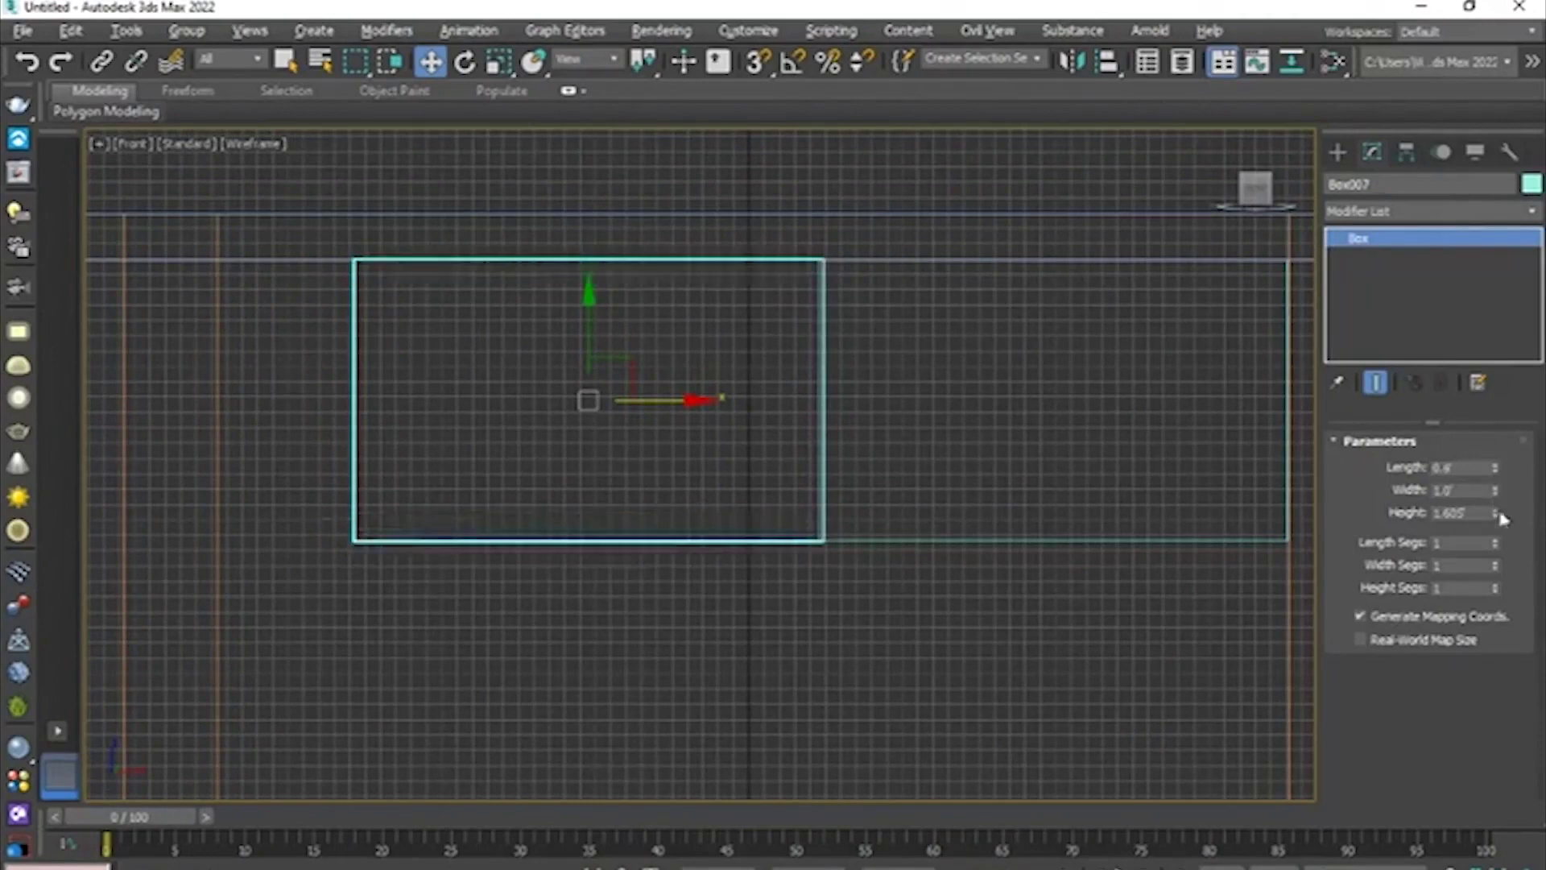
{"action": "mouse_move", "coordinate": [1494, 514]}
{"action": "left_mouse_down"}
{"action": "mouse_move", "coordinate": [1493, 542]}
{"action": "mouse_move", "coordinate": [1494, 515]}
{"action": "left_mouse_up"}
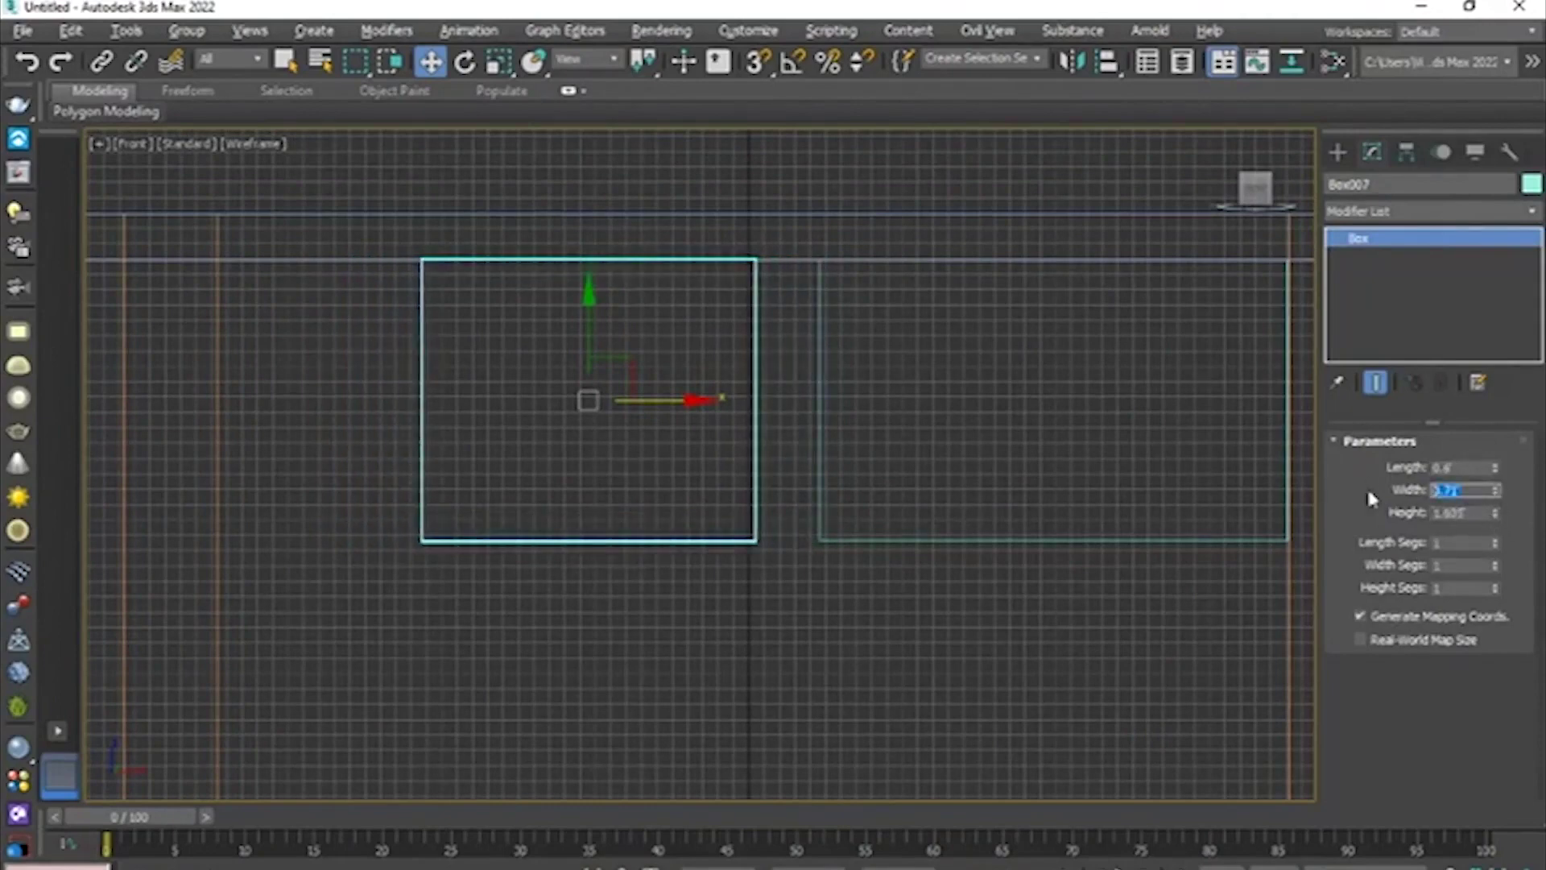
{"action": "type", "text": "0.2"}
{"action": "key", "text": "Return"}
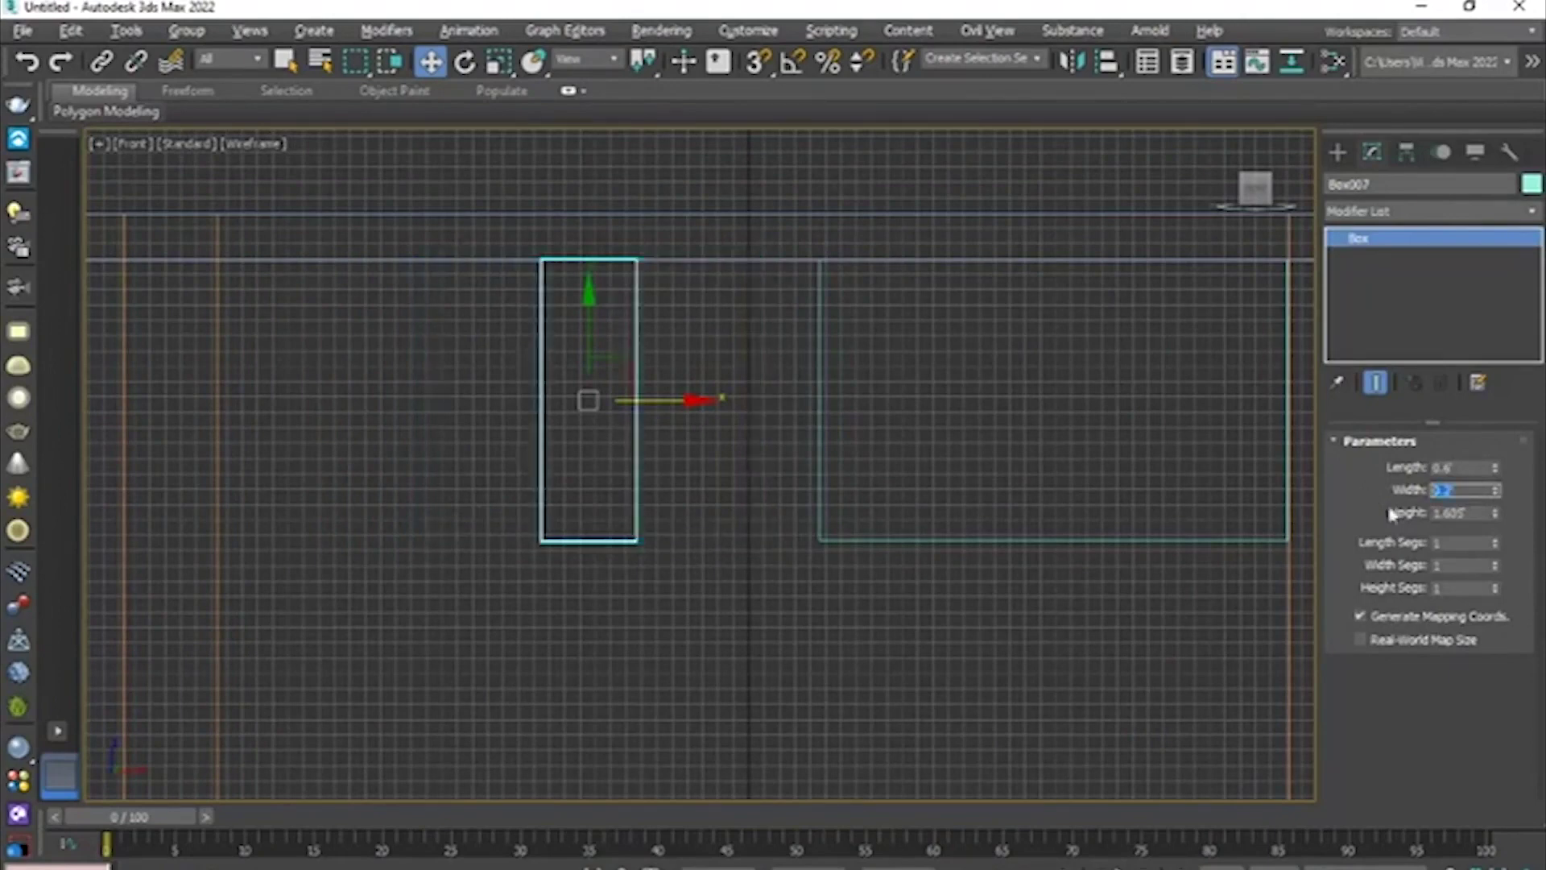
{"action": "key", "text": "shift+Tab"}
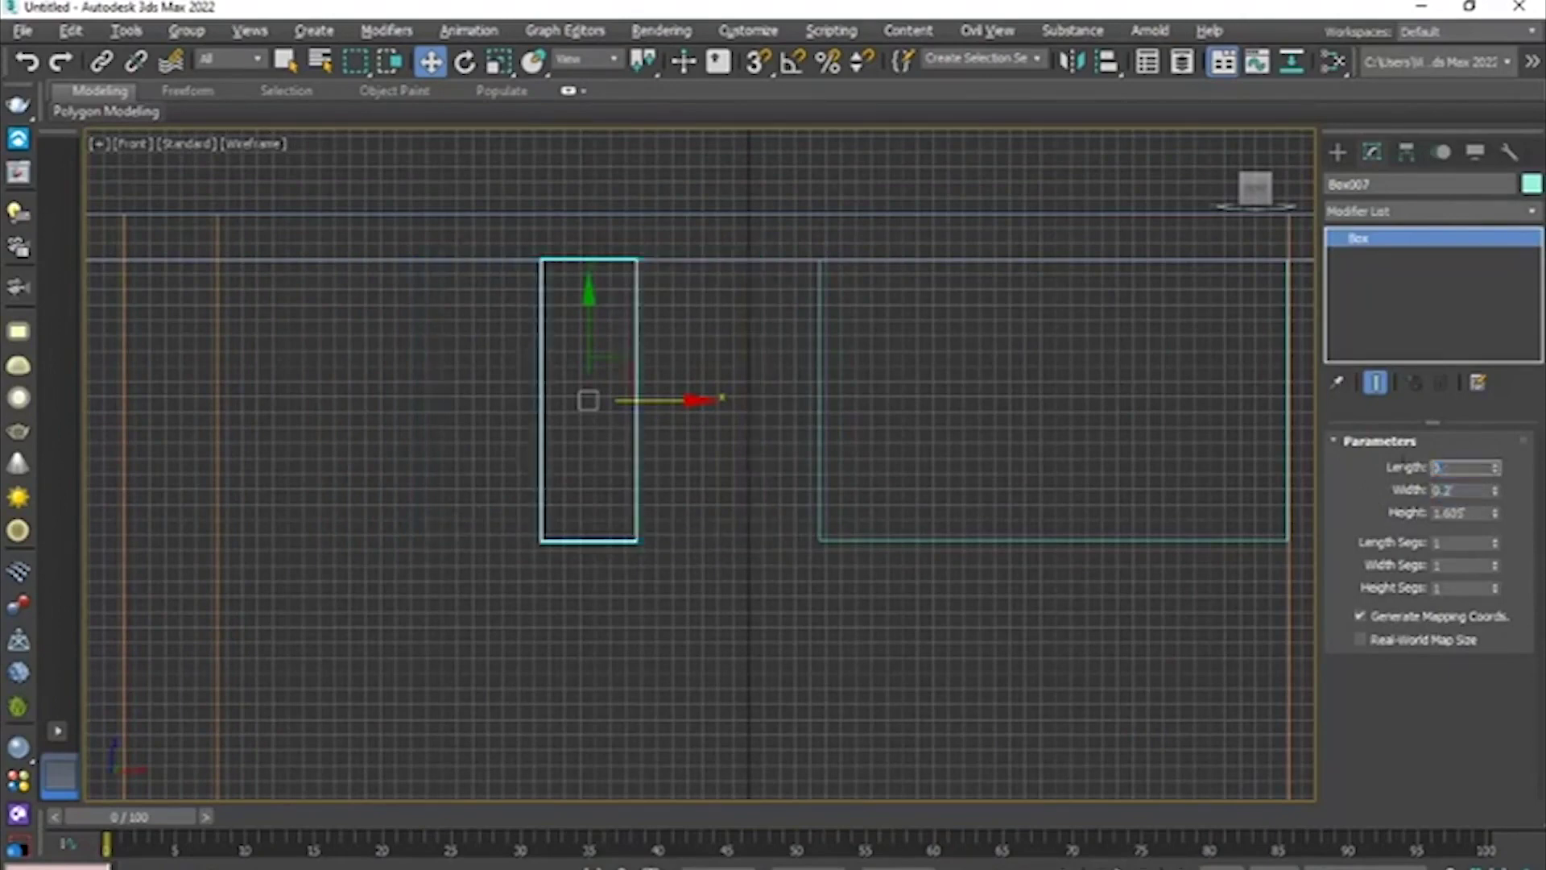
{"action": "type", "text": "0.2"}
{"action": "key", "text": "Return"}
- Check the drawer frame in the reference photo and move the small cloned box along X against the drawer box's inner side
{"action": "scroll", "coordinate": [725, 451], "scroll_direction": "up", "scroll_amount": 2}
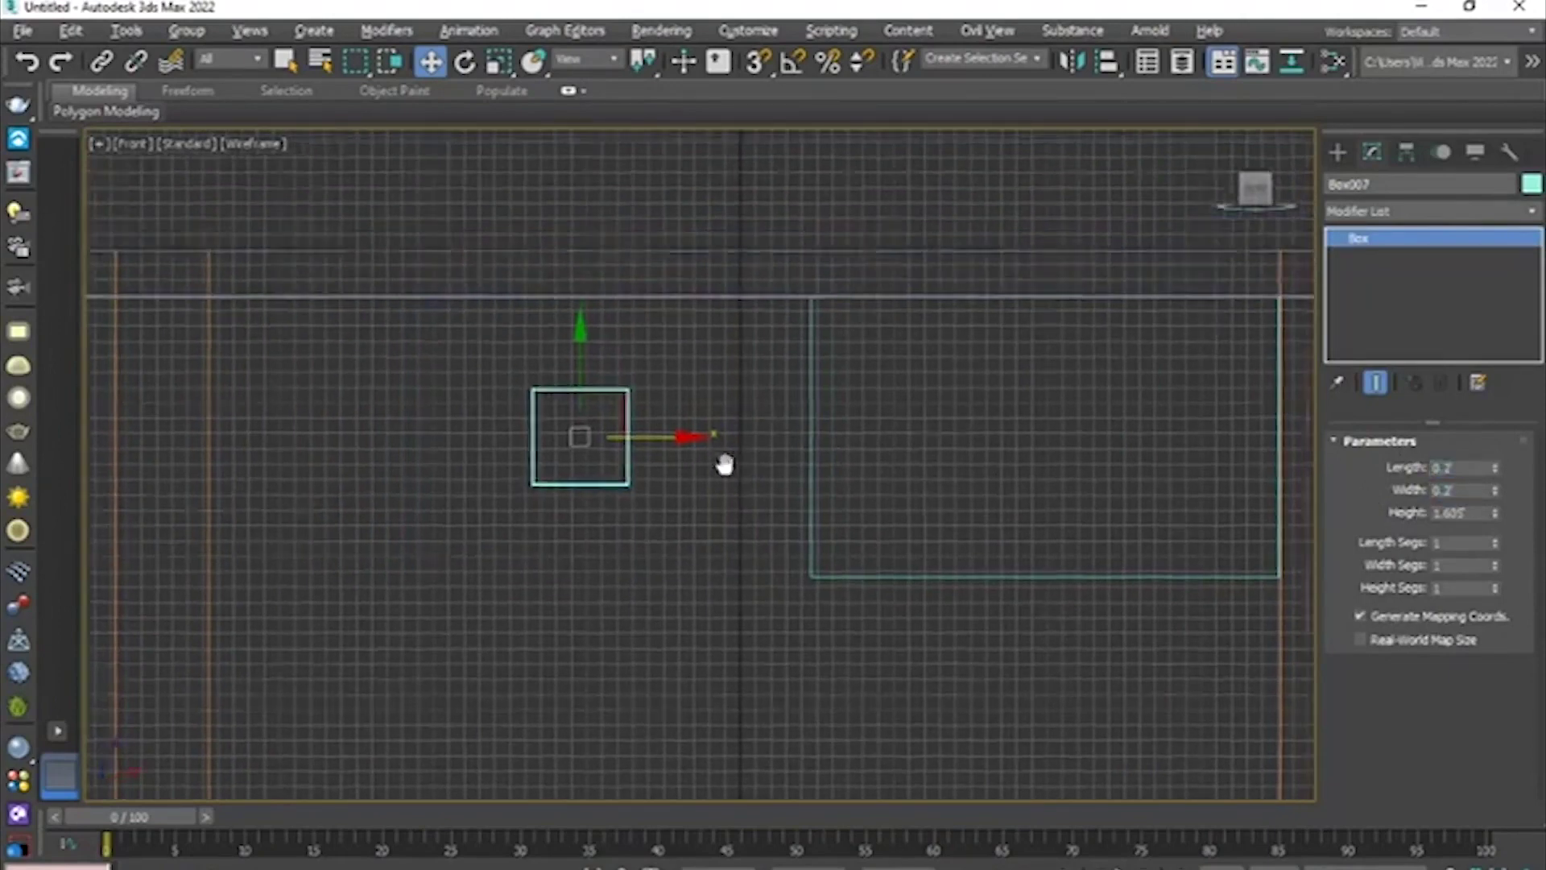
{"action": "left_click_drag", "start_coordinate": [621, 453], "coordinate": [808, 453]}
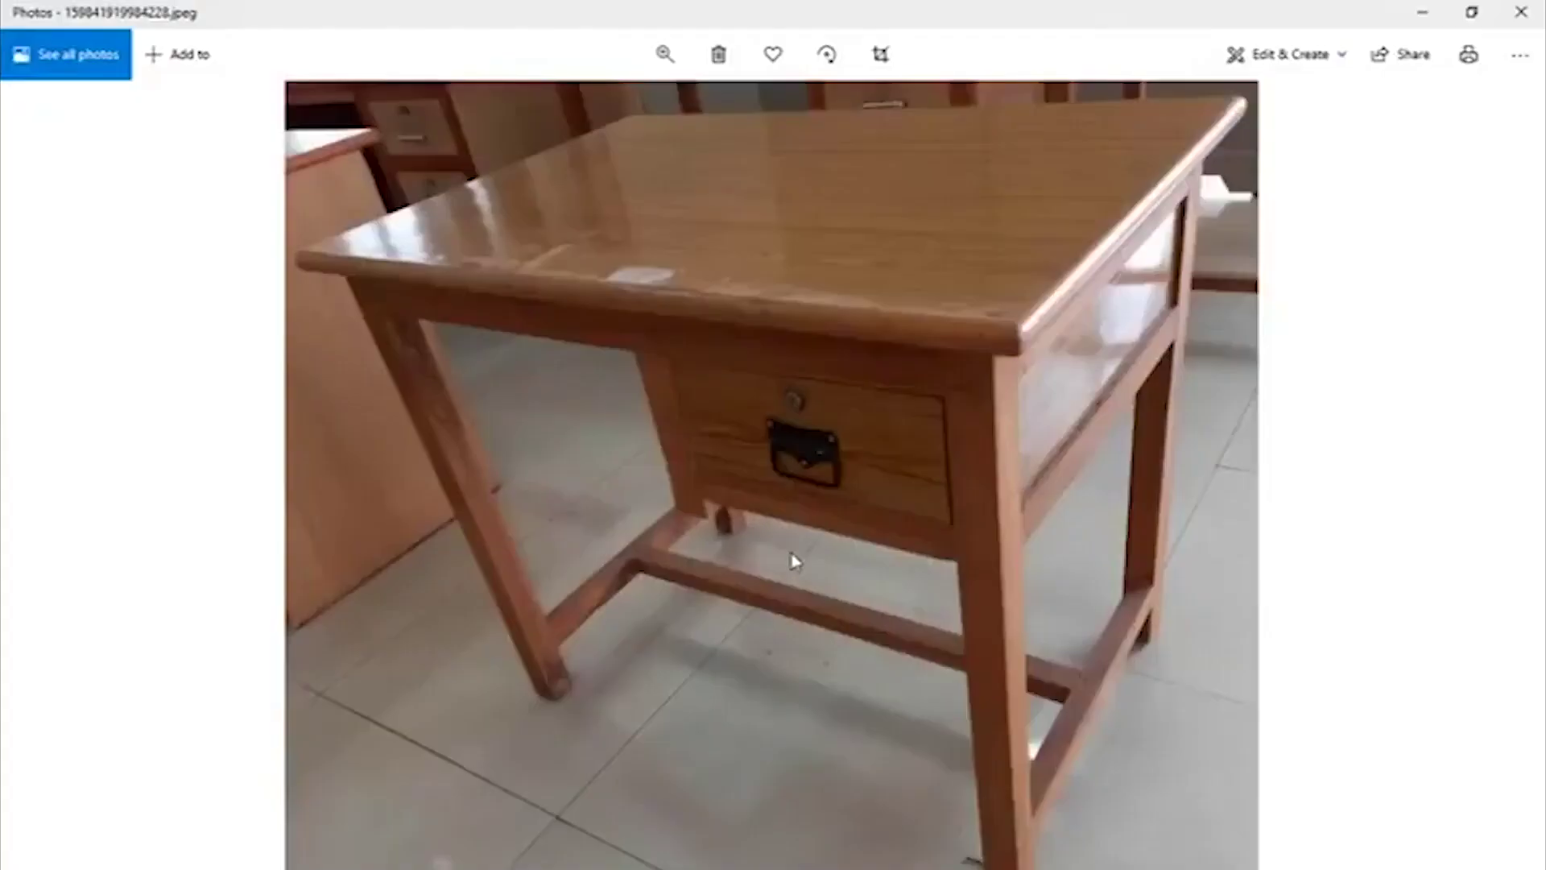
{"action": "scroll", "coordinate": [794, 559], "scroll_direction": "up", "scroll_amount": 3}
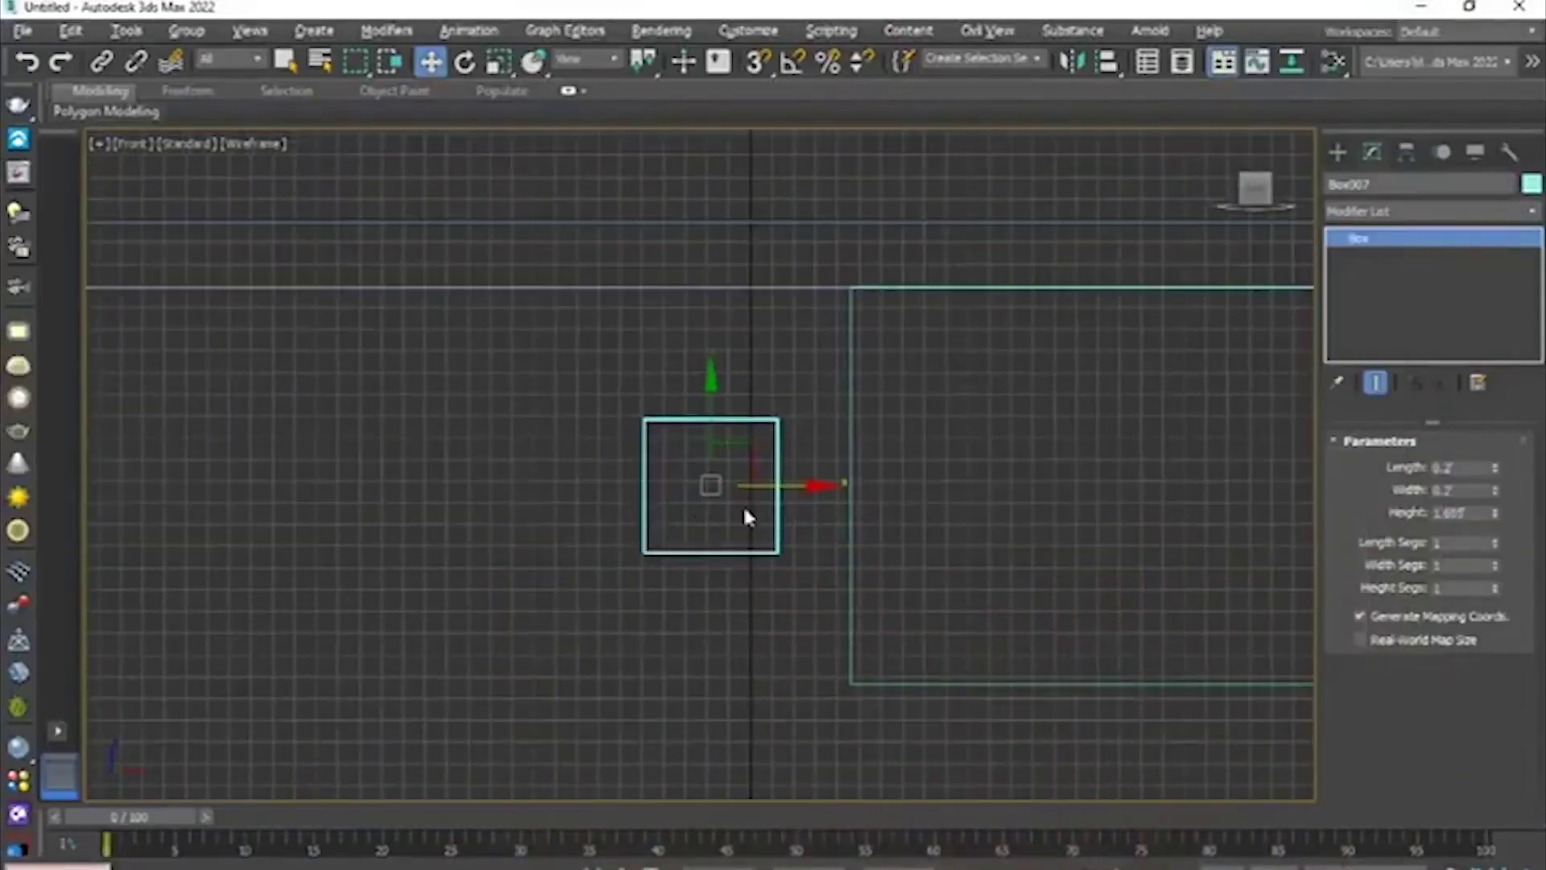
{"action": "middle_click_drag", "start_coordinate": [745, 511], "coordinate": [642, 433]}
{"action": "left_click_drag", "start_coordinate": [641, 433], "coordinate": [725, 416]}
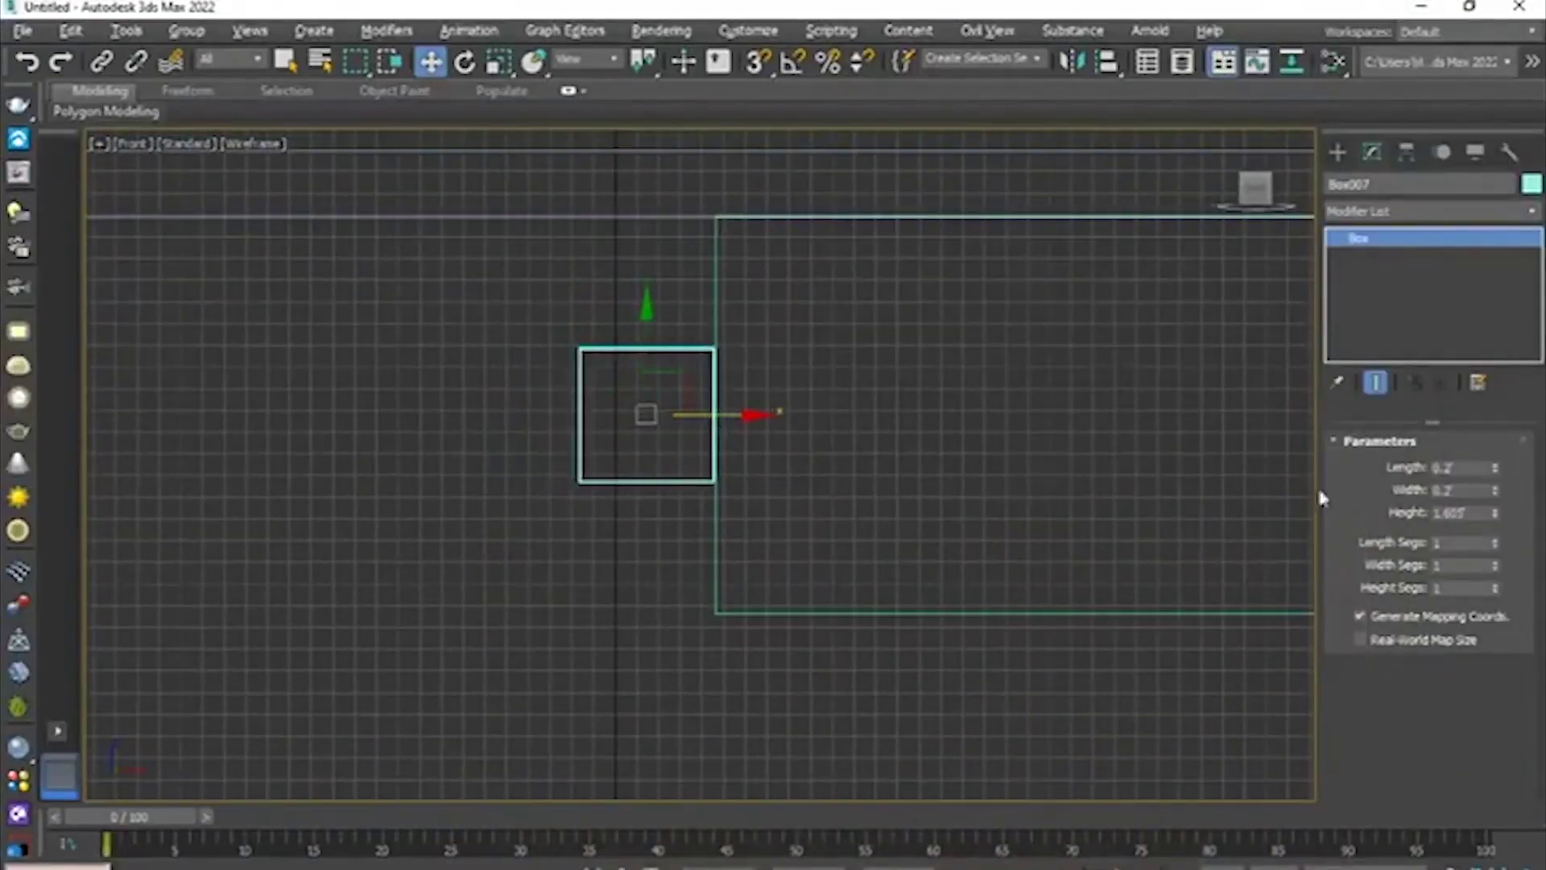
- Set the cloned box's width to 0.1' and length to about 0.612', and move it flush against the drawer box's inner side
{"action": "double_click", "coordinate": [1474, 490]}
{"action": "type", "text": "0.1"}
{"action": "key", "text": "Return"}
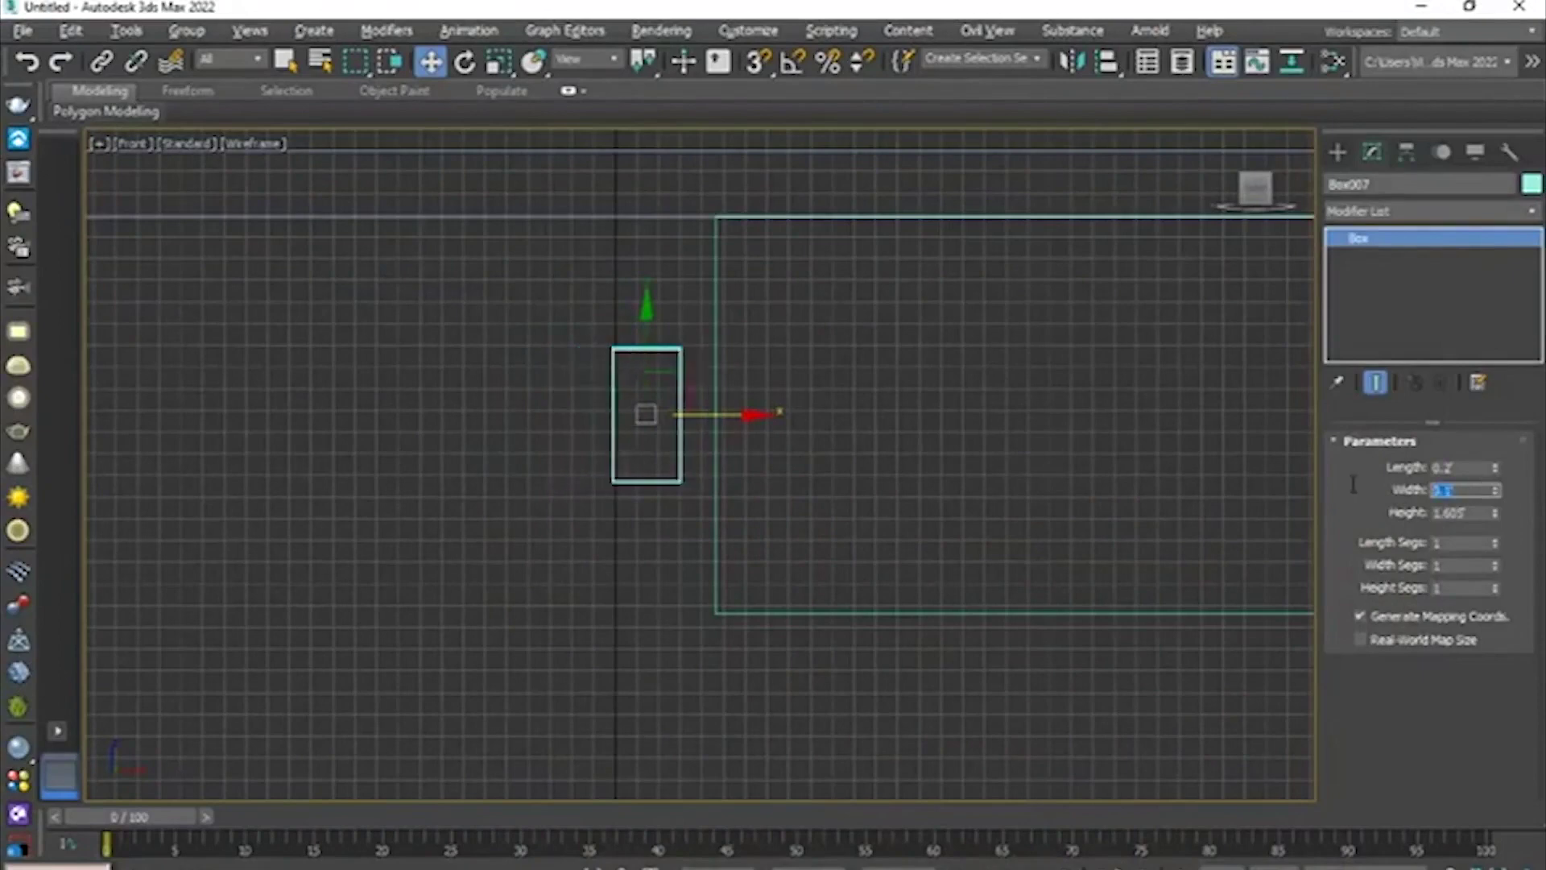
{"action": "middle_click_drag", "start_coordinate": [729, 347], "coordinate": [712, 319]}
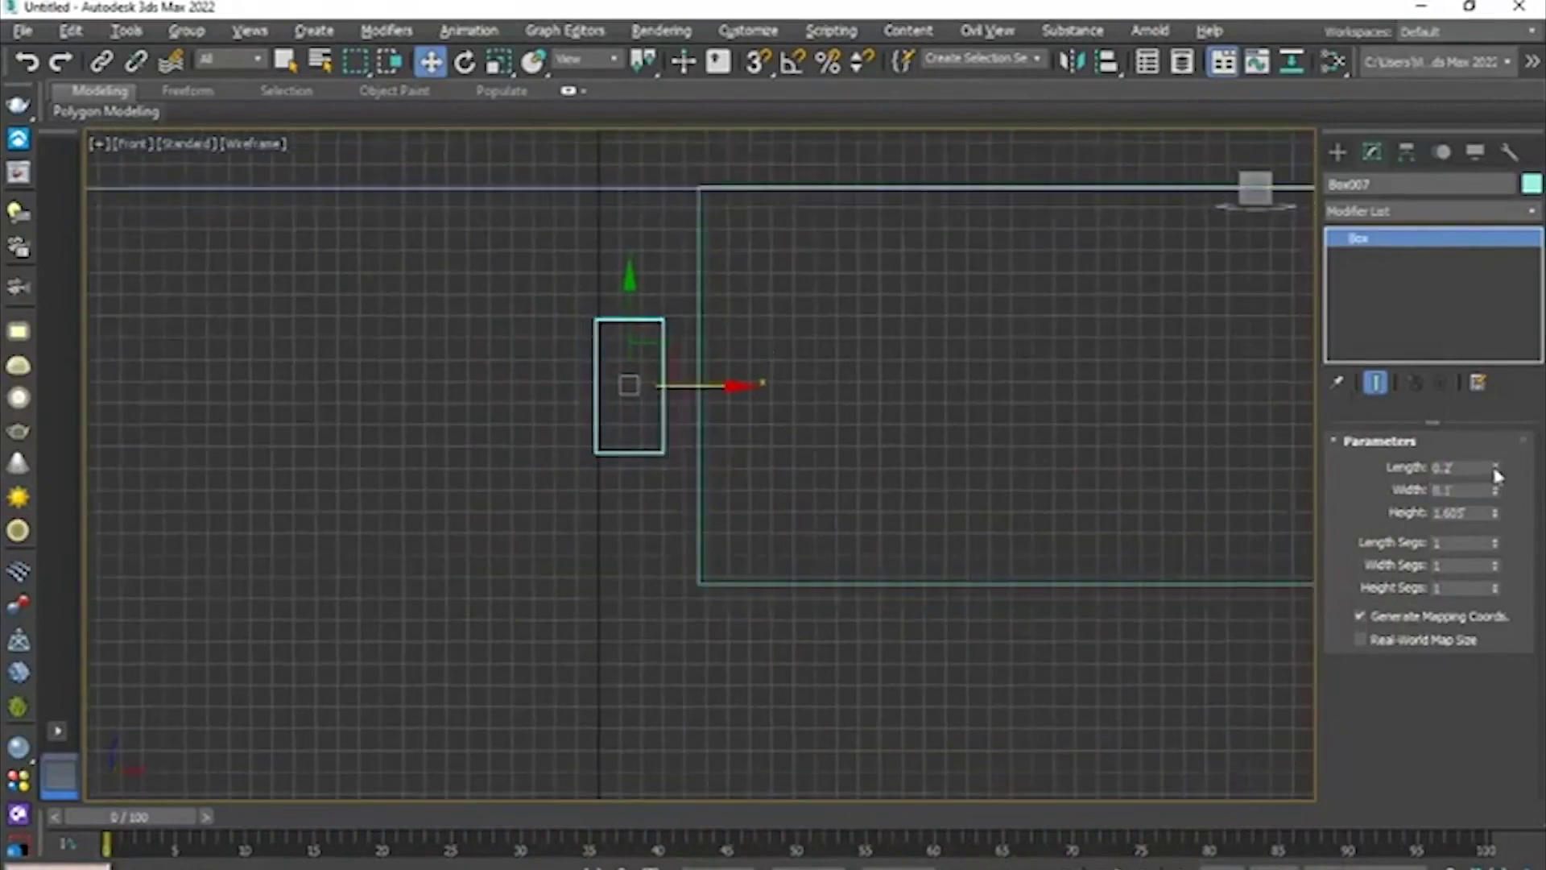
{"action": "left_click_drag", "start_coordinate": [1495, 469], "coordinate": [1478, 245]}
{"action": "left_click_drag", "start_coordinate": [725, 380], "coordinate": [756, 386]}
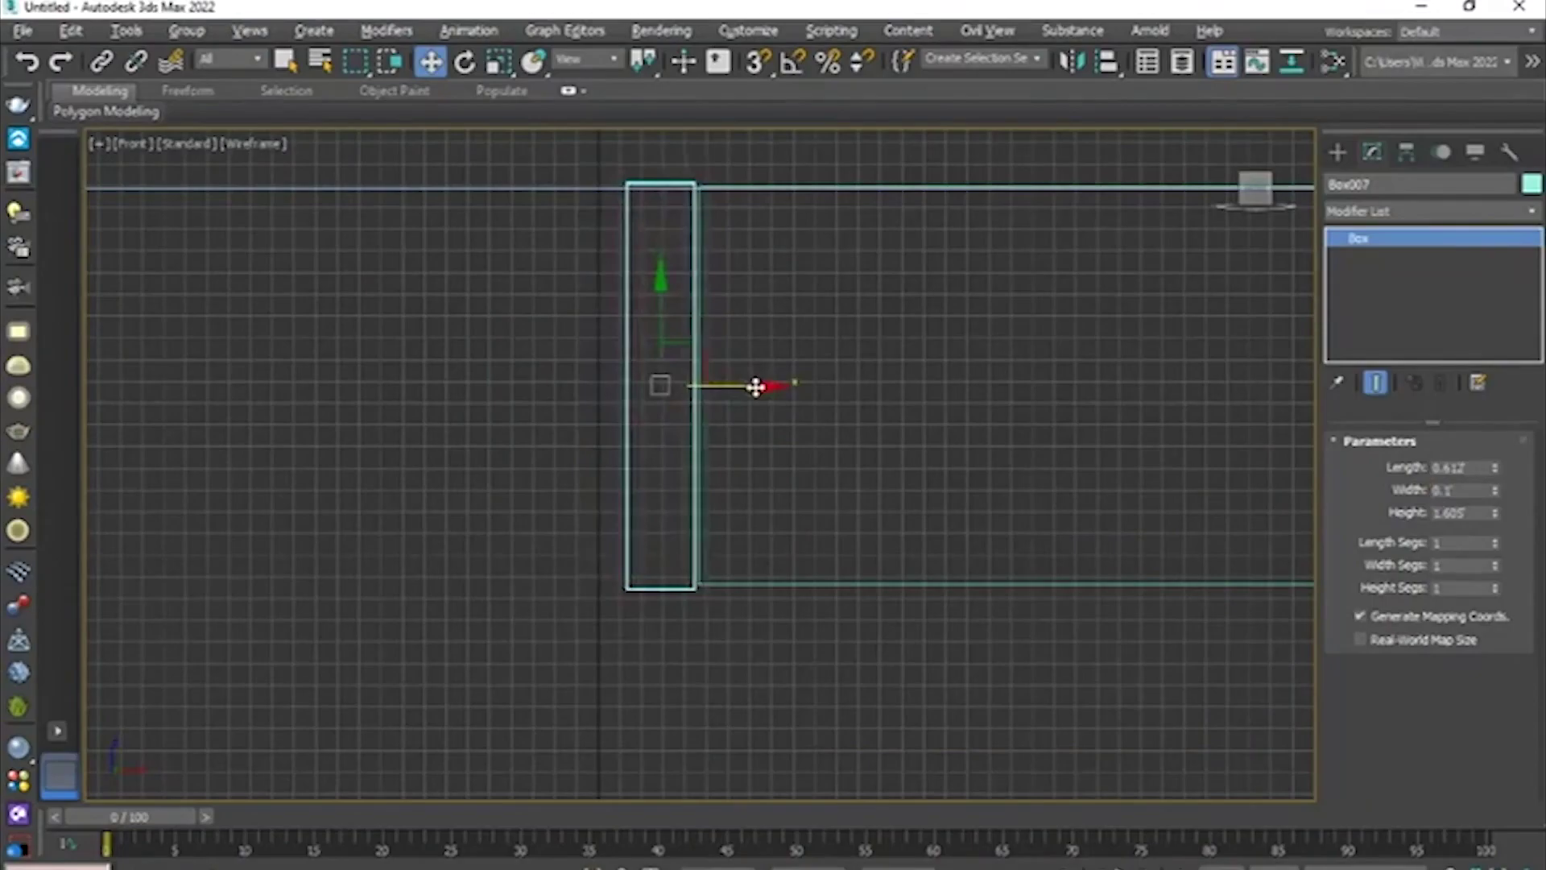
- Examine in the reference photo how far the upright beside the drawer extends below it
{"action": "key", "text": "alt+Tab"}
{"action": "scroll", "coordinate": [632, 460], "scroll_direction": "up", "scroll_amount": 3}
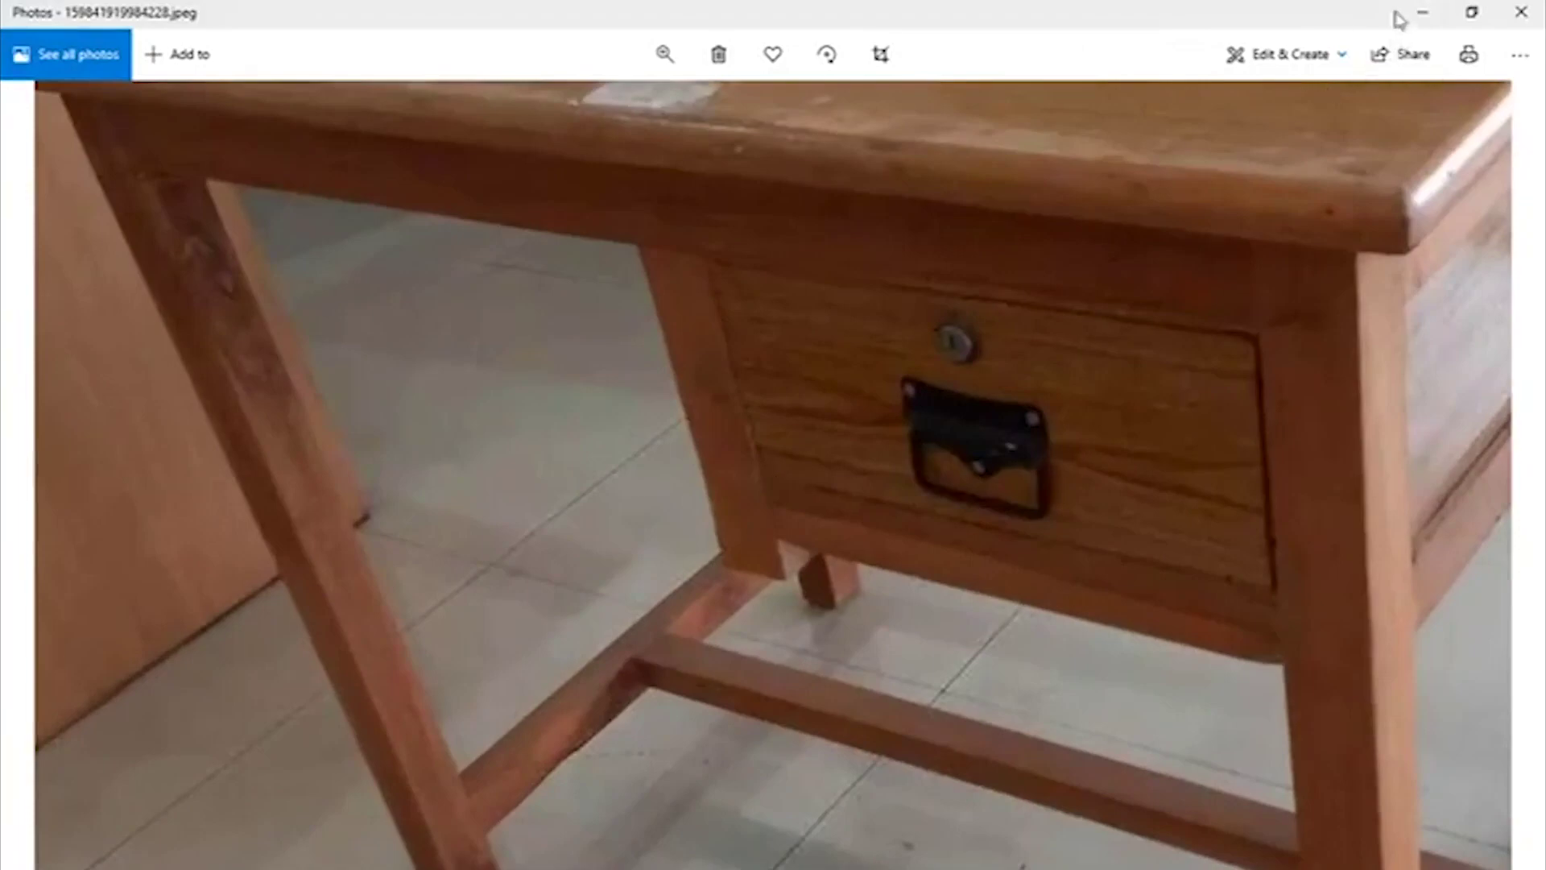
{"action": "left_click", "coordinate": [1420, 12]}
- Lower the upright strip until its upper end meets the tabletop's underside, and lengthen it slightly
{"action": "middle_click_drag", "start_coordinate": [780, 334], "coordinate": [765, 367]}
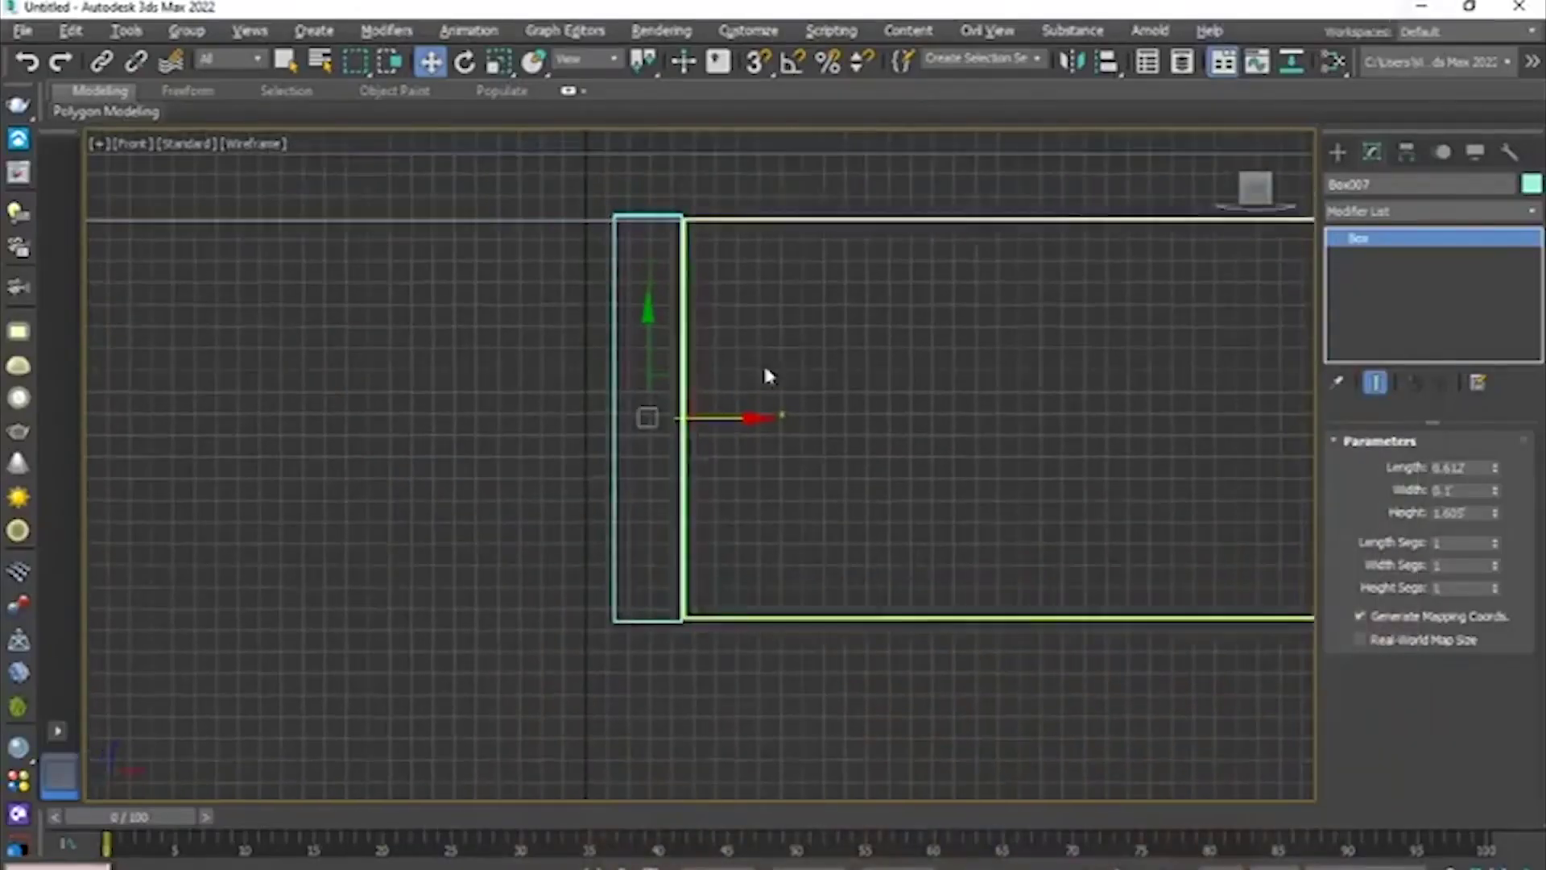
{"action": "scroll", "coordinate": [612, 427], "scroll_direction": "up", "scroll_amount": 2}
{"action": "left_click_drag", "start_coordinate": [670, 329], "coordinate": [671, 342]}
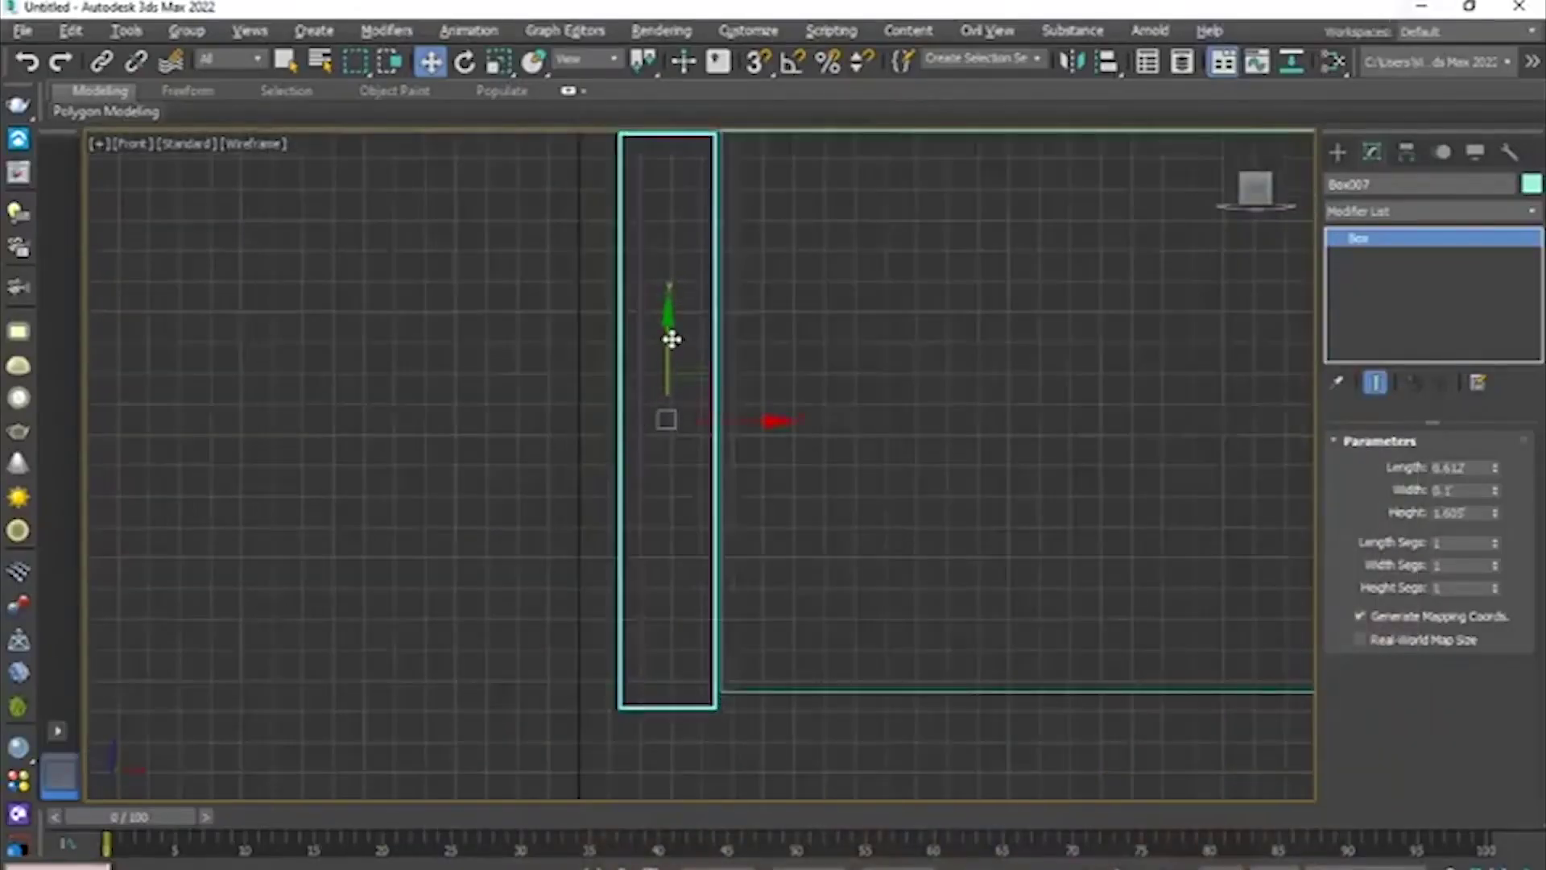
{"action": "middle_click_drag", "start_coordinate": [669, 335], "coordinate": [722, 400]}
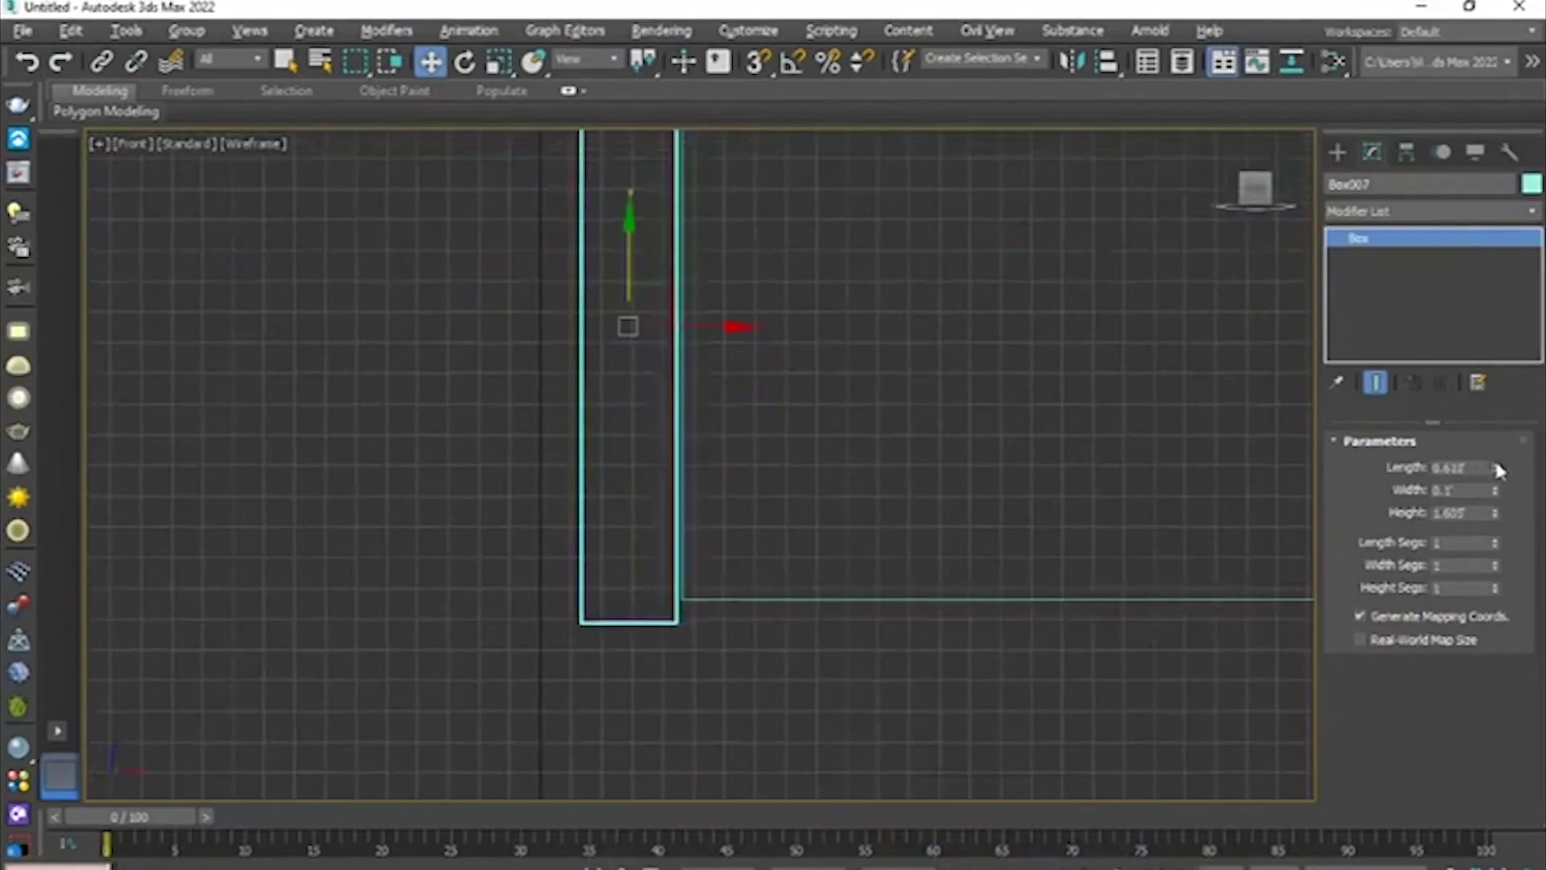
{"action": "middle_click_drag", "start_coordinate": [757, 370], "coordinate": [689, 459]}
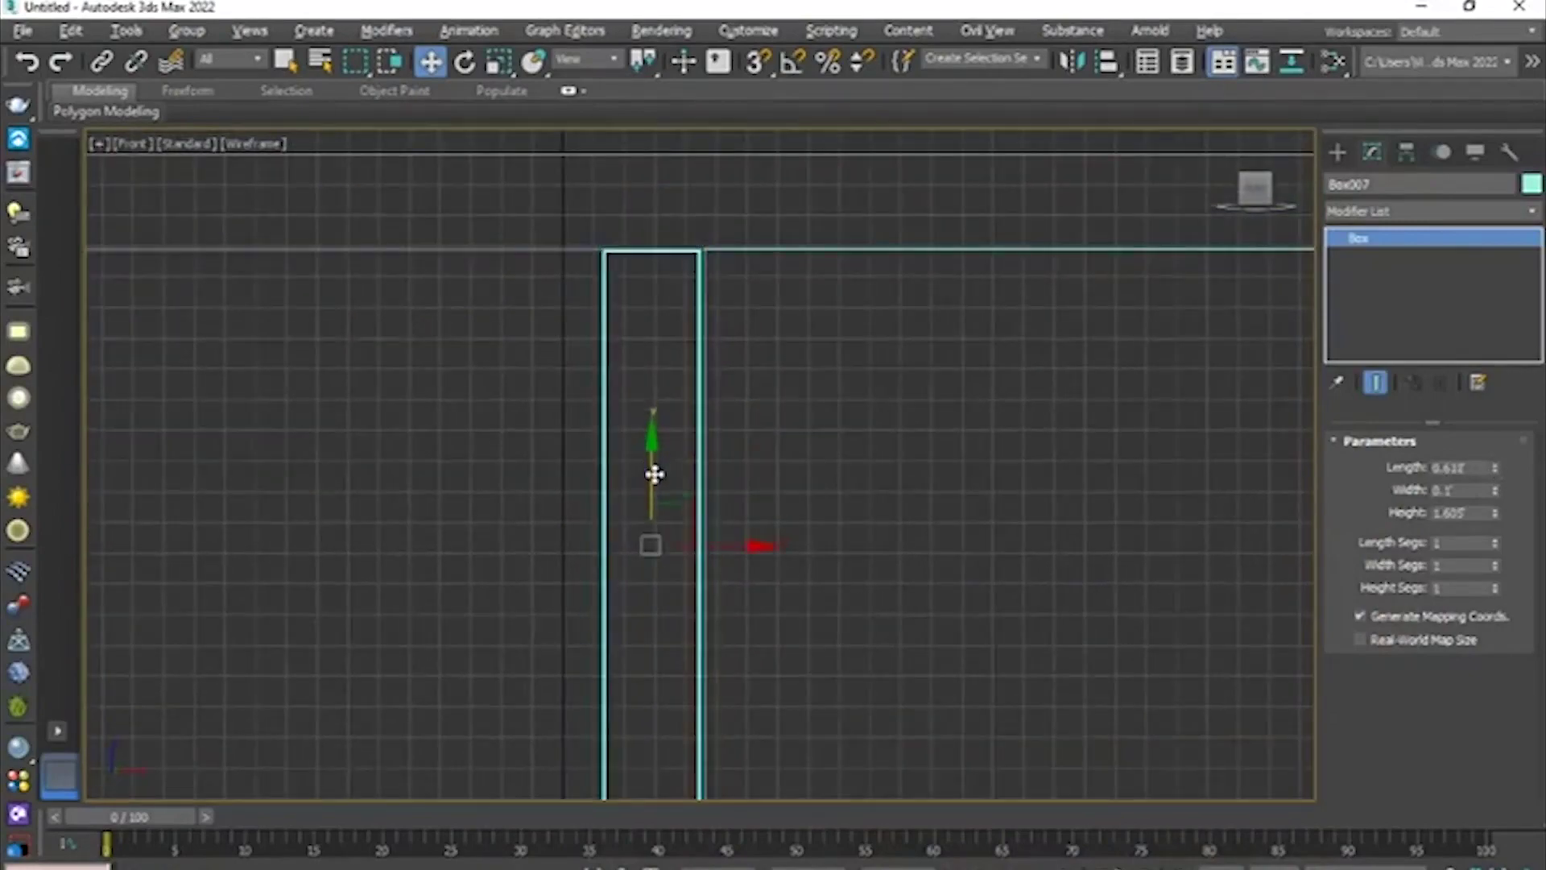
{"action": "scroll", "coordinate": [749, 510], "scroll_direction": "down", "scroll_amount": 2}
- Lengthen the upright strip to about 0.711' so it extends below the drawer box, keeping its upper end near the tabletop's underside
{"action": "middle_click_drag", "start_coordinate": [749, 509], "coordinate": [604, 386]}
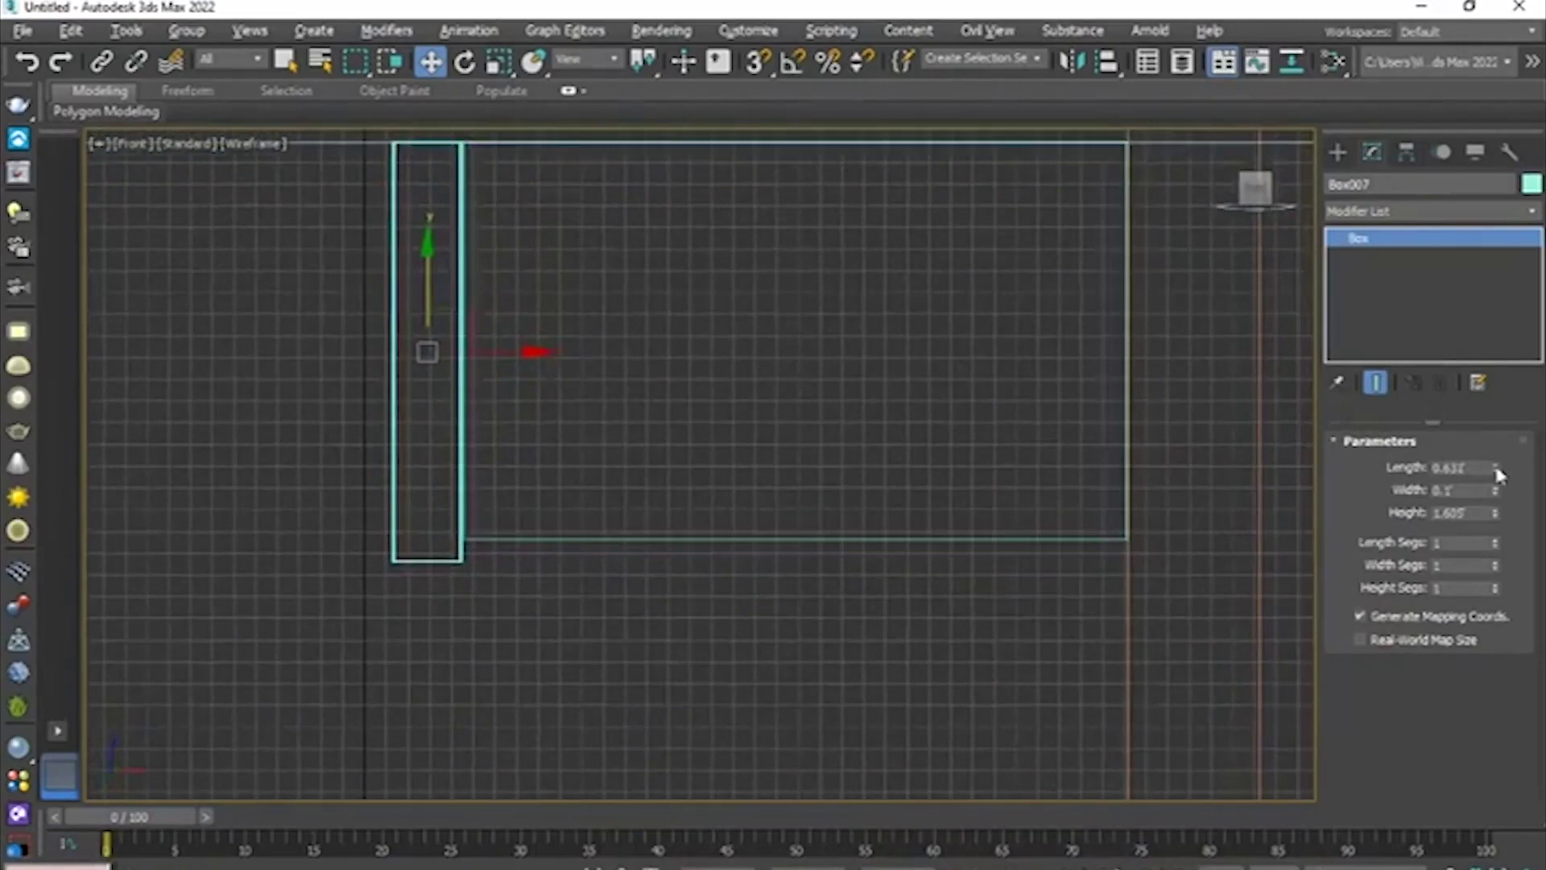
{"action": "left_click_drag", "start_coordinate": [1495, 475], "coordinate": [1491, 470]}
{"action": "middle_click_drag", "start_coordinate": [649, 403], "coordinate": [833, 460]}
{"action": "left_click_drag", "start_coordinate": [608, 327], "coordinate": [609, 345]}
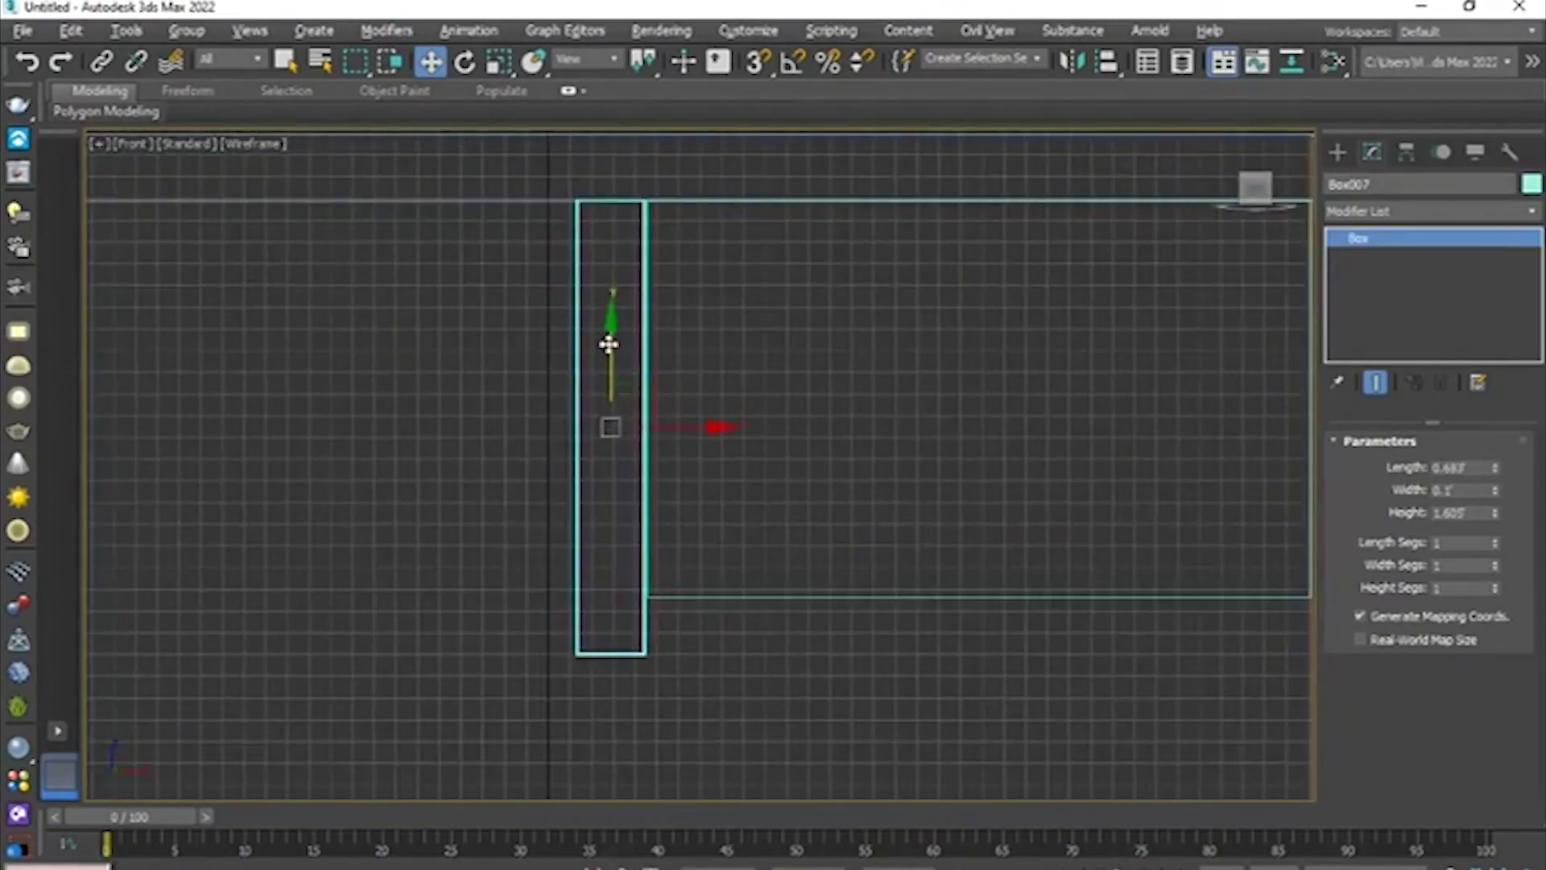
{"action": "left_click_drag", "start_coordinate": [1500, 473], "coordinate": [1500, 473]}
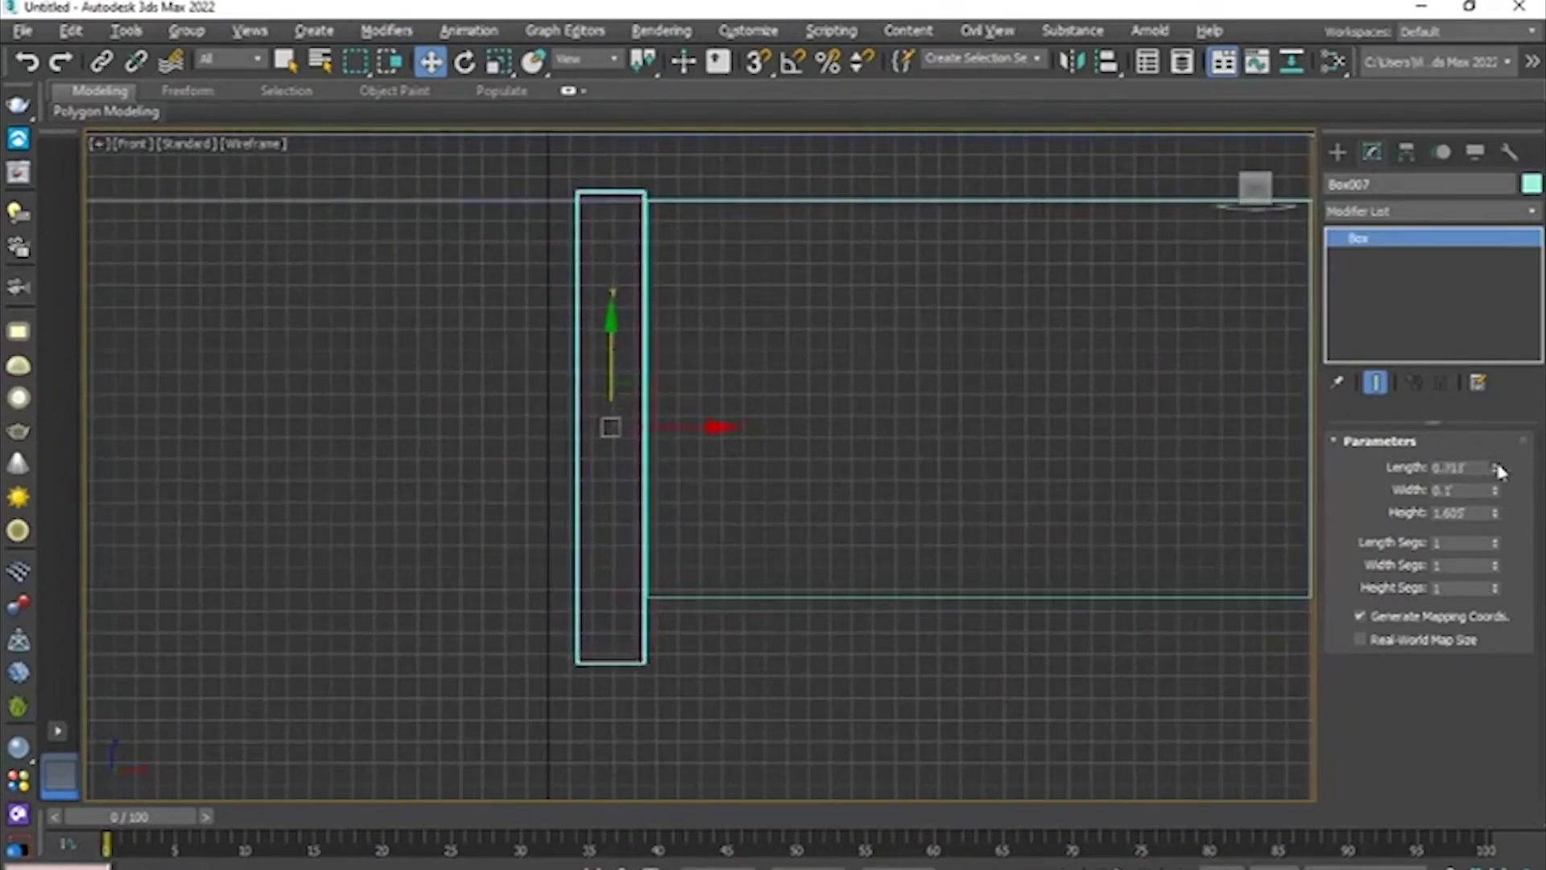
- Align the upright strip's upper end with the tabletop's underside and clone it along X over the drawer box as one Copy
{"action": "left_click_drag", "start_coordinate": [606, 338], "coordinate": [806, 379]}
{"action": "scroll", "coordinate": [628, 396], "scroll_direction": "down", "scroll_amount": 5}
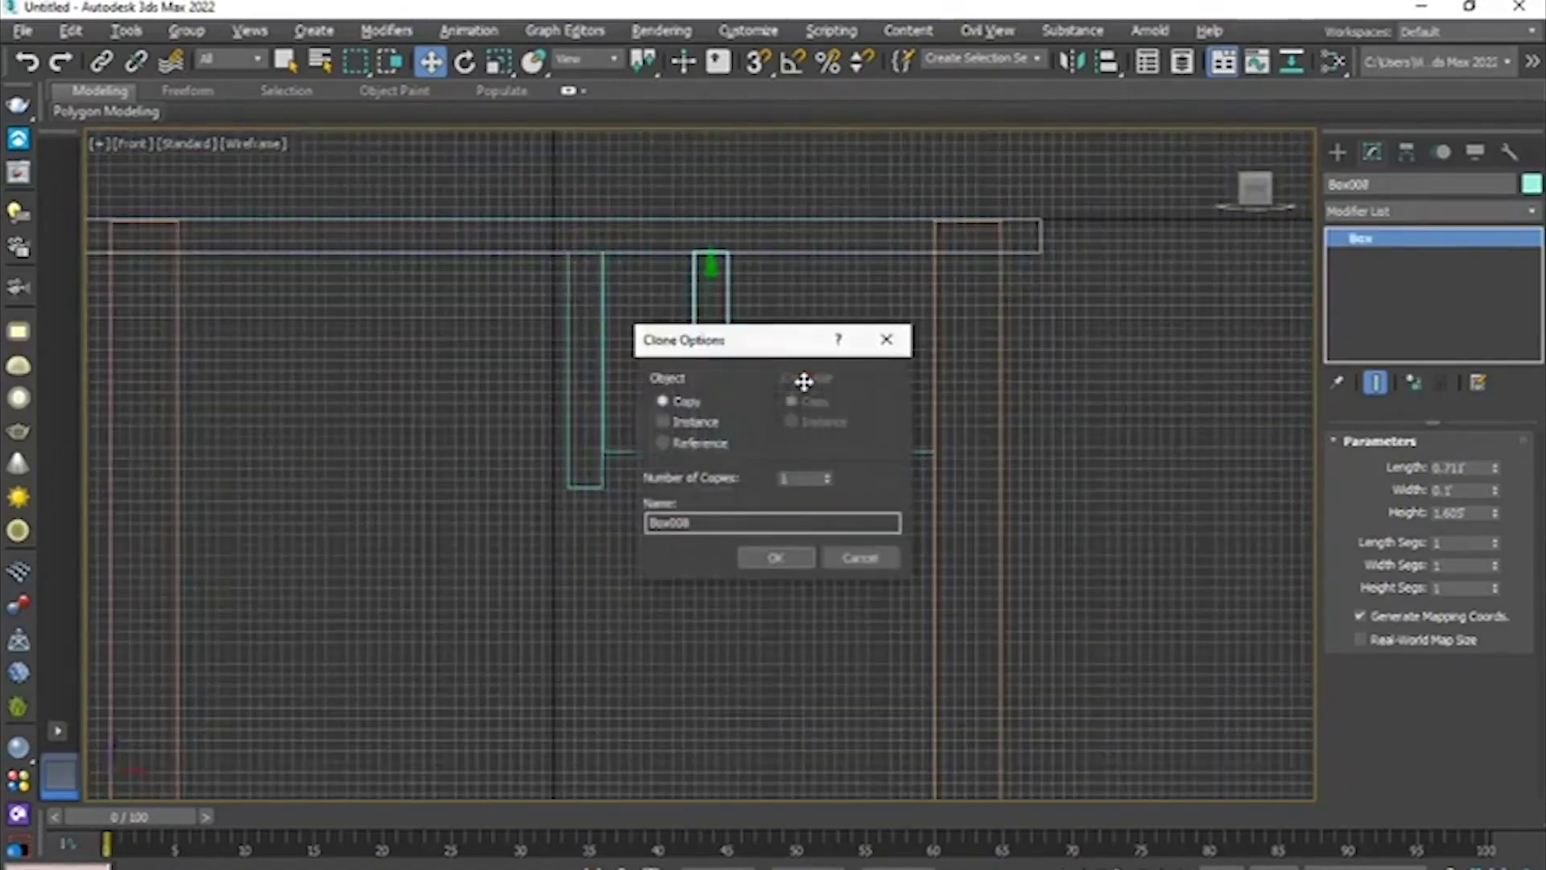
{"action": "left_click", "coordinate": [777, 557]}
{"action": "scroll", "coordinate": [729, 547], "scroll_direction": "up", "scroll_amount": 6}
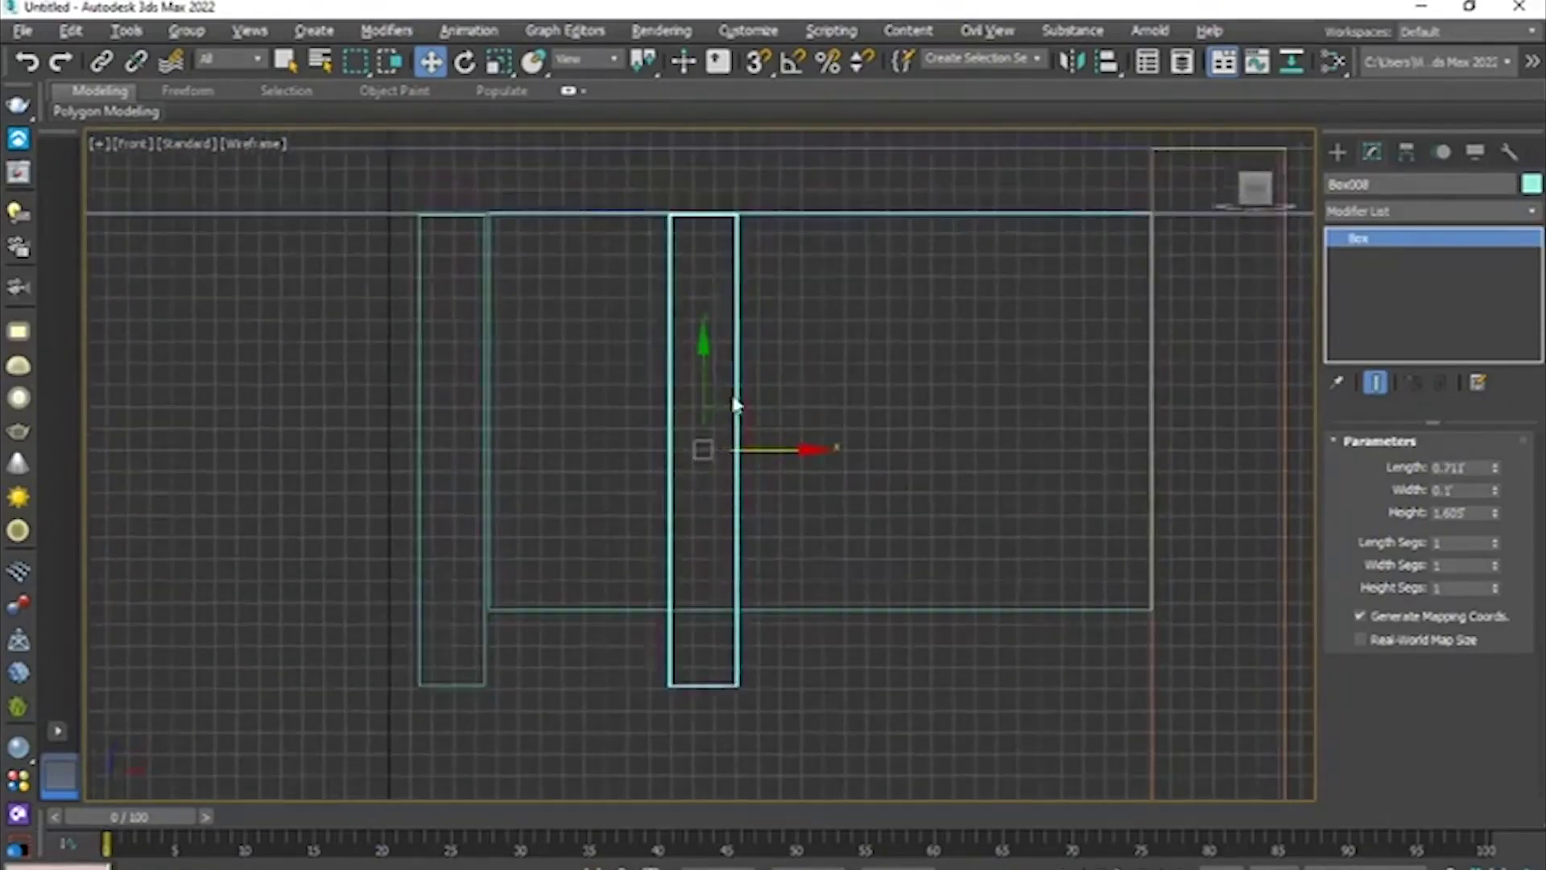
- Try to rotate the copied strip freehand in the Front viewport, and undo the rotation
{"action": "key", "text": "e"}
{"action": "left_click_drag", "start_coordinate": [774, 388], "coordinate": [827, 475]}
{"action": "key", "text": "ctrl+z"}
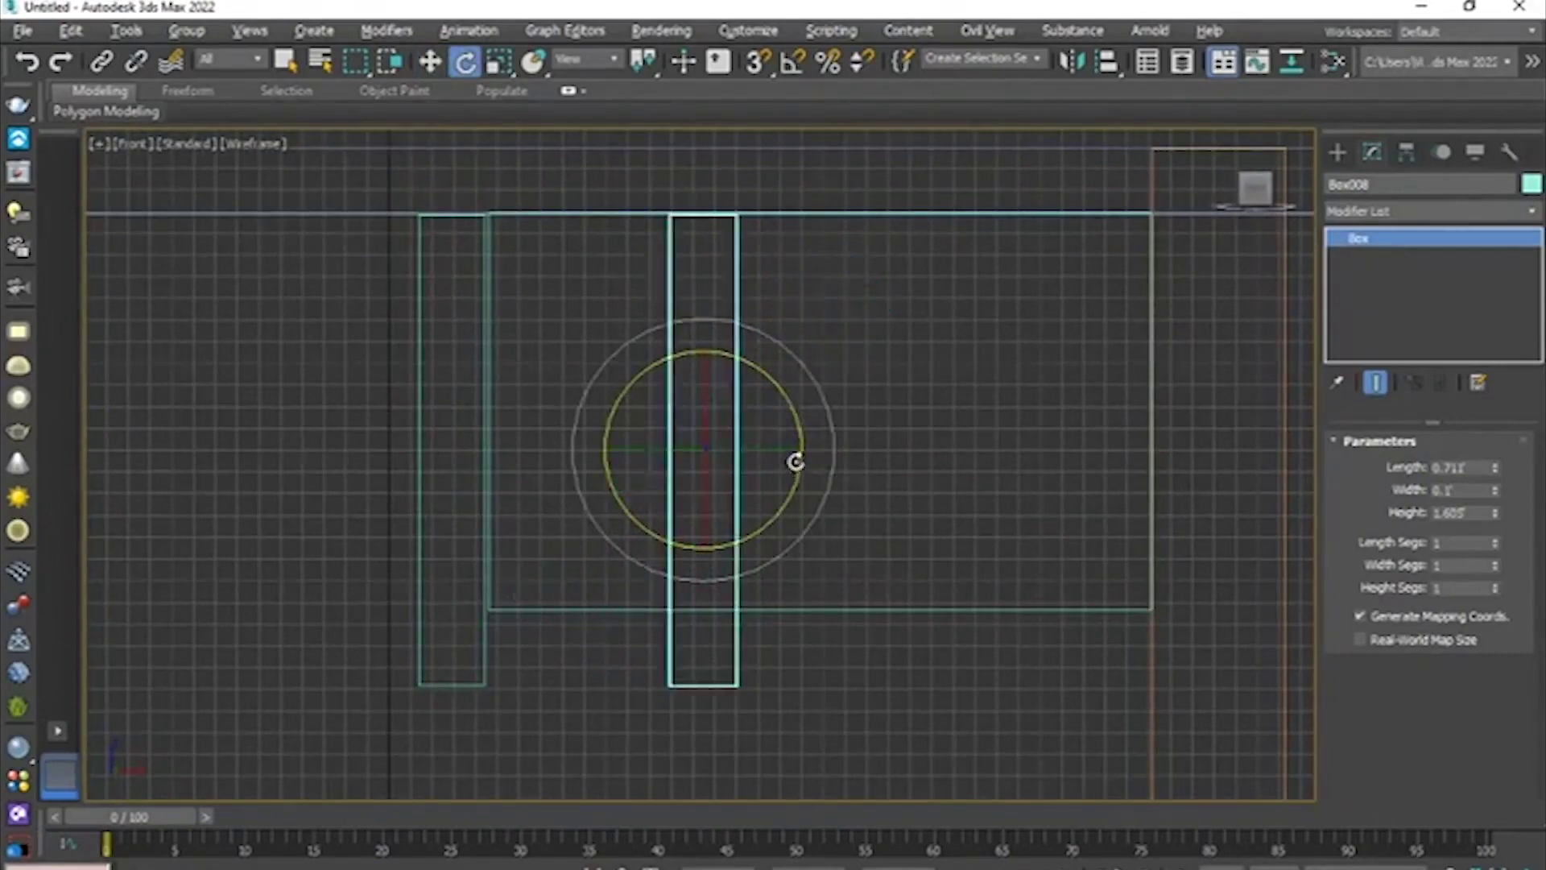
{"action": "left_click_drag", "start_coordinate": [771, 396], "coordinate": [784, 532]}
{"action": "key", "text": "ctrl+z"}
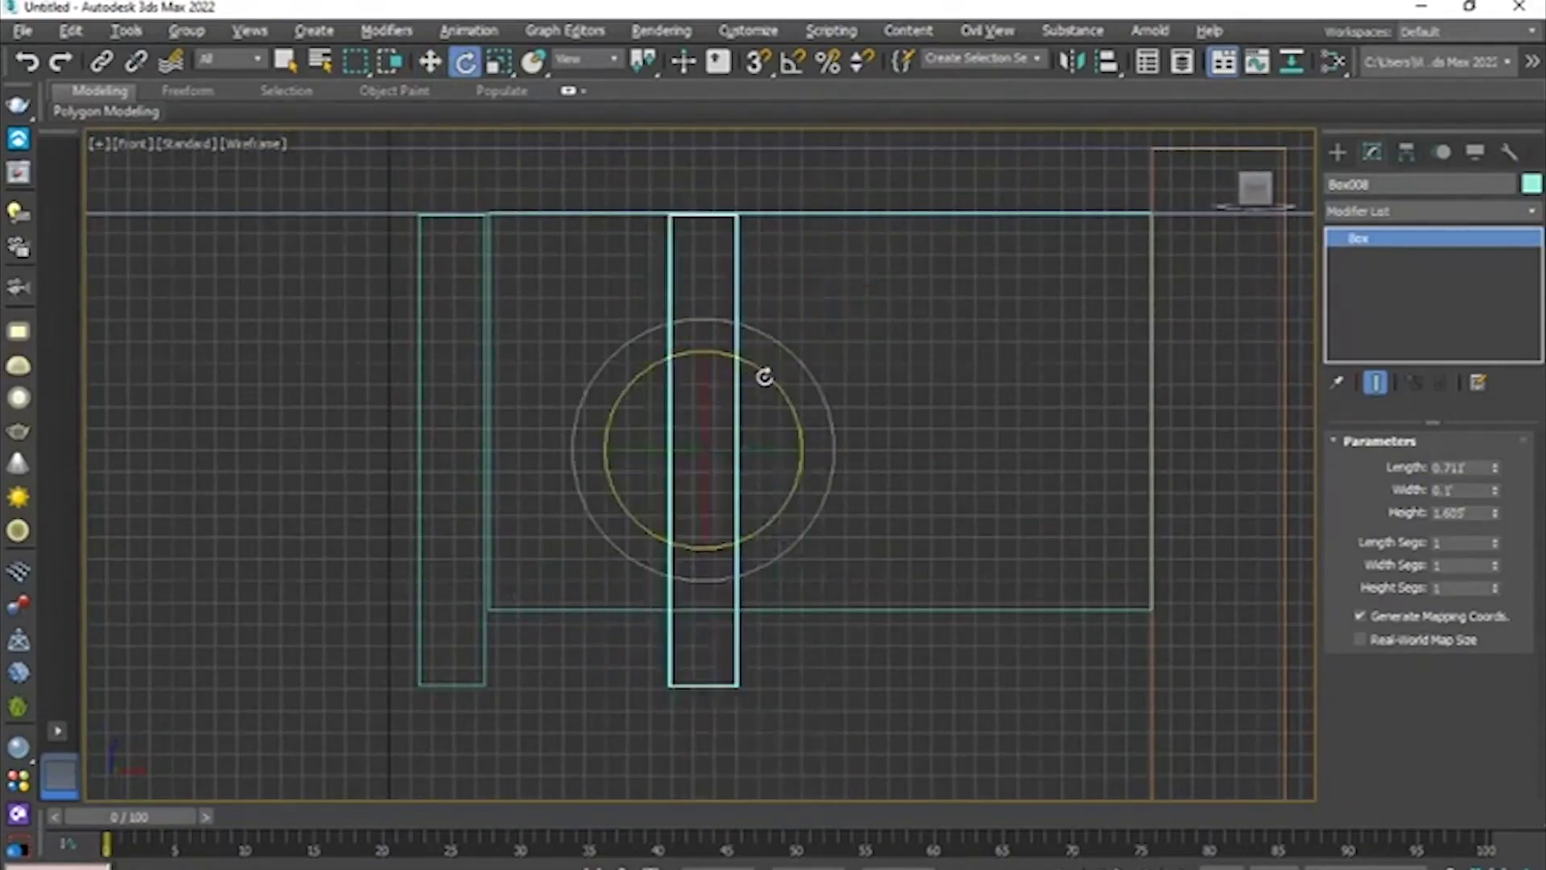
{"action": "left_click_drag", "start_coordinate": [766, 376], "coordinate": [787, 486]}
{"action": "key", "text": "ctrl+z"}
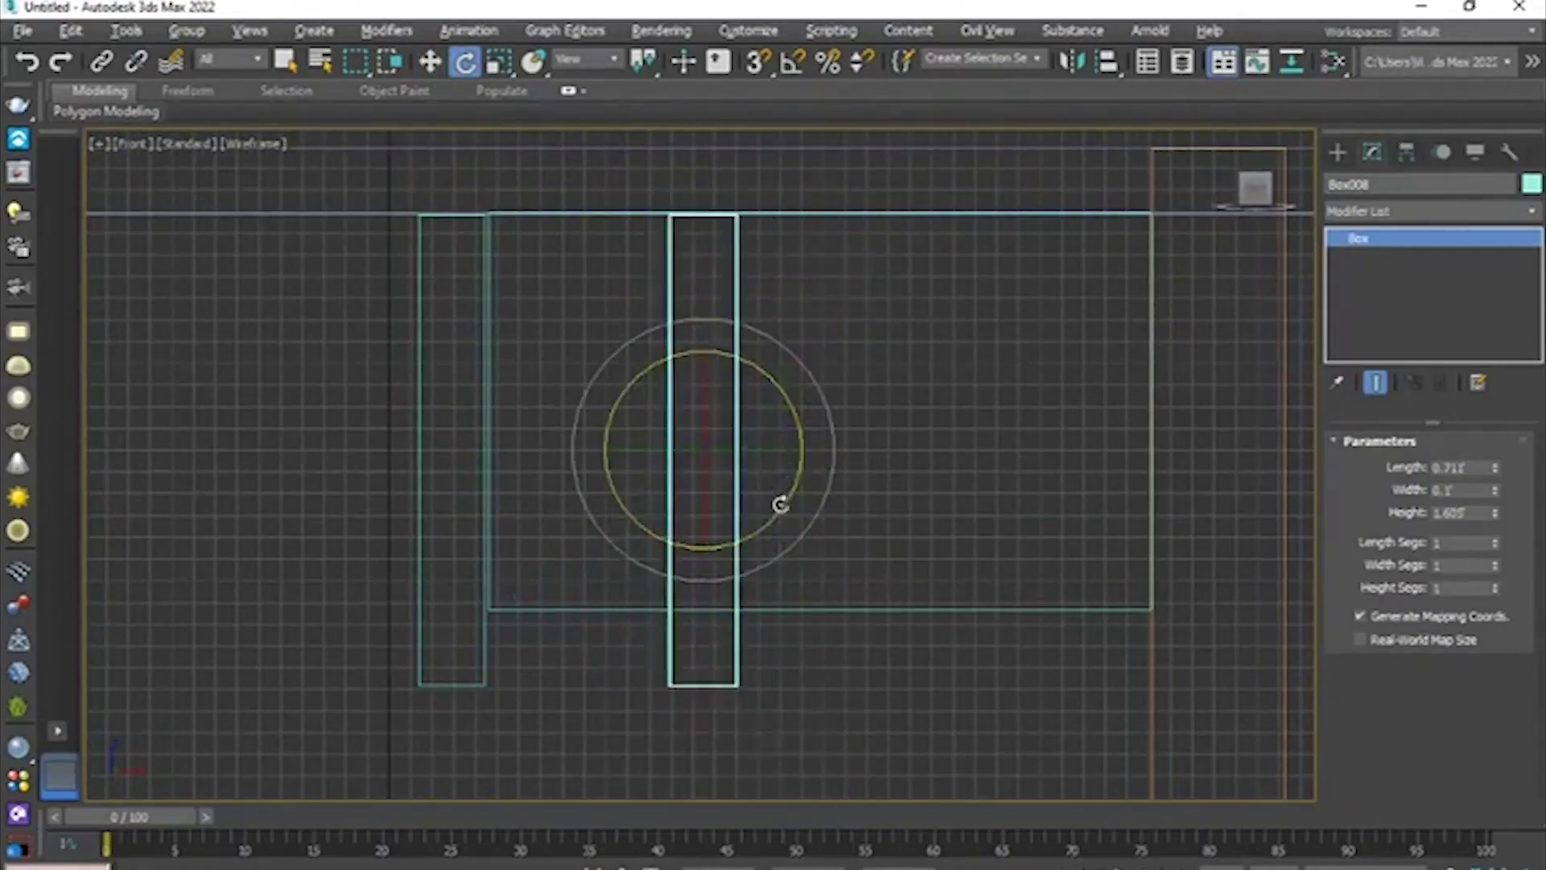
- Turn on angle snapping with a 5 degree increment and rotate the copied strip 90 degrees to lie horizontally in the Front viewport
{"action": "left_click", "coordinate": [793, 67]}
{"action": "right_click", "coordinate": [793, 65]}
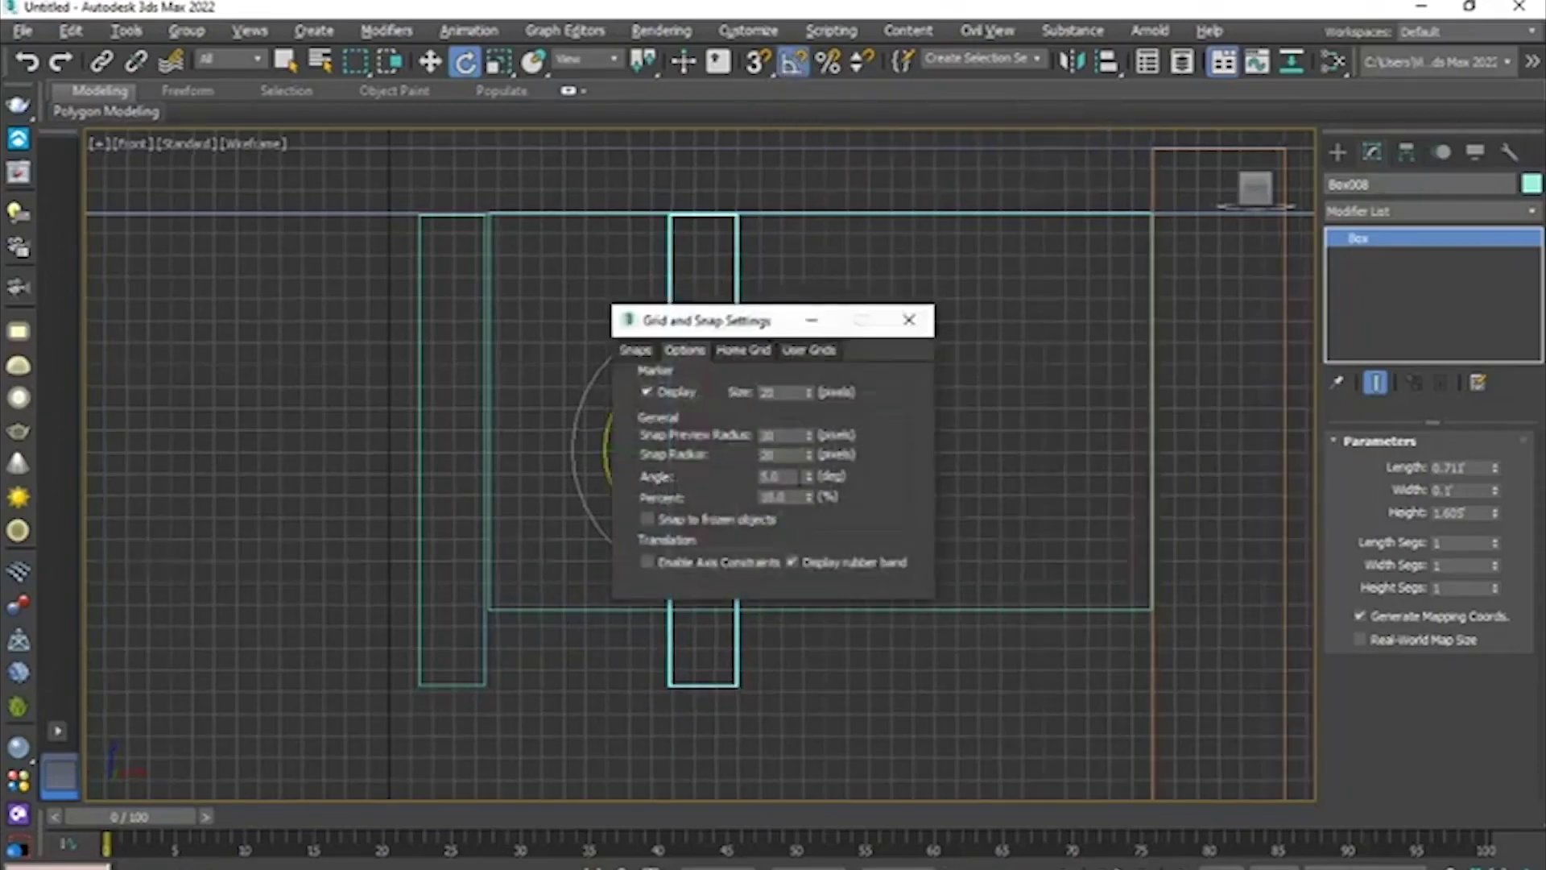
{"action": "double_click", "coordinate": [770, 476]}
{"action": "left_click", "coordinate": [909, 320]}
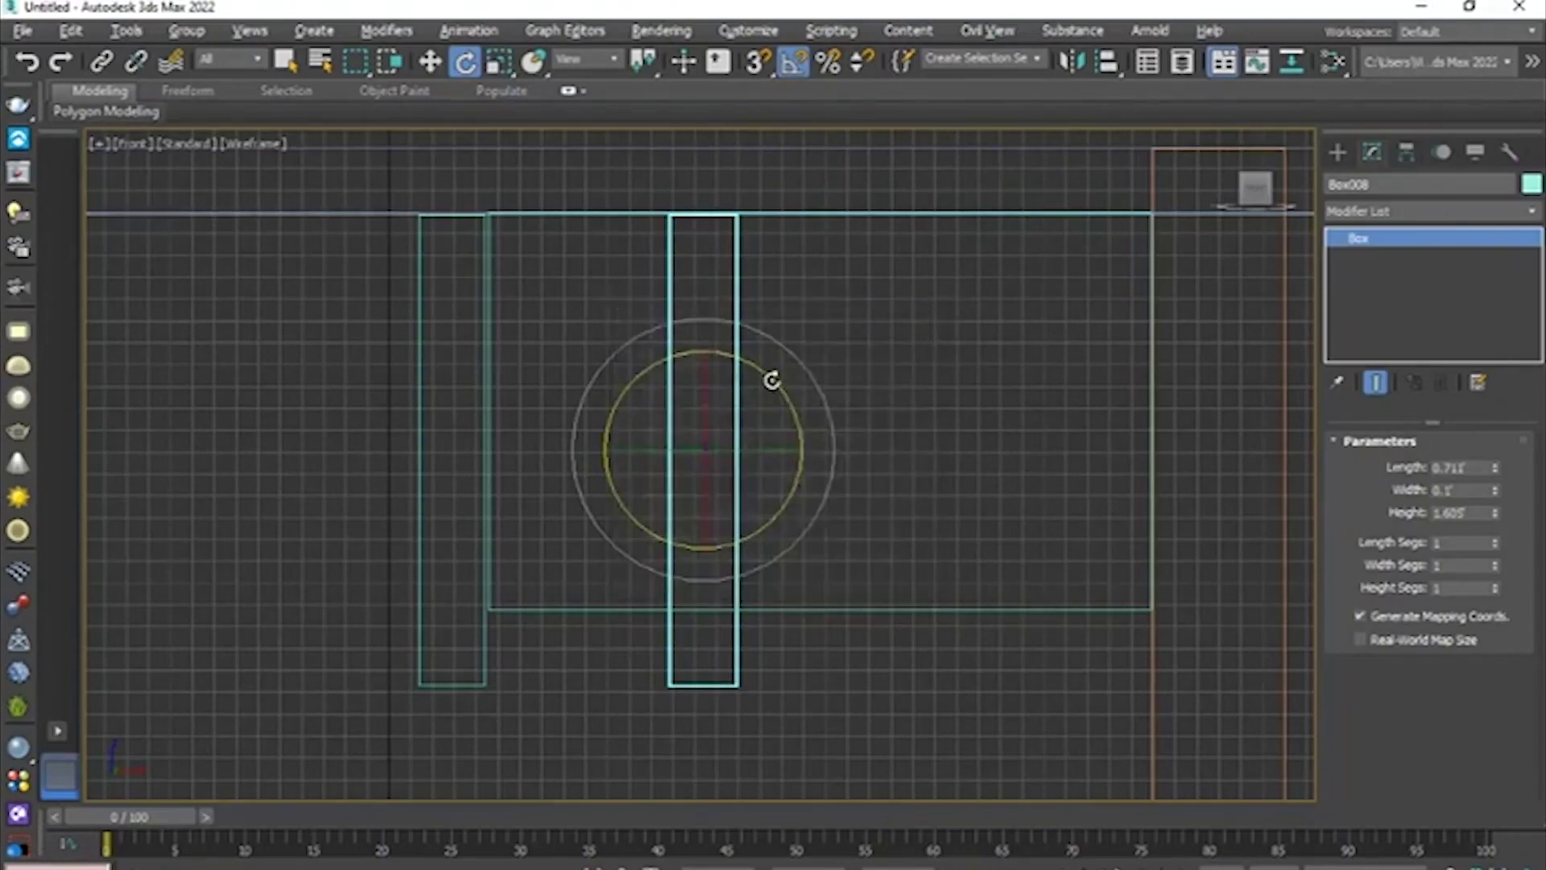
{"action": "left_click_drag", "start_coordinate": [774, 384], "coordinate": [771, 382]}
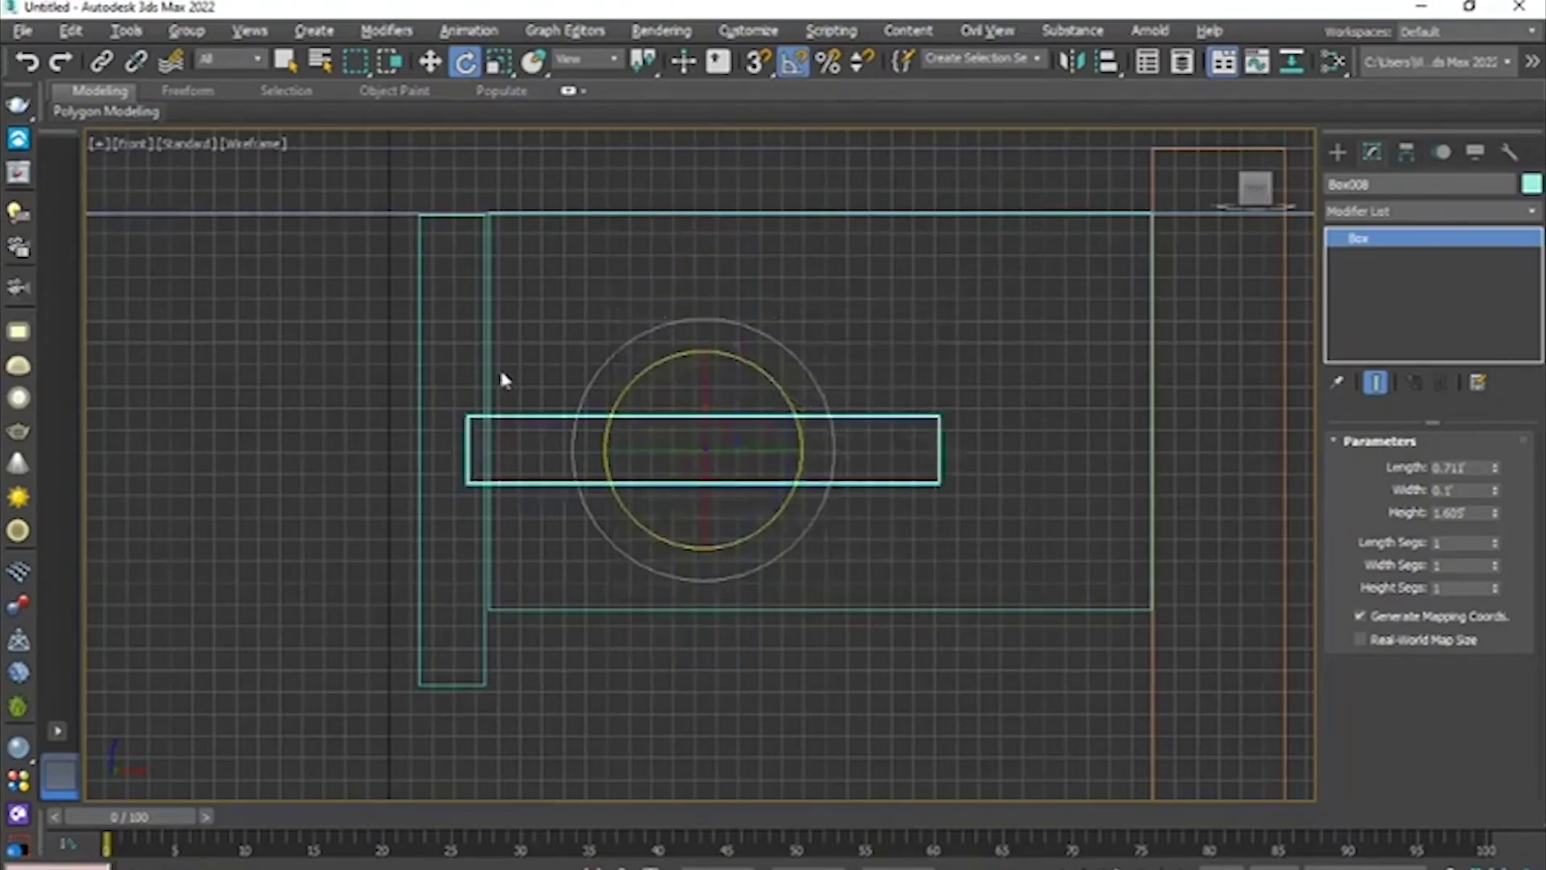
- Move the horizontal strip directly beneath the drawer box, with its near end against the upright strip
{"action": "key", "text": "w"}
{"action": "middle_click_drag", "start_coordinate": [495, 366], "coordinate": [693, 249]}
{"action": "left_click_drag", "start_coordinate": [693, 249], "coordinate": [690, 464]}
{"action": "scroll", "coordinate": [622, 520], "scroll_direction": "up", "scroll_amount": 4}
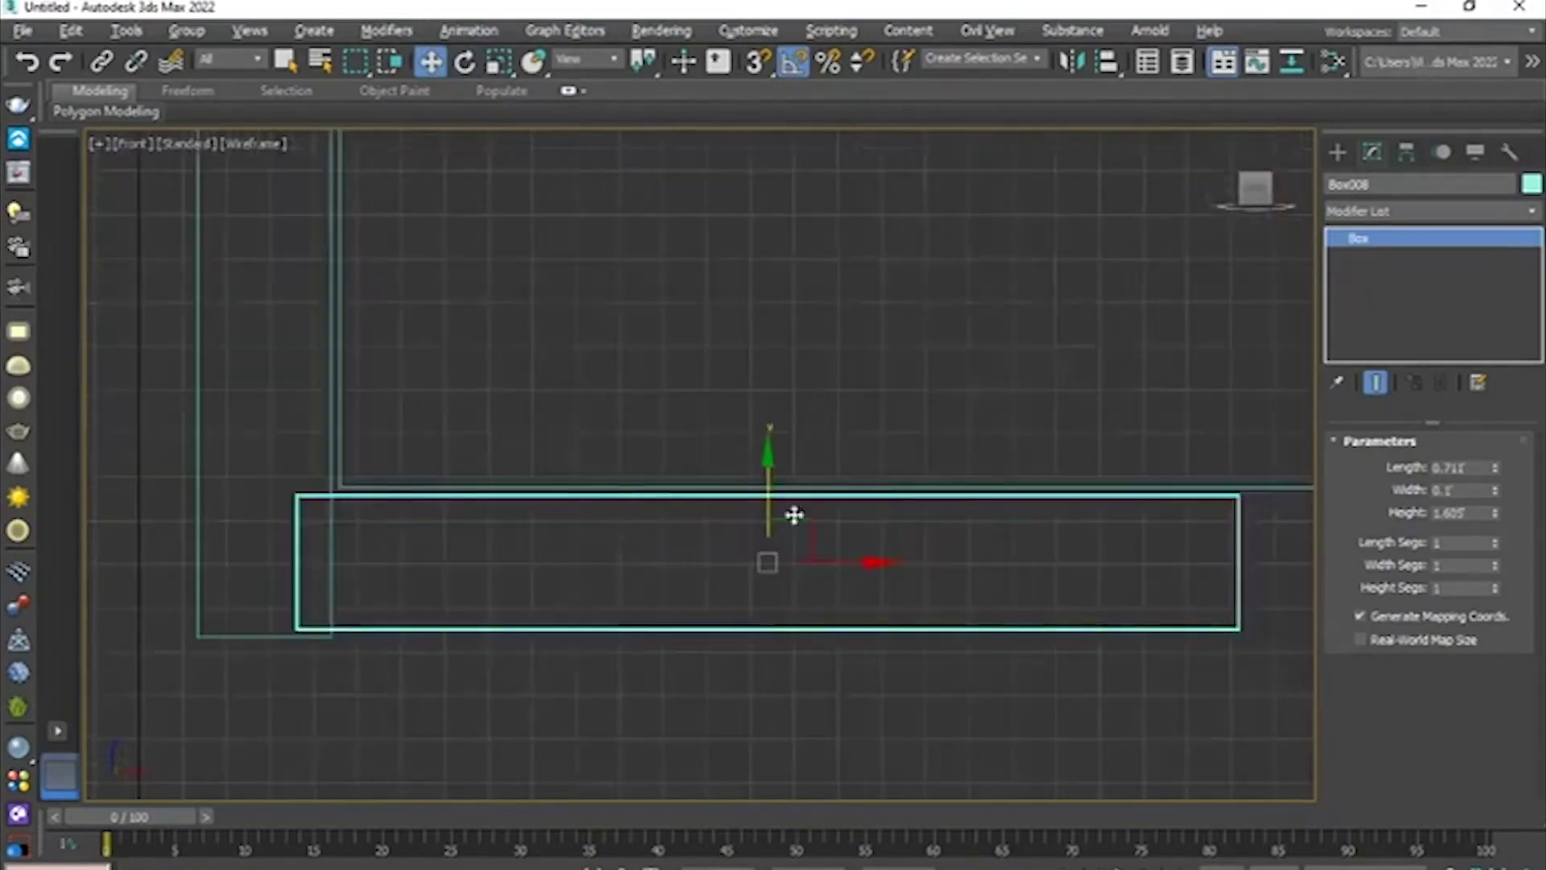
{"action": "left_click_drag", "start_coordinate": [874, 561], "coordinate": [900, 563]}
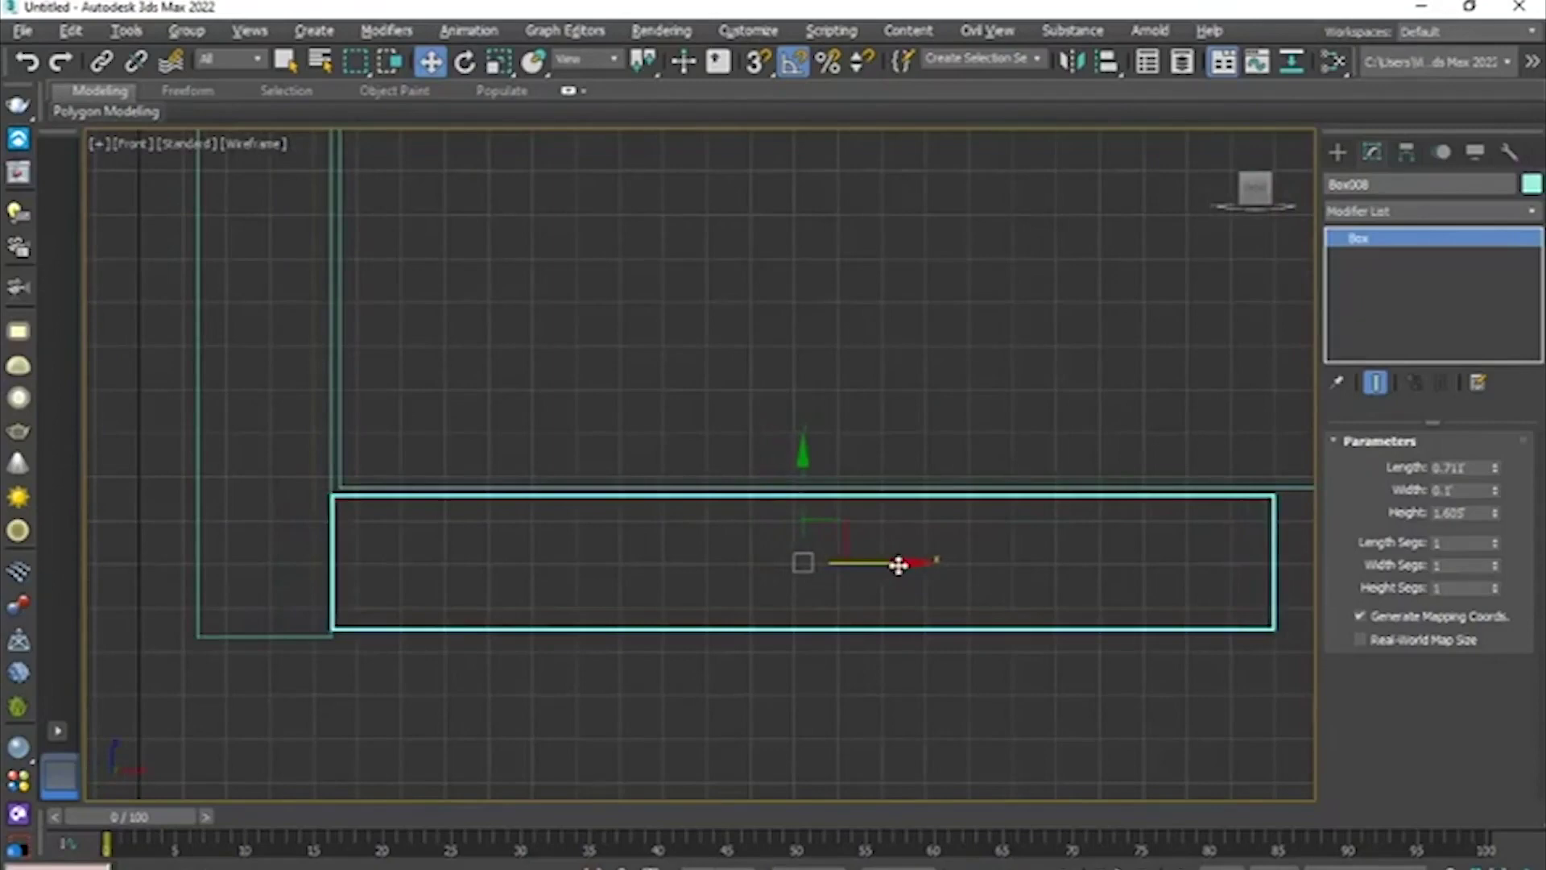
- Lengthen the horizontal strip to about 0.908' and shift it along X until its end meets the upright strip again
{"action": "middle_click_drag", "start_coordinate": [901, 562], "coordinate": [681, 508]}
{"action": "left_click_drag", "start_coordinate": [1495, 467], "coordinate": [1496, 441]}
{"action": "scroll", "coordinate": [944, 425], "scroll_direction": "down", "scroll_amount": 4}
{"action": "middle_click_drag", "start_coordinate": [944, 425], "coordinate": [871, 428]}
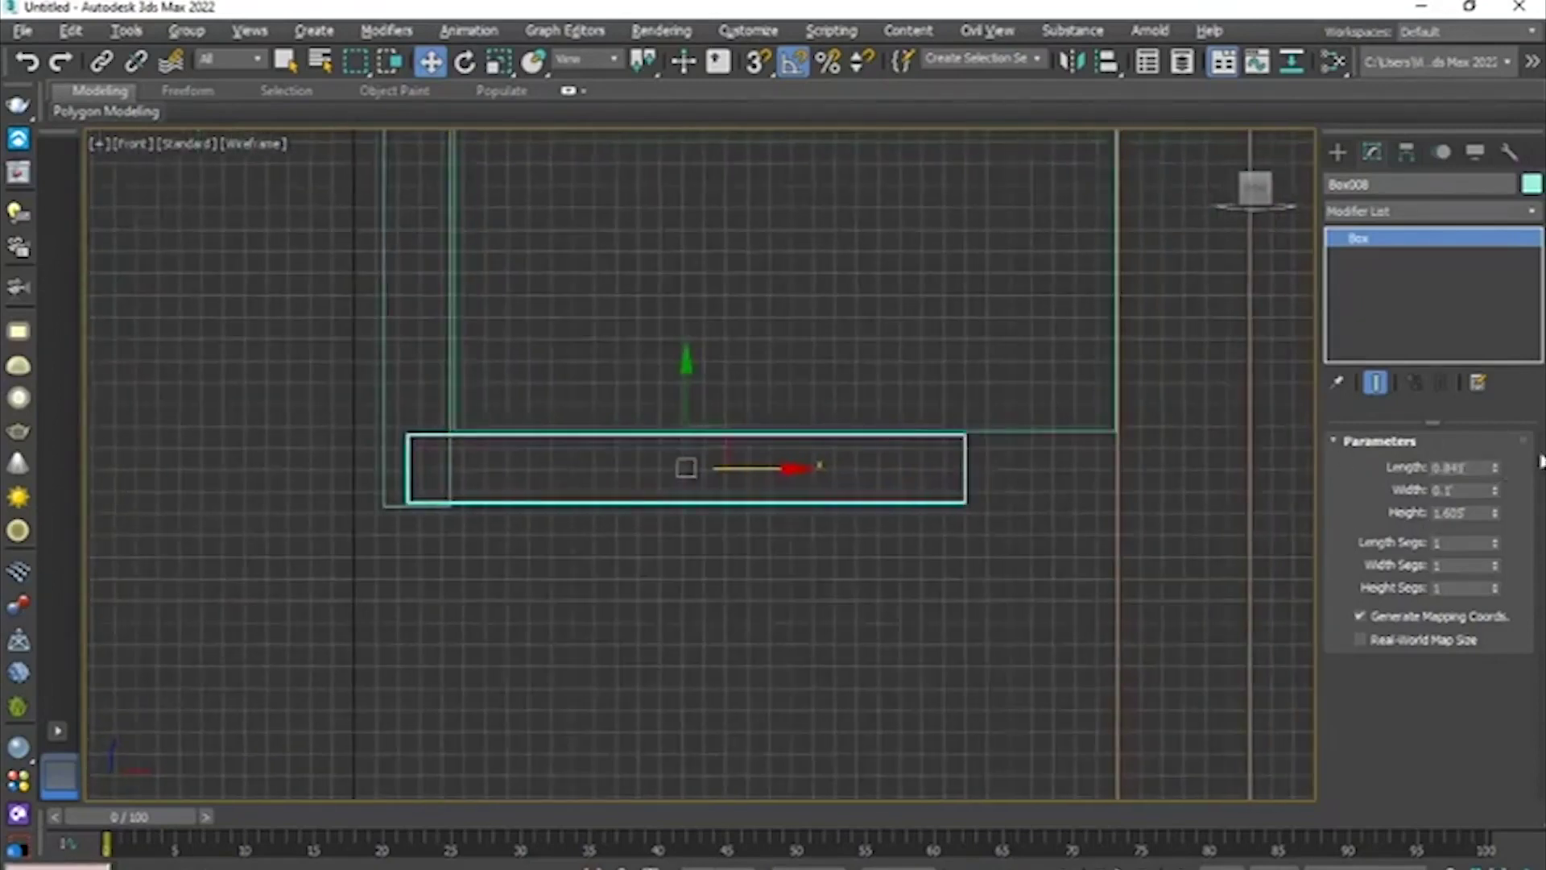
{"action": "left_click_drag", "start_coordinate": [1493, 460], "coordinate": [1488, 463]}
{"action": "left_click_drag", "start_coordinate": [783, 467], "coordinate": [853, 470]}
{"action": "scroll", "coordinate": [637, 481], "scroll_direction": "up", "scroll_amount": 3}
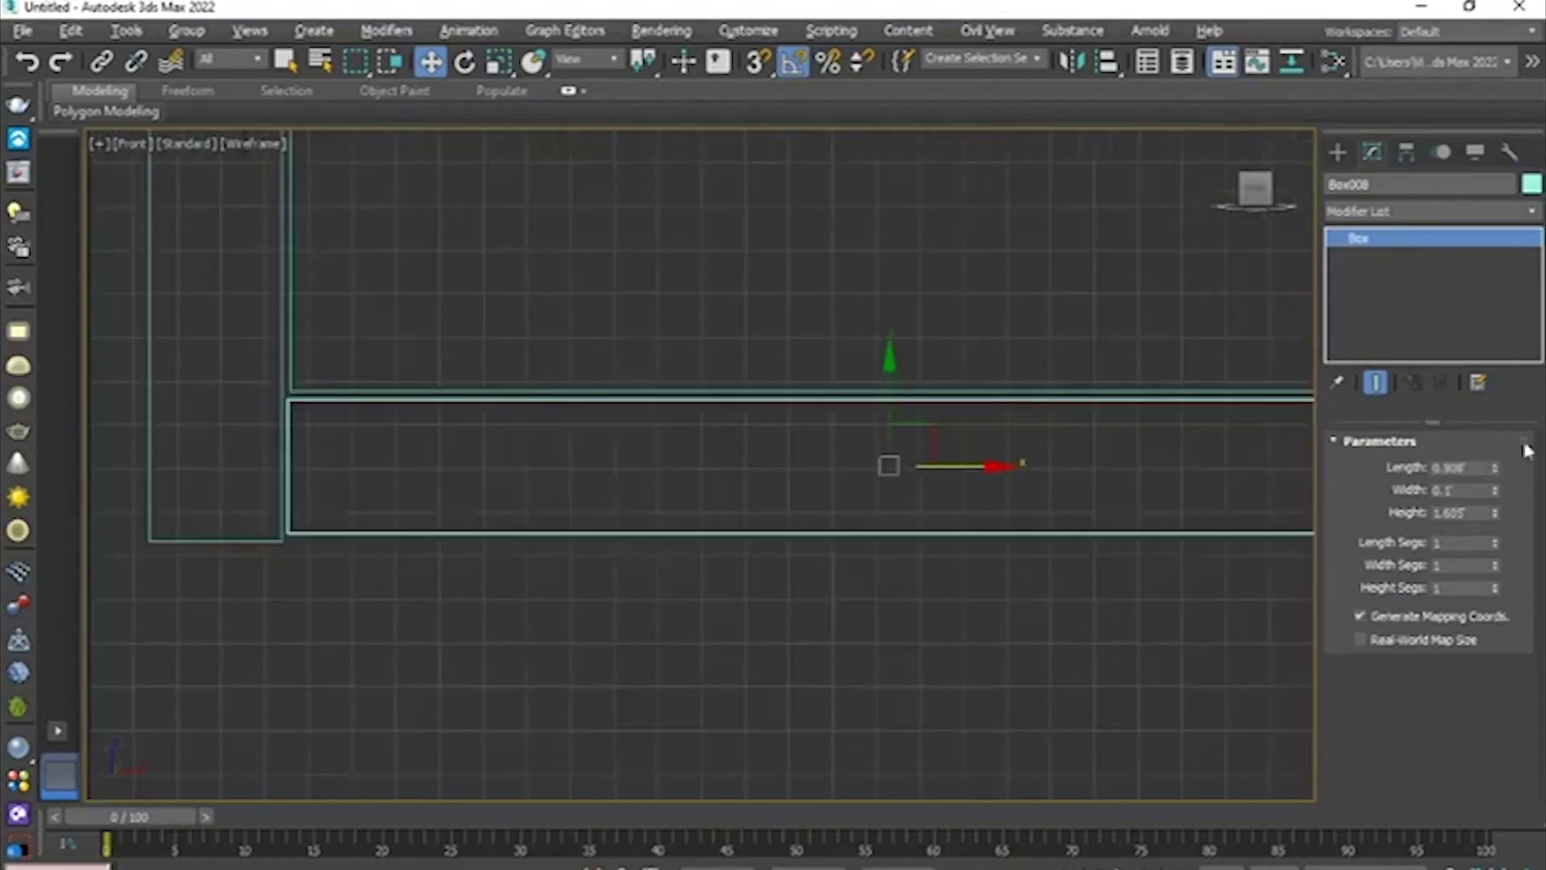
- Lengthen the horizontal strip to about 1.023' and shift it along X until its far end lines up with the table leg's inner edge
{"action": "left_click_drag", "start_coordinate": [1502, 470], "coordinate": [1498, 467]}
{"action": "scroll", "coordinate": [781, 421], "scroll_direction": "down", "scroll_amount": 4}
{"action": "scroll", "coordinate": [840, 418], "scroll_direction": "up", "scroll_amount": 2}
{"action": "left_click_drag", "start_coordinate": [896, 445], "coordinate": [928, 445]}
{"action": "left_click", "coordinate": [1498, 466]}
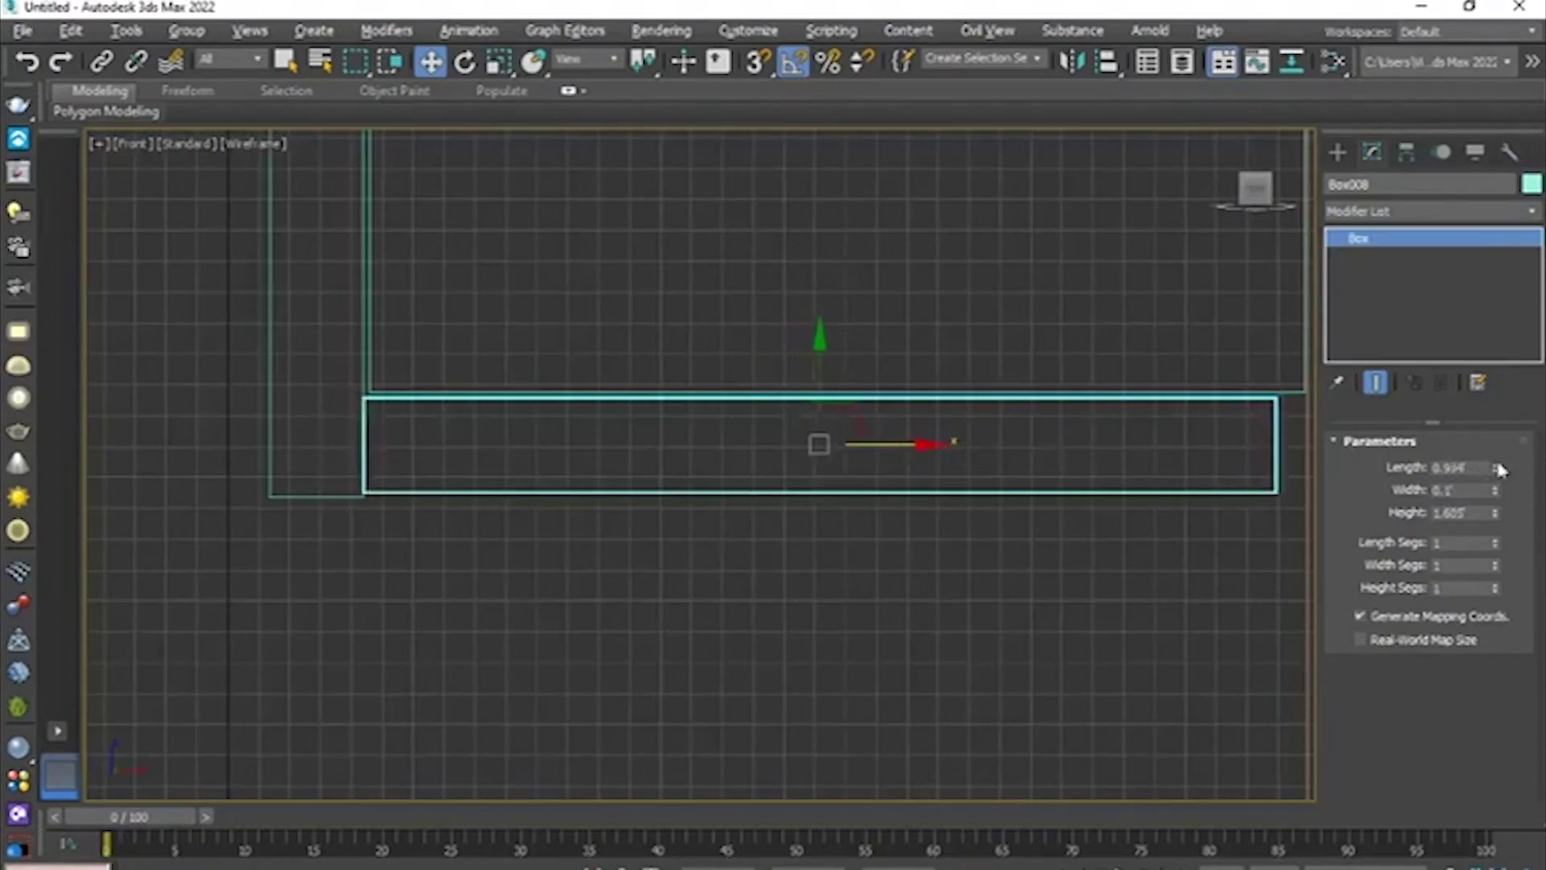
{"action": "left_click", "coordinate": [1498, 466]}
{"action": "middle_click_drag", "start_coordinate": [926, 390], "coordinate": [825, 367]}
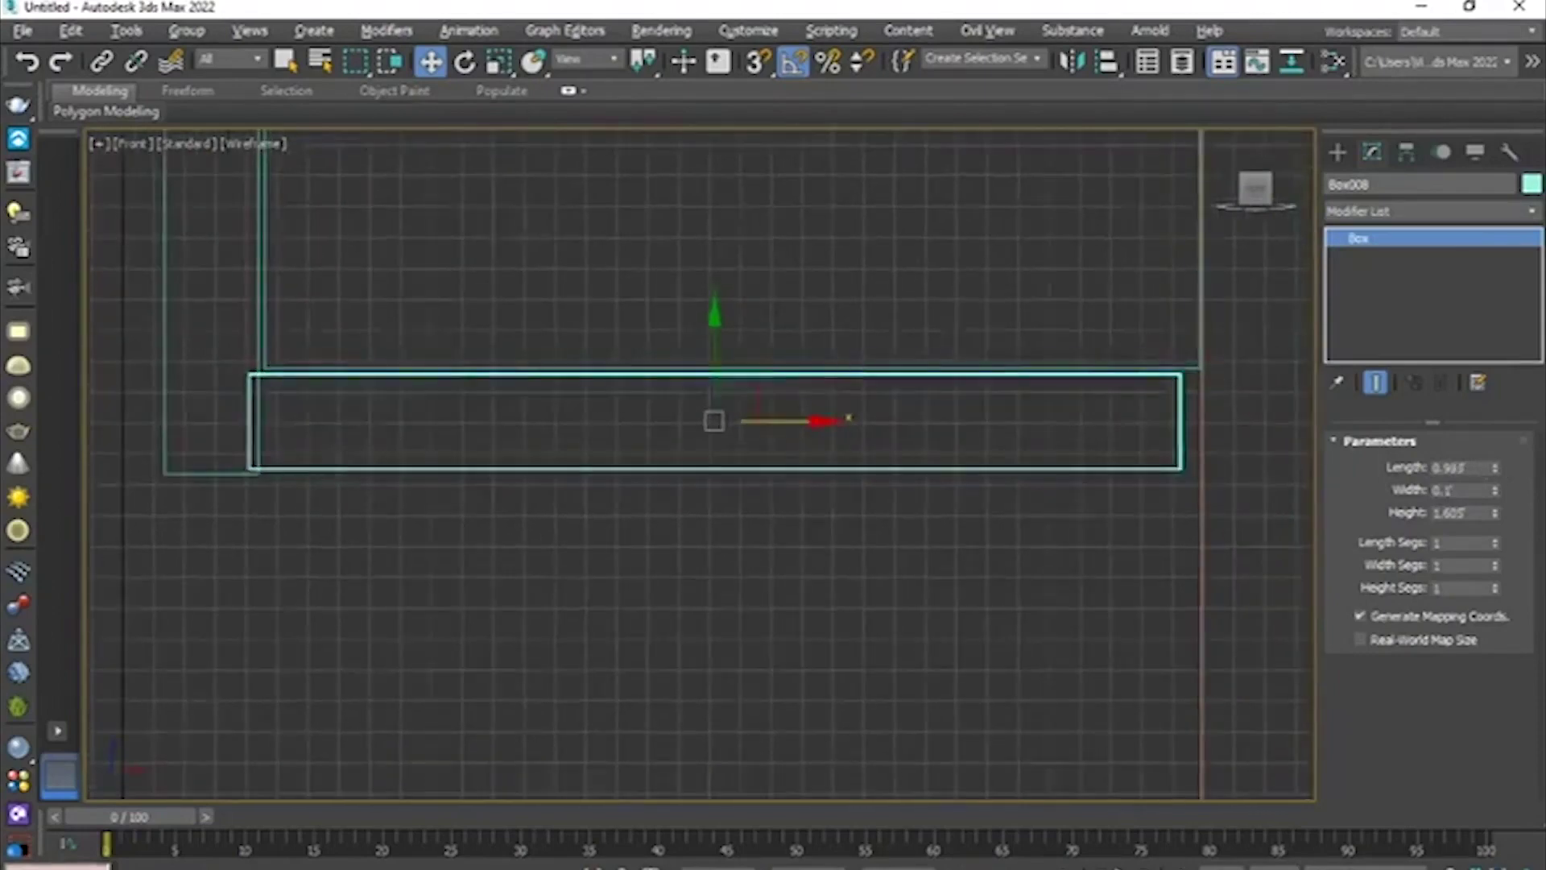
{"action": "left_click", "coordinate": [1496, 465]}
{"action": "left_click", "coordinate": [1495, 465]}
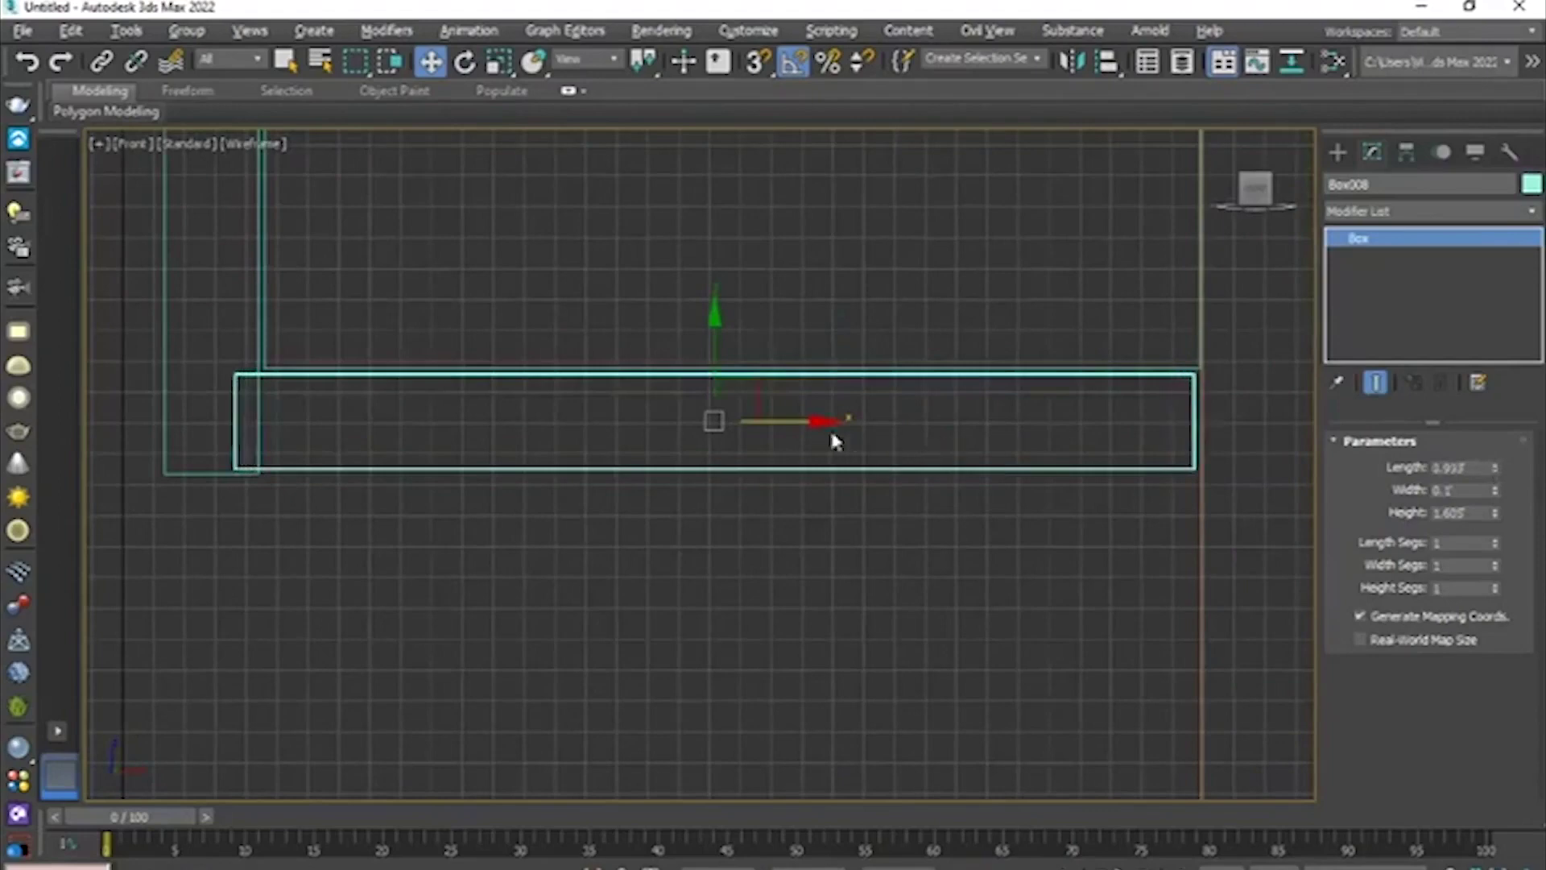
{"action": "left_click_drag", "start_coordinate": [820, 425], "coordinate": [827, 426]}
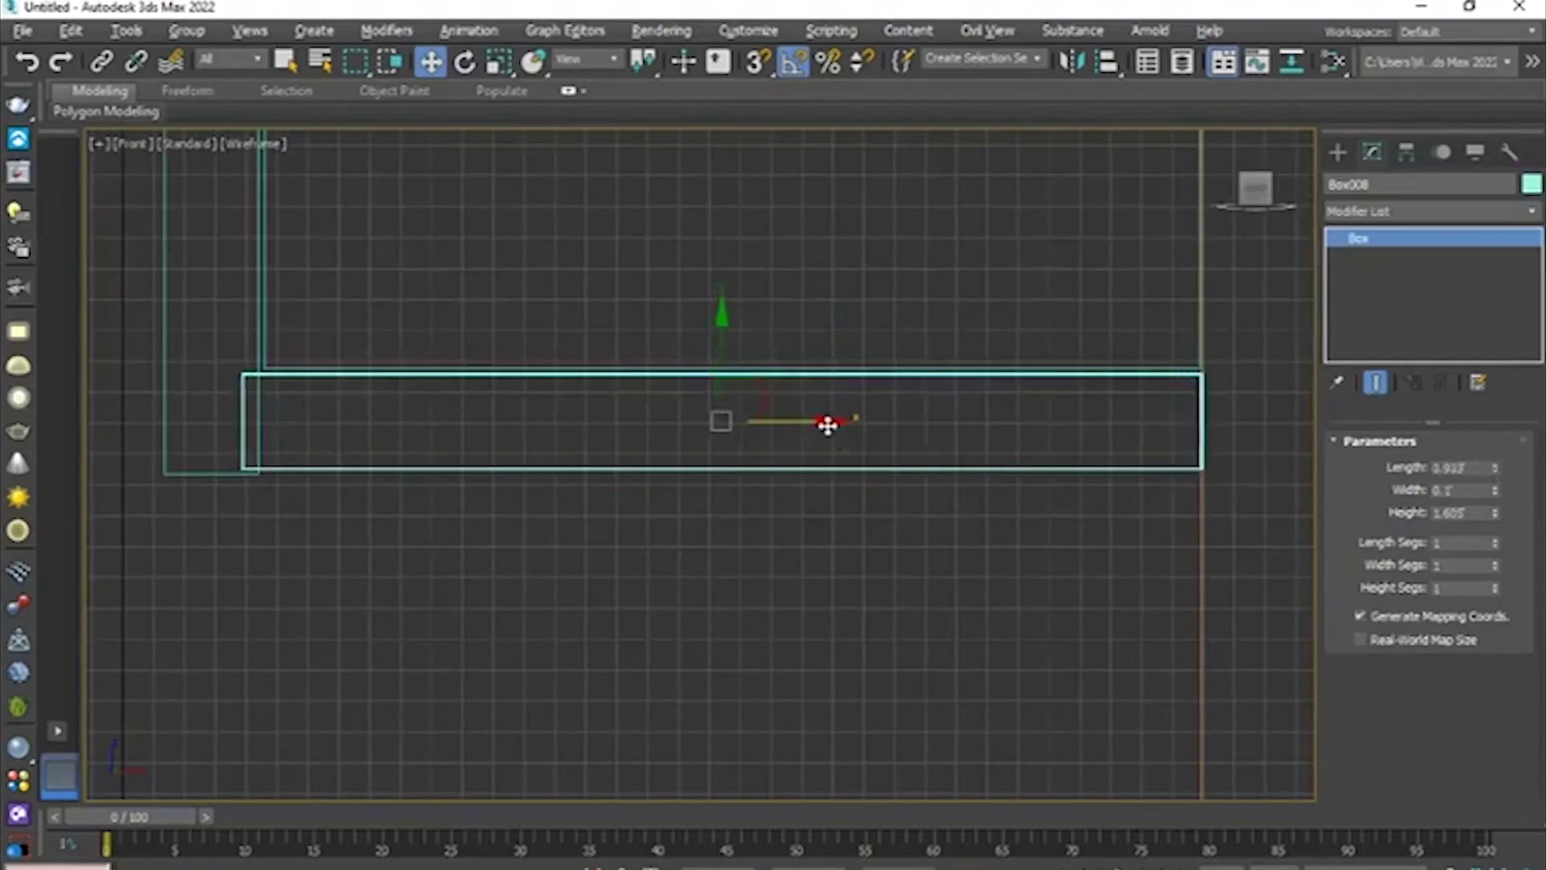
{"action": "middle_click_drag", "start_coordinate": [885, 433], "coordinate": [890, 463]}
- Examine the drawer frame's side and bottom strips under the tabletop from several angles in the Perspective viewport
{"action": "key", "text": "alt+w"}
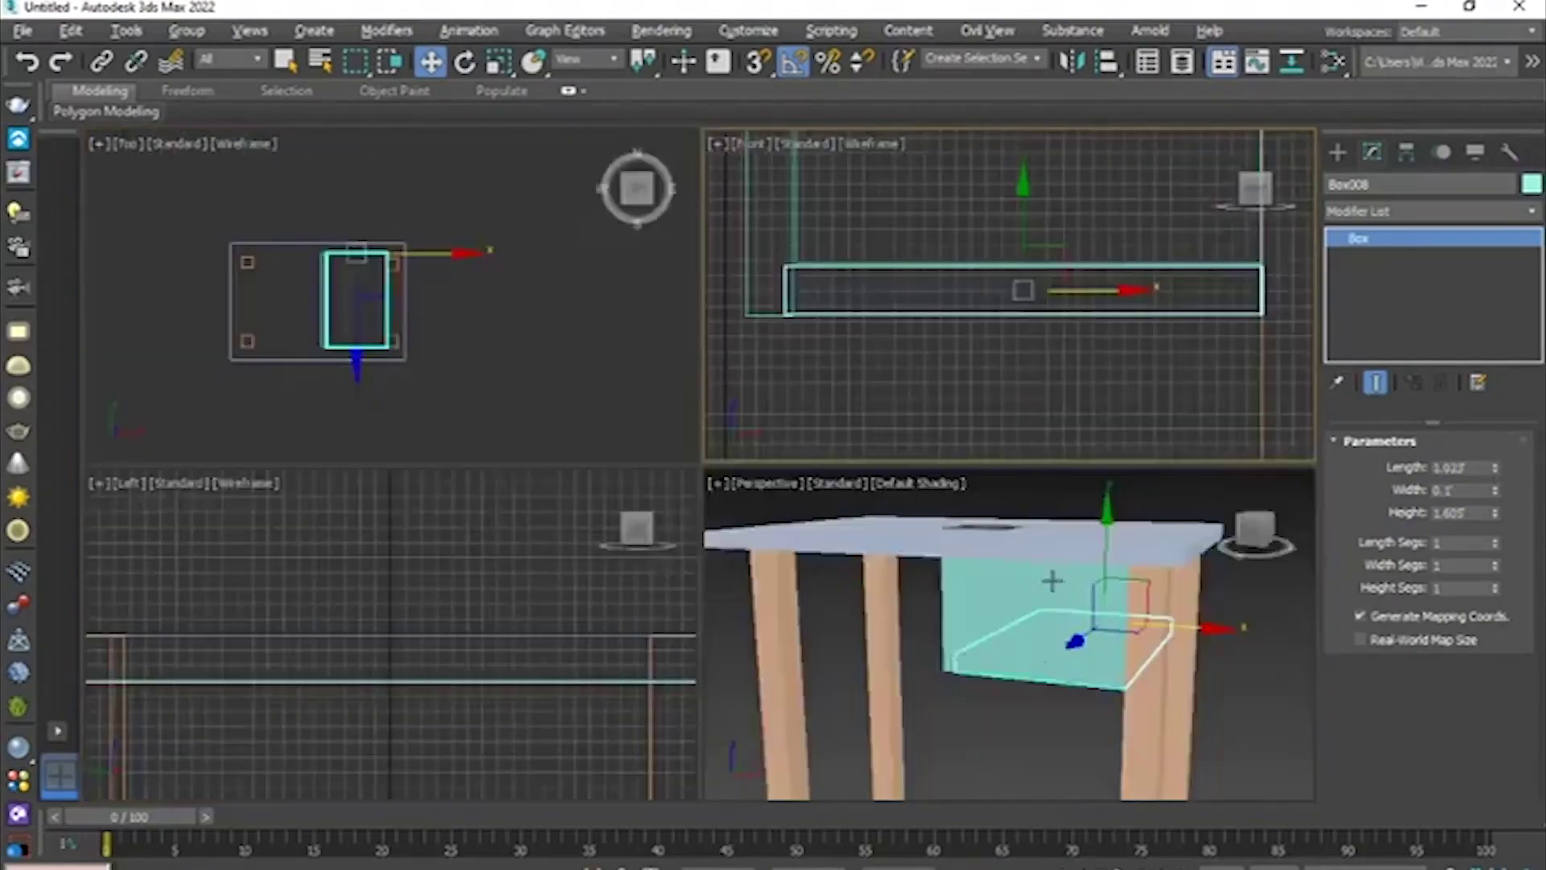
{"action": "middle_click", "coordinate": [1052, 578]}
{"action": "key", "text": "alt+w"}
{"action": "middle_click_drag", "start_coordinate": [963, 504], "coordinate": [986, 535], "text": "alt"}
{"action": "scroll", "coordinate": [1068, 469], "scroll_direction": "down", "scroll_amount": 5}
{"action": "left_click", "coordinate": [1116, 439]}
{"action": "scroll", "coordinate": [1004, 424], "scroll_direction": "up", "scroll_amount": 3}
{"action": "middle_click_drag", "start_coordinate": [995, 423], "coordinate": [910, 382], "text": "alt"}
{"action": "middle_click_drag", "start_coordinate": [910, 381], "coordinate": [857, 408]}
{"action": "scroll", "coordinate": [858, 409], "scroll_direction": "down", "scroll_amount": 4}
- Select all parts of the table together in the Perspective viewport
{"action": "left_click_drag", "start_coordinate": [580, 317], "coordinate": [1019, 568]}
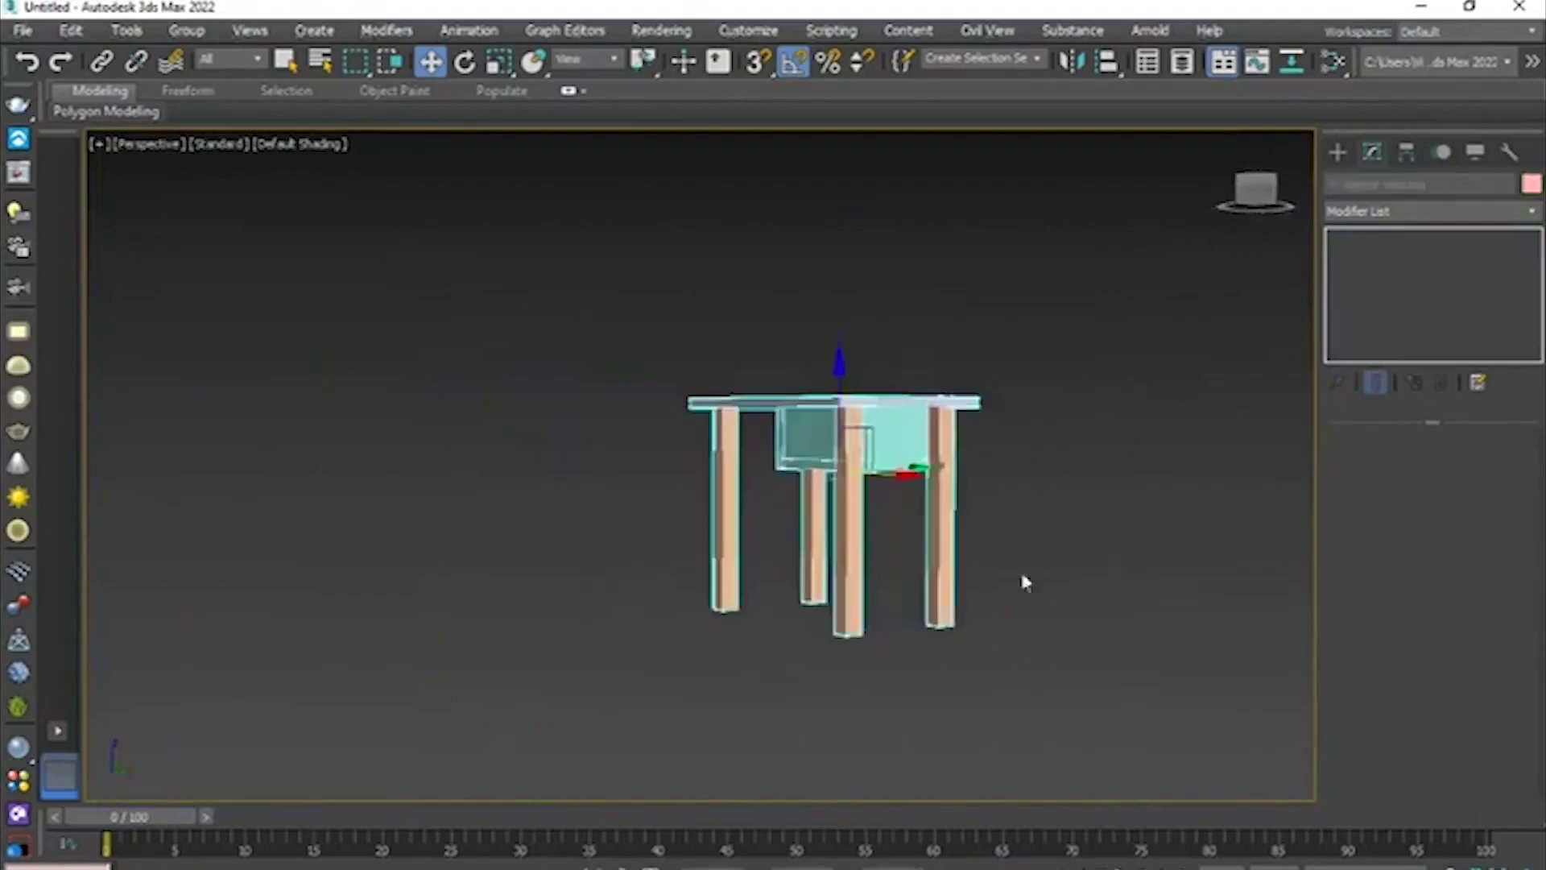
{"action": "middle_click_drag", "start_coordinate": [1019, 568], "coordinate": [902, 487], "text": "alt"}
{"action": "scroll", "coordinate": [879, 489], "scroll_direction": "up", "scroll_amount": 4}
{"action": "scroll", "coordinate": [879, 490], "scroll_direction": "down", "scroll_amount": 6}
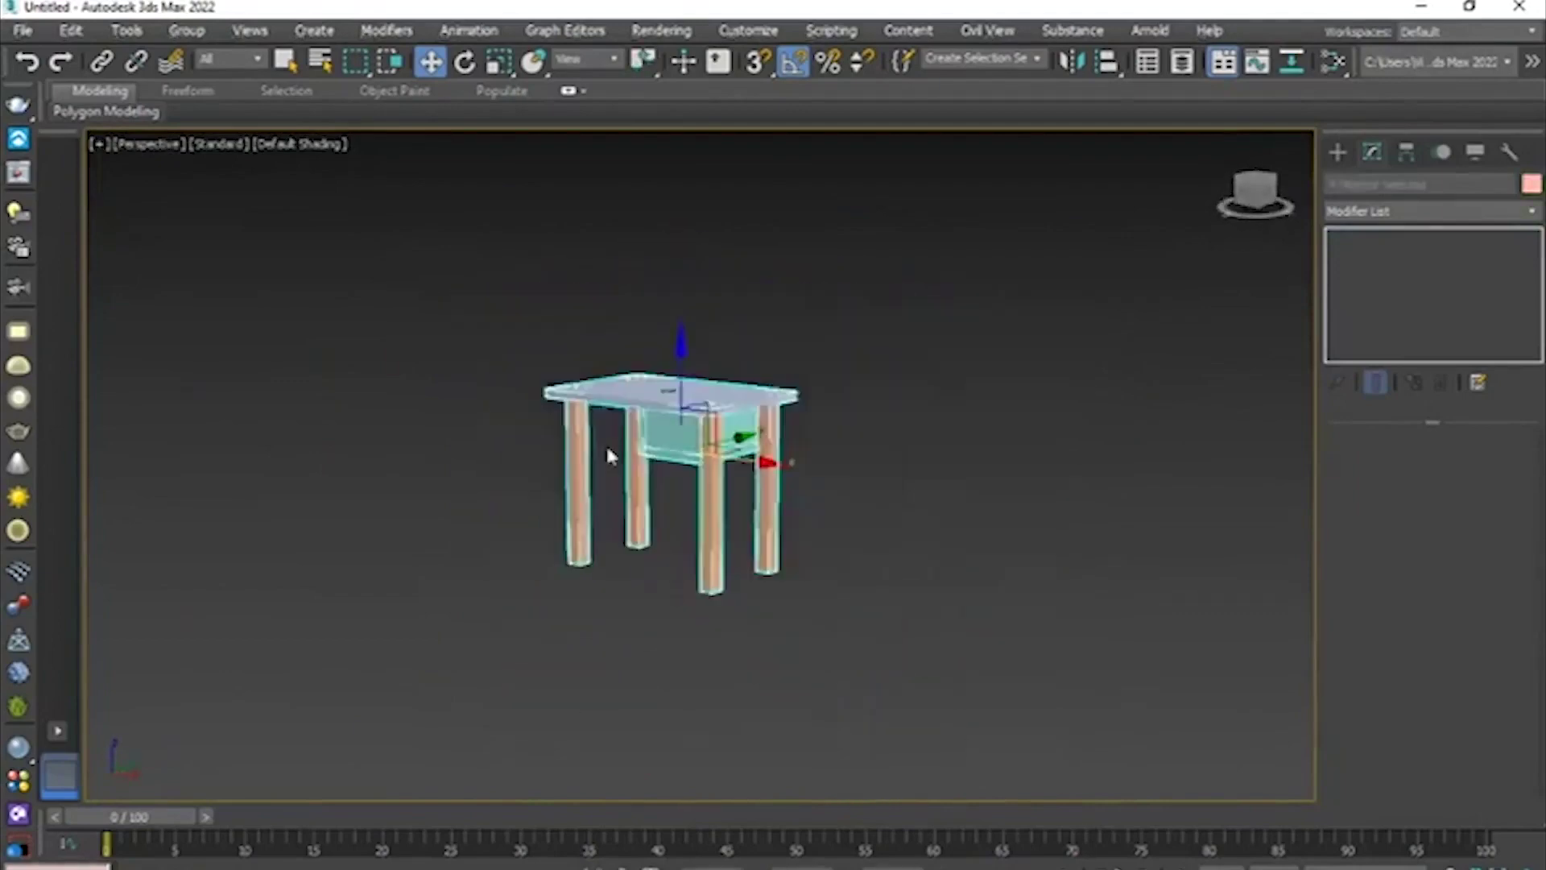
{"action": "left_click", "coordinate": [417, 259]}
{"action": "left_click_drag", "start_coordinate": [345, 273], "coordinate": [769, 596]}
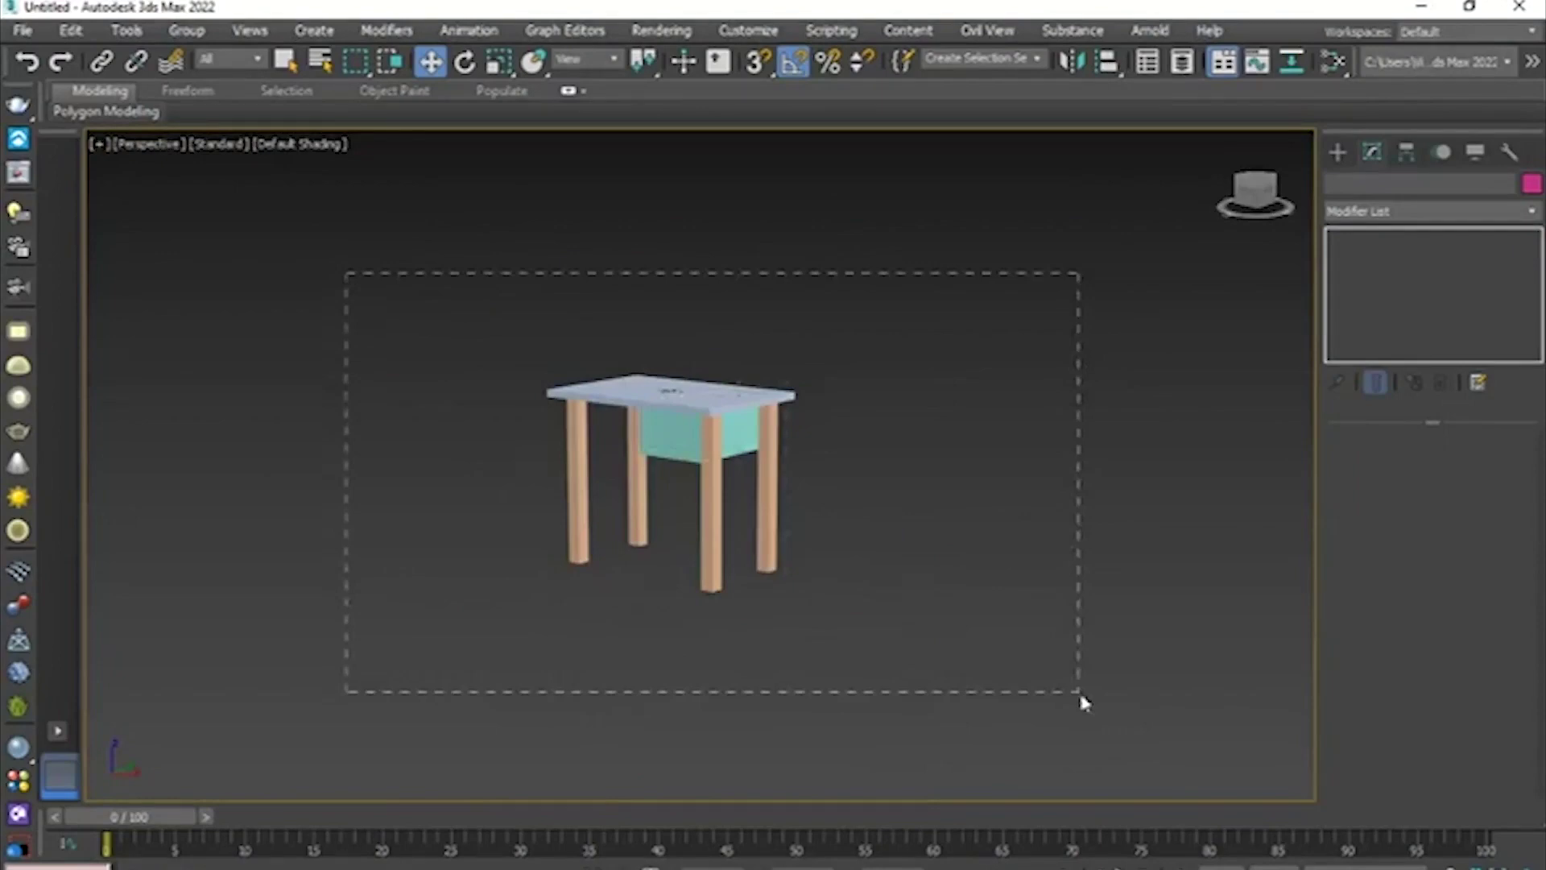
{"action": "left_click_drag", "start_coordinate": [1080, 691], "coordinate": [1080, 691]}
{"action": "scroll", "coordinate": [794, 452], "scroll_direction": "up", "scroll_amount": 4}
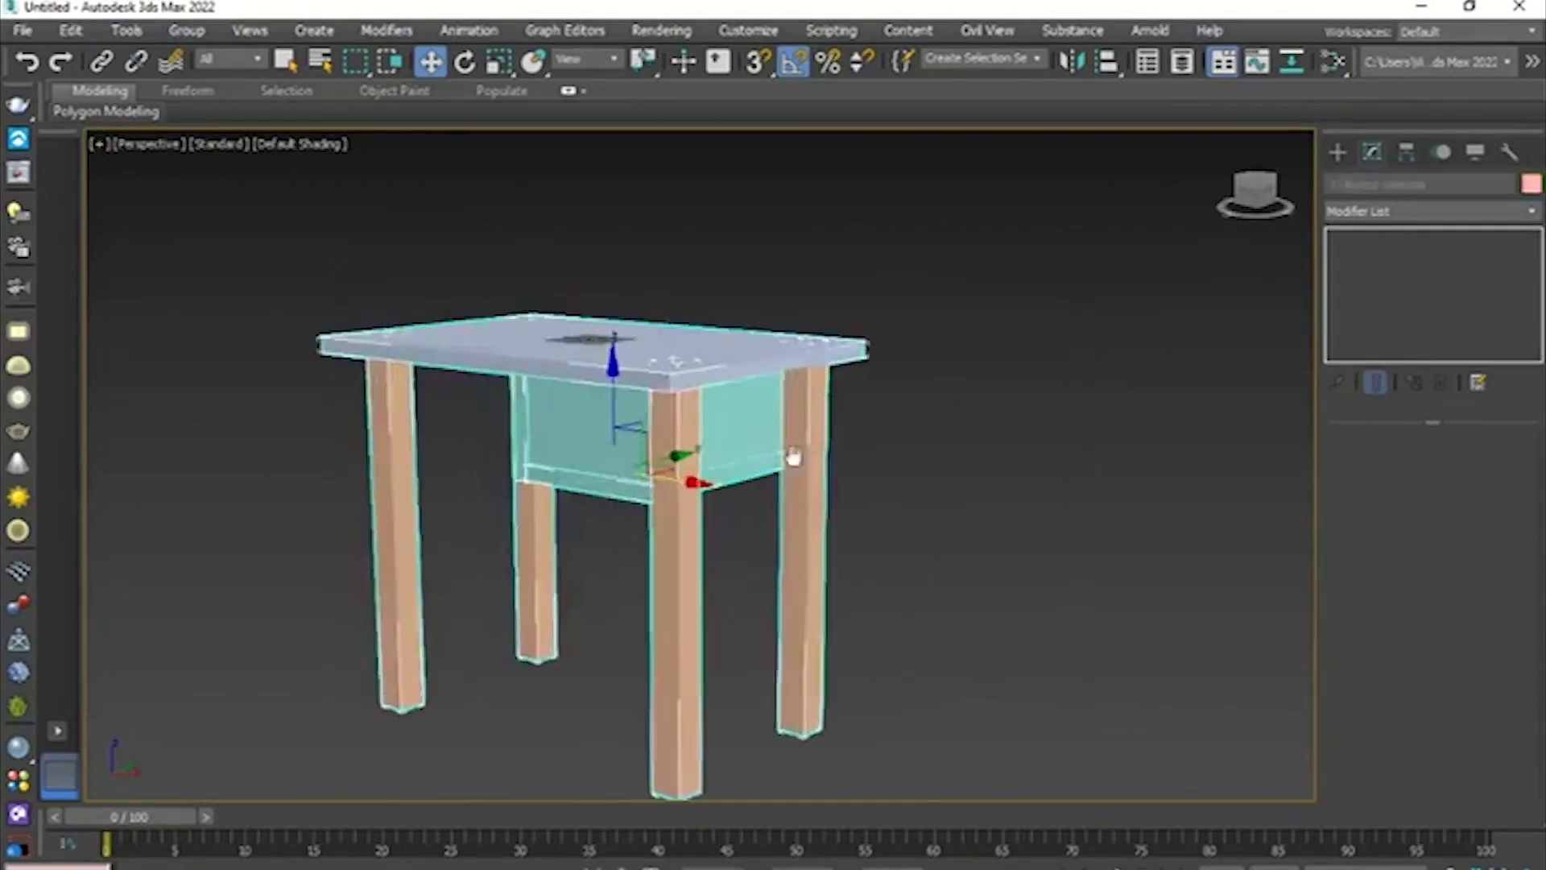
{"action": "scroll", "coordinate": [833, 413], "scroll_direction": "up", "scroll_amount": 2}
- Open the Material Editor in compact mode and place its window beside the table
{"action": "key", "text": "m"}
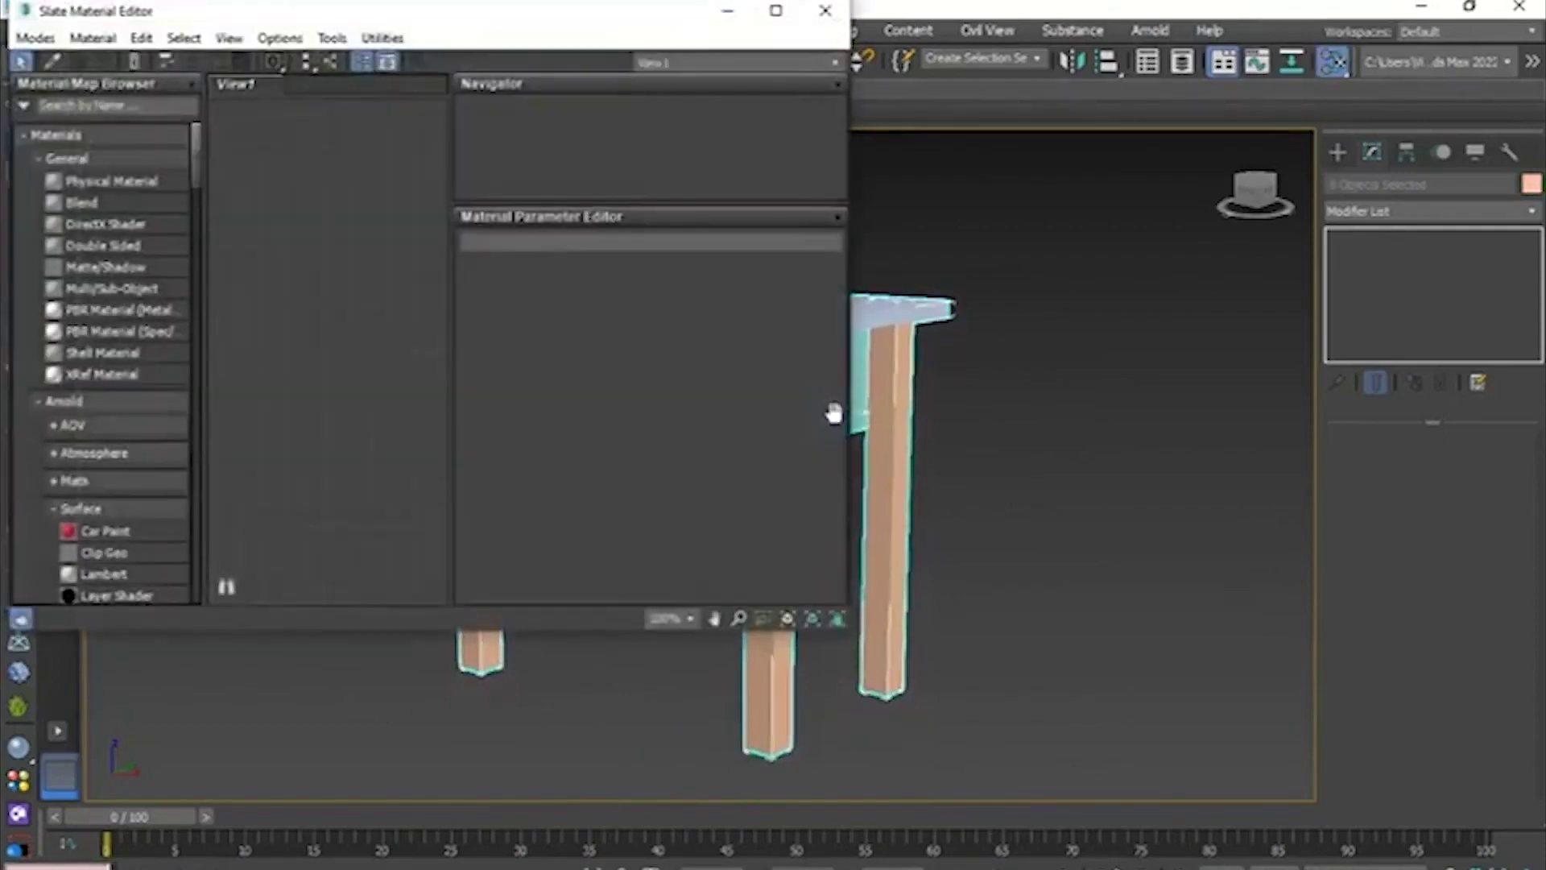
{"action": "left_click_drag", "start_coordinate": [306, 16], "coordinate": [1127, 126]}
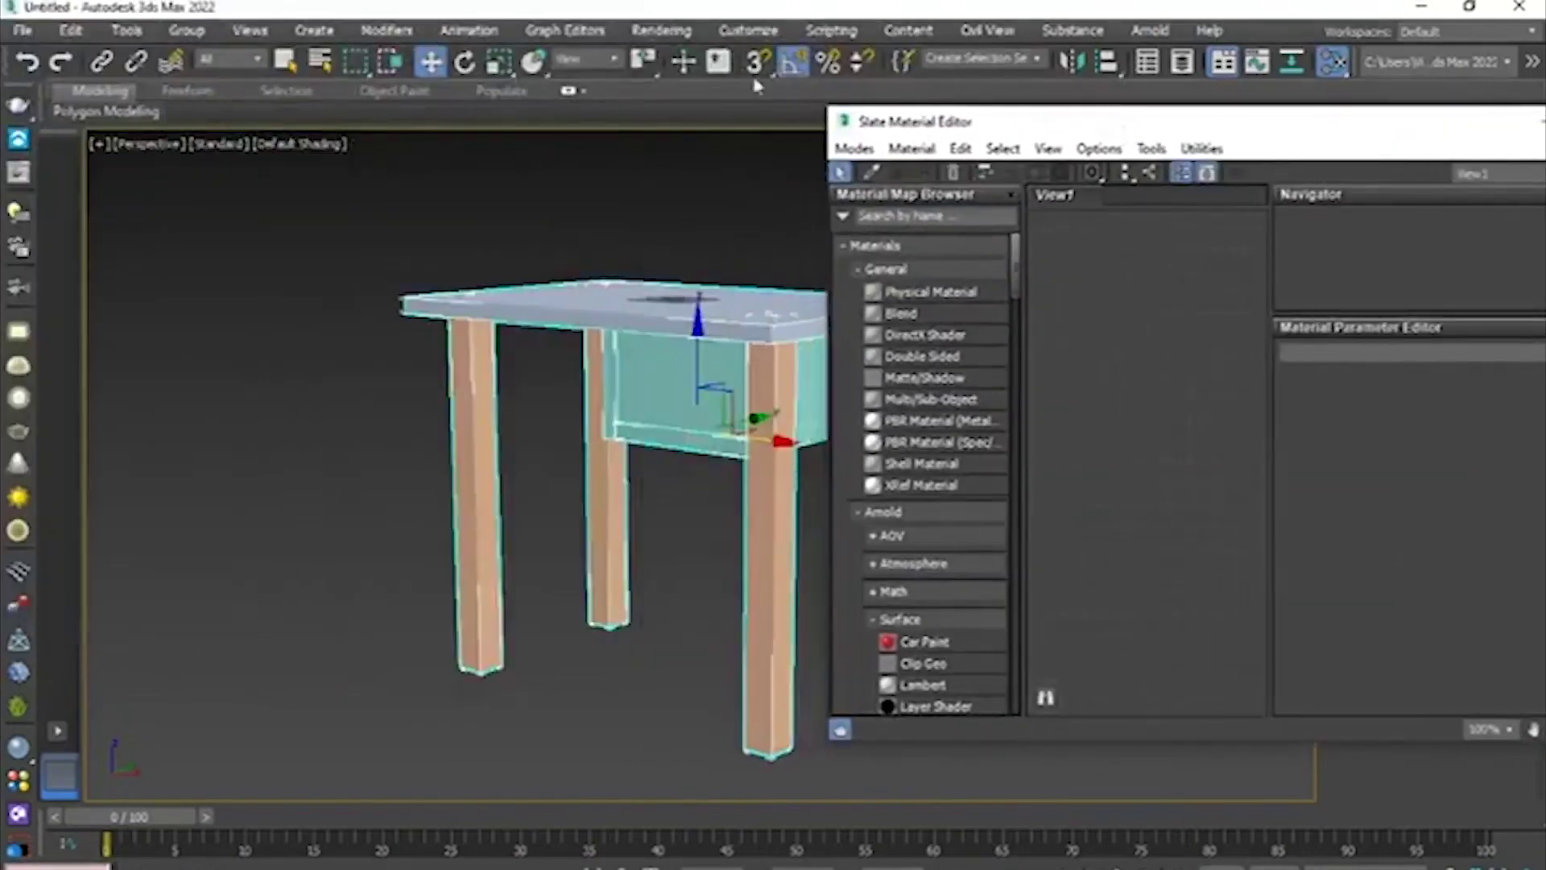
{"action": "left_click", "coordinate": [569, 269]}
{"action": "left_click", "coordinate": [853, 150]}
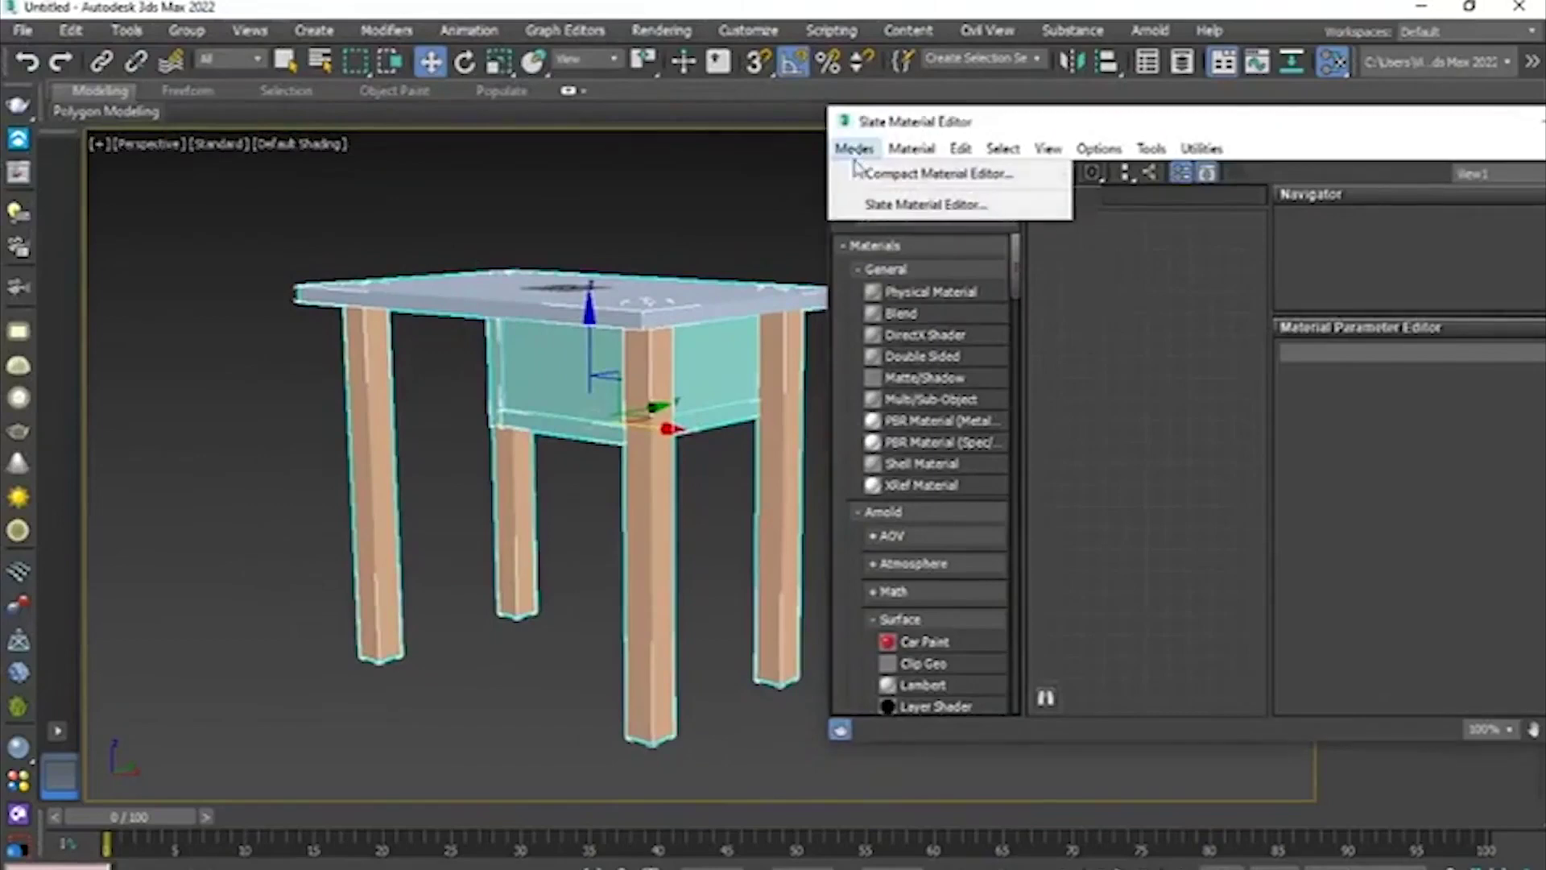
{"action": "left_click", "coordinate": [926, 173]}
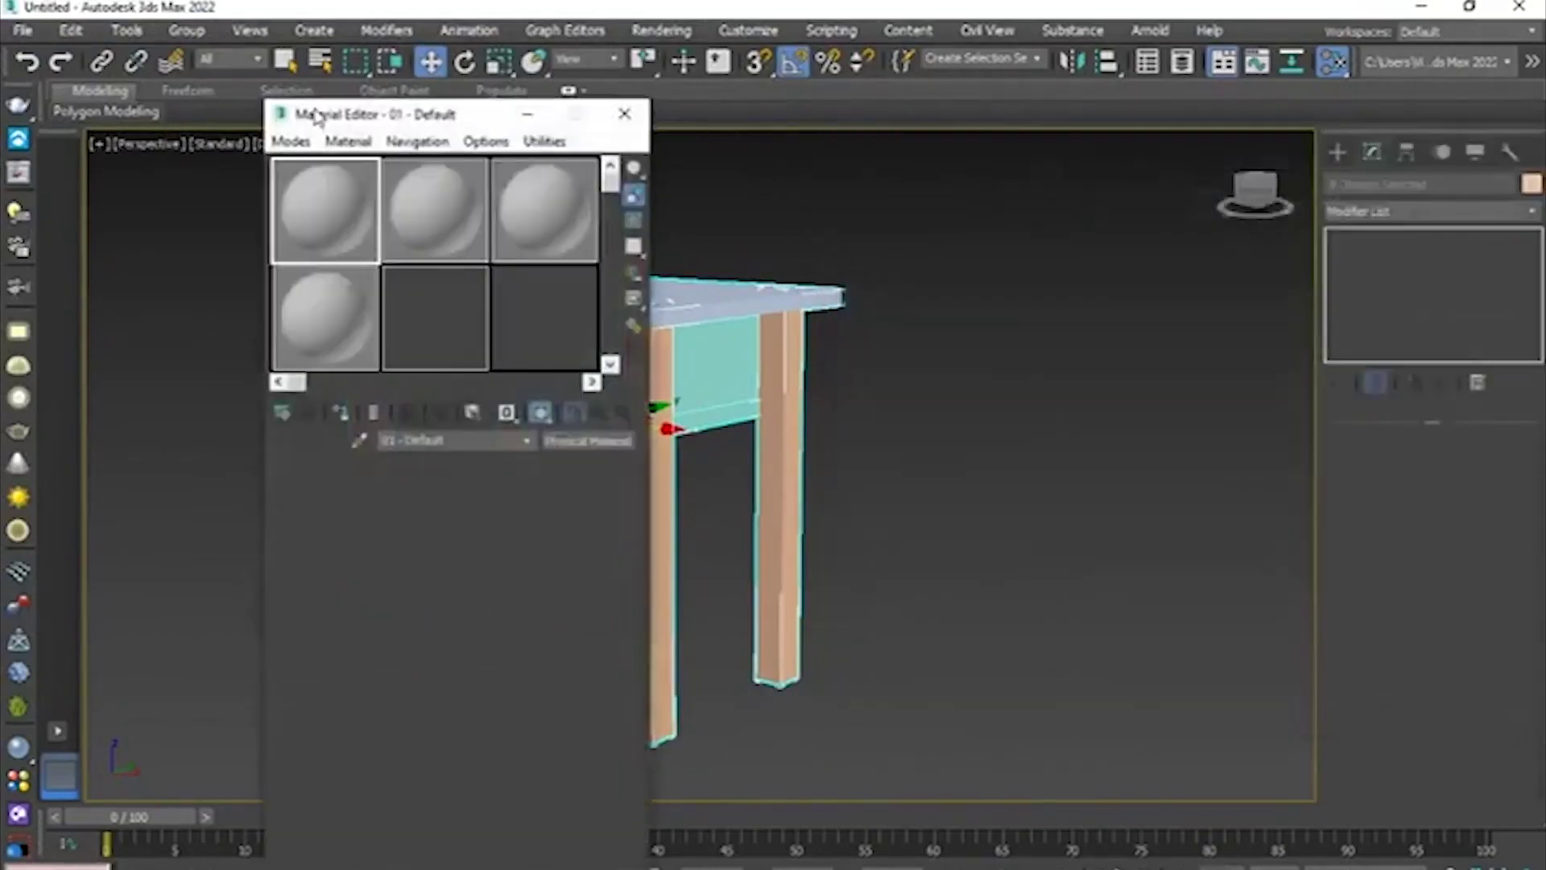
{"action": "left_click_drag", "start_coordinate": [304, 108], "coordinate": [1009, 123]}
{"action": "left_click", "coordinate": [997, 154]}
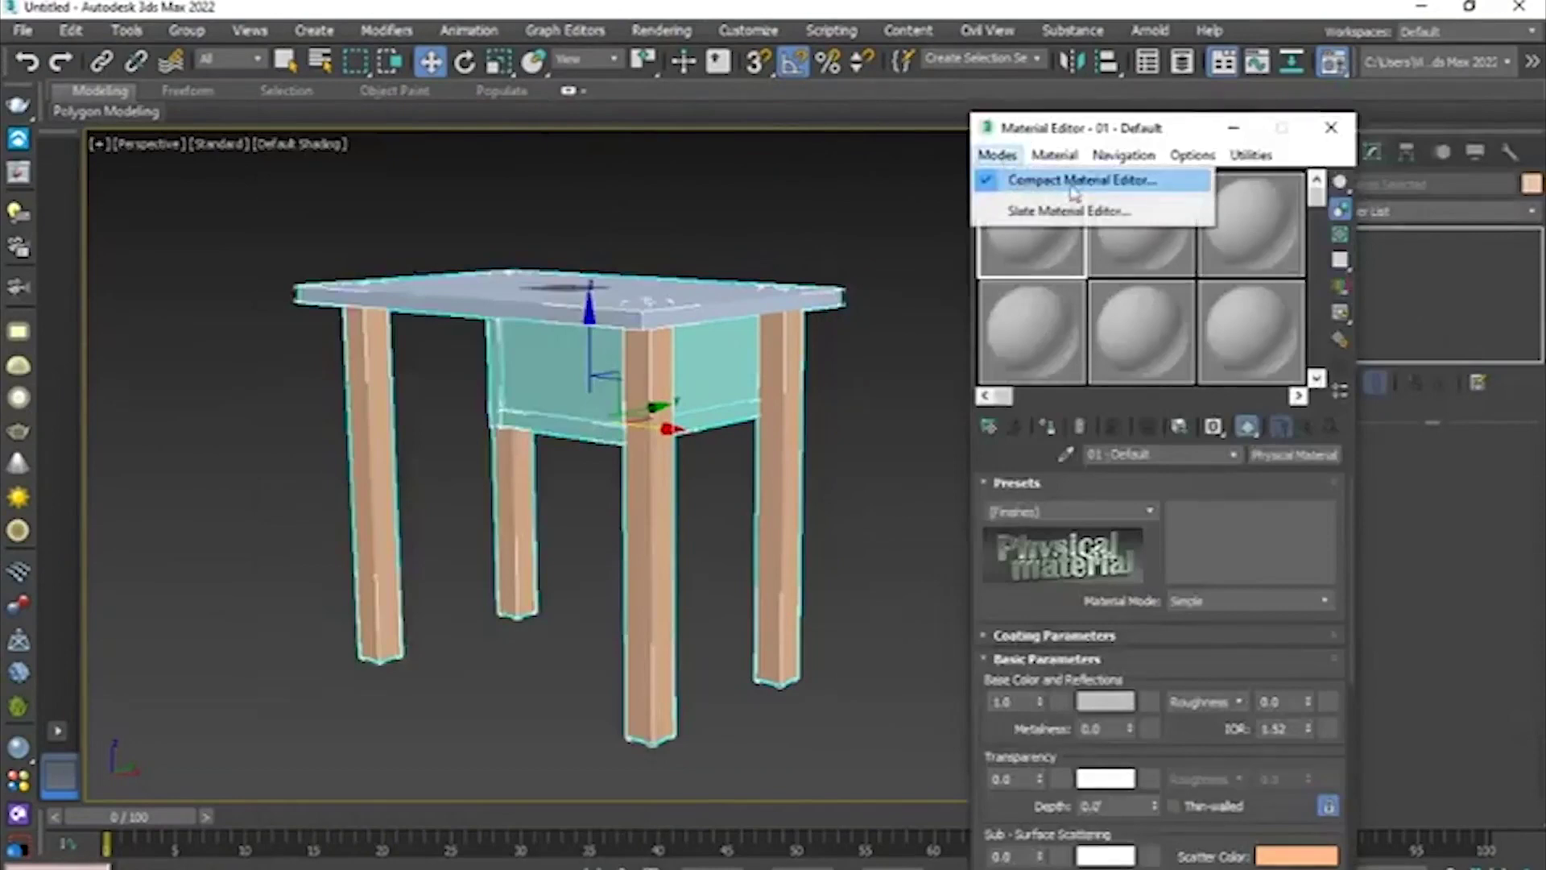
{"action": "left_click", "coordinate": [1128, 187]}
{"action": "left_click", "coordinate": [1000, 151]}
{"action": "left_click", "coordinate": [1087, 126]}
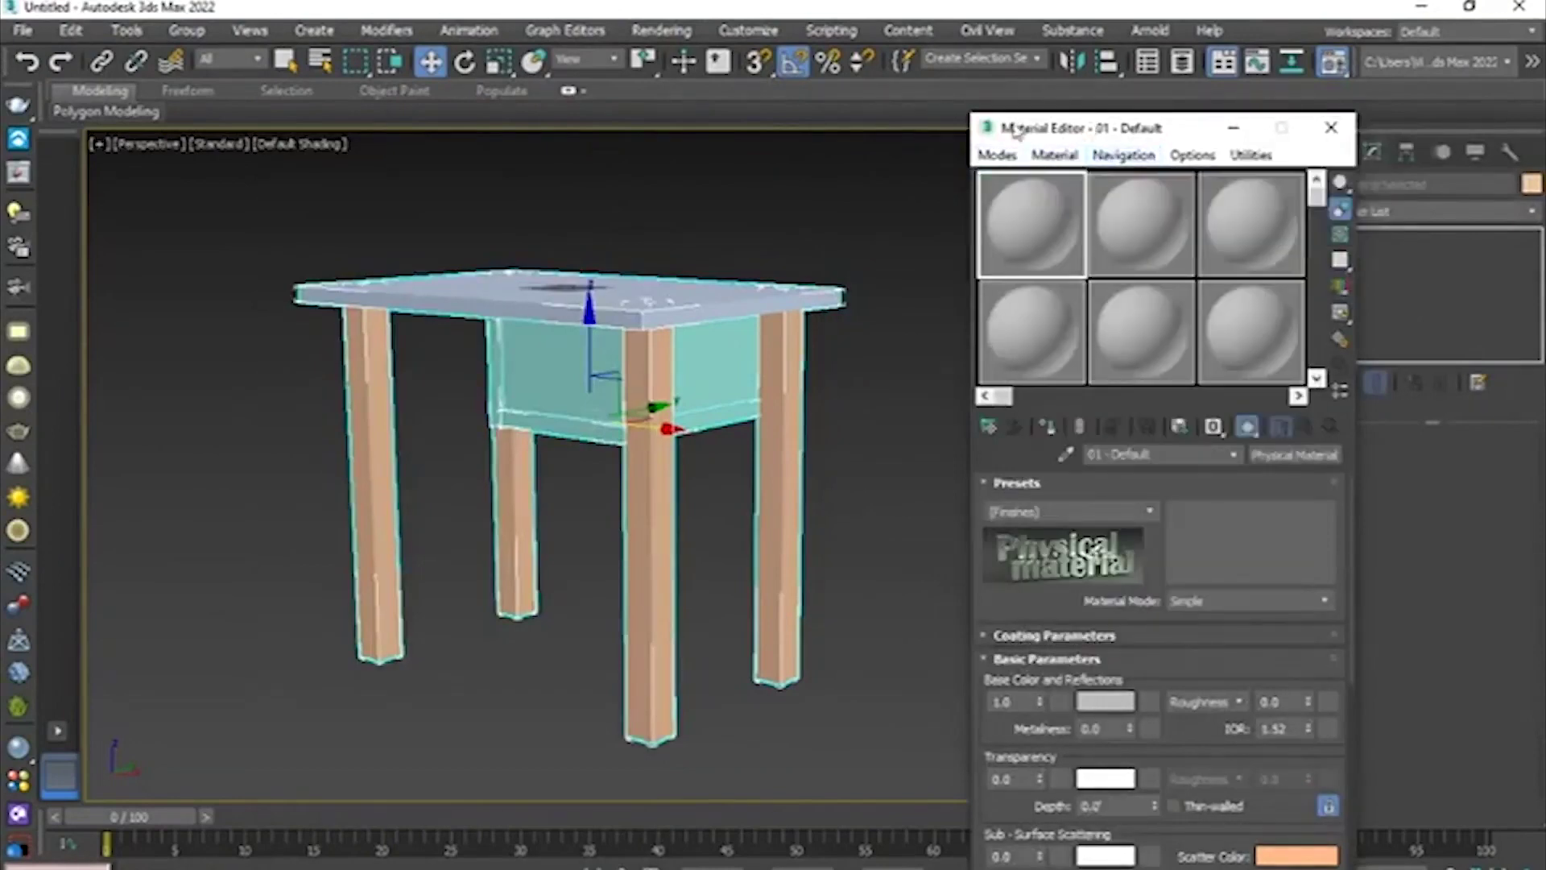
- Assign the 01 - Default physical material to all selected table parts
{"action": "left_click", "coordinate": [1047, 428]}
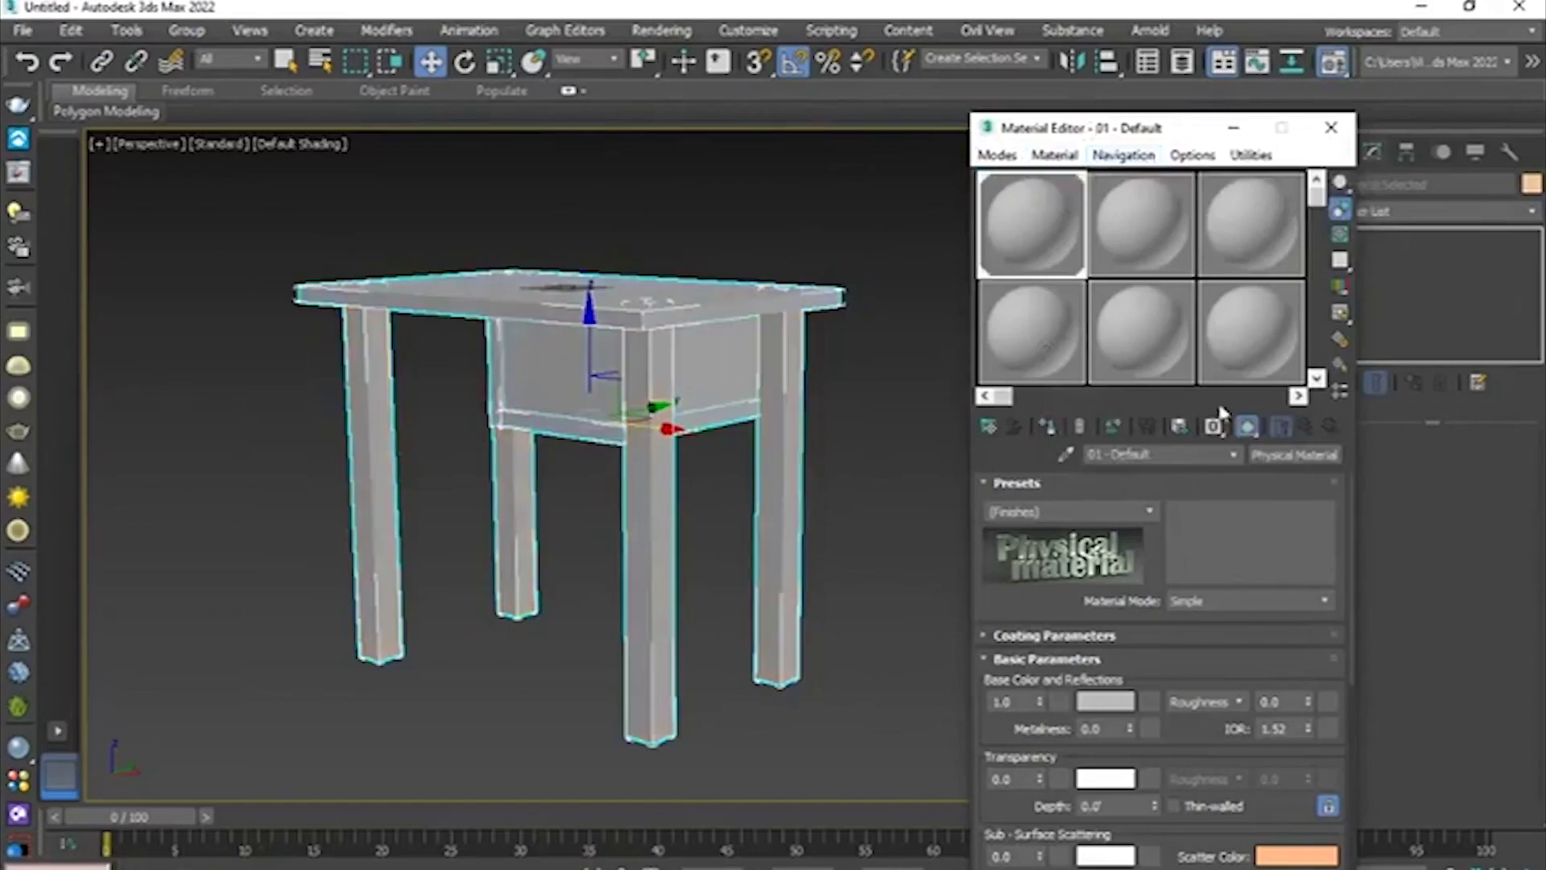
{"action": "scroll", "coordinate": [727, 310], "scroll_direction": "up", "scroll_amount": 3}
{"action": "scroll", "coordinate": [722, 282], "scroll_direction": "down", "scroll_amount": 4}
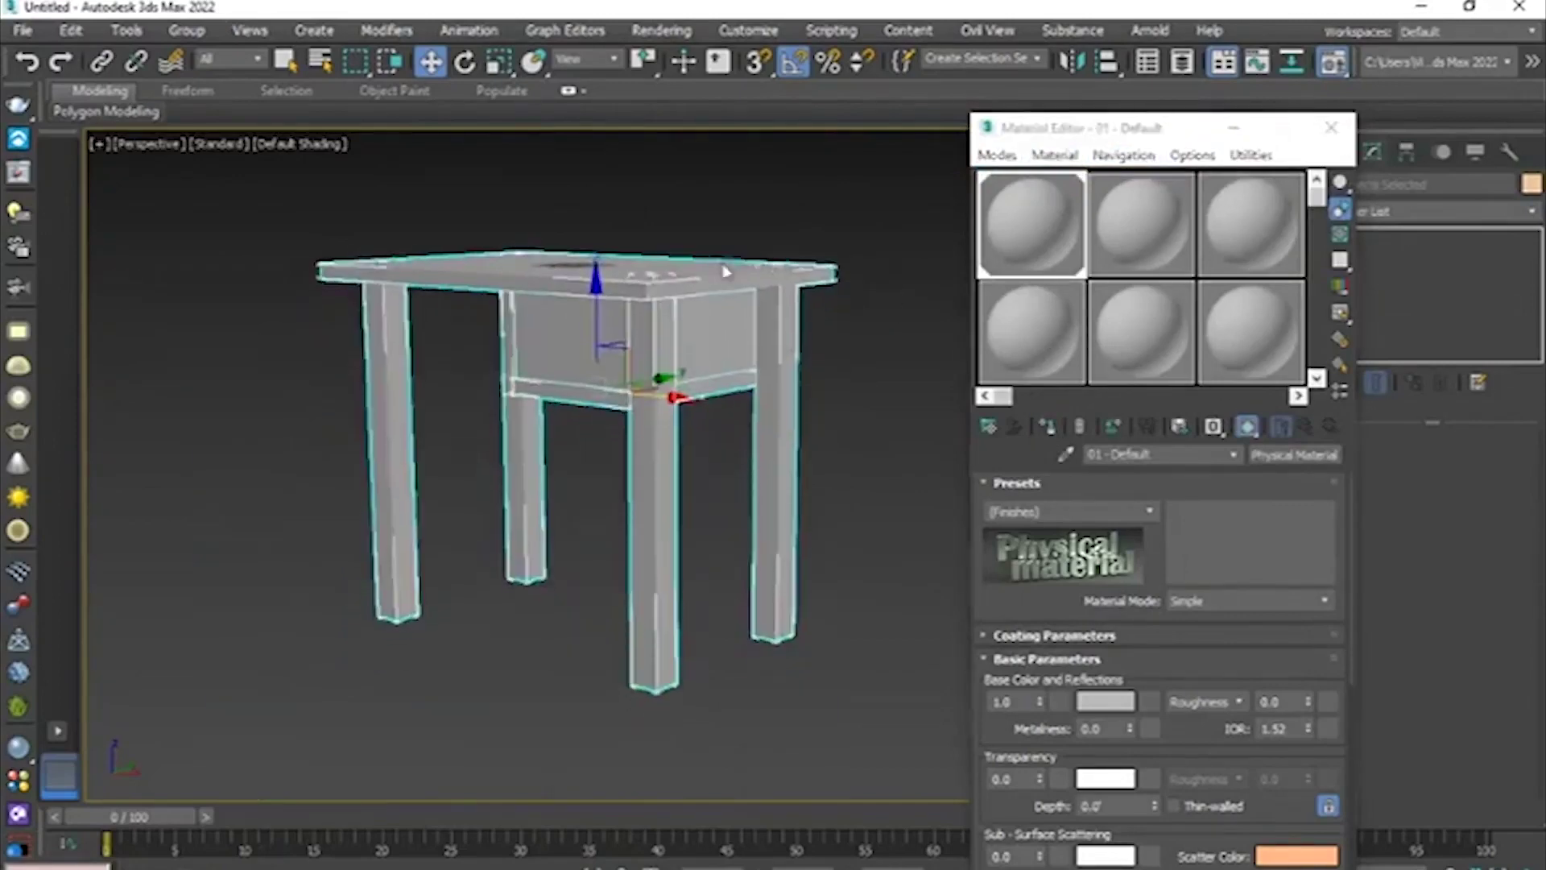
{"action": "scroll", "coordinate": [724, 259], "scroll_direction": "up", "scroll_amount": 3}
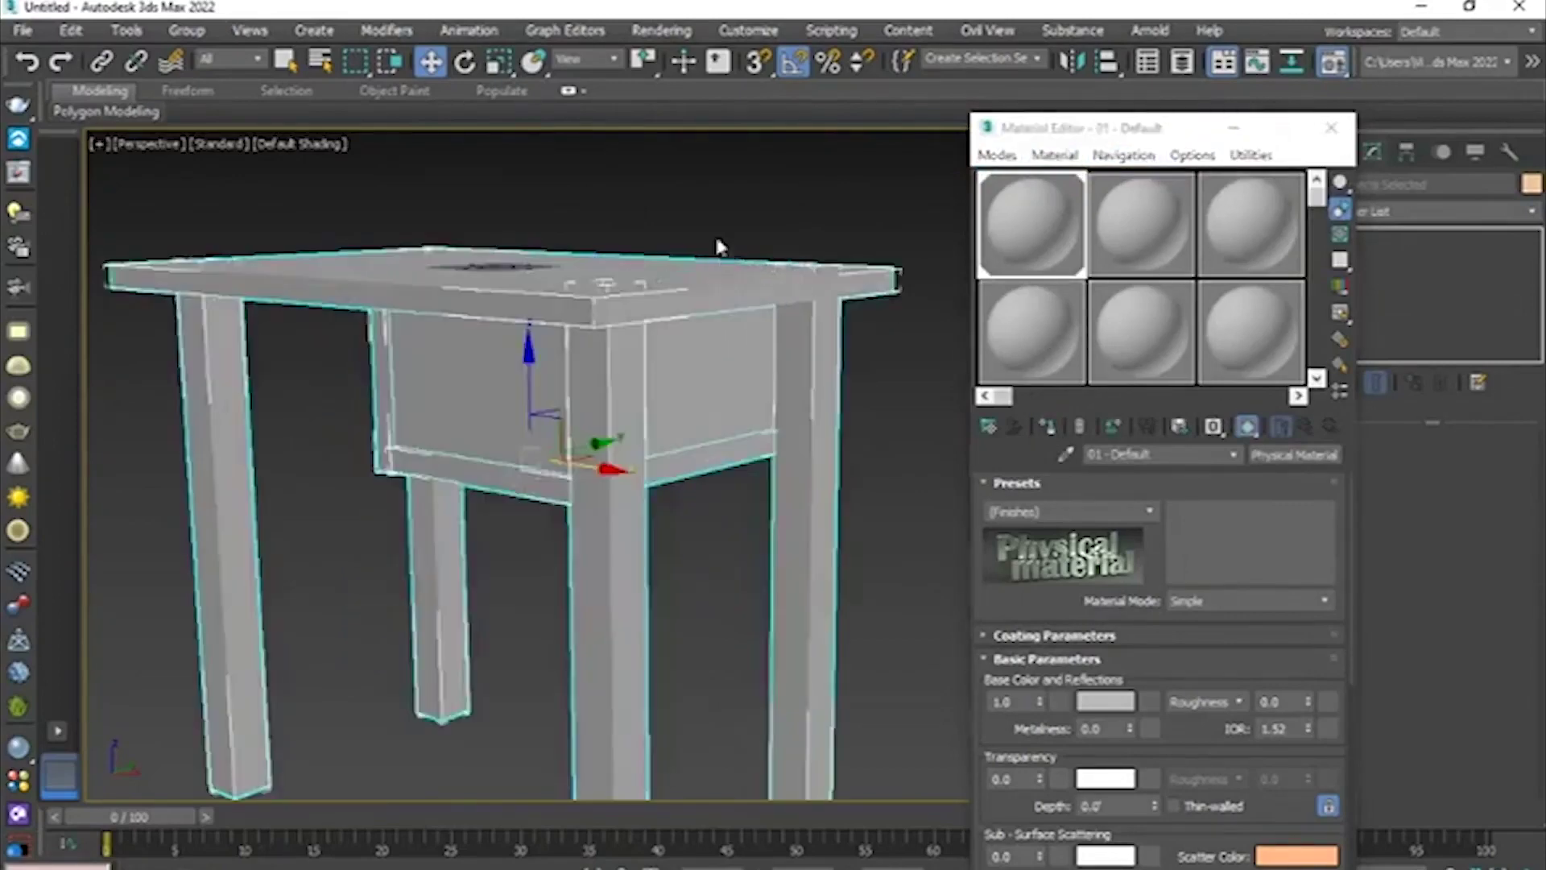
- Darken the material's base color to a dark grey and minimize the Material Editor
{"action": "left_click", "coordinate": [1112, 702]}
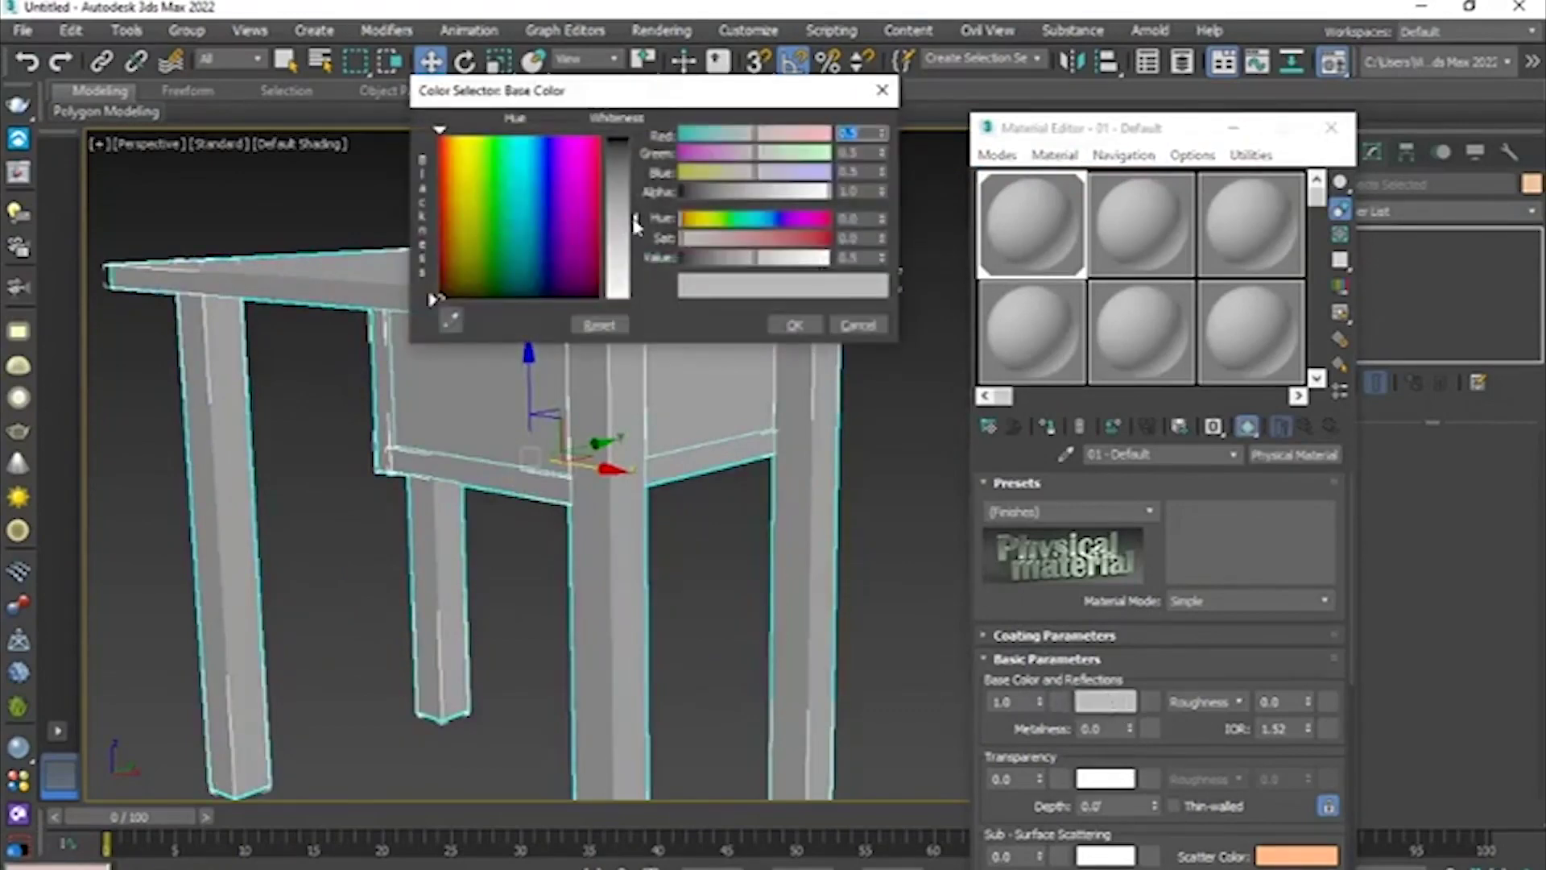
{"action": "left_click_drag", "start_coordinate": [636, 226], "coordinate": [635, 168]}
{"action": "left_click", "coordinate": [795, 326]}
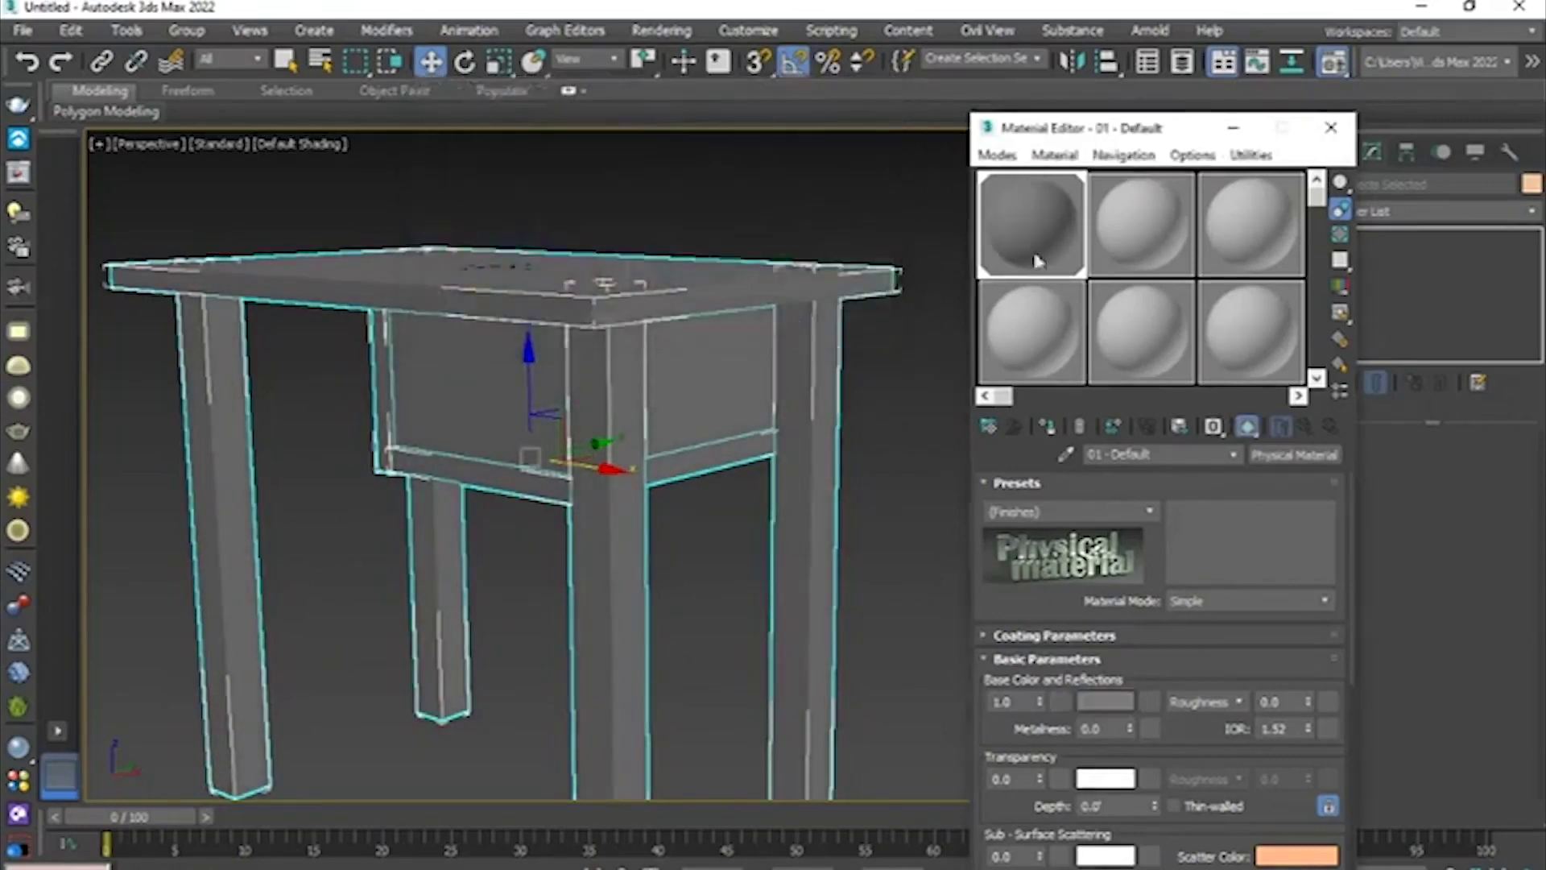
{"action": "left_click", "coordinate": [1243, 130]}
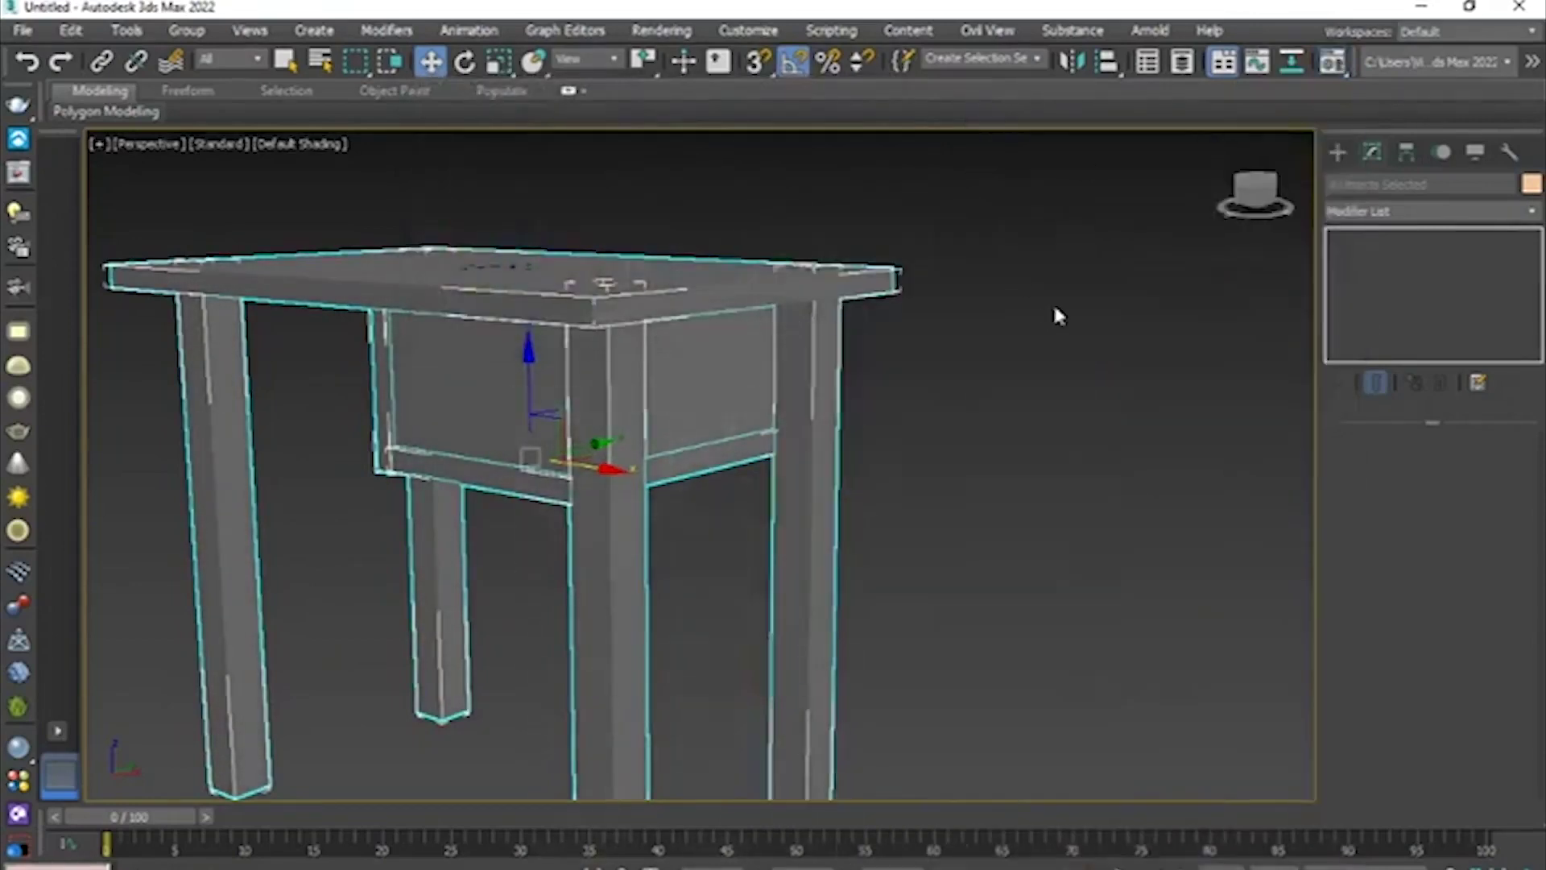
- Clear the selection and examine the grey table from several angles and distances
{"action": "left_click", "coordinate": [1052, 302]}
{"action": "scroll", "coordinate": [919, 397], "scroll_direction": "down", "scroll_amount": 4}
{"action": "scroll", "coordinate": [1022, 421], "scroll_direction": "up", "scroll_amount": 5}
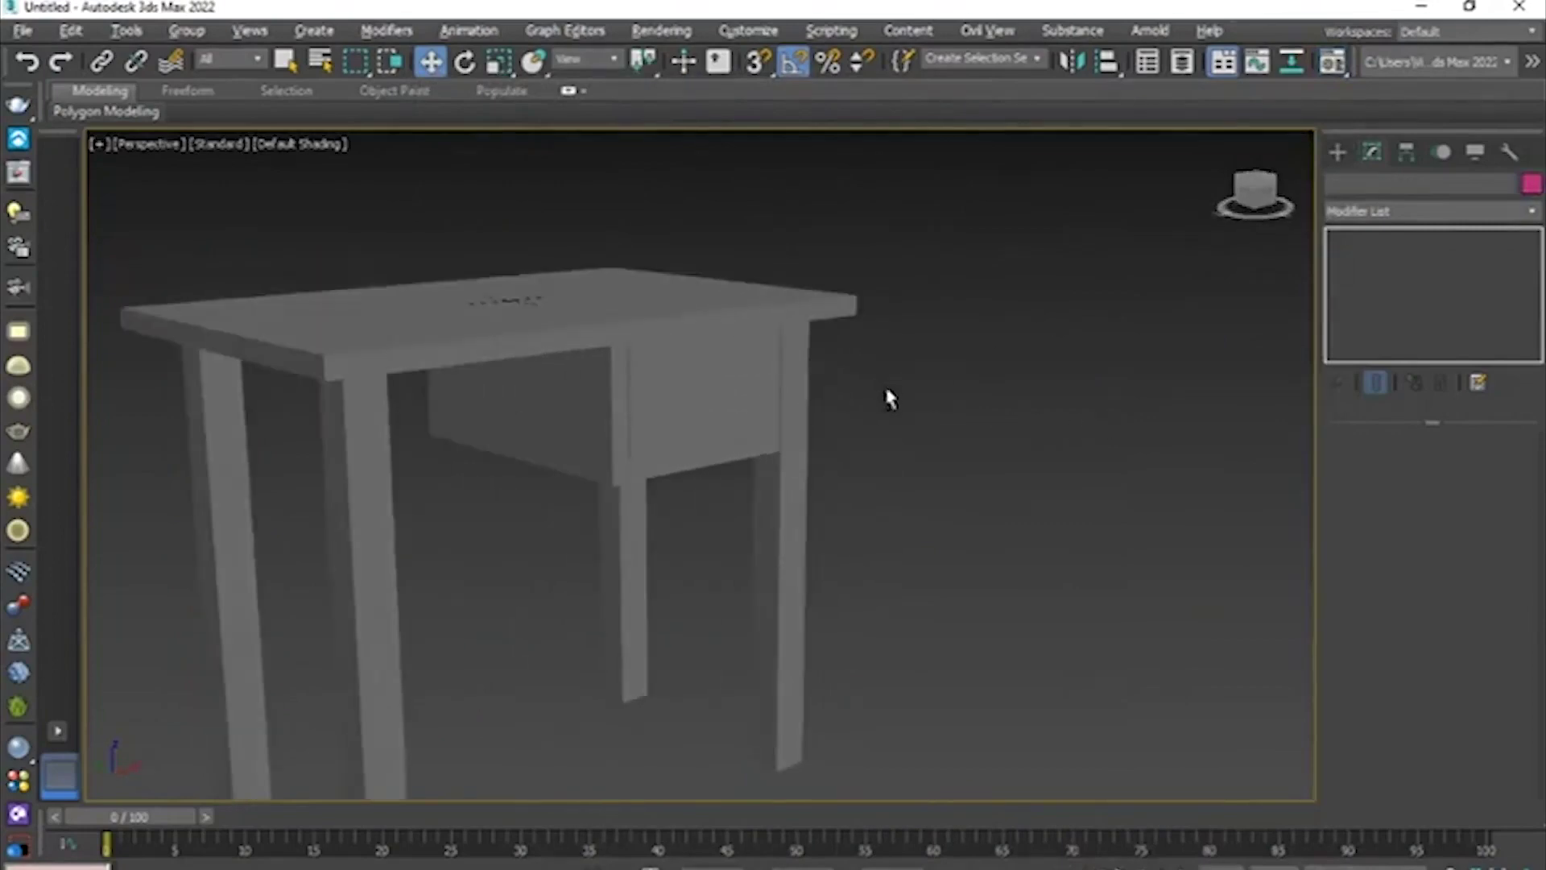
{"action": "scroll", "coordinate": [878, 391], "scroll_direction": "up", "scroll_amount": 4}
{"action": "middle_click_drag", "start_coordinate": [807, 404], "coordinate": [805, 454], "text": "alt"}
{"action": "scroll", "coordinate": [834, 385], "scroll_direction": "down", "scroll_amount": 4}
{"action": "scroll", "coordinate": [749, 451], "scroll_direction": "down", "scroll_amount": 3}
- Clone the leg farthest from the drawer along X in the Front viewport as one Copy, placed between that leg and the drawer frame
{"action": "key", "text": "alt+w"}
{"action": "key", "text": "alt+w"}
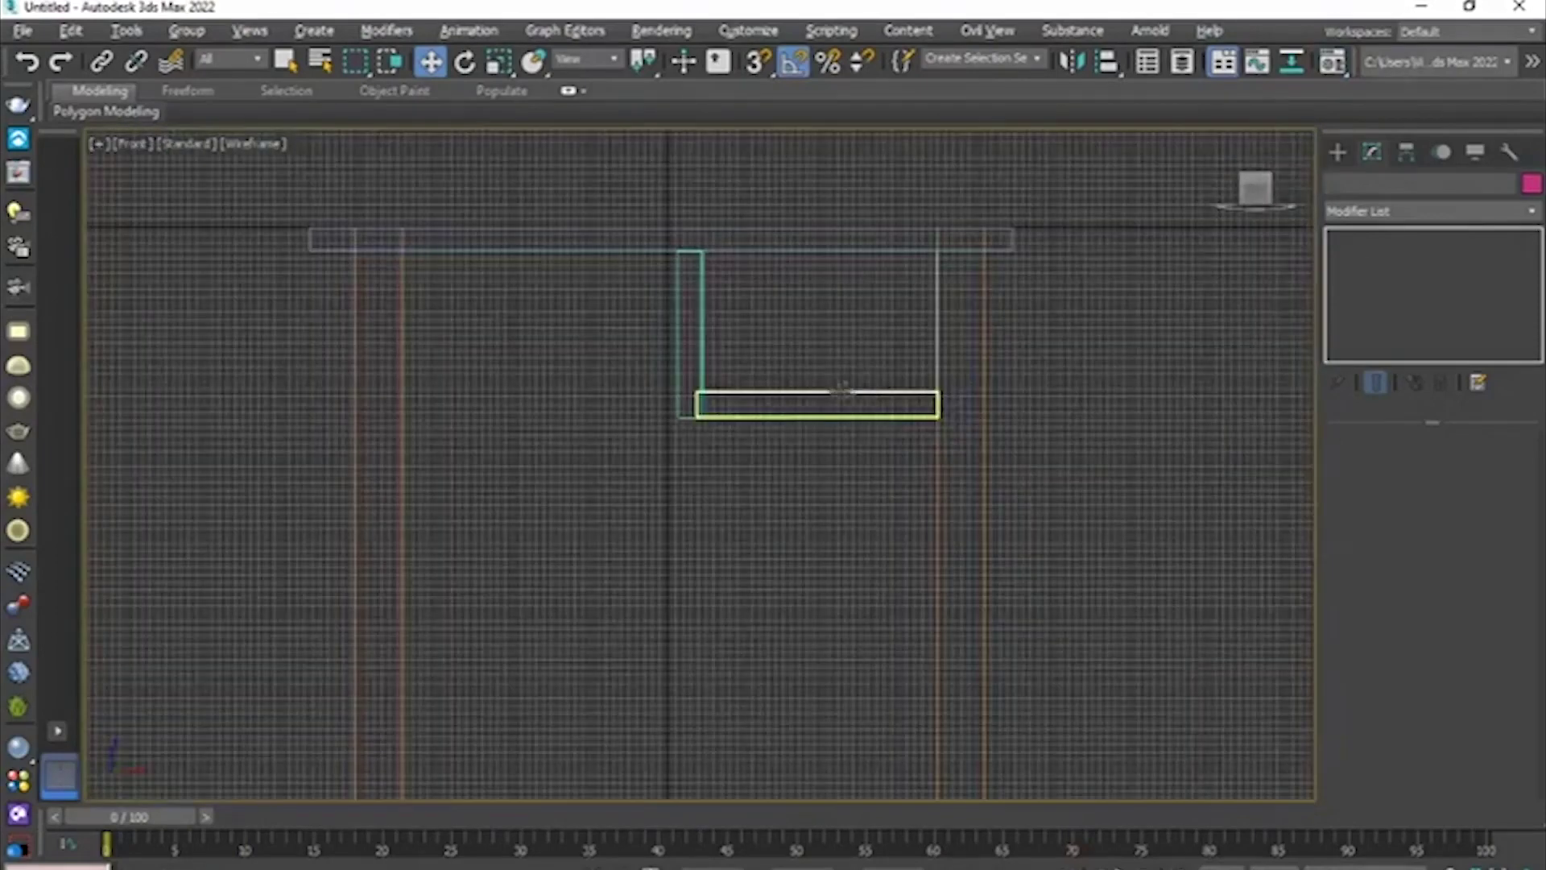
{"action": "scroll", "coordinate": [842, 390], "scroll_direction": "down", "scroll_amount": 4}
{"action": "scroll", "coordinate": [788, 432], "scroll_direction": "up", "scroll_amount": 3}
{"action": "left_click", "coordinate": [550, 415]}
{"action": "middle_click_drag", "start_coordinate": [648, 480], "coordinate": [600, 382]}
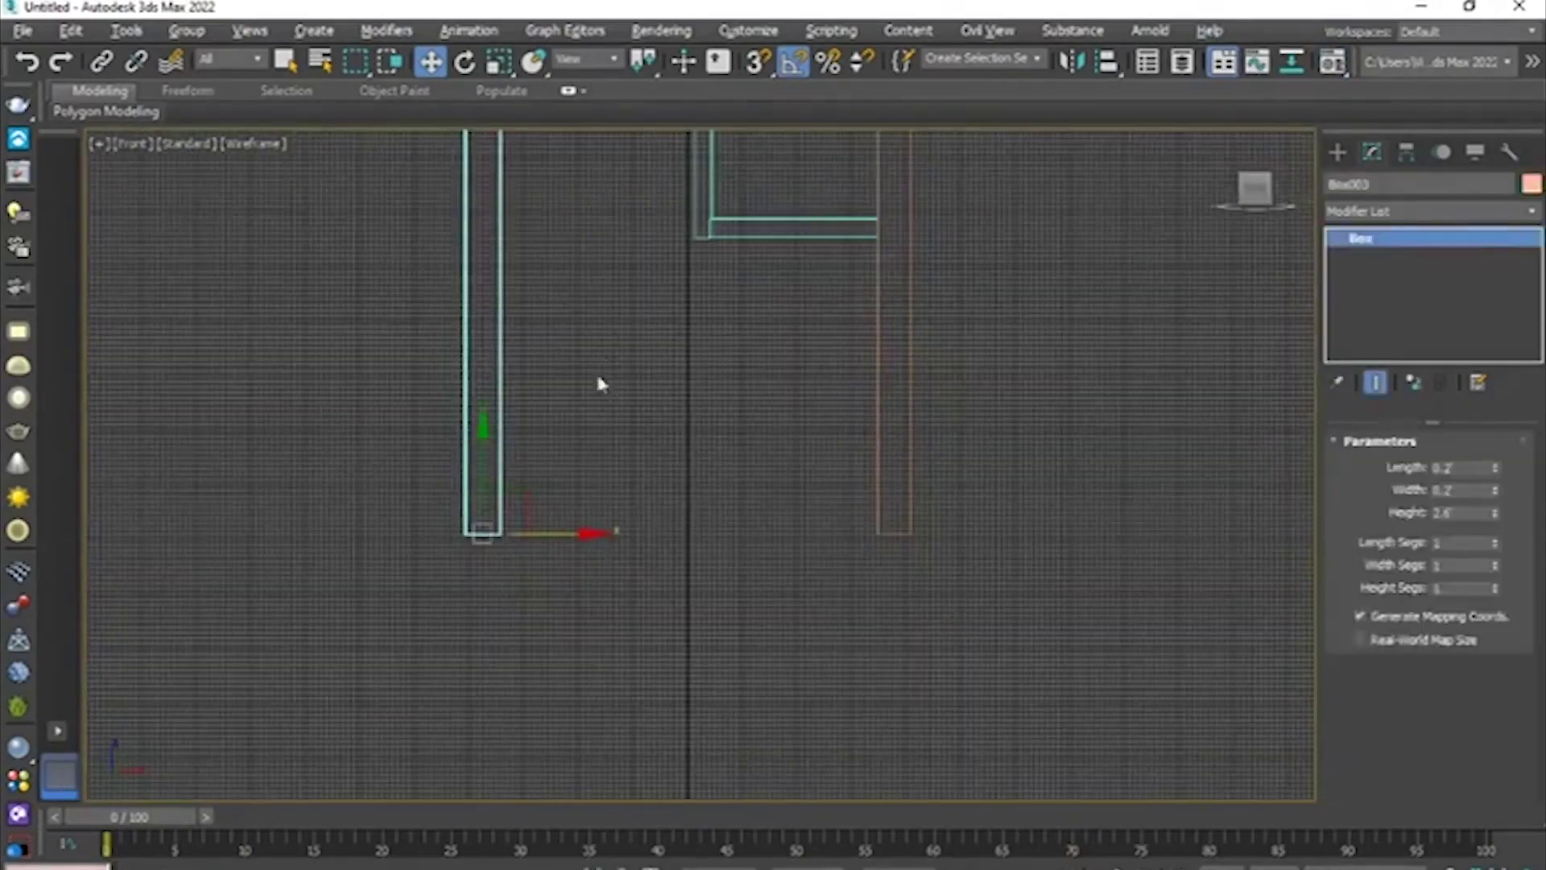
{"action": "left_click_drag", "start_coordinate": [585, 534], "coordinate": [713, 537], "text": "shift"}
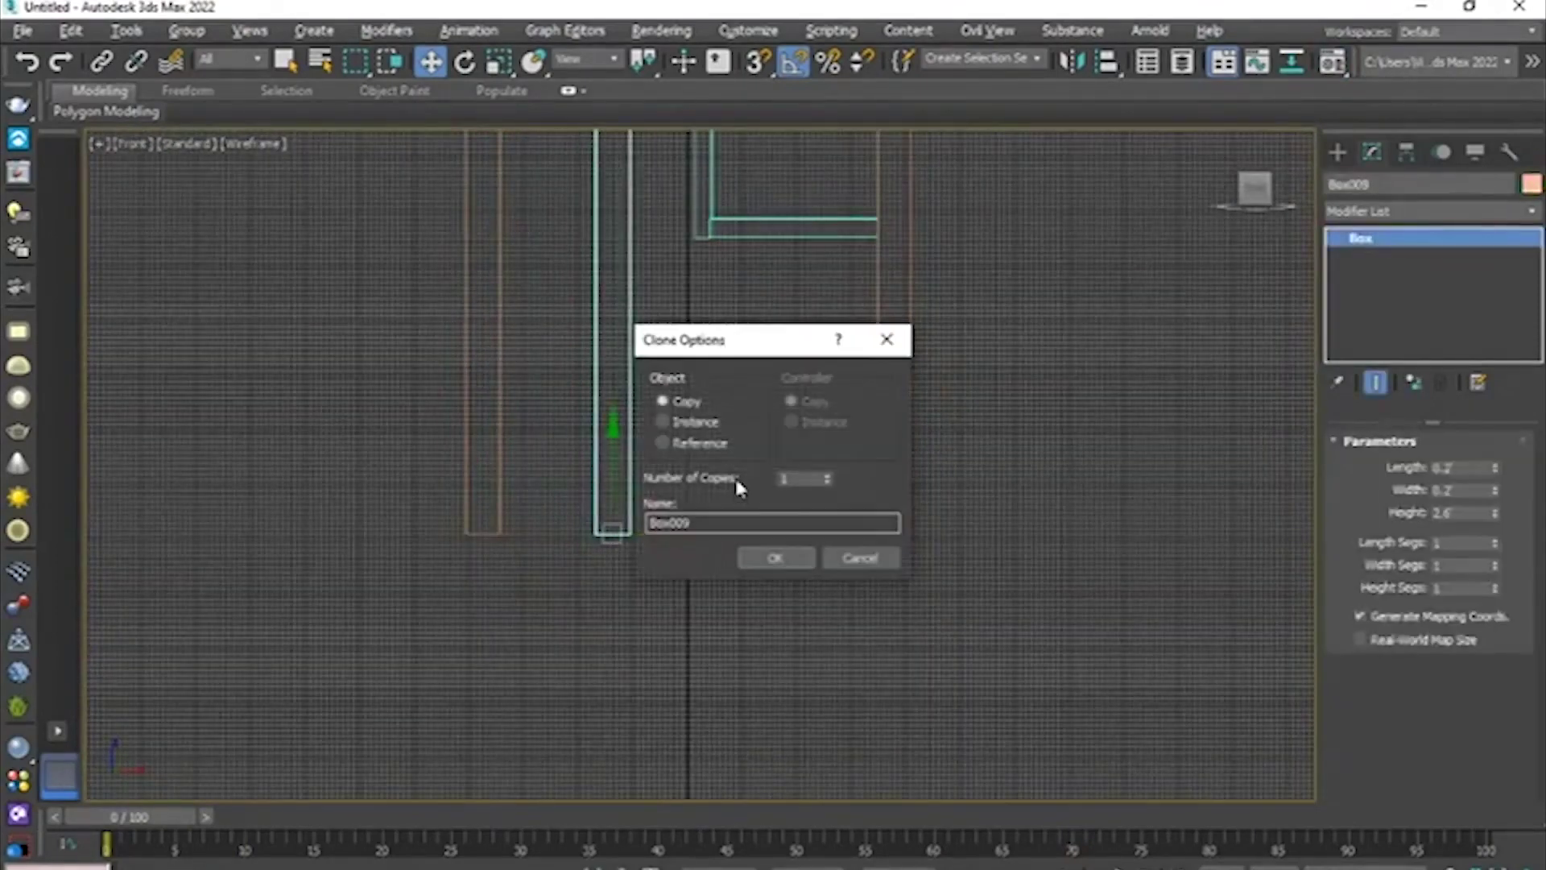
{"action": "left_click", "coordinate": [775, 557]}
{"action": "middle_click_drag", "start_coordinate": [669, 424], "coordinate": [656, 444]}
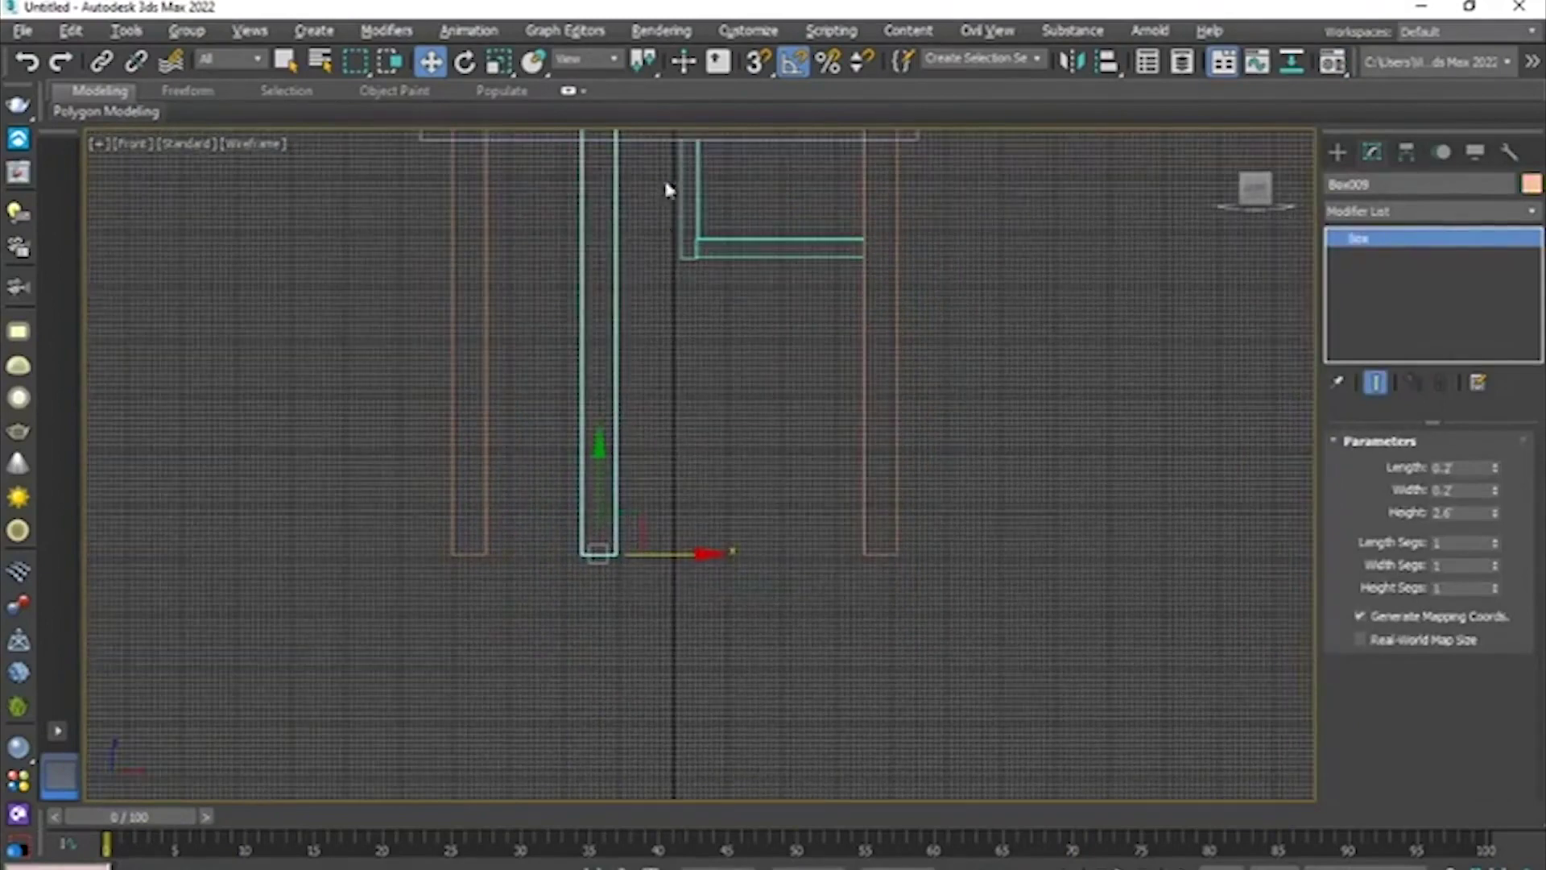
- Rotate the copied leg 90 degrees to horizontal and move it along X to span the two outer legs
{"action": "key", "text": "e"}
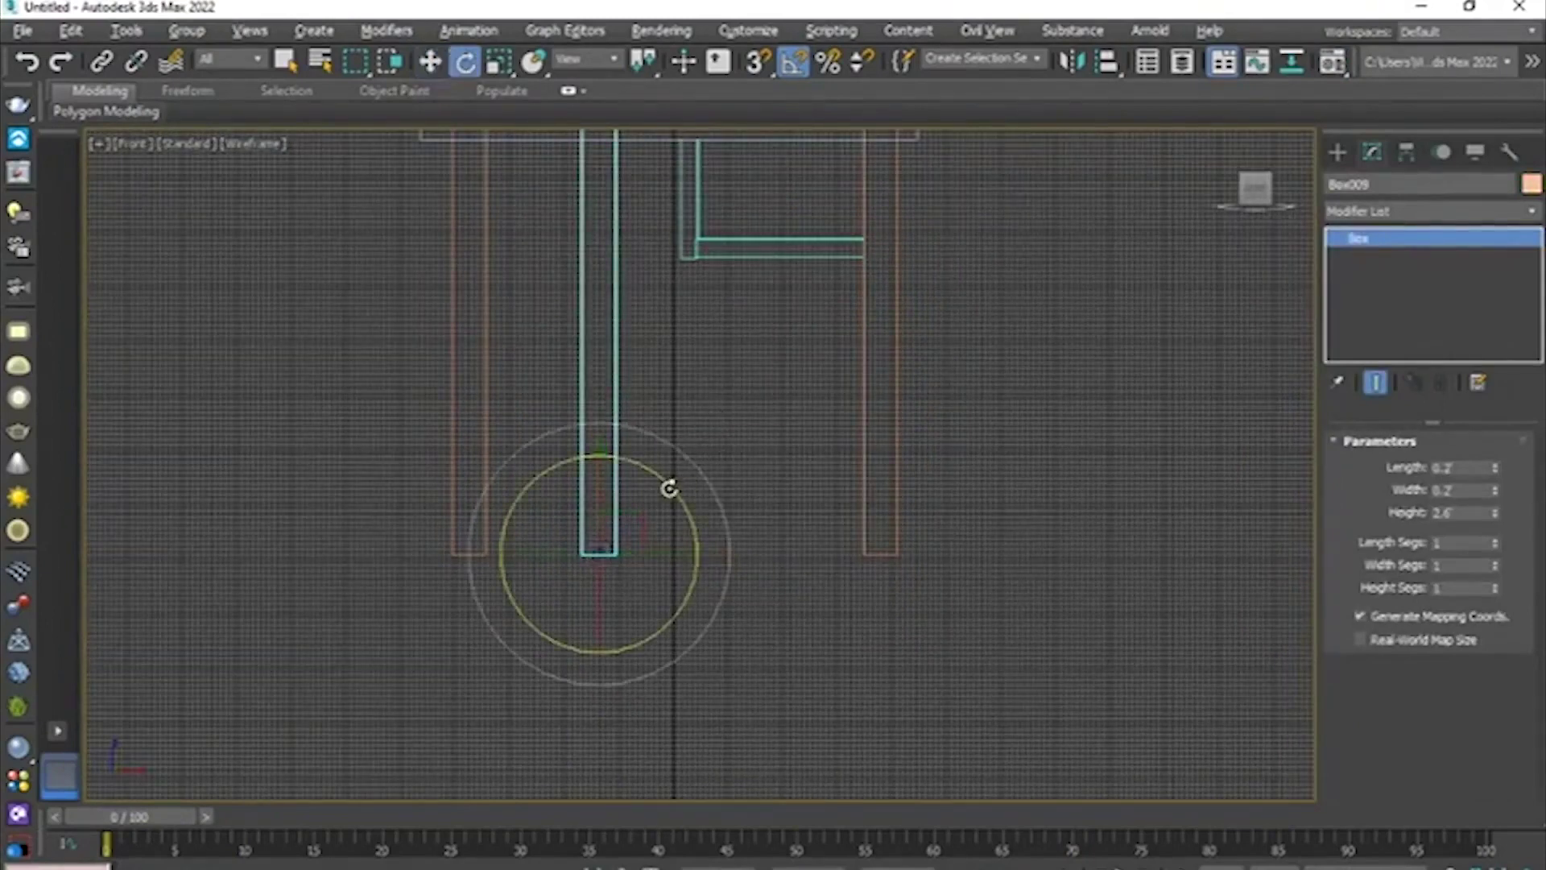
{"action": "left_click_drag", "start_coordinate": [669, 488], "coordinate": [697, 497]}
{"action": "key", "text": "w"}
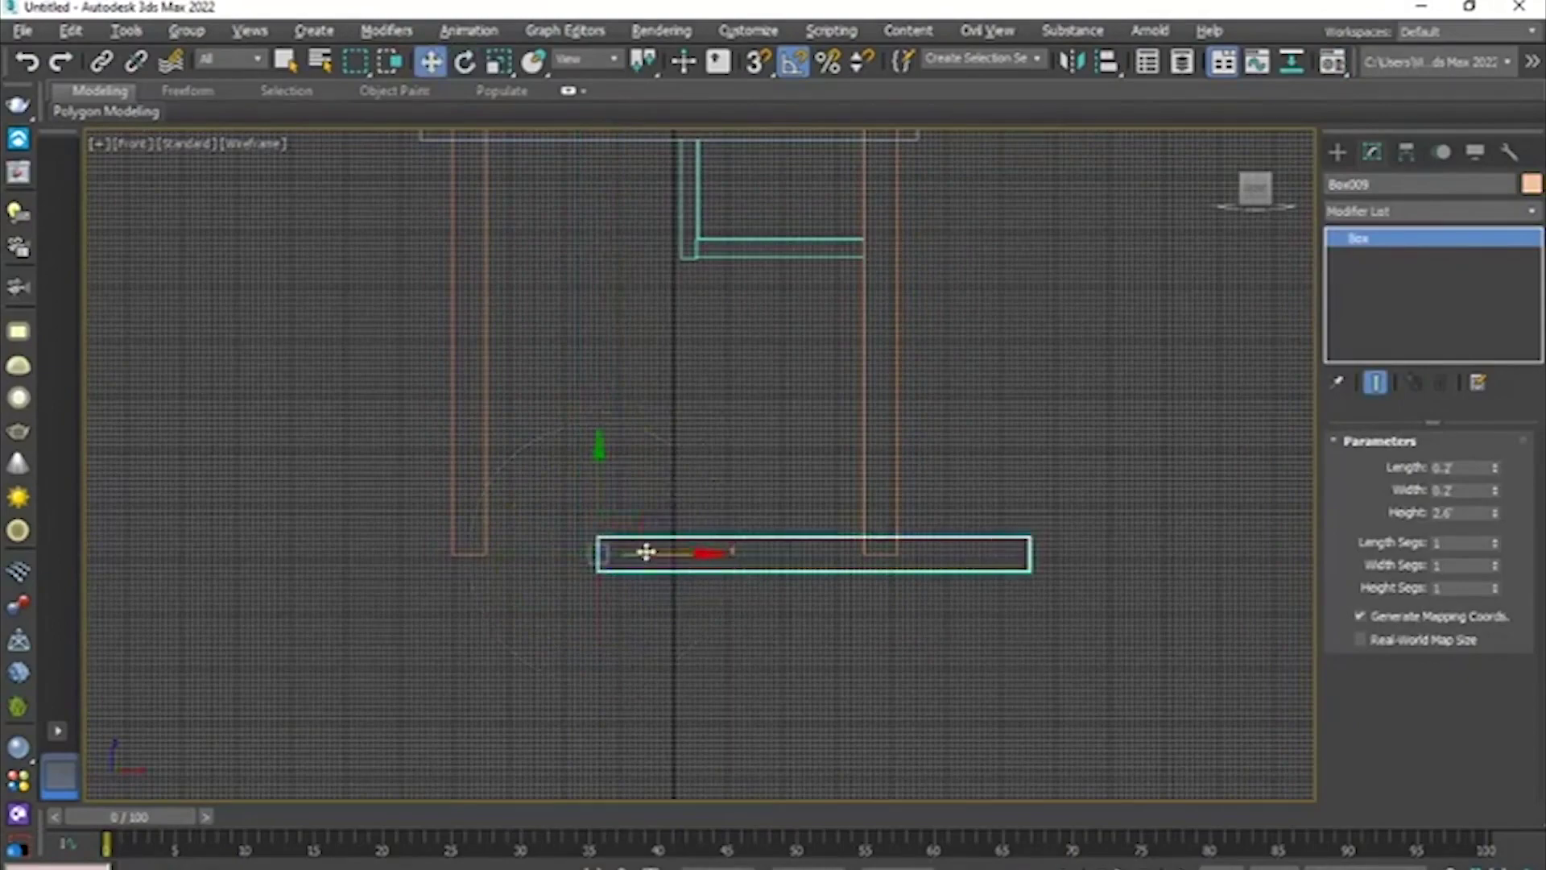
{"action": "left_click_drag", "start_coordinate": [646, 552], "coordinate": [548, 547]}
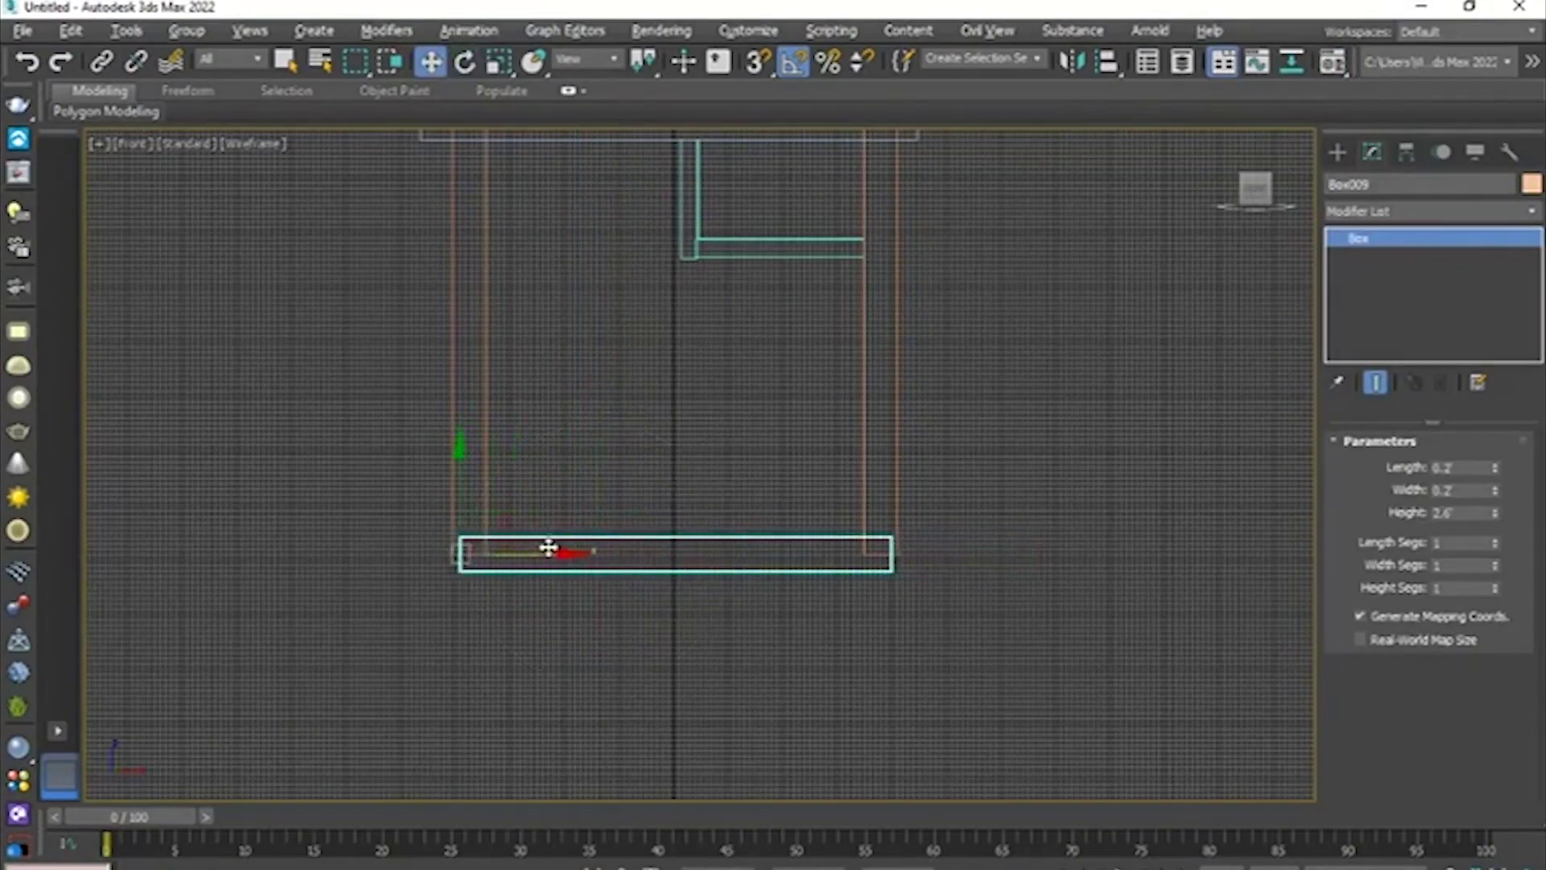
- Raise the horizontal bar above the leg ends, align its start with the outer leg edge and set its Height to 2.679'
{"action": "scroll", "coordinate": [529, 511], "scroll_direction": "up", "scroll_amount": 3}
{"action": "left_click_drag", "start_coordinate": [438, 508], "coordinate": [449, 405]}
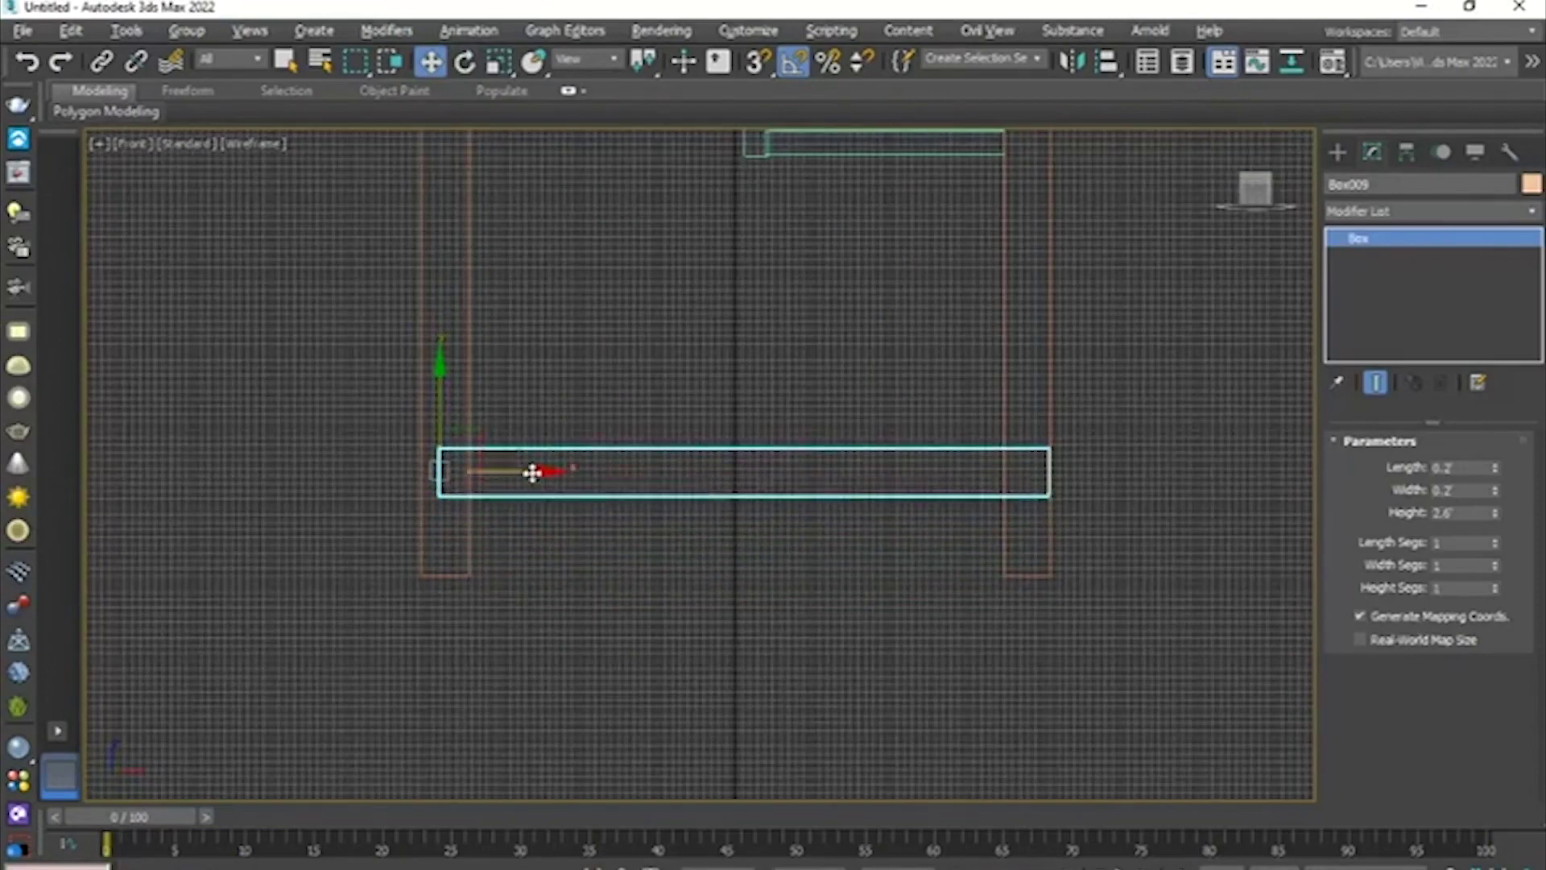
{"action": "left_click_drag", "start_coordinate": [532, 473], "coordinate": [514, 474]}
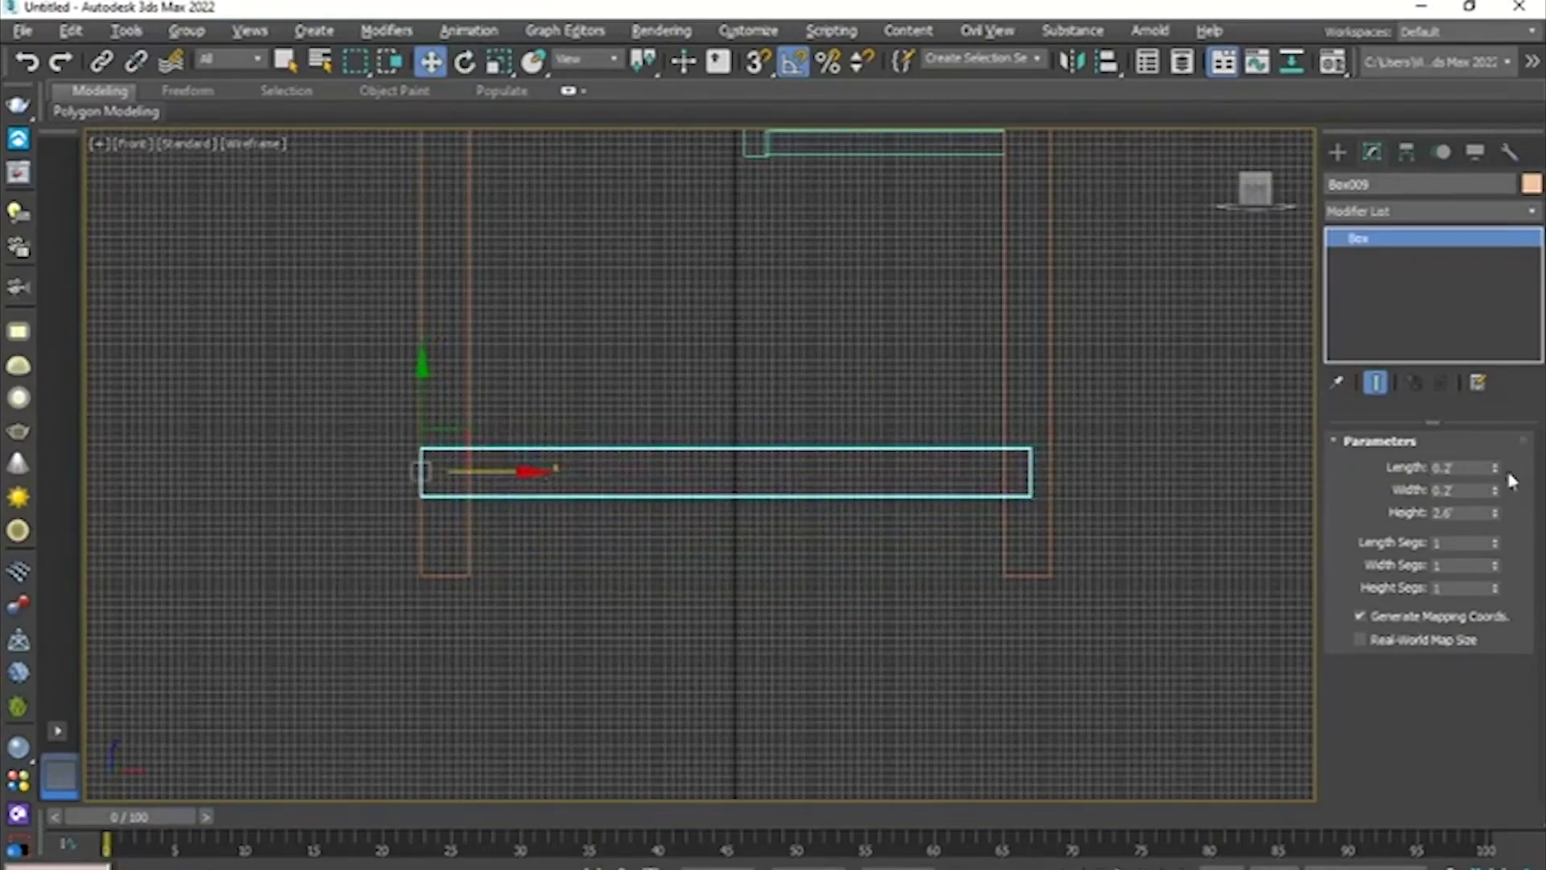
{"action": "left_click", "coordinate": [1496, 511]}
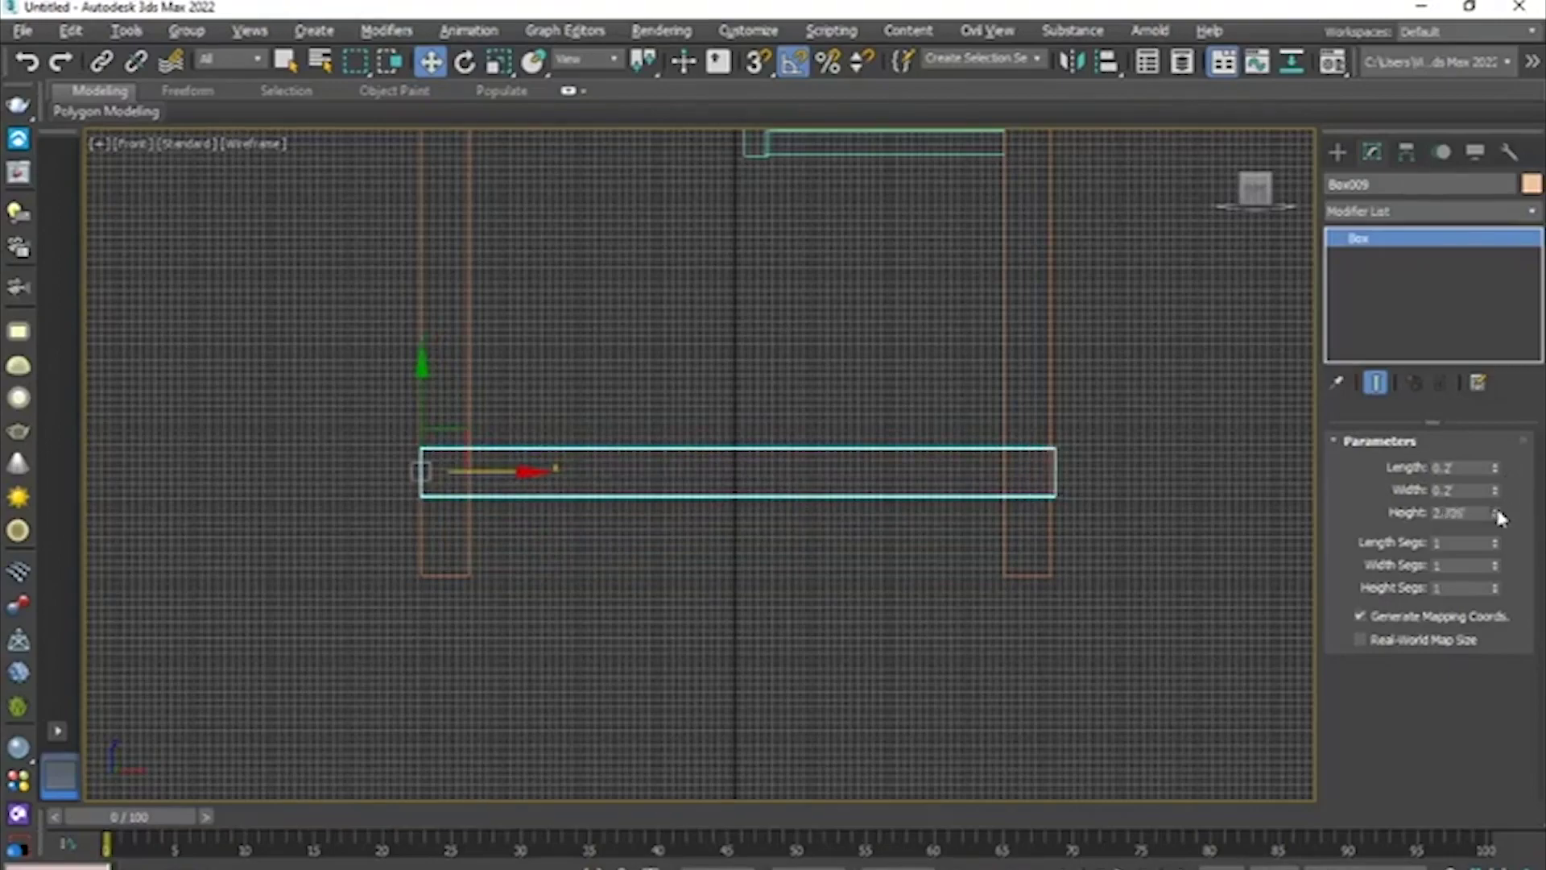
{"action": "left_click", "coordinate": [1497, 516]}
- In the Top viewport, clone the bar along Y as one Instance onto the opposite pair of legs
{"action": "scroll", "coordinate": [1039, 459], "scroll_direction": "down", "scroll_amount": 3}
{"action": "key", "text": "alt+w"}
{"action": "key", "text": "alt+w"}
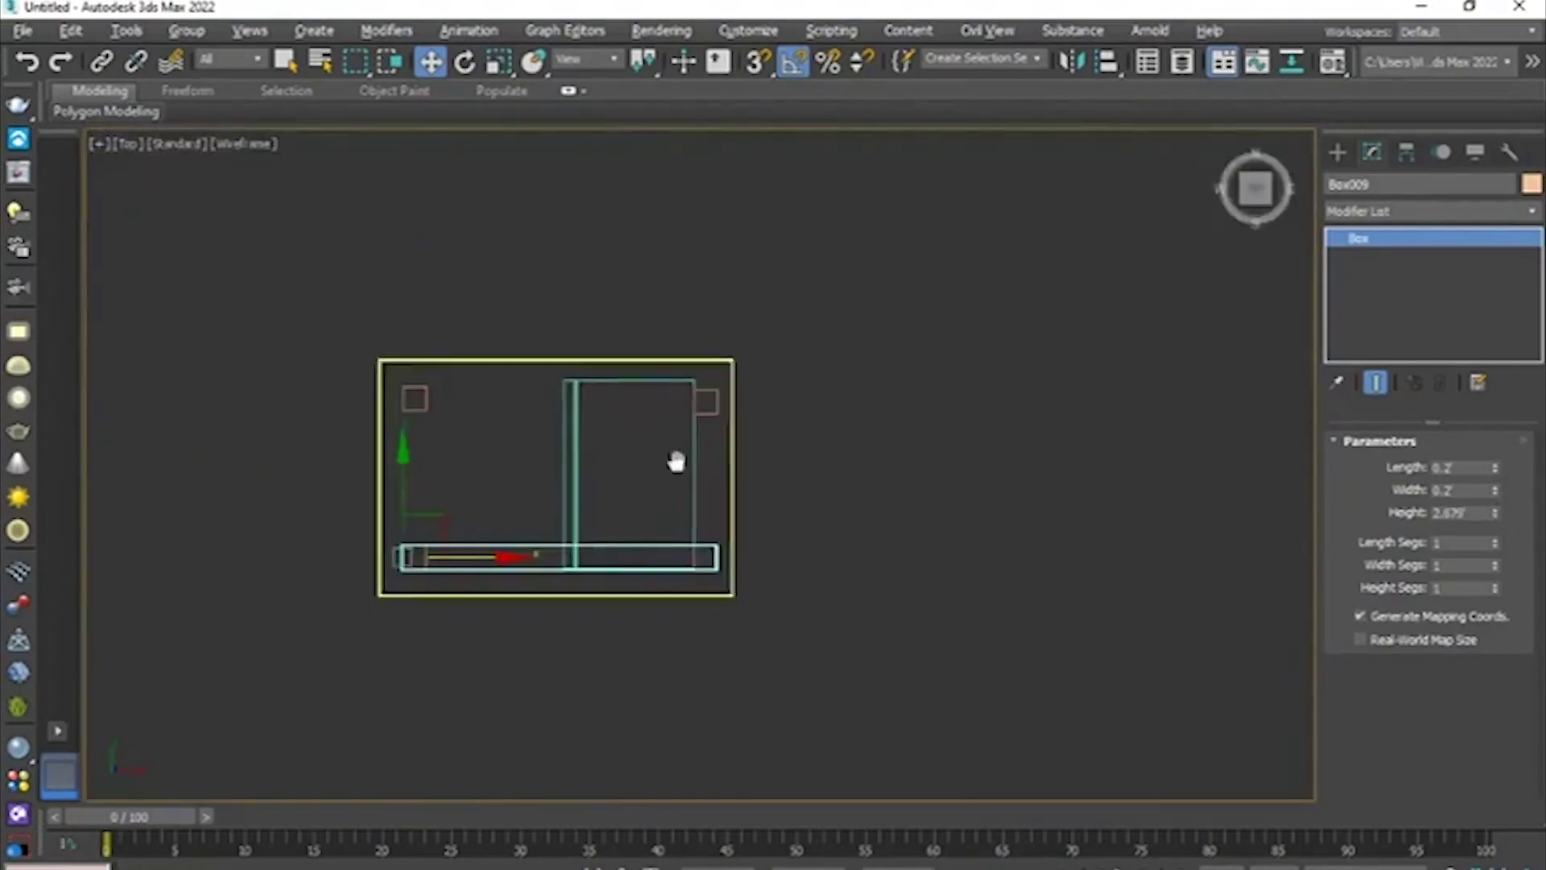
{"action": "scroll", "coordinate": [677, 459], "scroll_direction": "up", "scroll_amount": 2}
{"action": "left_click_drag", "start_coordinate": [422, 476], "coordinate": [419, 252]}
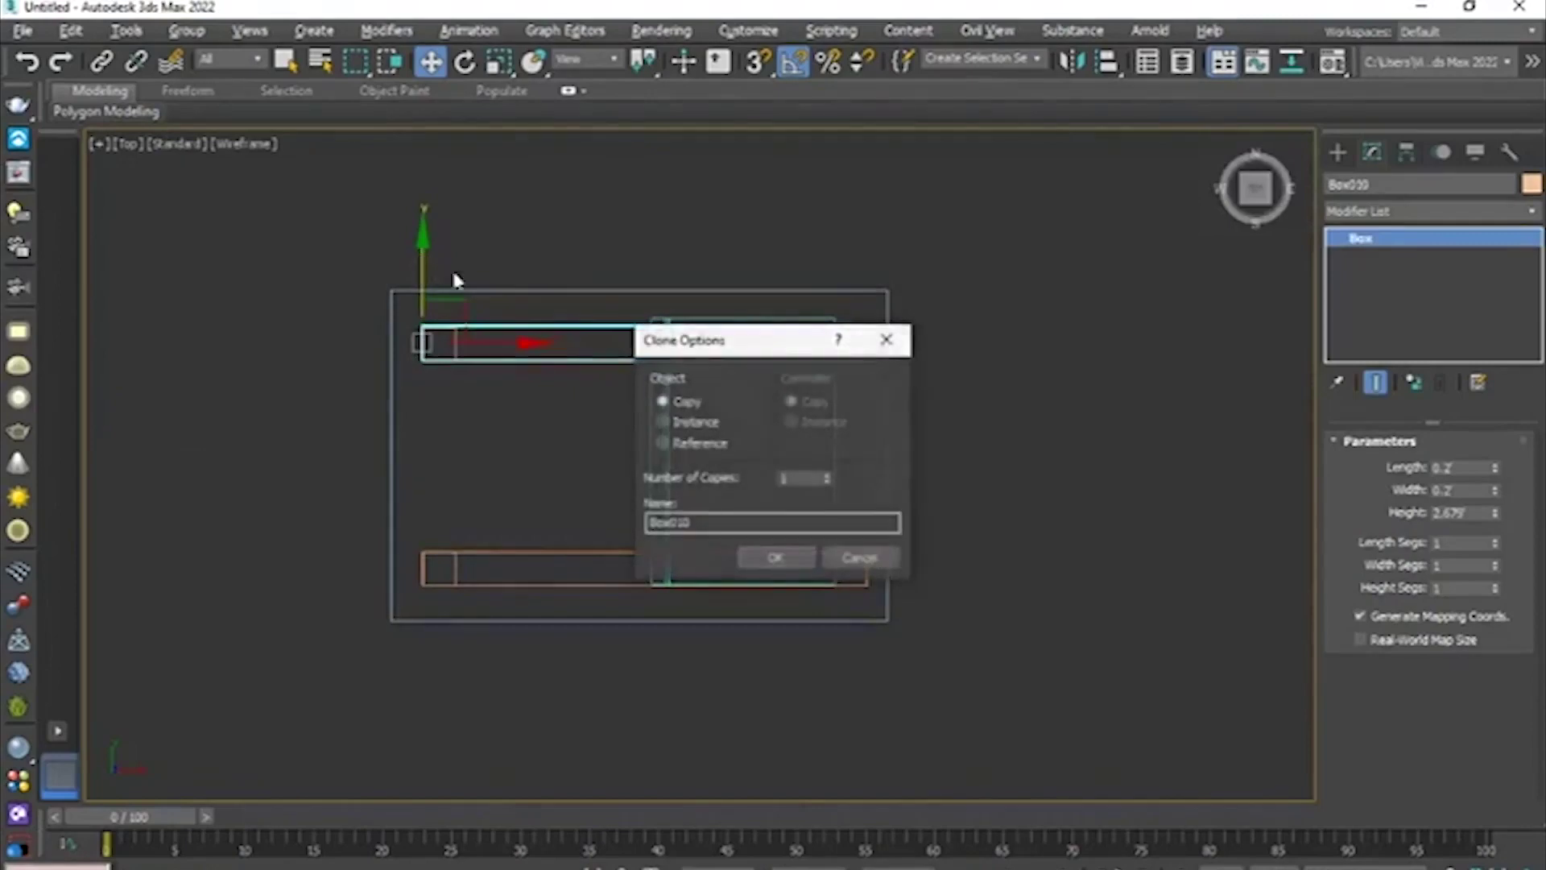
{"action": "left_click", "coordinate": [694, 422]}
{"action": "left_click", "coordinate": [773, 556]}
- Try reducing the cloned bar's Length to 0.192' to match the leg, and undo the change
{"action": "scroll", "coordinate": [503, 331], "scroll_direction": "up", "scroll_amount": 5}
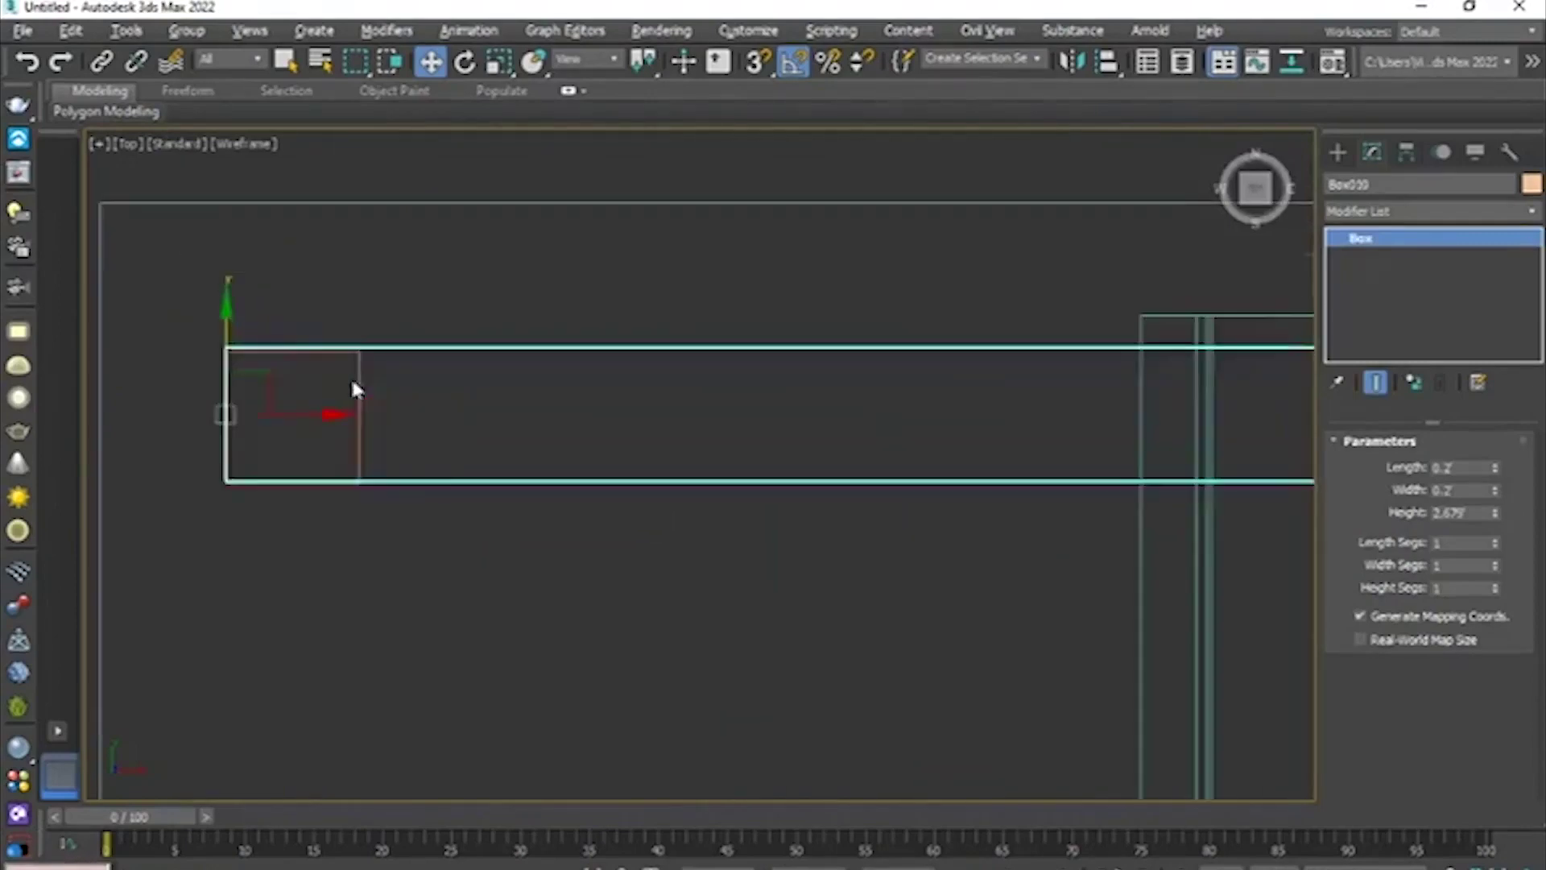
{"action": "left_click", "coordinate": [1495, 471]}
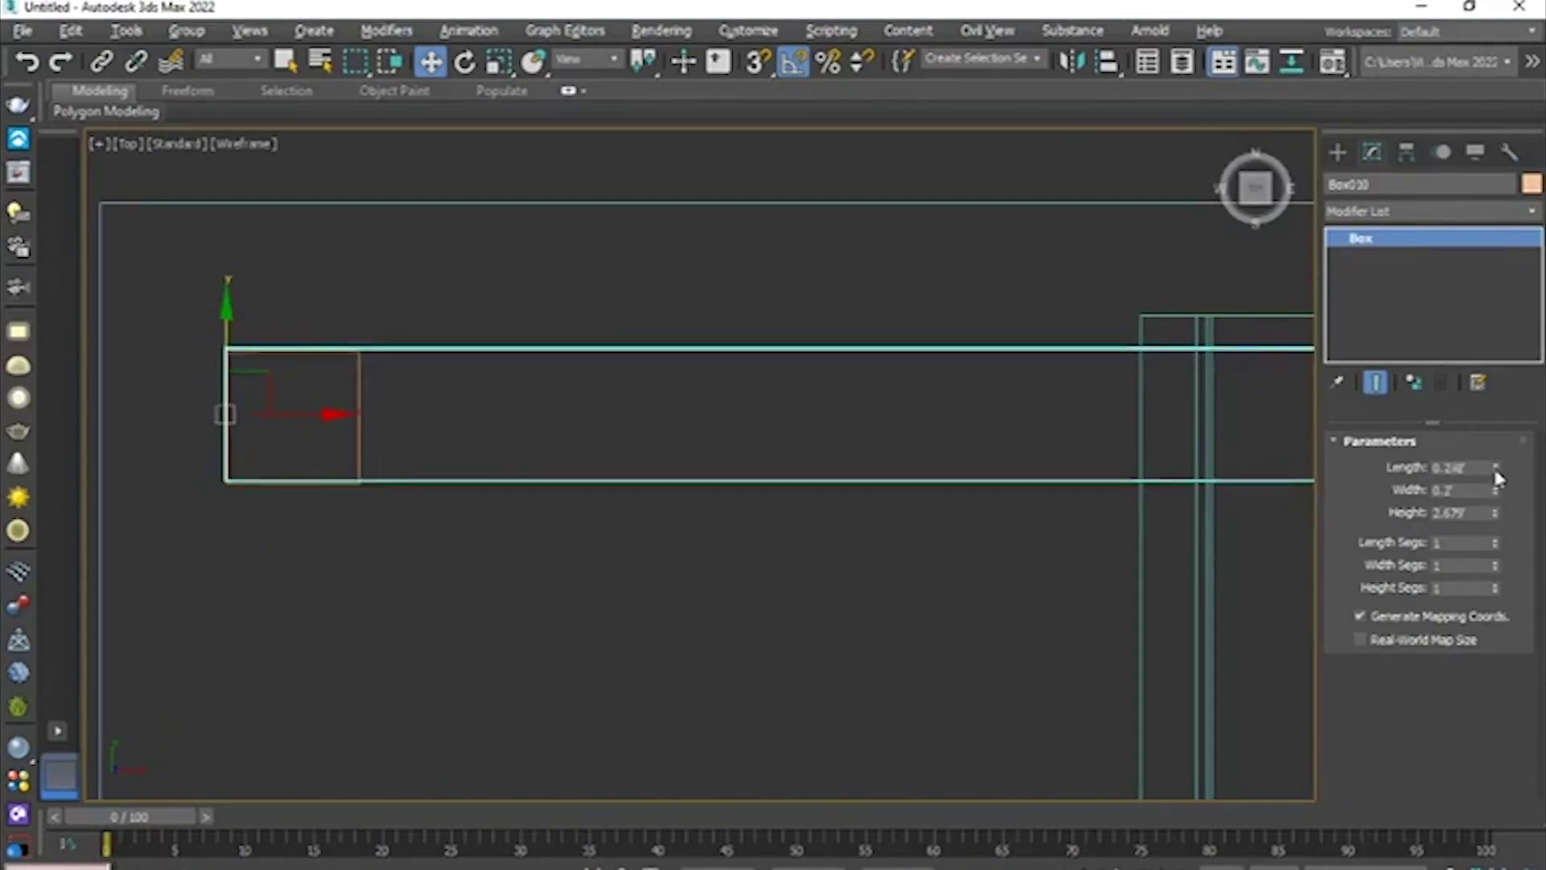
{"action": "left_click", "coordinate": [1495, 472]}
{"action": "left_click", "coordinate": [1496, 472]}
{"action": "left_click", "coordinate": [1496, 472]}
{"action": "scroll", "coordinate": [411, 412], "scroll_direction": "up", "scroll_amount": 2}
{"action": "middle_click_drag", "start_coordinate": [309, 404], "coordinate": [431, 394]}
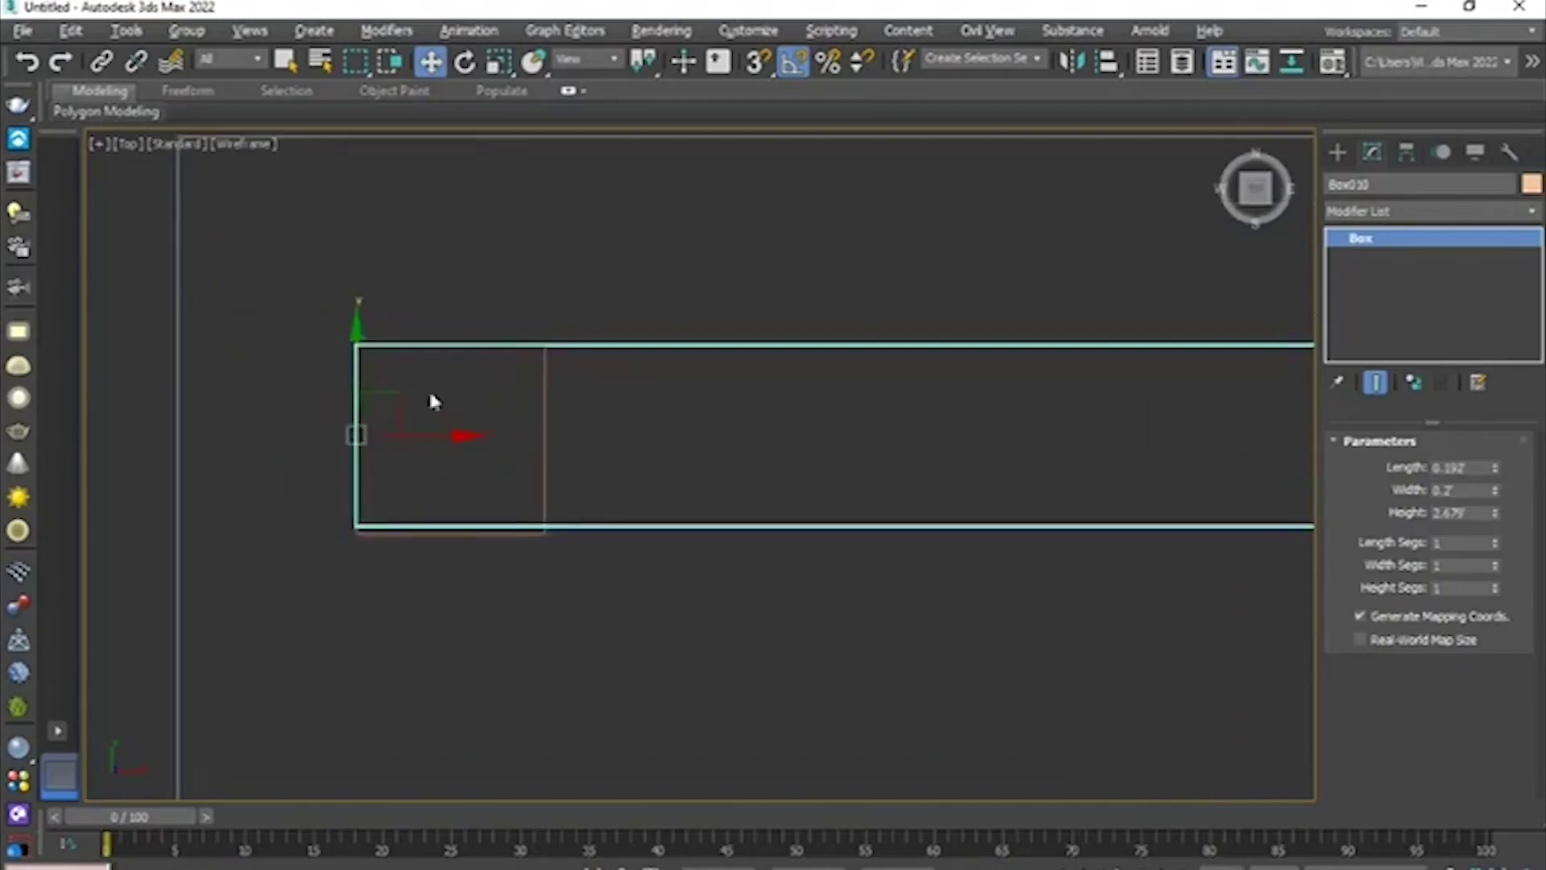
{"action": "key", "text": "ctrl+z"}
{"action": "key", "text": "ctrl+z"}
{"action": "key", "text": "ctrl+z"}
{"action": "key", "text": "ctrl+z"}
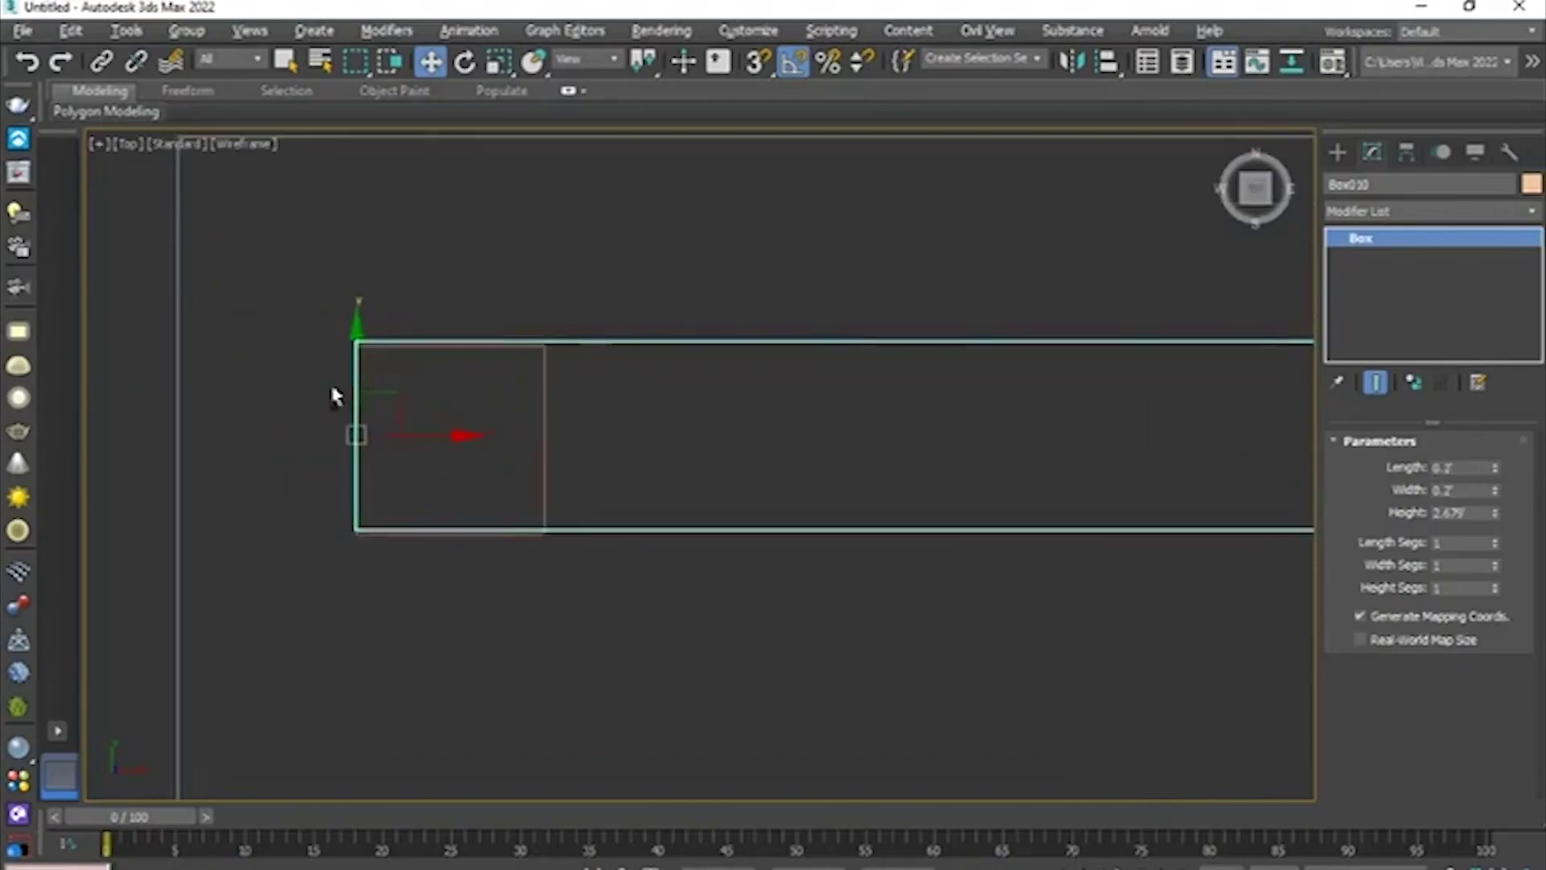
- Align the cloned bar with its leg along Y, and move the drawer-side leg along Y and X flush with the bar's end
{"action": "left_click_drag", "start_coordinate": [355, 335], "coordinate": [356, 340]}
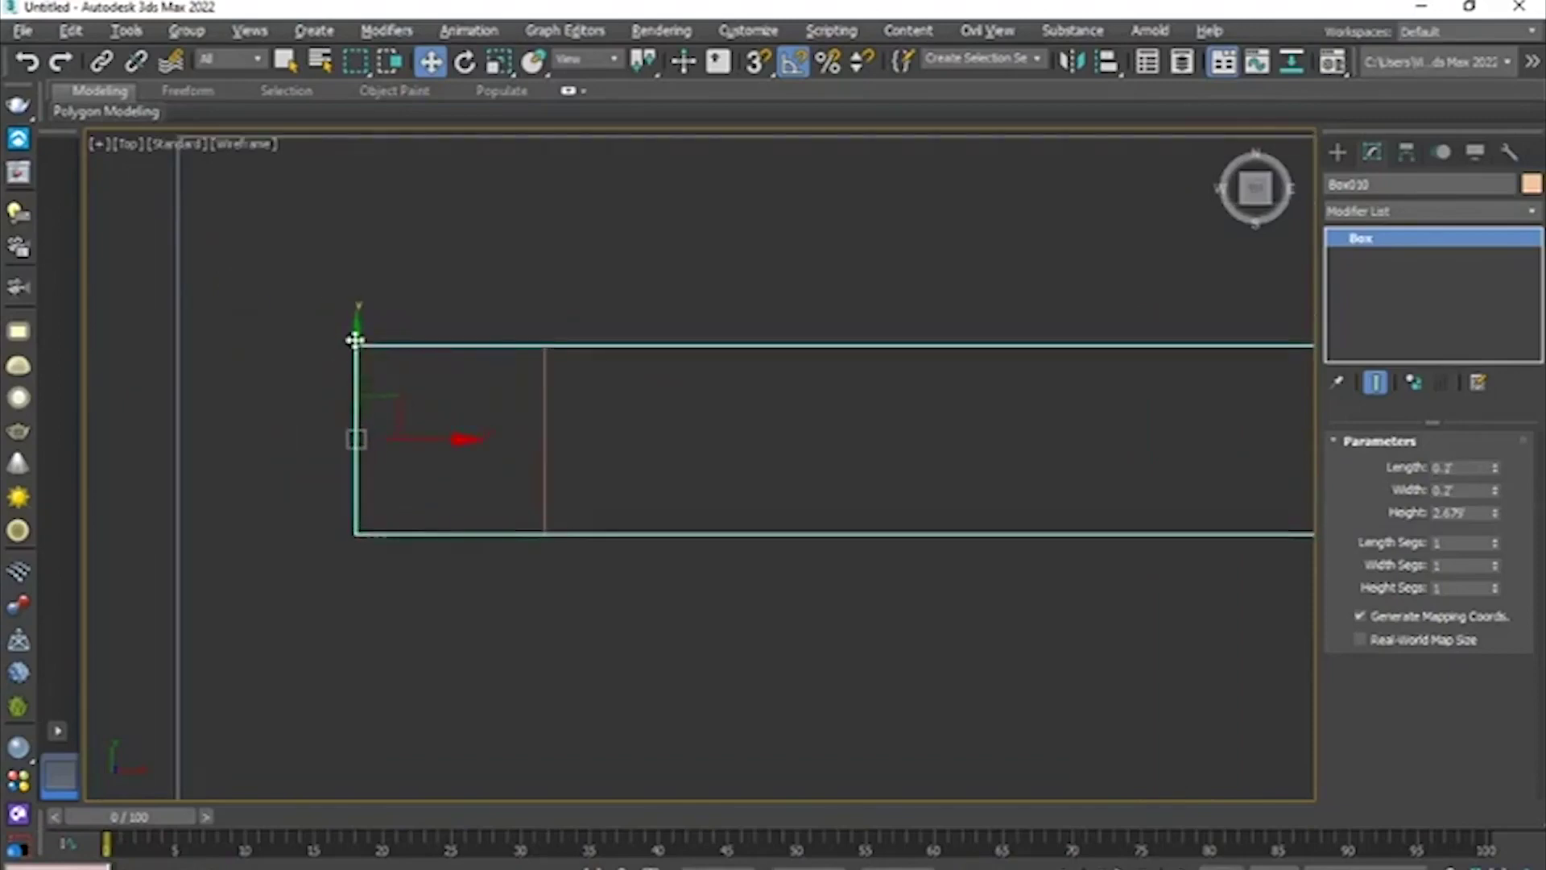
{"action": "scroll", "coordinate": [455, 431], "scroll_direction": "down", "scroll_amount": 5}
{"action": "middle_click_drag", "start_coordinate": [578, 519], "coordinate": [551, 400]}
{"action": "scroll", "coordinate": [958, 407], "scroll_direction": "up", "scroll_amount": 5}
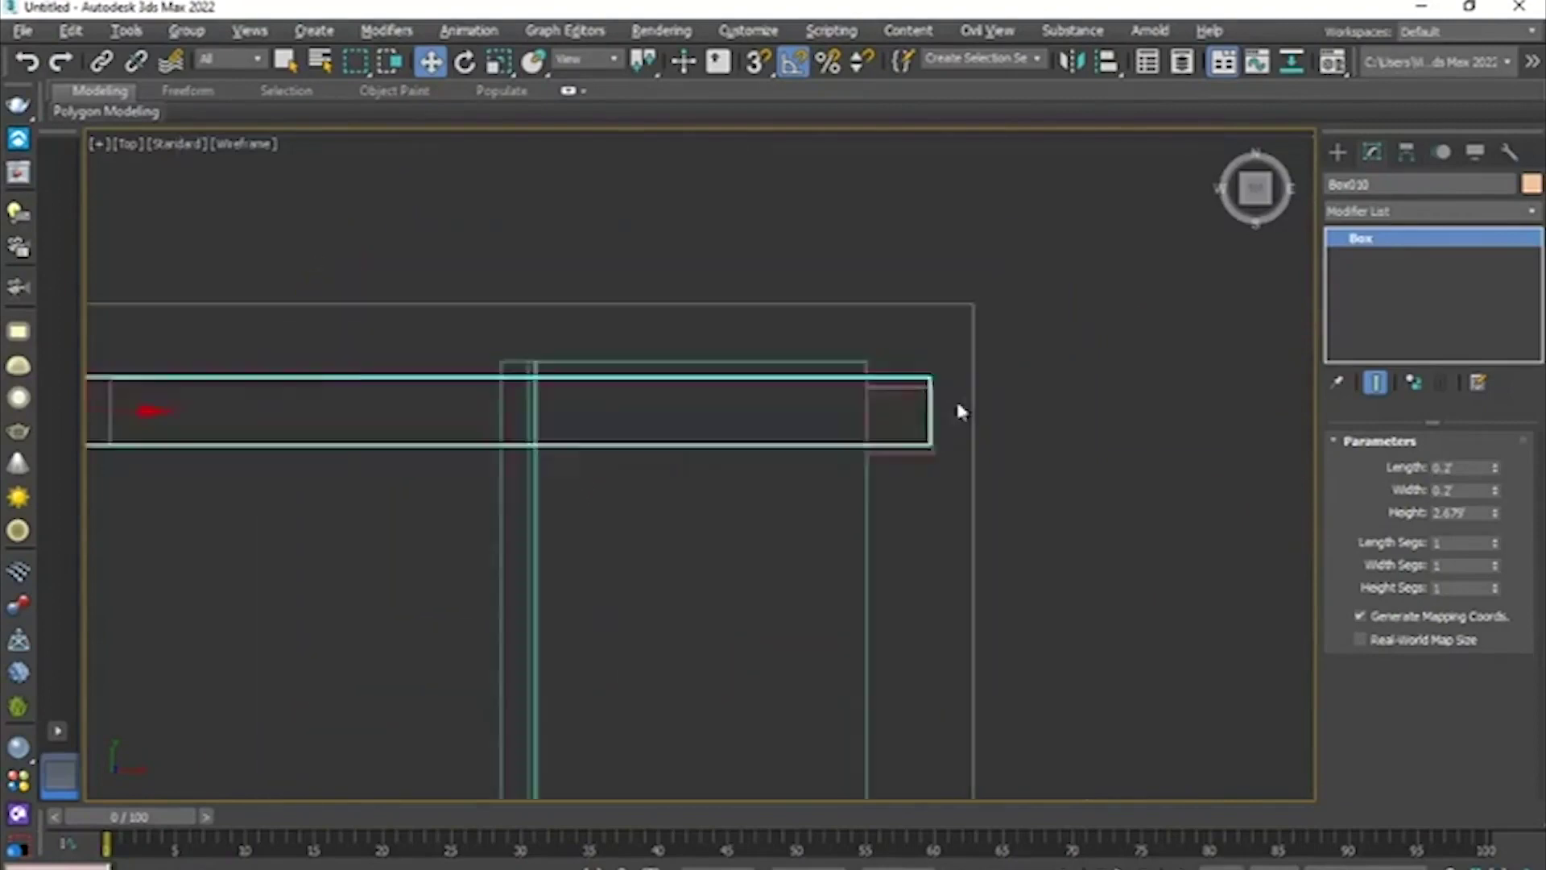
{"action": "left_click", "coordinate": [838, 370]}
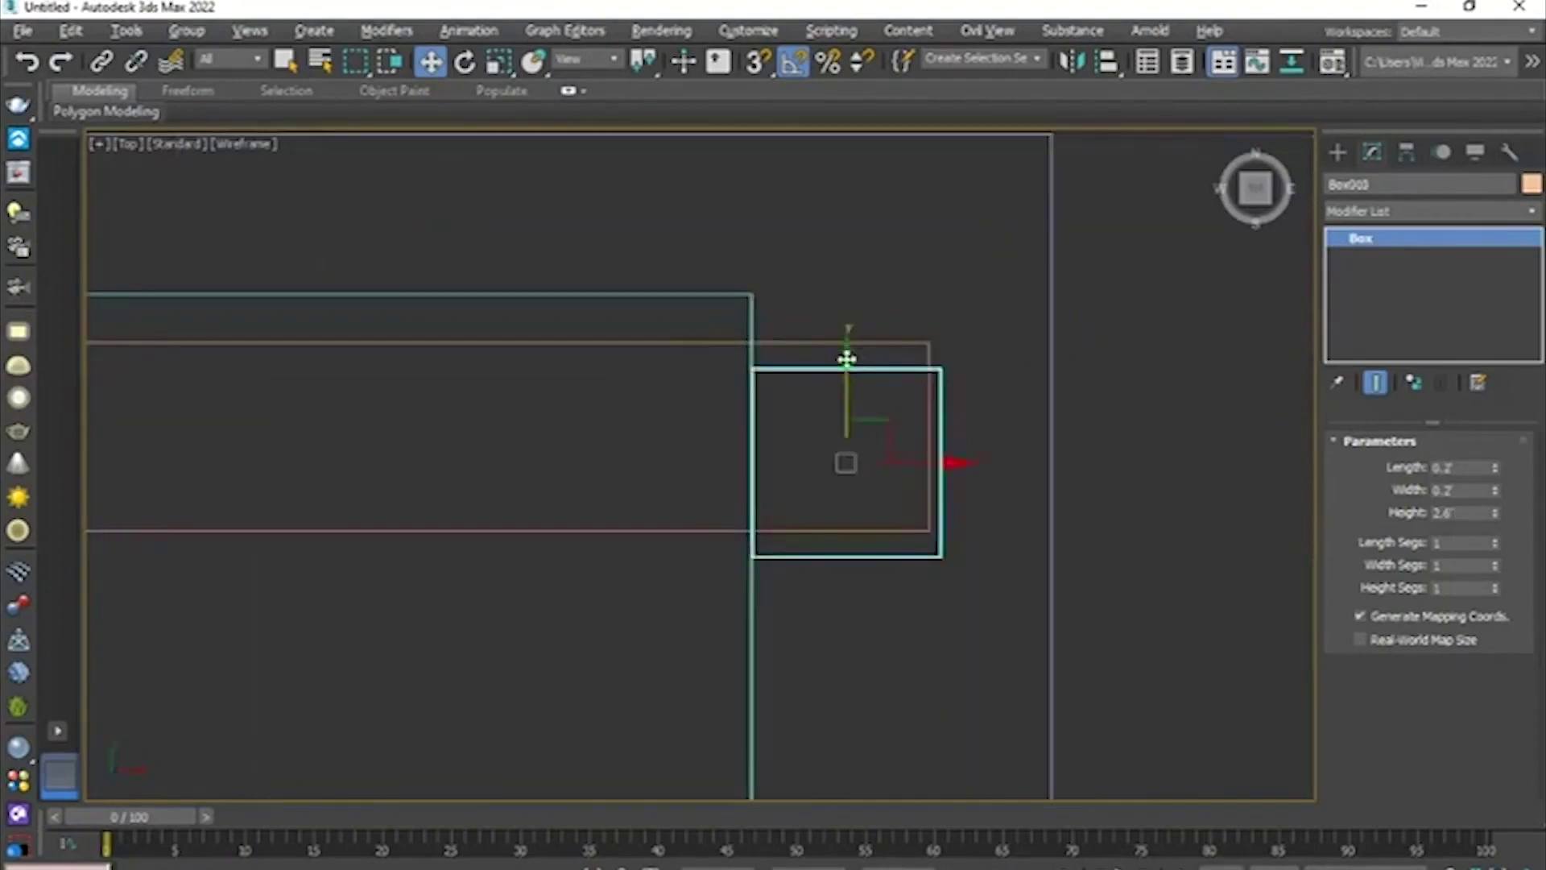
{"action": "left_click_drag", "start_coordinate": [847, 356], "coordinate": [849, 330]}
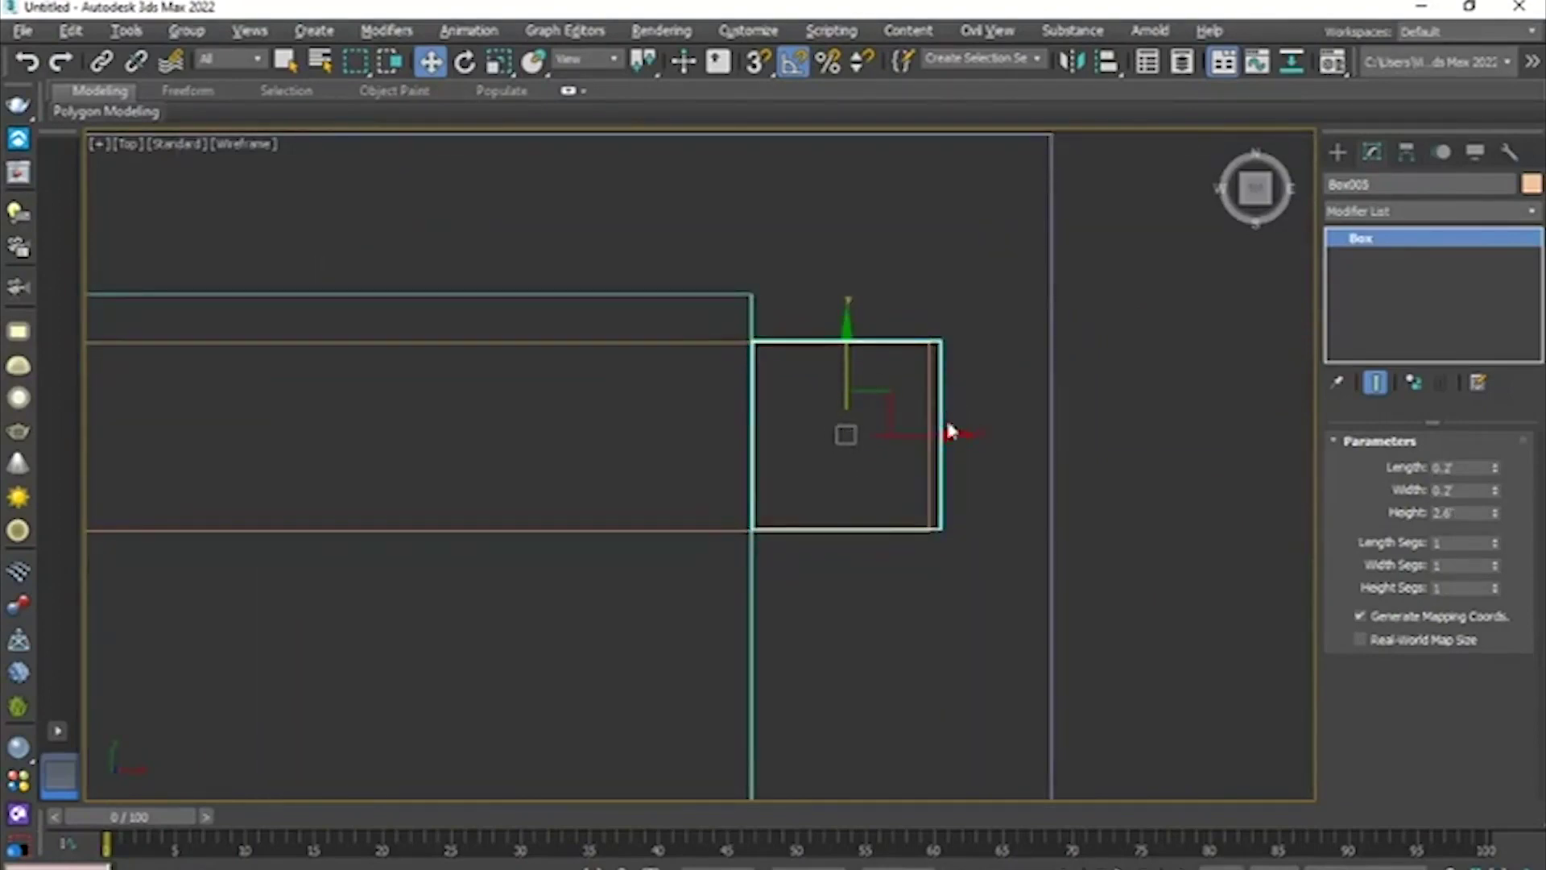
{"action": "left_click_drag", "start_coordinate": [953, 435], "coordinate": [943, 436]}
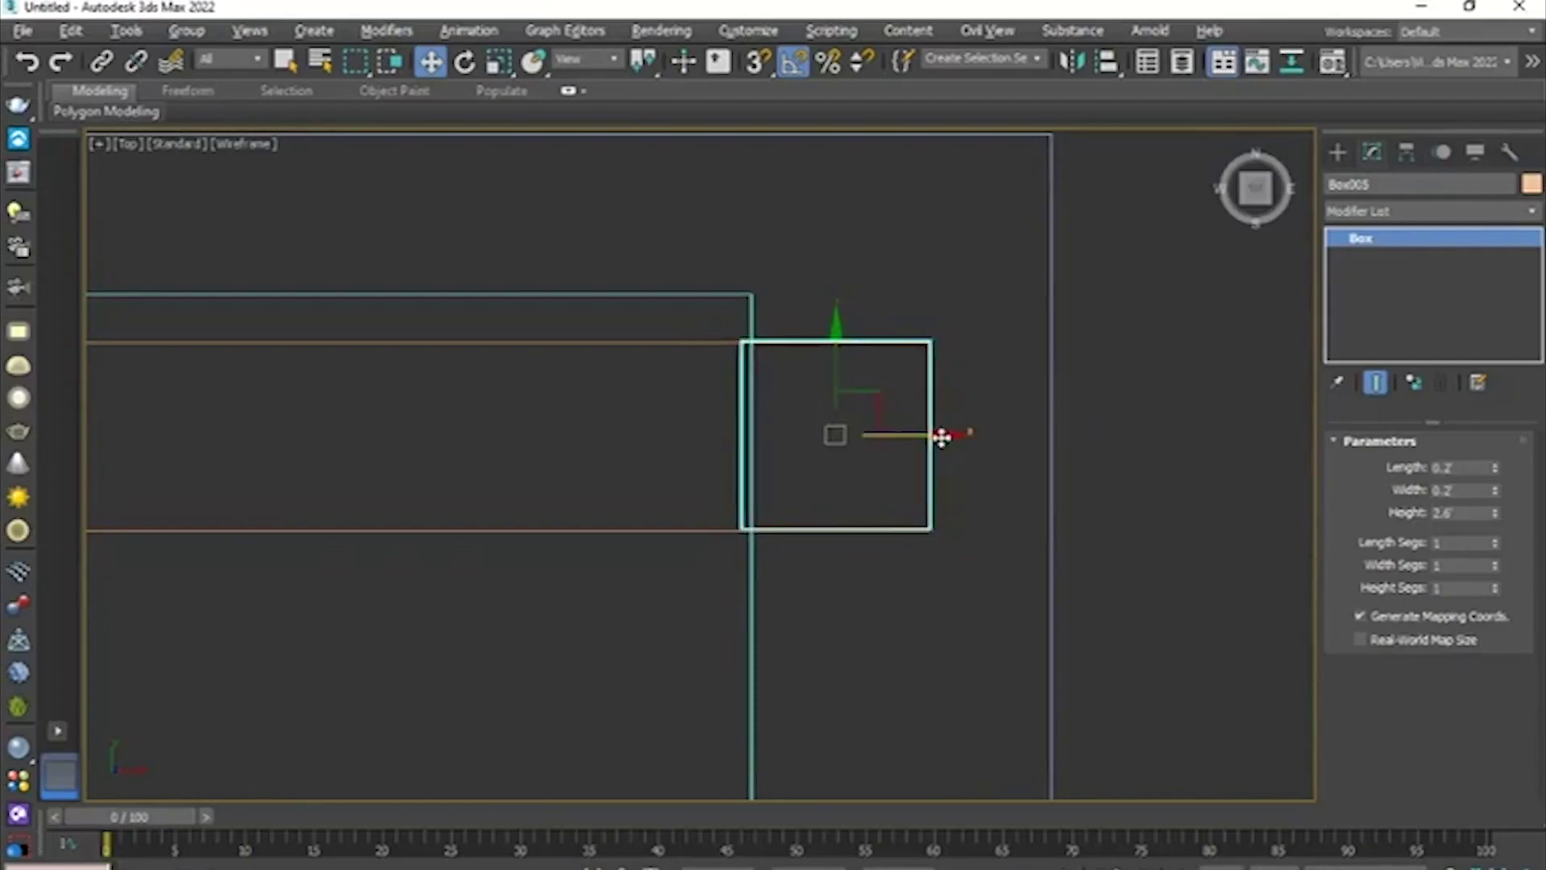
- Clone the other long bar along Y as one Copy, placed between the two existing bars
{"action": "scroll", "coordinate": [943, 436], "scroll_direction": "down", "scroll_amount": 3}
{"action": "middle_click_drag", "start_coordinate": [942, 436], "coordinate": [865, 542]}
{"action": "scroll", "coordinate": [866, 542], "scroll_direction": "up", "scroll_amount": 3}
{"action": "middle_click_drag", "start_coordinate": [929, 432], "coordinate": [642, 555]}
{"action": "scroll", "coordinate": [573, 482], "scroll_direction": "down", "scroll_amount": 1}
{"action": "left_click", "coordinate": [688, 557]}
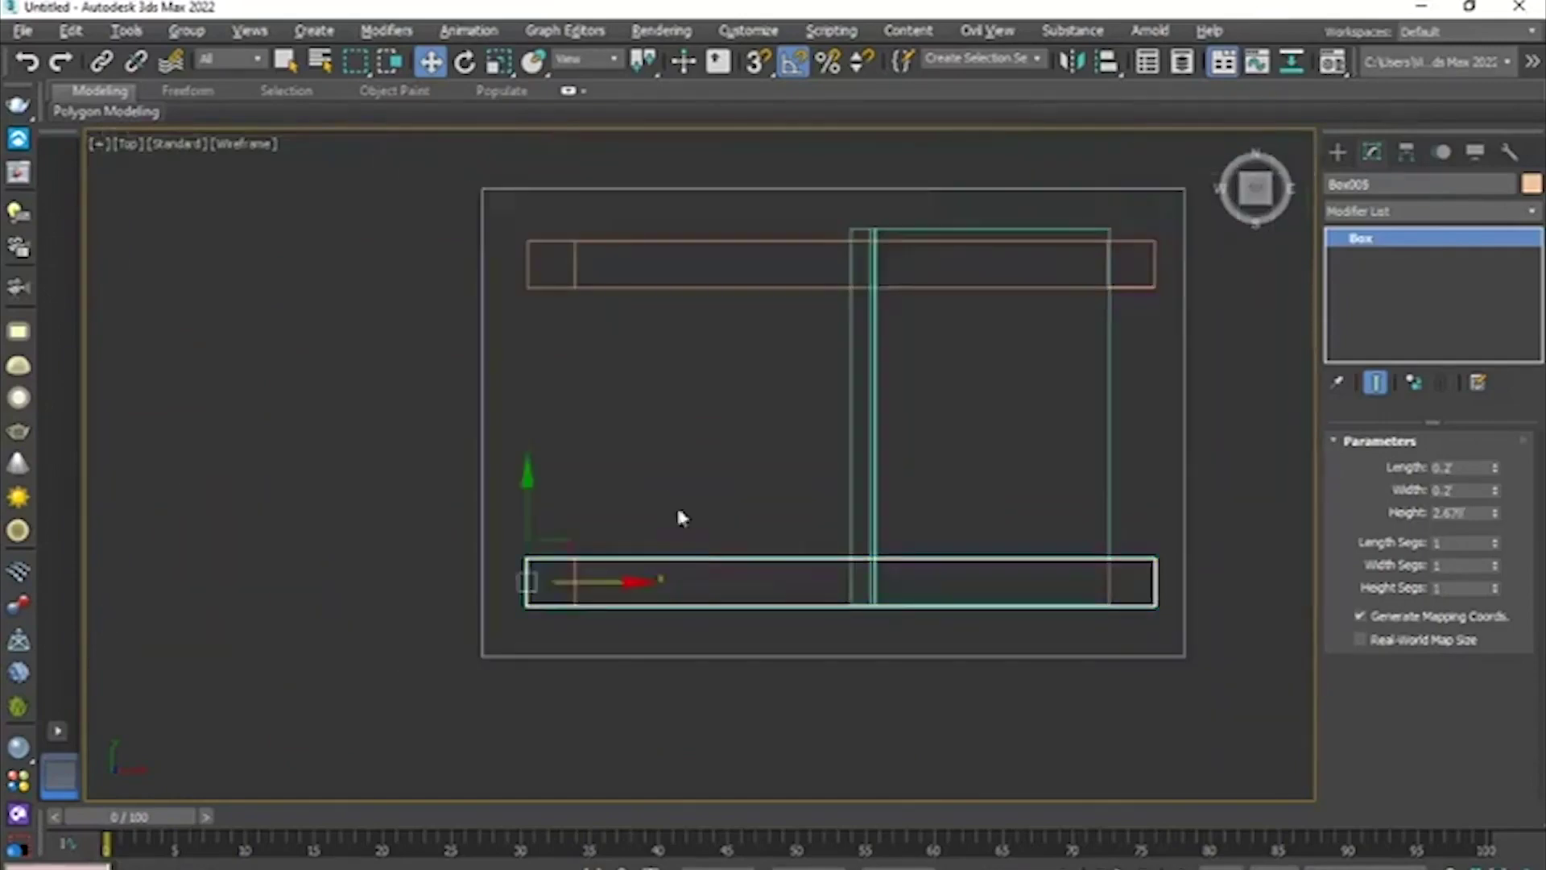
{"action": "middle_click_drag", "start_coordinate": [601, 487], "coordinate": [601, 542]}
{"action": "left_click_drag", "start_coordinate": [525, 556], "coordinate": [542, 387], "text": "shift"}
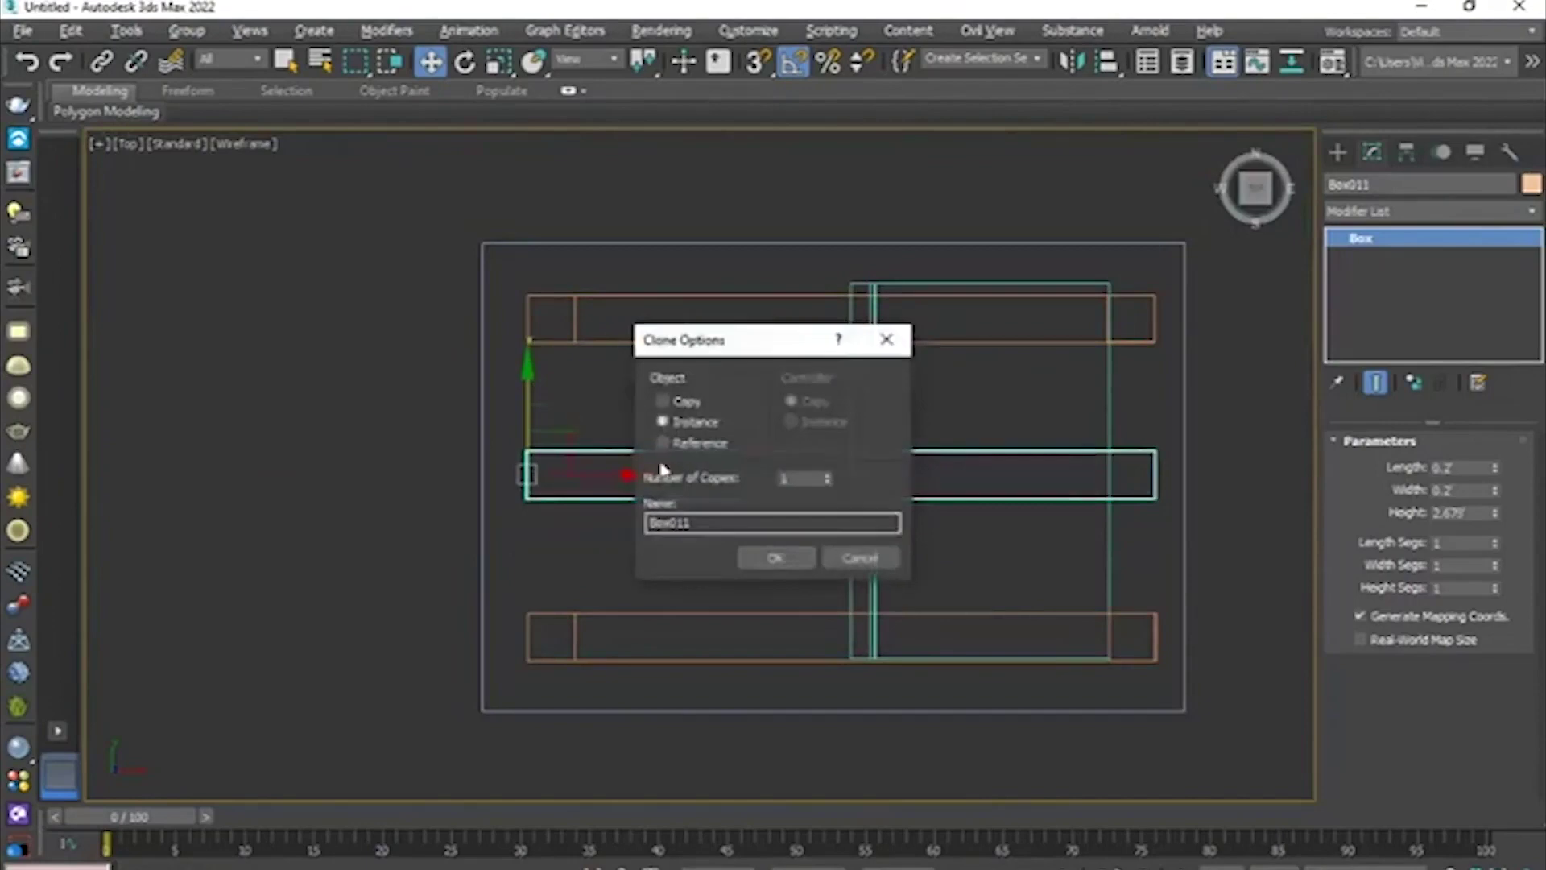
{"action": "left_click", "coordinate": [689, 403]}
{"action": "left_click", "coordinate": [775, 558]}
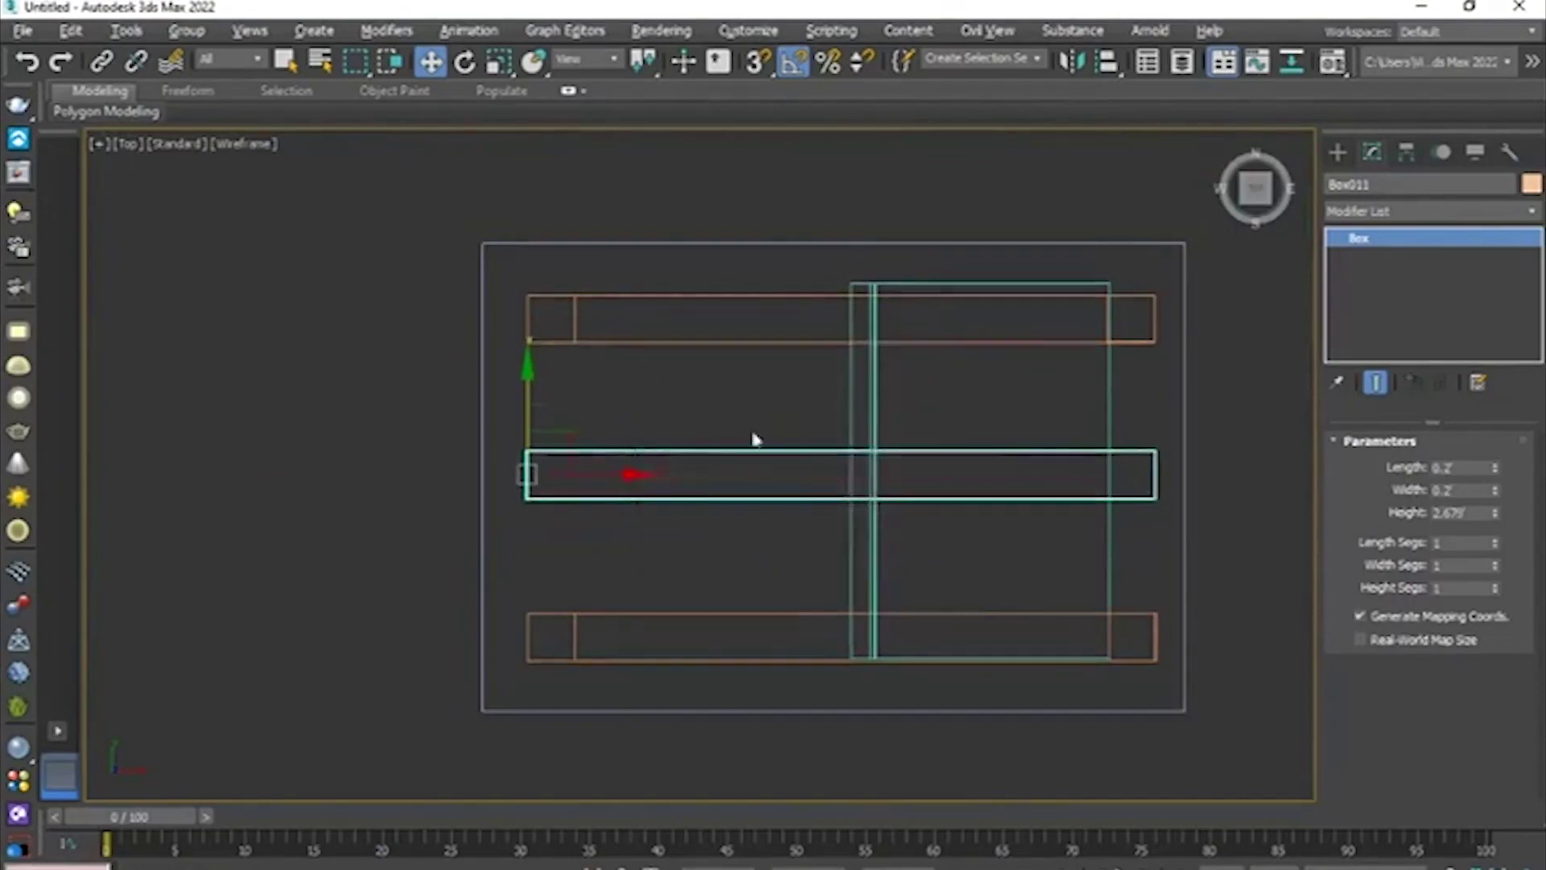
- Rotate the new copy 90 degrees and move it in line with the two legs farthest from the drawer, crossing both long bars
{"action": "key", "text": "e"}
{"action": "left_click_drag", "start_coordinate": [467, 397], "coordinate": [470, 416]}
{"action": "key", "text": "w"}
{"action": "middle_click_drag", "start_coordinate": [597, 508], "coordinate": [653, 527]}
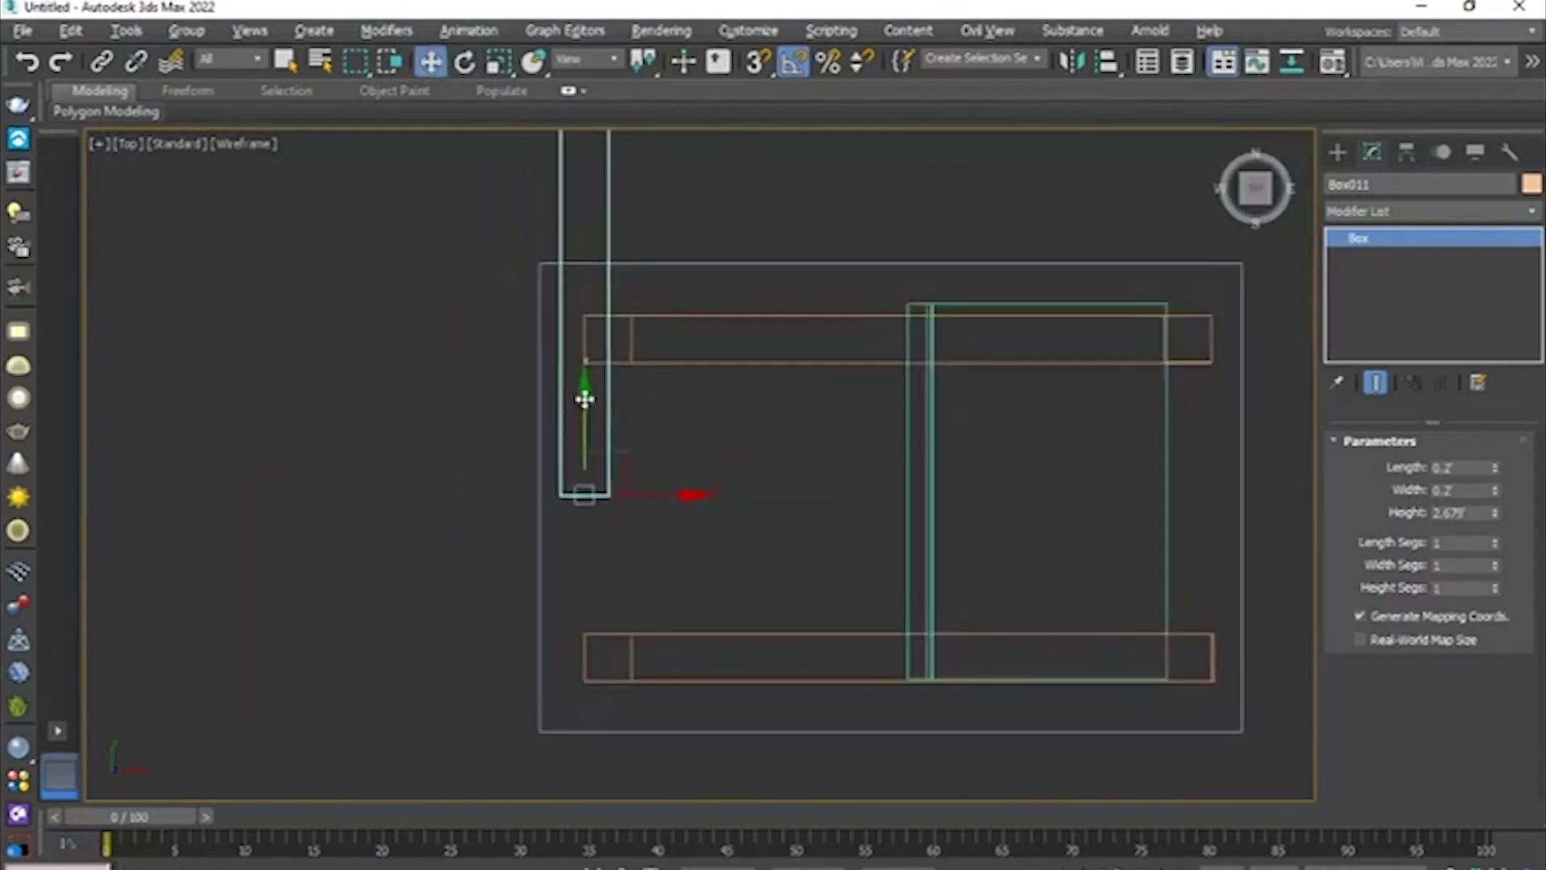
{"action": "left_click_drag", "start_coordinate": [585, 399], "coordinate": [593, 660]}
{"action": "middle_click_drag", "start_coordinate": [607, 549], "coordinate": [609, 402]}
{"action": "left_click_drag", "start_coordinate": [673, 608], "coordinate": [700, 610]}
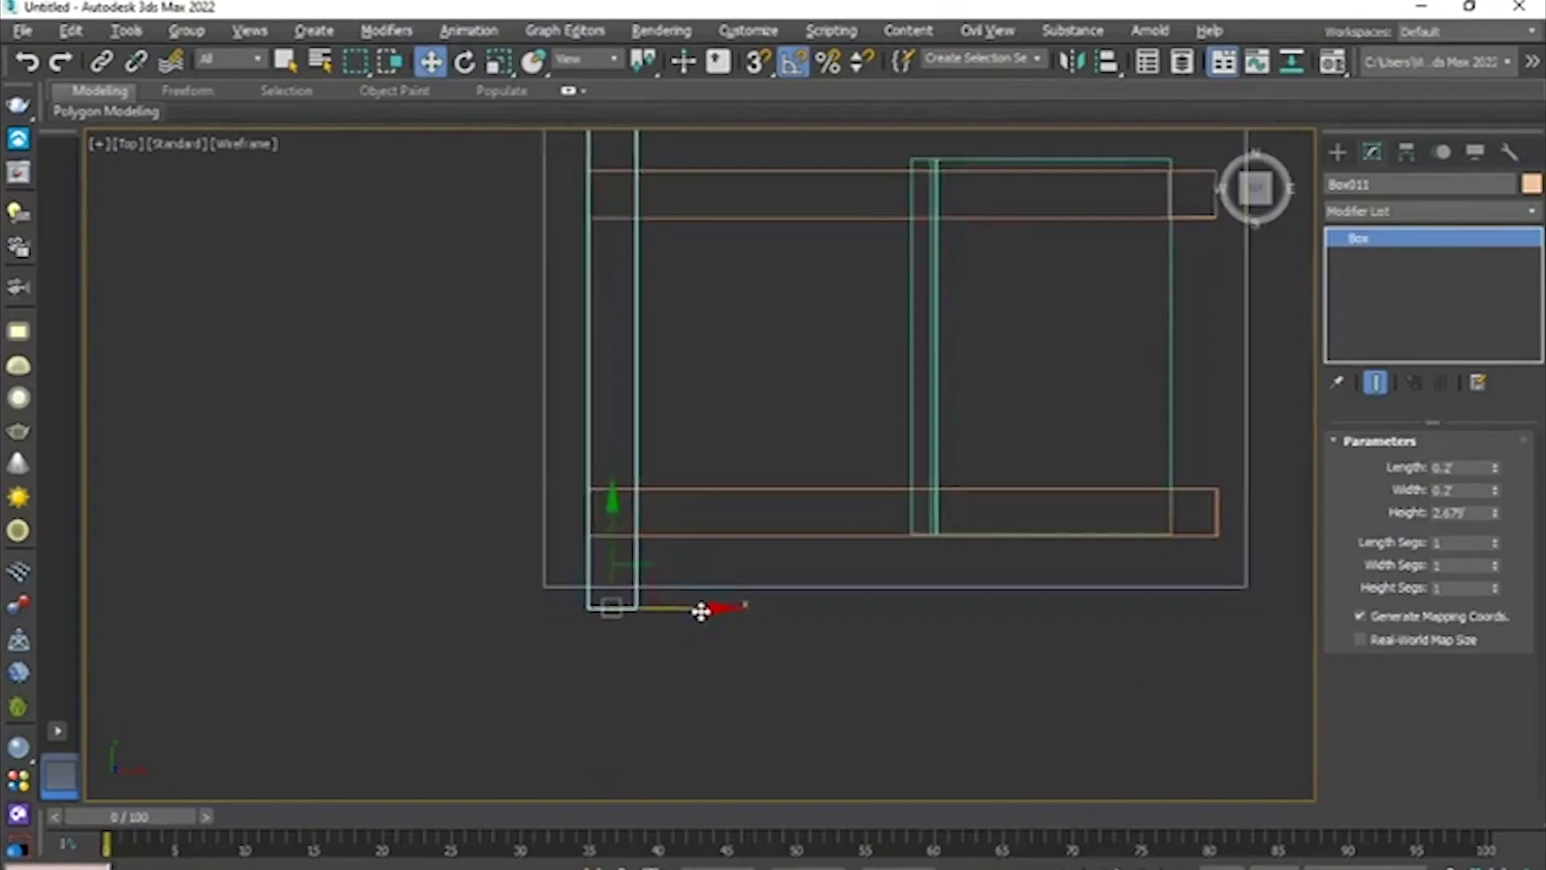
- Shorten the crosswise bar by reducing its Height to suit the spacing between the two long bars
{"action": "left_click_drag", "start_coordinate": [1494, 516], "coordinate": [1496, 568]}
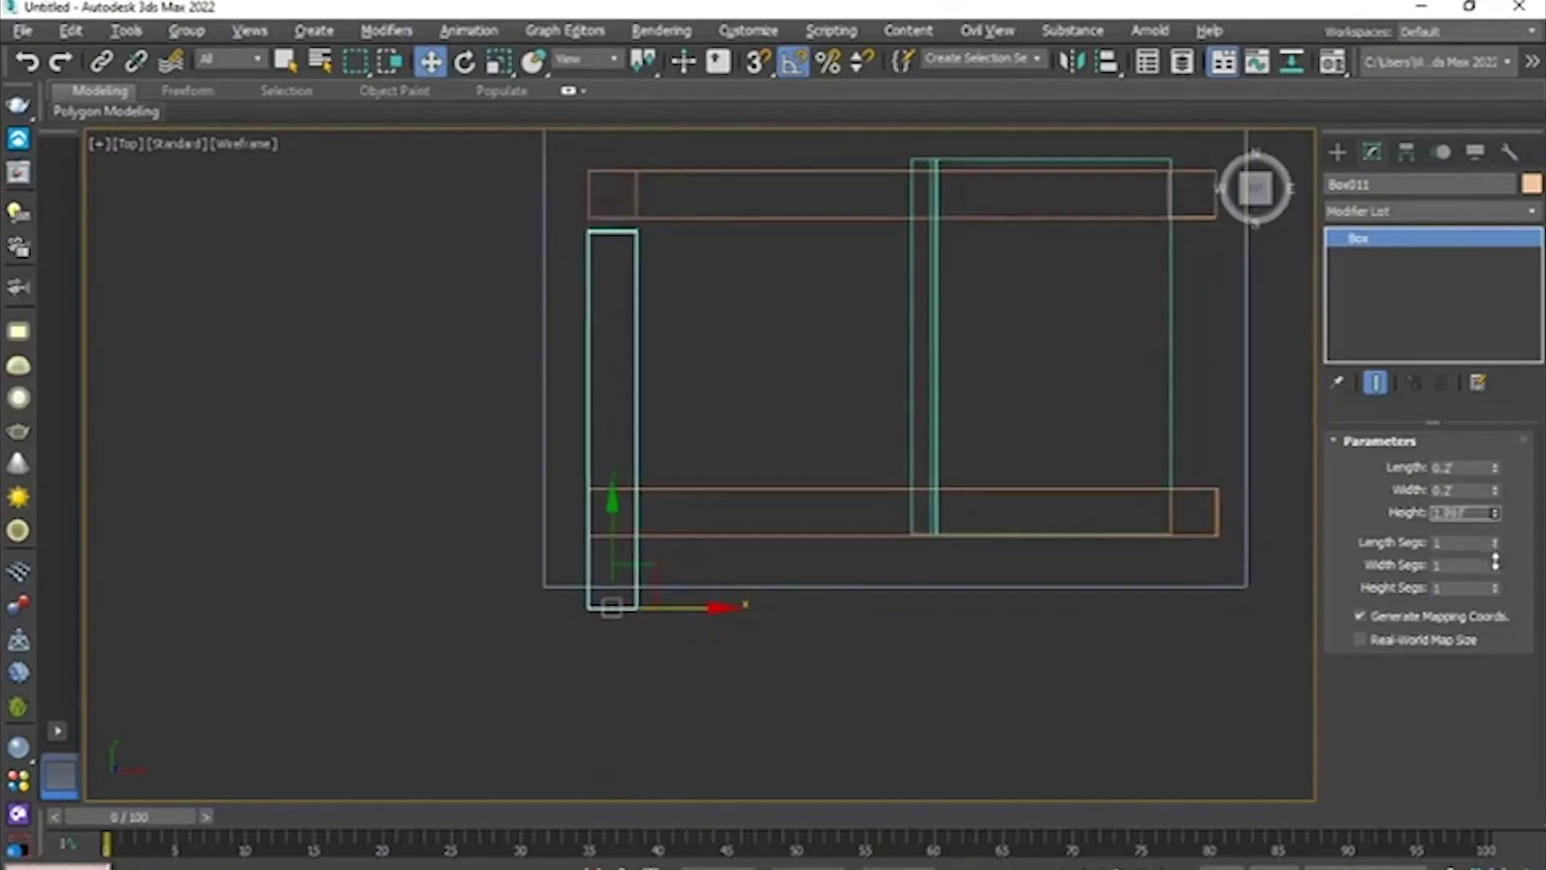
- Shorten the left lower side rail's height to 1.544' and align its ends with the outer edges of the long rails
{"action": "left_click_drag", "start_coordinate": [610, 504], "coordinate": [612, 449]}
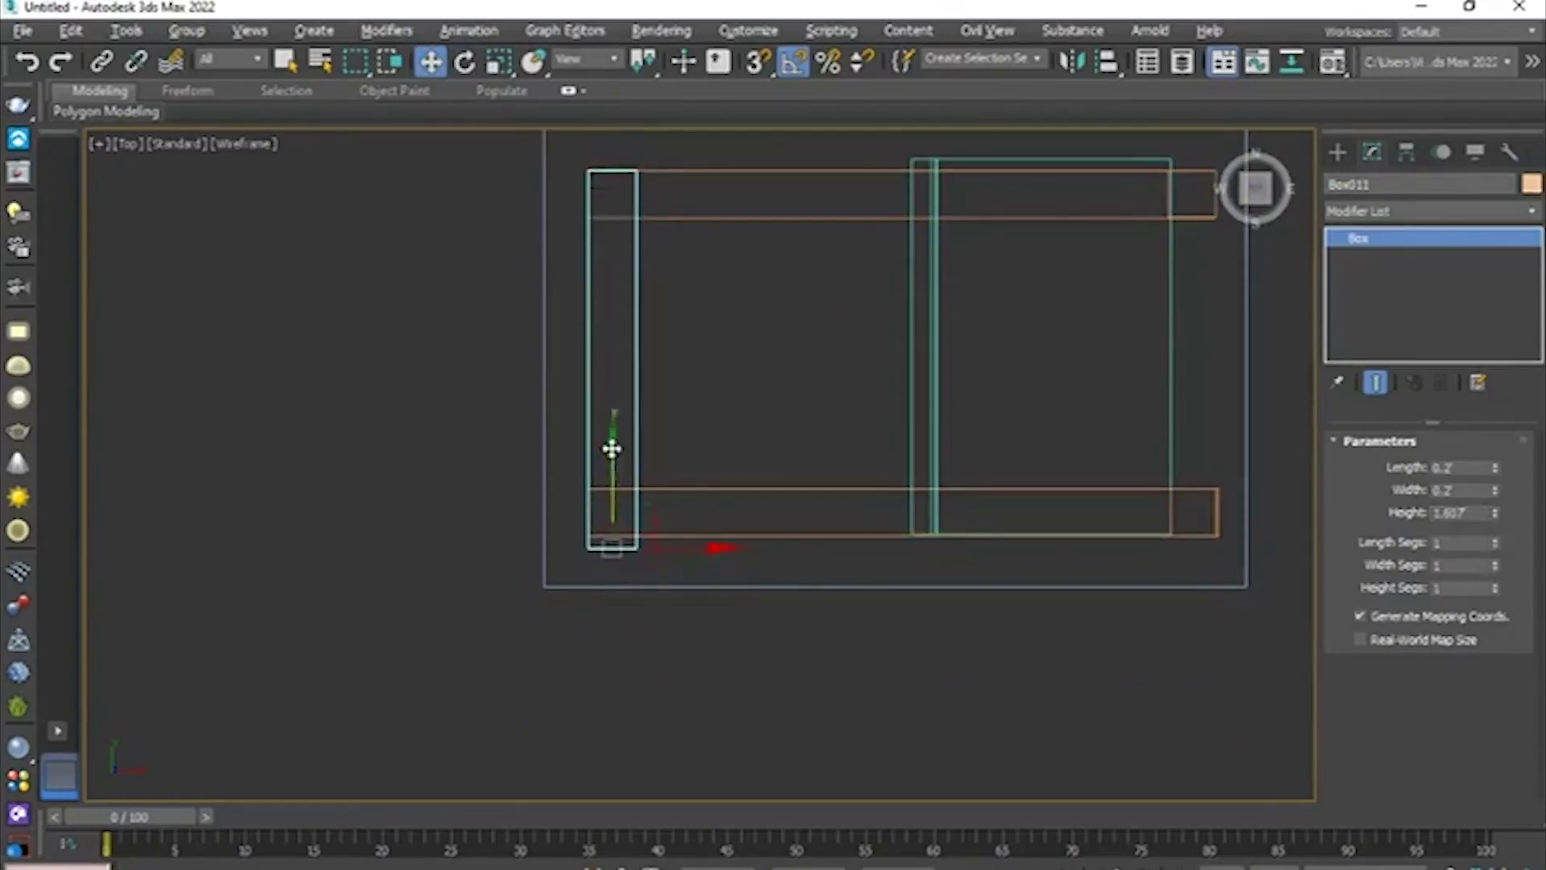
{"action": "left_click", "coordinate": [1496, 516]}
{"action": "left_click", "coordinate": [1496, 517]}
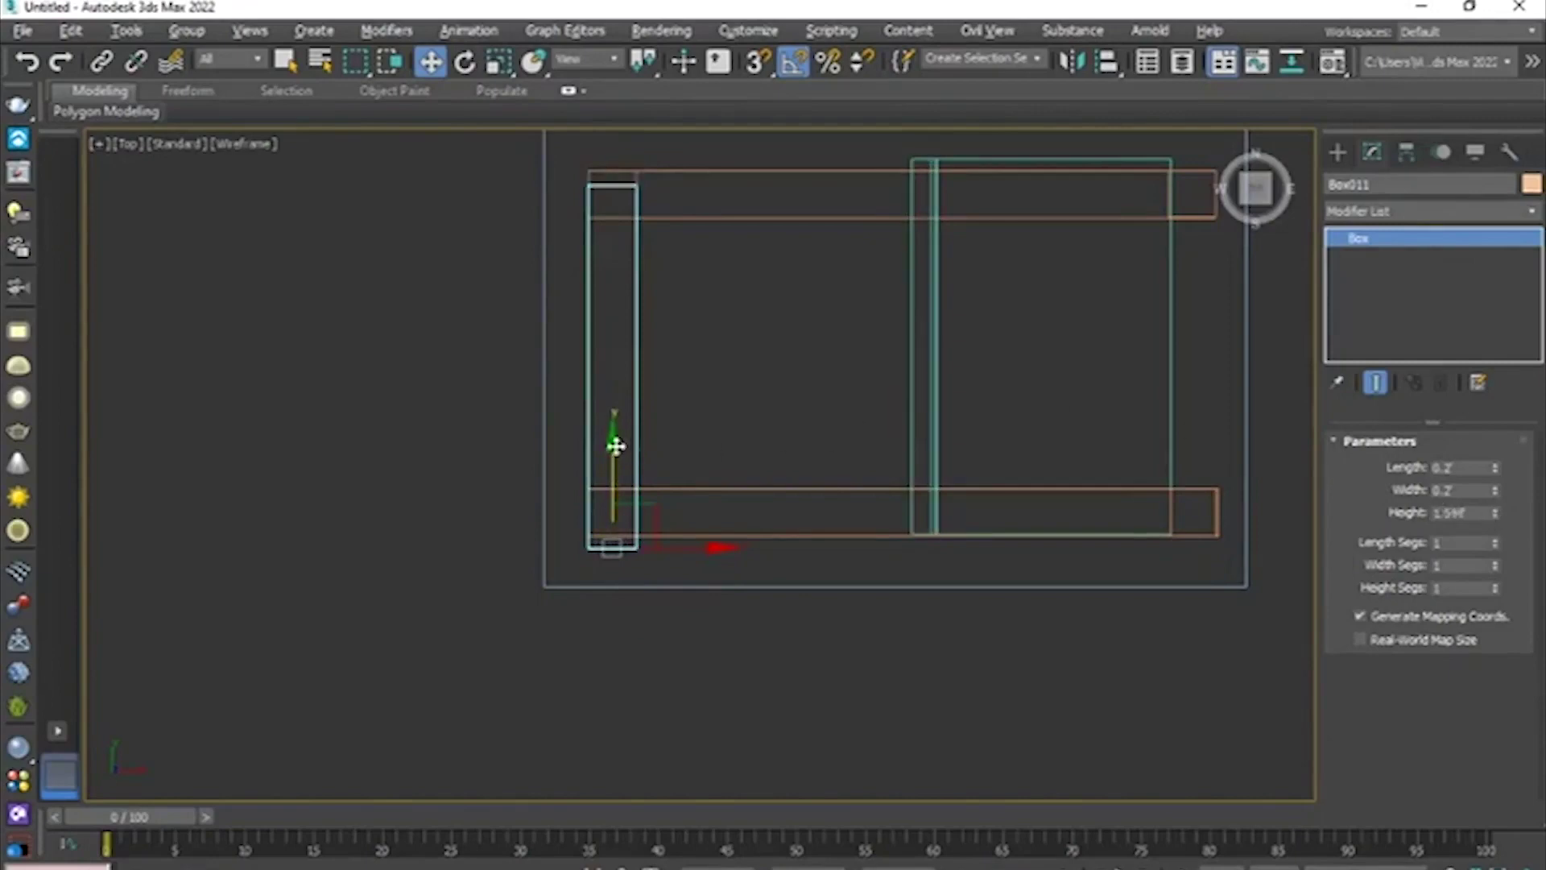
{"action": "left_click_drag", "start_coordinate": [616, 445], "coordinate": [615, 430]}
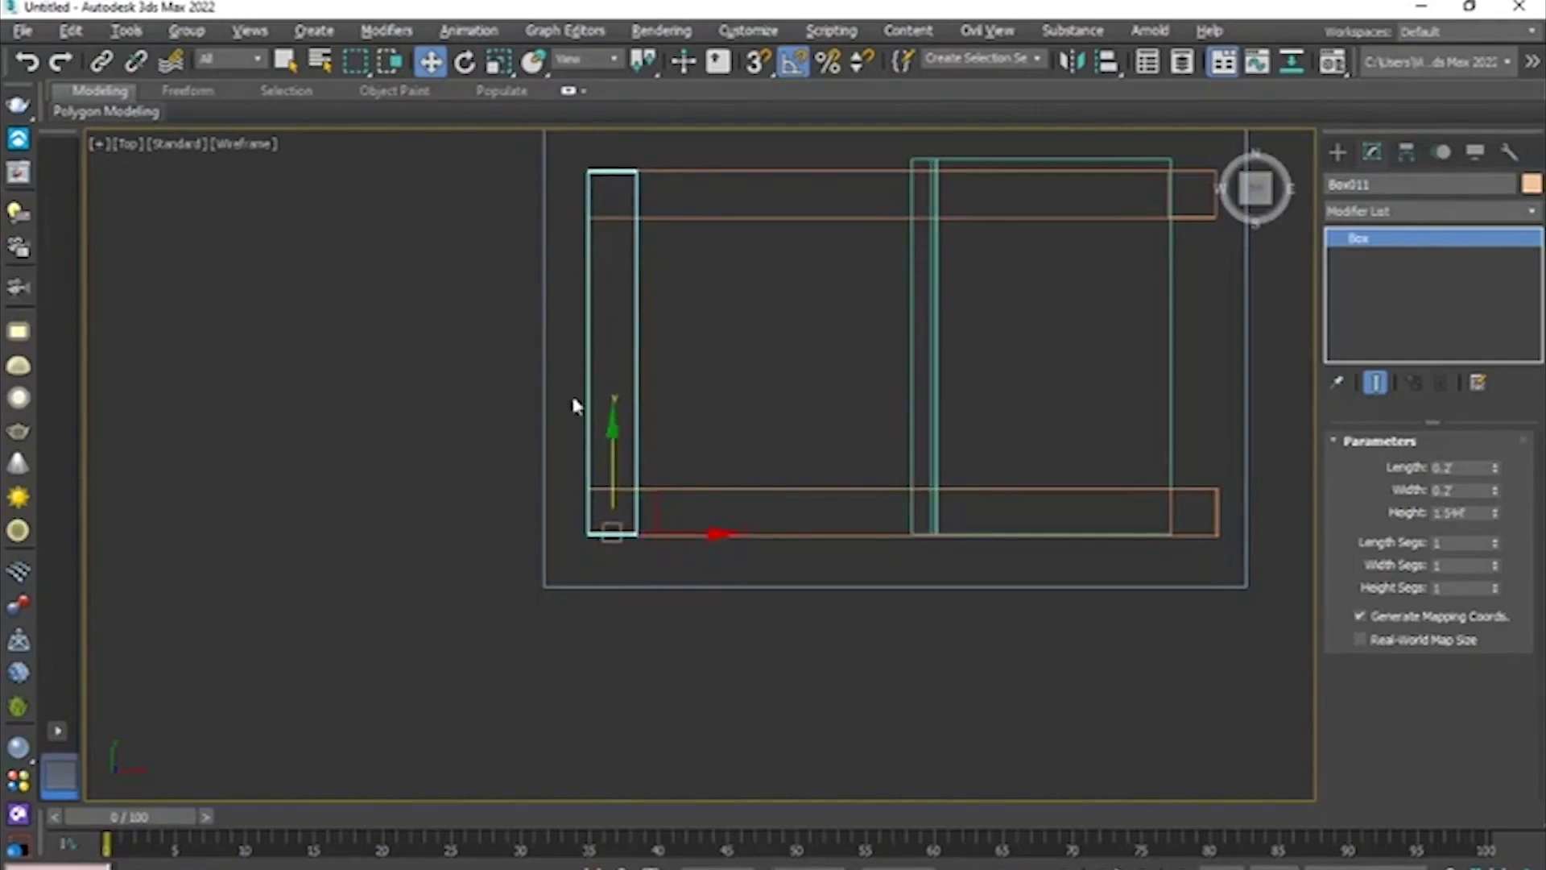
{"action": "scroll", "coordinate": [574, 405], "scroll_direction": "up", "scroll_amount": 5}
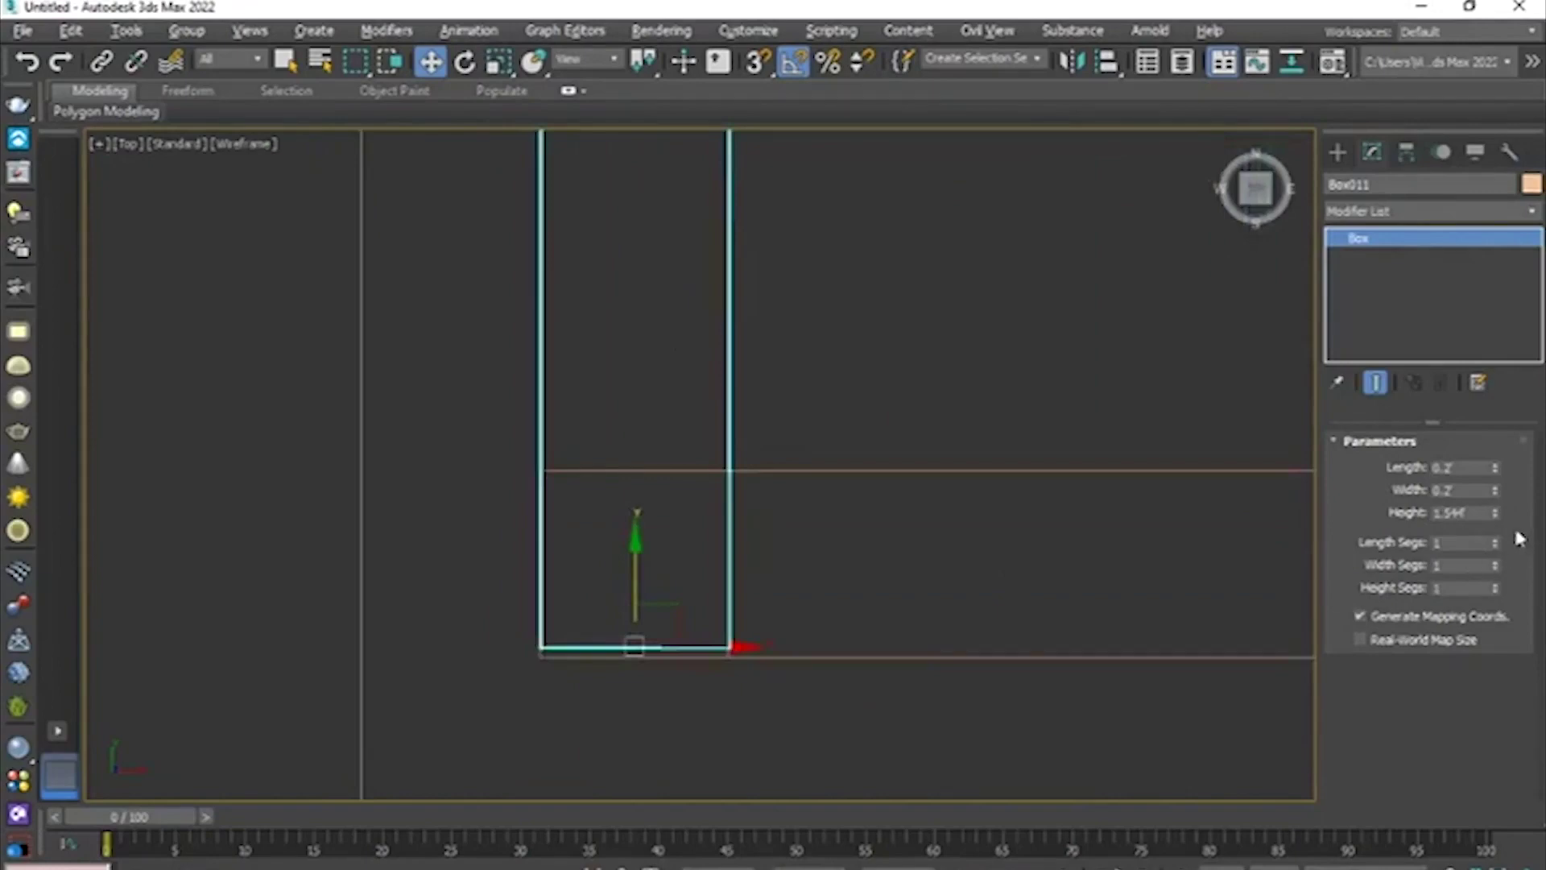
{"action": "left_click_drag", "start_coordinate": [638, 547], "coordinate": [637, 557]}
{"action": "scroll", "coordinate": [649, 516], "scroll_direction": "down", "scroll_amount": 5}
{"action": "scroll", "coordinate": [663, 563], "scroll_direction": "up", "scroll_amount": 1}
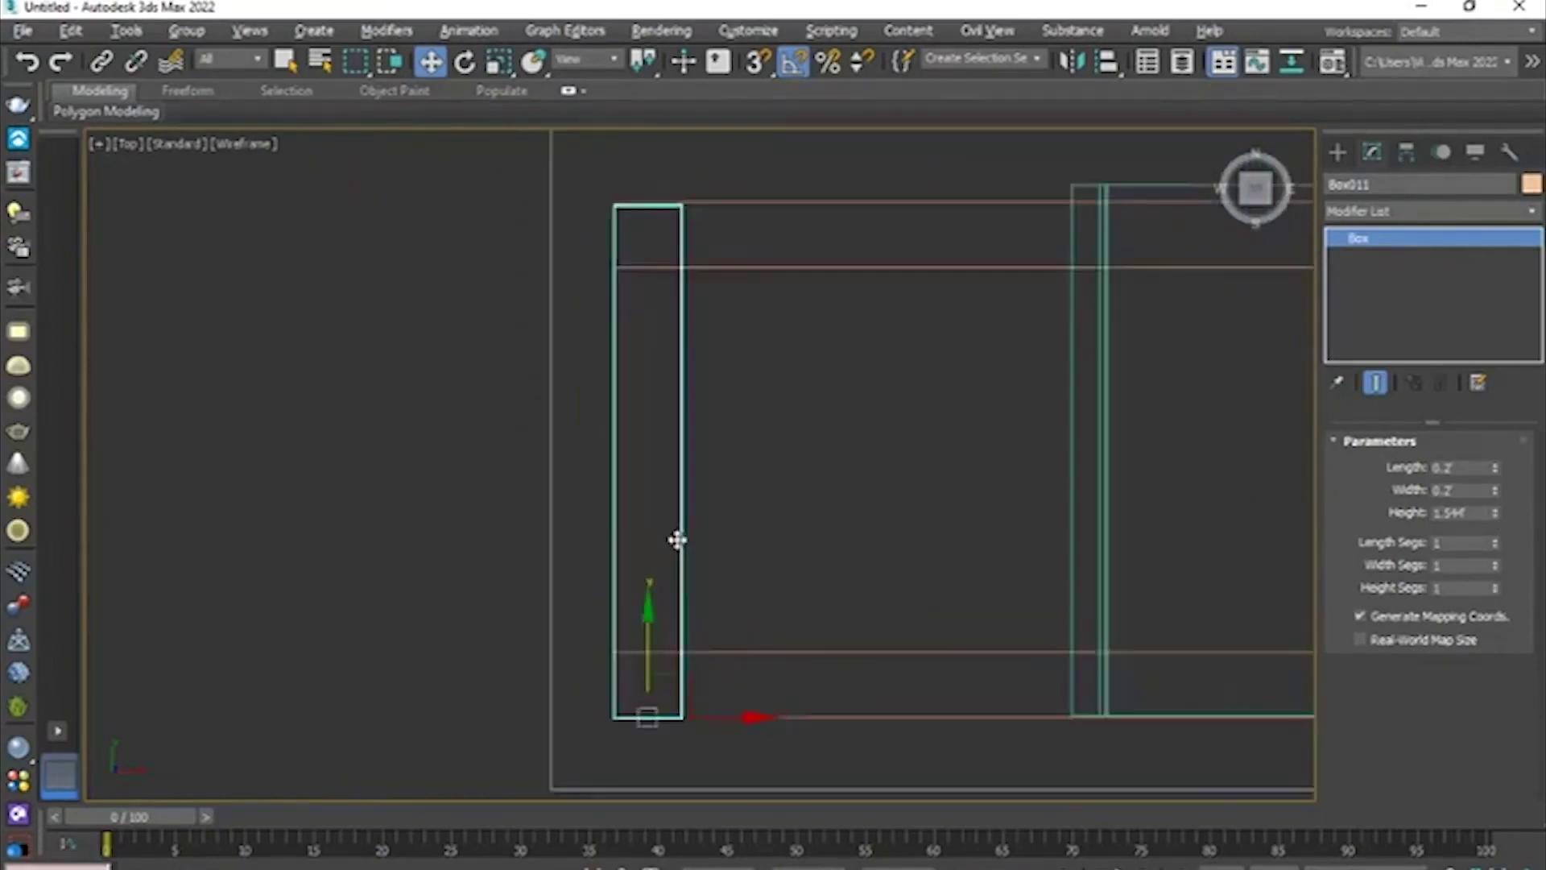
- Copy the side rail to the opposite end of the table frame and align it with the ends of the long rails
{"action": "middle_click_drag", "start_coordinate": [676, 539], "coordinate": [549, 510]}
{"action": "scroll", "coordinate": [548, 510], "scroll_direction": "down", "scroll_amount": 2}
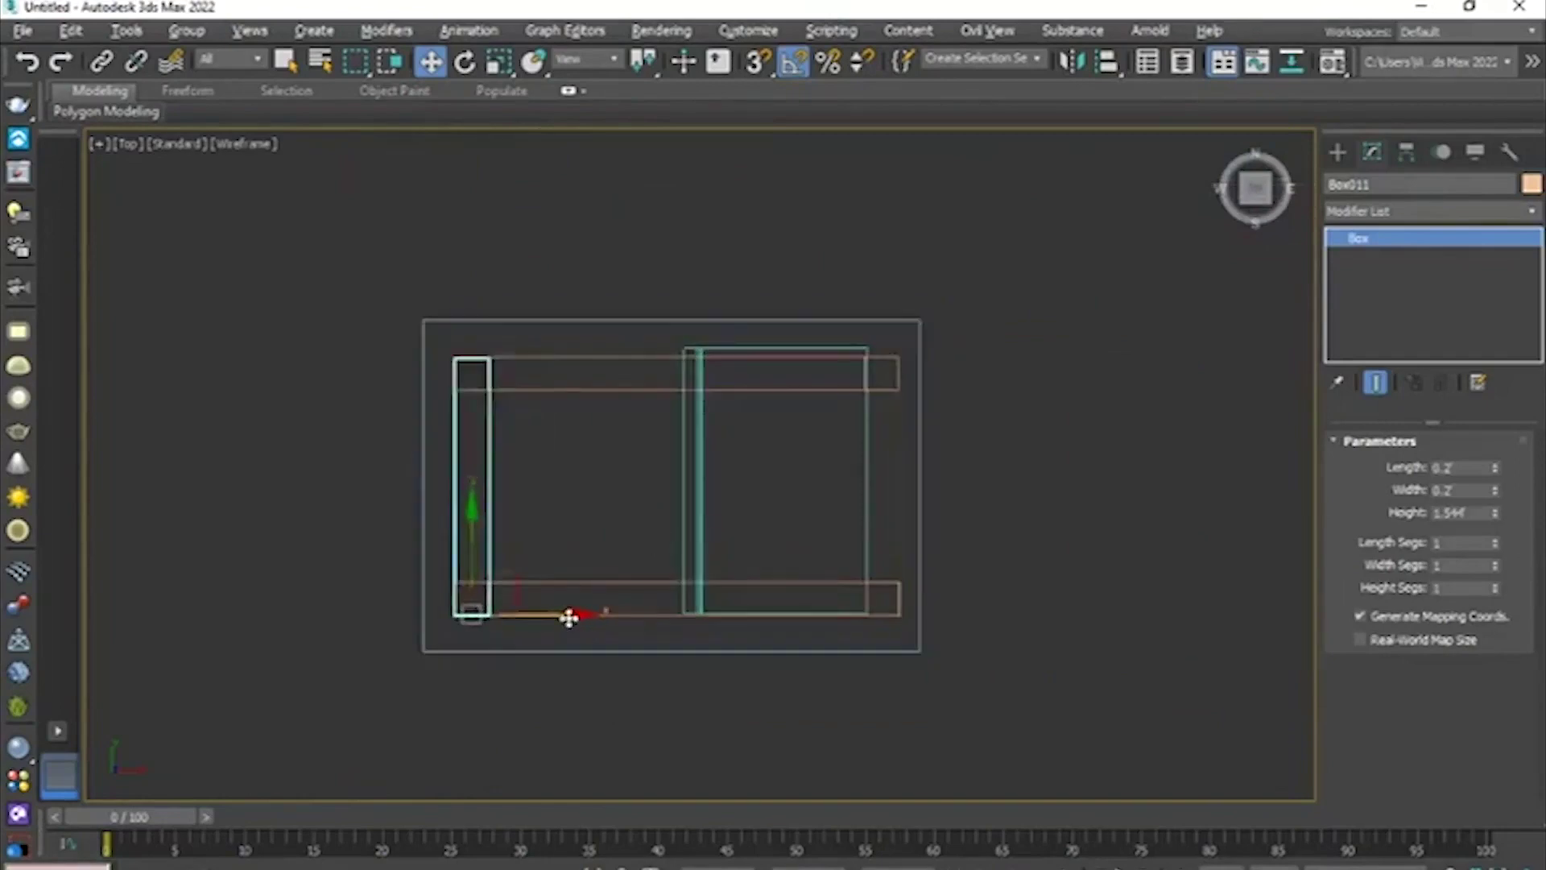
{"action": "left_click_drag", "start_coordinate": [570, 618], "coordinate": [961, 635]}
{"action": "left_click_drag", "start_coordinate": [970, 636], "coordinate": [981, 639]}
{"action": "left_click", "coordinate": [782, 557]}
{"action": "scroll", "coordinate": [861, 575], "scroll_direction": "up", "scroll_amount": 5}
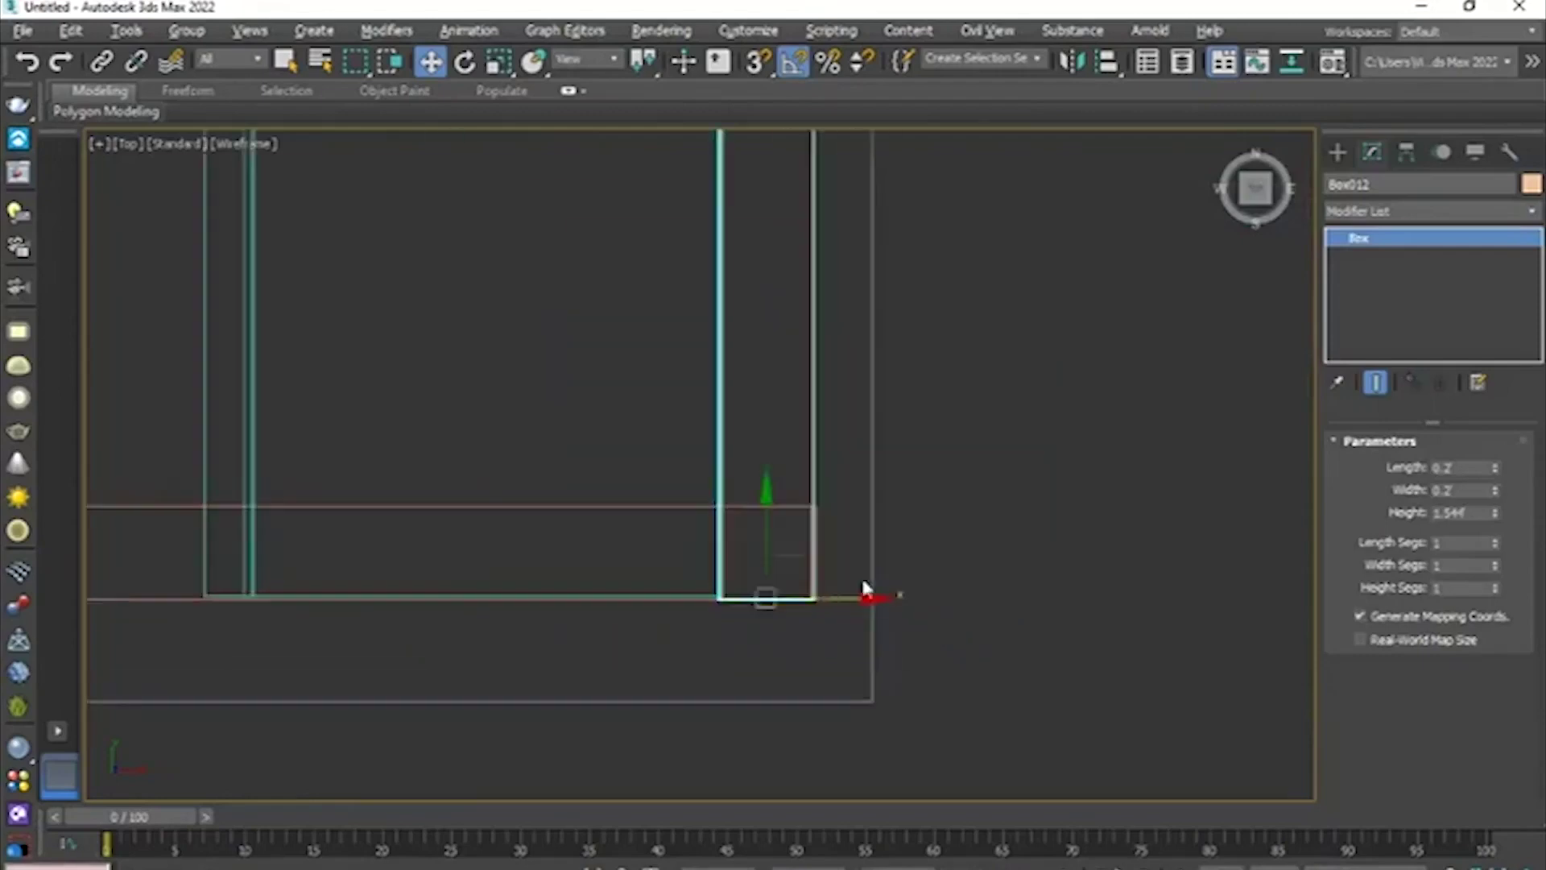
{"action": "scroll", "coordinate": [862, 575], "scroll_direction": "up", "scroll_amount": 3}
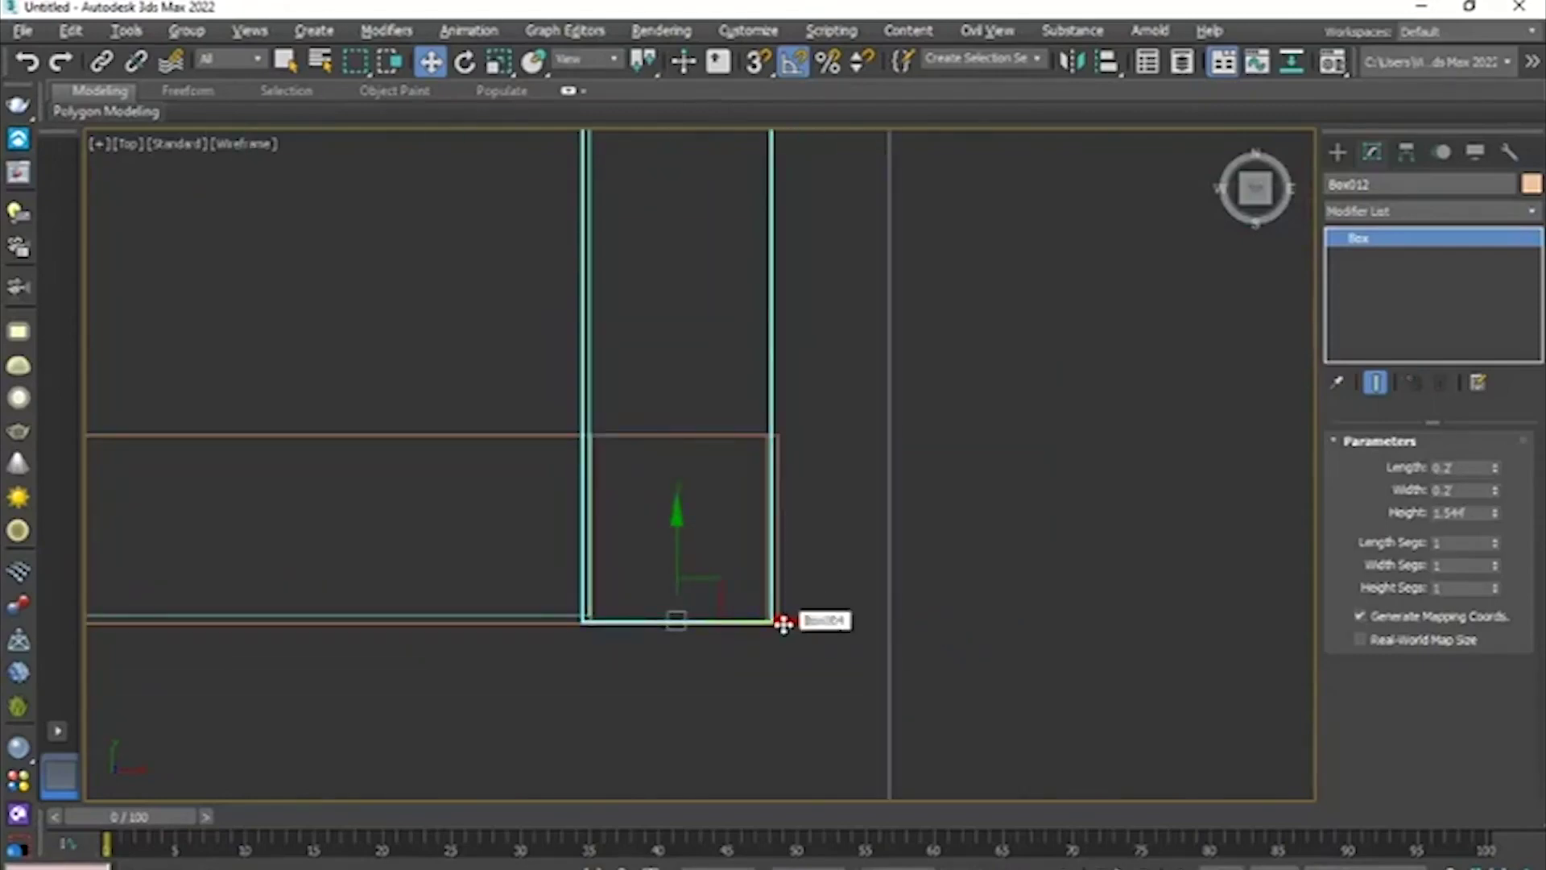
{"action": "left_click_drag", "start_coordinate": [783, 624], "coordinate": [792, 625]}
- Examine the table model in the perspective view from the front, above and several angles, including a close view of the tabletop
{"action": "key", "text": "alt+w"}
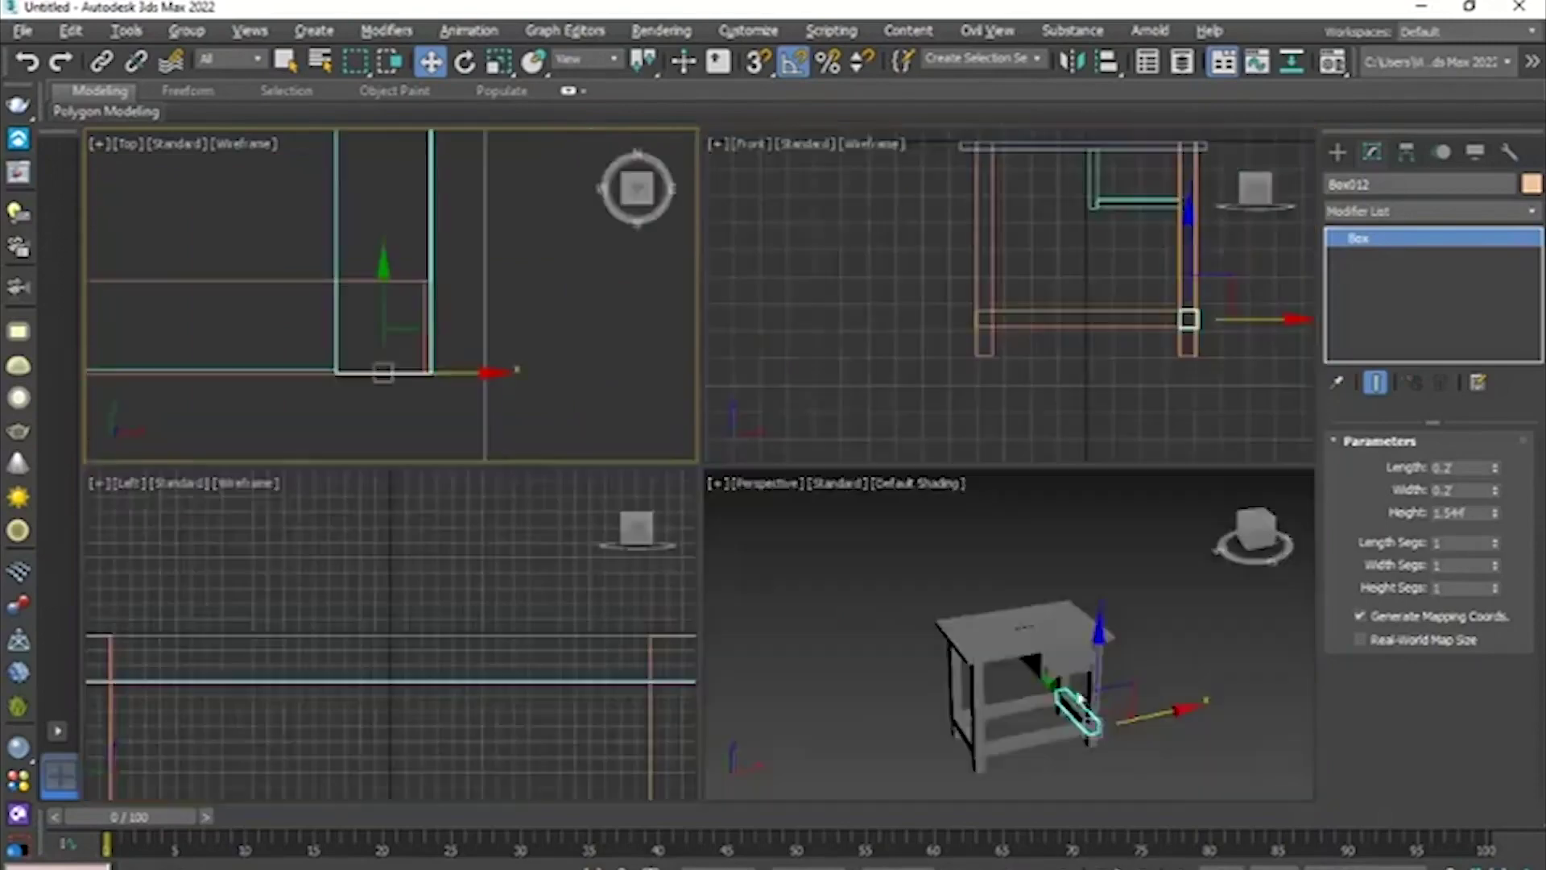
{"action": "right_click", "coordinate": [1032, 671]}
{"action": "key", "text": "alt+w"}
{"action": "left_click", "coordinate": [999, 564]}
{"action": "middle_click_drag", "start_coordinate": [999, 564], "coordinate": [967, 553], "text": "alt"}
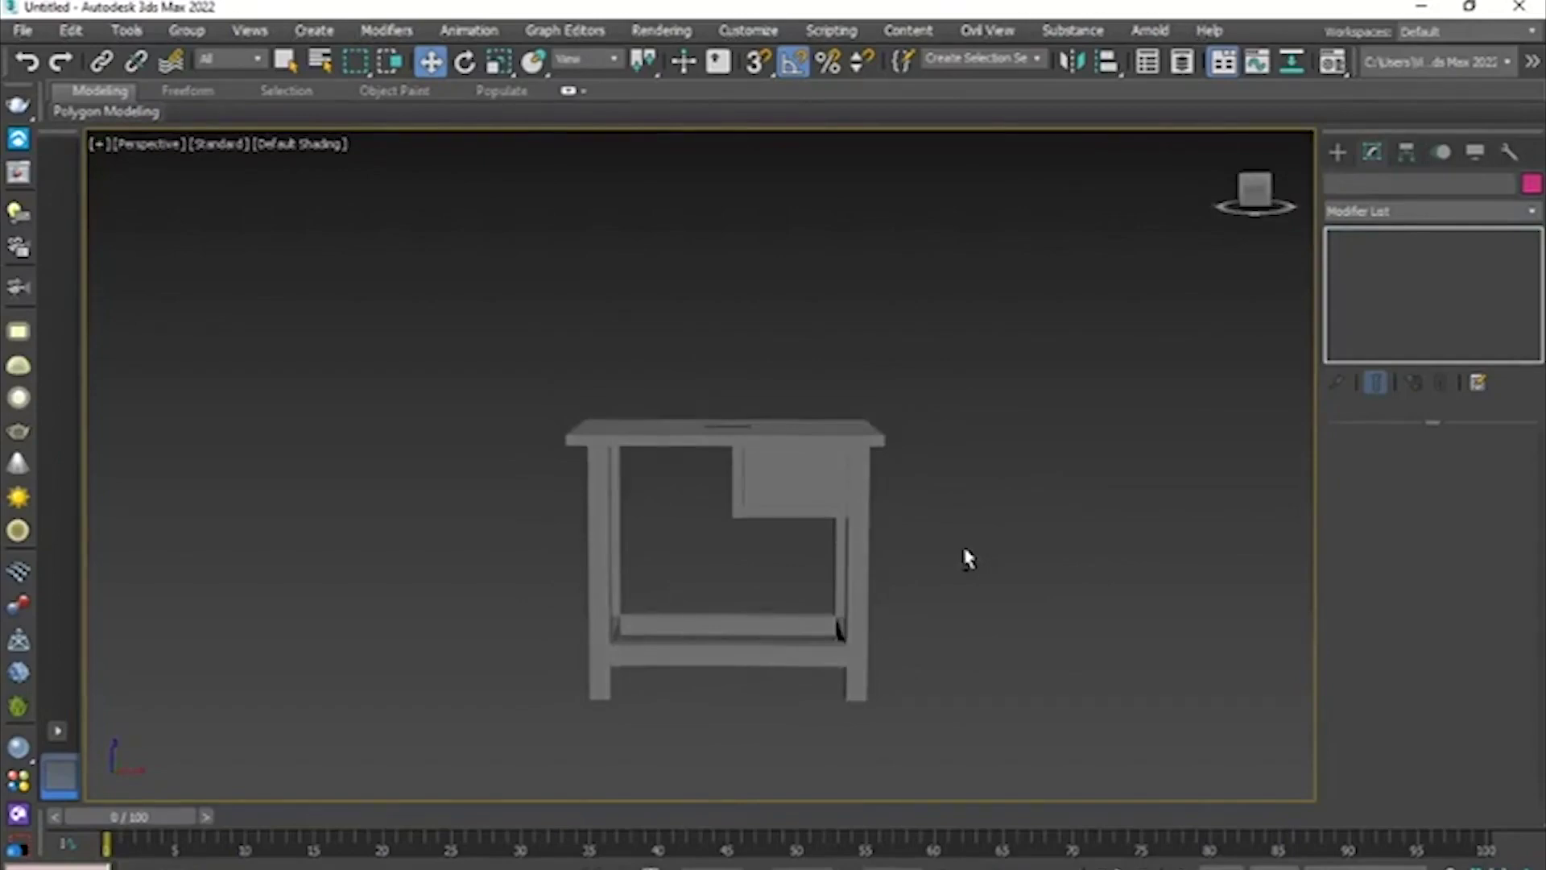
{"action": "middle_click_drag", "start_coordinate": [942, 531], "coordinate": [799, 467], "text": "alt"}
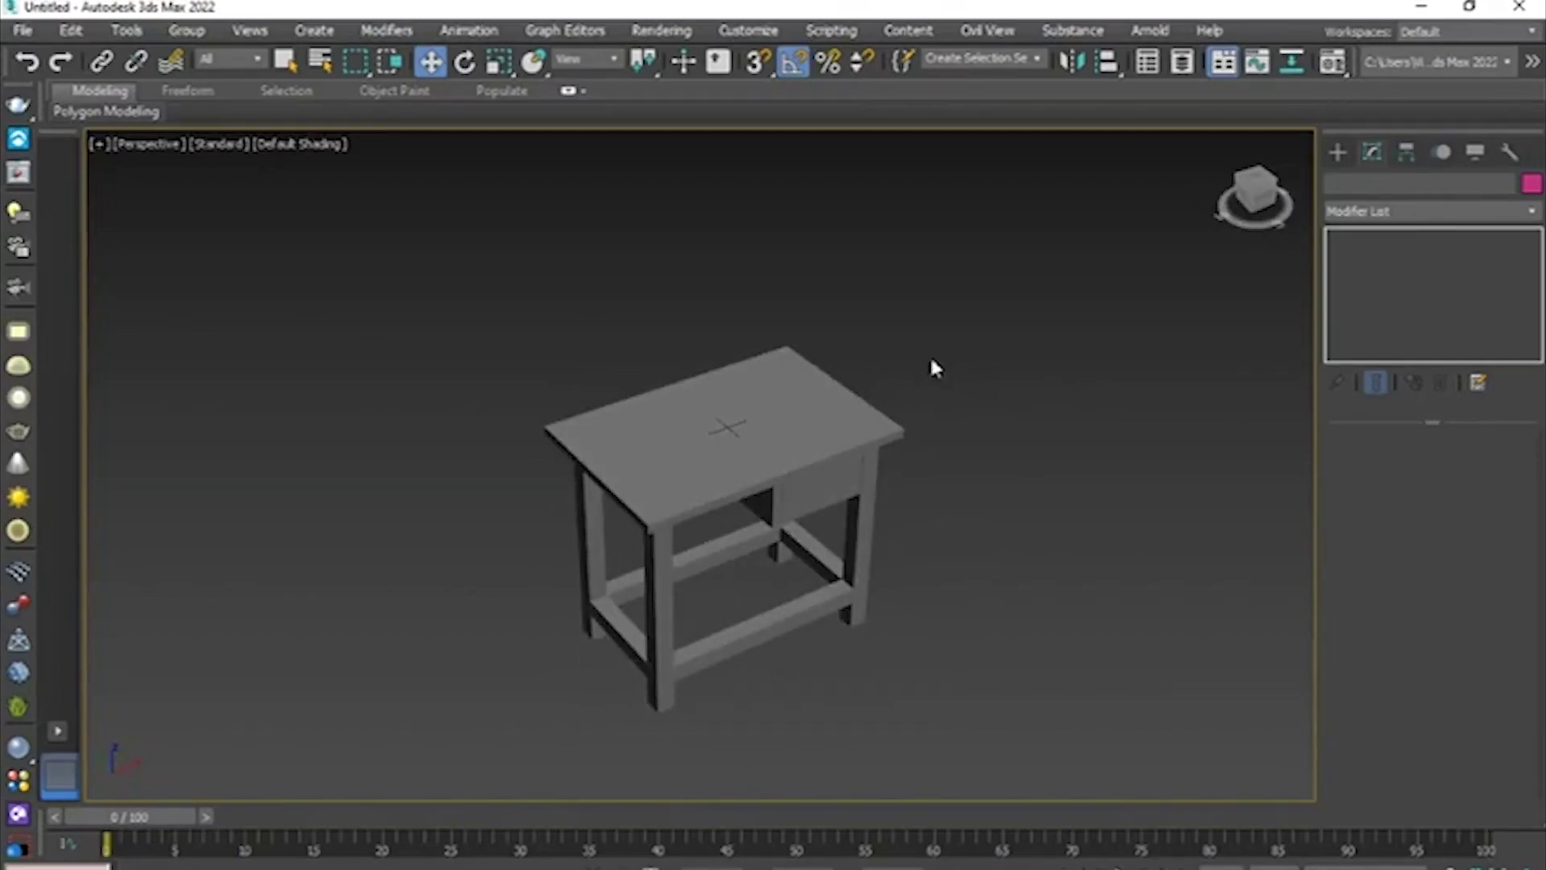
{"action": "scroll", "coordinate": [924, 397], "scroll_direction": "up", "scroll_amount": 5}
{"action": "middle_click_drag", "start_coordinate": [864, 584], "coordinate": [1224, 555]}
{"action": "scroll", "coordinate": [1070, 514], "scroll_direction": "down", "scroll_amount": 5}
{"action": "middle_click_drag", "start_coordinate": [942, 510], "coordinate": [736, 491], "text": "alt"}
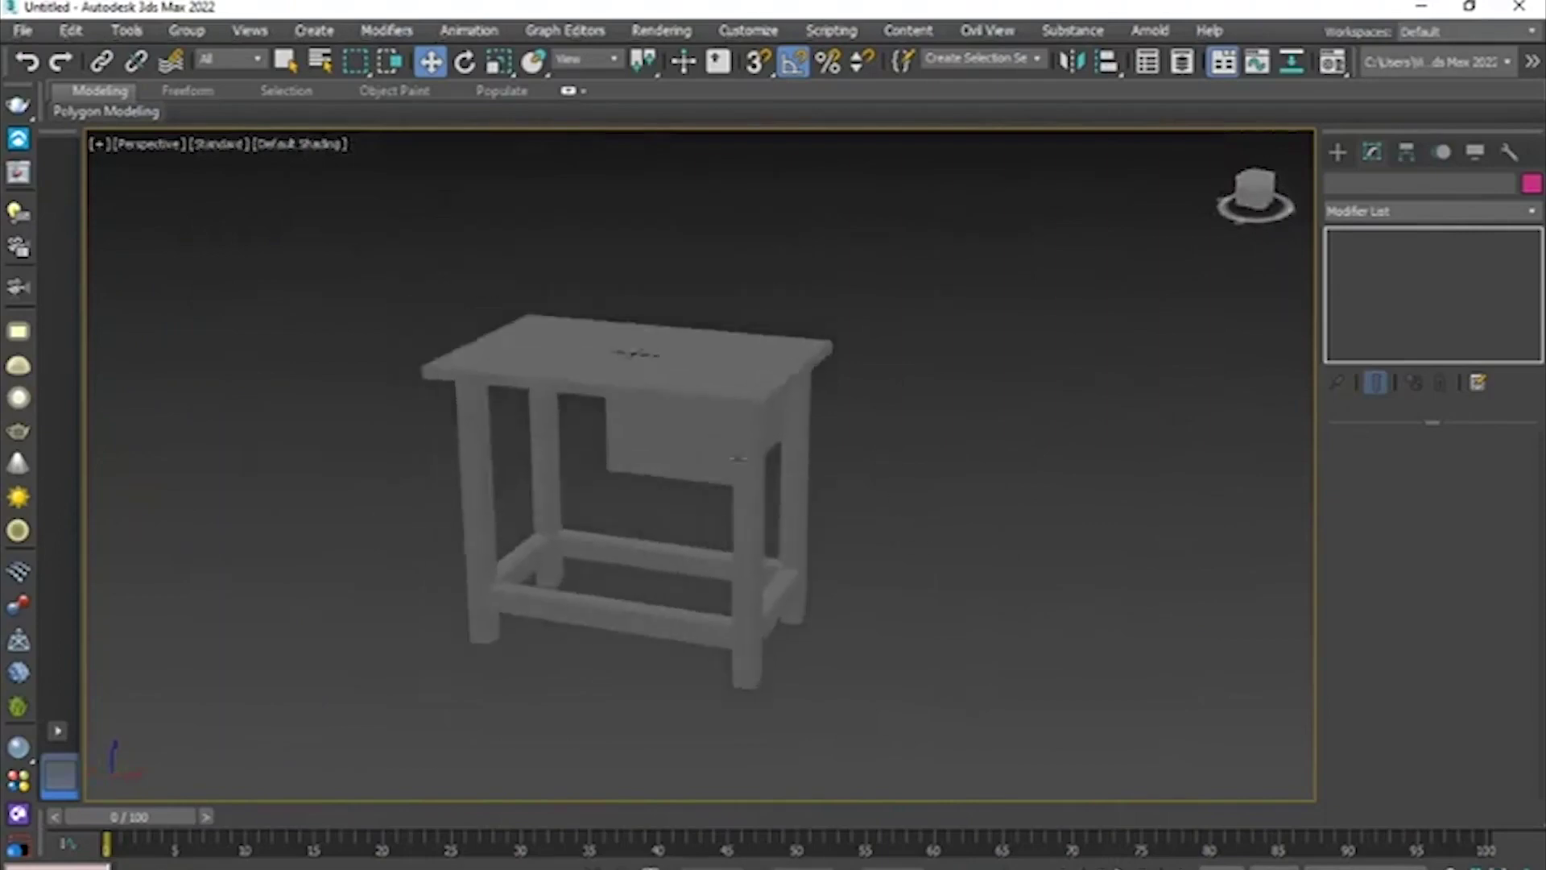
{"action": "scroll", "coordinate": [737, 491], "scroll_direction": "up", "scroll_amount": 10}
{"action": "middle_click_drag", "start_coordinate": [953, 583], "coordinate": [879, 528], "text": "alt"}
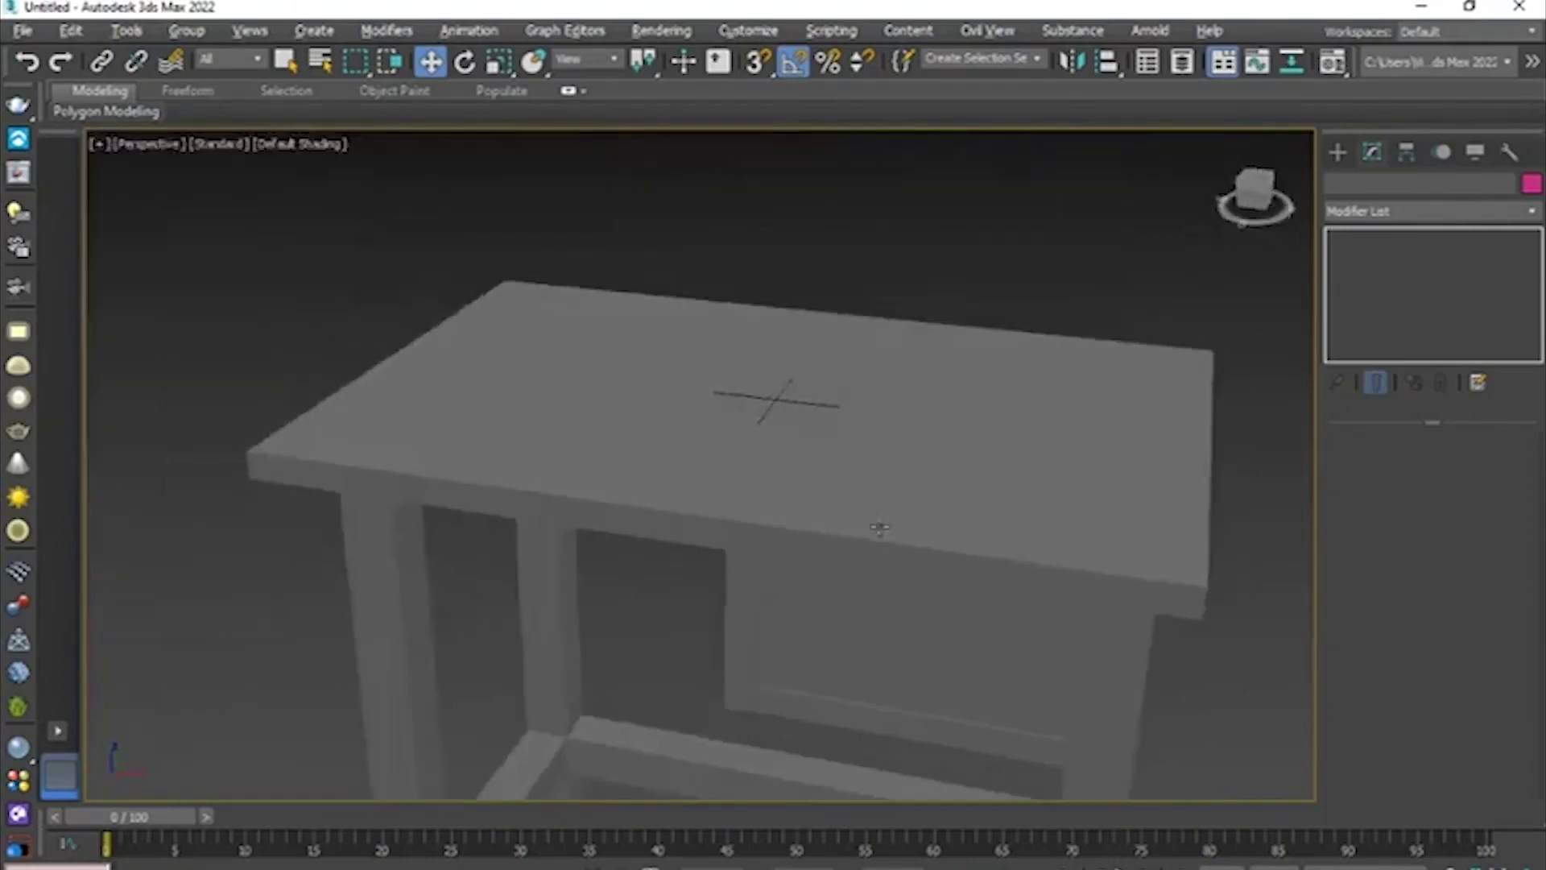
- Inspect the whole table in the front and left wireframe views
{"action": "key", "text": "alt+w"}
{"action": "left_click", "coordinate": [910, 303]}
{"action": "key", "text": "alt+w"}
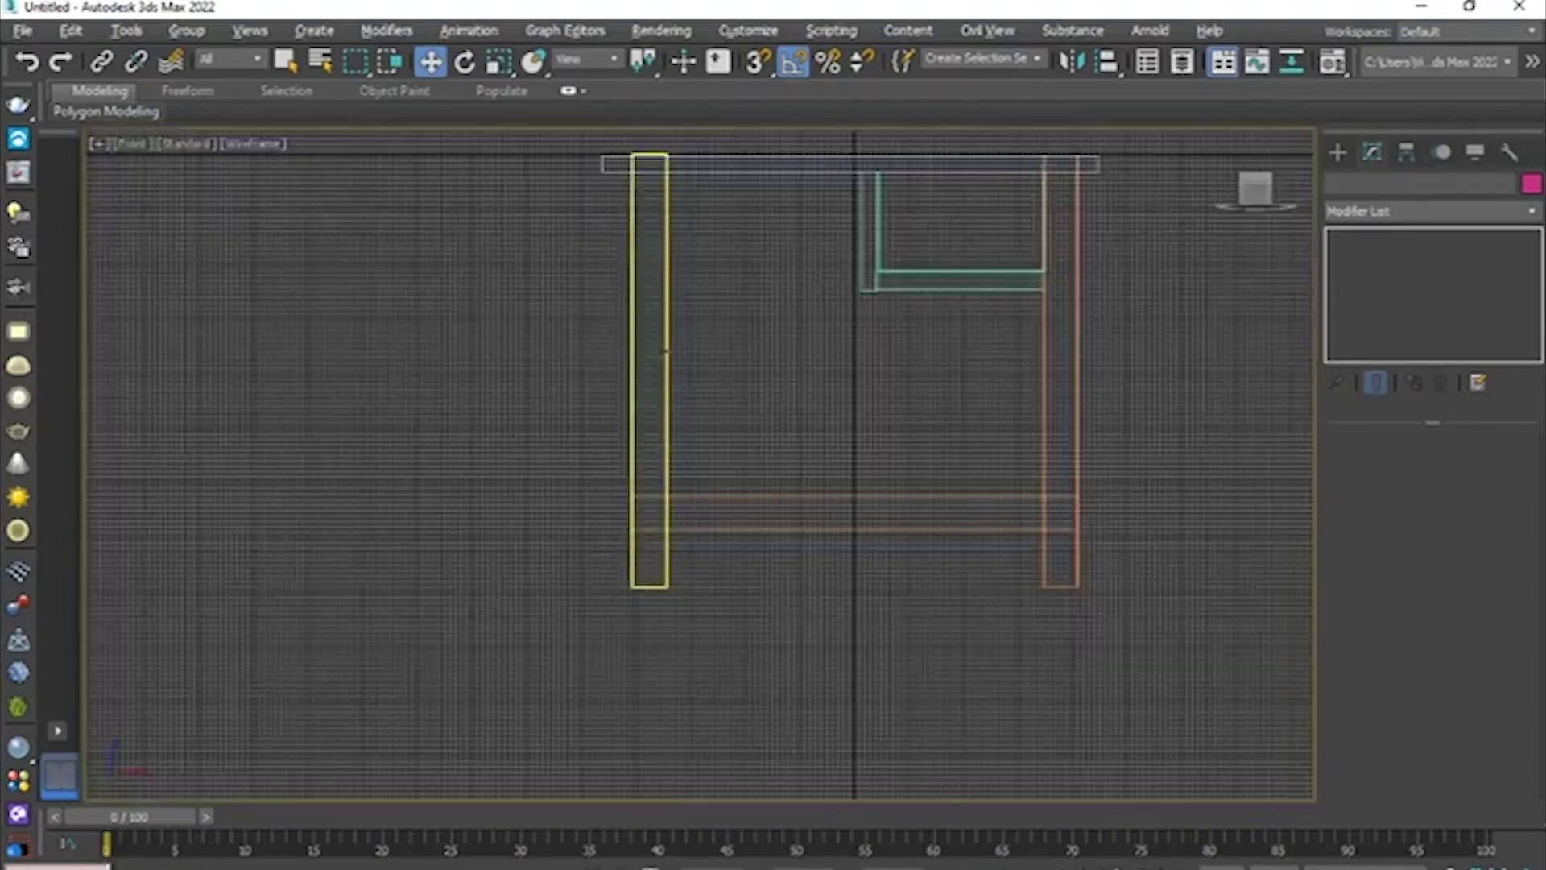
{"action": "key", "text": "alt+w"}
{"action": "left_click", "coordinate": [562, 548]}
{"action": "key", "text": "alt+w"}
{"action": "scroll", "coordinate": [612, 509], "scroll_direction": "down", "scroll_amount": 6}
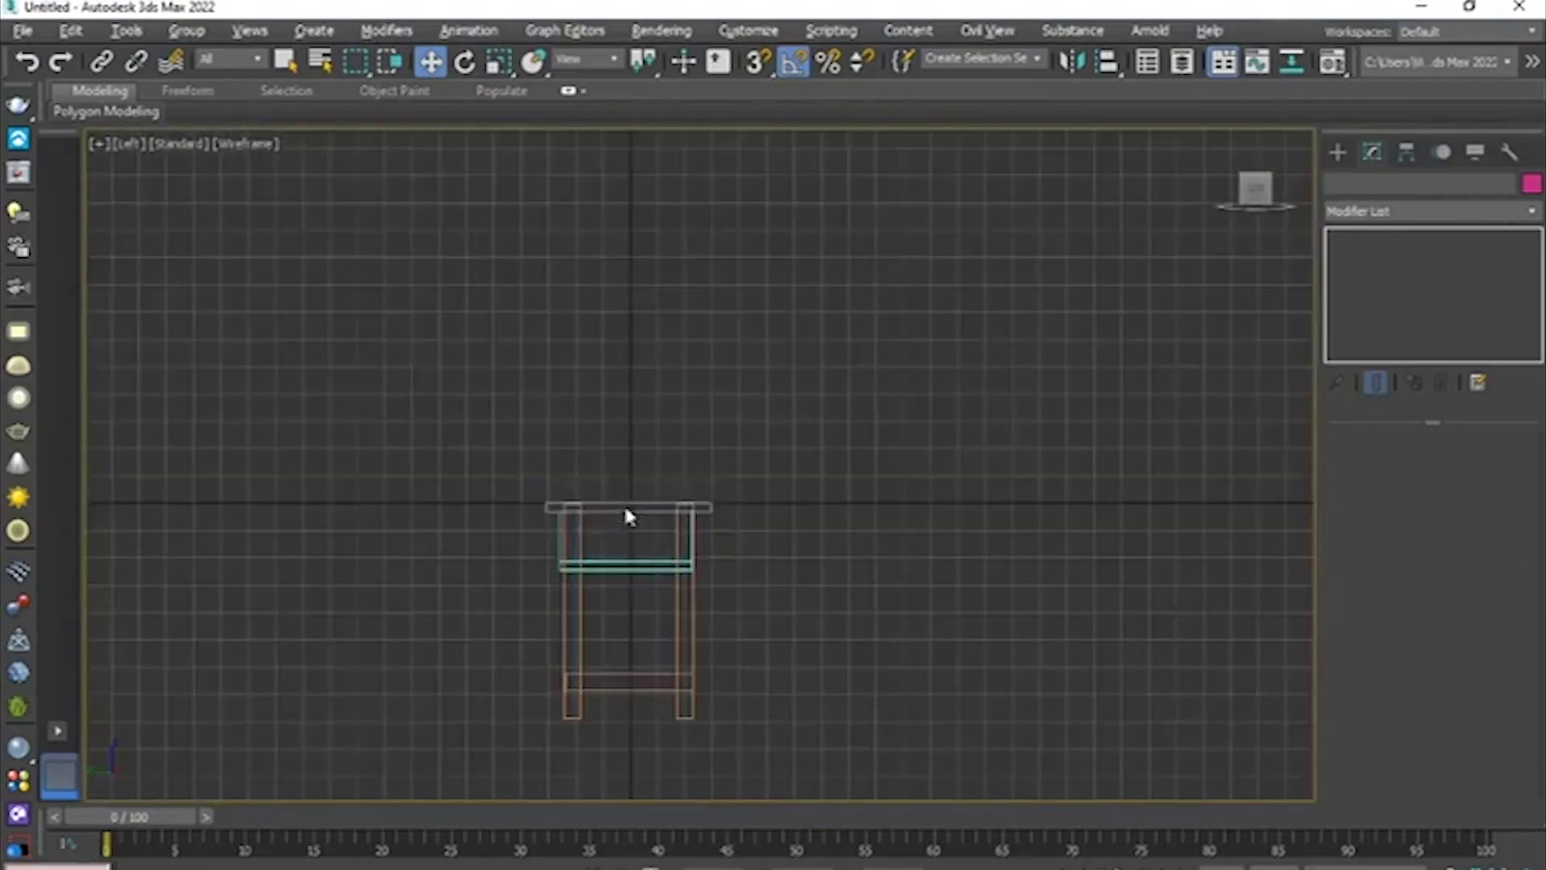
- Start a new empty scene without saving the table scene
{"action": "left_click", "coordinate": [22, 30]}
{"action": "mouse_move", "coordinate": [233, 65]}
{"action": "left_click", "coordinate": [295, 66]}
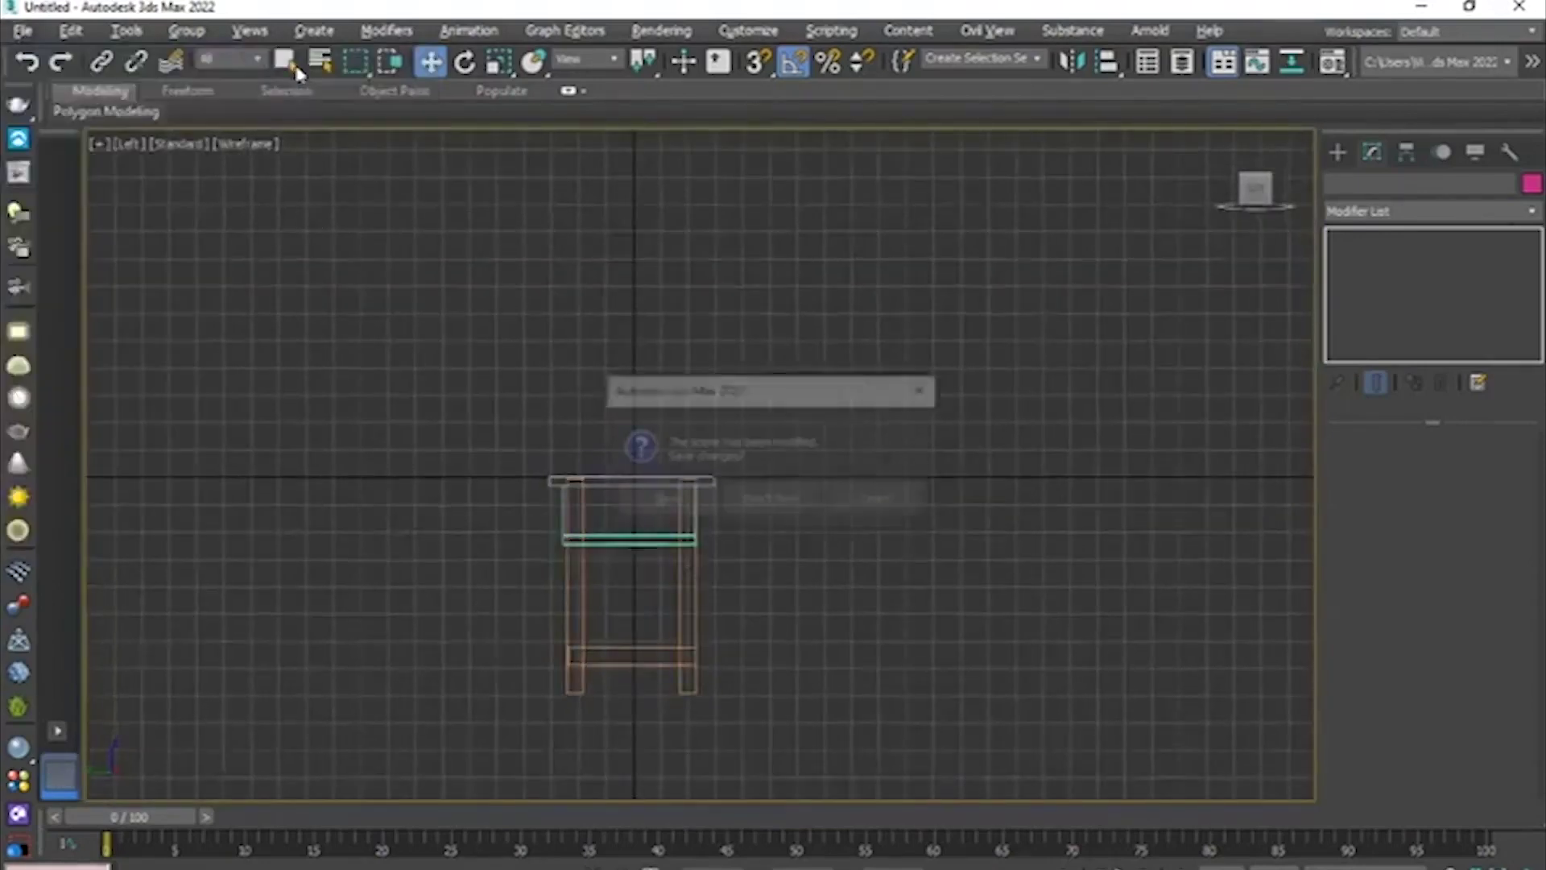
{"action": "left_click", "coordinate": [782, 503]}
{"action": "scroll", "coordinate": [749, 370], "scroll_direction": "down", "scroll_amount": 4}
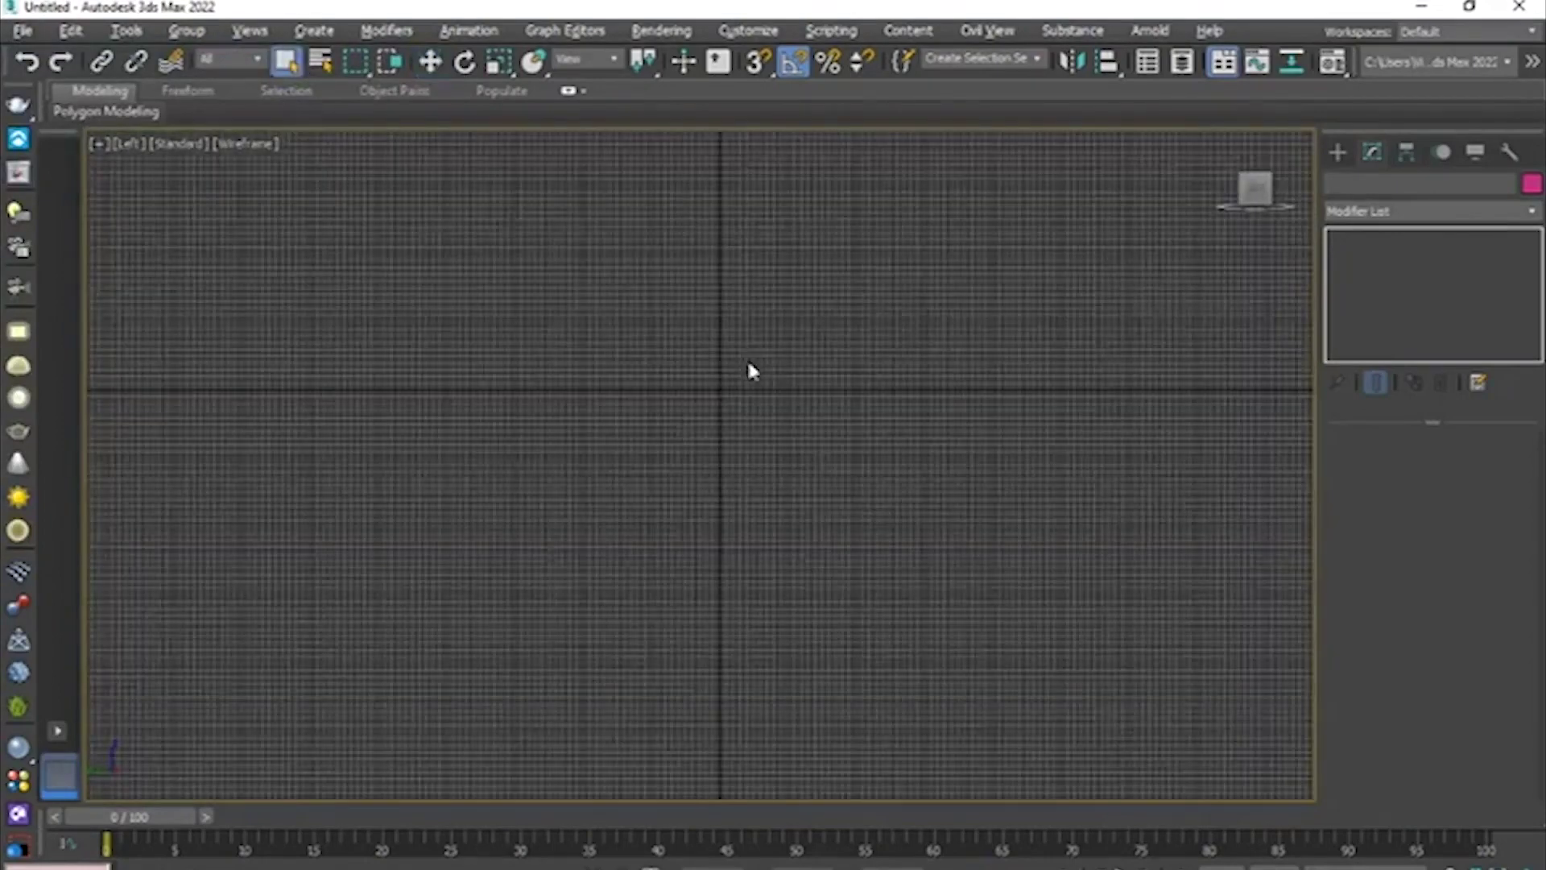
- Restore the four-viewport layout and reset the program to its default scene settings
{"action": "key", "text": "alt+w"}
{"action": "left_click", "coordinate": [990, 521]}
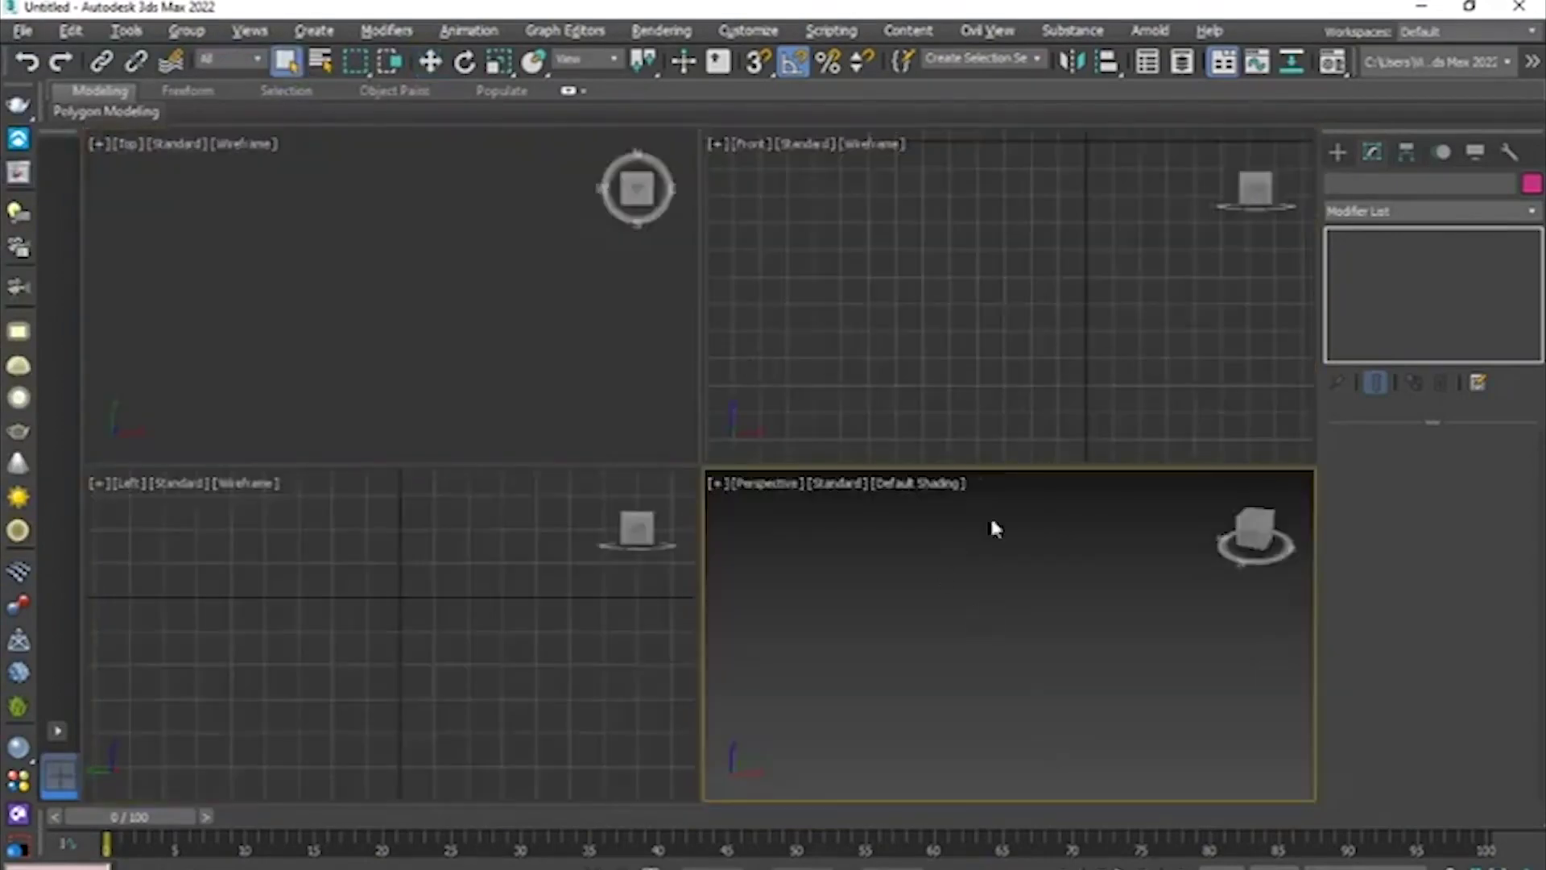
{"action": "left_click", "coordinate": [23, 31]}
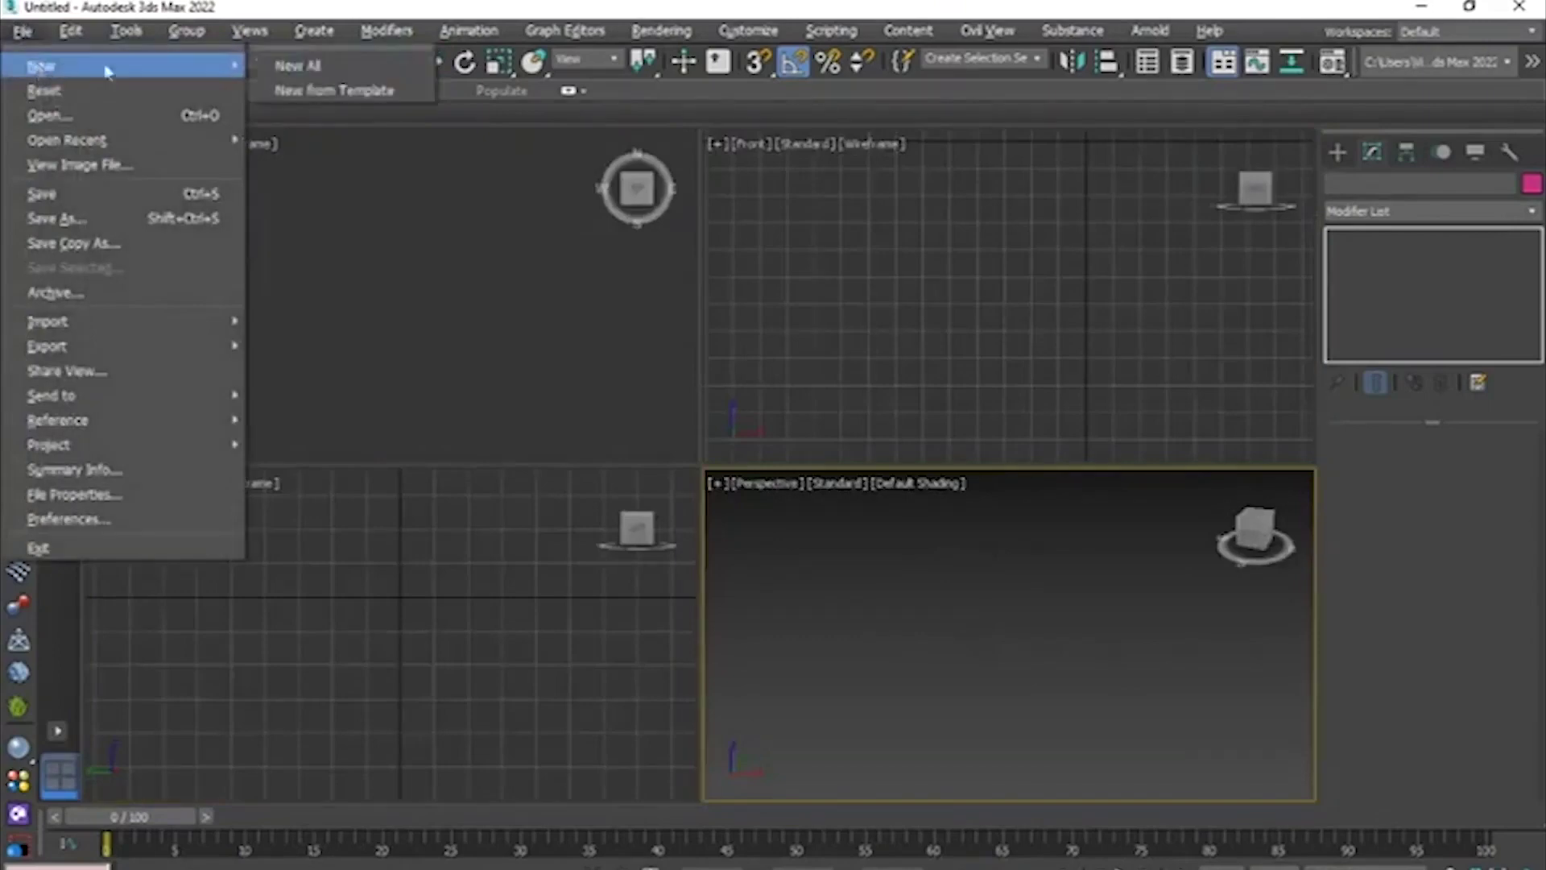
{"action": "left_click", "coordinate": [169, 92]}
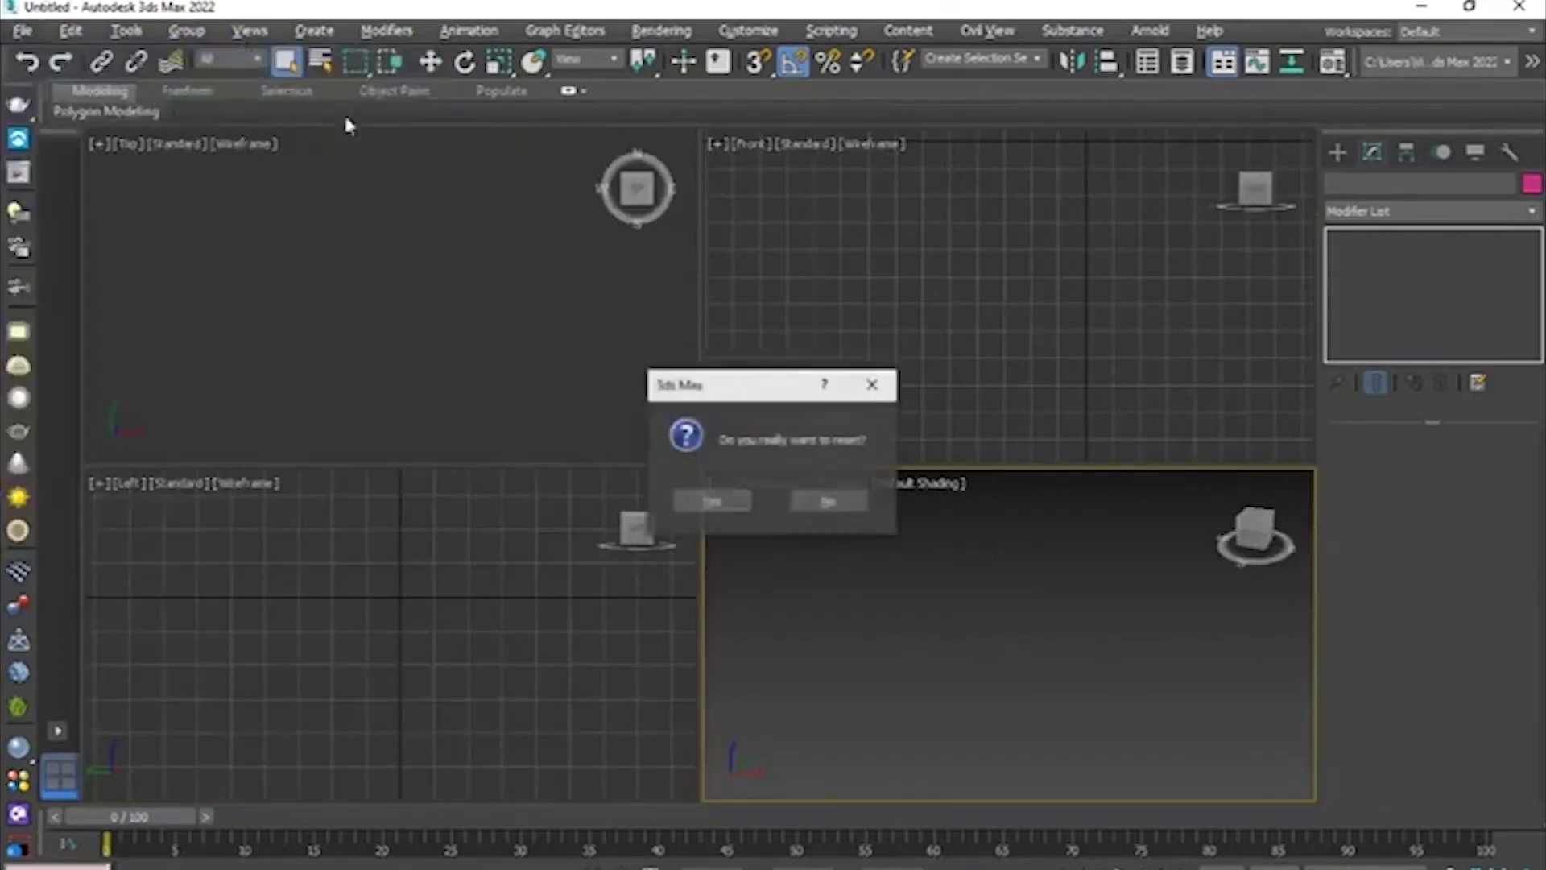
{"action": "left_click", "coordinate": [719, 503]}
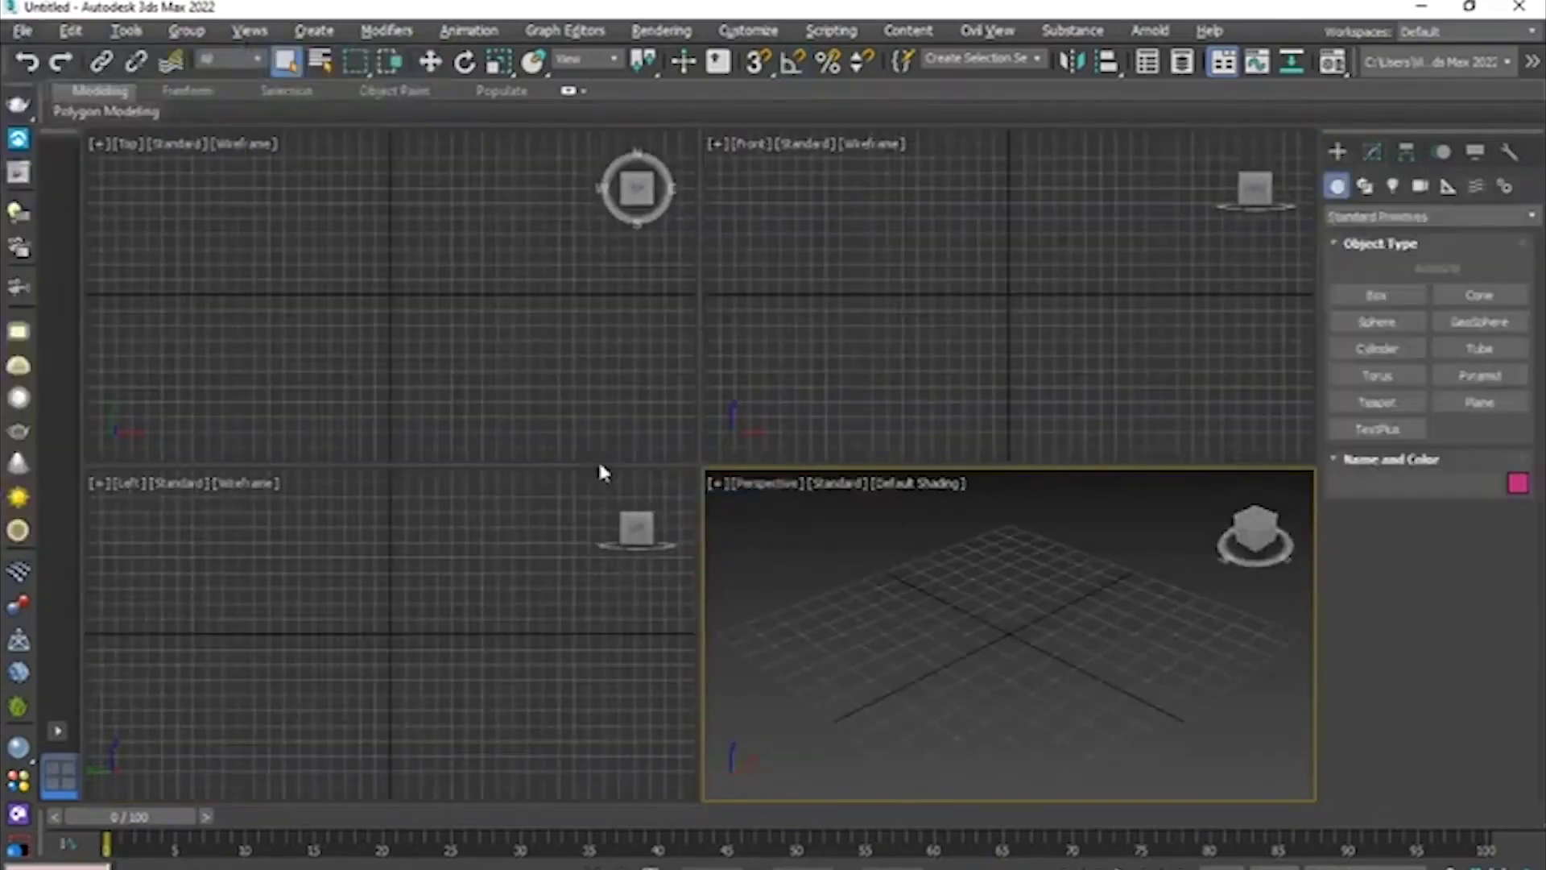
- Switch to Google Chrome, close the table search and table photo pages, and open a blank tab
{"action": "mouse_move", "coordinate": [759, 865]}
{"action": "left_click", "coordinate": [649, 822]}
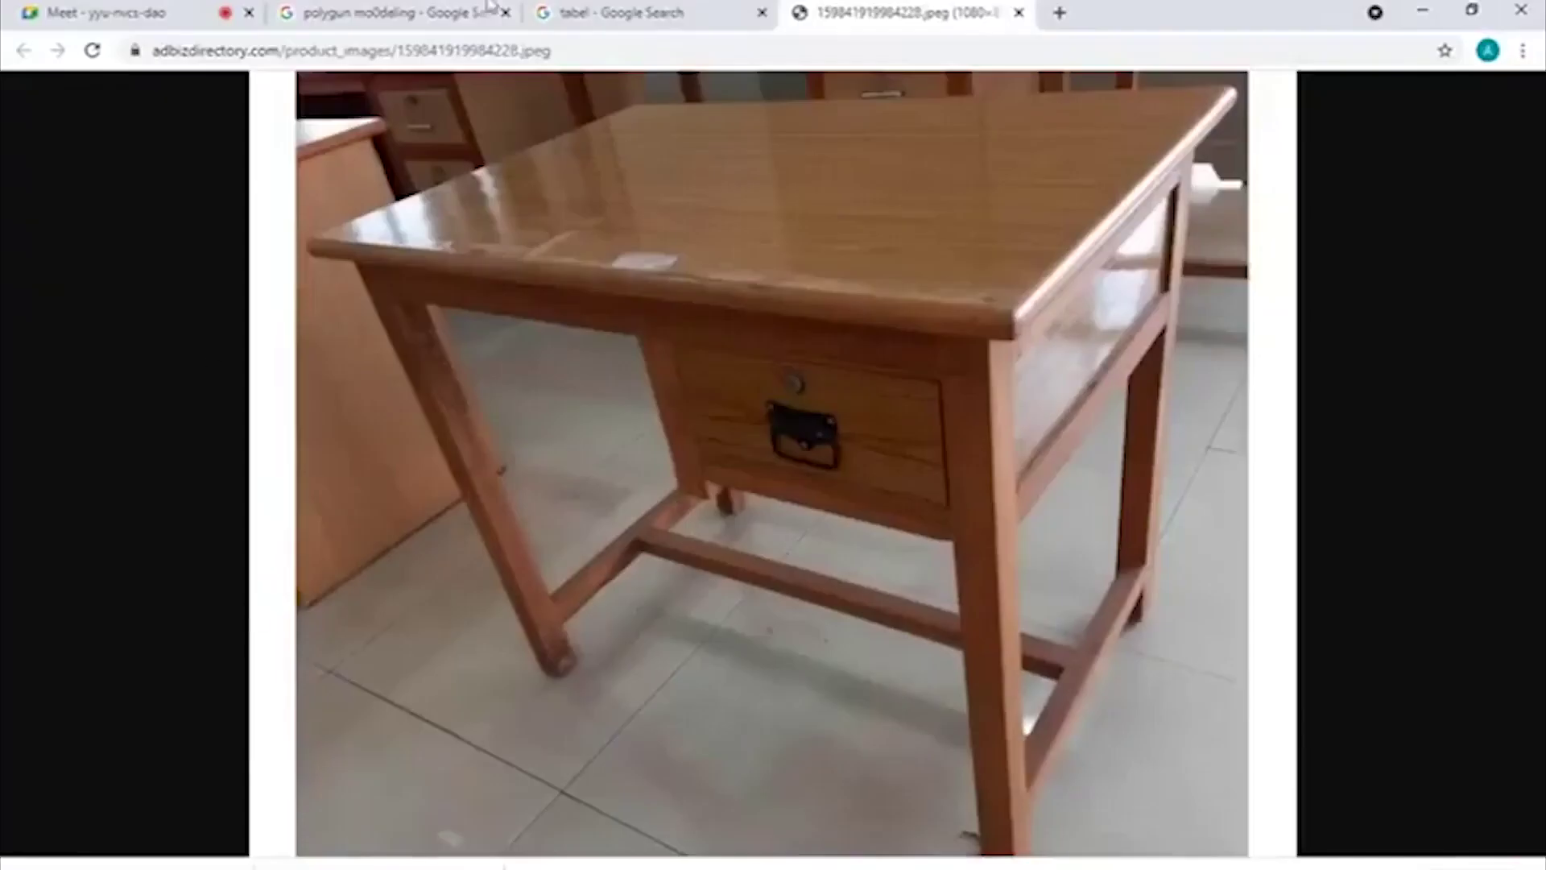
{"action": "left_click", "coordinate": [672, 12]}
{"action": "left_click", "coordinate": [762, 12]}
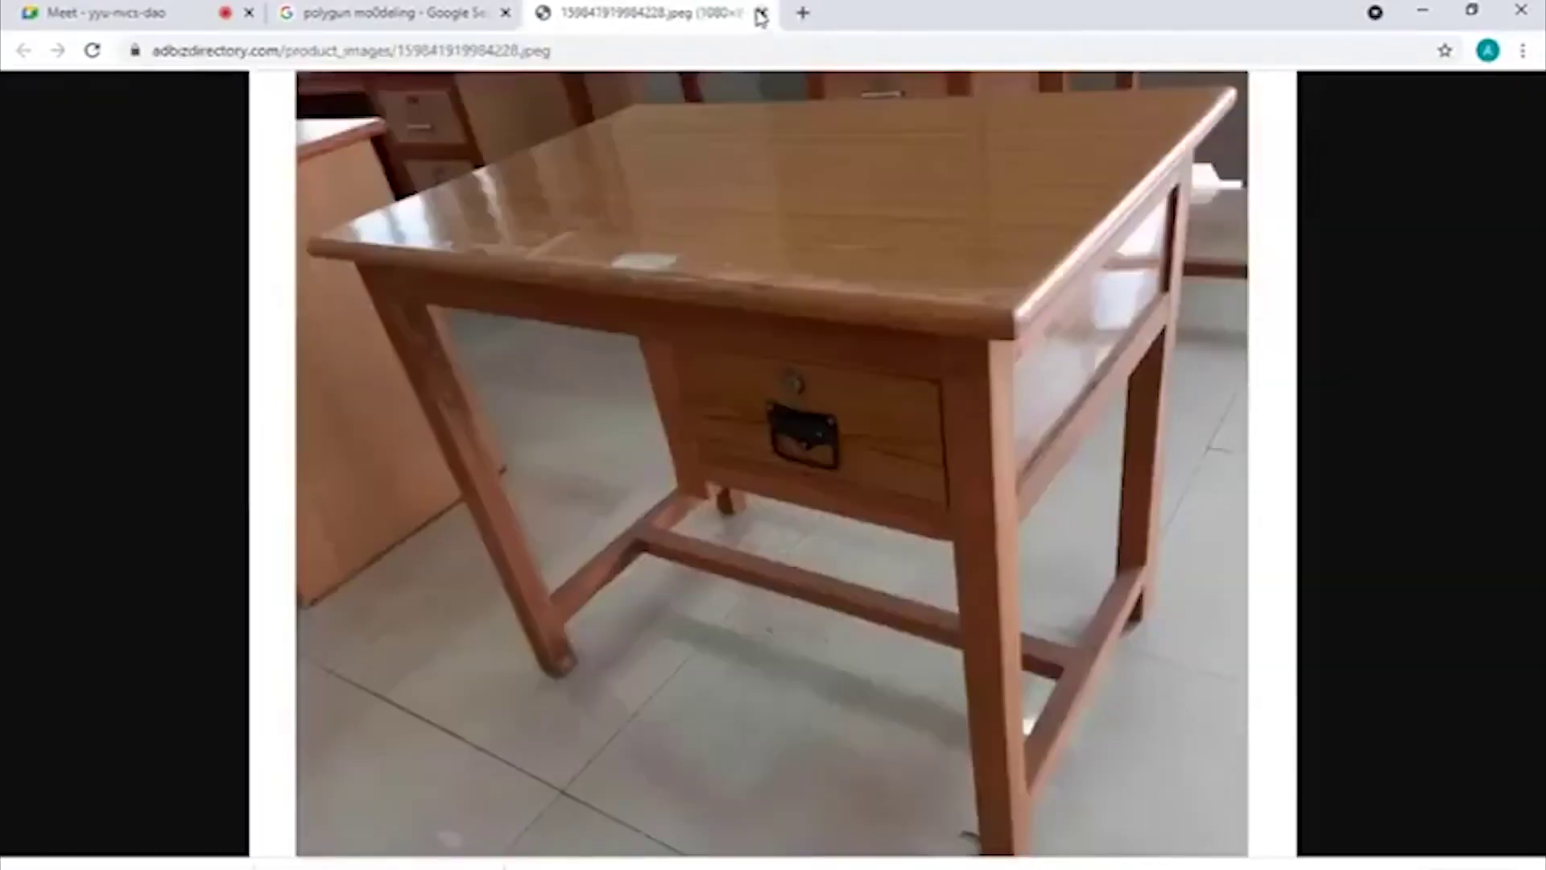
{"action": "left_click", "coordinate": [762, 12]}
{"action": "left_click", "coordinate": [545, 12]}
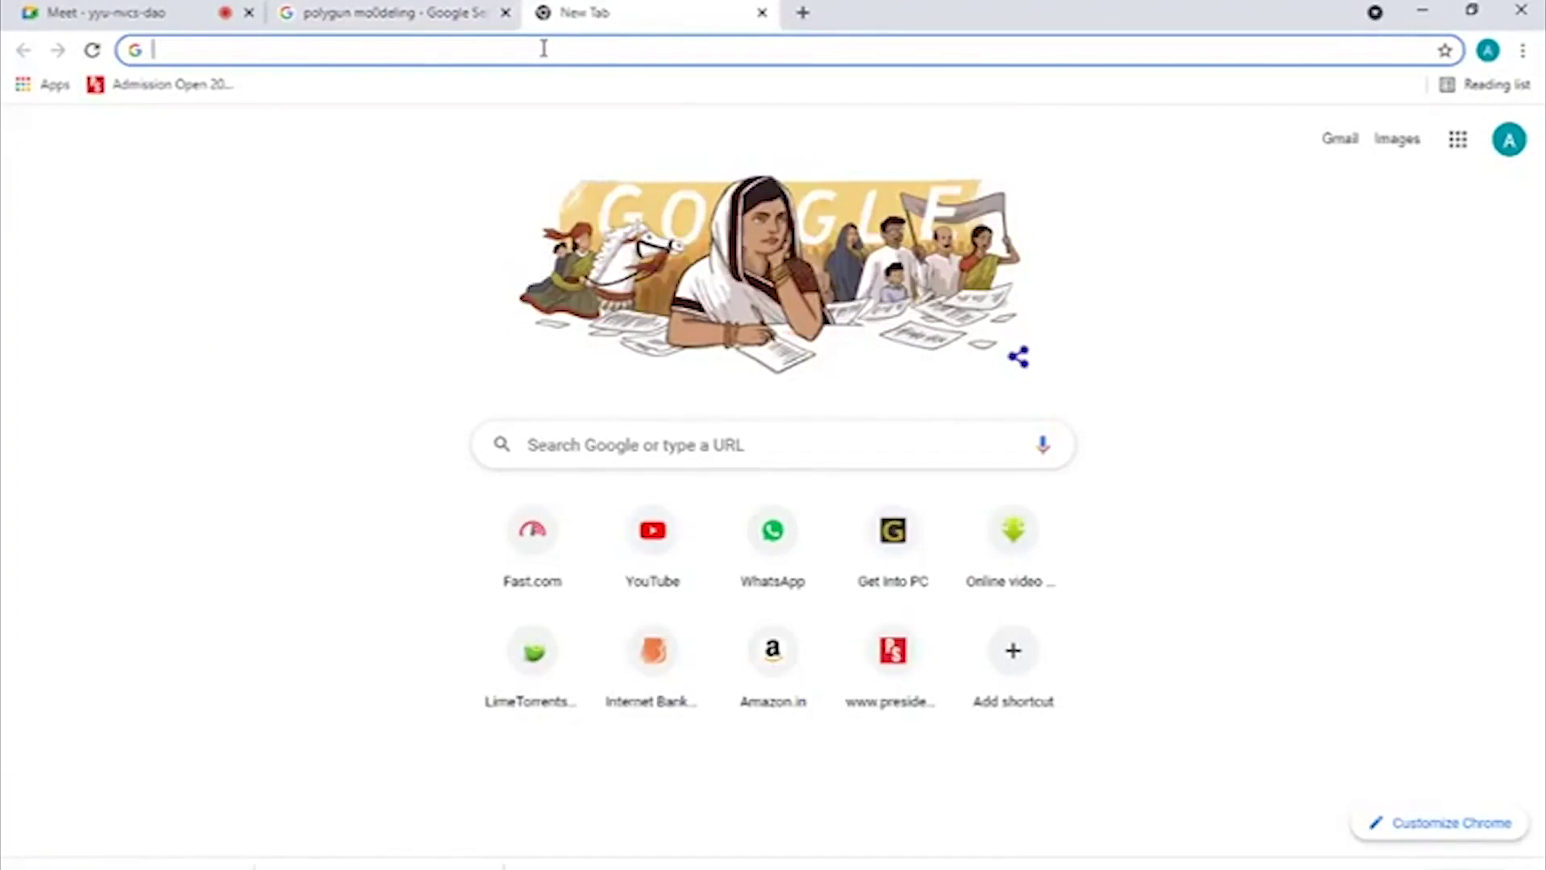
- Search Google for "flower pot" and show the image results
{"action": "type", "text": "flawer"}
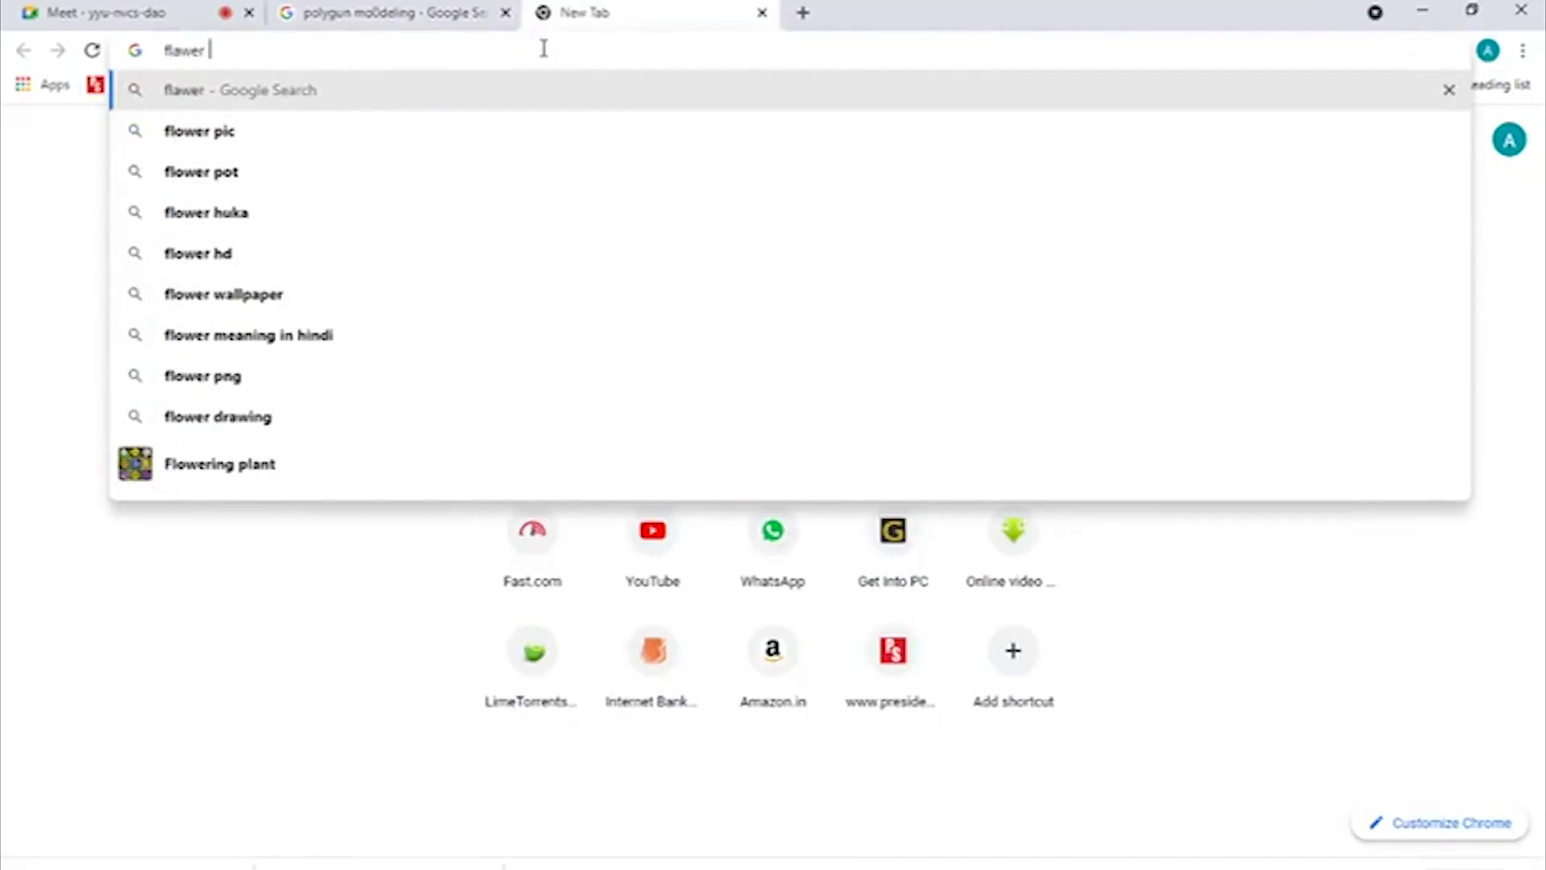
{"action": "left_click", "coordinate": [211, 174]}
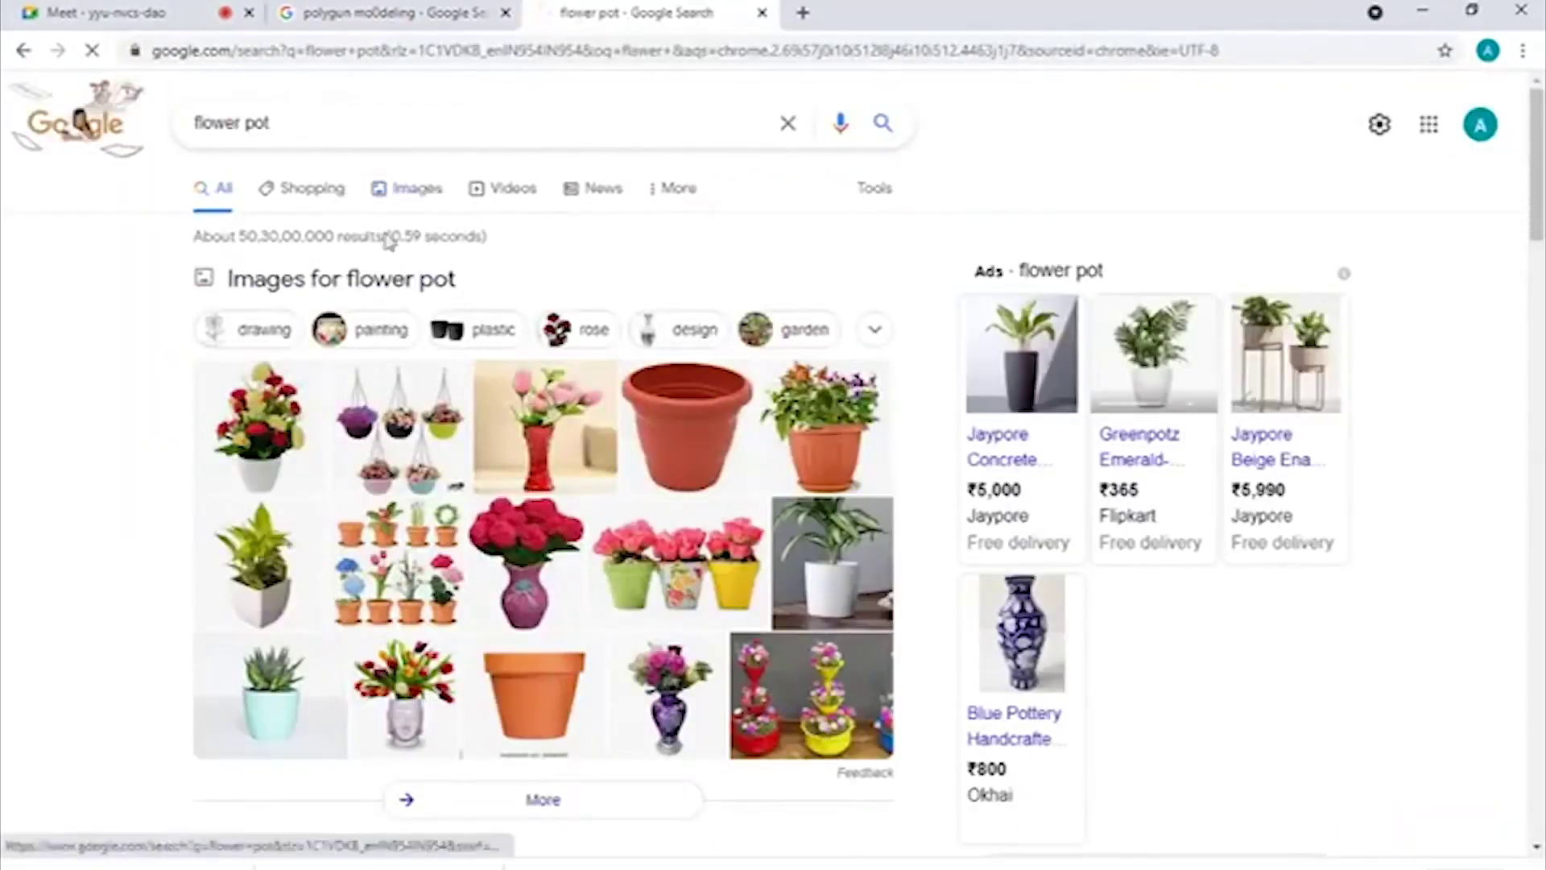
{"action": "left_click", "coordinate": [411, 189]}
- Find the brown floral-patterned Snapdeal vase among the flower pot images and open its picture full size in a new tab
{"action": "scroll", "coordinate": [717, 379], "scroll_direction": "down", "scroll_amount": 6}
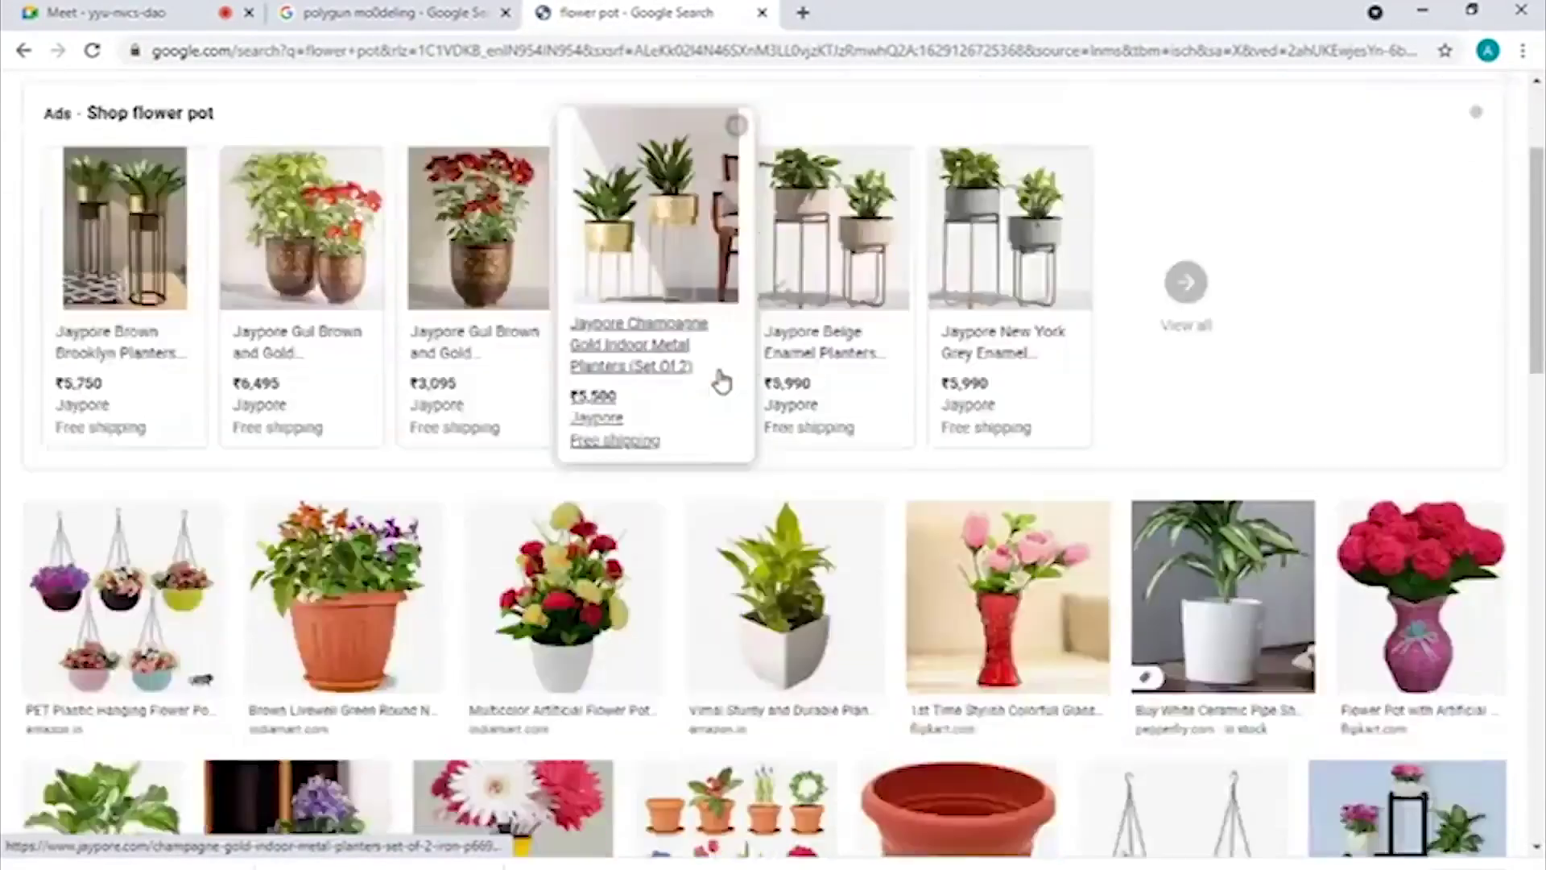
{"action": "scroll", "coordinate": [656, 293], "scroll_direction": "down", "scroll_amount": 5}
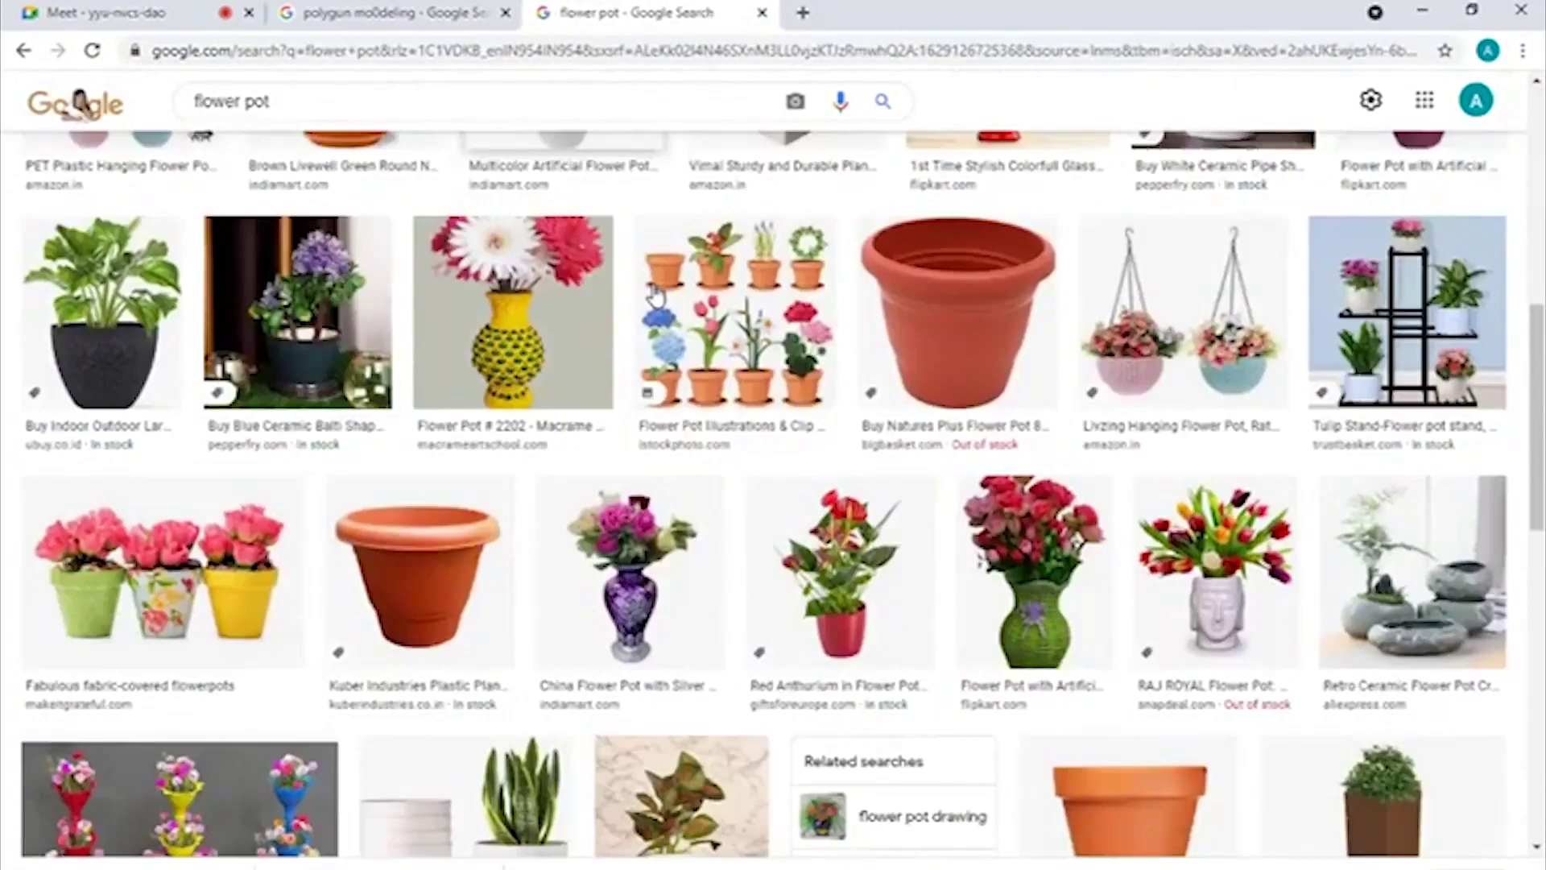
{"action": "scroll", "coordinate": [655, 296], "scroll_direction": "down", "scroll_amount": 4}
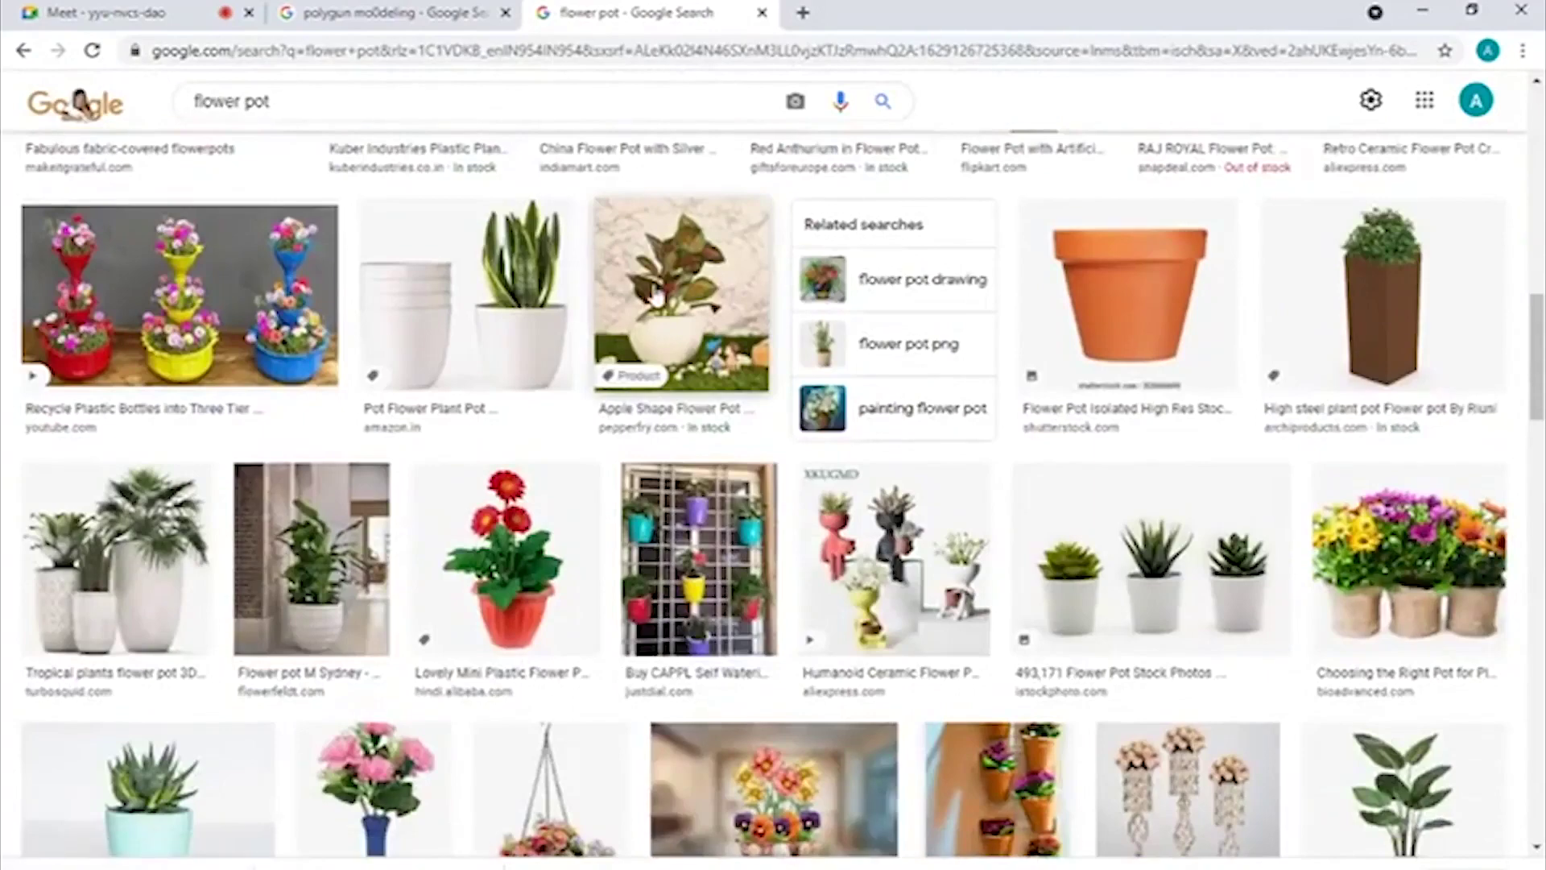
{"action": "scroll", "coordinate": [656, 296], "scroll_direction": "down", "scroll_amount": 5}
{"action": "scroll", "coordinate": [656, 297], "scroll_direction": "down", "scroll_amount": 2}
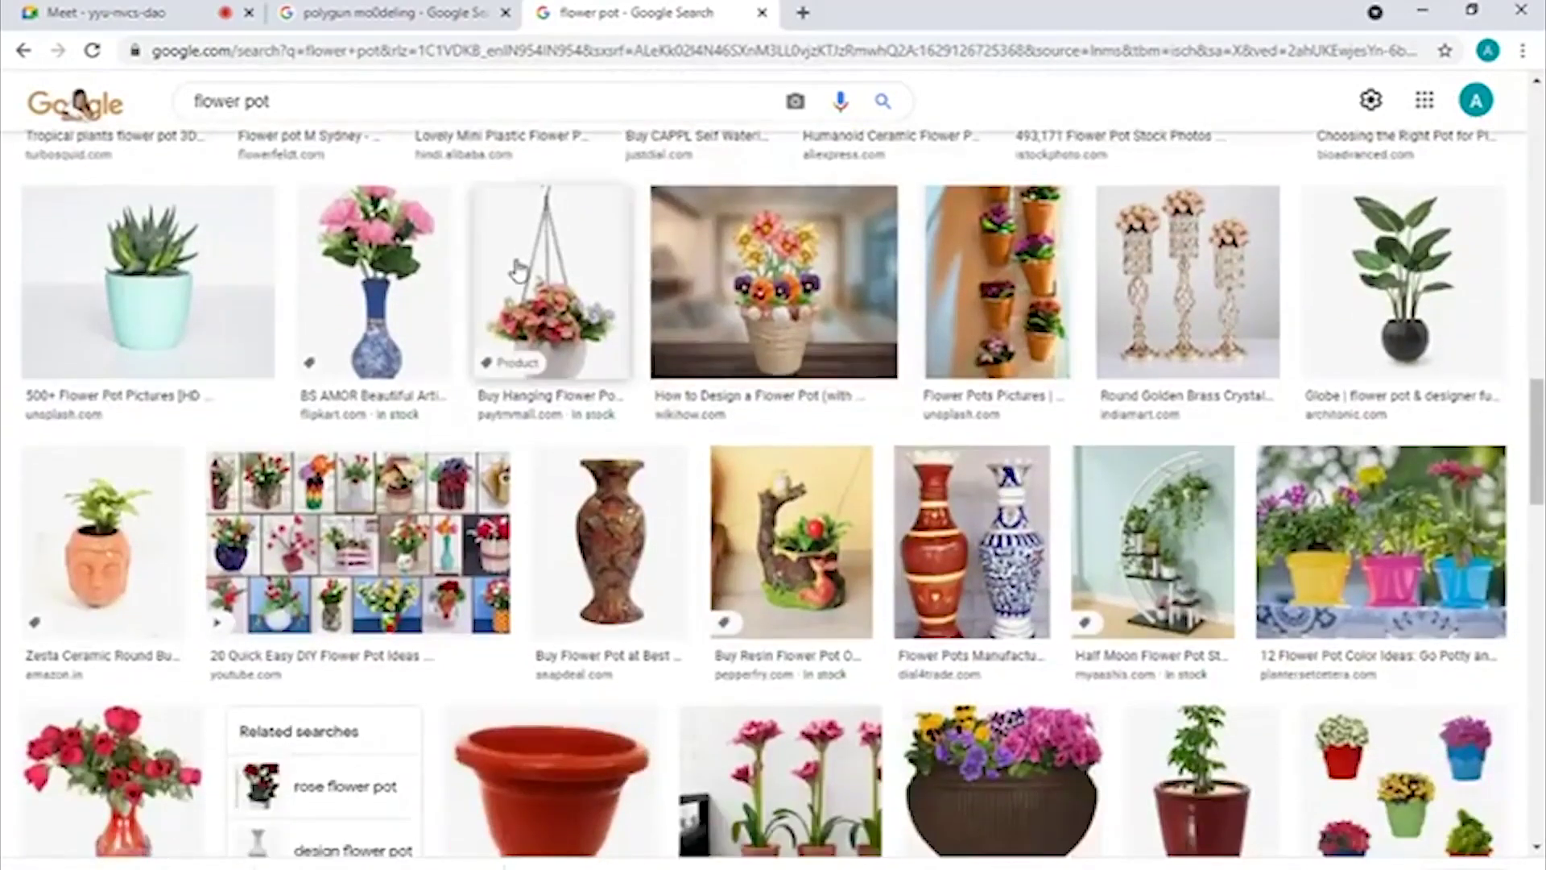
{"action": "scroll", "coordinate": [526, 270], "scroll_direction": "down", "scroll_amount": 2}
{"action": "left_click", "coordinate": [612, 322]}
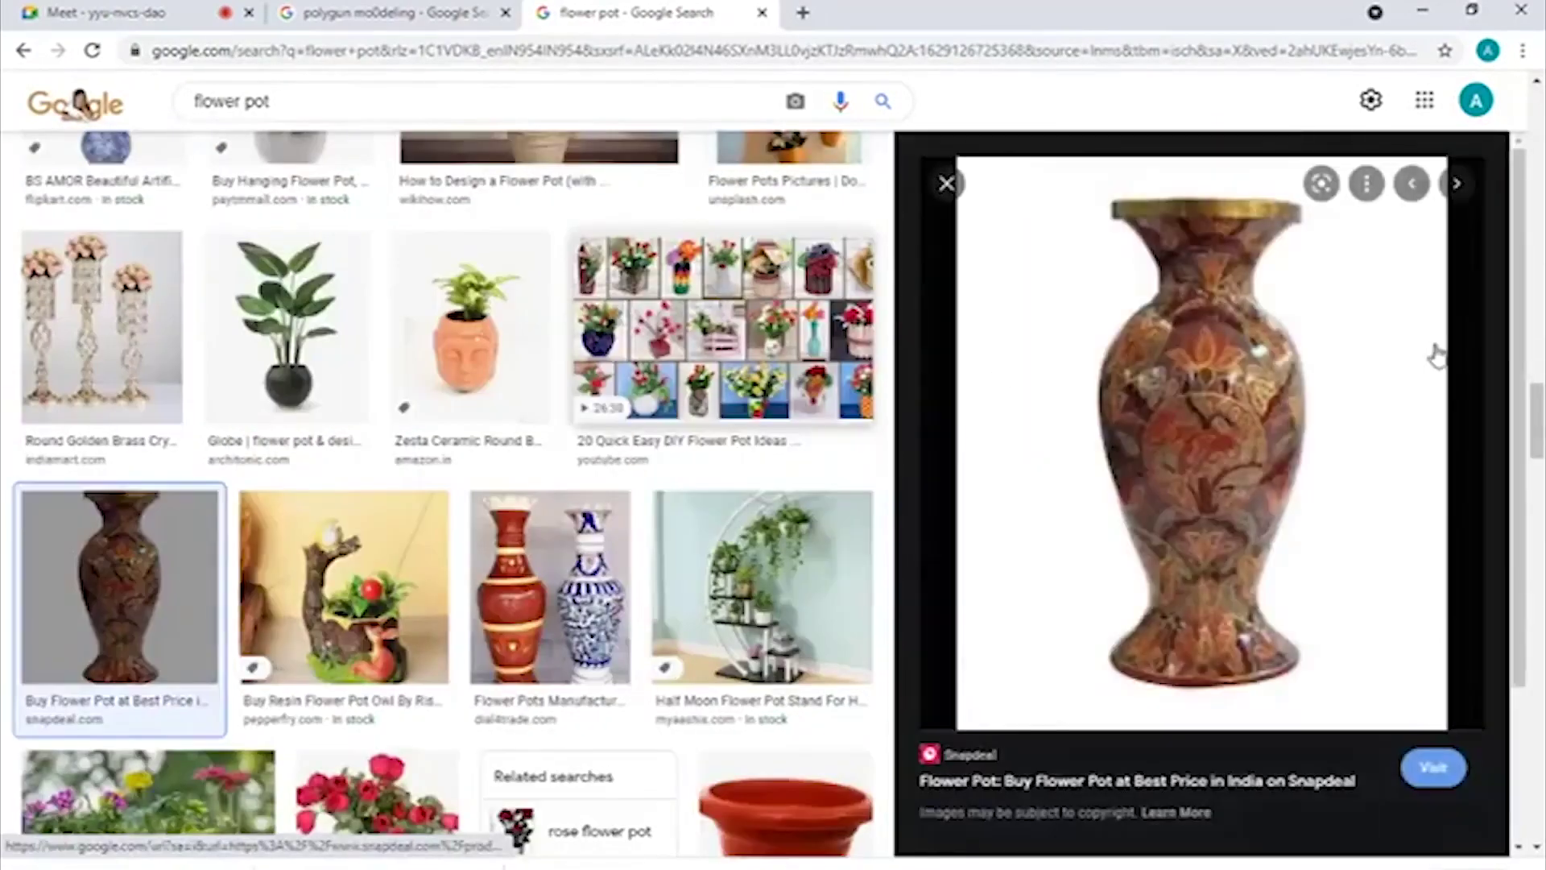
{"action": "right_click", "coordinate": [1216, 322]}
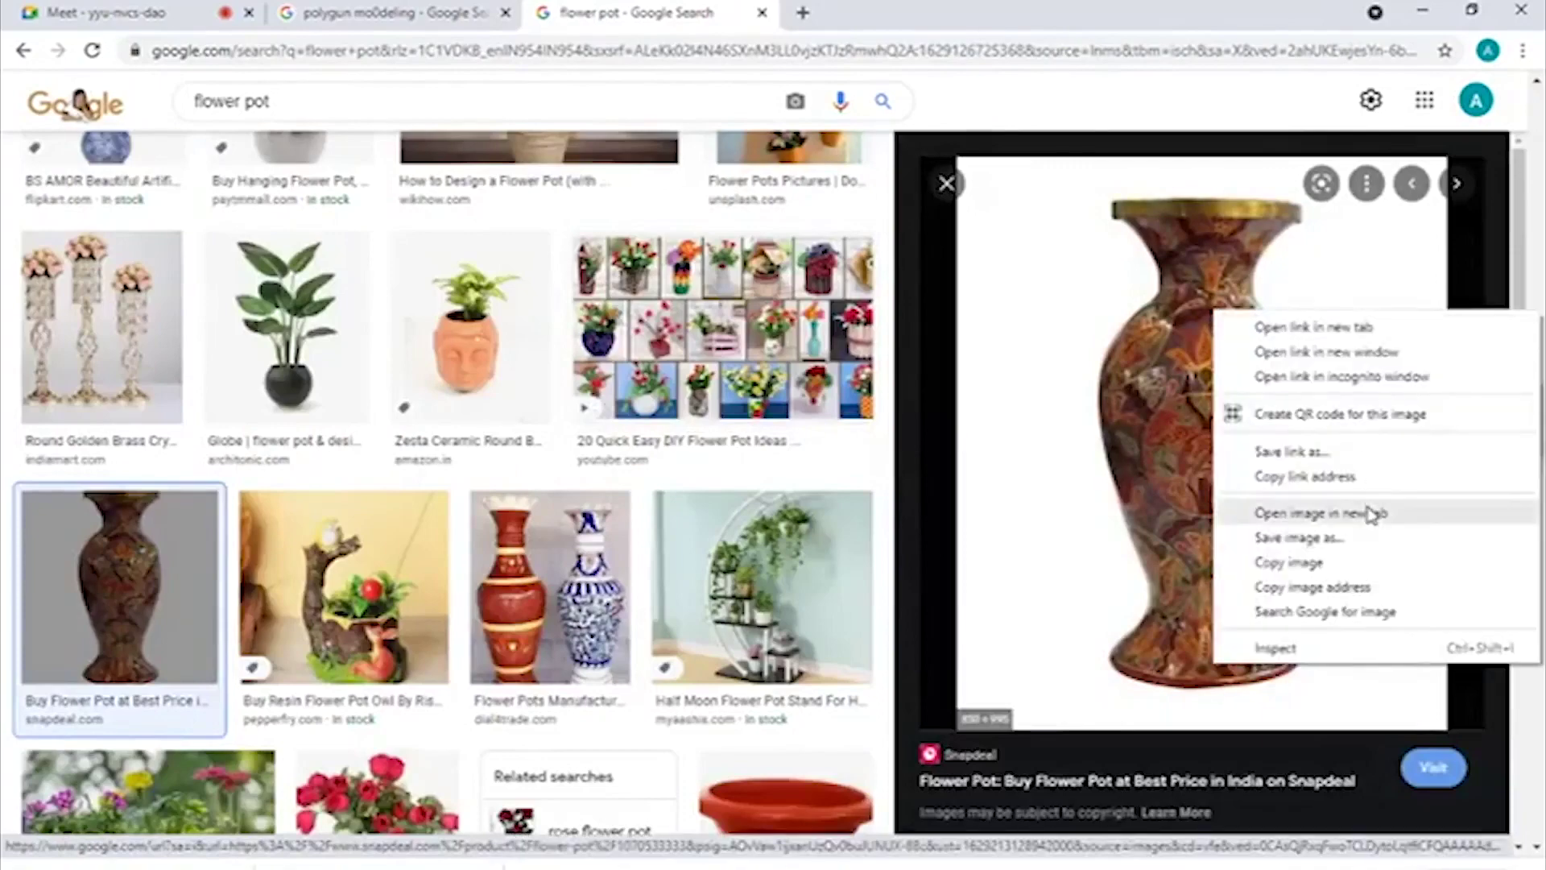
{"action": "left_click", "coordinate": [1370, 510]}
{"action": "left_click", "coordinate": [919, 11]}
{"action": "right_click", "coordinate": [808, 383]}
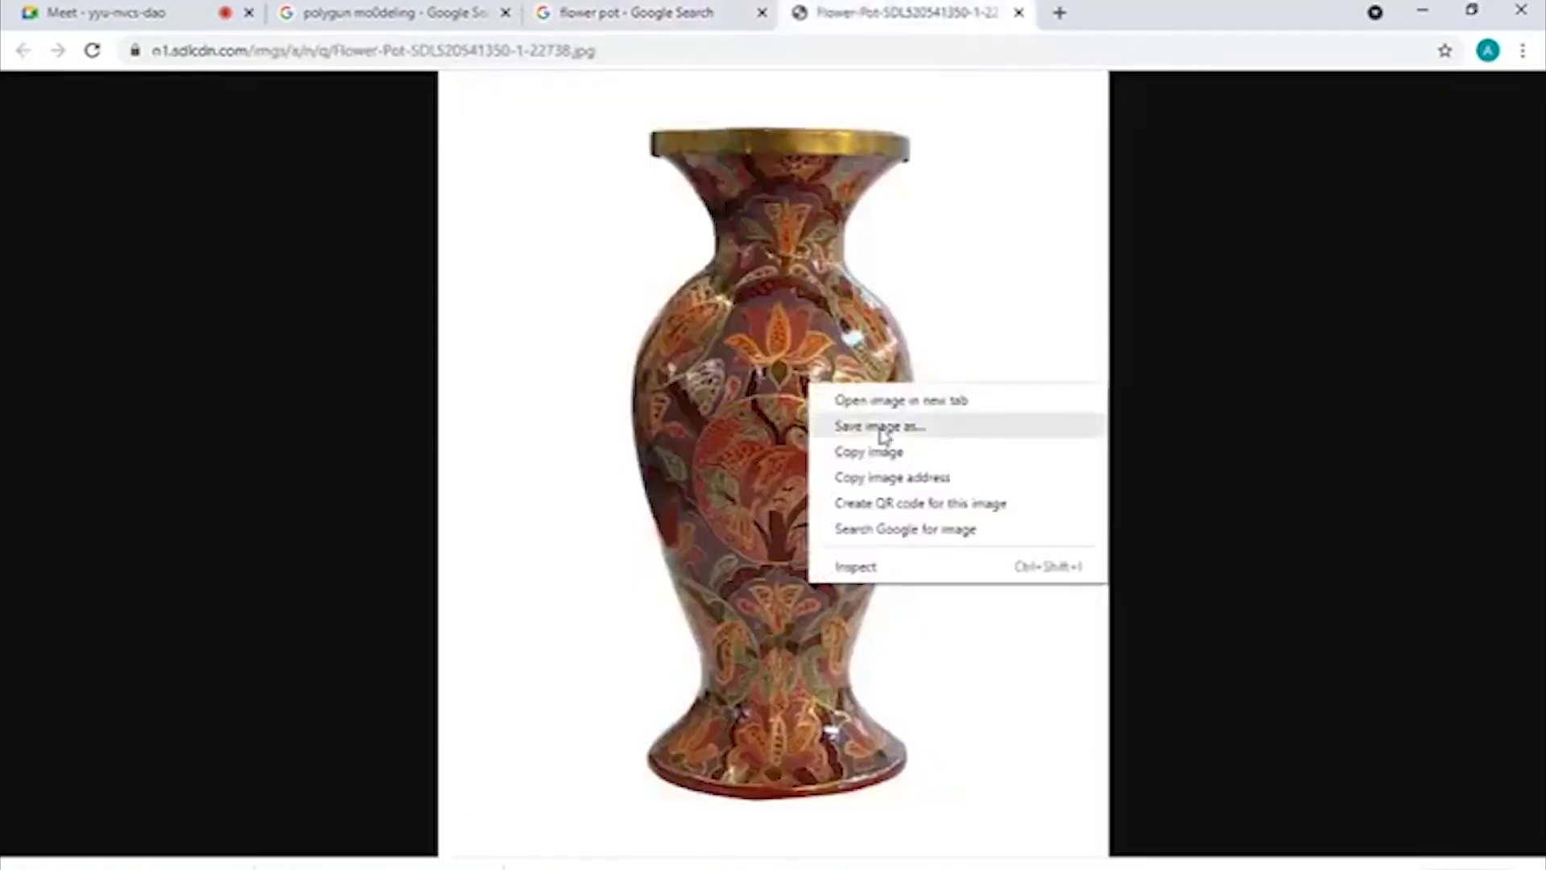
{"action": "left_click", "coordinate": [879, 425]}
{"action": "left_click", "coordinate": [197, 320]}
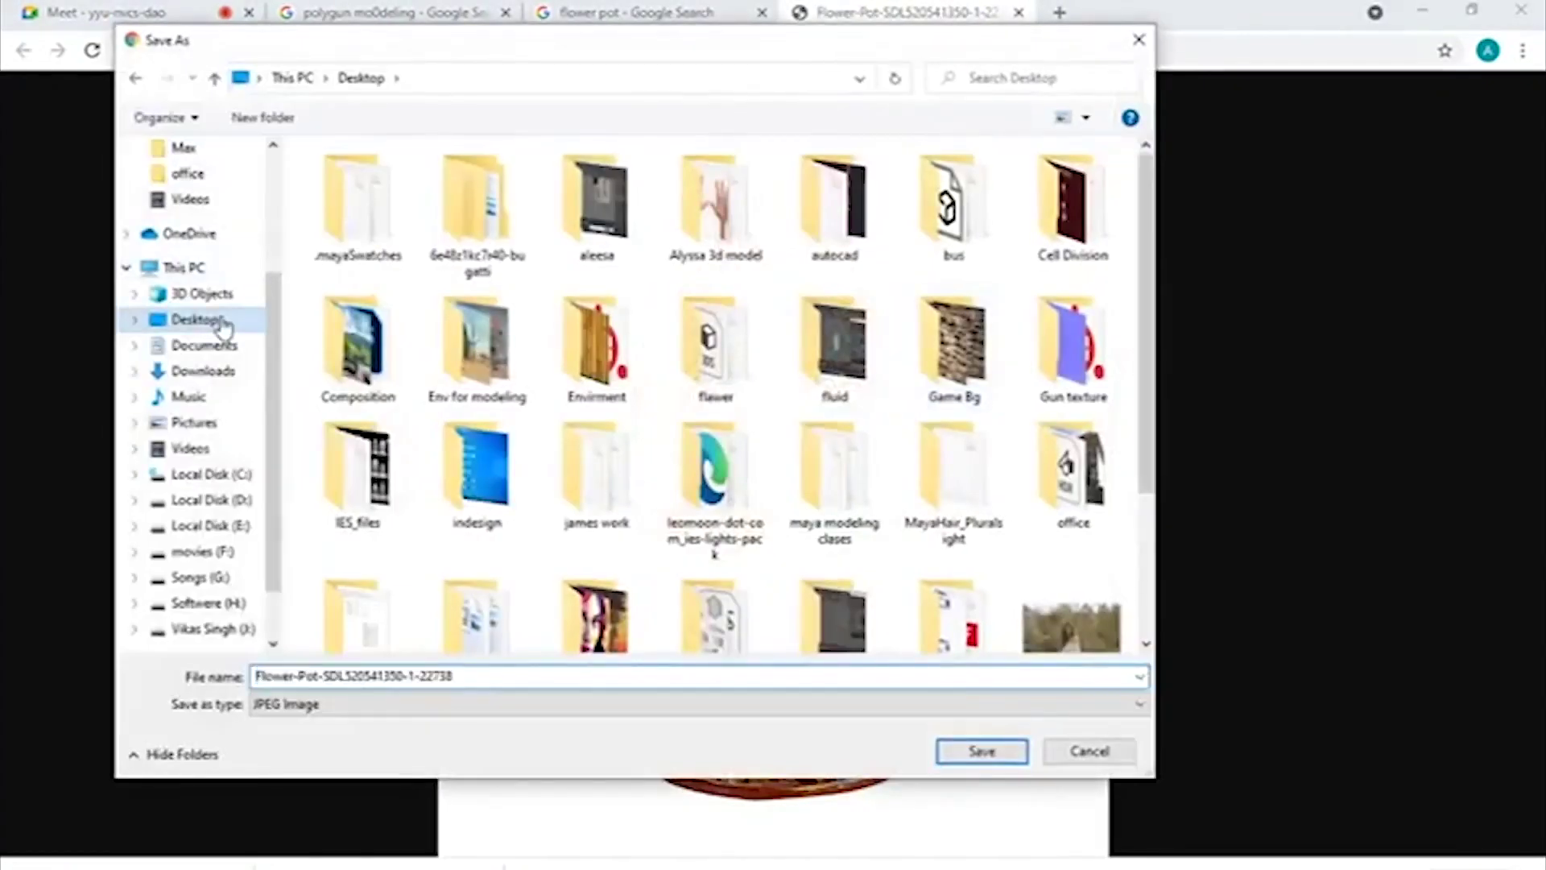
{"action": "left_click", "coordinate": [987, 751]}
{"action": "left_click", "coordinate": [685, 12]}
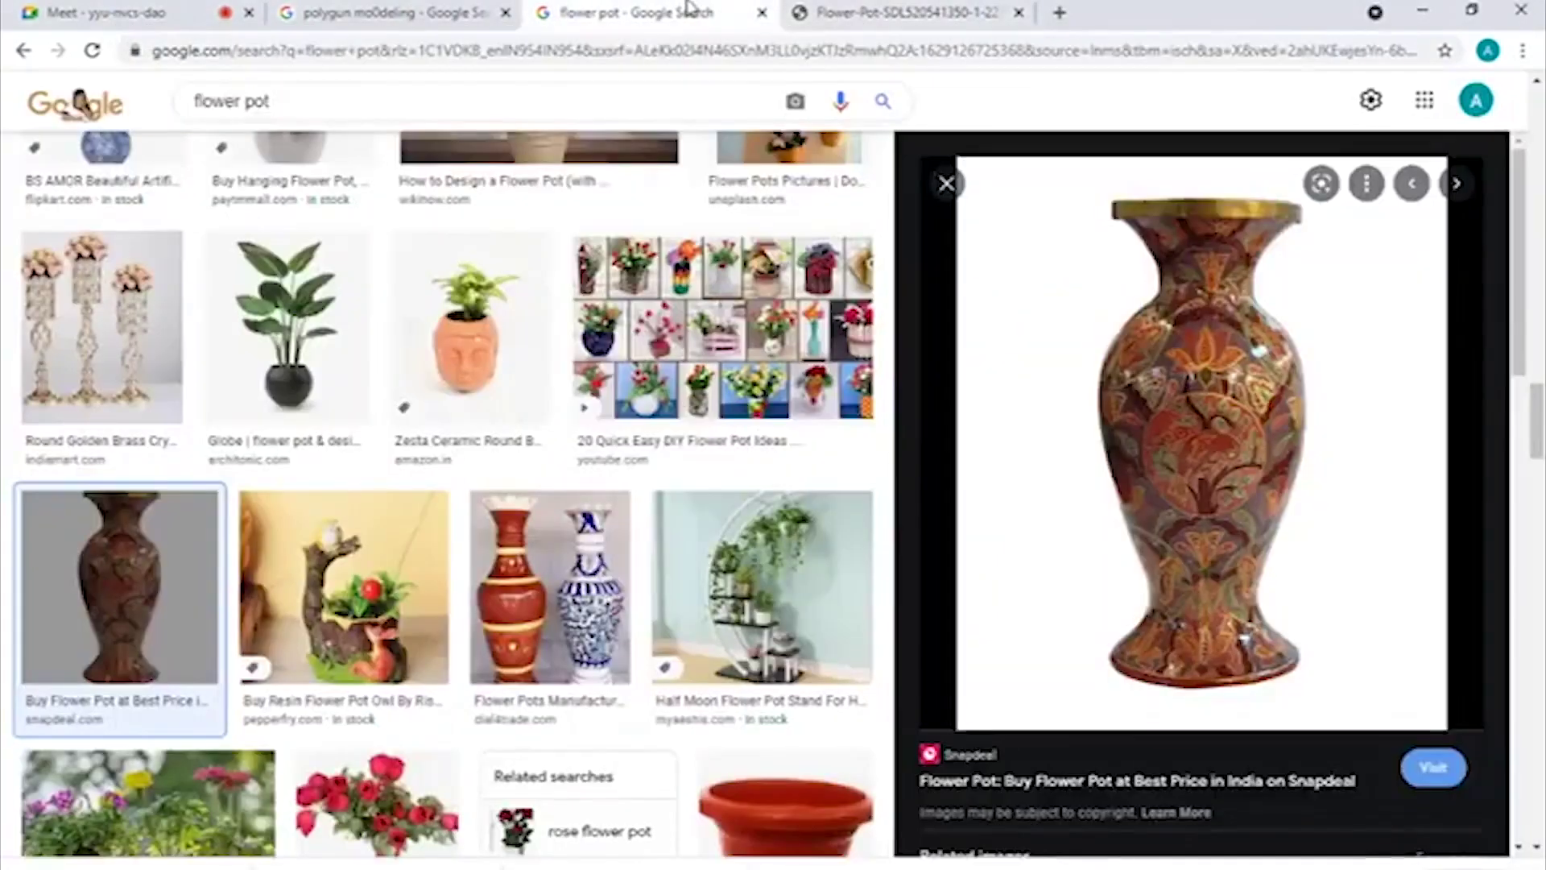
- Look through the images related to the Snapdeal vase, preview the decorative marble flower pot from IndiaMART, and close the preview
{"action": "scroll", "coordinate": [899, 418], "scroll_direction": "down", "scroll_amount": 10}
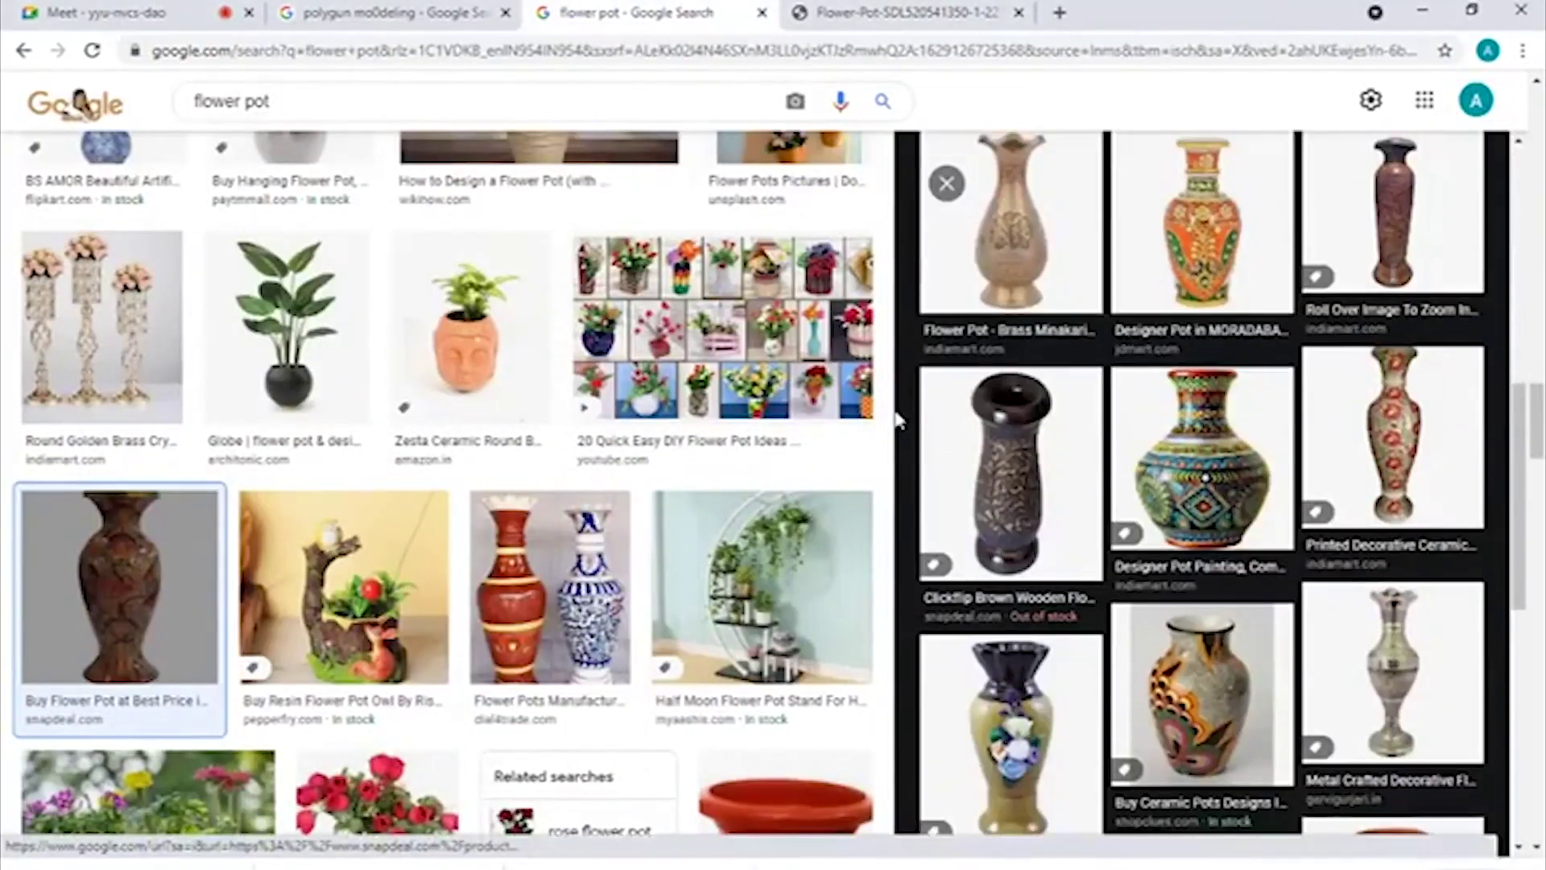
{"action": "scroll", "coordinate": [899, 419], "scroll_direction": "down", "scroll_amount": 4}
{"action": "scroll", "coordinate": [898, 419], "scroll_direction": "down", "scroll_amount": 4}
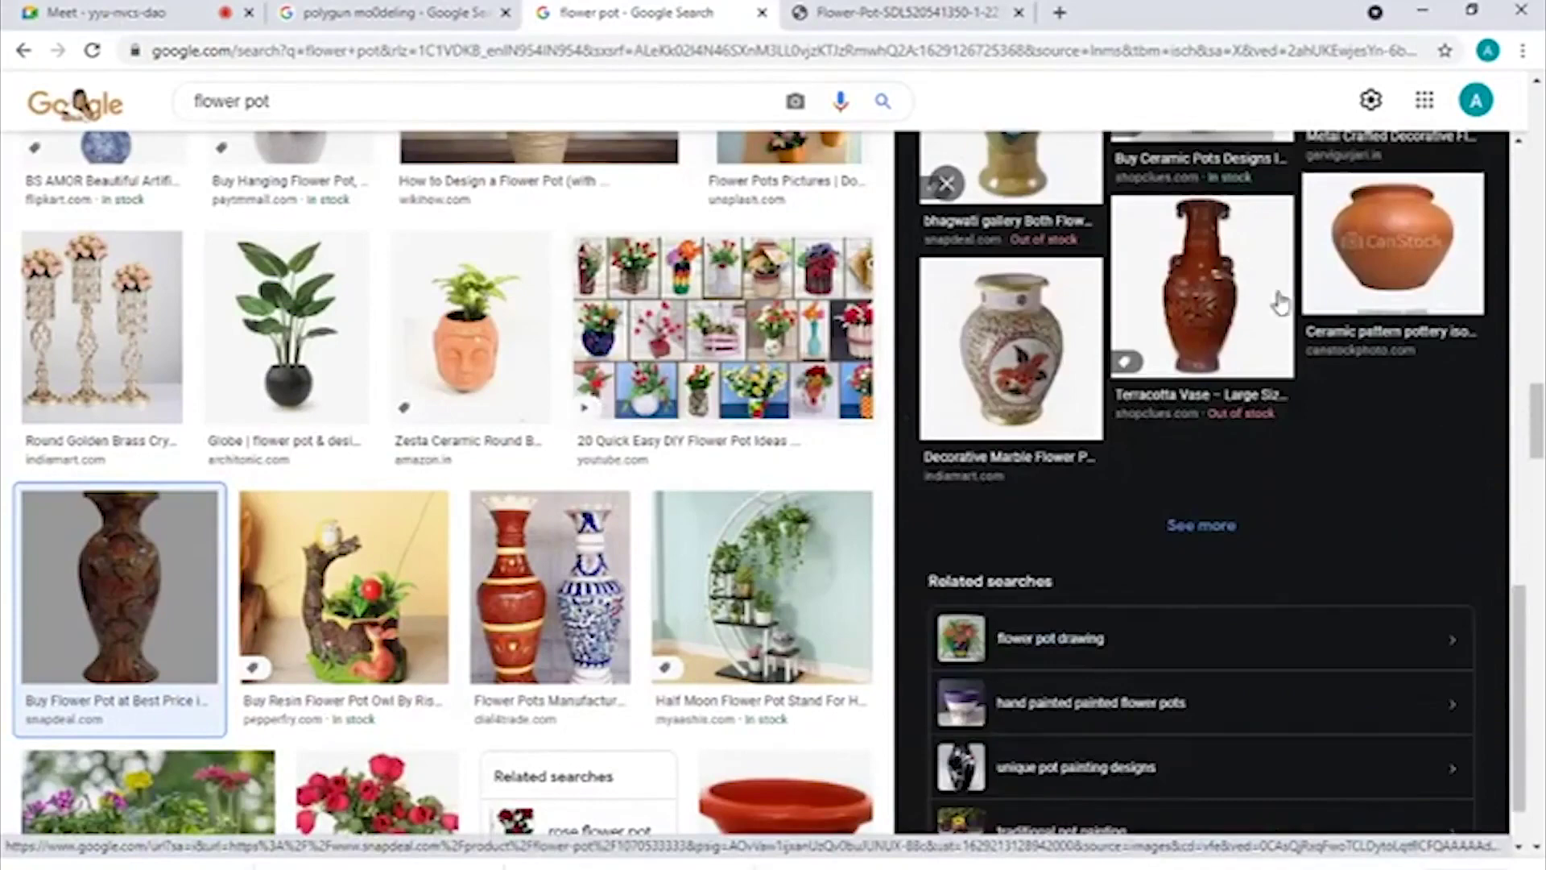
{"action": "left_click", "coordinate": [985, 335]}
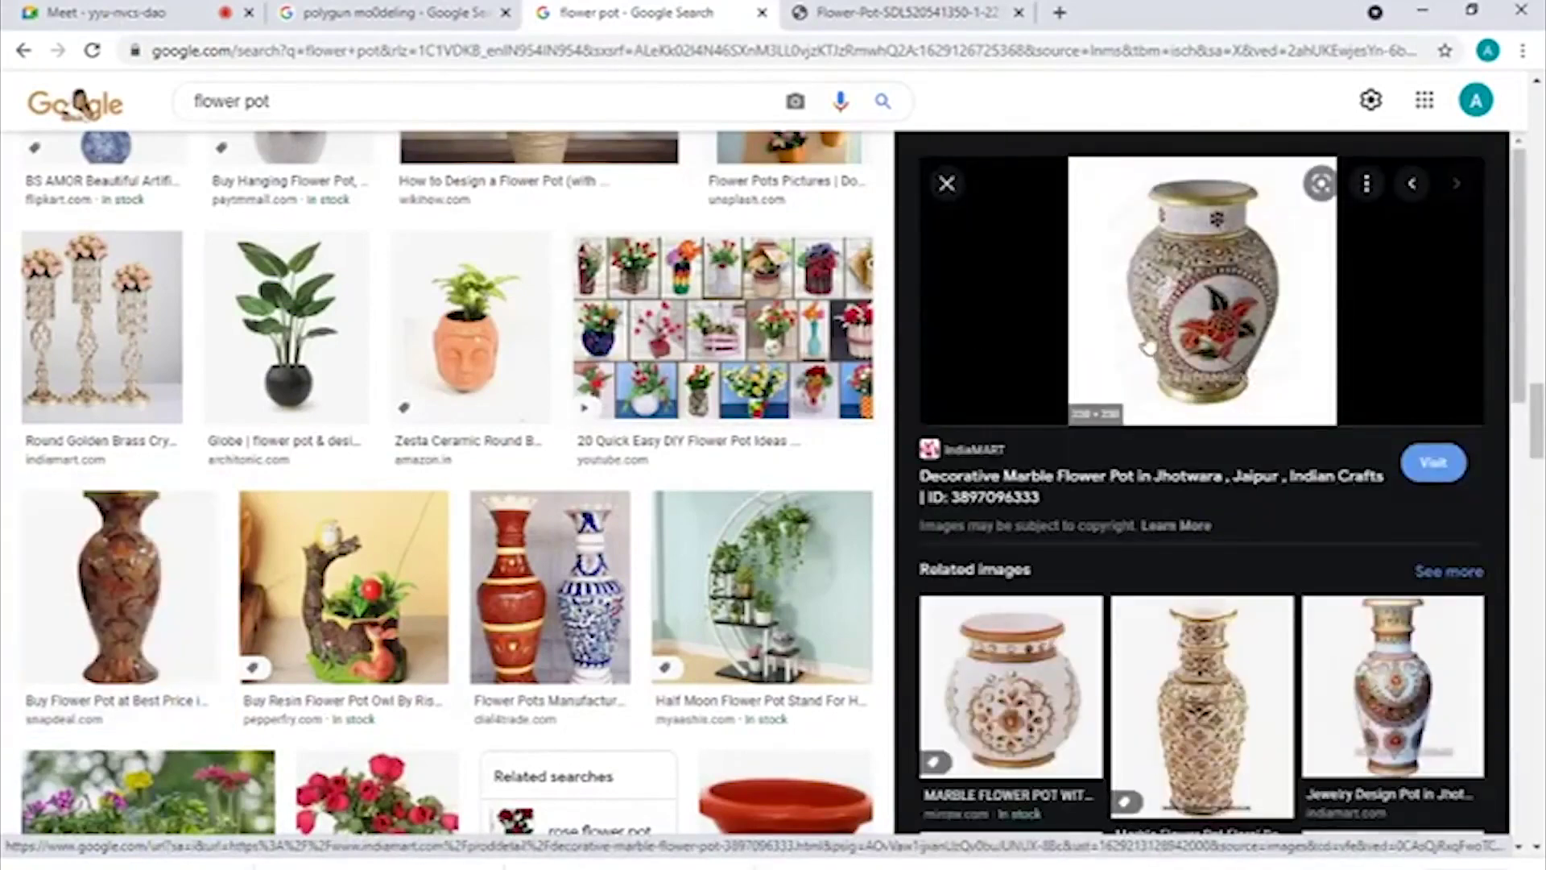
{"action": "scroll", "coordinate": [1011, 322], "scroll_direction": "up", "scroll_amount": 1}
{"action": "left_click", "coordinate": [954, 247]}
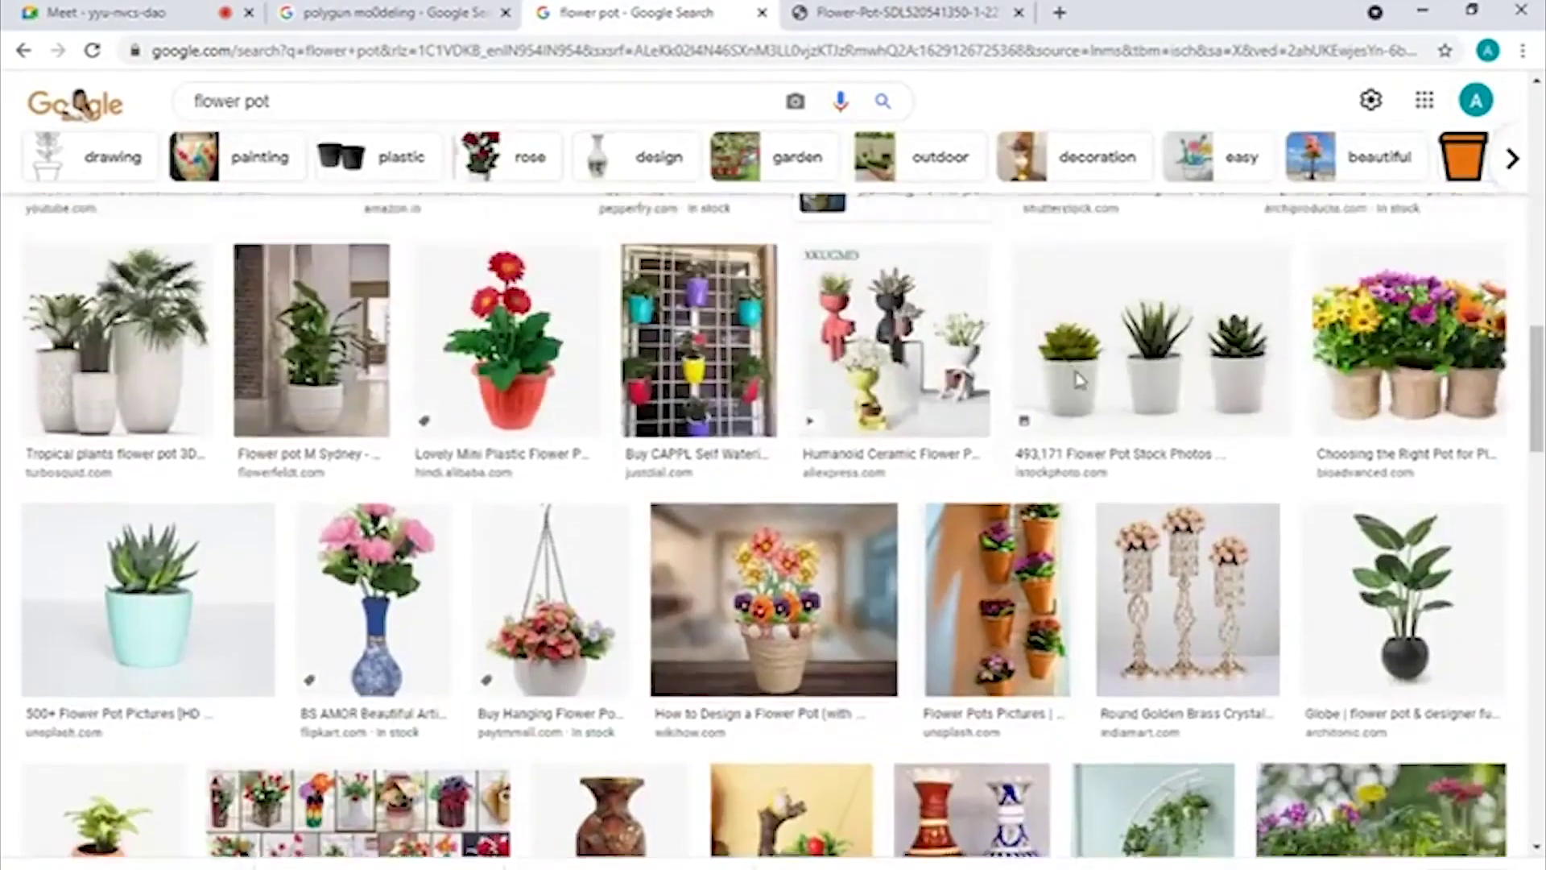
- Preview the red and blue vases from Dial4trade, look through their related images and further flower pot results, and close the preview
{"action": "scroll", "coordinate": [1079, 381], "scroll_direction": "down", "scroll_amount": 3}
{"action": "left_click", "coordinate": [973, 649]}
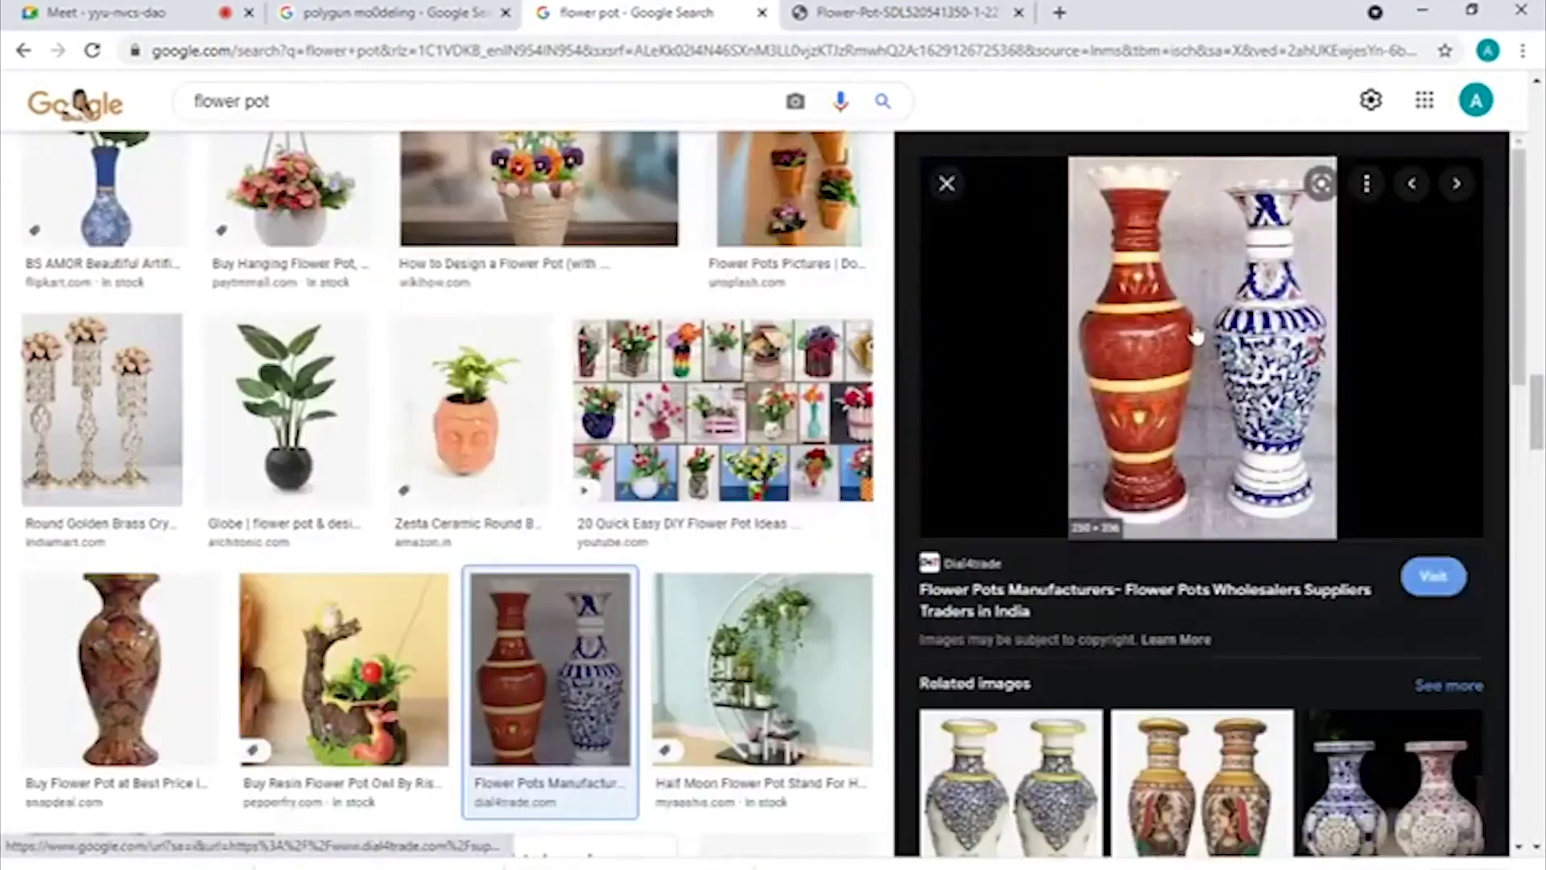
{"action": "scroll", "coordinate": [1196, 337], "scroll_direction": "down", "scroll_amount": 10}
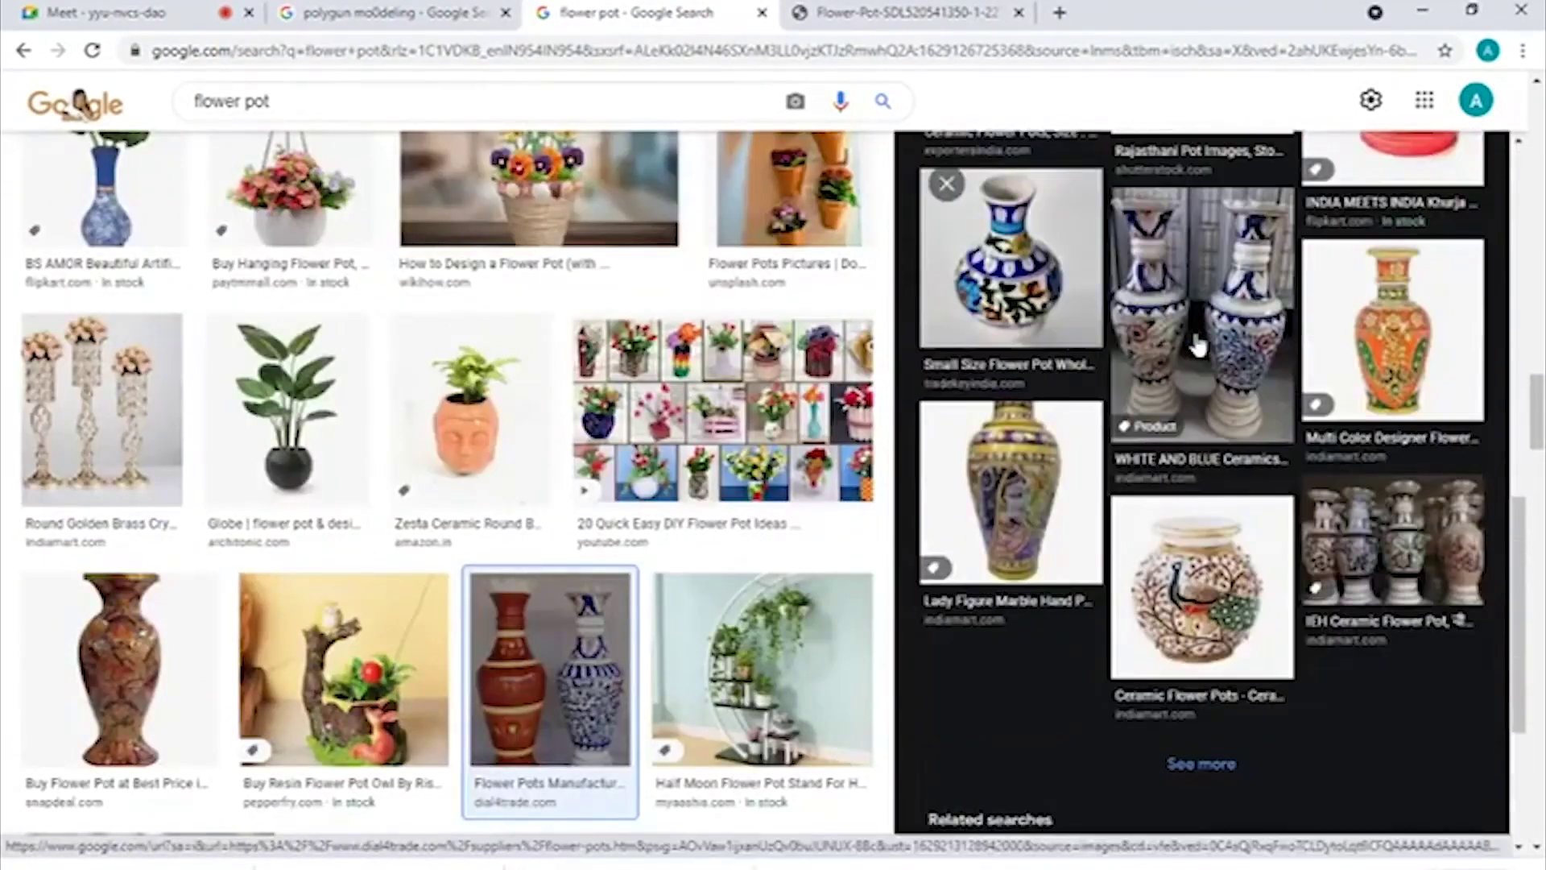
{"action": "scroll", "coordinate": [714, 460], "scroll_direction": "down", "scroll_amount": 10}
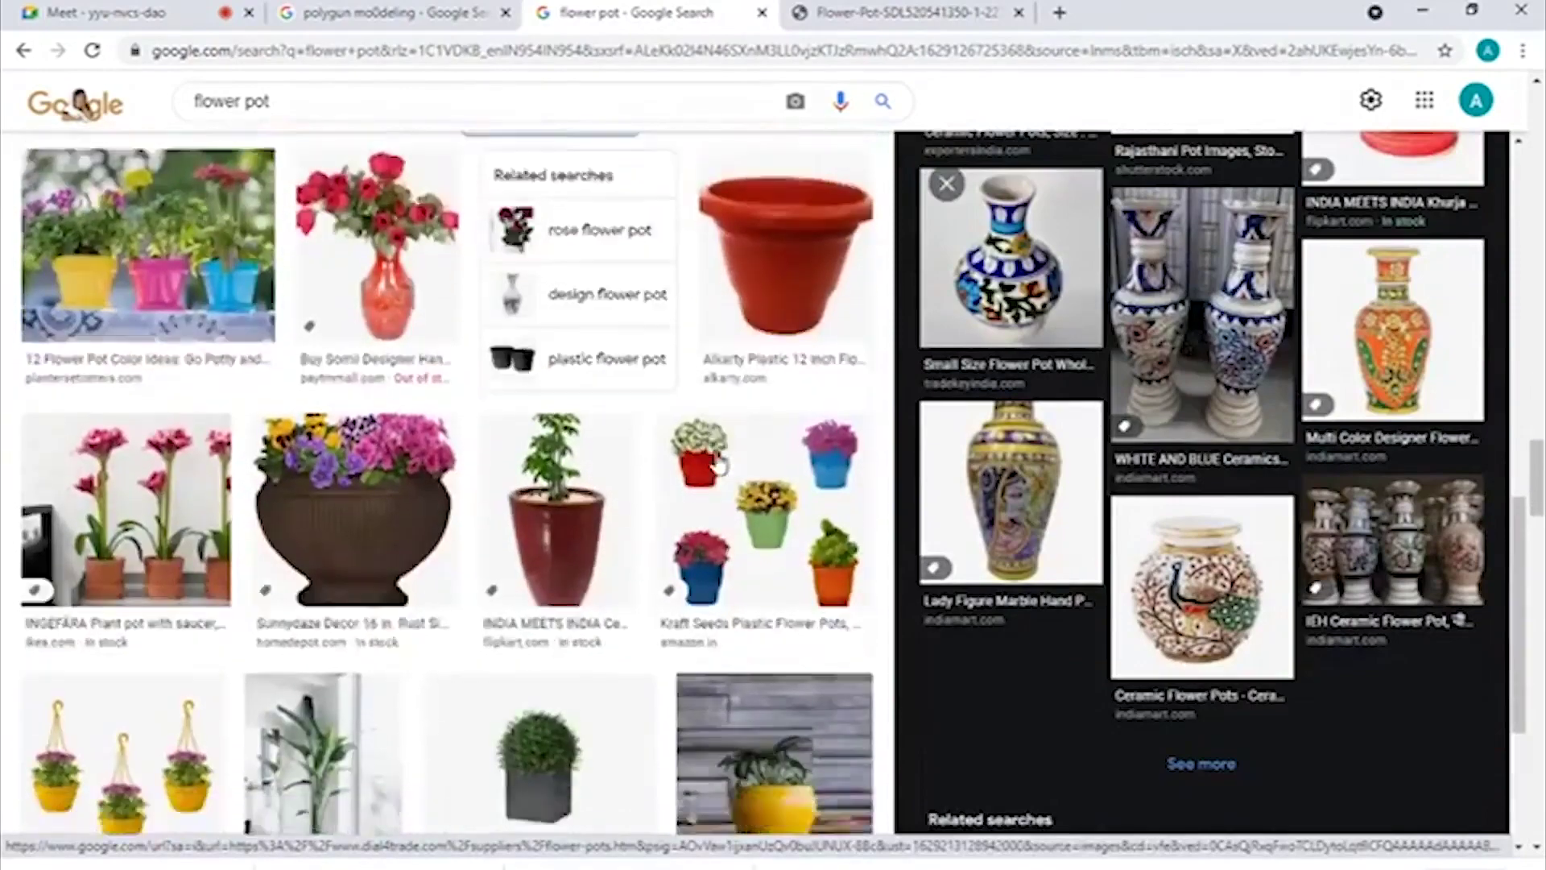
{"action": "scroll", "coordinate": [717, 465], "scroll_direction": "down", "scroll_amount": 10}
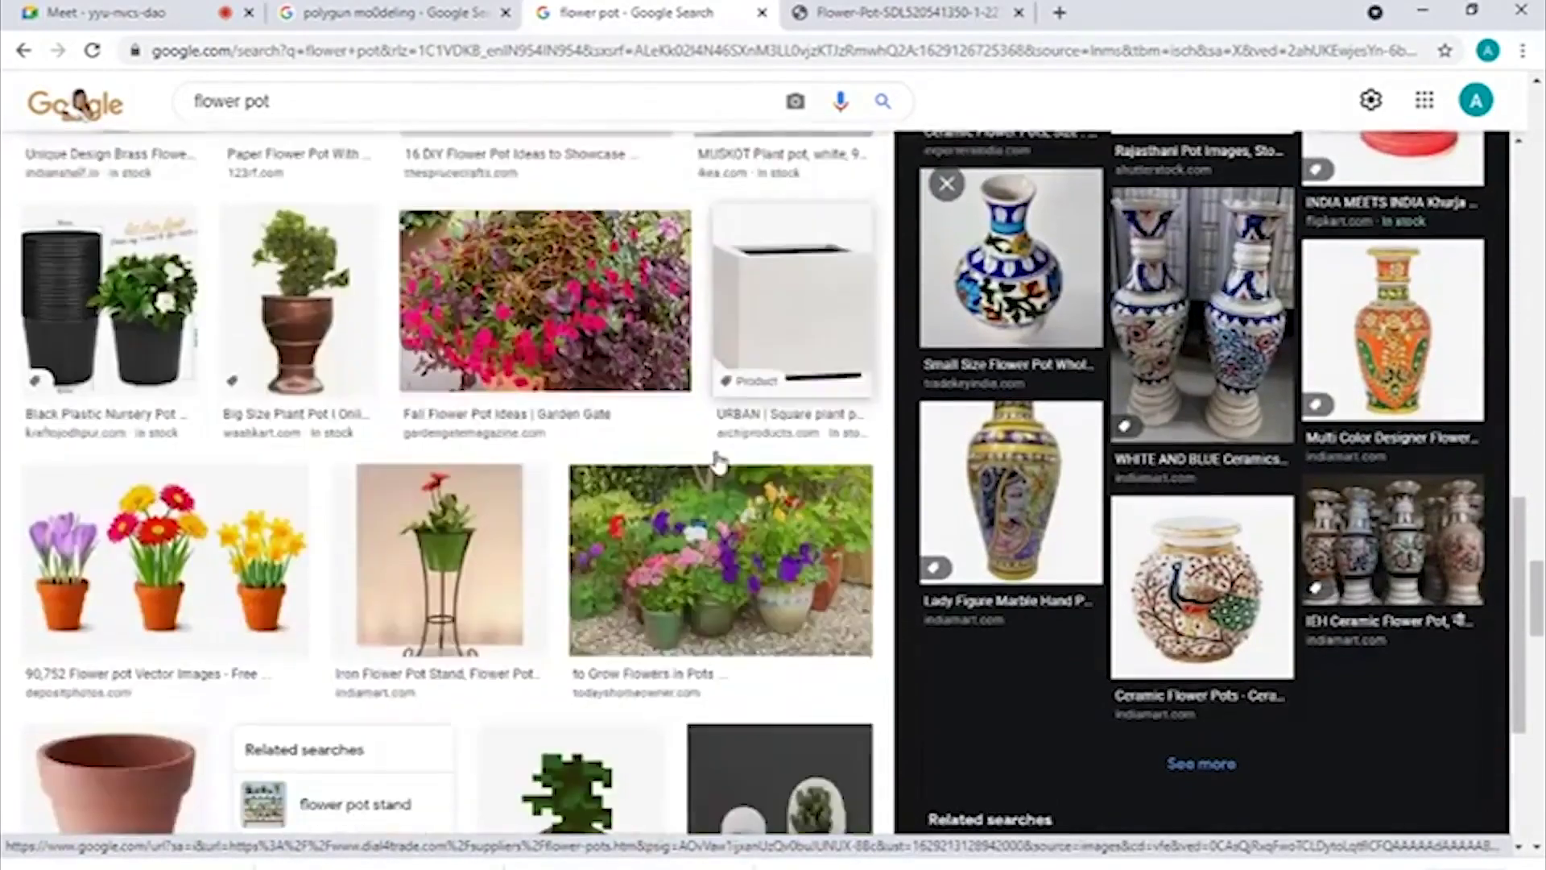
{"action": "scroll", "coordinate": [716, 464], "scroll_direction": "down", "scroll_amount": 15}
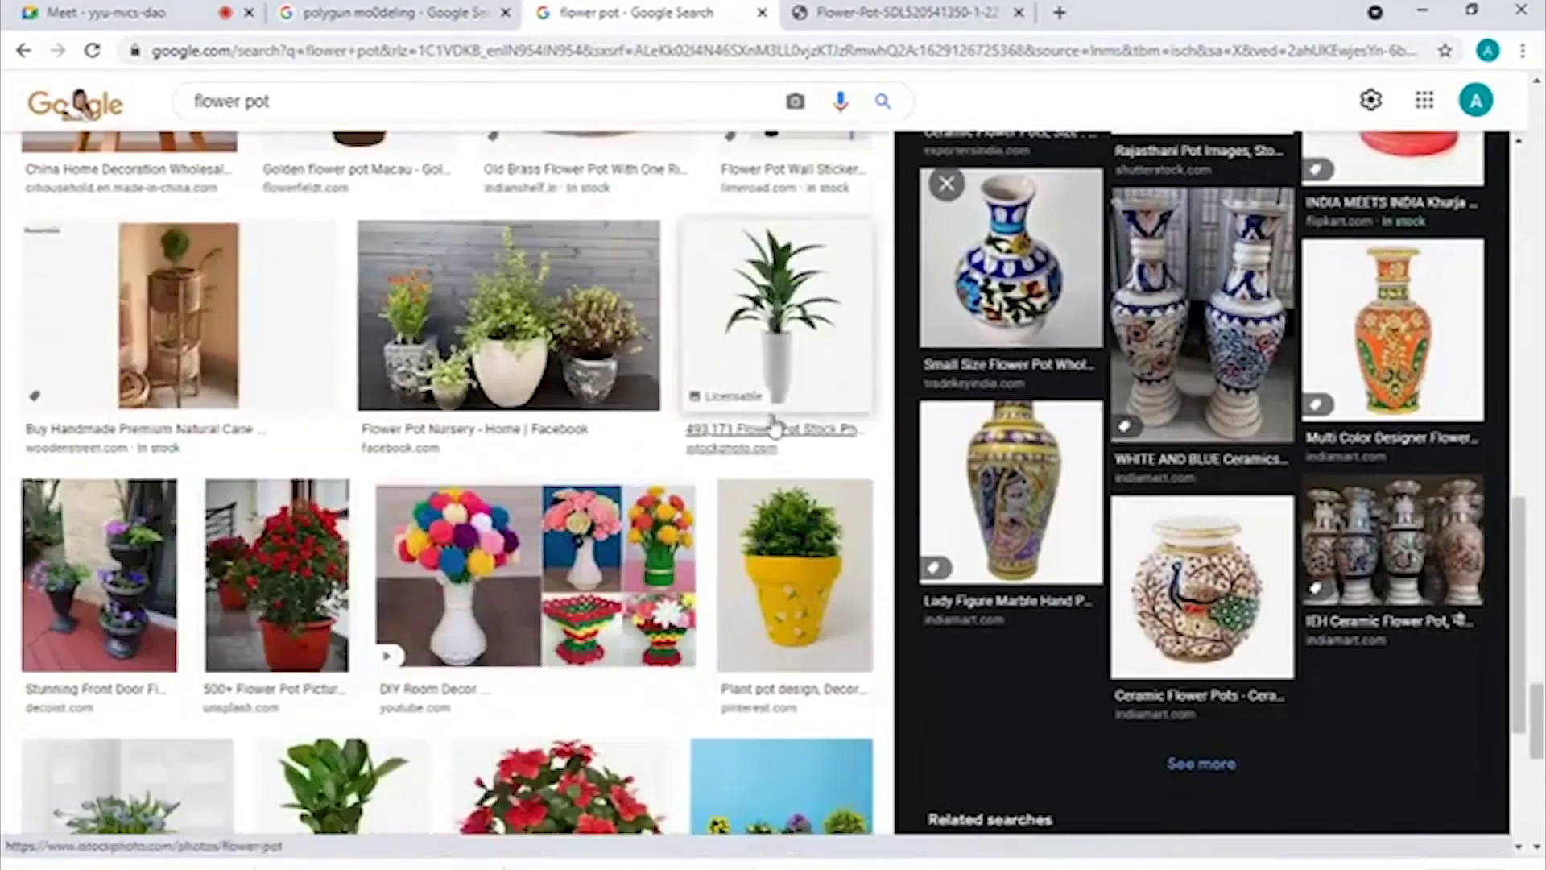
{"action": "scroll", "coordinate": [620, 507], "scroll_direction": "down", "scroll_amount": 10}
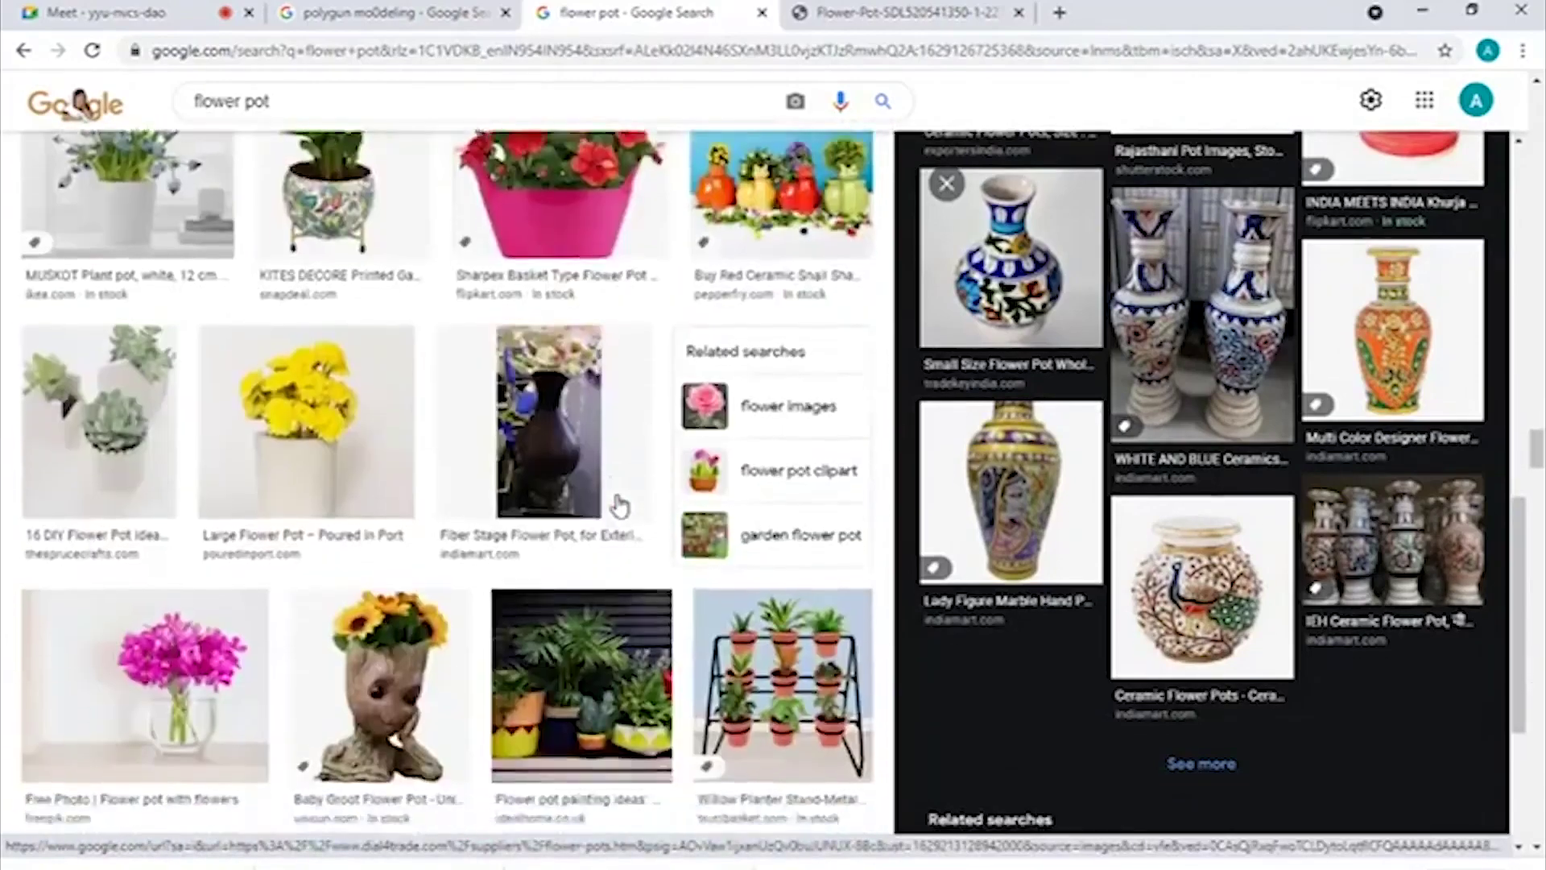
{"action": "scroll", "coordinate": [620, 503], "scroll_direction": "down", "scroll_amount": 3}
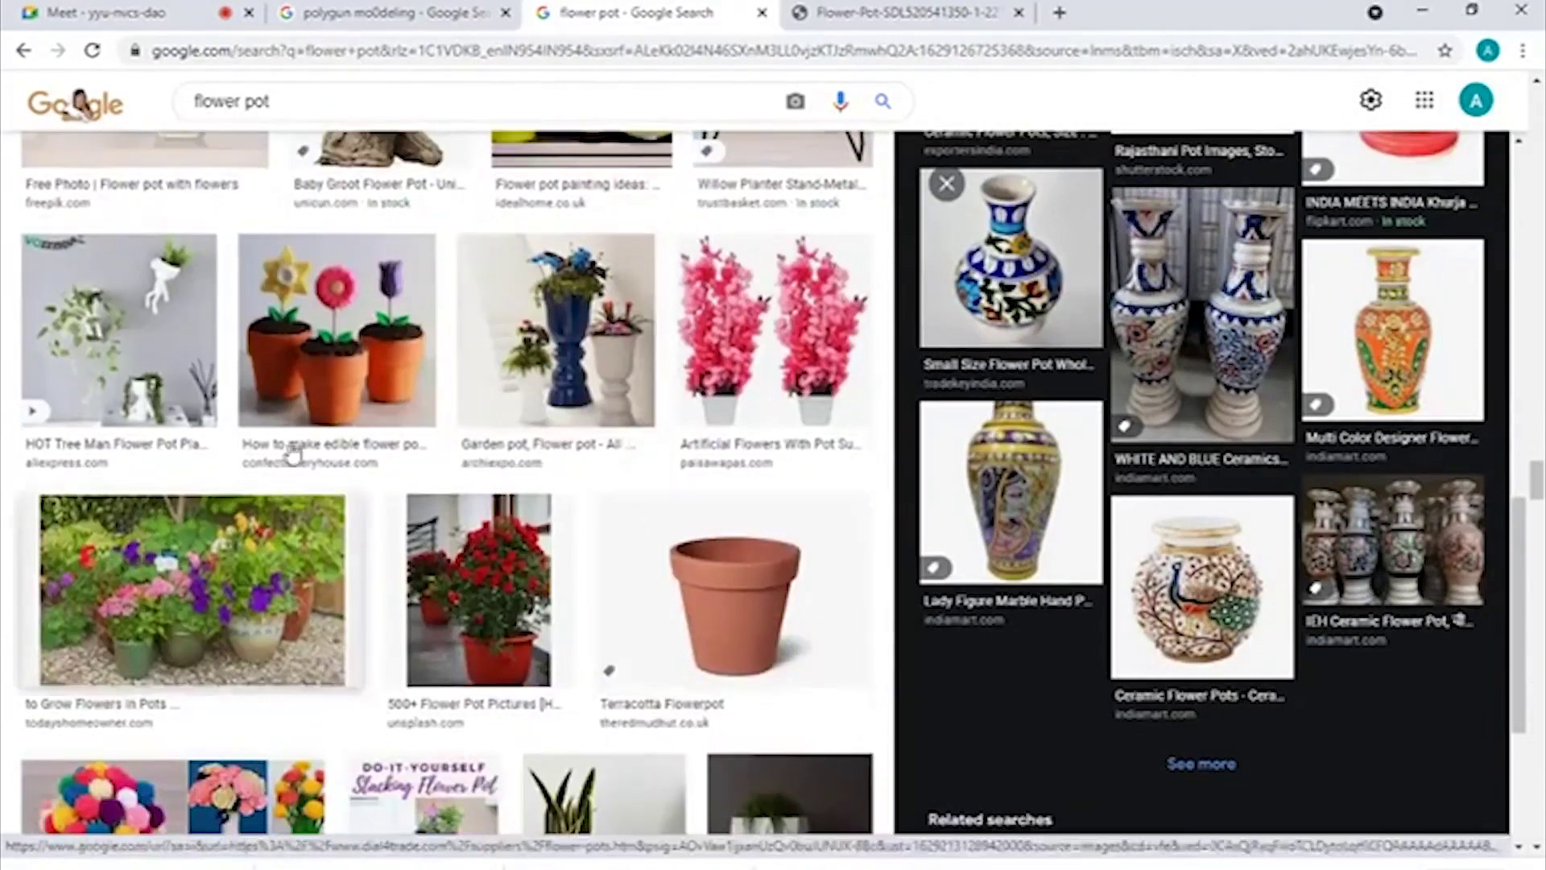
{"action": "scroll", "coordinate": [475, 485], "scroll_direction": "down", "scroll_amount": 4}
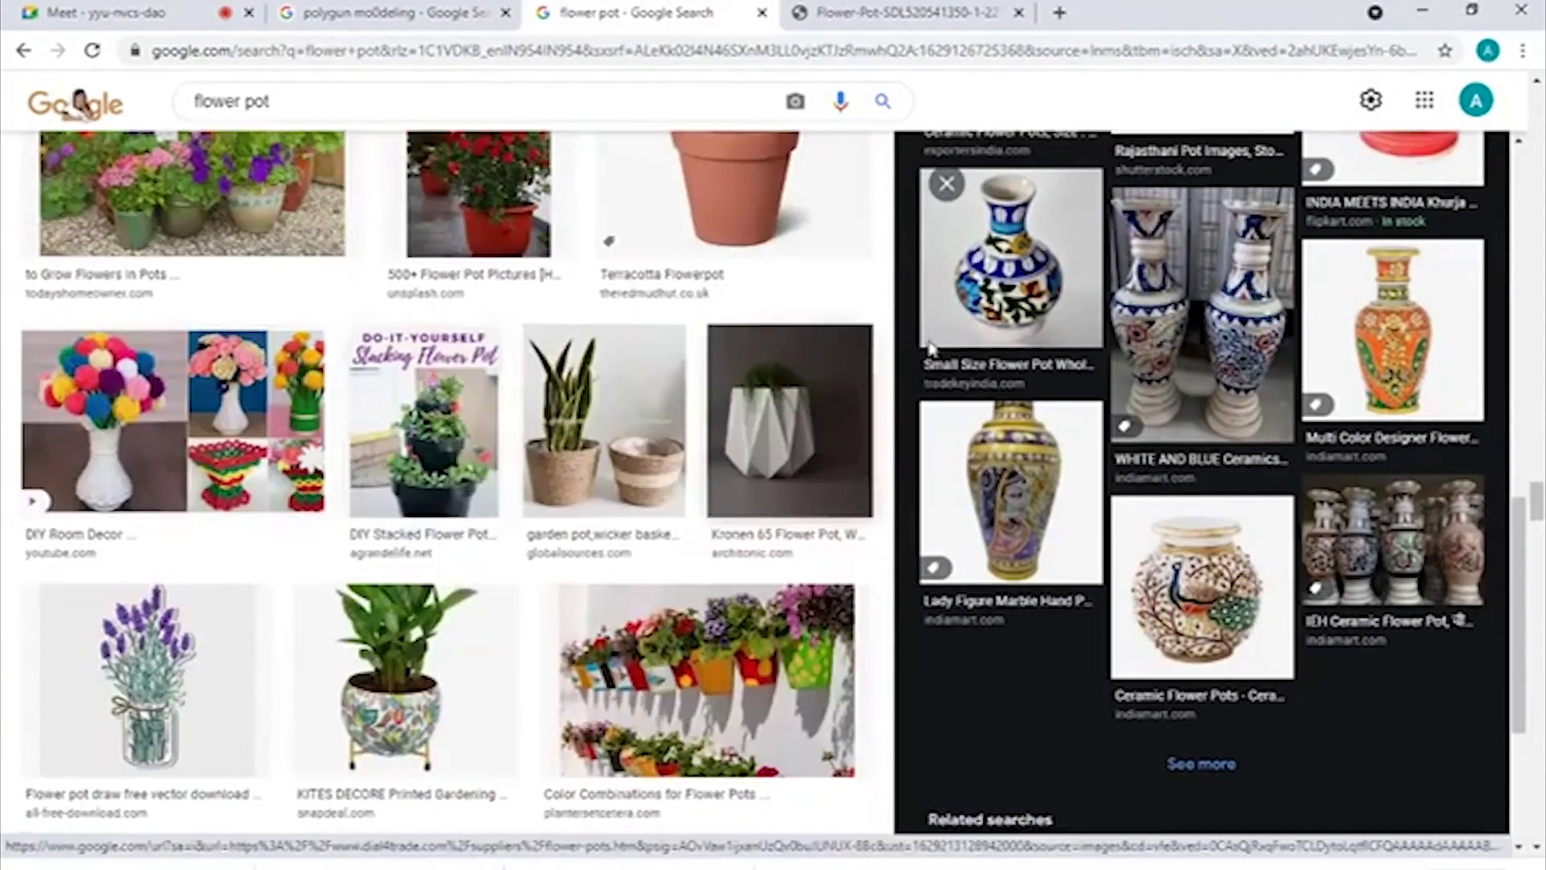
{"action": "left_click", "coordinate": [948, 185]}
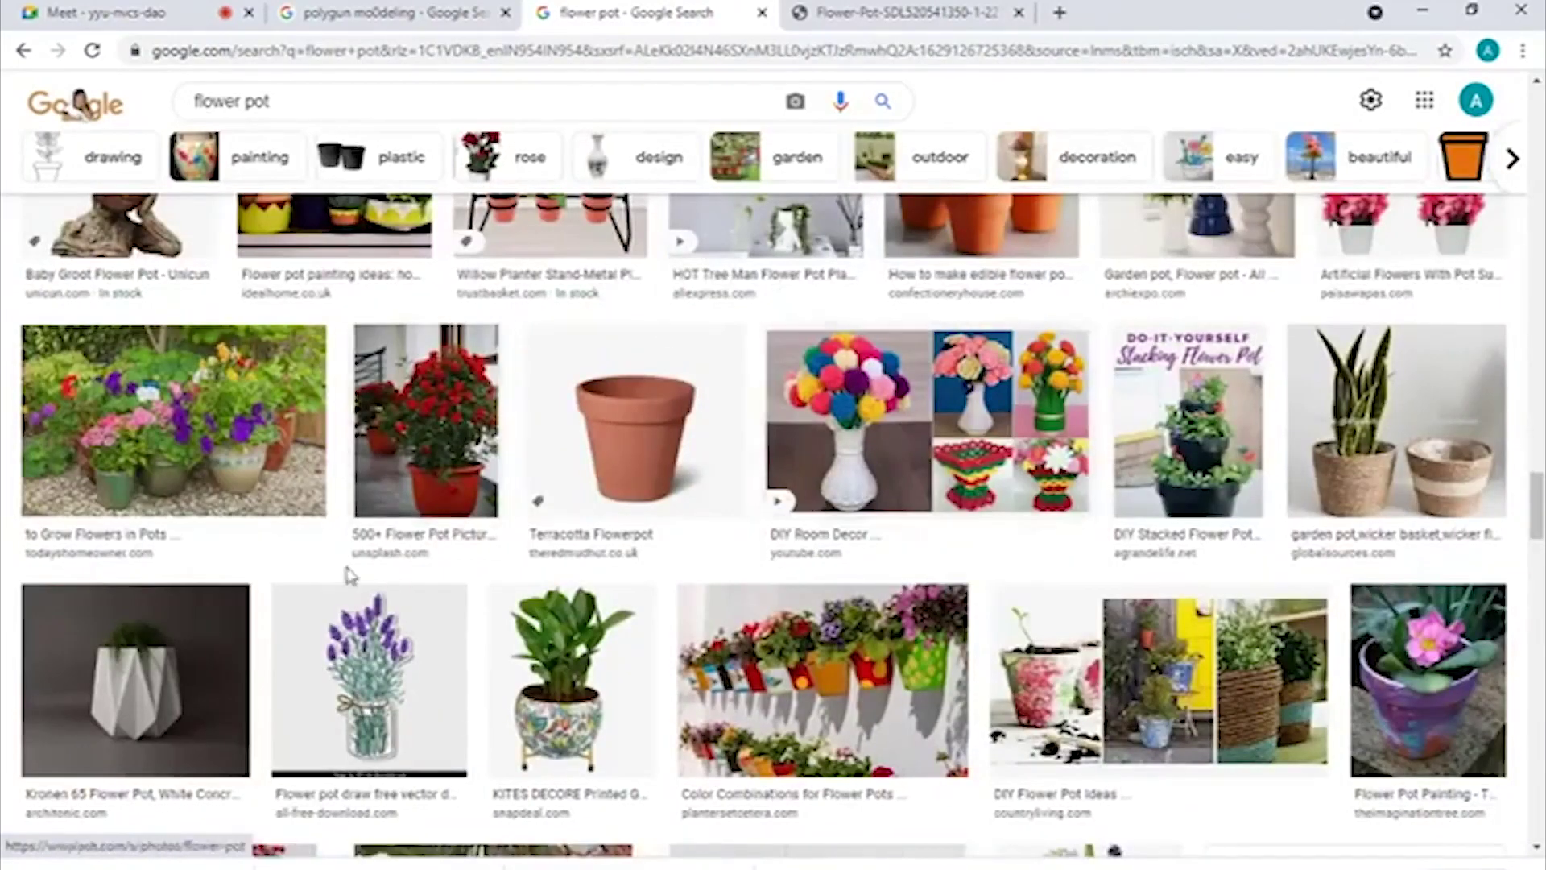
- Preview the white concrete Kronen 65 flower pot with its related images, close it, and look through the remaining image results
{"action": "scroll", "coordinate": [241, 524], "scroll_direction": "down", "scroll_amount": 4}
{"action": "left_click", "coordinate": [172, 438]}
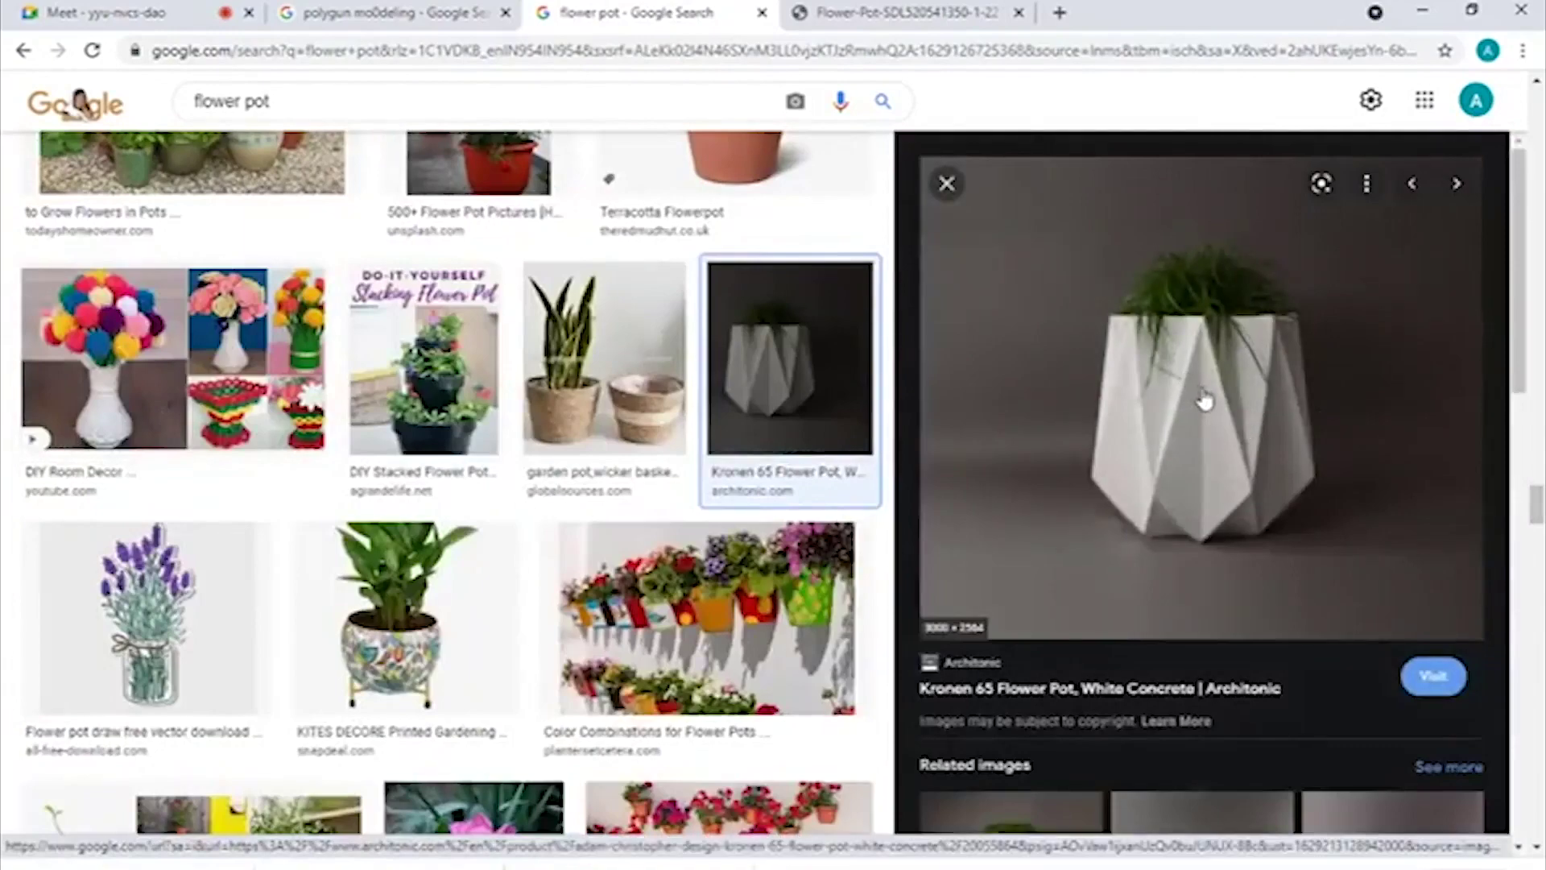
{"action": "scroll", "coordinate": [1204, 398], "scroll_direction": "down", "scroll_amount": 10}
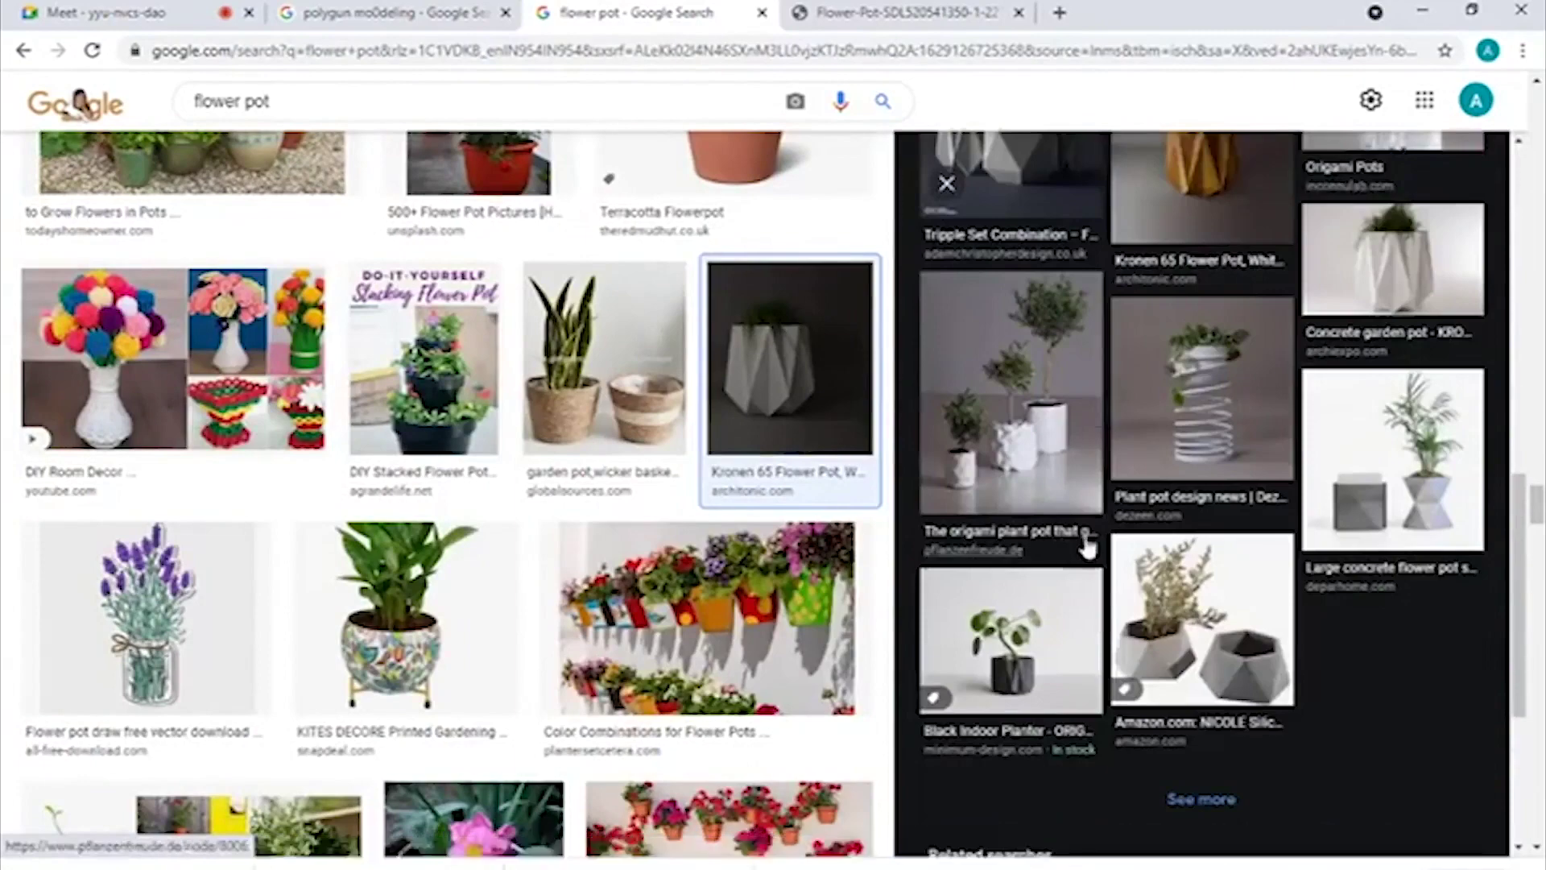
{"action": "left_click", "coordinate": [948, 183]}
{"action": "scroll", "coordinate": [693, 355], "scroll_direction": "down", "scroll_amount": 5}
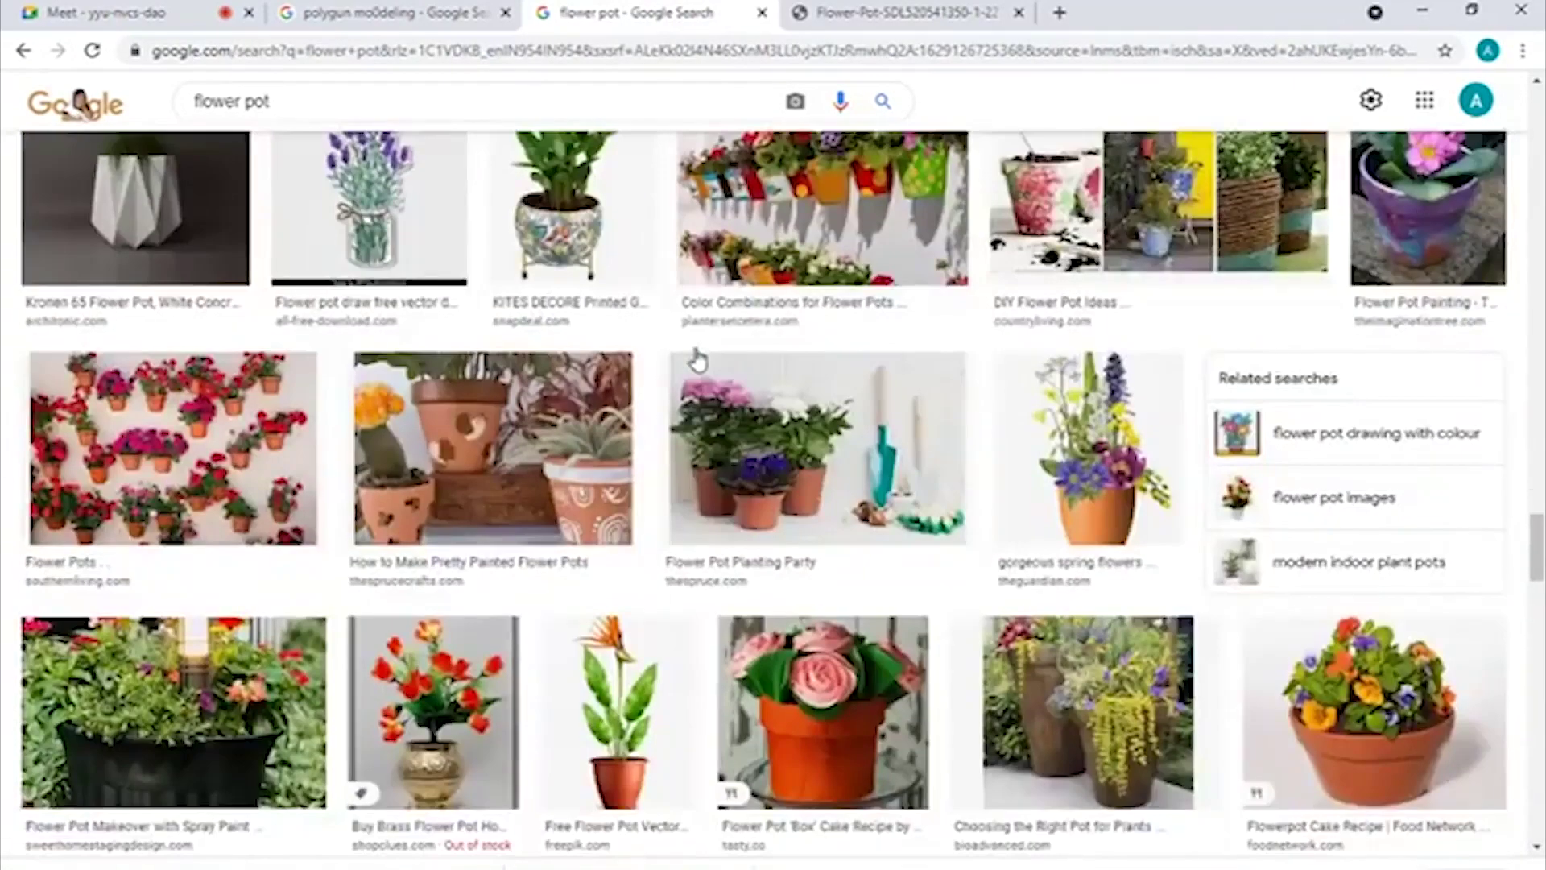
{"action": "scroll", "coordinate": [697, 361], "scroll_direction": "down", "scroll_amount": 15}
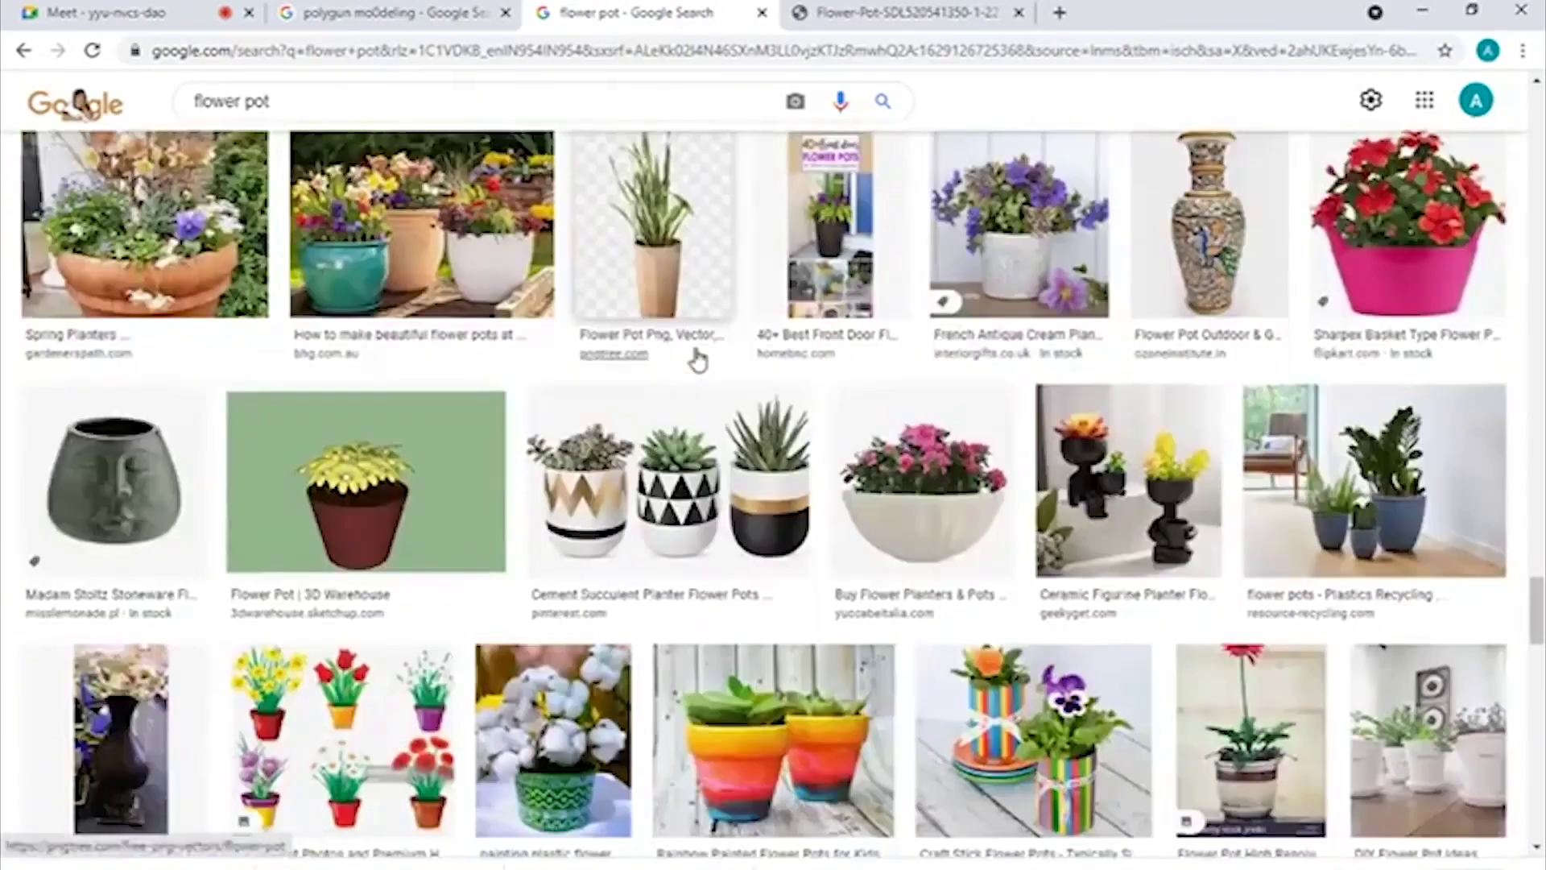
{"action": "scroll", "coordinate": [698, 361], "scroll_direction": "down", "scroll_amount": 15}
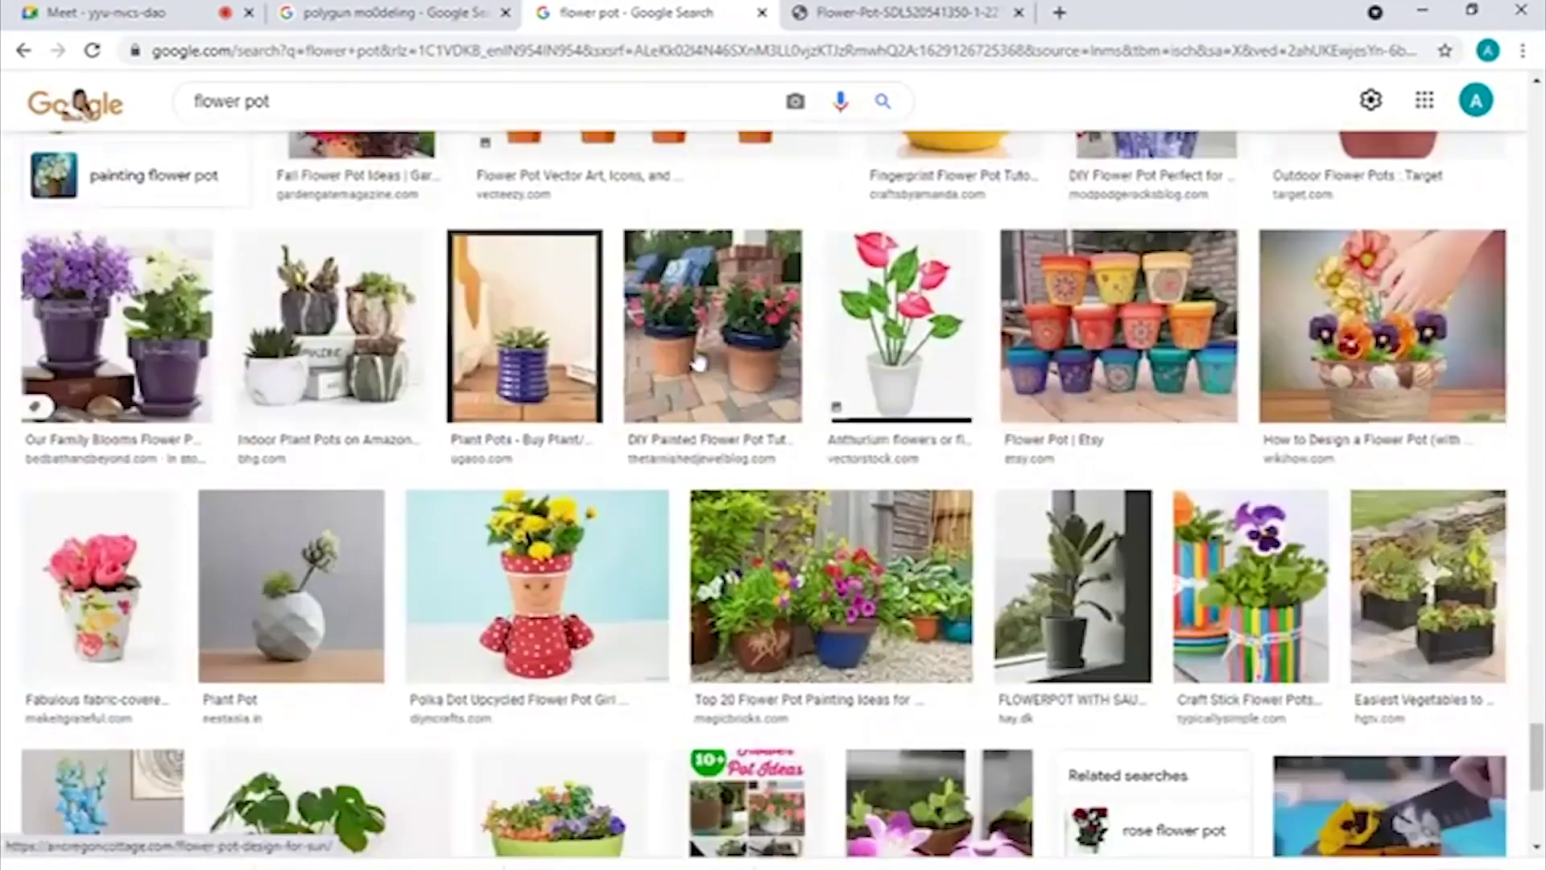
- Go to the Windows desktop, view the saved flower pot picture in Photos, and close it again
{"action": "left_click", "coordinate": [1422, 10]}
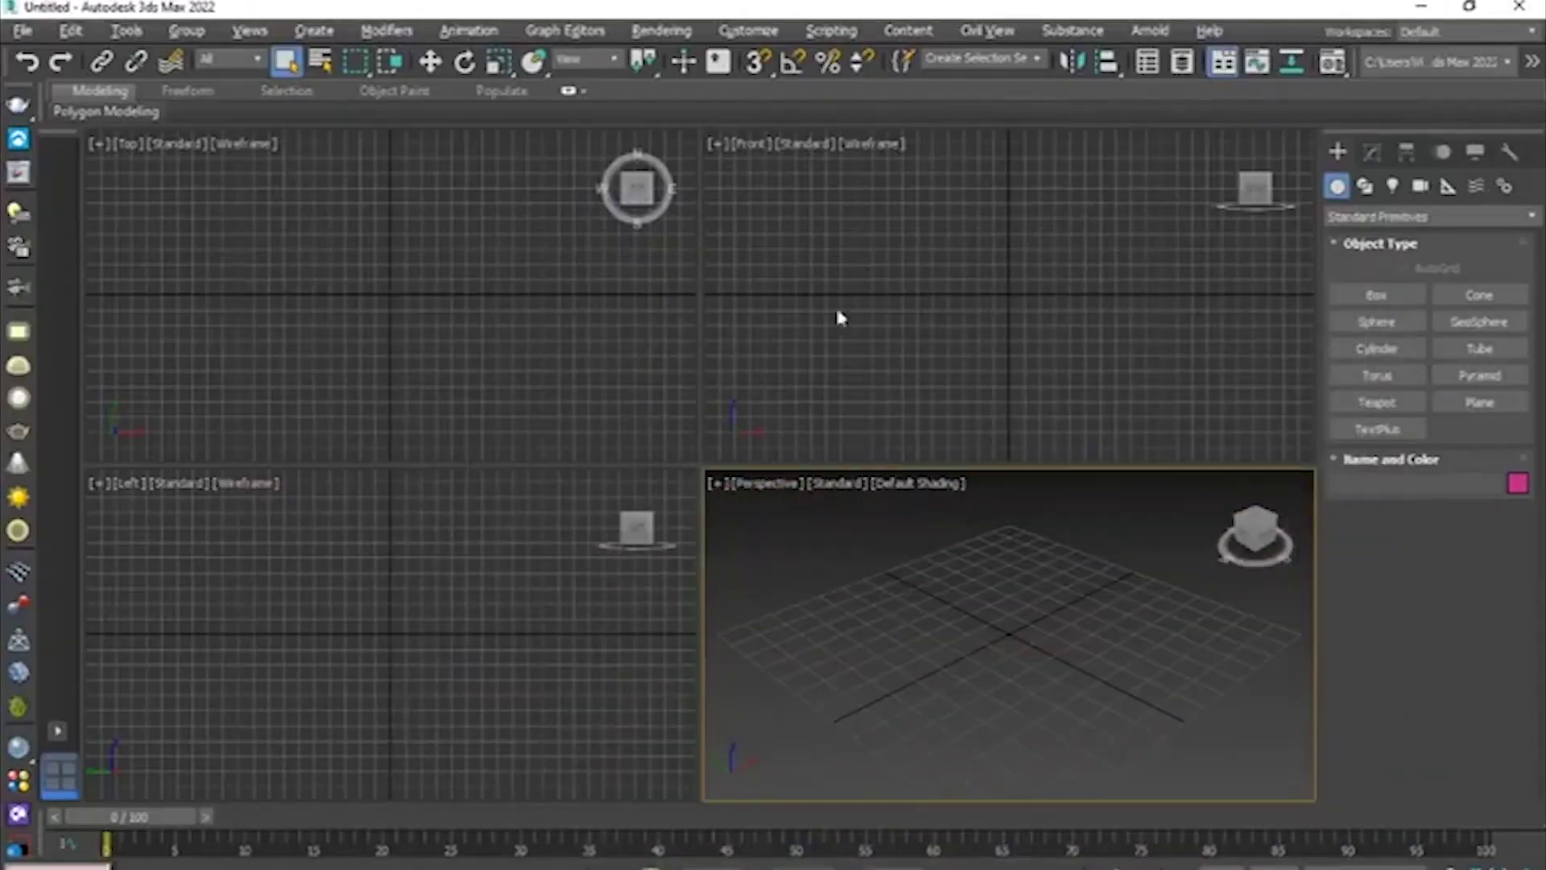
{"action": "left_click", "coordinate": [976, 432]}
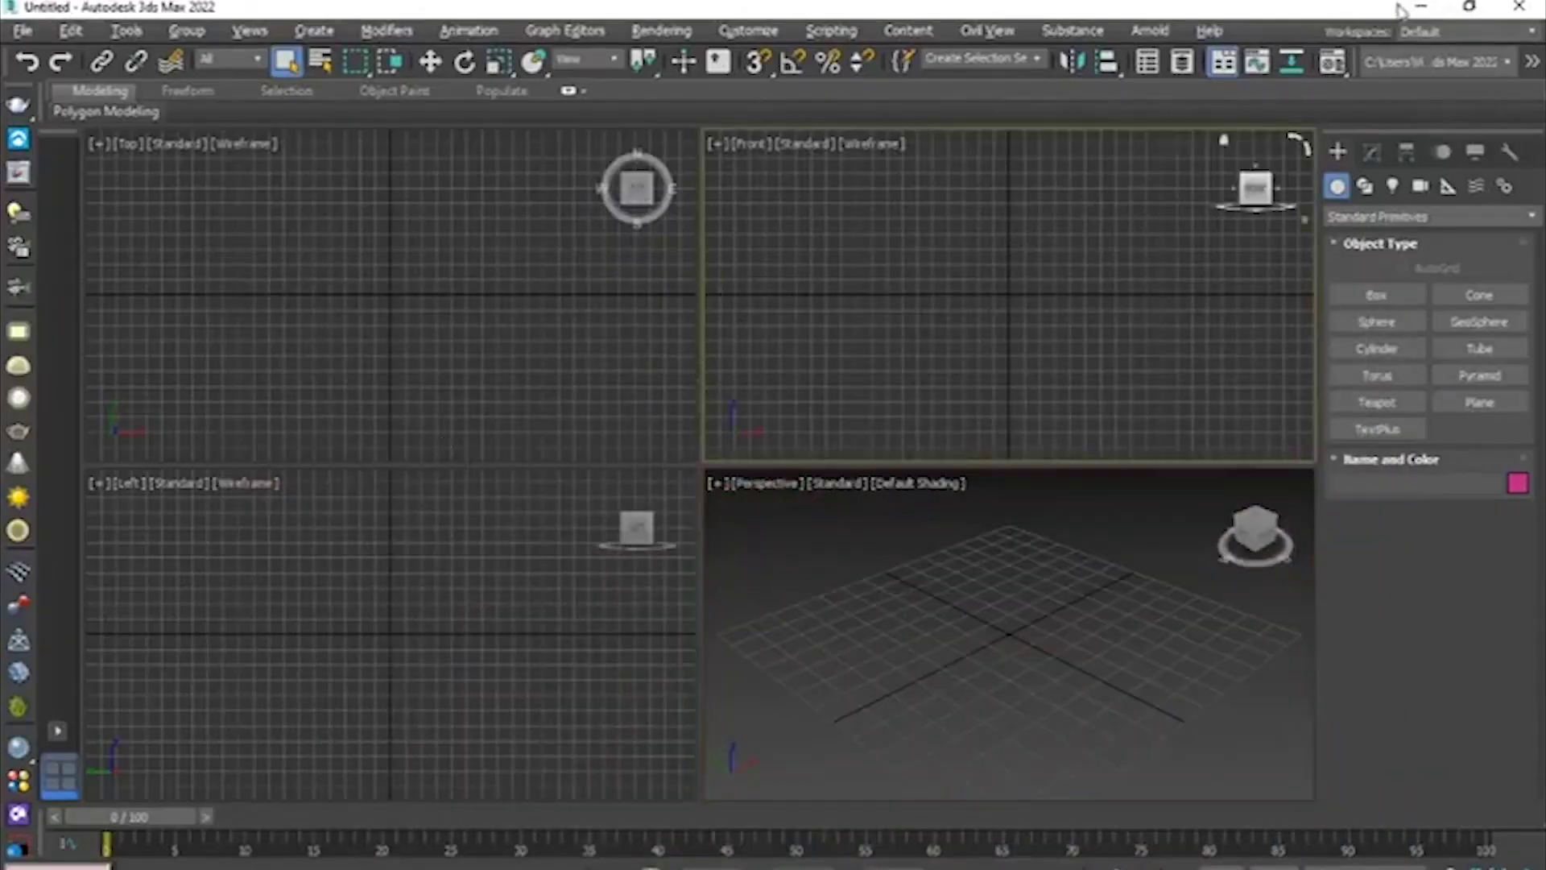
{"action": "left_click", "coordinate": [1421, 7]}
{"action": "right_click", "coordinate": [753, 262]}
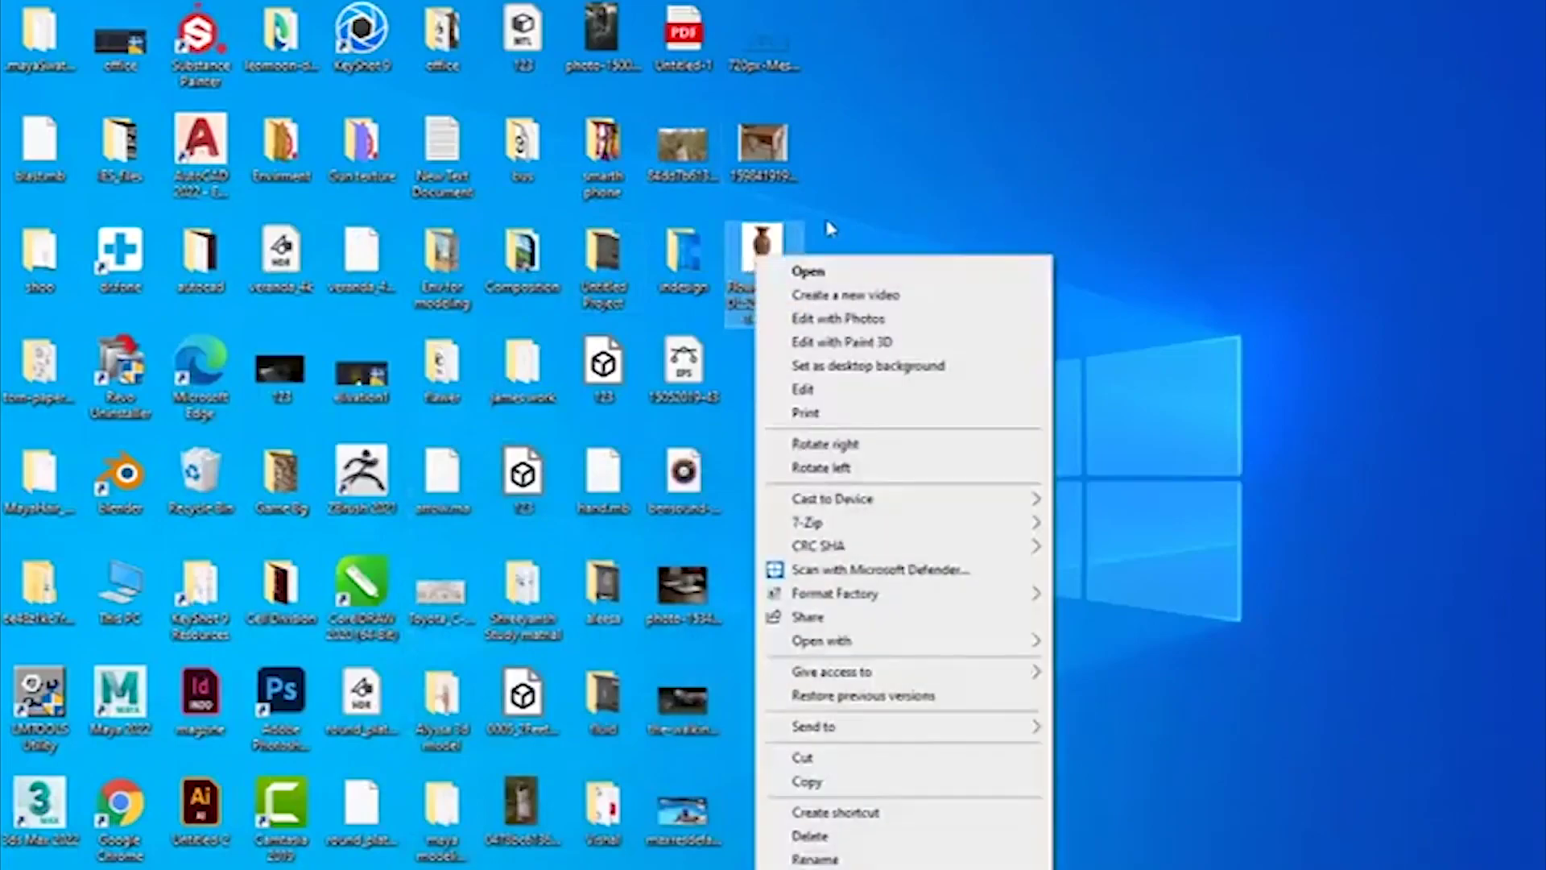
{"action": "left_click", "coordinate": [776, 252]}
{"action": "double_click", "coordinate": [763, 250]}
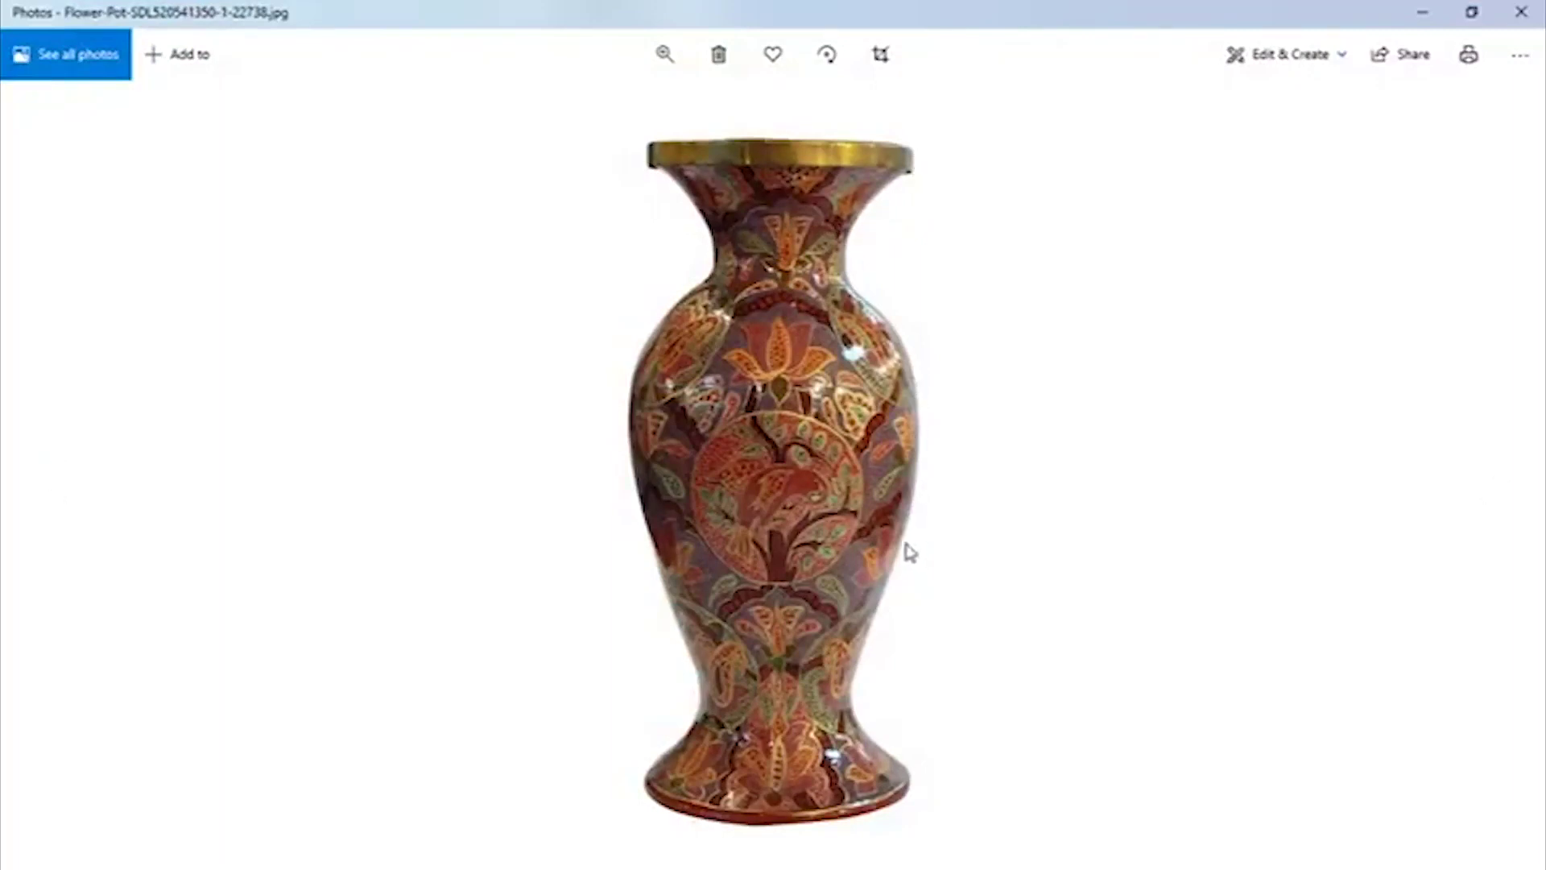
{"action": "left_click", "coordinate": [1520, 12]}
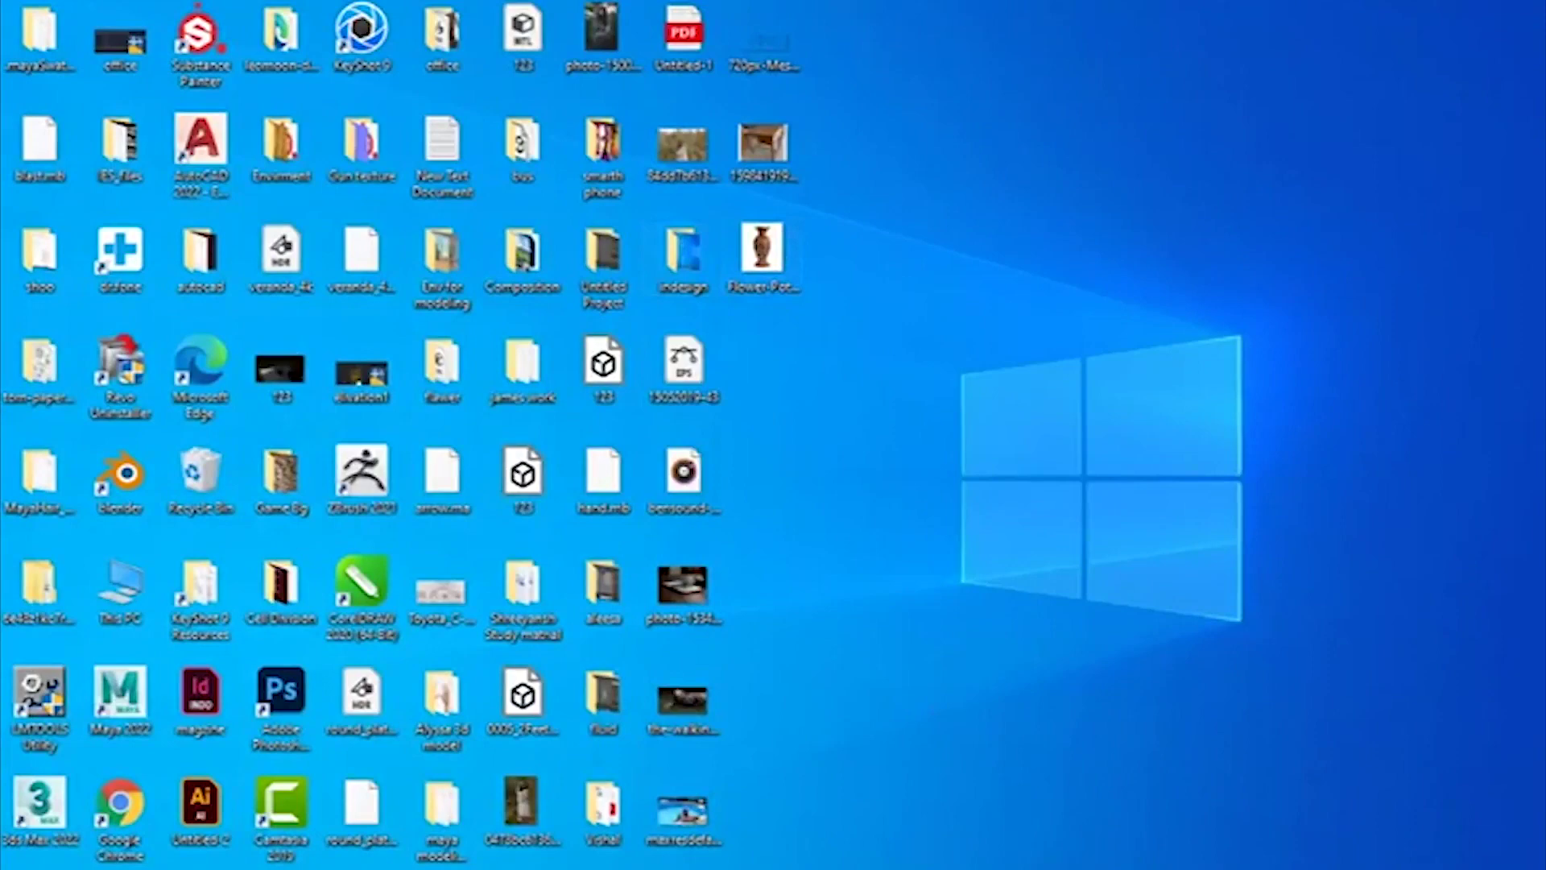
- Open the file properties of the saved flower pot picture and check its pixel dimensions in the details
{"action": "right_click", "coordinate": [777, 258]}
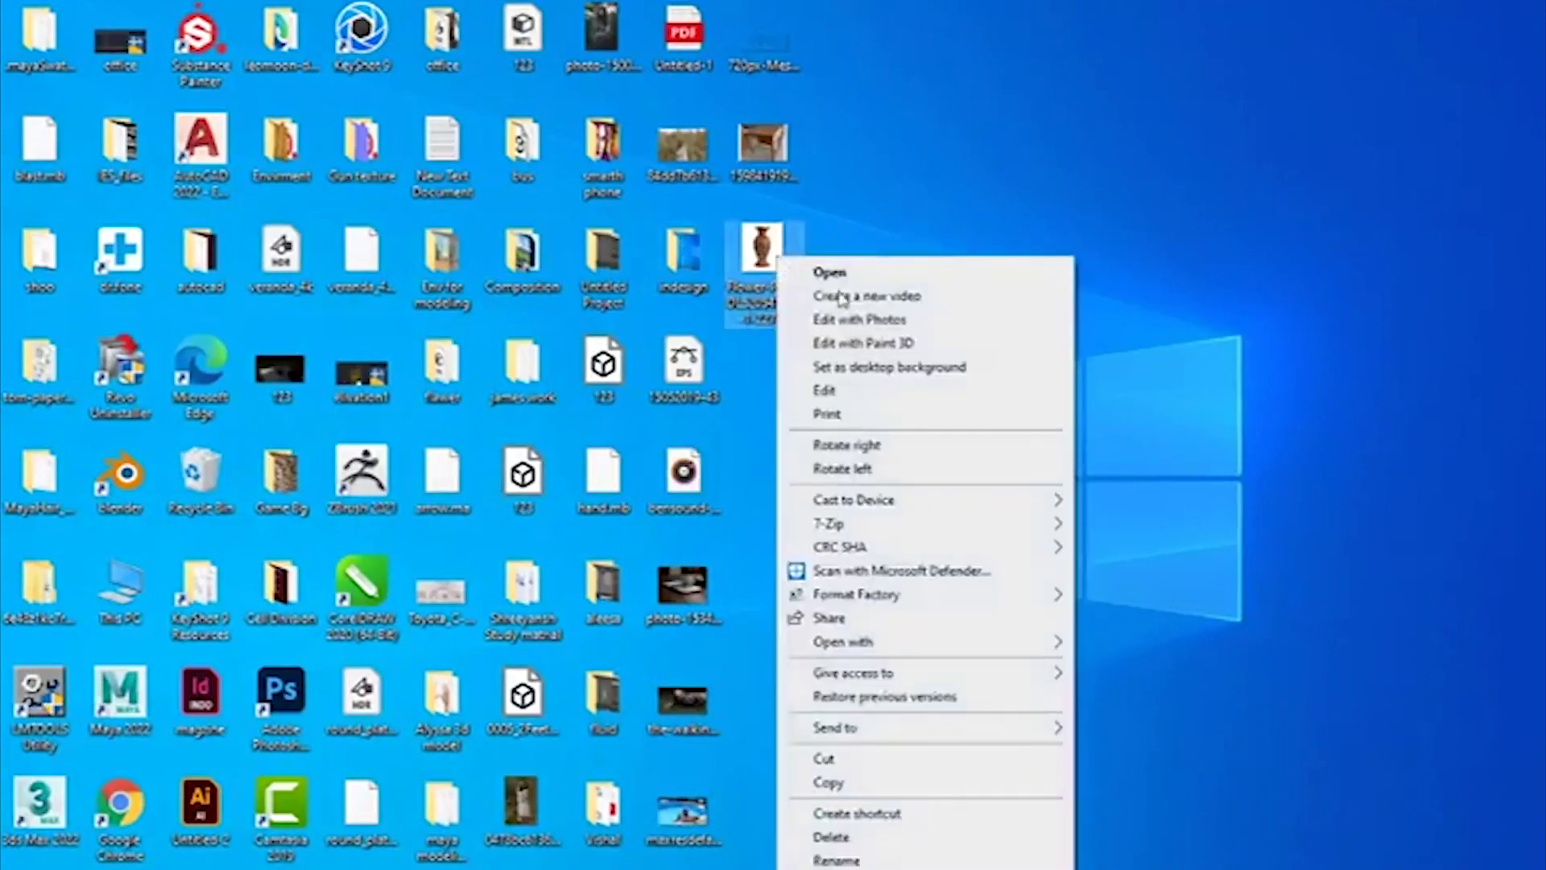
{"action": "left_click", "coordinate": [837, 866]}
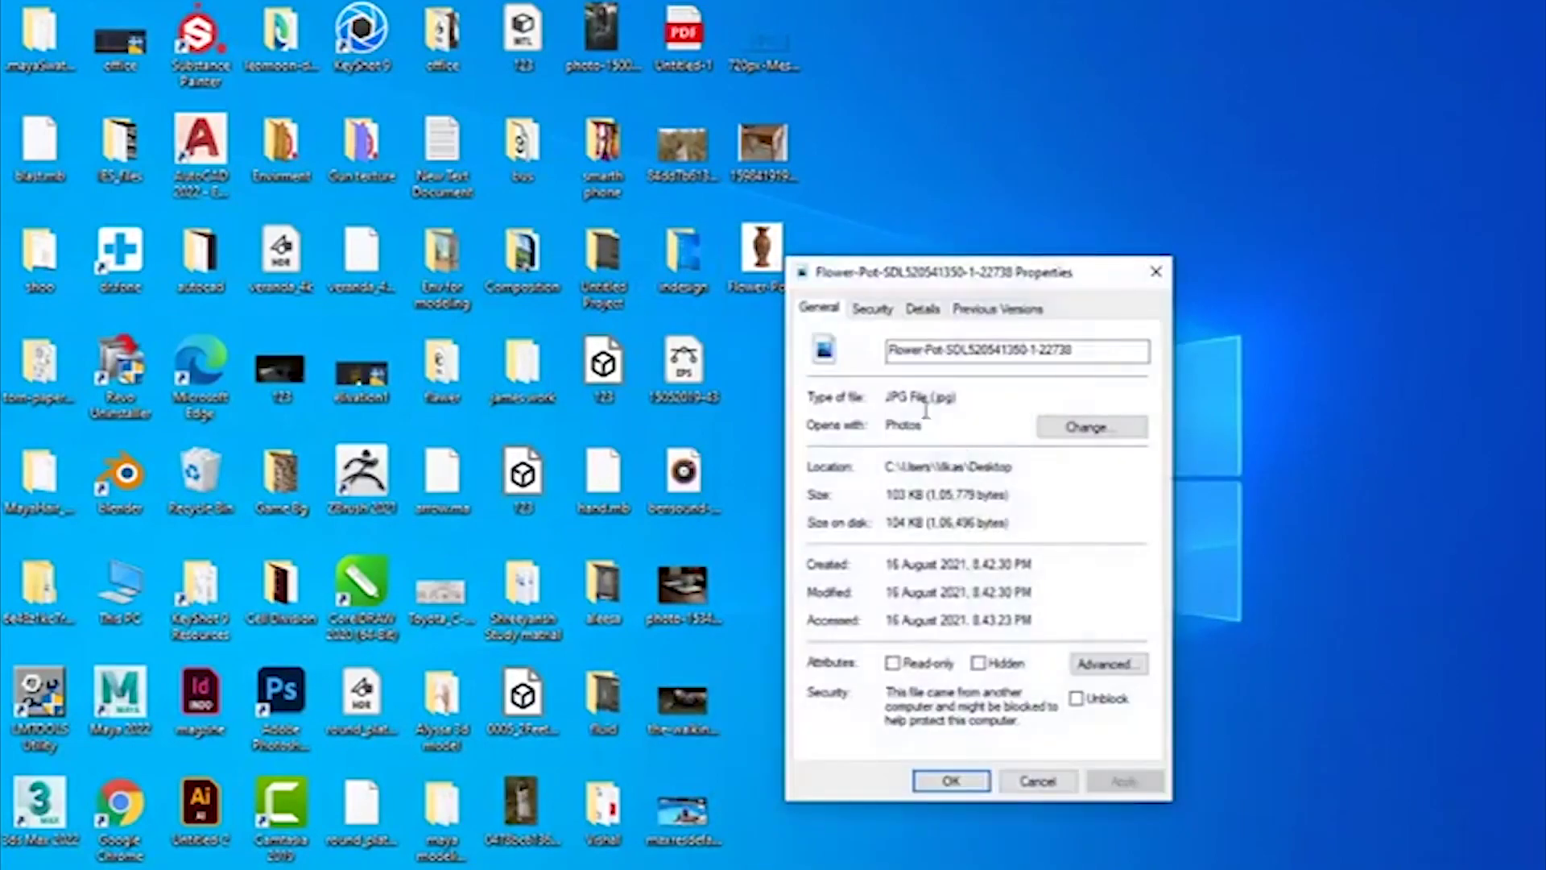
{"action": "left_click", "coordinate": [922, 309]}
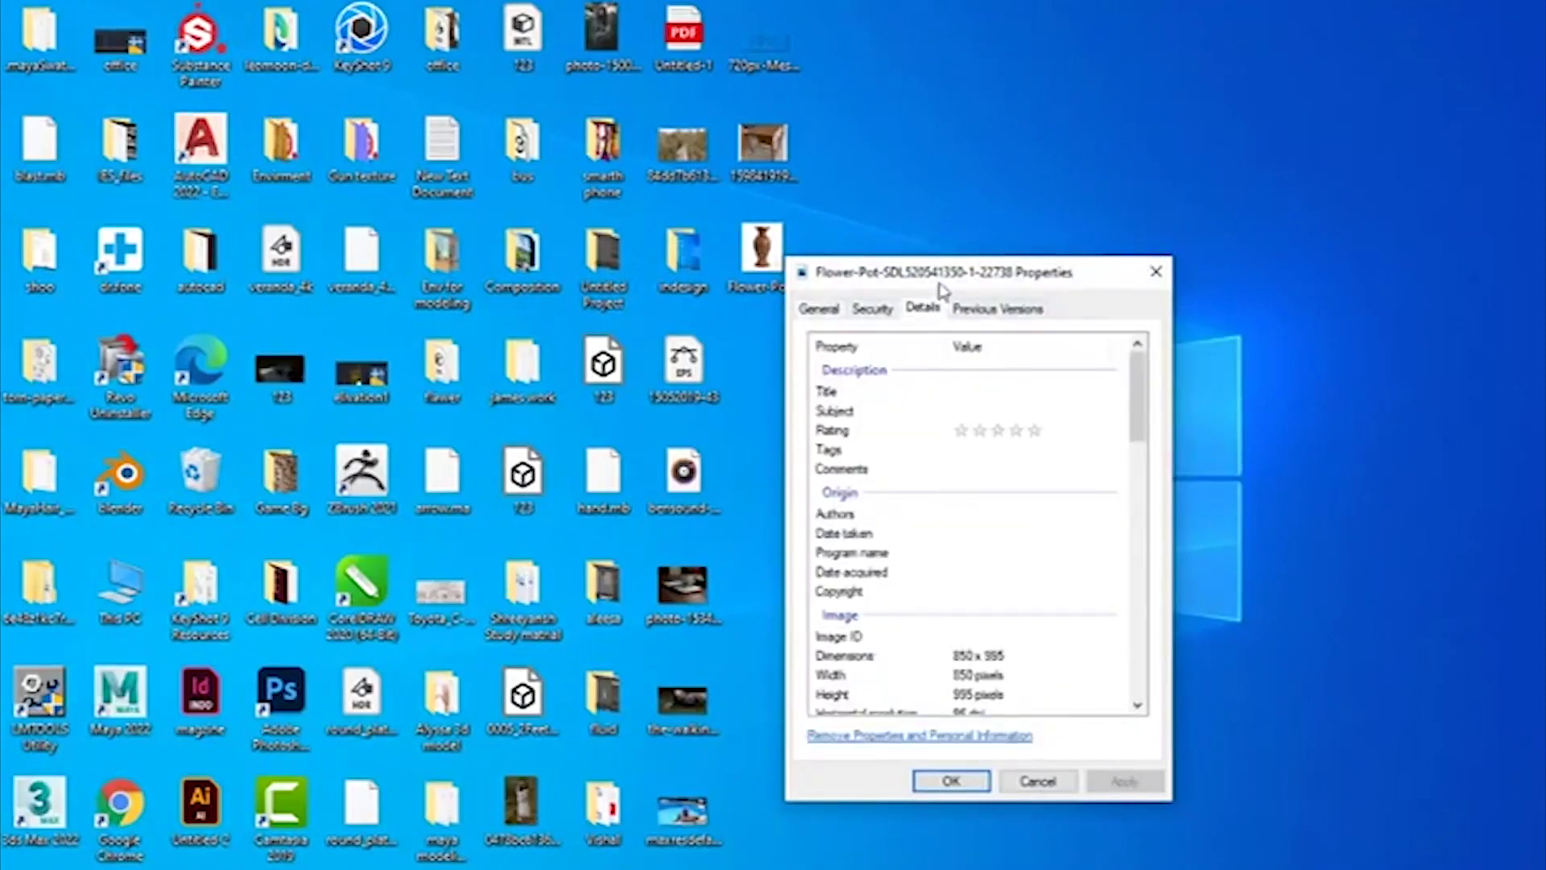
{"action": "left_click_drag", "start_coordinate": [940, 278], "coordinate": [997, 218]}
{"action": "left_click_drag", "start_coordinate": [1195, 364], "coordinate": [1204, 418]}
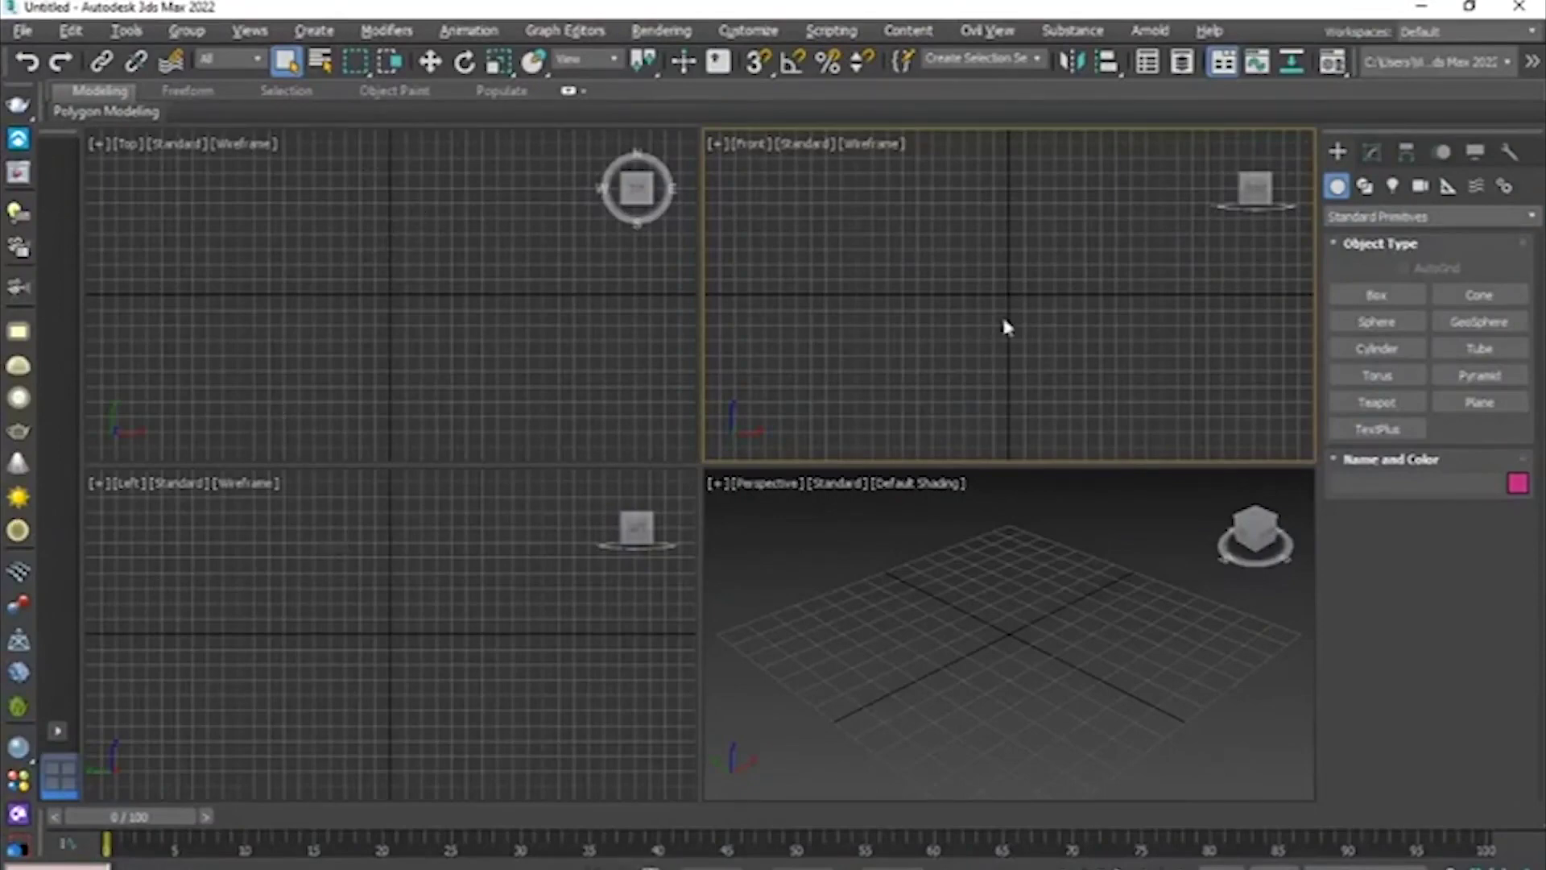
- In 3ds Max, maximize the Front viewport and draw a plane about 0.44' by 0.44' above its centre
{"action": "key", "text": "alt+w"}
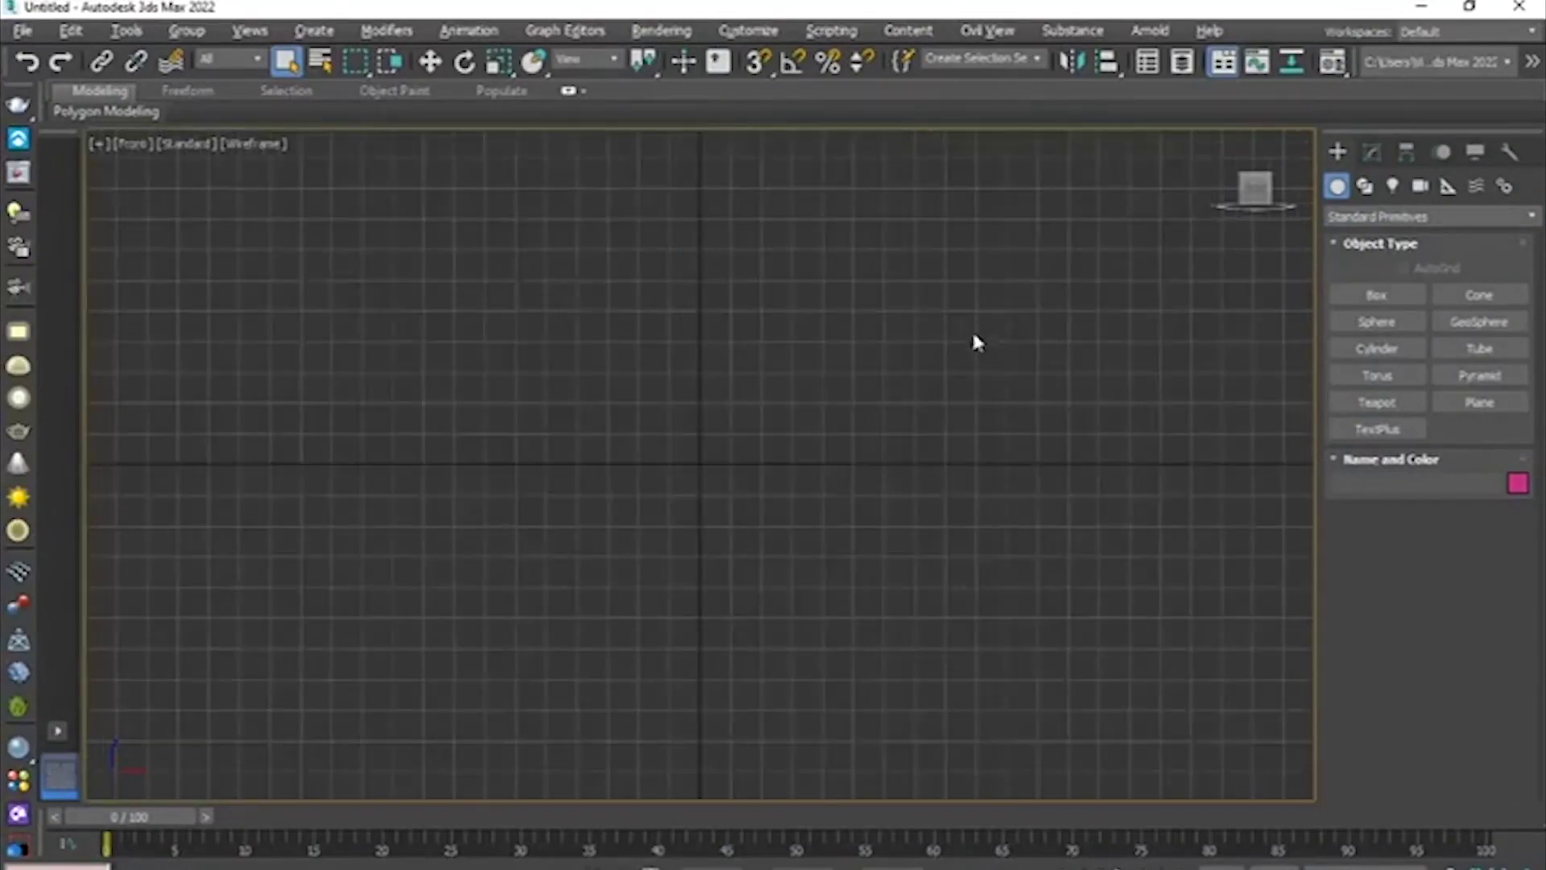
{"action": "left_click", "coordinate": [1469, 400]}
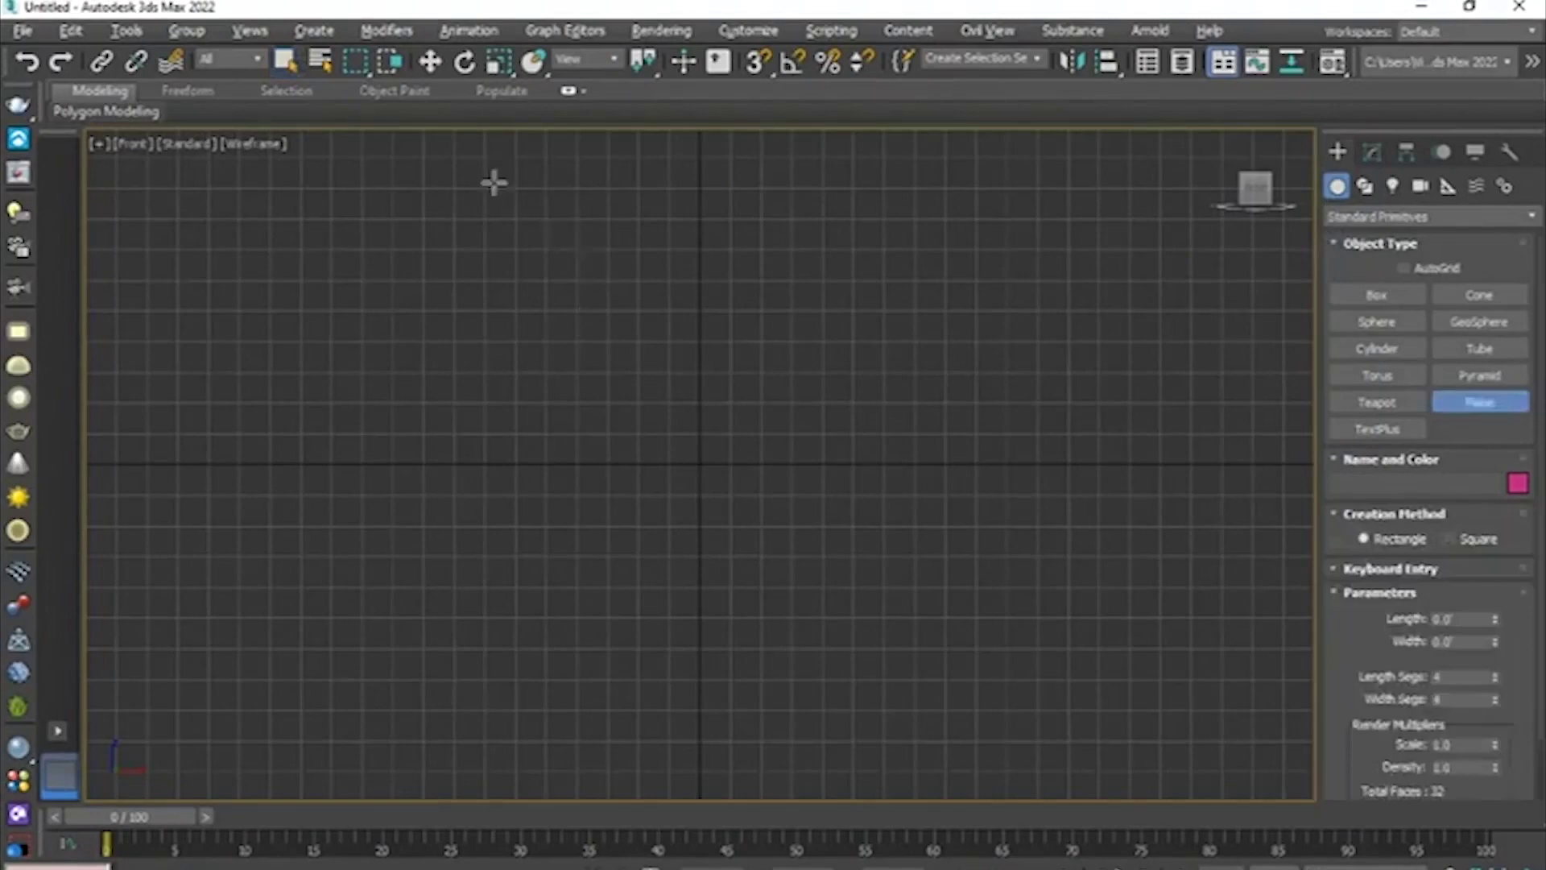
{"action": "left_click_drag", "start_coordinate": [493, 186], "coordinate": [910, 599]}
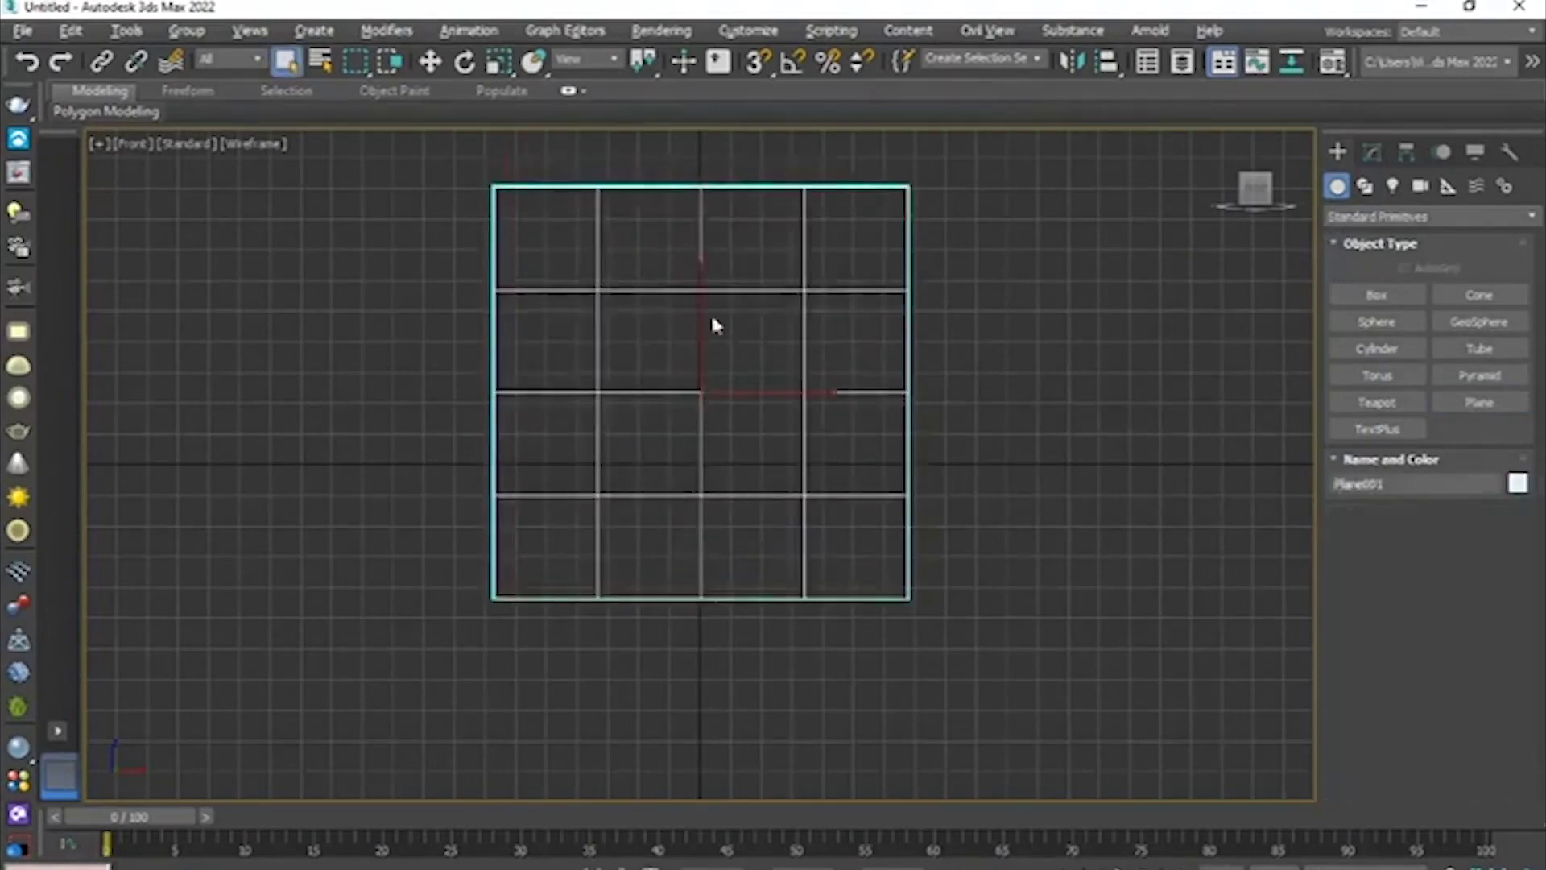
- Set the plane's length to 850' and its width to 995', and fit the whole plane in the Front view
{"action": "left_click", "coordinate": [1373, 152]}
{"action": "middle_click_drag", "start_coordinate": [902, 314], "coordinate": [916, 374]}
{"action": "double_click", "coordinate": [1461, 468]}
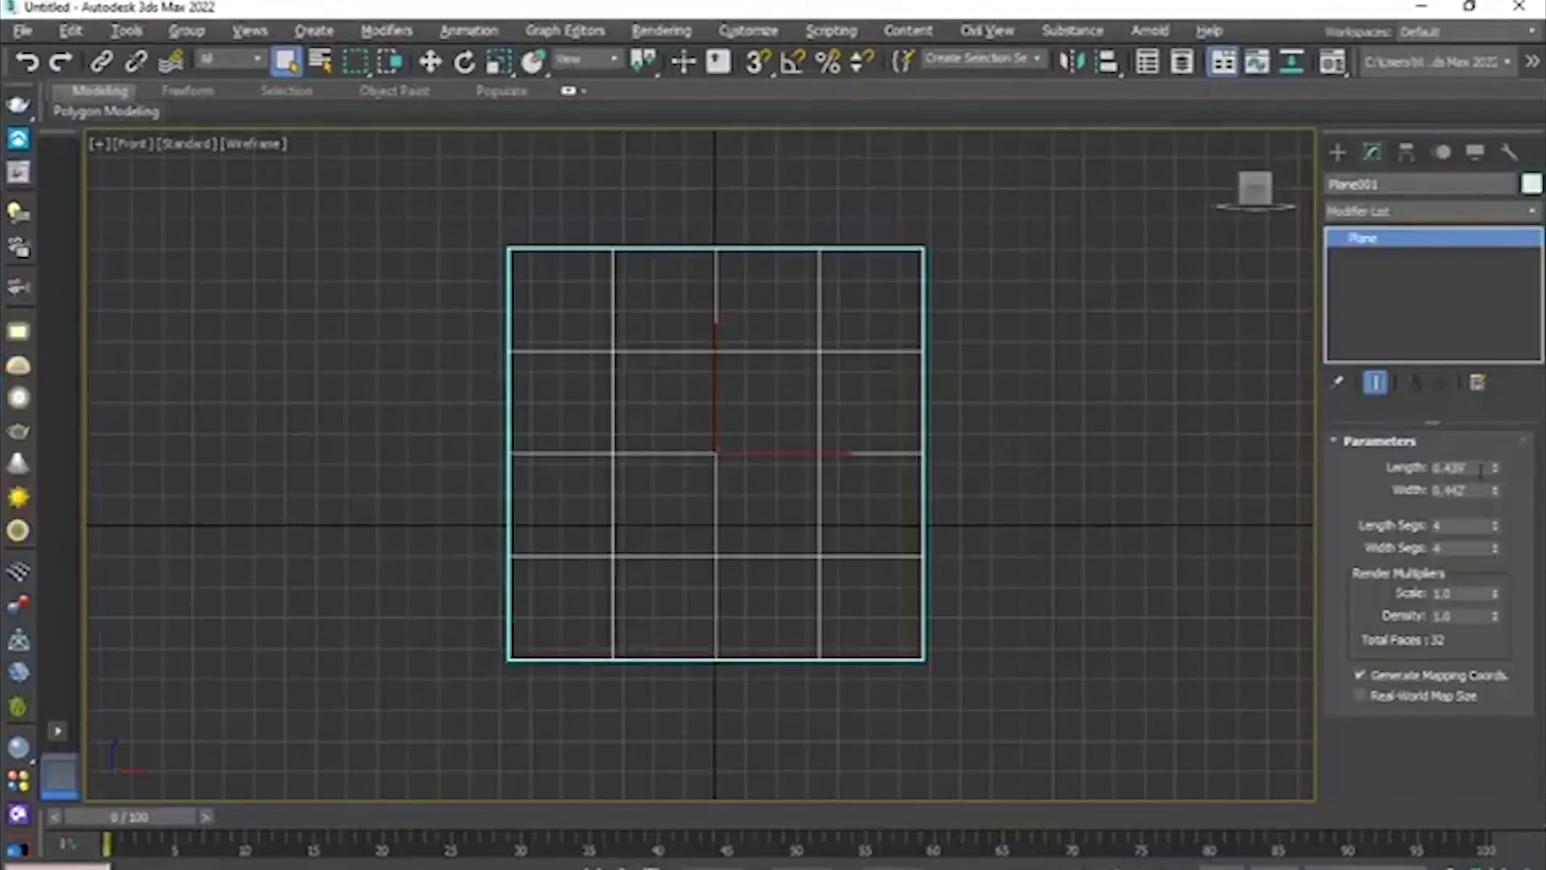
{"action": "double_click", "coordinate": [1480, 468]}
{"action": "type", "text": "3.5"}
{"action": "key", "text": "Return"}
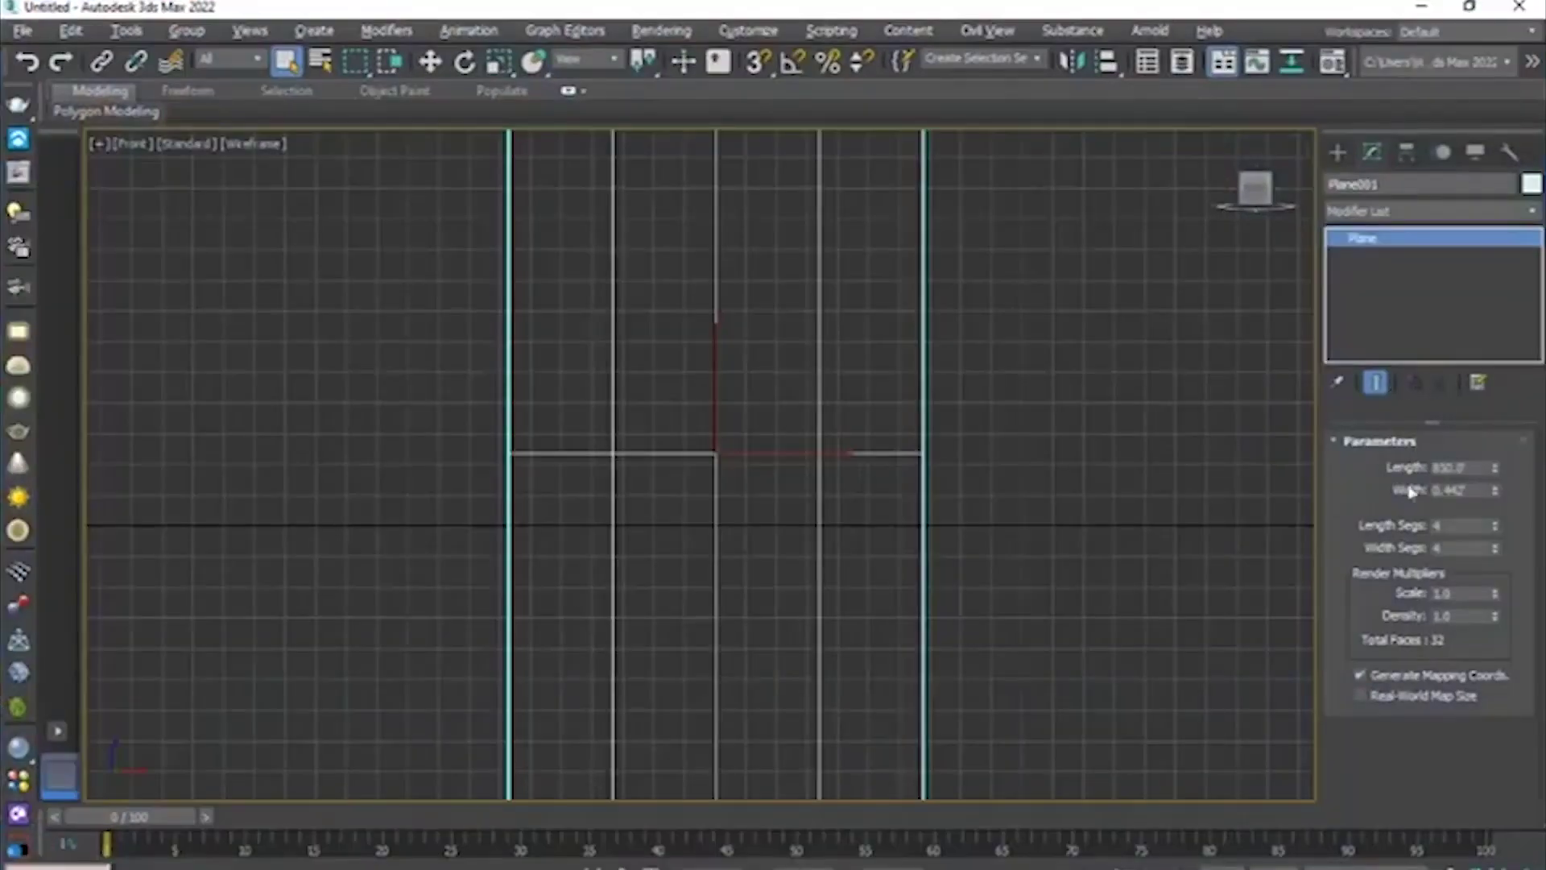
{"action": "left_click_drag", "start_coordinate": [1476, 490], "coordinate": [1389, 490]}
{"action": "type", "text": "0"}
{"action": "key", "text": "Return"}
{"action": "scroll", "coordinate": [739, 447], "scroll_direction": "down", "scroll_amount": 3}
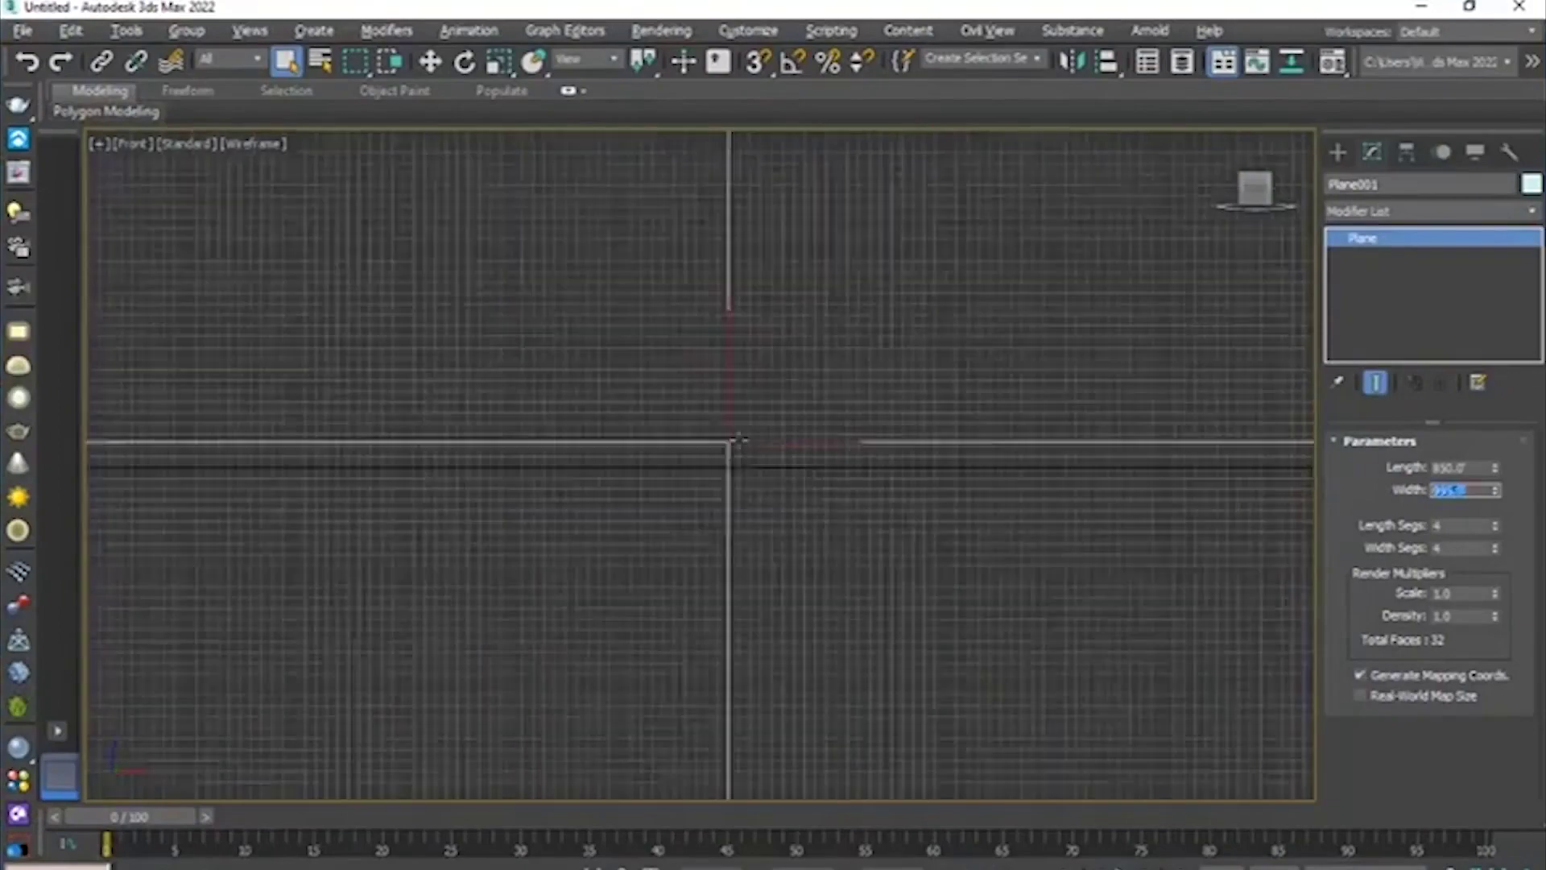
{"action": "scroll", "coordinate": [739, 447], "scroll_direction": "down", "scroll_amount": 5}
{"action": "scroll", "coordinate": [739, 447], "scroll_direction": "up", "scroll_amount": 3}
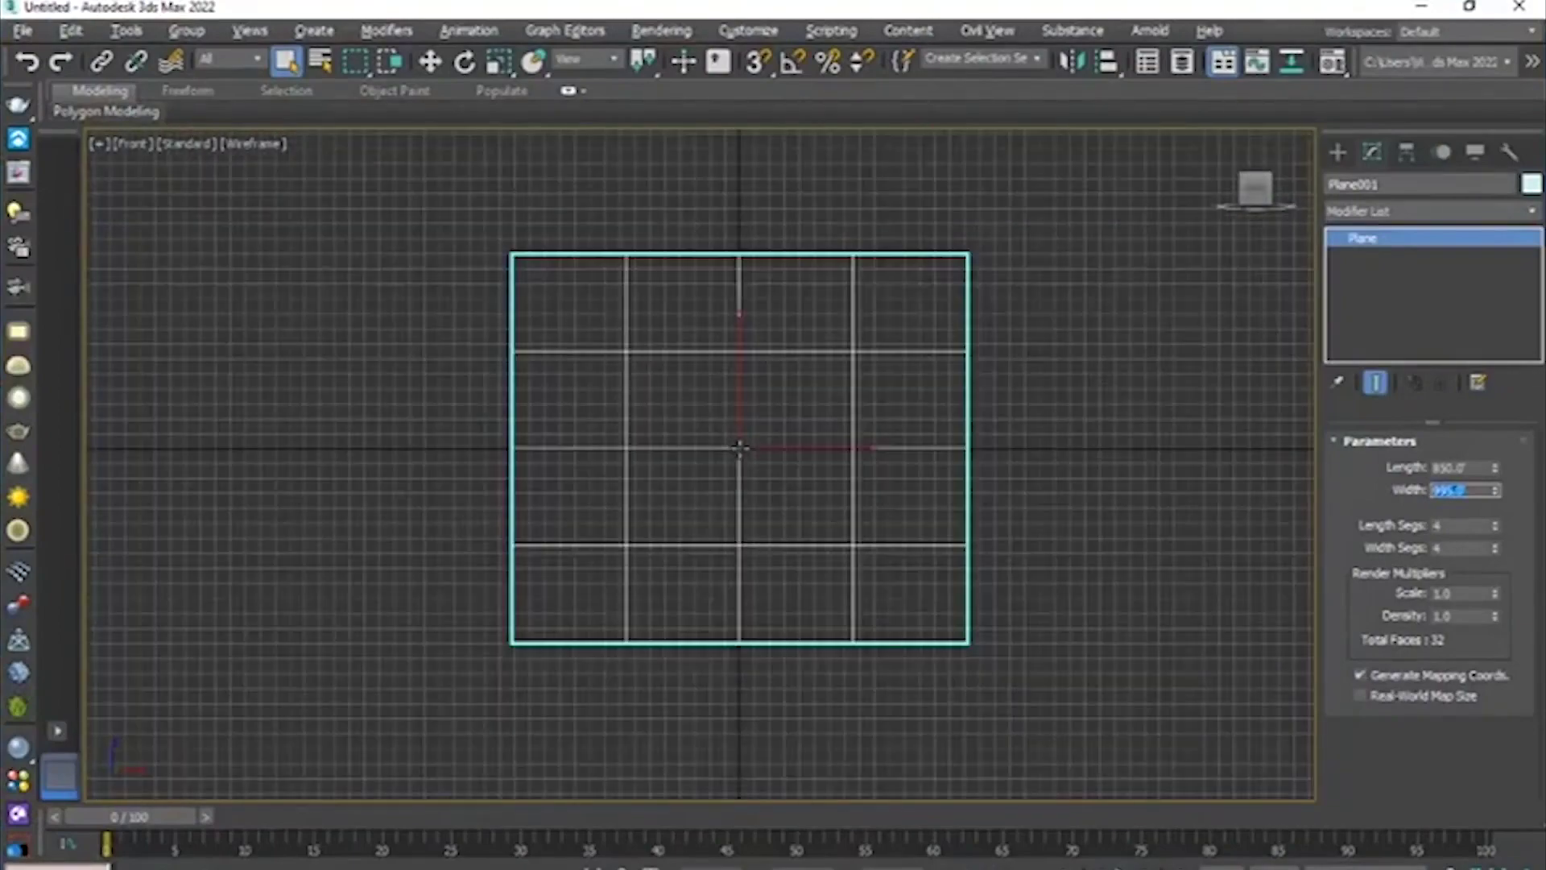
{"action": "type", "text": "w"}
{"action": "key", "text": "super+d"}
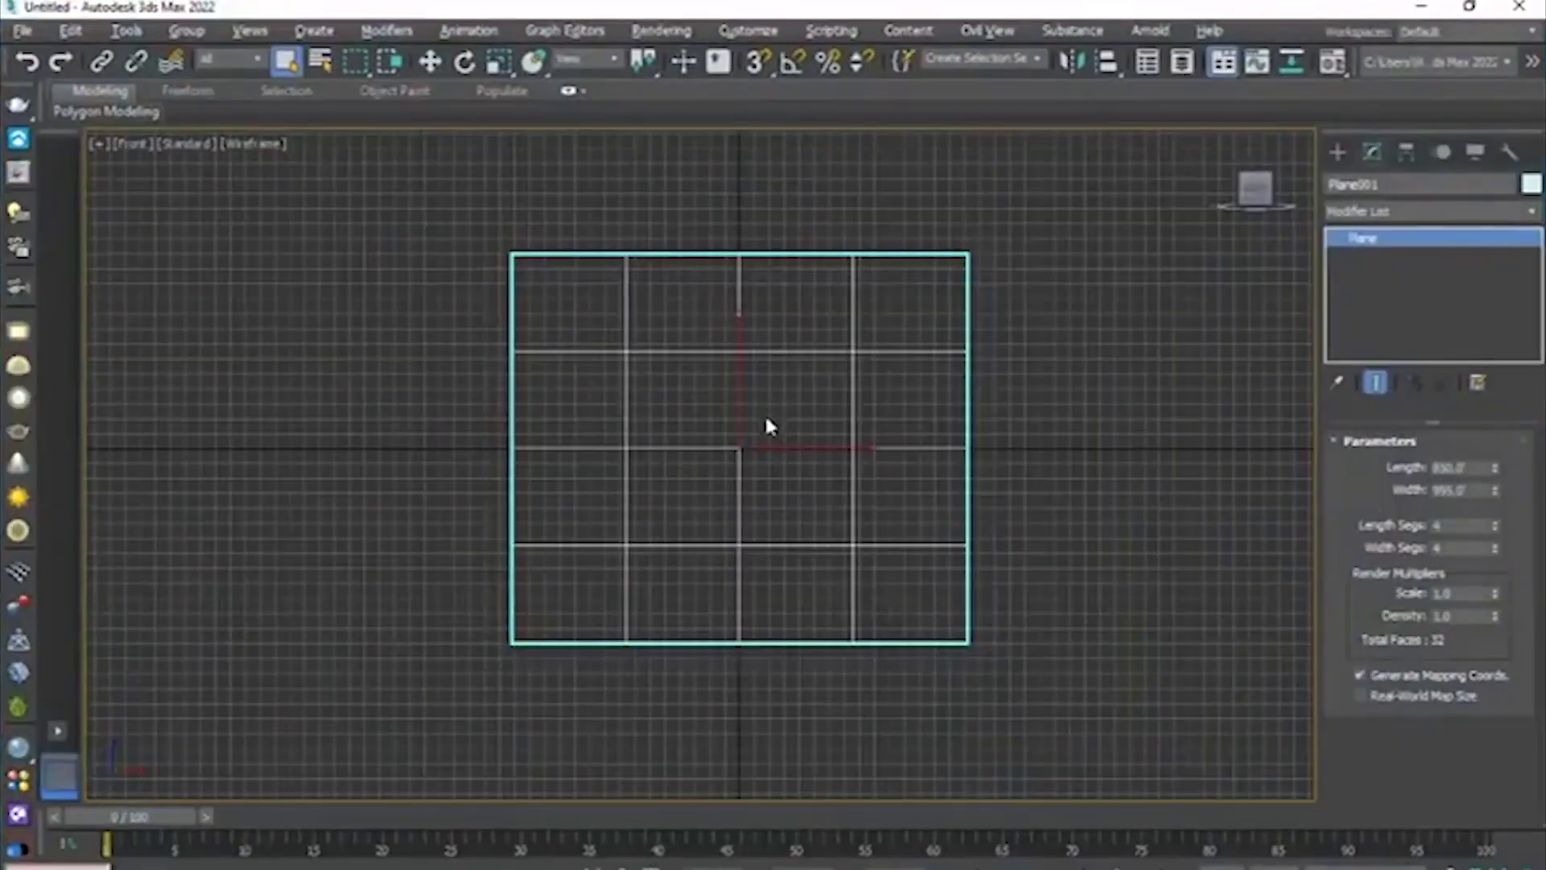
- Set the plane's length to 995' and its width to 850'
{"action": "scroll", "coordinate": [766, 425], "scroll_direction": "up", "scroll_amount": 3}
{"action": "left_click", "coordinate": [1456, 490]}
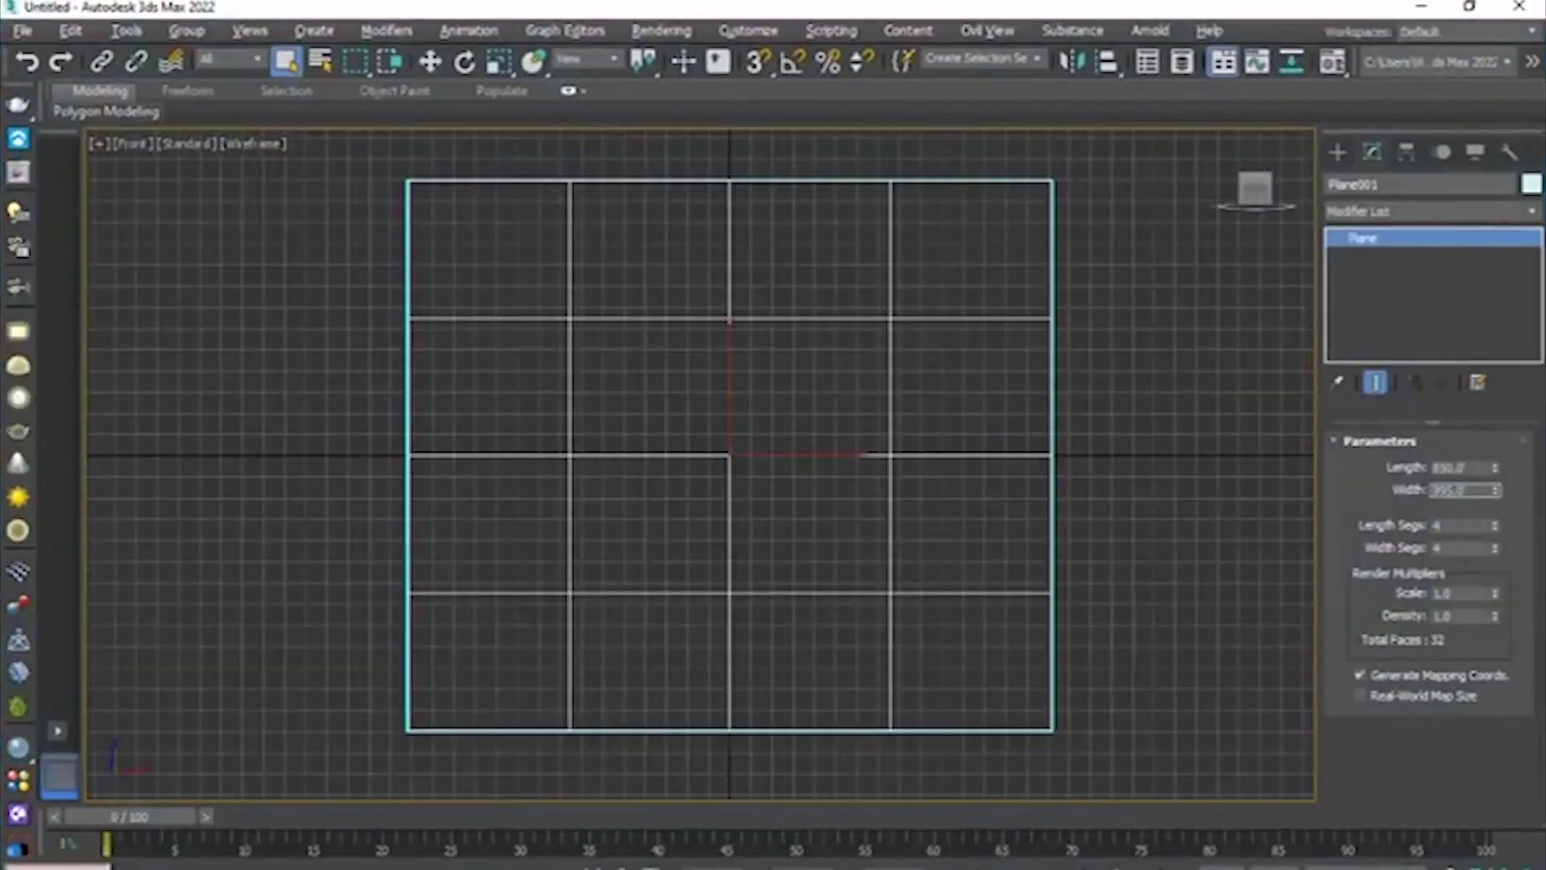
{"action": "left_click", "coordinate": [1447, 491]}
{"action": "left_click_drag", "start_coordinate": [1472, 468], "coordinate": [1365, 460]}
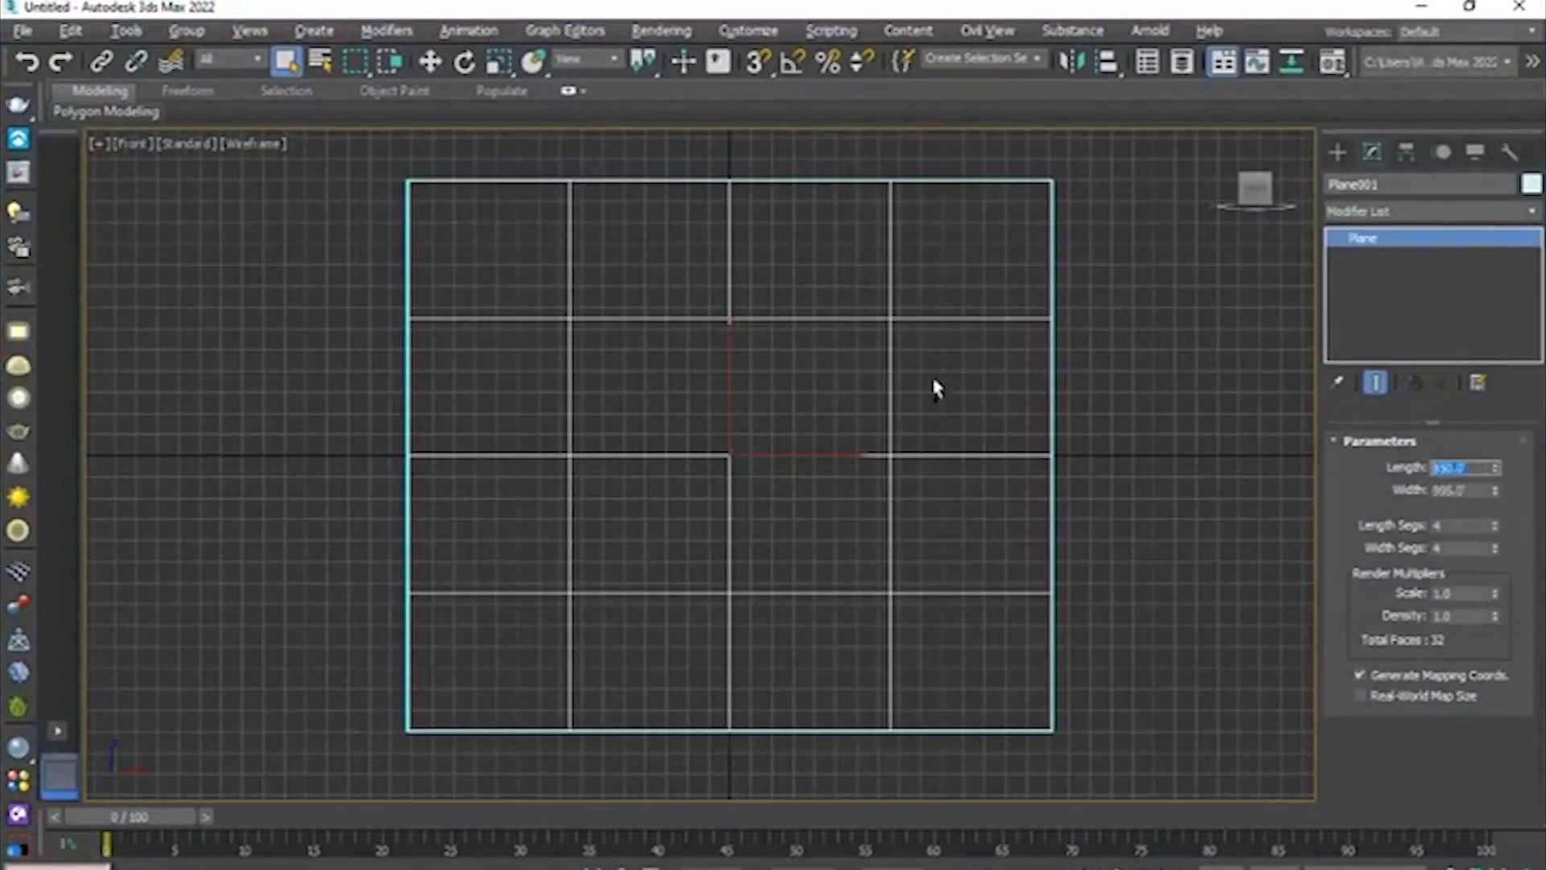
{"action": "key", "text": "Return"}
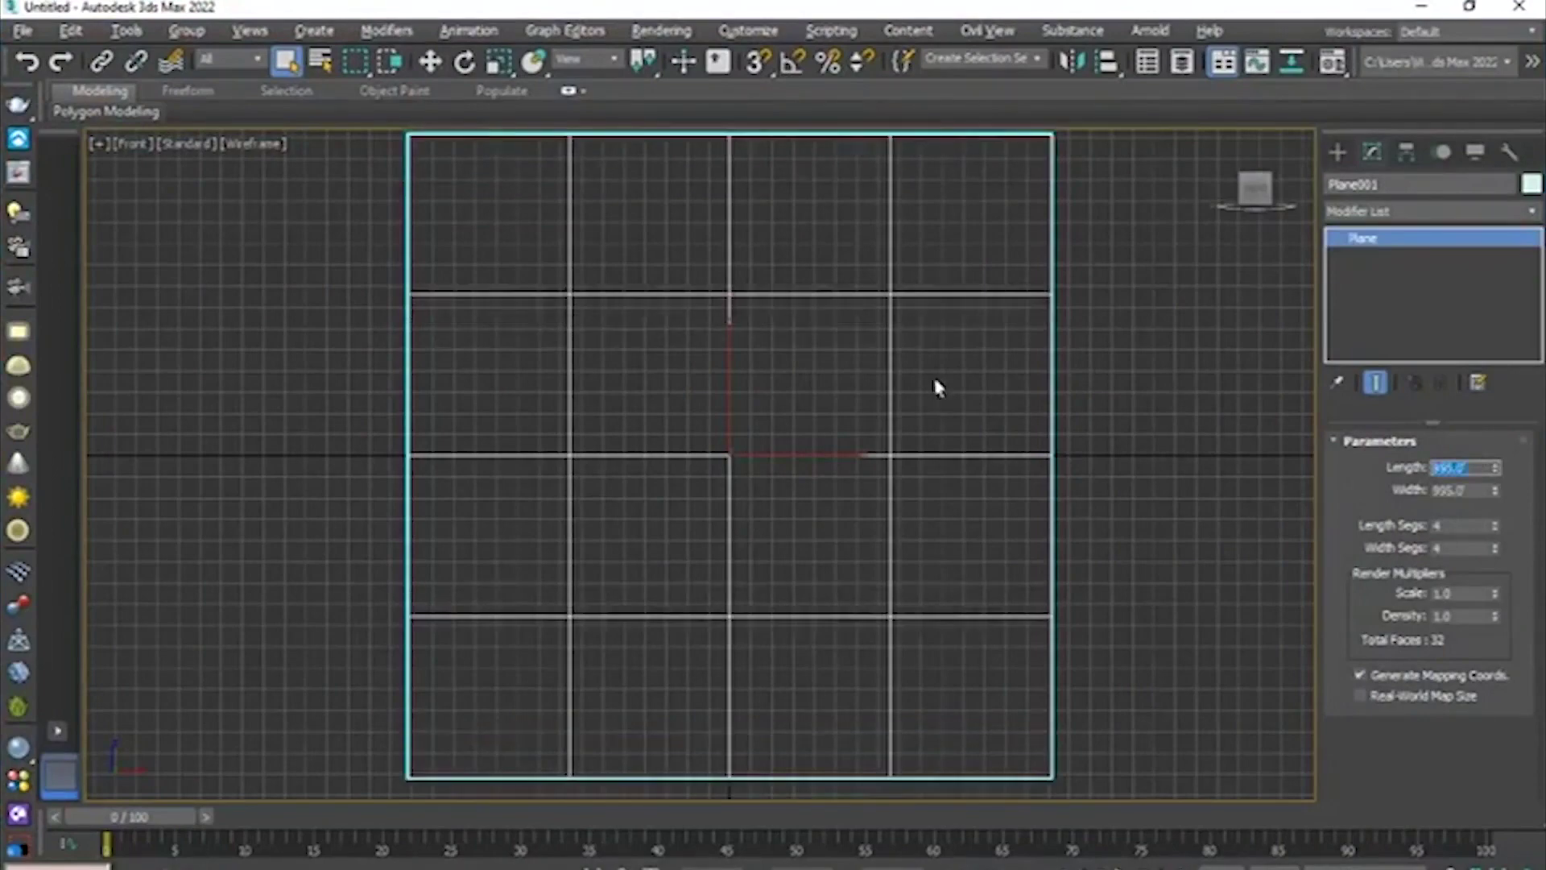
{"action": "key", "text": "Tab"}
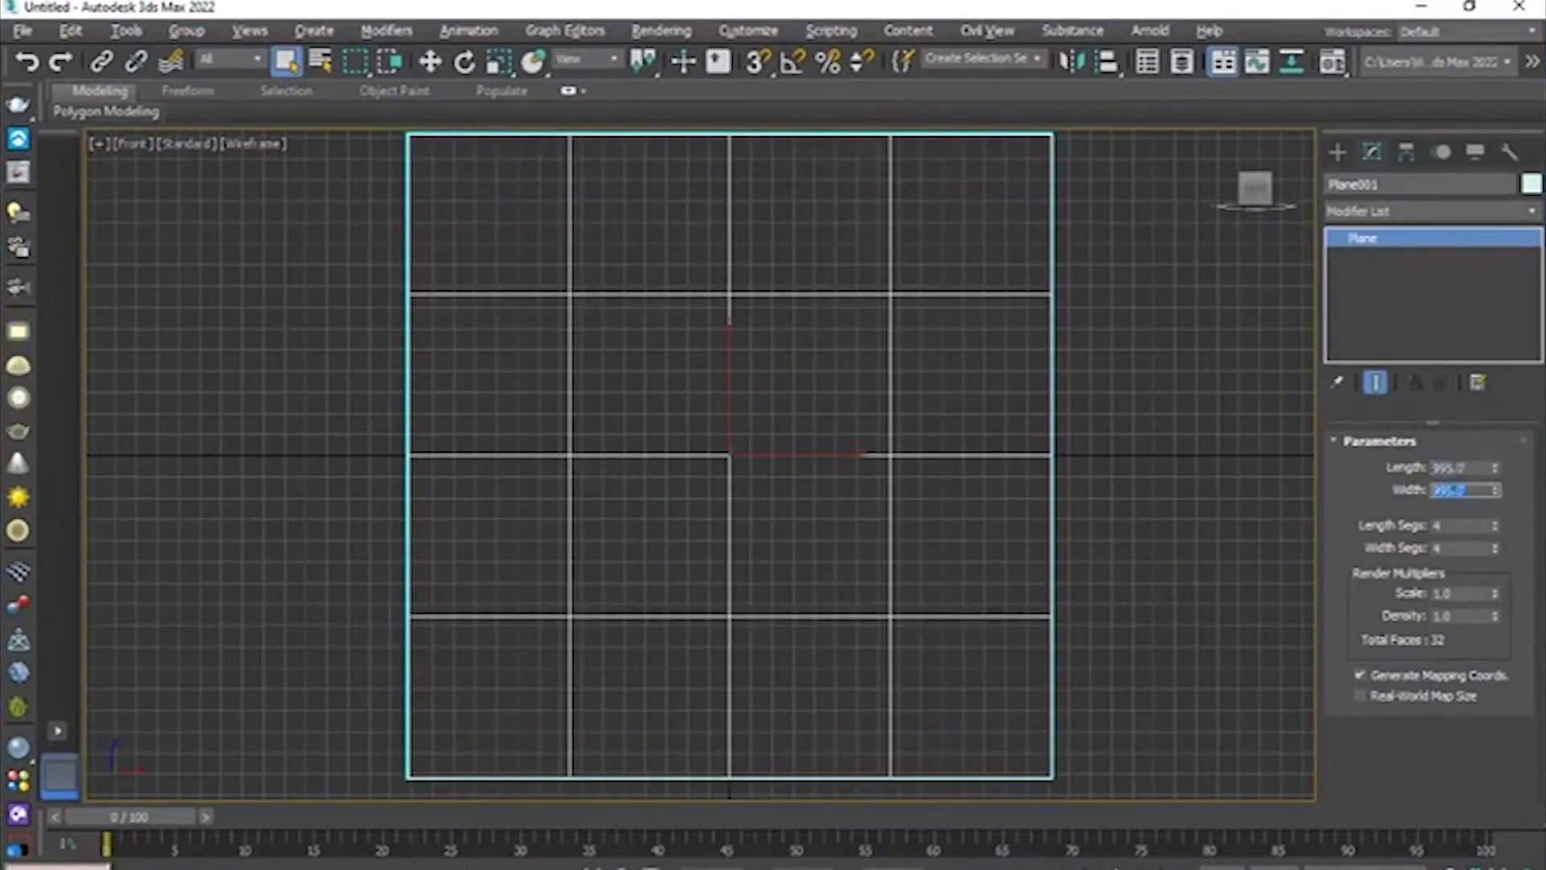
{"action": "key", "text": "alt+Tab"}
{"action": "key", "text": "alt+Tab"}
{"action": "double_click", "coordinate": [1486, 490]}
{"action": "type", "text": "850"}
{"action": "key", "text": "Return"}
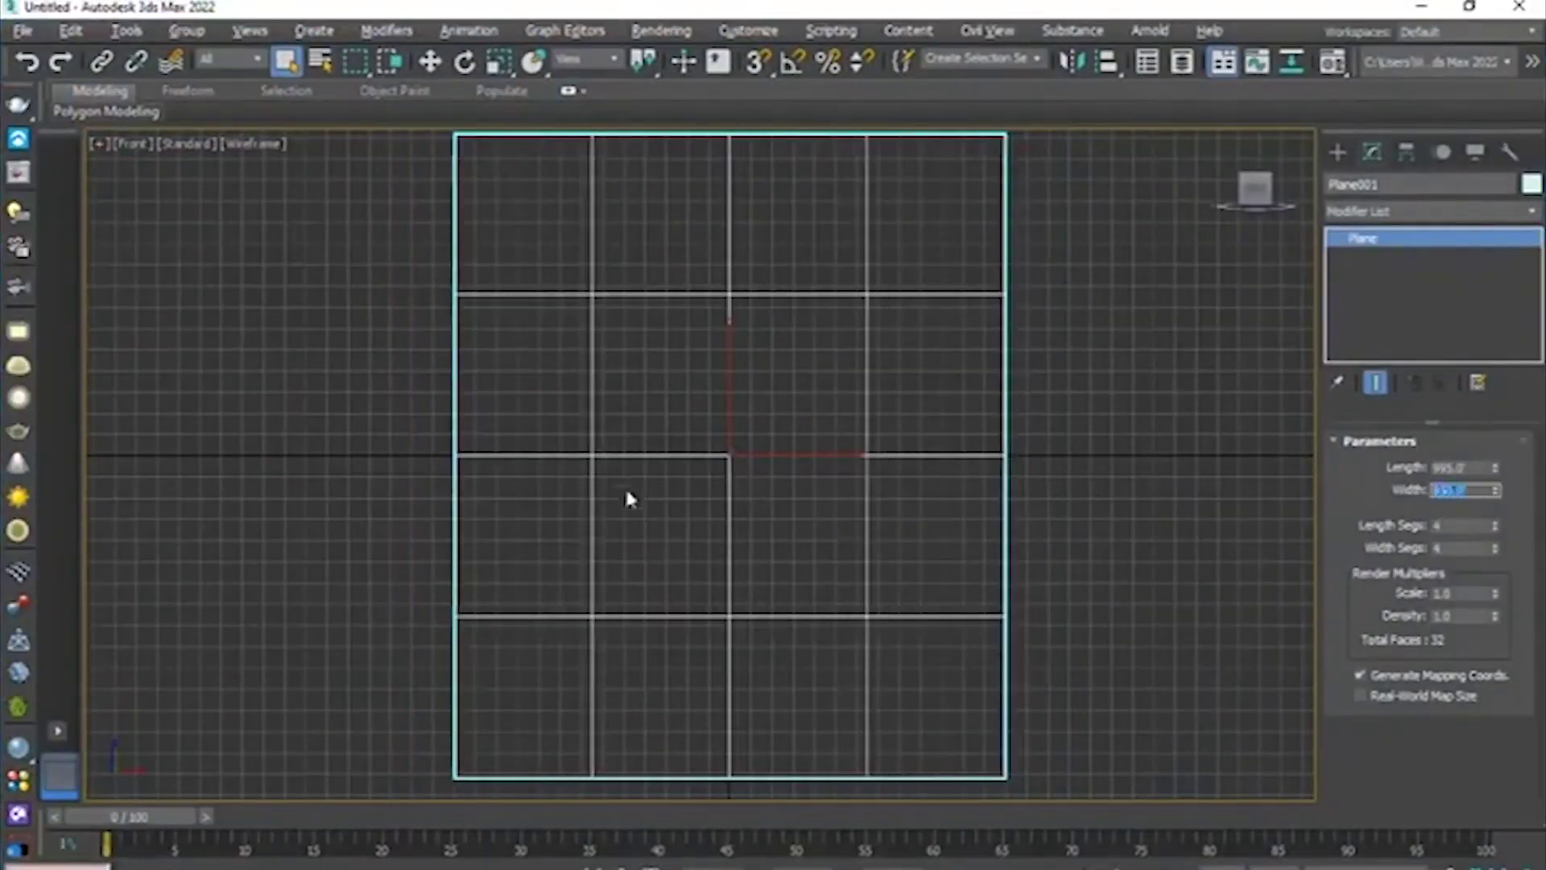
- Move the plane straight up in the Front view until its lower edge sits on the horizontal axis line
{"action": "scroll", "coordinate": [637, 527], "scroll_direction": "down", "scroll_amount": 5}
{"action": "type", "text": "w"}
{"action": "middle_click_drag", "start_coordinate": [676, 453], "coordinate": [682, 497]}
{"action": "left_click", "coordinate": [680, 499]}
{"action": "key", "text": "w"}
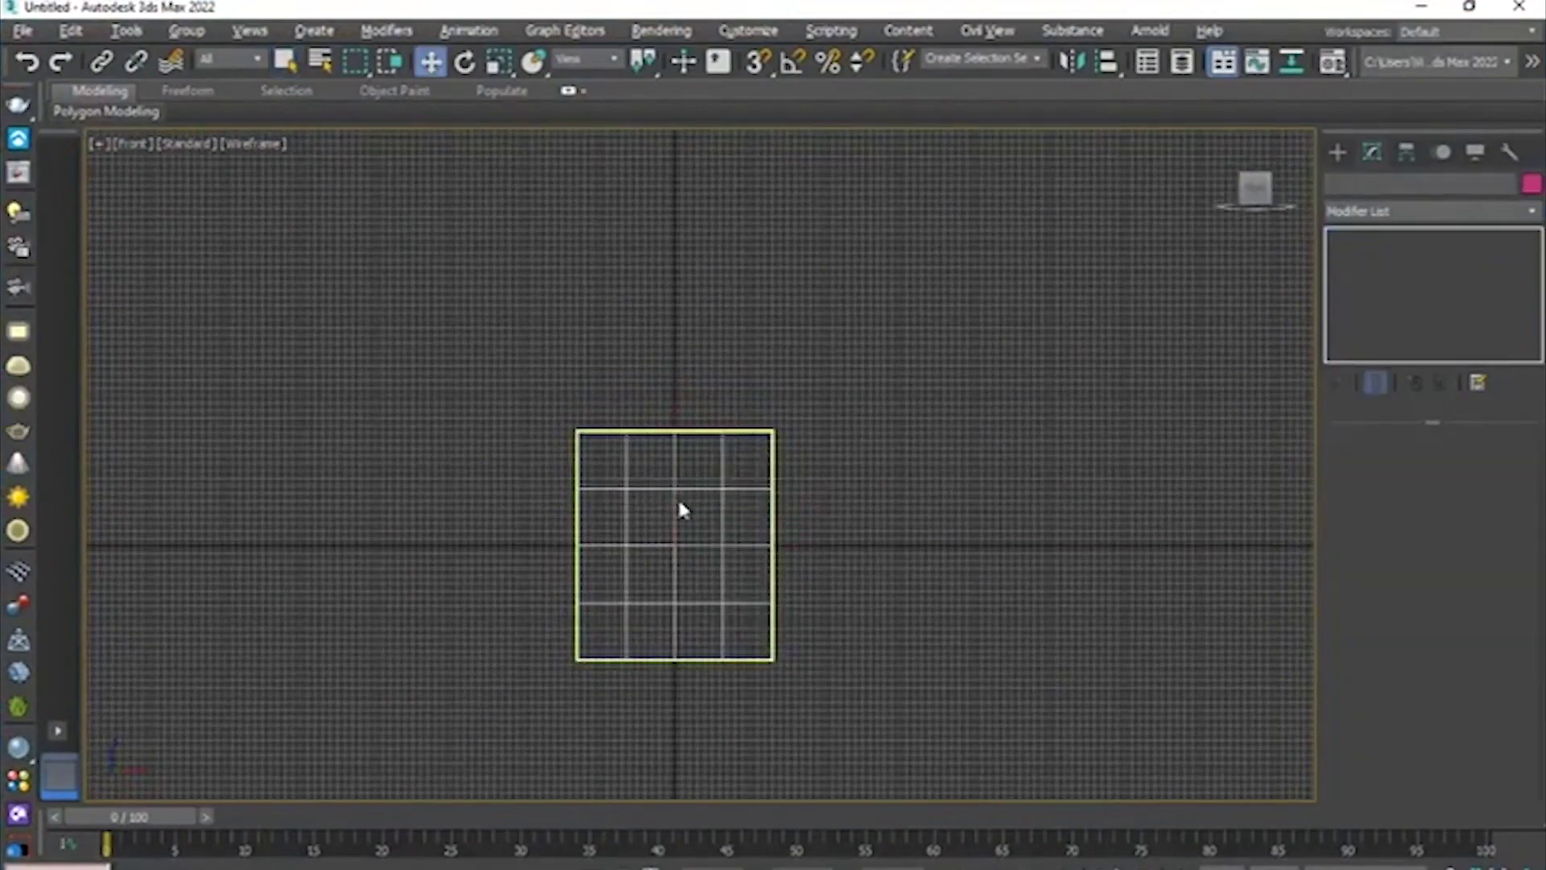
{"action": "left_click", "coordinate": [681, 509]}
{"action": "left_click_drag", "start_coordinate": [676, 446], "coordinate": [679, 336]}
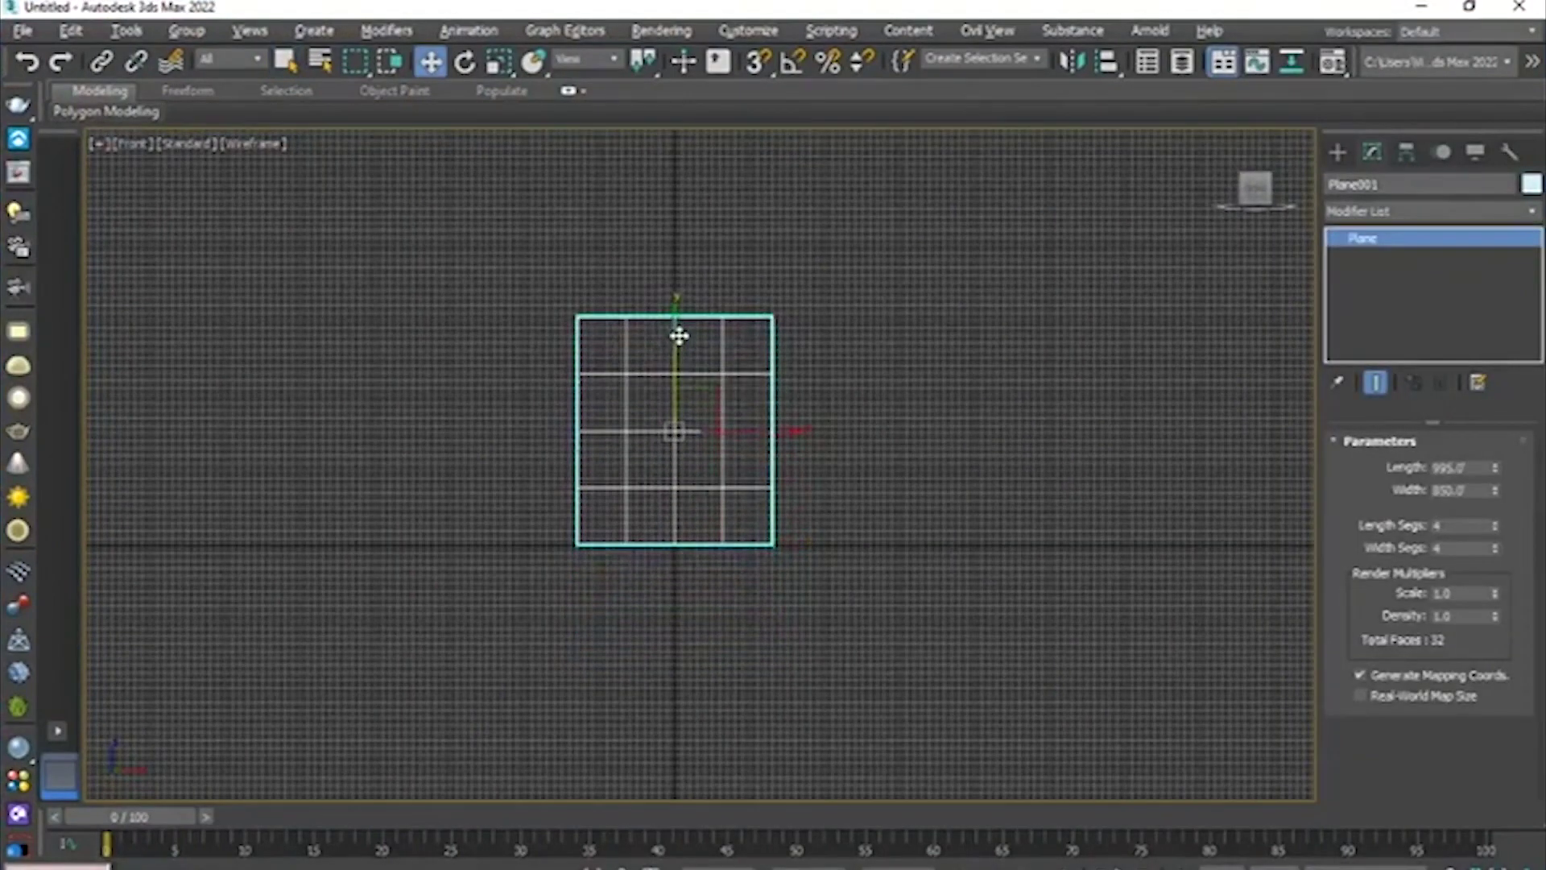
{"action": "scroll", "coordinate": [604, 564], "scroll_direction": "up", "scroll_amount": 5}
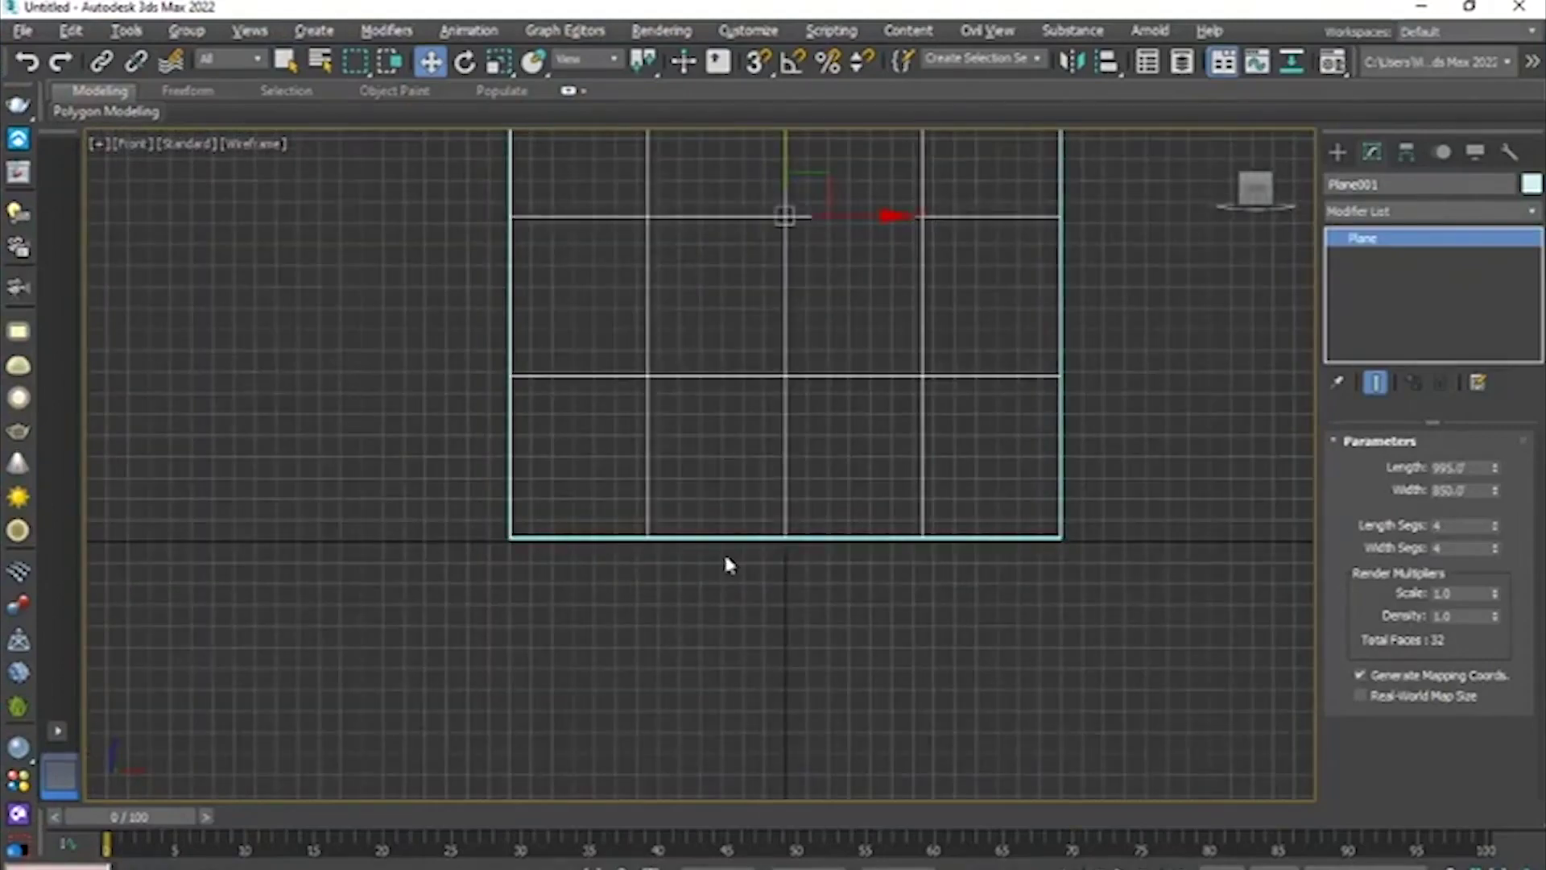
- Maximize the Top view and move the plane slightly back along Y, just behind the horizontal axis line
{"action": "key", "text": "alt+w"}
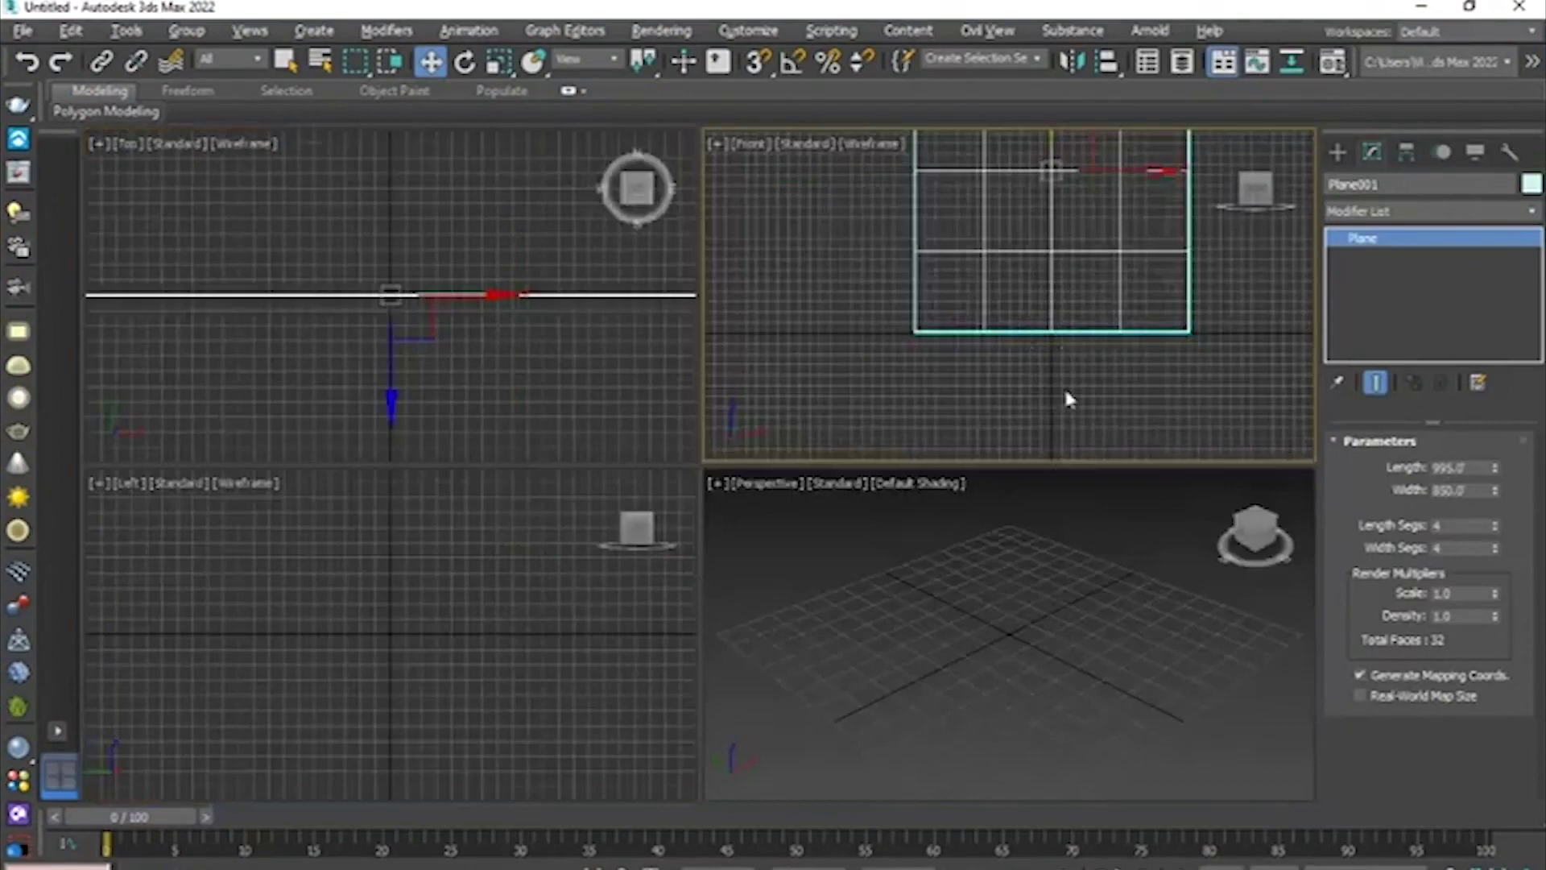
{"action": "scroll", "coordinate": [1066, 394], "scroll_direction": "down", "scroll_amount": 2}
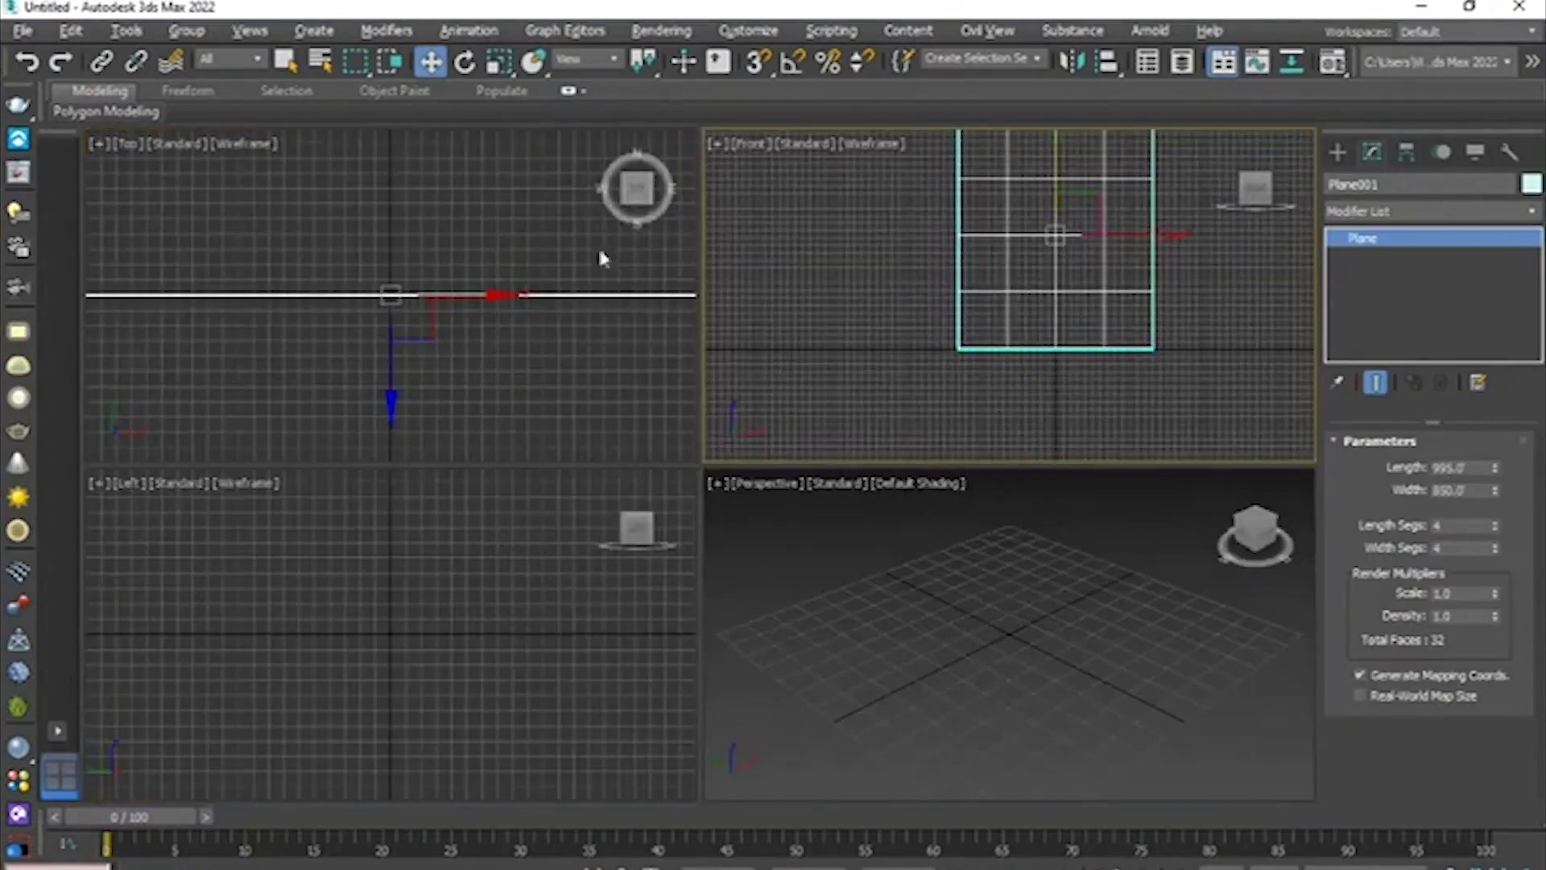
{"action": "scroll", "coordinate": [524, 273], "scroll_direction": "down", "scroll_amount": 14}
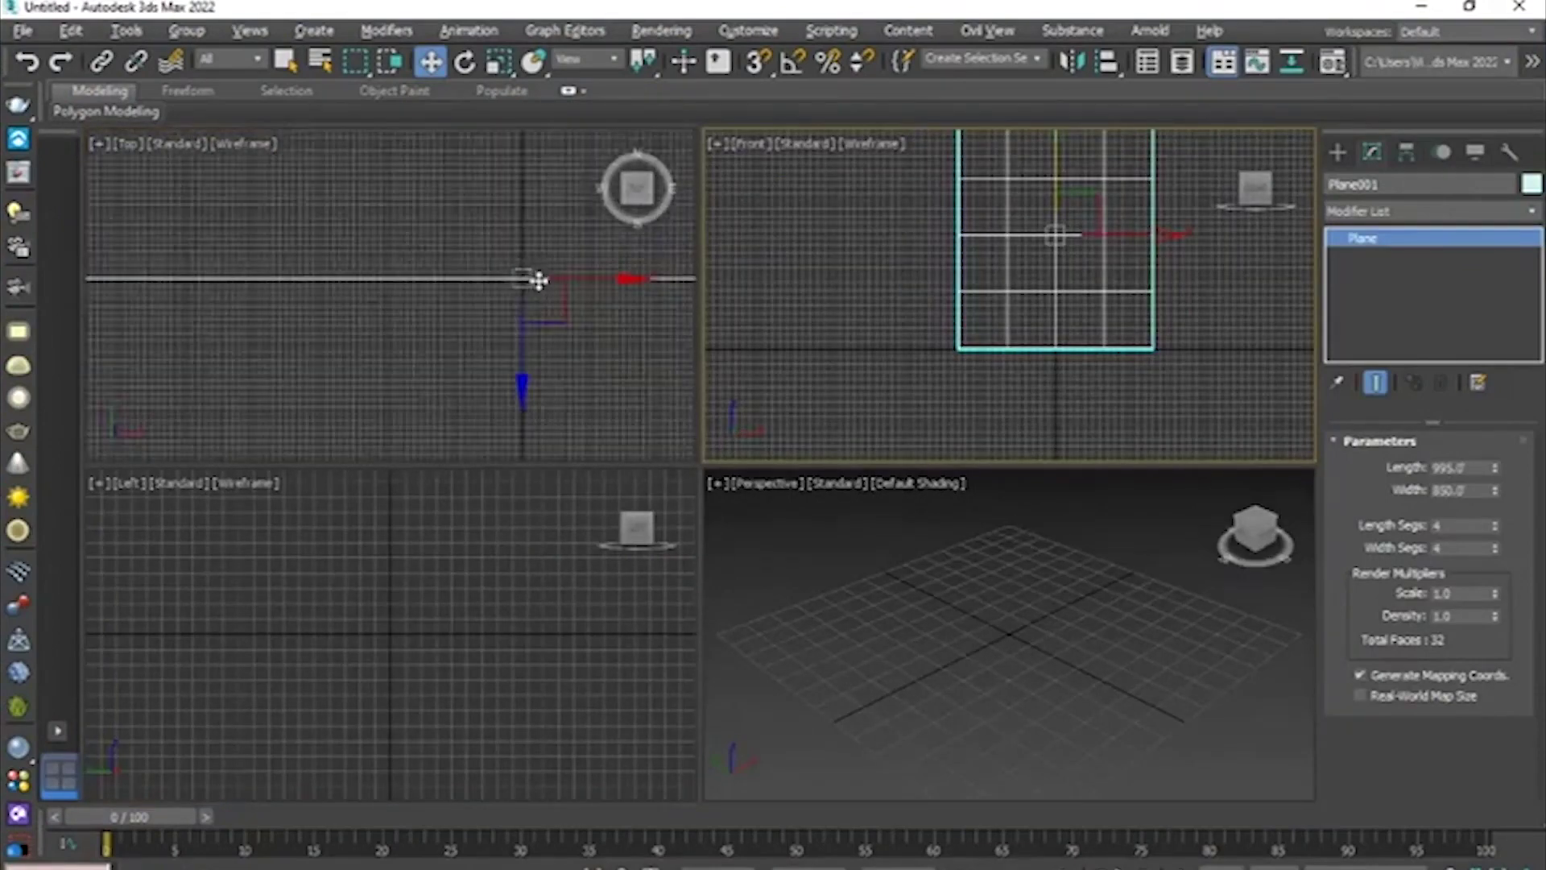
{"action": "key", "text": "alt+w"}
{"action": "scroll", "coordinate": [761, 371], "scroll_direction": "down", "scroll_amount": 15}
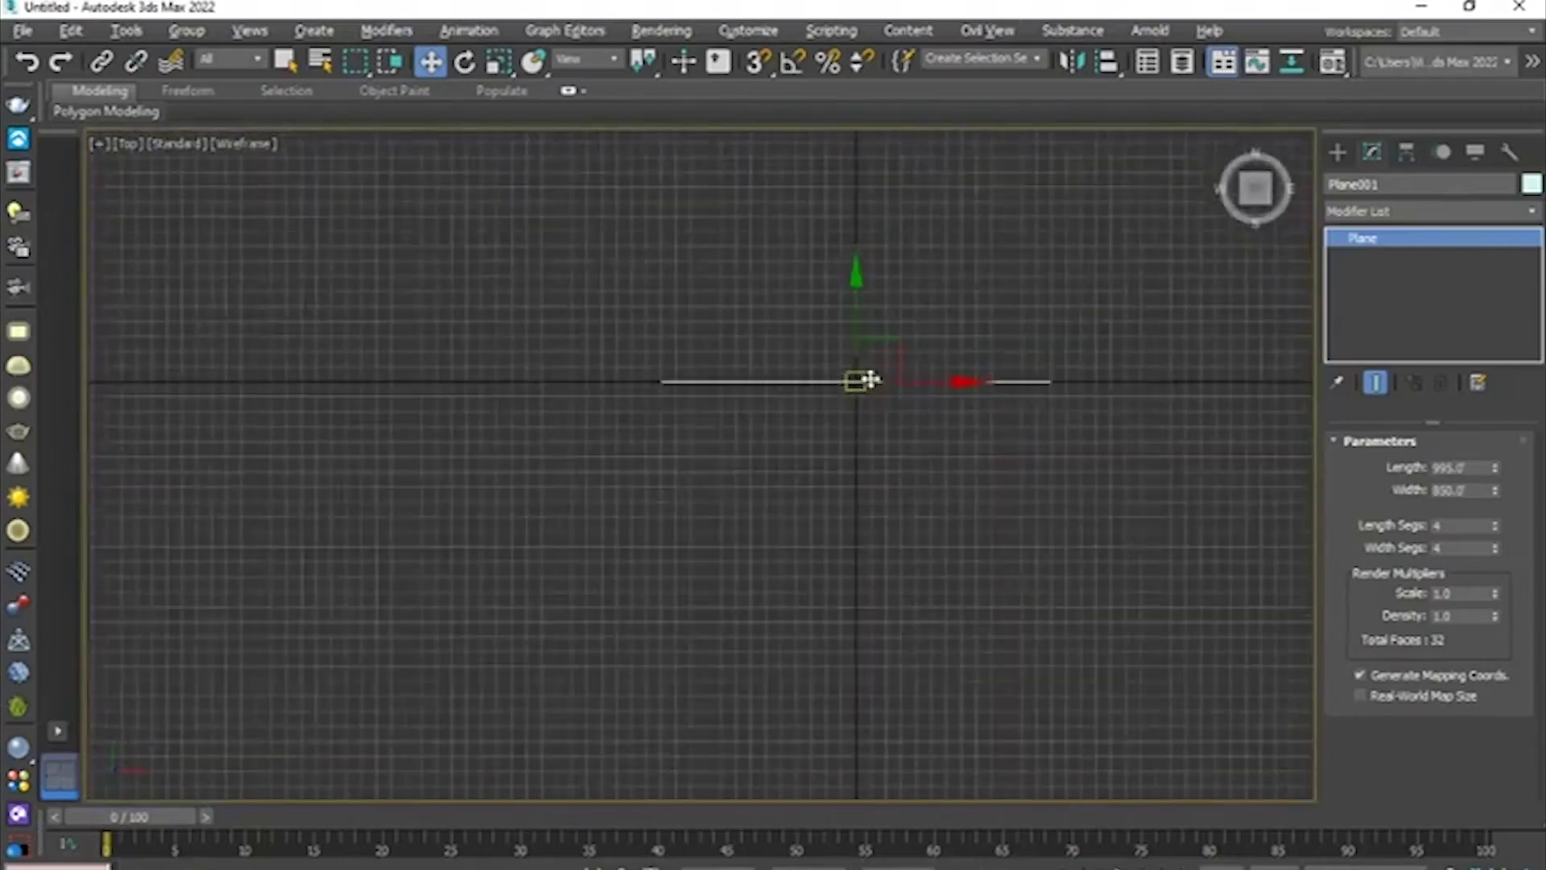
{"action": "middle_click_drag", "start_coordinate": [845, 420], "coordinate": [841, 453]}
{"action": "scroll", "coordinate": [874, 398], "scroll_direction": "up", "scroll_amount": 3}
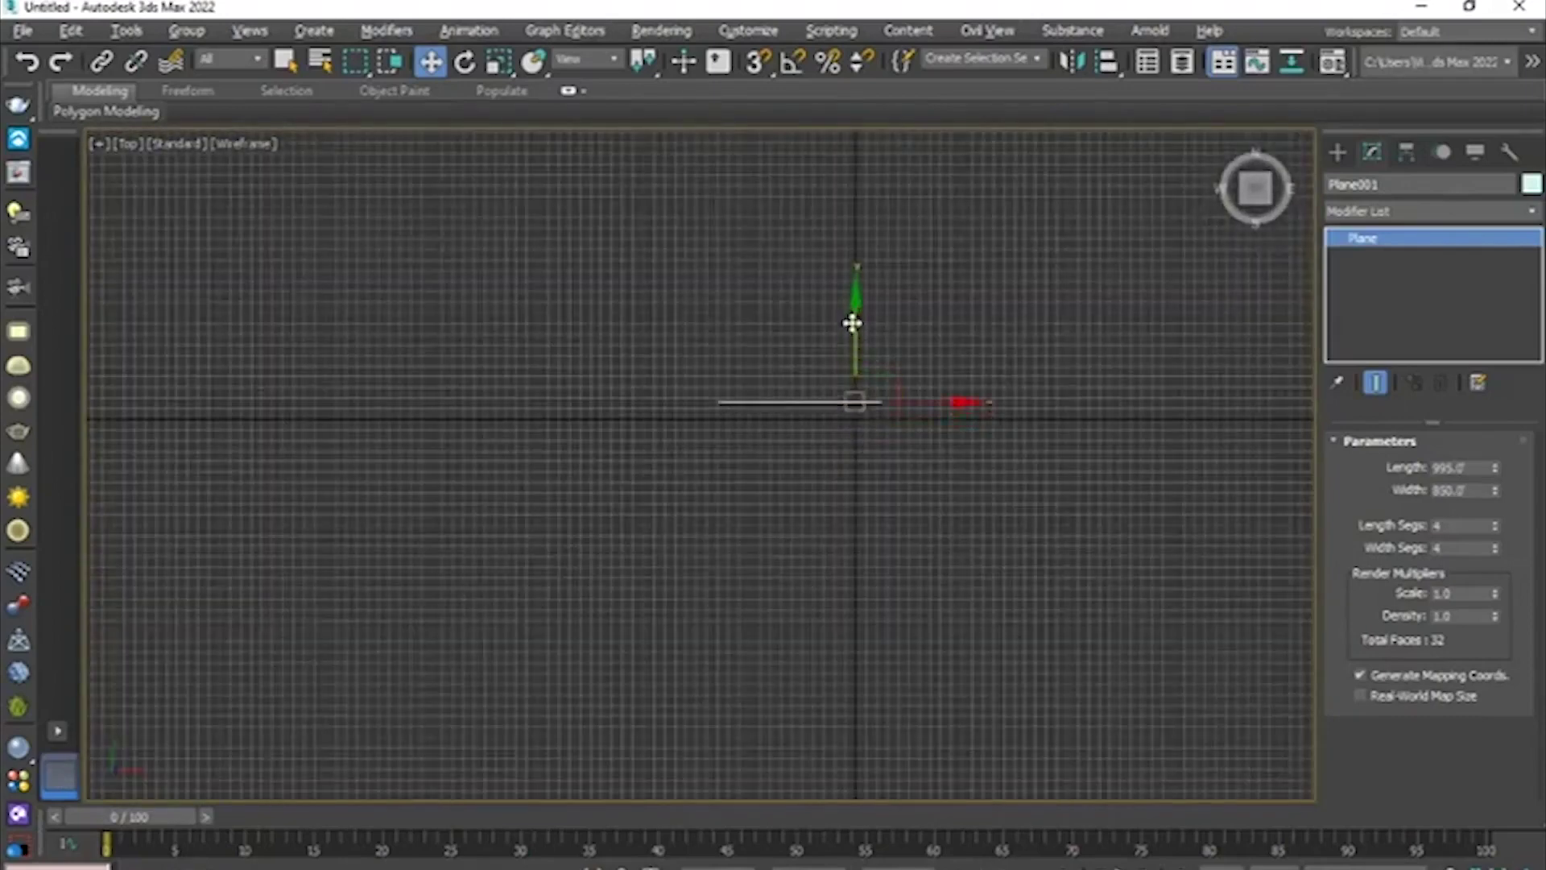
- Examine the plane's position from several angles in the maximized Perspective view
{"action": "key", "text": "alt+w"}
{"action": "middle_click", "coordinate": [1040, 551]}
{"action": "key", "text": "alt+w"}
{"action": "scroll", "coordinate": [779, 433], "scroll_direction": "down", "scroll_amount": 12}
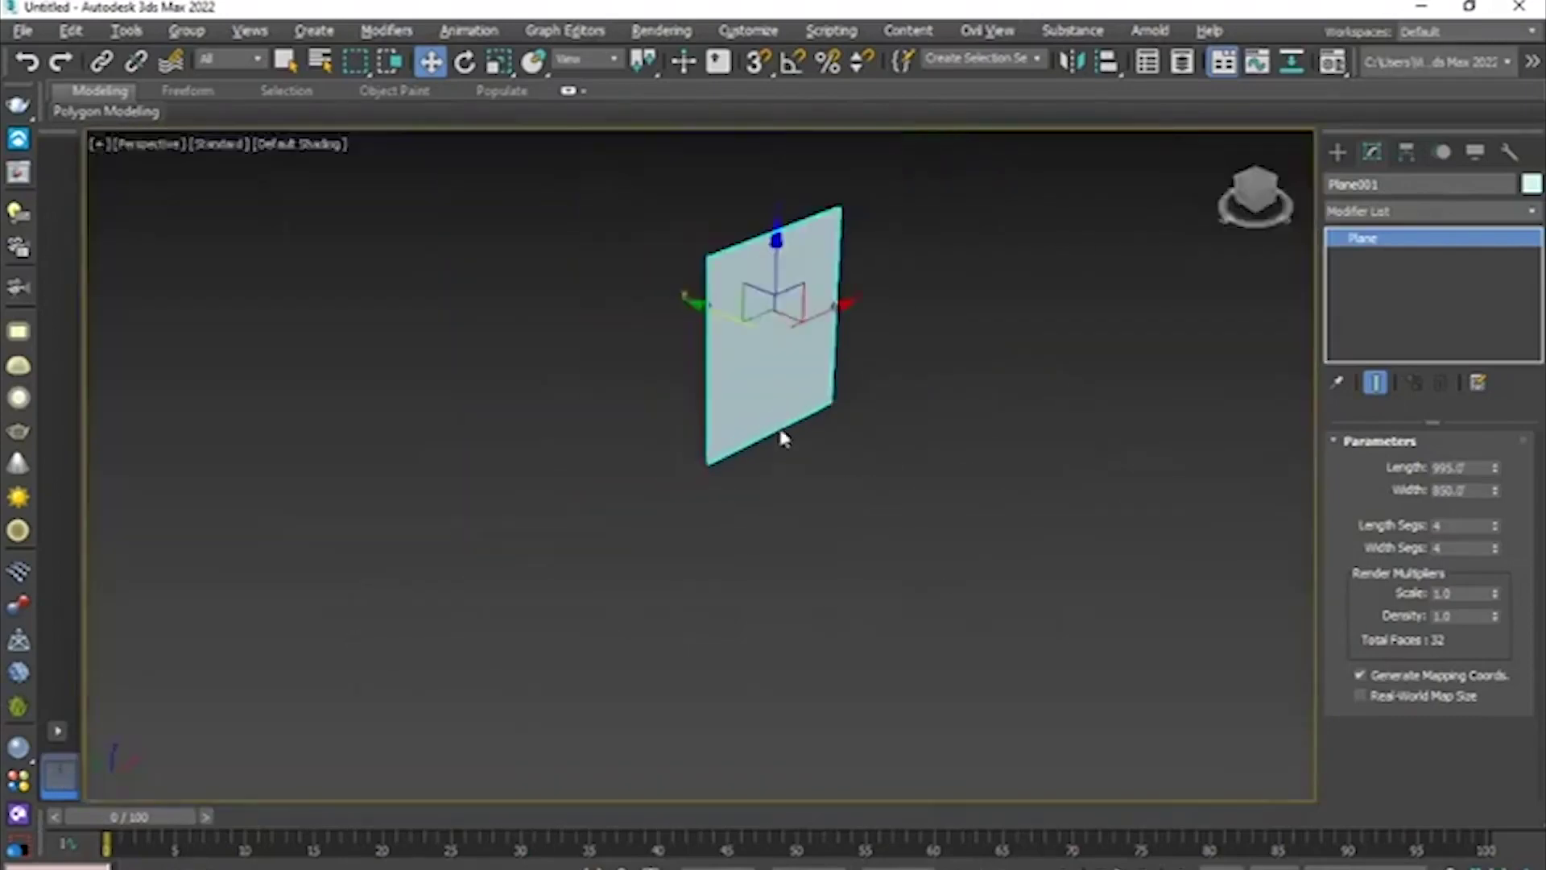
{"action": "middle_click_drag", "start_coordinate": [779, 433], "coordinate": [759, 488], "text": "alt"}
{"action": "scroll", "coordinate": [767, 398], "scroll_direction": "up", "scroll_amount": 4}
{"action": "middle_click_drag", "start_coordinate": [771, 406], "coordinate": [749, 310], "text": "alt"}
{"action": "scroll", "coordinate": [884, 352], "scroll_direction": "up", "scroll_amount": 3}
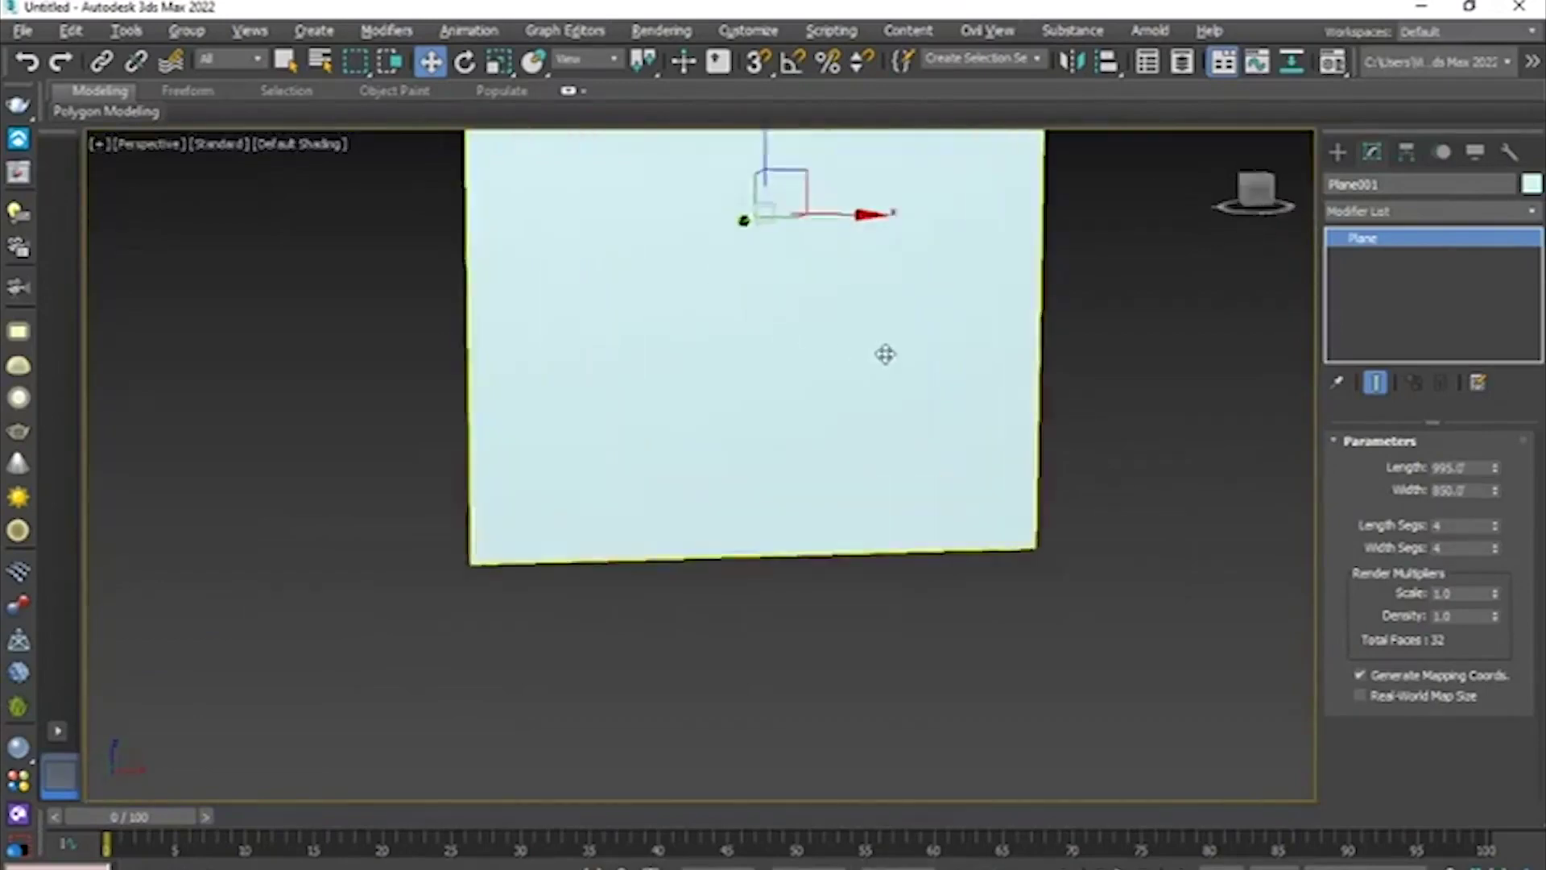
{"action": "middle_click_drag", "start_coordinate": [884, 352], "coordinate": [839, 569], "text": "alt"}
{"action": "scroll", "coordinate": [821, 515], "scroll_direction": "up", "scroll_amount": 4}
{"action": "scroll", "coordinate": [813, 501], "scroll_direction": "up", "scroll_amount": 2}
{"action": "key", "text": "alt+w"}
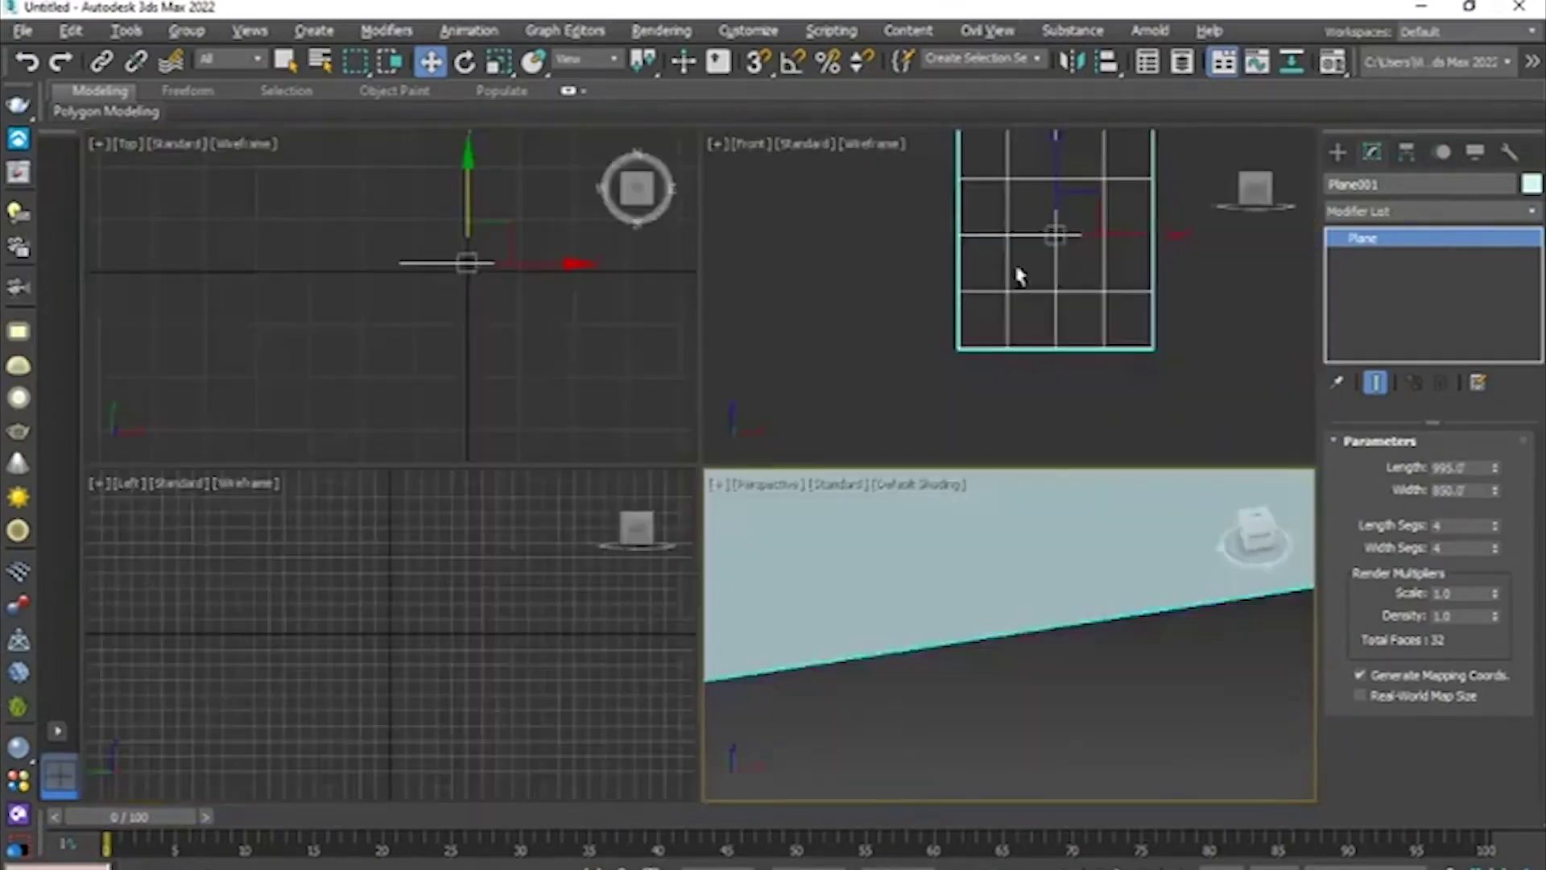
- Scale the plane down uniformly in the maximized Front view to a small fraction of its size
{"action": "middle_click", "coordinate": [1011, 275]}
{"action": "key", "text": "alt+w"}
{"action": "scroll", "coordinate": [946, 306], "scroll_direction": "down", "scroll_amount": 4}
{"action": "scroll", "coordinate": [927, 282], "scroll_direction": "up", "scroll_amount": 2}
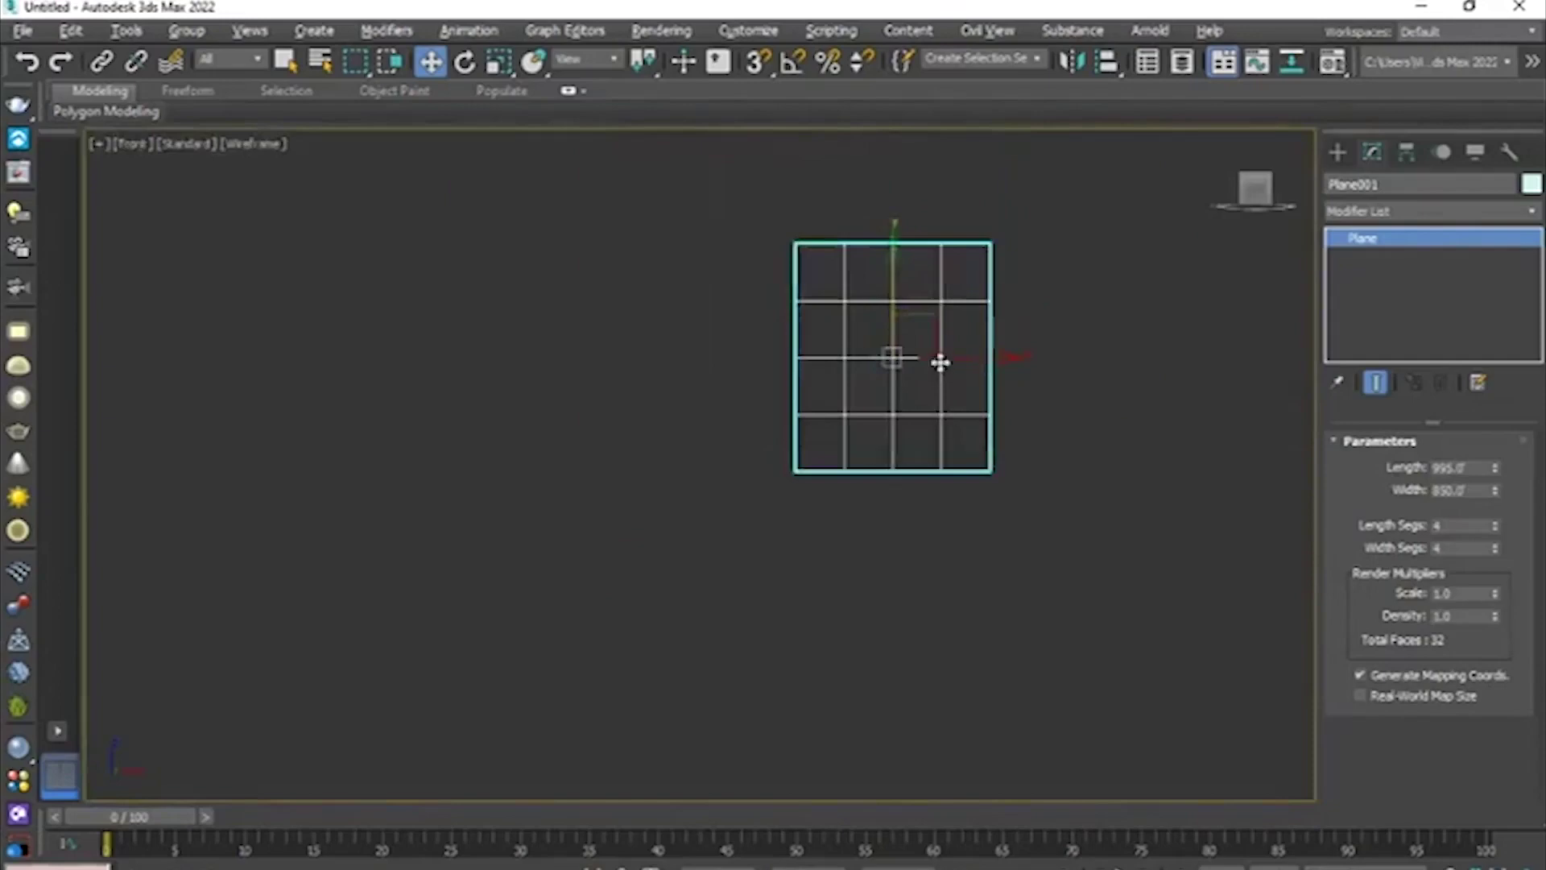
{"action": "key", "text": "r"}
{"action": "left_click_drag", "start_coordinate": [901, 349], "coordinate": [781, 535]}
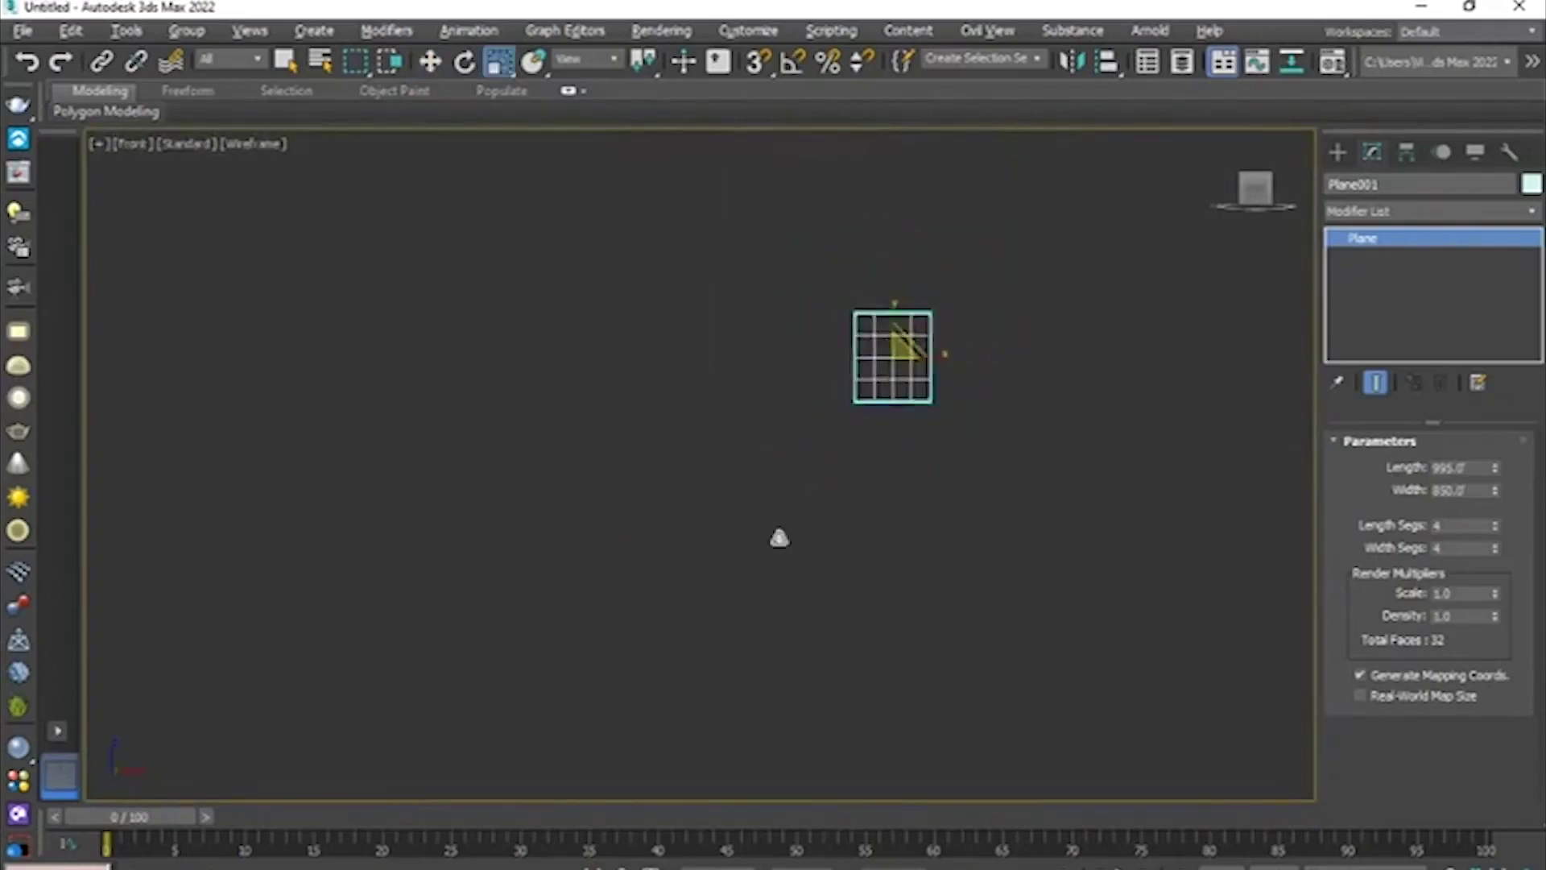
{"action": "left_click_drag", "start_coordinate": [871, 428], "coordinate": [839, 510]}
- Frame the scaled plane in the Top, Front and Perspective views to check its size
{"action": "key", "text": "alt+w"}
{"action": "left_click", "coordinate": [503, 266]}
{"action": "key", "text": "alt+w"}
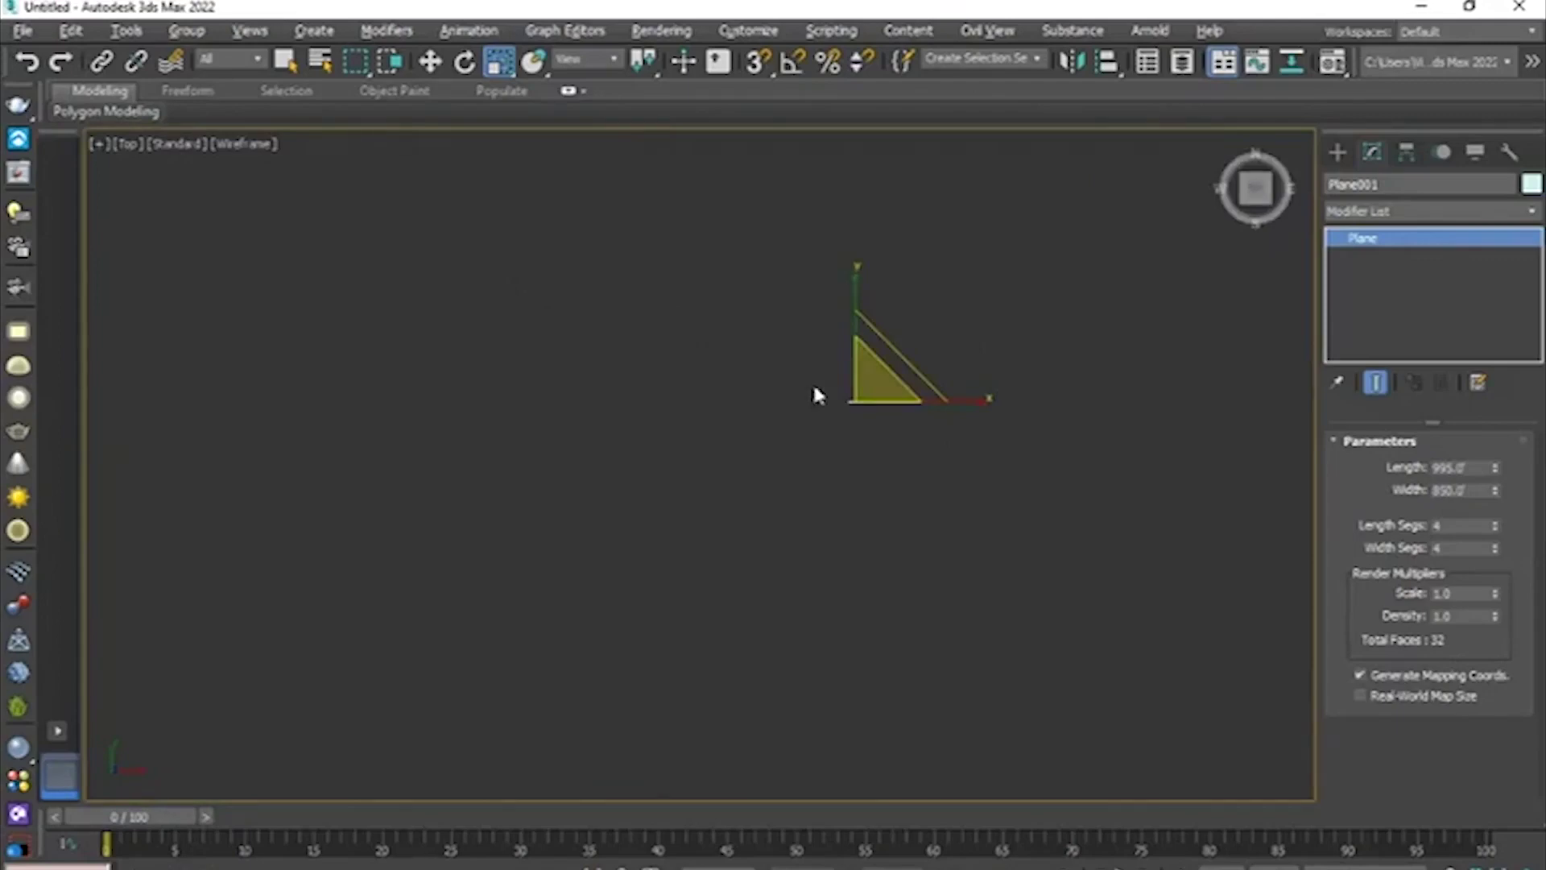
{"action": "key", "text": "z"}
{"action": "scroll", "coordinate": [815, 393], "scroll_direction": "down", "scroll_amount": 3}
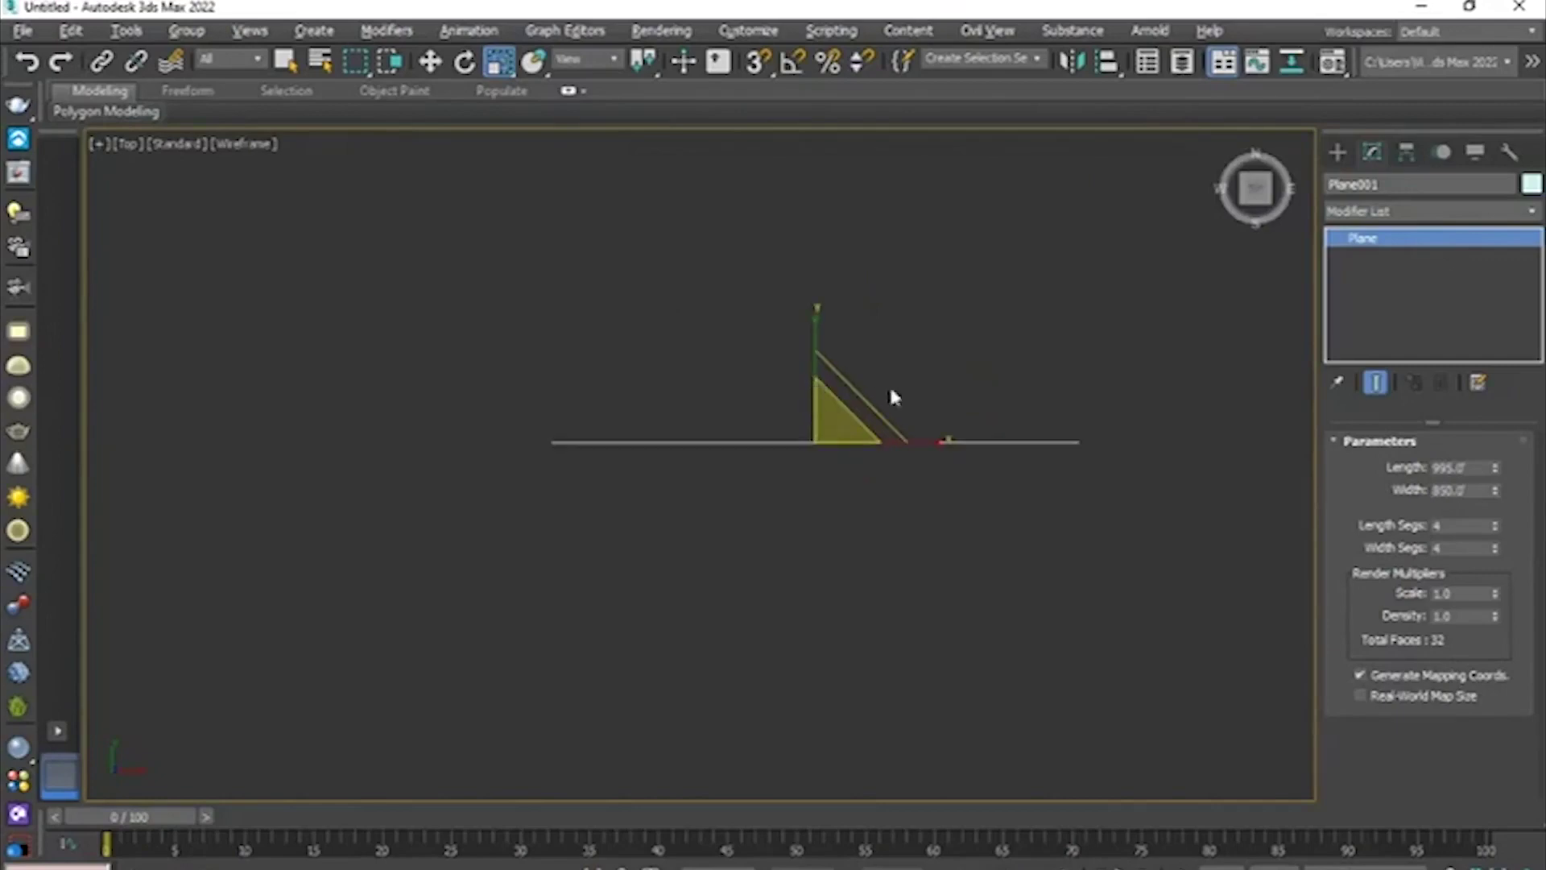
{"action": "middle_click_drag", "start_coordinate": [889, 395], "coordinate": [850, 391]}
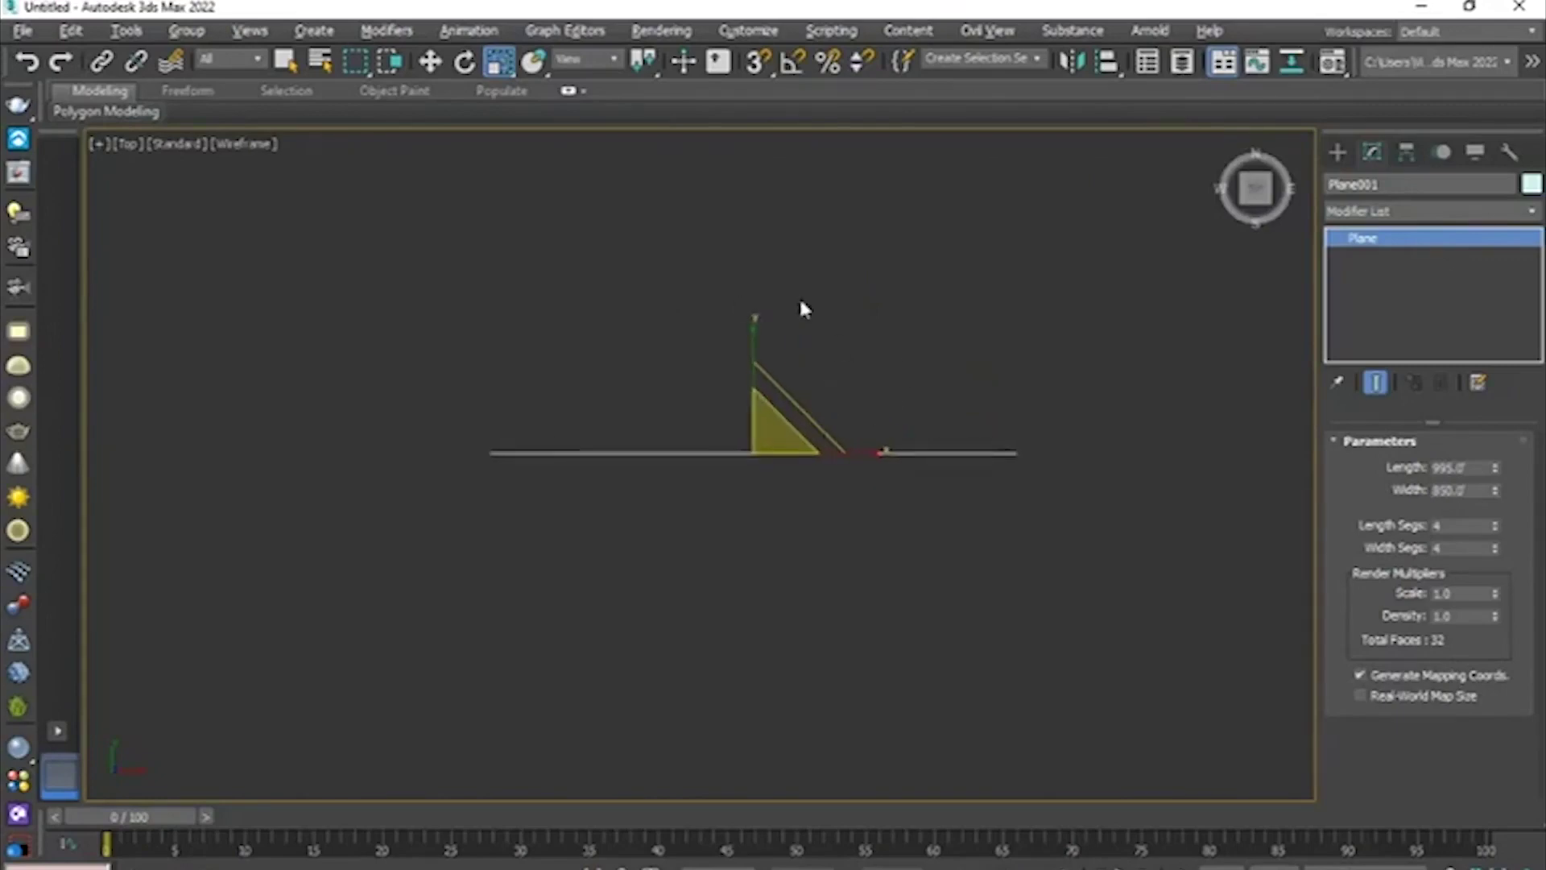
{"action": "key", "text": "alt+w"}
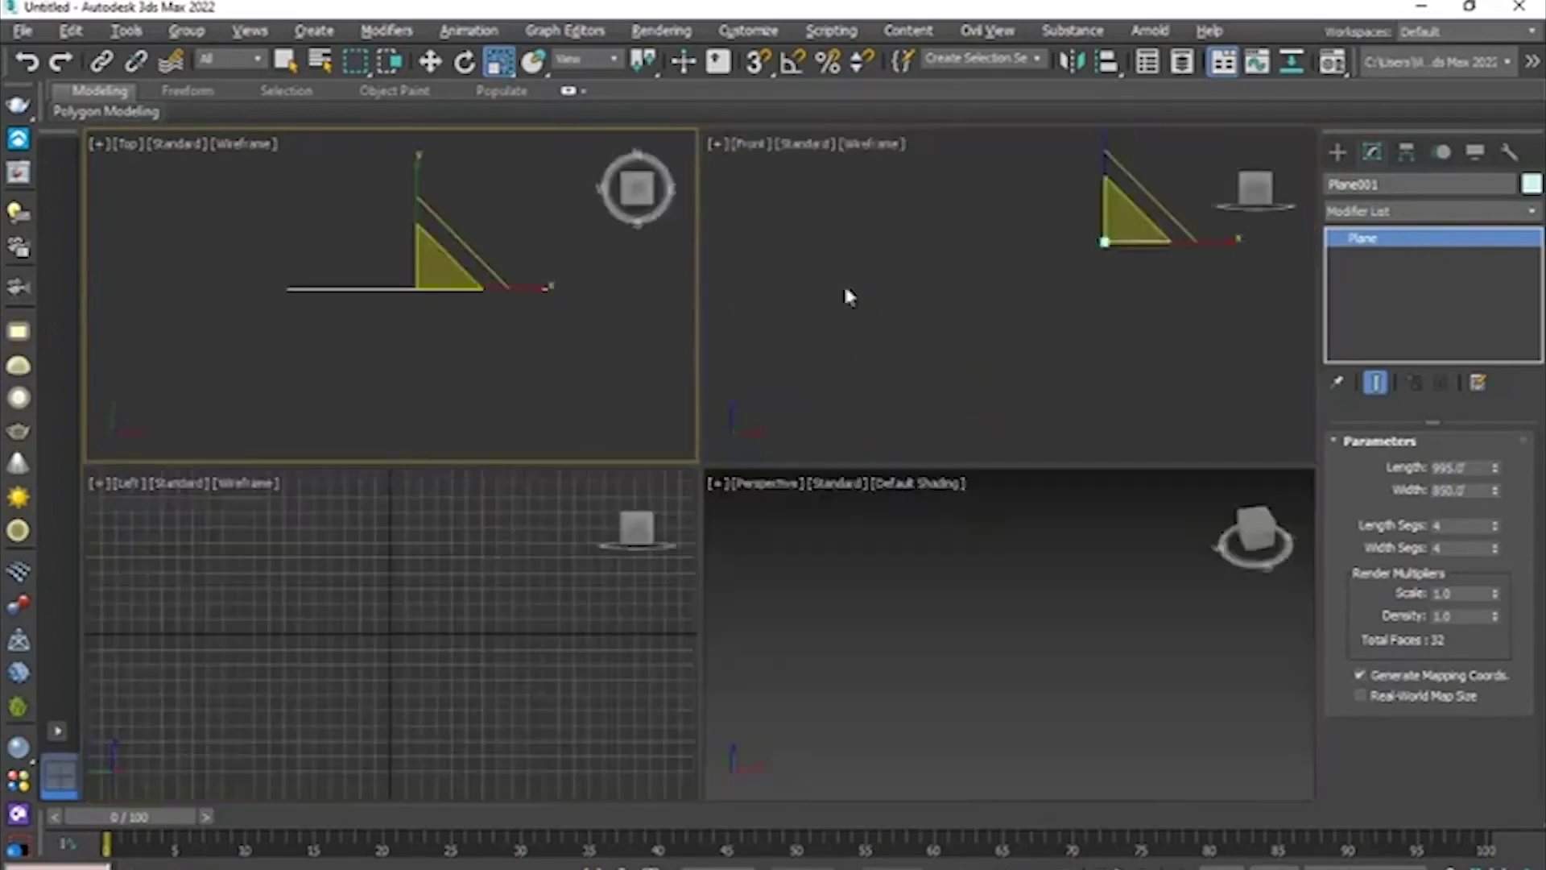
{"action": "right_click", "coordinate": [1032, 305]}
{"action": "key", "text": "z"}
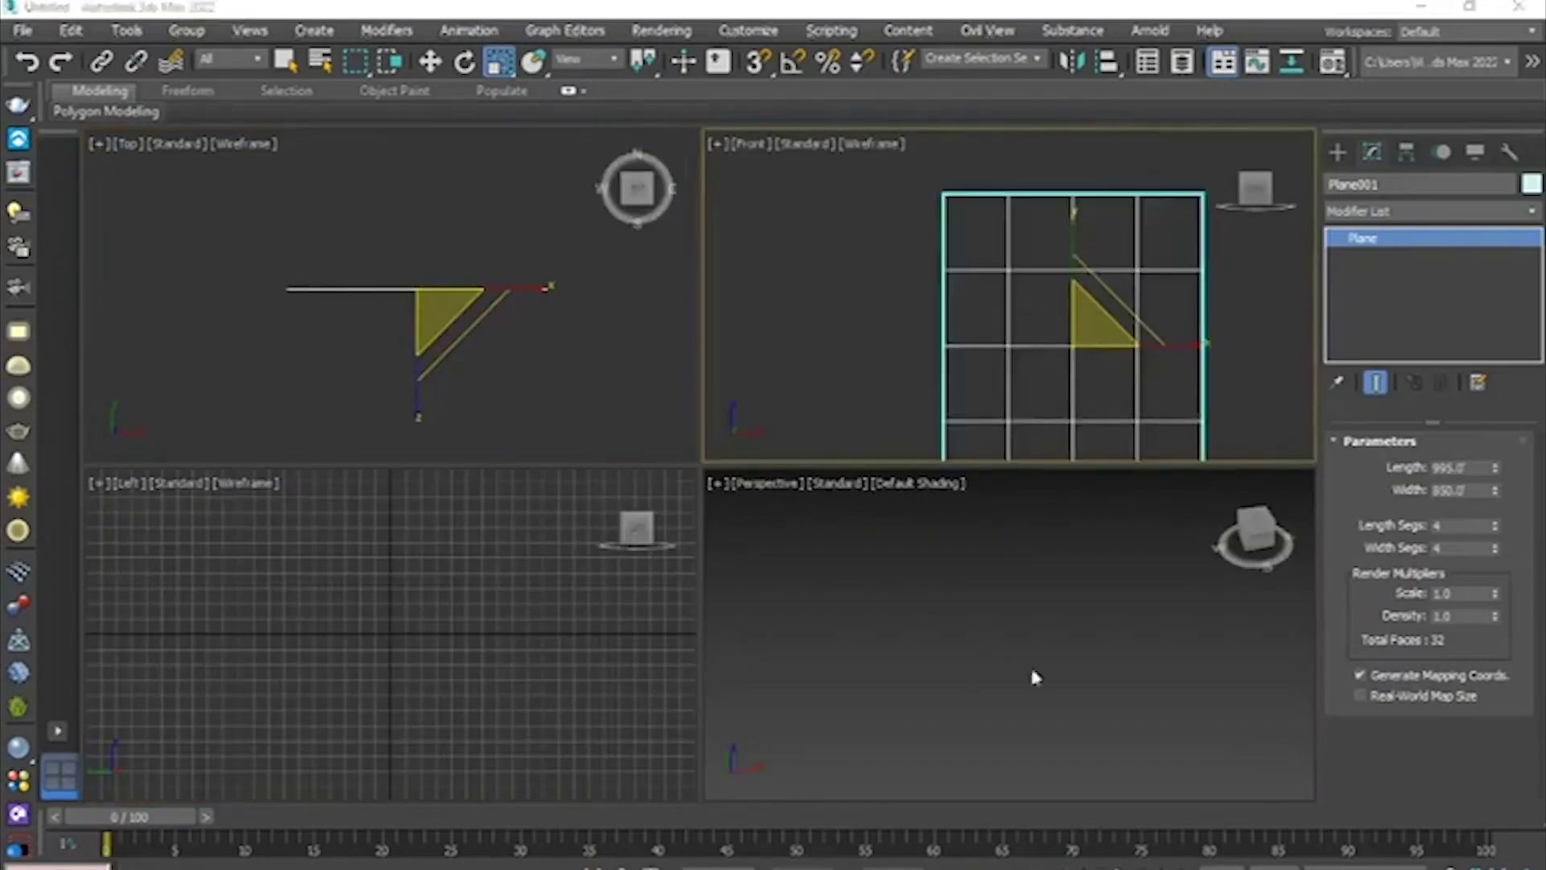
{"action": "key", "text": "alt+z"}
{"action": "key", "text": "alt+z"}
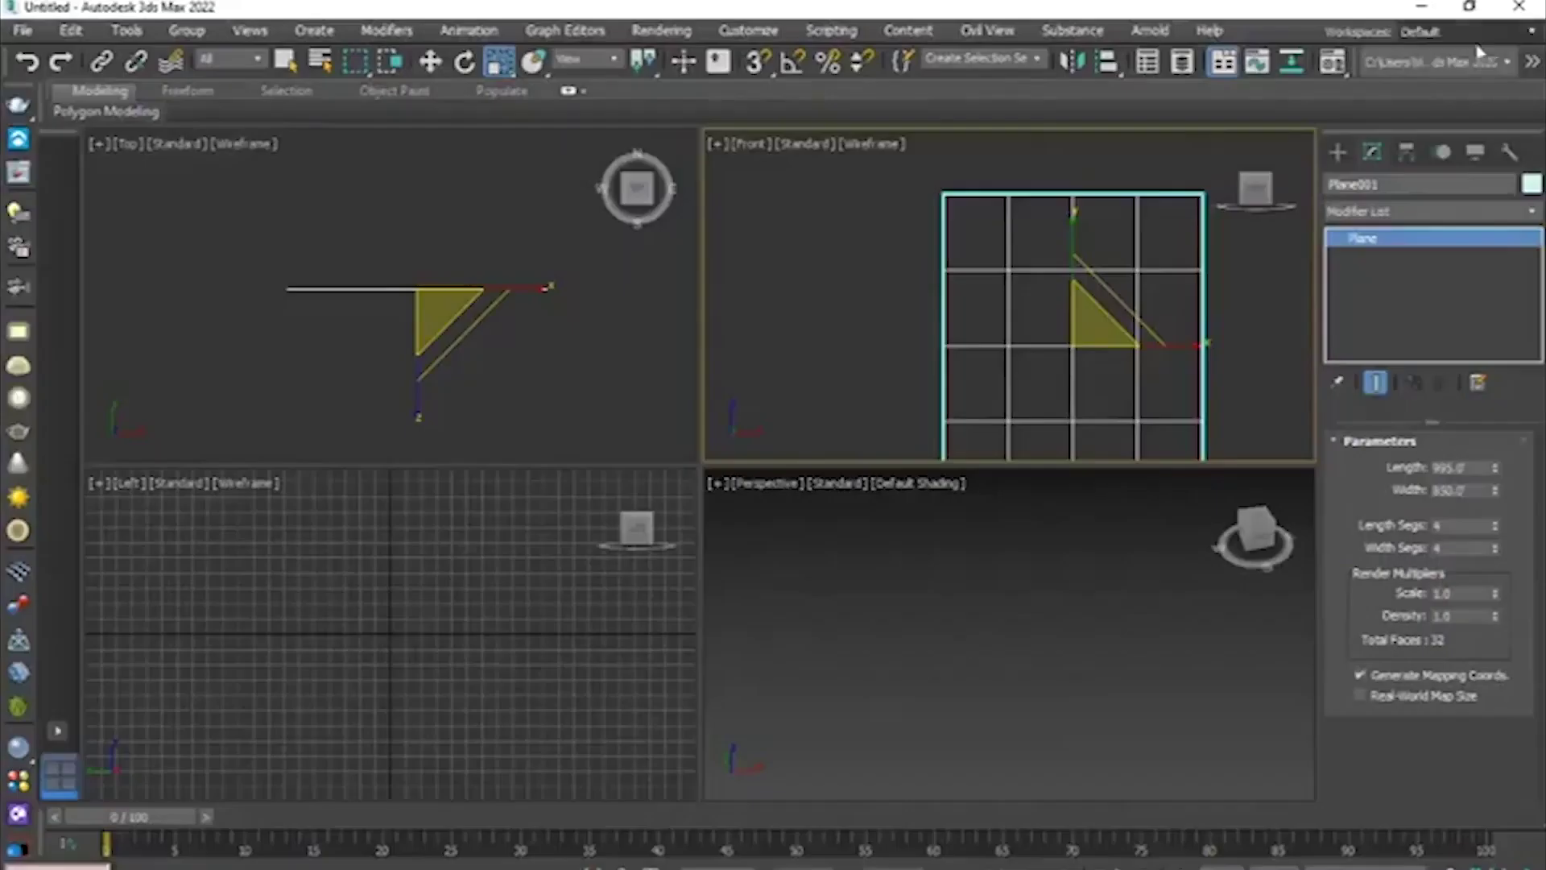
{"action": "right_click", "coordinate": [1031, 612]}
{"action": "key", "text": "z"}
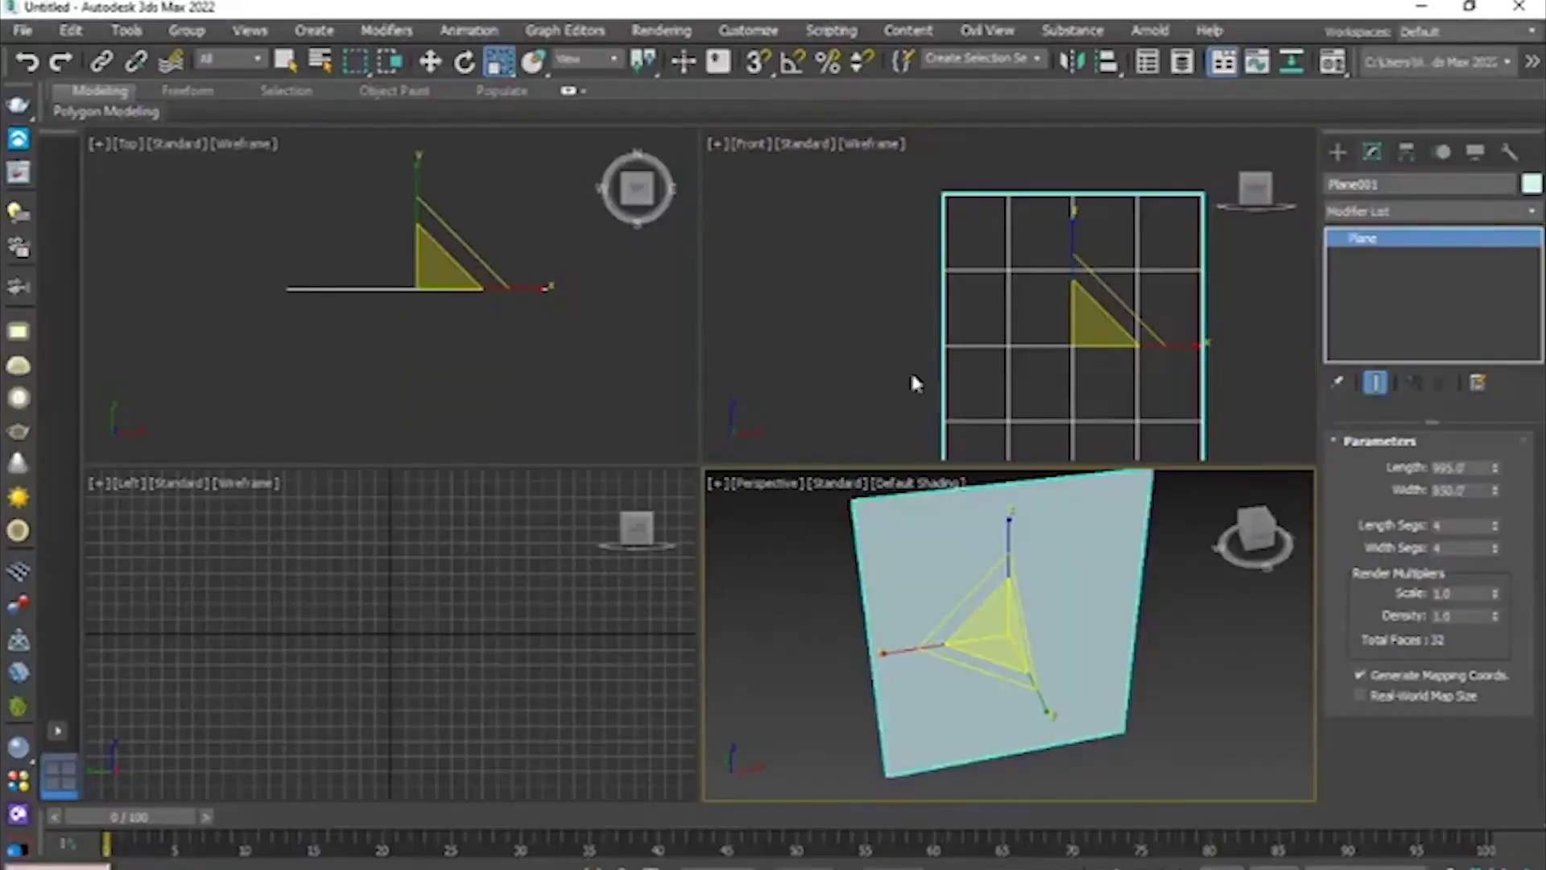
- Scale the plane down uniformly once more in the Front view and frame it there
{"action": "left_click_drag", "start_coordinate": [1093, 326], "coordinate": [932, 566]}
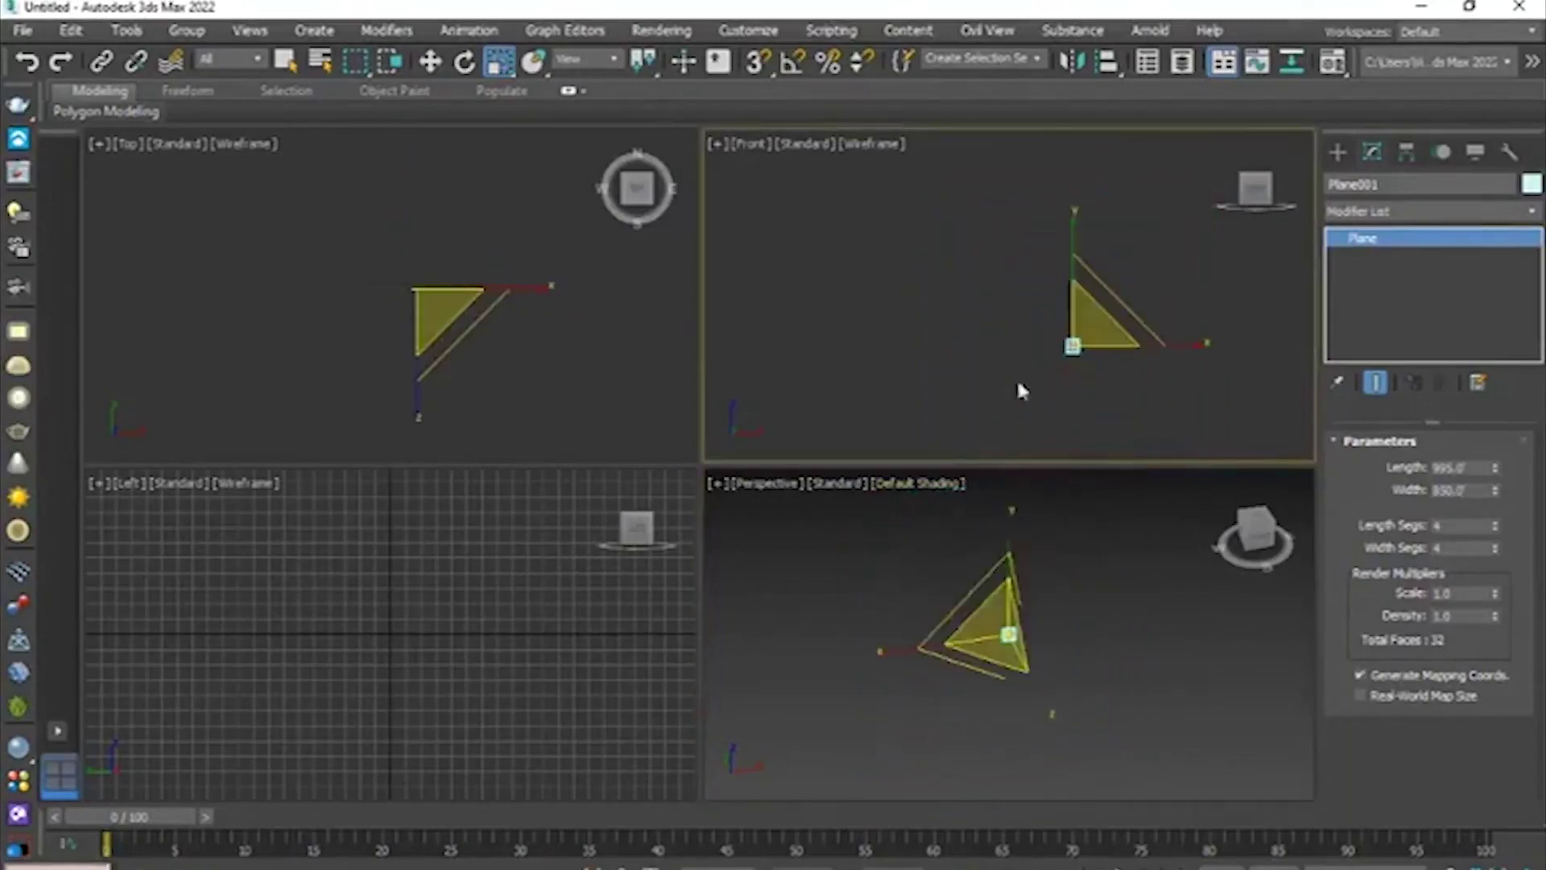
{"action": "key", "text": "z"}
{"action": "mouse_move", "coordinate": [972, 328]}
{"action": "middle_mouse_down"}
{"action": "mouse_move", "coordinate": [973, 242]}
{"action": "mouse_move", "coordinate": [967, 313]}
{"action": "middle_mouse_up"}
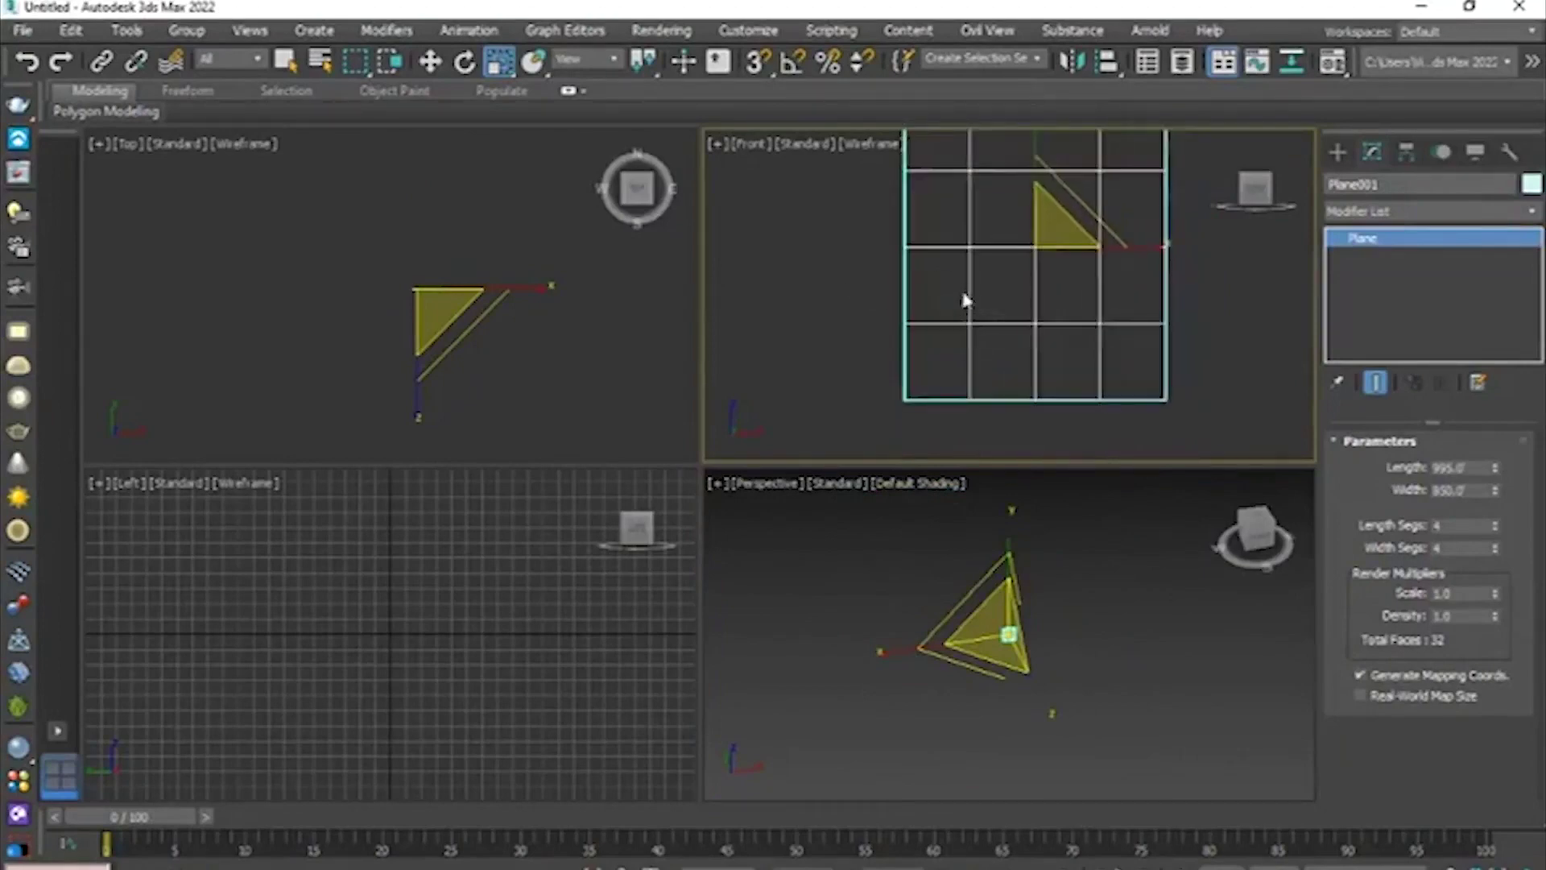
- Maximize the Top view on the plane and shrink it further with repeated uniform scaling
{"action": "middle_click_drag", "start_coordinate": [499, 316], "coordinate": [499, 266]}
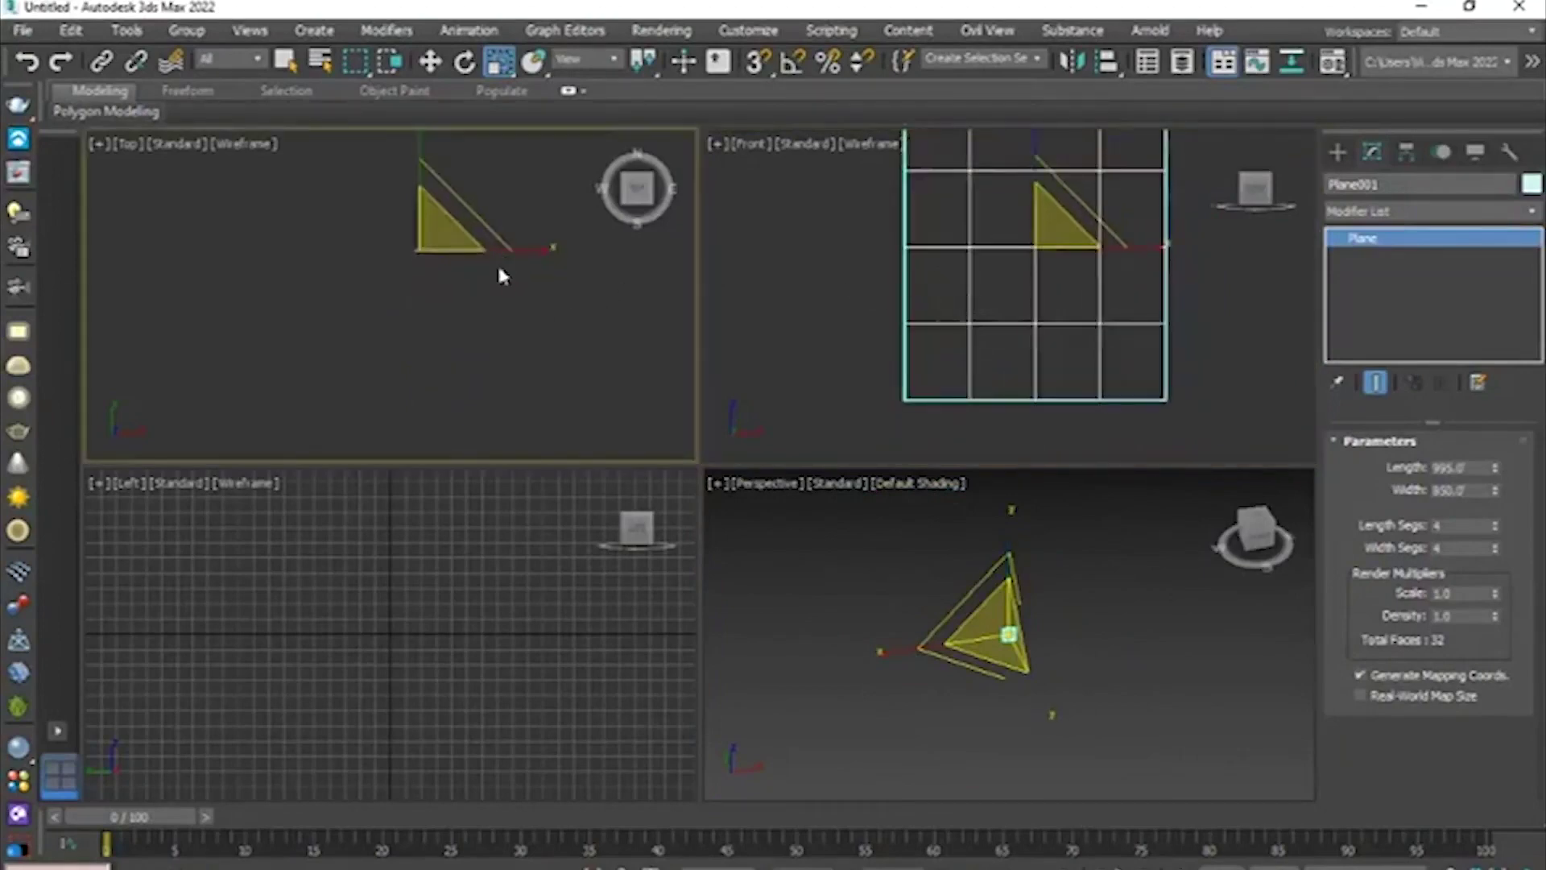
{"action": "key", "text": "z"}
{"action": "key", "text": "alt+w"}
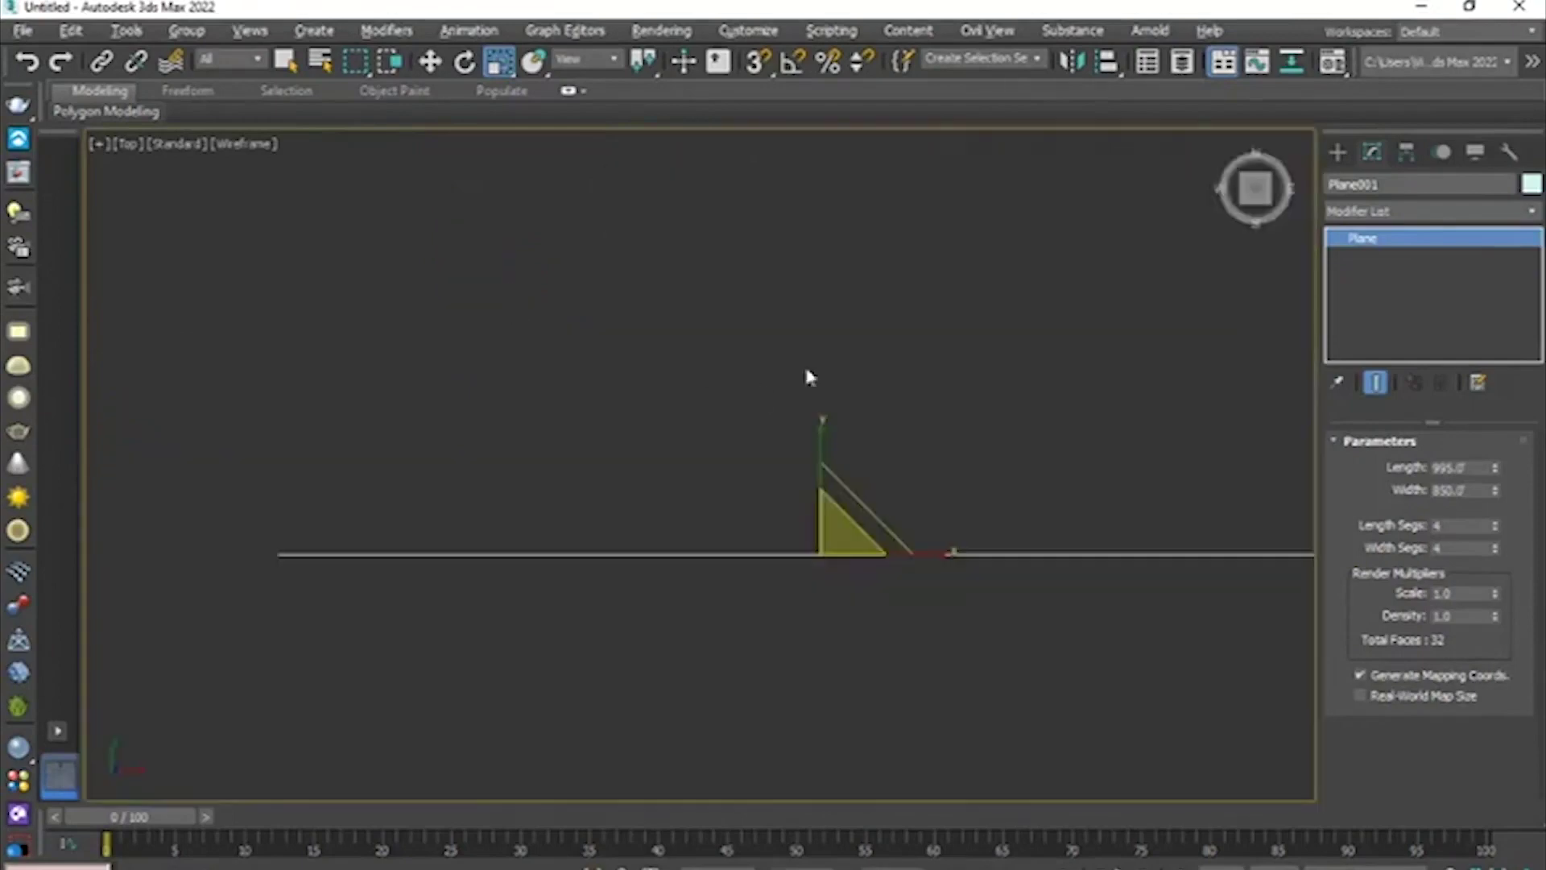
{"action": "left_click_drag", "start_coordinate": [835, 542], "coordinate": [763, 668]}
{"action": "left_click_drag", "start_coordinate": [834, 542], "coordinate": [746, 693]}
{"action": "left_click_drag", "start_coordinate": [832, 552], "coordinate": [763, 680]}
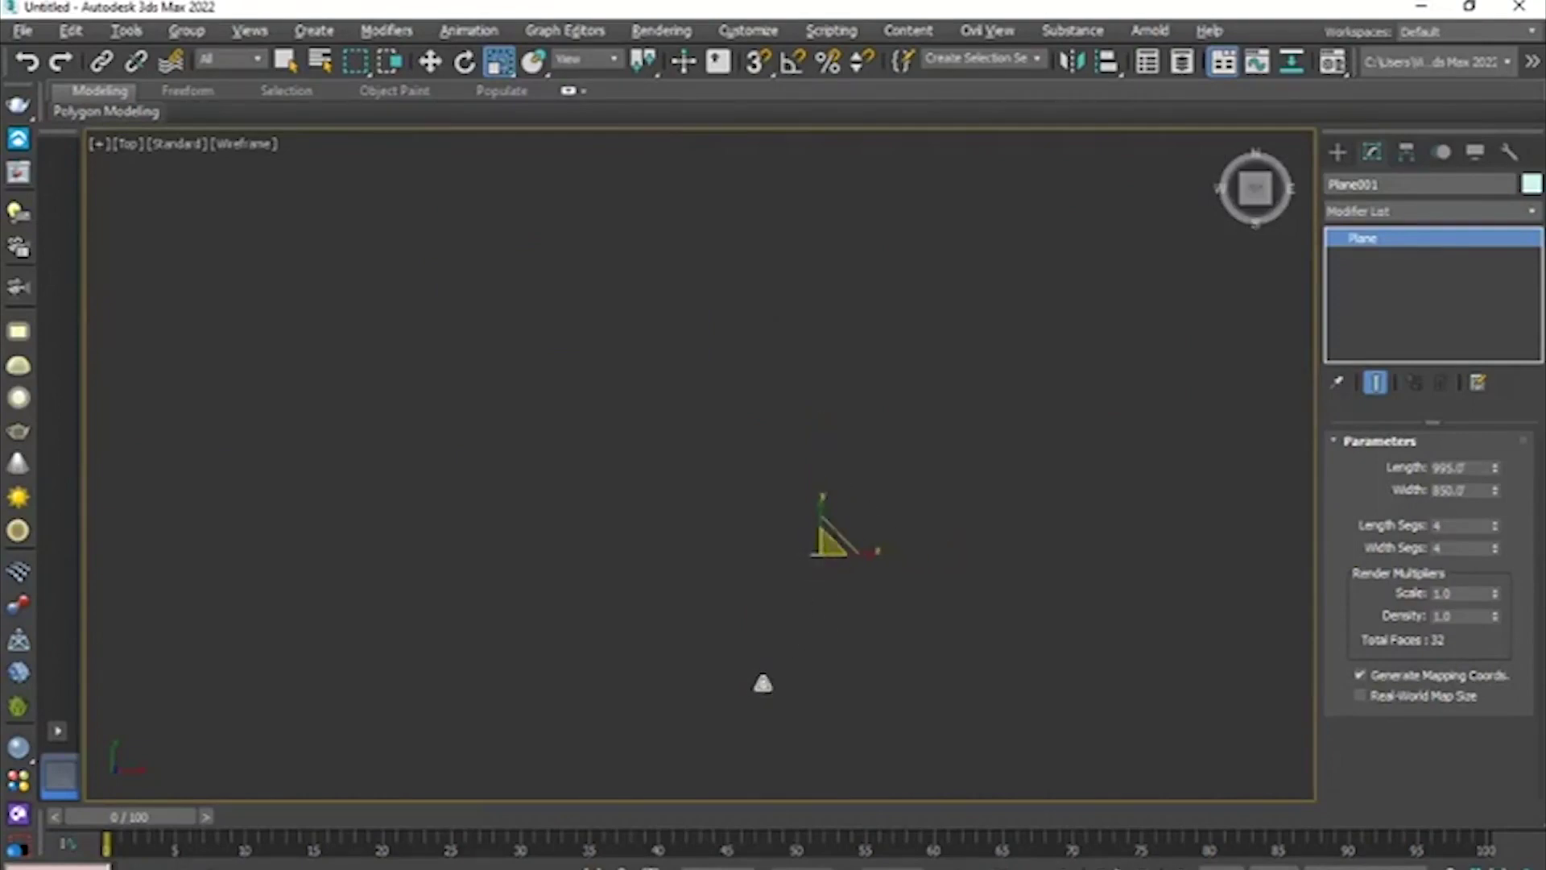
{"action": "left_click_drag", "start_coordinate": [837, 545], "coordinate": [782, 644]}
- Frame the plane in the Top view and orbit around it in the maximized Perspective view to check its size
{"action": "key", "text": "z"}
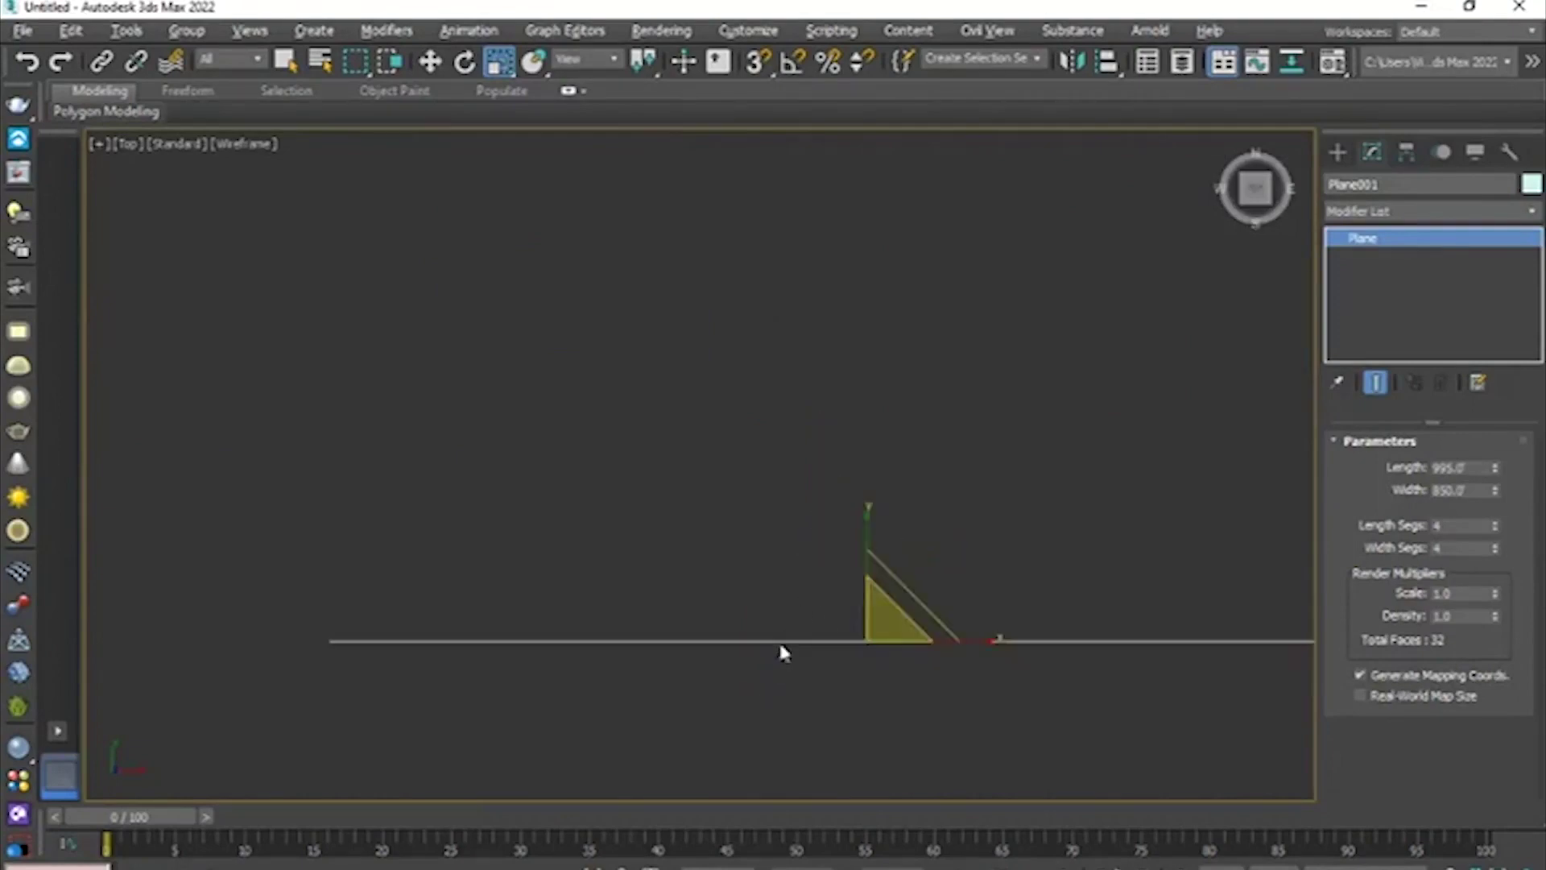
{"action": "scroll", "coordinate": [740, 507], "scroll_direction": "down", "scroll_amount": 8}
{"action": "key", "text": "alt+w"}
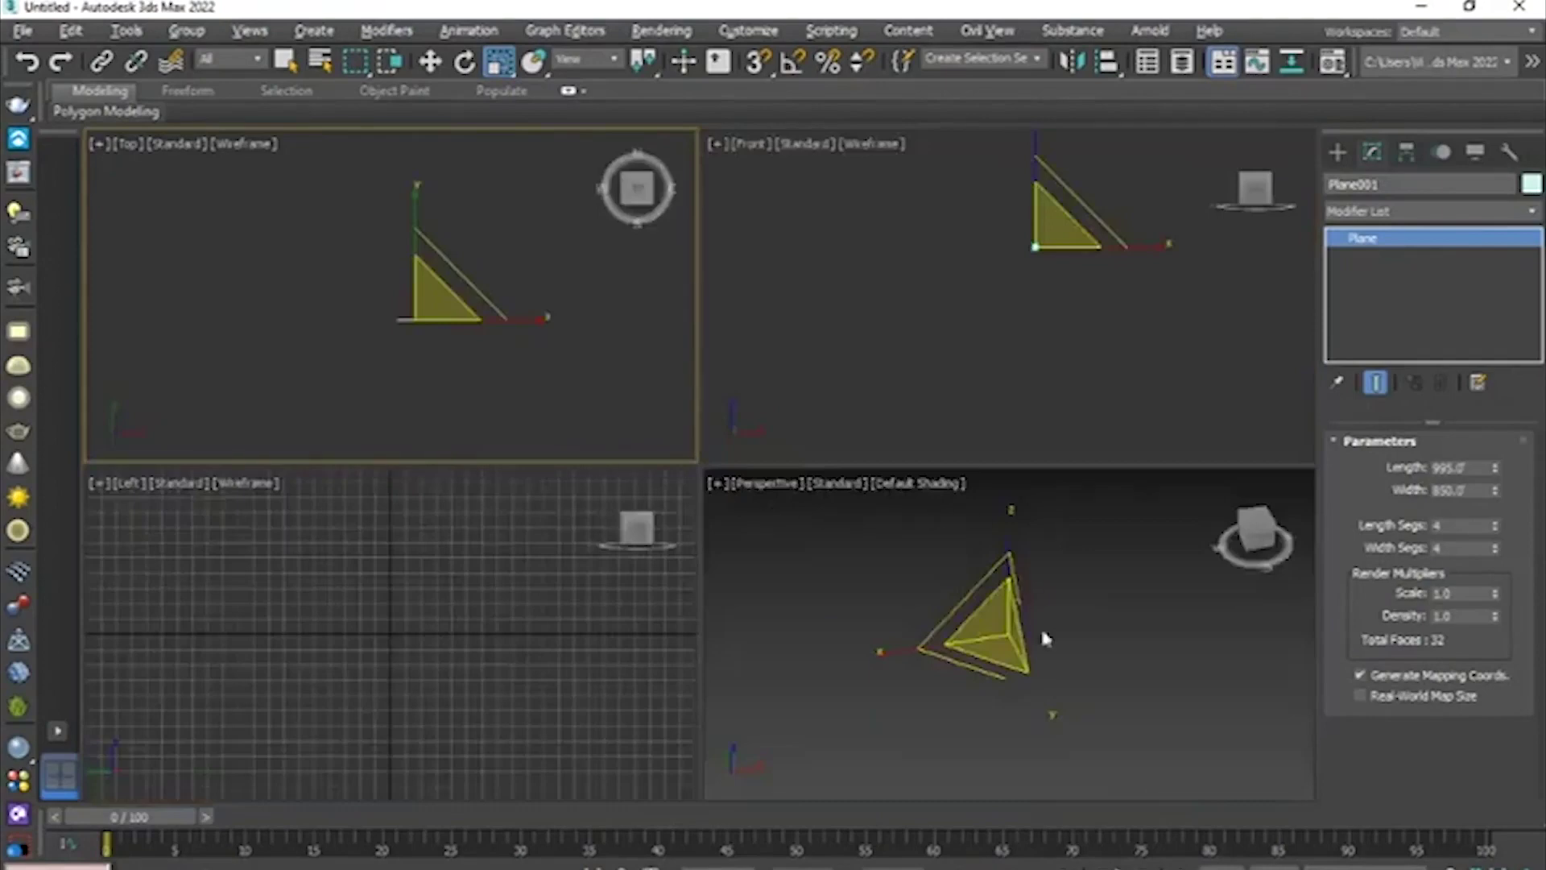
{"action": "key", "text": "alt+w"}
{"action": "middle_click_drag", "start_coordinate": [952, 625], "coordinate": [615, 457], "text": "alt"}
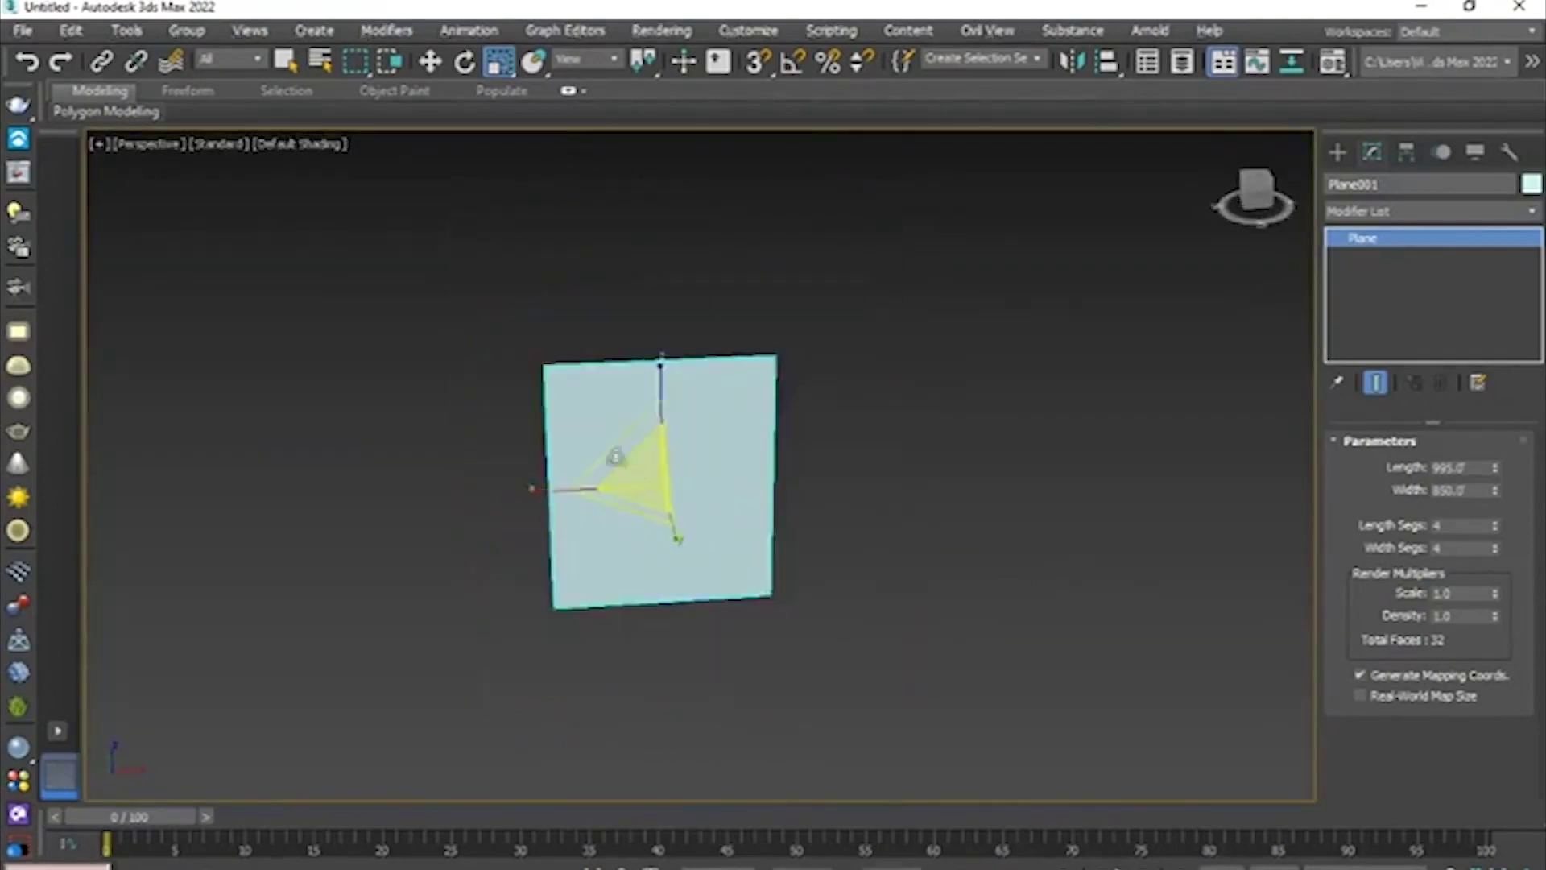
{"action": "key", "text": "alt+w"}
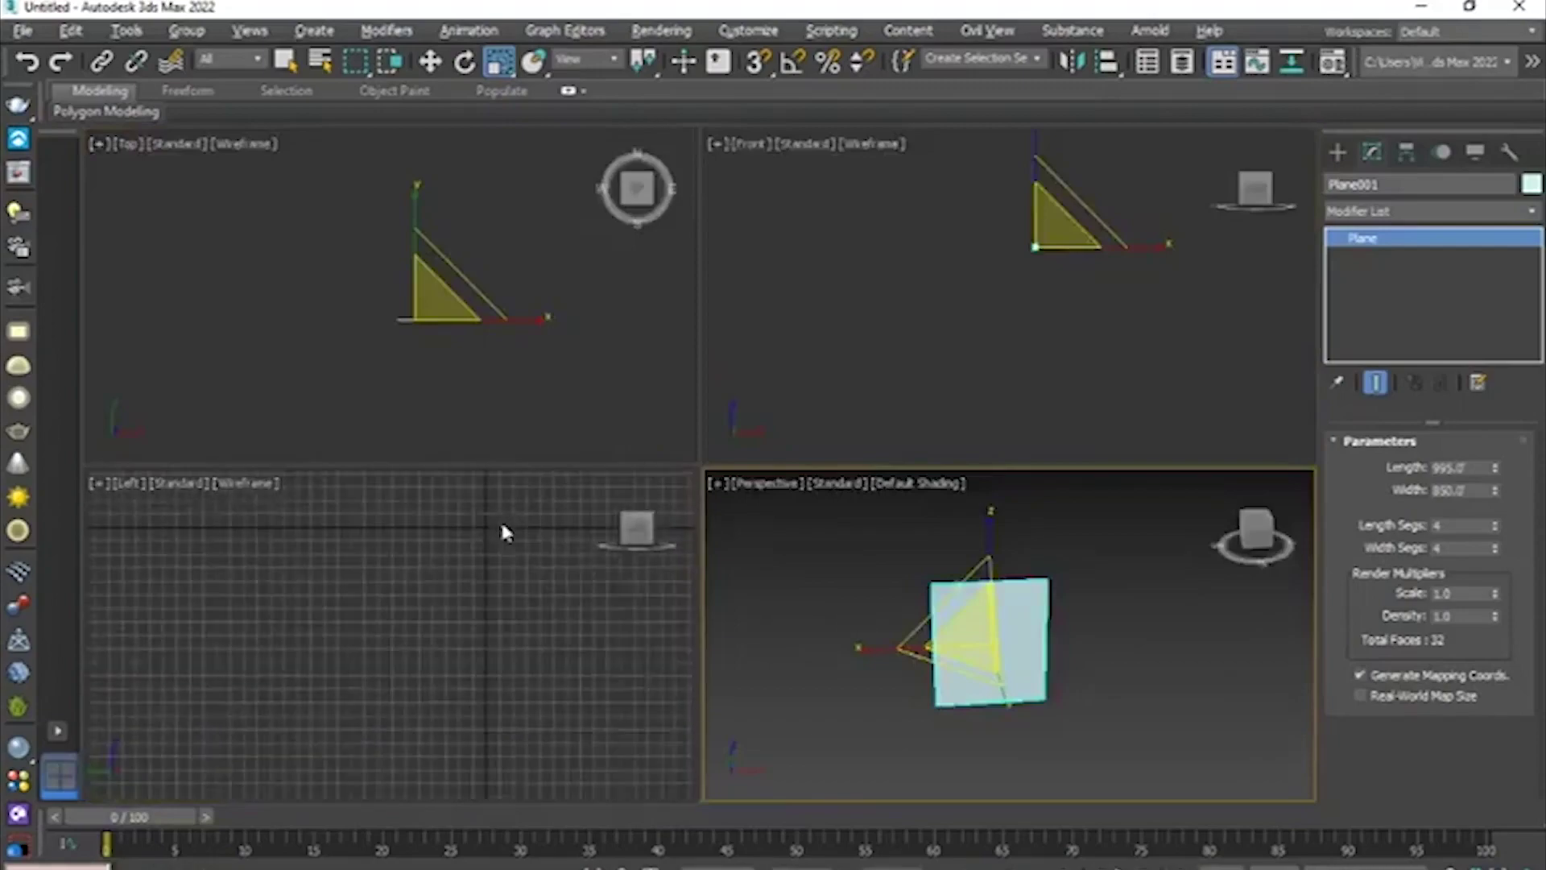
- Move the plane down in the maximized Left view until its pivot sits on the horizontal ground line
{"action": "right_click", "coordinate": [501, 525]}
{"action": "key", "text": "alt+w"}
{"action": "scroll", "coordinate": [750, 512], "scroll_direction": "down", "scroll_amount": 10}
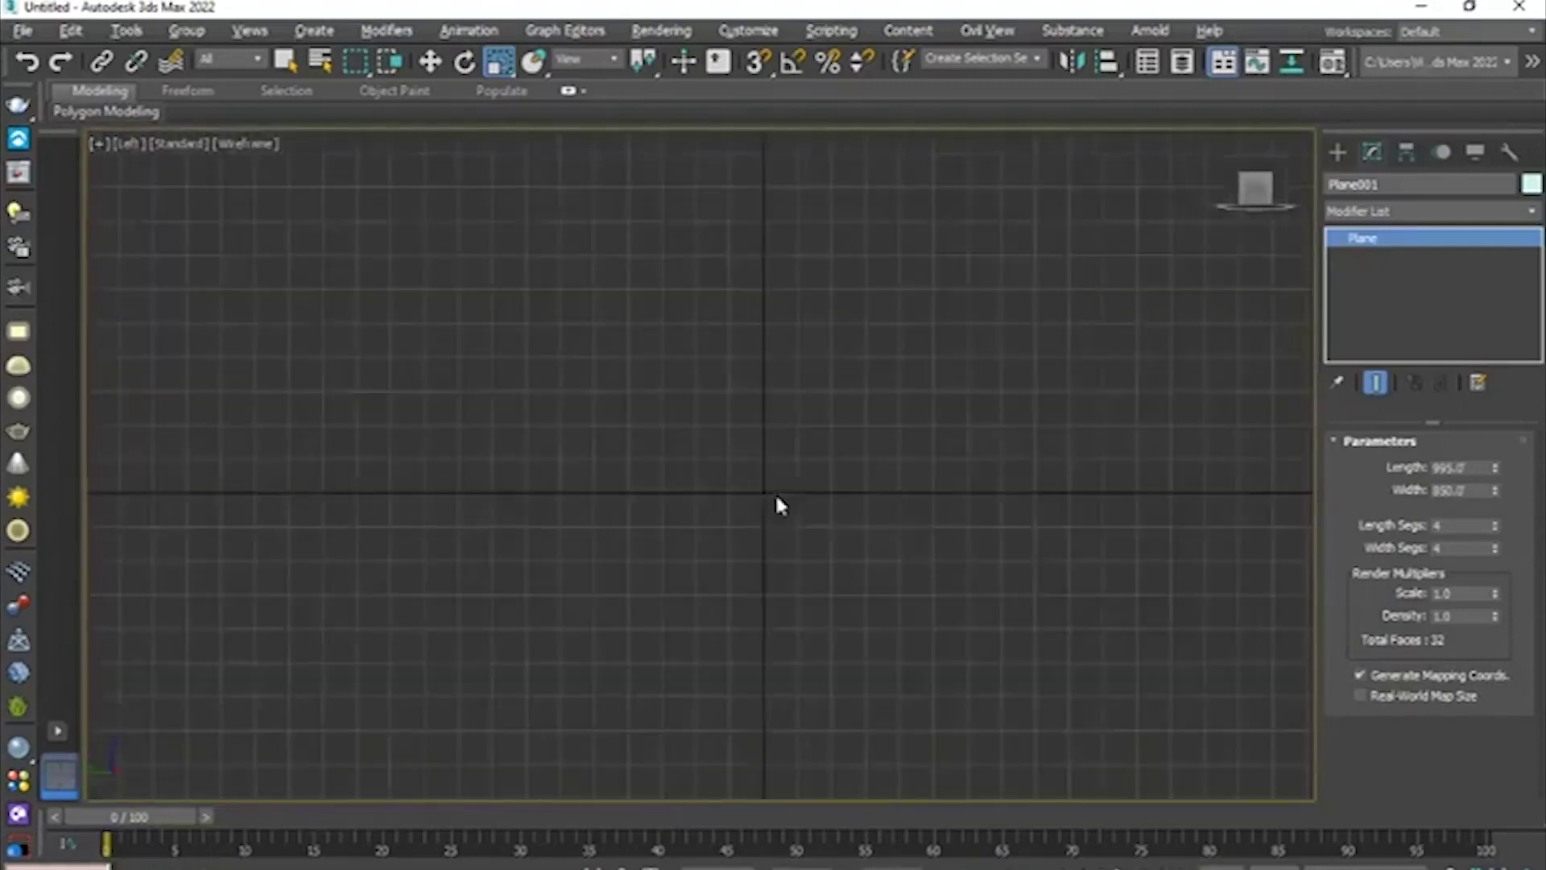
{"action": "scroll", "coordinate": [776, 503], "scroll_direction": "down", "scroll_amount": 8}
{"action": "key", "text": "w"}
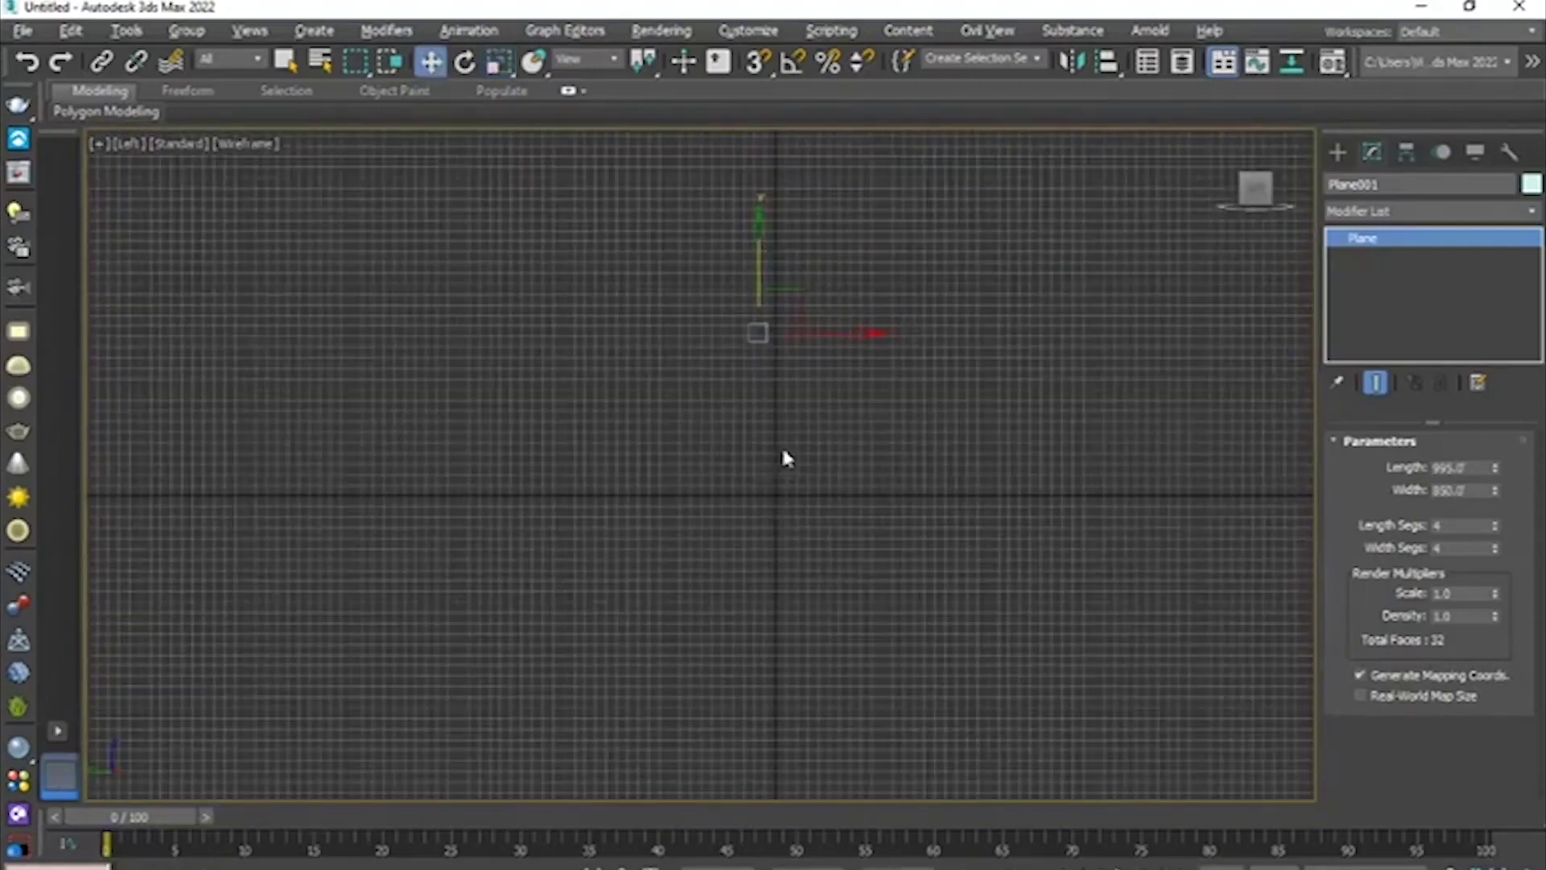
{"action": "left_click_drag", "start_coordinate": [757, 254], "coordinate": [754, 404]}
{"action": "scroll", "coordinate": [793, 520], "scroll_direction": "up", "scroll_amount": 5}
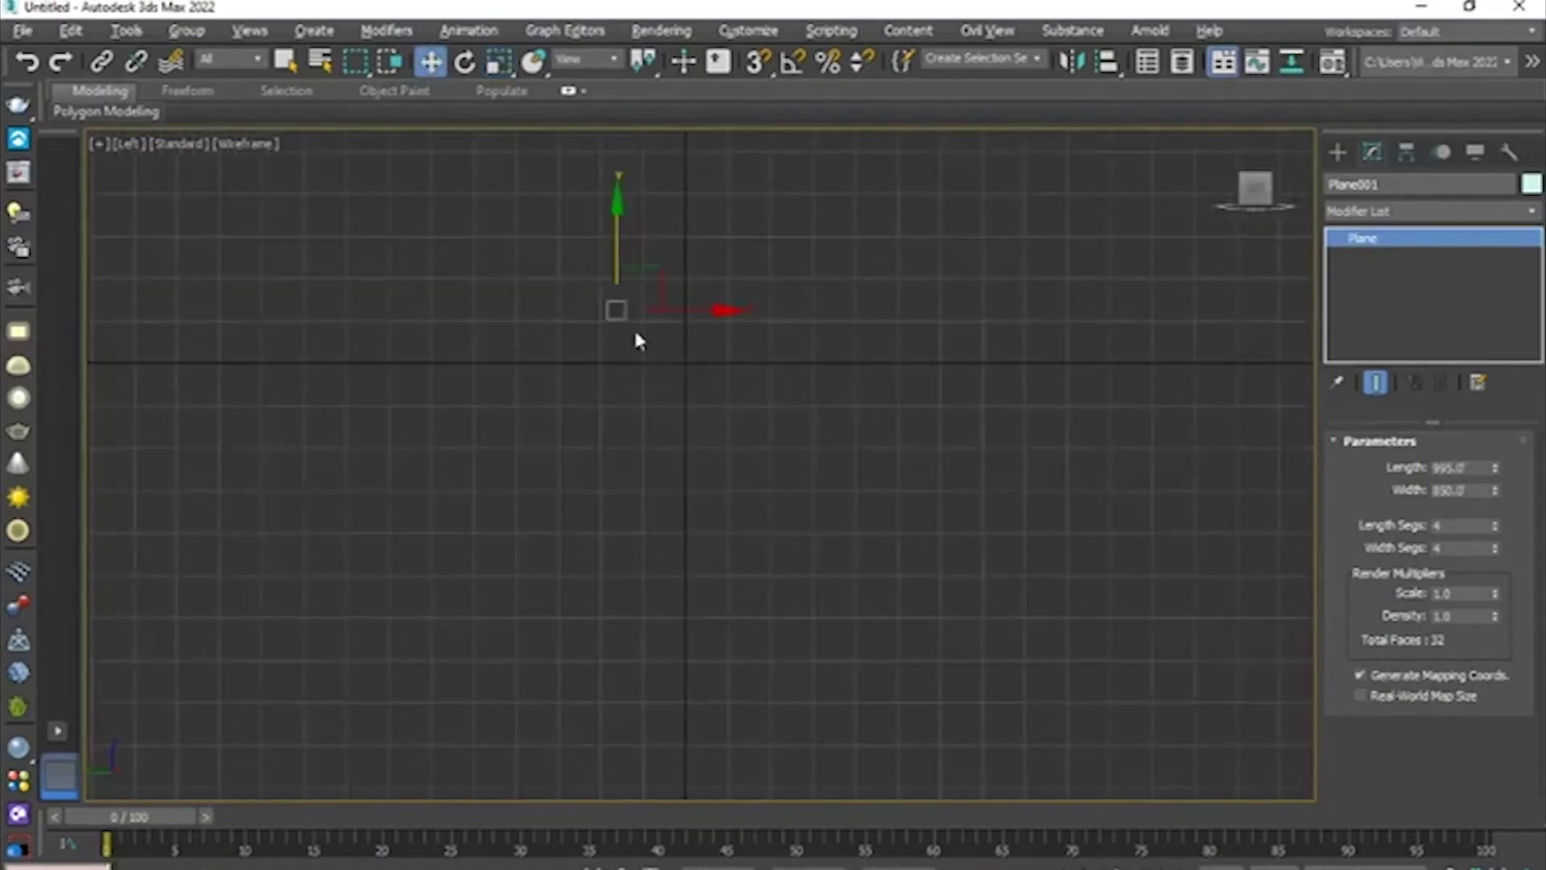
{"action": "scroll", "coordinate": [640, 342], "scroll_direction": "up", "scroll_amount": 6}
{"action": "left_click_drag", "start_coordinate": [613, 328], "coordinate": [886, 344]}
{"action": "left_click_drag", "start_coordinate": [788, 244], "coordinate": [794, 552]}
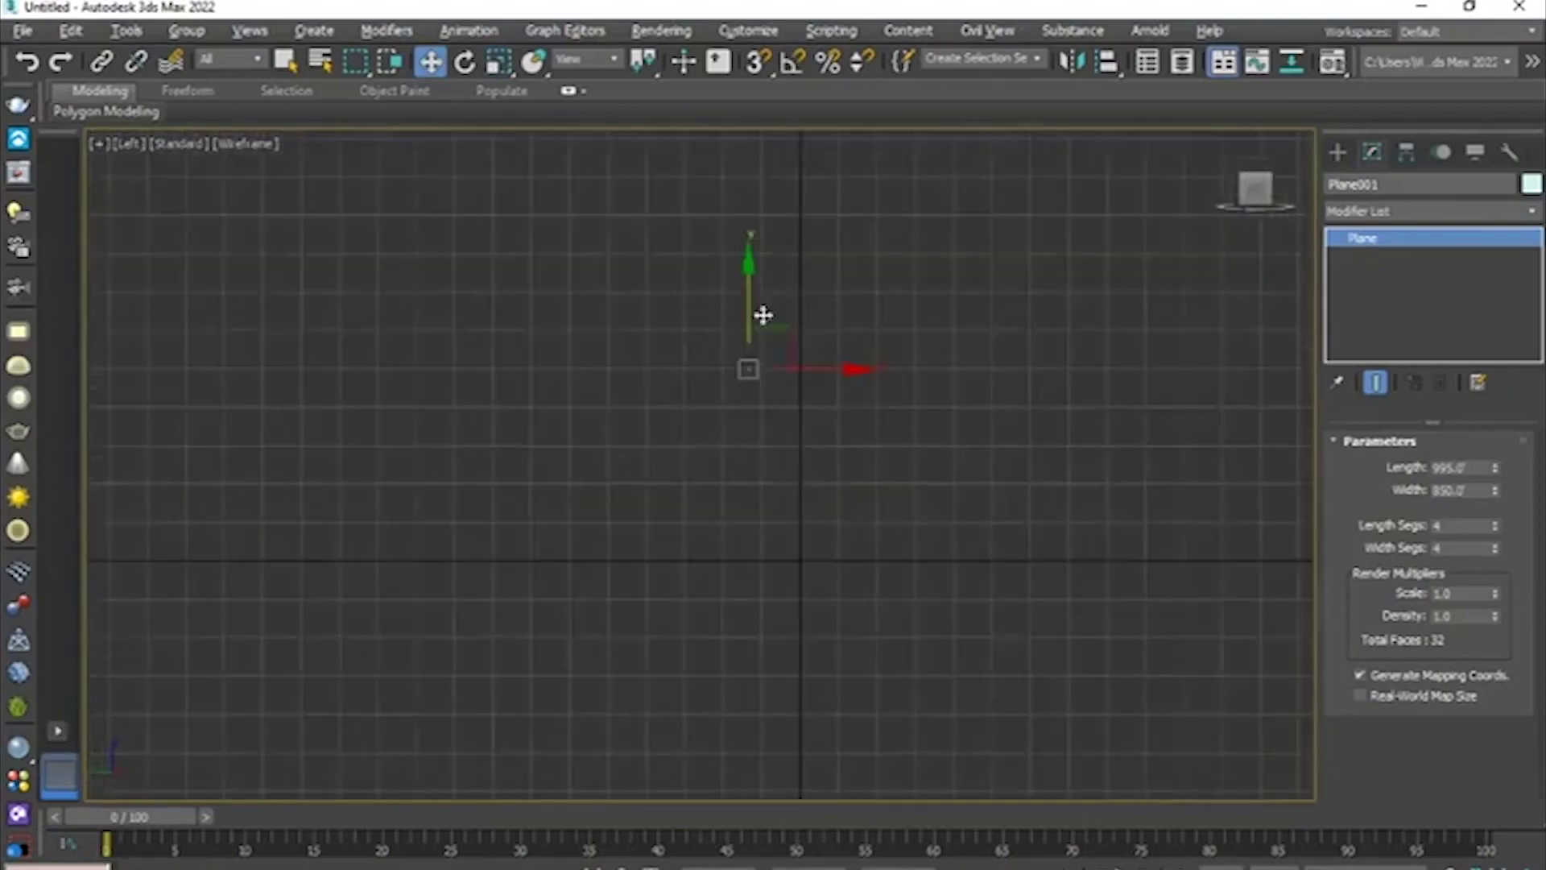
{"action": "left_click_drag", "start_coordinate": [742, 287], "coordinate": [757, 478]}
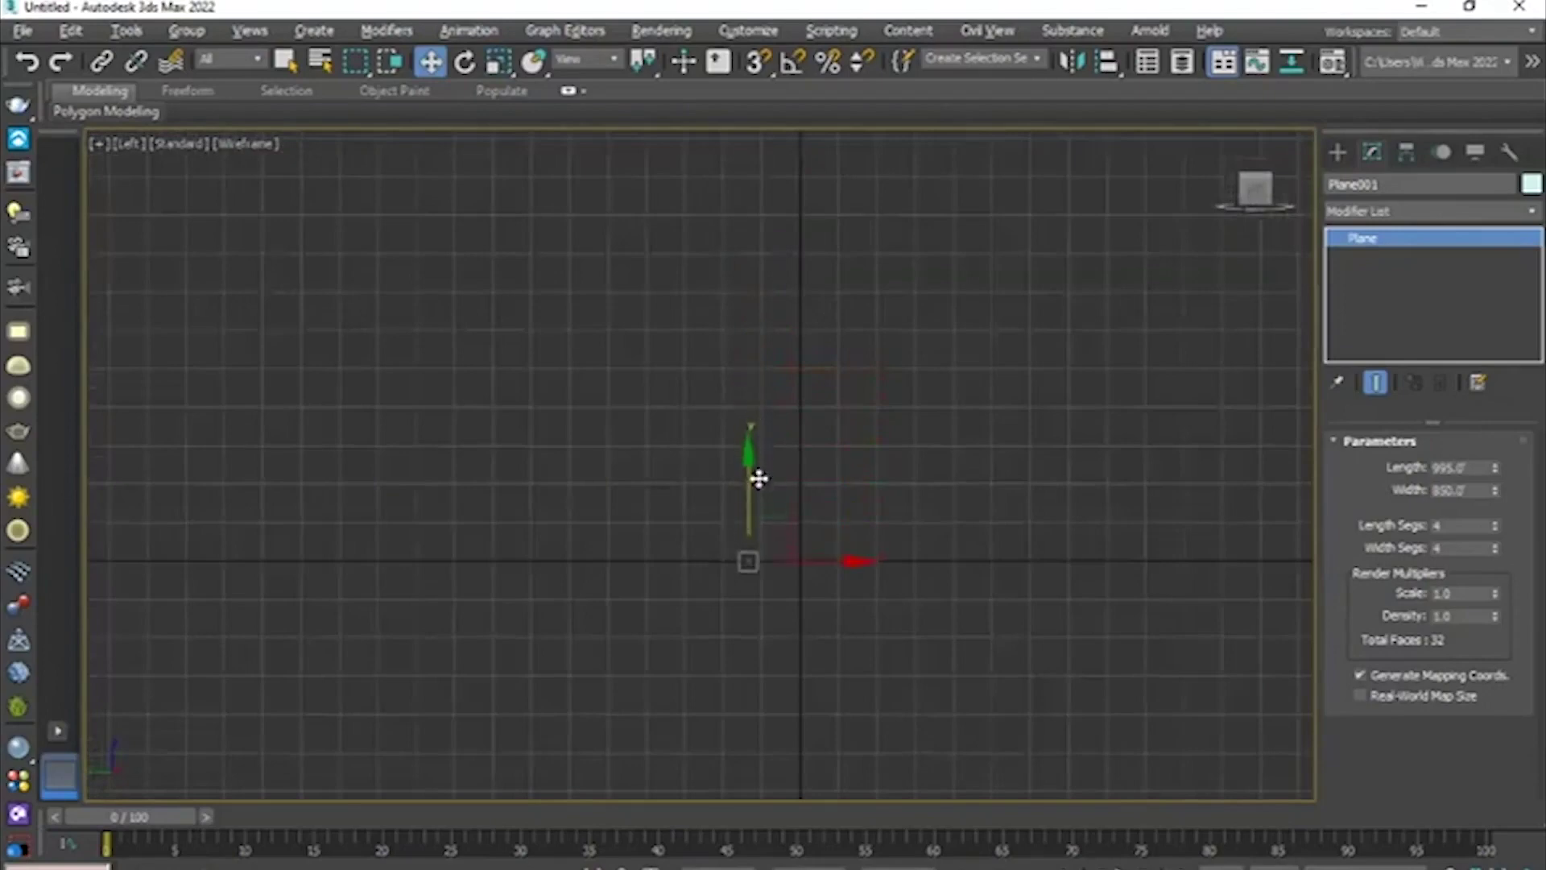
- Slide the plane horizontally in the Left view until it is centred on the vertical origin line
{"action": "left_click_drag", "start_coordinate": [845, 558], "coordinate": [880, 559]}
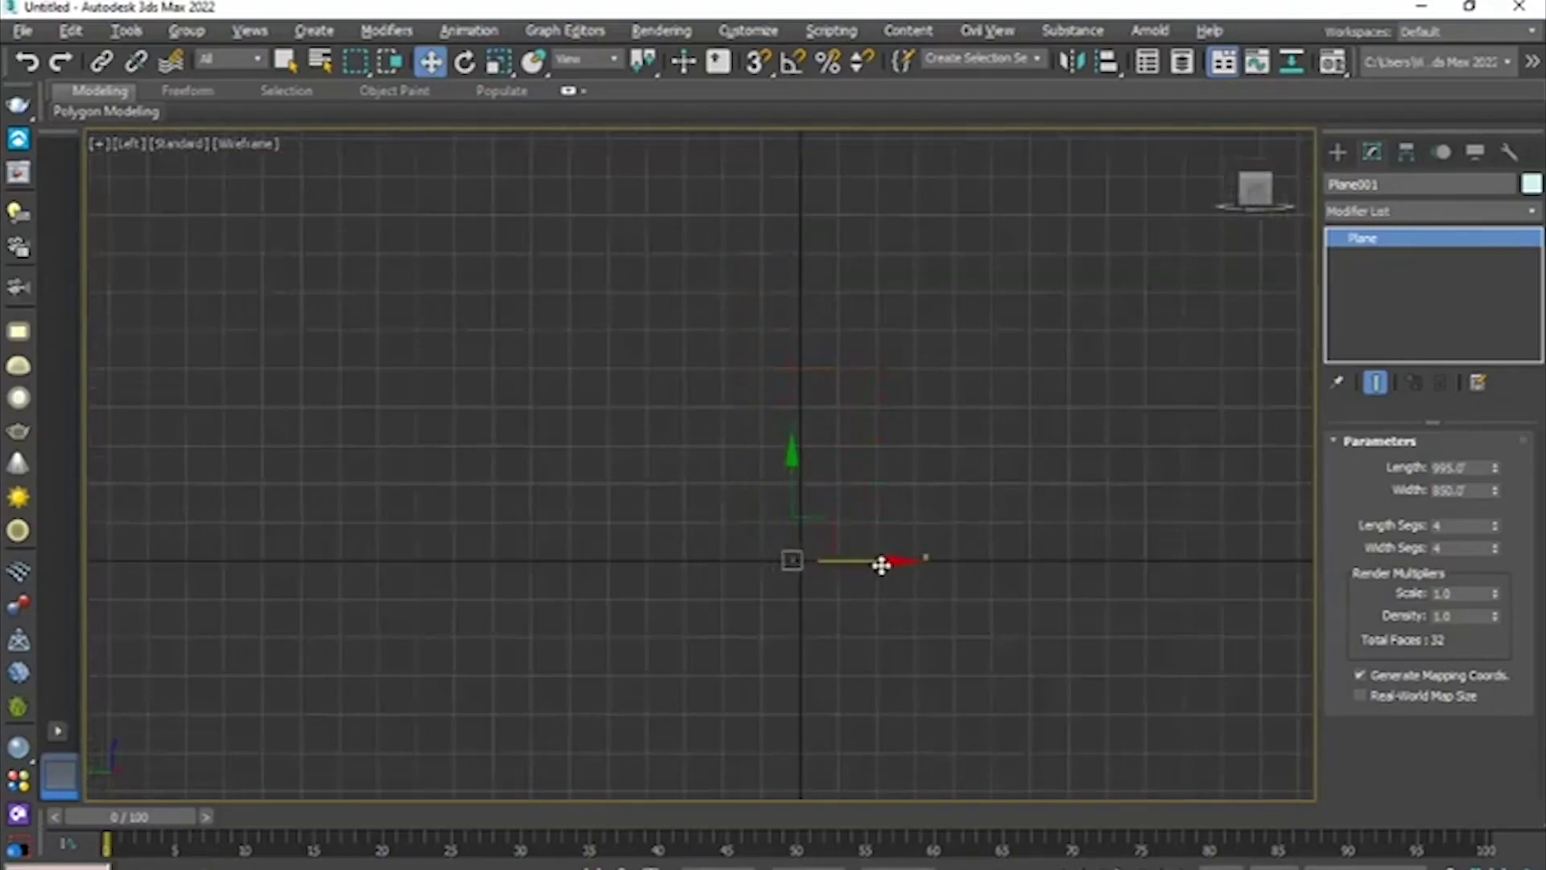
{"action": "scroll", "coordinate": [835, 576], "scroll_direction": "down", "scroll_amount": 2}
{"action": "middle_click_drag", "start_coordinate": [835, 577], "coordinate": [764, 529]}
{"action": "scroll", "coordinate": [701, 497], "scroll_direction": "up", "scroll_amount": 2}
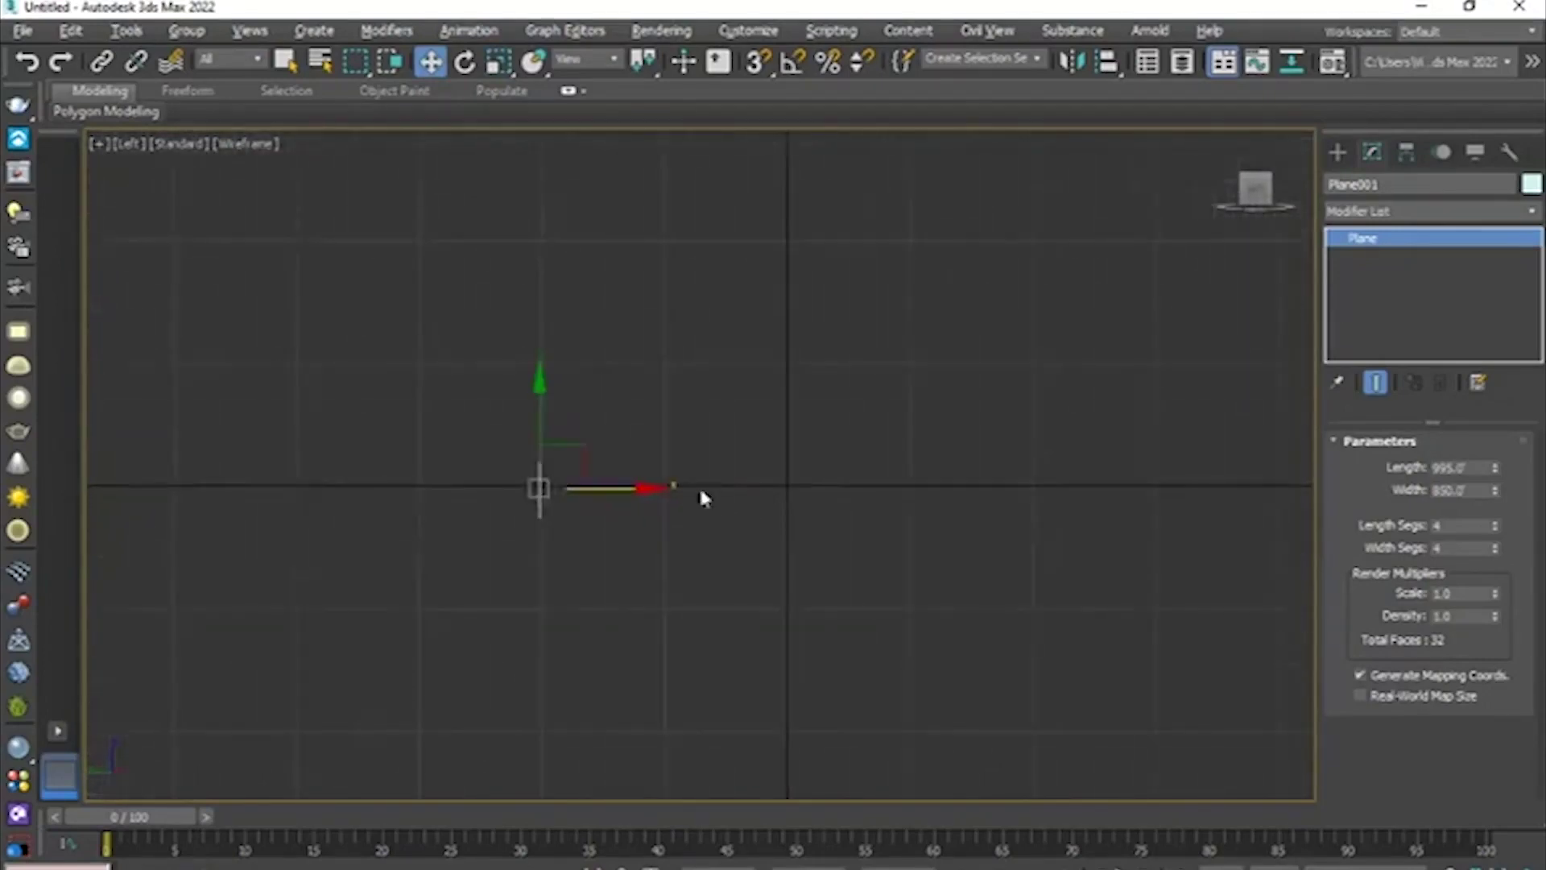
{"action": "left_click_drag", "start_coordinate": [647, 486], "coordinate": [884, 504]}
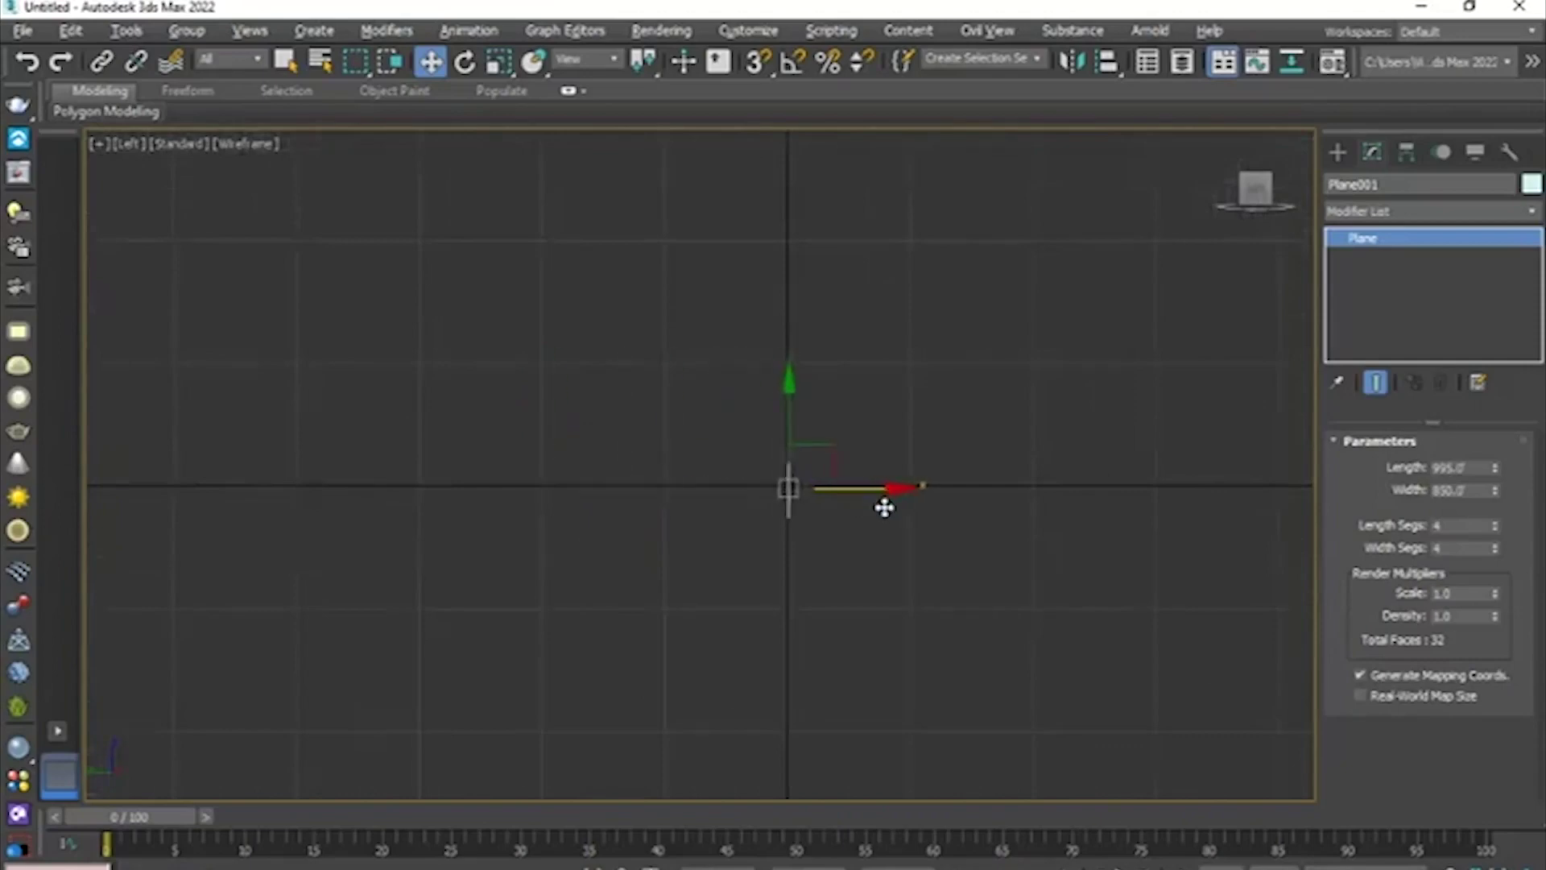
- Check the plane's position at the origin in the Top, Front and Perspective views, ending with the Perspective view maximized
{"action": "key", "text": "alt+w"}
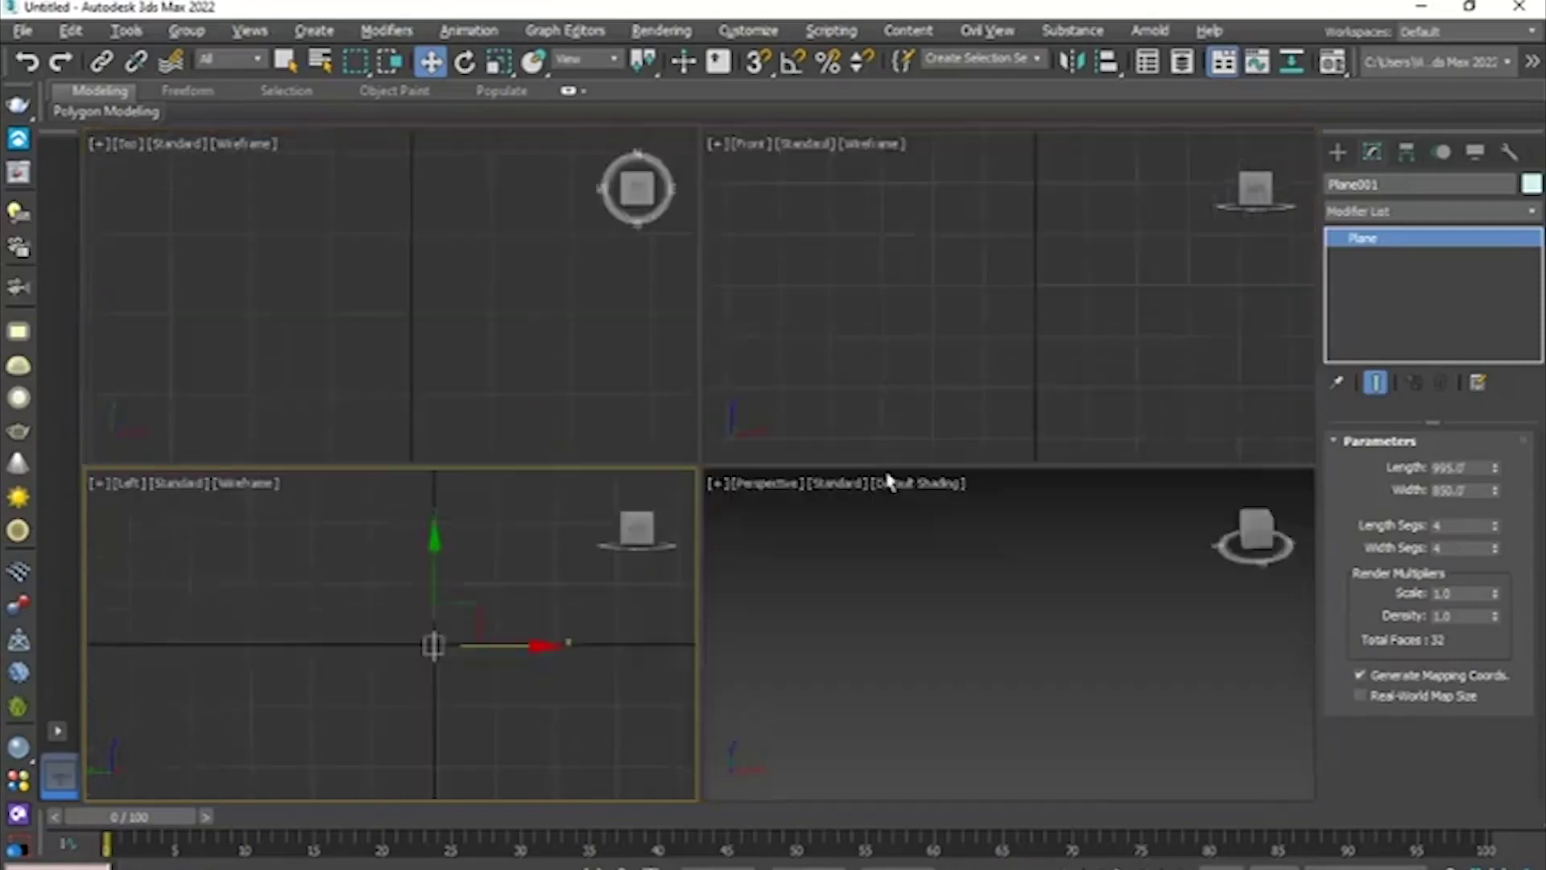
{"action": "right_click", "coordinate": [988, 372]}
{"action": "middle_click_drag", "start_coordinate": [438, 266], "coordinate": [451, 278]}
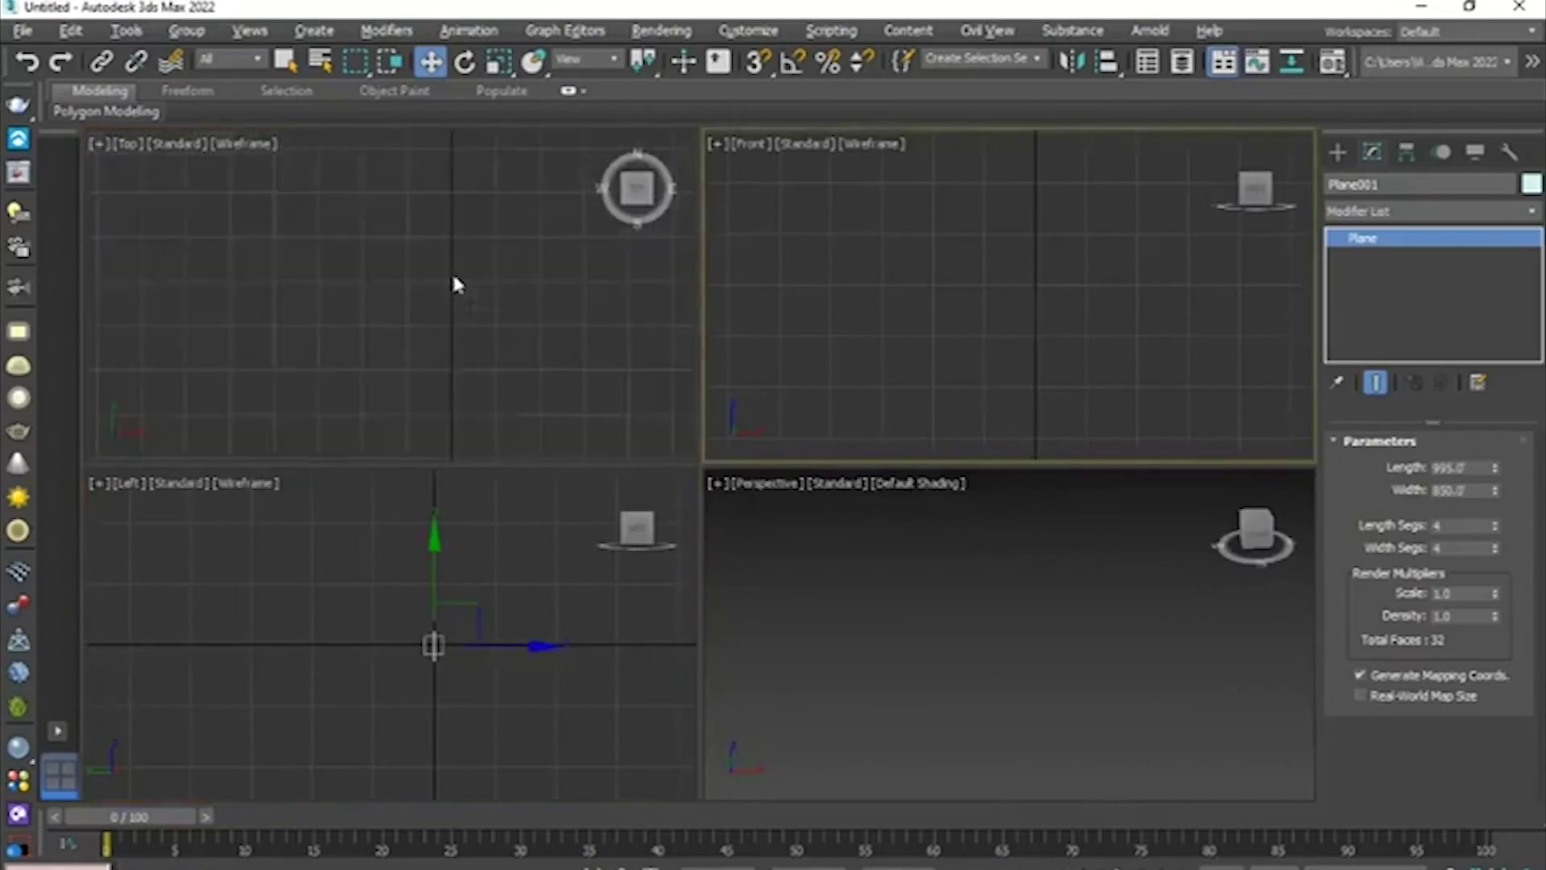
{"action": "scroll", "coordinate": [452, 270], "scroll_direction": "down", "scroll_amount": 5}
{"action": "scroll", "coordinate": [965, 314], "scroll_direction": "down", "scroll_amount": 14}
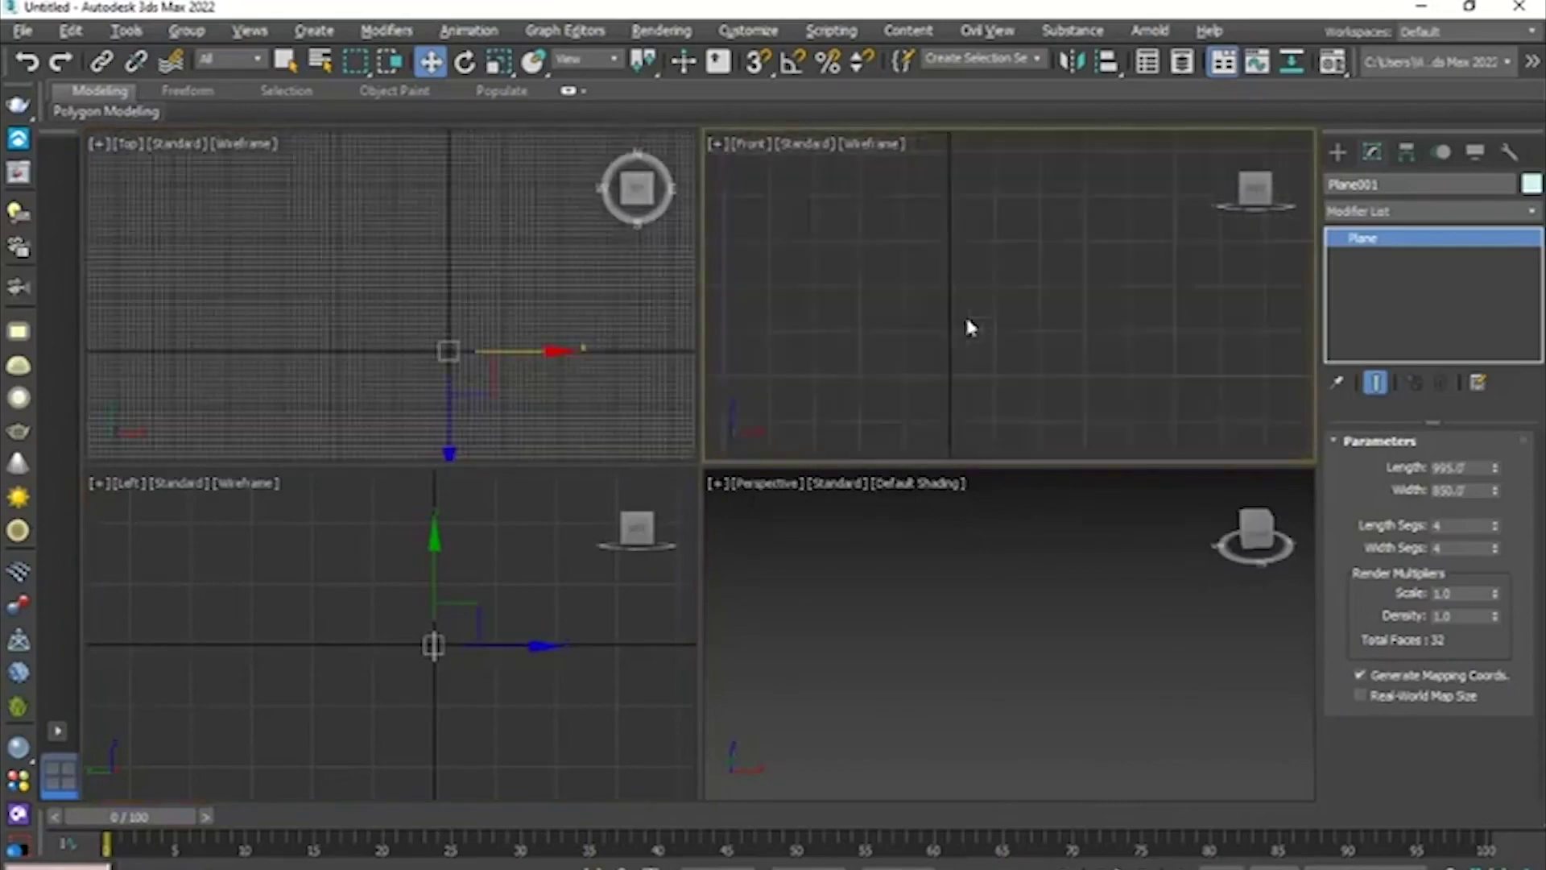
{"action": "middle_click_drag", "start_coordinate": [965, 351], "coordinate": [967, 242]}
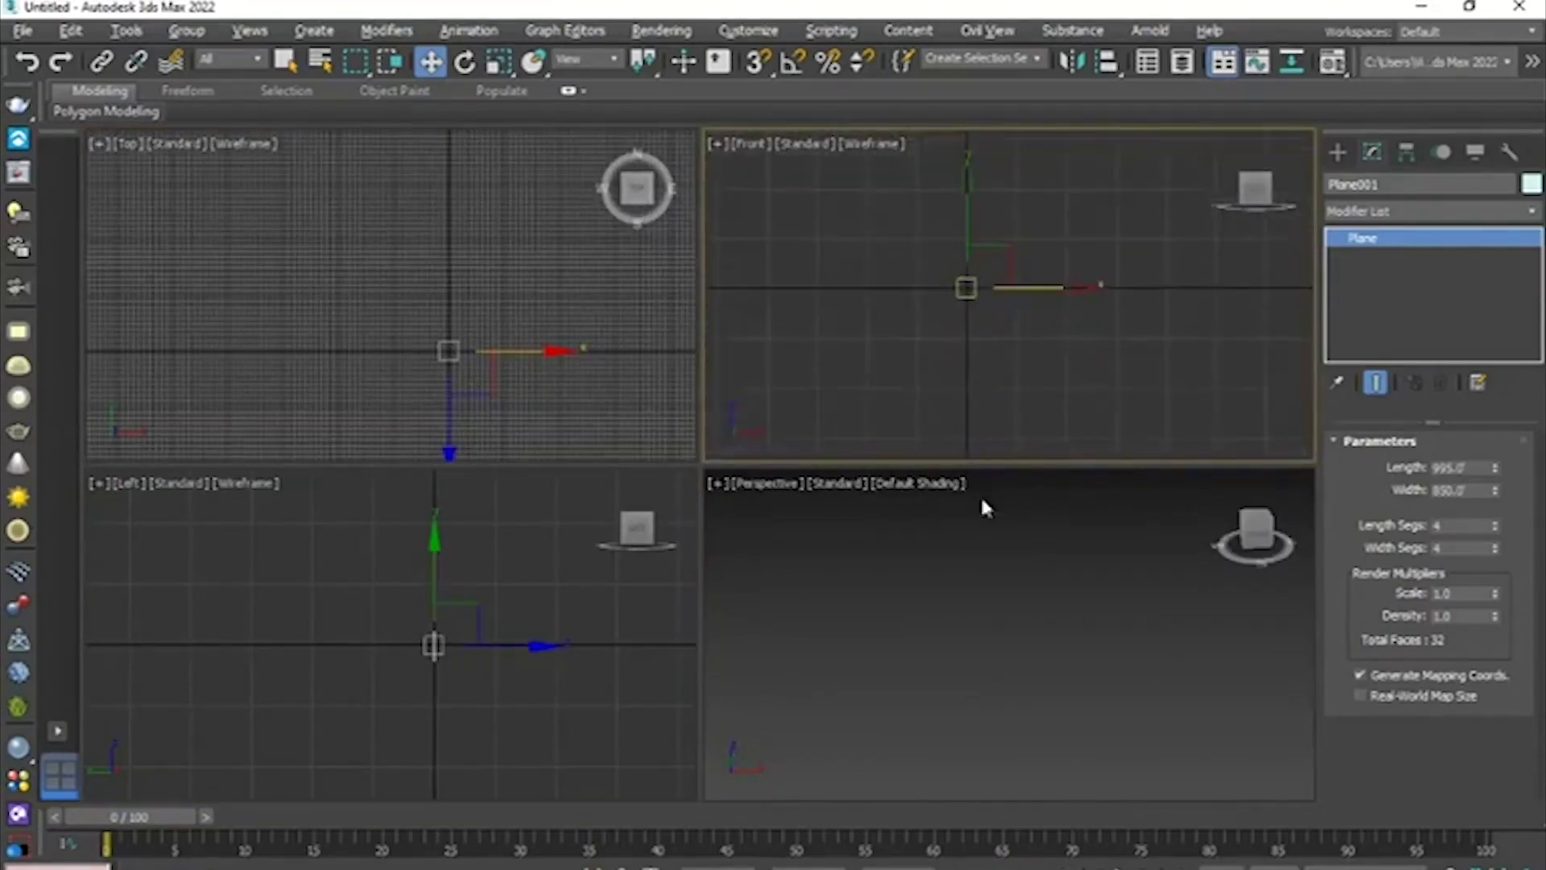
{"action": "middle_click", "coordinate": [1055, 611]}
{"action": "scroll", "coordinate": [1047, 598], "scroll_direction": "down", "scroll_amount": 3}
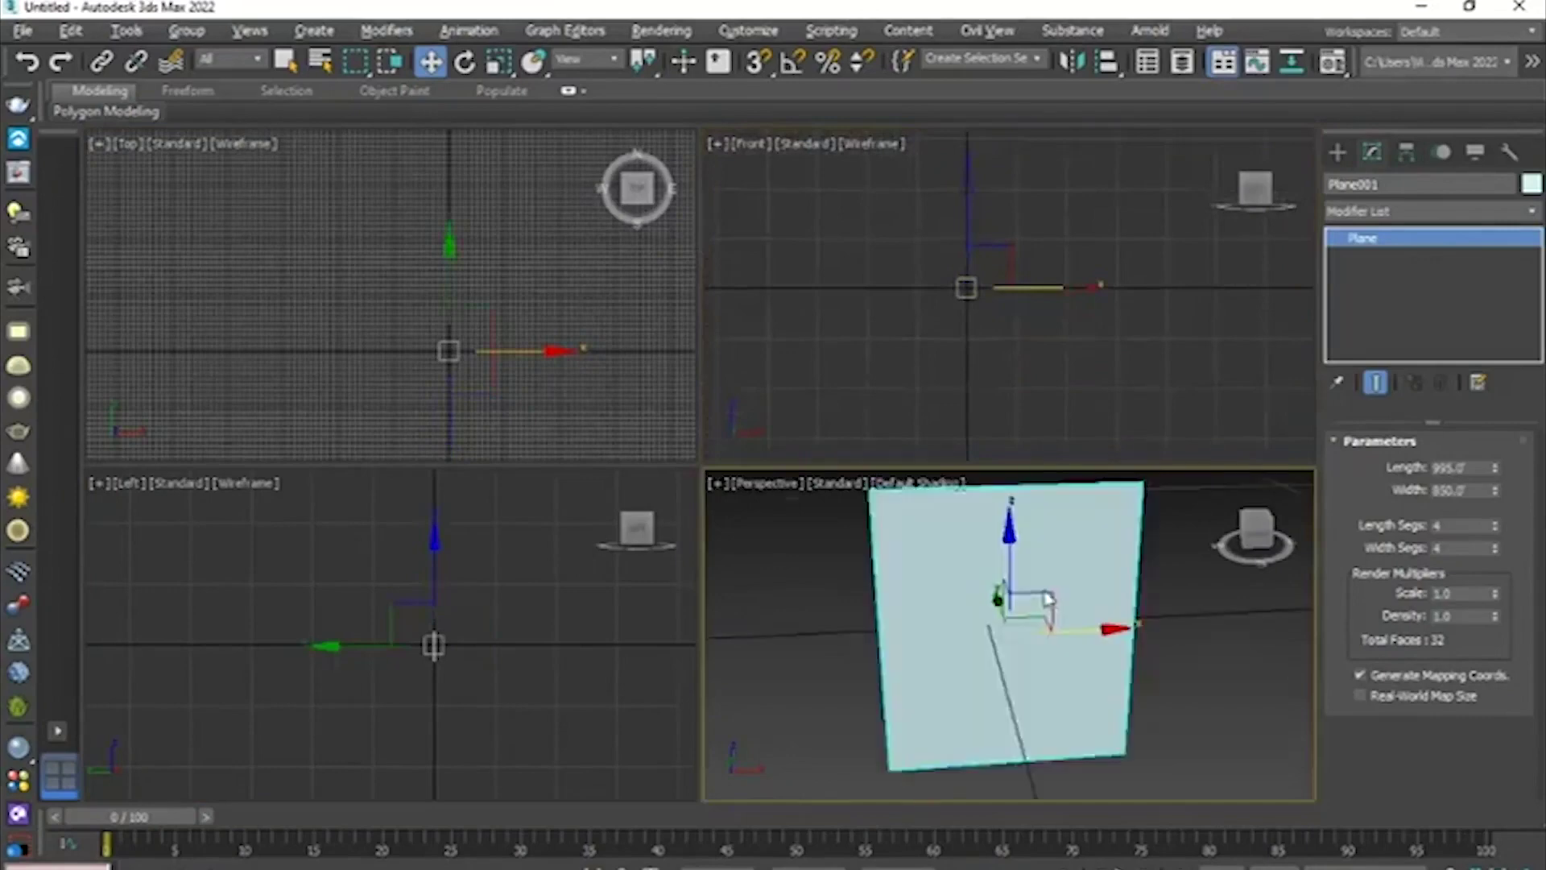
{"action": "key", "text": "alt+w"}
{"action": "scroll", "coordinate": [896, 550], "scroll_direction": "down", "scroll_amount": 4}
{"action": "scroll", "coordinate": [895, 550], "scroll_direction": "down", "scroll_amount": 2}
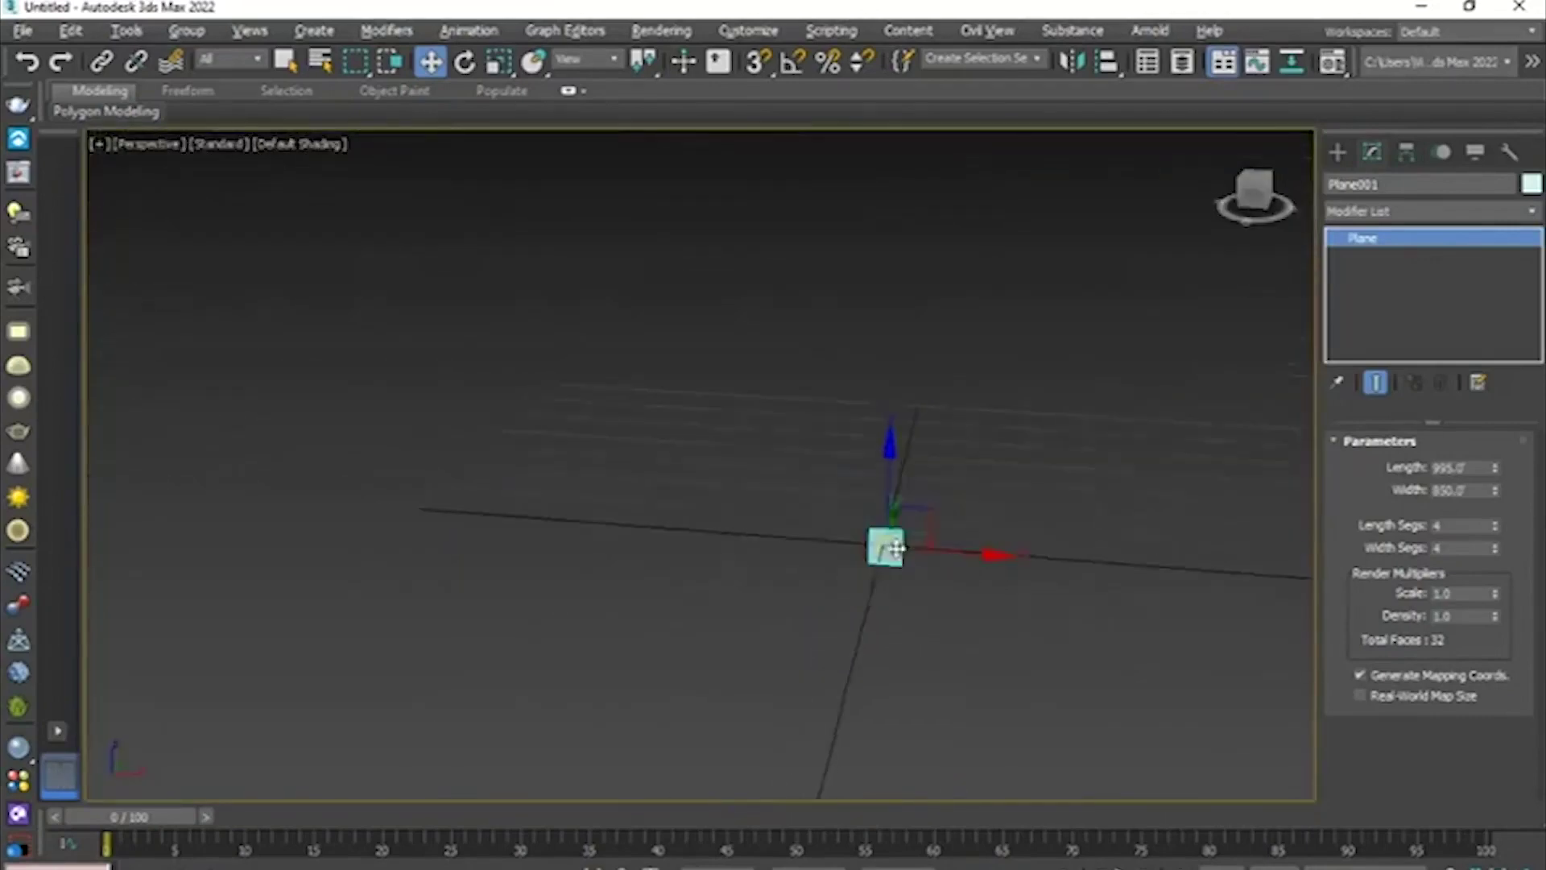
- Scale the plane up uniformly in the Perspective view until it is large relative to the home grid
{"action": "mouse_move", "coordinate": [895, 550]}
{"action": "middle_mouse_down", "text": "alt"}
{"action": "mouse_move", "coordinate": [959, 535]}
{"action": "mouse_move", "coordinate": [918, 553]}
{"action": "middle_mouse_up", "text": "alt"}
{"action": "key", "text": "r"}
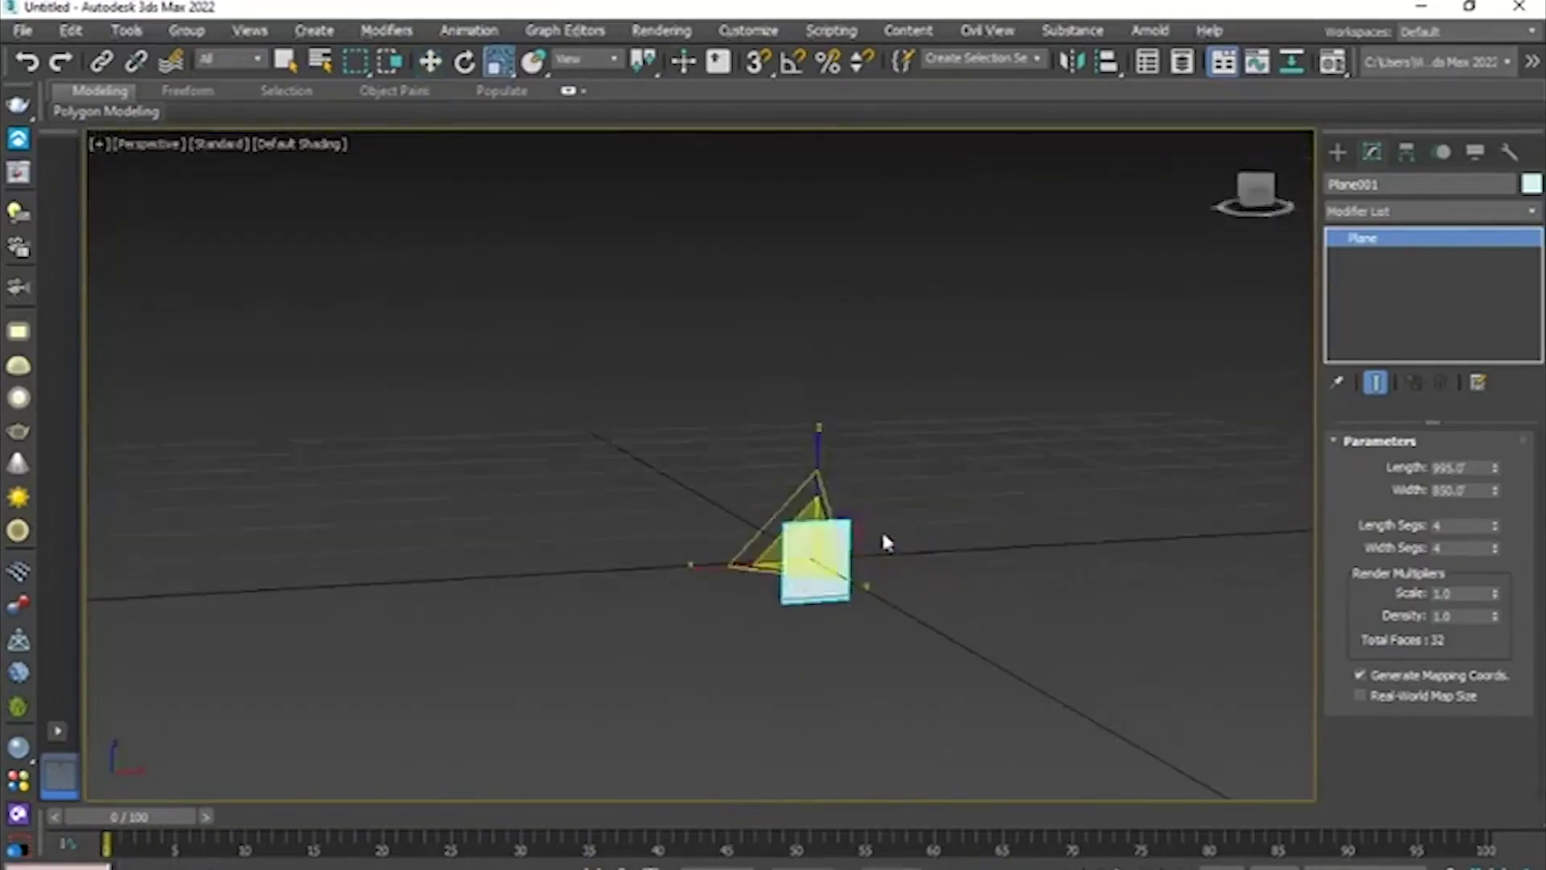
{"action": "left_click_drag", "start_coordinate": [803, 556], "coordinate": [1124, 259]}
{"action": "left_click_drag", "start_coordinate": [811, 553], "coordinate": [797, 456]}
- Raise the plane along Z to stand on the ground grid and shift it back along Y behind the origin
{"action": "key", "text": "w"}
{"action": "left_click_drag", "start_coordinate": [799, 335], "coordinate": [801, 324]}
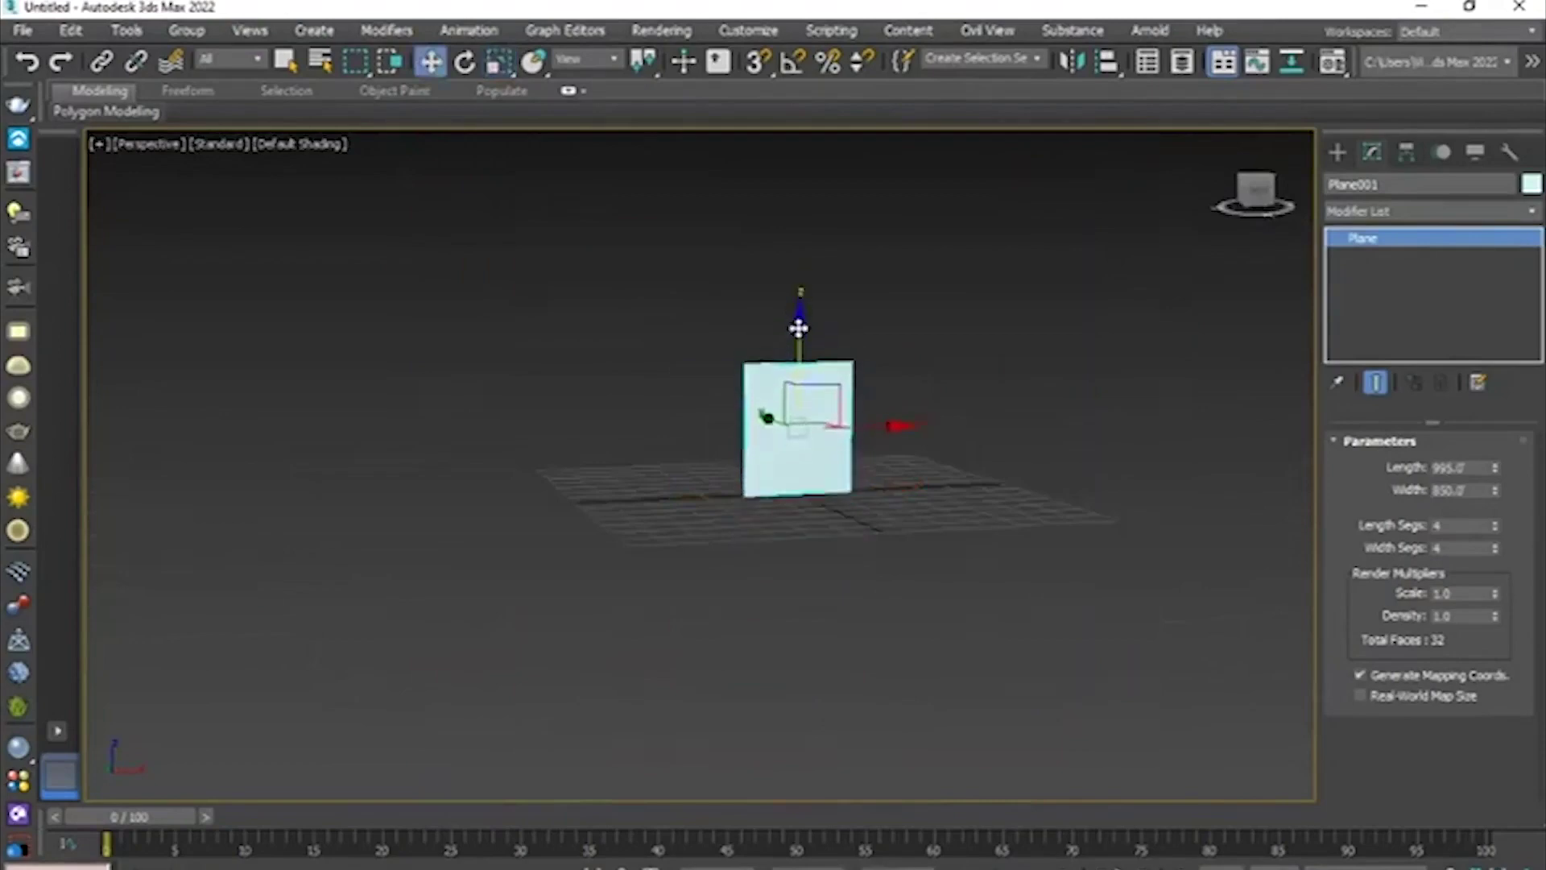
{"action": "middle_click_drag", "start_coordinate": [800, 325], "coordinate": [863, 514], "text": "alt"}
{"action": "key", "text": "alt+w"}
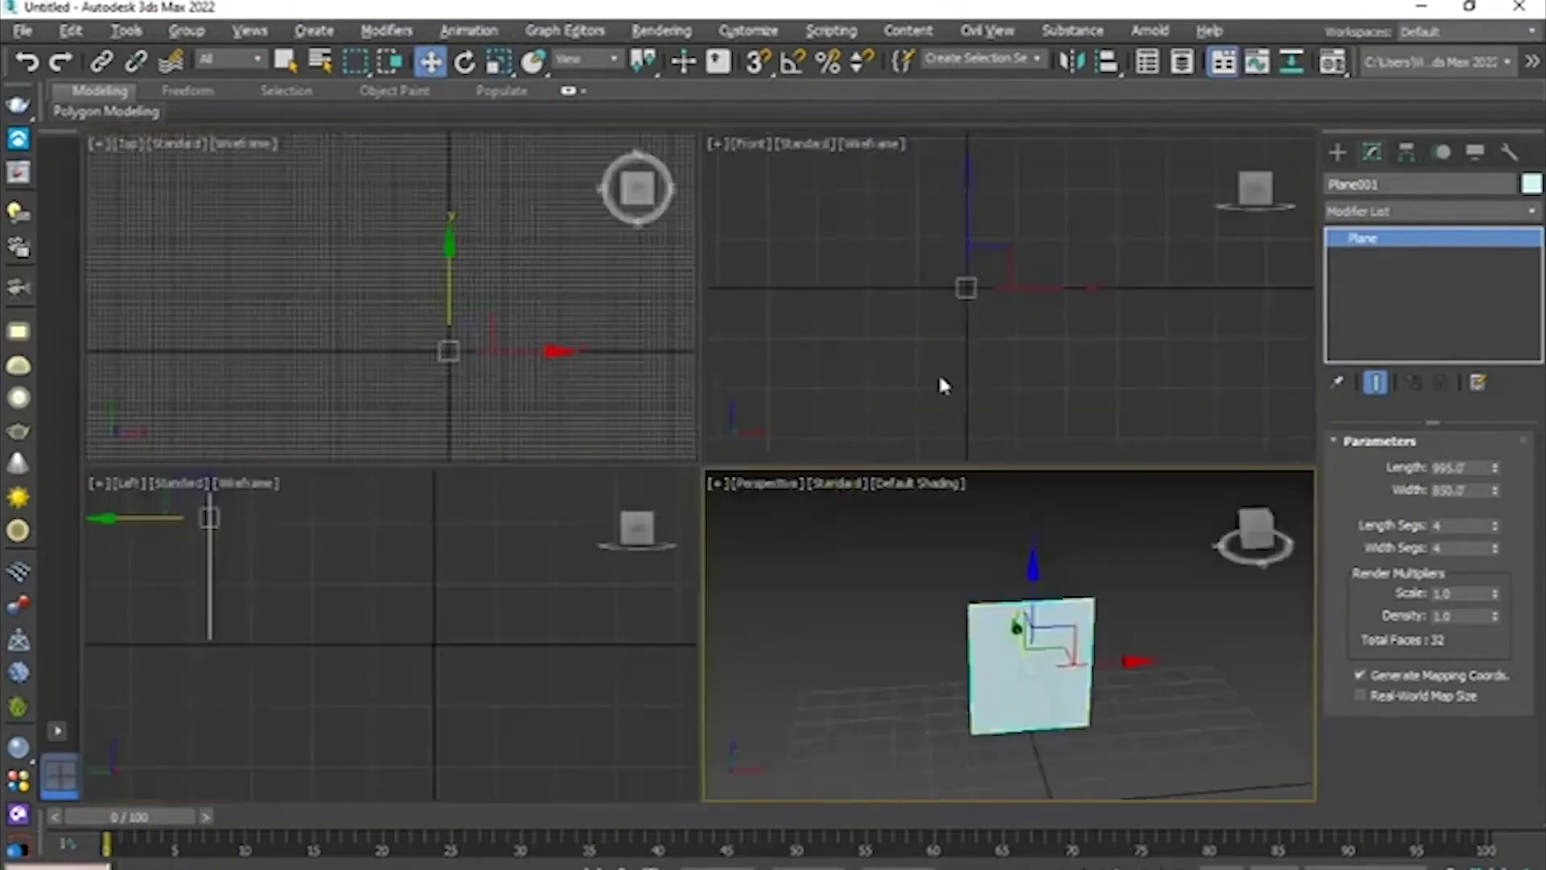
- Check the plane's placement in the Front and Left views and frame it in the maximized Front view
{"action": "middle_click_drag", "start_coordinate": [940, 377], "coordinate": [928, 377]}
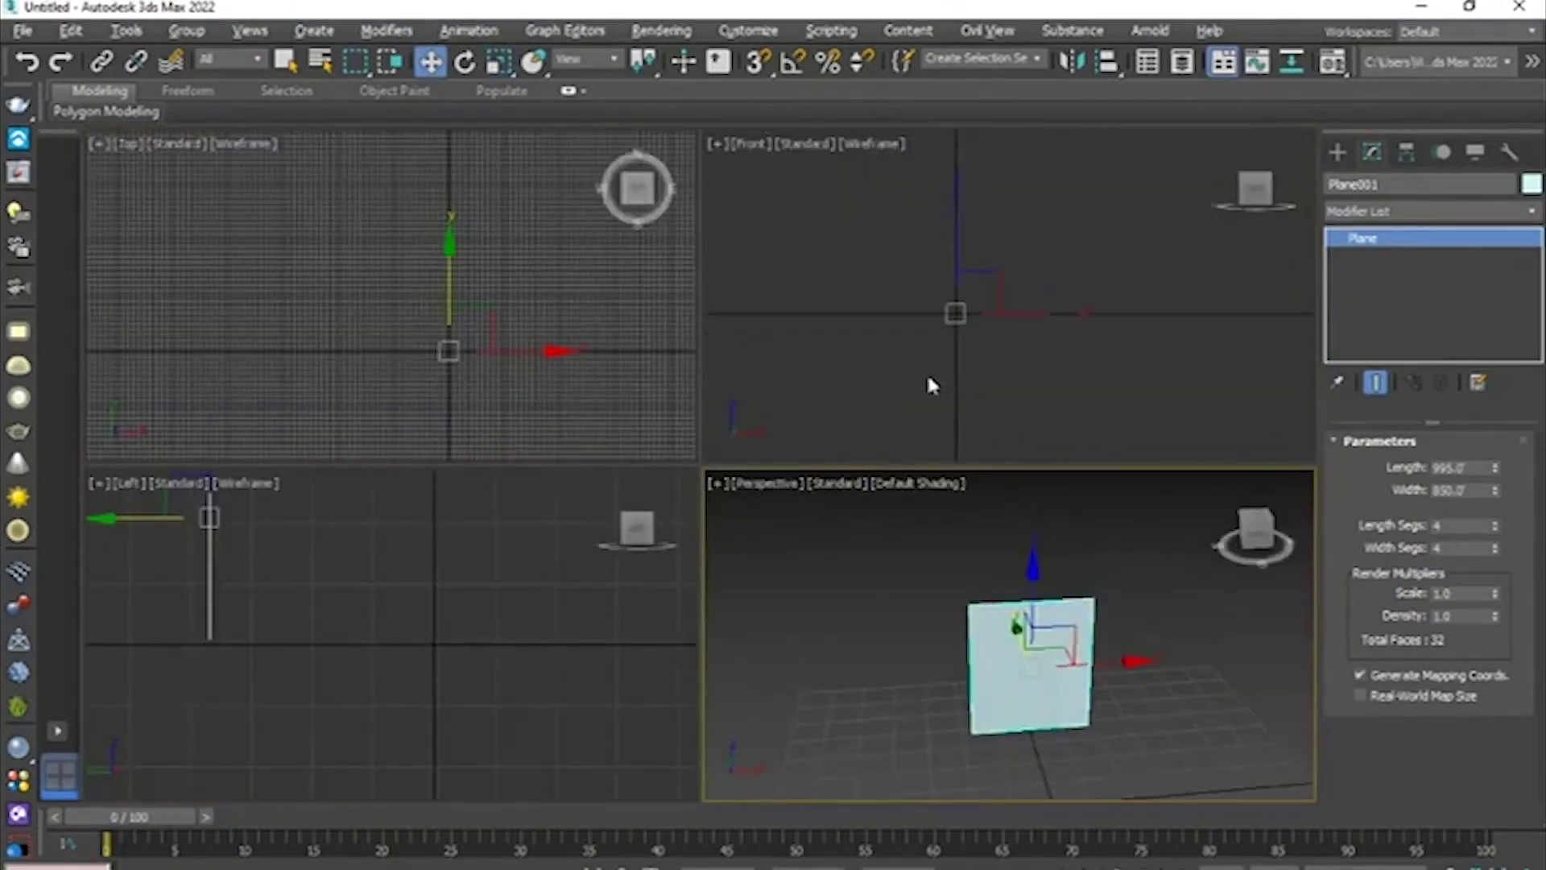
{"action": "scroll", "coordinate": [927, 379], "scroll_direction": "down", "scroll_amount": 3}
{"action": "middle_click_drag", "start_coordinate": [425, 553], "coordinate": [507, 576]}
{"action": "scroll", "coordinate": [1009, 287], "scroll_direction": "up", "scroll_amount": 2}
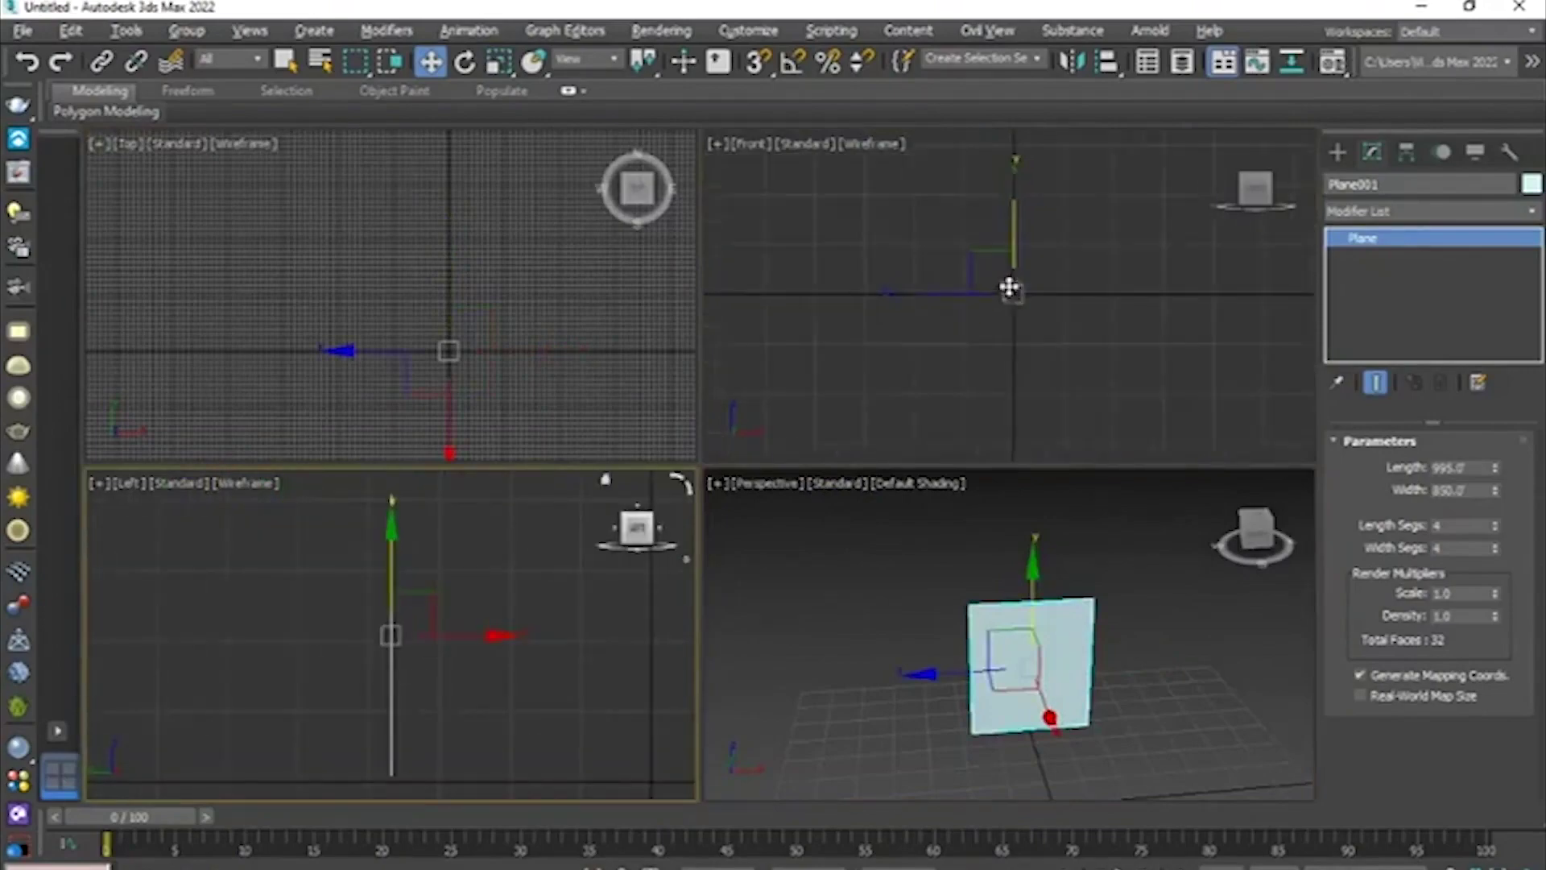
{"action": "key", "text": "alt+w"}
{"action": "scroll", "coordinate": [722, 480], "scroll_direction": "up", "scroll_amount": 3}
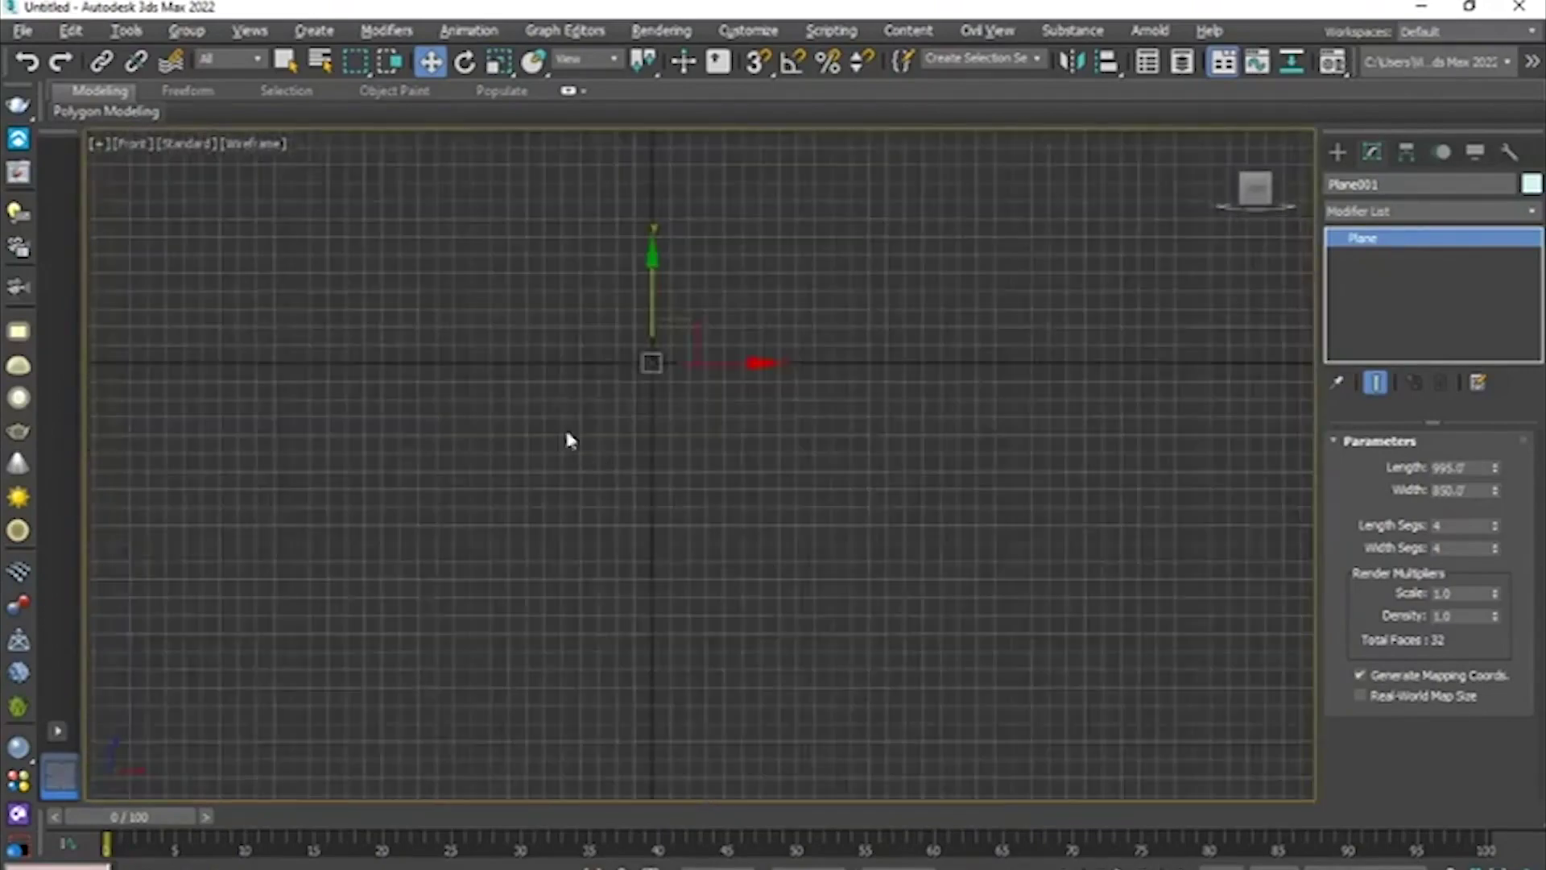
{"action": "scroll", "coordinate": [566, 427], "scroll_direction": "up", "scroll_amount": 4}
{"action": "middle_click_drag", "start_coordinate": [631, 355], "coordinate": [515, 491]}
{"action": "scroll", "coordinate": [532, 491], "scroll_direction": "up", "scroll_amount": 2}
{"action": "scroll", "coordinate": [893, 399], "scroll_direction": "up", "scroll_amount": 2}
{"action": "middle_click_drag", "start_coordinate": [919, 393], "coordinate": [521, 528]}
{"action": "scroll", "coordinate": [650, 568], "scroll_direction": "up", "scroll_amount": 4}
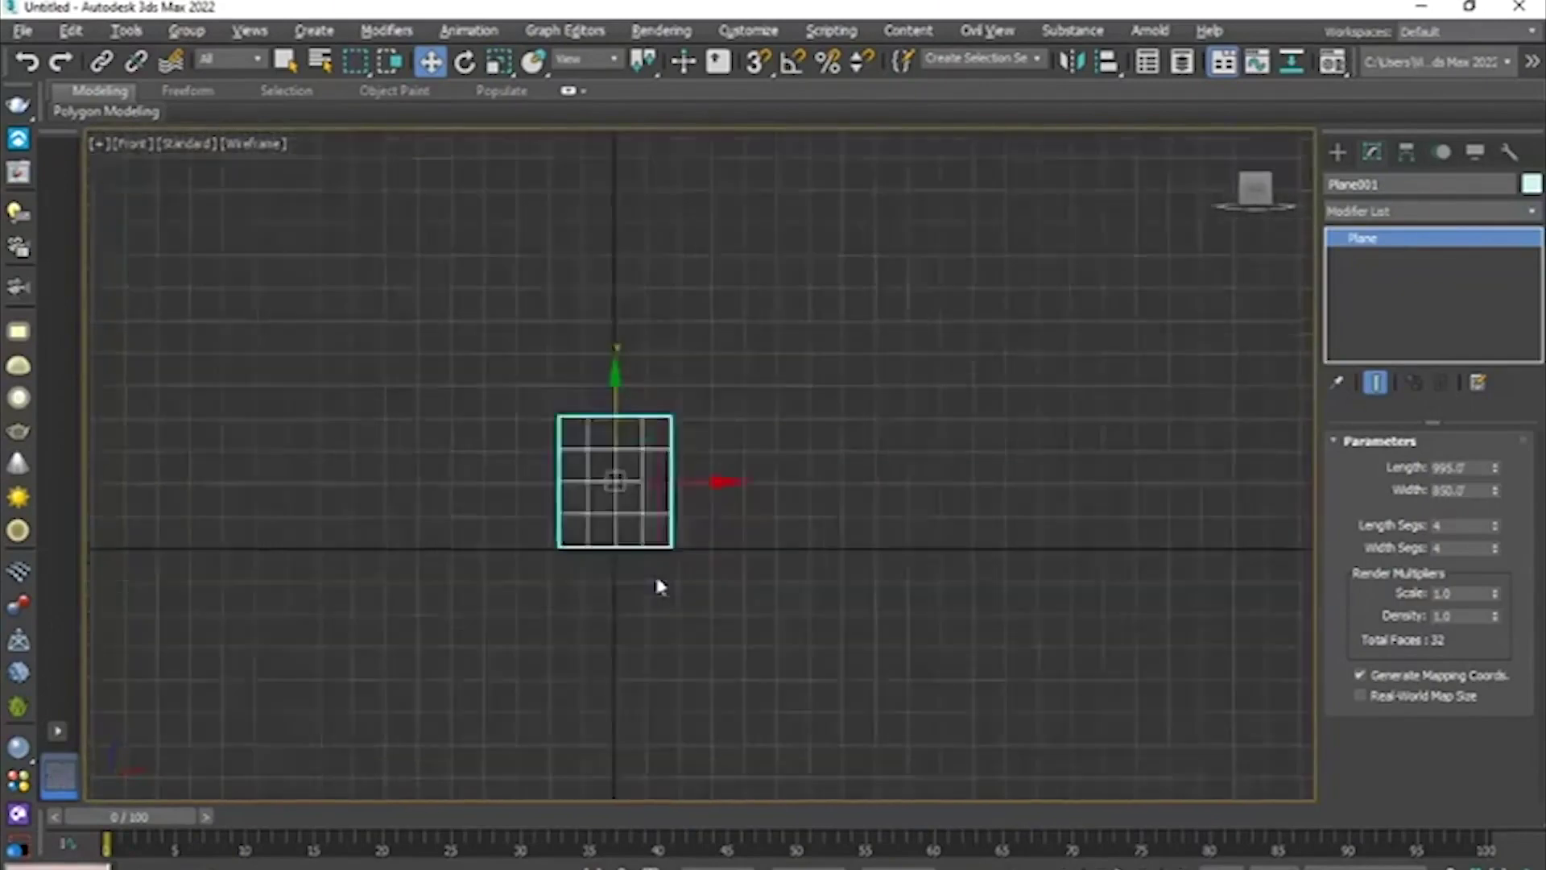
{"action": "scroll", "coordinate": [638, 567], "scroll_direction": "up", "scroll_amount": 7}
{"action": "middle_click_drag", "start_coordinate": [594, 388], "coordinate": [639, 518]}
{"action": "middle_click_drag", "start_coordinate": [626, 421], "coordinate": [828, 483]}
{"action": "scroll", "coordinate": [684, 535], "scroll_direction": "up", "scroll_amount": 2}
{"action": "scroll", "coordinate": [684, 535], "scroll_direction": "down", "scroll_amount": 4}
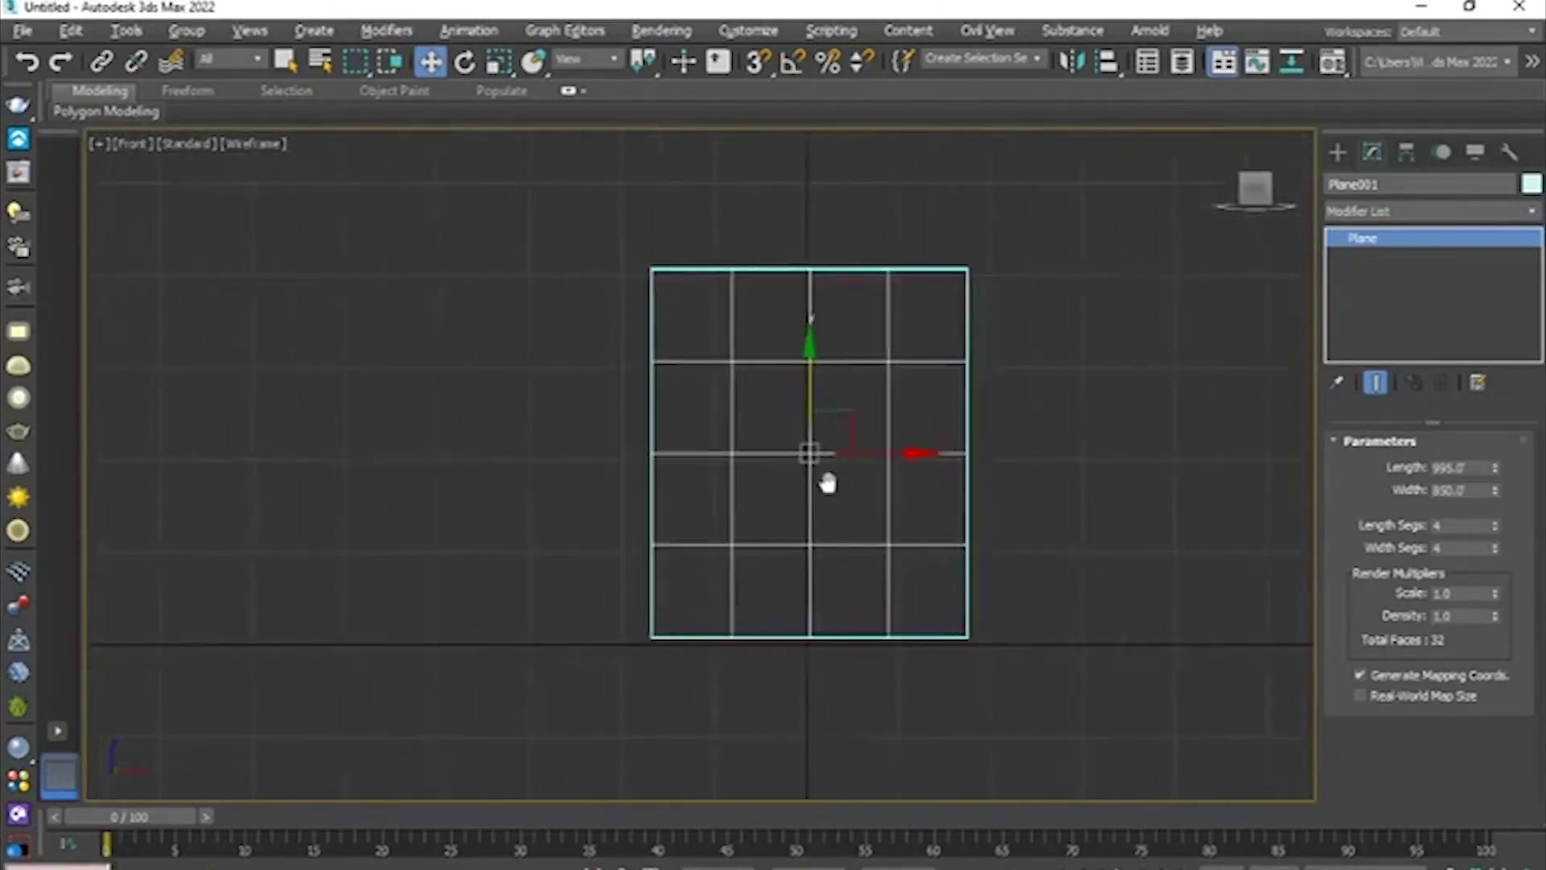
- Switch the production renderer from Arnold to V-Ray 5, update 1.3, and close Render Setup and the Material Editor
{"action": "key", "text": "m"}
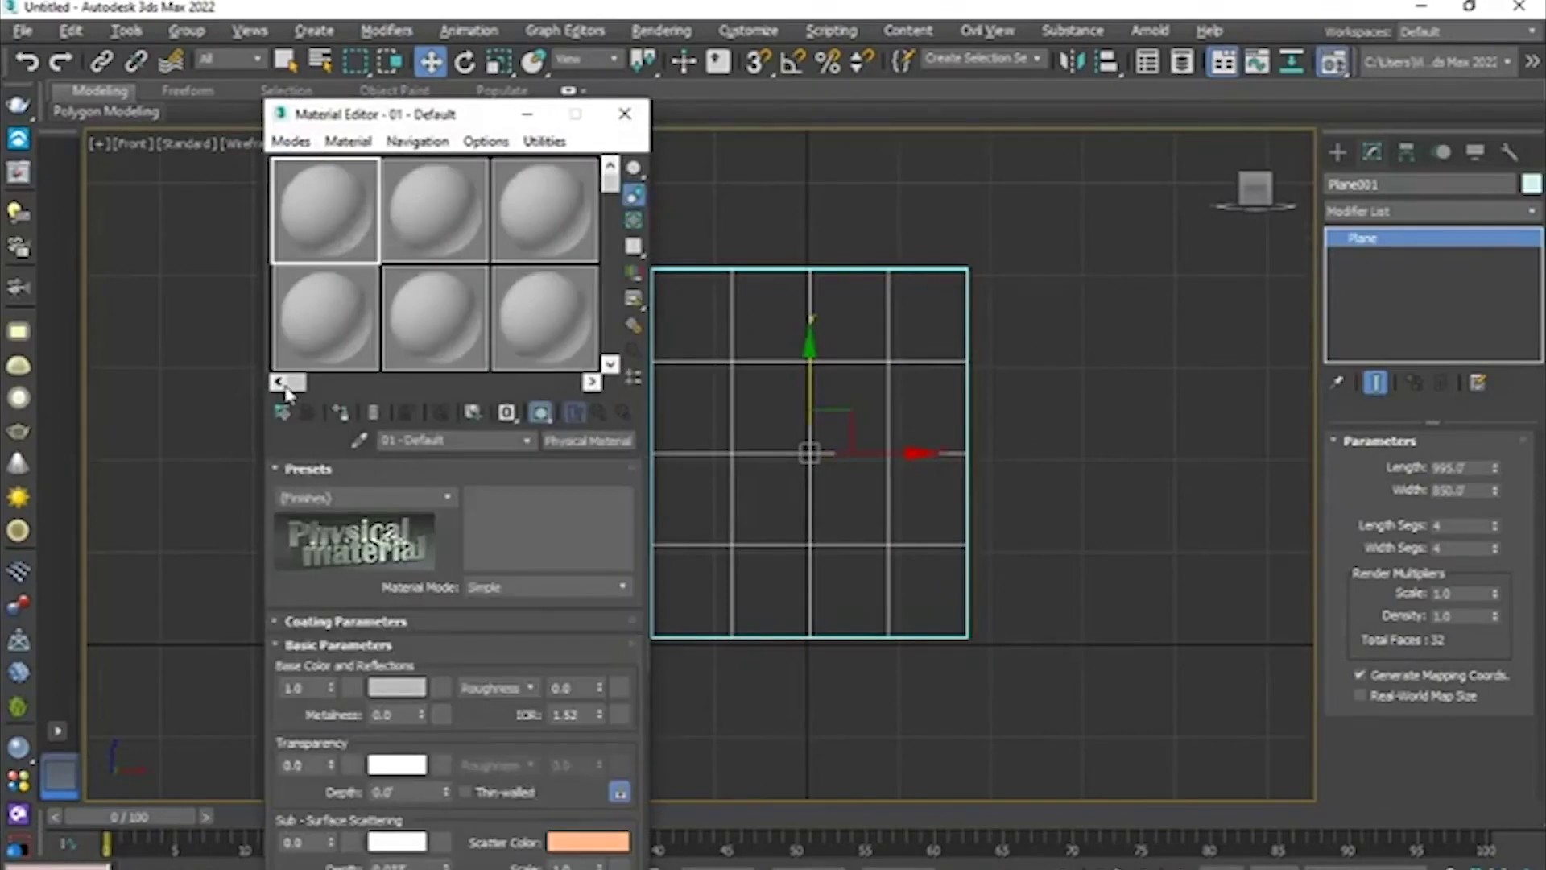
{"action": "left_click", "coordinate": [661, 31]}
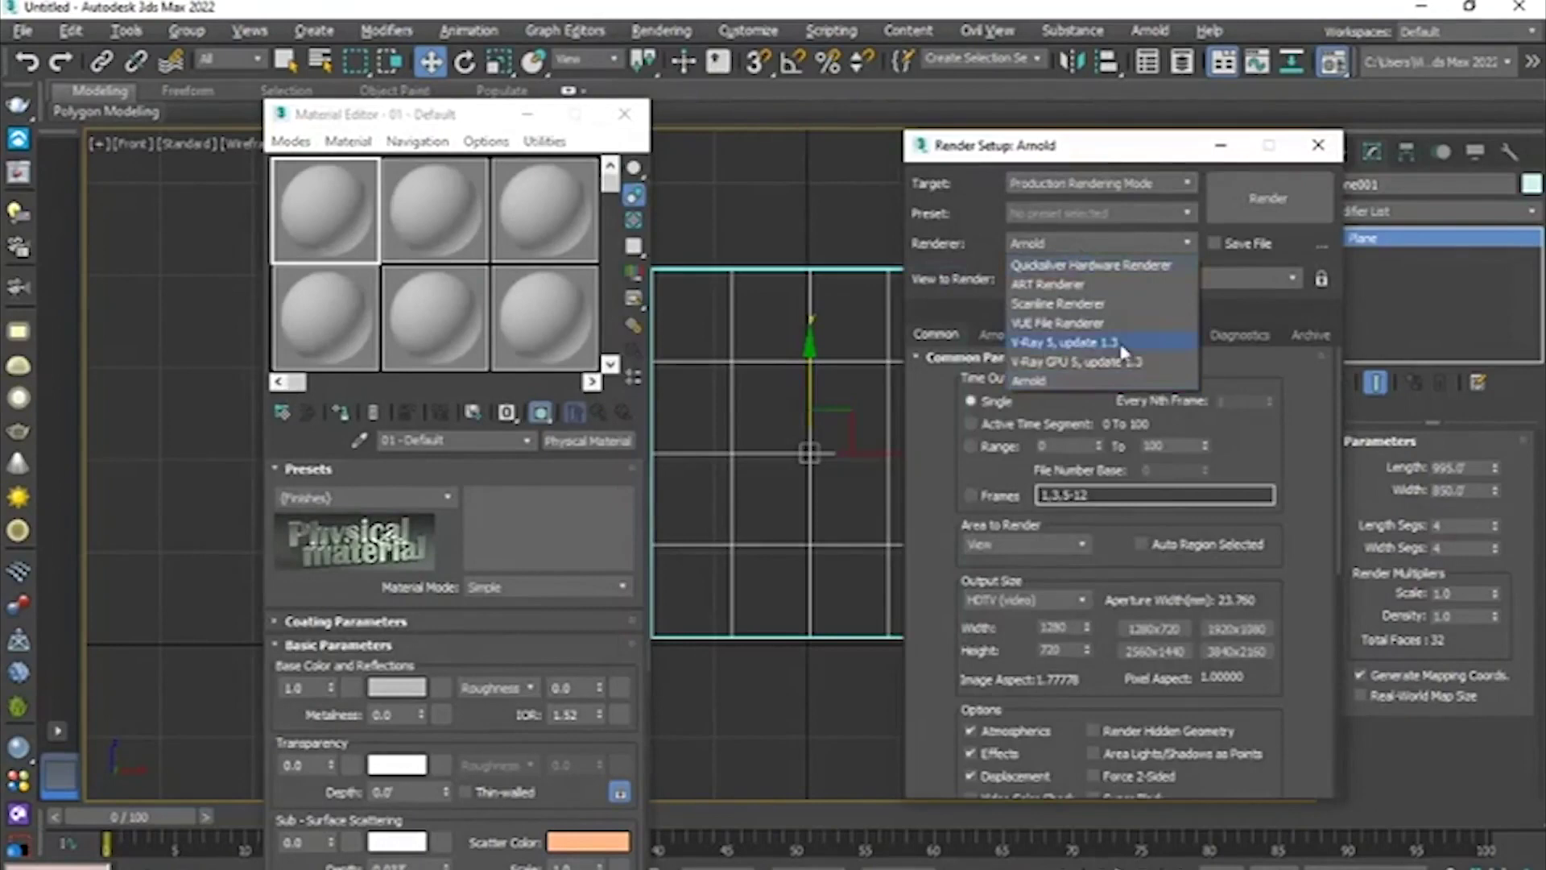
{"action": "left_click", "coordinate": [1121, 344]}
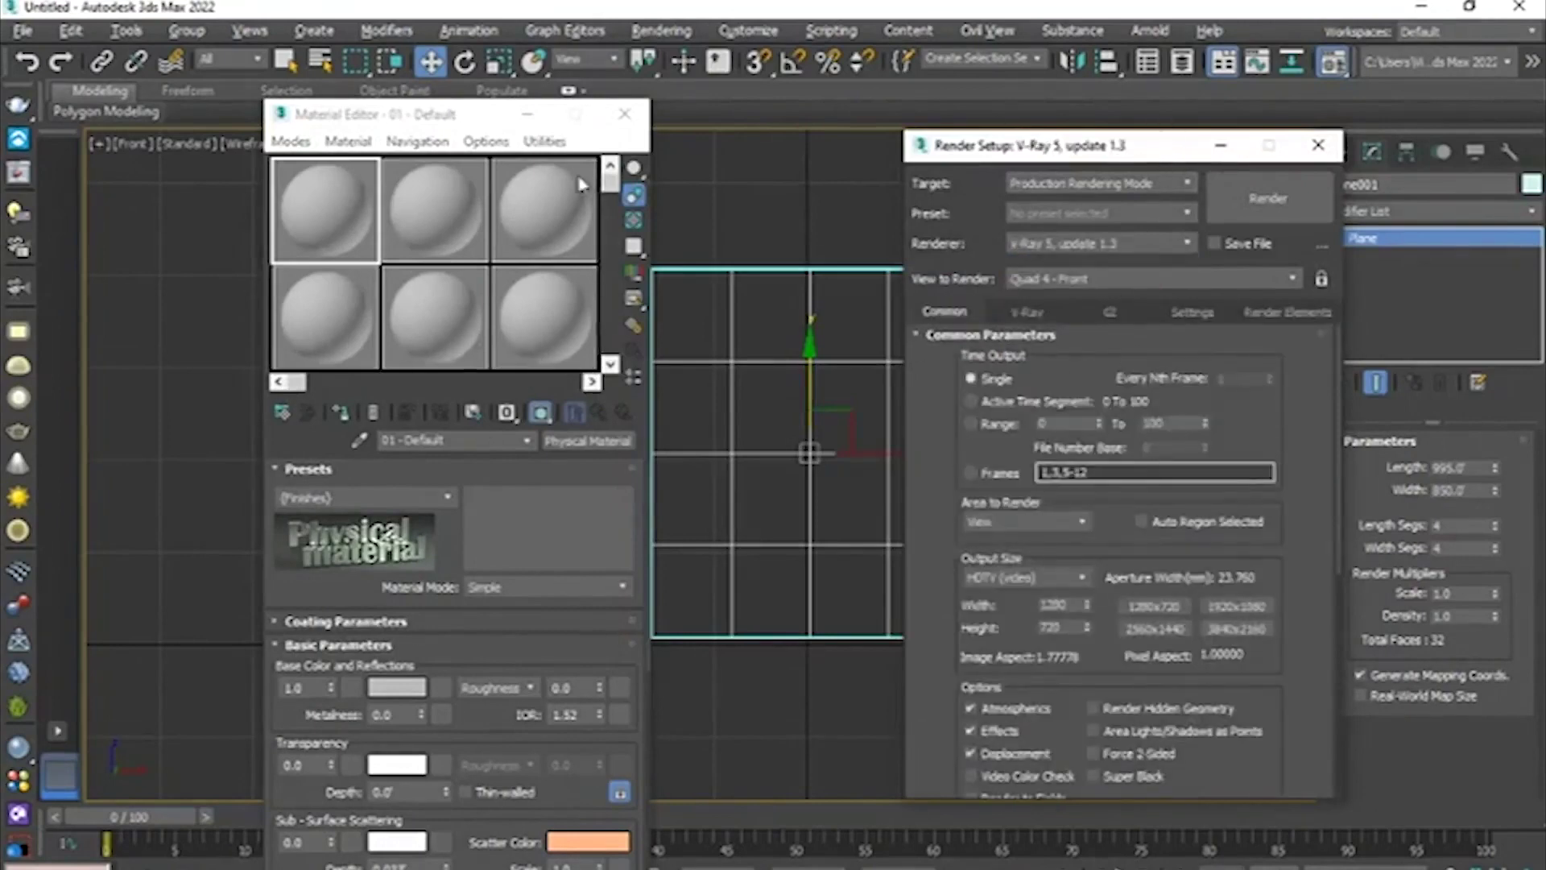
{"action": "left_click", "coordinate": [625, 114]}
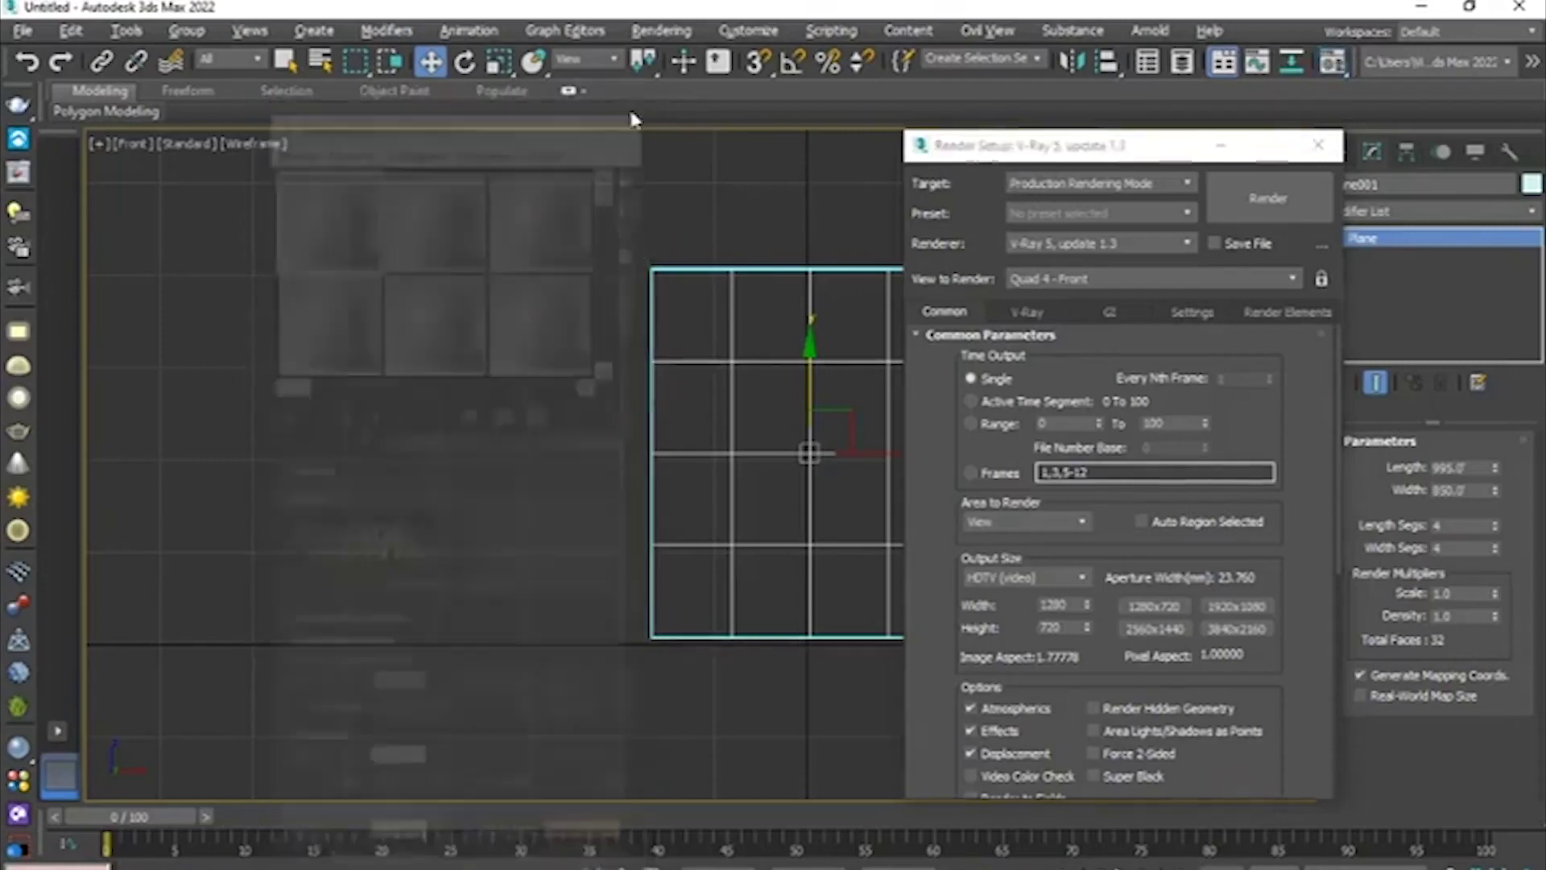
{"action": "left_click", "coordinate": [1318, 144]}
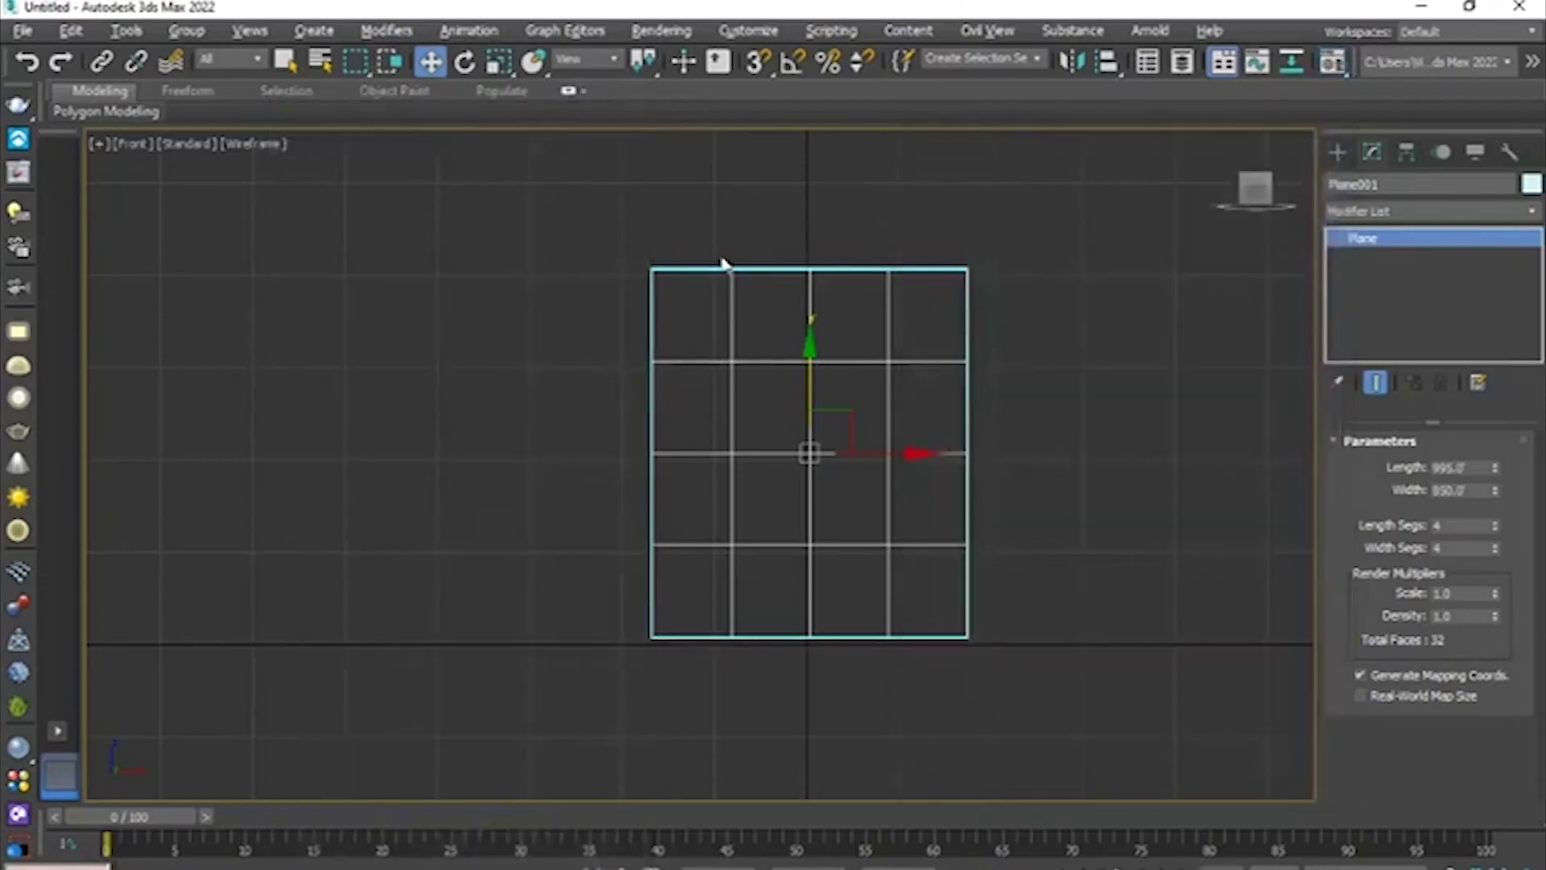
- Reopen the Material Editor and Render Setup and assign V-Ray GPU 5, update 1.3 as the production renderer
{"action": "key", "text": "m"}
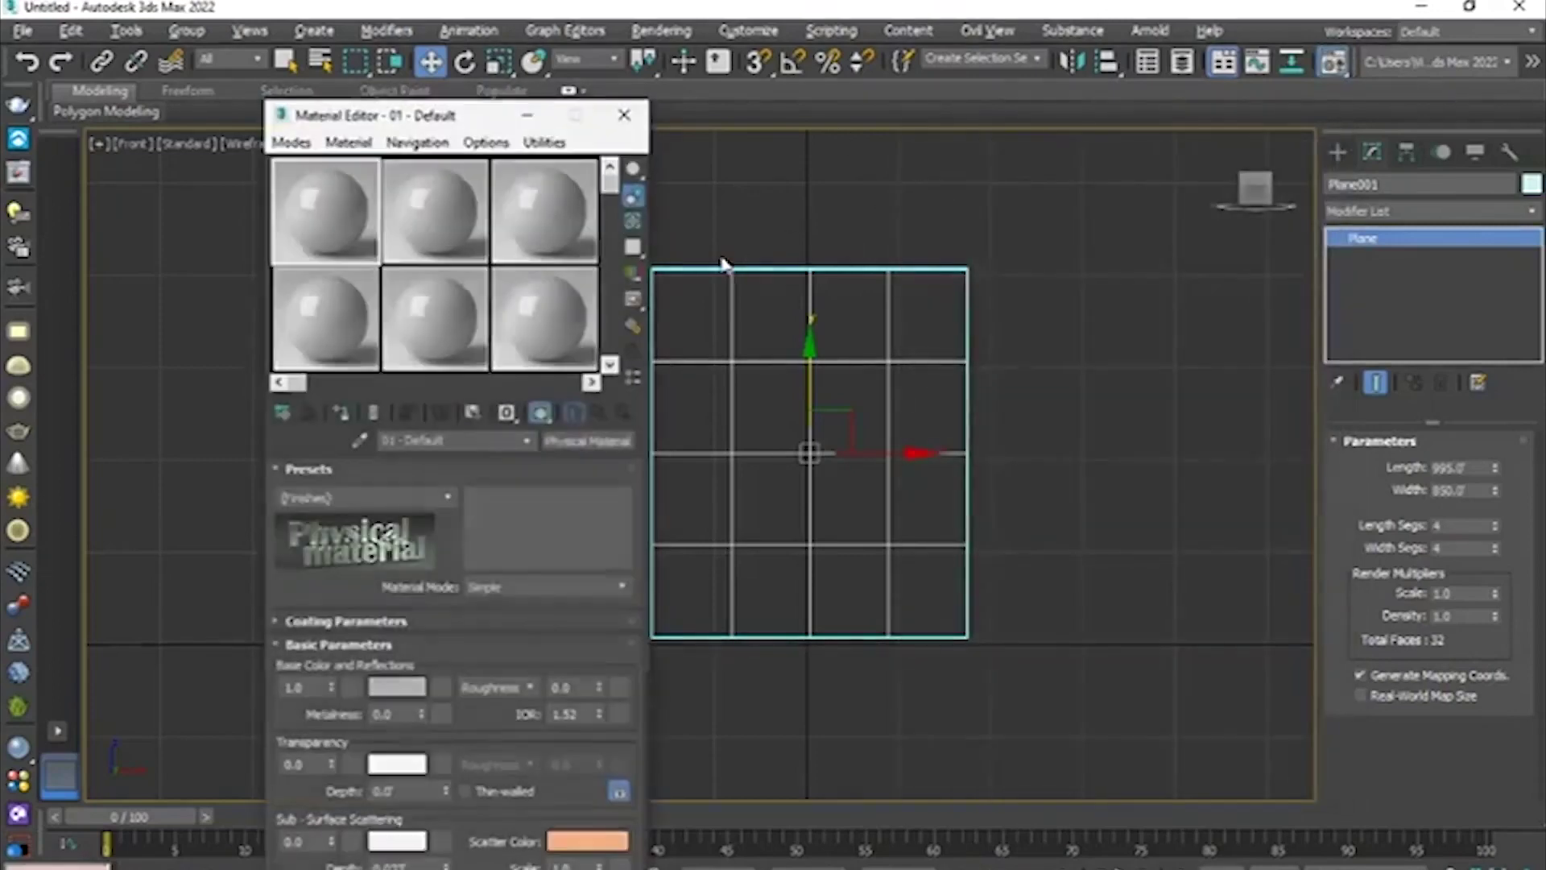
{"action": "left_click", "coordinate": [661, 31]}
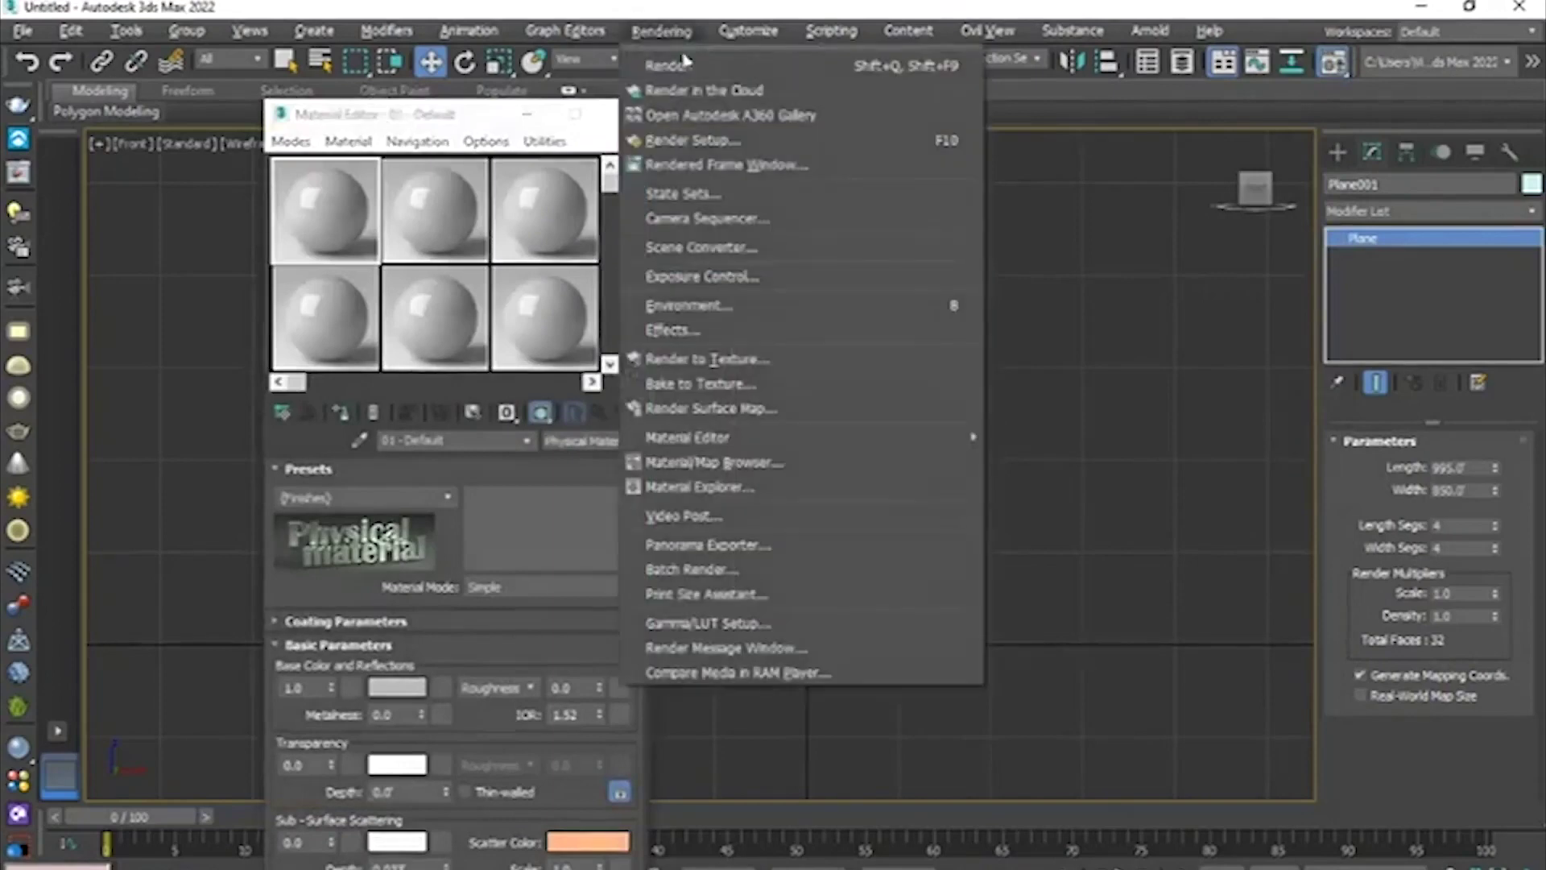
{"action": "left_click", "coordinate": [697, 142]}
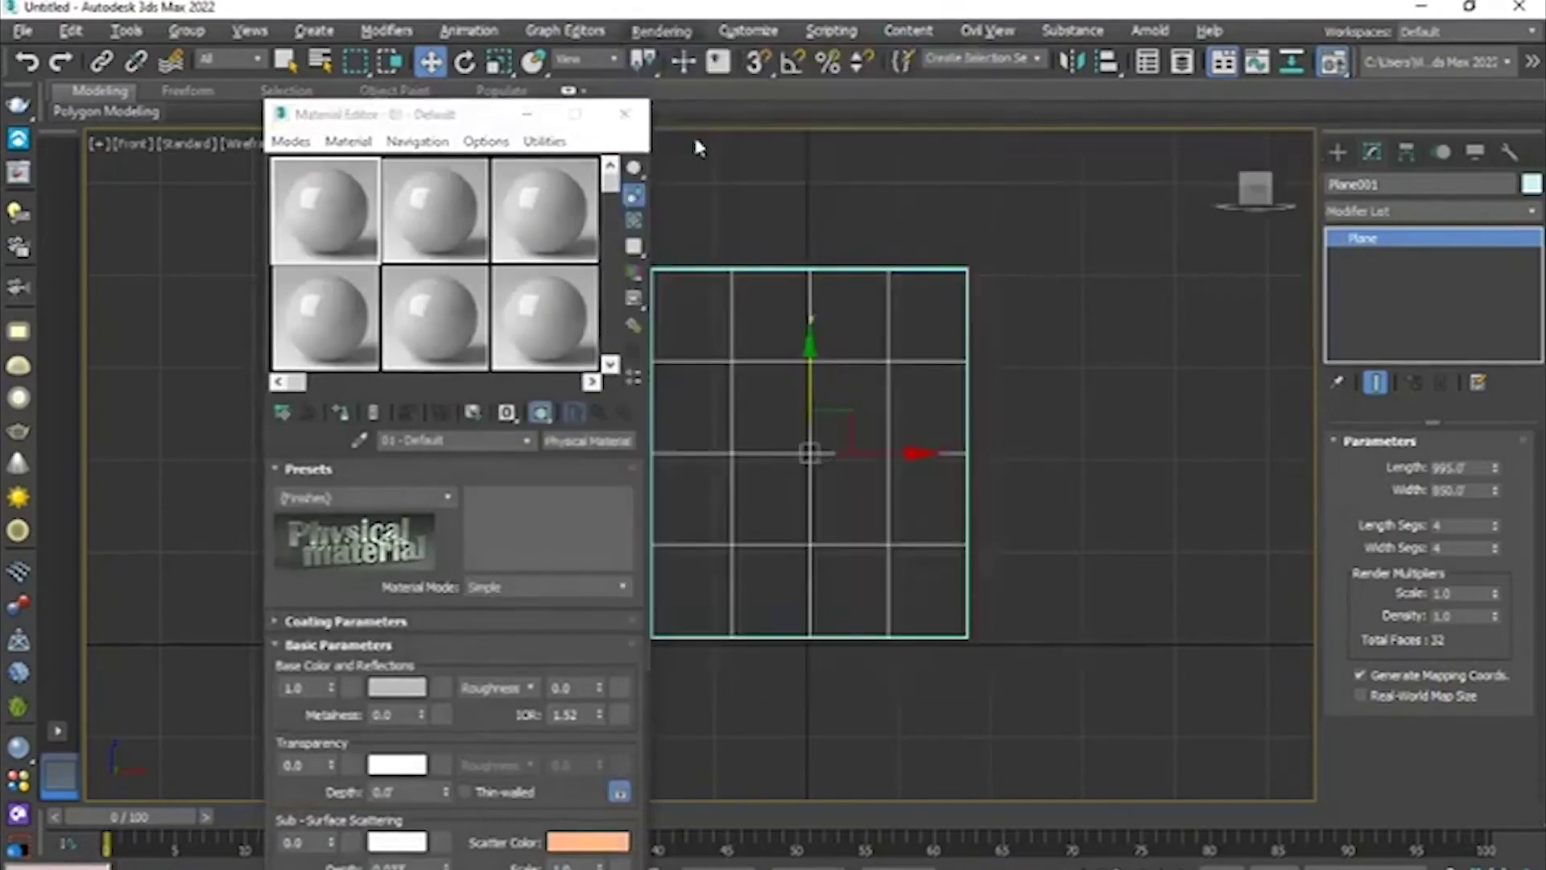
{"action": "left_click", "coordinate": [1046, 244]}
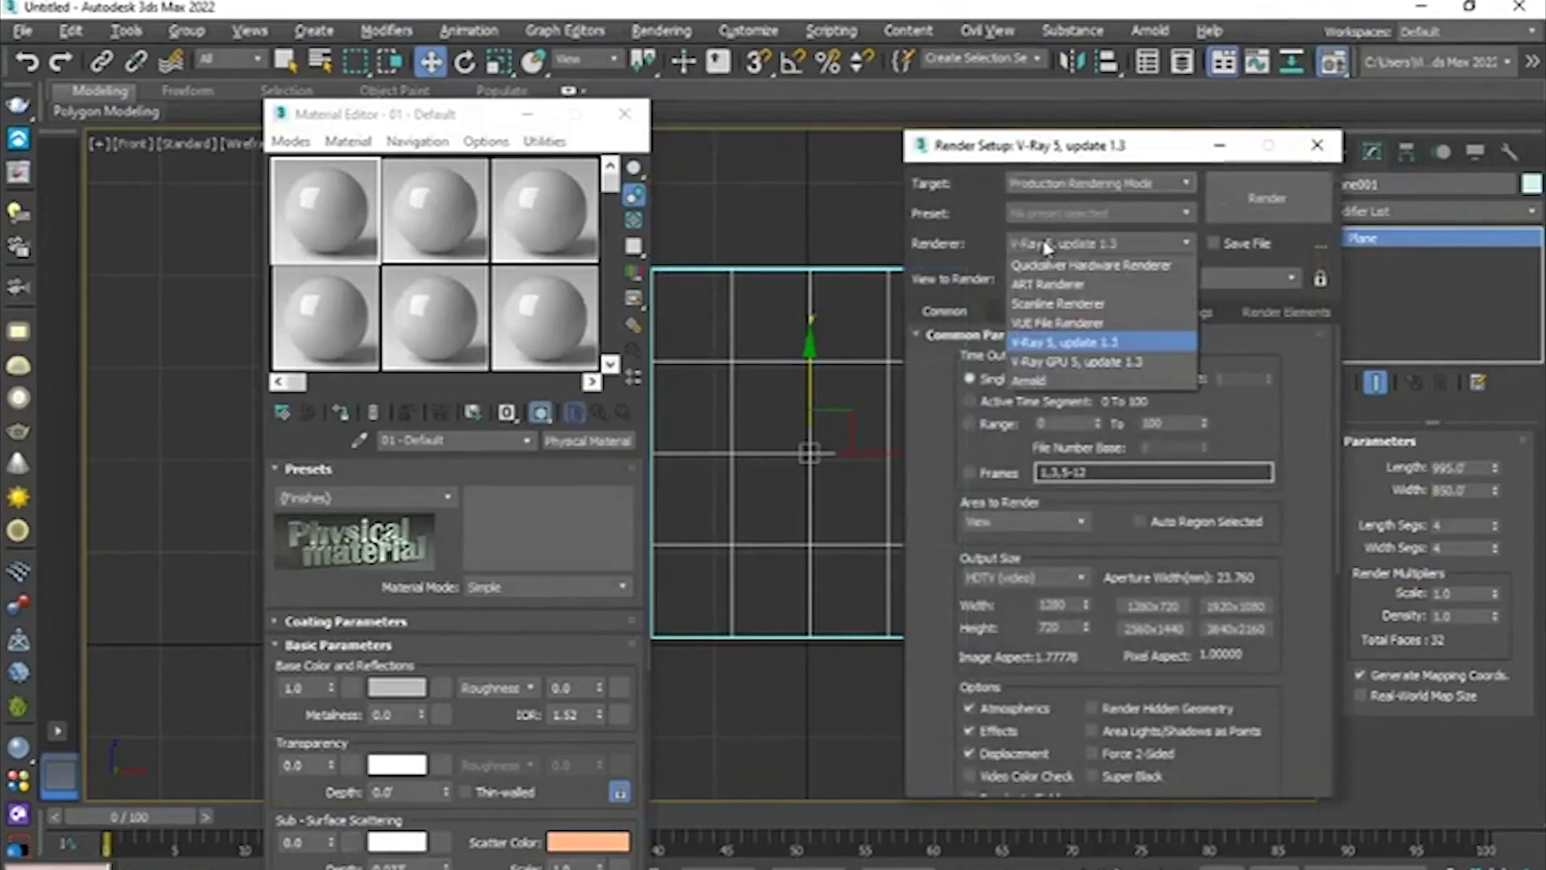
{"action": "left_click", "coordinate": [1063, 345]}
{"action": "scroll", "coordinate": [1332, 398], "scroll_direction": "down", "scroll_amount": 5}
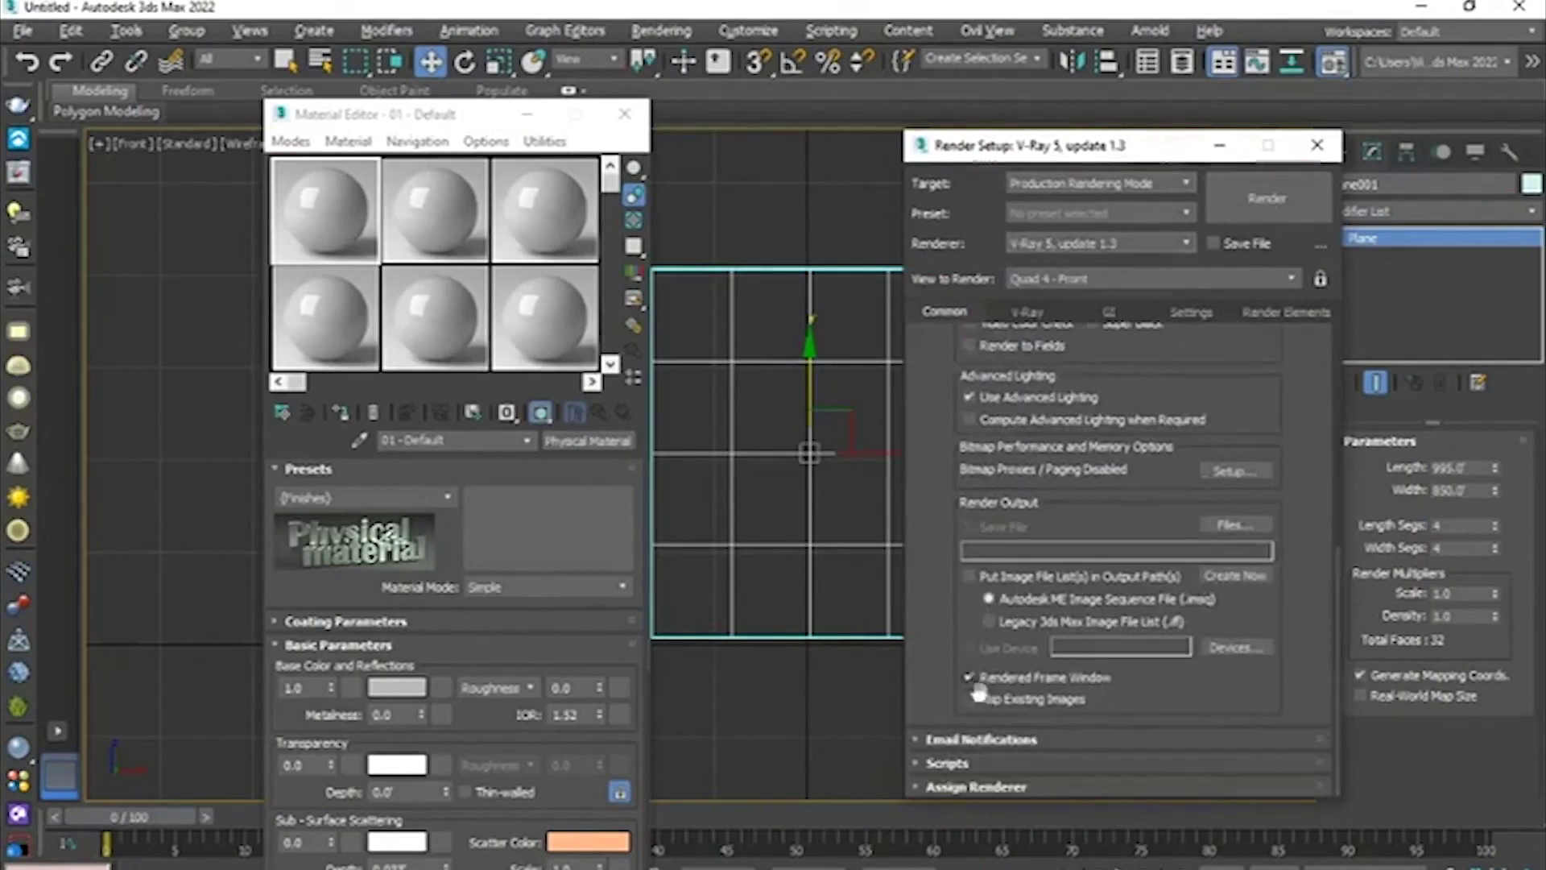
{"action": "left_click", "coordinate": [975, 787]}
{"action": "left_click", "coordinate": [1232, 689]}
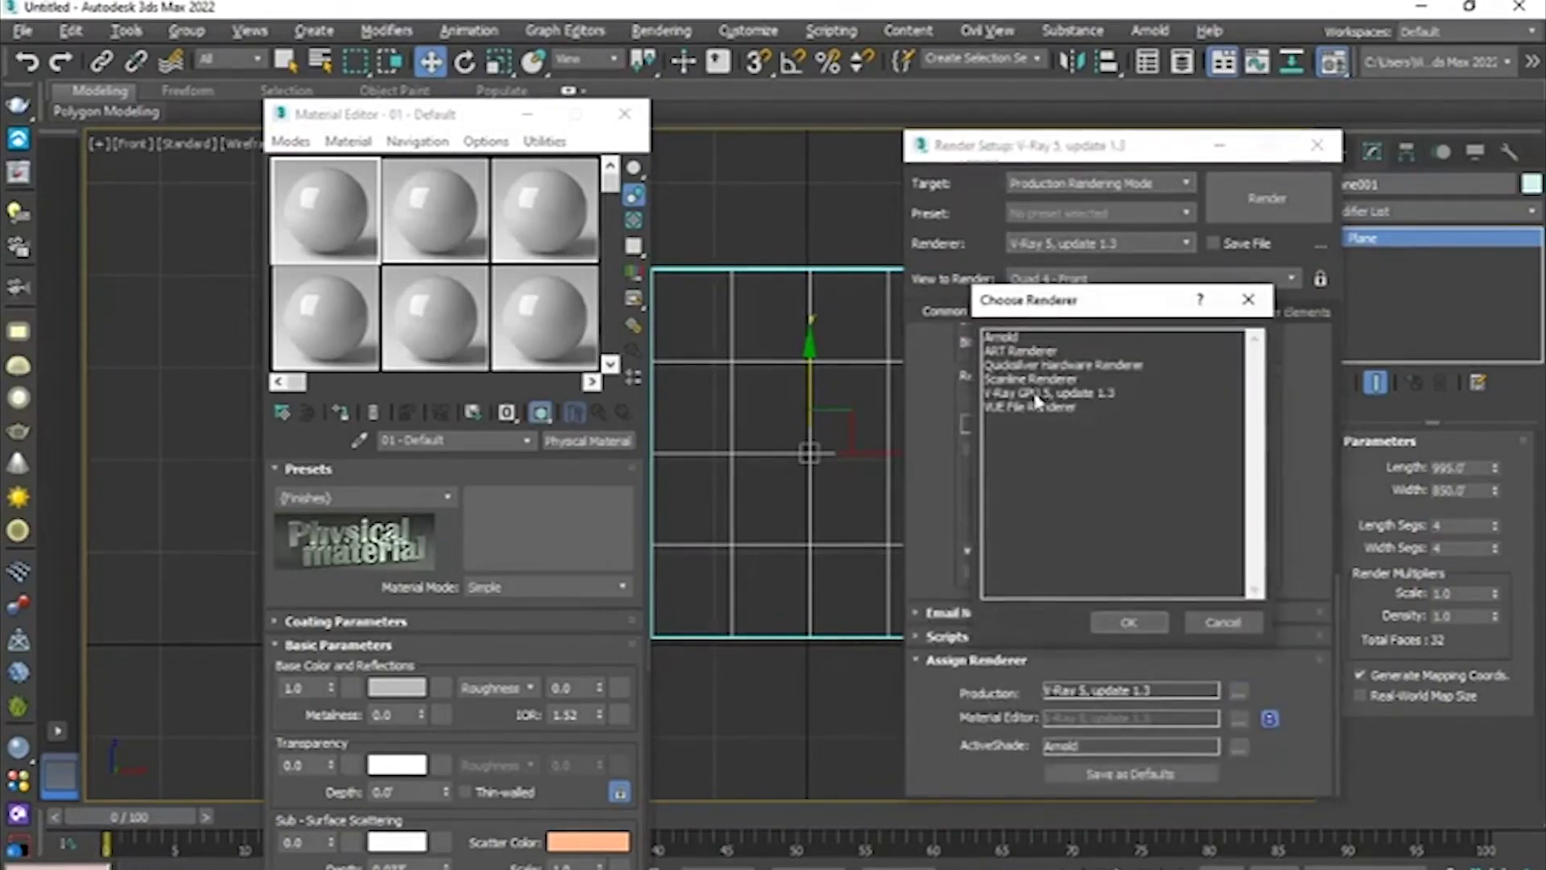
{"action": "left_click", "coordinate": [1037, 394]}
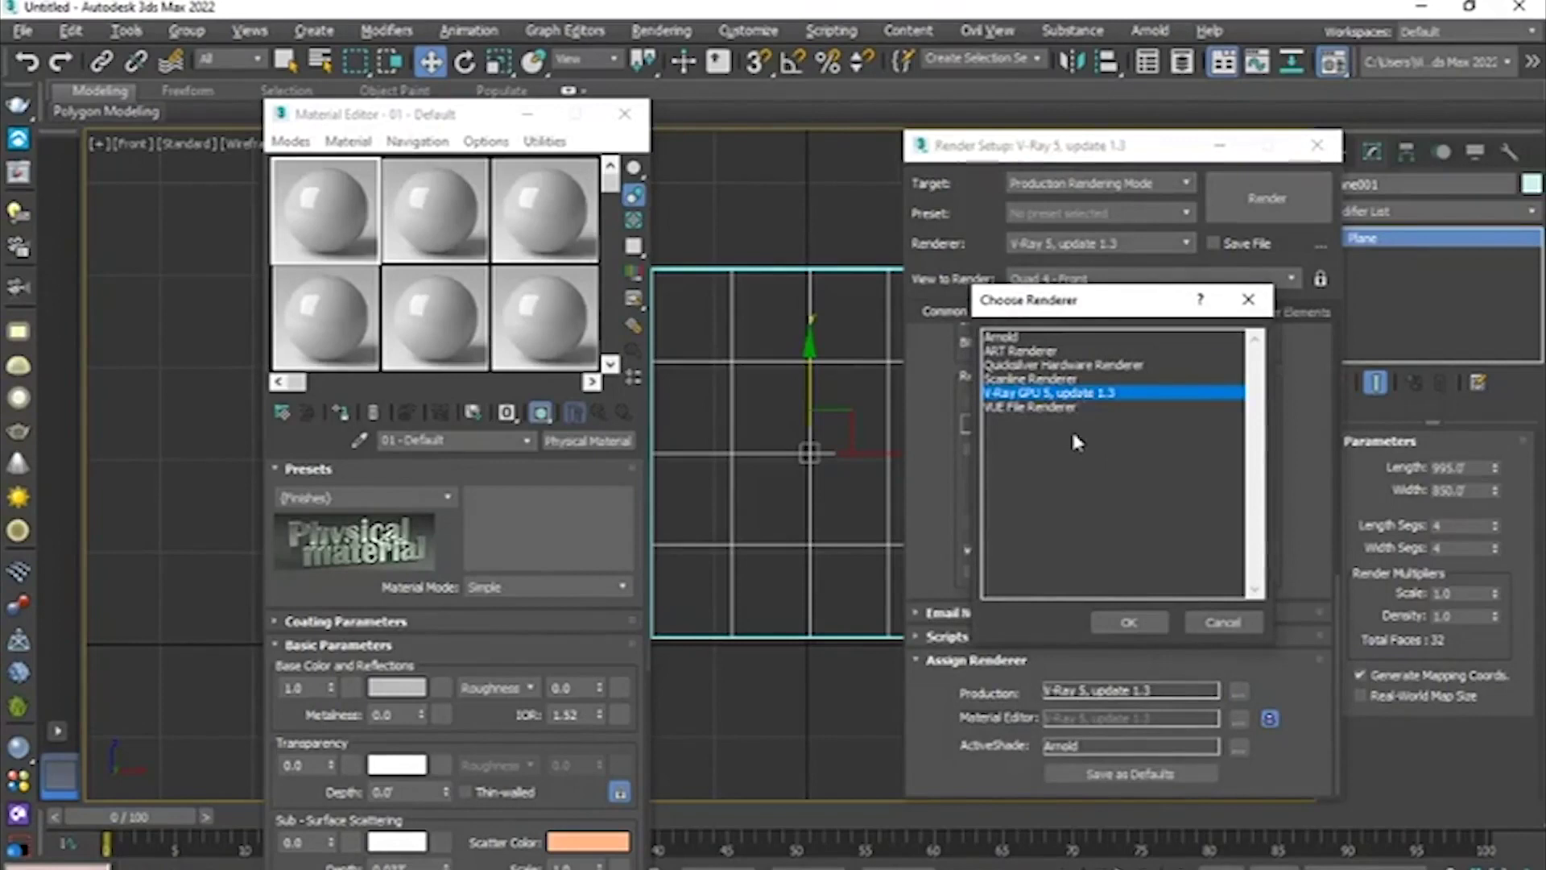
{"action": "left_click", "coordinate": [1142, 622]}
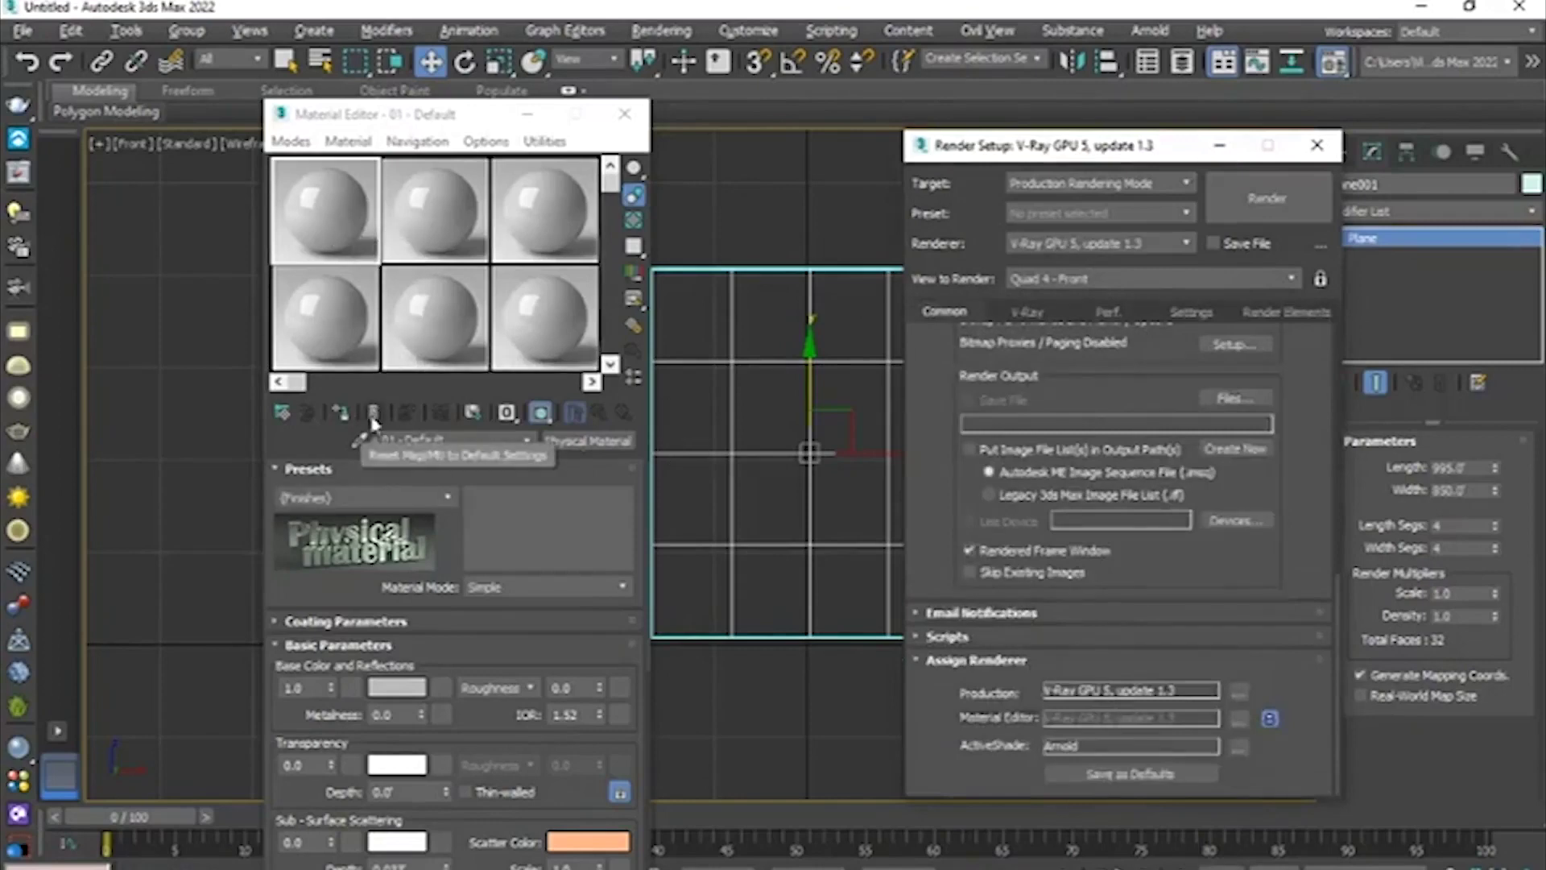
- Change the first sample material's type from Physical Material to VRayMtl
{"action": "left_click", "coordinate": [322, 189]}
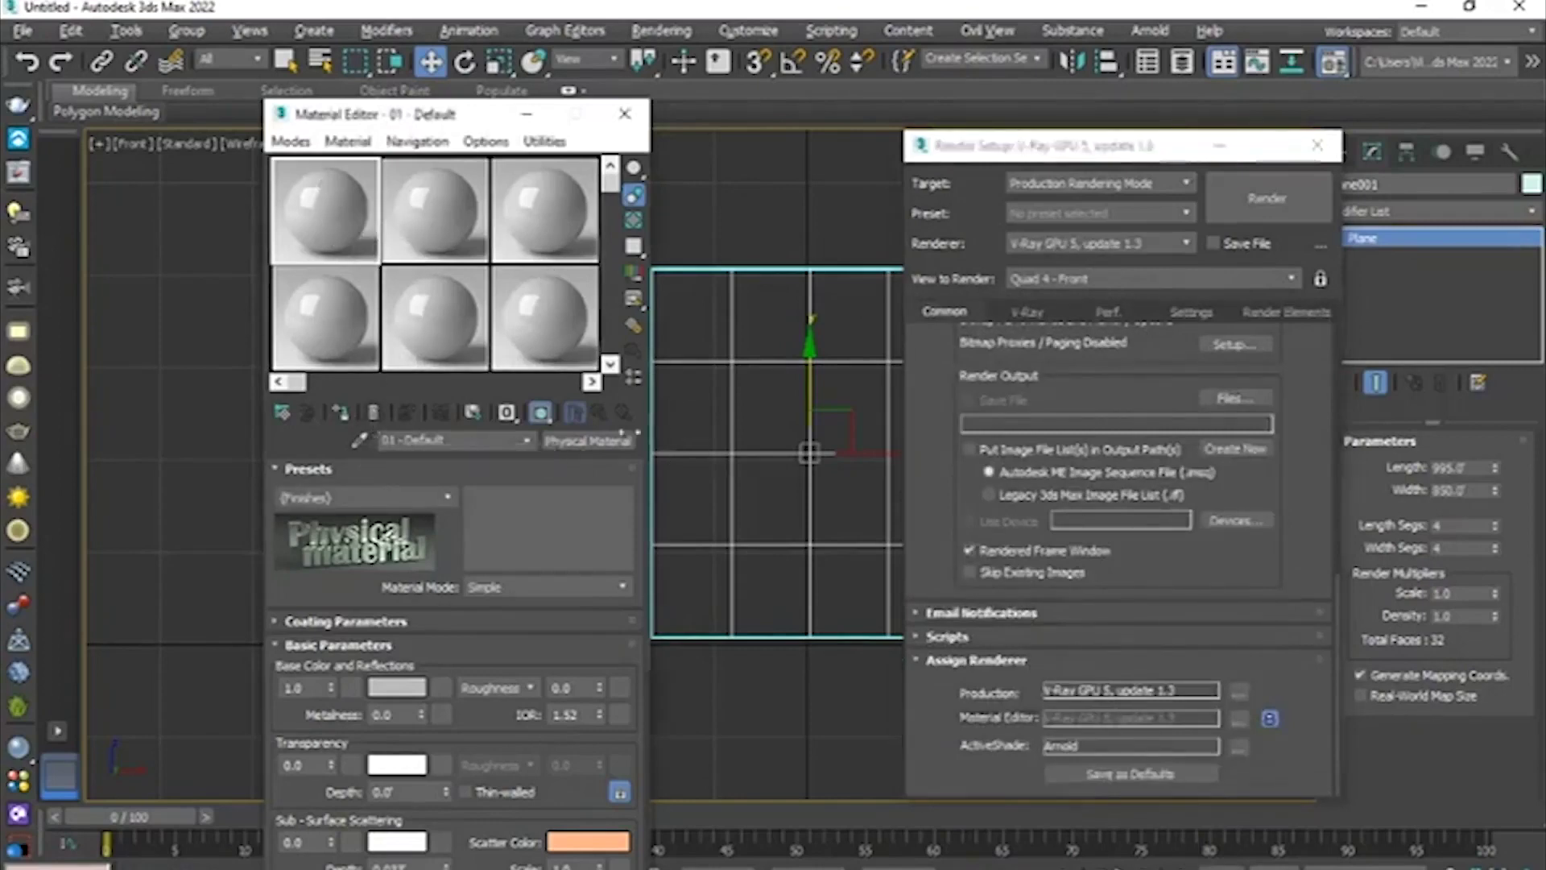
{"action": "left_click", "coordinate": [592, 443]}
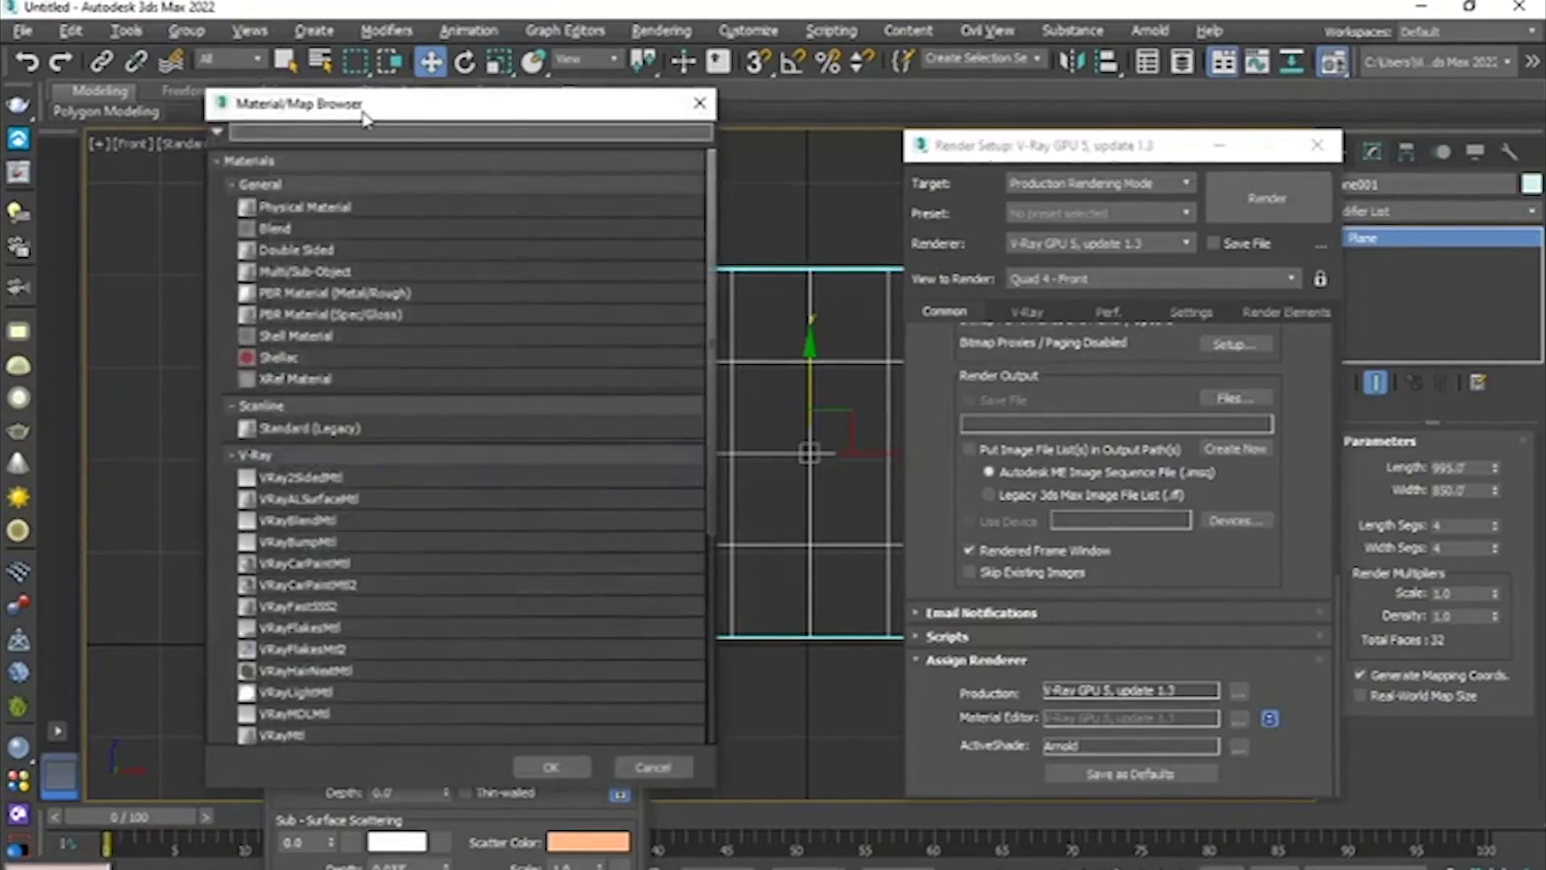
{"action": "left_click_drag", "start_coordinate": [364, 120], "coordinate": [401, 84]}
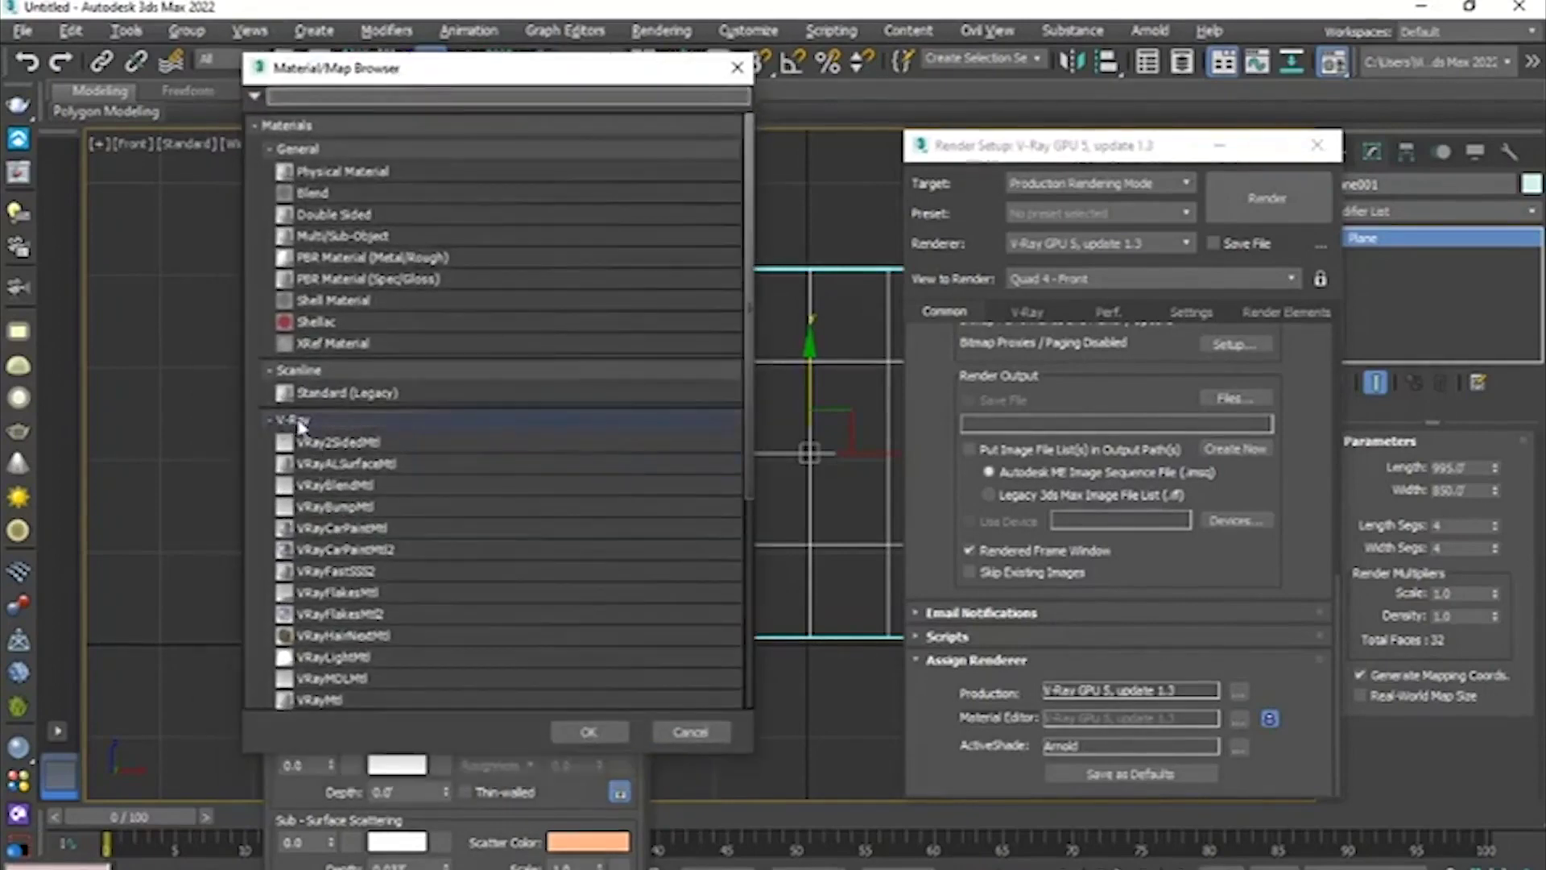
{"action": "scroll", "coordinate": [310, 427], "scroll_direction": "down", "scroll_amount": 3}
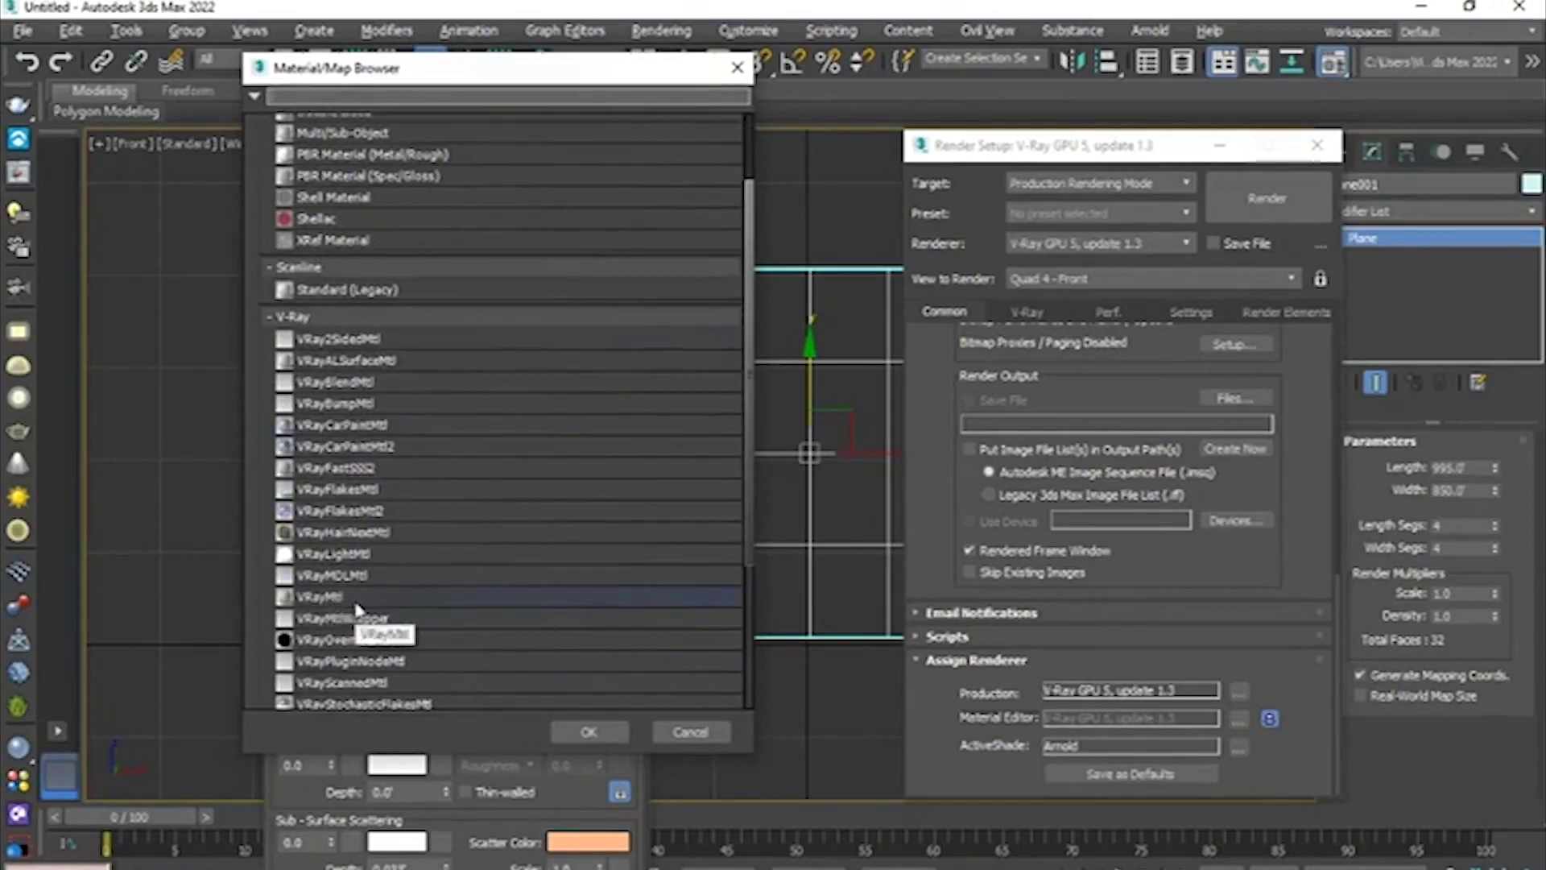
{"action": "double_click", "coordinate": [331, 597]}
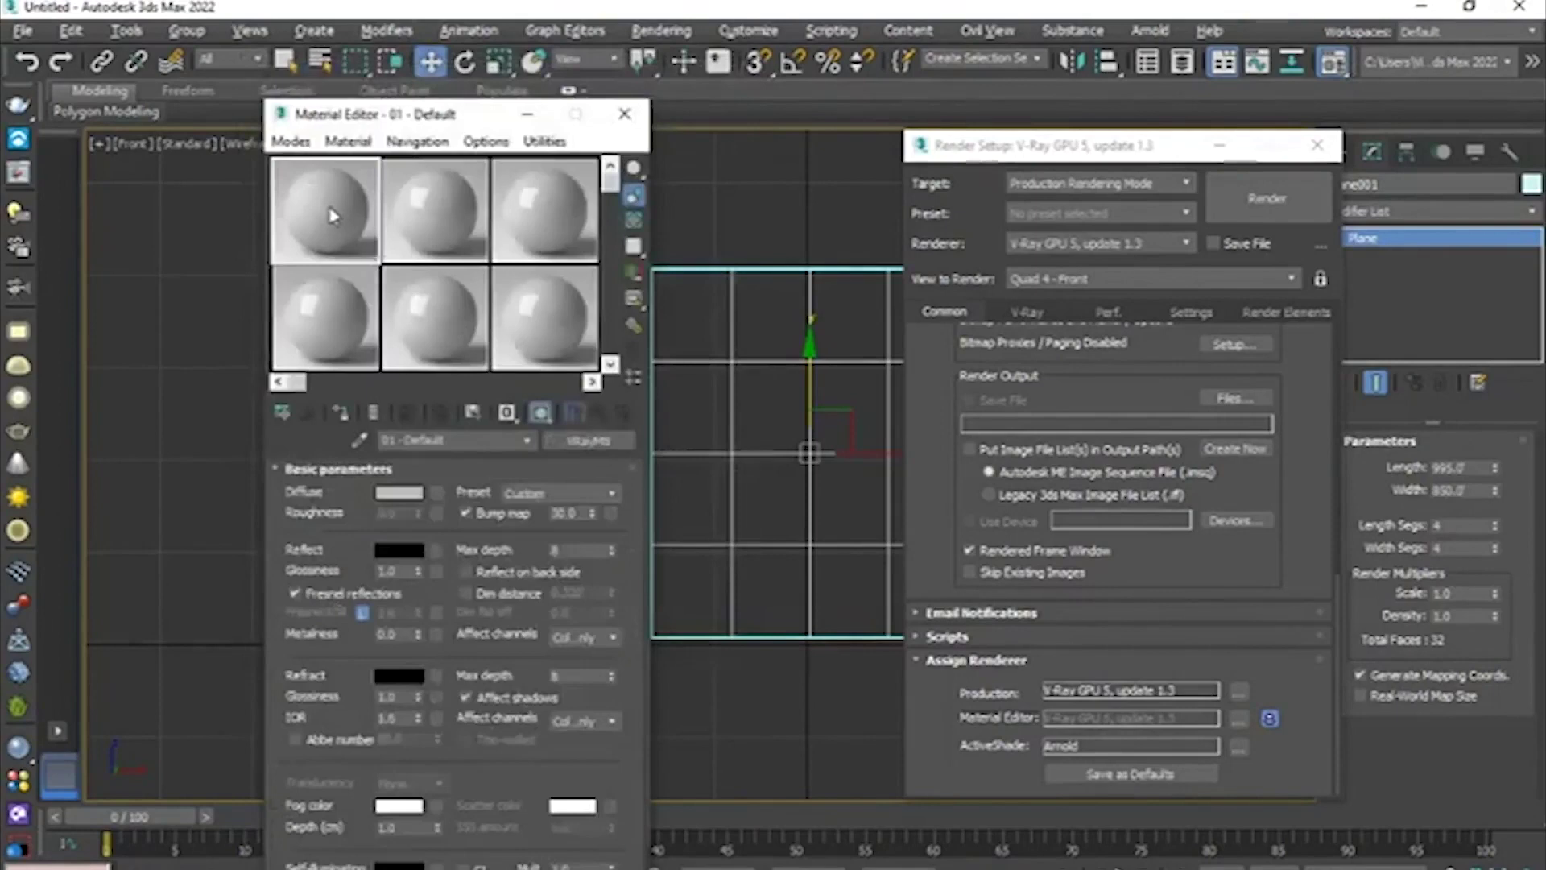
- Go through the other five sample slots to check their material type and return to the first material
{"action": "left_click", "coordinate": [449, 219]}
{"action": "left_click", "coordinate": [527, 200]}
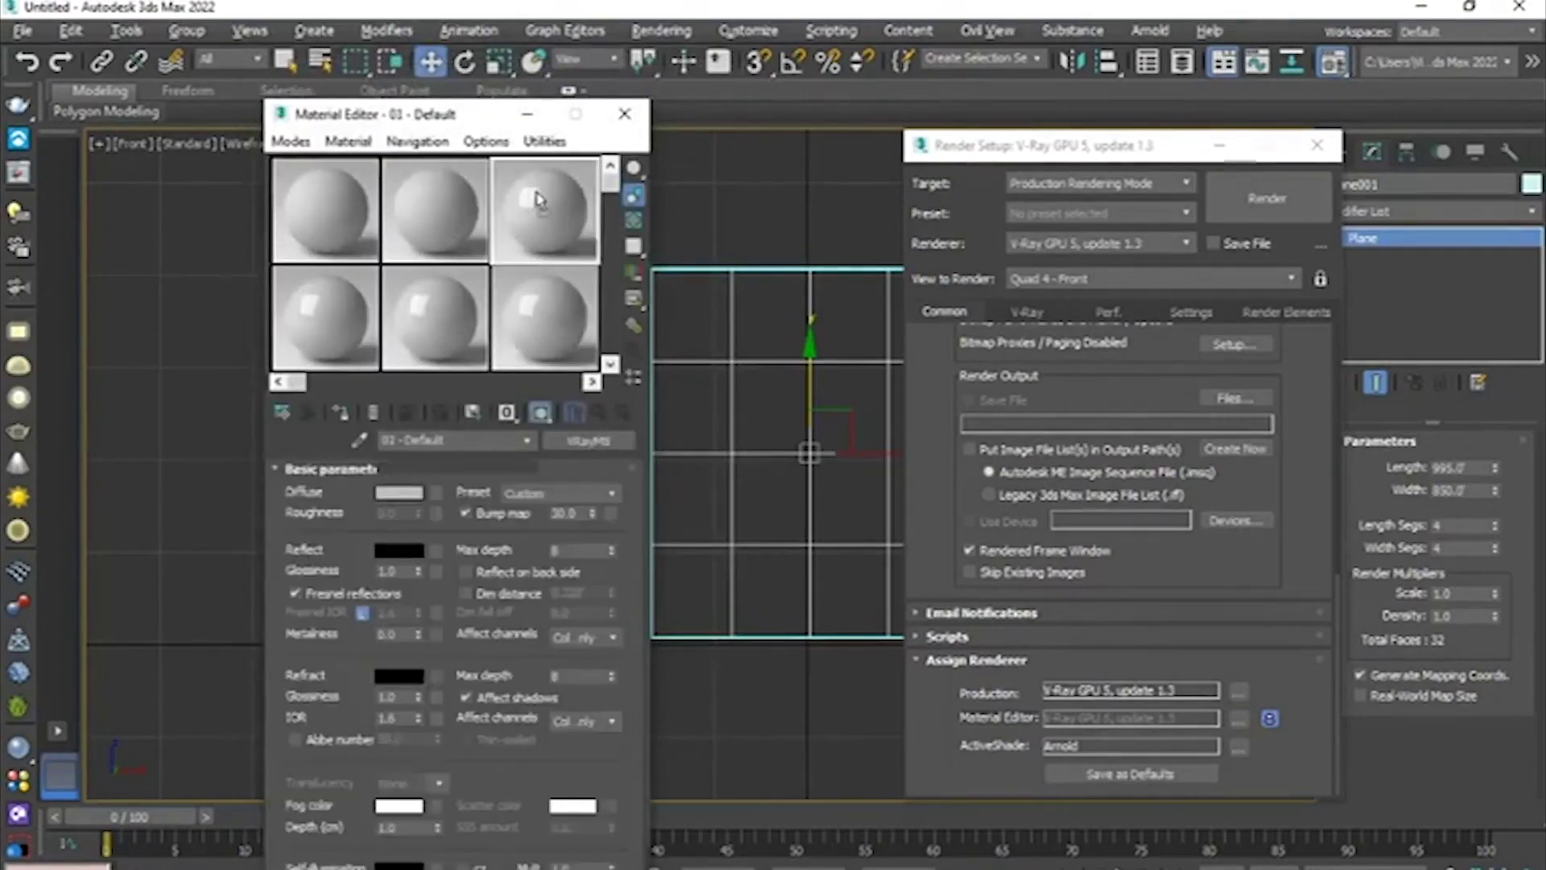
{"action": "left_click", "coordinate": [365, 328]}
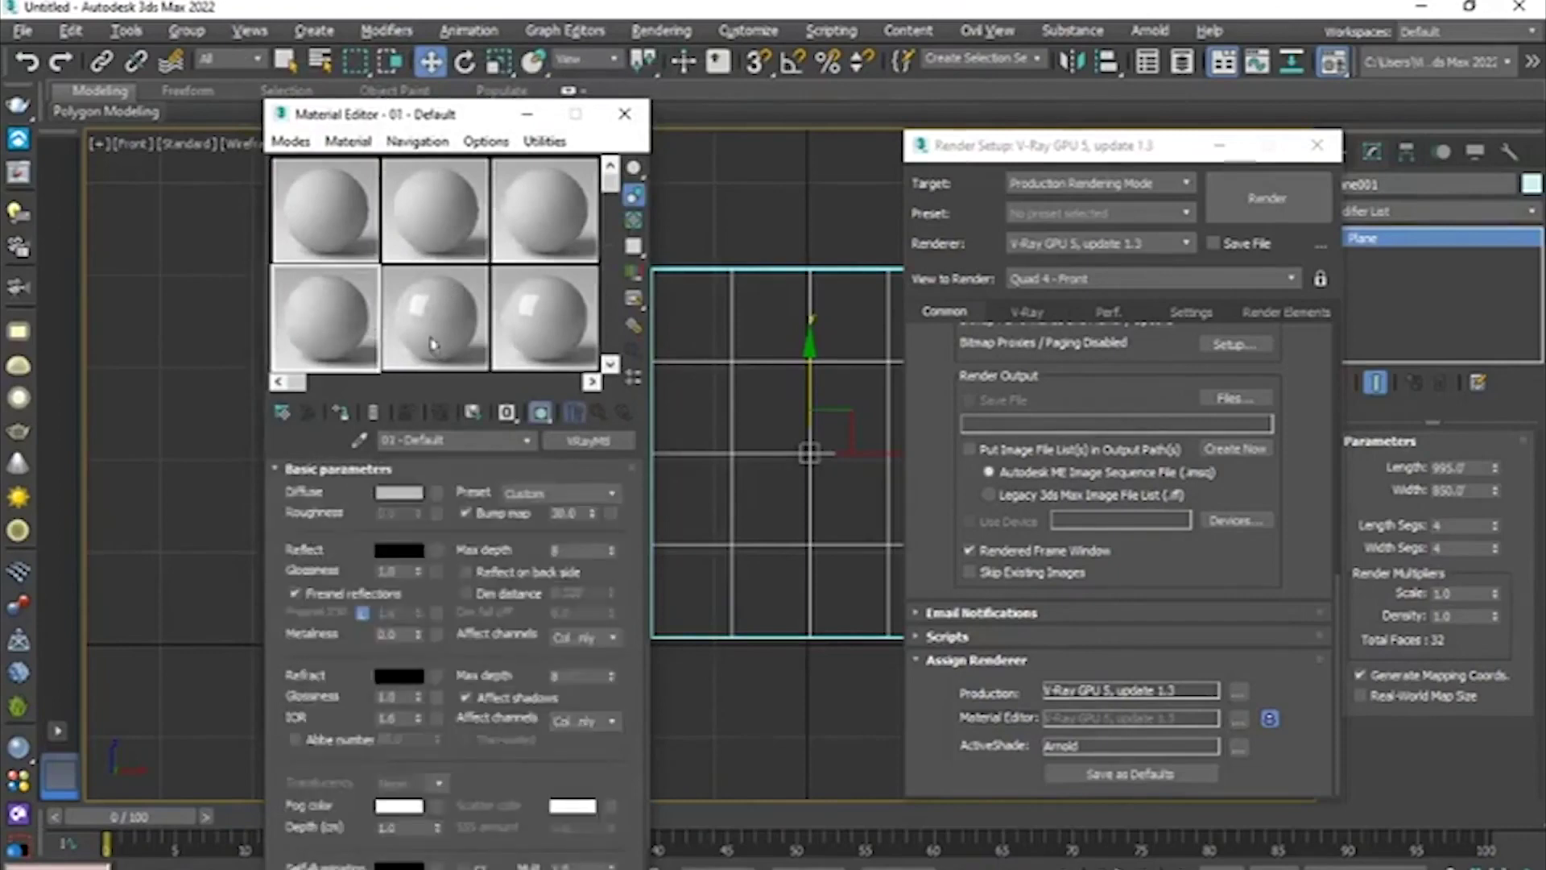
{"action": "left_click", "coordinate": [432, 314]}
{"action": "left_click", "coordinate": [524, 311]}
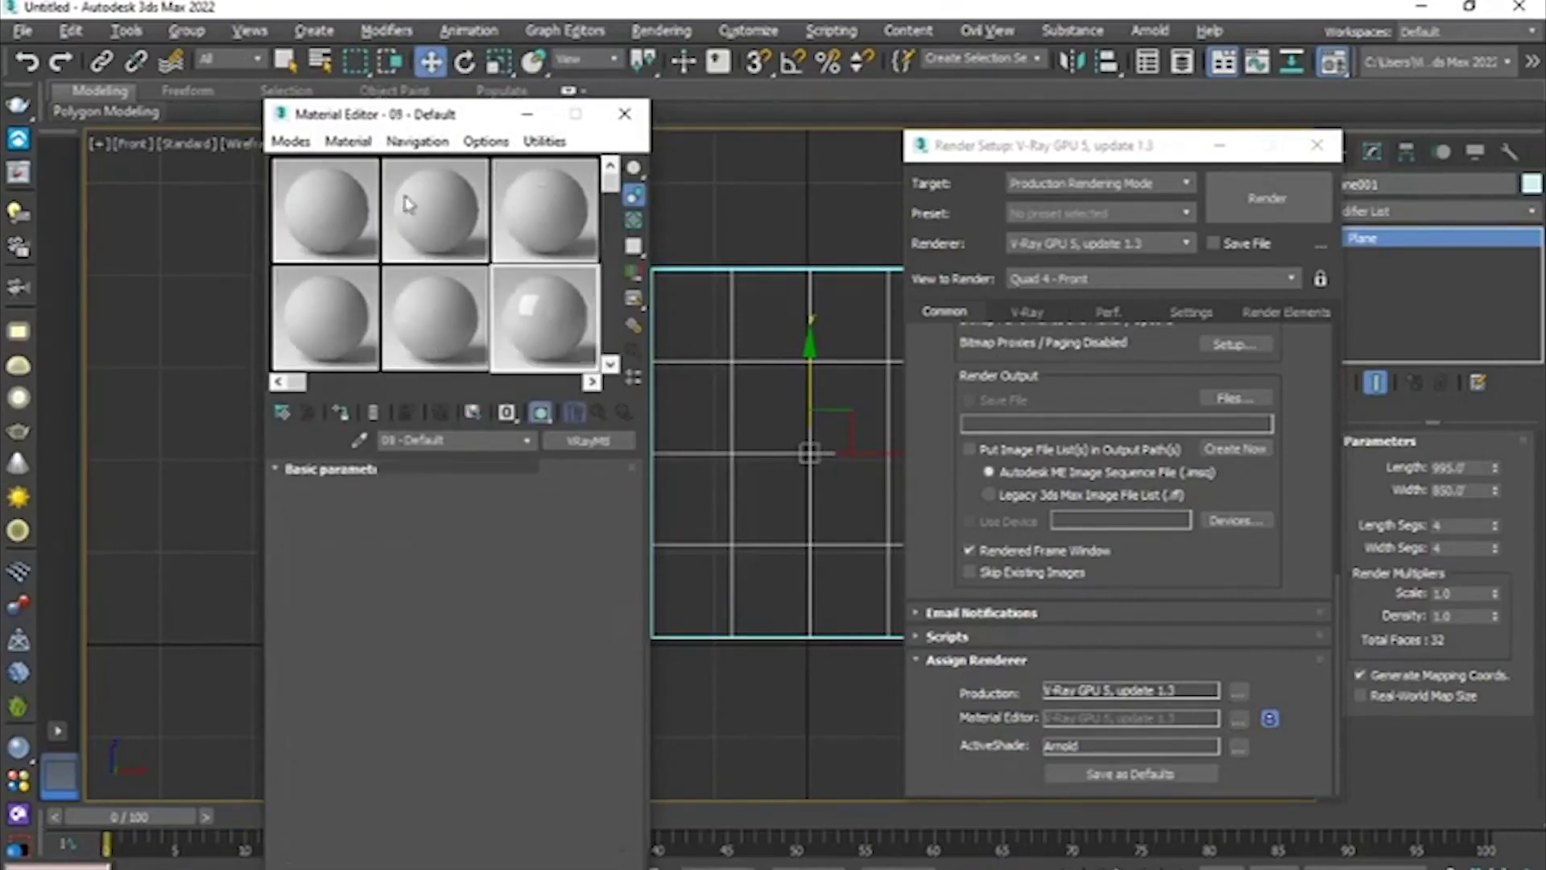
{"action": "left_click", "coordinate": [327, 208]}
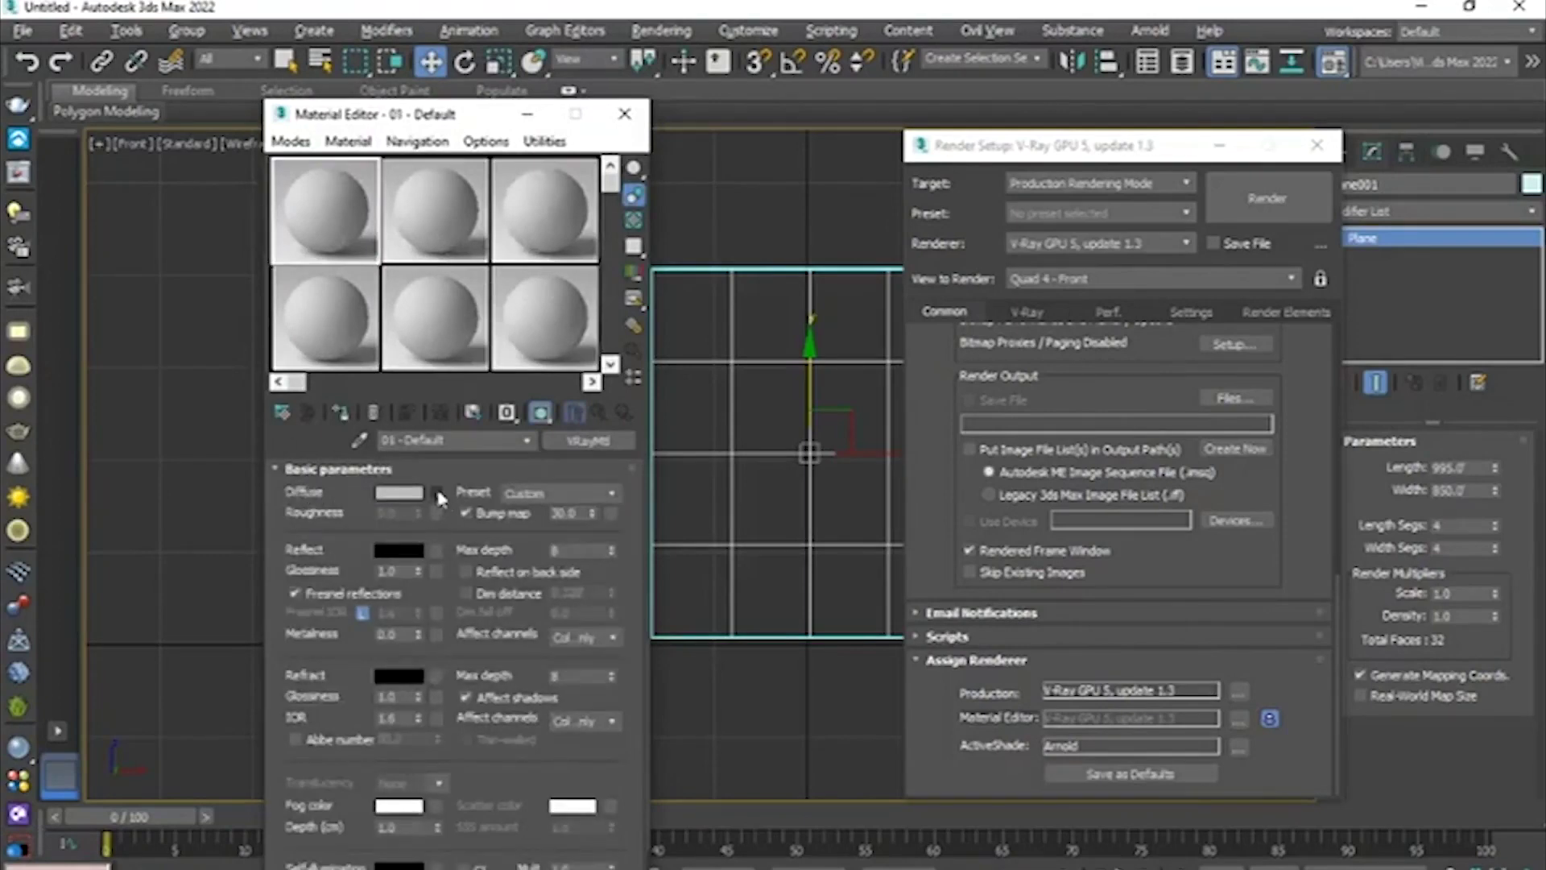
{"action": "left_click", "coordinate": [437, 492]}
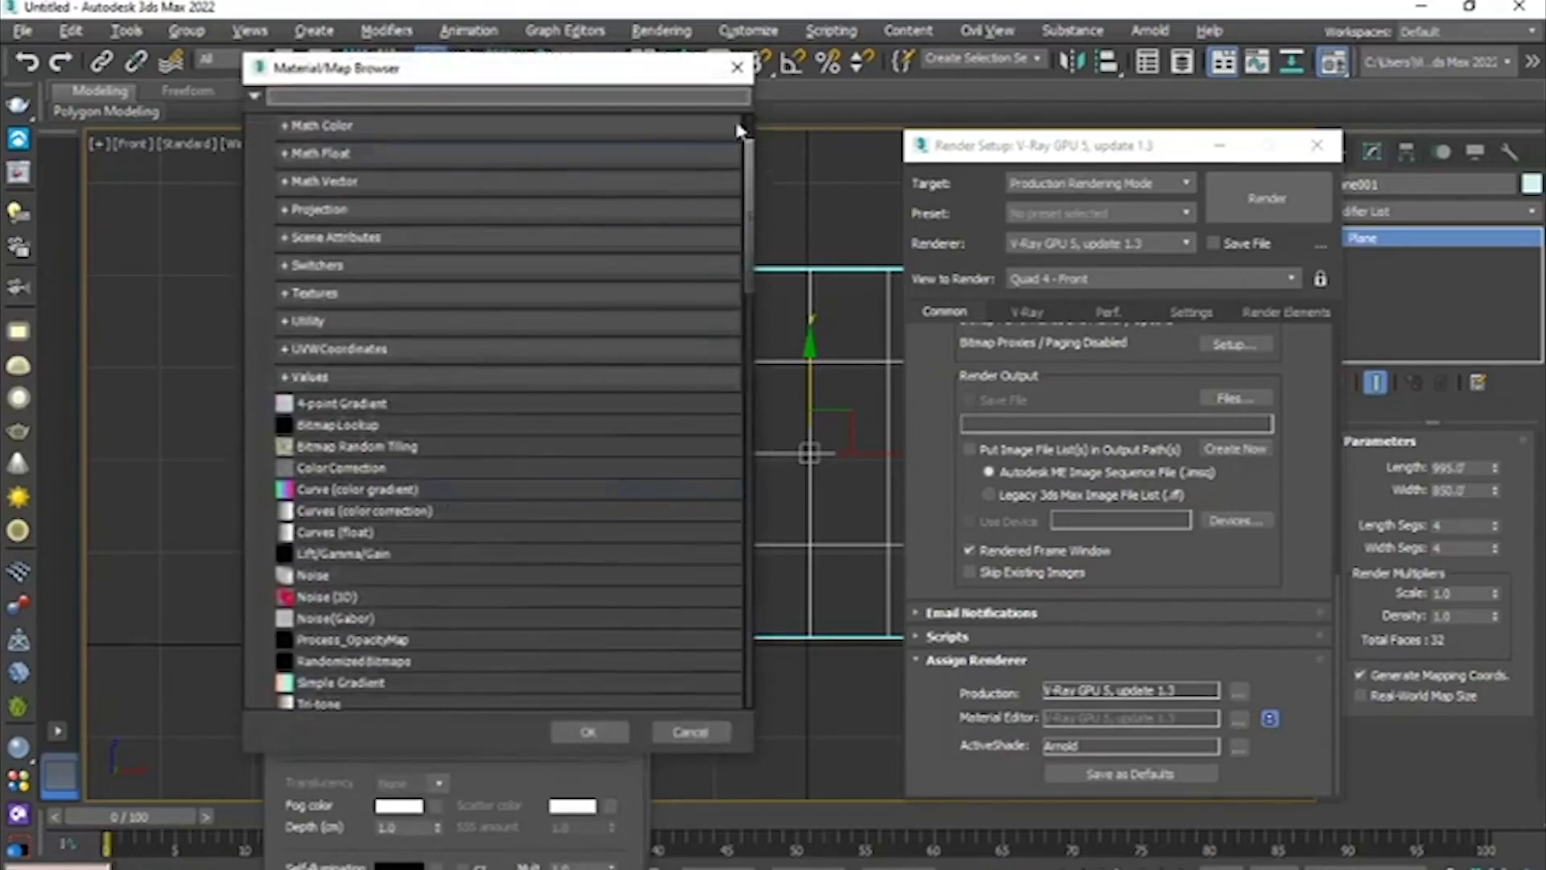
{"action": "left_click", "coordinate": [737, 67]}
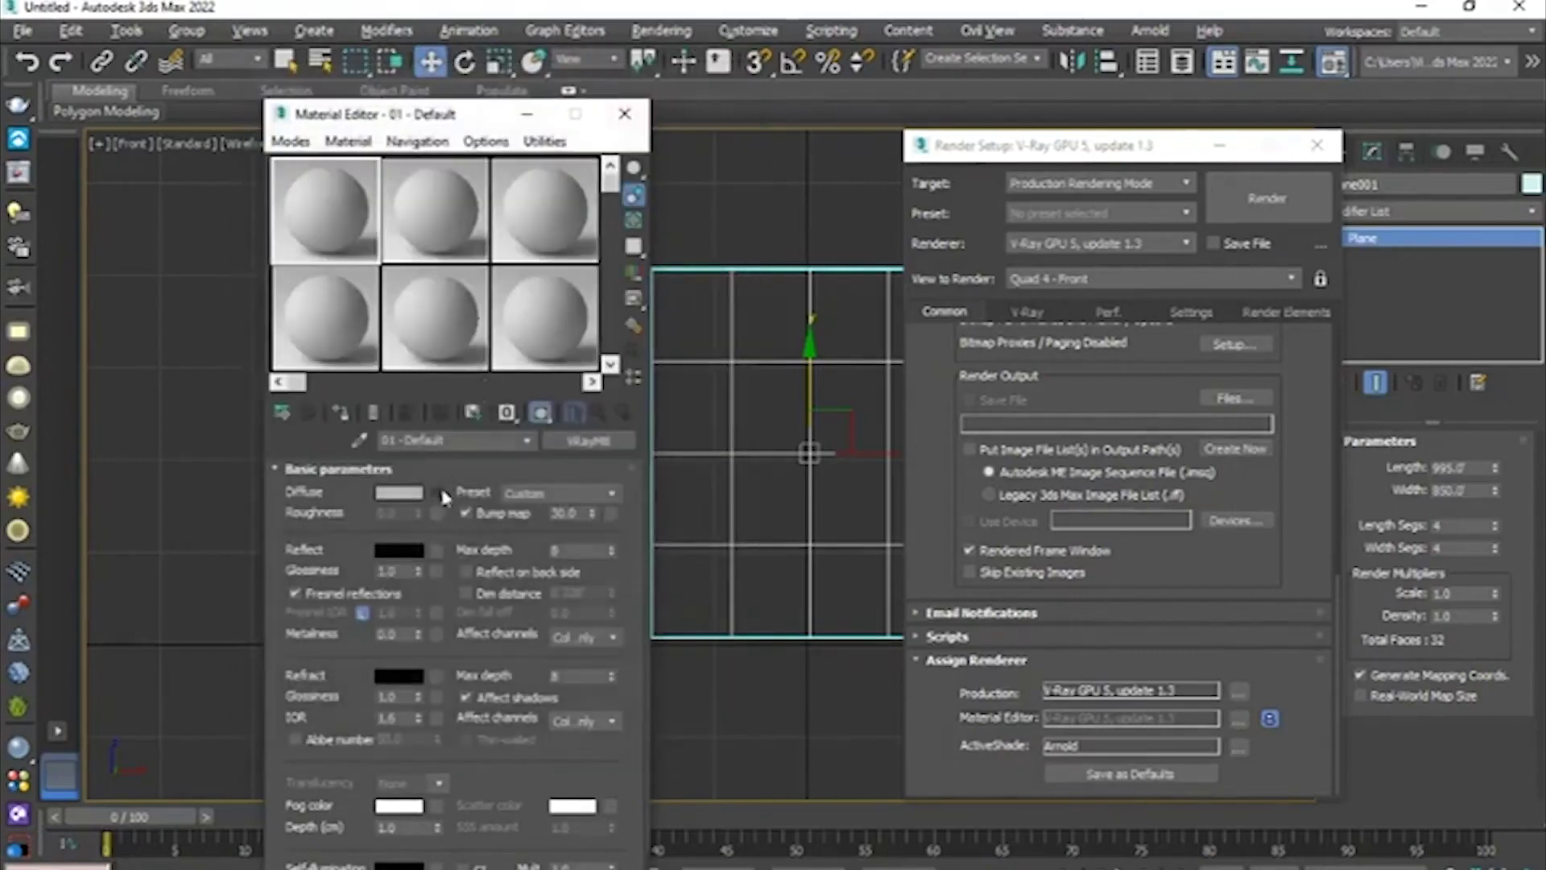
{"action": "left_click", "coordinate": [438, 493]}
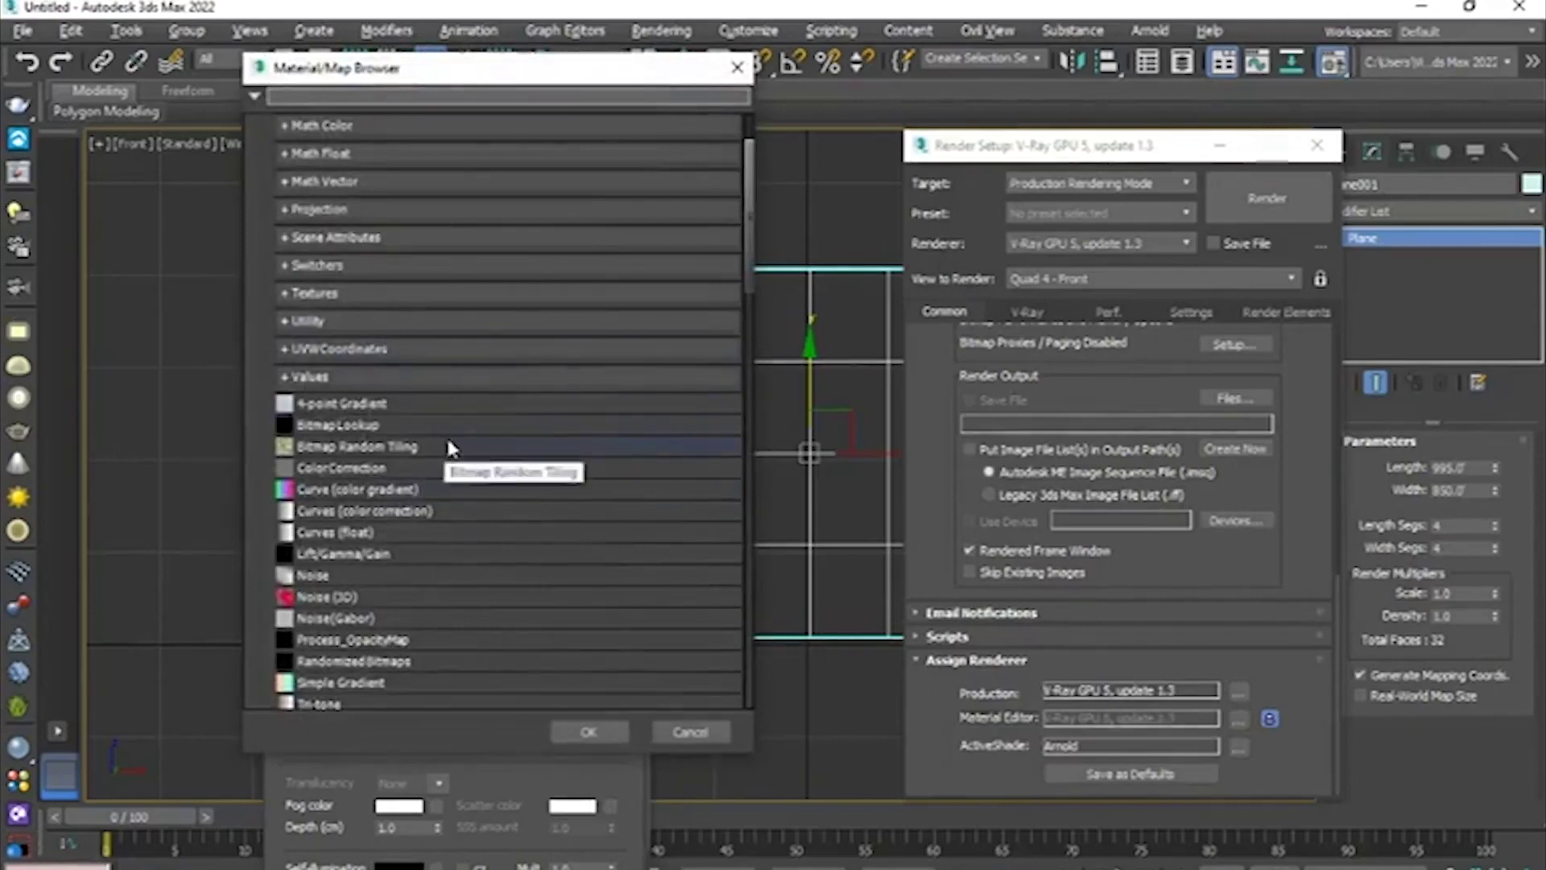
{"action": "scroll", "coordinate": [456, 436], "scroll_direction": "up", "scroll_amount": 3}
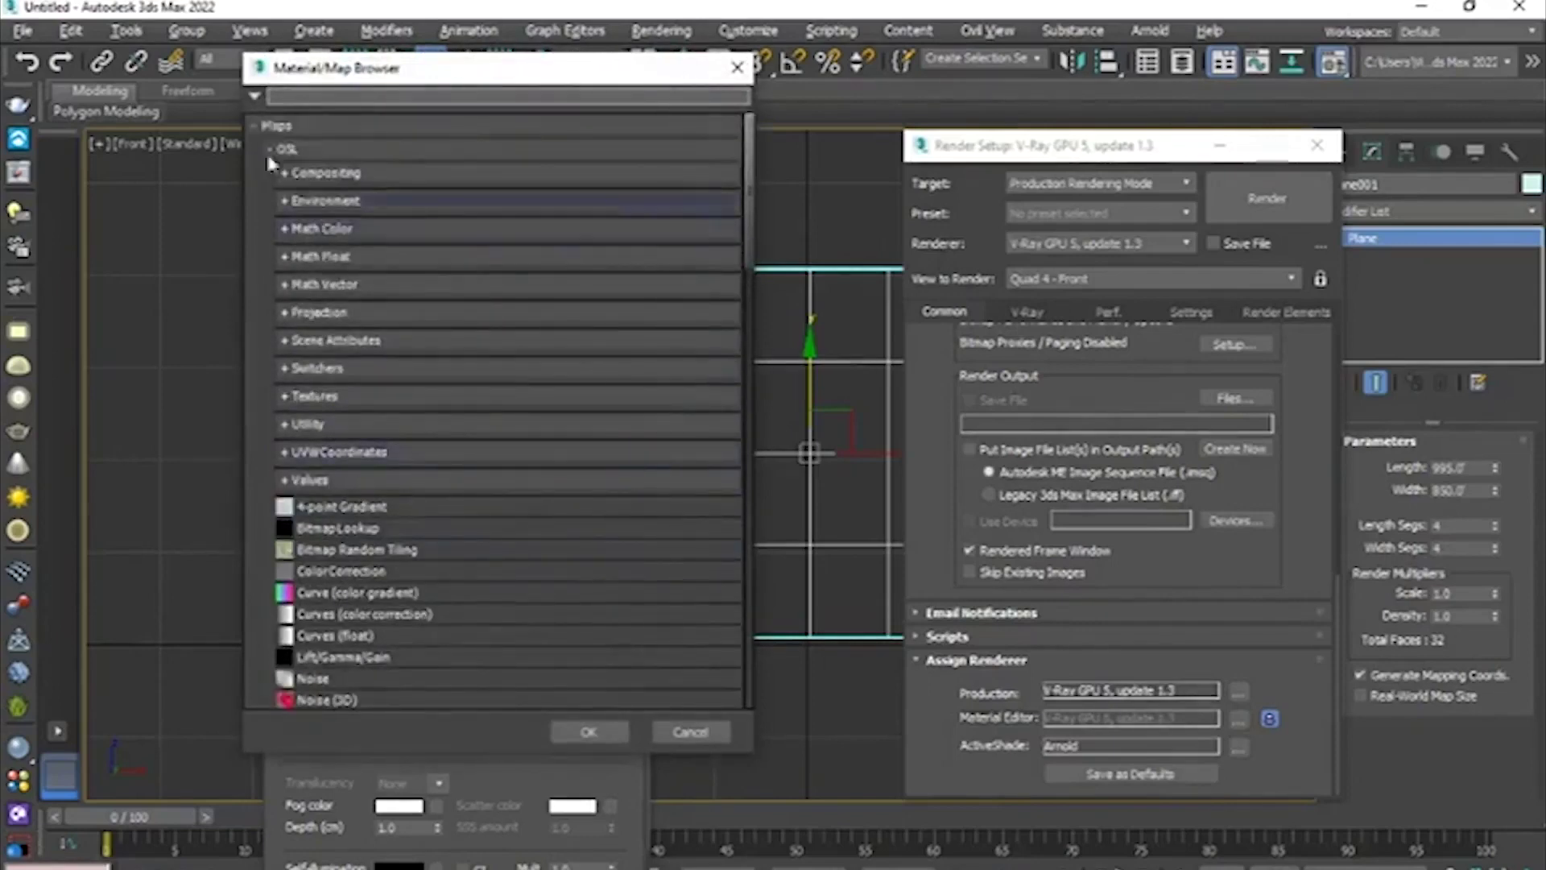
{"action": "left_click", "coordinate": [256, 125]}
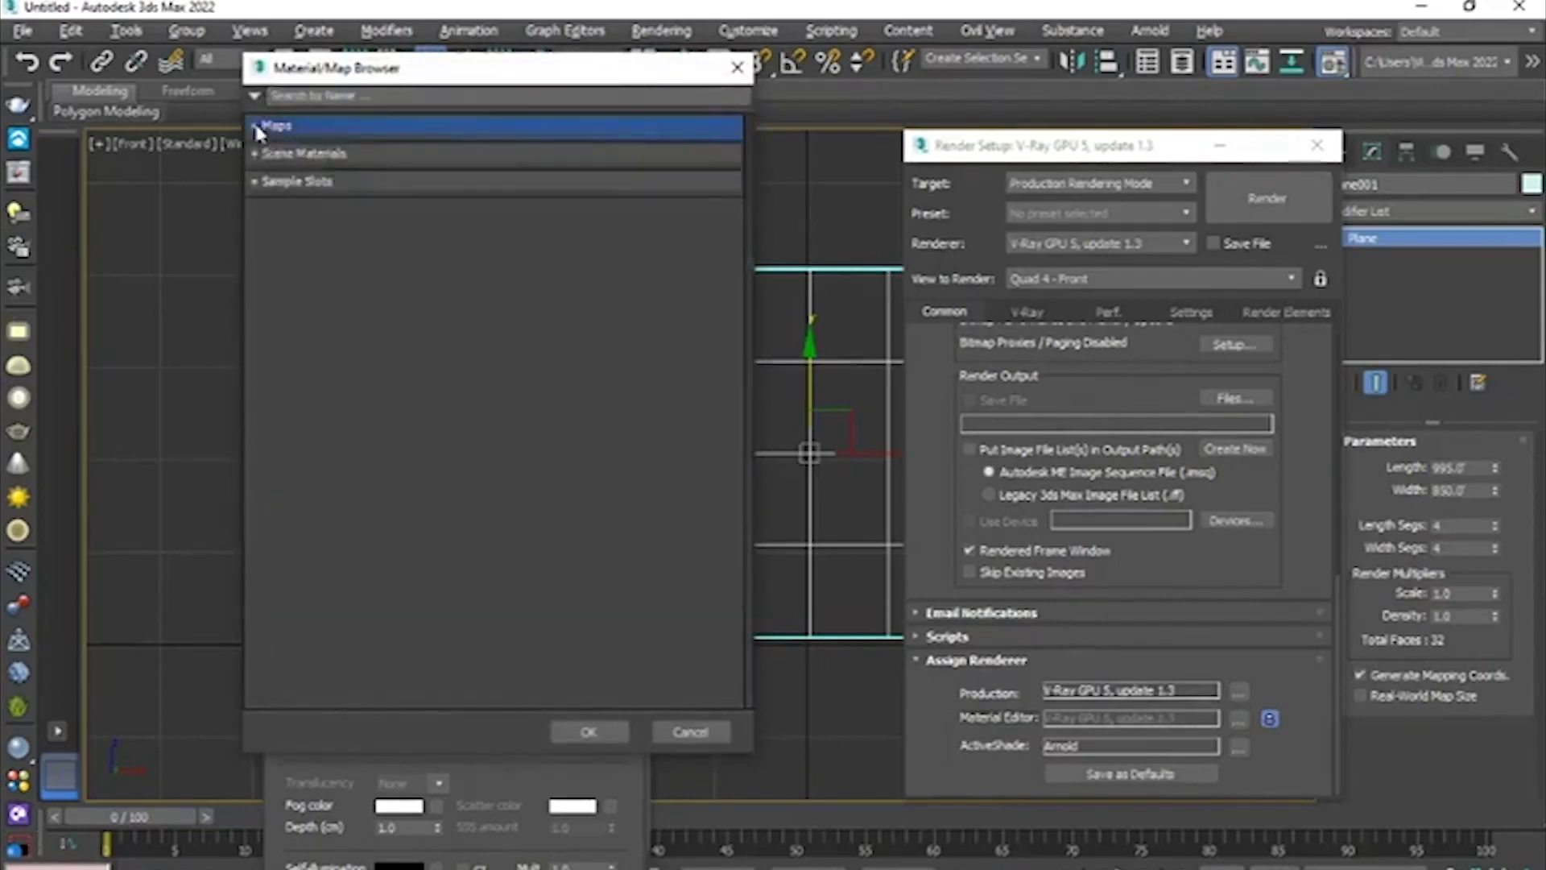
{"action": "left_click", "coordinate": [257, 126]}
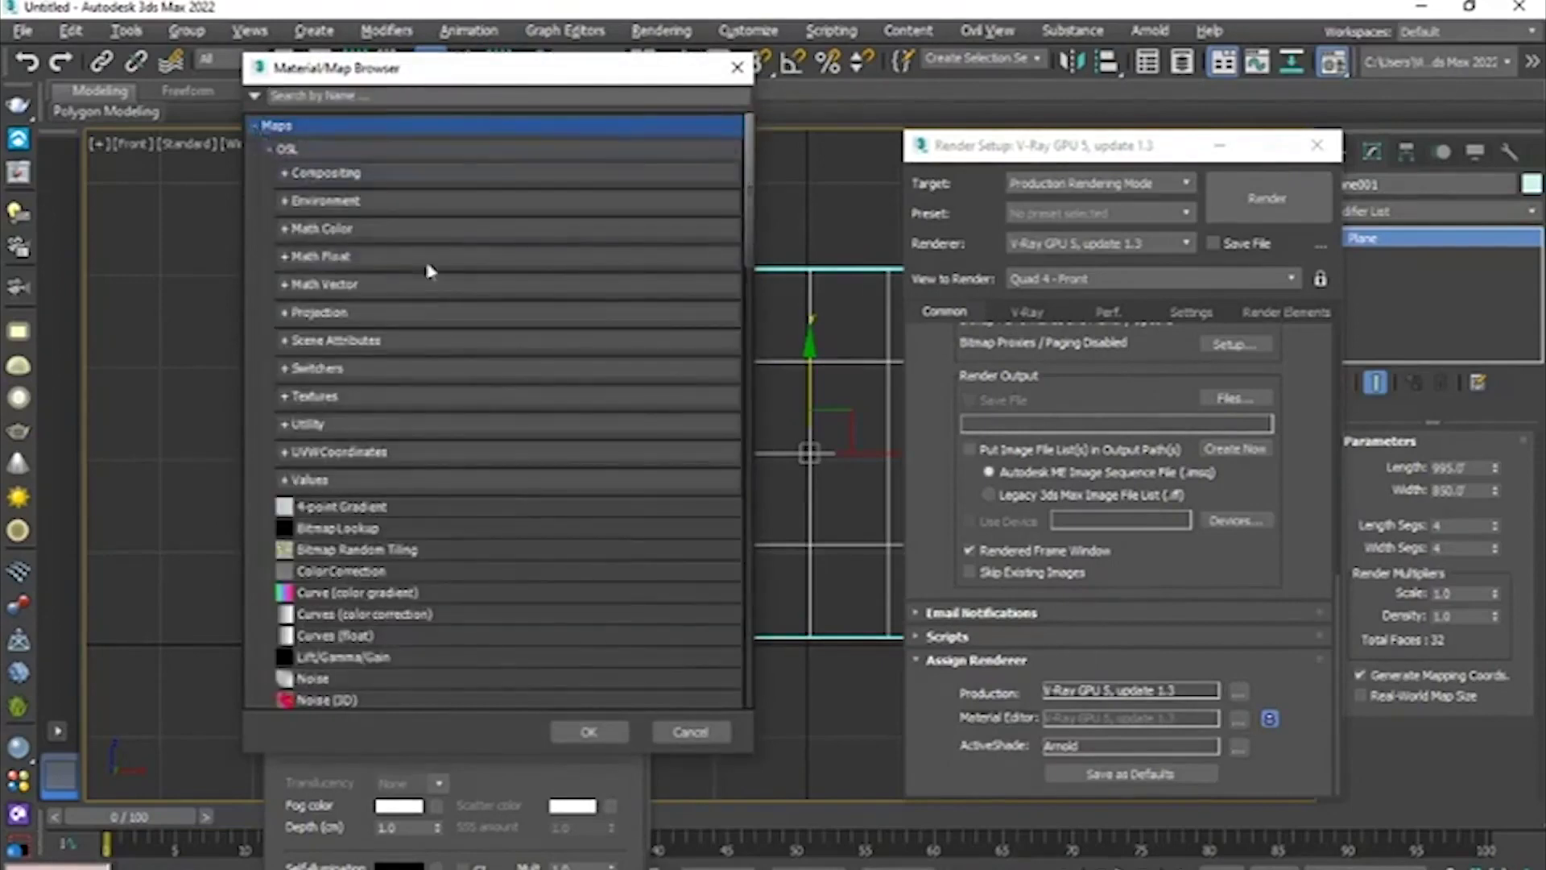
{"action": "left_click", "coordinate": [272, 152]}
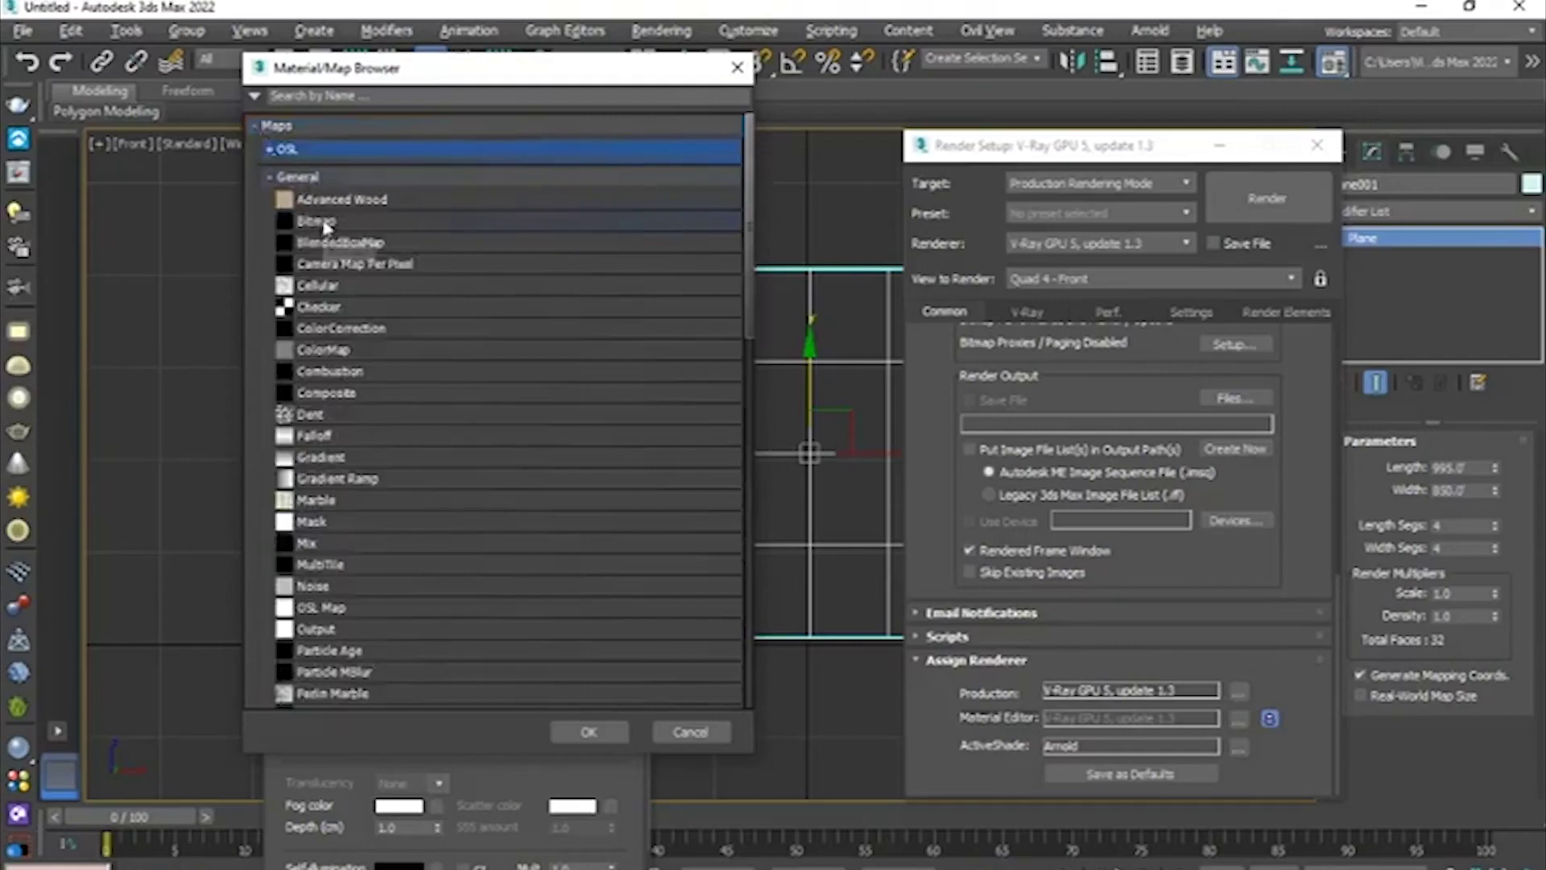
{"action": "double_click", "coordinate": [321, 222]}
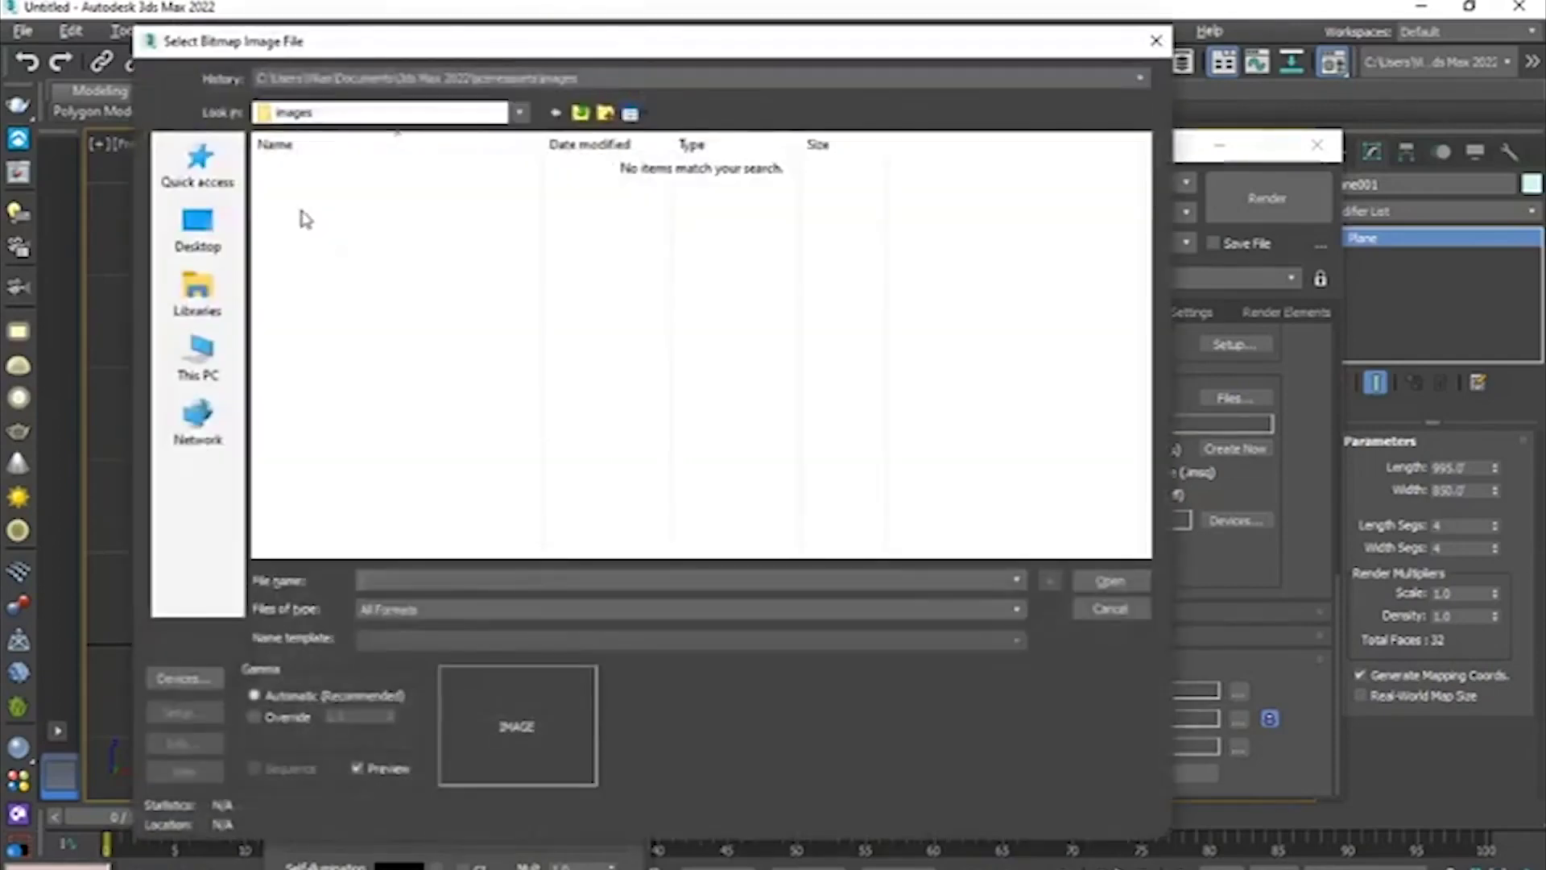
{"action": "left_click", "coordinate": [197, 230]}
{"action": "scroll", "coordinate": [679, 385], "scroll_direction": "down", "scroll_amount": 8}
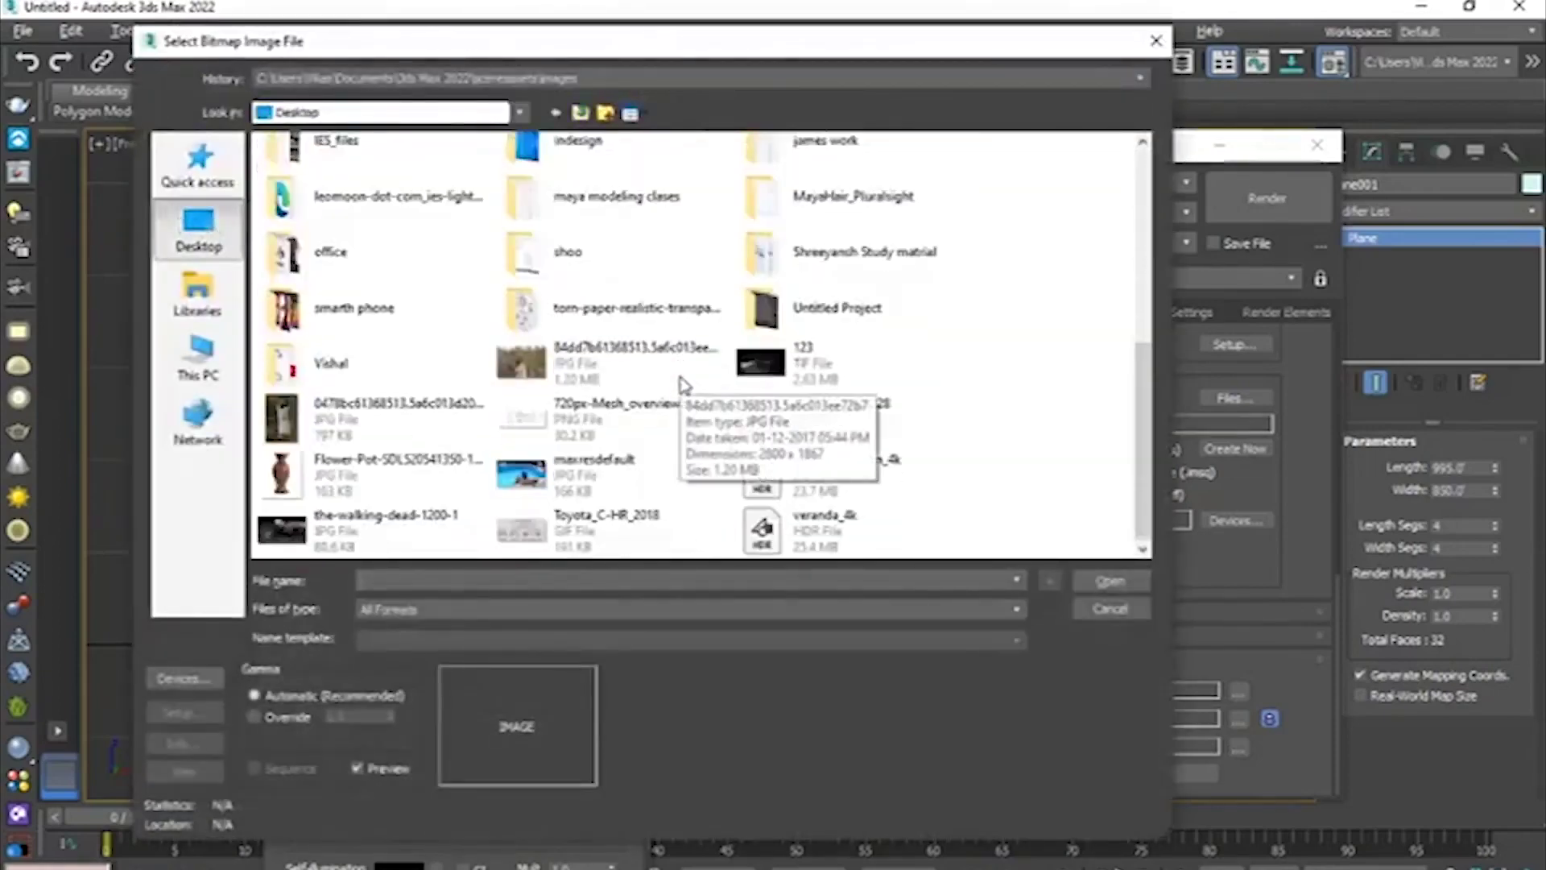
{"action": "double_click", "coordinate": [343, 469]}
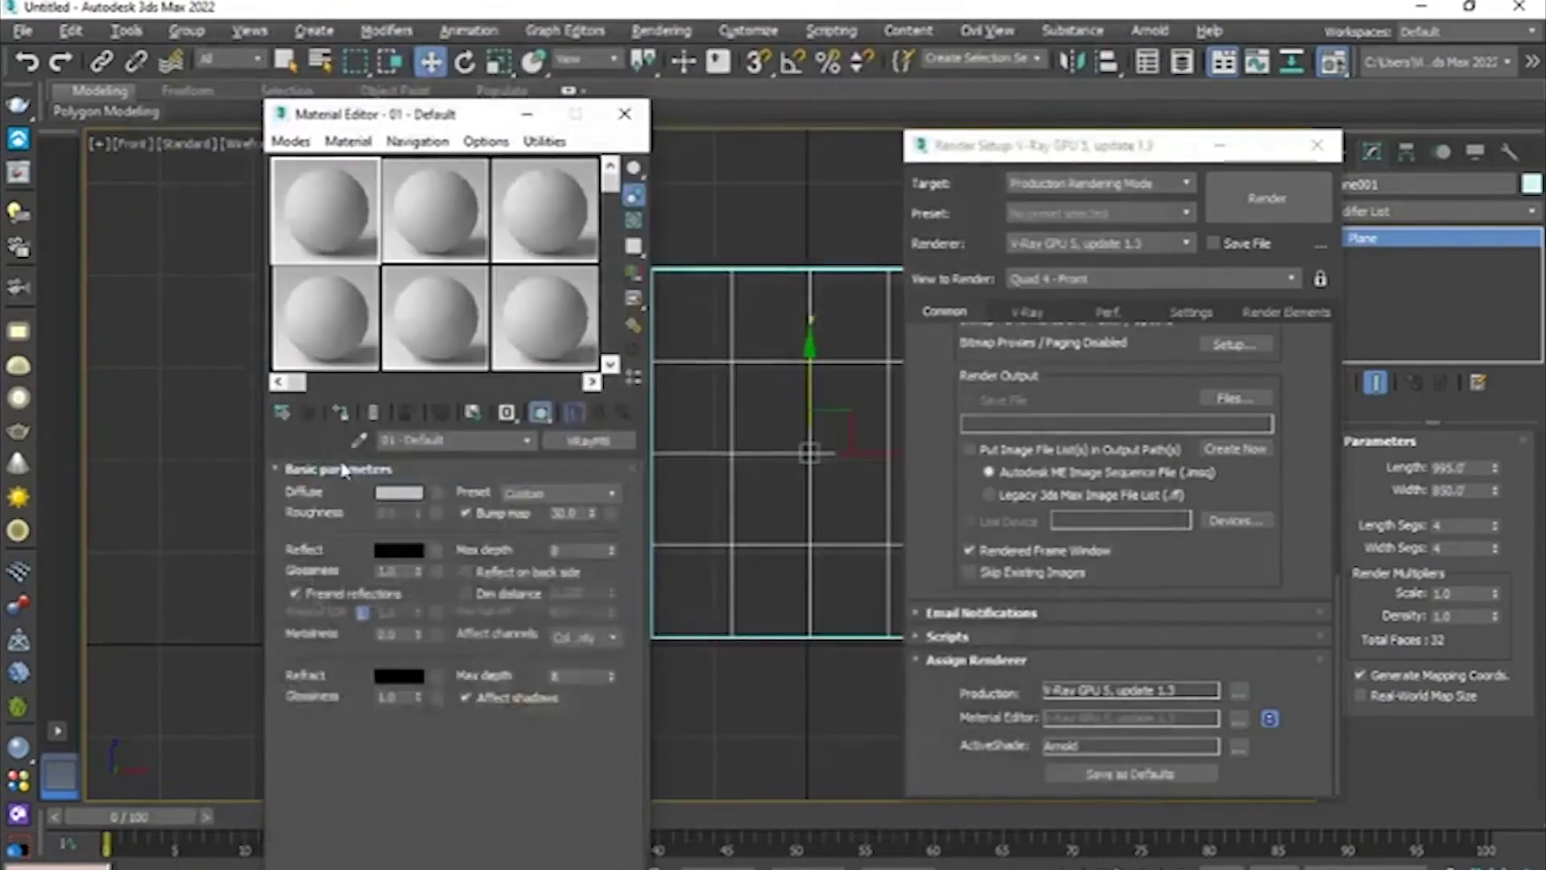
- Assign the flower pot material to the plane, show its map in the viewport, and display the Front view in Default Shading
{"action": "left_click", "coordinate": [543, 414]}
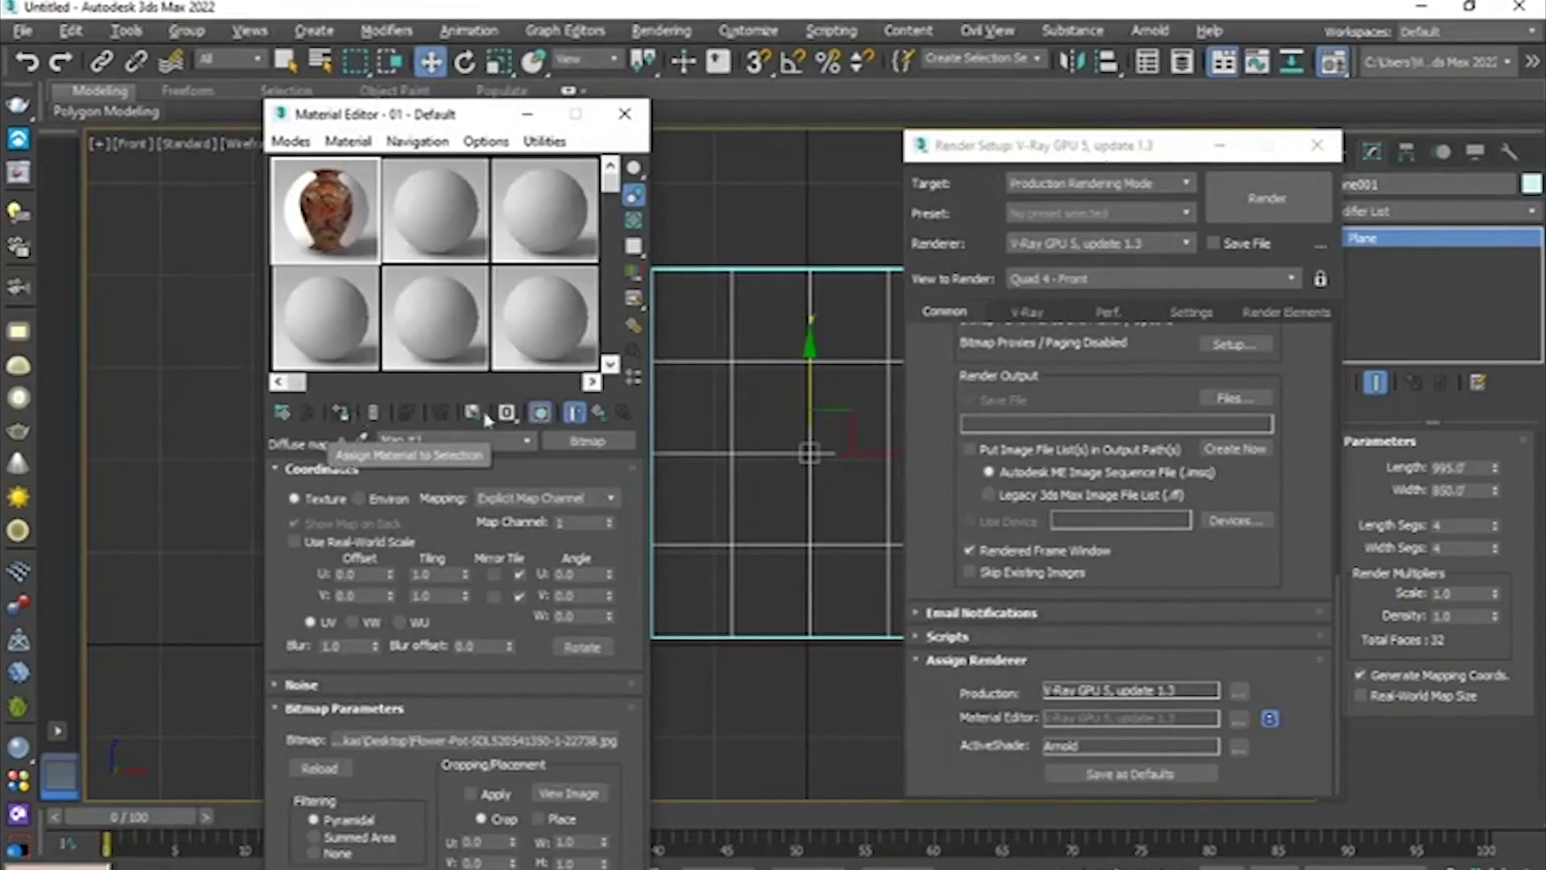
{"action": "left_click", "coordinate": [540, 414]}
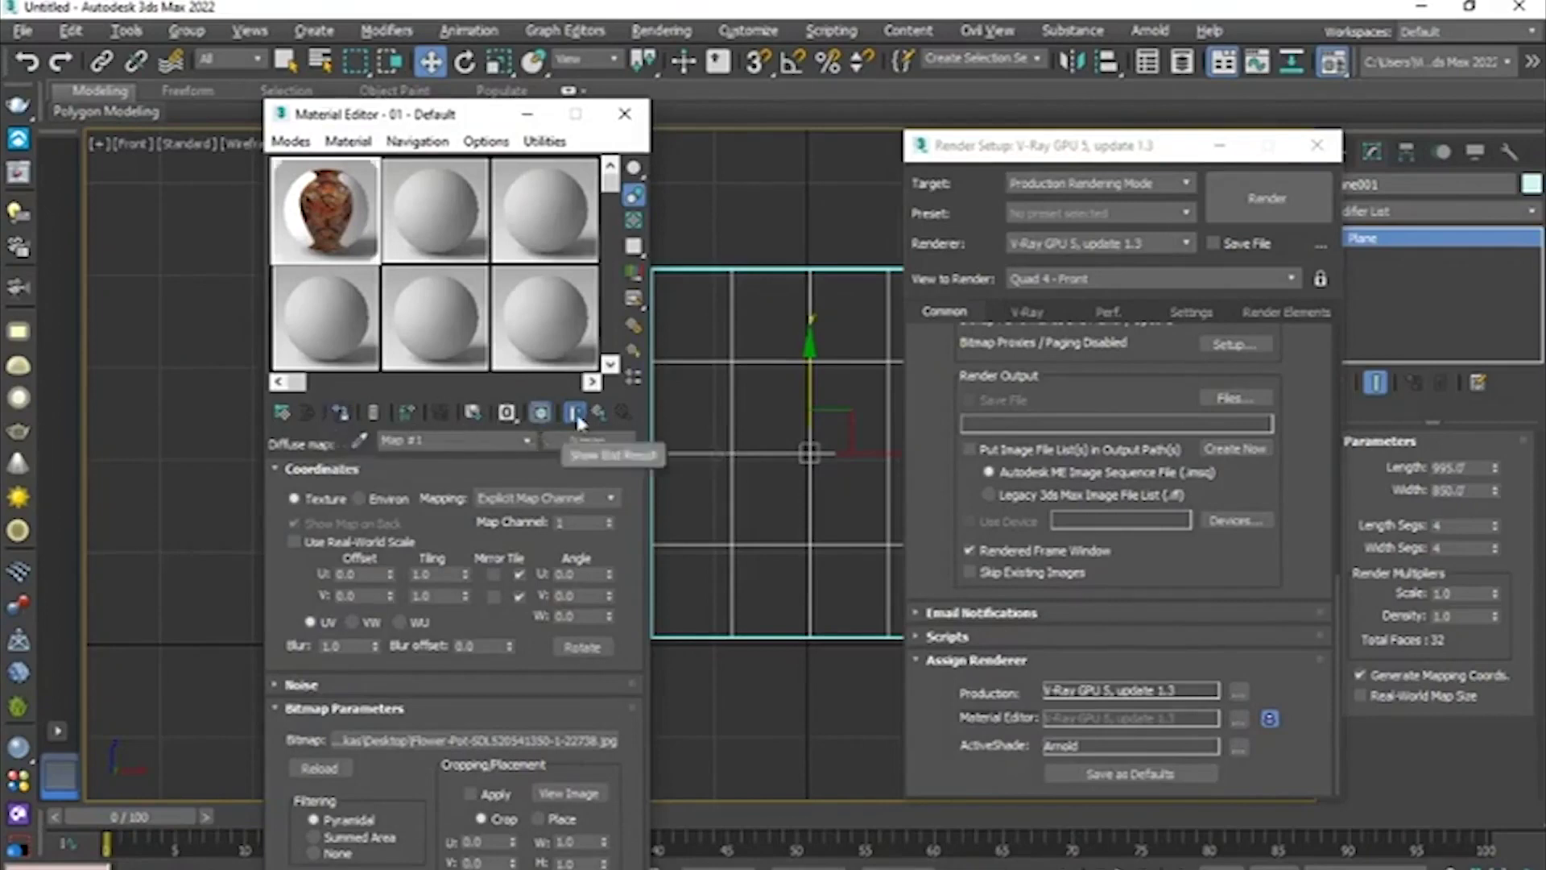
{"action": "left_click", "coordinate": [528, 116]}
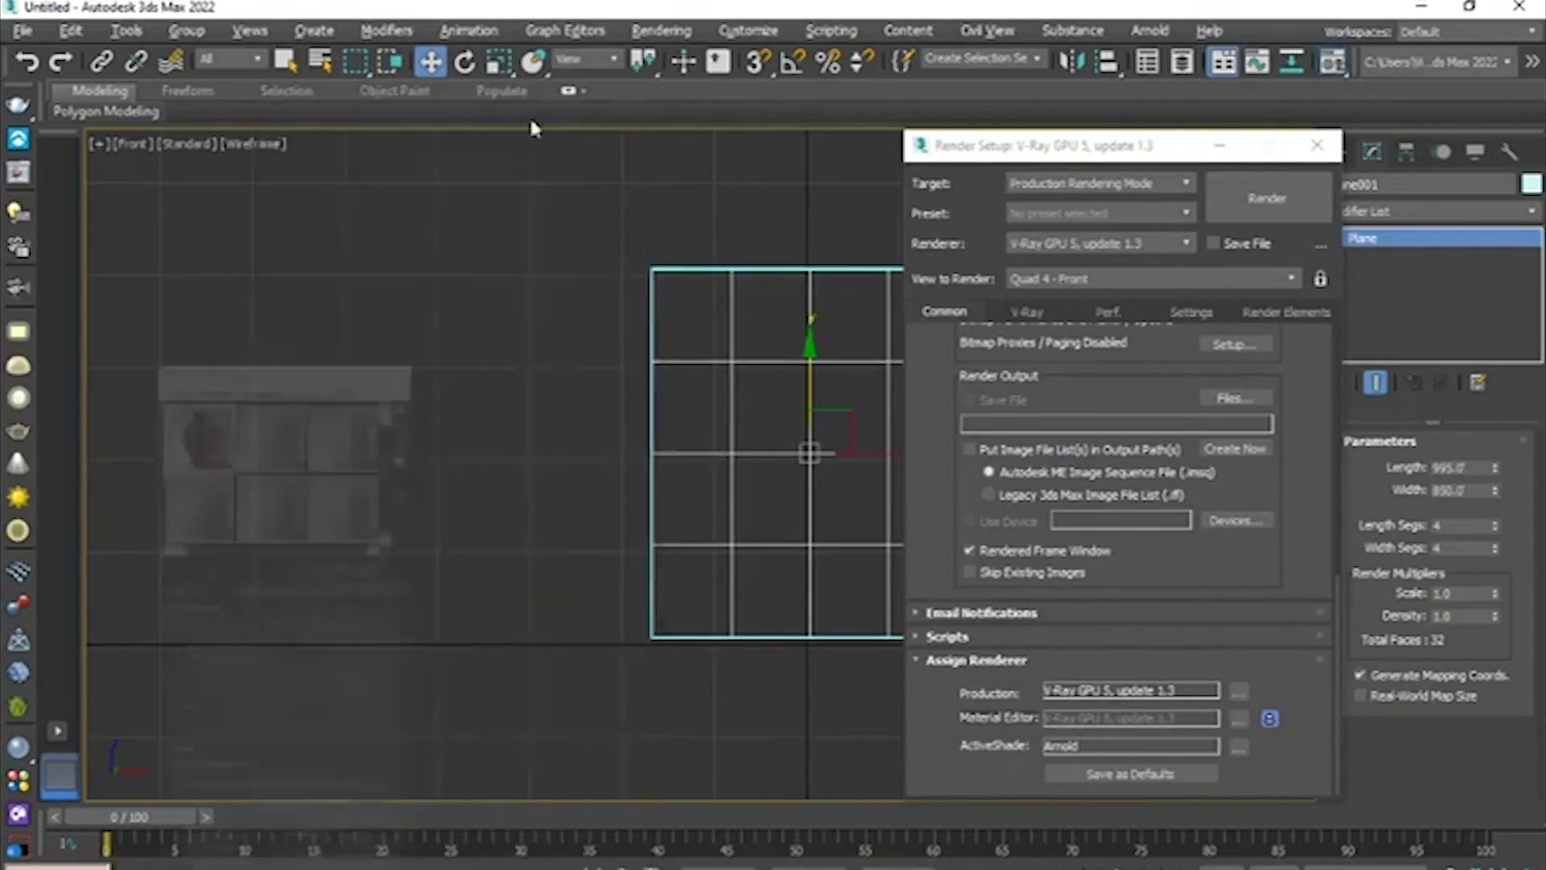
{"action": "left_click", "coordinate": [1221, 147]}
{"action": "middle_click_drag", "start_coordinate": [860, 388], "coordinate": [767, 388]}
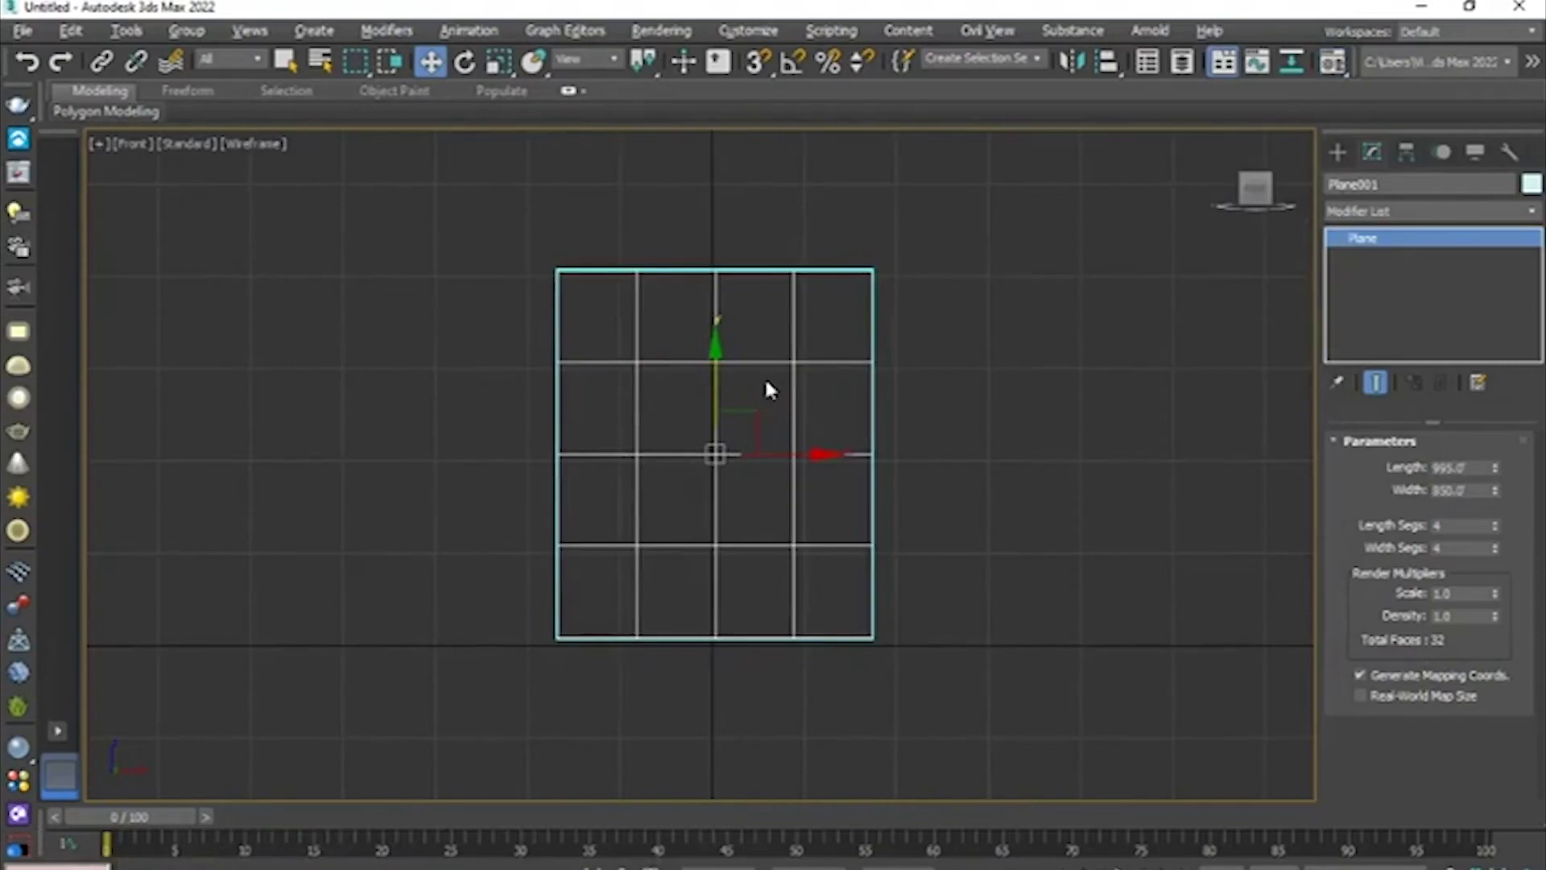
{"action": "key", "text": "F3"}
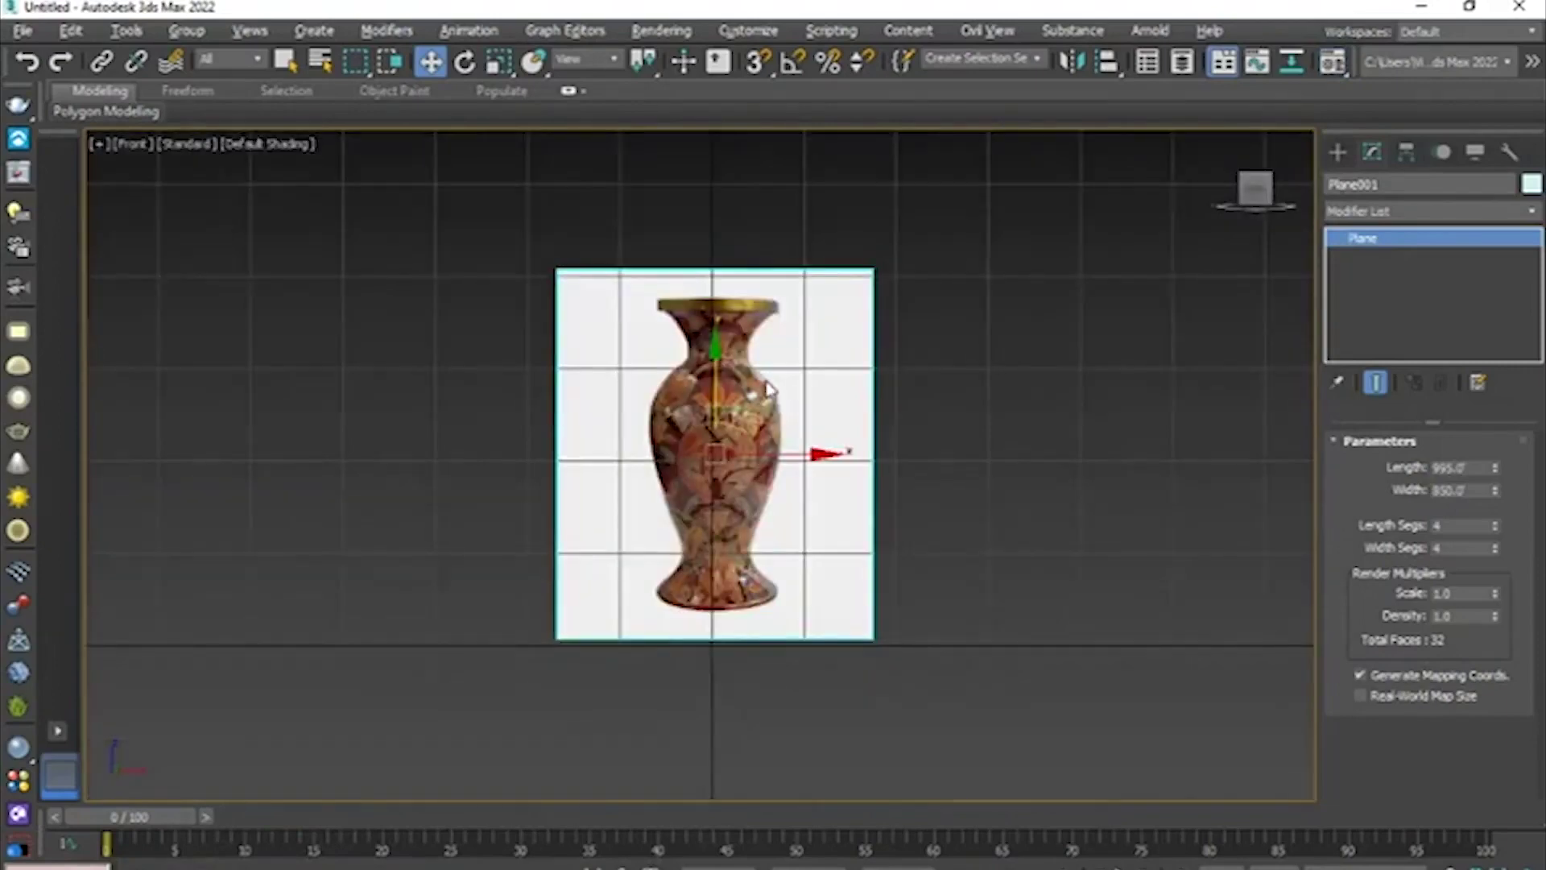
- Switch from the Front view to a maximized Perspective view of the flower pot reference plane
{"action": "key", "text": "alt+w"}
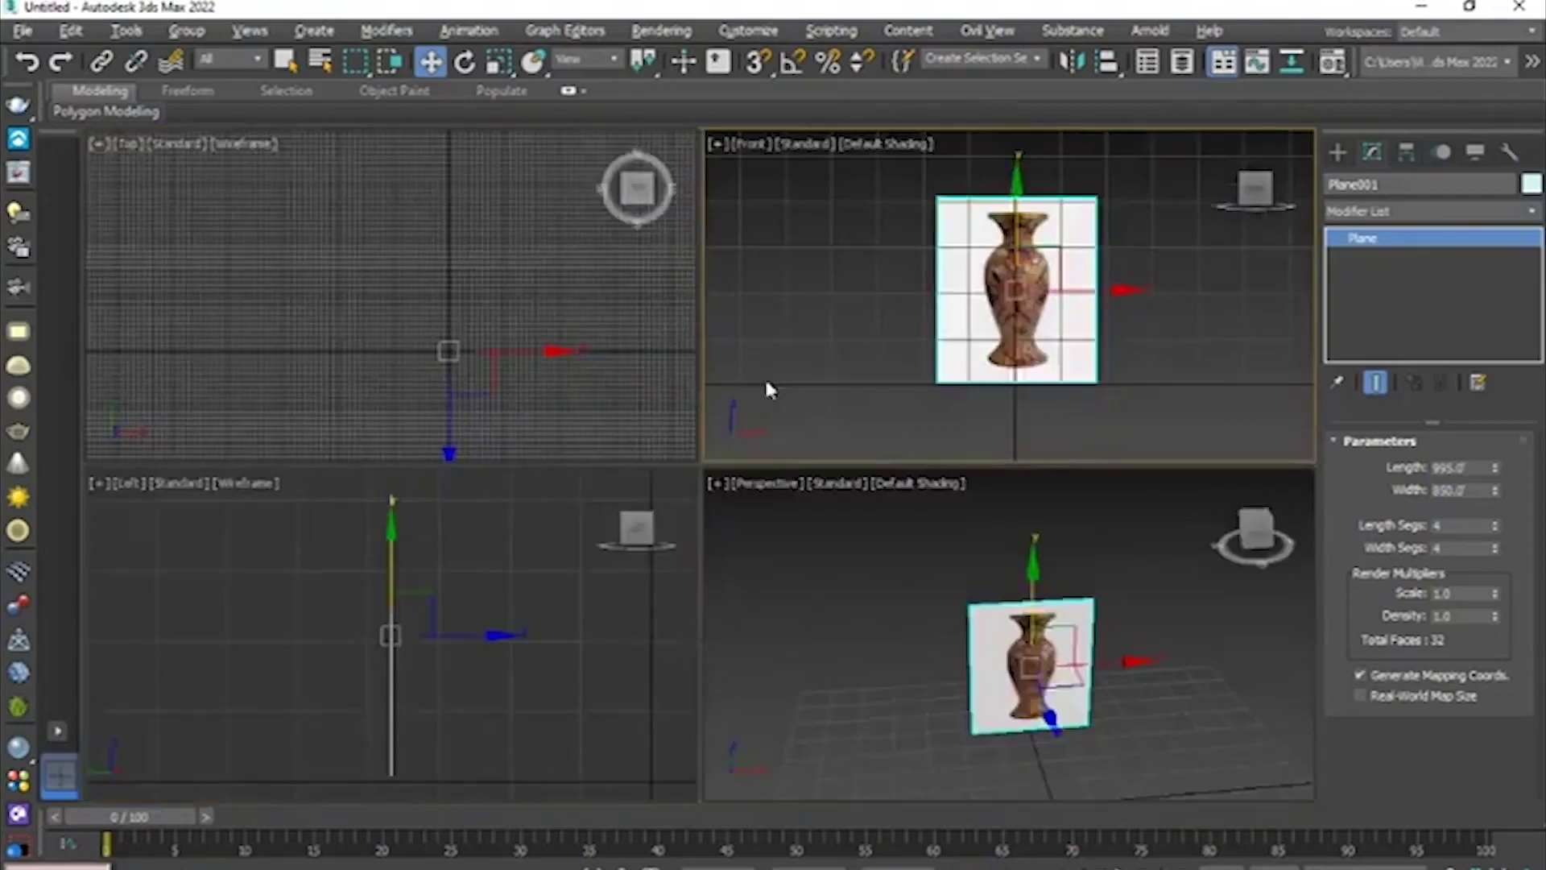
{"action": "right_click", "coordinate": [1003, 636]}
{"action": "key", "text": "alt+w"}
{"action": "scroll", "coordinate": [918, 516], "scroll_direction": "up", "scroll_amount": 3}
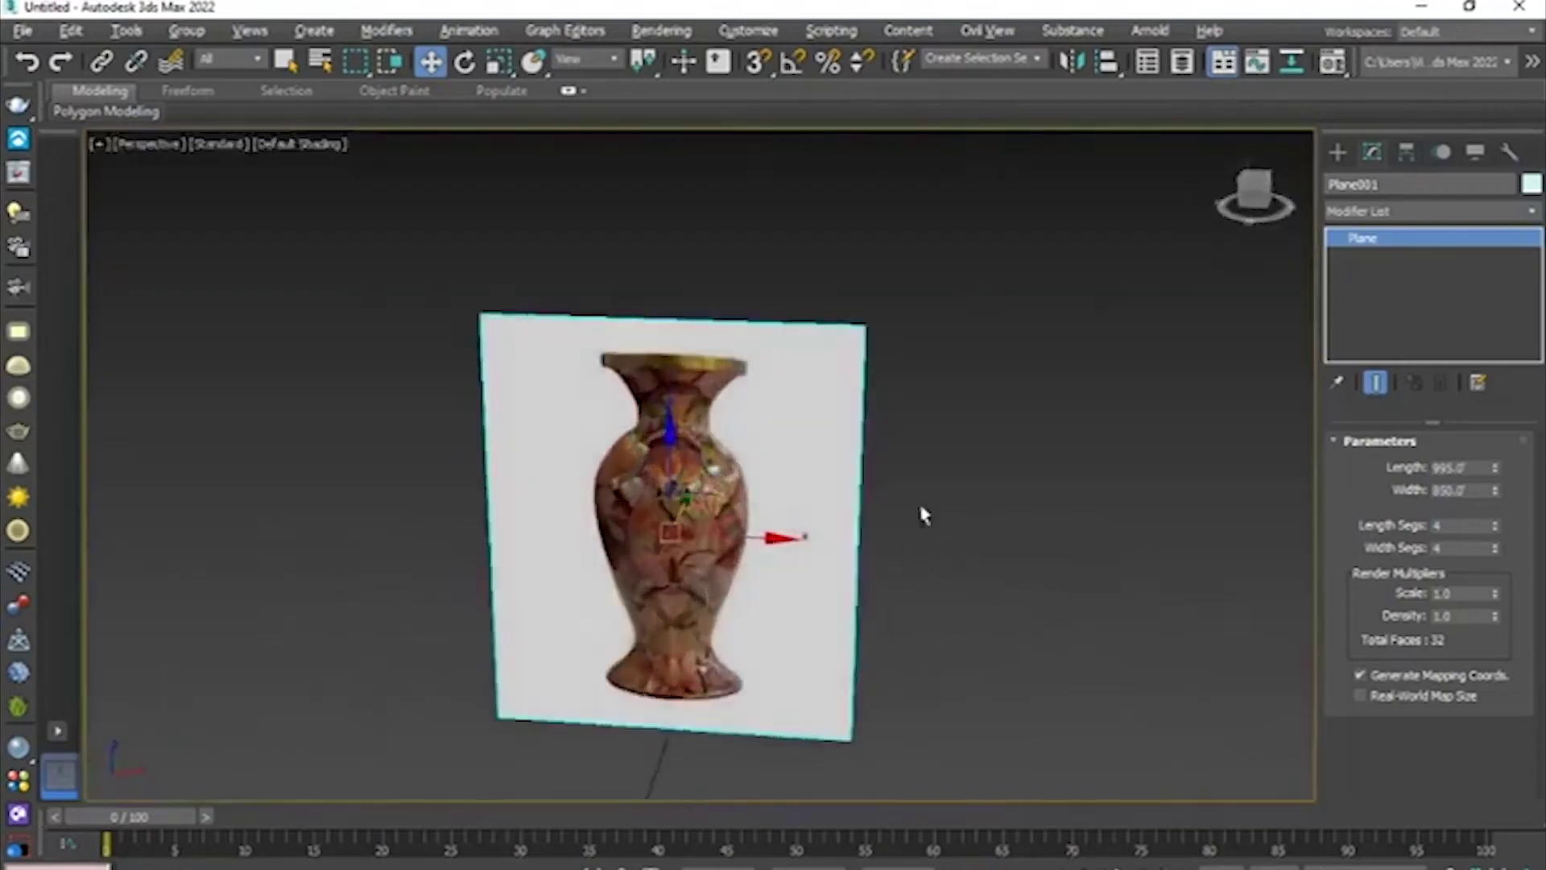
{"action": "right_click", "coordinate": [723, 411]}
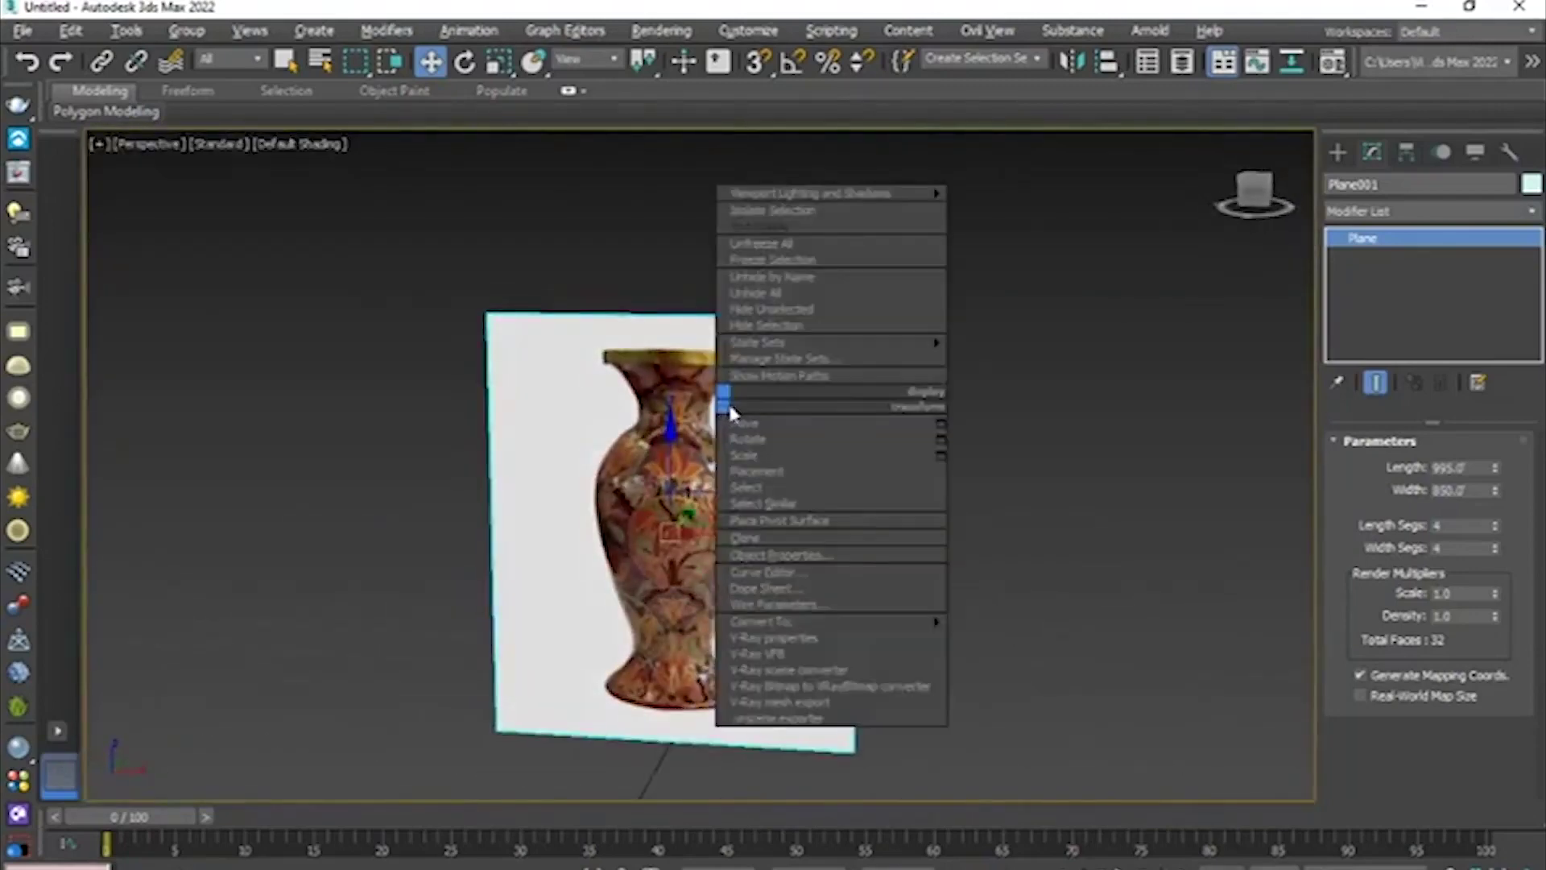
{"action": "mouse_move", "coordinate": [806, 622]}
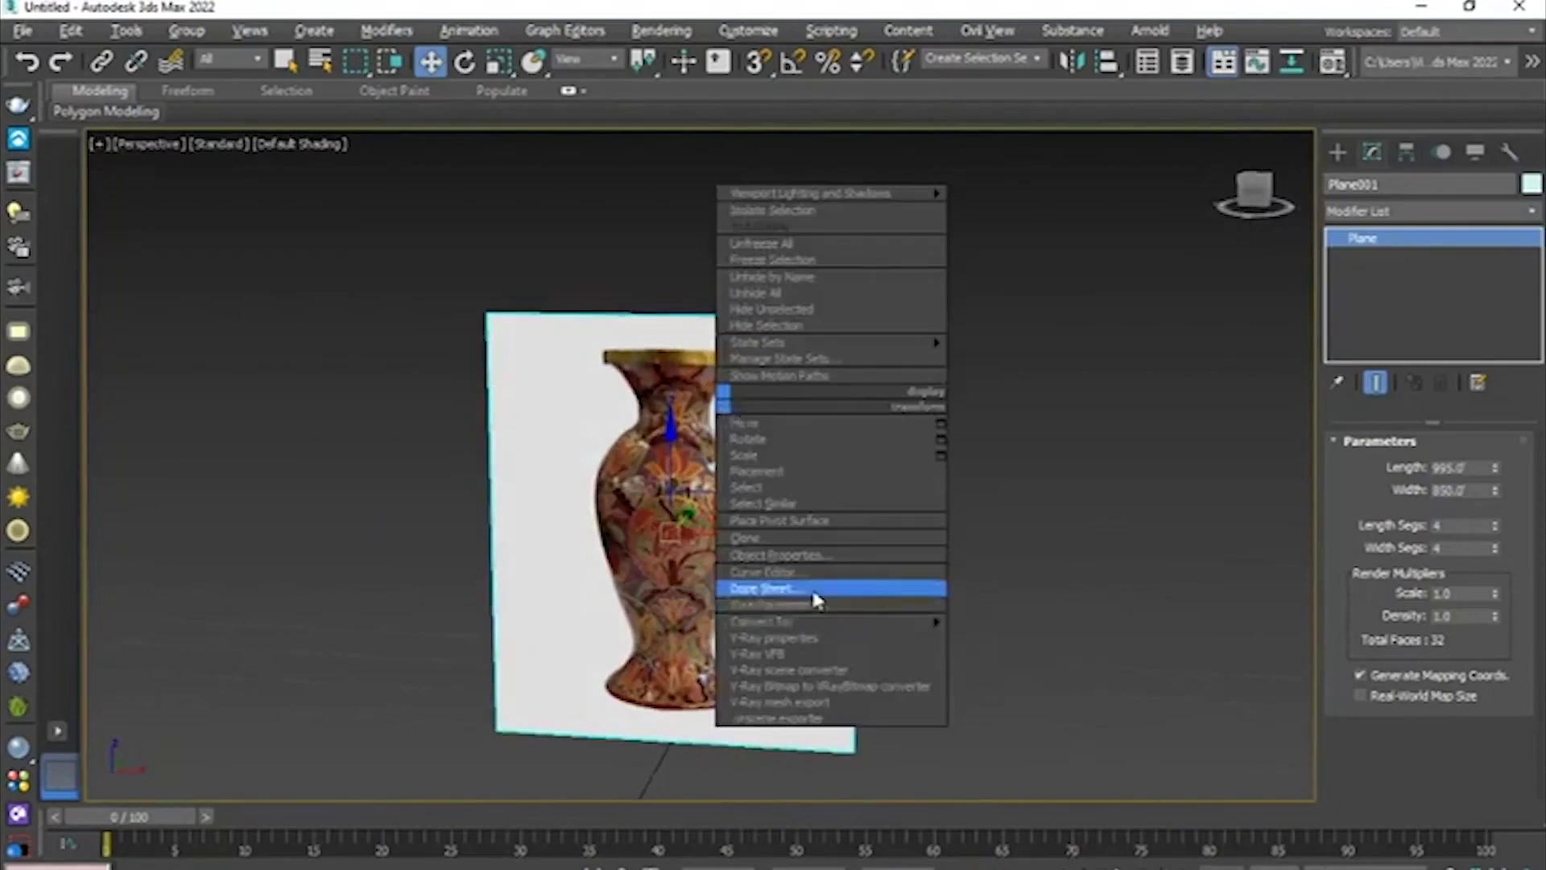
{"action": "left_click", "coordinate": [961, 394]}
{"action": "left_click", "coordinate": [957, 385]}
{"action": "left_click", "coordinate": [761, 377]}
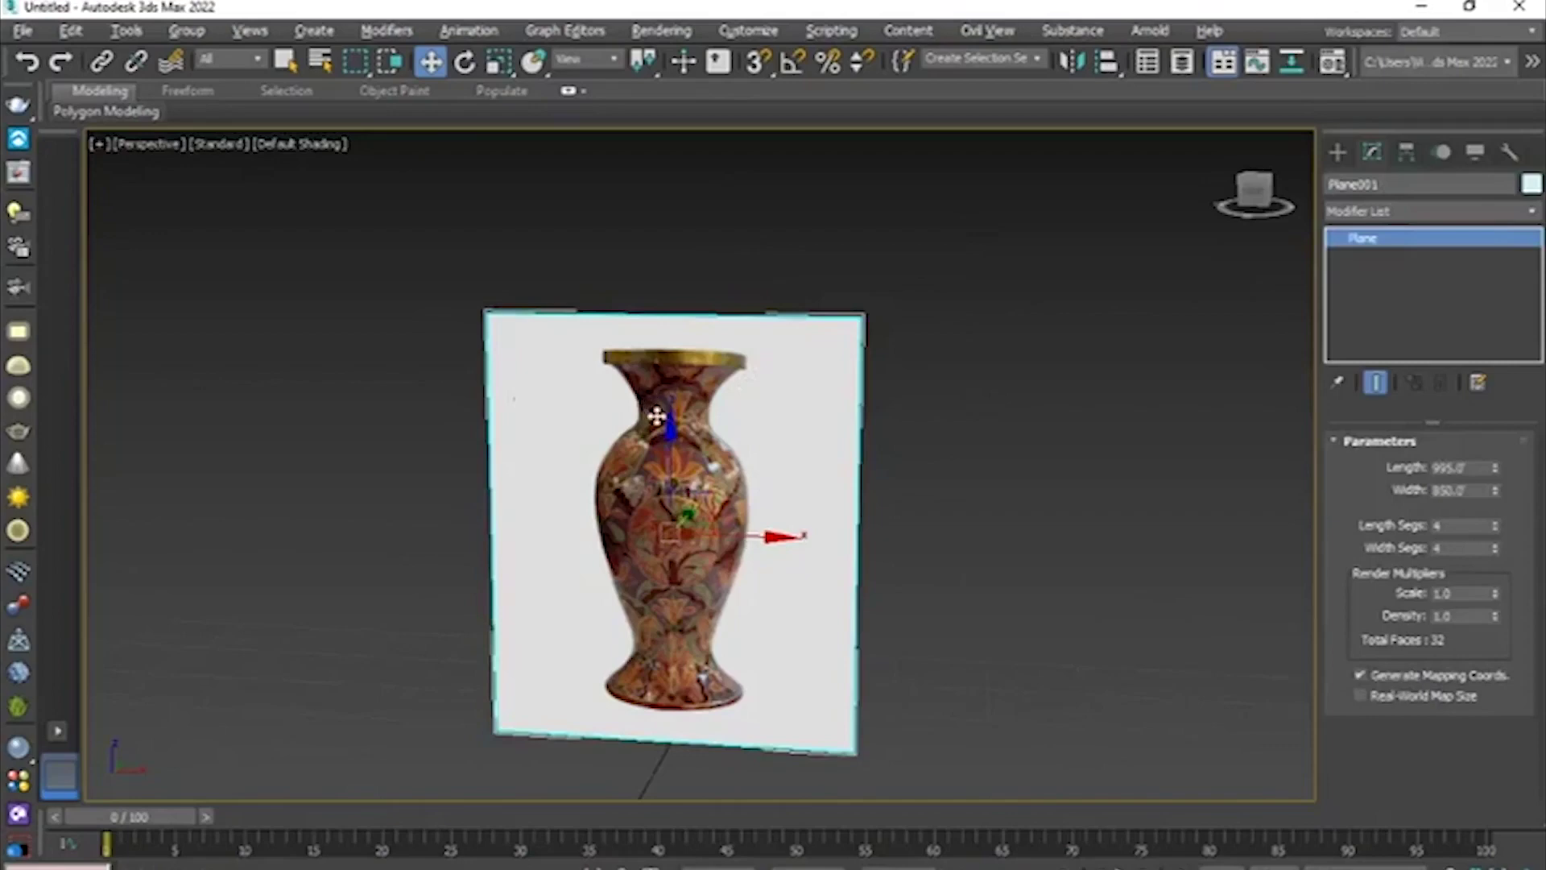
{"action": "left_click", "coordinate": [1080, 418]}
{"action": "left_click", "coordinate": [813, 391]}
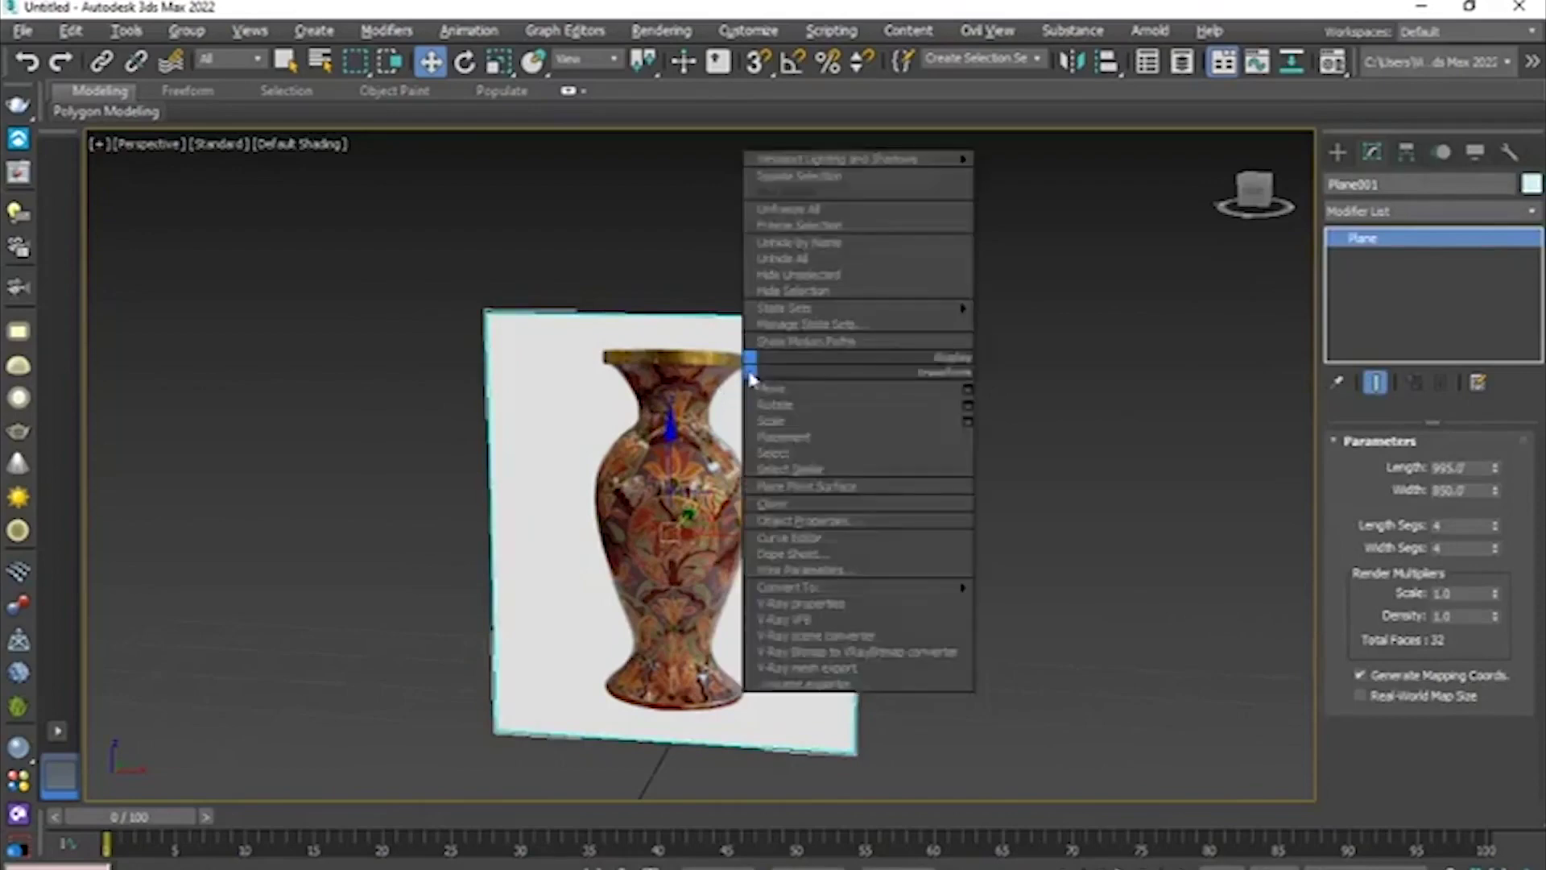
- Freeze the reference plane through its Object Properties with Show Frozen in Gray turned off
{"action": "right_click", "coordinate": [744, 366]}
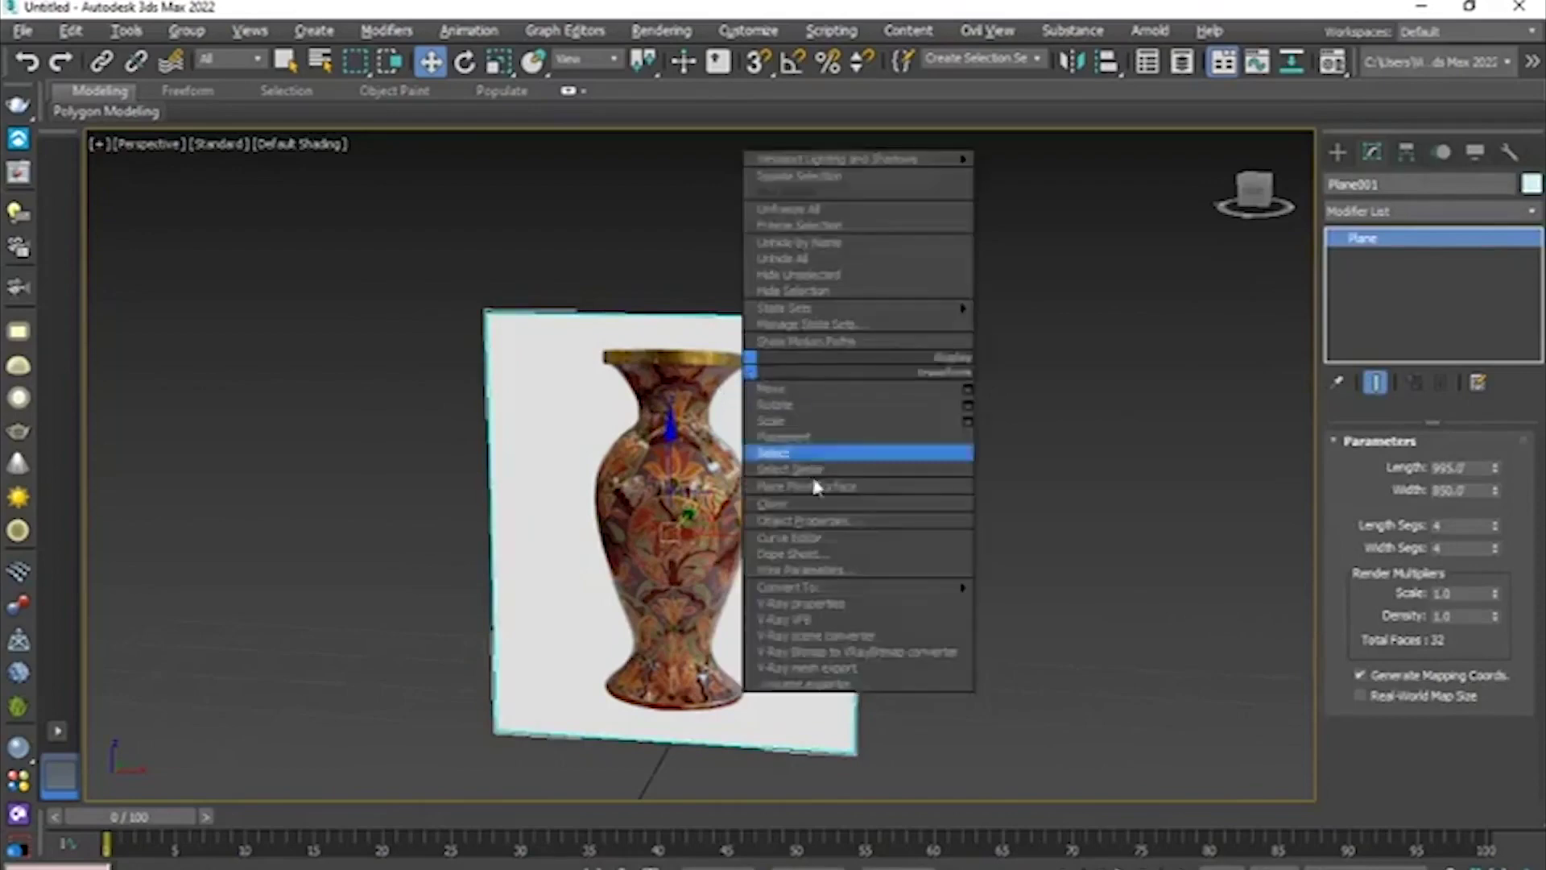
{"action": "left_click", "coordinate": [825, 522]}
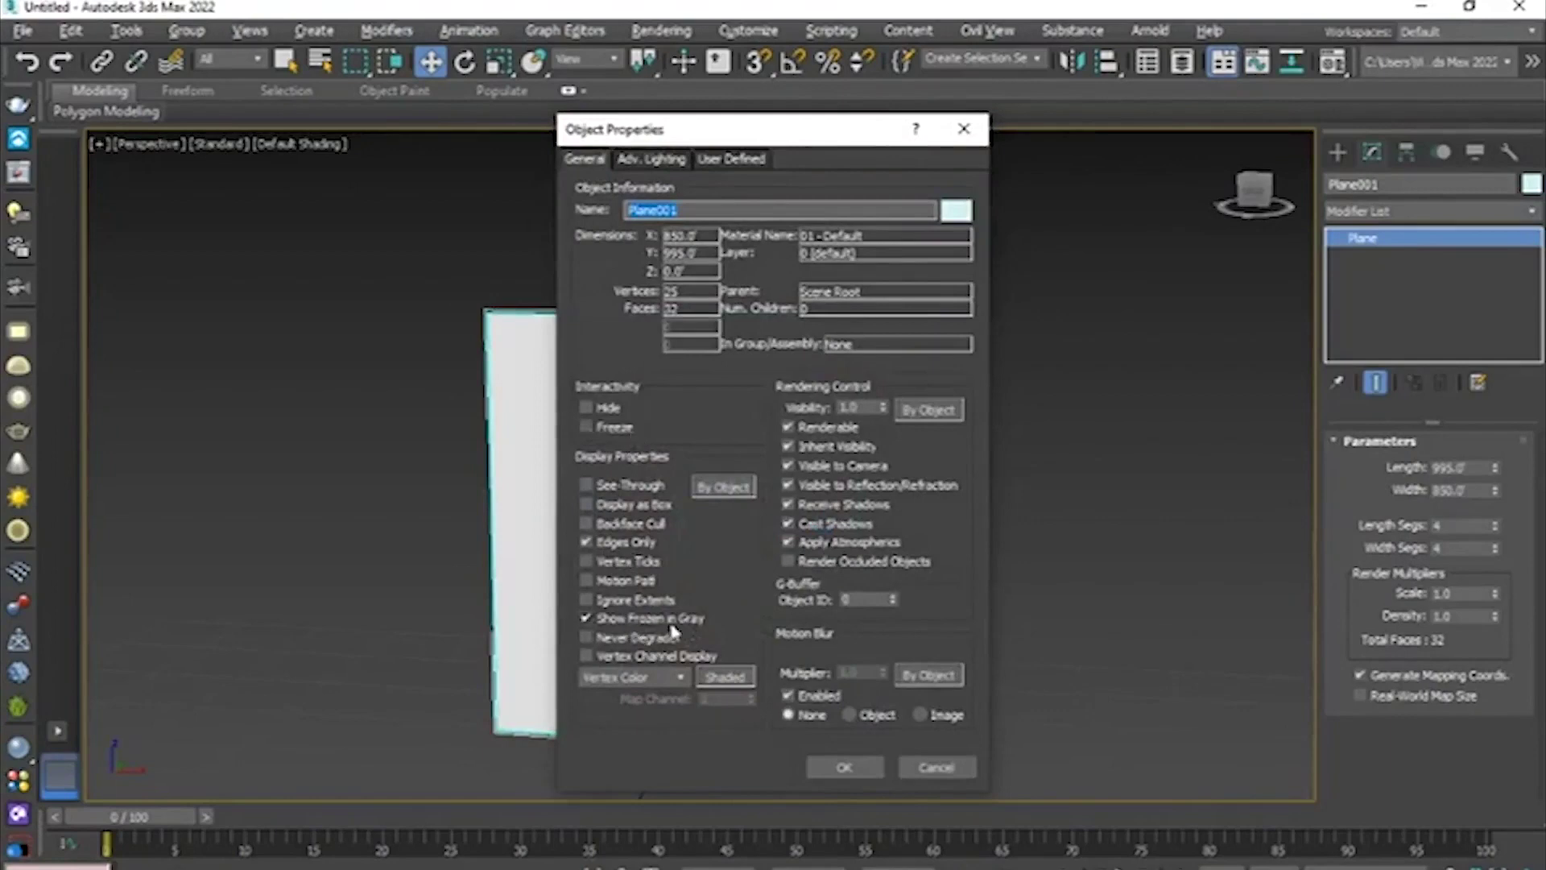
{"action": "left_click_drag", "start_coordinate": [745, 136], "coordinate": [948, 151]}
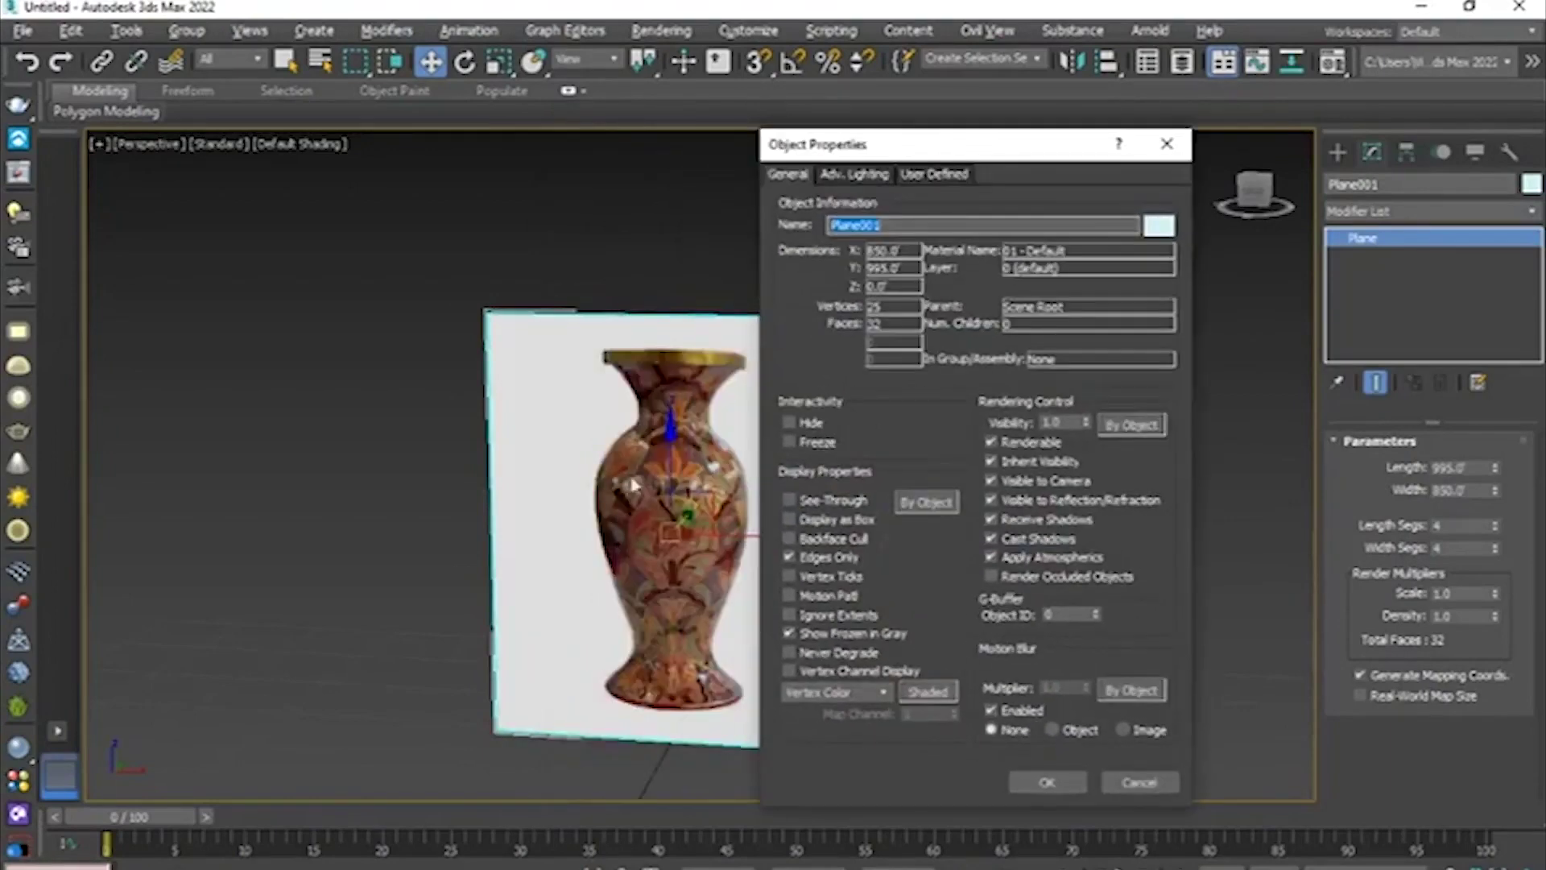
{"action": "left_click", "coordinate": [789, 633]}
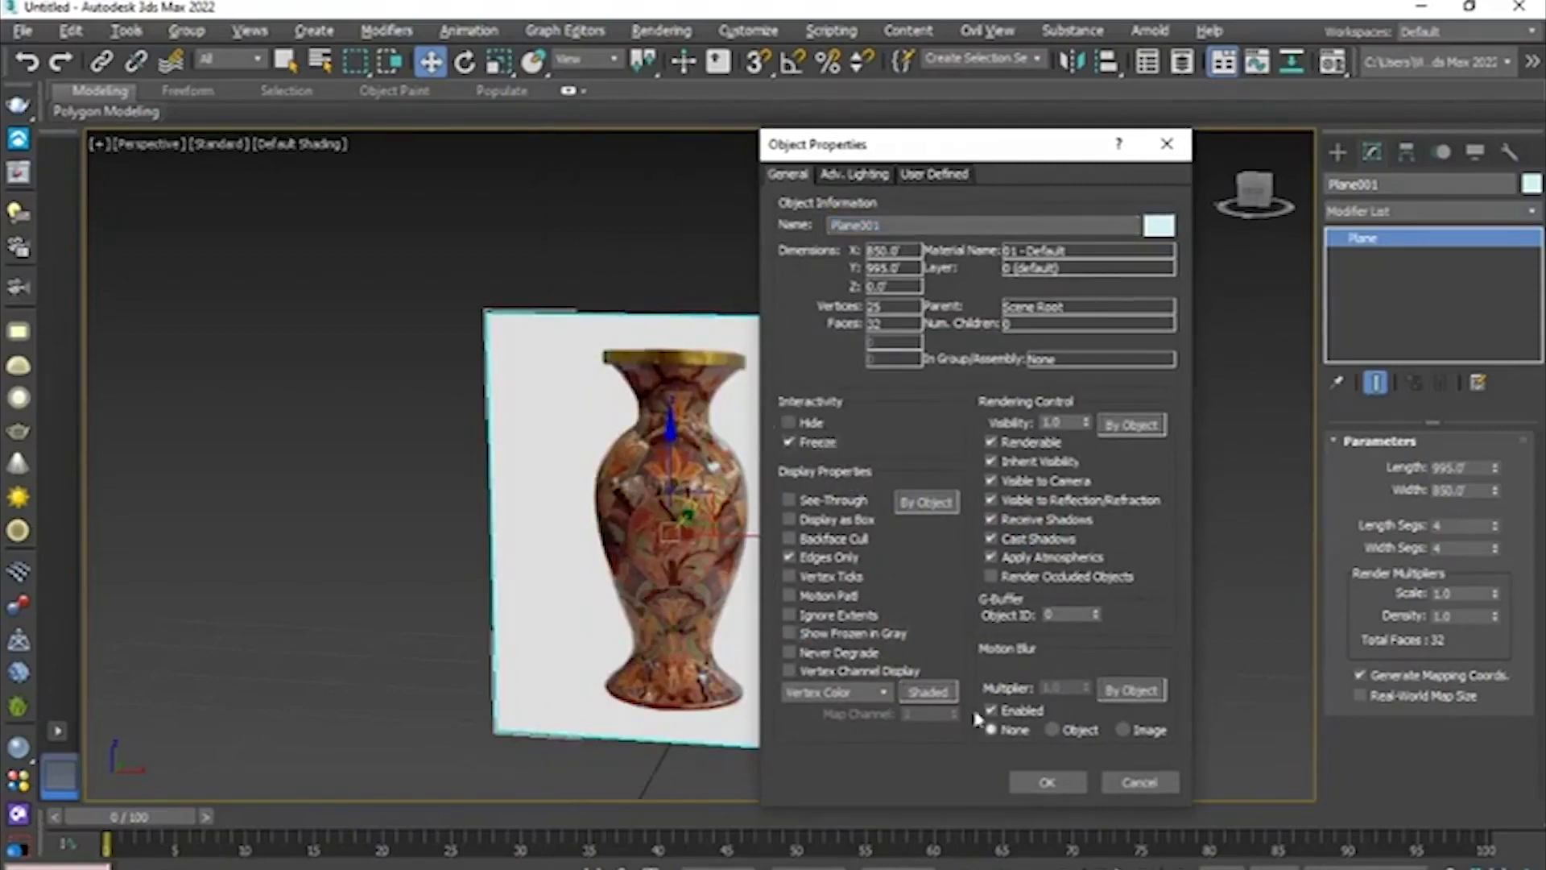
{"action": "left_click", "coordinate": [1049, 781]}
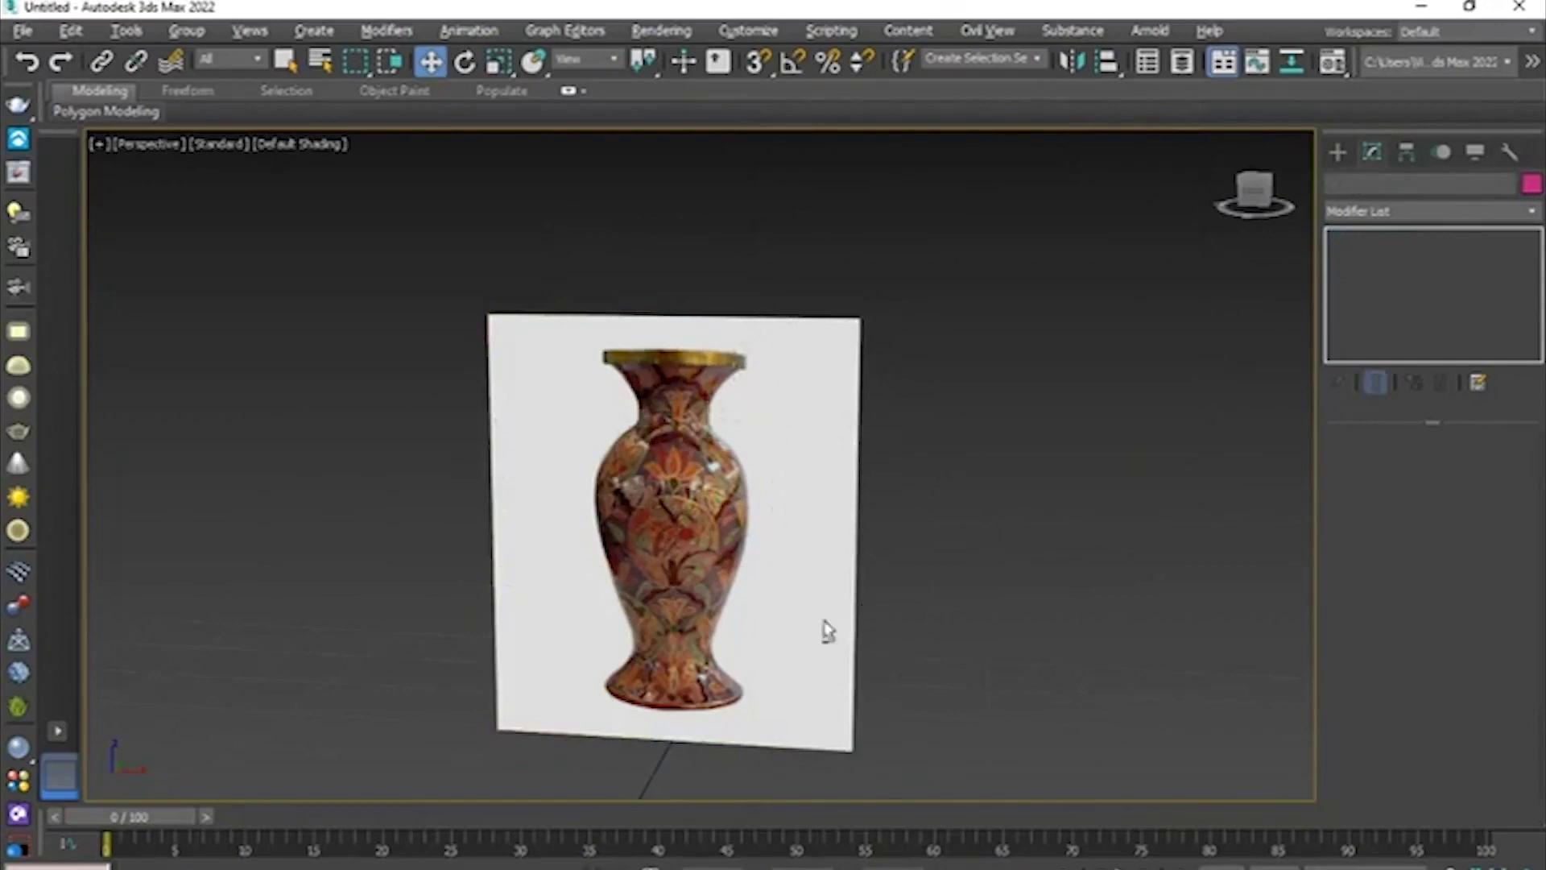
- Maximize the Front view and start a Line spline with its Initial Type set to Smooth
{"action": "key", "text": "alt+w"}
{"action": "left_click", "coordinate": [939, 288]}
{"action": "key", "text": "alt+w"}
{"action": "scroll", "coordinate": [817, 440], "scroll_direction": "up", "scroll_amount": 4}
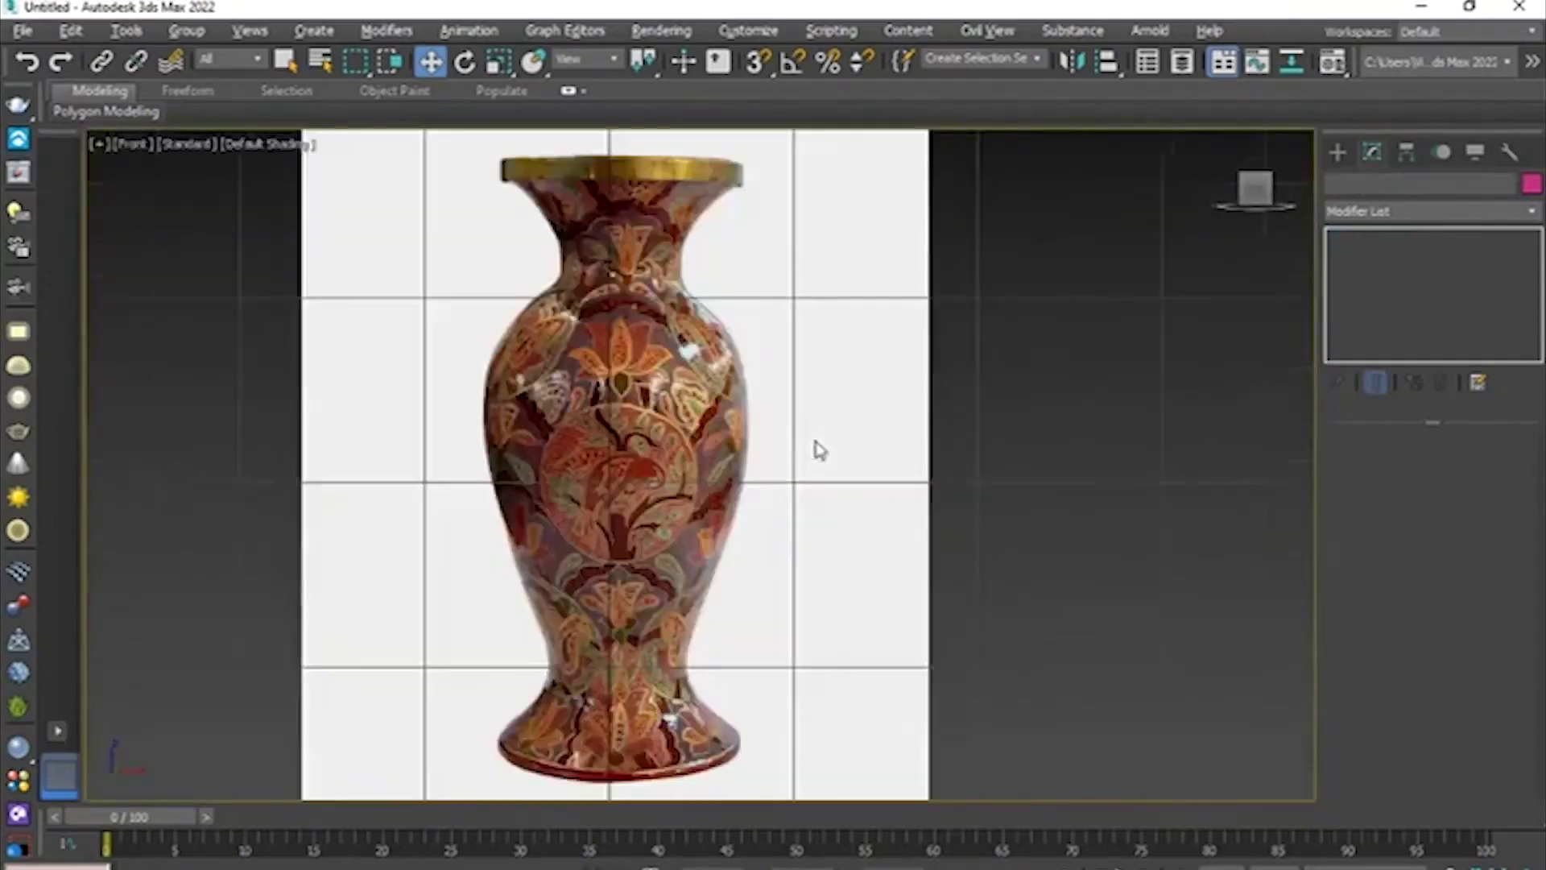
{"action": "middle_click_drag", "start_coordinate": [815, 427], "coordinate": [845, 457]}
{"action": "left_click", "coordinate": [1339, 152]}
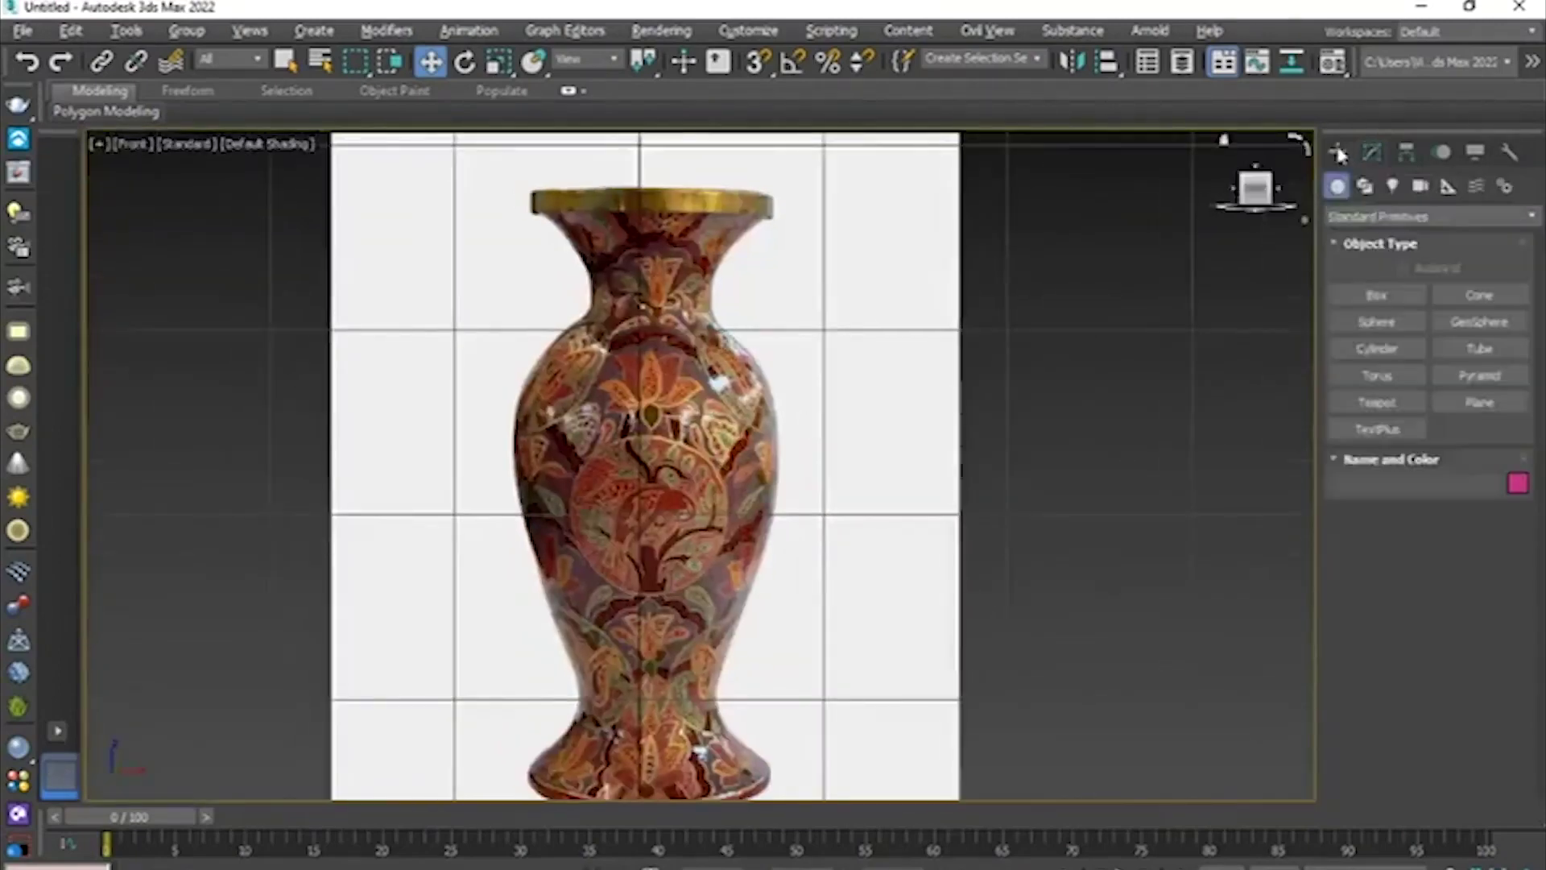
{"action": "left_click", "coordinate": [1367, 188]}
{"action": "left_click", "coordinate": [1377, 320]}
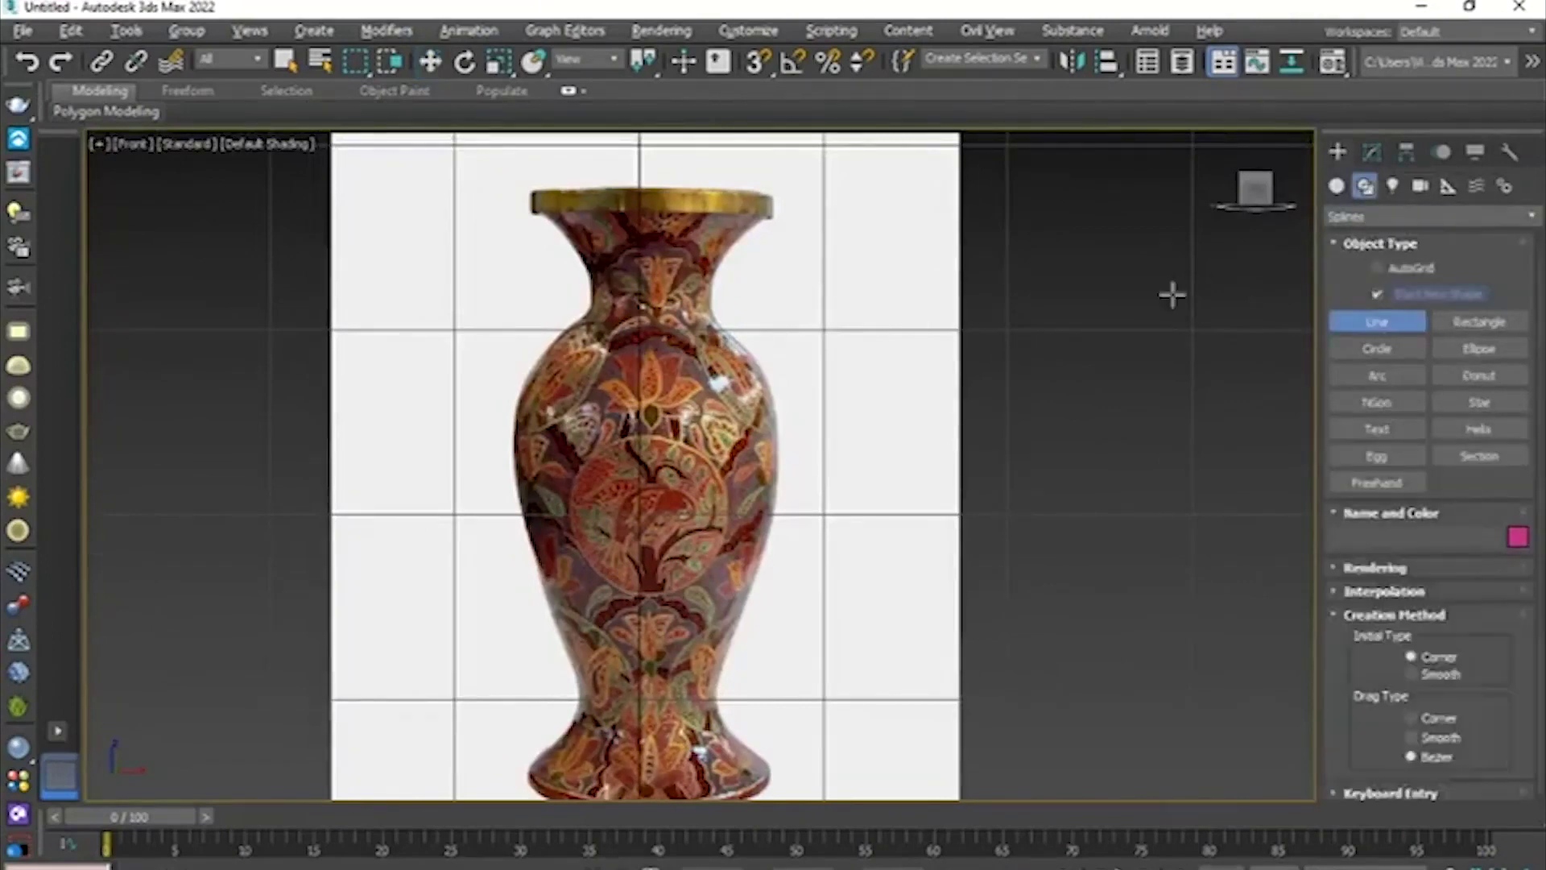
{"action": "left_click_drag", "start_coordinate": [1542, 447], "coordinate": [1543, 557]}
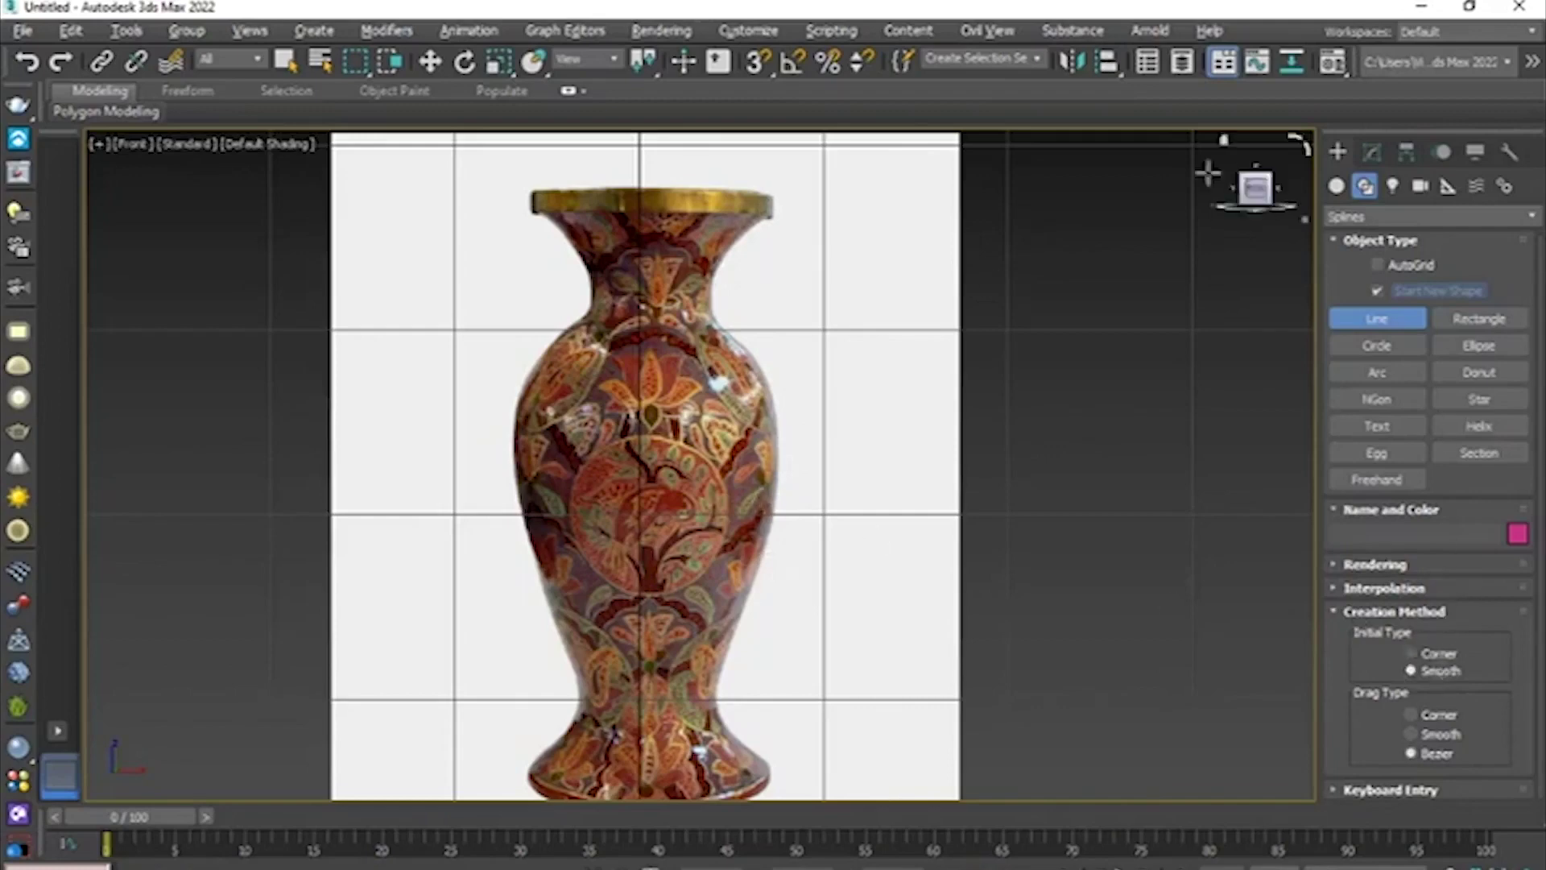
{"action": "left_click", "coordinate": [1431, 672]}
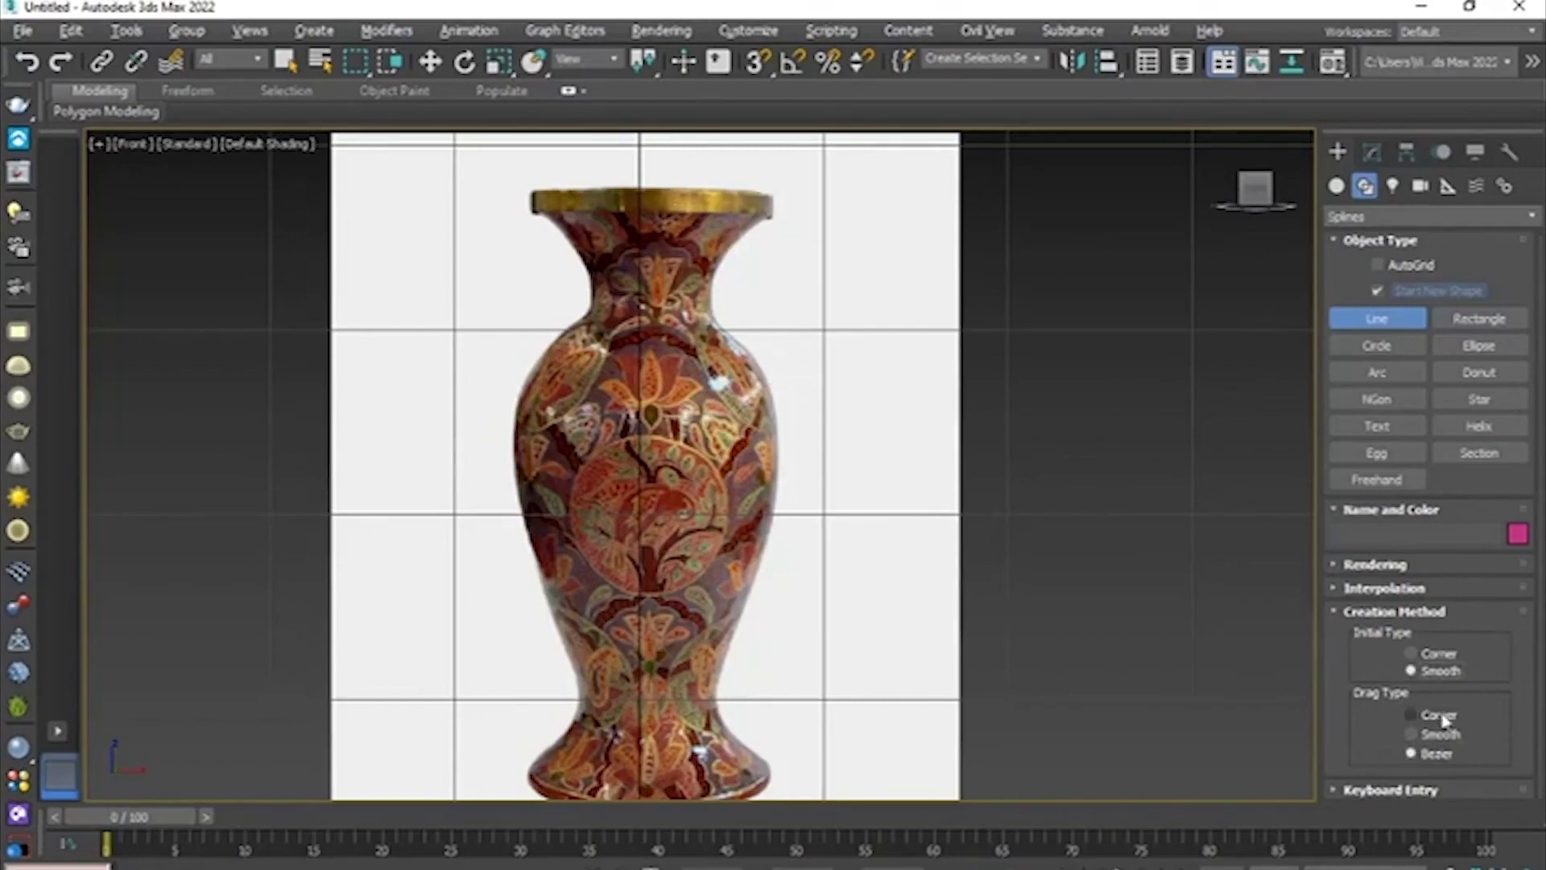
- Begin the pot's profile line on the gold rim, placing points around the rim's right edge
{"action": "scroll", "coordinate": [782, 297], "scroll_direction": "up", "scroll_amount": 8}
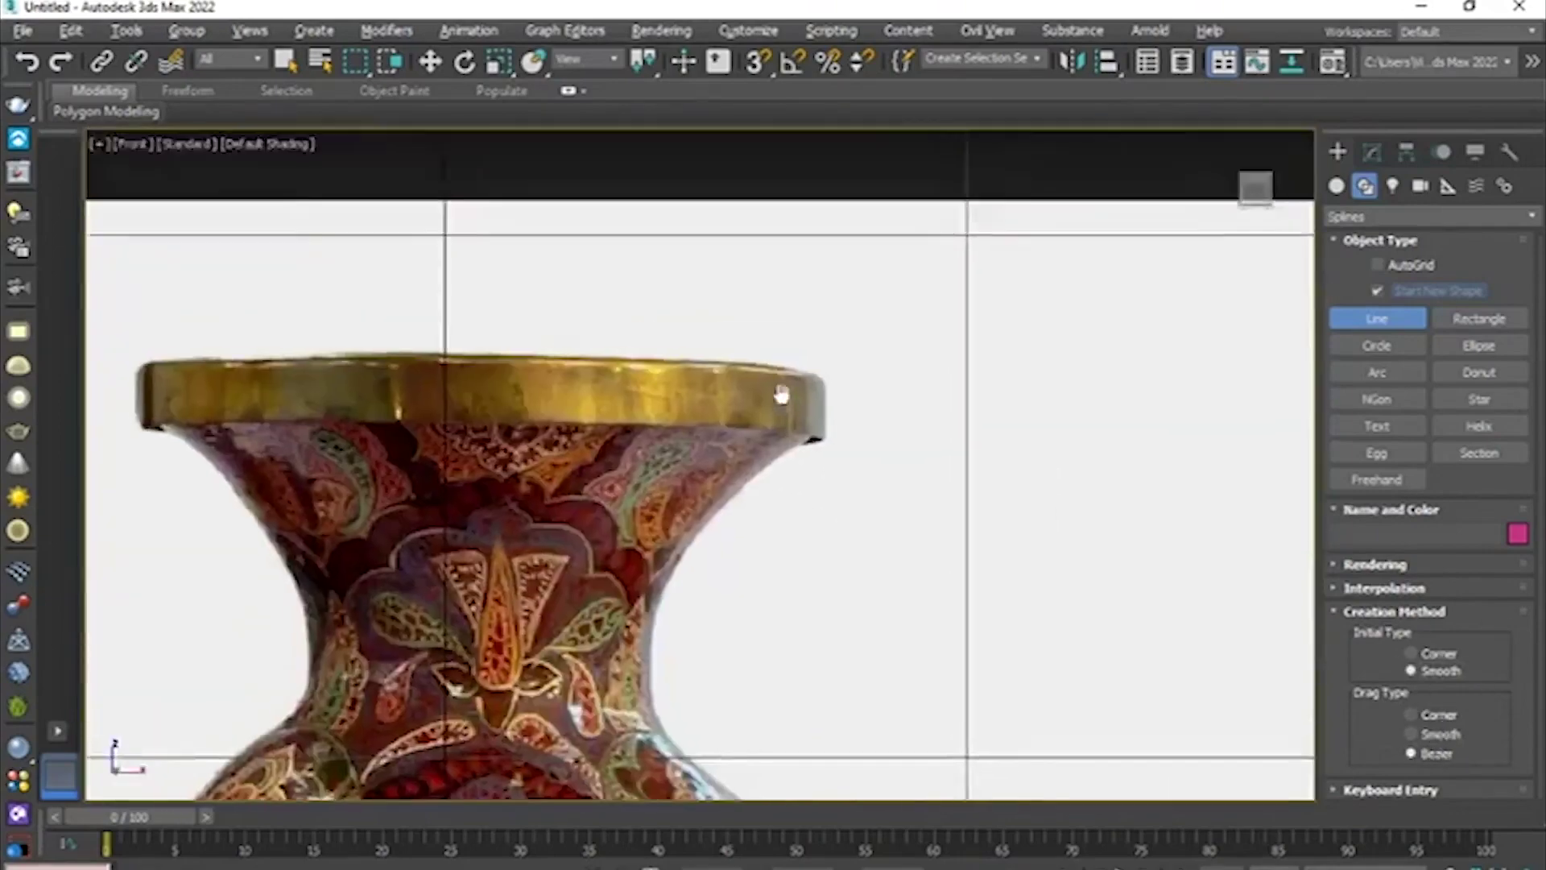
{"action": "left_click", "coordinate": [732, 358]}
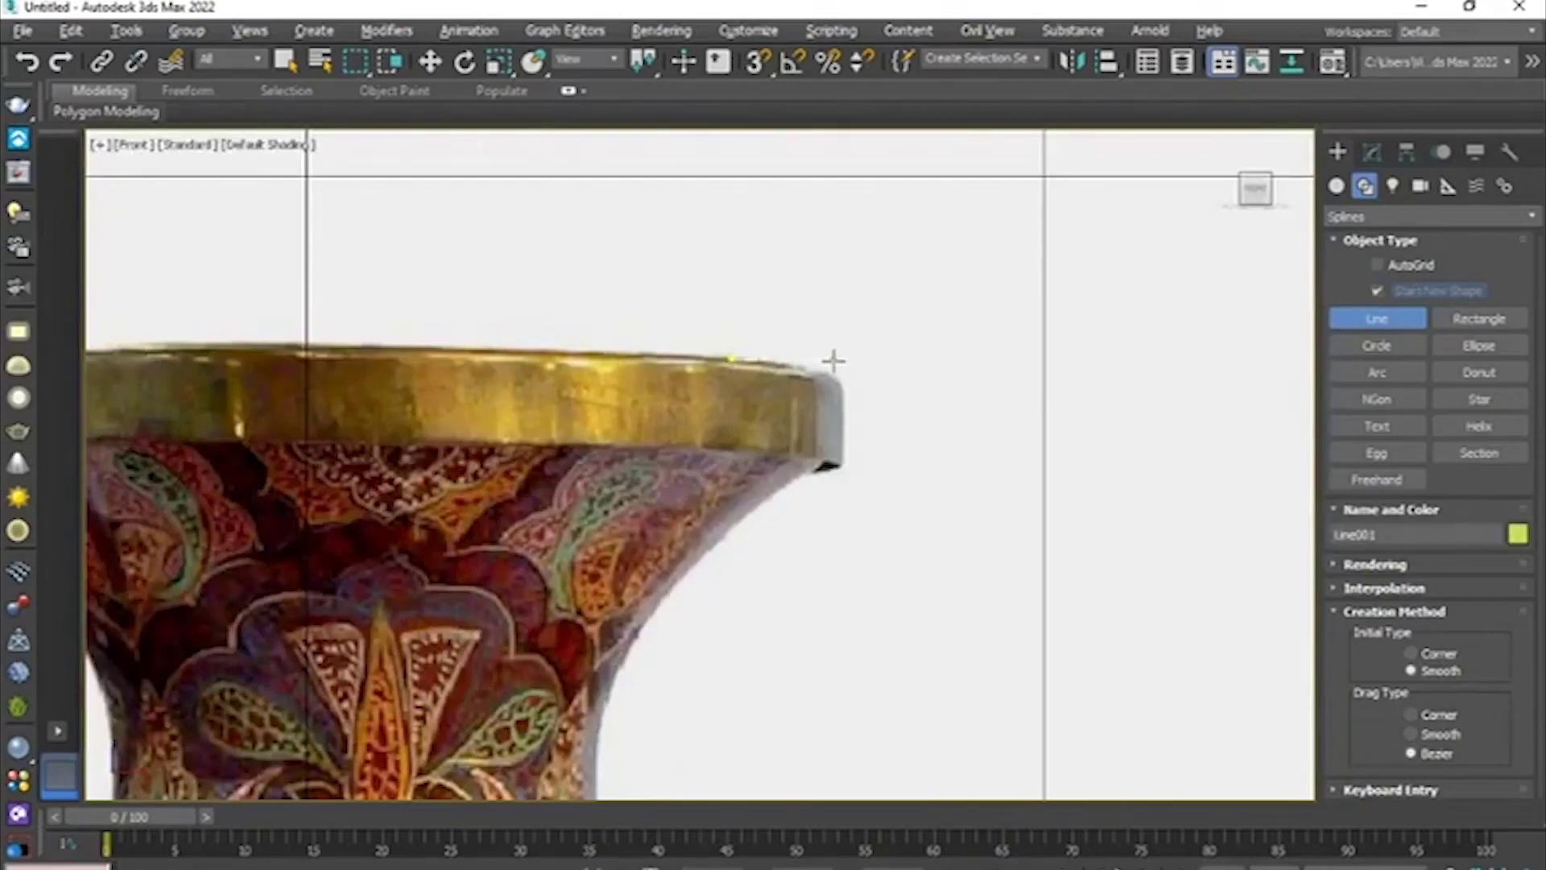
{"action": "left_click", "coordinate": [834, 369]}
{"action": "left_click", "coordinate": [846, 466]}
{"action": "middle_click_drag", "start_coordinate": [742, 546], "coordinate": [829, 403]}
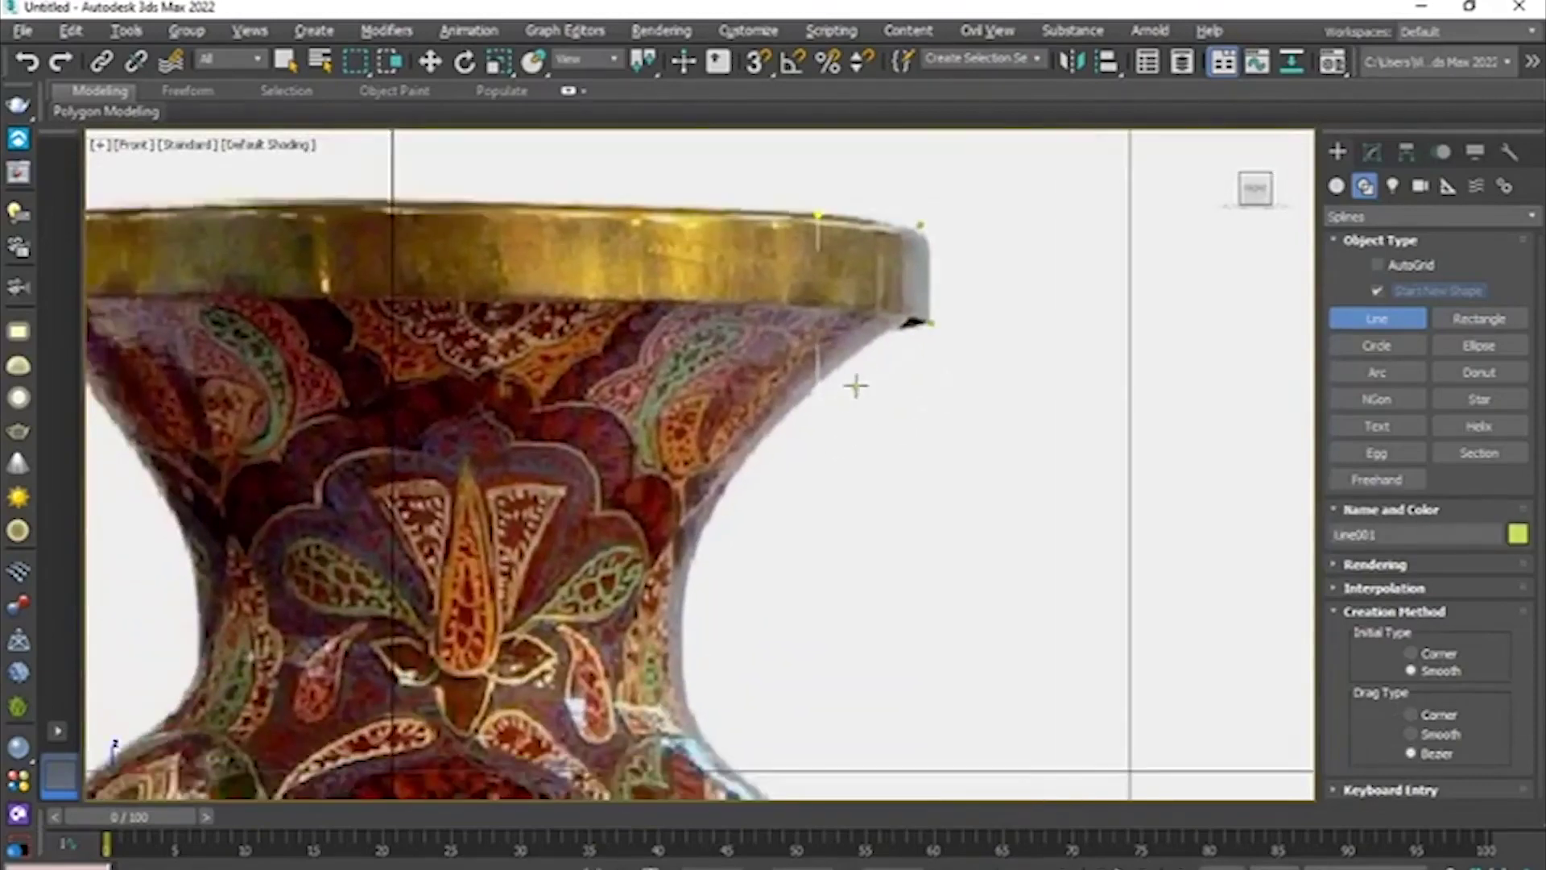
- Continue the profile line down the right edge of the pot's neck and onto its shoulder
{"action": "left_click", "coordinate": [829, 383]}
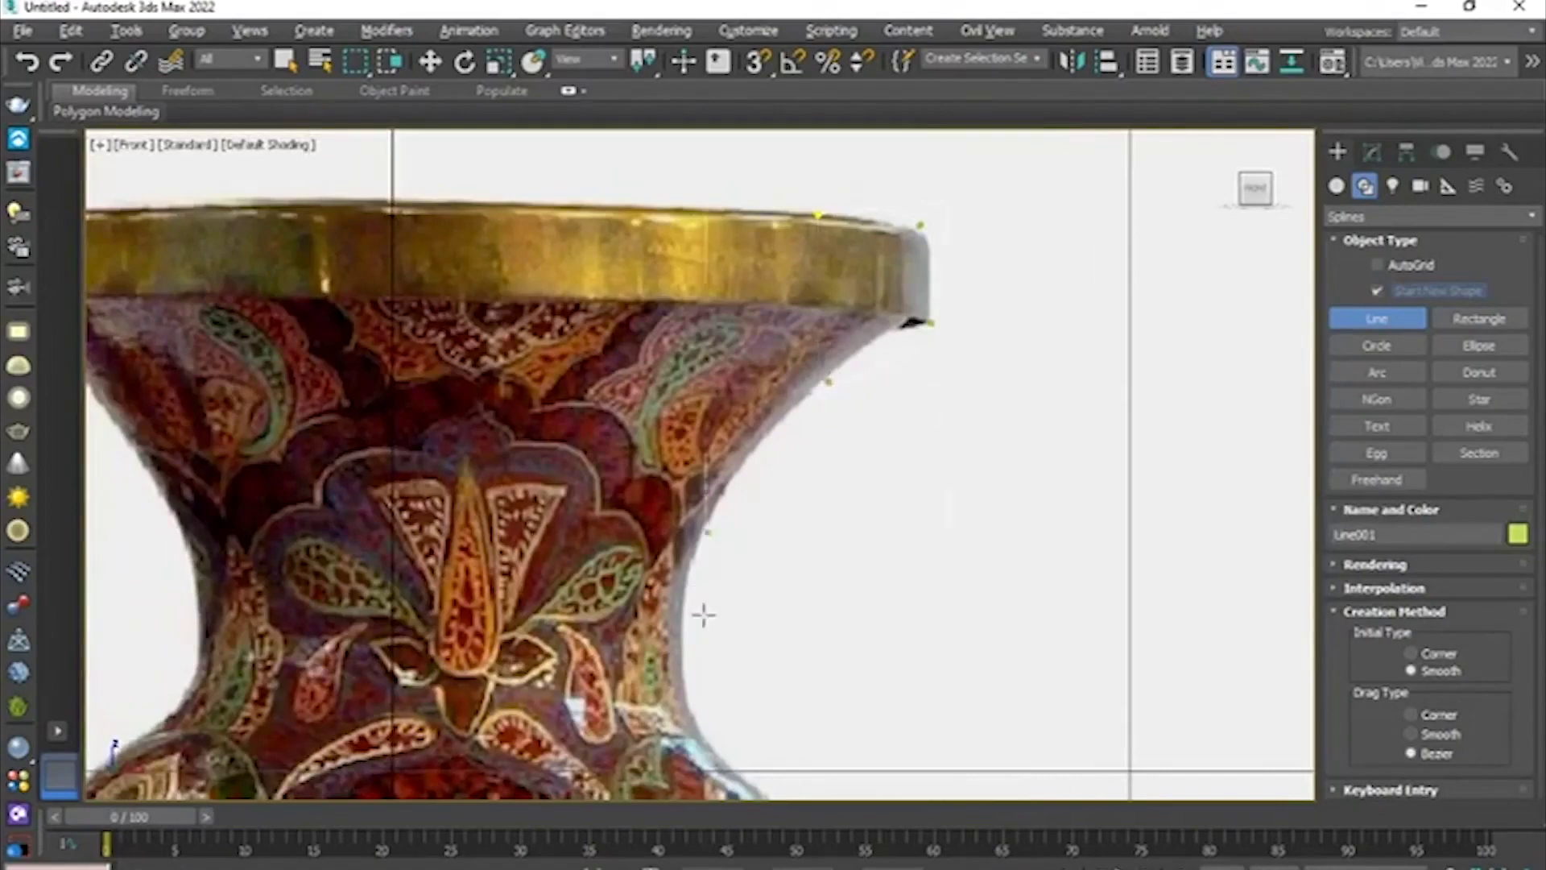
{"action": "middle_click_drag", "start_coordinate": [701, 616], "coordinate": [702, 499]}
{"action": "left_click", "coordinate": [698, 576]}
{"action": "middle_click_drag", "start_coordinate": [708, 729], "coordinate": [581, 398]}
{"action": "left_click", "coordinate": [797, 550]}
{"action": "middle_click_drag", "start_coordinate": [844, 676], "coordinate": [870, 481]}
{"action": "scroll", "coordinate": [871, 481], "scroll_direction": "down", "scroll_amount": 5}
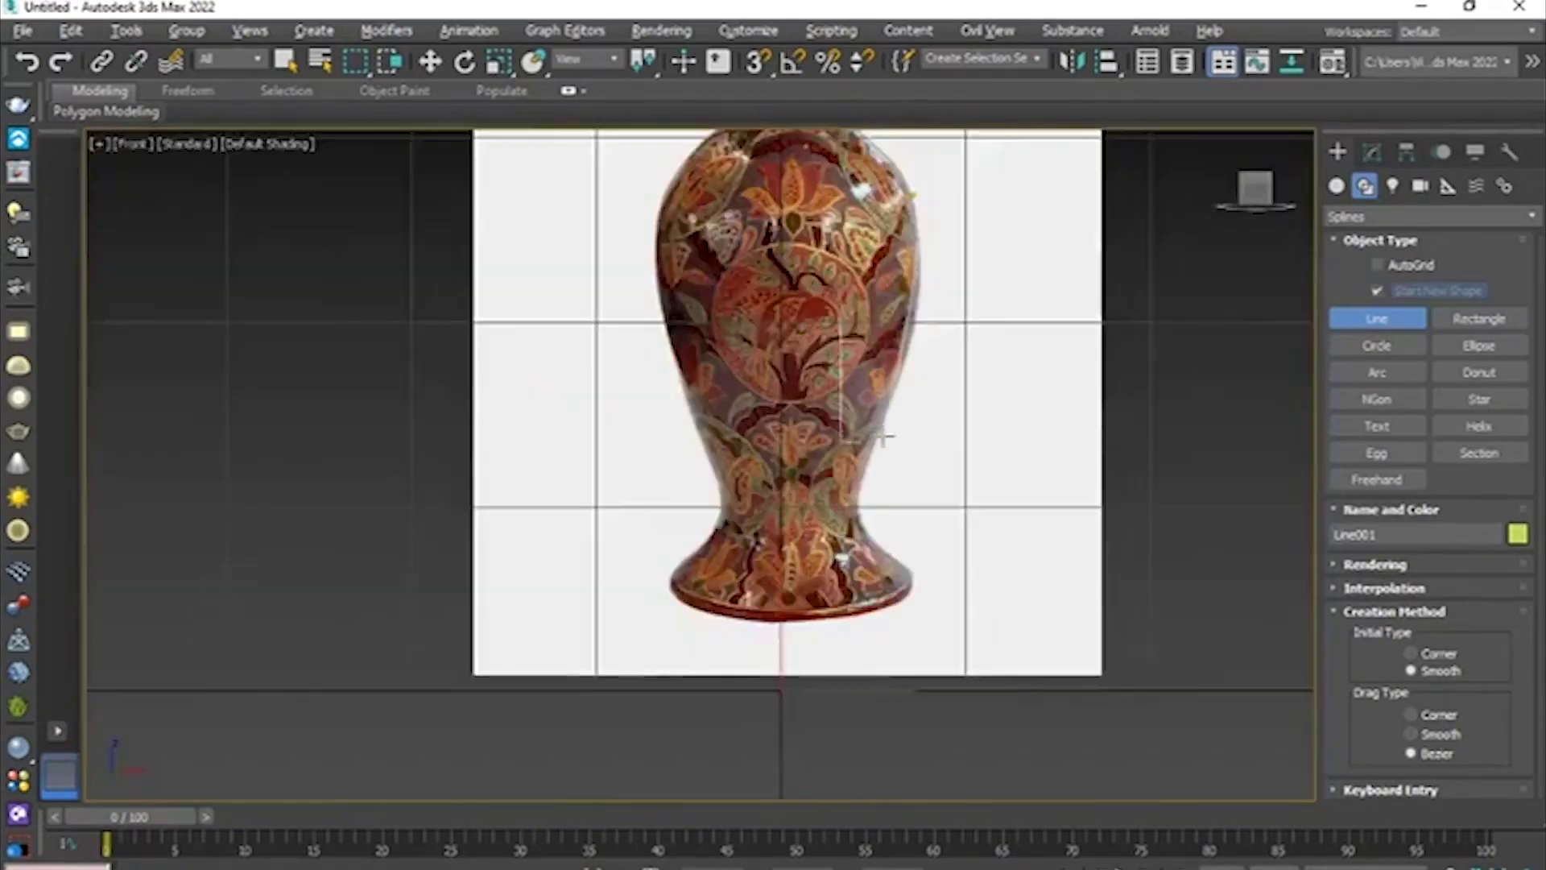
- Trace the right edge of the pot's base, end the line at the pot's center axis, and leave line creation
{"action": "scroll", "coordinate": [846, 435], "scroll_direction": "up", "scroll_amount": 6}
{"action": "left_click", "coordinate": [847, 421]}
{"action": "left_click", "coordinate": [884, 465]}
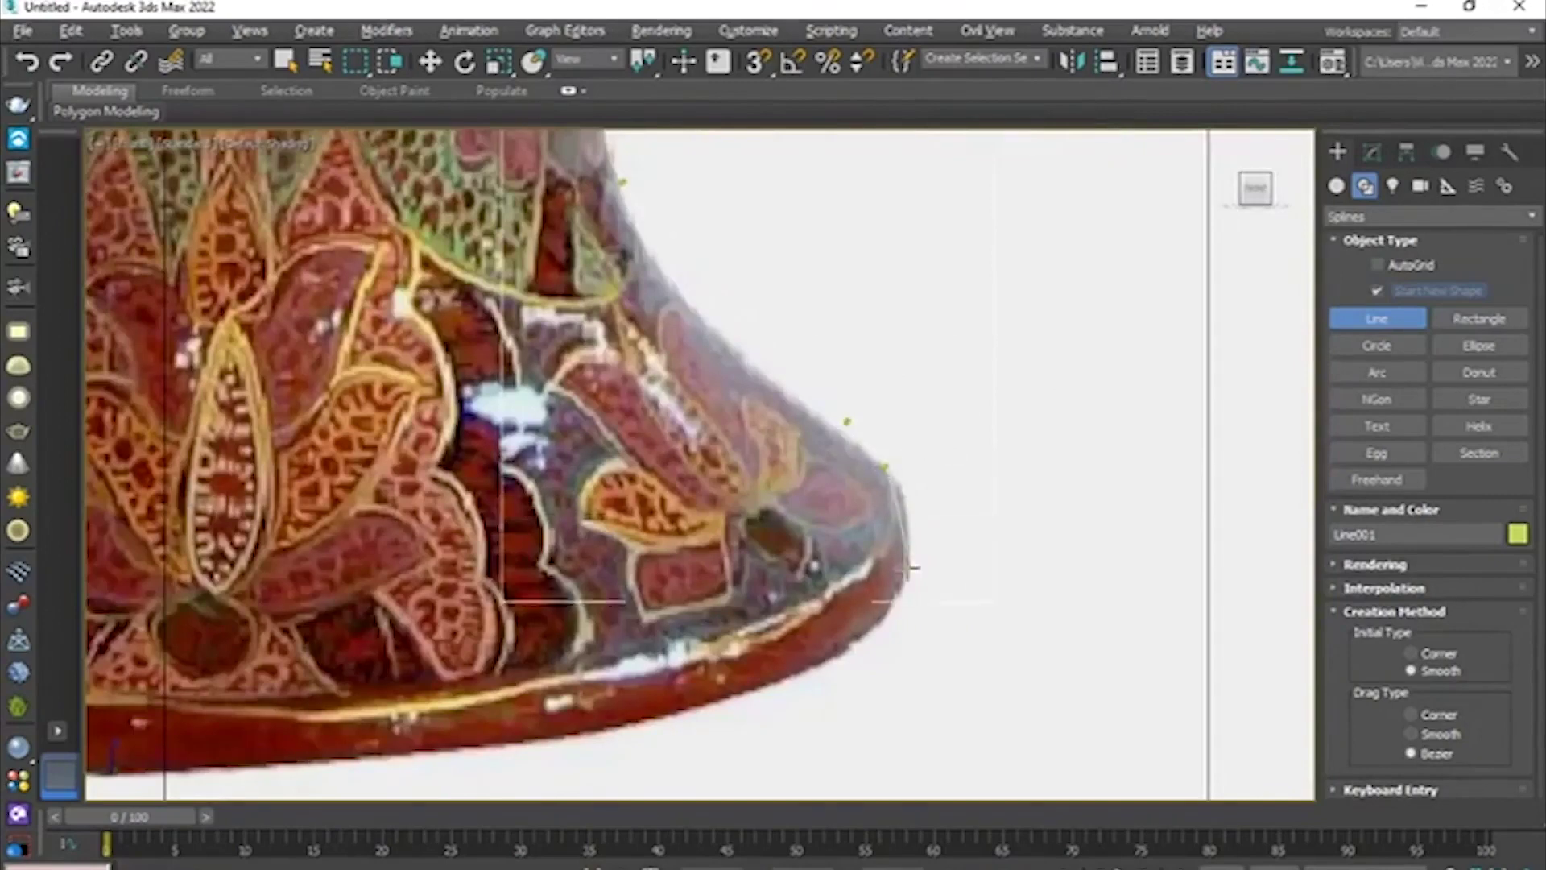
{"action": "left_click", "coordinate": [905, 568]}
{"action": "middle_click_drag", "start_coordinate": [635, 503], "coordinate": [912, 467]}
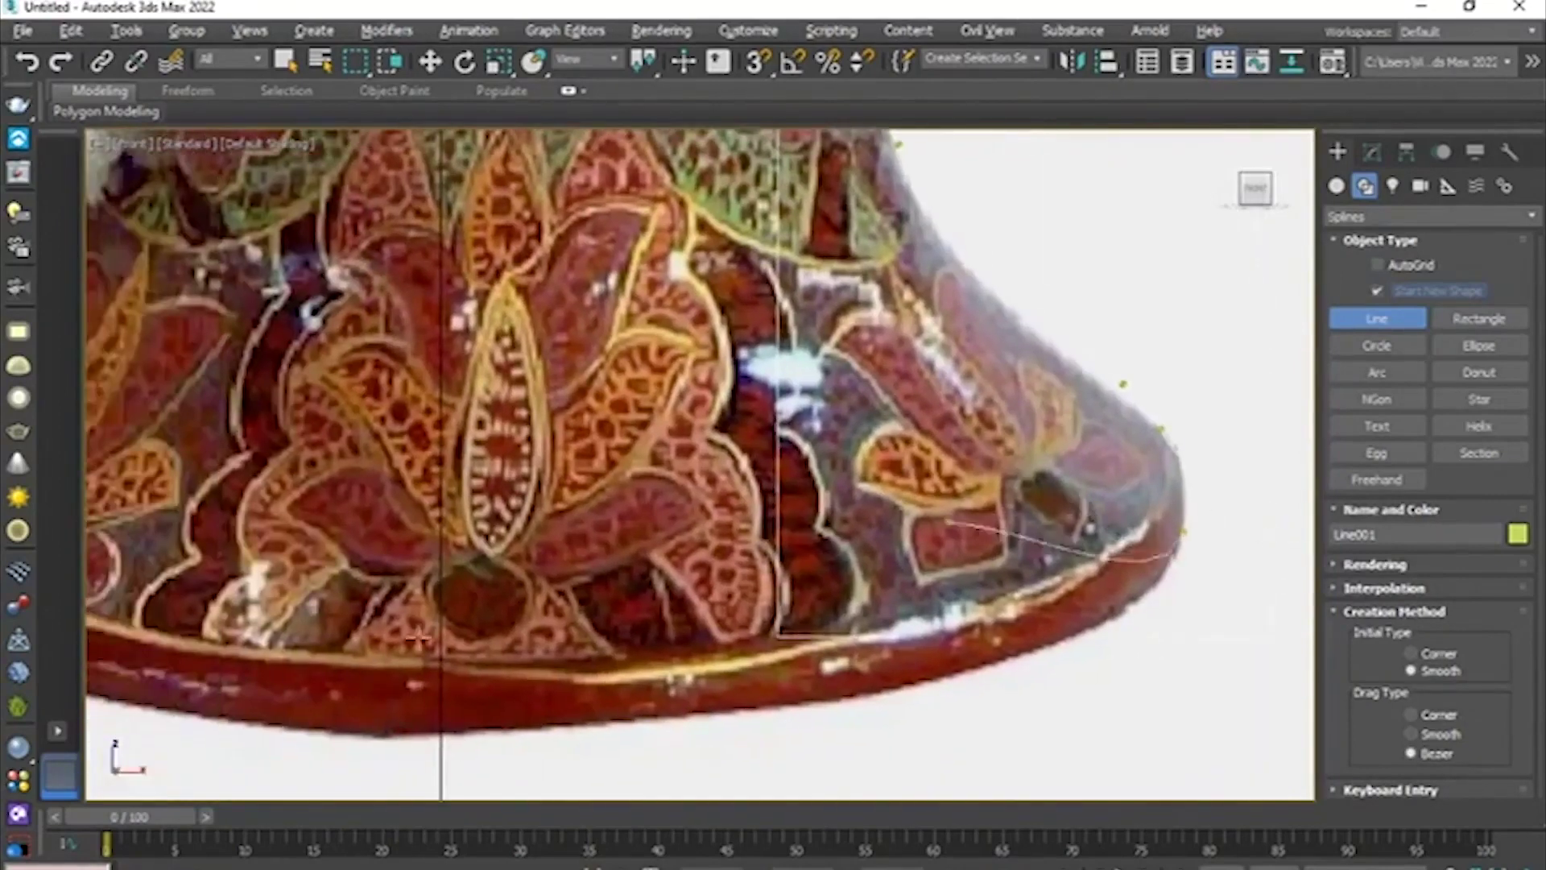
{"action": "scroll", "coordinate": [354, 604], "scroll_direction": "down", "scroll_amount": 2}
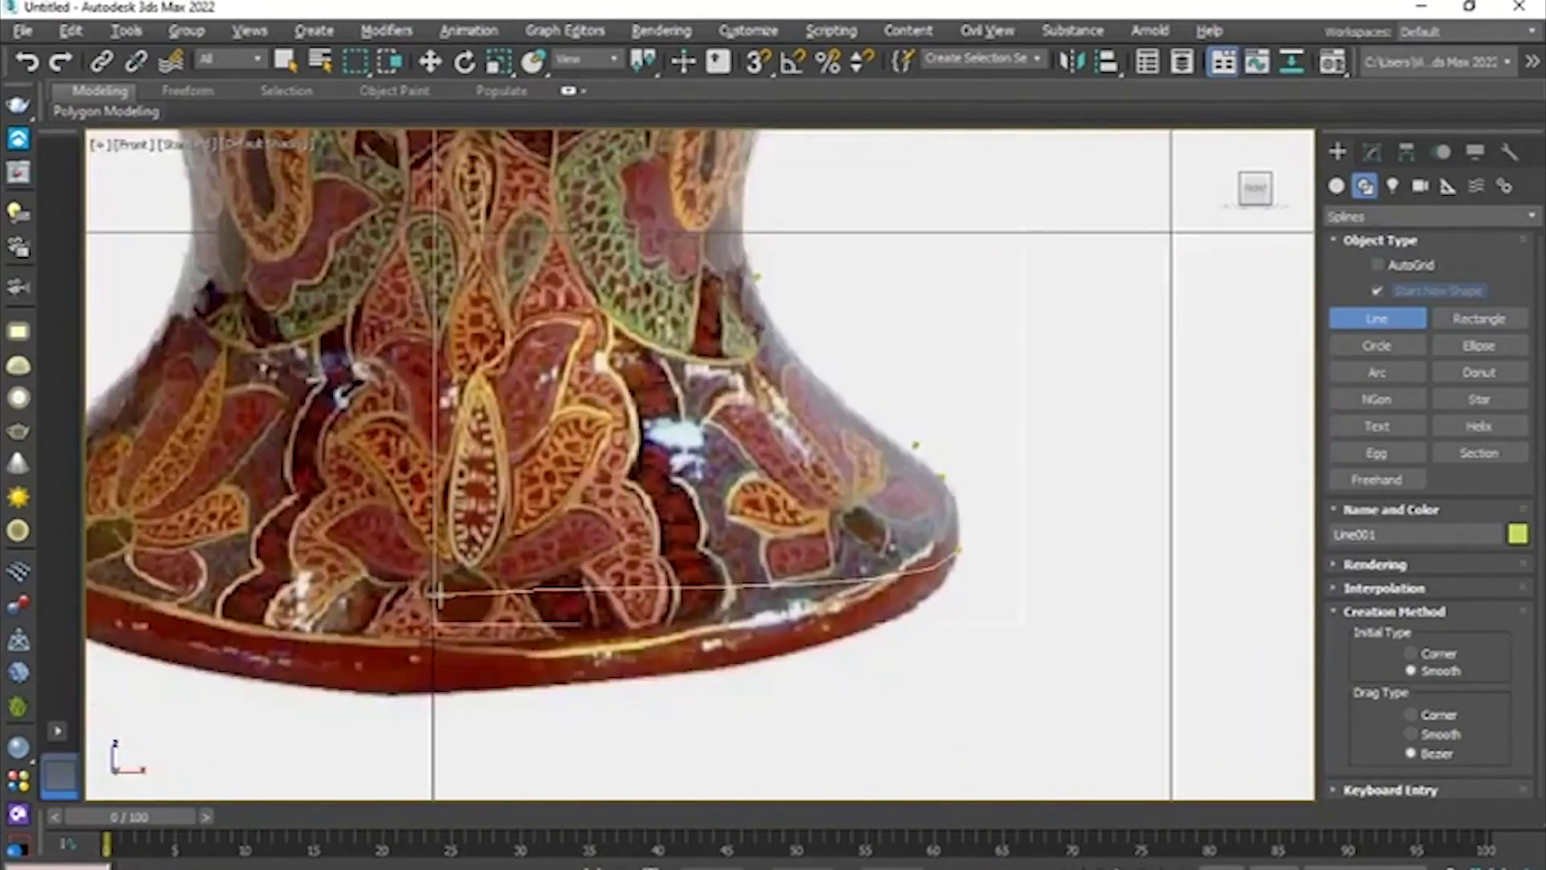
{"action": "left_click", "coordinate": [435, 595]}
{"action": "right_click", "coordinate": [716, 613]}
{"action": "right_click", "coordinate": [717, 614]}
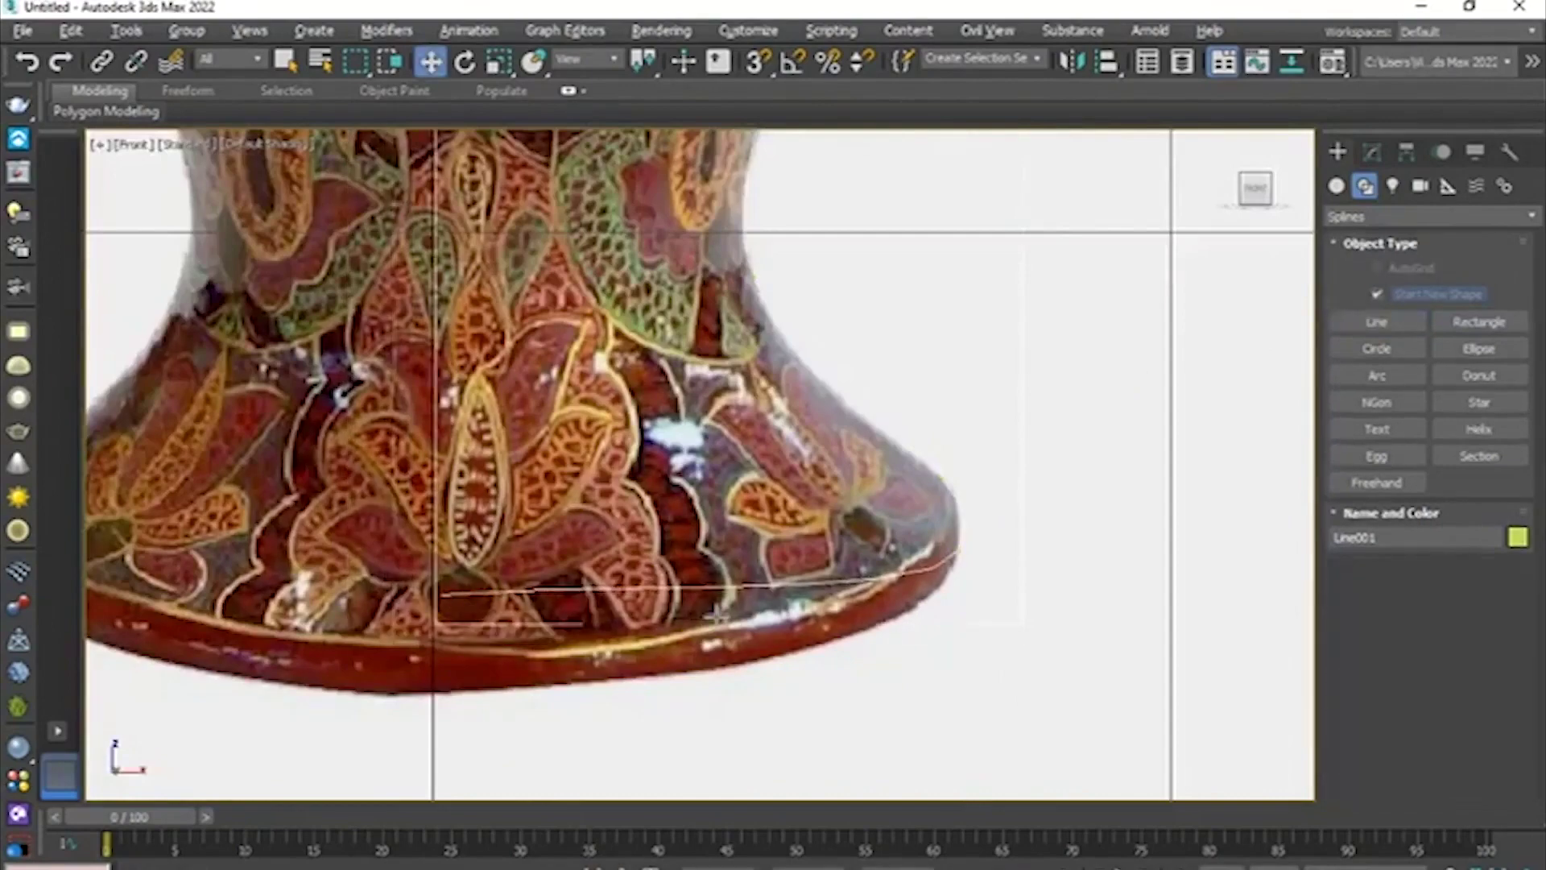
- At the line's Vertex level, select the end vertex at the base's center and shift it slightly downward
{"action": "scroll", "coordinate": [707, 573], "scroll_direction": "down", "scroll_amount": 3}
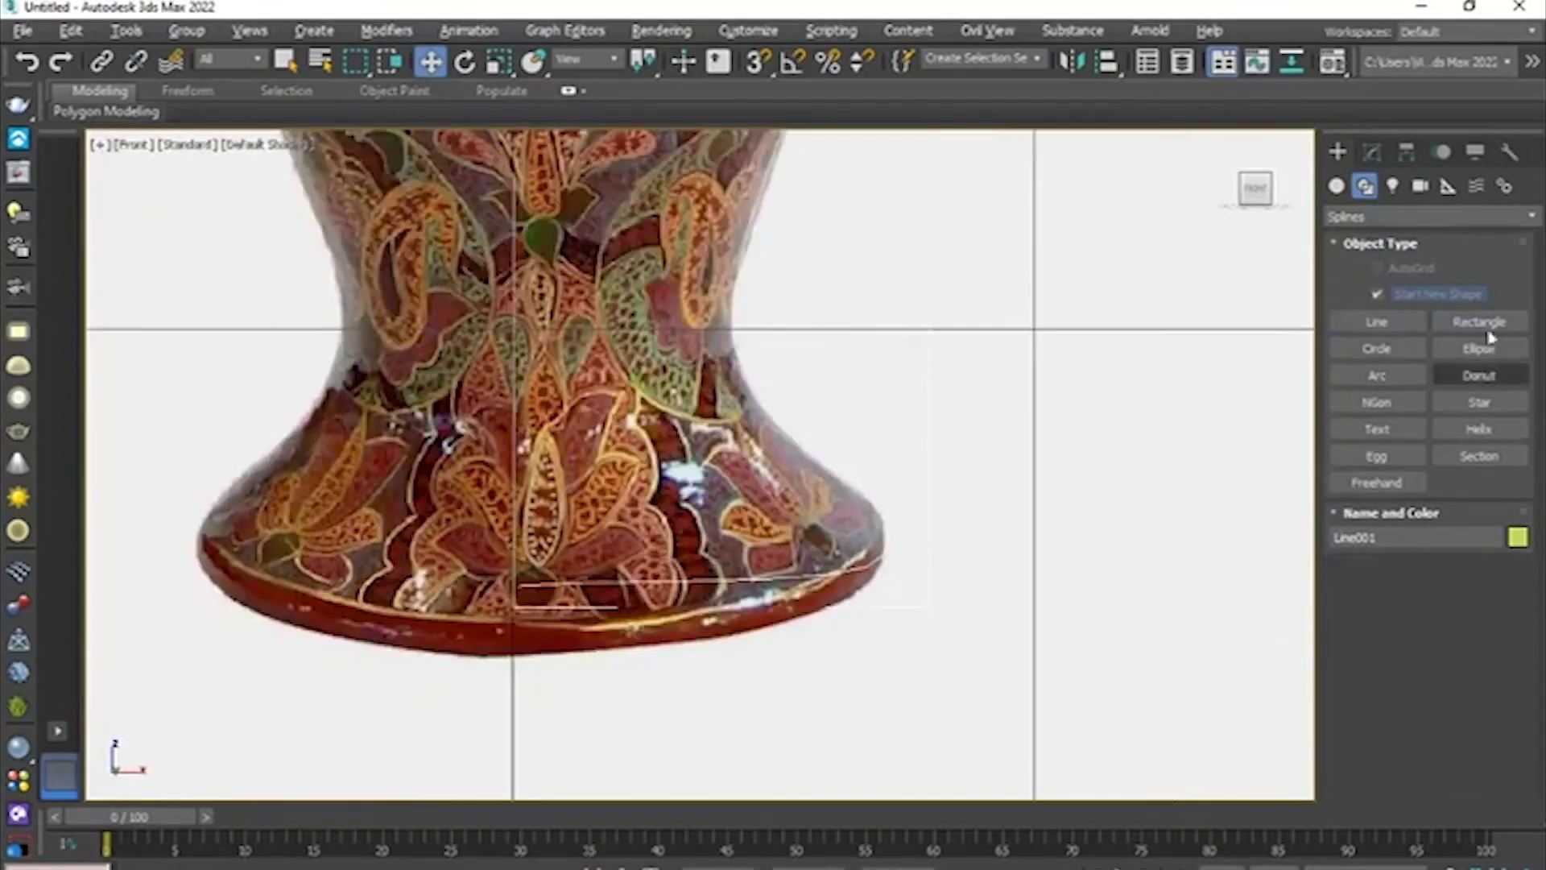
{"action": "left_click", "coordinate": [1373, 152]}
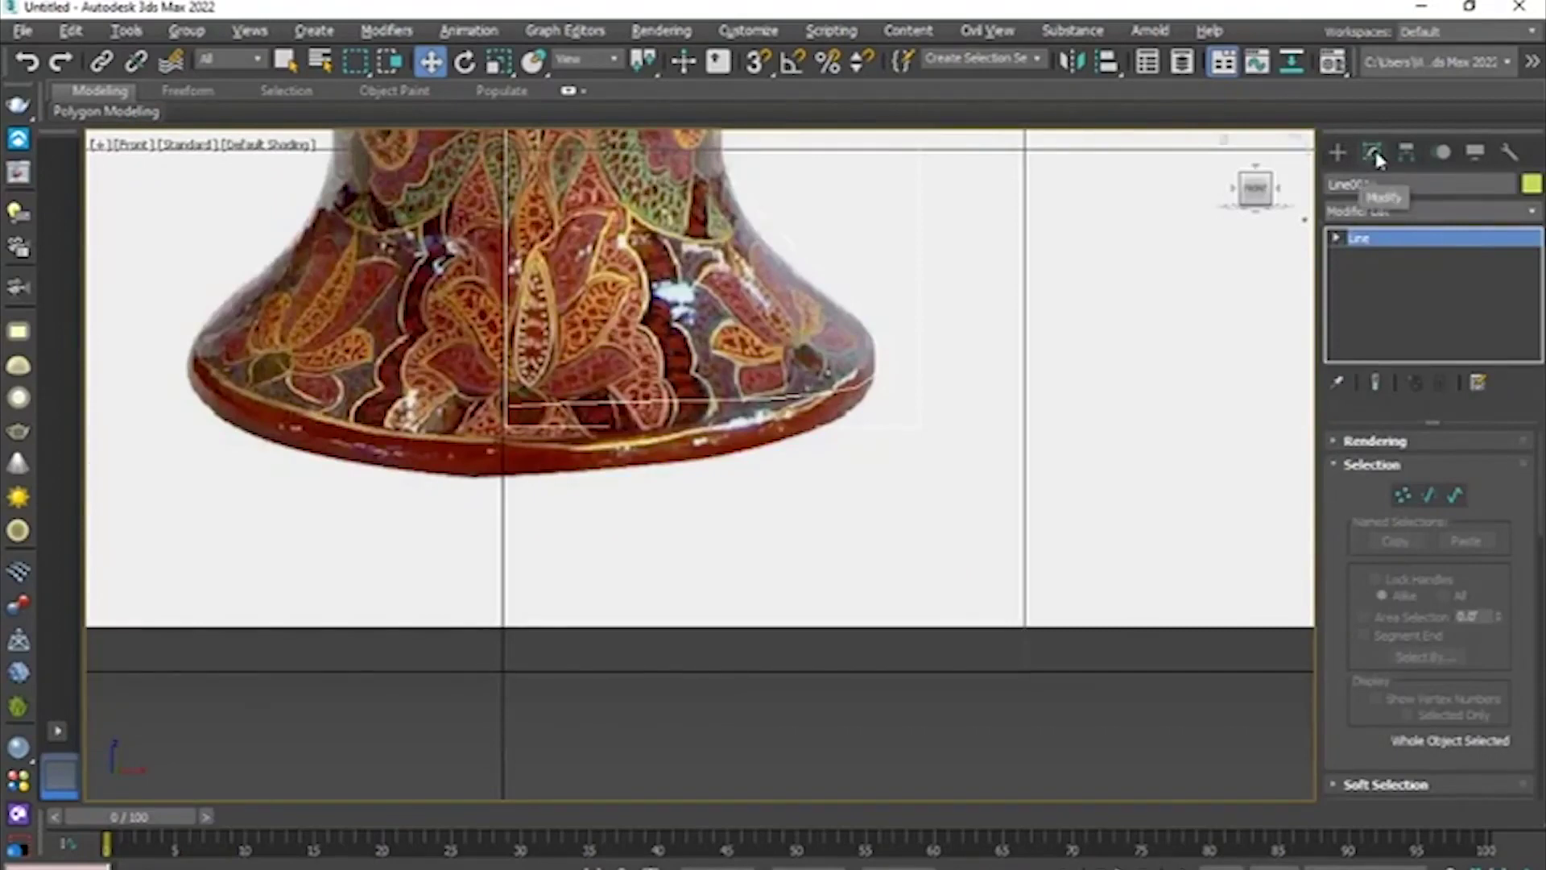
{"action": "left_click", "coordinate": [1336, 239]}
{"action": "left_click", "coordinate": [1377, 258]}
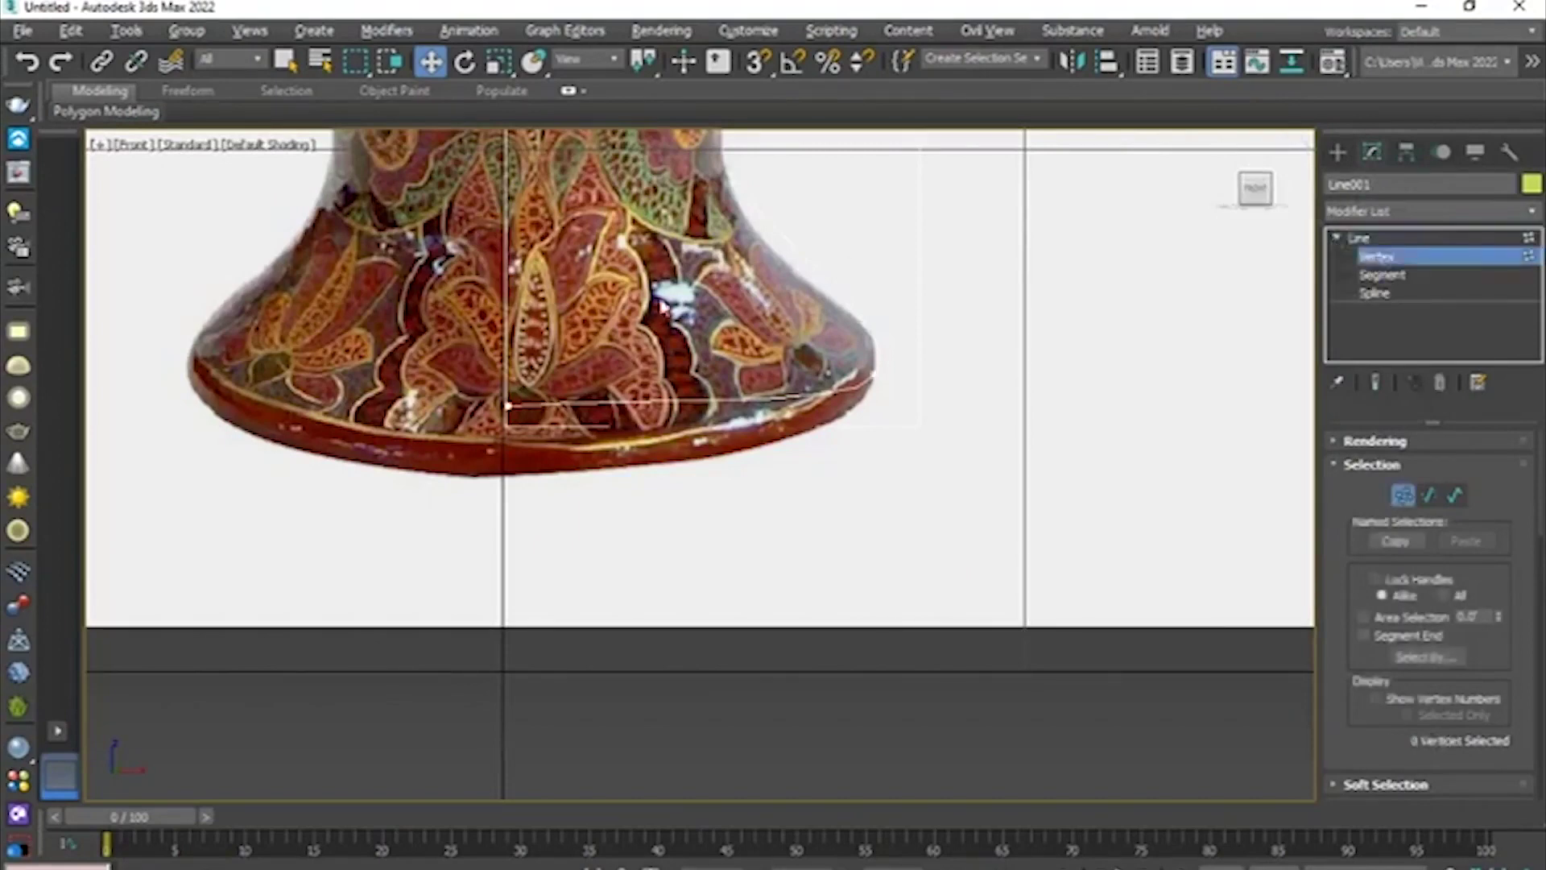
{"action": "left_click", "coordinate": [508, 405]}
{"action": "scroll", "coordinate": [520, 334], "scroll_direction": "up", "scroll_amount": 4}
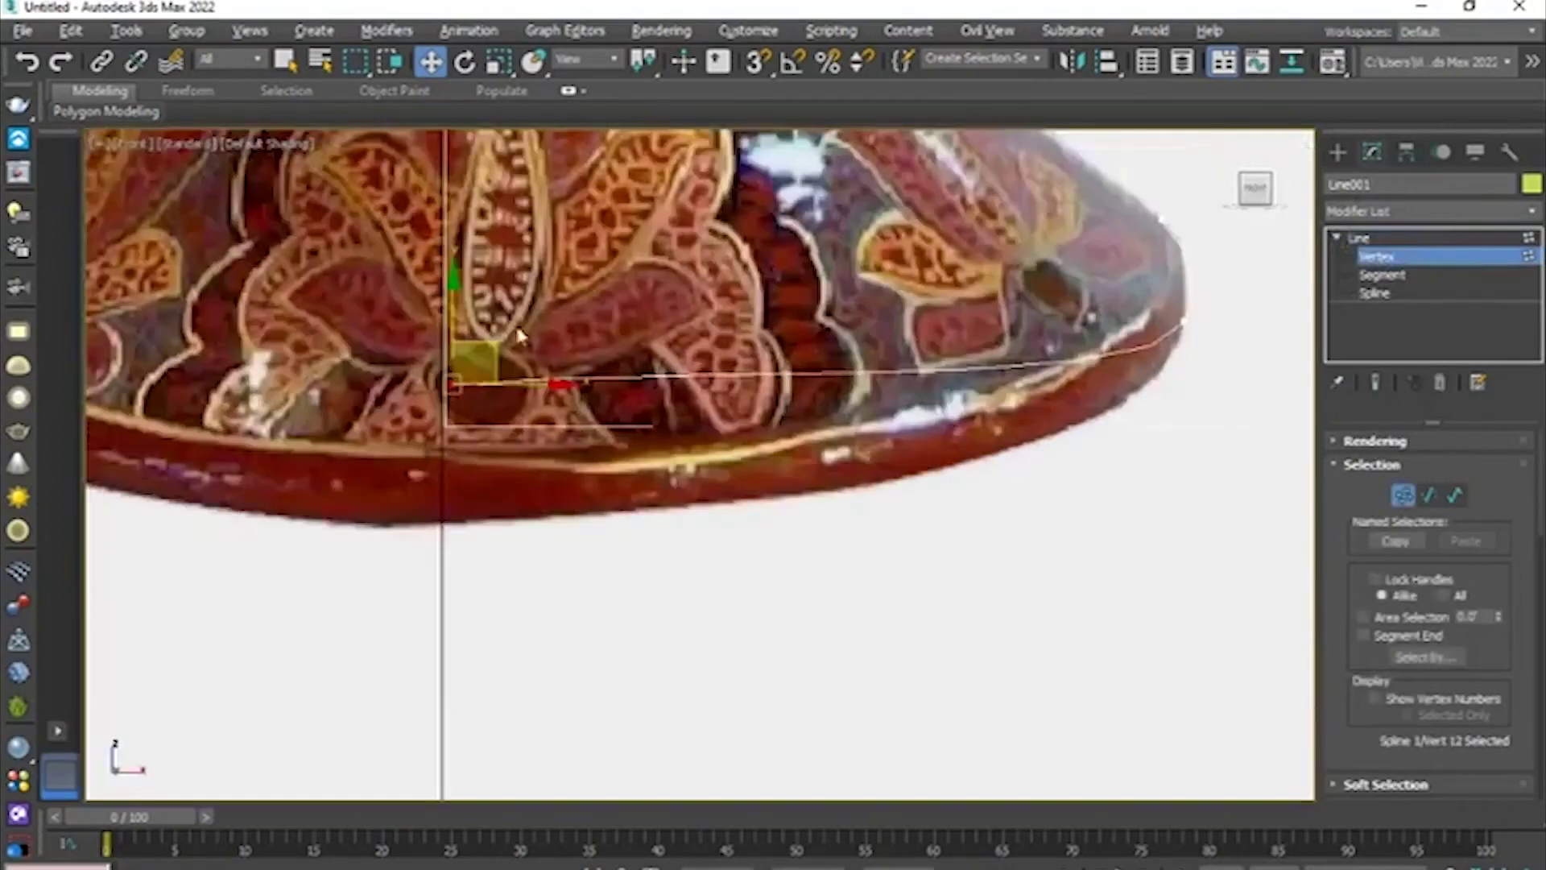
{"action": "left_click_drag", "start_coordinate": [452, 288], "coordinate": [457, 300]}
- Convert the center end vertex to Bezier Corner and pull its handle slightly down to flatten the bottom curve
{"action": "right_click", "coordinate": [471, 380]}
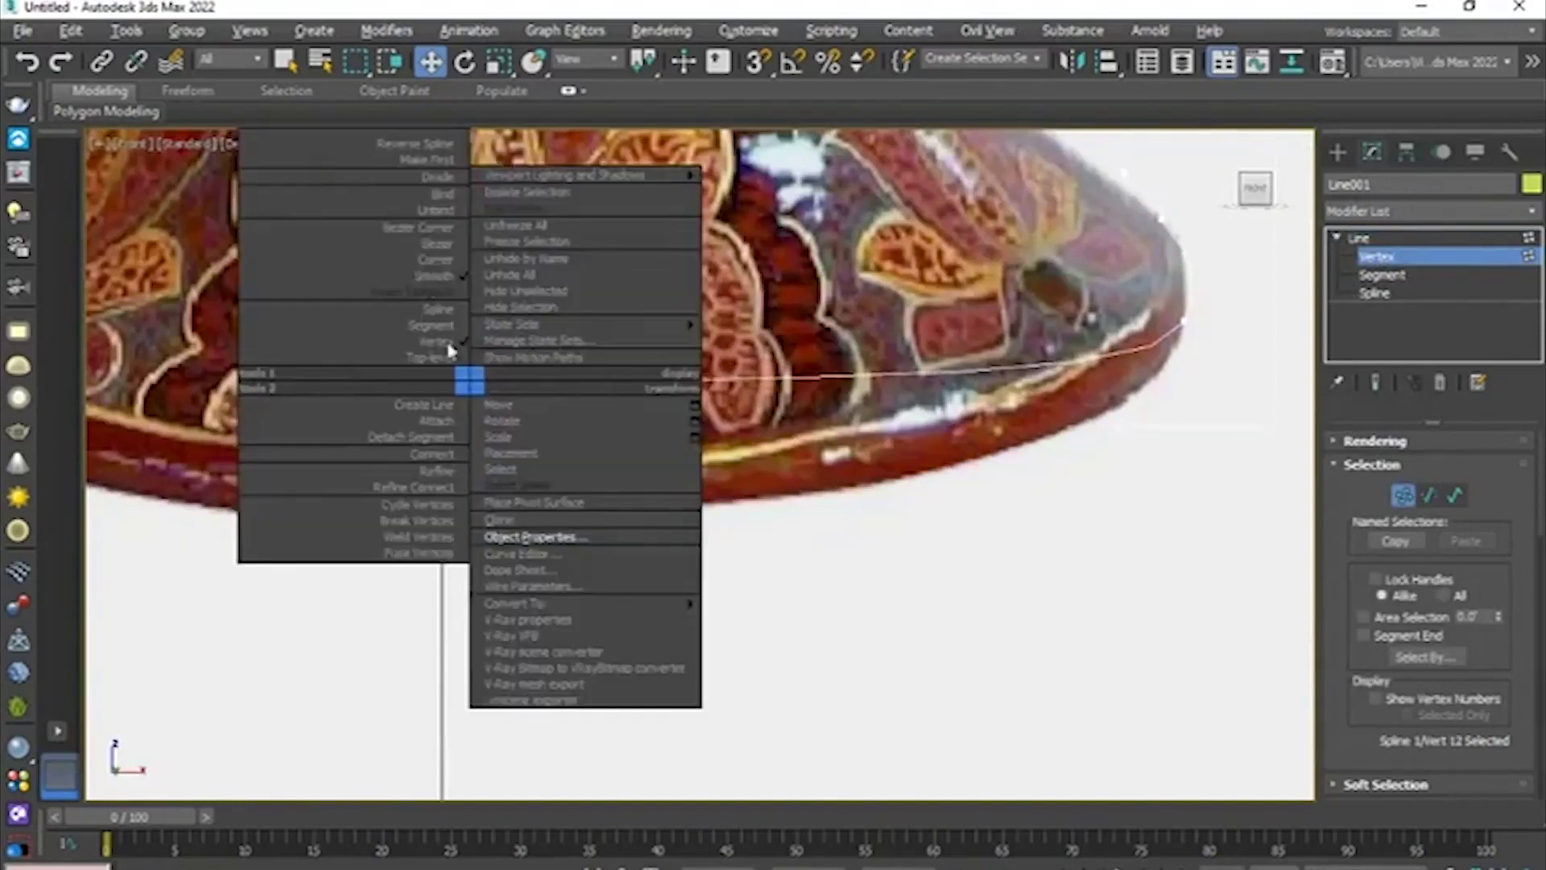
{"action": "left_click", "coordinate": [424, 242]}
{"action": "left_click_drag", "start_coordinate": [698, 368], "coordinate": [701, 390]}
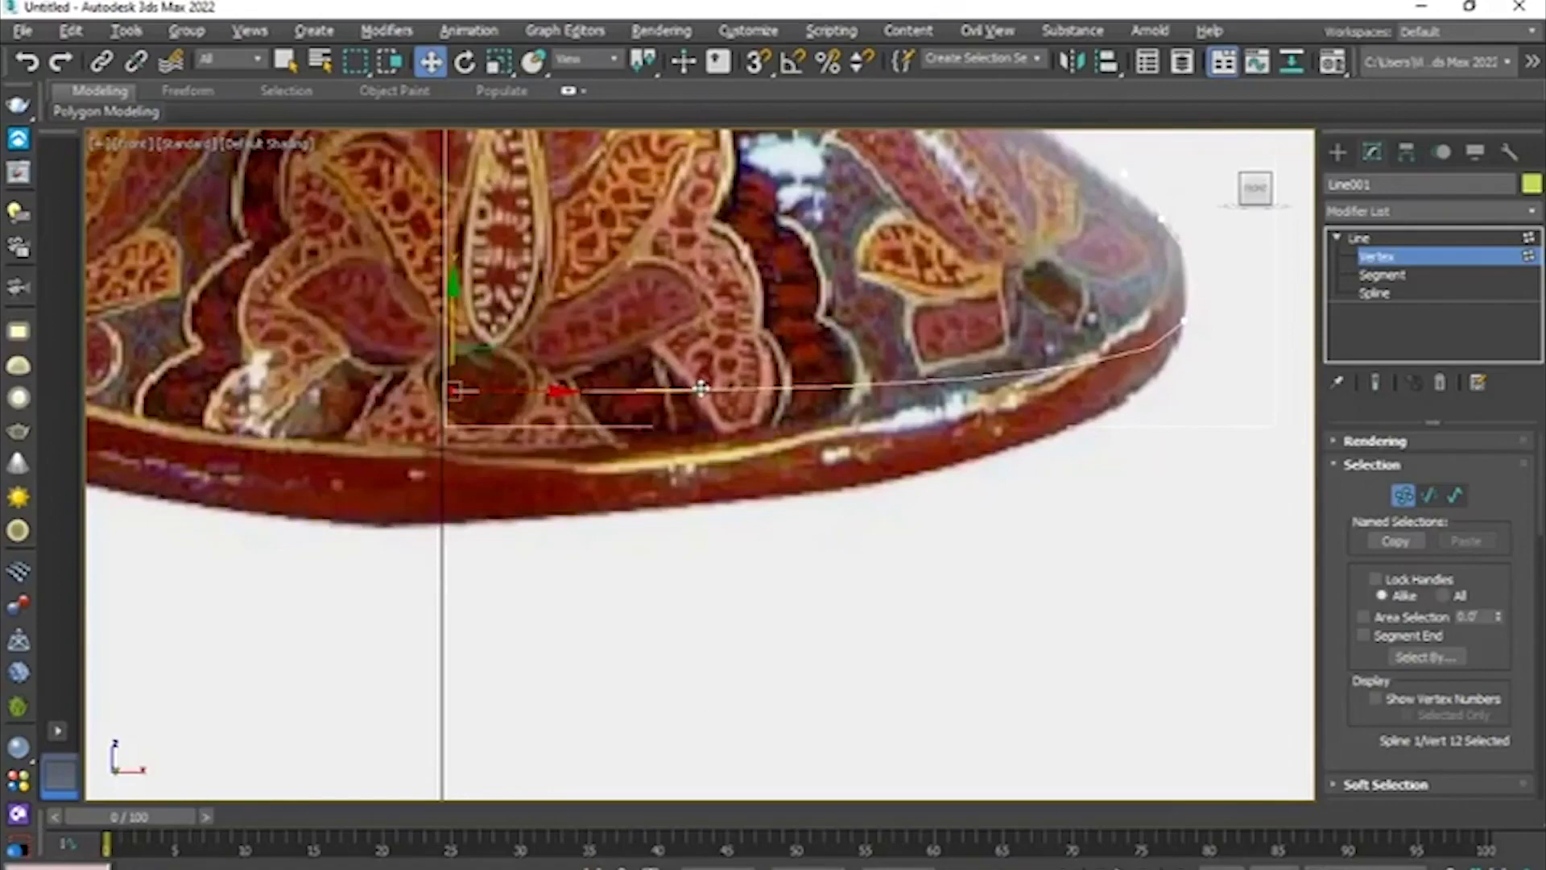
- Refine the base's bottom curve with an extra vertex just inside the outer corner, and convert the outer corner vertex to Corner
{"action": "middle_click_drag", "start_coordinate": [881, 380], "coordinate": [406, 410]}
{"action": "scroll", "coordinate": [656, 364], "scroll_direction": "up", "scroll_amount": 3}
{"action": "middle_click_drag", "start_coordinate": [681, 384], "coordinate": [784, 460]}
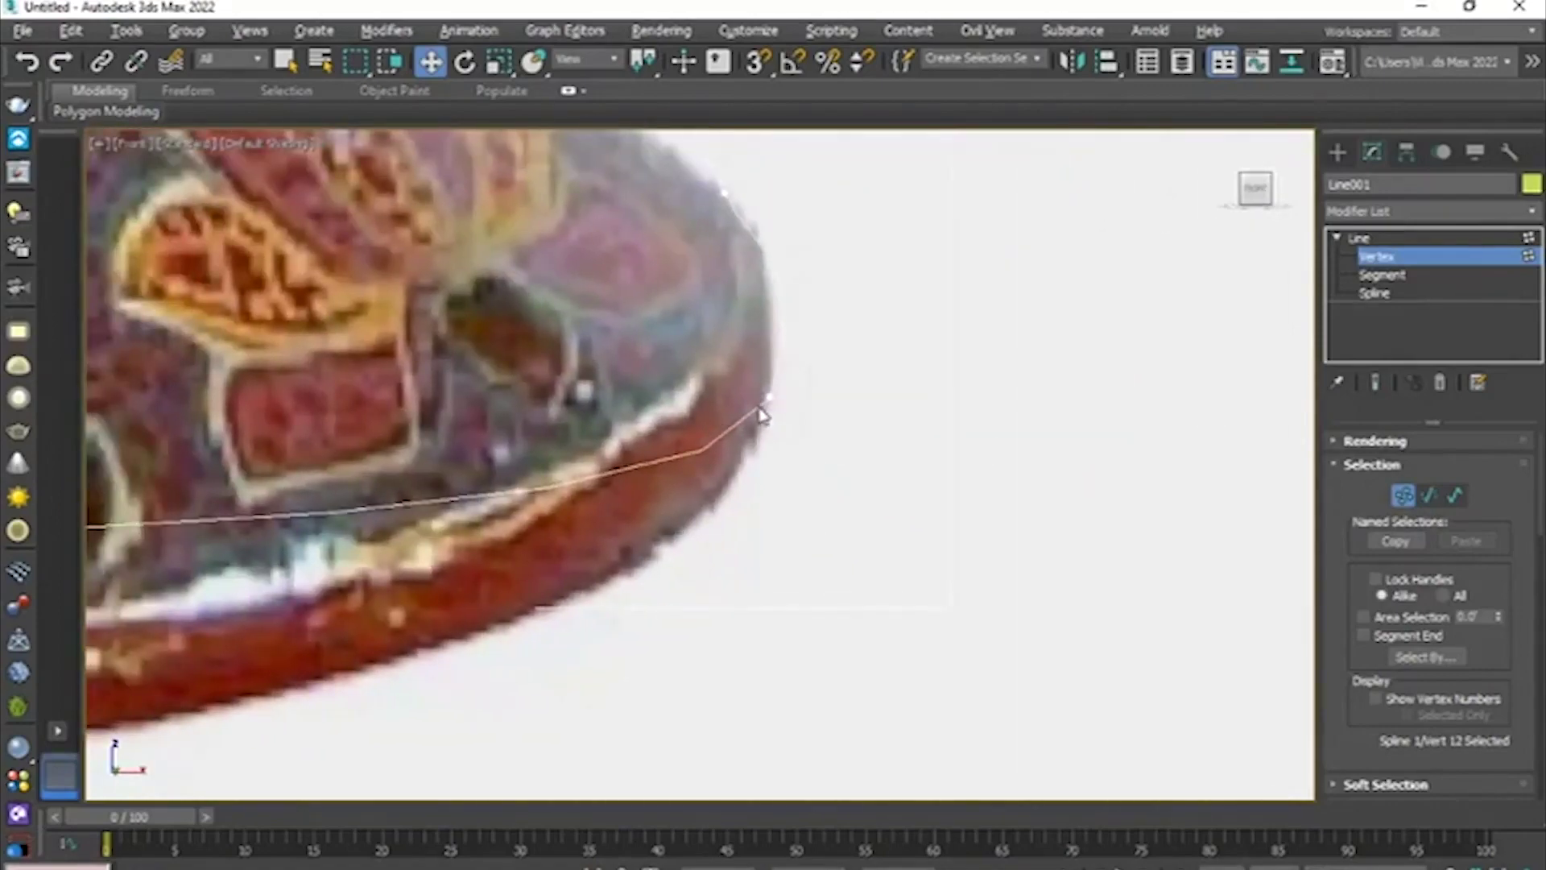
{"action": "right_click", "coordinate": [714, 449]}
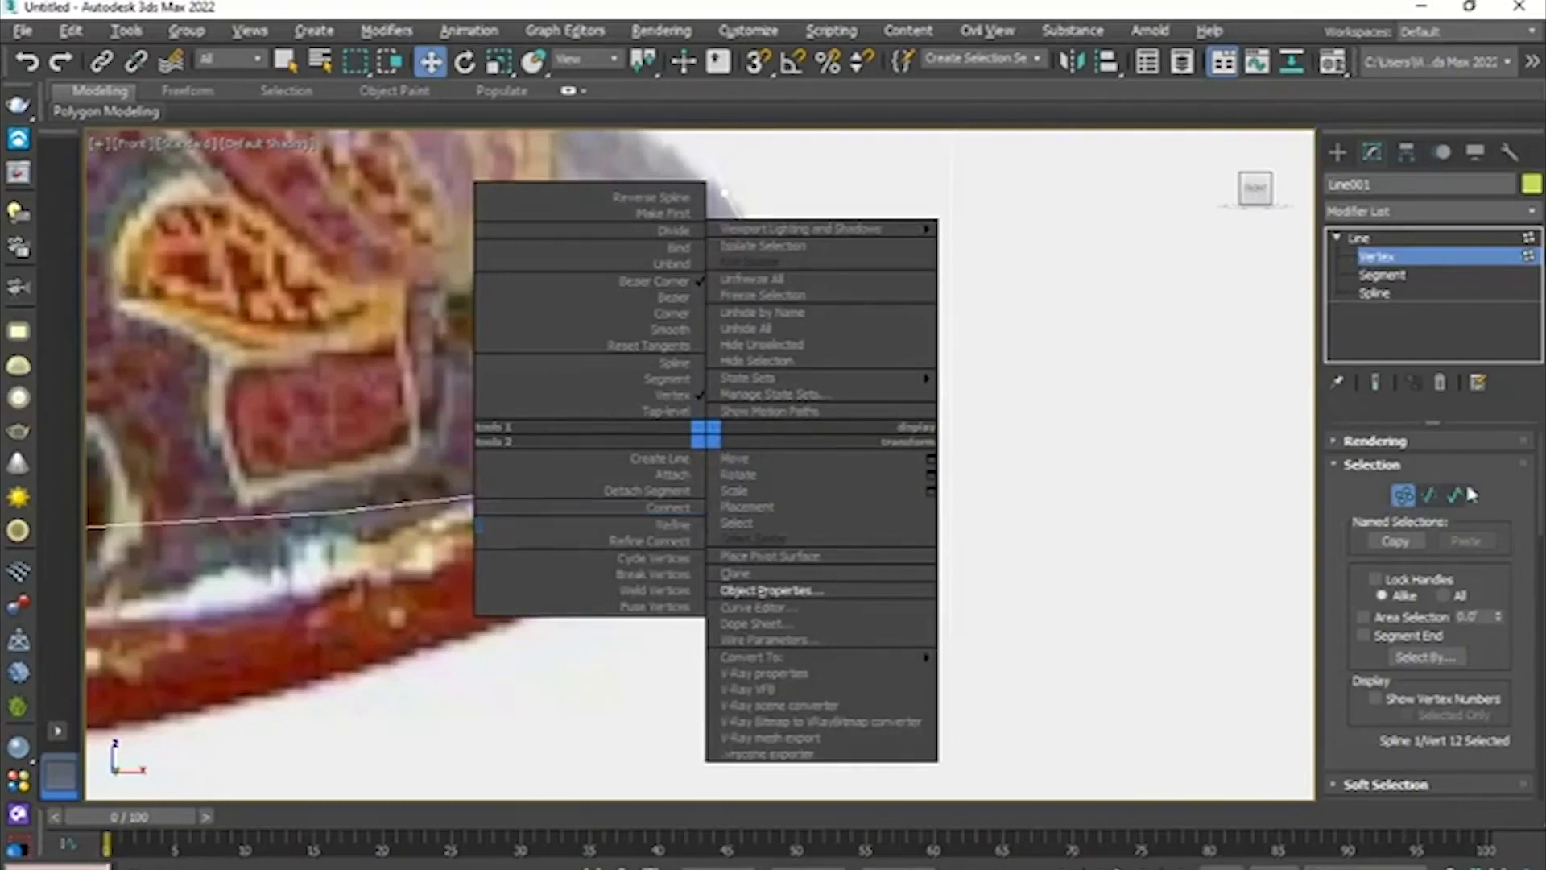
{"action": "left_click", "coordinate": [1519, 484]}
{"action": "left_click_drag", "start_coordinate": [1540, 499], "coordinate": [1540, 594]}
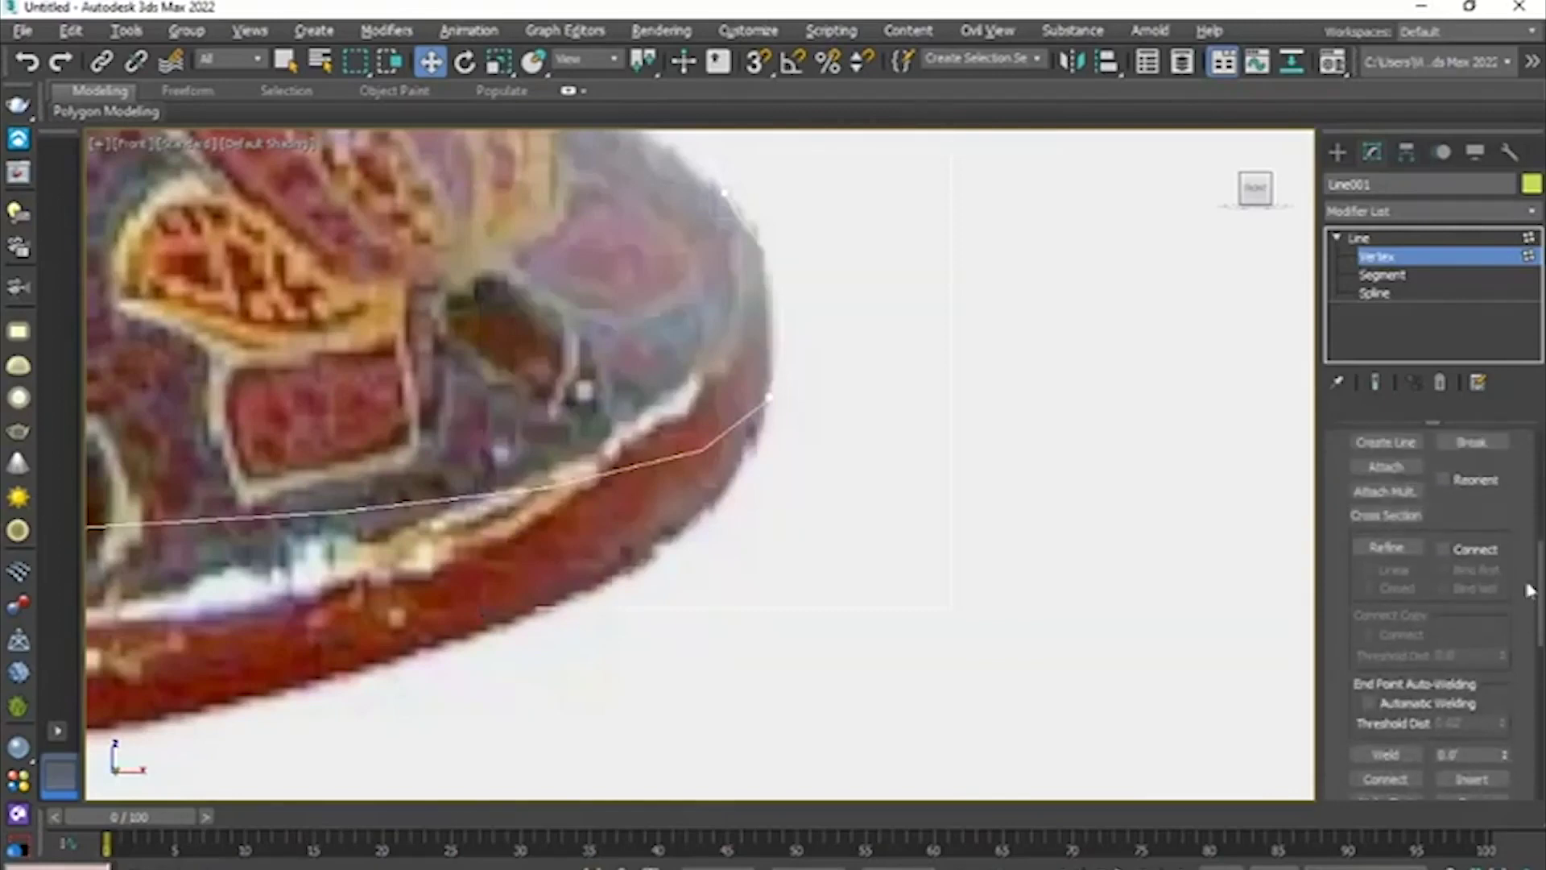
{"action": "left_click", "coordinate": [1401, 542]}
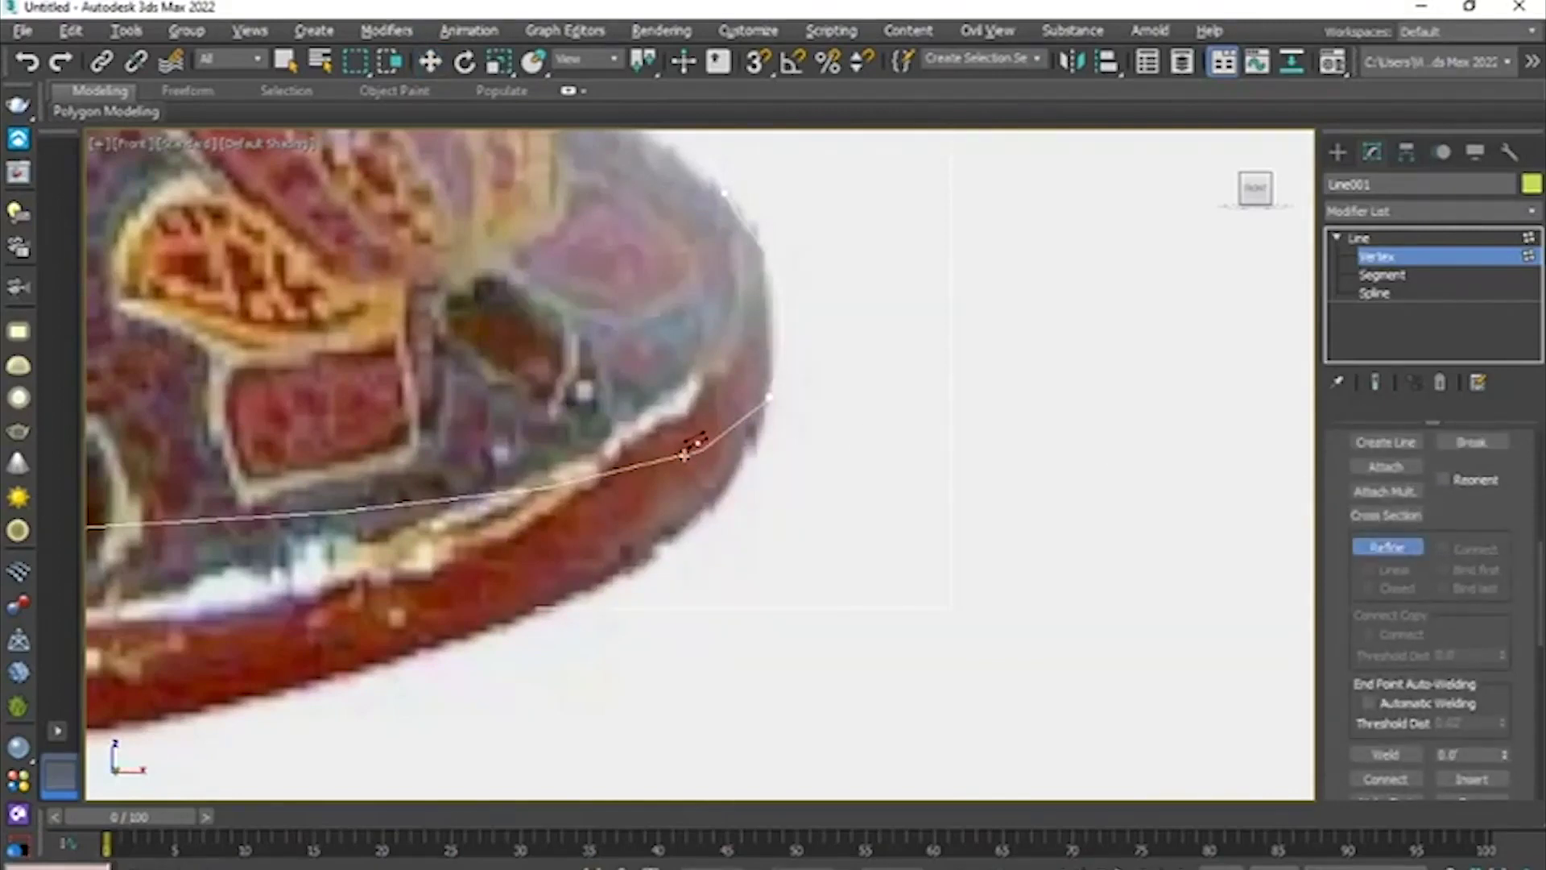
{"action": "left_click", "coordinate": [684, 455]}
{"action": "right_click", "coordinate": [719, 456]}
{"action": "left_click", "coordinate": [685, 455]}
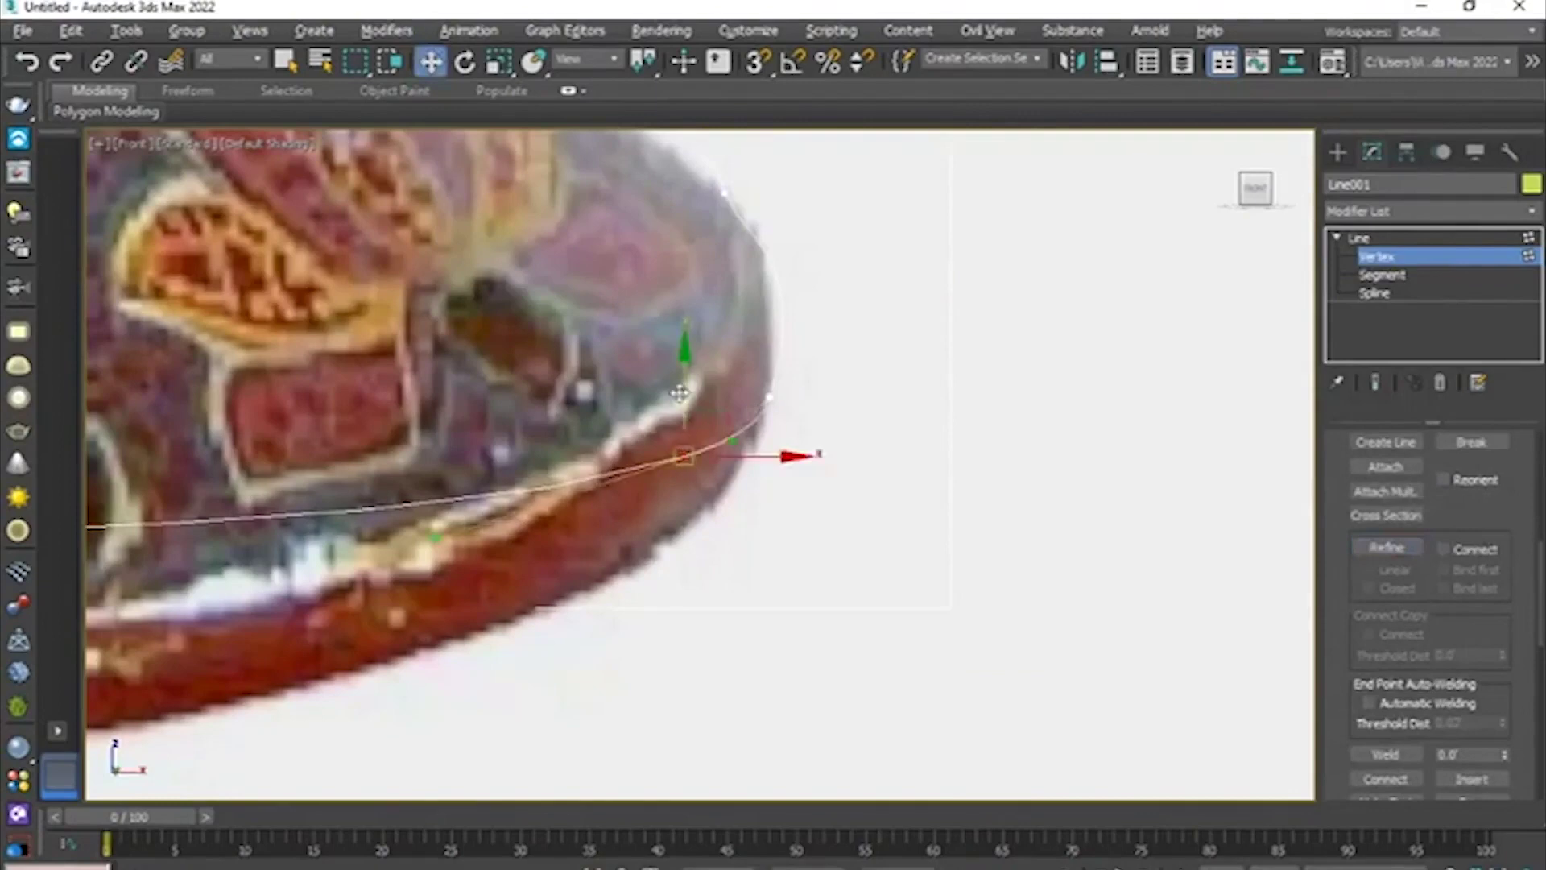
{"action": "right_click", "coordinate": [769, 400]}
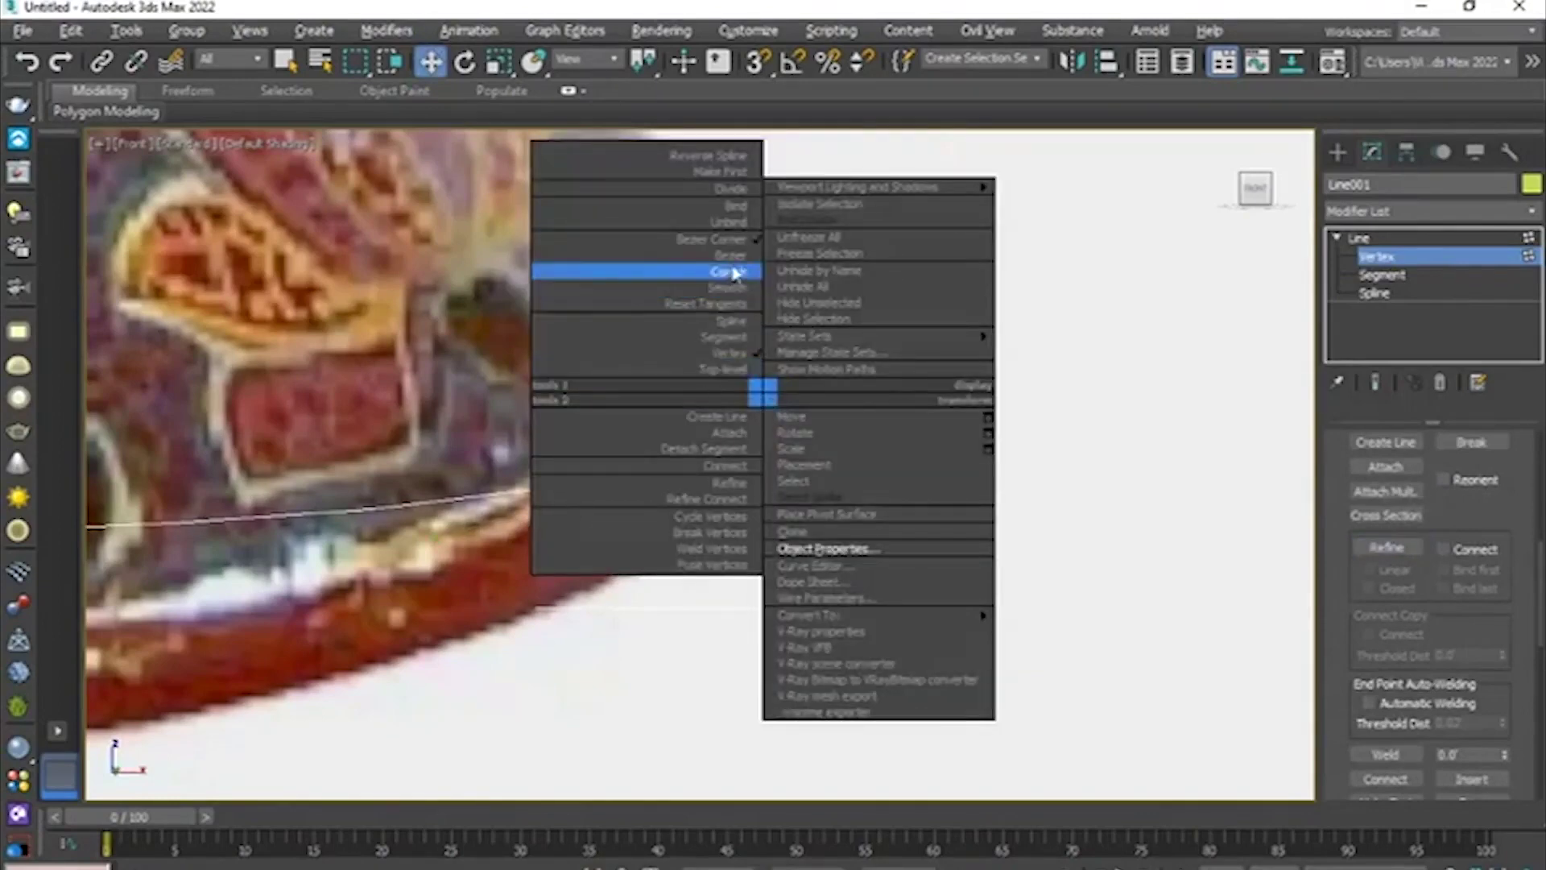
{"action": "left_click", "coordinate": [741, 278]}
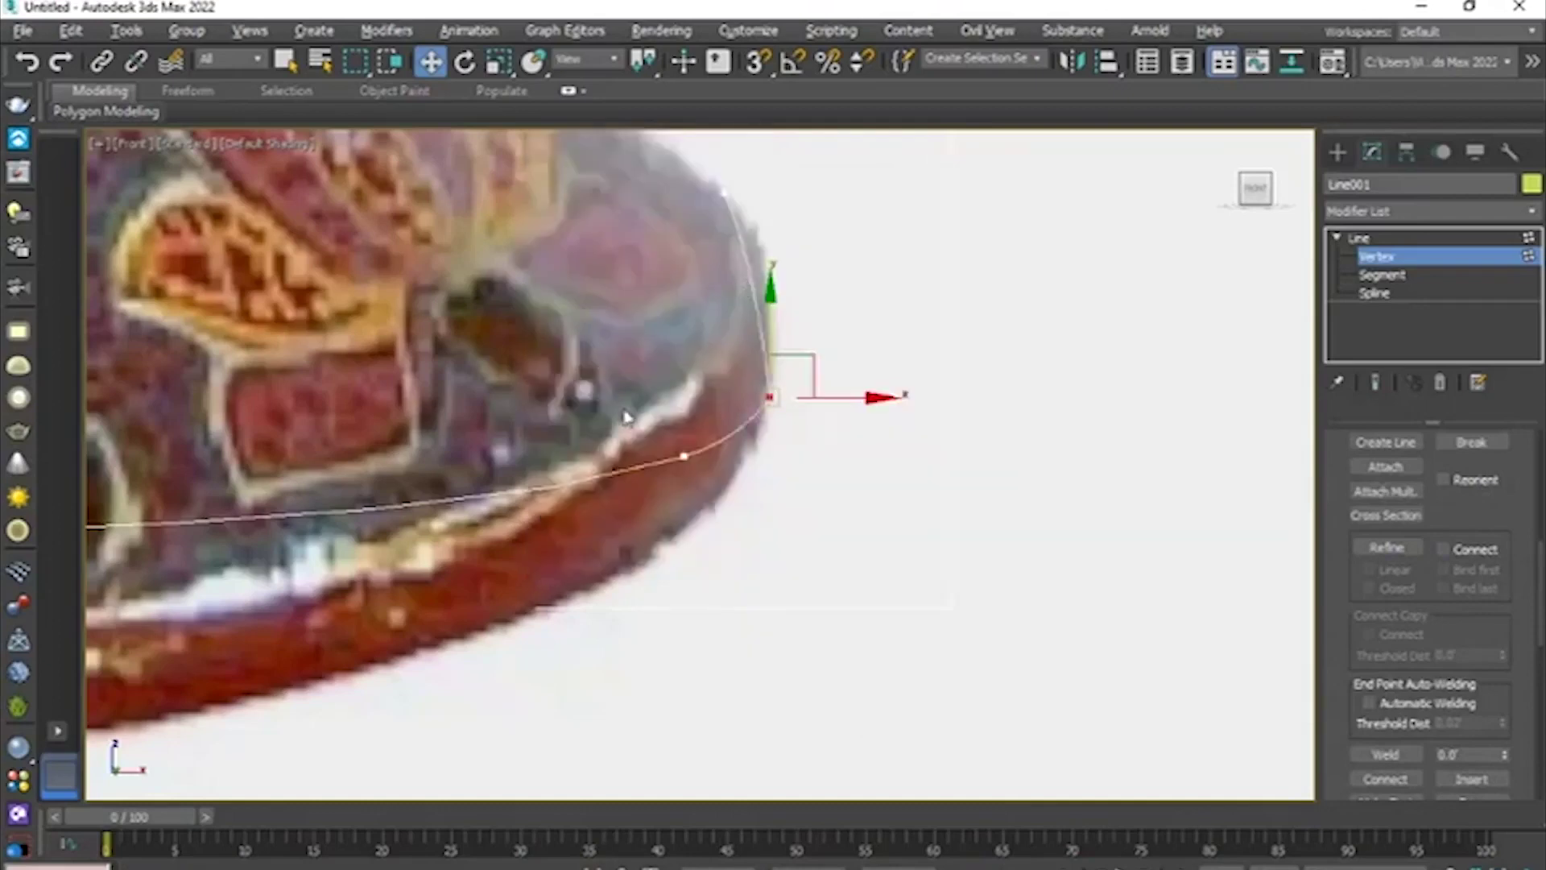
- Raise the vertex beside the base's outer corner slightly, set it to Bezier, and tilt its inner handle up to flatten the curve
{"action": "left_click", "coordinate": [684, 457]}
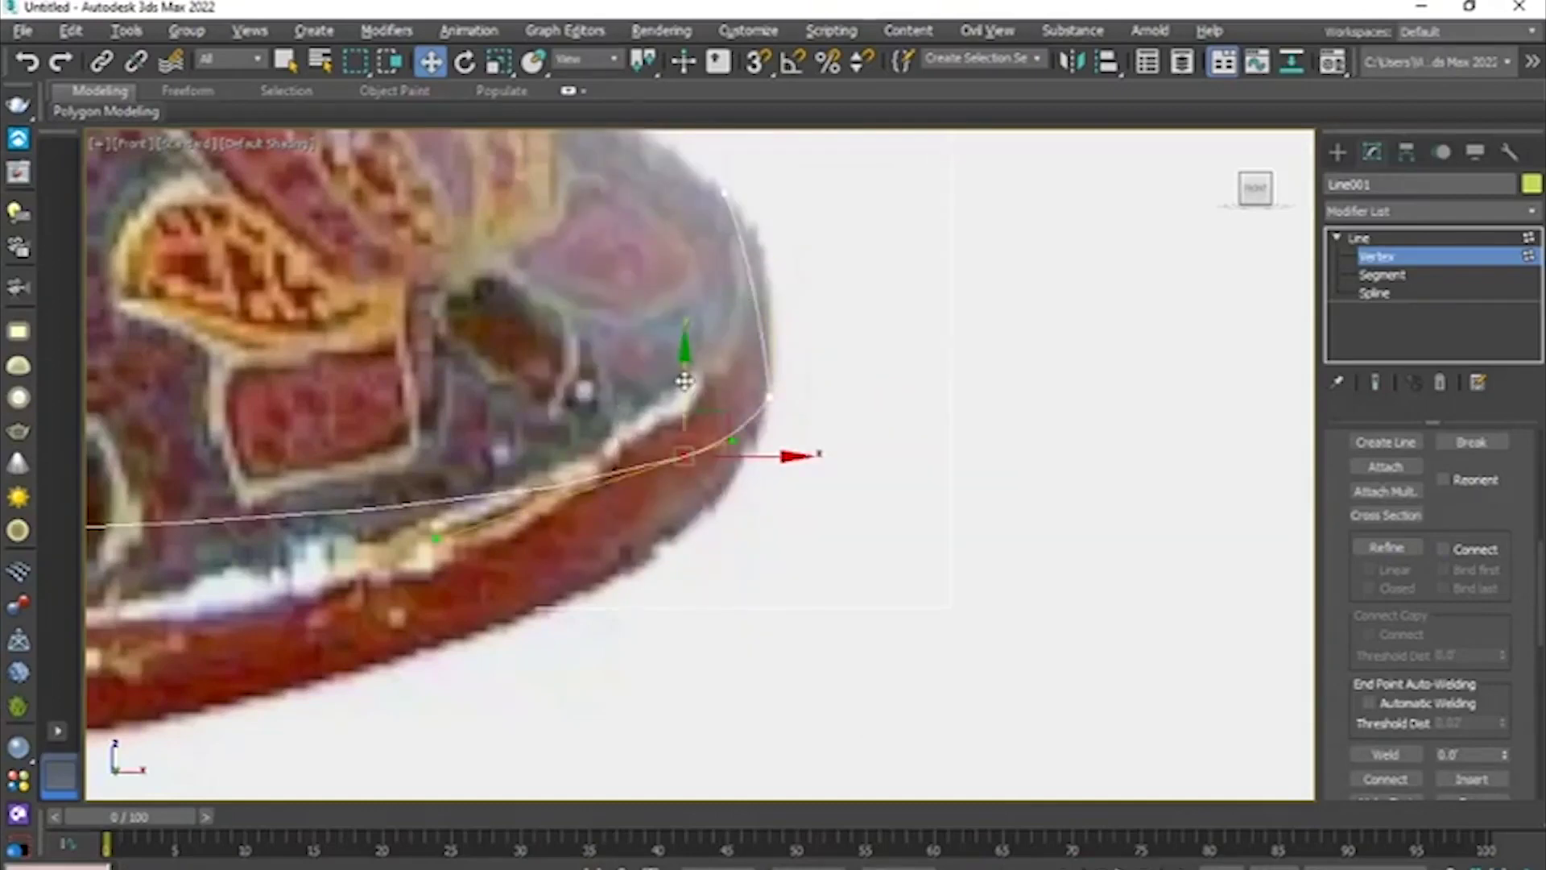
{"action": "left_click_drag", "start_coordinate": [684, 381], "coordinate": [687, 345]}
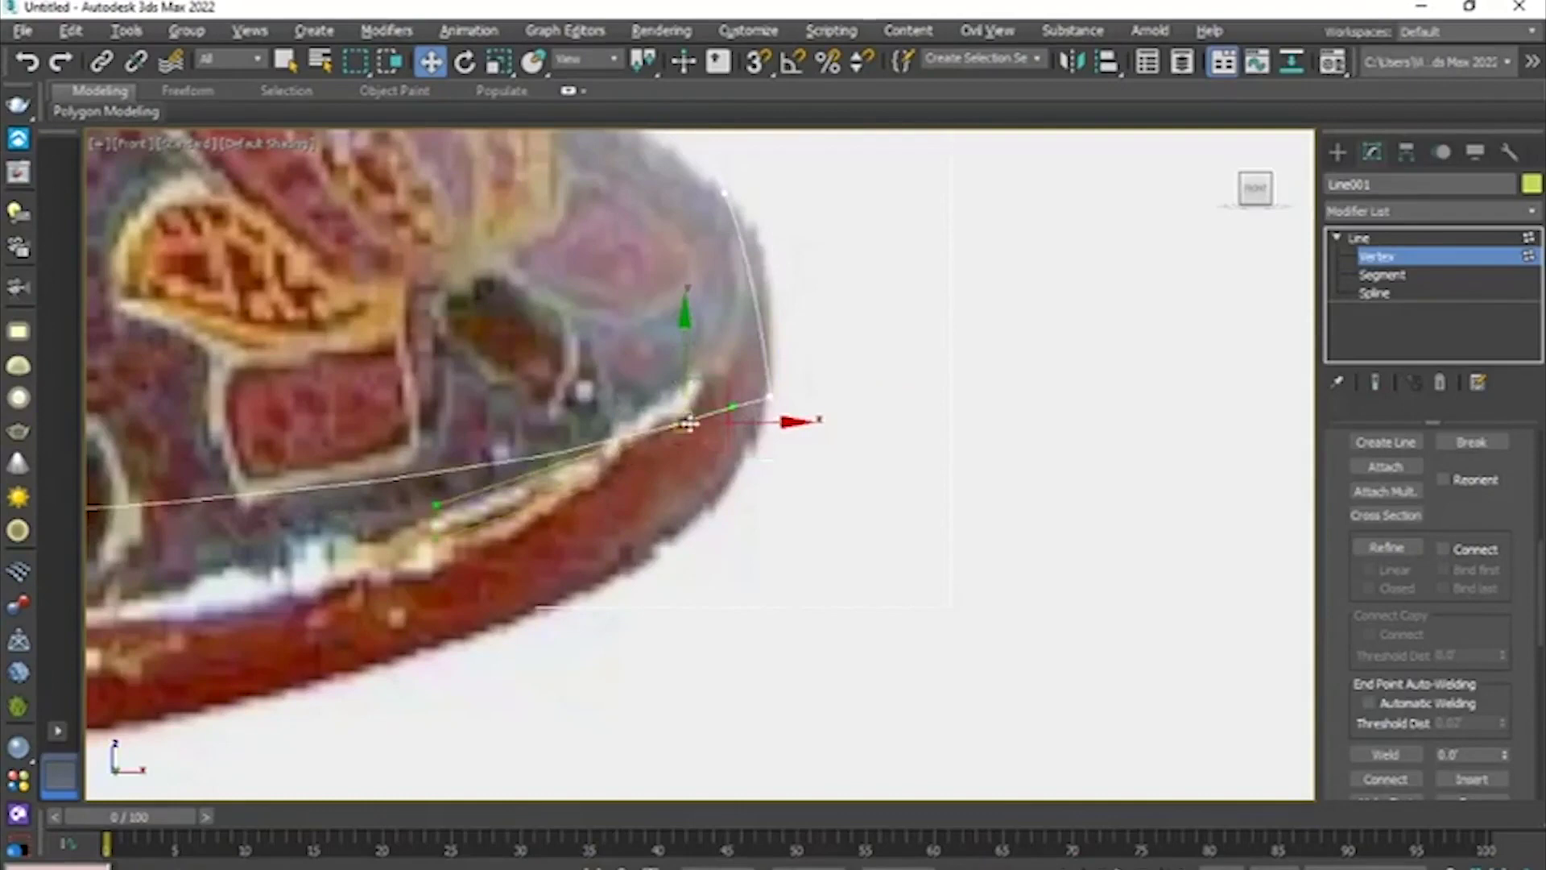
{"action": "right_click", "coordinate": [689, 423]}
{"action": "left_click", "coordinate": [639, 283]}
{"action": "left_click_drag", "start_coordinate": [435, 509], "coordinate": [433, 459]}
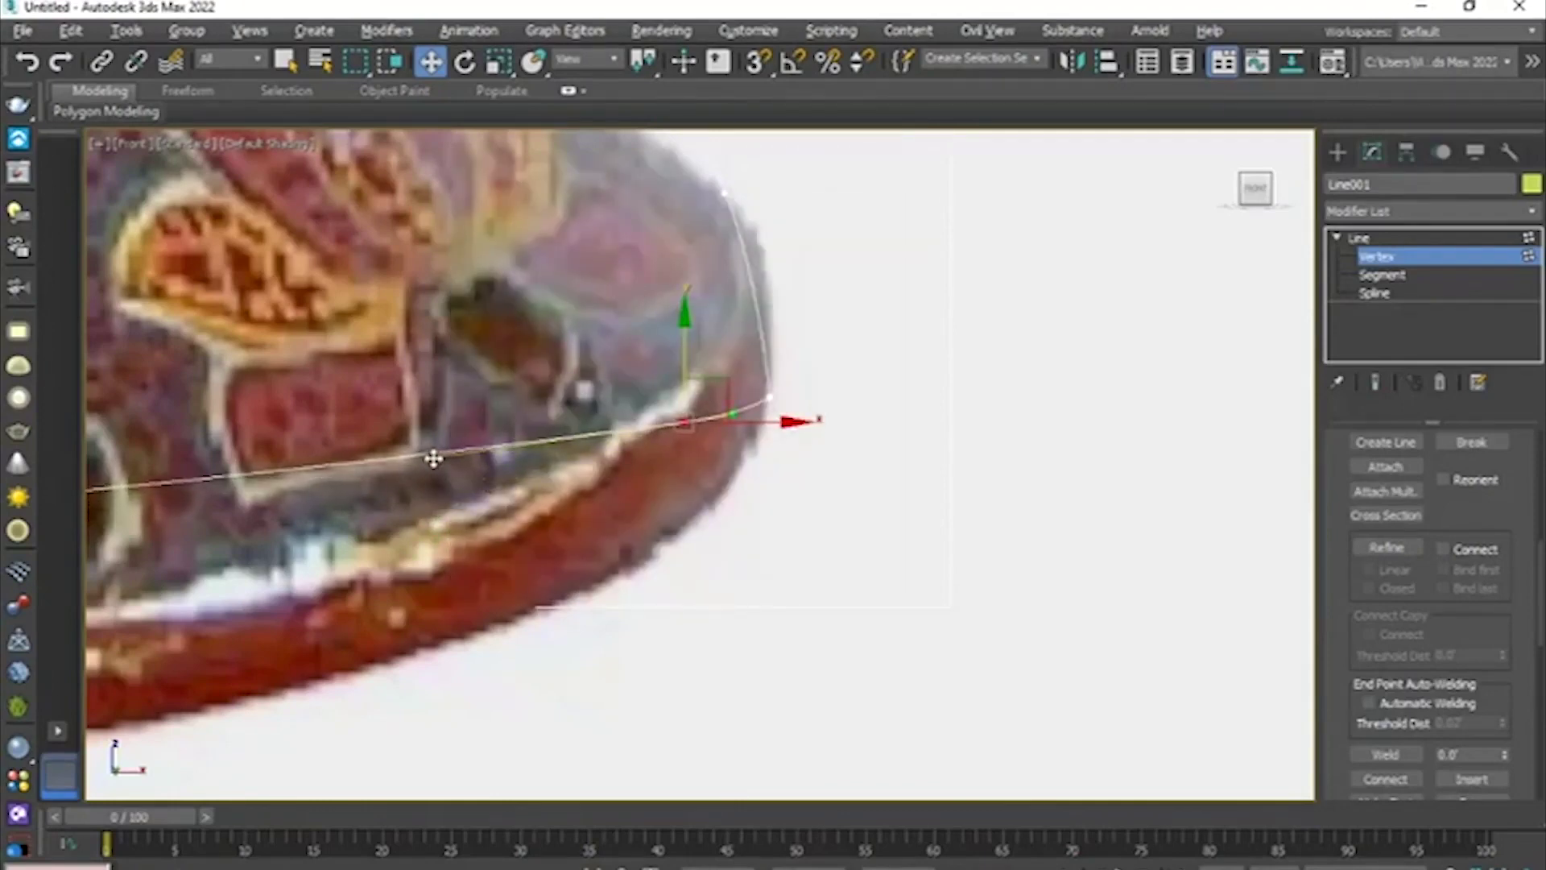
- Scale the base's bottom vertices flat vertically, and raise the center end vertex level with the base's outer end
{"action": "scroll", "coordinate": [433, 457], "scroll_direction": "down", "scroll_amount": 3}
{"action": "middle_click_drag", "start_coordinate": [433, 457], "coordinate": [856, 453]}
{"action": "left_click_drag", "start_coordinate": [248, 414], "coordinate": [1037, 616]}
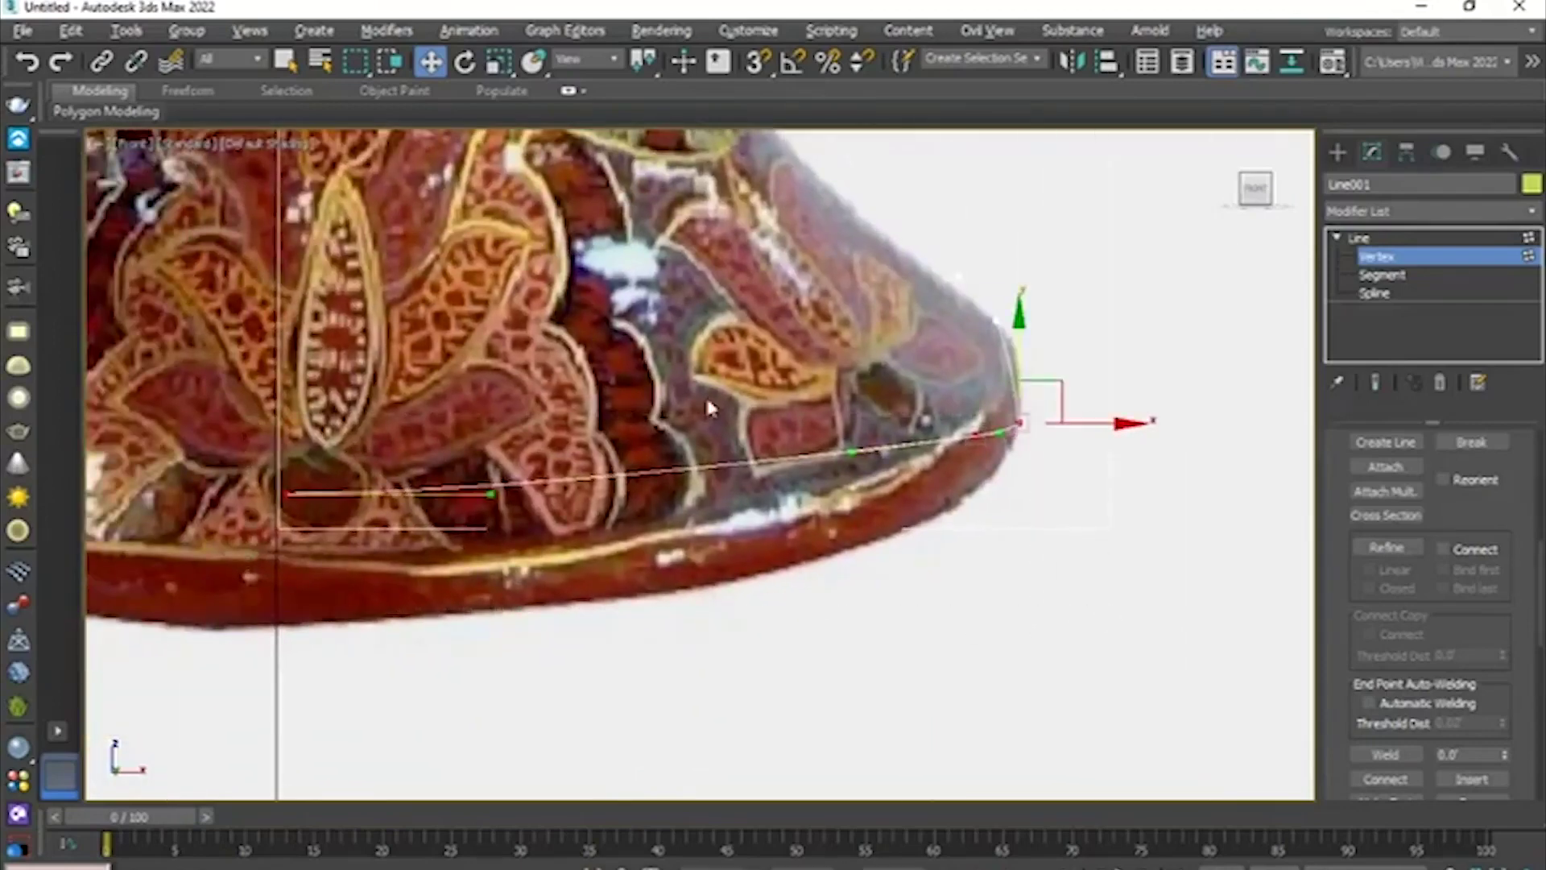
{"action": "key", "text": "r"}
{"action": "left_click_drag", "start_coordinate": [1016, 318], "coordinate": [1019, 604]}
{"action": "left_click", "coordinate": [287, 492]}
{"action": "key", "text": "w"}
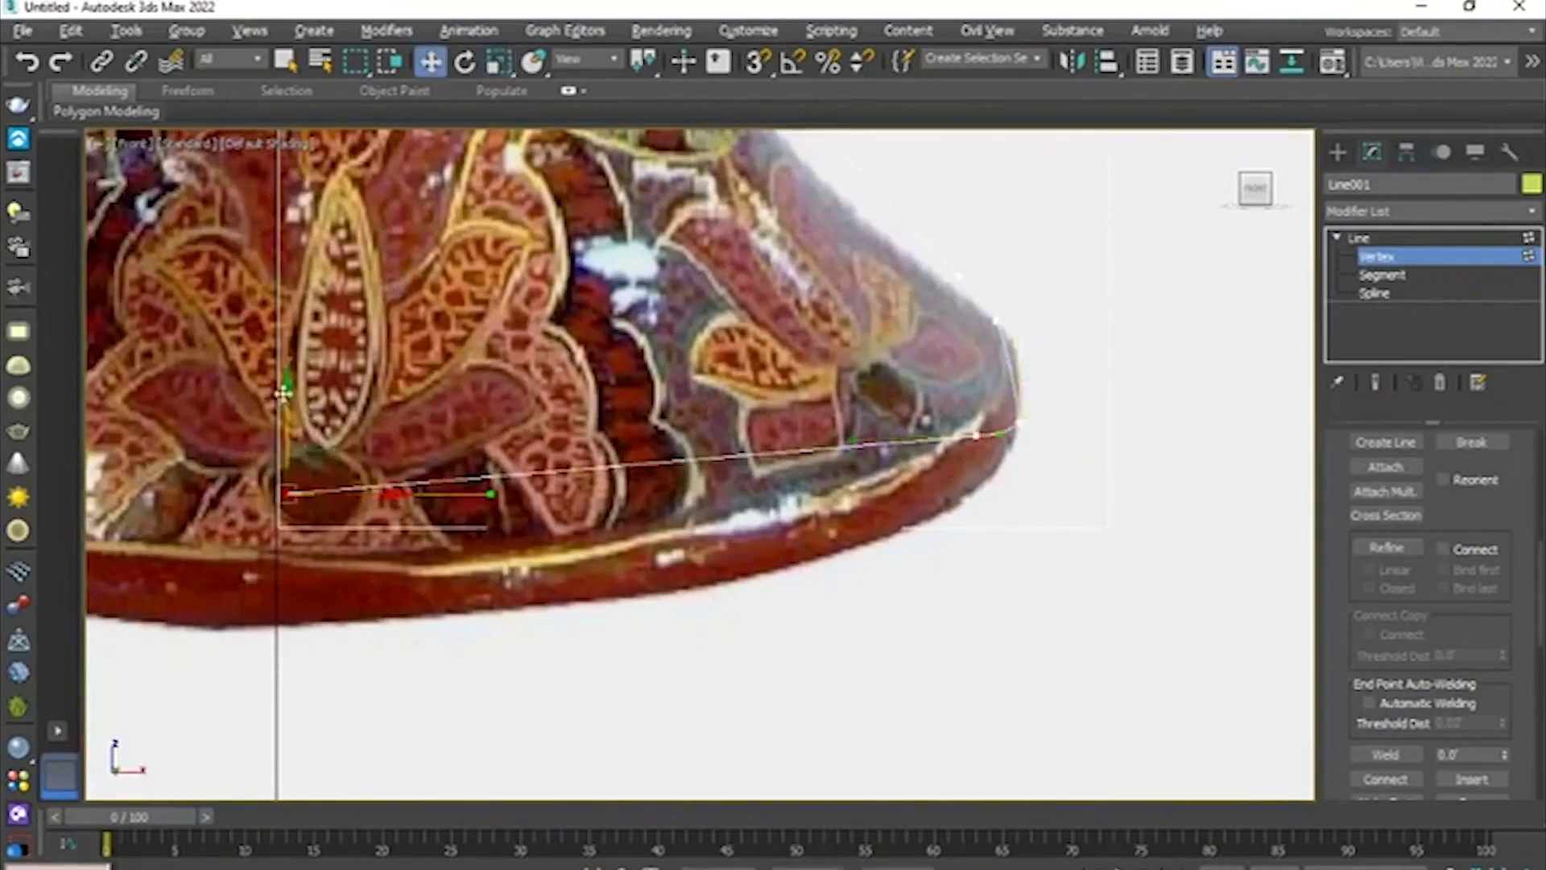
{"action": "left_click_drag", "start_coordinate": [286, 391], "coordinate": [292, 337]}
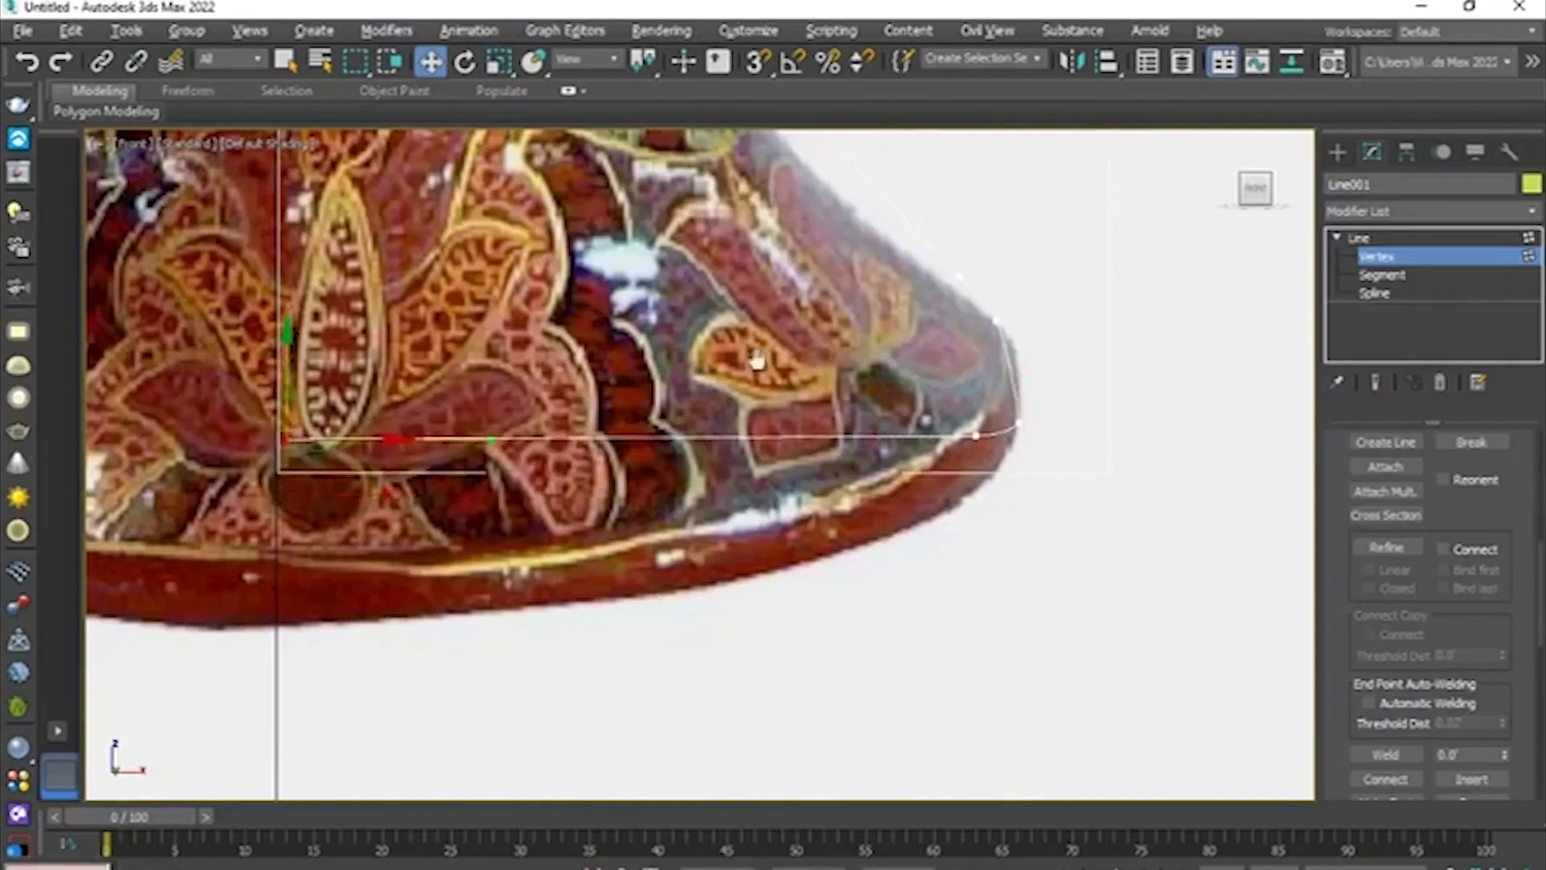
- Lower the base's outer corner vertex to the level of the flat bottom line
{"action": "middle_click_drag", "start_coordinate": [852, 370], "coordinate": [565, 434]}
{"action": "scroll", "coordinate": [565, 434], "scroll_direction": "up", "scroll_amount": 3}
{"action": "middle_click_drag", "start_coordinate": [775, 474], "coordinate": [530, 413]}
{"action": "scroll", "coordinate": [554, 434], "scroll_direction": "up", "scroll_amount": 2}
{"action": "left_click_drag", "start_coordinate": [517, 505], "coordinate": [615, 585]}
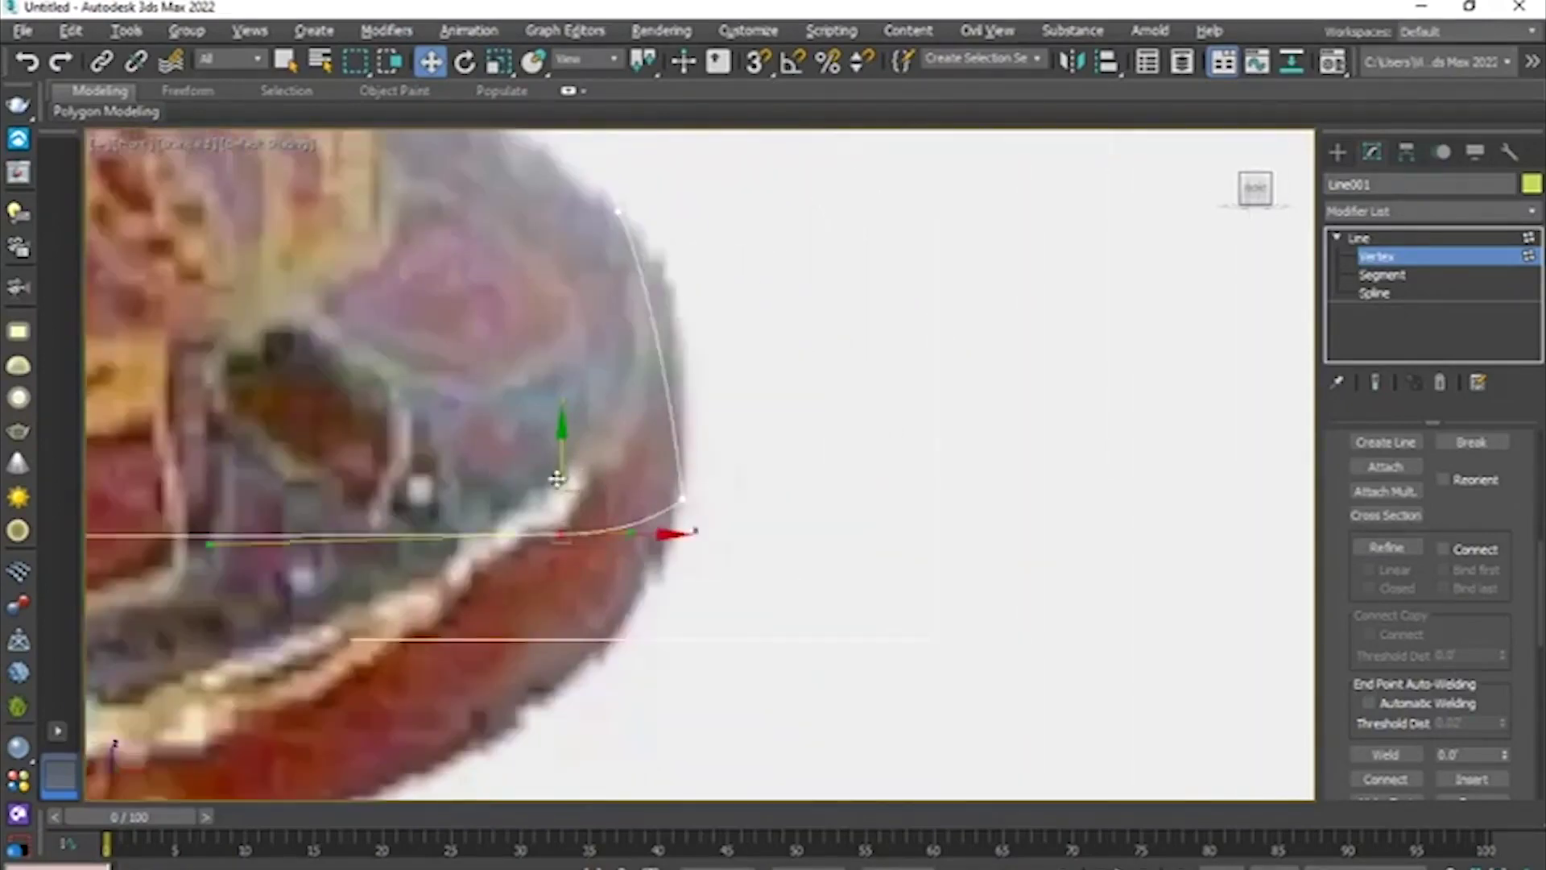
{"action": "left_click_drag", "start_coordinate": [724, 484], "coordinate": [677, 509]}
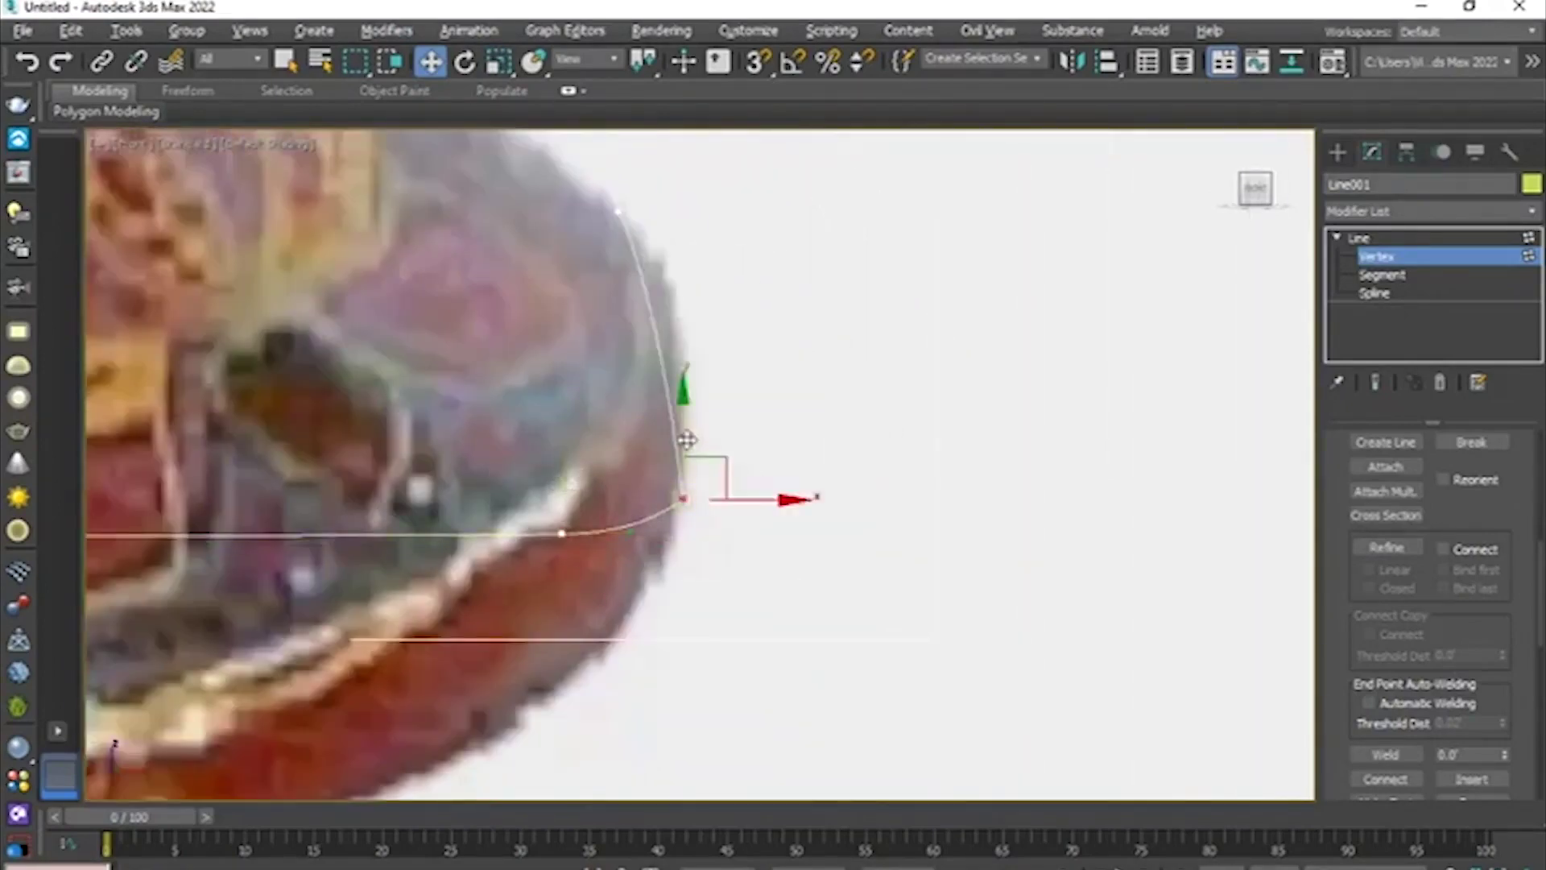
{"action": "left_click_drag", "start_coordinate": [686, 439], "coordinate": [696, 472]}
- Convert the vertex above the base's outer corner to Bezier and rotate its handles to follow the pot's edge
{"action": "scroll", "coordinate": [643, 429], "scroll_direction": "down", "scroll_amount": 3}
{"action": "middle_click_drag", "start_coordinate": [645, 437], "coordinate": [654, 566]}
{"action": "left_click_drag", "start_coordinate": [635, 421], "coordinate": [693, 514]}
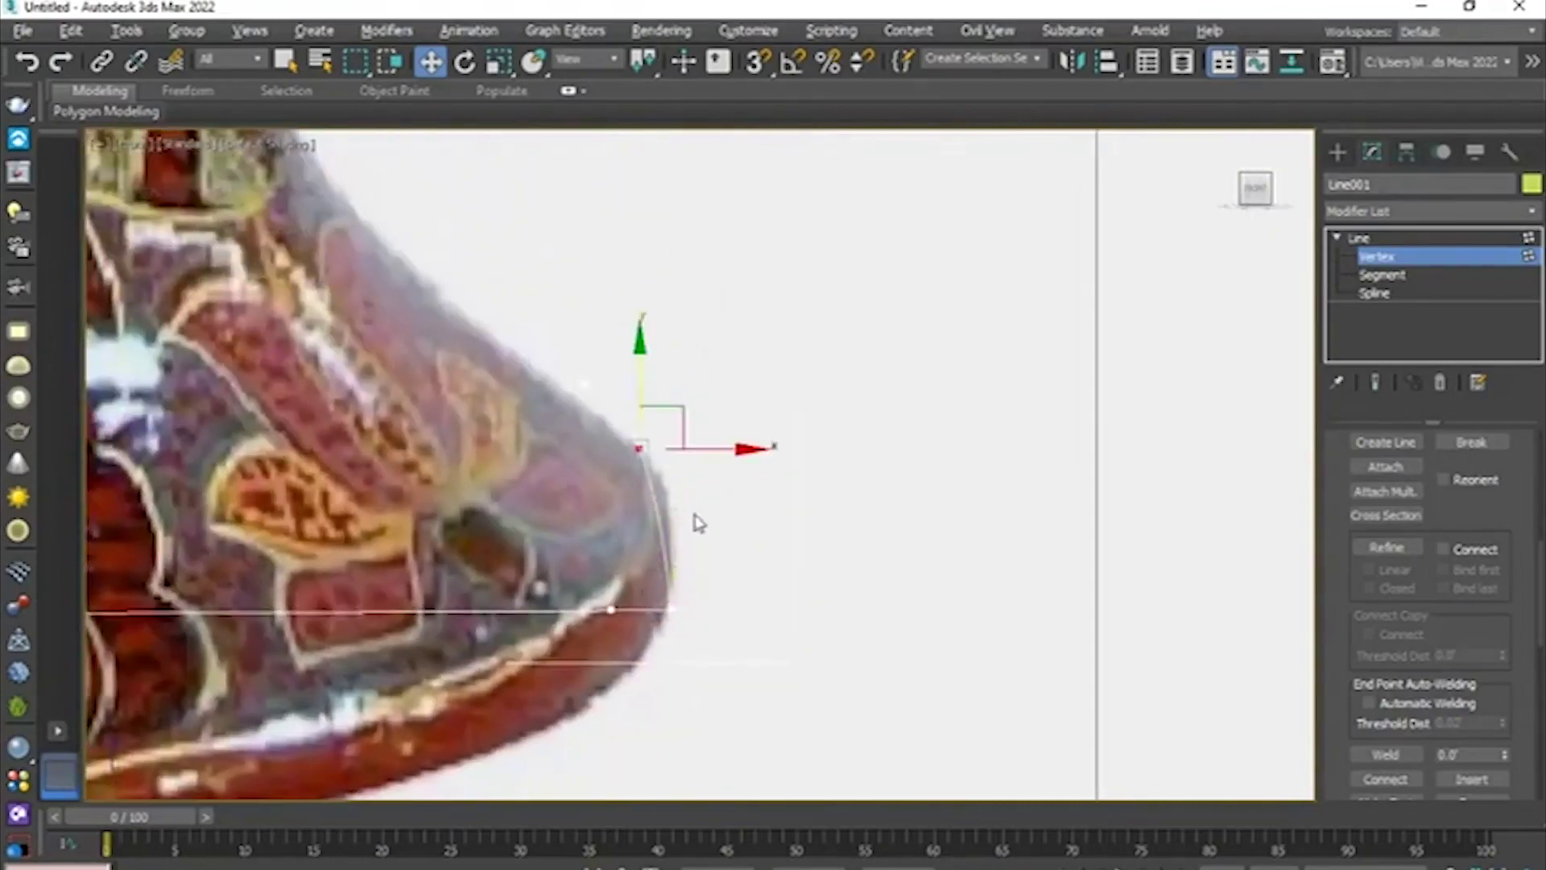
{"action": "right_click", "coordinate": [640, 448]}
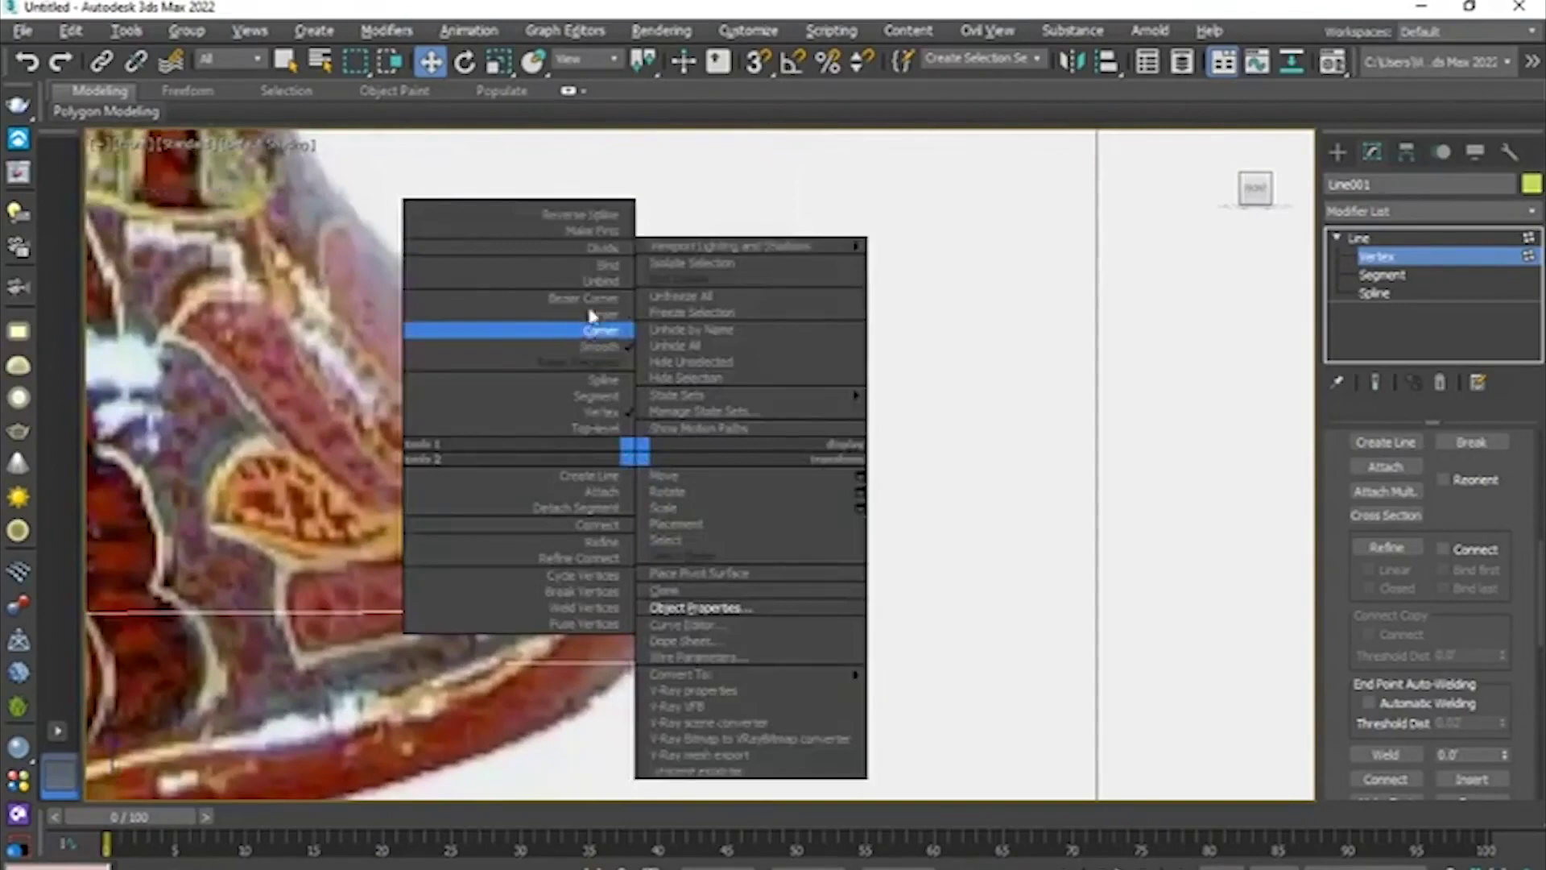
{"action": "left_click", "coordinate": [592, 316]}
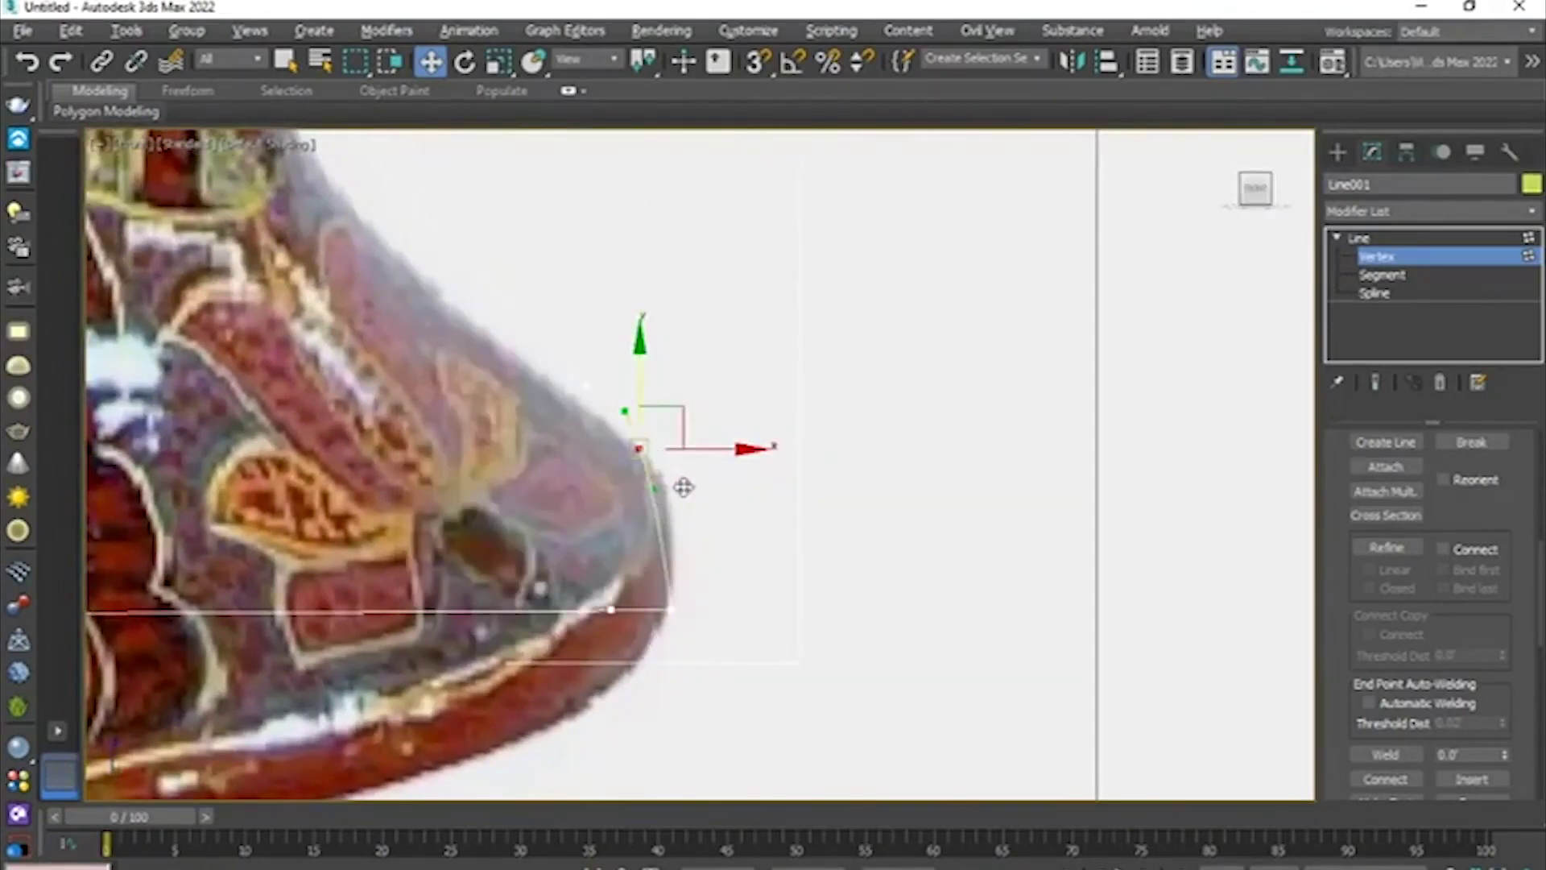
{"action": "key", "text": "e"}
{"action": "left_click_drag", "start_coordinate": [735, 404], "coordinate": [690, 365]}
{"action": "key", "text": "r"}
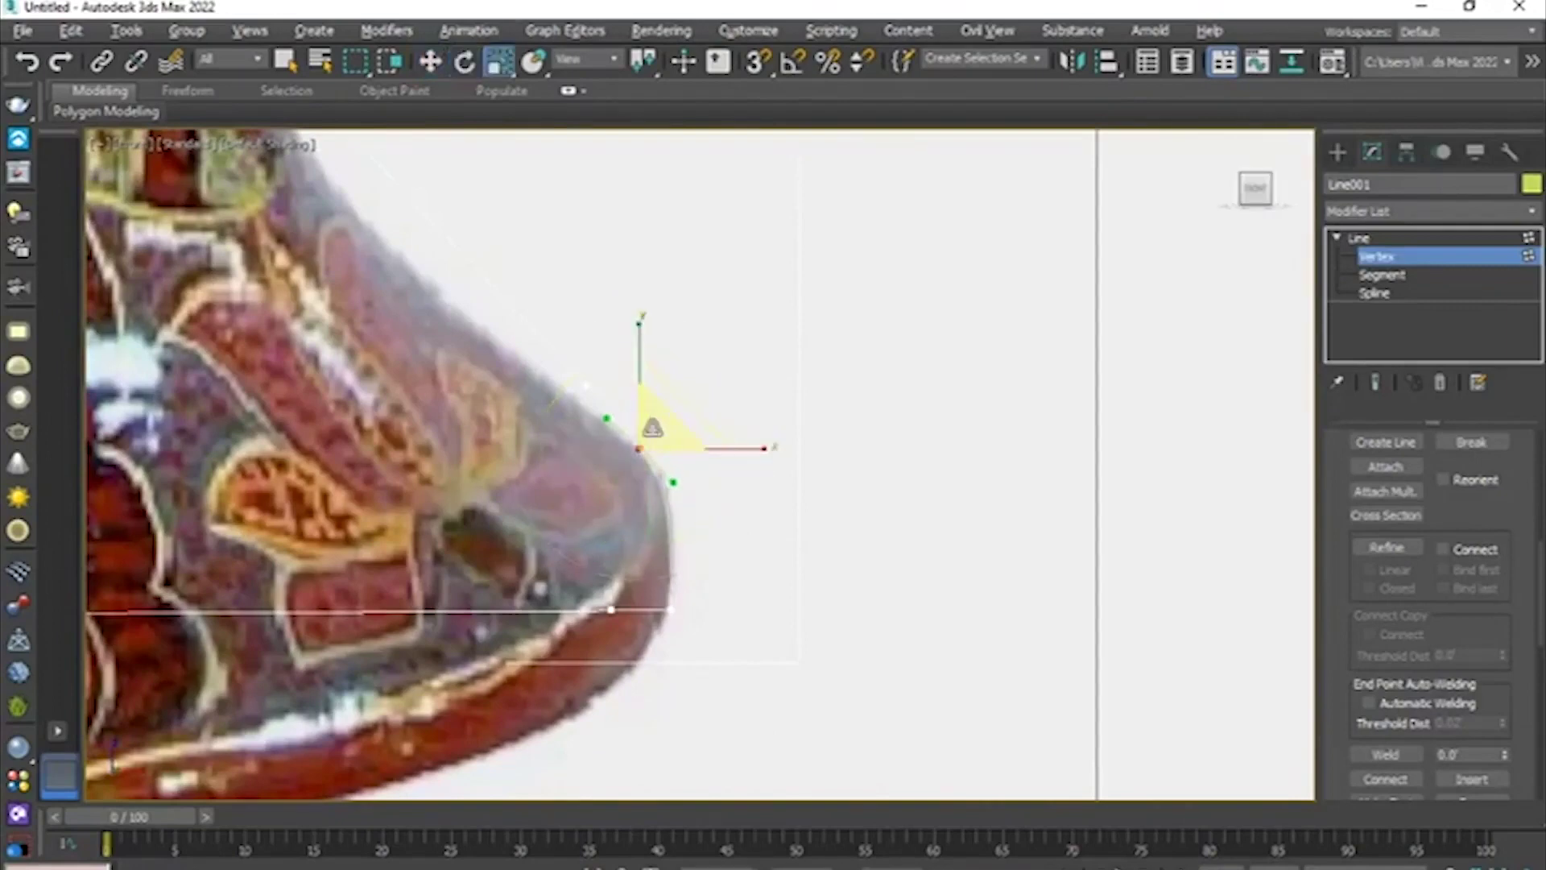
- Refine the curve between the waist and the base with a new vertex, and move it onto the pot's edge
{"action": "scroll", "coordinate": [580, 412], "scroll_direction": "down", "scroll_amount": 2}
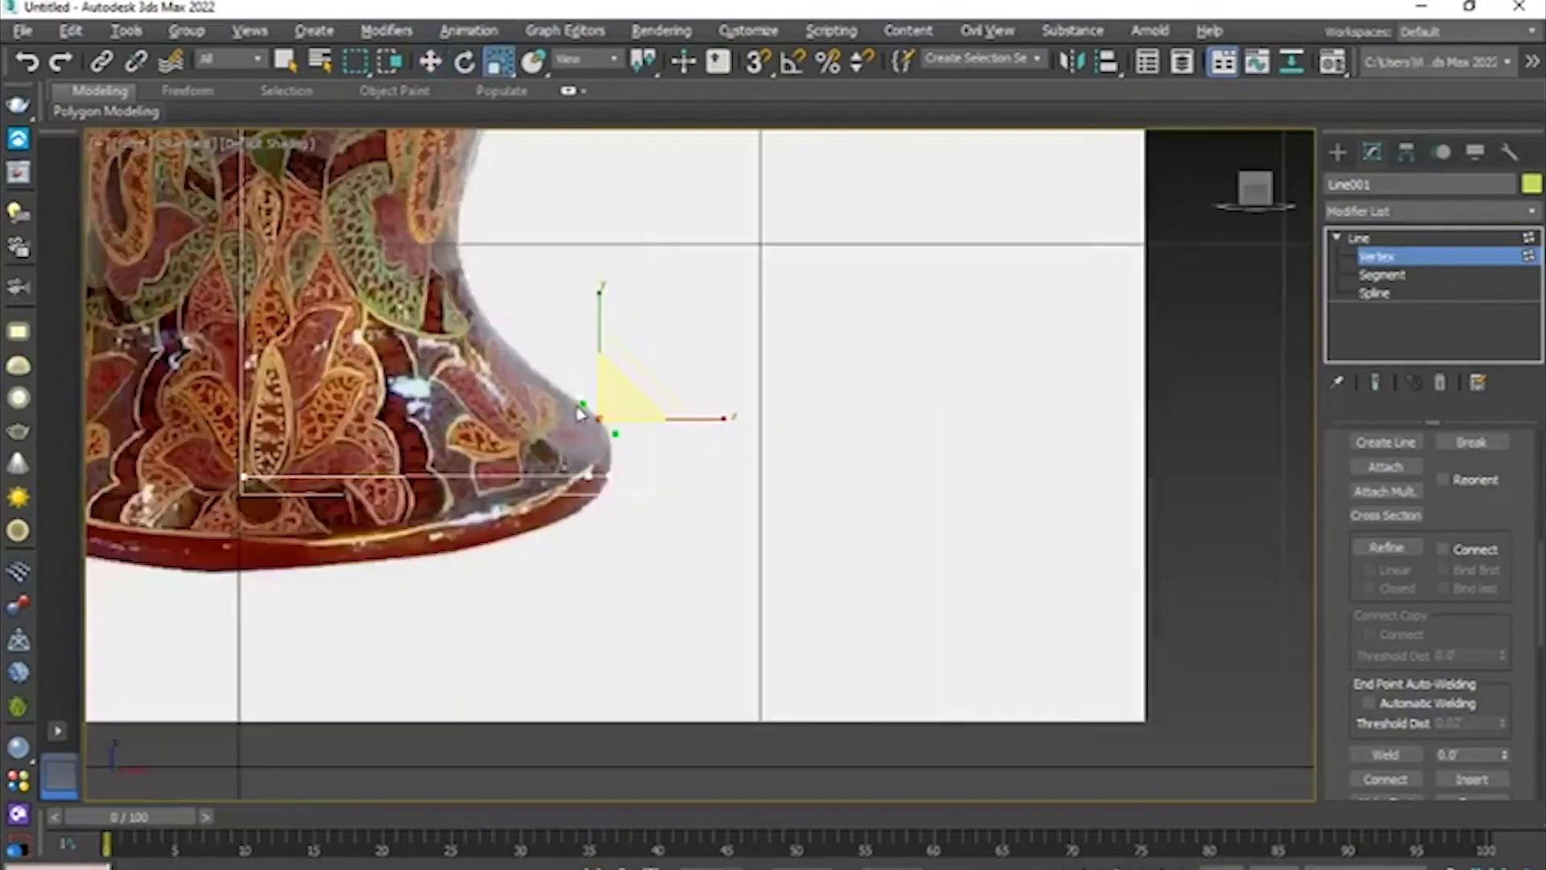
{"action": "scroll", "coordinate": [580, 412], "scroll_direction": "up", "scroll_amount": 3}
{"action": "left_click", "coordinate": [542, 467]}
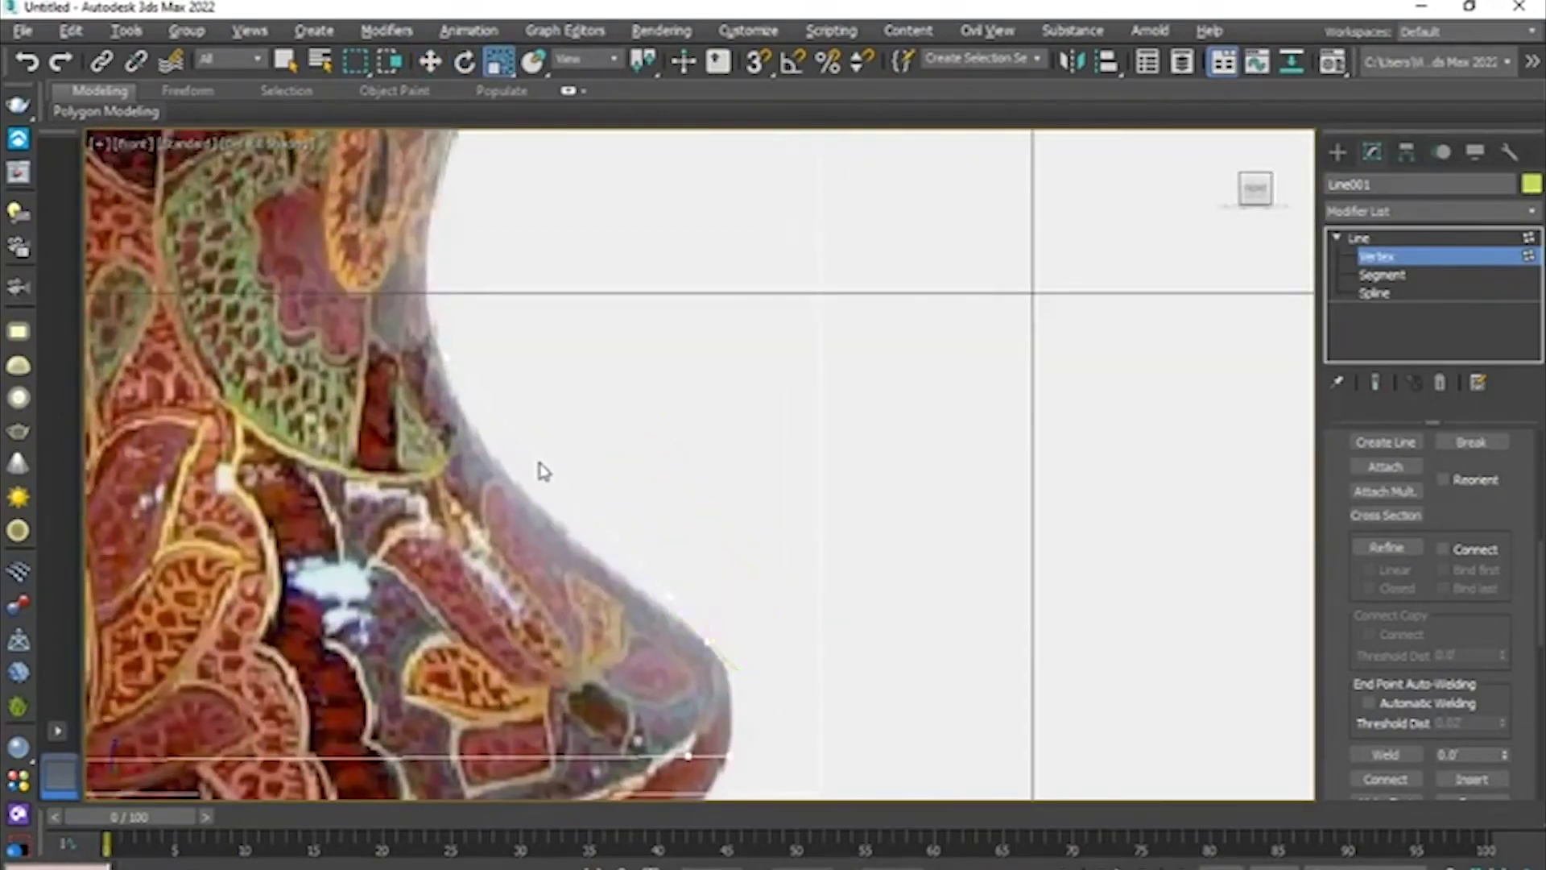
{"action": "left_click", "coordinate": [1386, 549]}
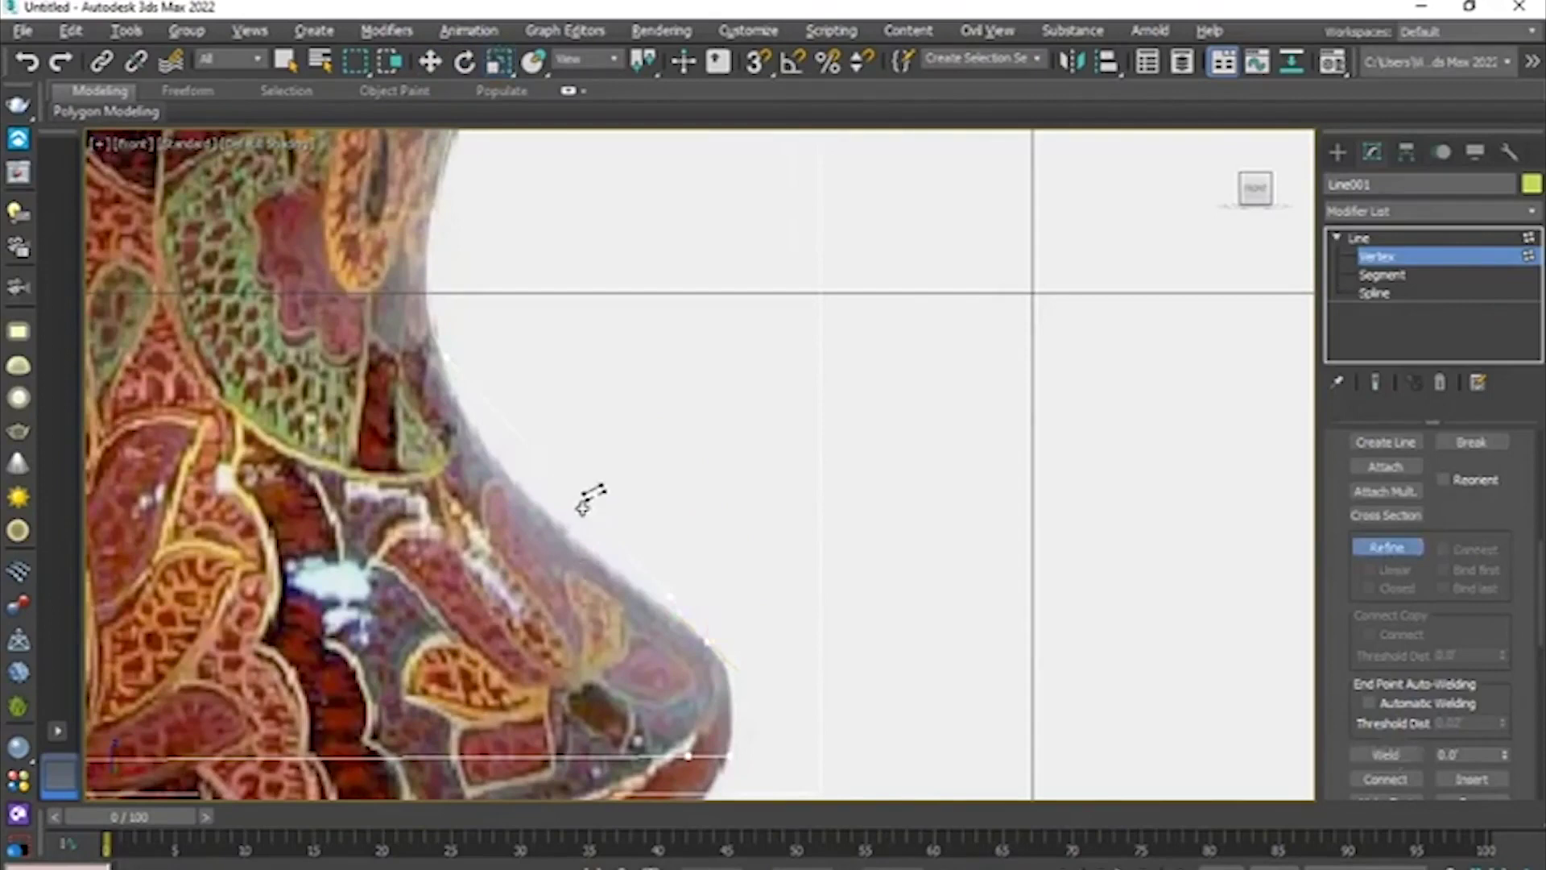
{"action": "scroll", "coordinate": [604, 524], "scroll_direction": "up", "scroll_amount": 5}
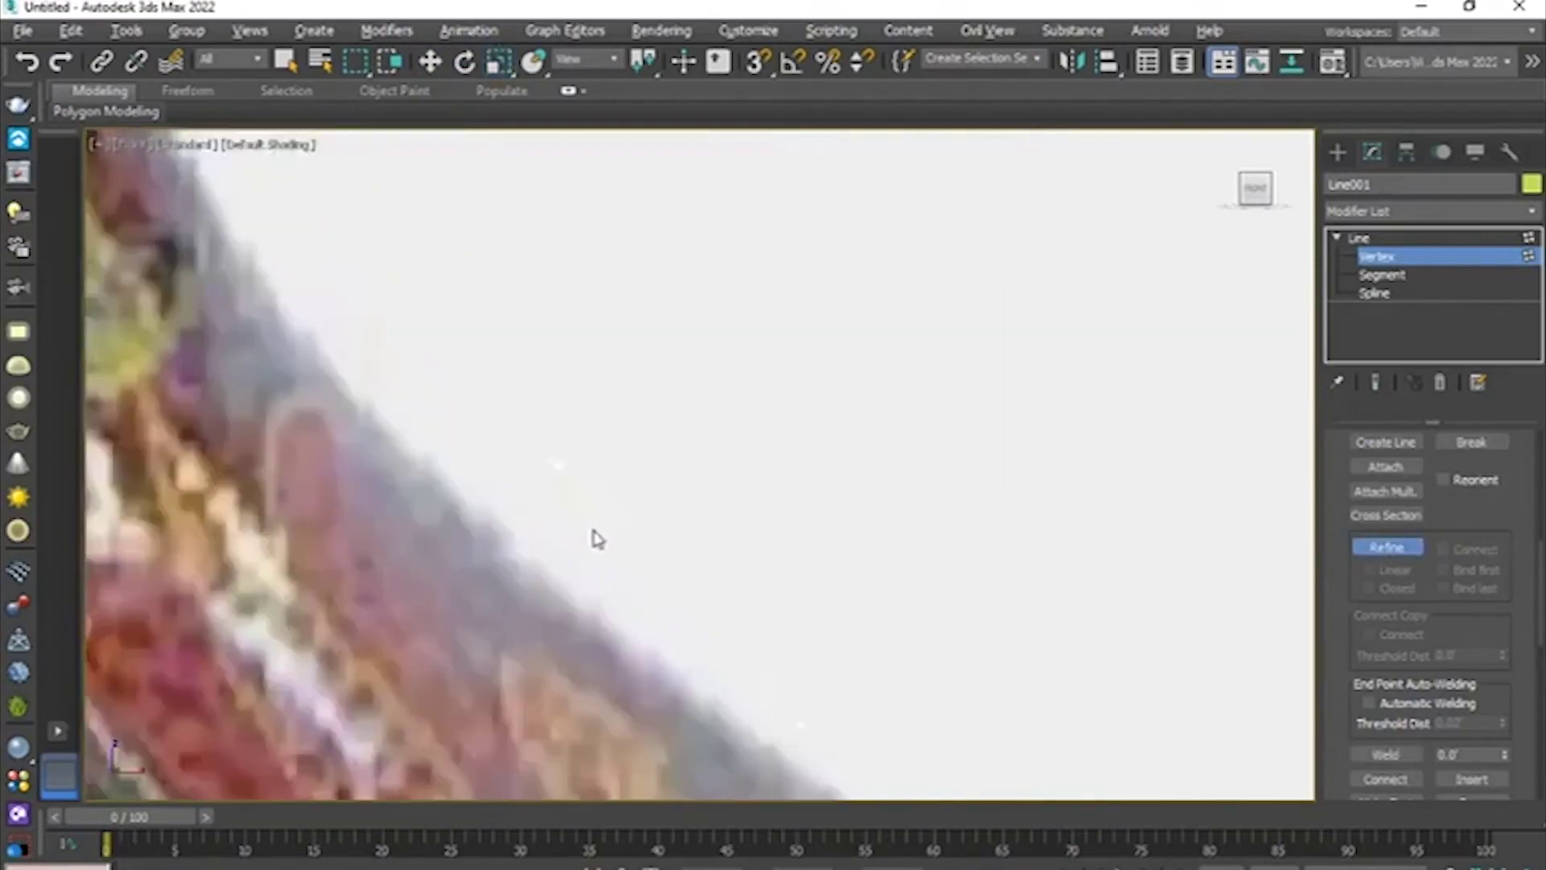
{"action": "key", "text": "w"}
{"action": "left_click", "coordinate": [558, 467]}
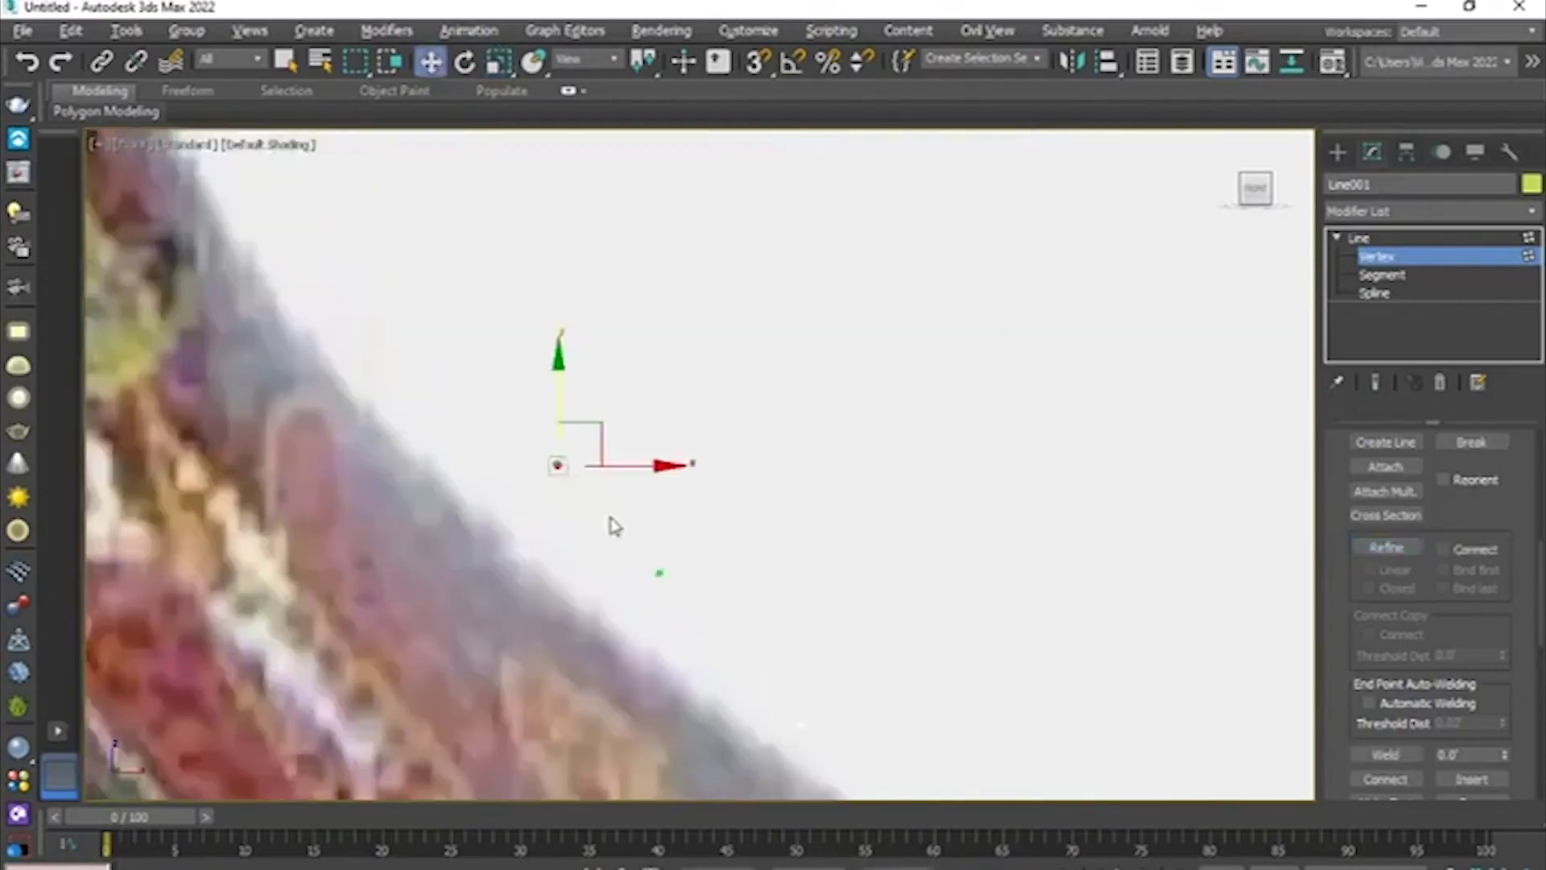
{"action": "left_click", "coordinate": [555, 488]}
{"action": "left_click", "coordinate": [551, 465]}
{"action": "scroll", "coordinate": [554, 475], "scroll_direction": "down", "scroll_amount": 4}
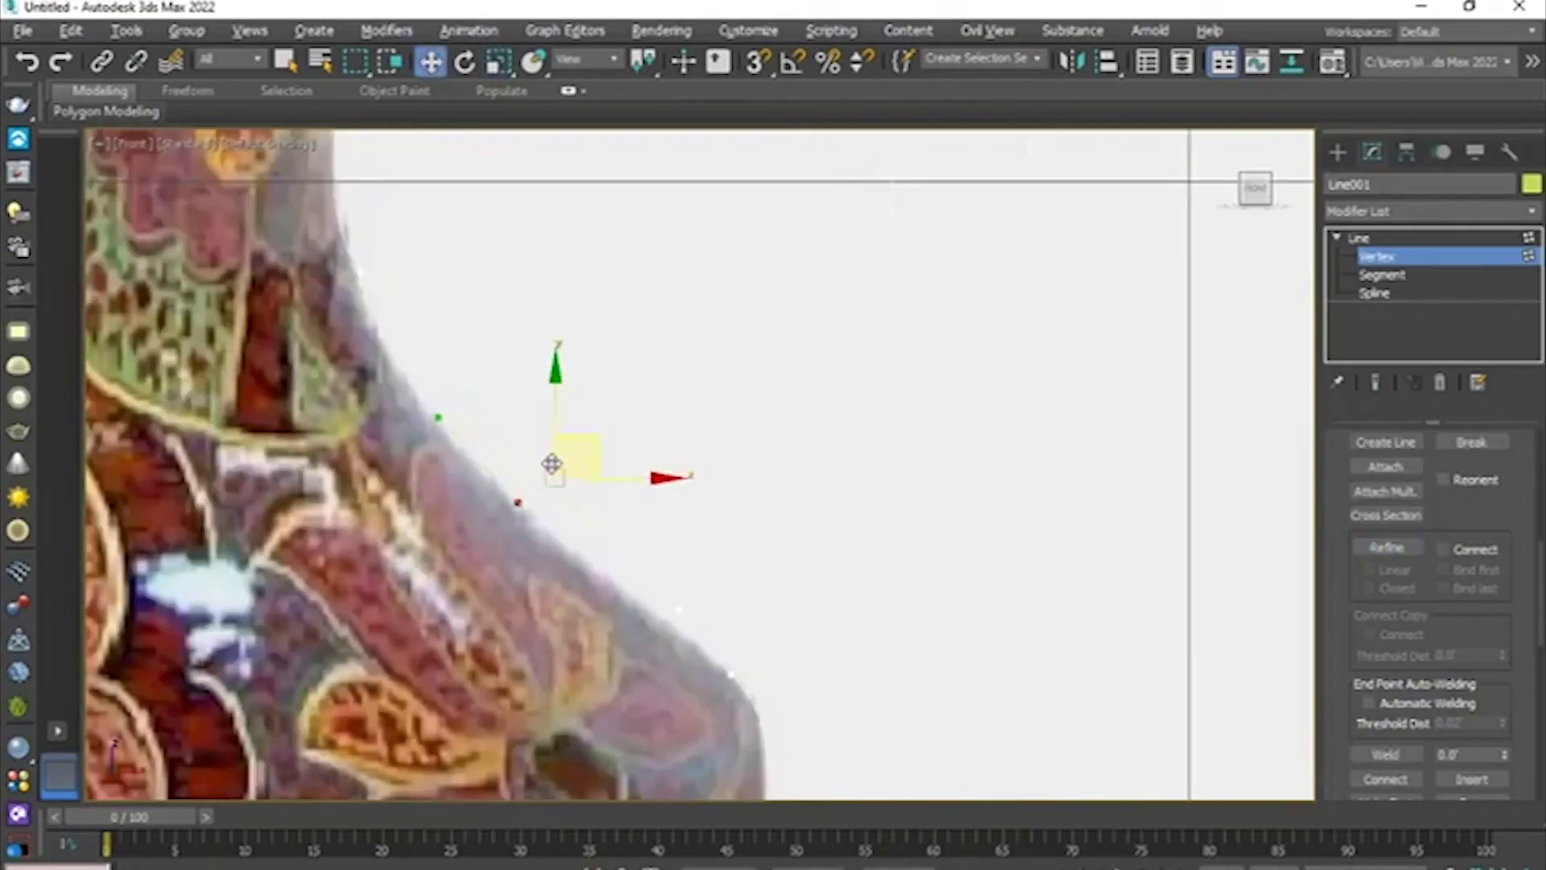
{"action": "left_click_drag", "start_coordinate": [553, 461], "coordinate": [524, 474]}
- Check the profile vertices from the base up through the waist to the neck against the pot's edge in the photo
{"action": "scroll", "coordinate": [592, 503], "scroll_direction": "down", "scroll_amount": 2}
{"action": "scroll", "coordinate": [636, 564], "scroll_direction": "up", "scroll_amount": 4}
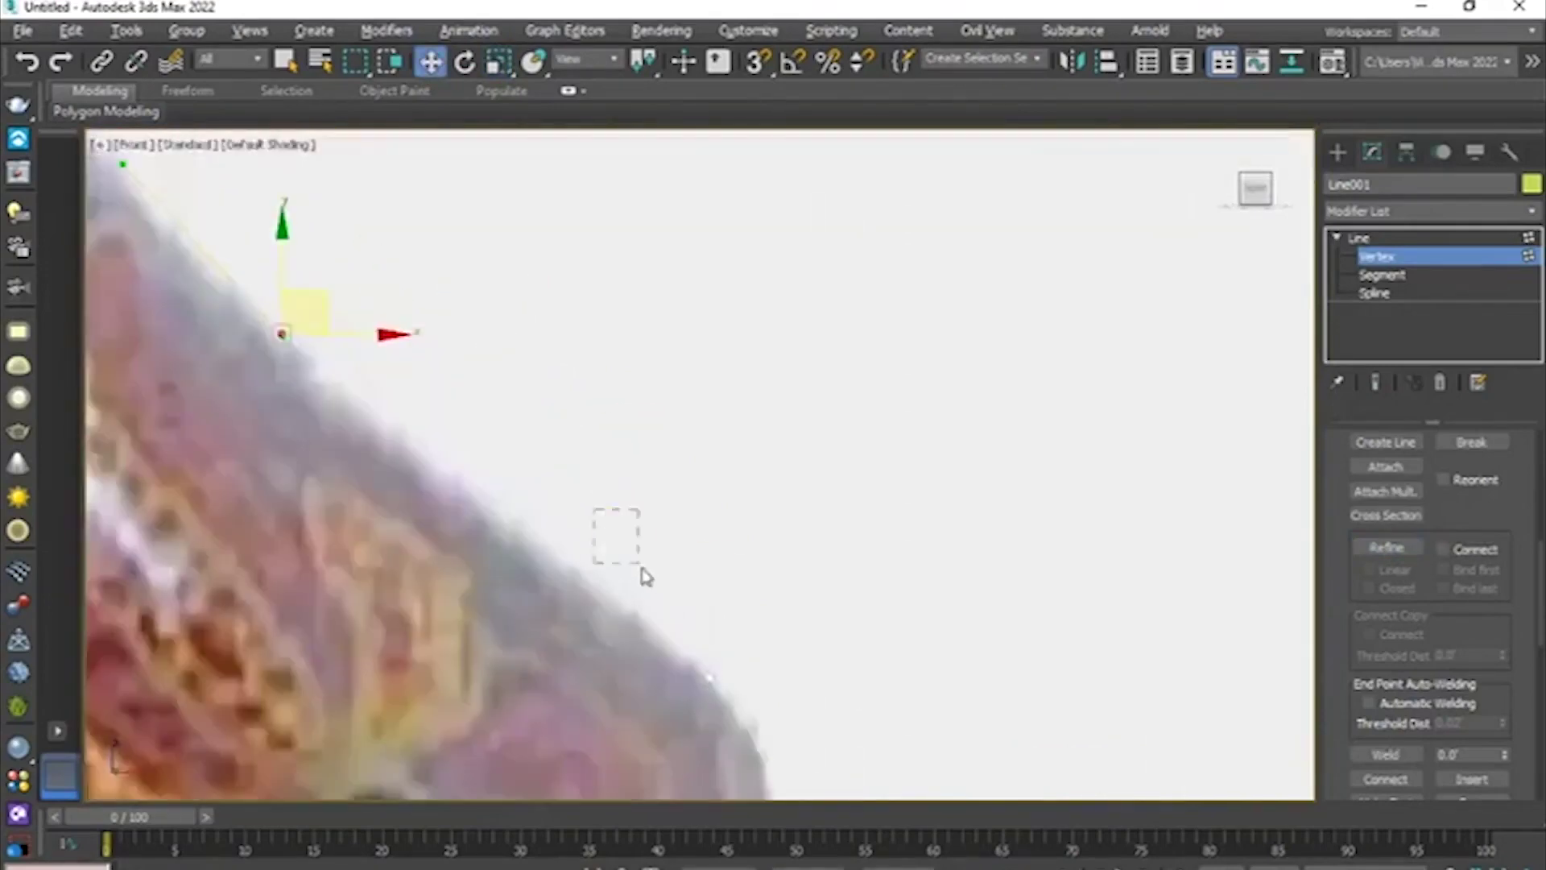
{"action": "left_click", "coordinate": [615, 537]}
{"action": "scroll", "coordinate": [612, 527], "scroll_direction": "down", "scroll_amount": 3}
{"action": "scroll", "coordinate": [438, 435], "scroll_direction": "up", "scroll_amount": 2}
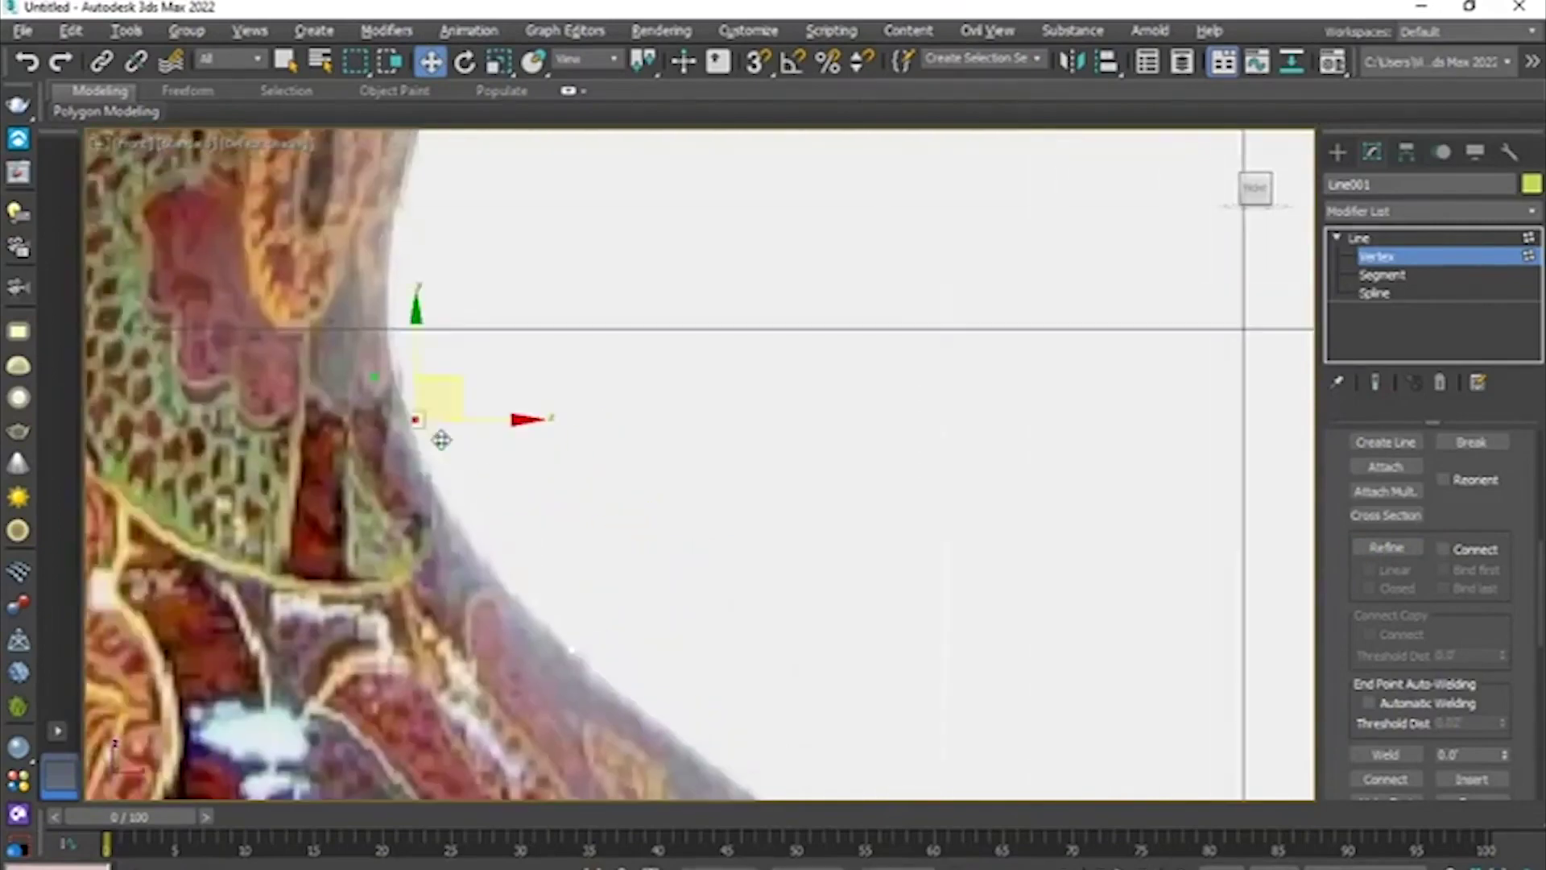
{"action": "scroll", "coordinate": [435, 483], "scroll_direction": "down", "scroll_amount": 3}
{"action": "scroll", "coordinate": [379, 553], "scroll_direction": "up", "scroll_amount": 4}
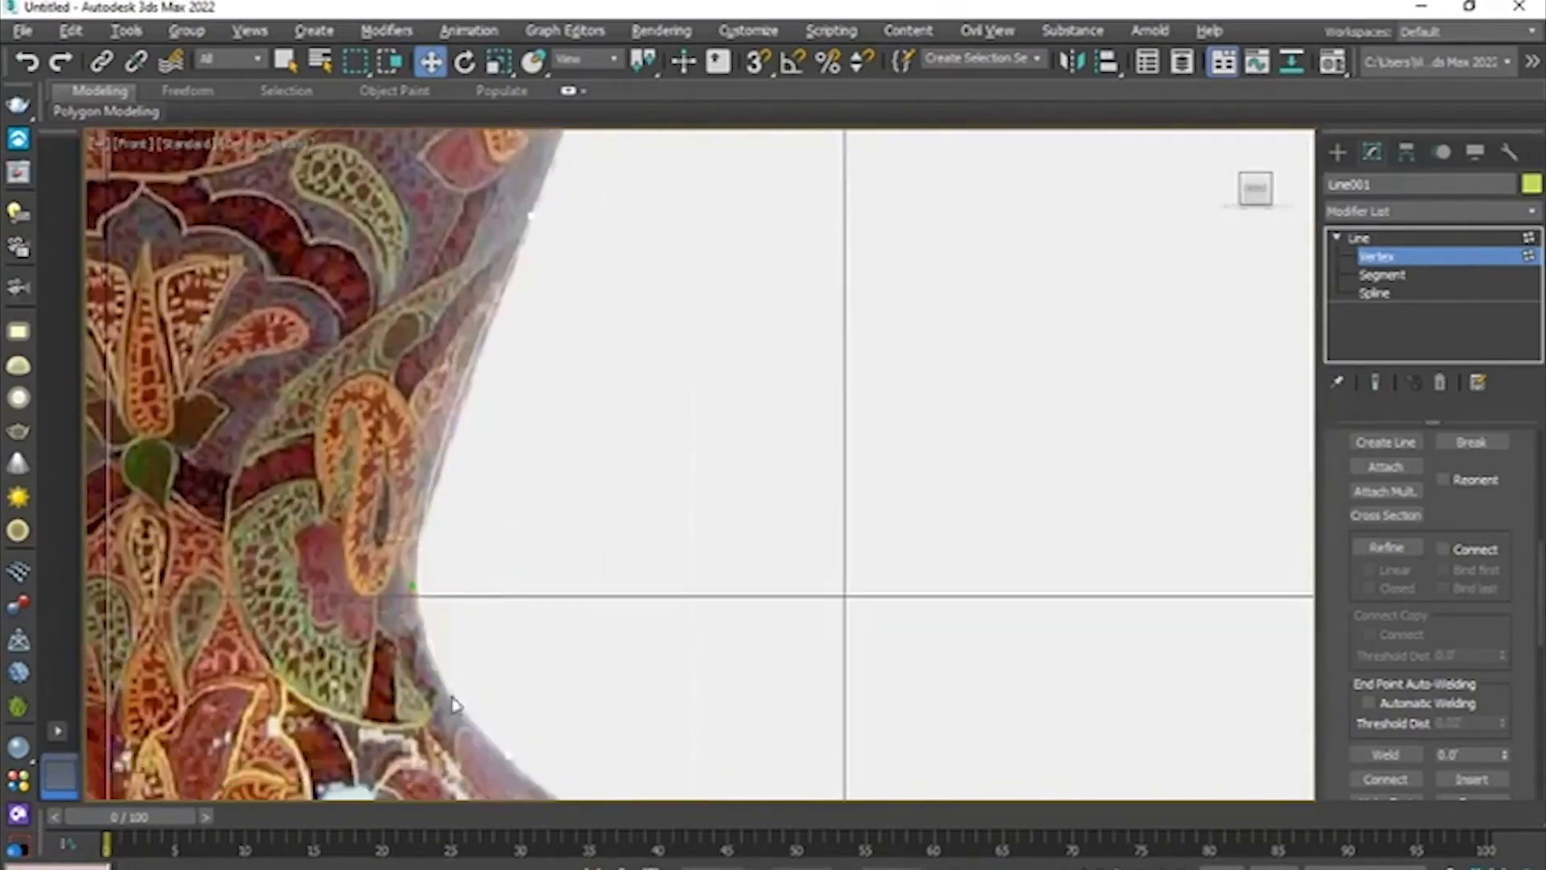
{"action": "scroll", "coordinate": [494, 371], "scroll_direction": "up", "scroll_amount": 2}
{"action": "scroll", "coordinate": [493, 371], "scroll_direction": "down", "scroll_amount": 2}
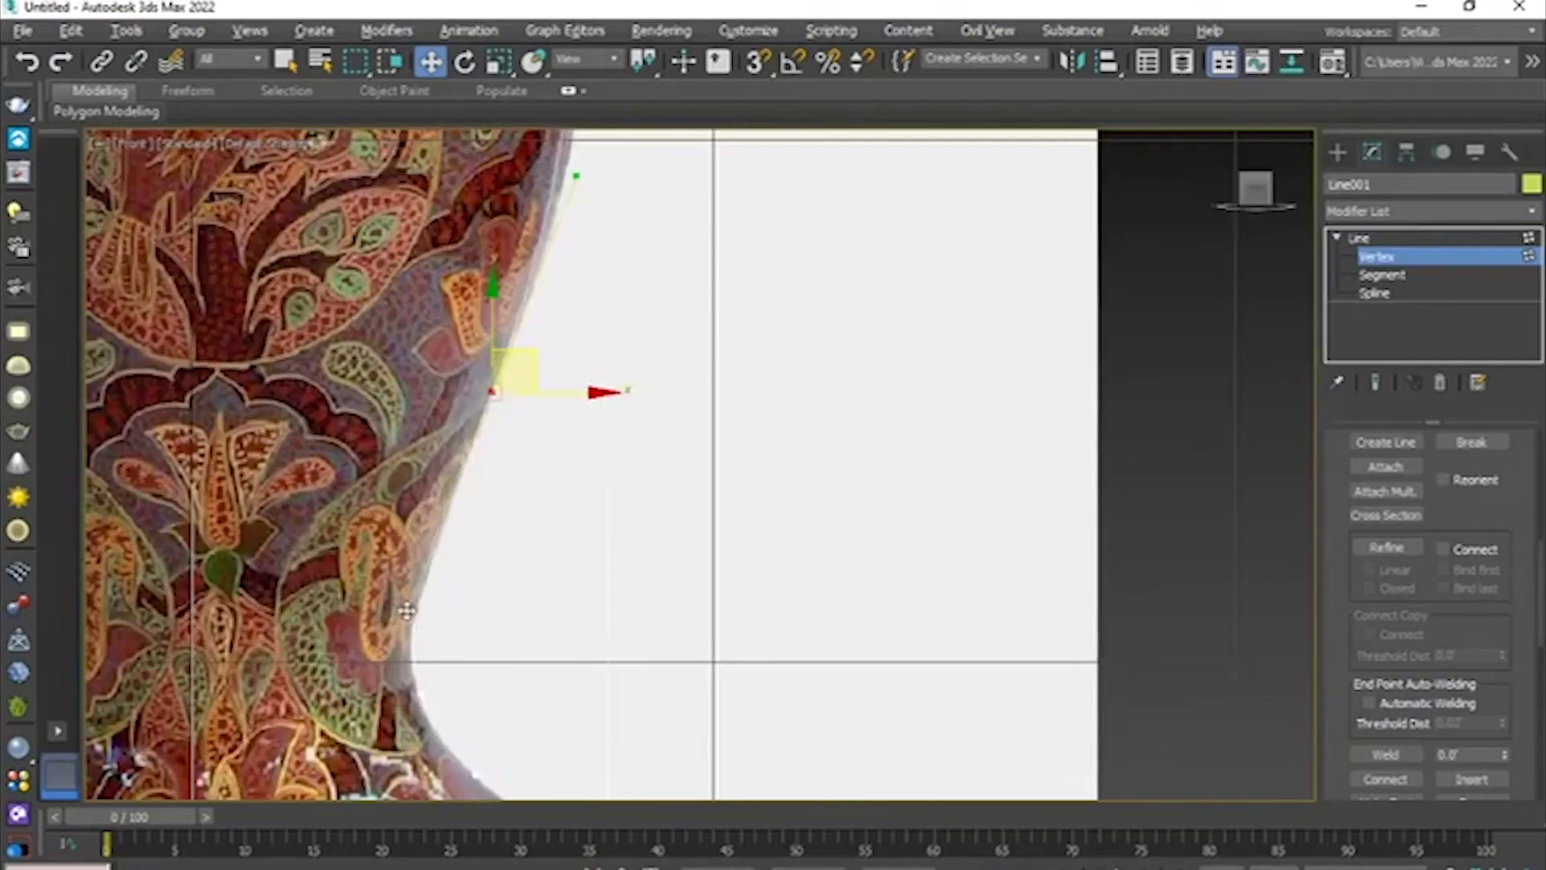
{"action": "scroll", "coordinate": [534, 387], "scroll_direction": "up", "scroll_amount": 2}
{"action": "scroll", "coordinate": [563, 374], "scroll_direction": "down", "scroll_amount": 2}
{"action": "scroll", "coordinate": [542, 359], "scroll_direction": "up", "scroll_amount": 4}
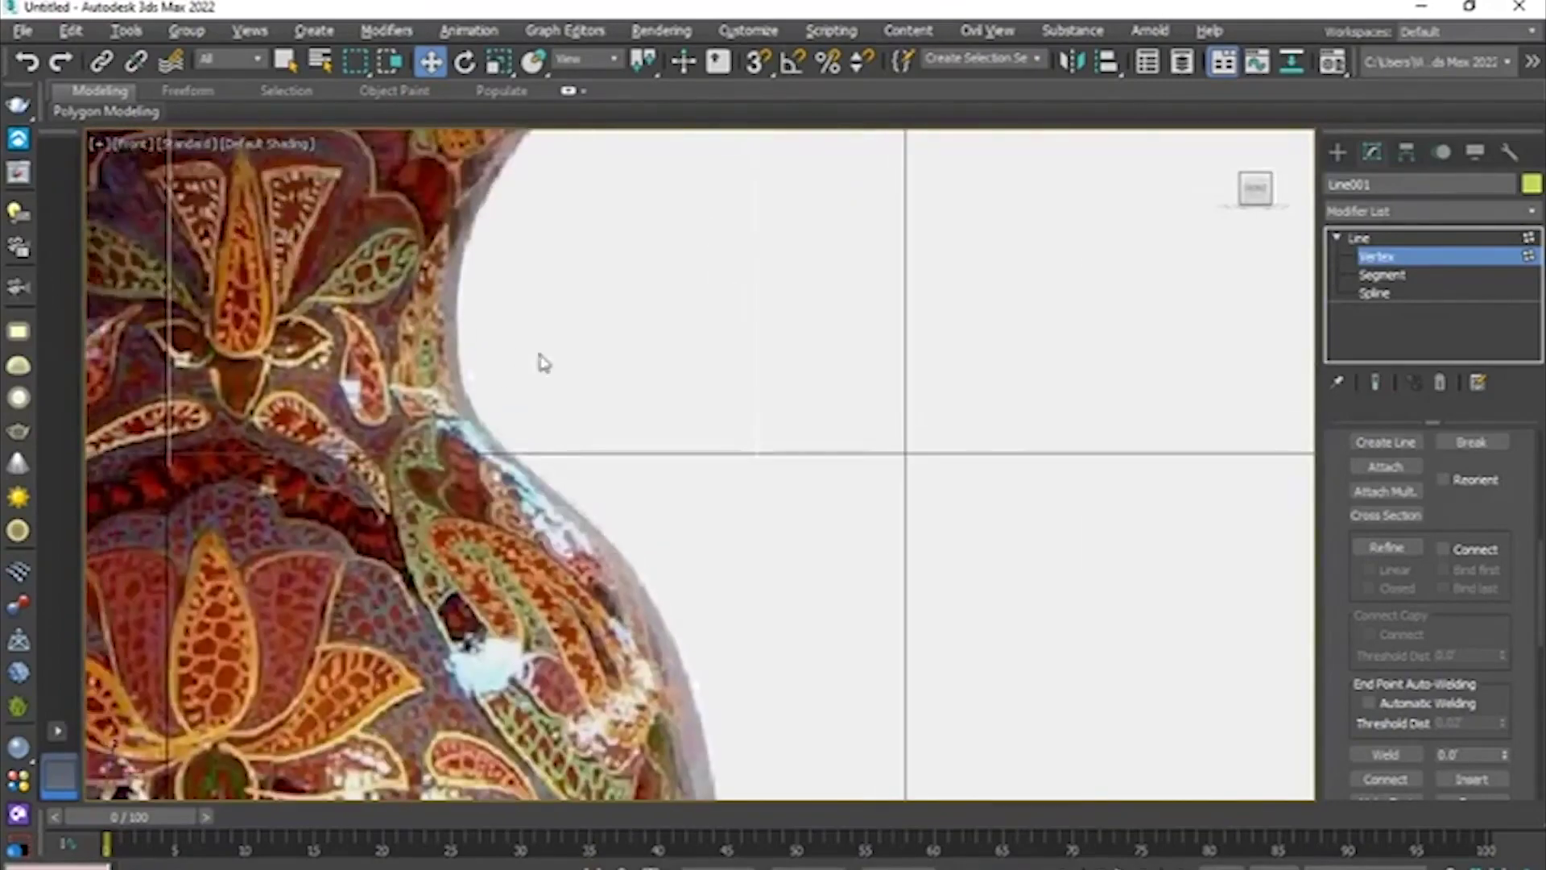
- Refine the curve with a new vertex on the shoulder below the neck, and move the neck vertex onto the pot's edge
{"action": "middle_click_drag", "start_coordinate": [493, 482], "coordinate": [424, 327]}
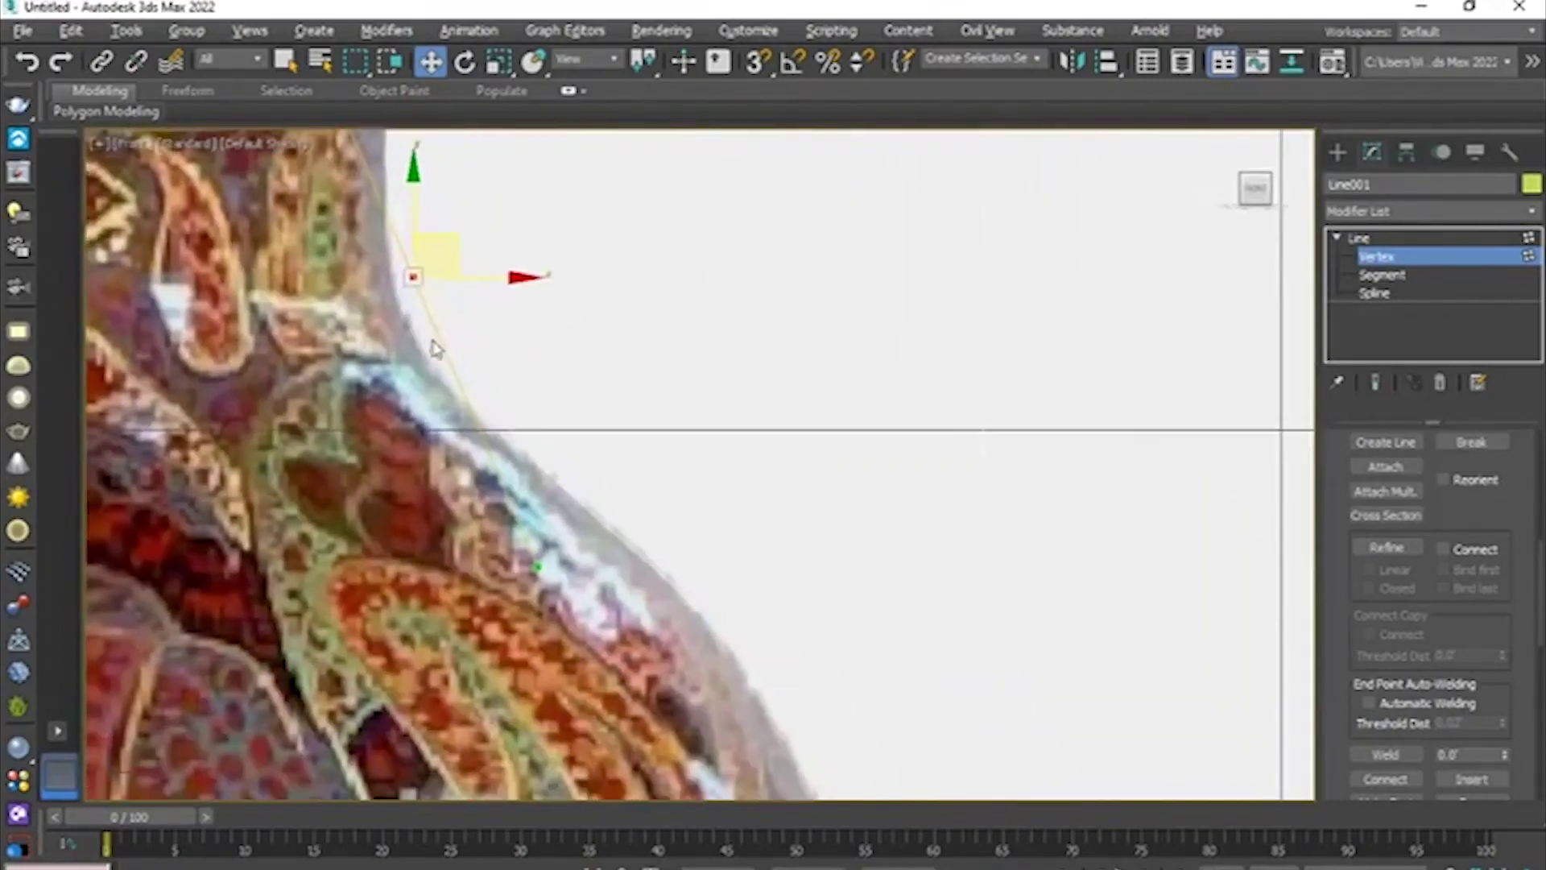
{"action": "middle_click_drag", "start_coordinate": [521, 355], "coordinate": [481, 309]}
{"action": "right_click", "coordinate": [586, 393]}
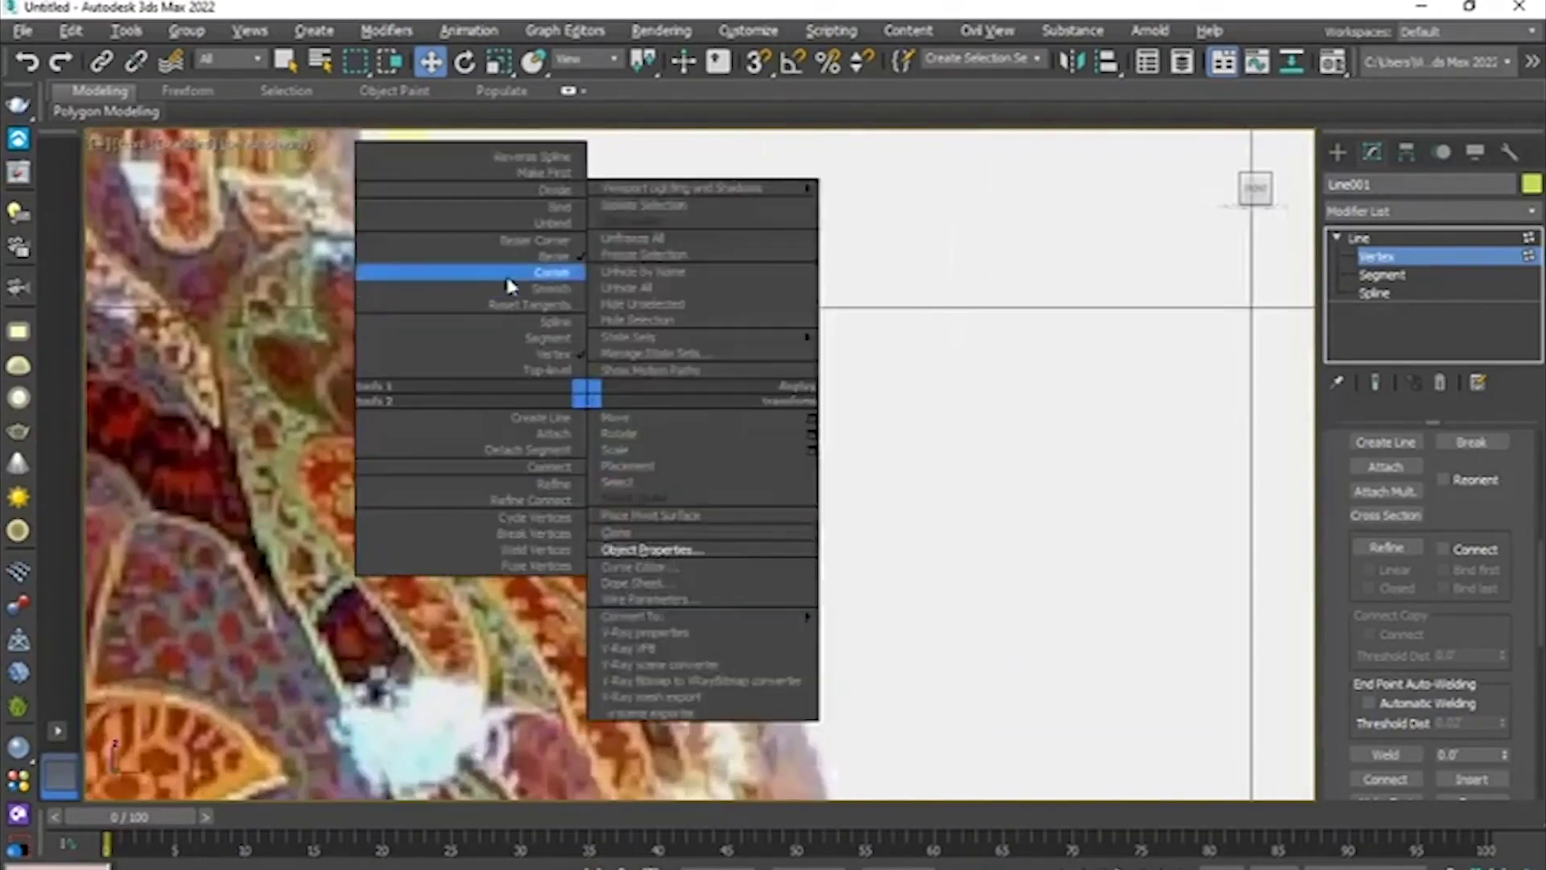
{"action": "left_click", "coordinate": [552, 484]}
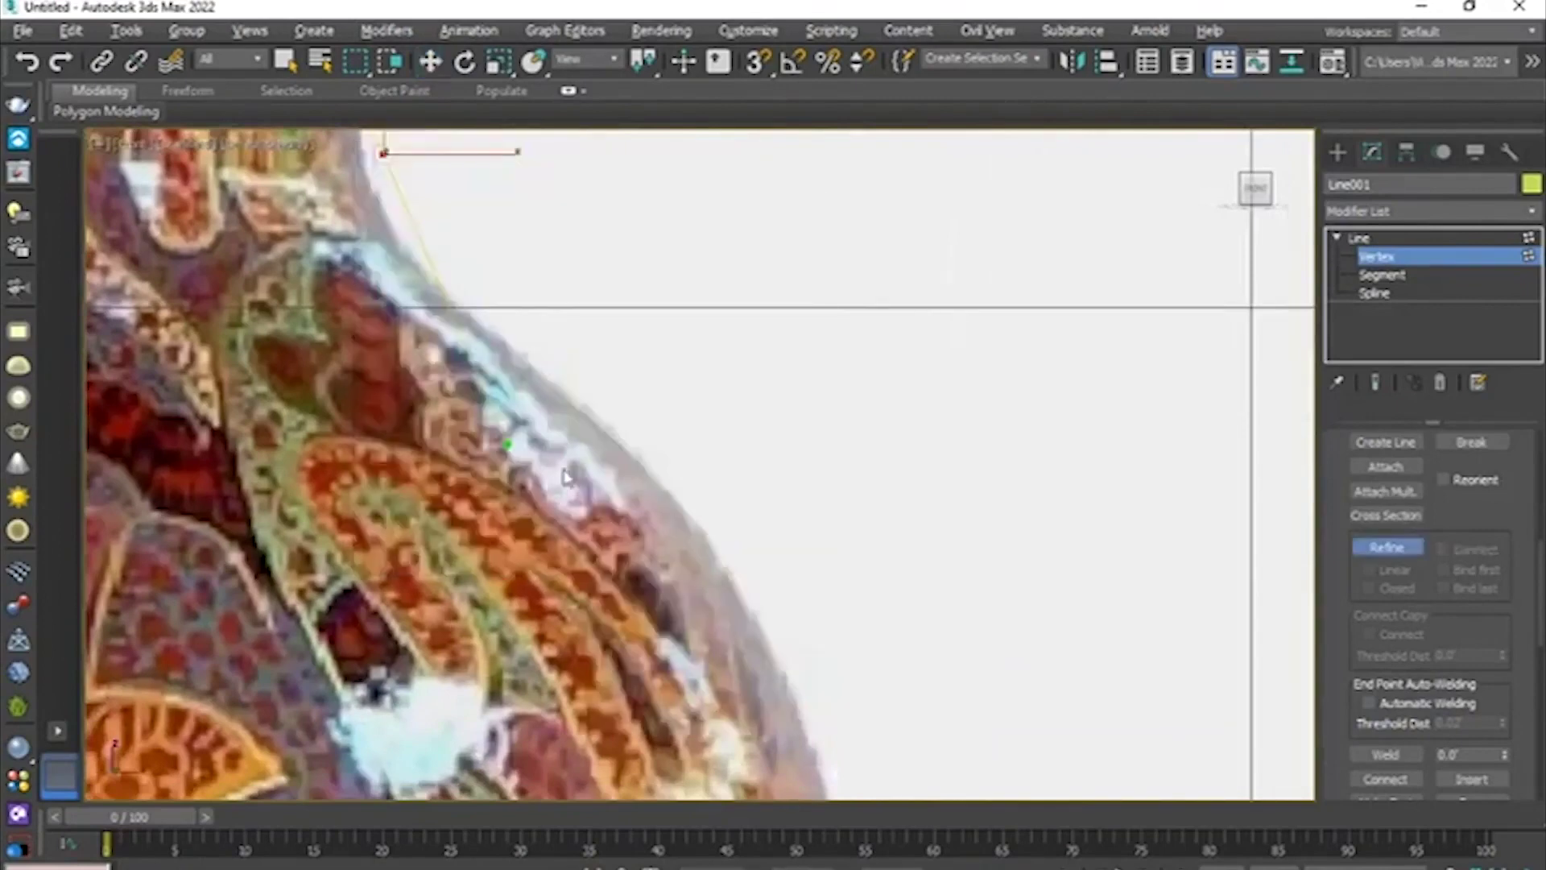
{"action": "left_click", "coordinate": [519, 353]}
{"action": "right_click", "coordinate": [577, 361]}
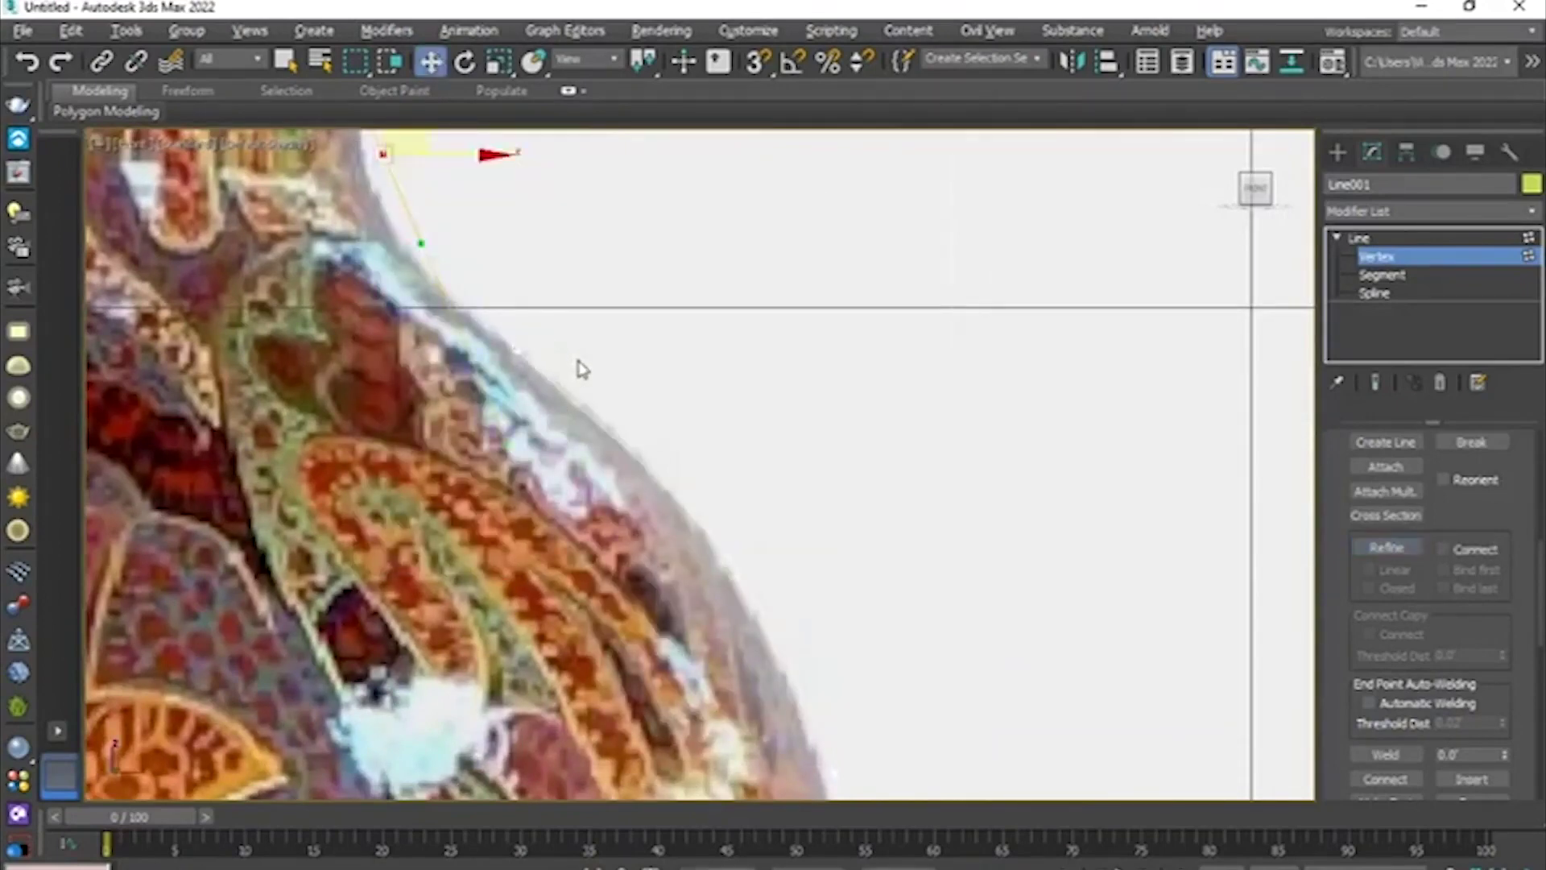
{"action": "left_click", "coordinate": [517, 352]}
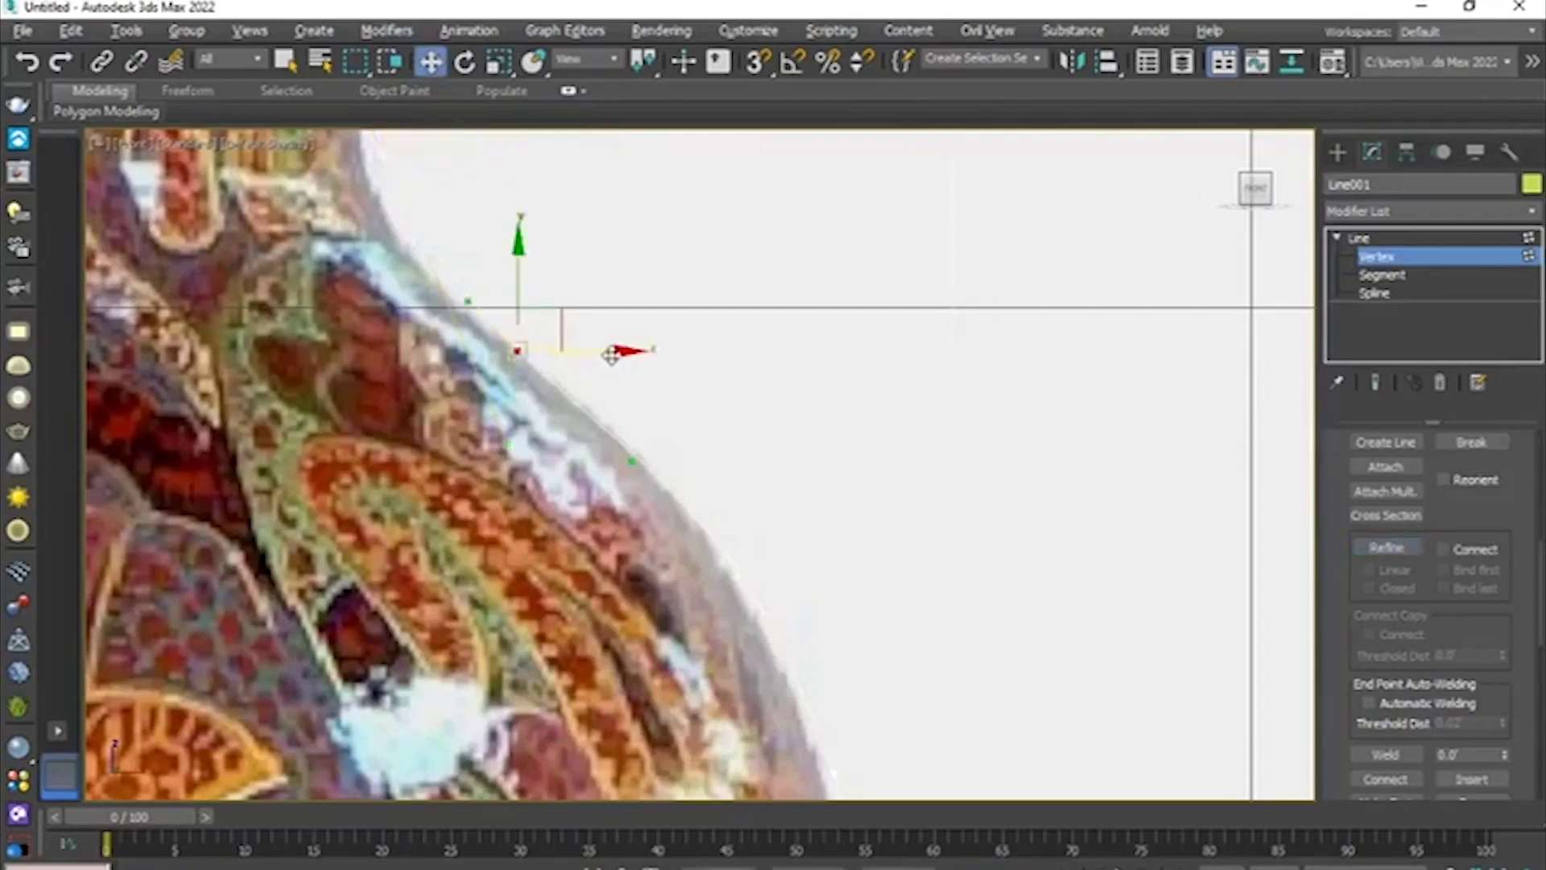
{"action": "middle_click_drag", "start_coordinate": [490, 218], "coordinate": [562, 476]}
{"action": "left_click_drag", "start_coordinate": [539, 303], "coordinate": [422, 441]}
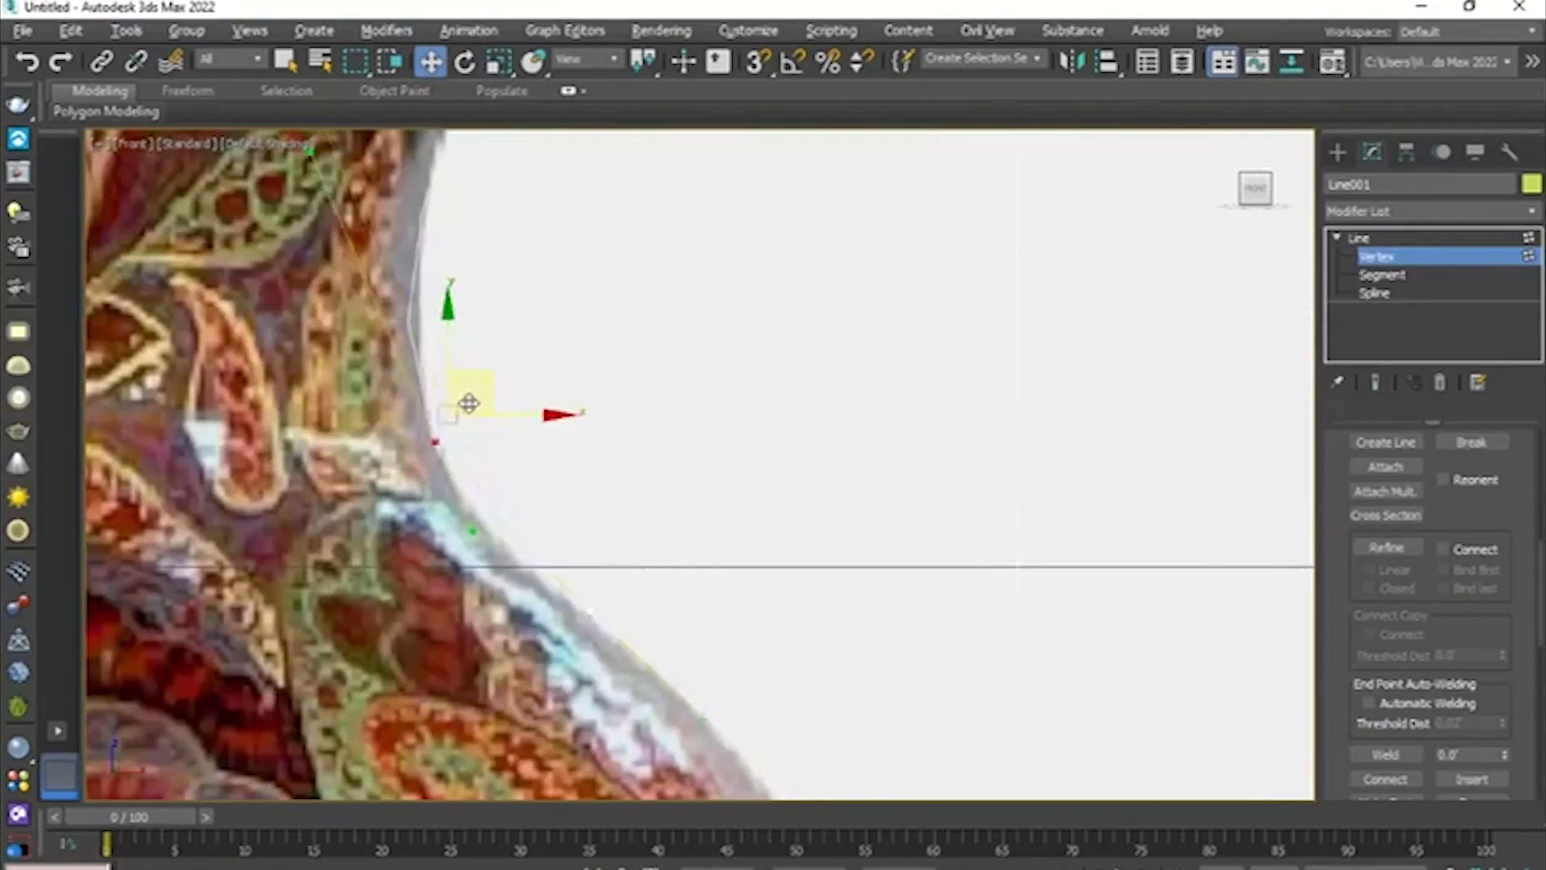
- Refine the curve with a new vertex between the neck and the rim, and move it onto the pot's edge
{"action": "middle_click_drag", "start_coordinate": [470, 400], "coordinate": [503, 556]}
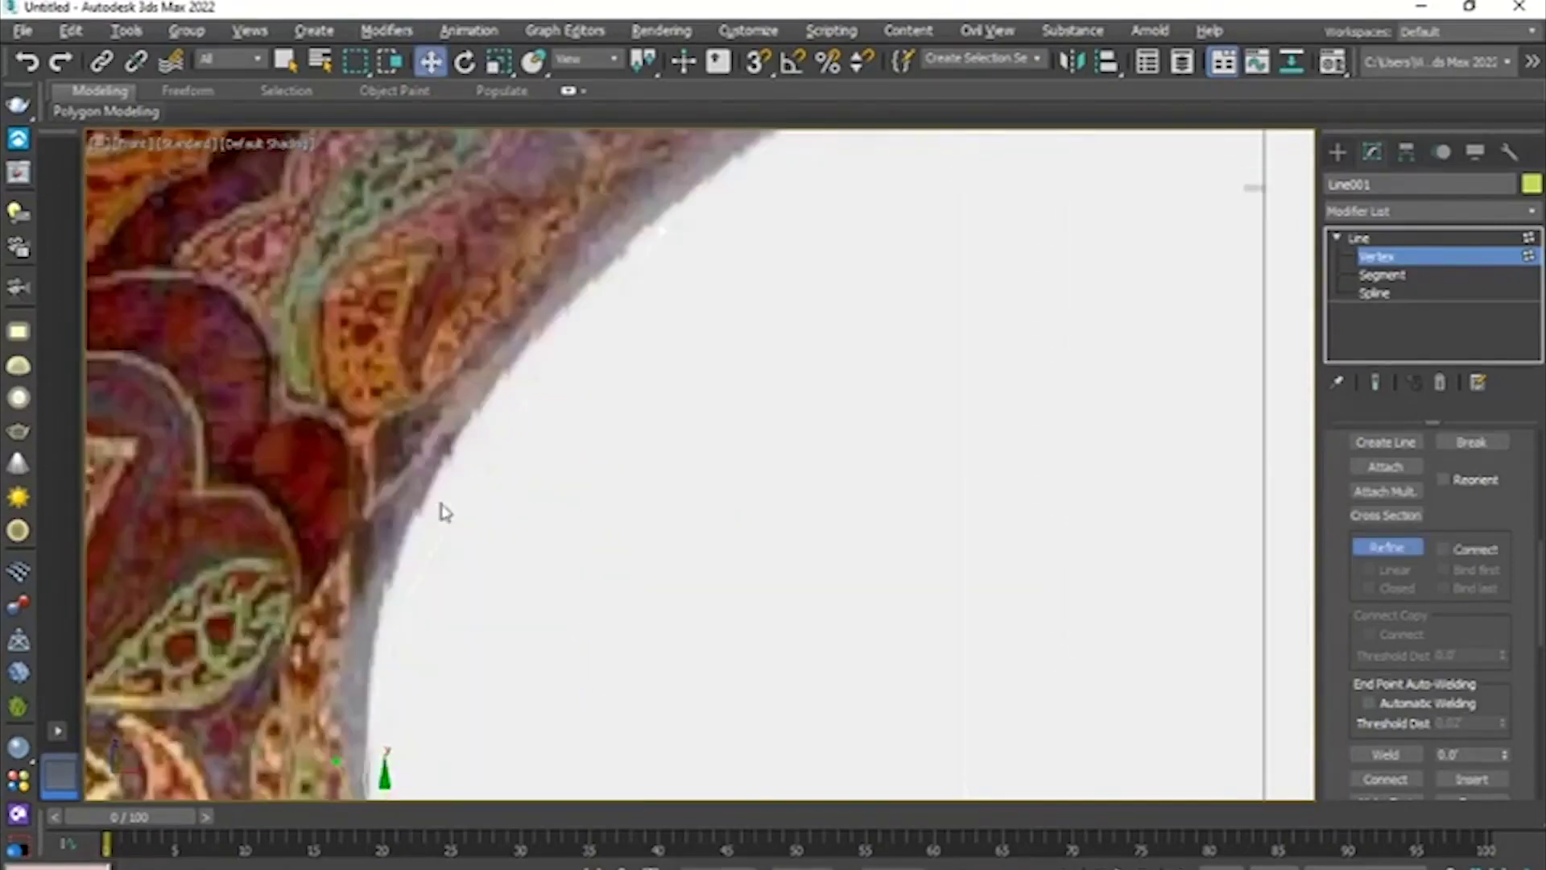
{"action": "right_click", "coordinate": [445, 513]}
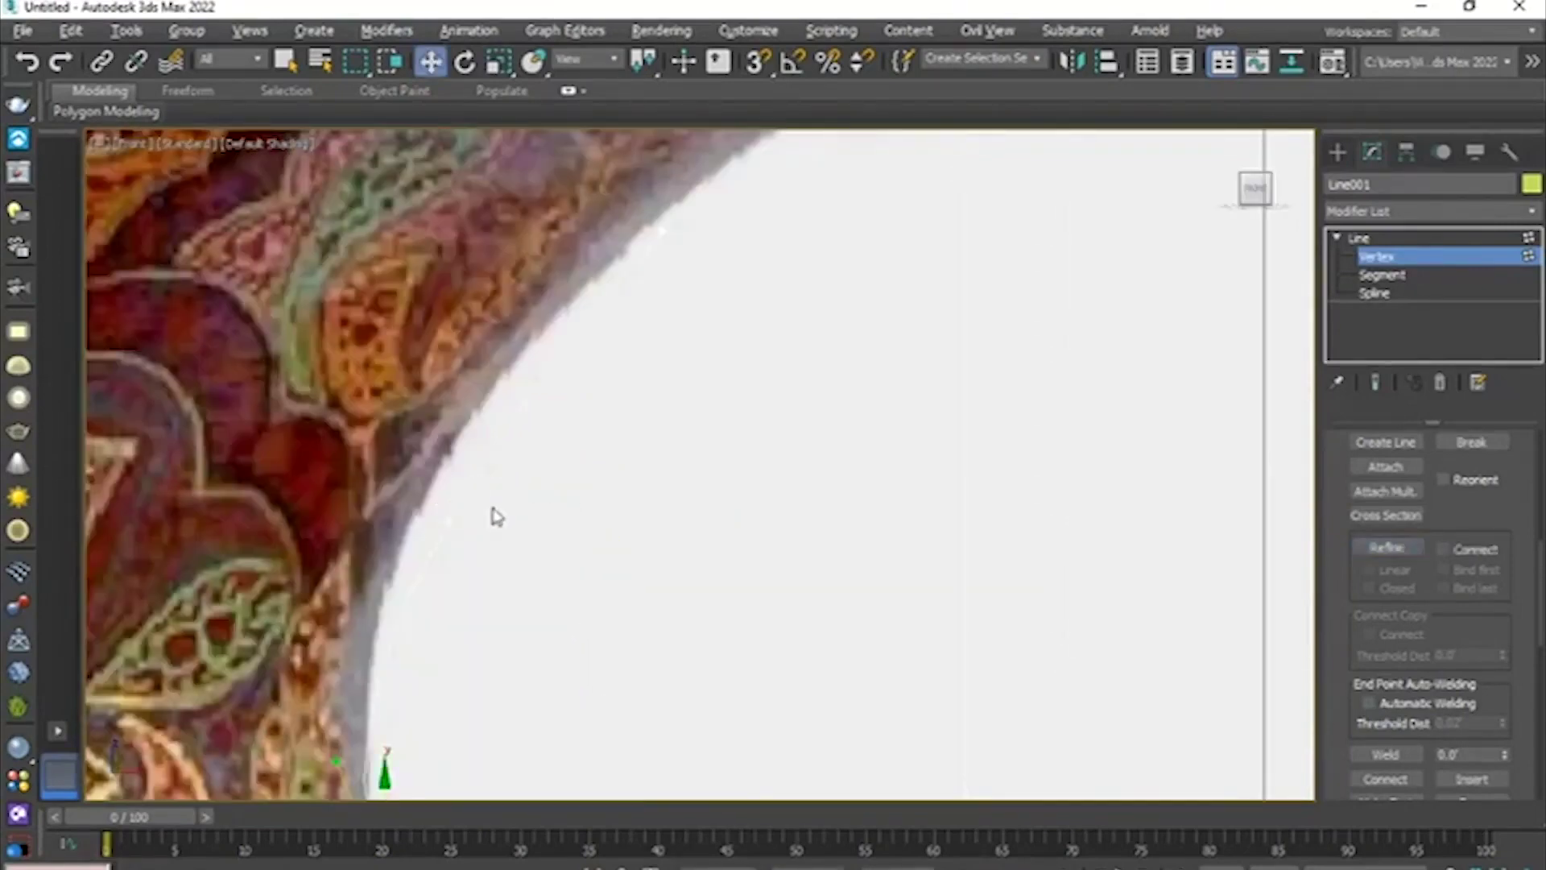
{"action": "left_click_drag", "start_coordinate": [490, 514], "coordinate": [421, 563]}
{"action": "left_click_drag", "start_coordinate": [478, 458], "coordinate": [473, 441]}
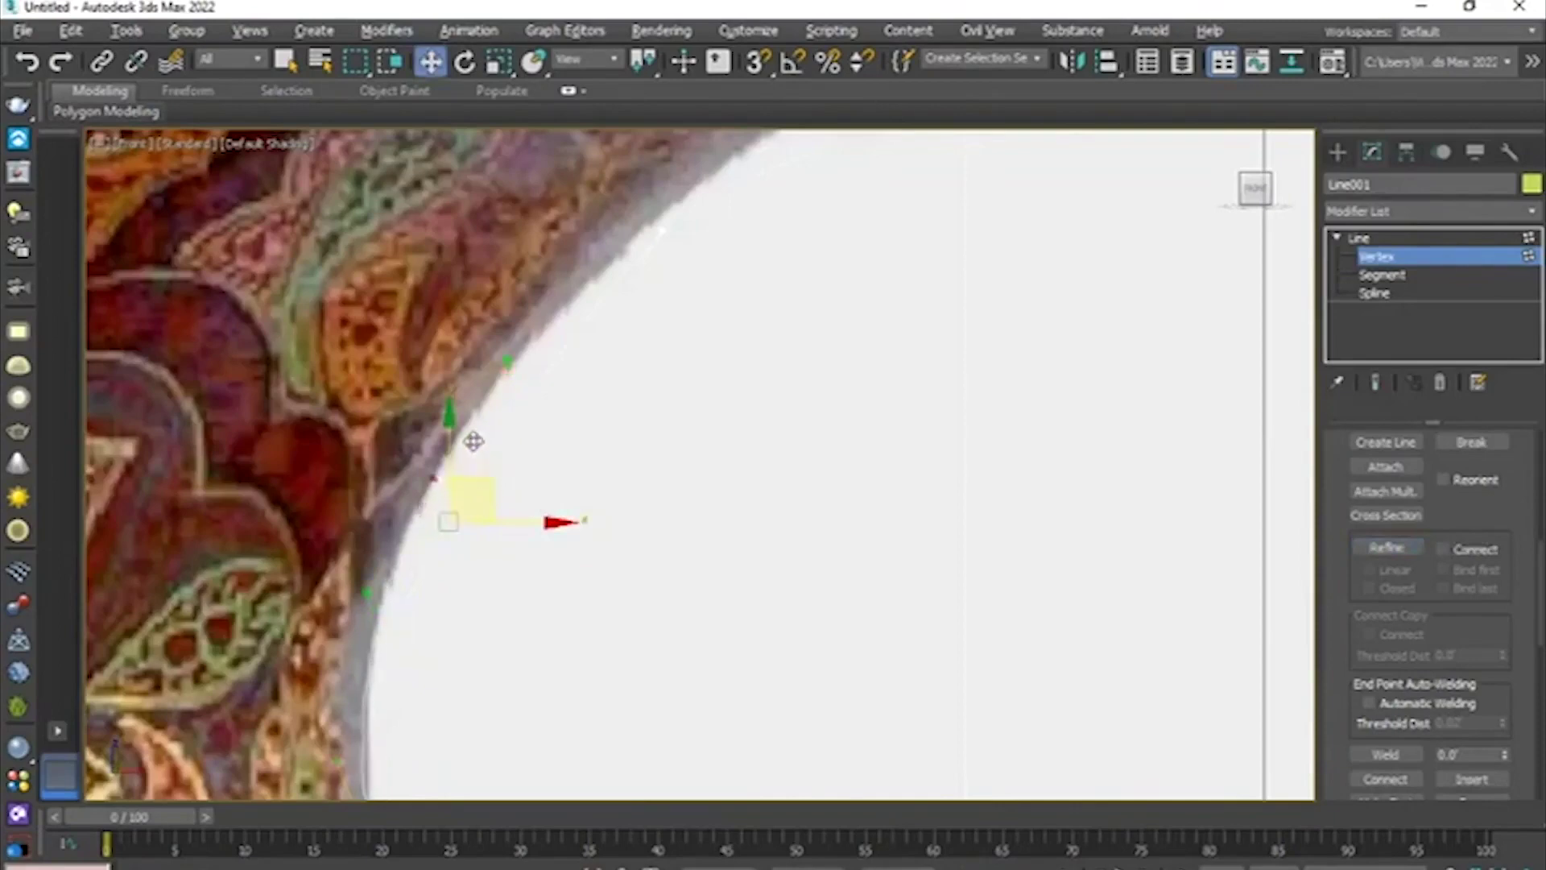
- Fine-tune the position of the neck vertex against the pot's edge in the photo
{"action": "middle_click_drag", "start_coordinate": [467, 553], "coordinate": [483, 374]}
{"action": "left_click_drag", "start_coordinate": [422, 524], "coordinate": [453, 599]}
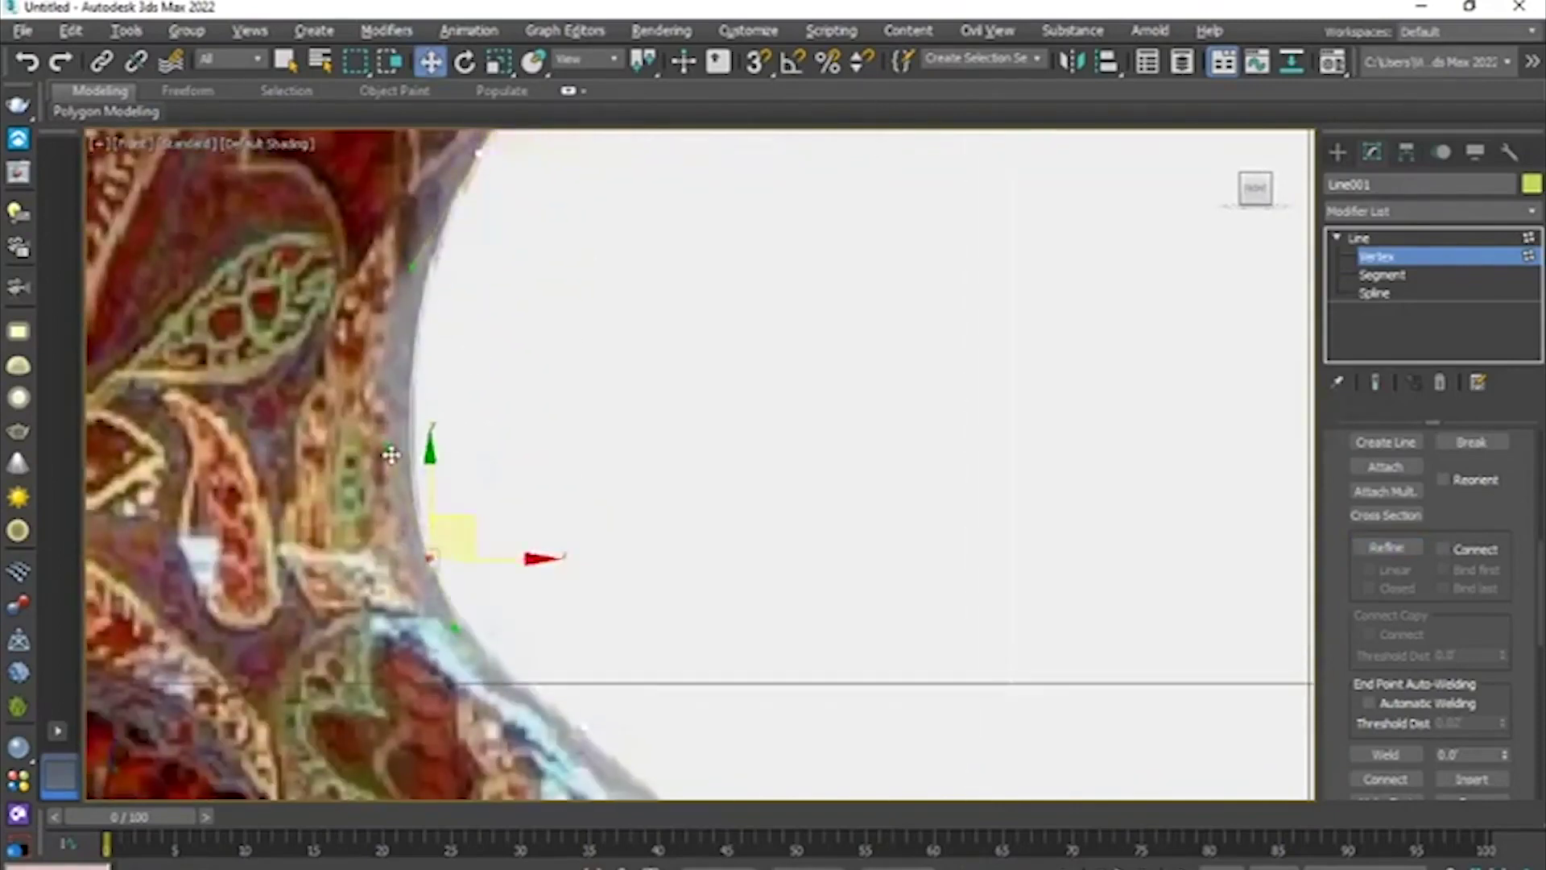
{"action": "middle_click_drag", "start_coordinate": [411, 451], "coordinate": [460, 556]}
{"action": "left_click_drag", "start_coordinate": [458, 550], "coordinate": [462, 554]}
{"action": "middle_click_drag", "start_coordinate": [484, 516], "coordinate": [435, 598]}
- Refine the curve with a new vertex just below the rim and move it to where the body meets the rim's underside
{"action": "left_click_drag", "start_coordinate": [578, 341], "coordinate": [675, 430]}
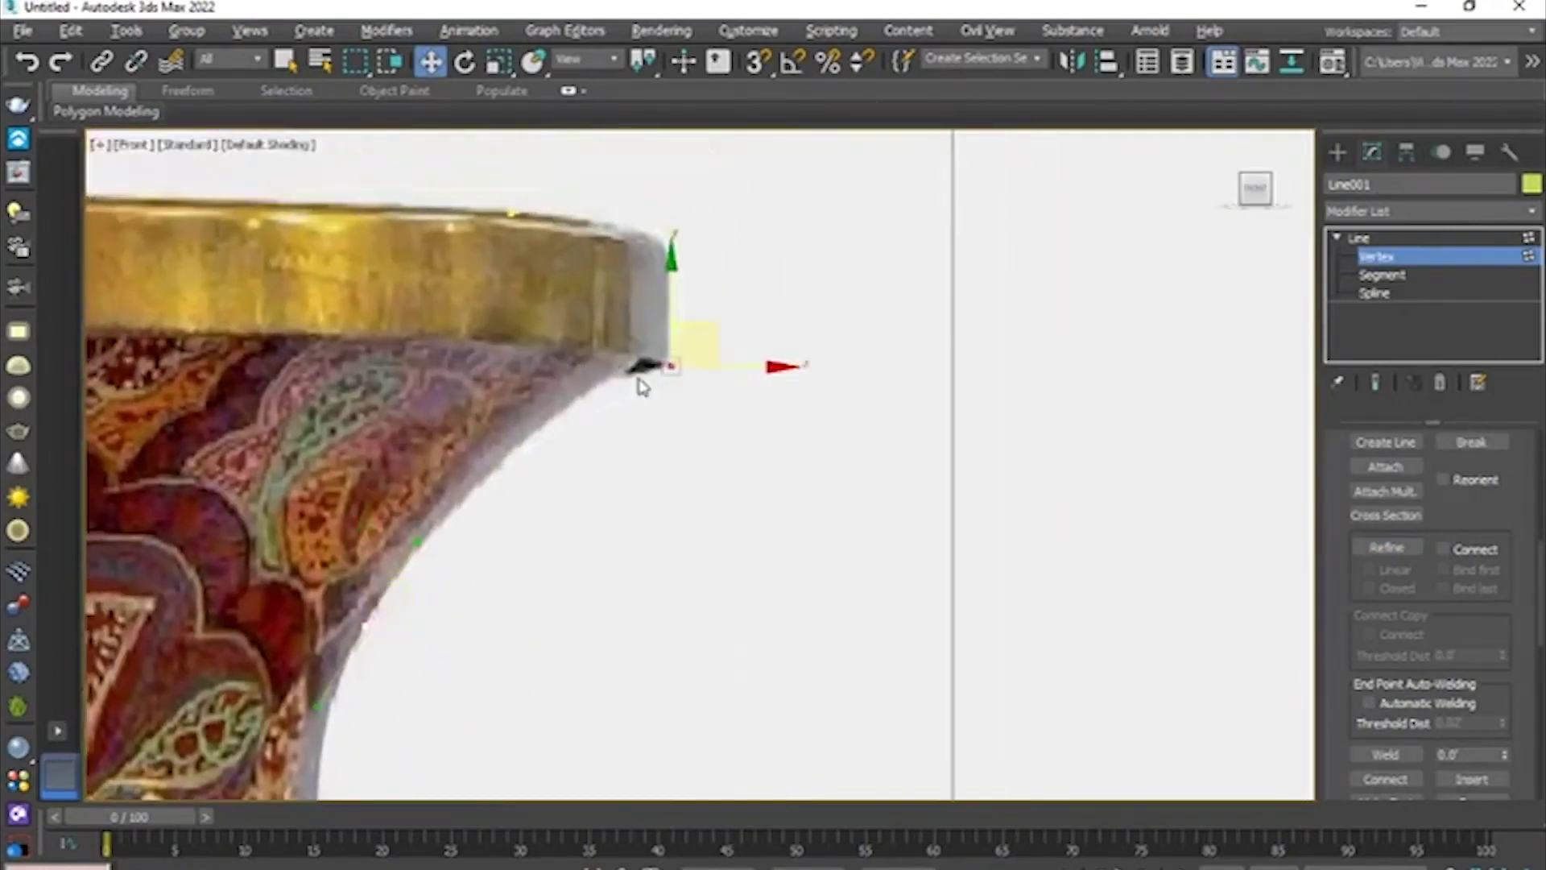
{"action": "scroll", "coordinate": [637, 380], "scroll_direction": "up", "scroll_amount": 3}
{"action": "middle_click_drag", "start_coordinate": [639, 394], "coordinate": [619, 447]}
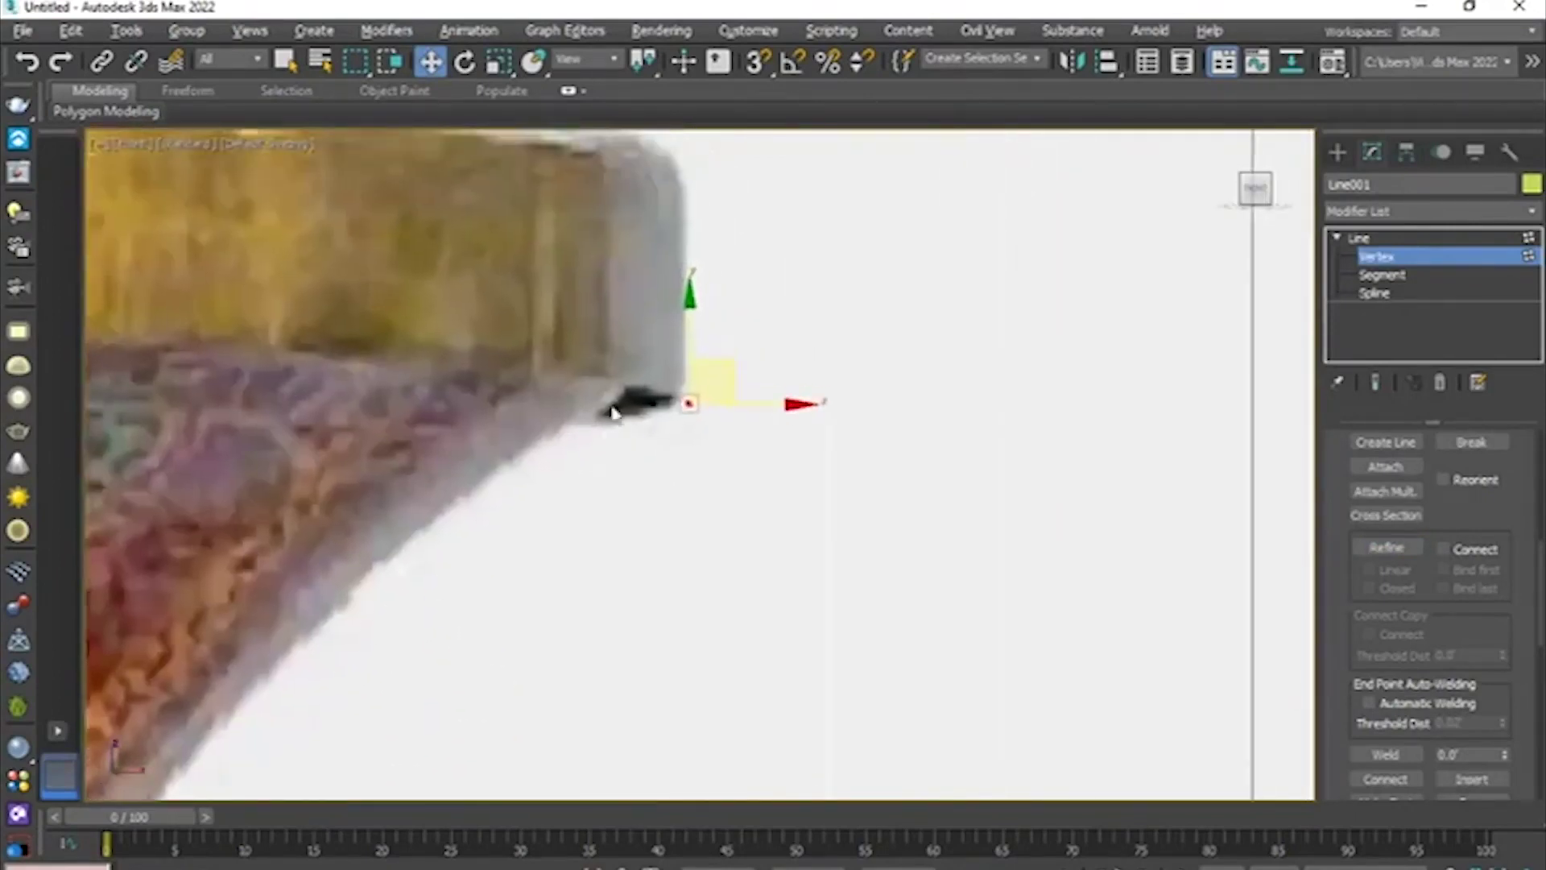
{"action": "right_click", "coordinate": [584, 467]}
{"action": "left_click", "coordinate": [559, 558]}
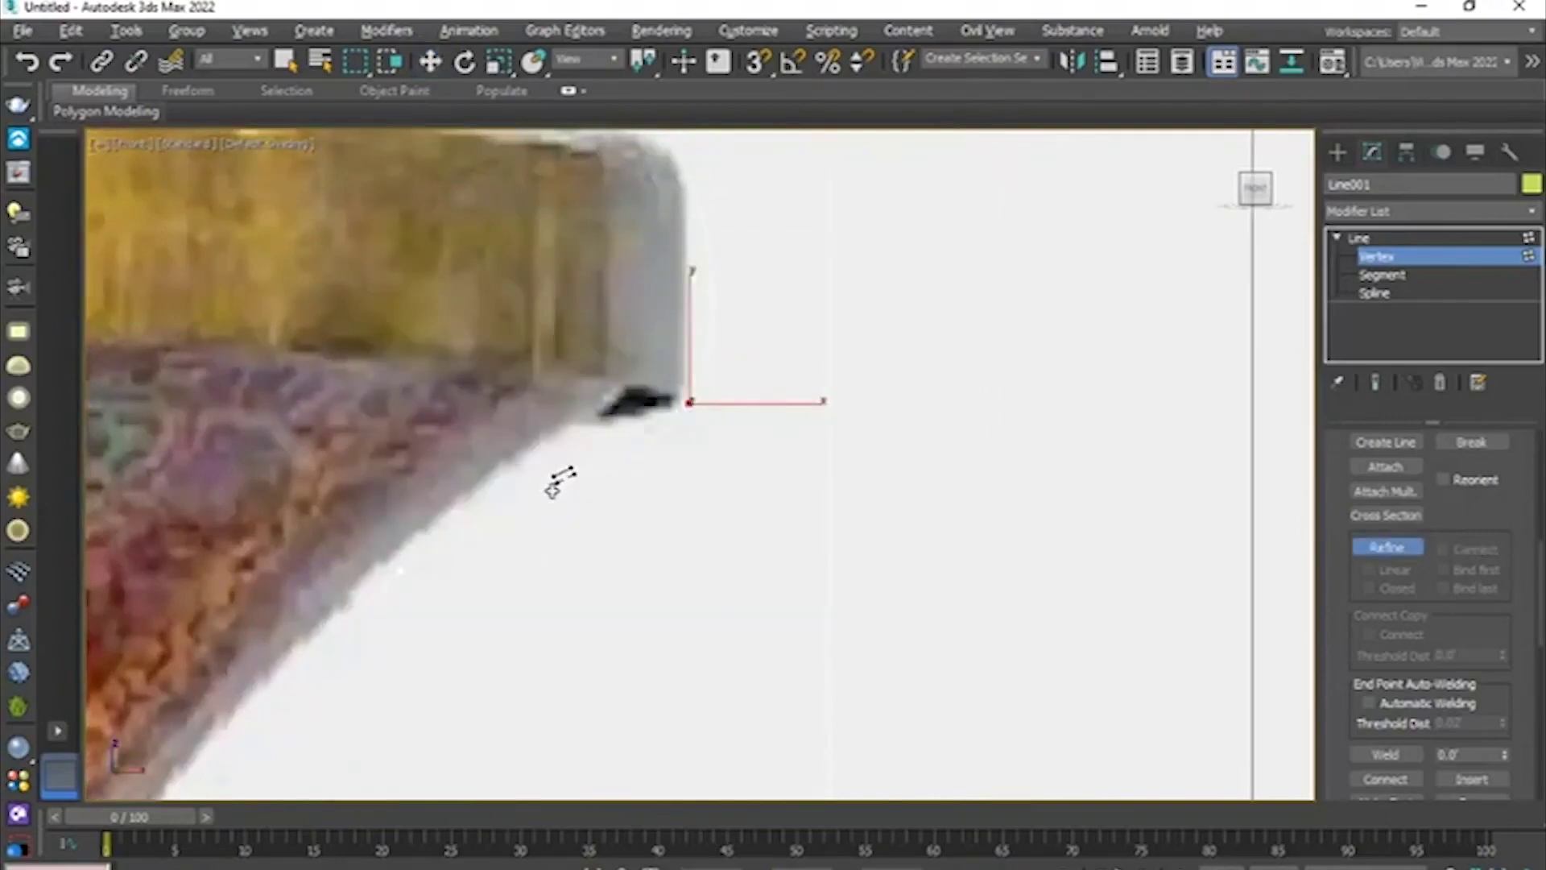
{"action": "key", "text": "w"}
{"action": "left_click", "coordinate": [553, 489]}
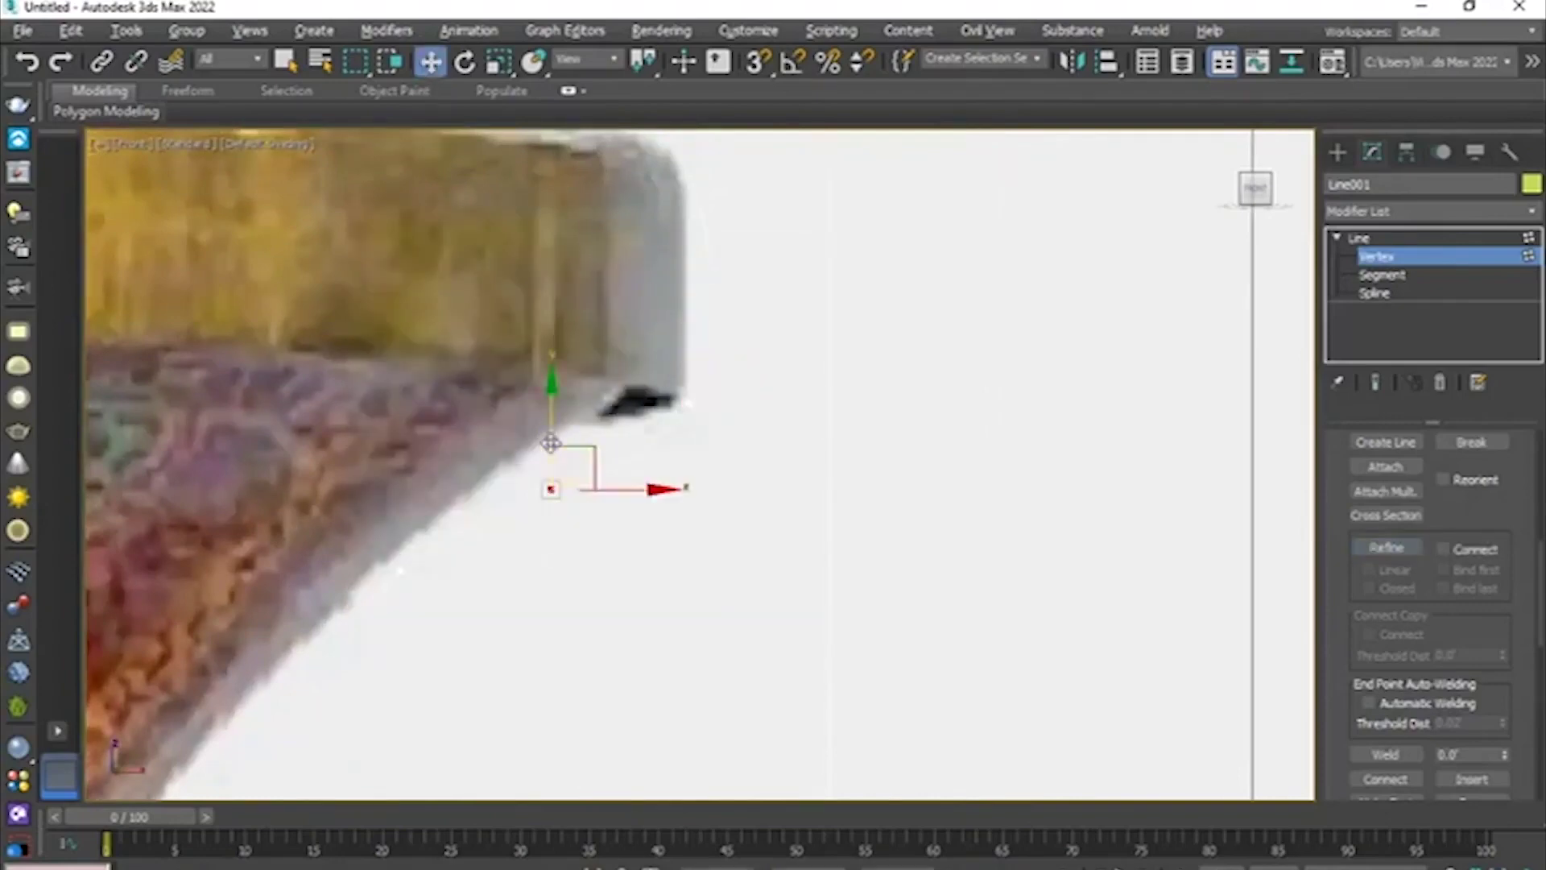
{"action": "left_click_drag", "start_coordinate": [551, 442], "coordinate": [549, 369]}
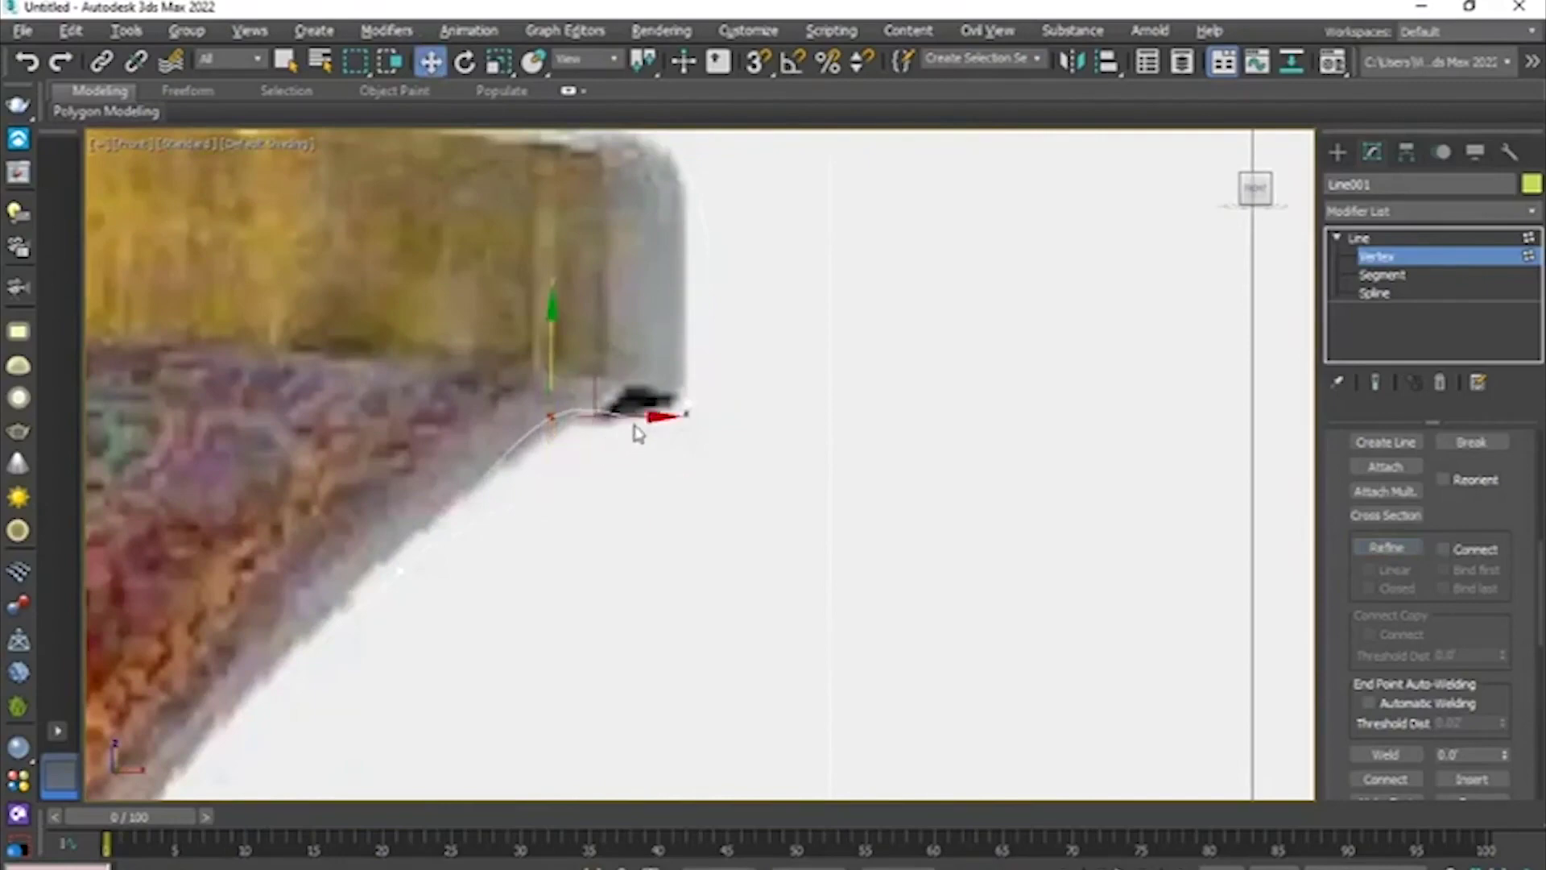
{"action": "left_click_drag", "start_coordinate": [643, 419], "coordinate": [672, 420]}
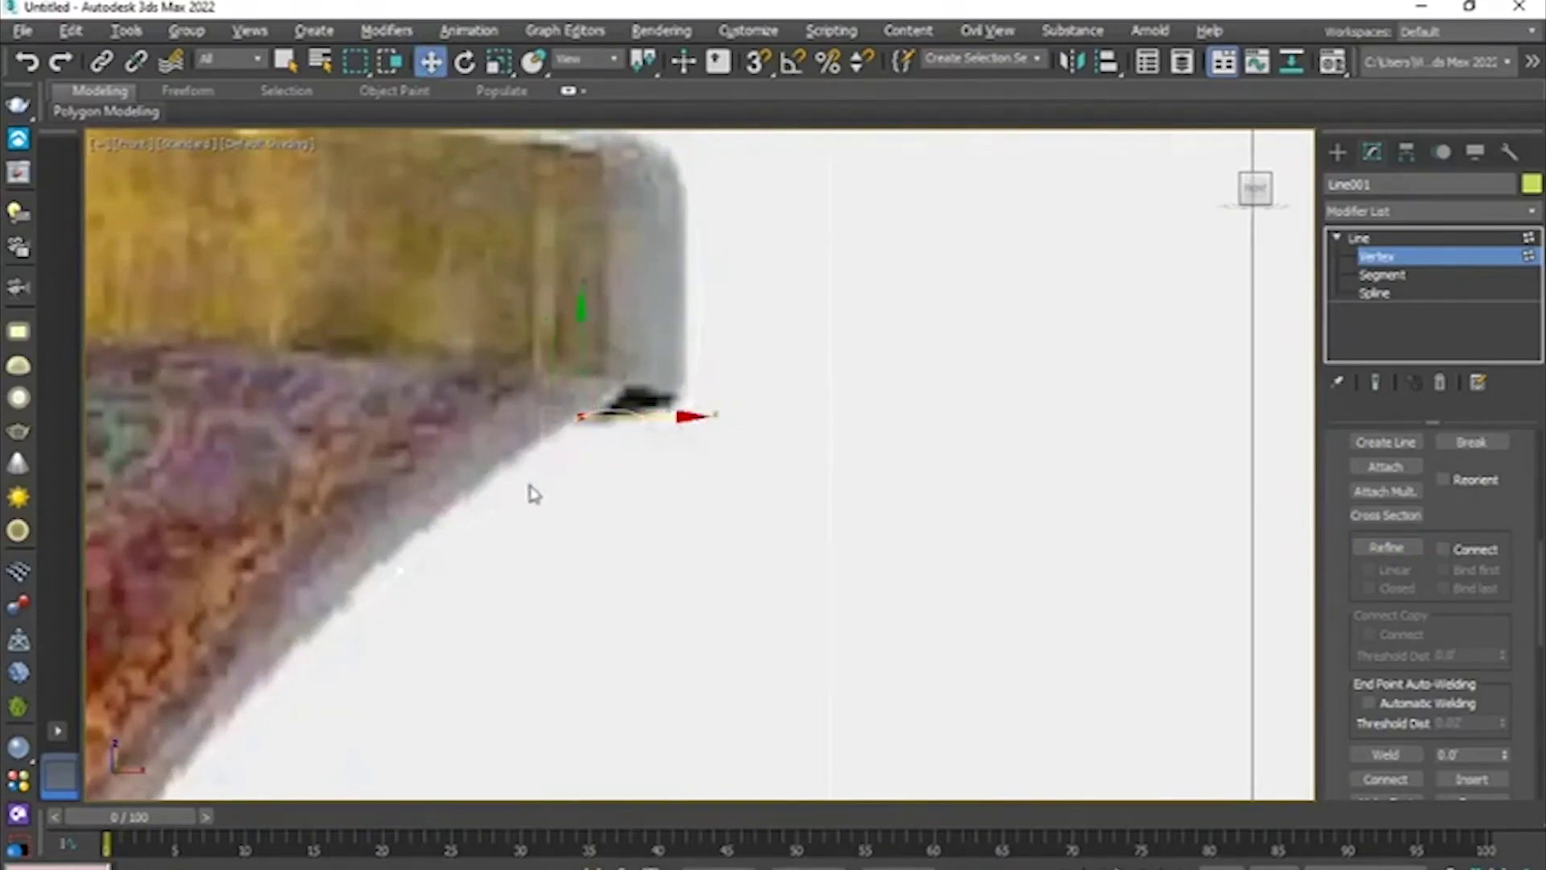
- Convert the vertex under the rim to Bezier Corner and shorten its rim-side handle
{"action": "middle_click_drag", "start_coordinate": [524, 491], "coordinate": [486, 470]}
{"action": "scroll", "coordinate": [583, 412], "scroll_direction": "up", "scroll_amount": 2}
{"action": "middle_click_drag", "start_coordinate": [584, 422], "coordinate": [573, 486]}
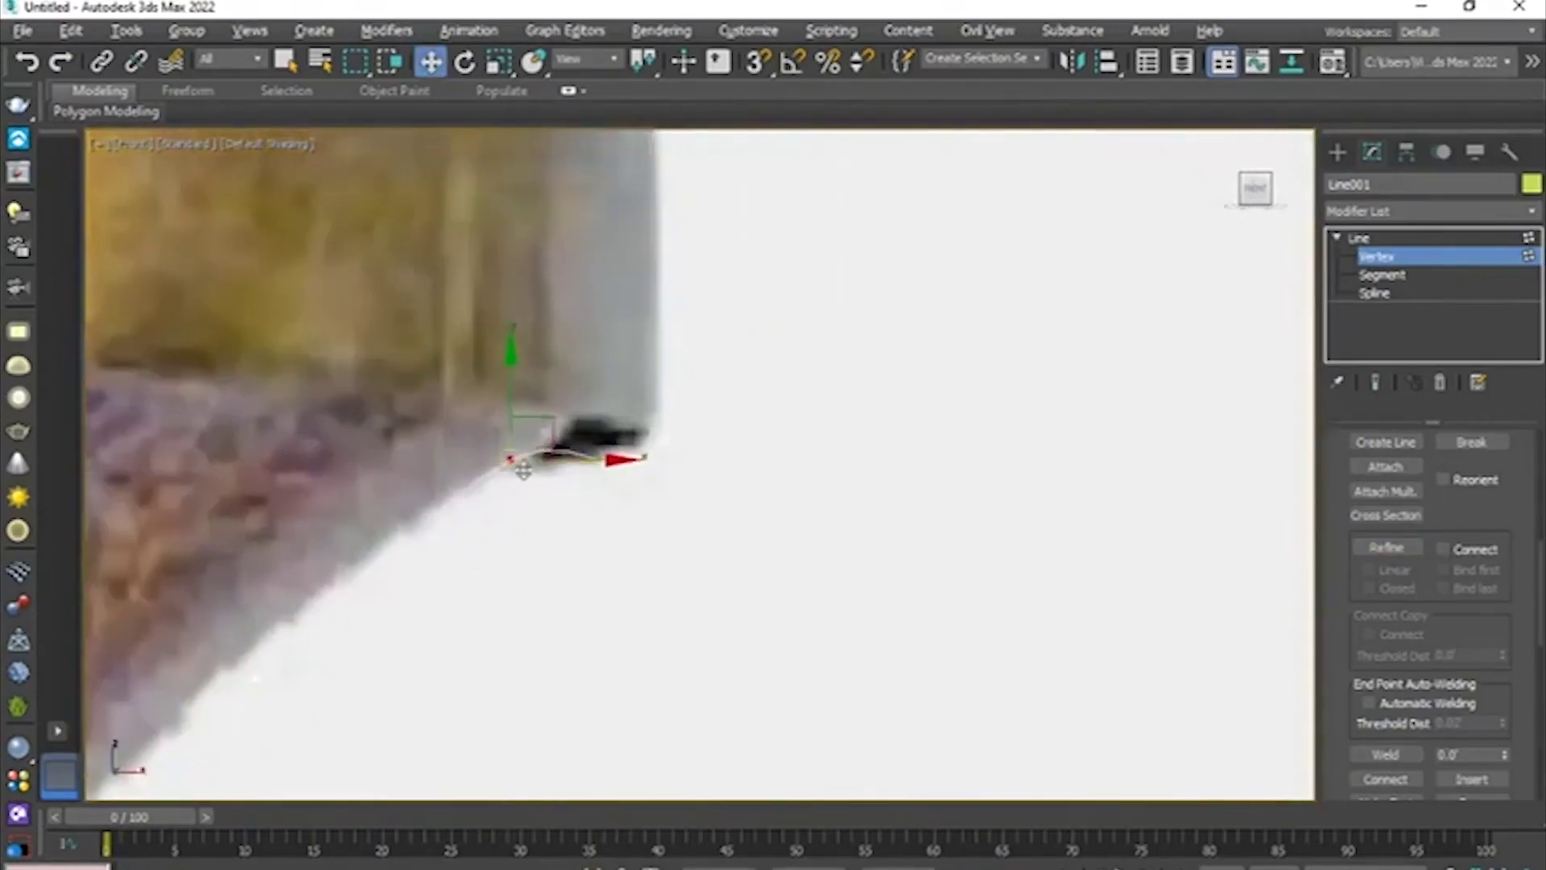
{"action": "right_click", "coordinate": [511, 456]}
{"action": "left_click", "coordinate": [466, 322]}
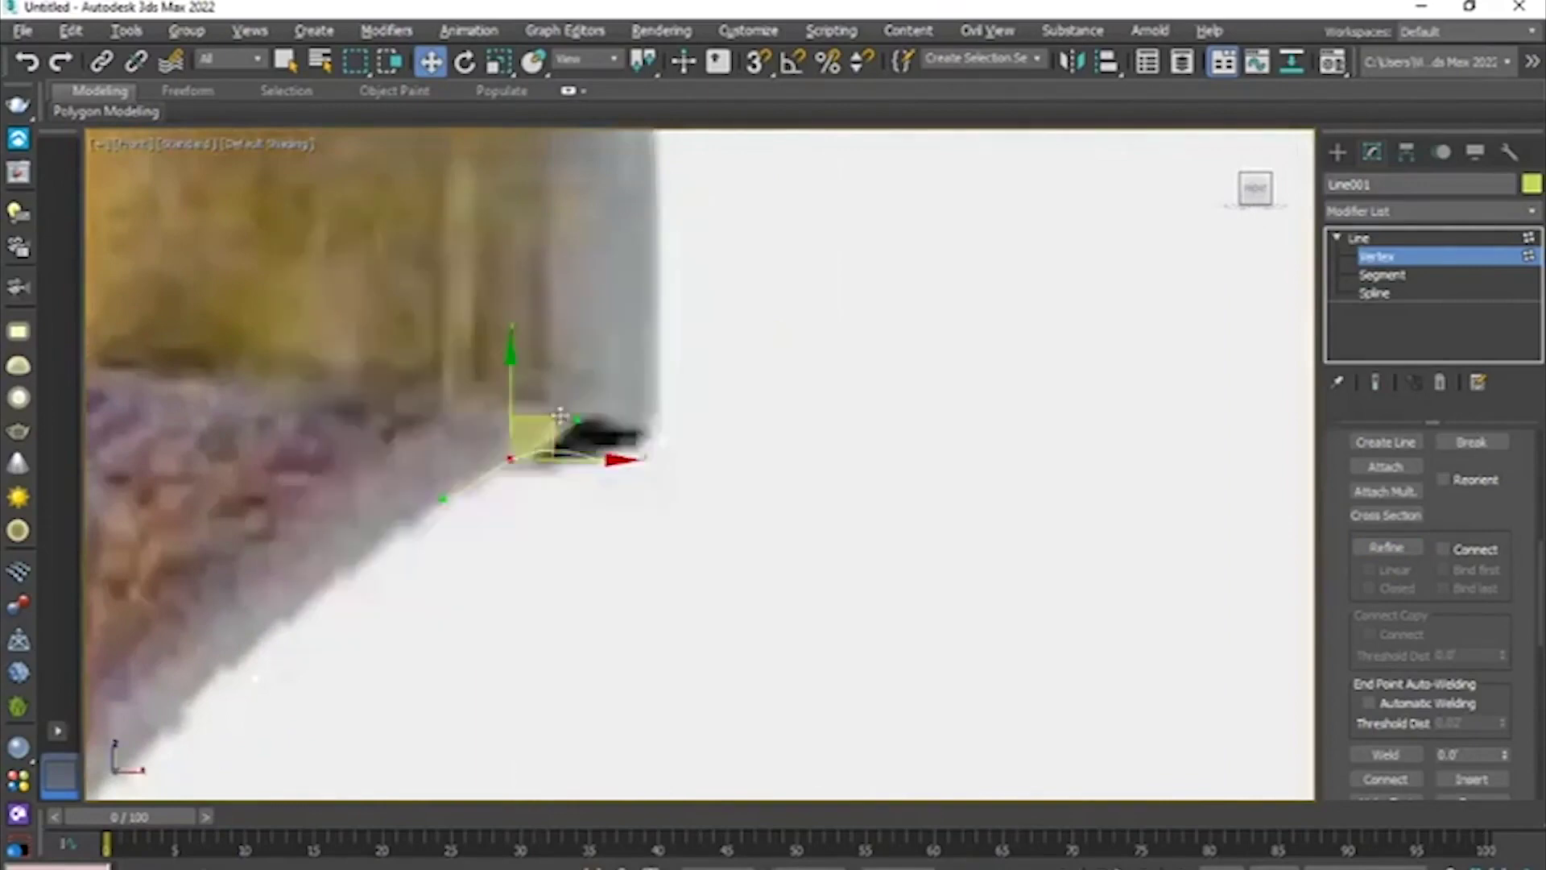
{"action": "left_click_drag", "start_coordinate": [577, 420], "coordinate": [520, 456]}
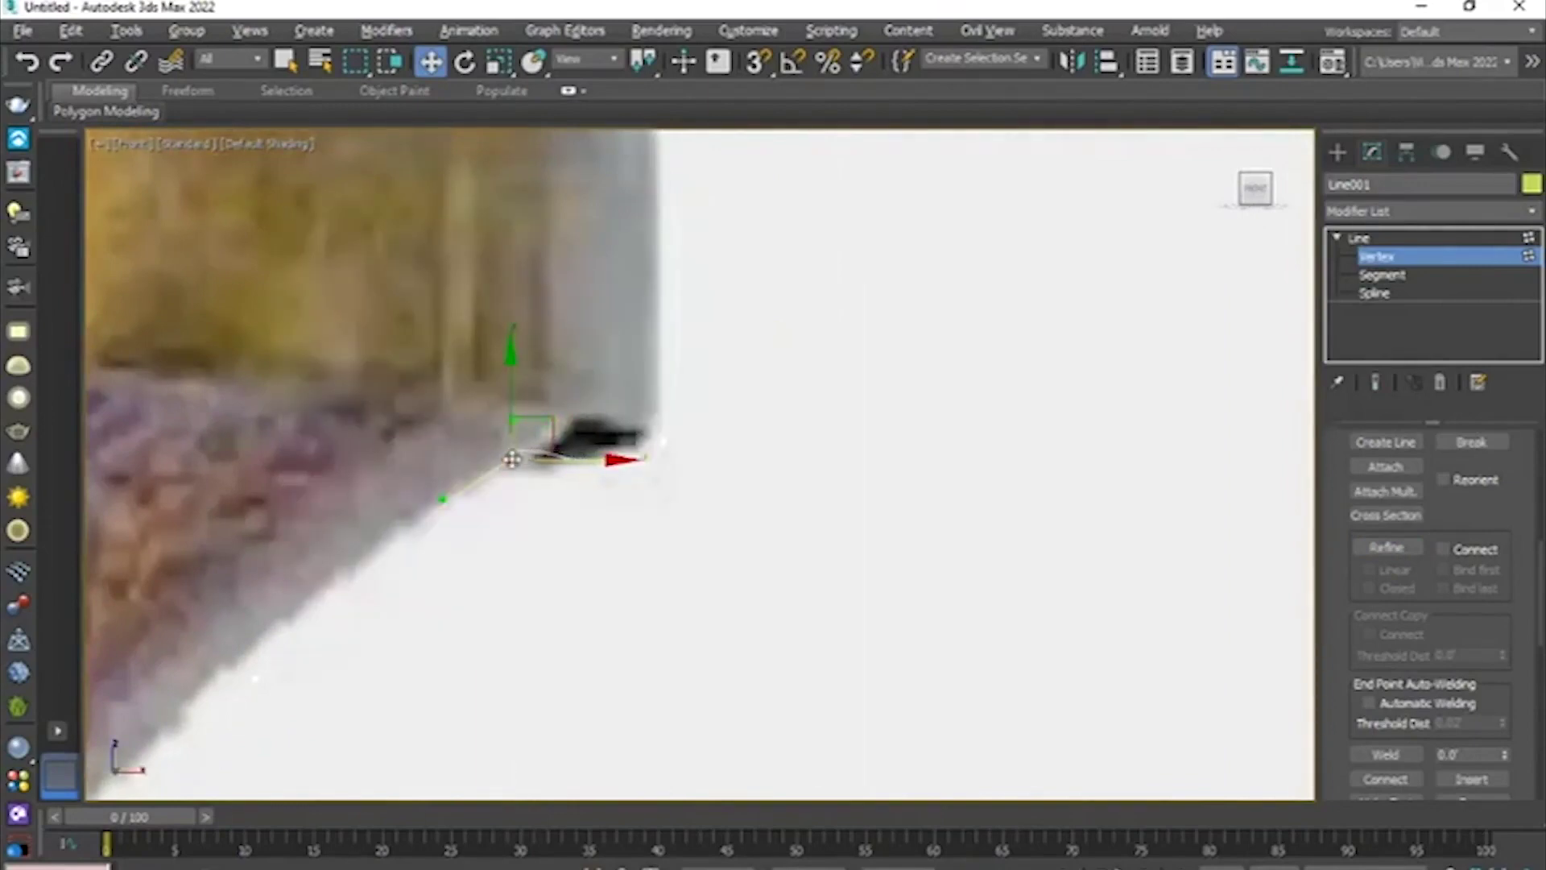
- Scale the under-rim vertex's handles to flatten them vertically and lengthen them horizontally
{"action": "scroll", "coordinate": [511, 428], "scroll_direction": "up", "scroll_amount": 4}
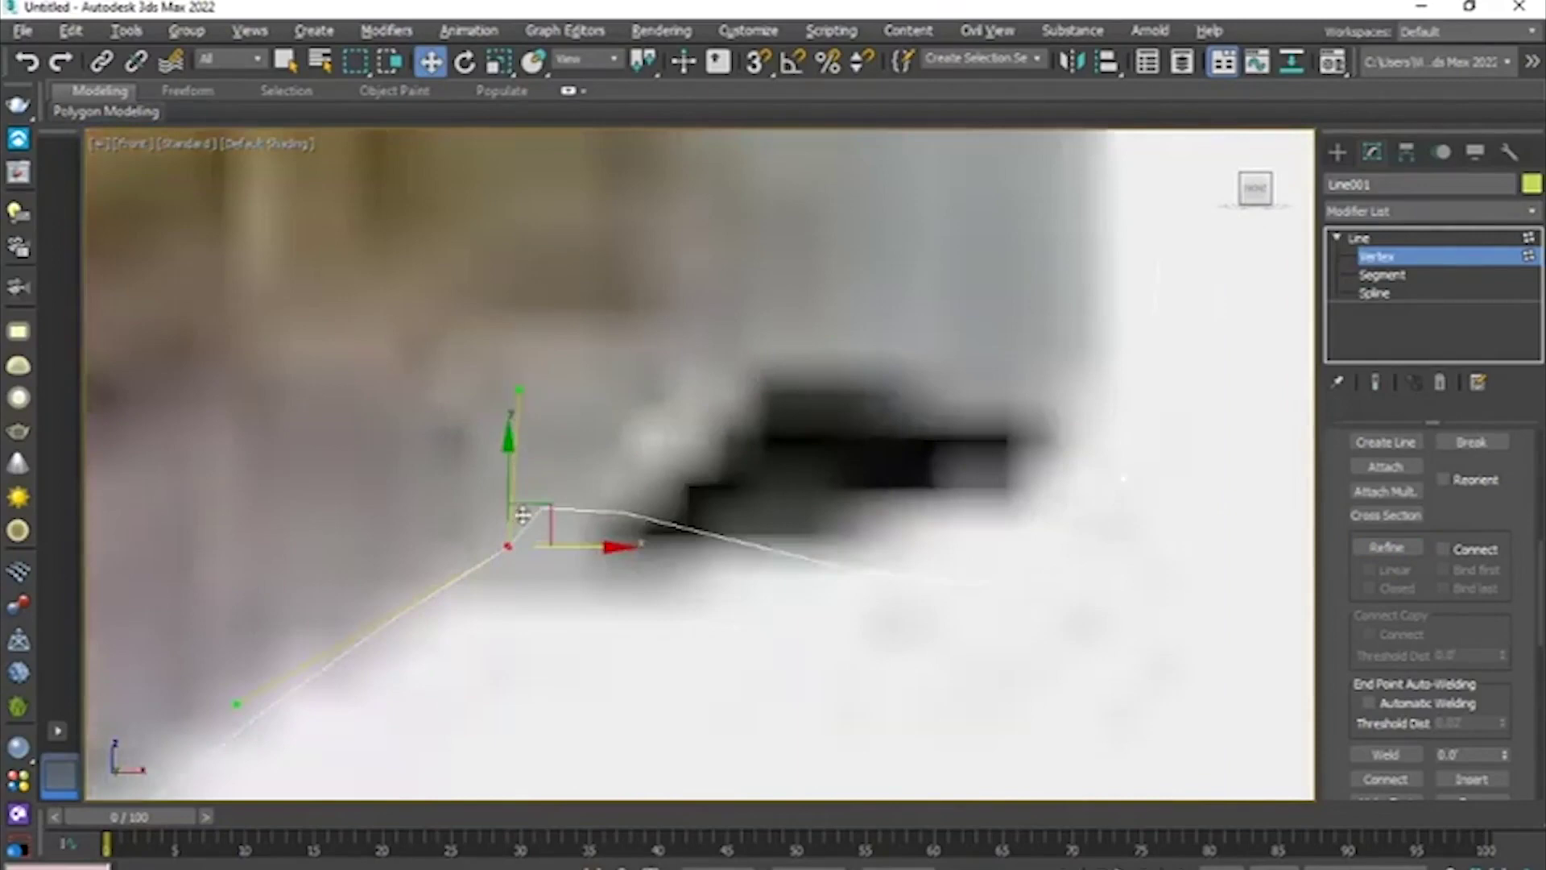
{"action": "key", "text": "r"}
{"action": "left_click_drag", "start_coordinate": [512, 439], "coordinate": [509, 581]}
{"action": "left_click_drag", "start_coordinate": [505, 429], "coordinate": [510, 555]}
{"action": "left_click_drag", "start_coordinate": [508, 442], "coordinate": [509, 610]}
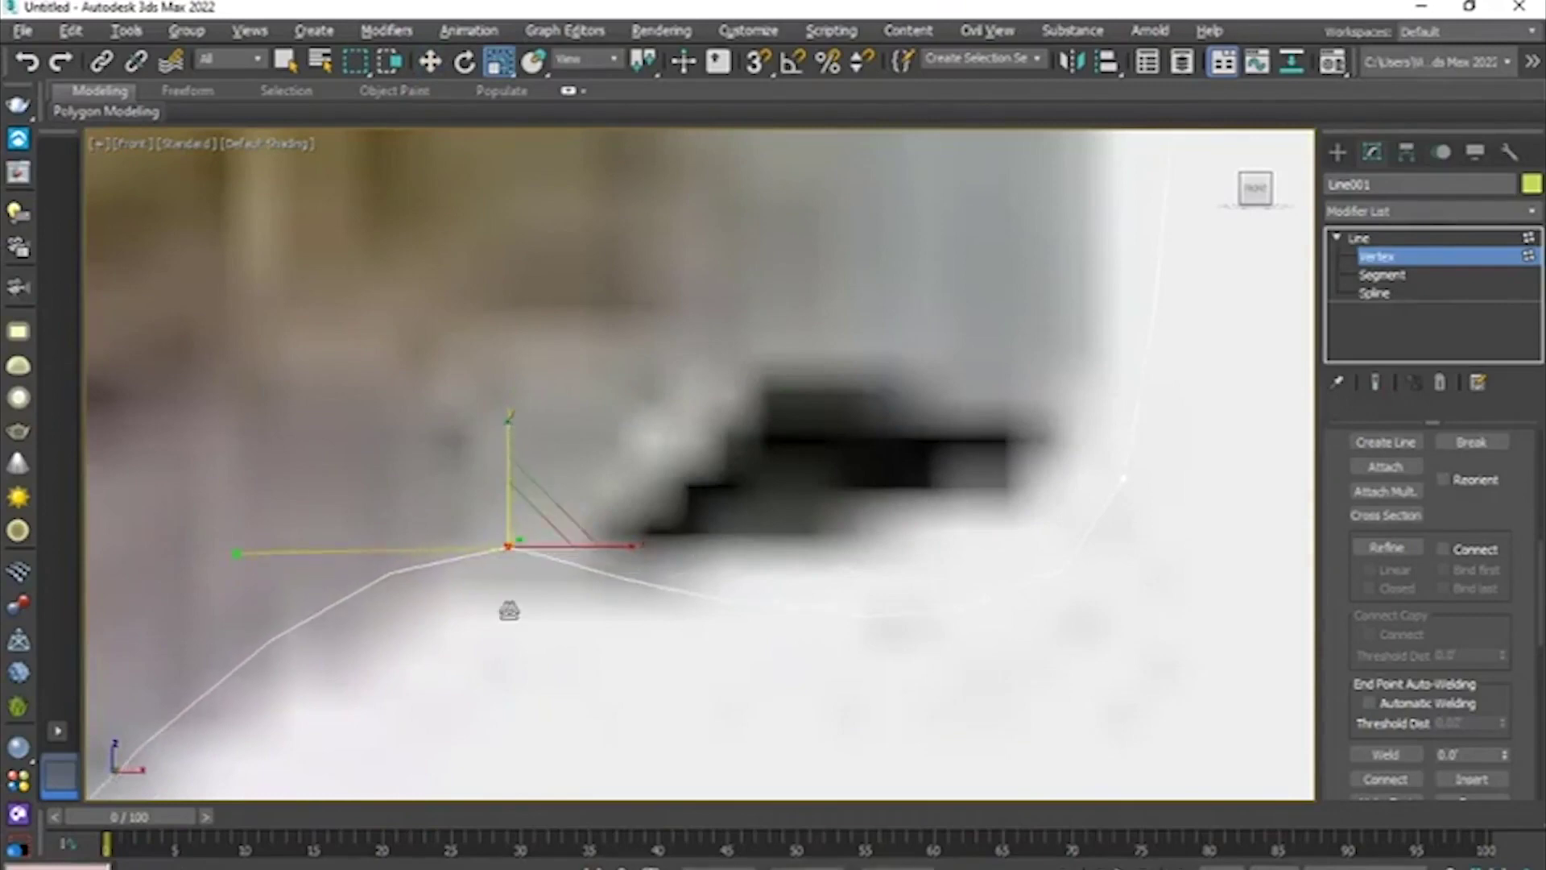
{"action": "left_click_drag", "start_coordinate": [621, 545], "coordinate": [661, 542]}
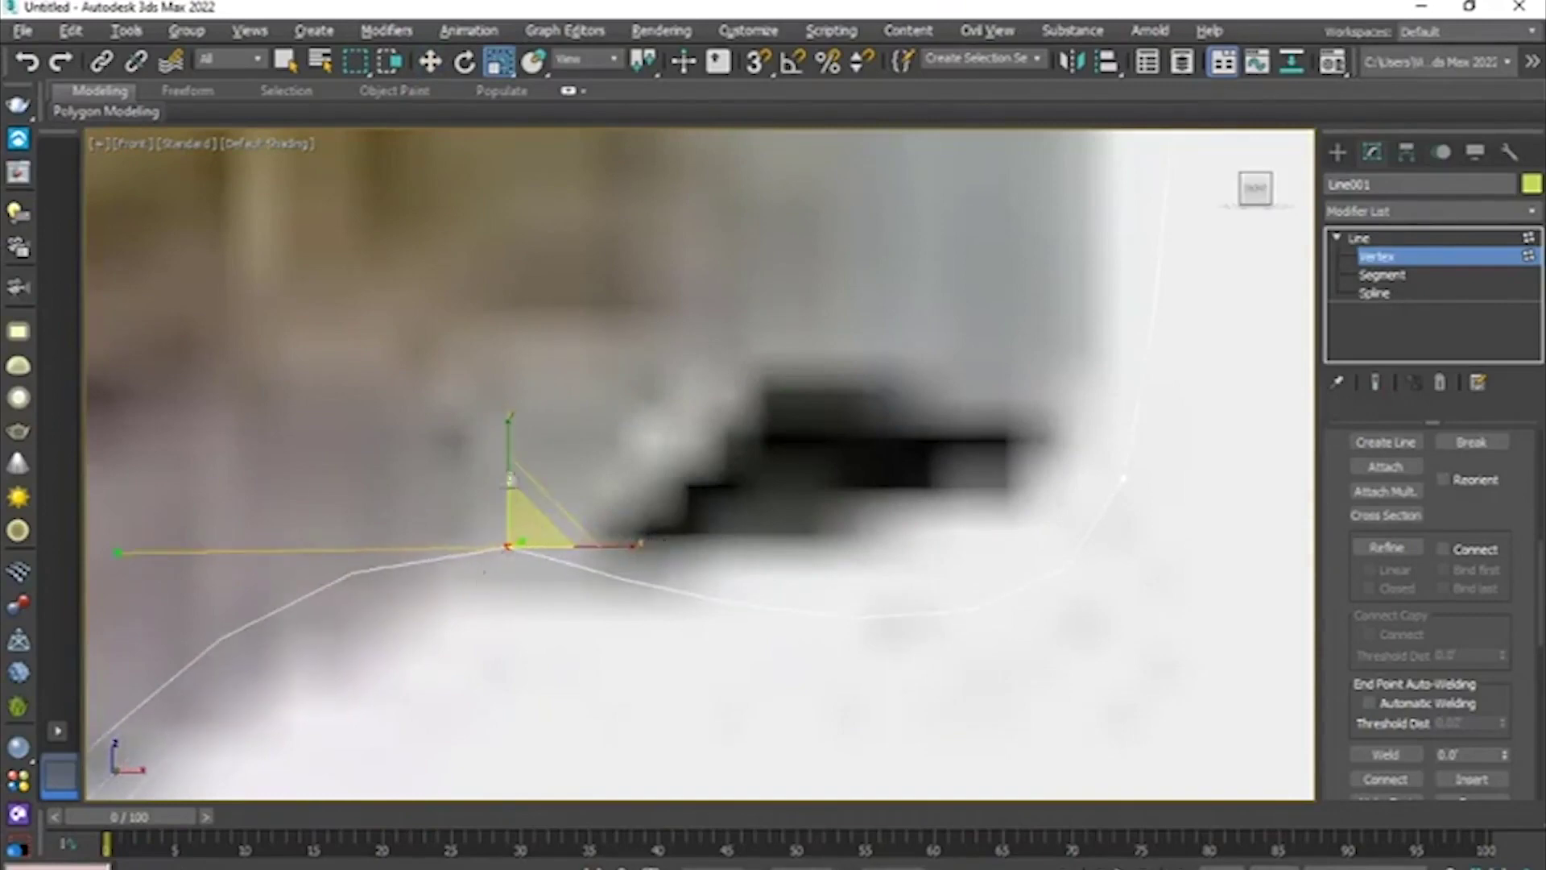
{"action": "left_click_drag", "start_coordinate": [510, 479], "coordinate": [704, 346]}
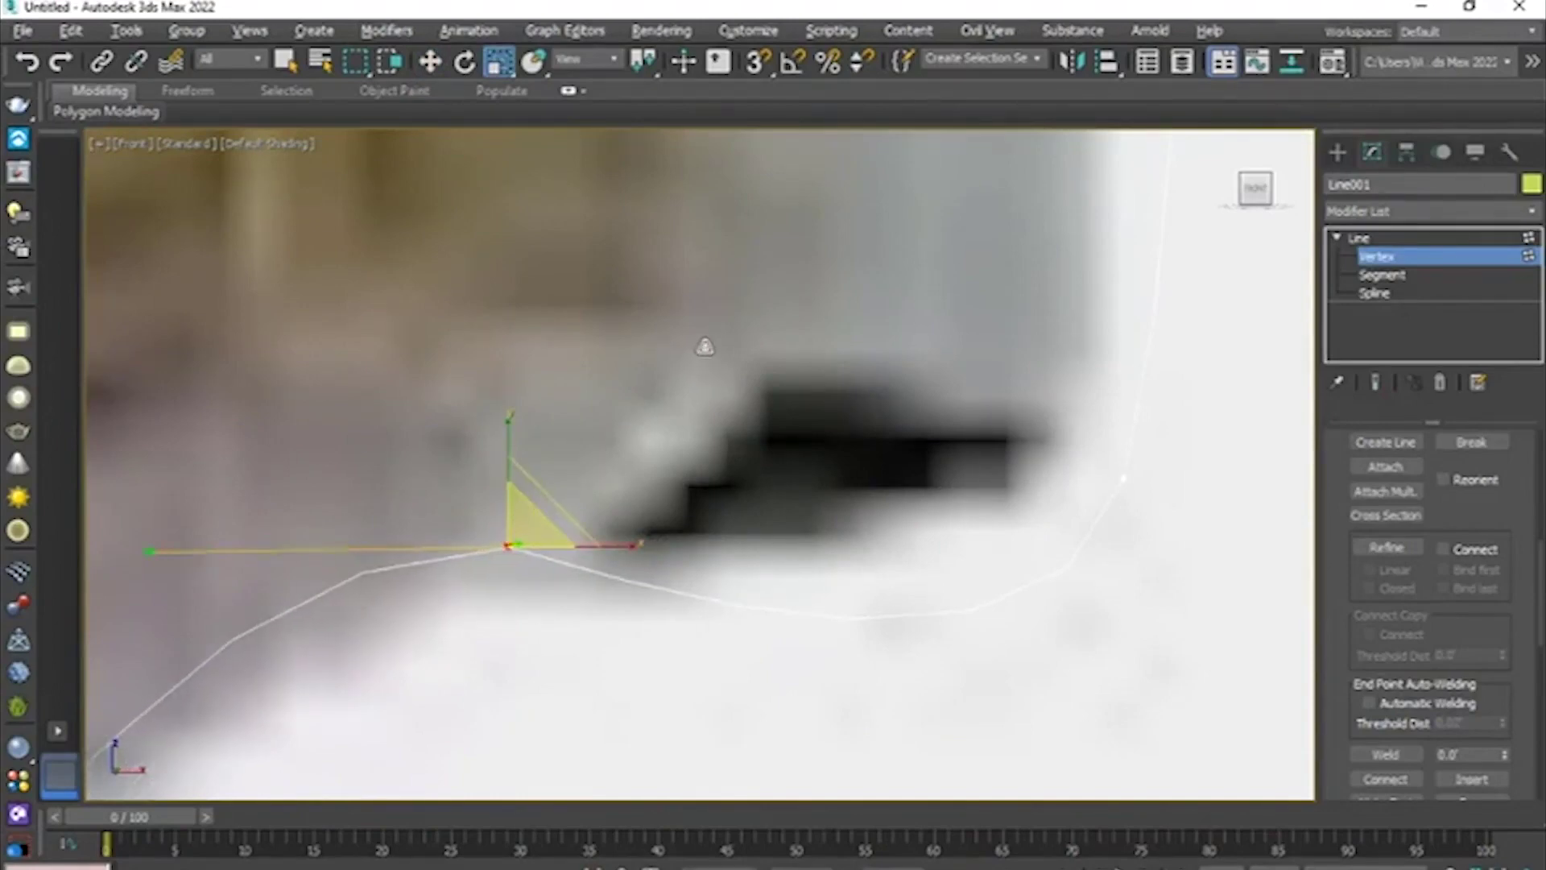
- Shorten the under-rim vertex's lower handle and rotate it to follow the pot's sloping edge
{"action": "scroll", "coordinate": [579, 517], "scroll_direction": "down", "scroll_amount": 4}
{"action": "key", "text": "w"}
{"action": "middle_click_drag", "start_coordinate": [390, 527], "coordinate": [497, 395]}
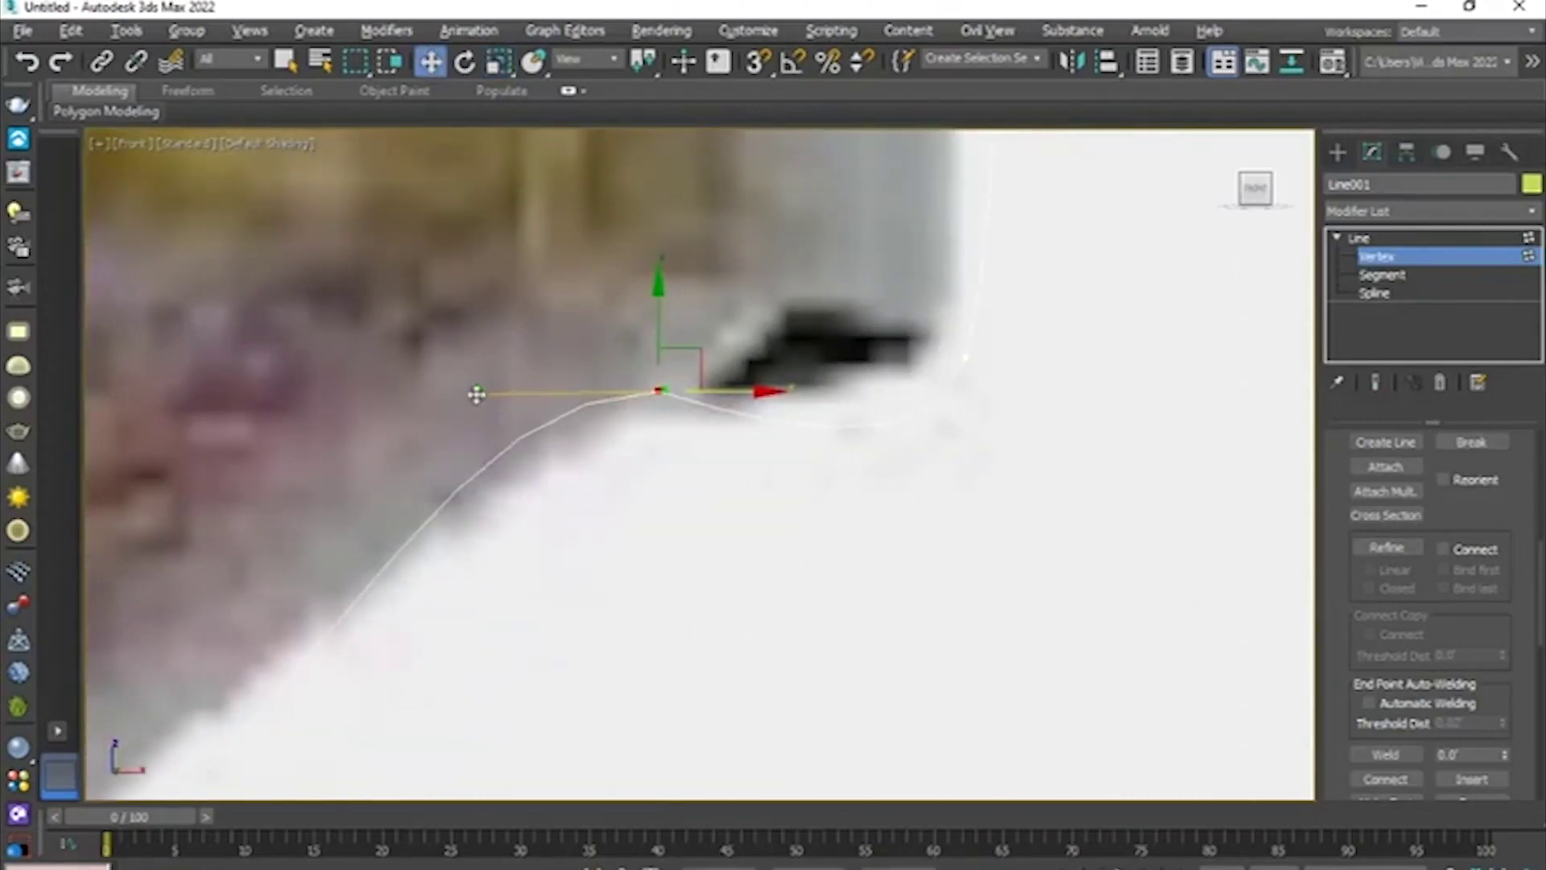
{"action": "left_click_drag", "start_coordinate": [477, 394], "coordinate": [516, 453]}
{"action": "key", "text": "e"}
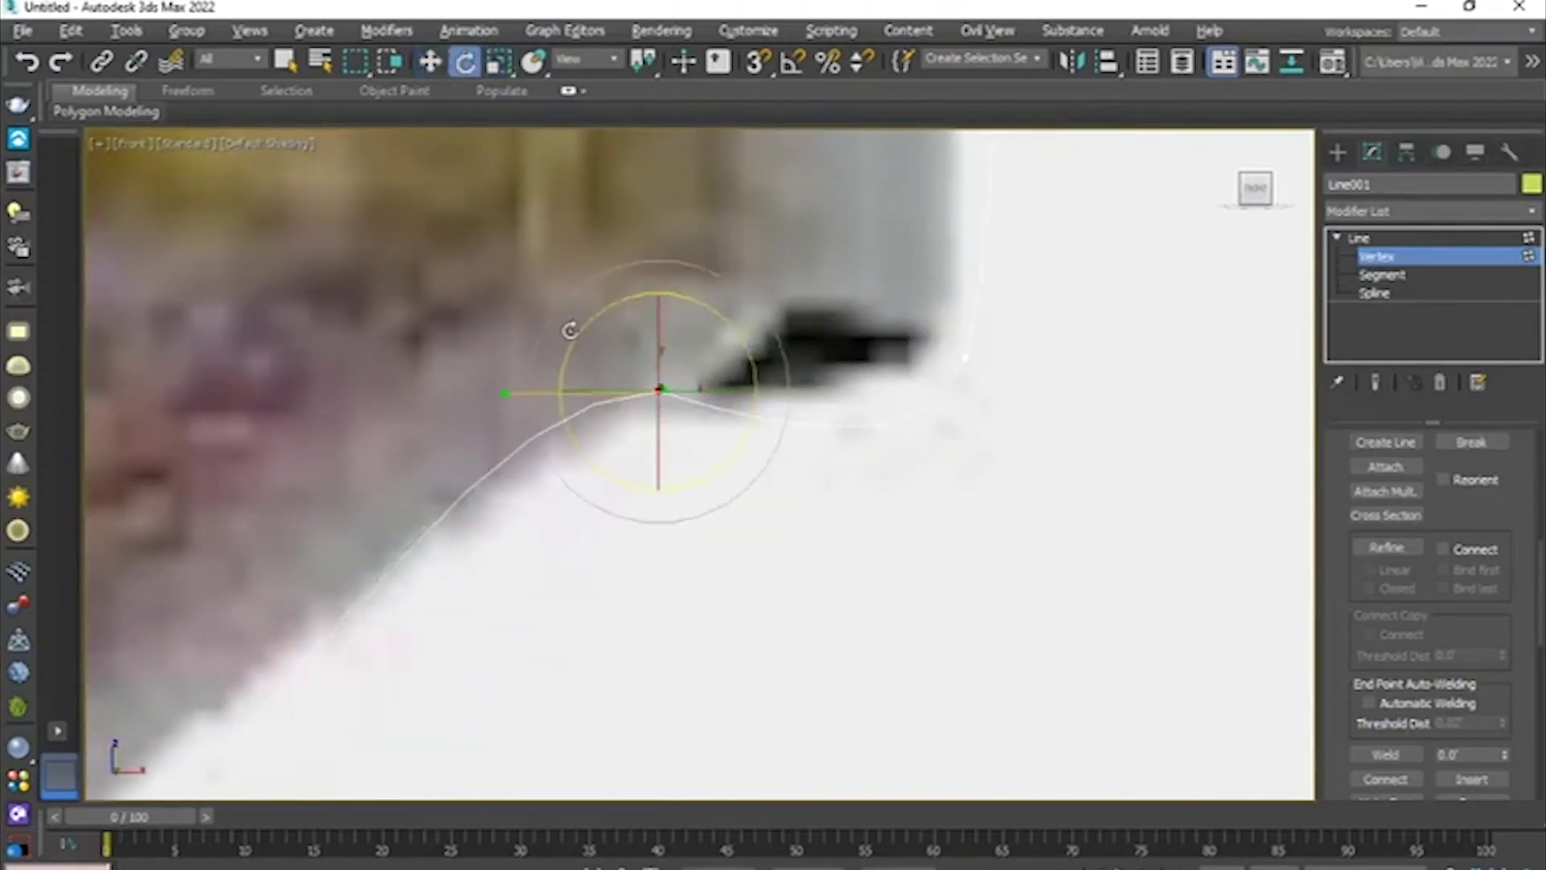
{"action": "left_click_drag", "start_coordinate": [575, 334], "coordinate": [571, 402]}
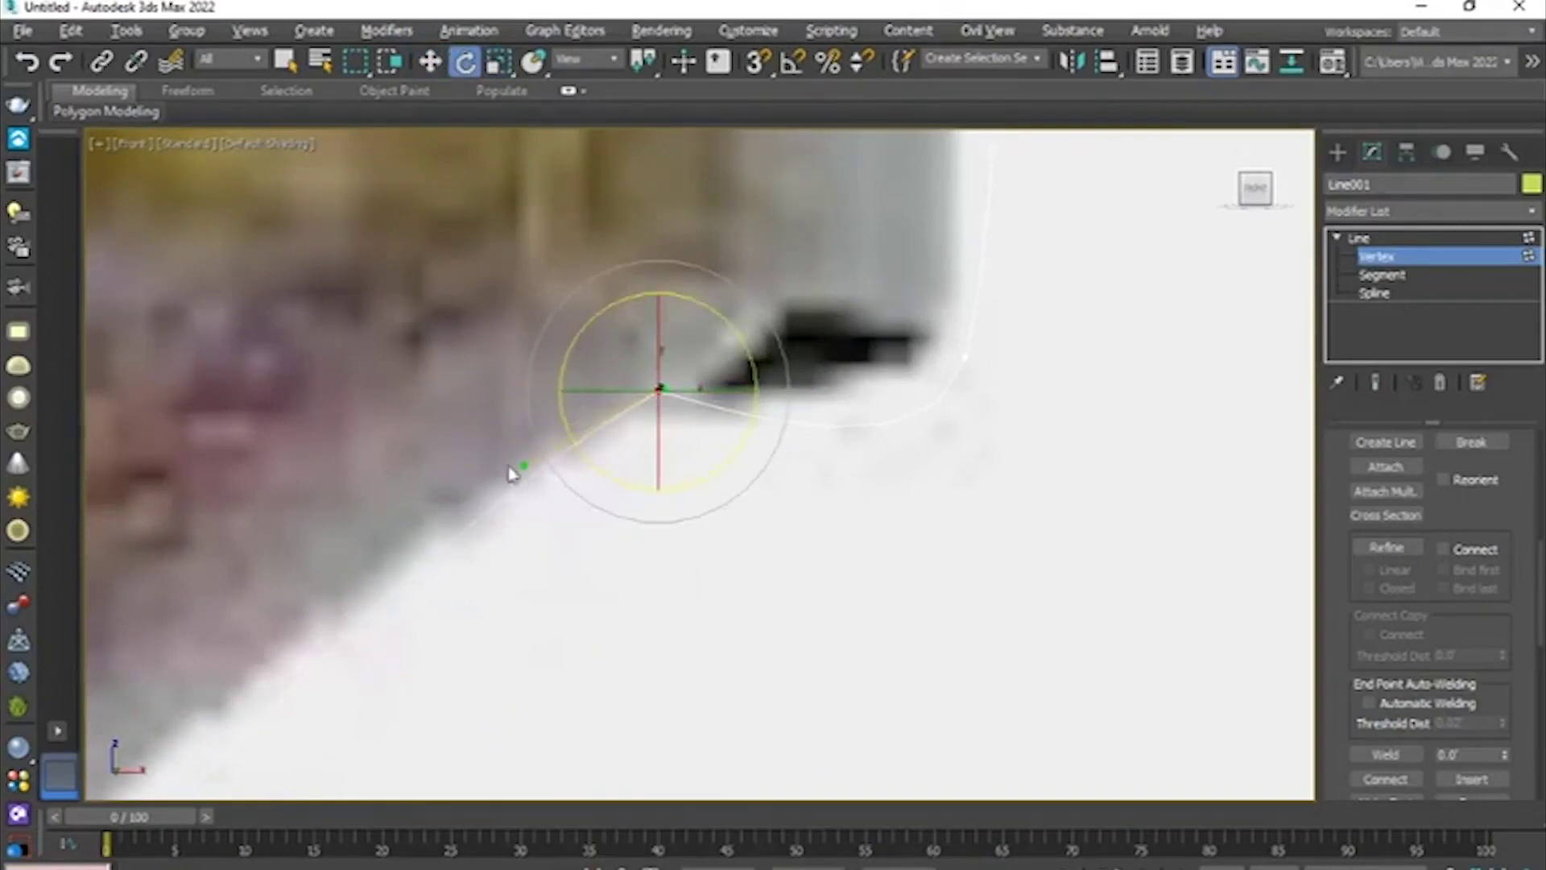
- Try to stretch the under-rim vertex's handles horizontally with Scale
{"action": "scroll", "coordinate": [513, 476], "scroll_direction": "down", "scroll_amount": 3}
{"action": "middle_click_drag", "start_coordinate": [513, 480], "coordinate": [624, 374]}
{"action": "scroll", "coordinate": [593, 410], "scroll_direction": "up", "scroll_amount": 2}
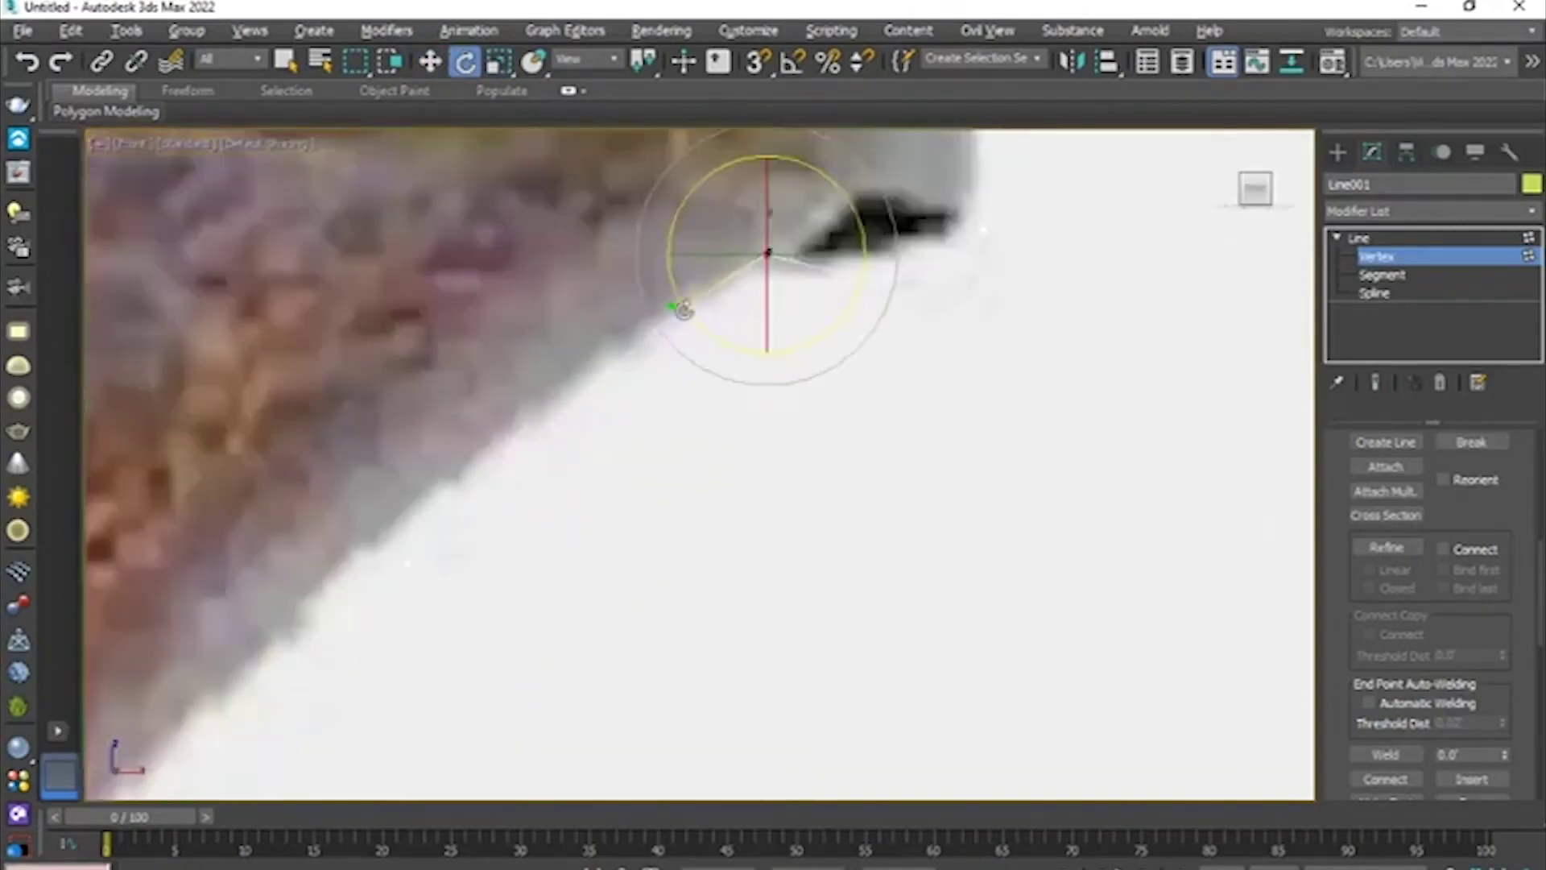
{"action": "key", "text": "r"}
{"action": "left_click_drag", "start_coordinate": [889, 255], "coordinate": [976, 246]}
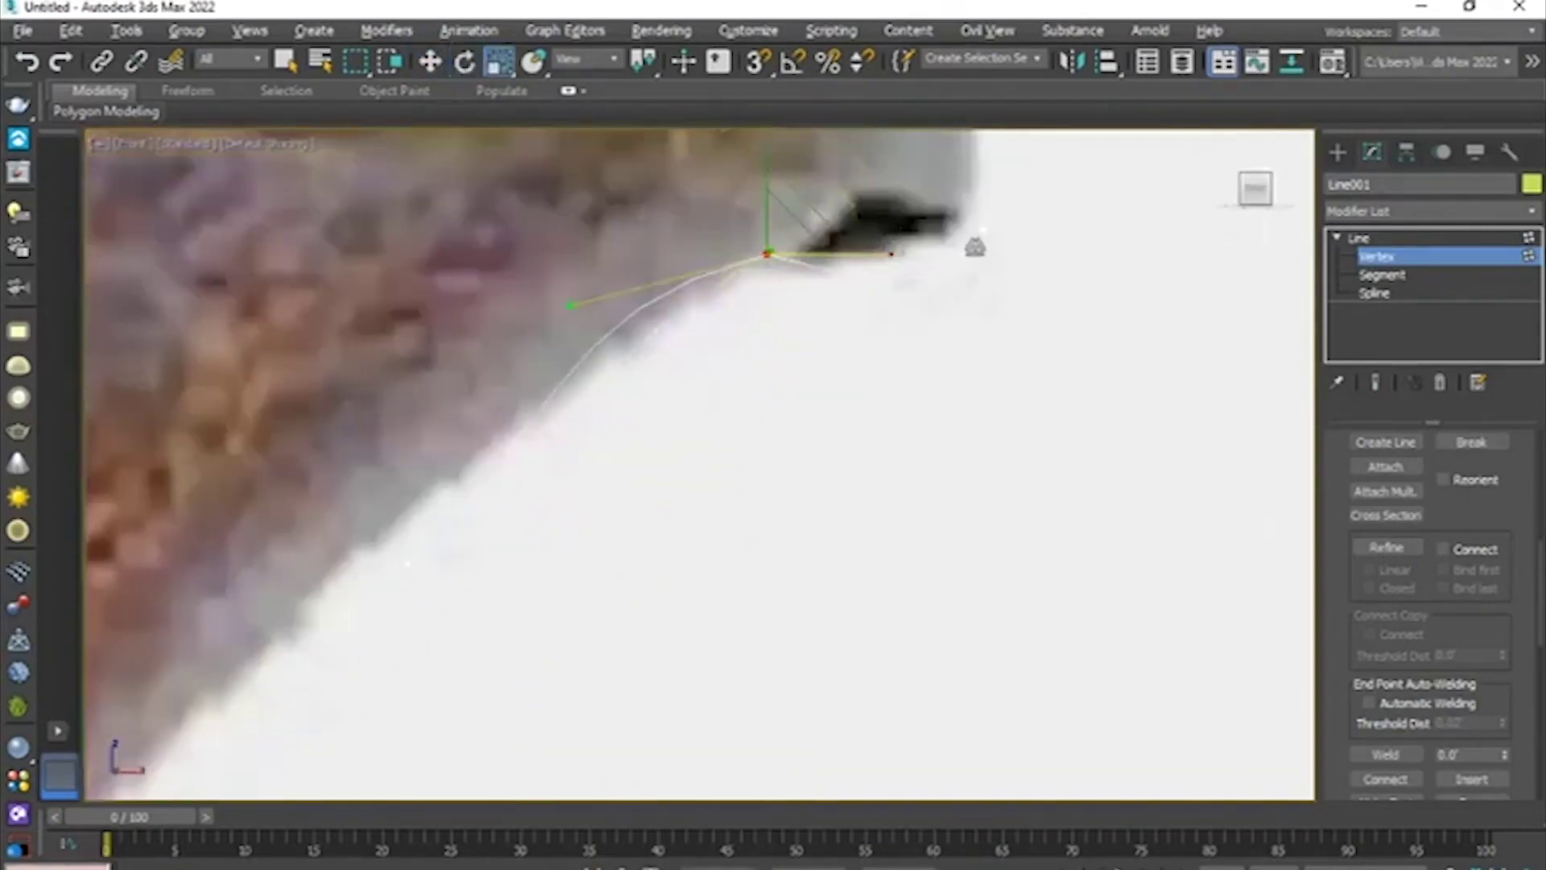
- Shift the next vertex down the slope below the rim horizontally inward onto the pot's edge
{"action": "key", "text": "w"}
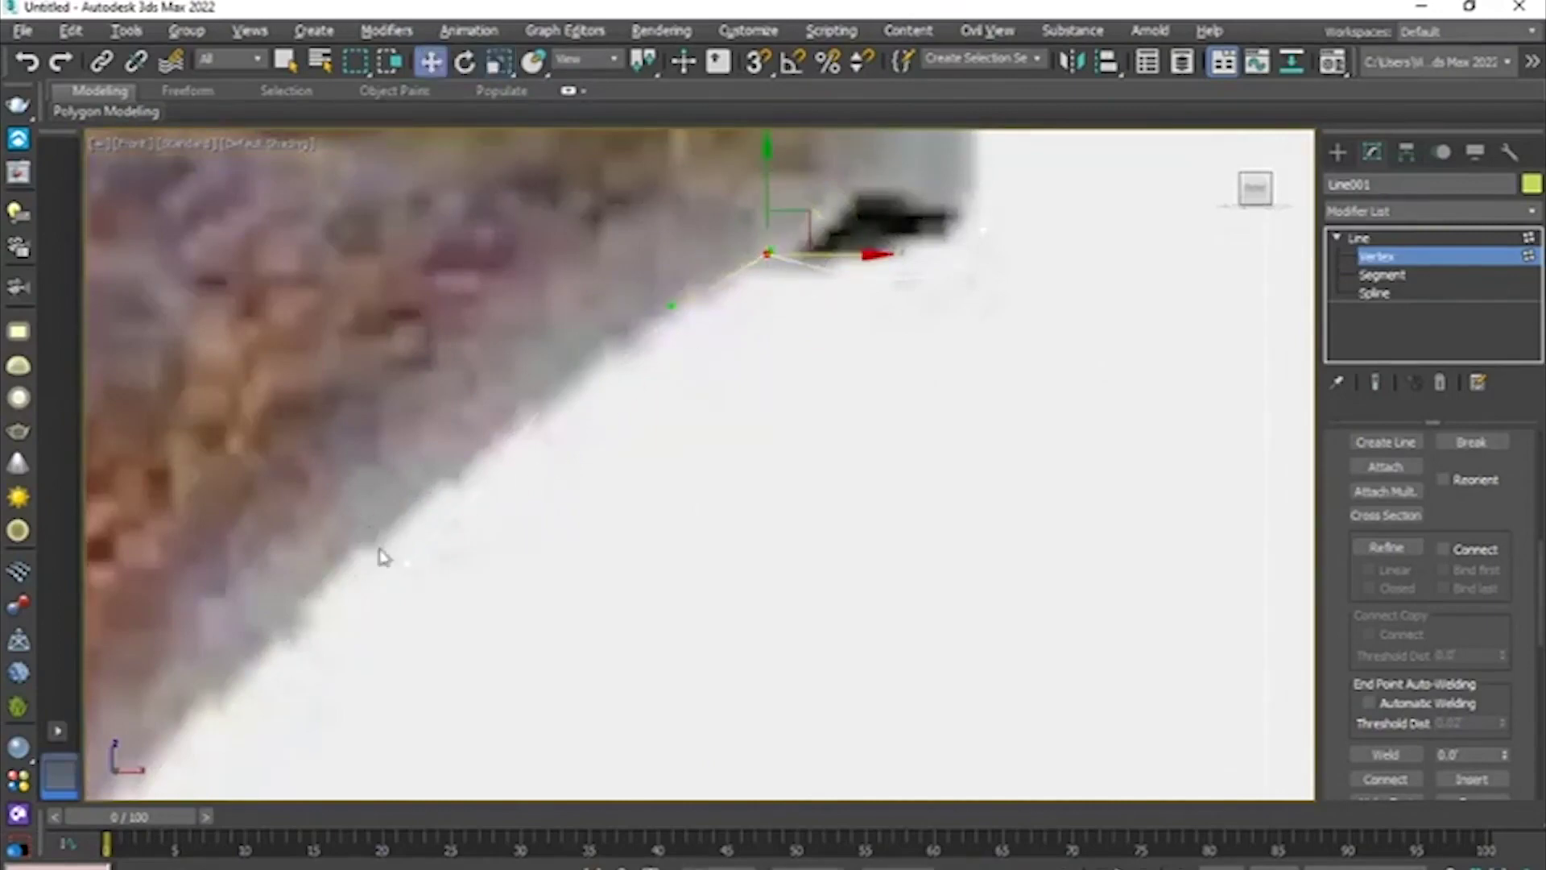
{"action": "left_click", "coordinate": [407, 564]}
{"action": "left_click_drag", "start_coordinate": [499, 582], "coordinate": [459, 569]}
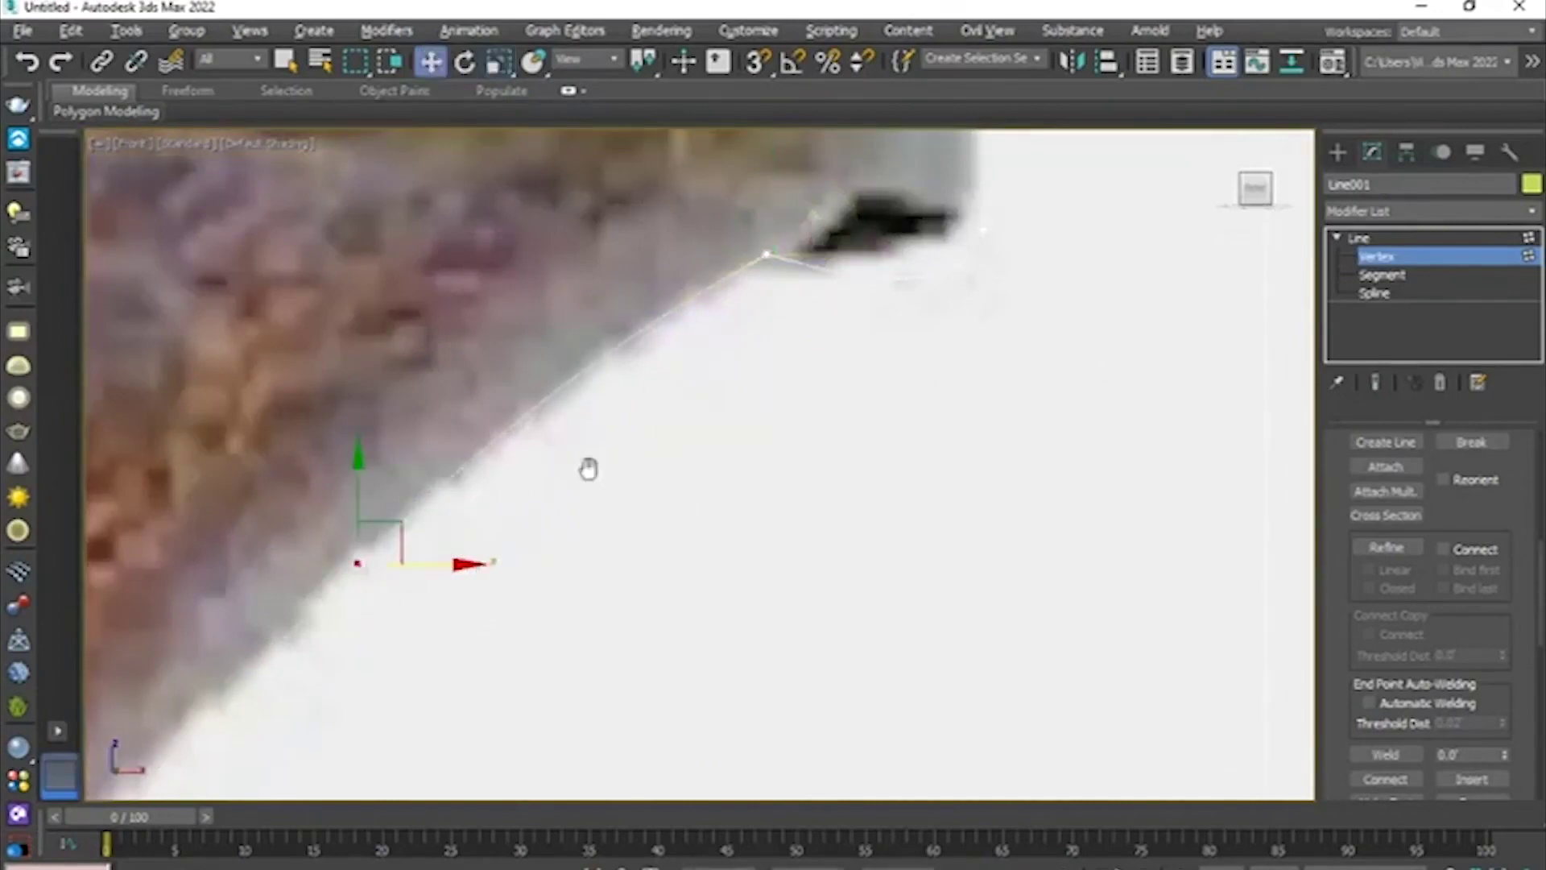
- Move the under-rim vertex up and outward along the rim's underside, towards the rim's lower outer corner
{"action": "middle_click_drag", "start_coordinate": [802, 259], "coordinate": [520, 451]}
{"action": "scroll", "coordinate": [548, 441], "scroll_direction": "up", "scroll_amount": 2}
{"action": "left_click_drag", "start_coordinate": [596, 349], "coordinate": [823, 465]}
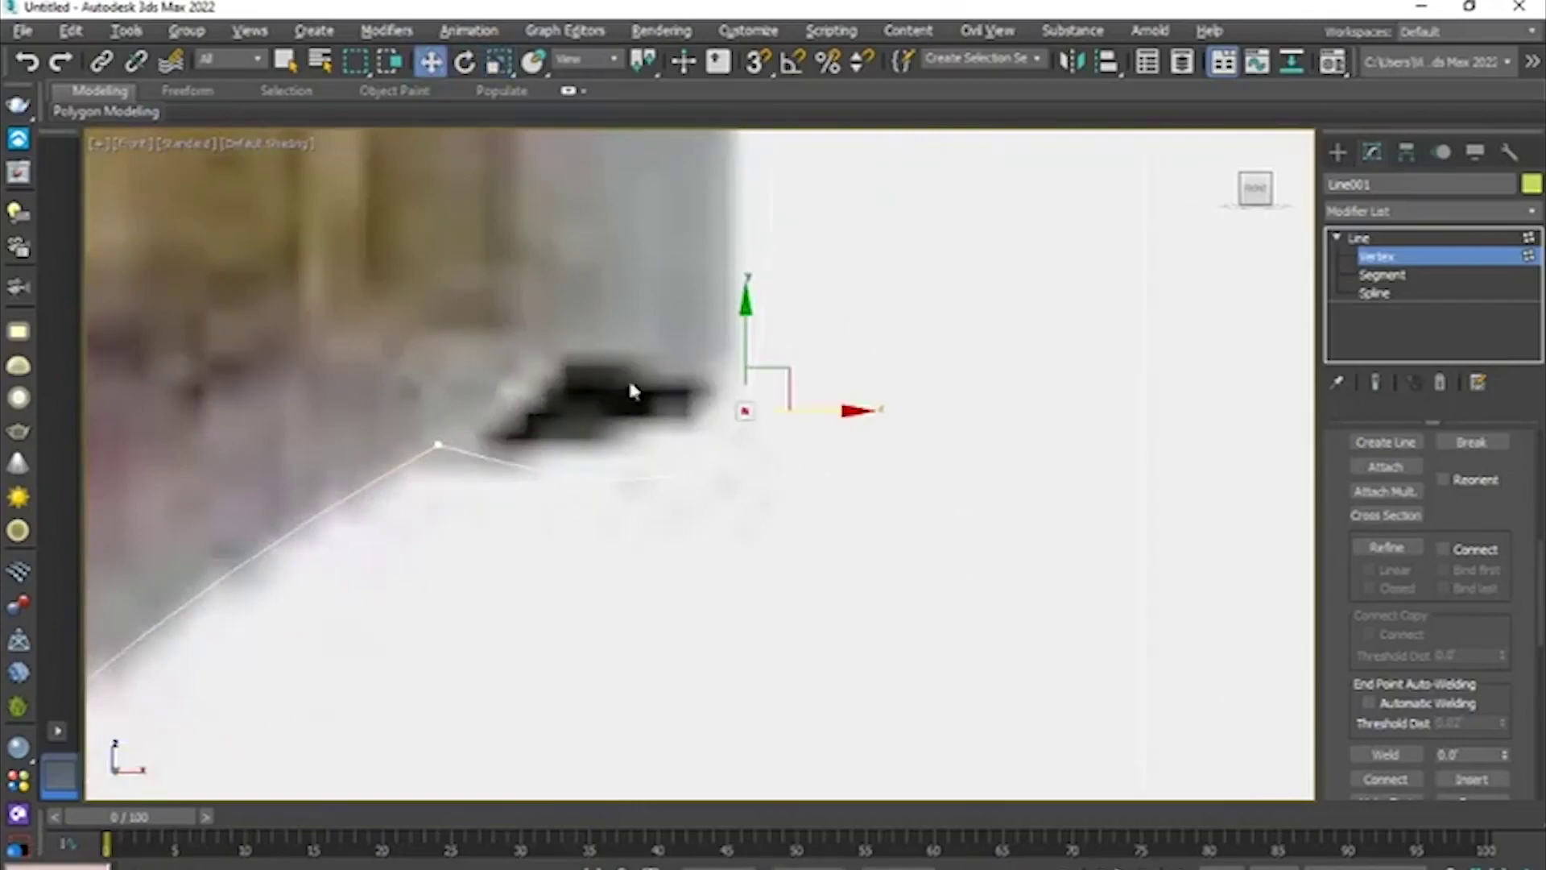
{"action": "left_click", "coordinate": [440, 444]}
{"action": "left_click_drag", "start_coordinate": [476, 418], "coordinate": [597, 349]}
{"action": "middle_click_drag", "start_coordinate": [598, 348], "coordinate": [521, 386]}
- Convert the rim's lower outer vertex to Corner and lower the under-rim vertex to the same level
{"action": "left_click", "coordinate": [655, 441]}
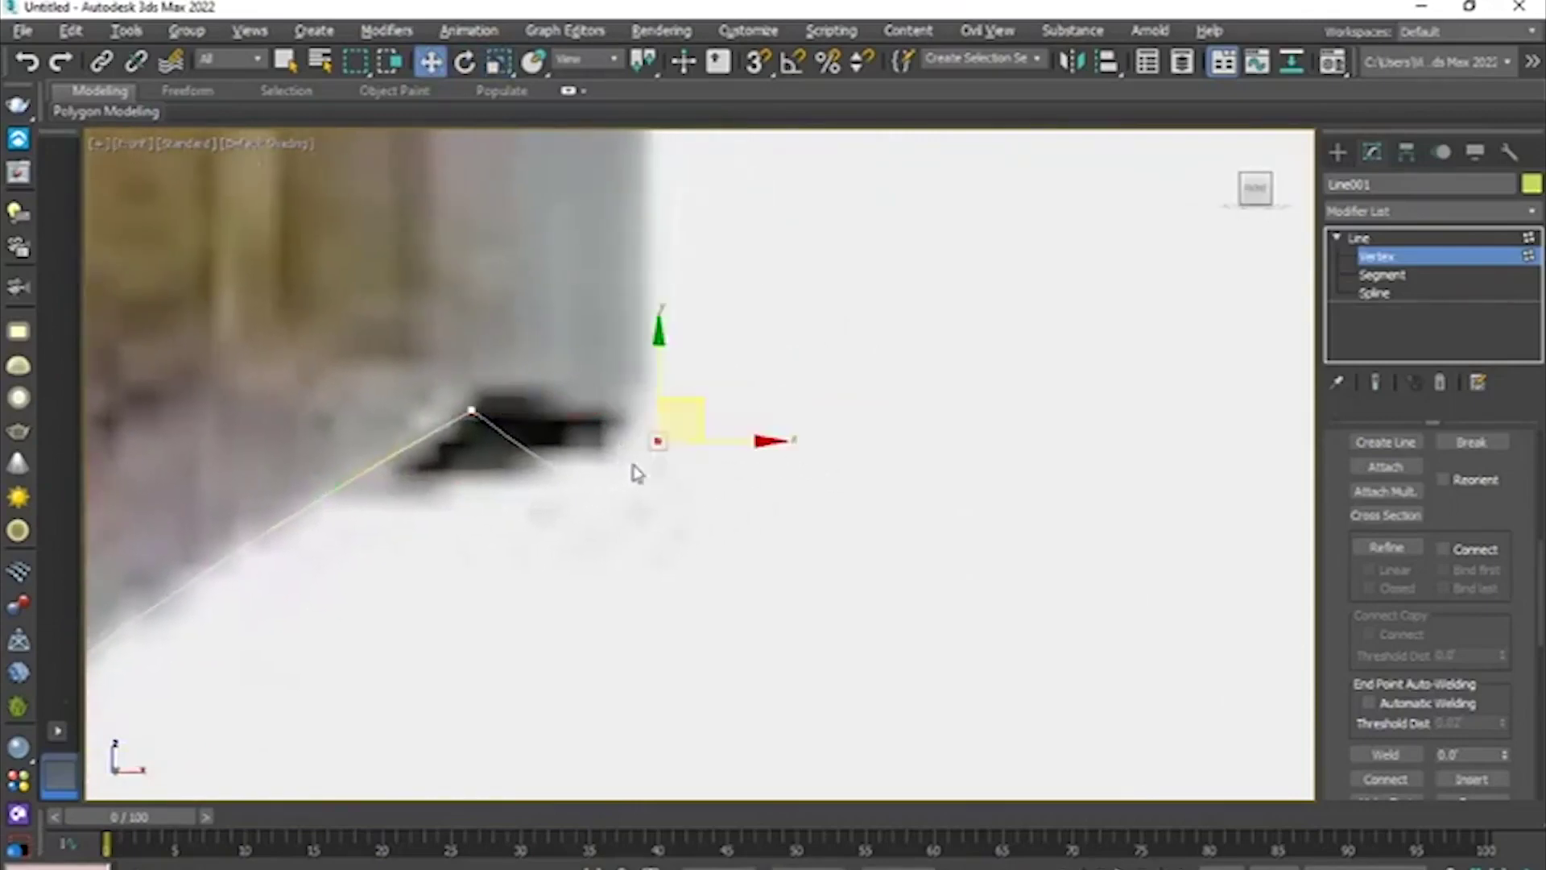
{"action": "right_click", "coordinate": [662, 430]}
{"action": "left_click", "coordinate": [616, 308]}
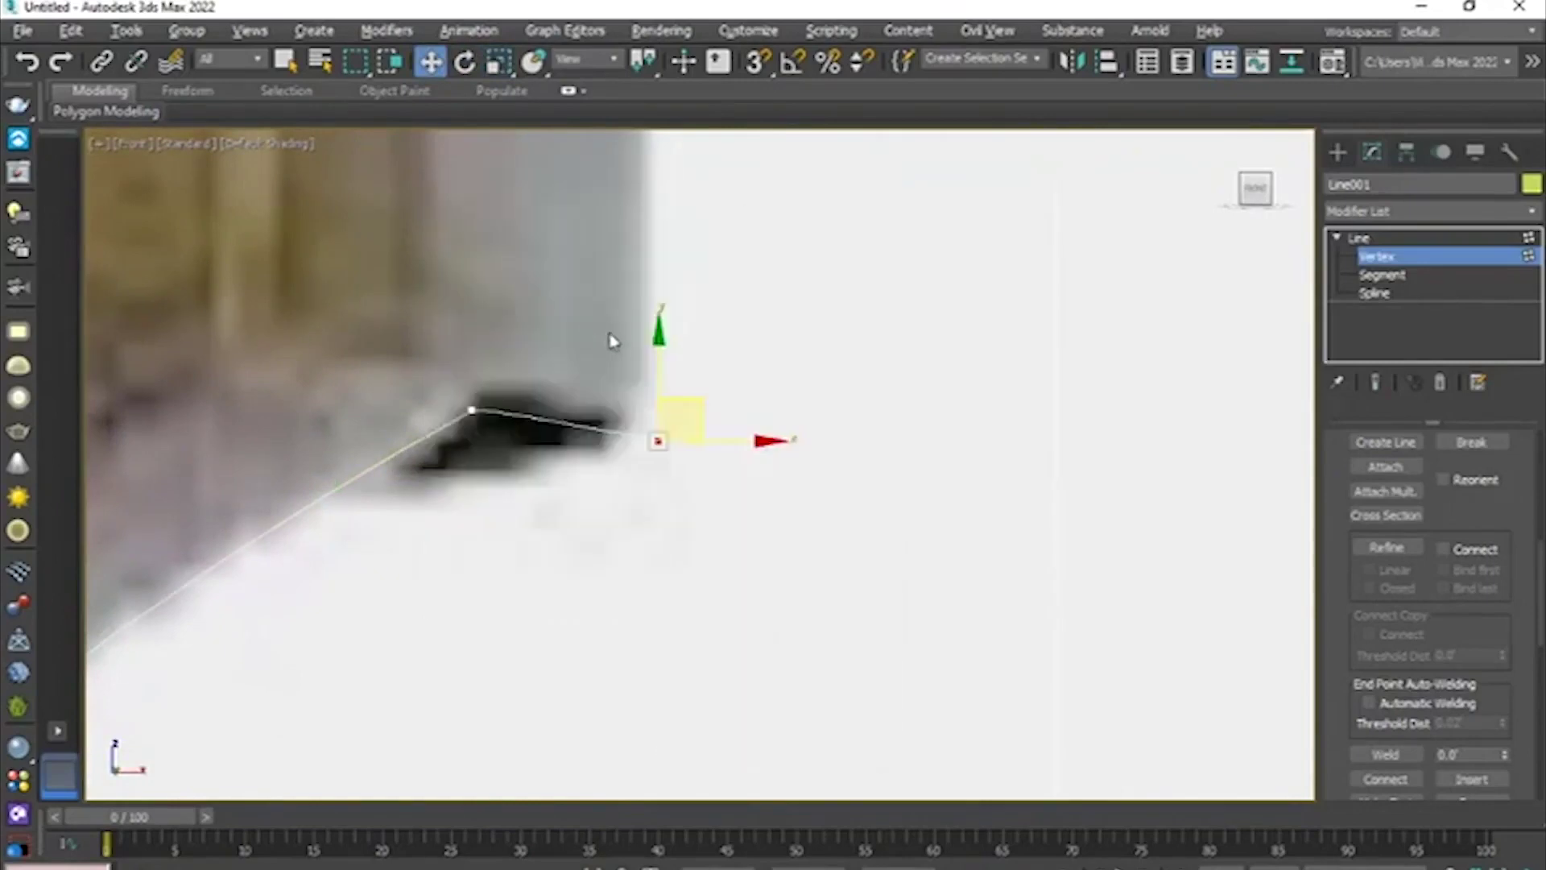
{"action": "left_click", "coordinate": [471, 410]}
{"action": "left_click_drag", "start_coordinate": [473, 347], "coordinate": [468, 392]}
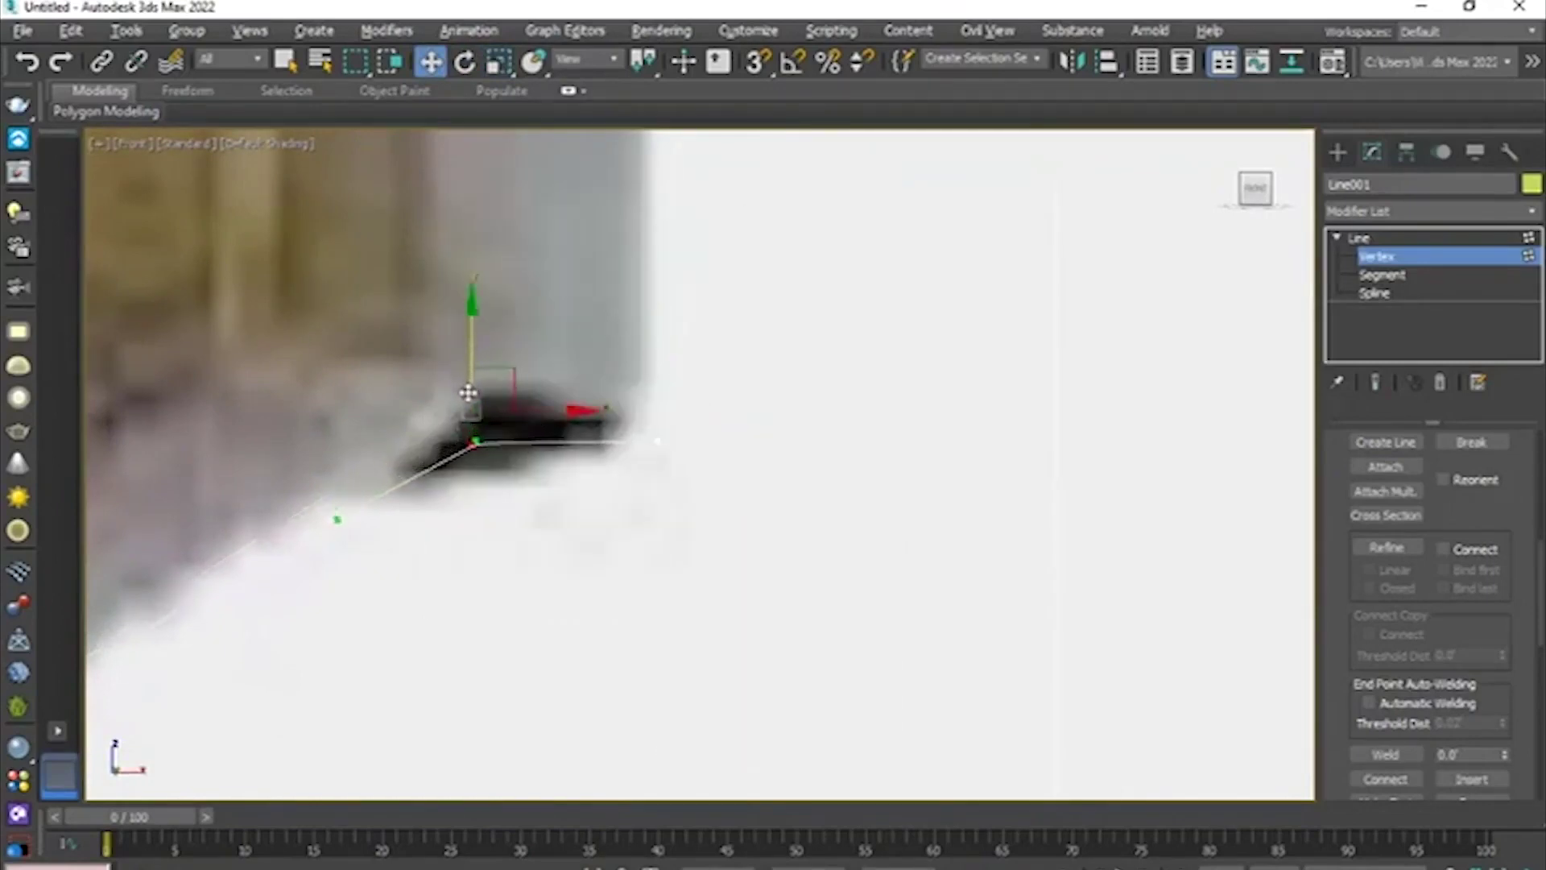
{"action": "scroll", "coordinate": [518, 487], "scroll_direction": "up", "scroll_amount": 5}
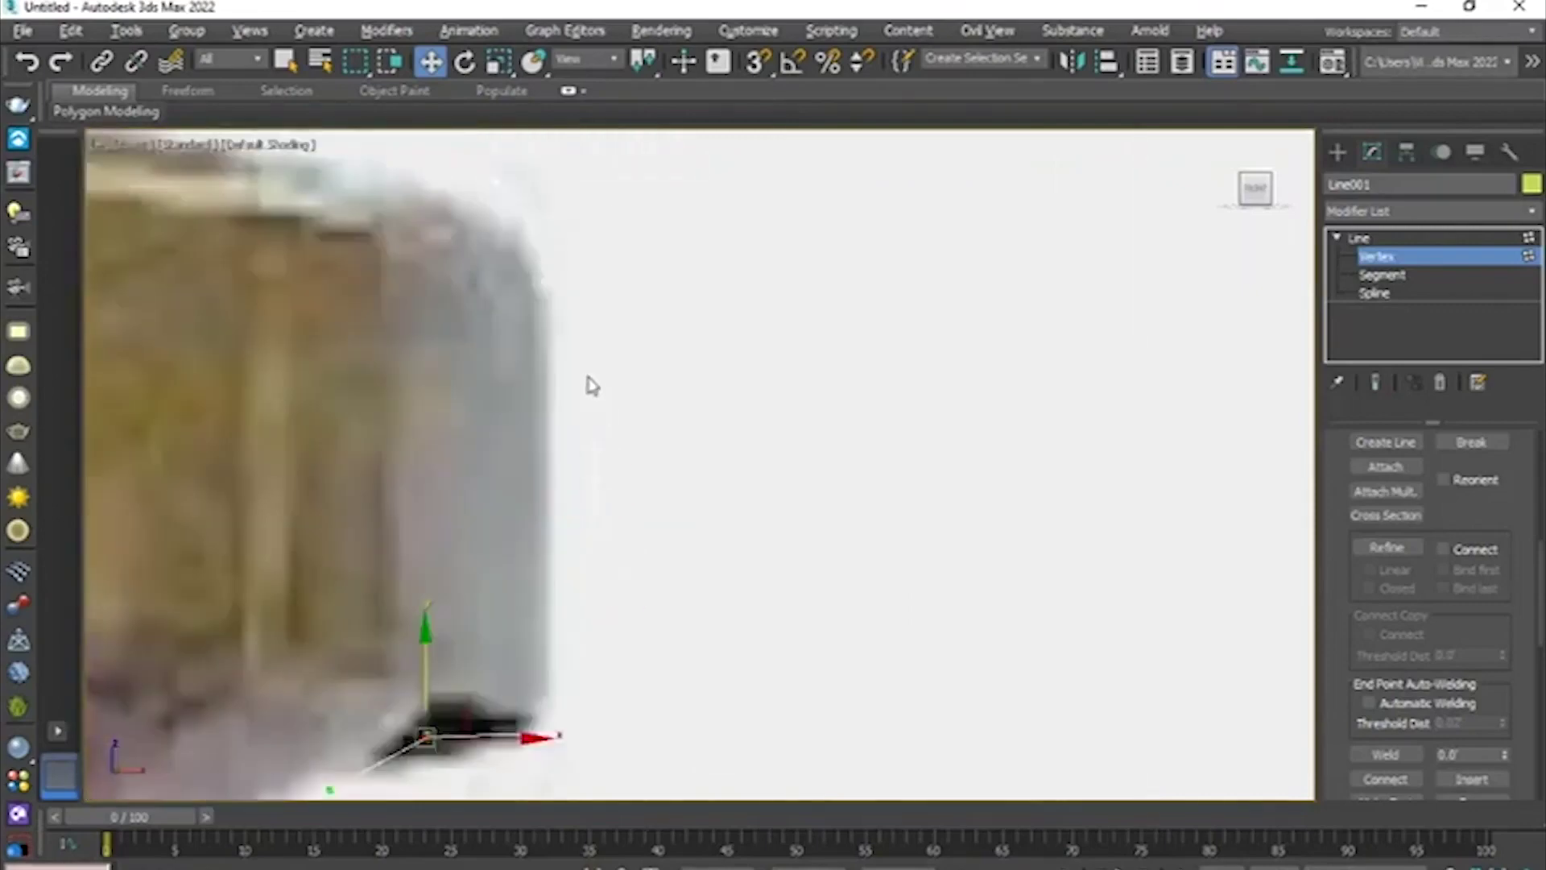
- Convert the rim's upper outer vertex to Corner and shift it horizontally outward to align with the rim's outer edge
{"action": "left_click", "coordinate": [503, 262]}
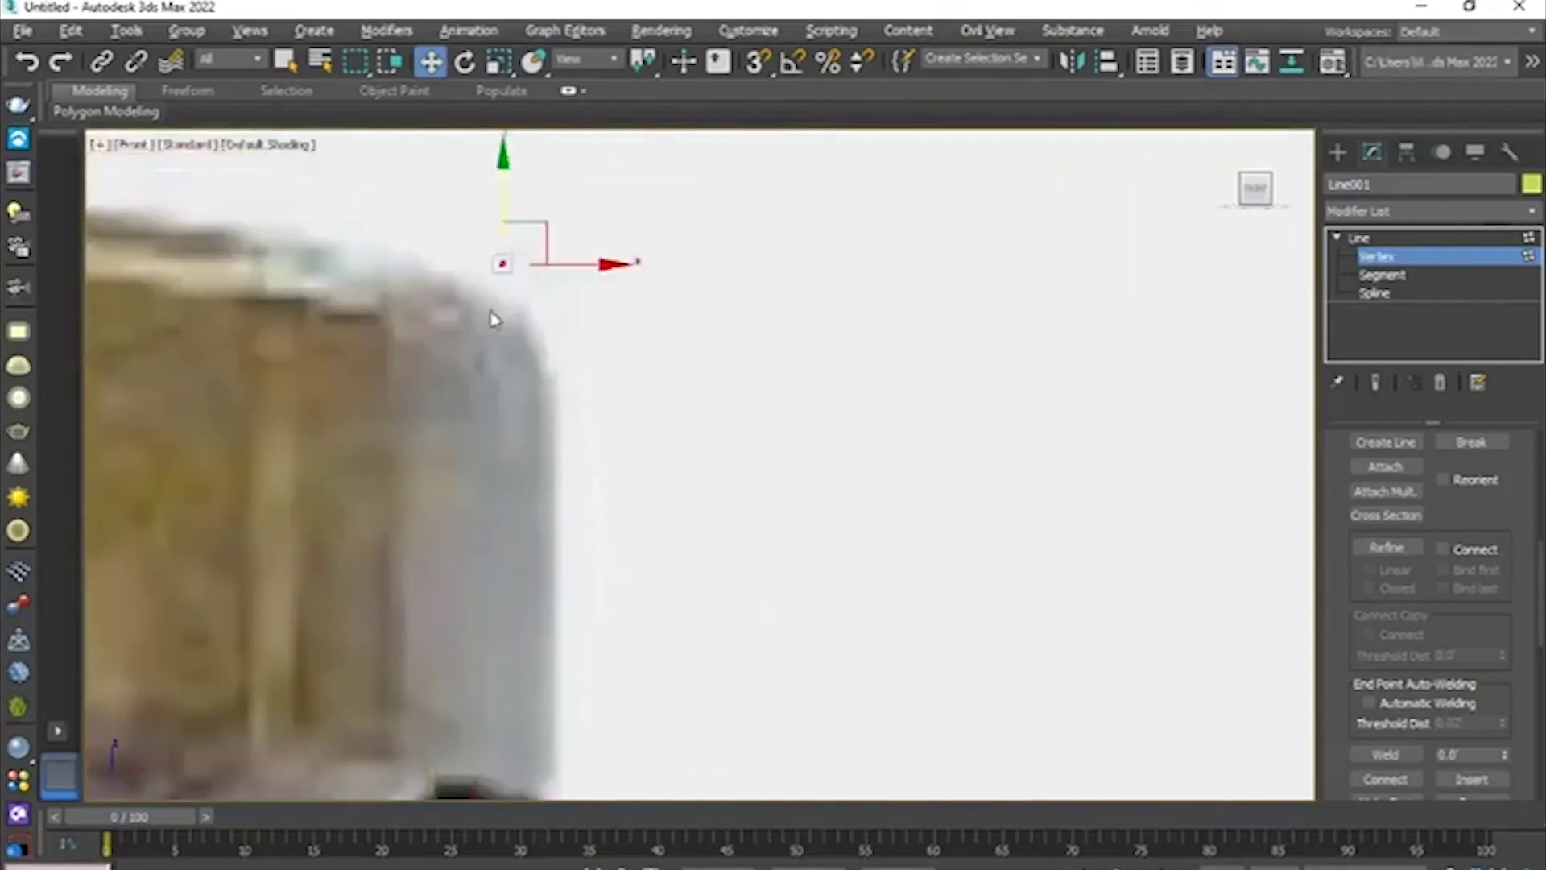
{"action": "right_click", "coordinate": [508, 268]}
{"action": "left_click", "coordinate": [463, 165]}
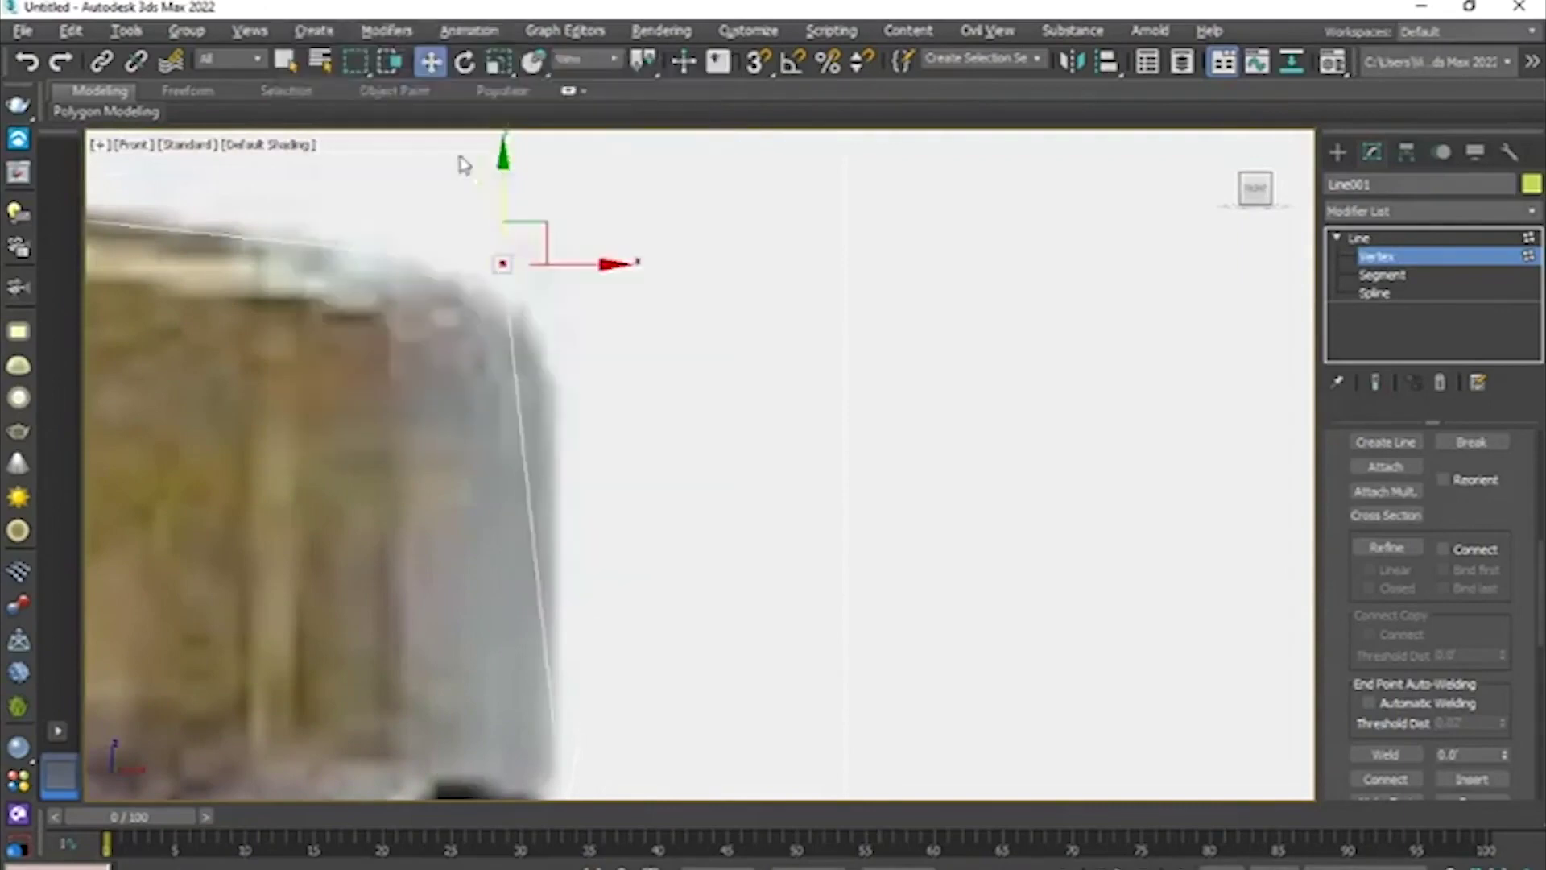
{"action": "left_click_drag", "start_coordinate": [606, 278], "coordinate": [666, 272]}
{"action": "scroll", "coordinate": [661, 411], "scroll_direction": "down", "scroll_amount": 6}
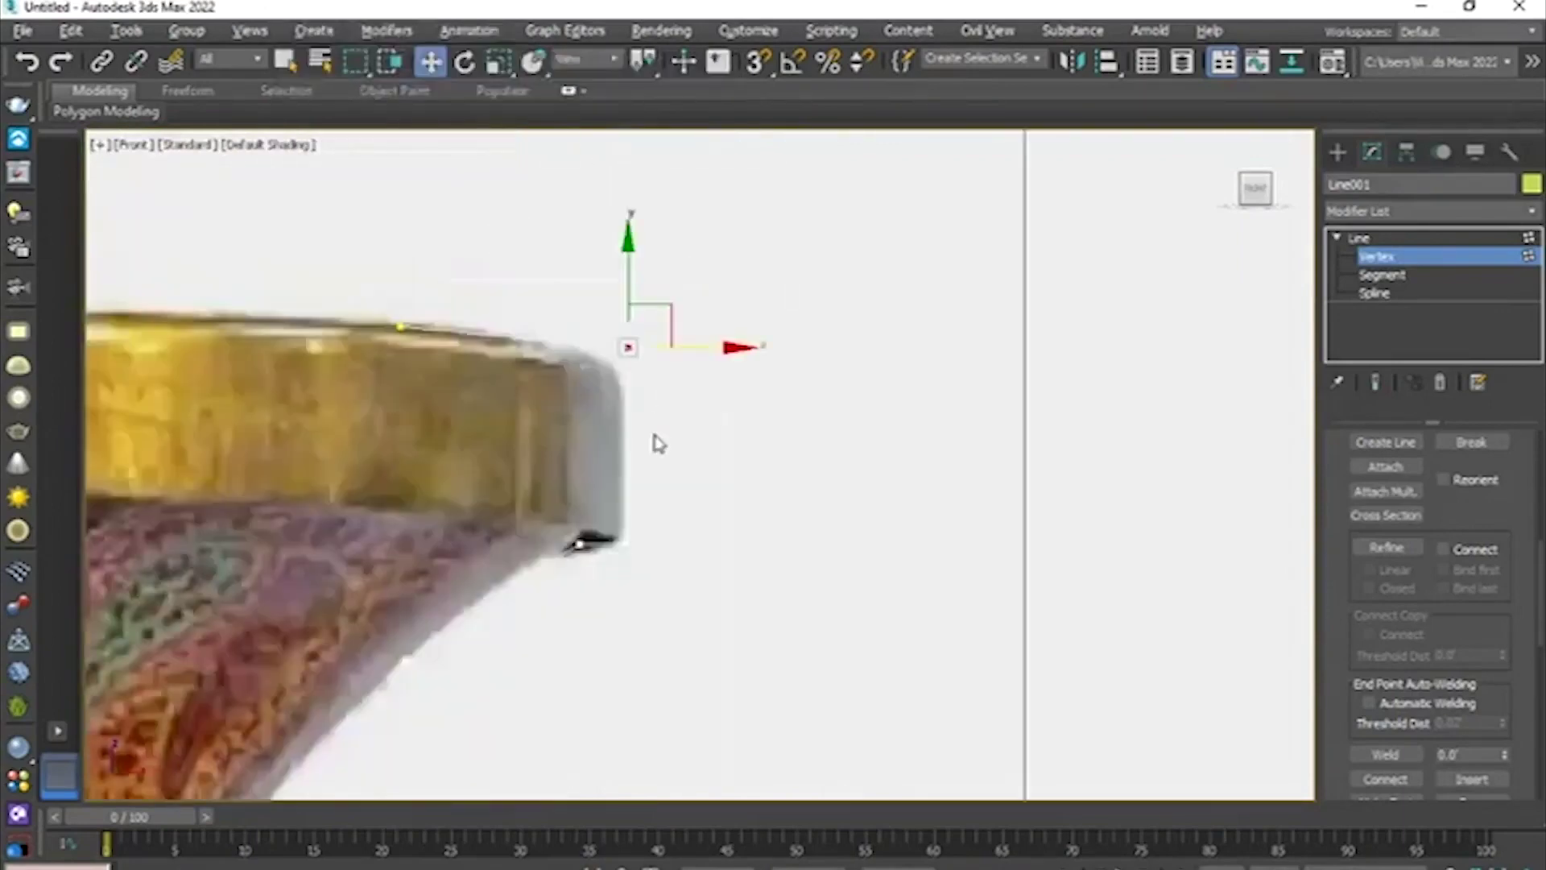
{"action": "middle_click_drag", "start_coordinate": [666, 424], "coordinate": [733, 389]}
{"action": "scroll", "coordinate": [663, 409], "scroll_direction": "up", "scroll_amount": 3}
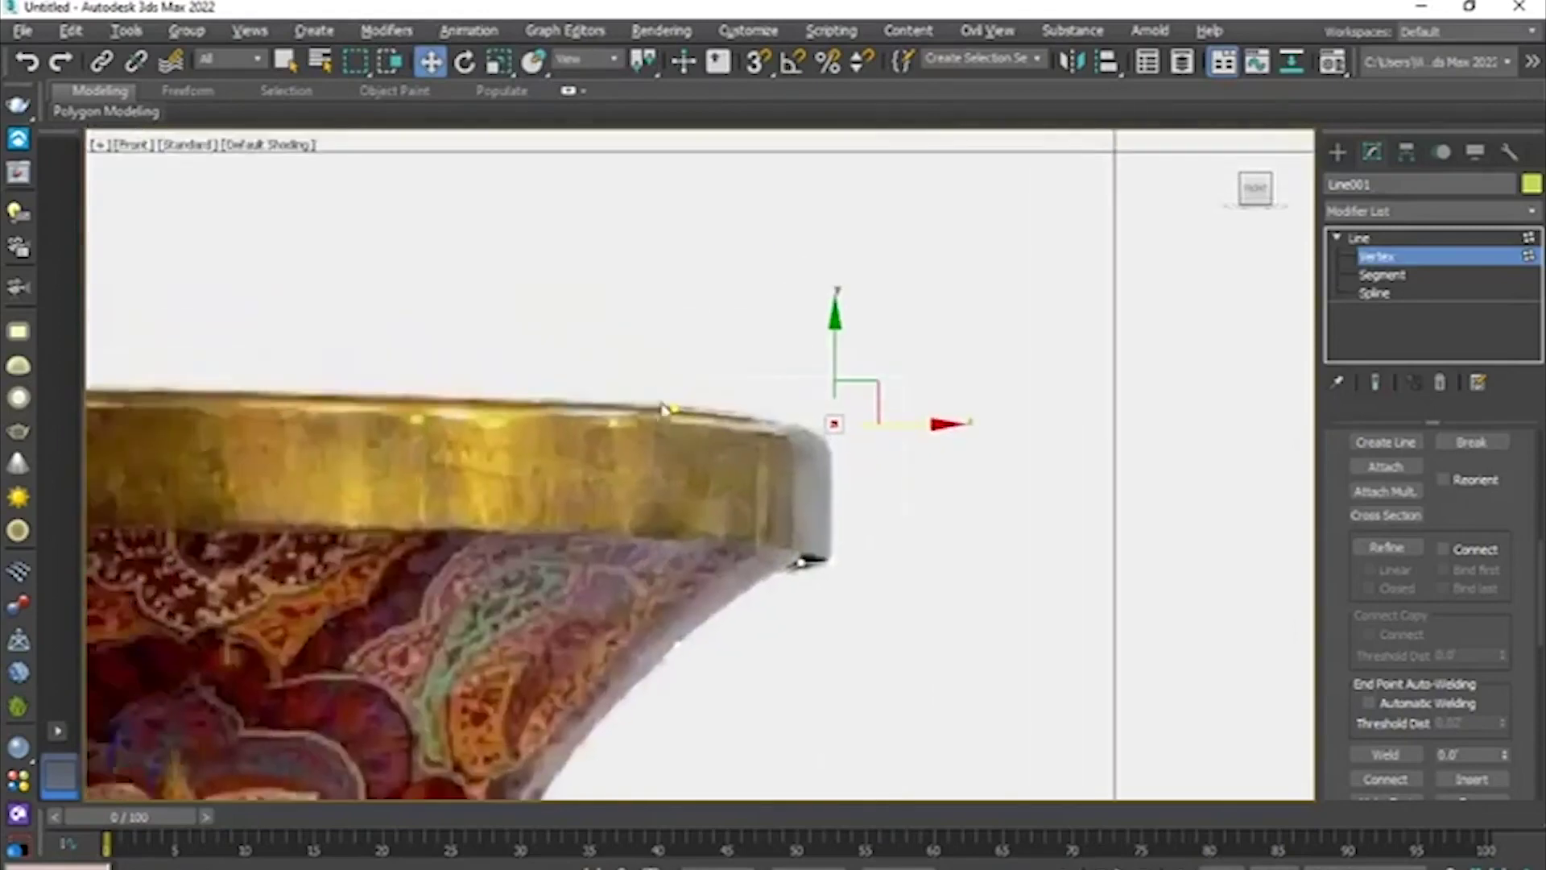
- Lower the vertex on the rim's top edge slightly to follow the photo, and finish vertex editing
{"action": "left_click_drag", "start_coordinate": [701, 453], "coordinate": [703, 449]}
{"action": "scroll", "coordinate": [676, 399], "scroll_direction": "up", "scroll_amount": 2}
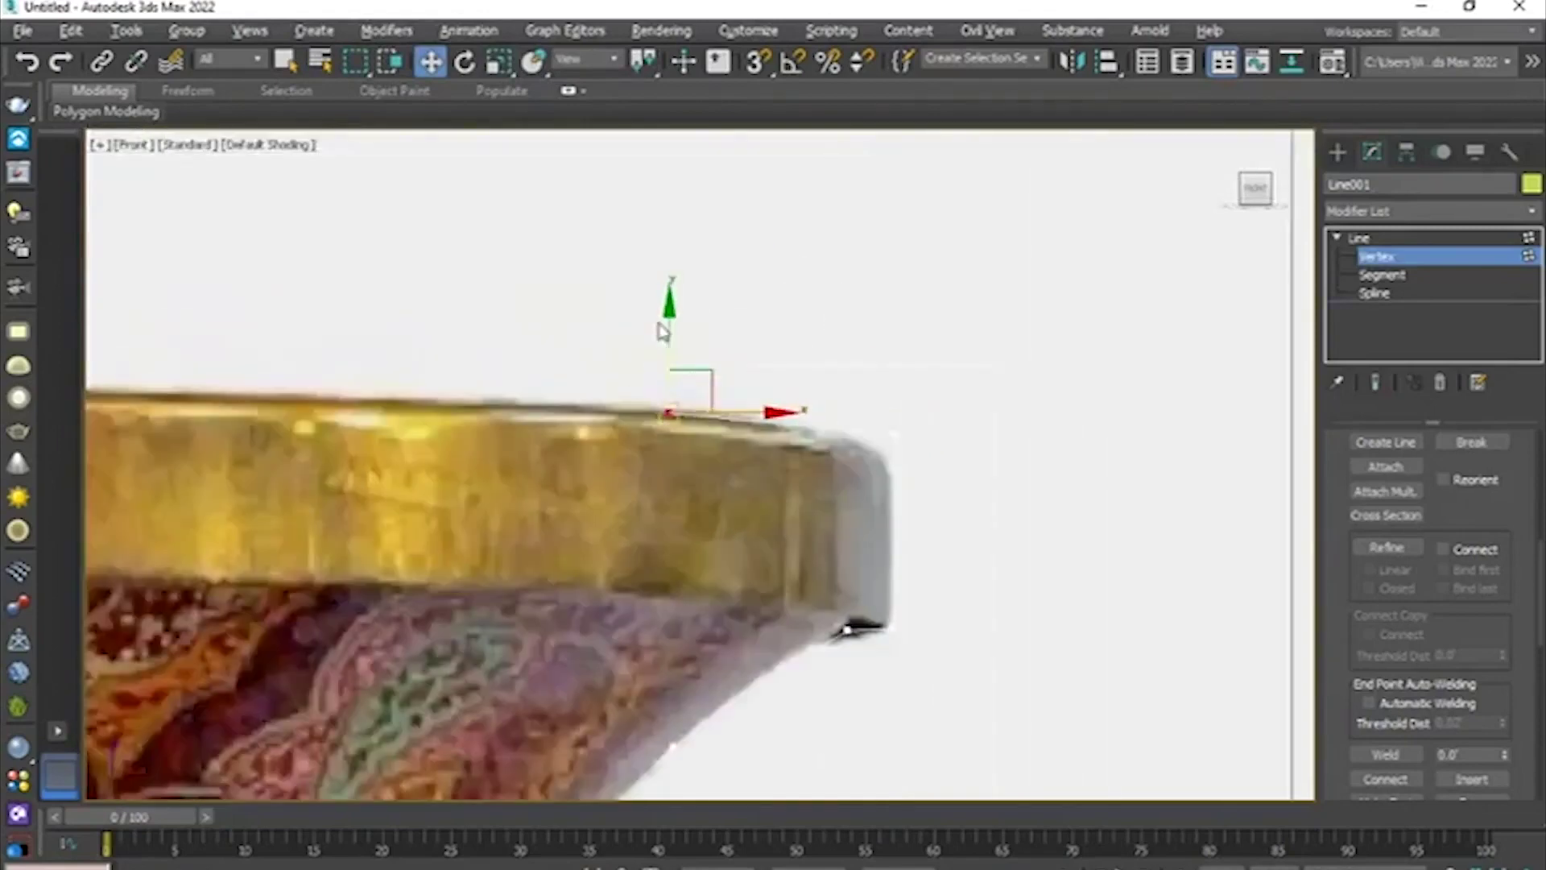
{"action": "left_click_drag", "start_coordinate": [665, 324], "coordinate": [666, 344]}
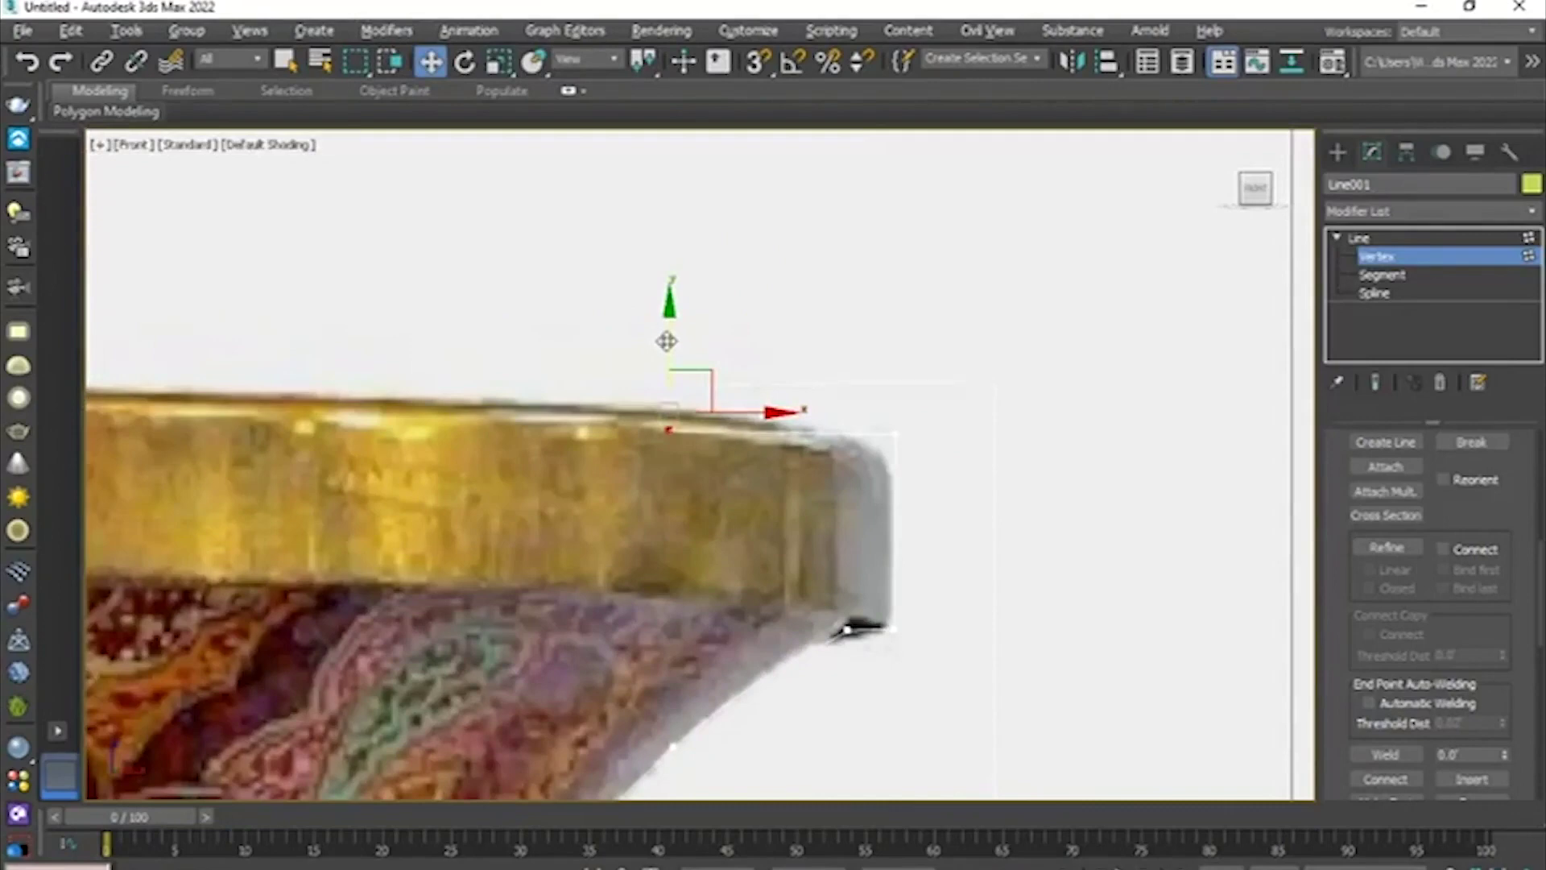
{"action": "left_click_drag", "start_coordinate": [666, 343], "coordinate": [667, 342]}
{"action": "scroll", "coordinate": [703, 408], "scroll_direction": "up", "scroll_amount": 2}
{"action": "middle_click_drag", "start_coordinate": [669, 364], "coordinate": [597, 269]}
{"action": "scroll", "coordinate": [690, 396], "scroll_direction": "down", "scroll_amount": 4}
{"action": "left_click", "coordinate": [1404, 239]}
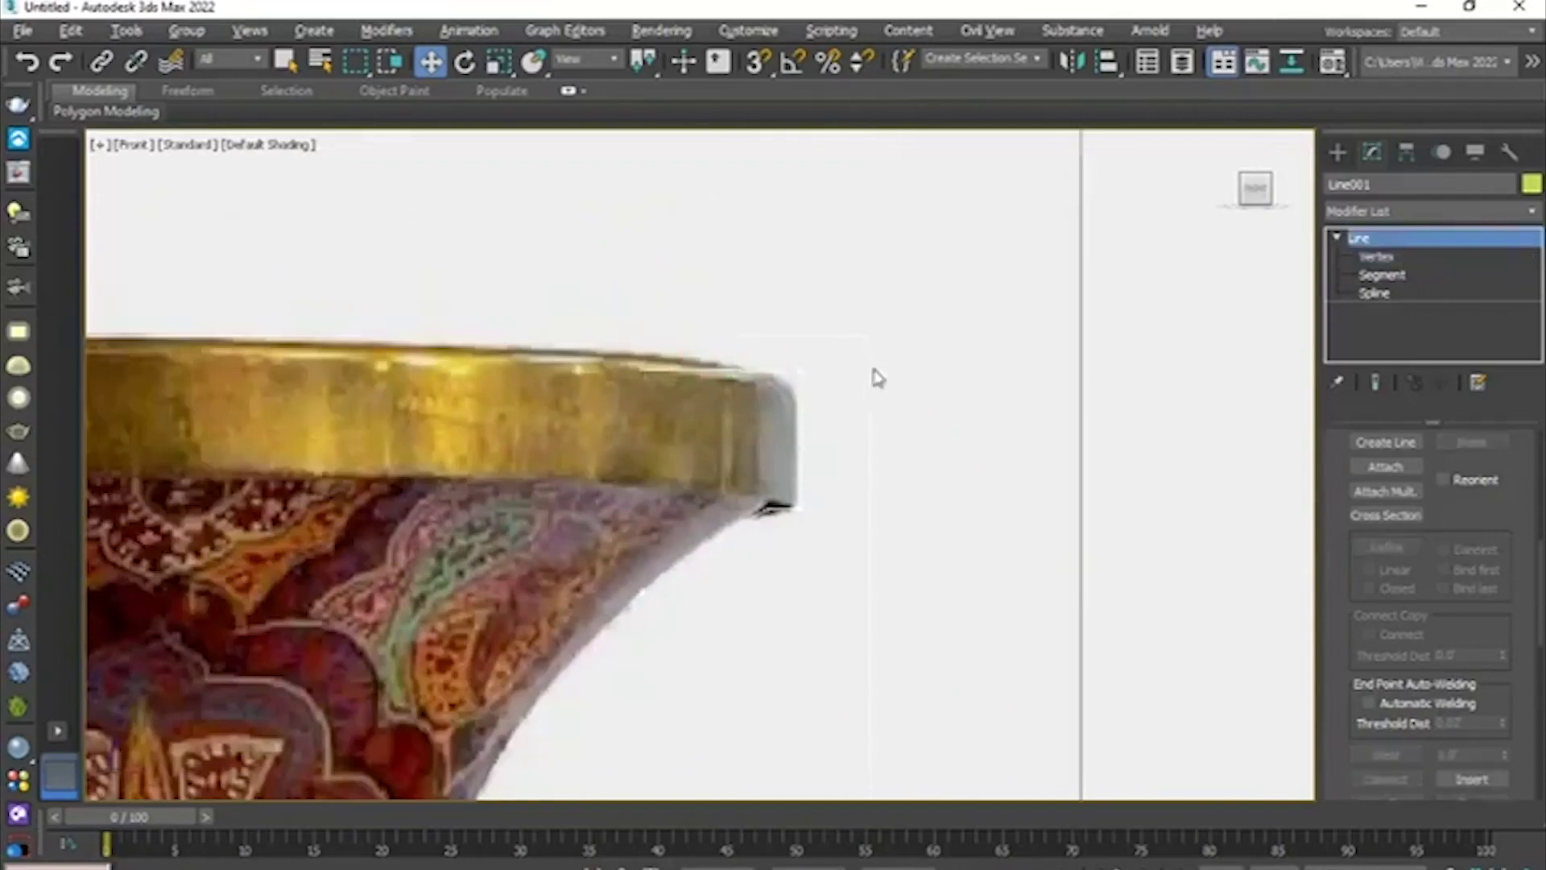
- Try a Lathe modifier on the profile spline and view the revolved shape in perspective
{"action": "scroll", "coordinate": [779, 403], "scroll_direction": "down", "scroll_amount": 5}
{"action": "key", "text": "alt+w"}
{"action": "key", "text": "alt+w"}
{"action": "middle_click_drag", "start_coordinate": [835, 490], "coordinate": [948, 487], "text": "alt"}
{"action": "left_click", "coordinate": [1392, 209]}
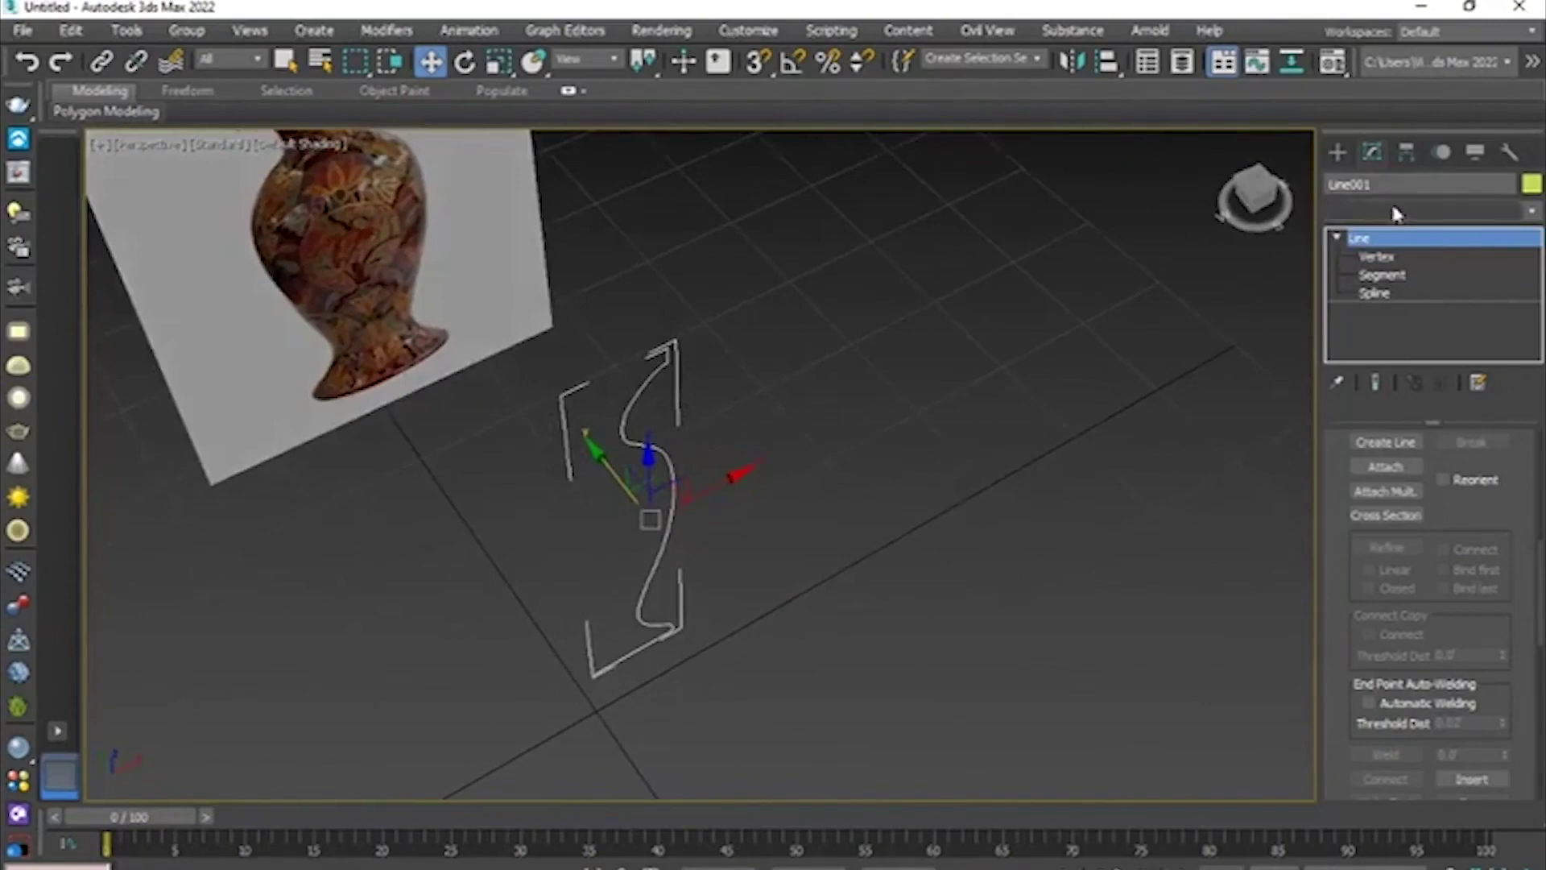
{"action": "left_click", "coordinate": [1393, 210]}
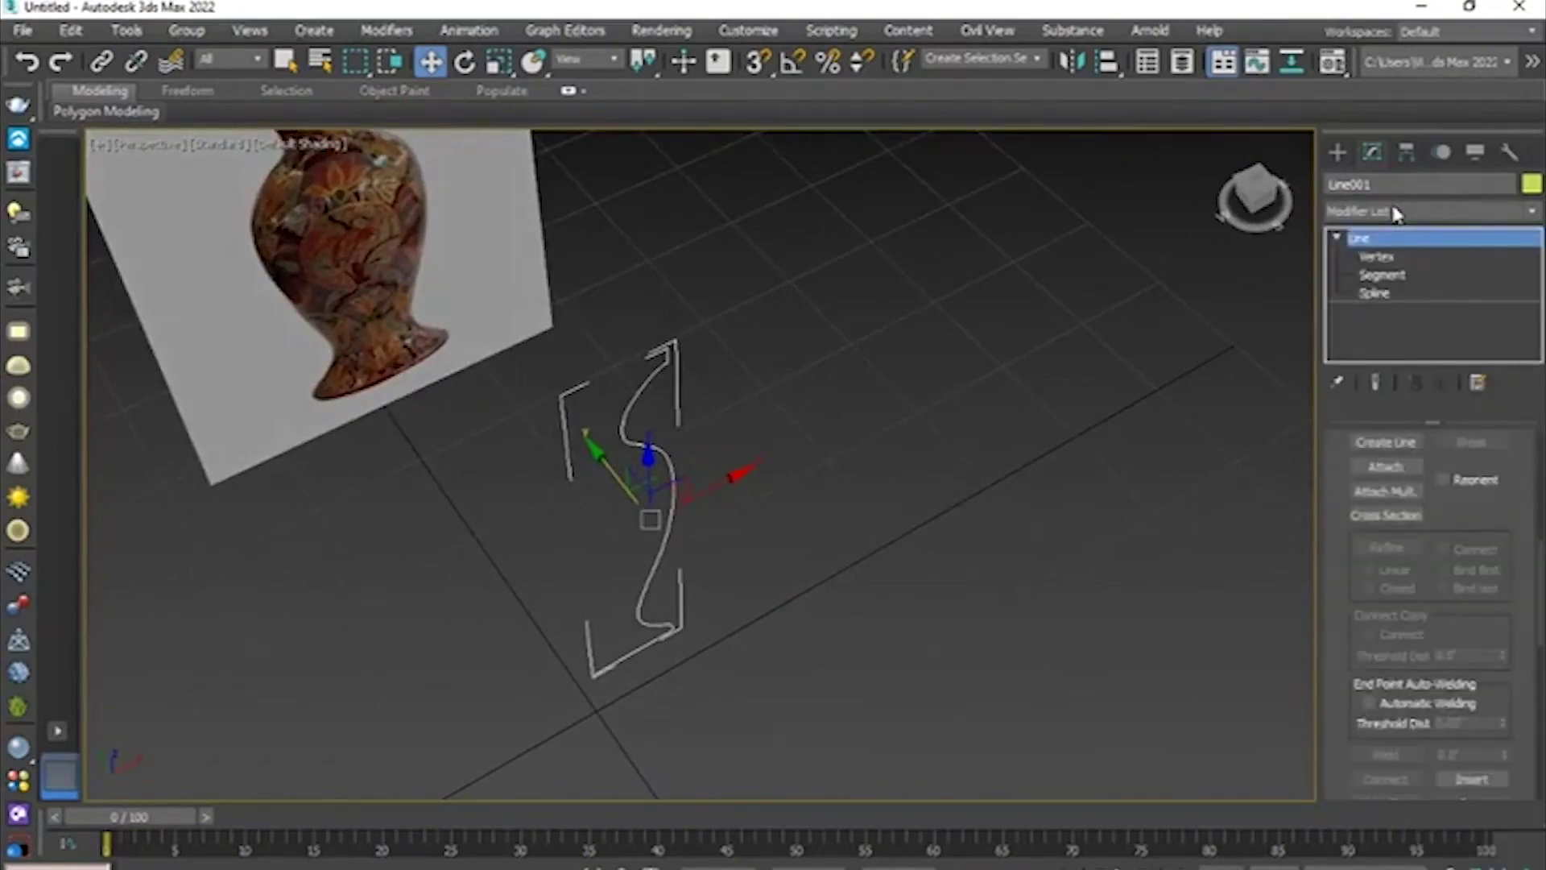
{"action": "left_click", "coordinate": [1393, 210]}
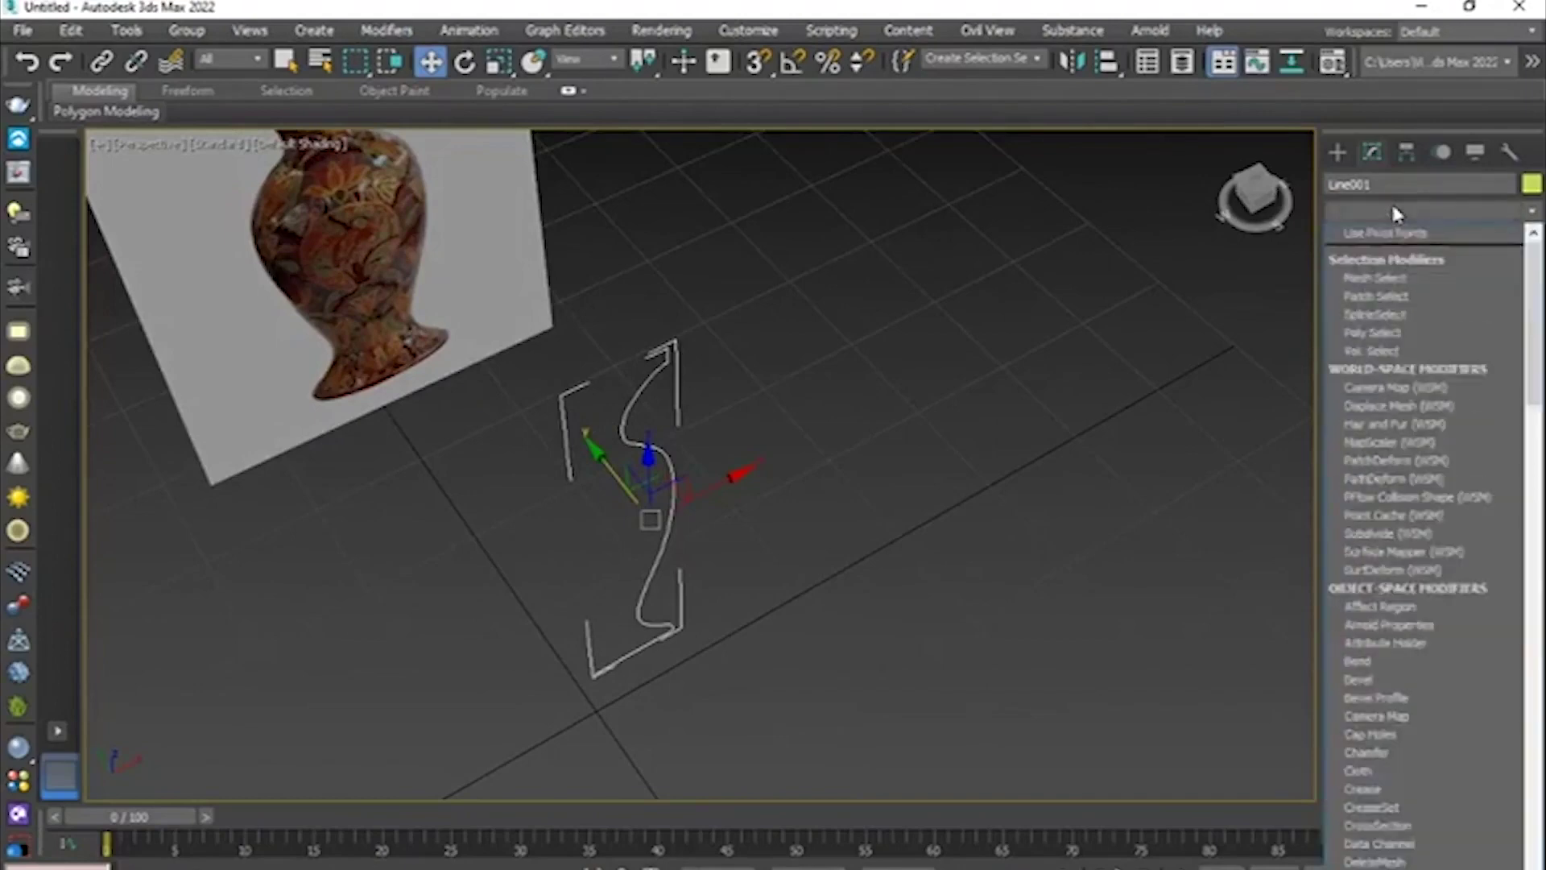
{"action": "key", "text": "l"}
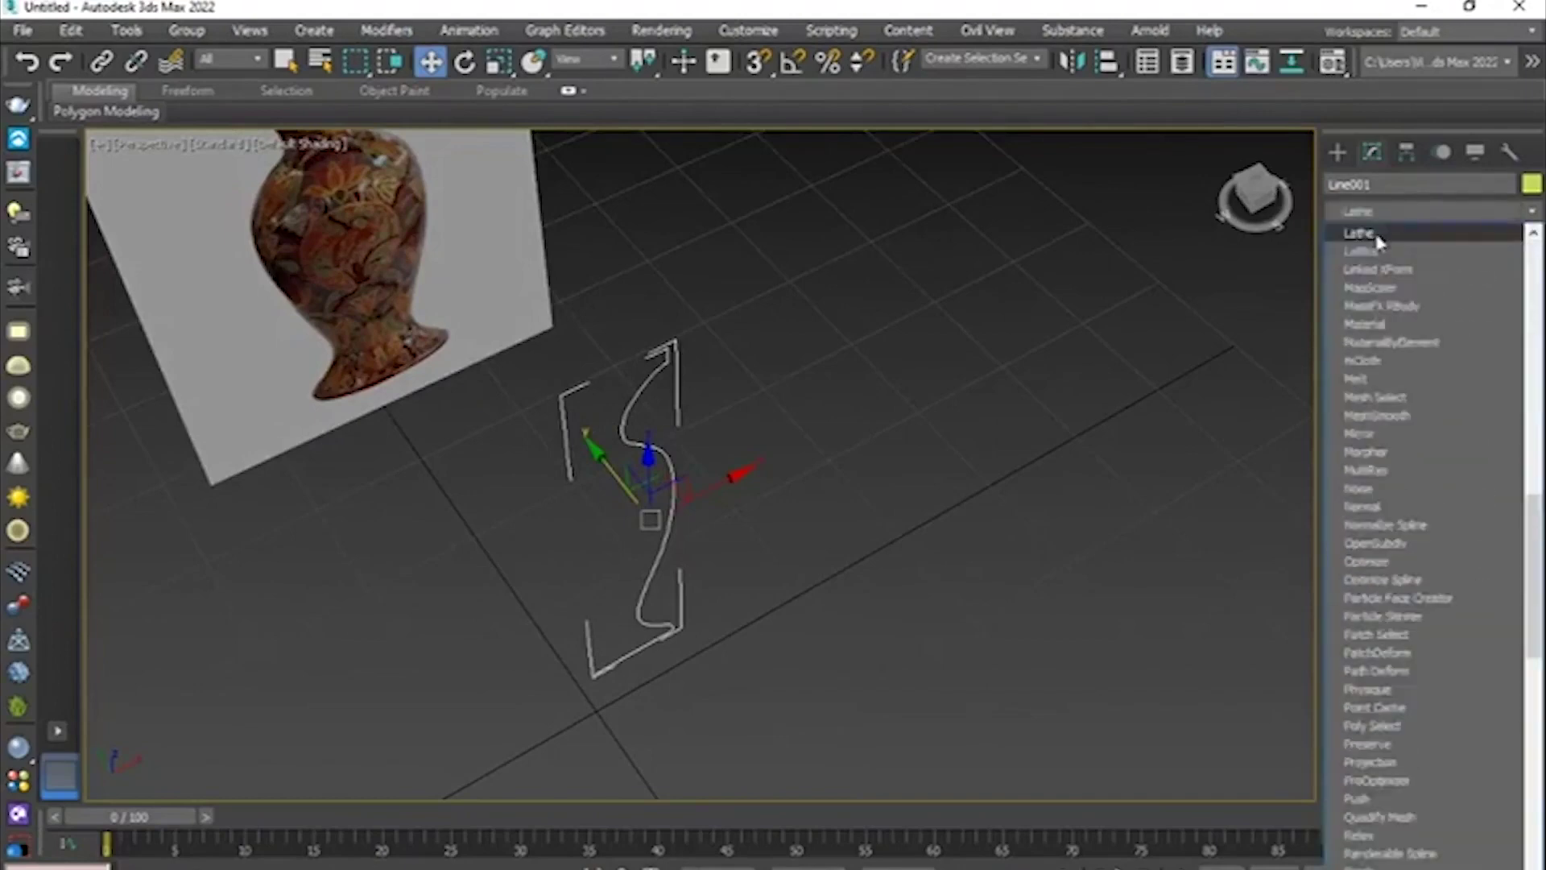
{"action": "left_click", "coordinate": [1375, 233]}
{"action": "middle_click_drag", "start_coordinate": [1079, 274], "coordinate": [827, 329], "text": "alt"}
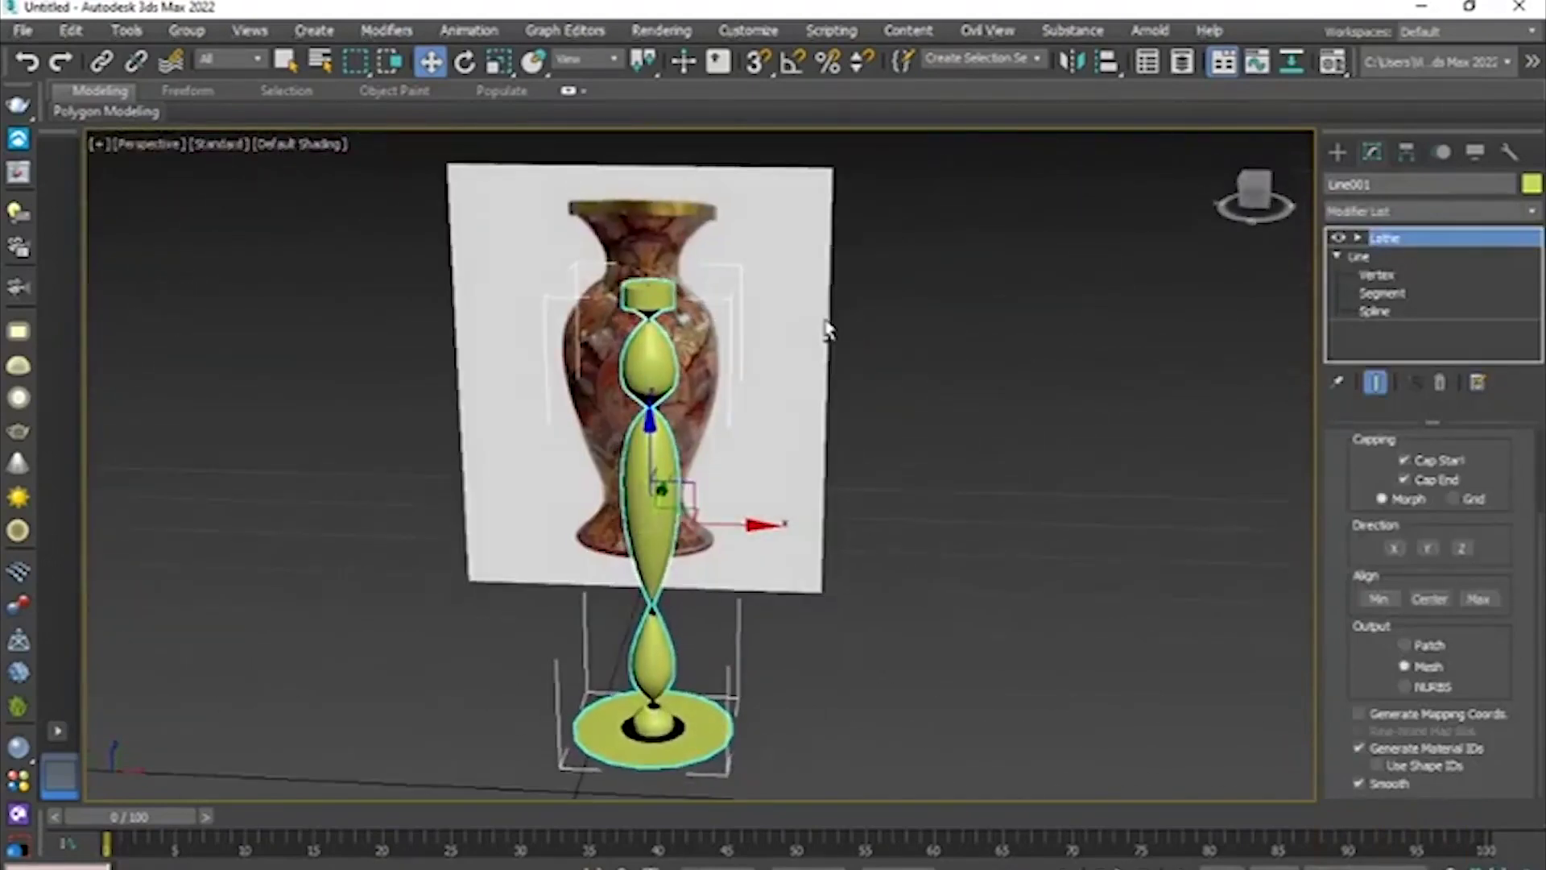
- Delete the Lathe modifier from the profile spline and return to the front view
{"action": "key", "text": "alt+w"}
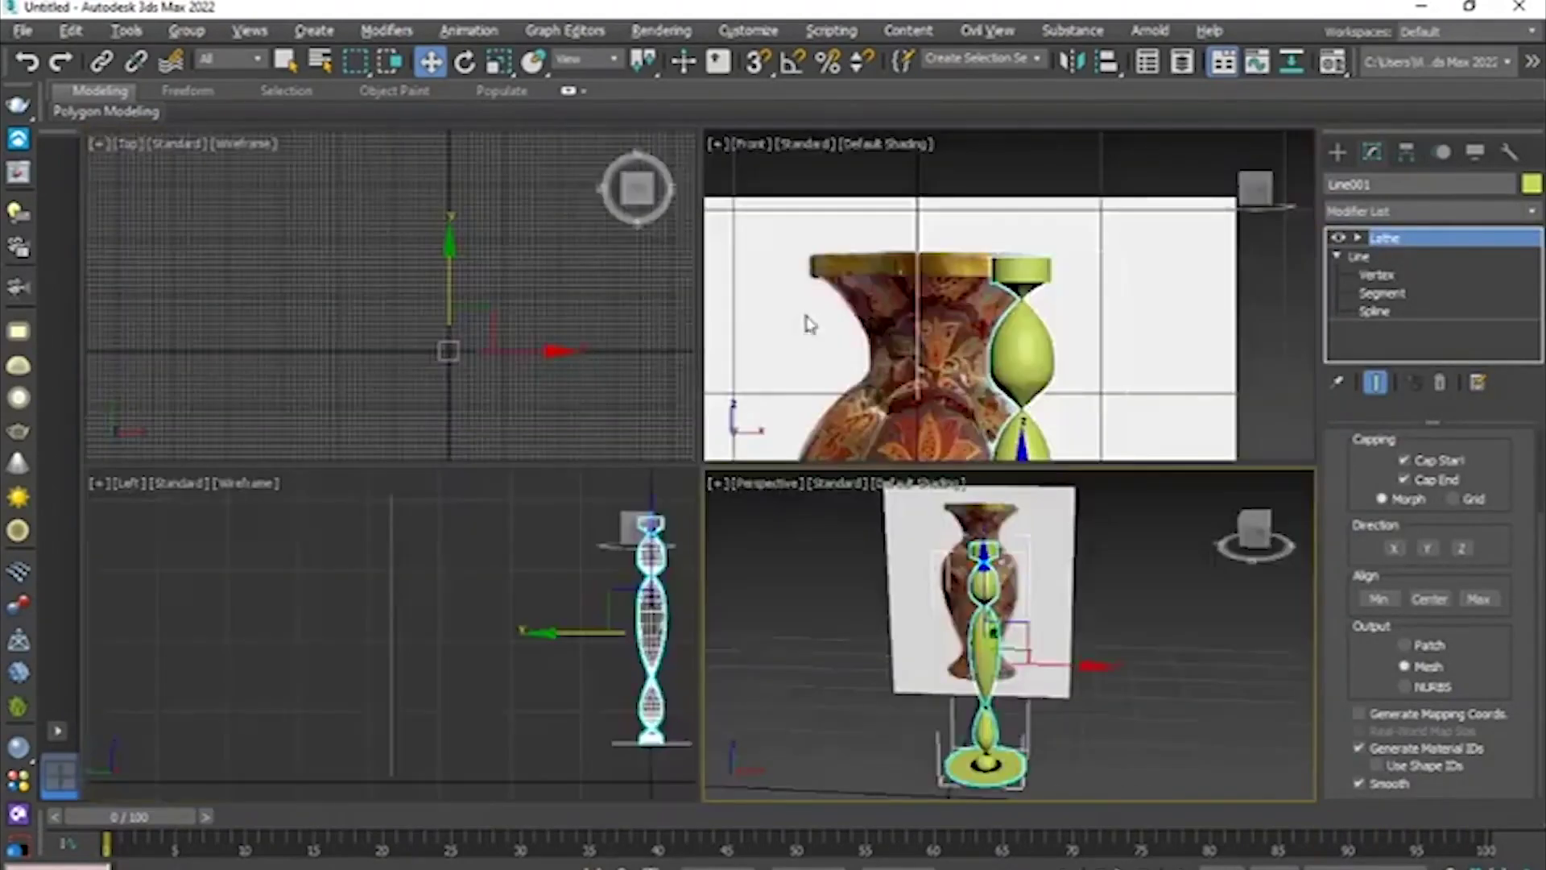
{"action": "right_click", "coordinate": [807, 322]}
{"action": "key", "text": "alt+w"}
{"action": "right_click", "coordinate": [1414, 240]}
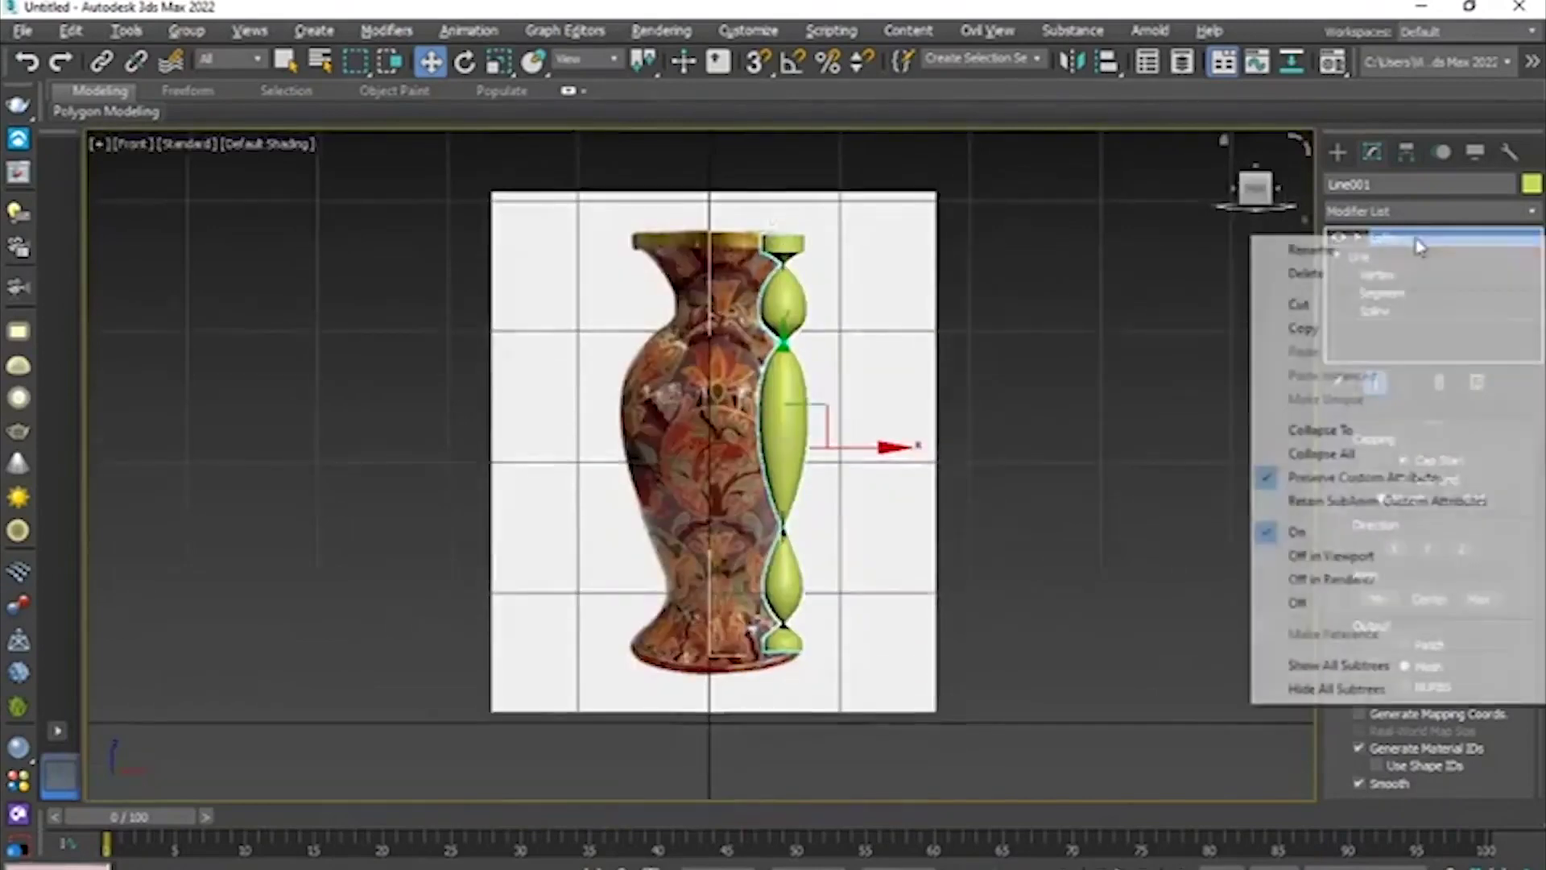
{"action": "left_click", "coordinate": [1327, 276]}
{"action": "middle_click_drag", "start_coordinate": [739, 431], "coordinate": [737, 382]}
{"action": "scroll", "coordinate": [814, 385], "scroll_direction": "up", "scroll_amount": 5}
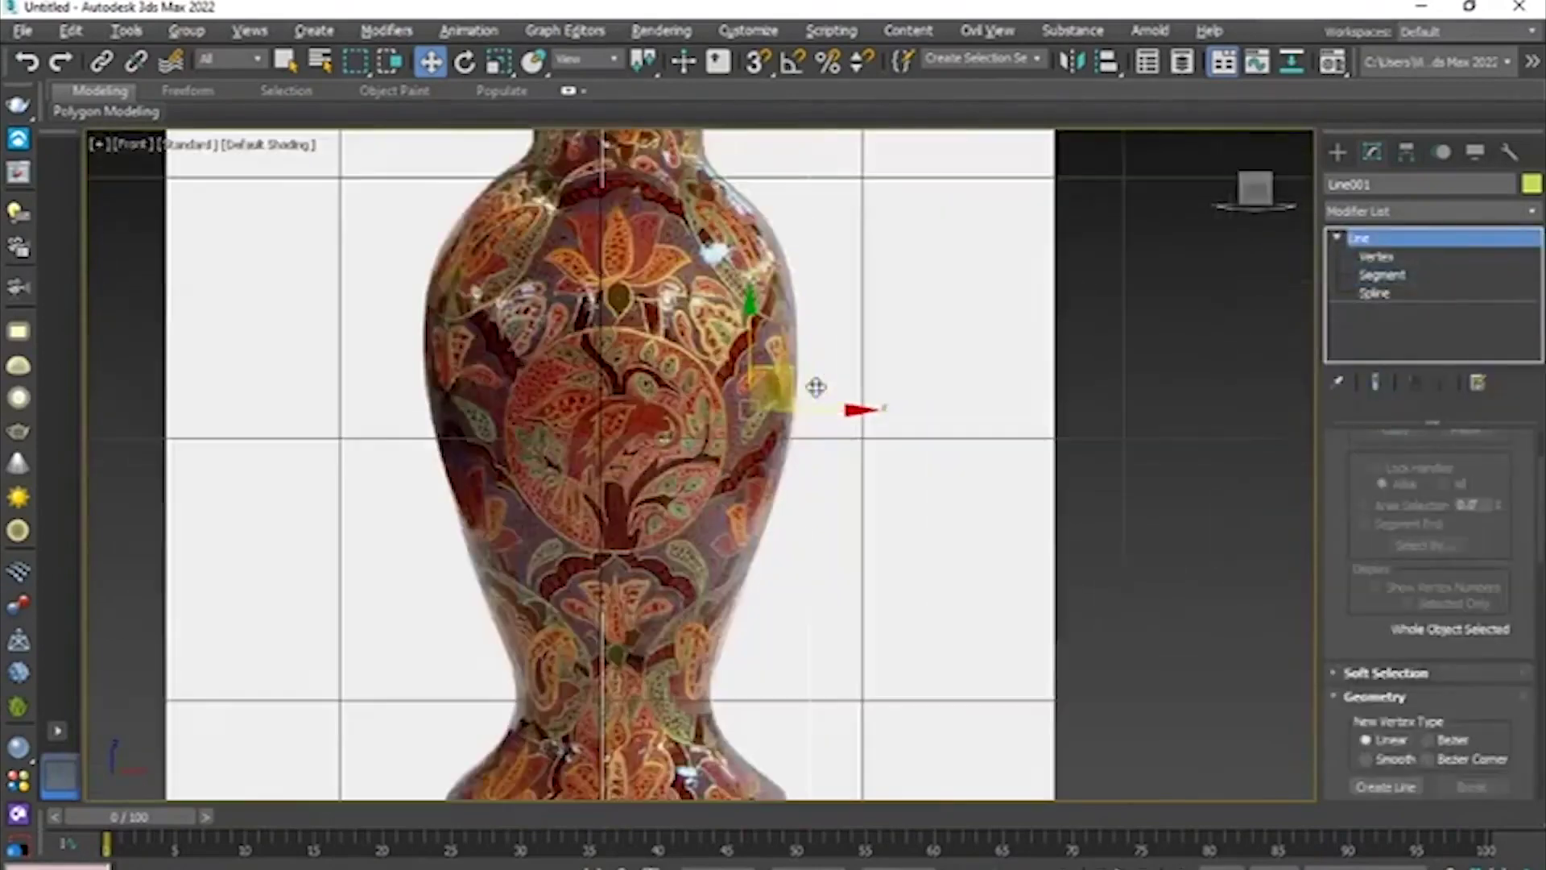
{"action": "scroll", "coordinate": [776, 409], "scroll_direction": "down", "scroll_amount": 2}
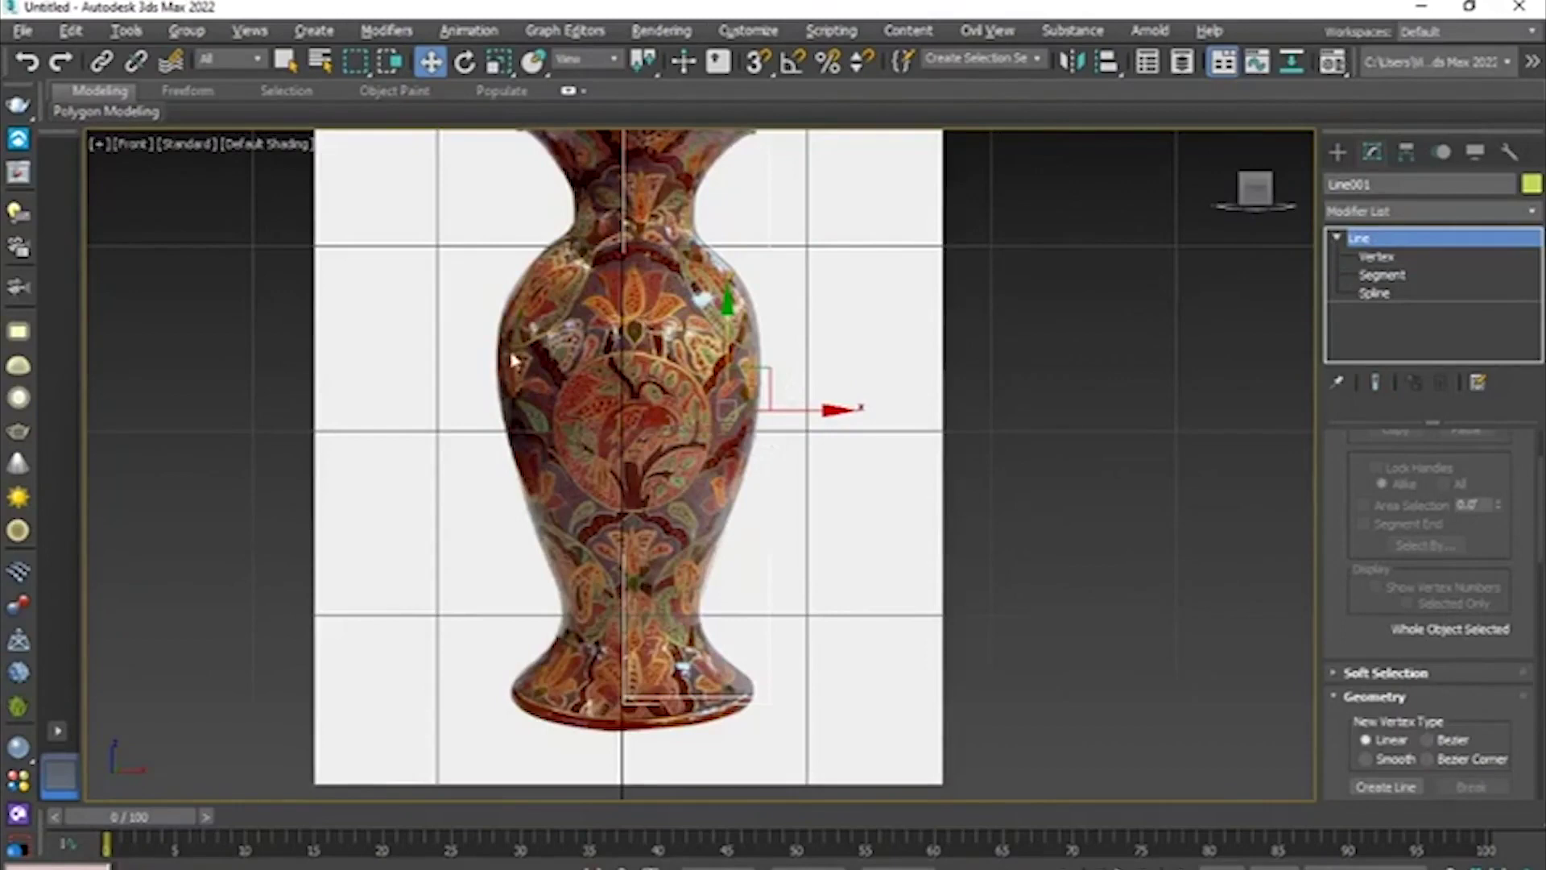
- Apply the Lathe modifier to the profile spline
{"action": "left_click", "coordinate": [1433, 213]}
{"action": "scroll", "coordinate": [1427, 214], "scroll_direction": "down", "scroll_amount": 1}
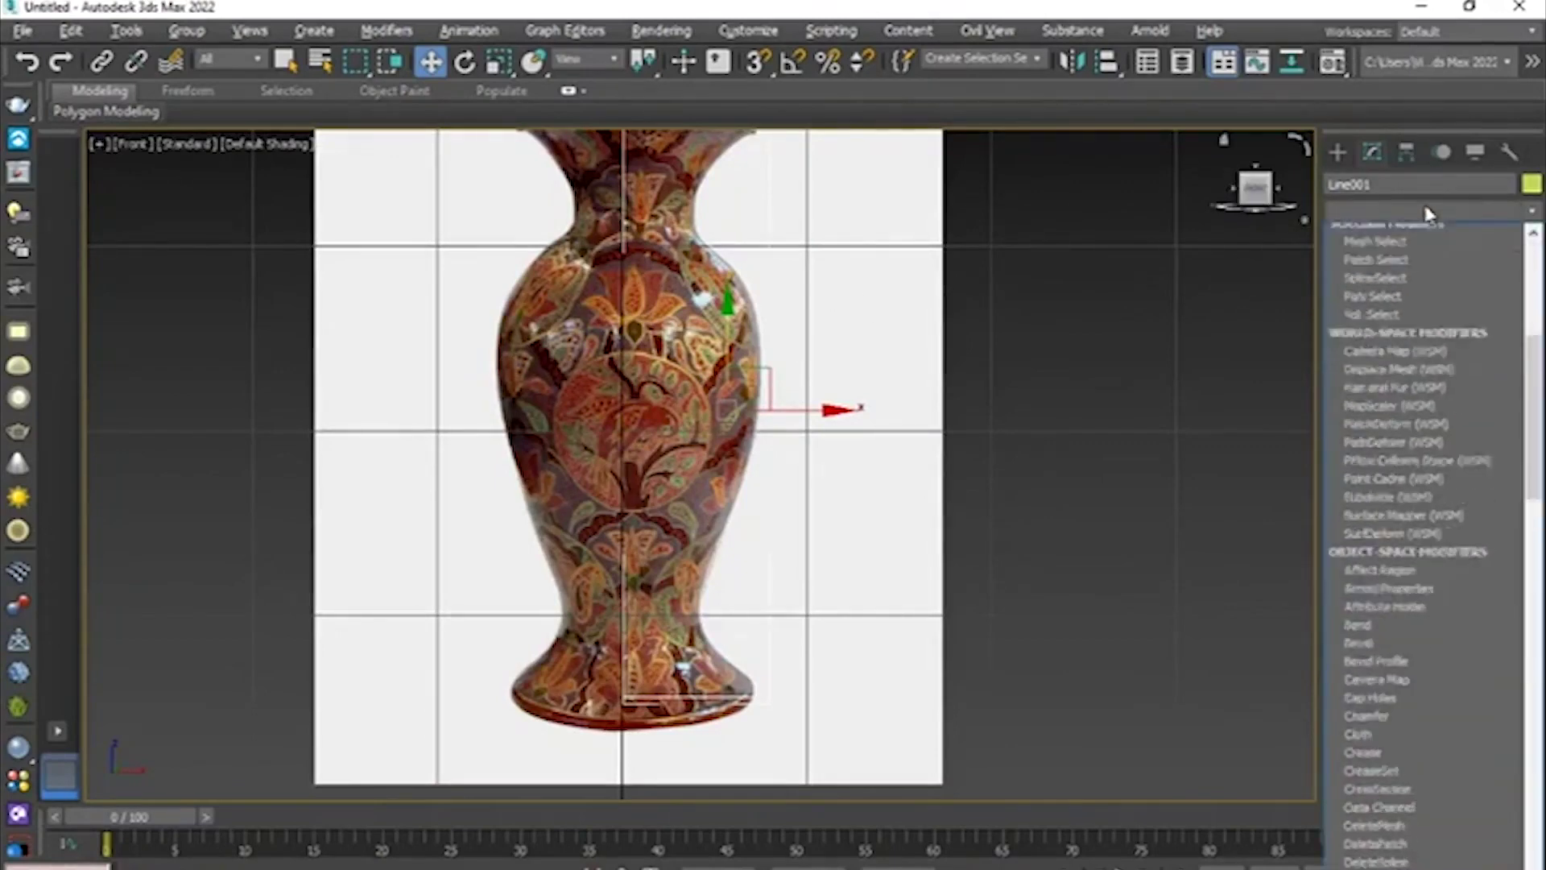
{"action": "key", "text": "l"}
{"action": "left_click", "coordinate": [1396, 232]}
{"action": "middle_click_drag", "start_coordinate": [761, 292], "coordinate": [810, 312]}
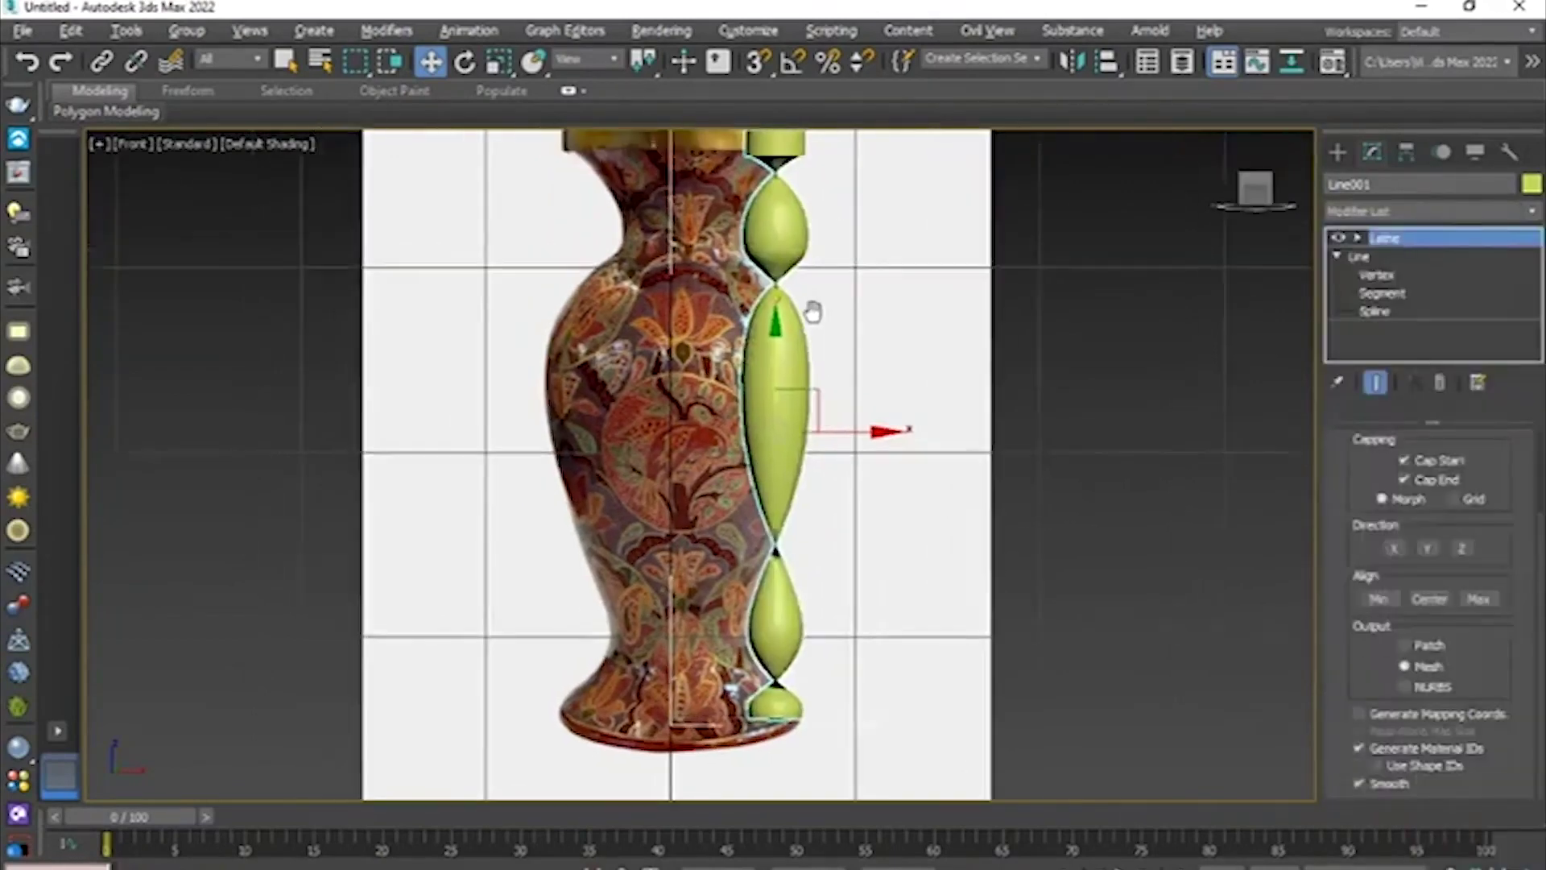
- Move the Lathe axis horizontally to the vertical centre line of the pot in the photo
{"action": "left_click", "coordinate": [1360, 238]}
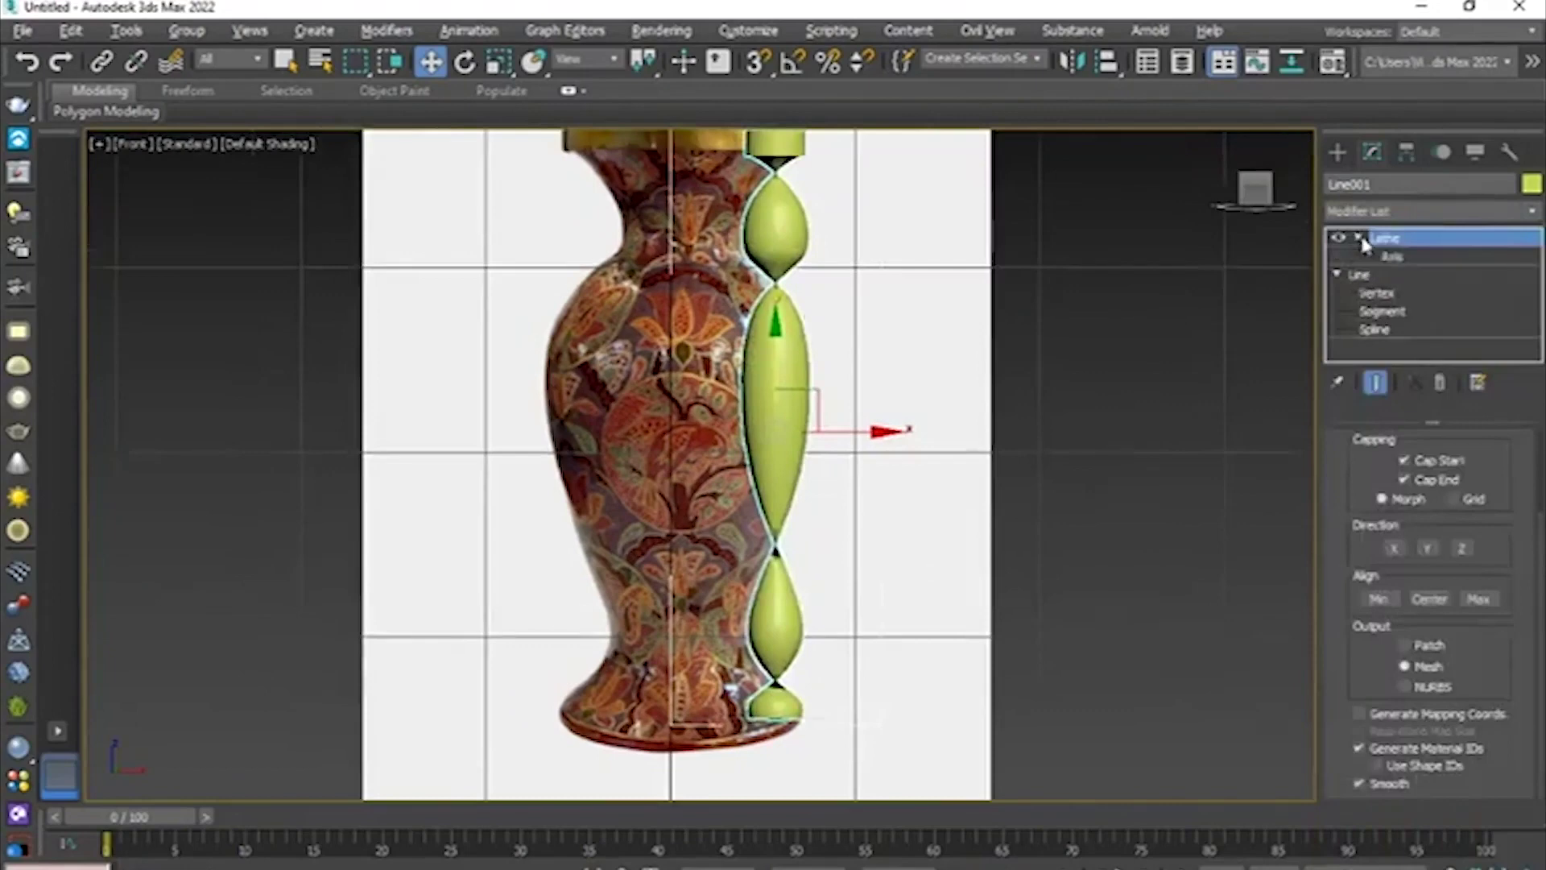
{"action": "left_click", "coordinate": [1411, 254]}
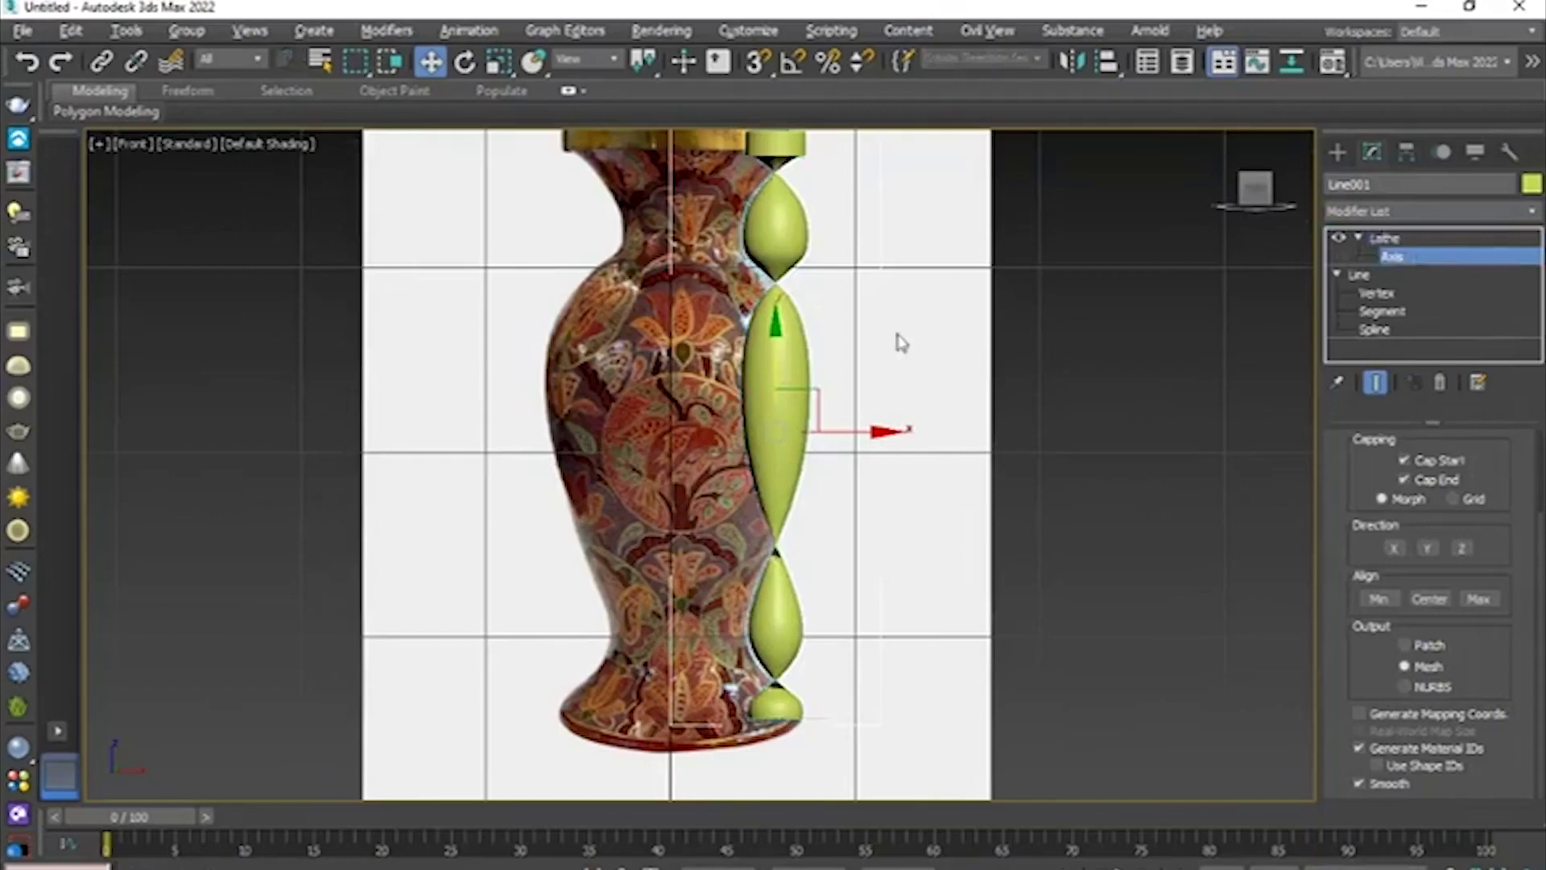
{"action": "left_click_drag", "start_coordinate": [886, 433], "coordinate": [787, 440]}
- Return to the profile's vertex level beneath the Lathe in perspective and turn on display of the end result
{"action": "key", "text": "alt+w"}
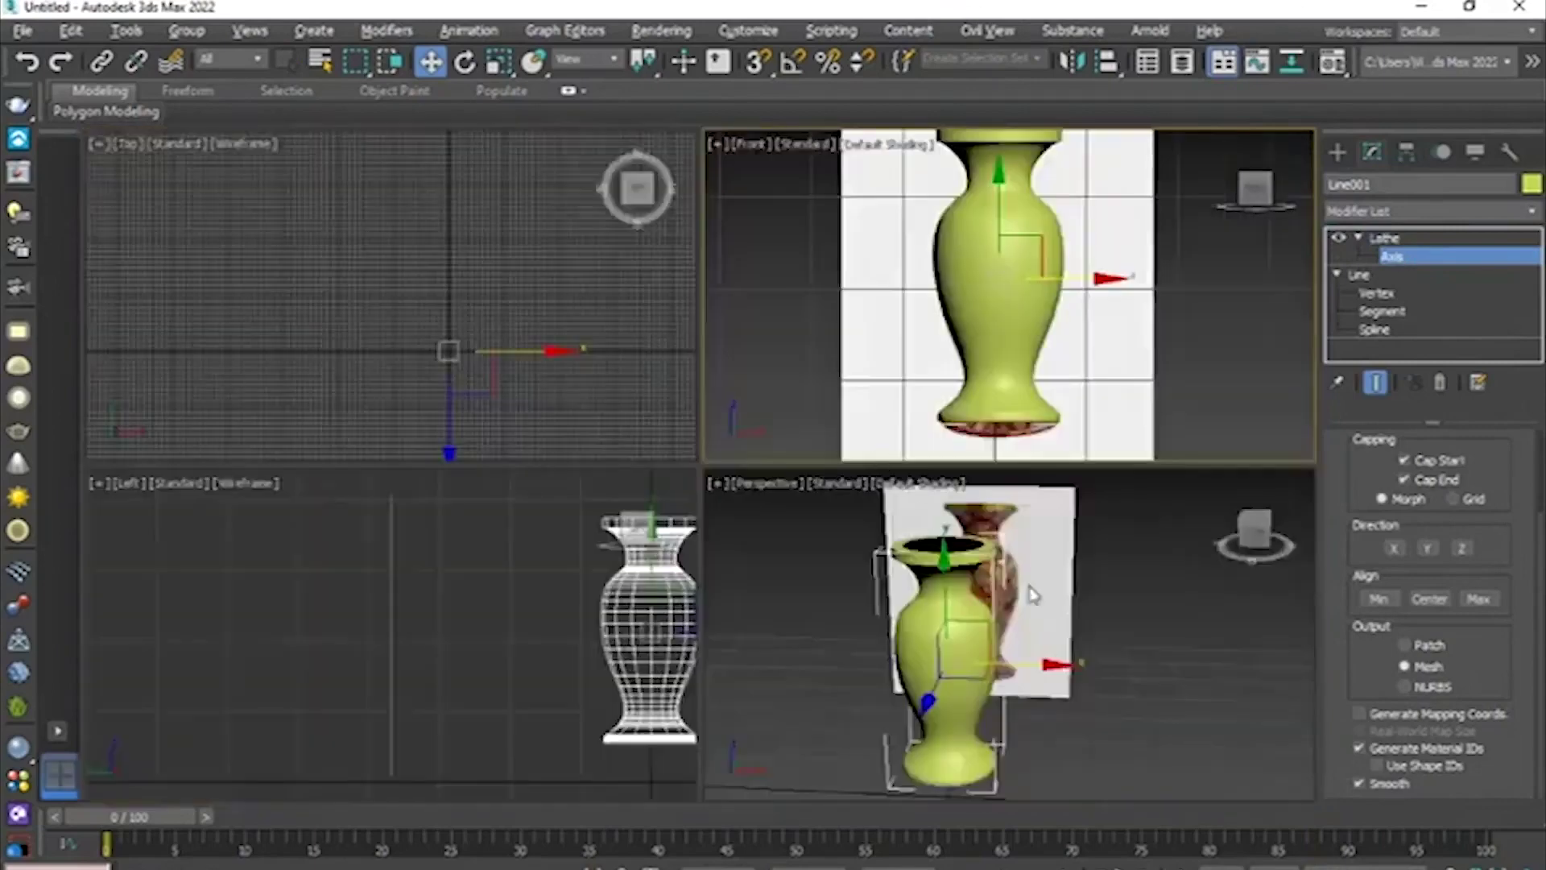
{"action": "left_click", "coordinate": [1028, 586]}
{"action": "key", "text": "alt+w"}
{"action": "middle_click_drag", "start_coordinate": [852, 484], "coordinate": [1130, 571], "text": "alt"}
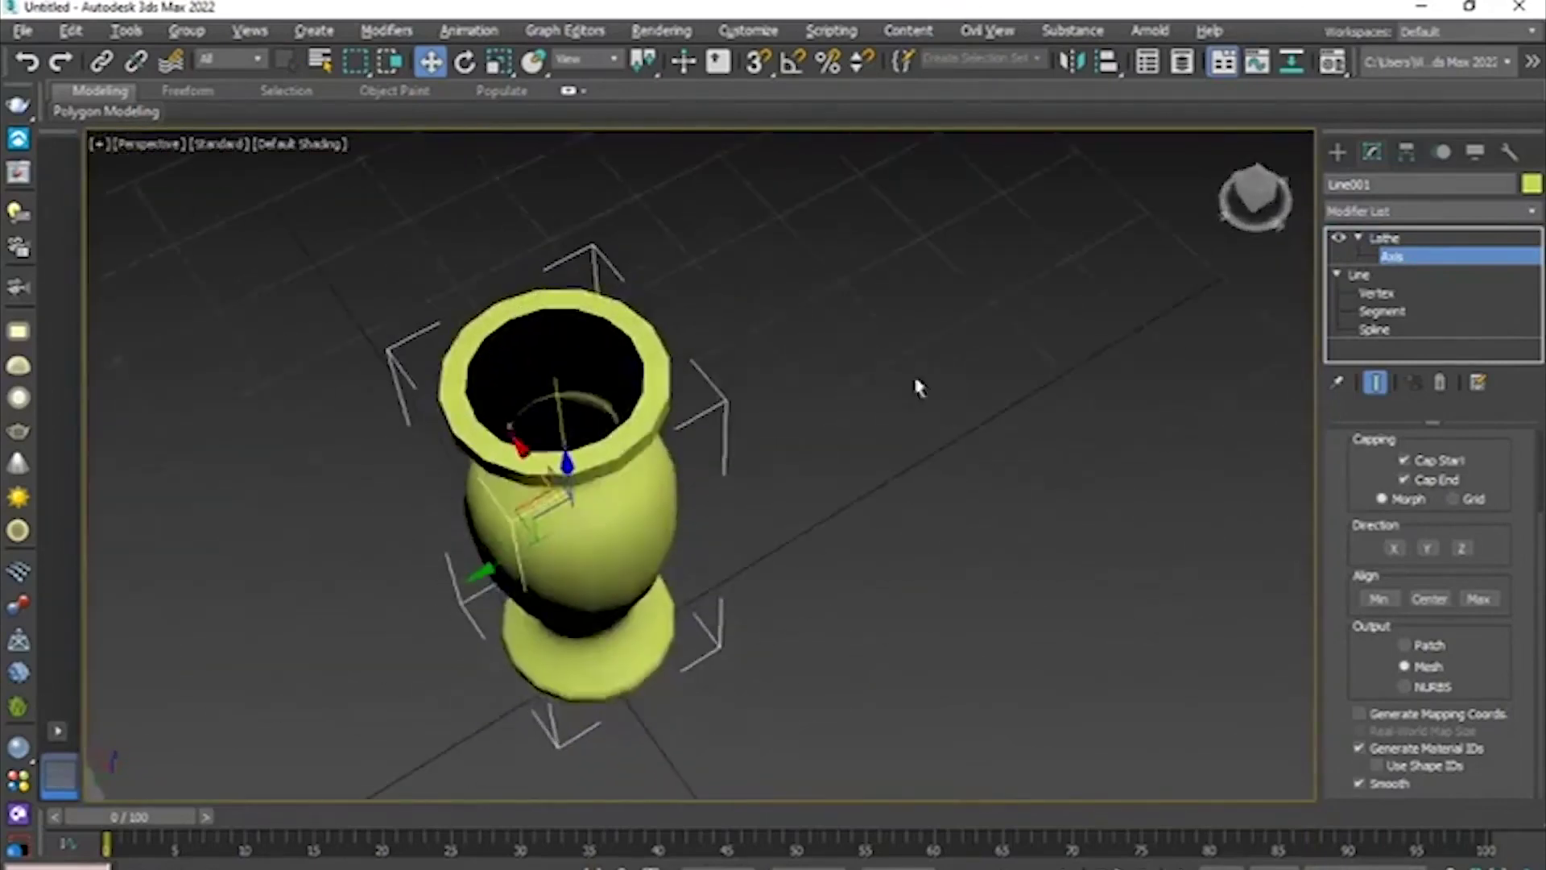
{"action": "middle_click_drag", "start_coordinate": [919, 383], "coordinate": [956, 345], "text": "alt"}
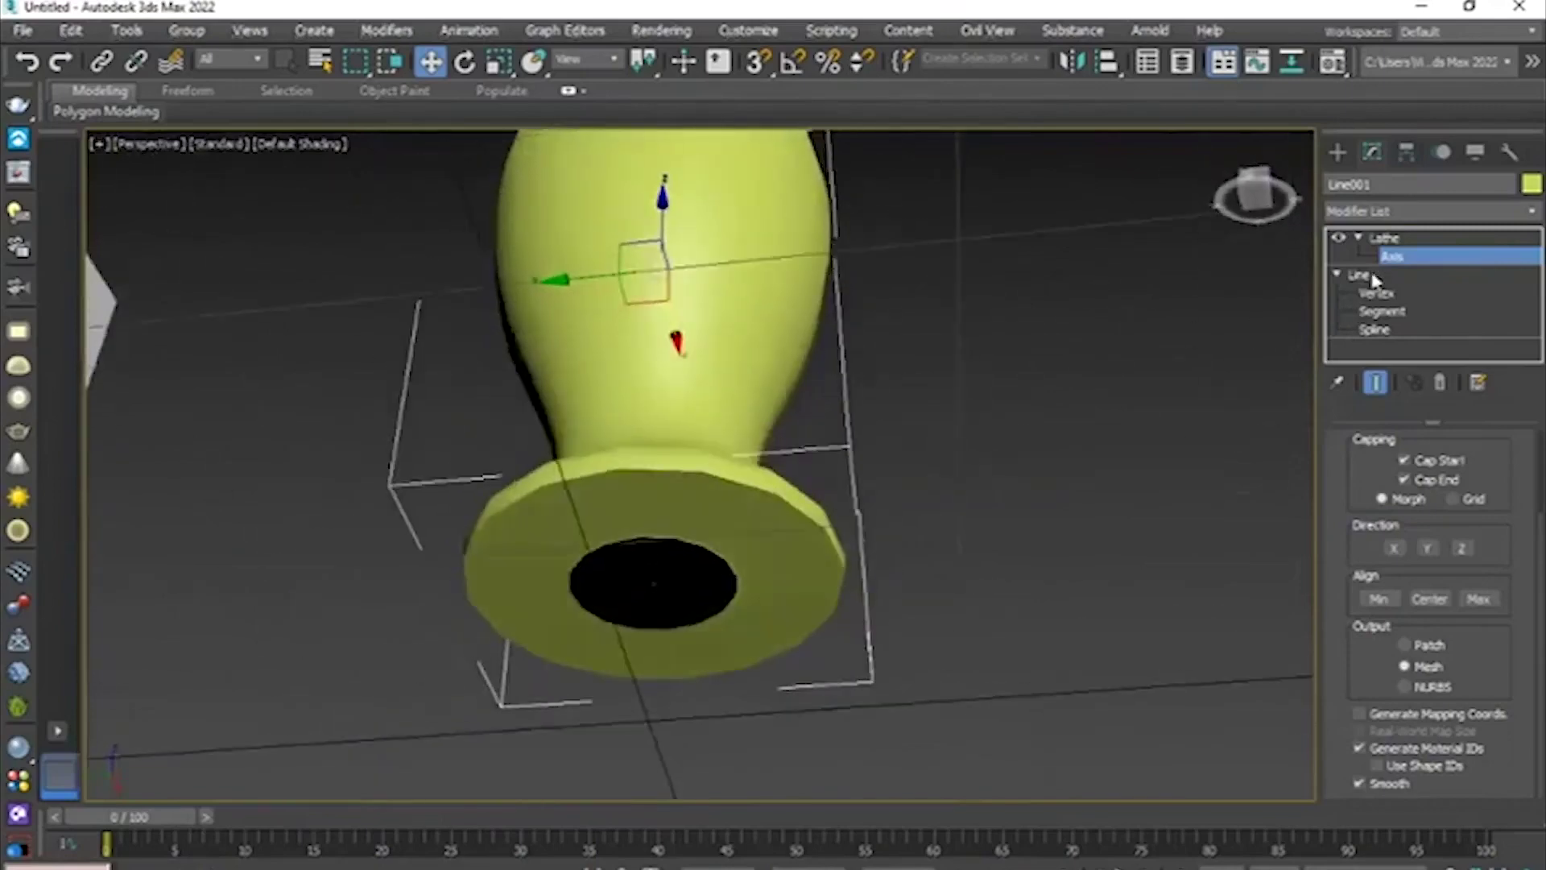
{"action": "left_click", "coordinate": [1384, 297]}
{"action": "middle_click_drag", "start_coordinate": [904, 466], "coordinate": [680, 524], "text": "alt"}
{"action": "key", "text": "alt+w"}
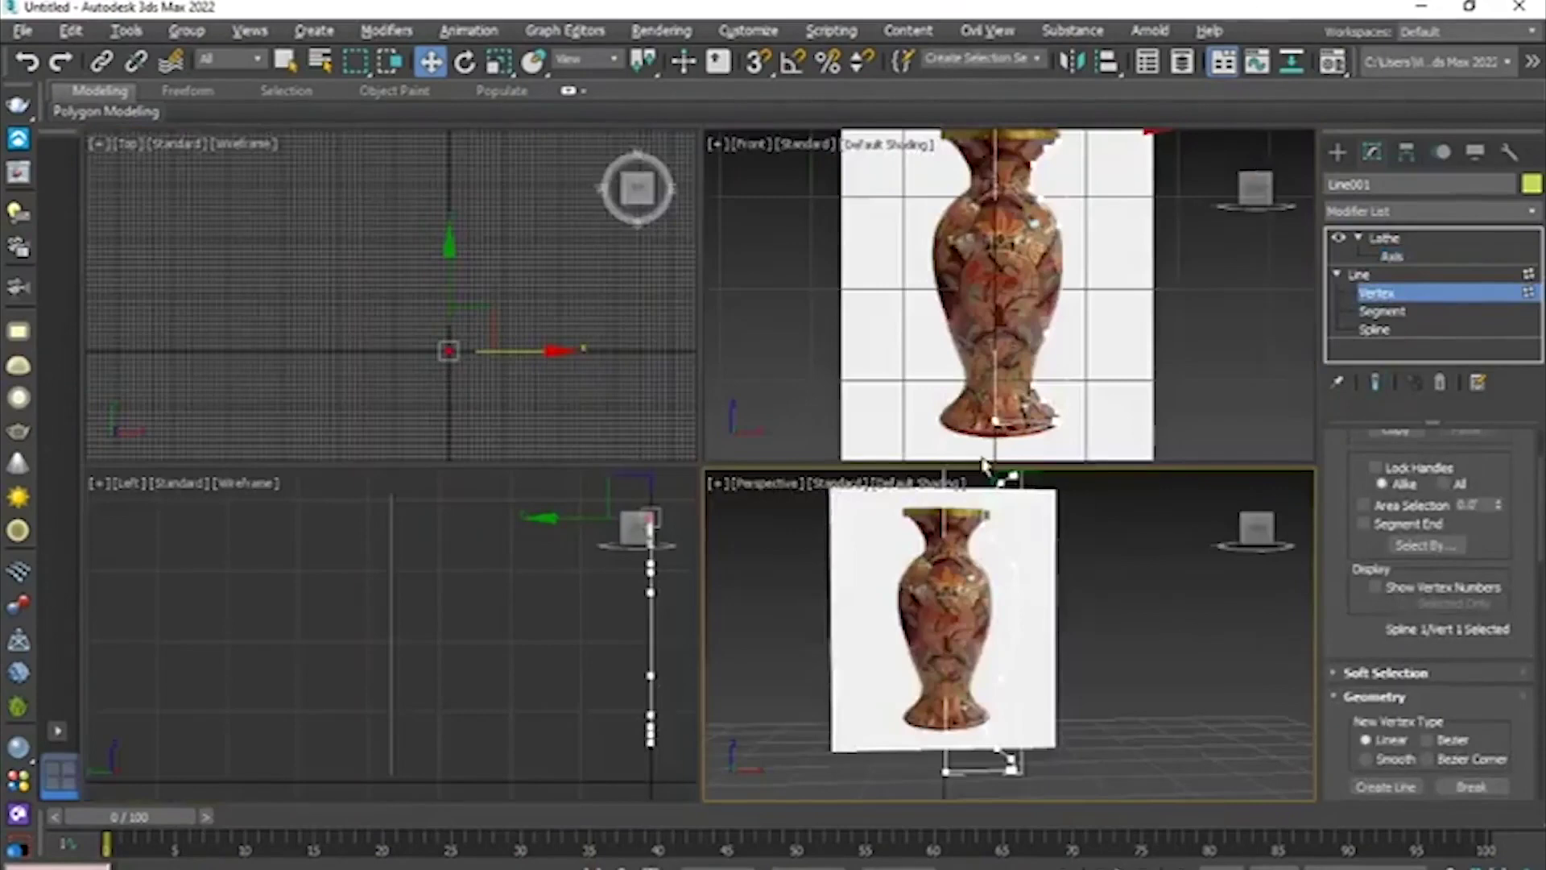
{"action": "key", "text": "alt+w"}
{"action": "middle_click_drag", "start_coordinate": [1021, 563], "coordinate": [954, 438], "text": "alt"}
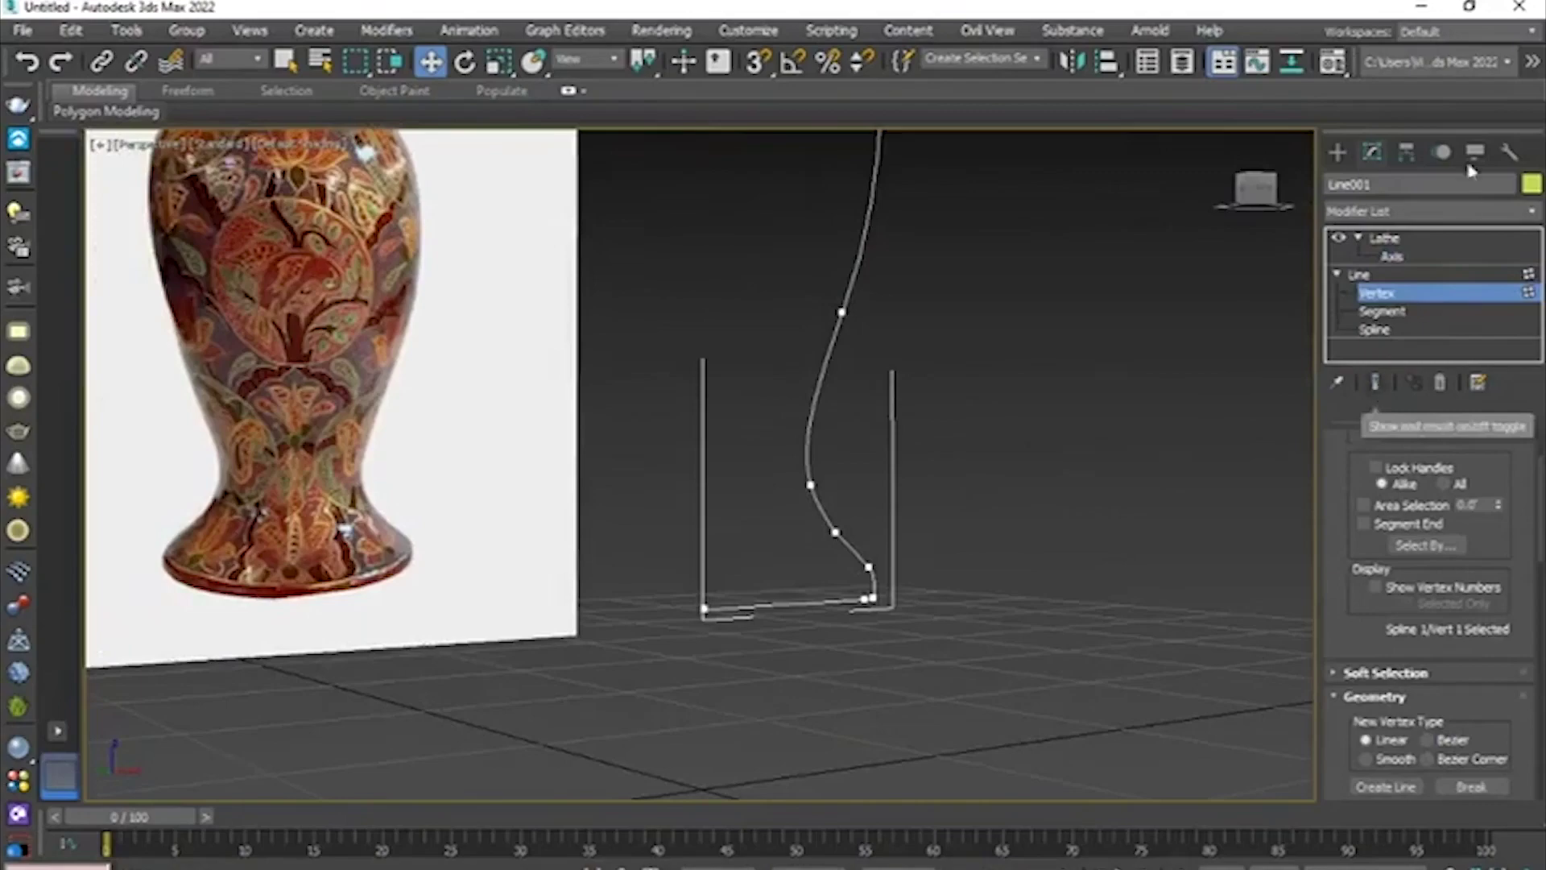
{"action": "left_click", "coordinate": [1375, 382]}
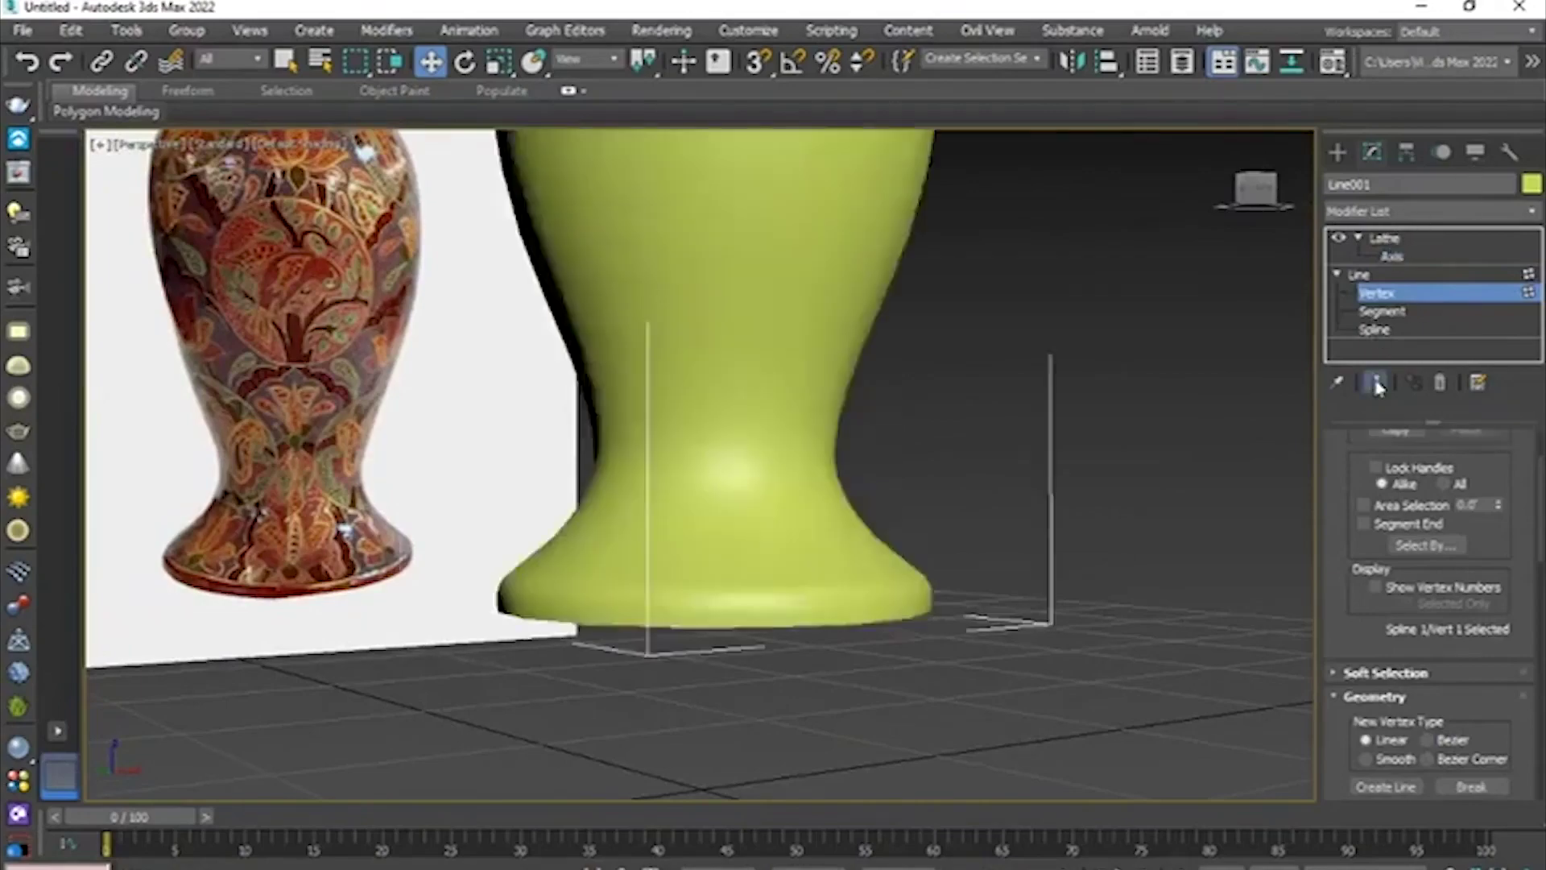
- Select the profile's inner base vertex and move it slightly along X to close the hole in the pot's bottom
{"action": "middle_click_drag", "start_coordinate": [797, 387], "coordinate": [741, 314], "text": "alt"}
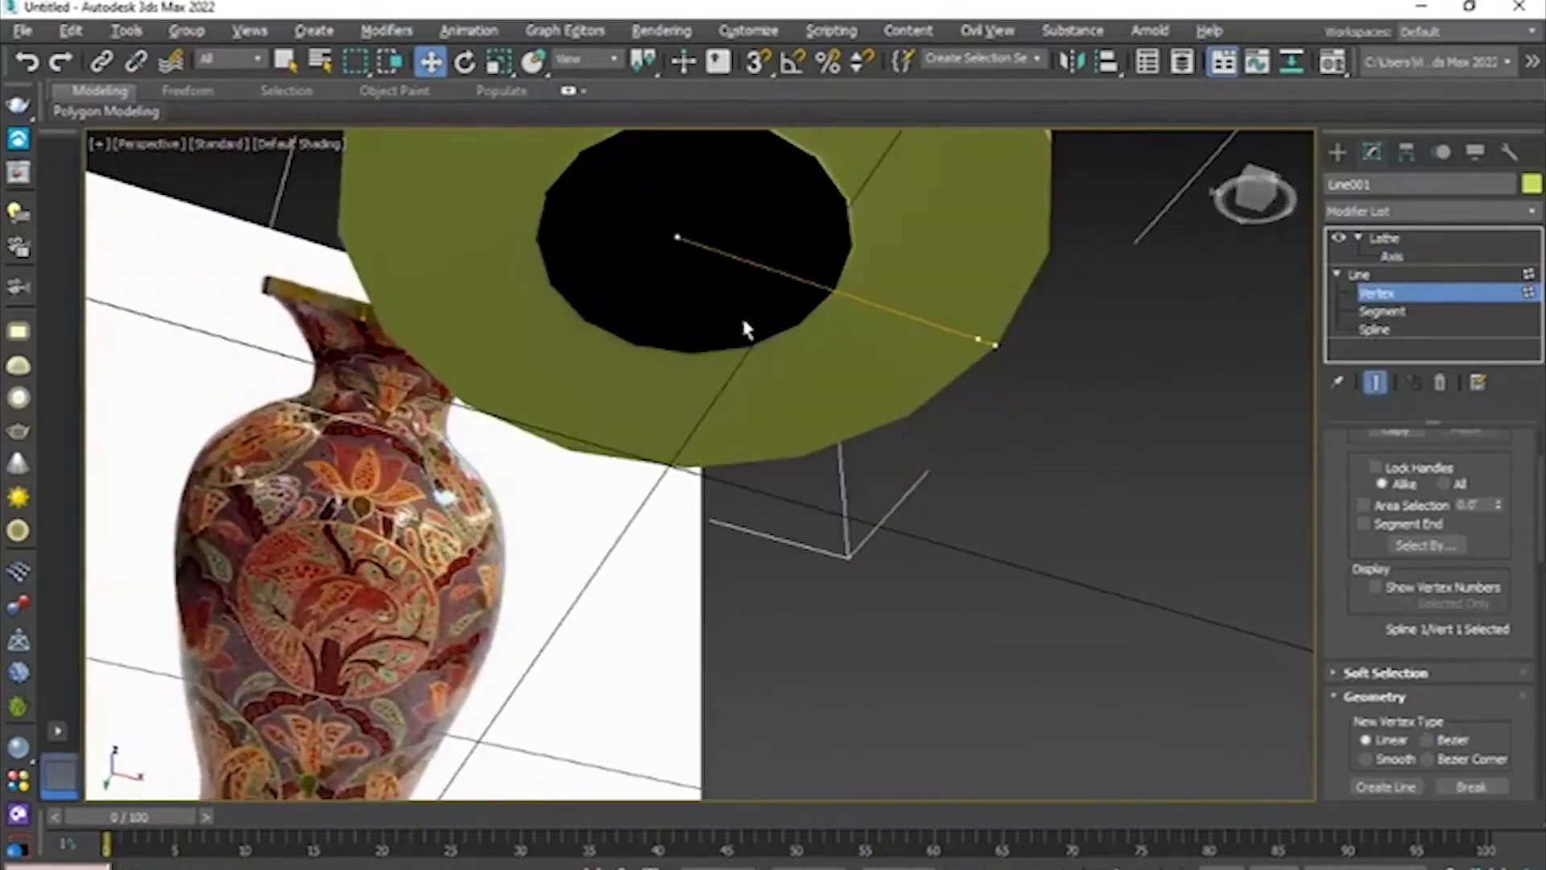
{"action": "left_click", "coordinate": [674, 237]}
{"action": "middle_click_drag", "start_coordinate": [674, 238], "coordinate": [719, 291], "text": "alt"}
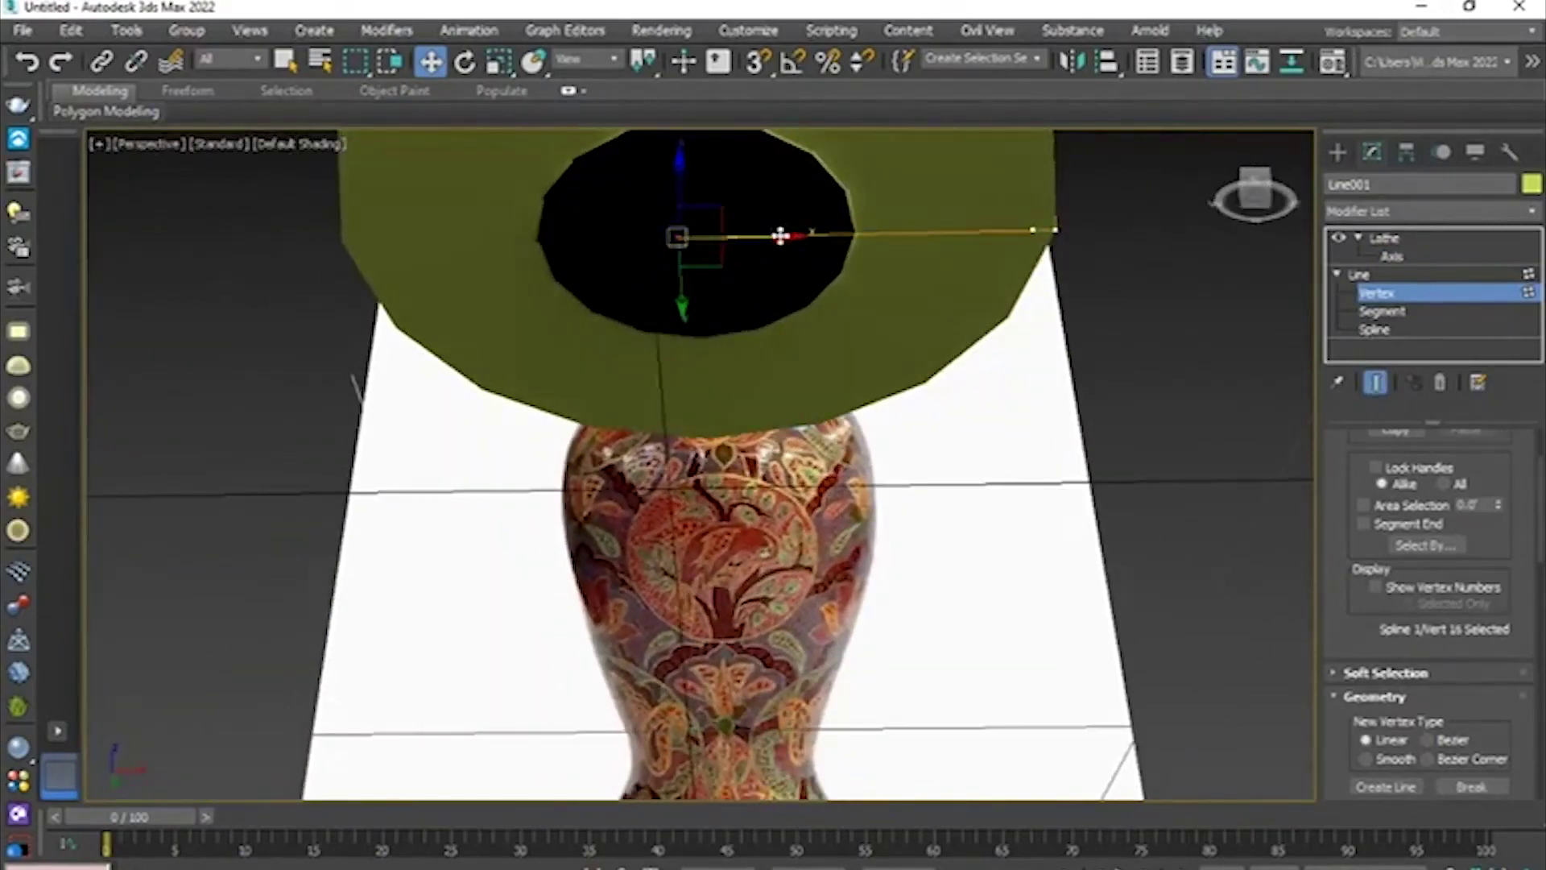
{"action": "left_click_drag", "start_coordinate": [786, 237], "coordinate": [803, 237]}
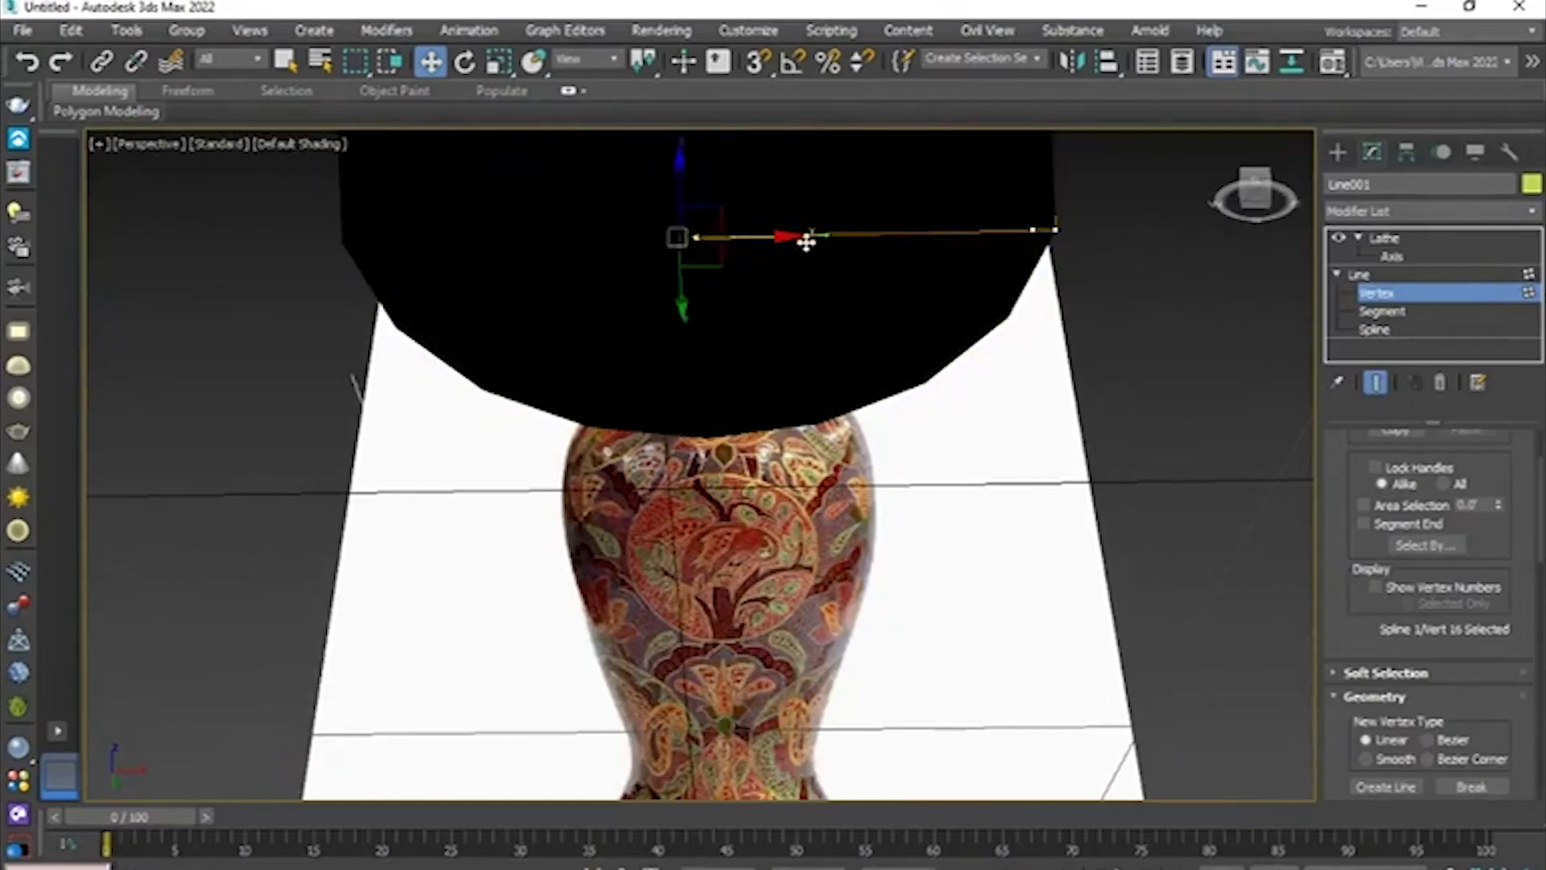
{"action": "middle_click_drag", "start_coordinate": [760, 294], "coordinate": [832, 467], "text": "alt"}
{"action": "scroll", "coordinate": [1519, 621], "scroll_direction": "up", "scroll_amount": 3}
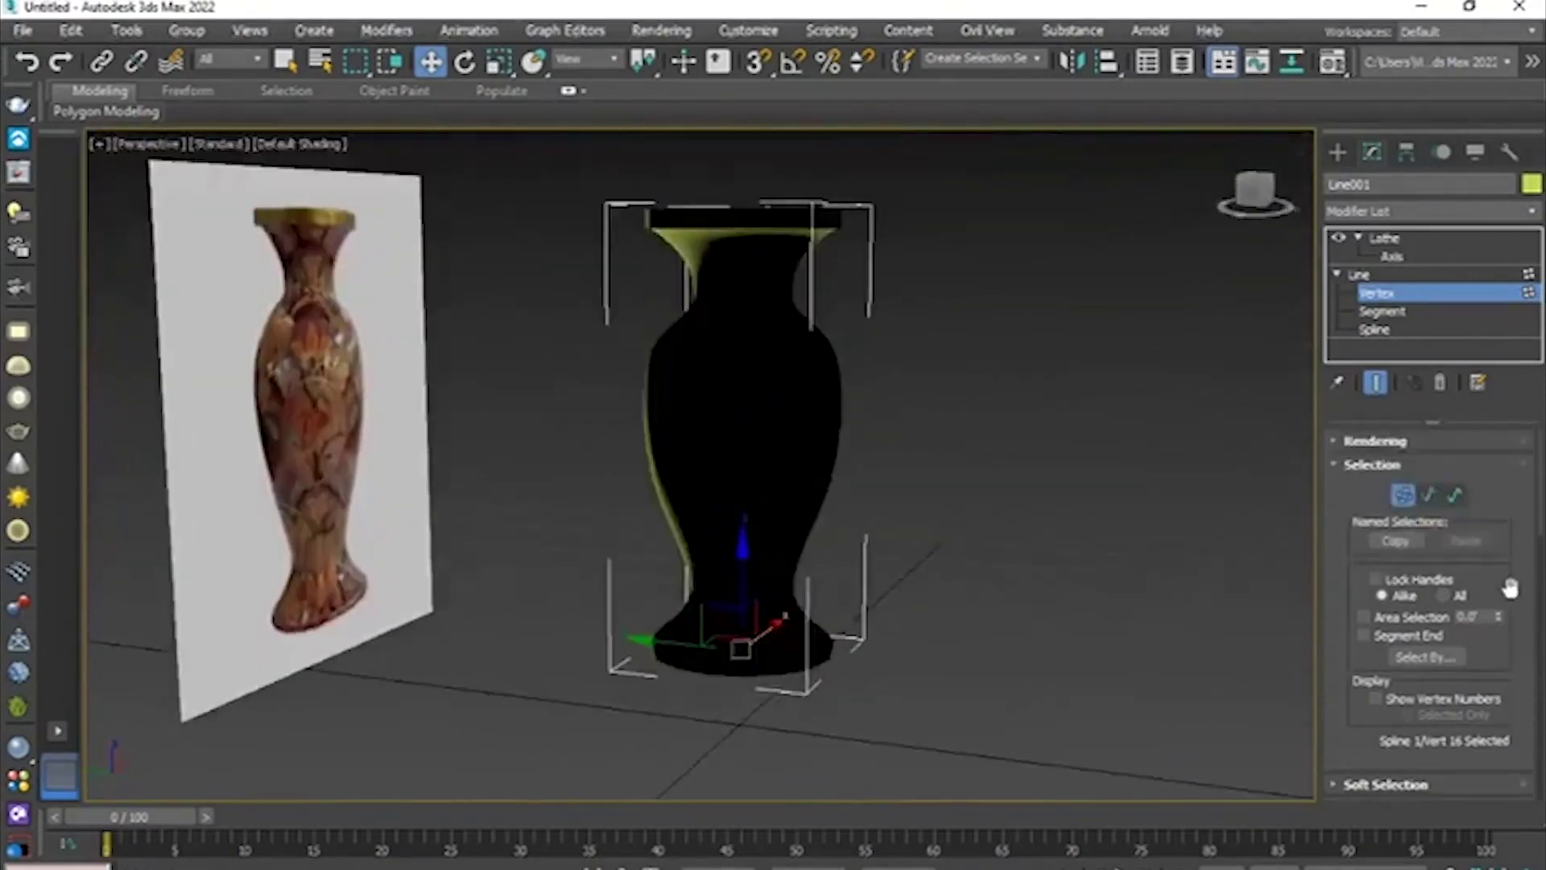
- Enable Flip Normals on the Lathe modifier and check the pot's surface and base
{"action": "left_click", "coordinate": [1385, 237]}
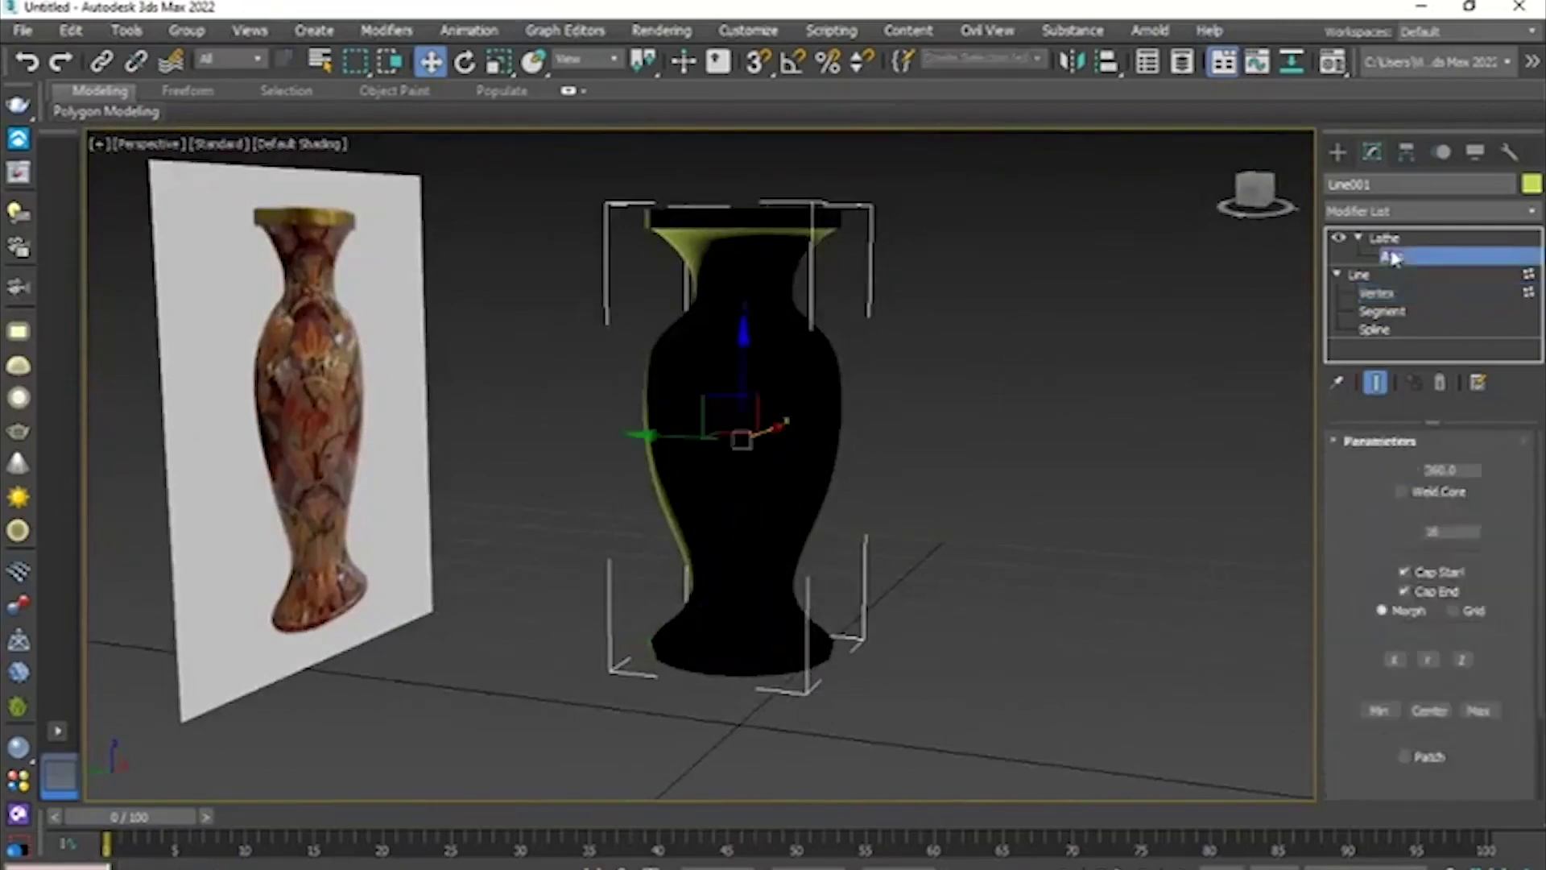
{"action": "left_click", "coordinate": [1441, 510]}
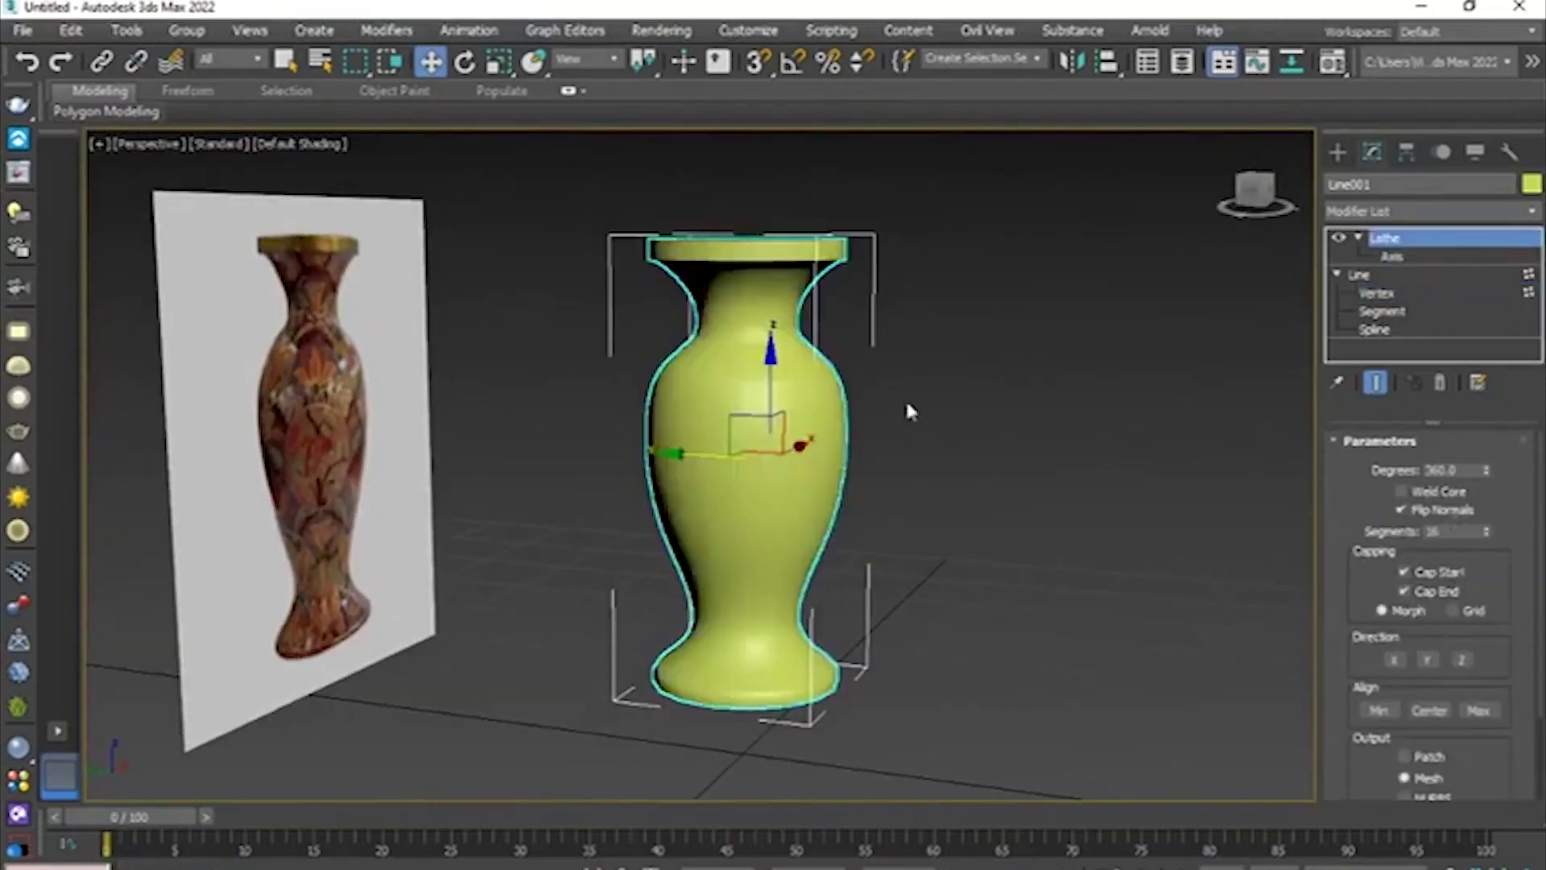
{"action": "middle_click_drag", "start_coordinate": [805, 427], "coordinate": [787, 404], "text": "alt"}
{"action": "scroll", "coordinate": [787, 451], "scroll_direction": "up", "scroll_amount": 5}
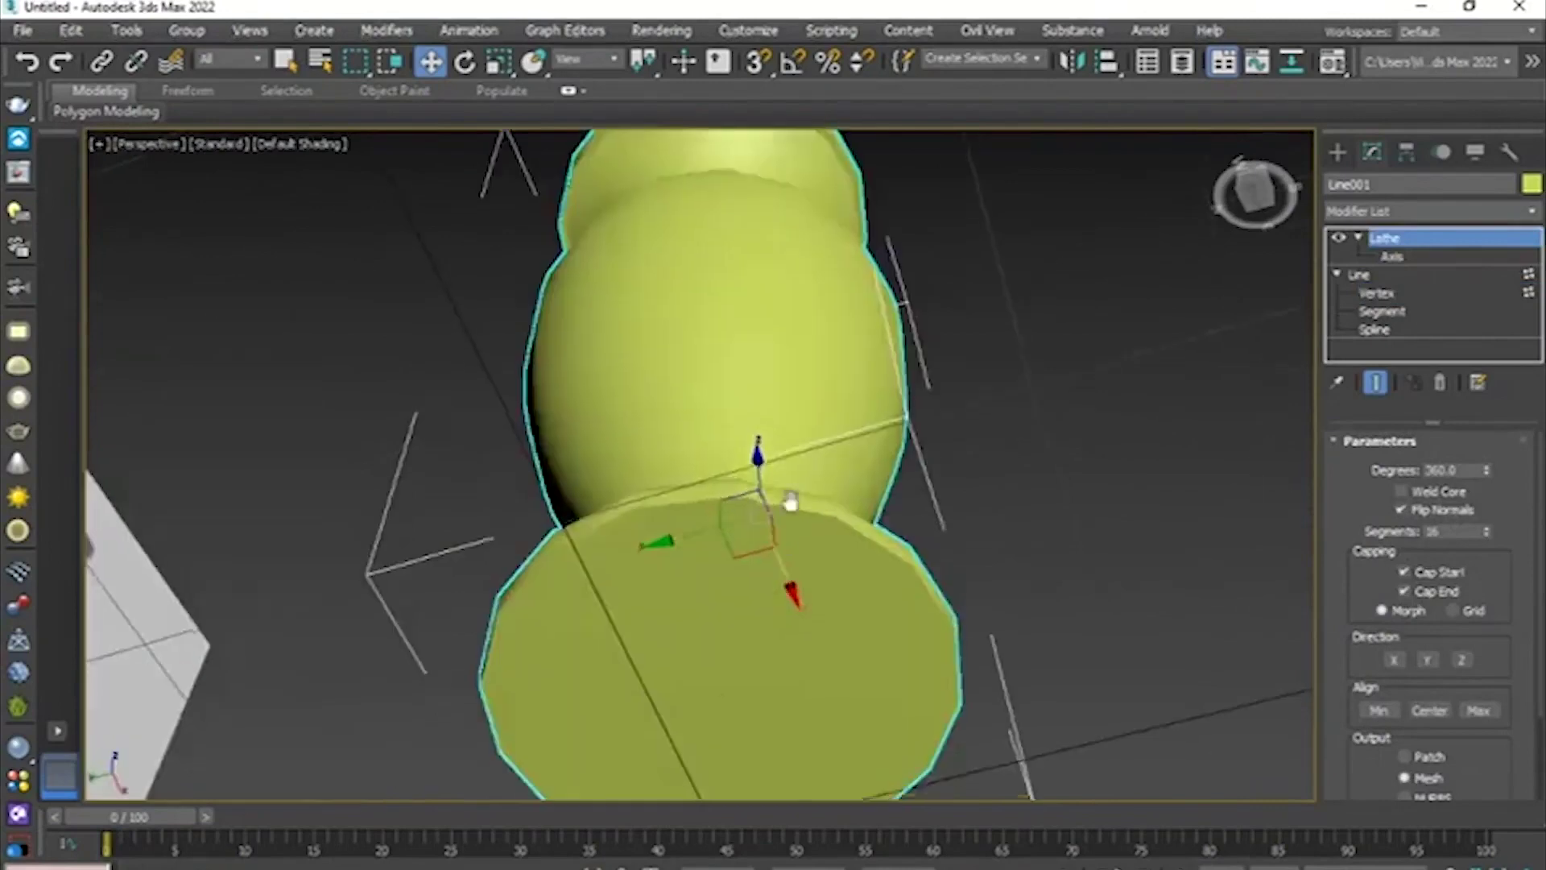
{"action": "mouse_move", "coordinate": [787, 500]}
{"action": "middle_mouse_down", "text": "alt"}
{"action": "mouse_move", "coordinate": [846, 642]}
{"action": "mouse_move", "coordinate": [838, 559]}
{"action": "mouse_move", "coordinate": [796, 477]}
{"action": "middle_mouse_up", "text": "alt"}
{"action": "scroll", "coordinate": [808, 548], "scroll_direction": "down", "scroll_amount": 3}
- Display edged faces in the perspective view and examine the mesh on the pot's body
{"action": "key", "text": "F4"}
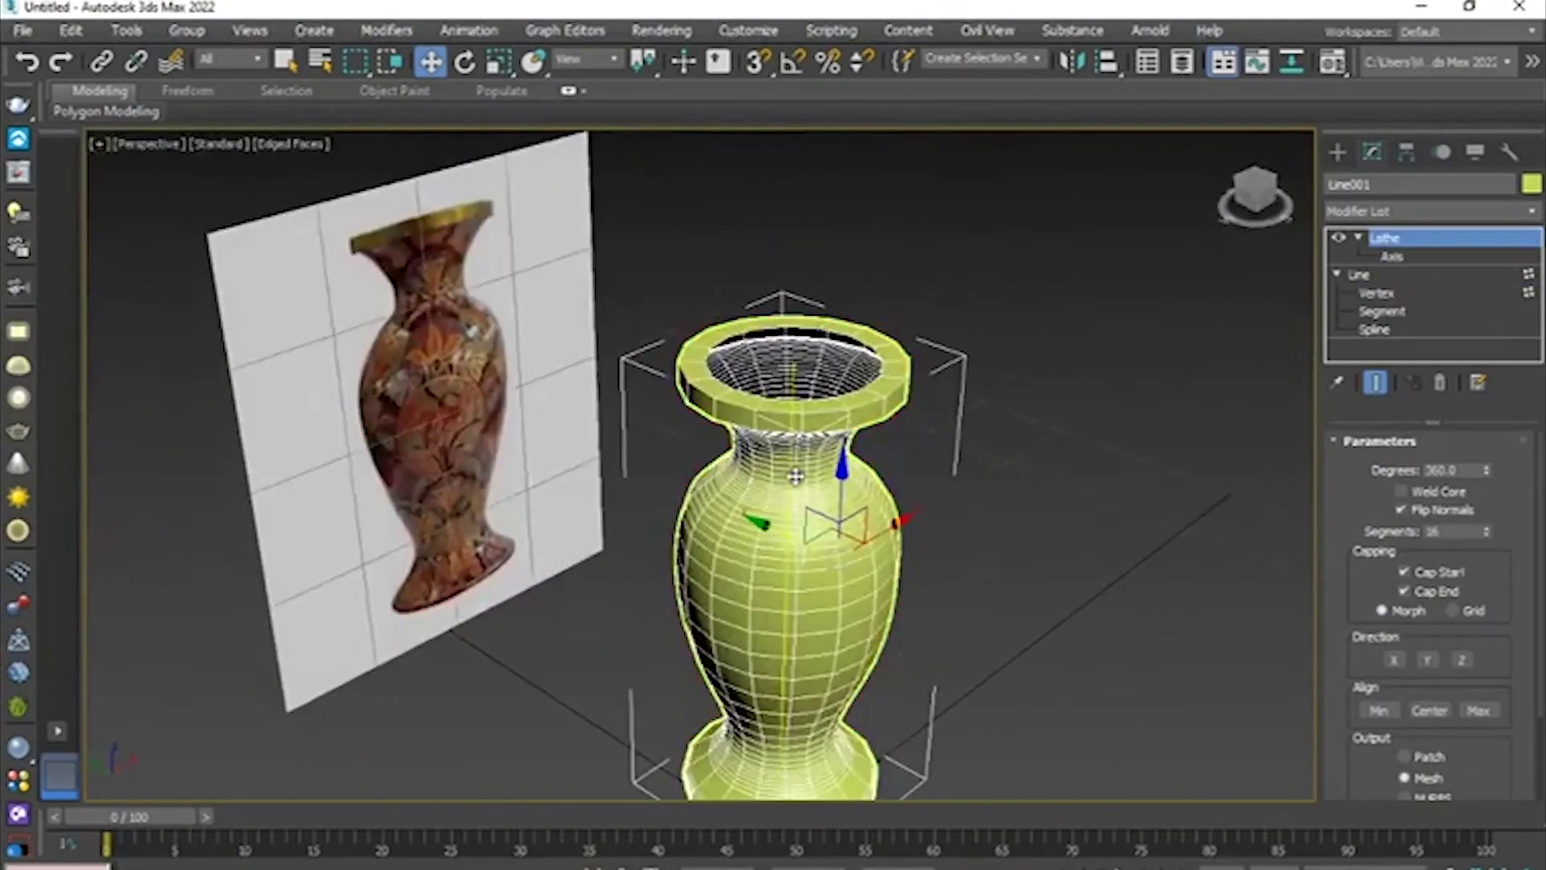
{"action": "mouse_move", "coordinate": [910, 568]}
{"action": "middle_mouse_down", "text": "alt"}
{"action": "mouse_move", "coordinate": [785, 544]}
{"action": "mouse_move", "coordinate": [974, 535]}
{"action": "middle_mouse_up", "text": "alt"}
{"action": "scroll", "coordinate": [870, 484], "scroll_direction": "up", "scroll_amount": 5}
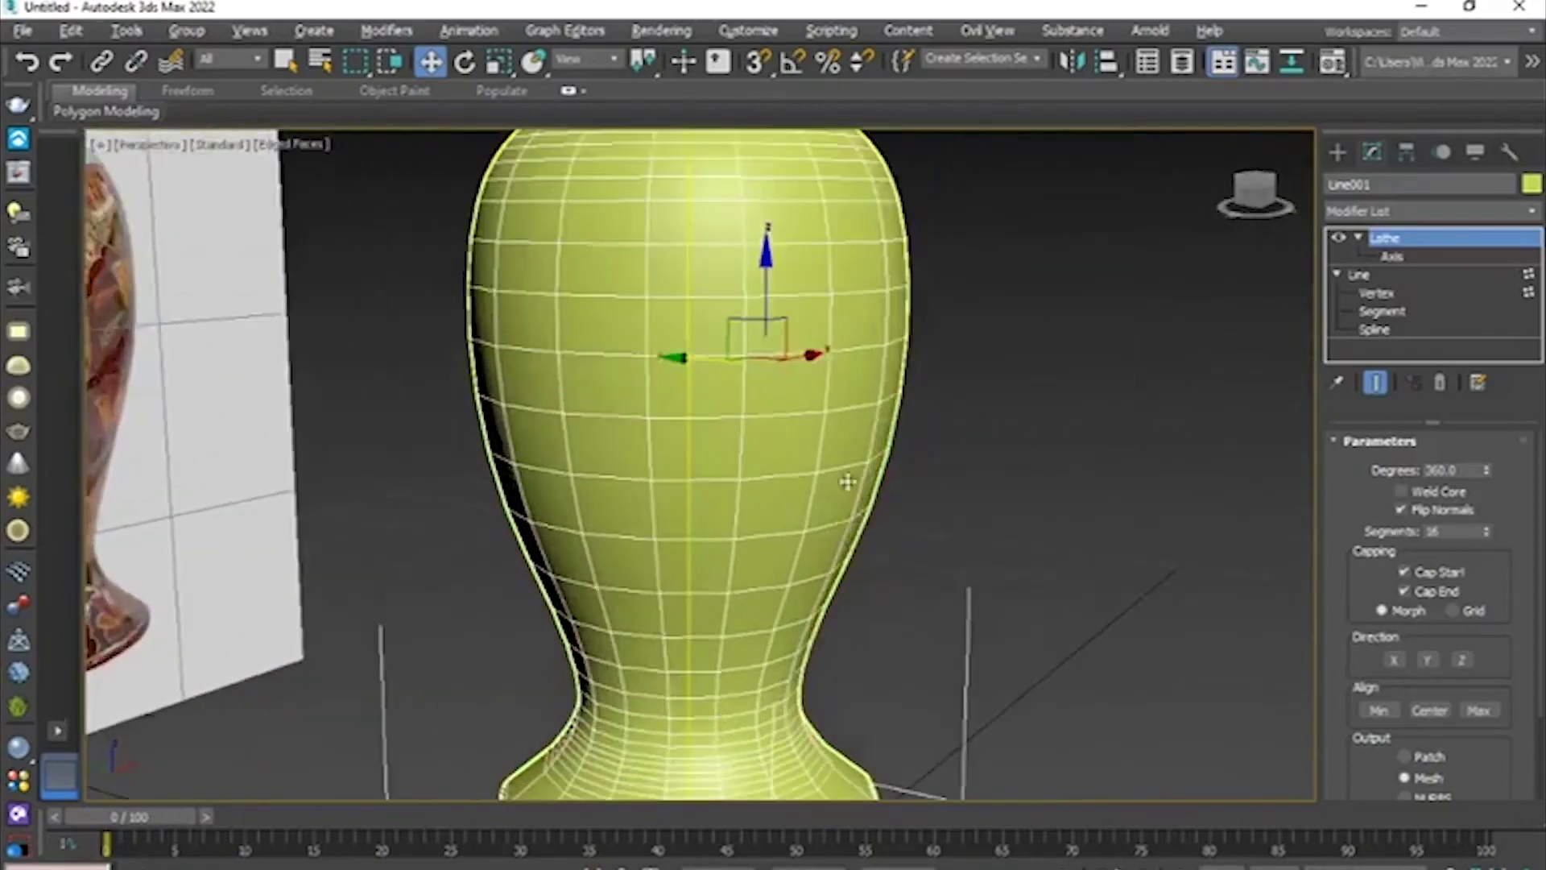
- Examine the pot's rim, return to the profile's vertex level in the Front view and hide the Lathe result
{"action": "middle_click_drag", "start_coordinate": [848, 481], "coordinate": [696, 369], "text": "alt"}
{"action": "scroll", "coordinate": [548, 240], "scroll_direction": "up", "scroll_amount": 5}
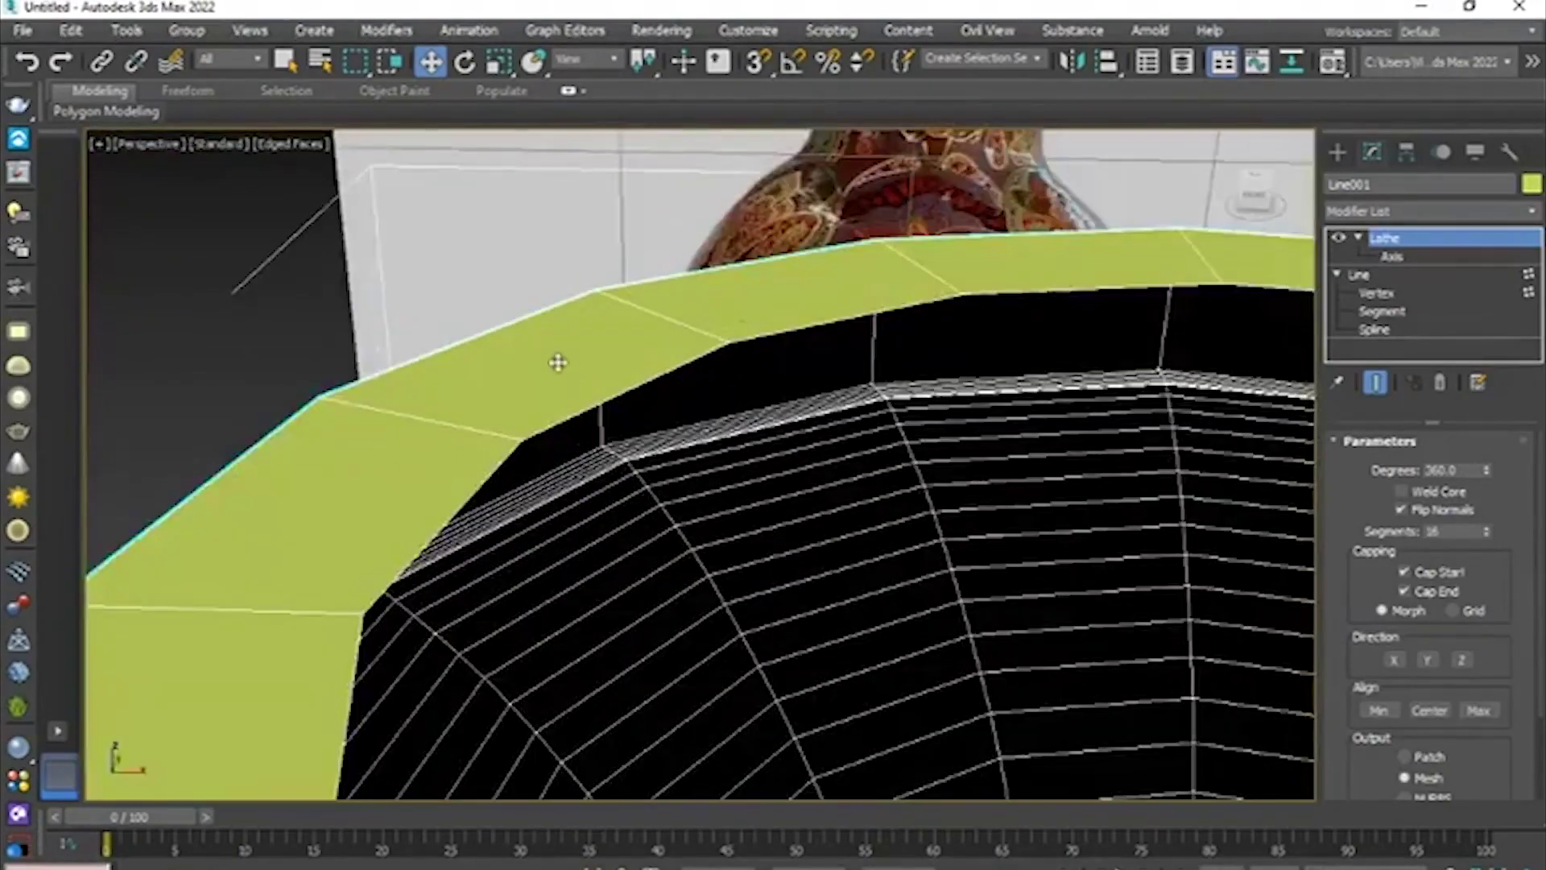
{"action": "key", "text": "alt+w"}
{"action": "middle_click_drag", "start_coordinate": [964, 269], "coordinate": [986, 424]}
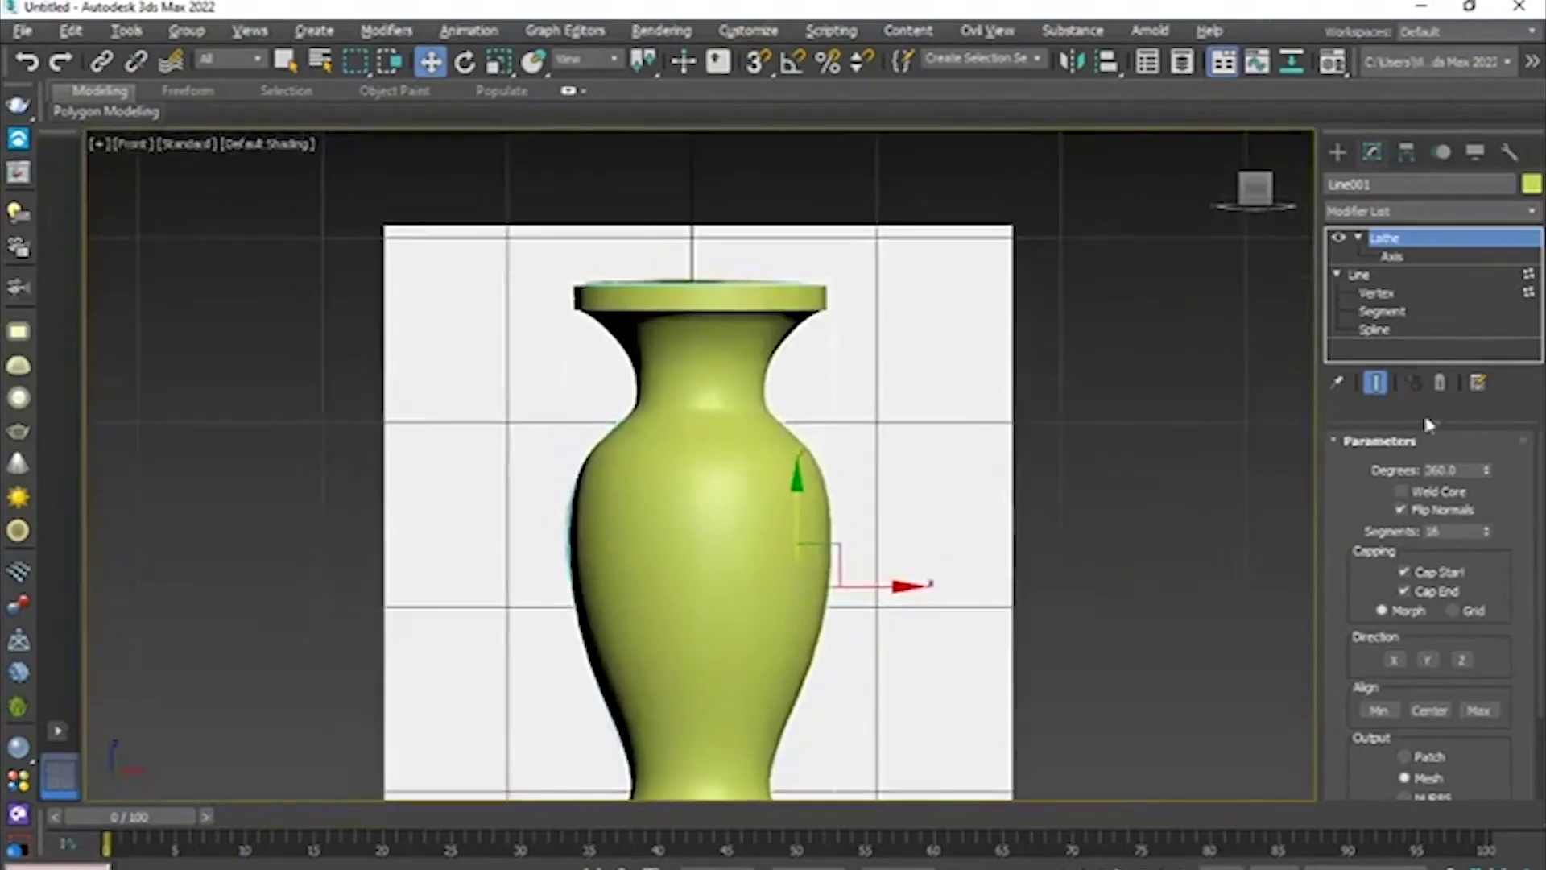
{"action": "left_click", "coordinate": [1372, 380]}
{"action": "left_click", "coordinate": [1380, 298]}
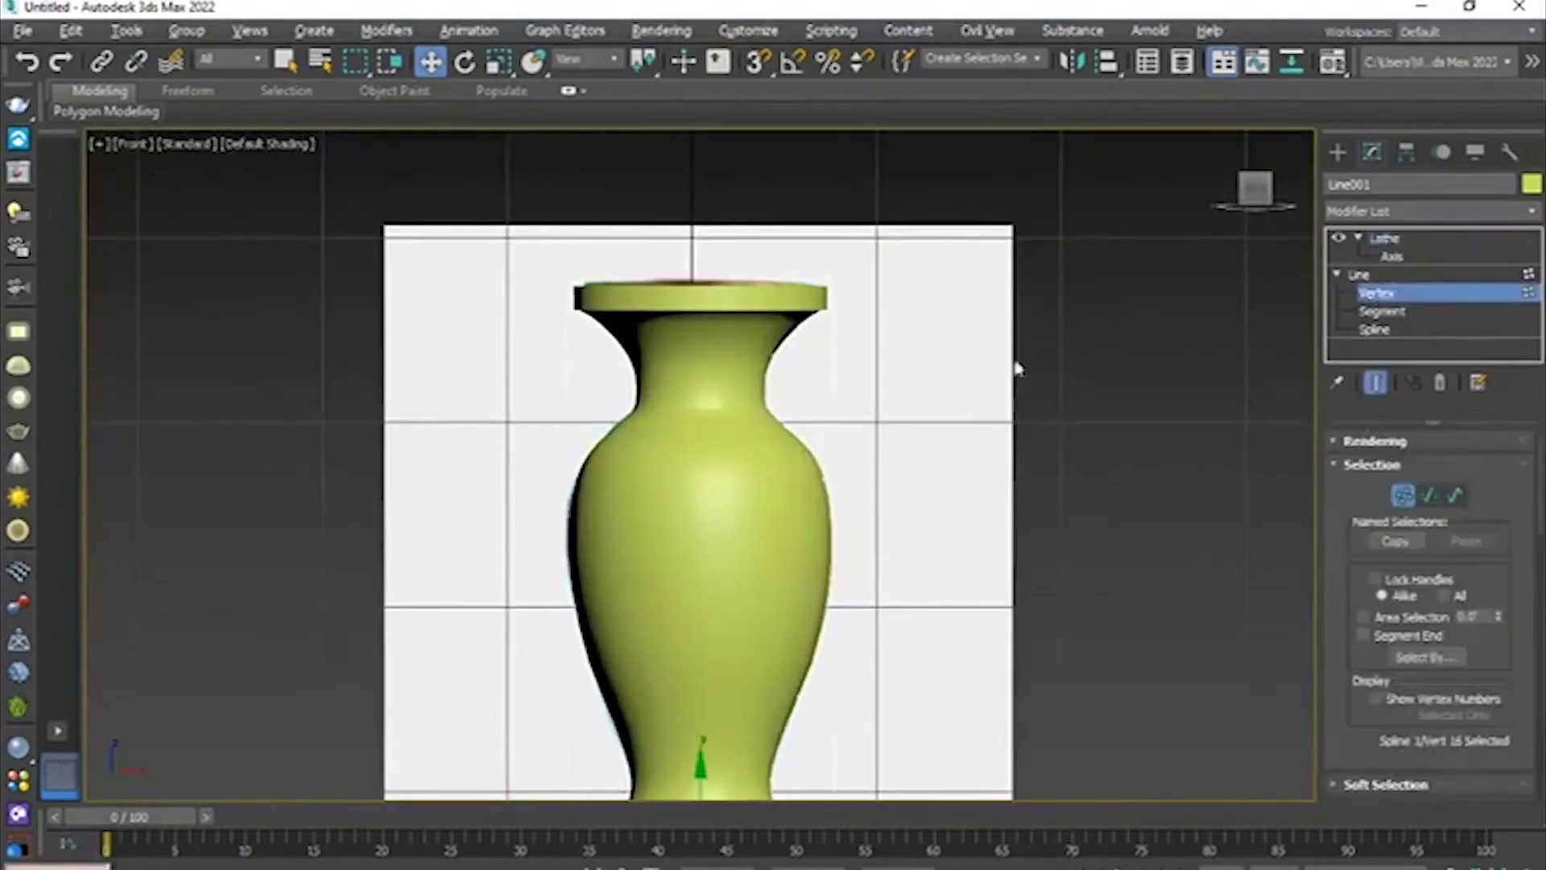
{"action": "left_click", "coordinate": [1375, 382]}
- Add a vertex to the top edge of the profile's rim with Refine
{"action": "scroll", "coordinate": [636, 418], "scroll_direction": "up", "scroll_amount": 8}
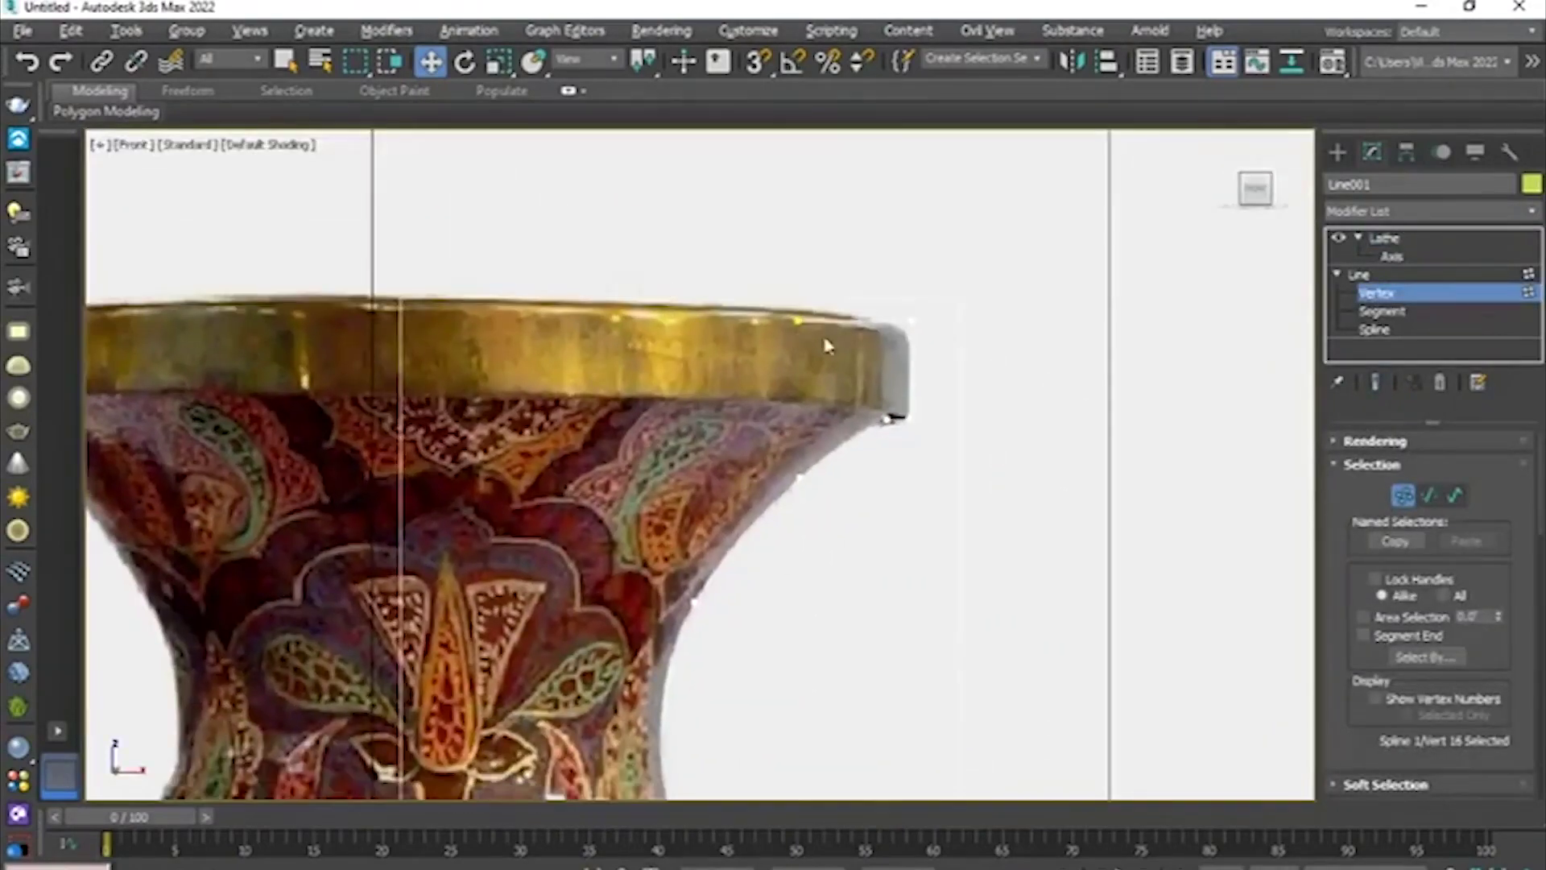
{"action": "scroll", "coordinate": [765, 342], "scroll_direction": "up", "scroll_amount": 5}
{"action": "right_click", "coordinate": [764, 319]}
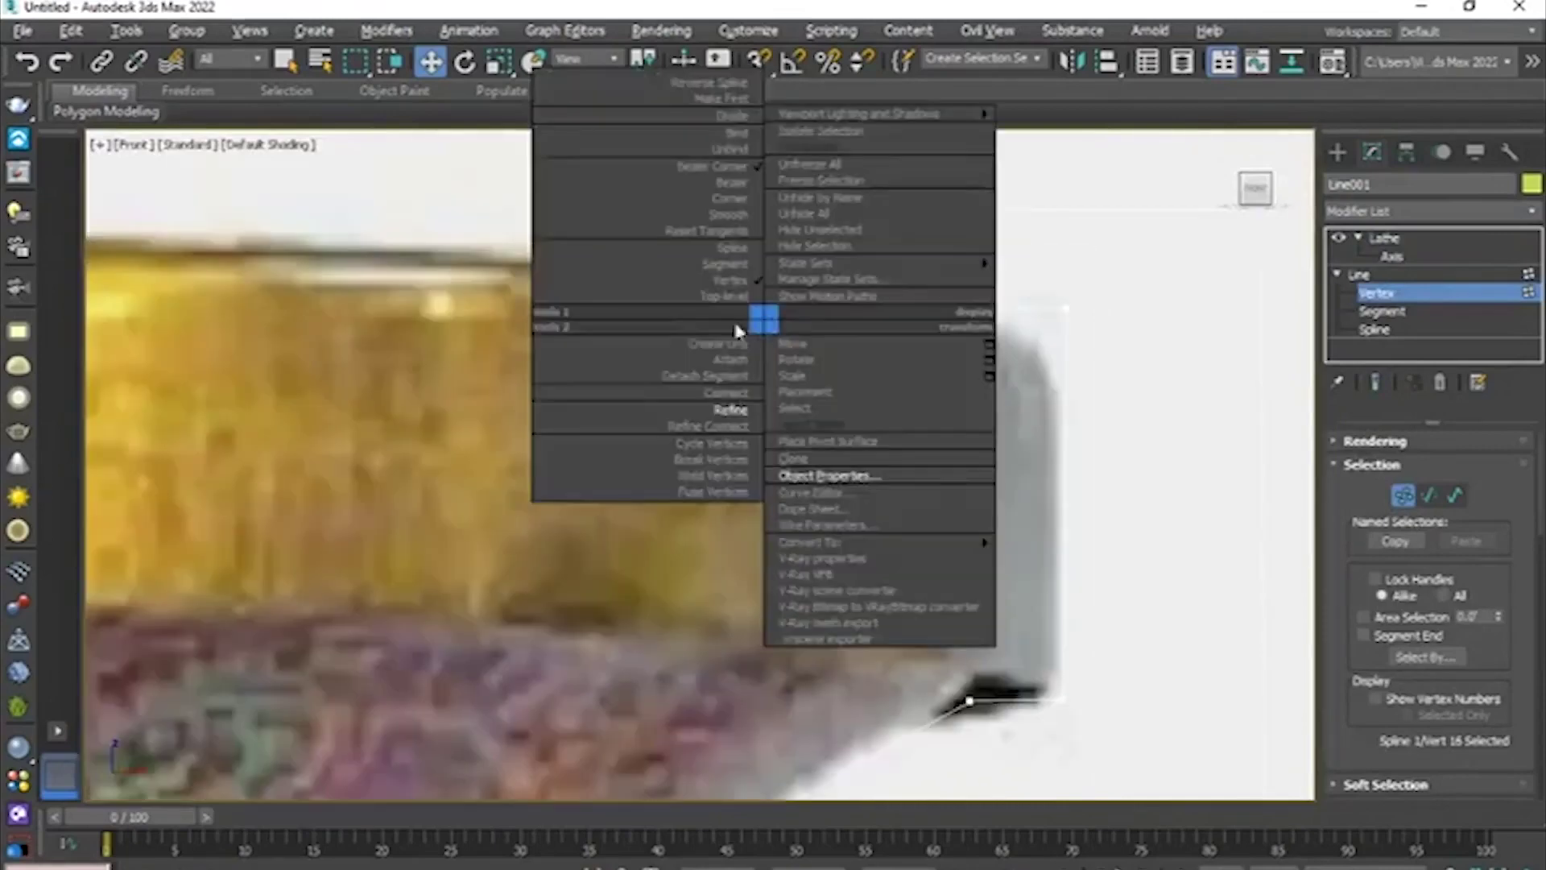
{"action": "left_click", "coordinate": [728, 411]}
{"action": "left_click", "coordinate": [660, 304]}
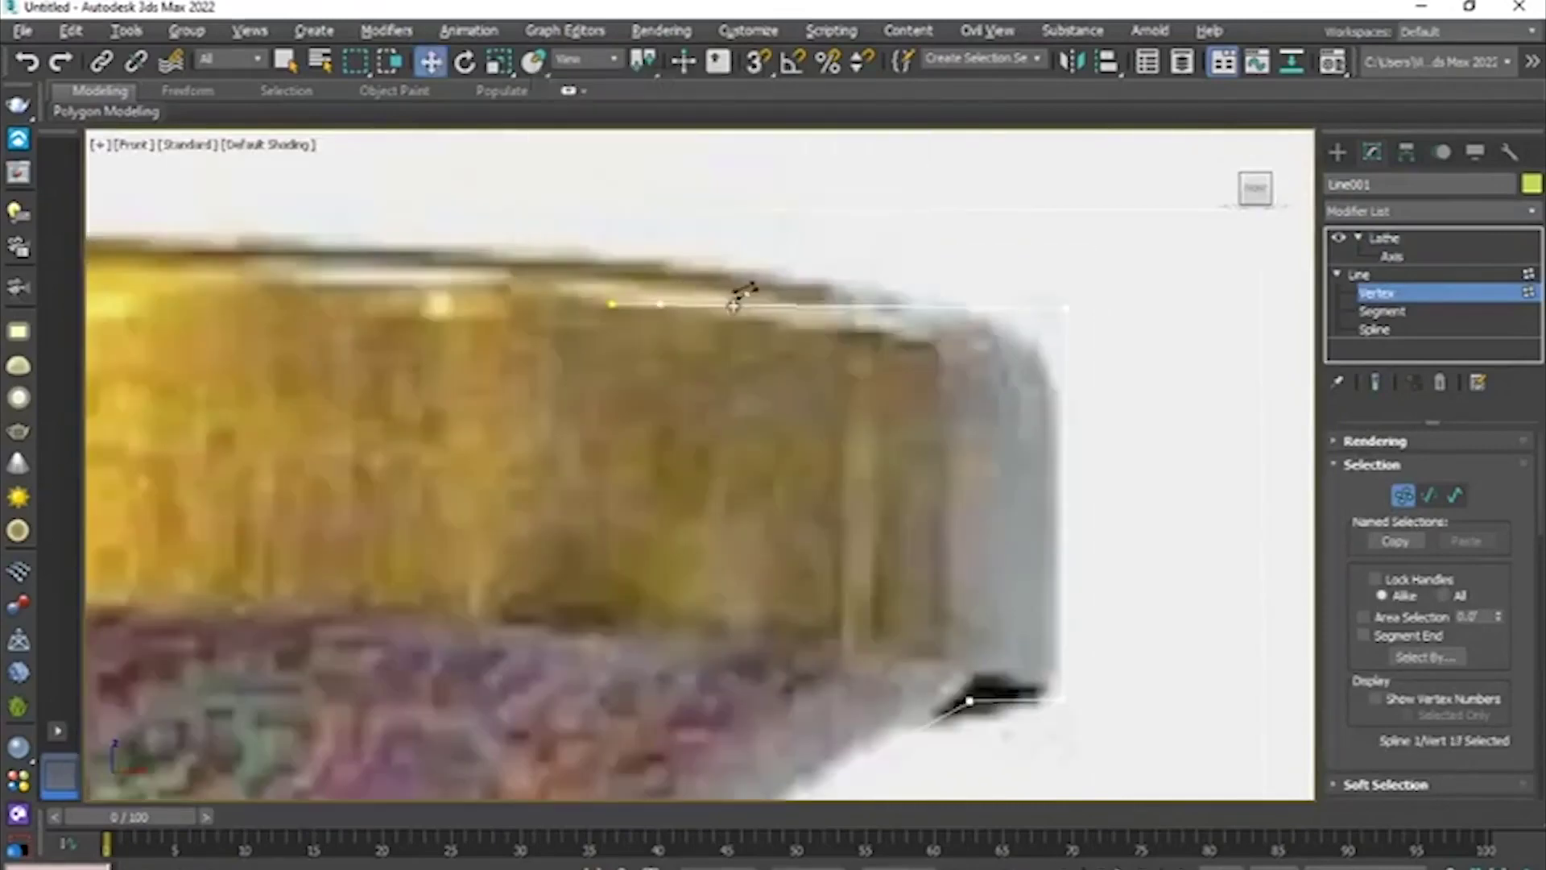
- Move the profile's end vertex from the rim's top edge down into the flared part of the neck
{"action": "left_click", "coordinate": [613, 305]}
{"action": "scroll", "coordinate": [620, 310], "scroll_direction": "down", "scroll_amount": 4}
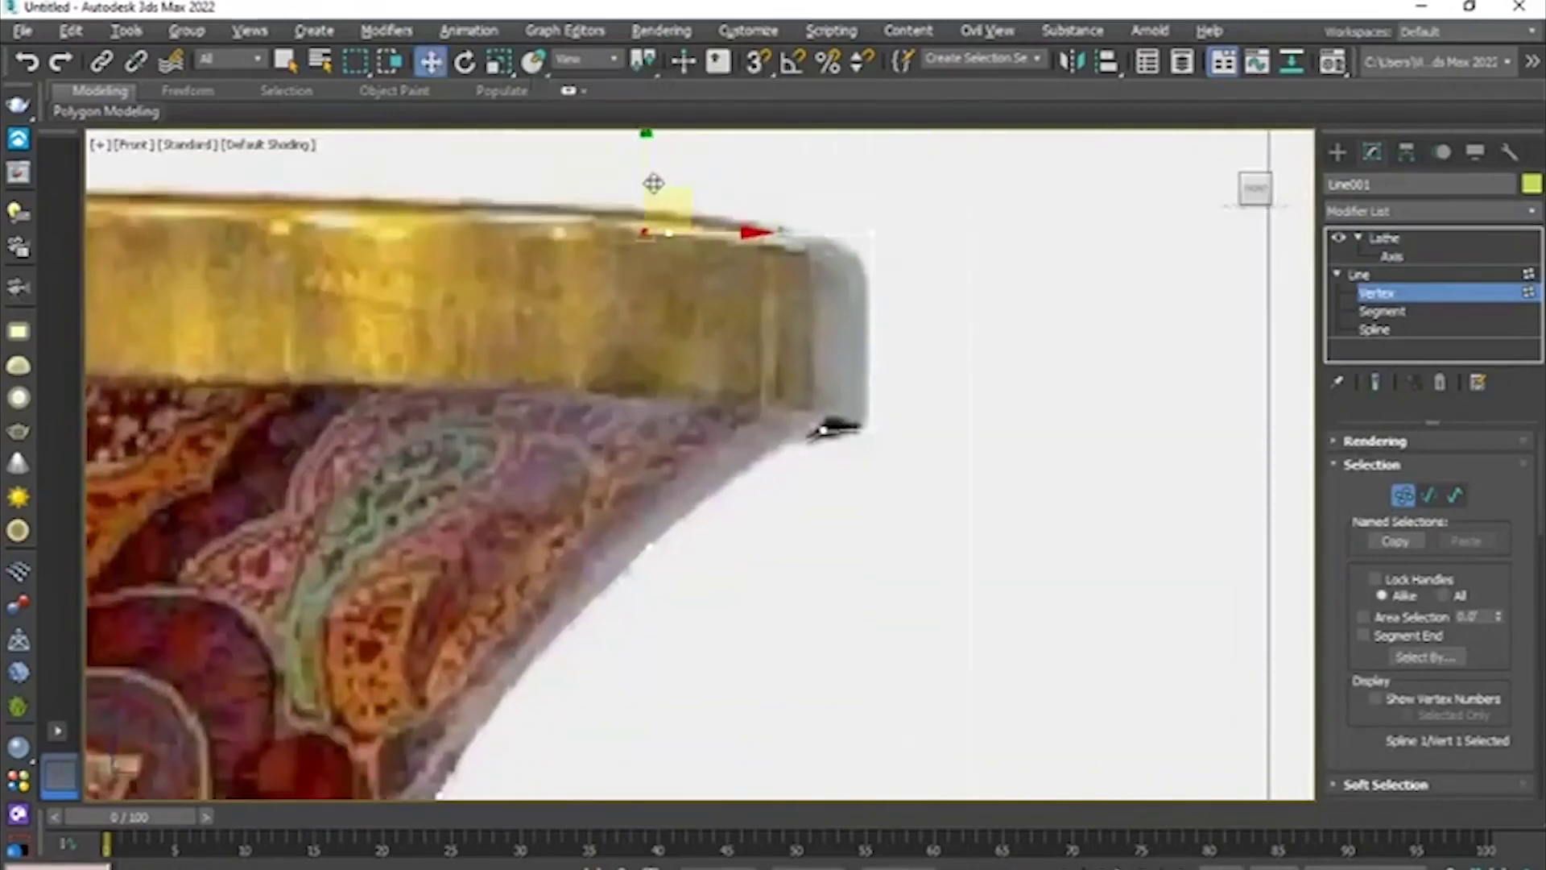
{"action": "left_click_drag", "start_coordinate": [644, 186], "coordinate": [649, 438]}
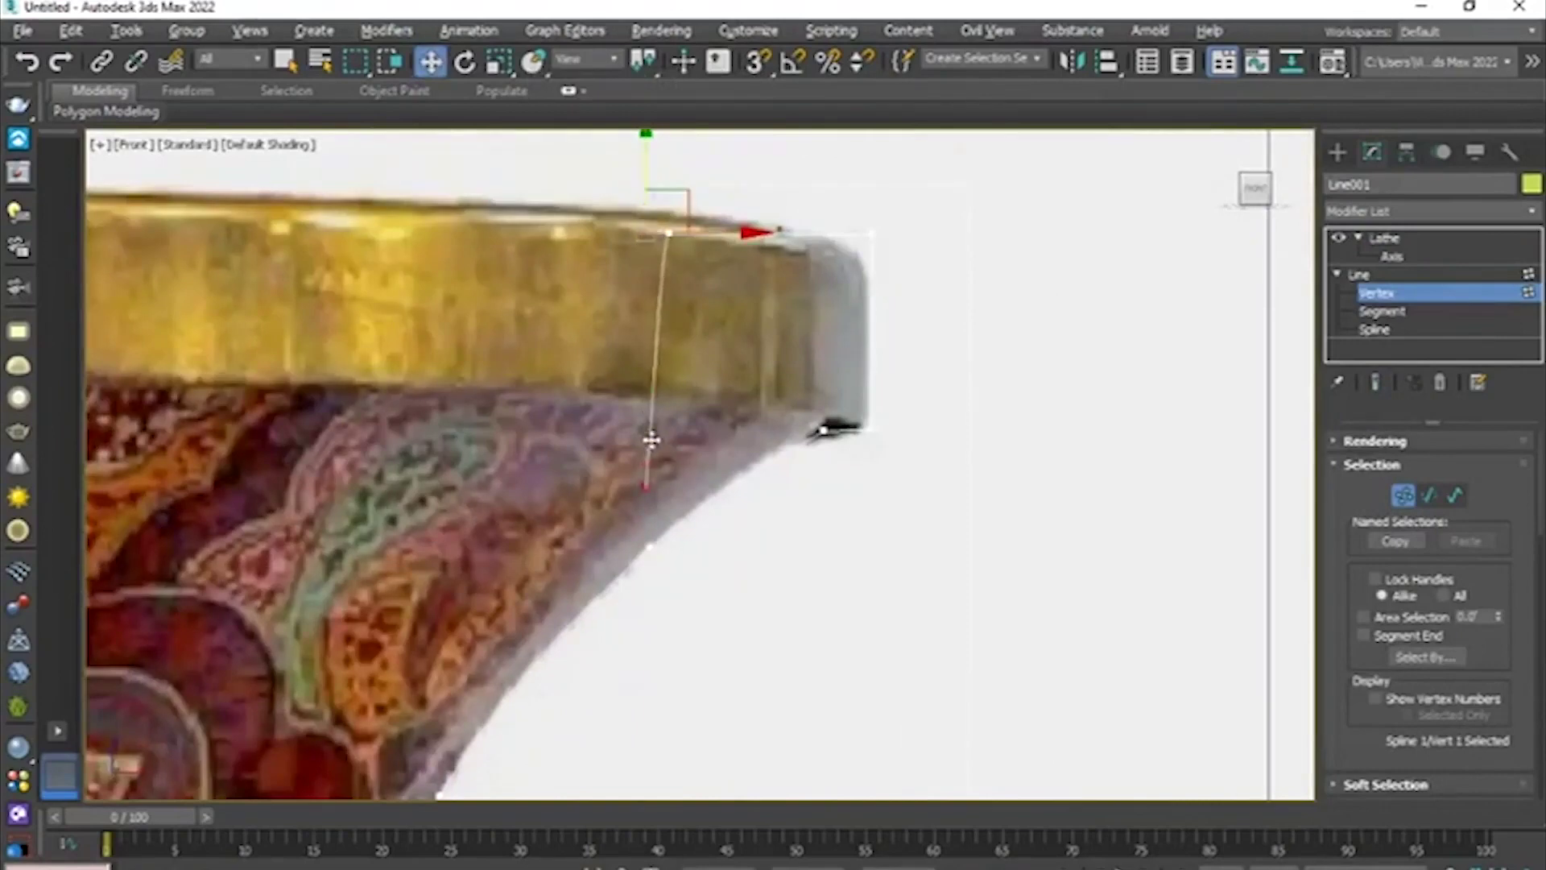
{"action": "scroll", "coordinate": [649, 439], "scroll_direction": "up", "scroll_amount": 2}
{"action": "left_click_drag", "start_coordinate": [749, 349], "coordinate": [608, 493]}
- Refine the new inner wall line with a vertex below the rim and move it outward to curve the wall
{"action": "right_click", "coordinate": [627, 366]}
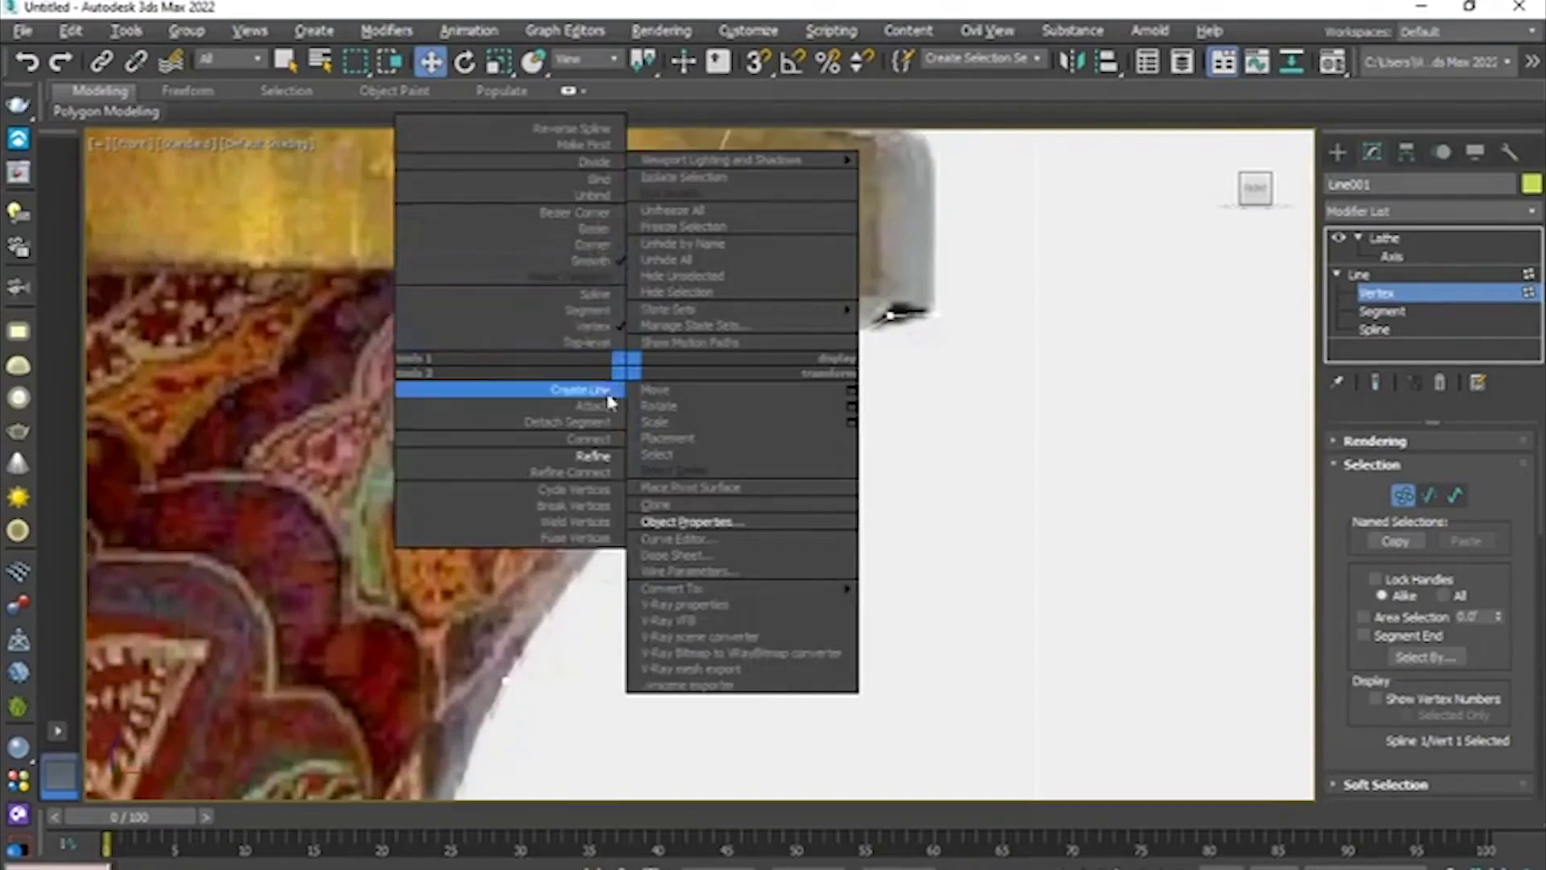
{"action": "left_click", "coordinate": [607, 457]}
{"action": "right_click", "coordinate": [665, 293]}
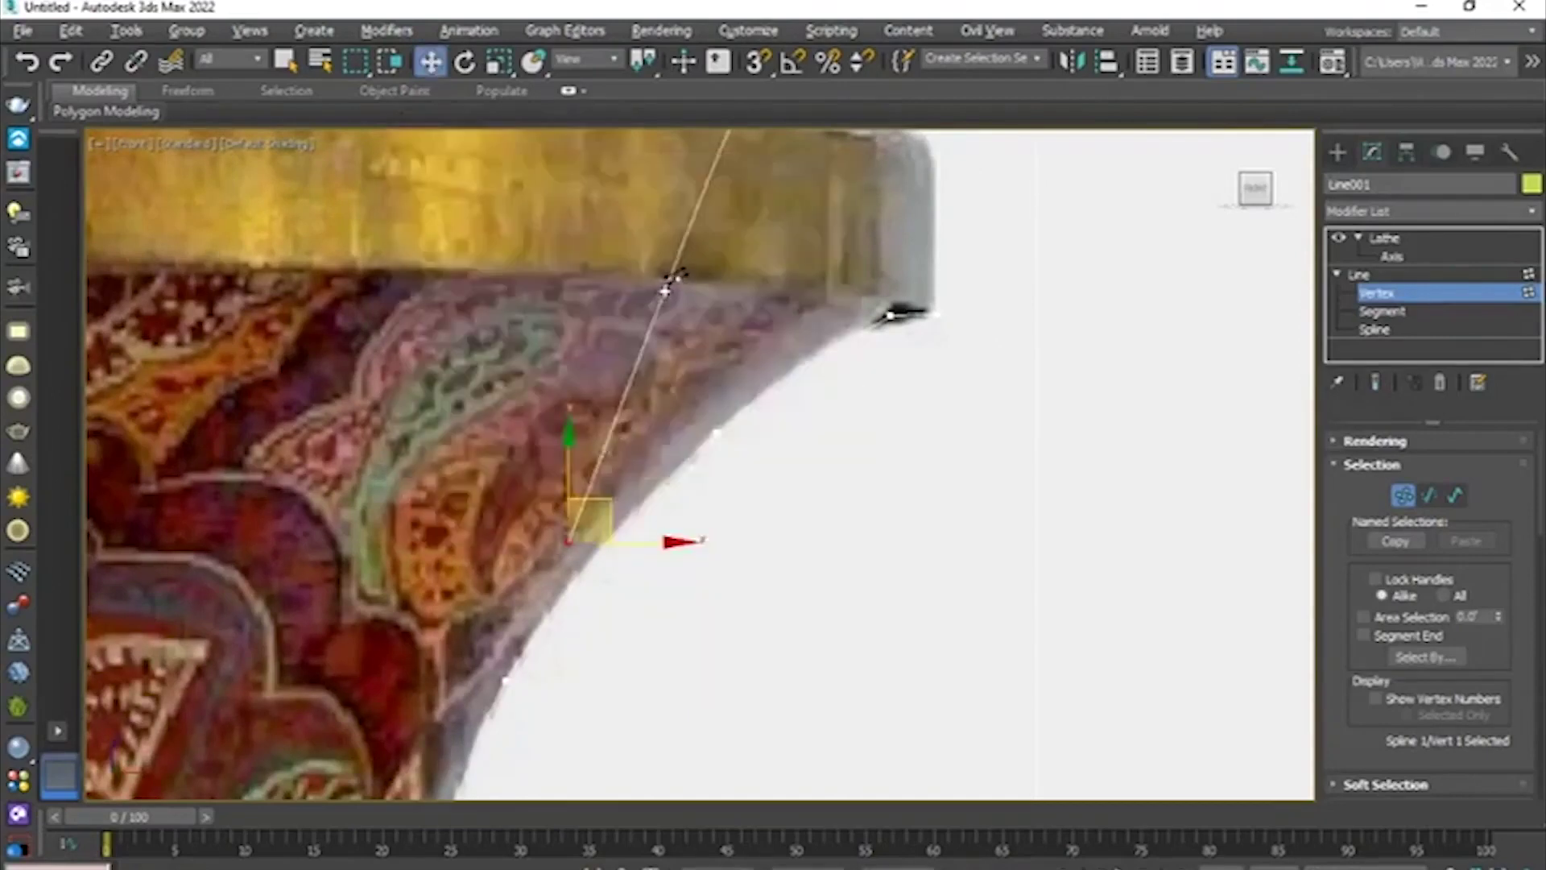
{"action": "left_click", "coordinate": [665, 293]}
{"action": "left_click_drag", "start_coordinate": [744, 300], "coordinate": [787, 310]}
{"action": "scroll", "coordinate": [580, 457], "scroll_direction": "down", "scroll_amount": 3}
{"action": "middle_click_drag", "start_coordinate": [579, 456], "coordinate": [709, 302]}
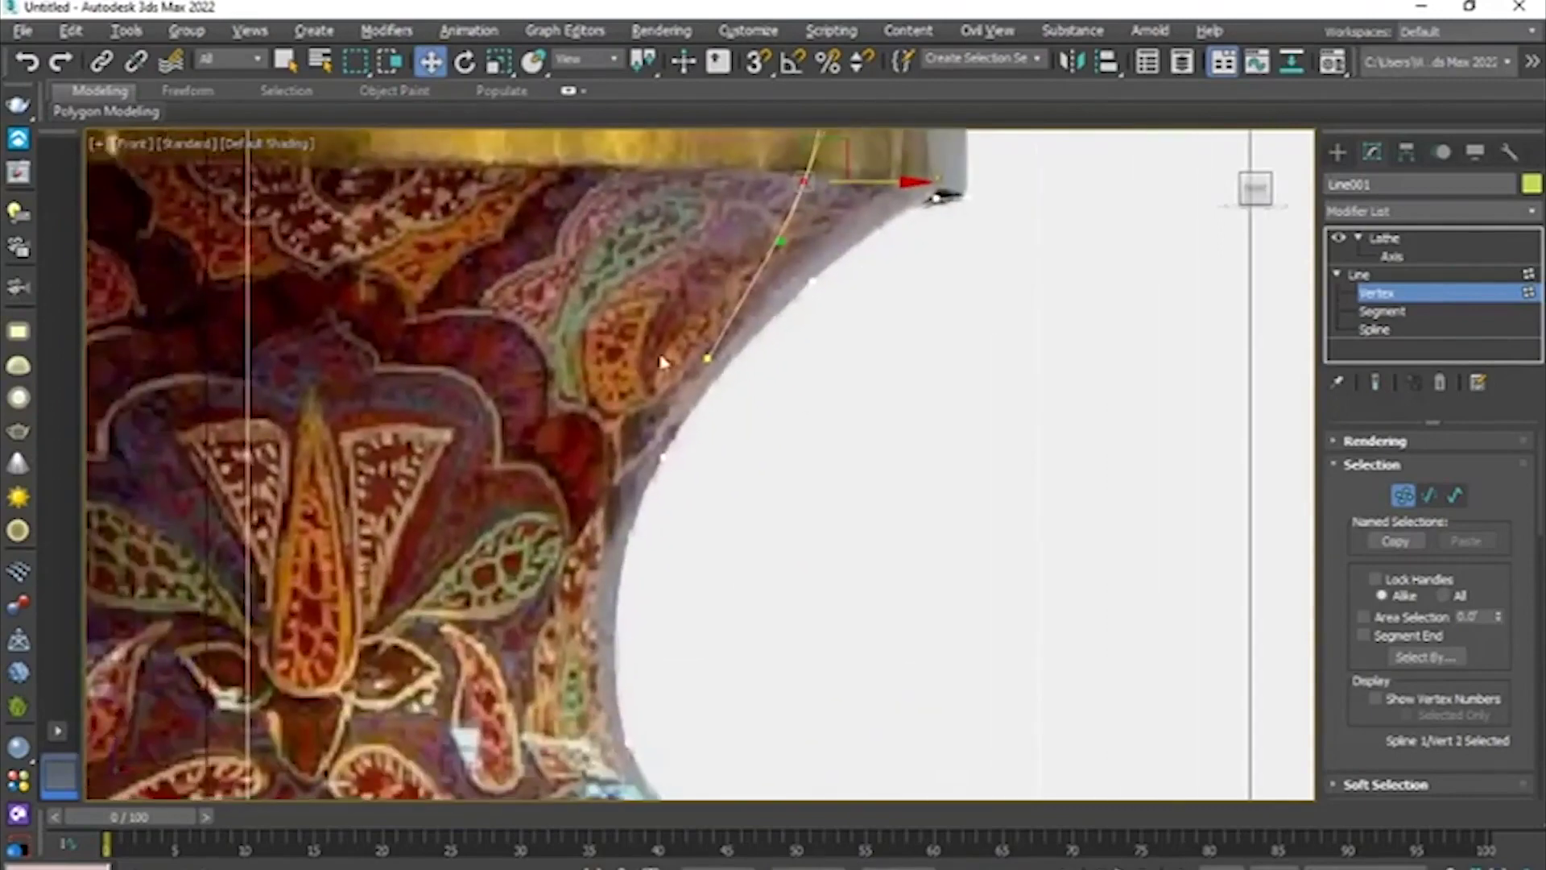
- Reposition the profile's inner end vertex to follow the curve of the neck
{"action": "left_click", "coordinate": [709, 360]}
{"action": "left_click_drag", "start_coordinate": [777, 363], "coordinate": [680, 375]}
{"action": "scroll", "coordinate": [683, 380], "scroll_direction": "down", "scroll_amount": 3}
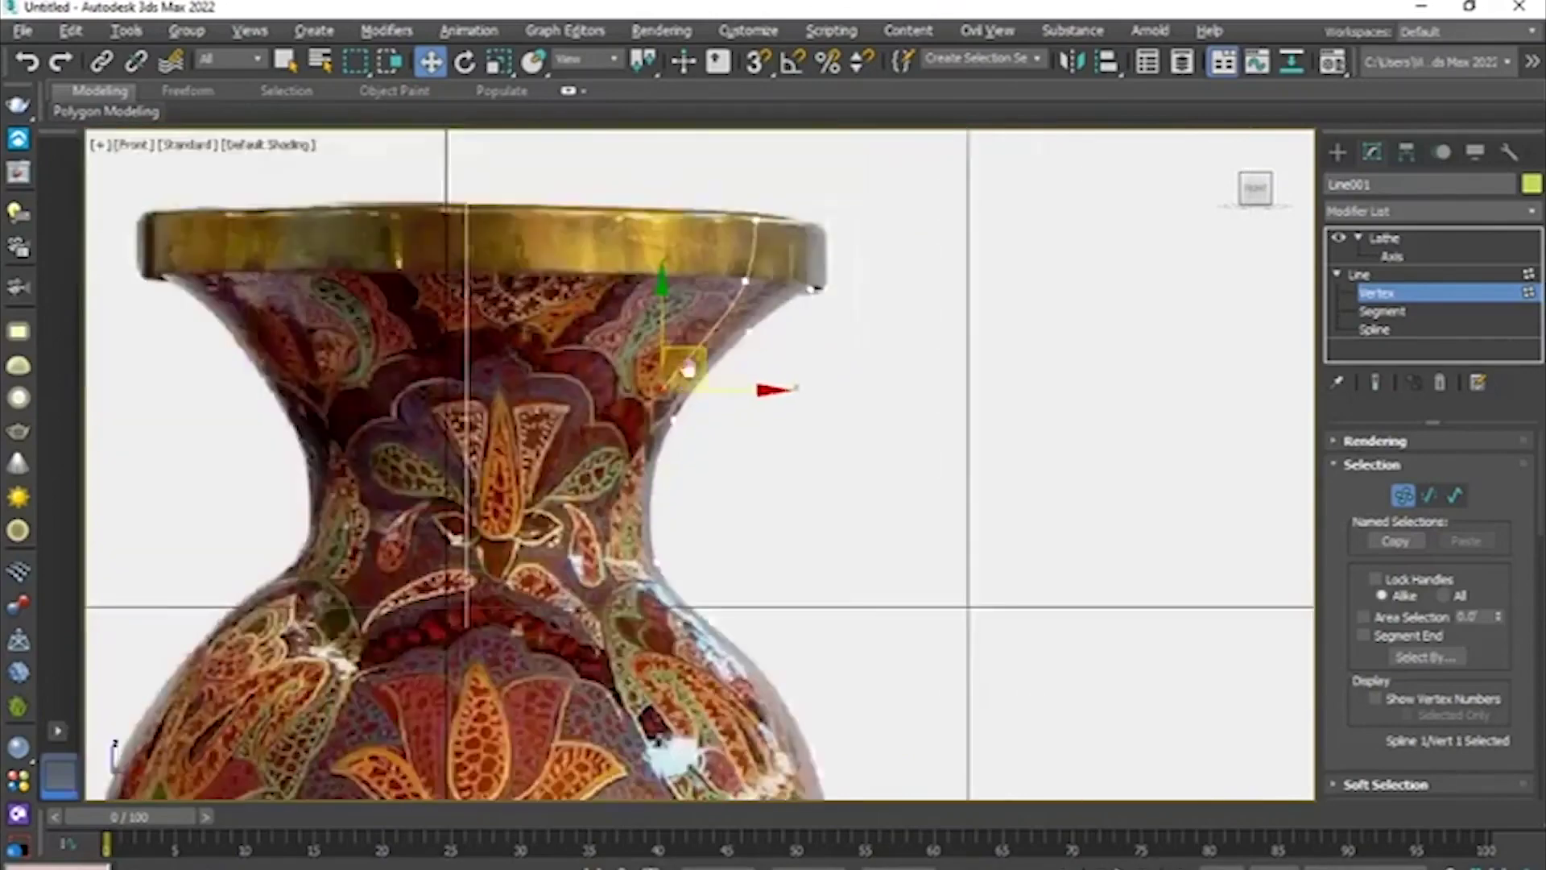
{"action": "middle_click_drag", "start_coordinate": [689, 384], "coordinate": [698, 319]}
- Show the end result in perspective and move the inner end vertex towards the pot's centre to narrow the opening
{"action": "key", "text": "alt+w"}
{"action": "key", "text": "alt+w"}
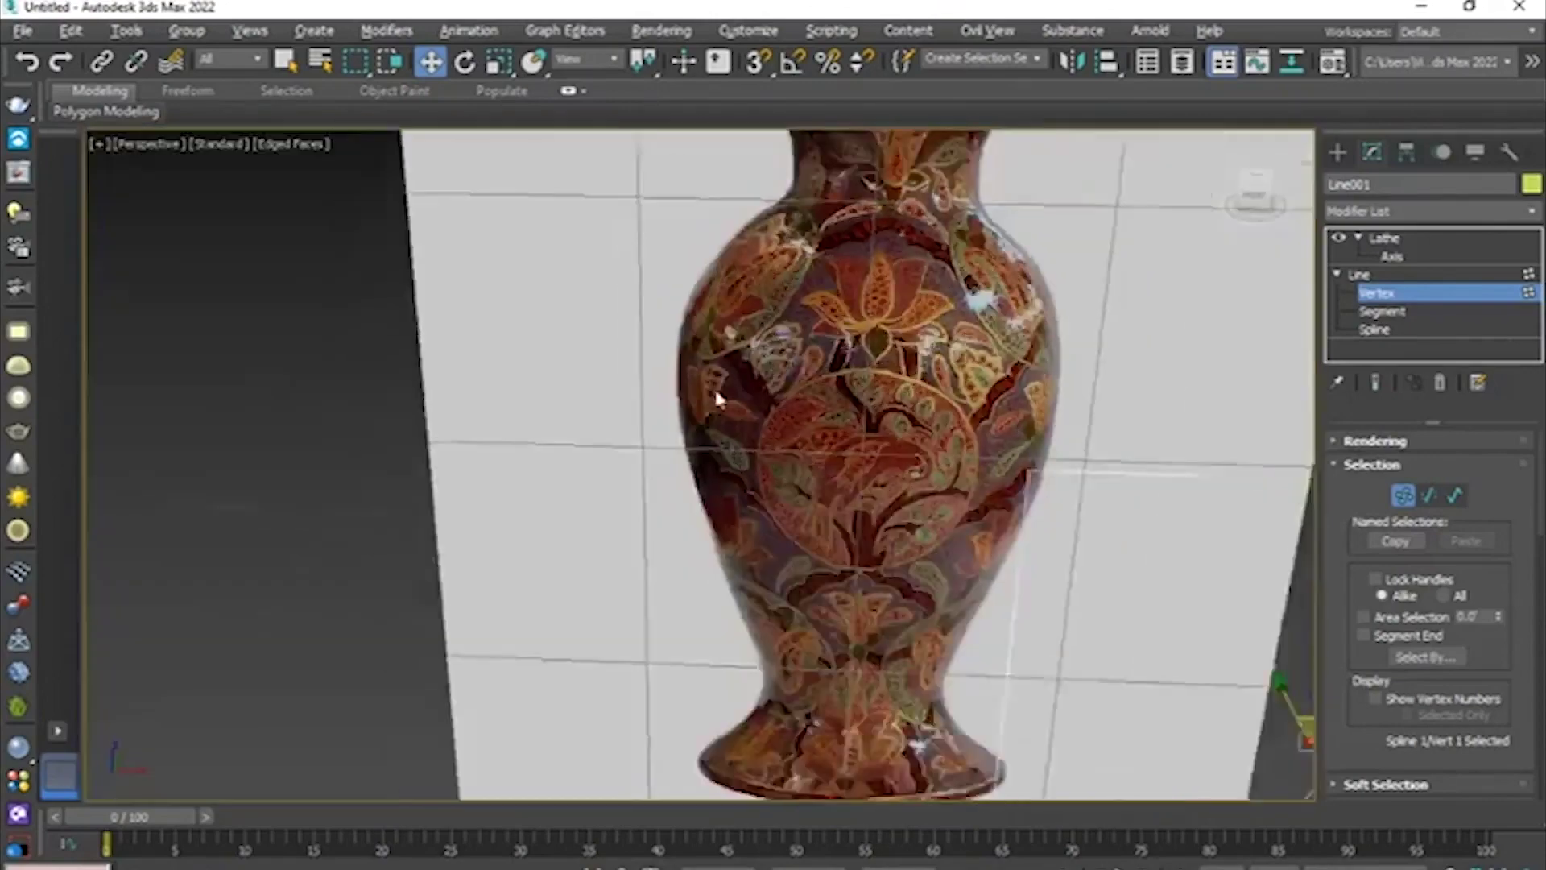
{"action": "middle_click_drag", "start_coordinate": [714, 385], "coordinate": [860, 408], "text": "alt"}
{"action": "left_click", "coordinate": [1374, 385]}
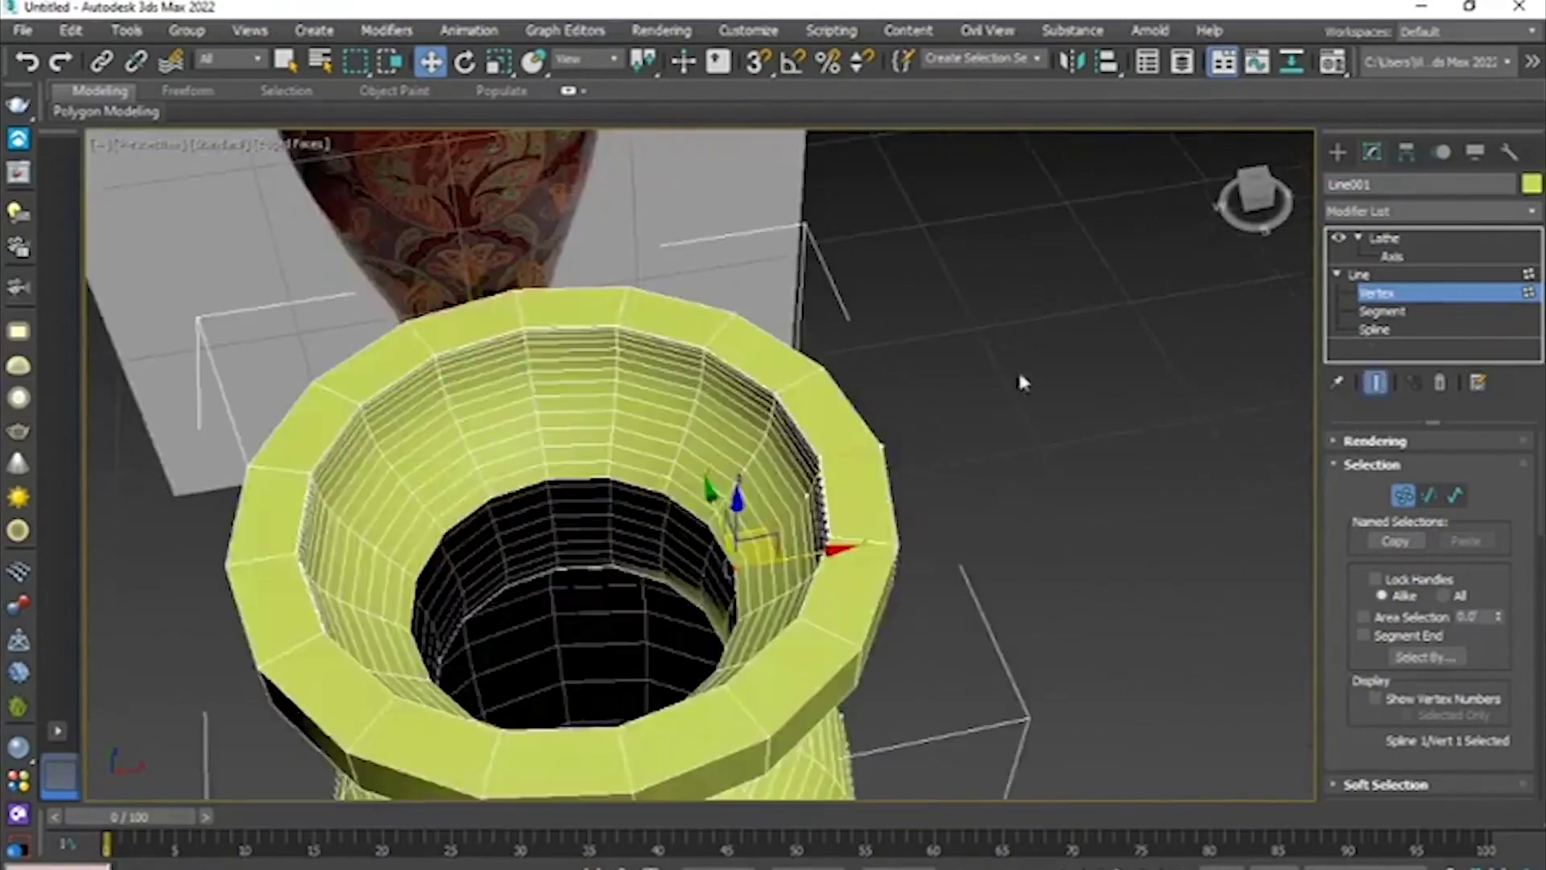
{"action": "middle_click_drag", "start_coordinate": [1018, 371], "coordinate": [920, 356], "text": "alt"}
{"action": "scroll", "coordinate": [826, 493], "scroll_direction": "up", "scroll_amount": 5}
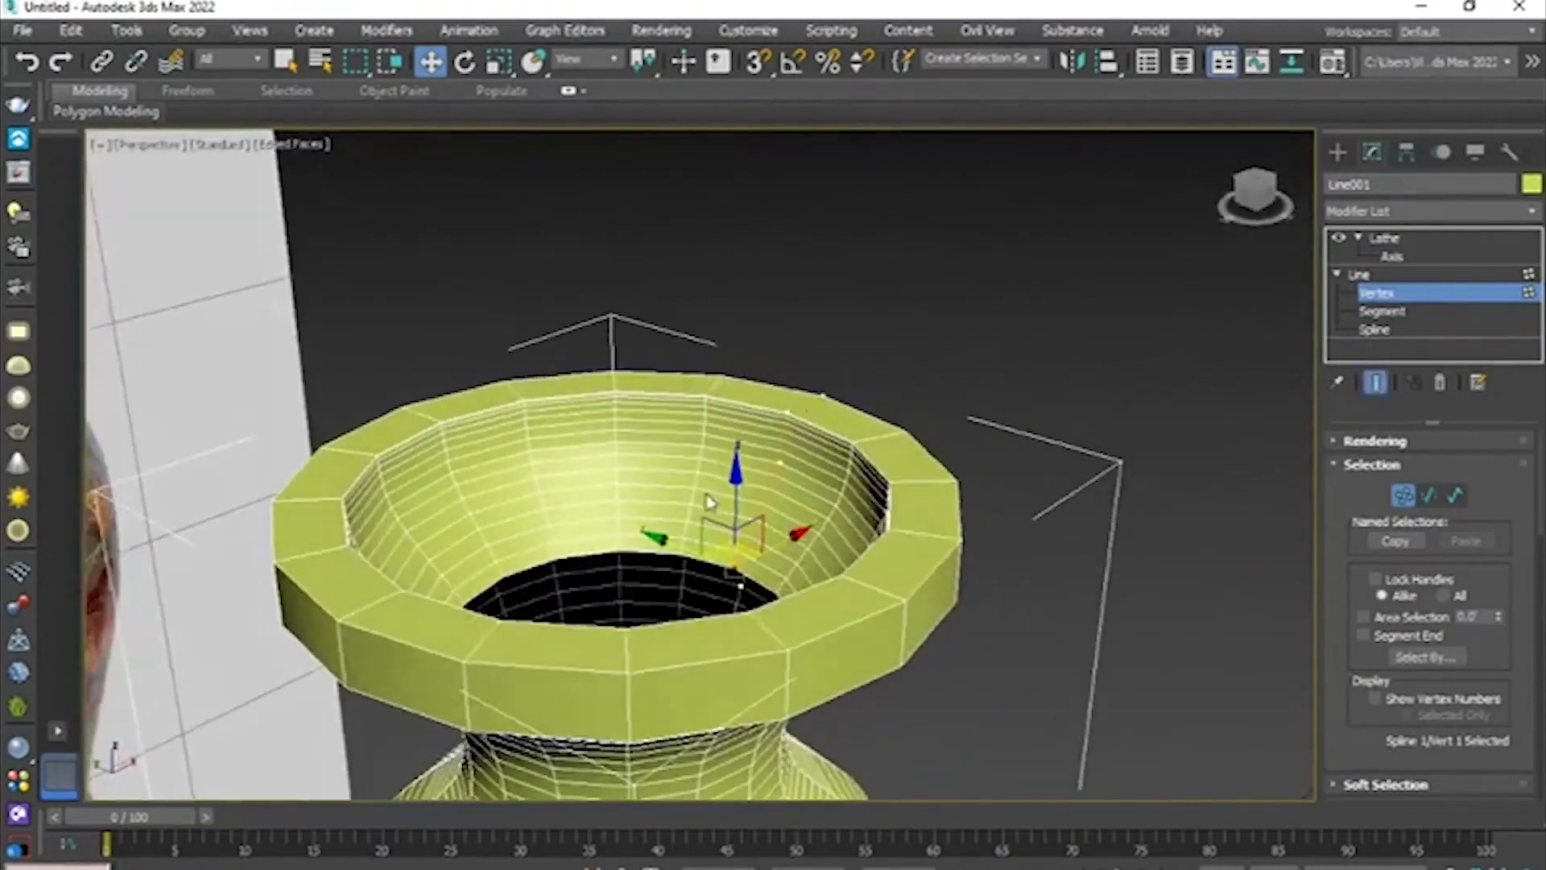
{"action": "left_click_drag", "start_coordinate": [825, 494], "coordinate": [697, 538]}
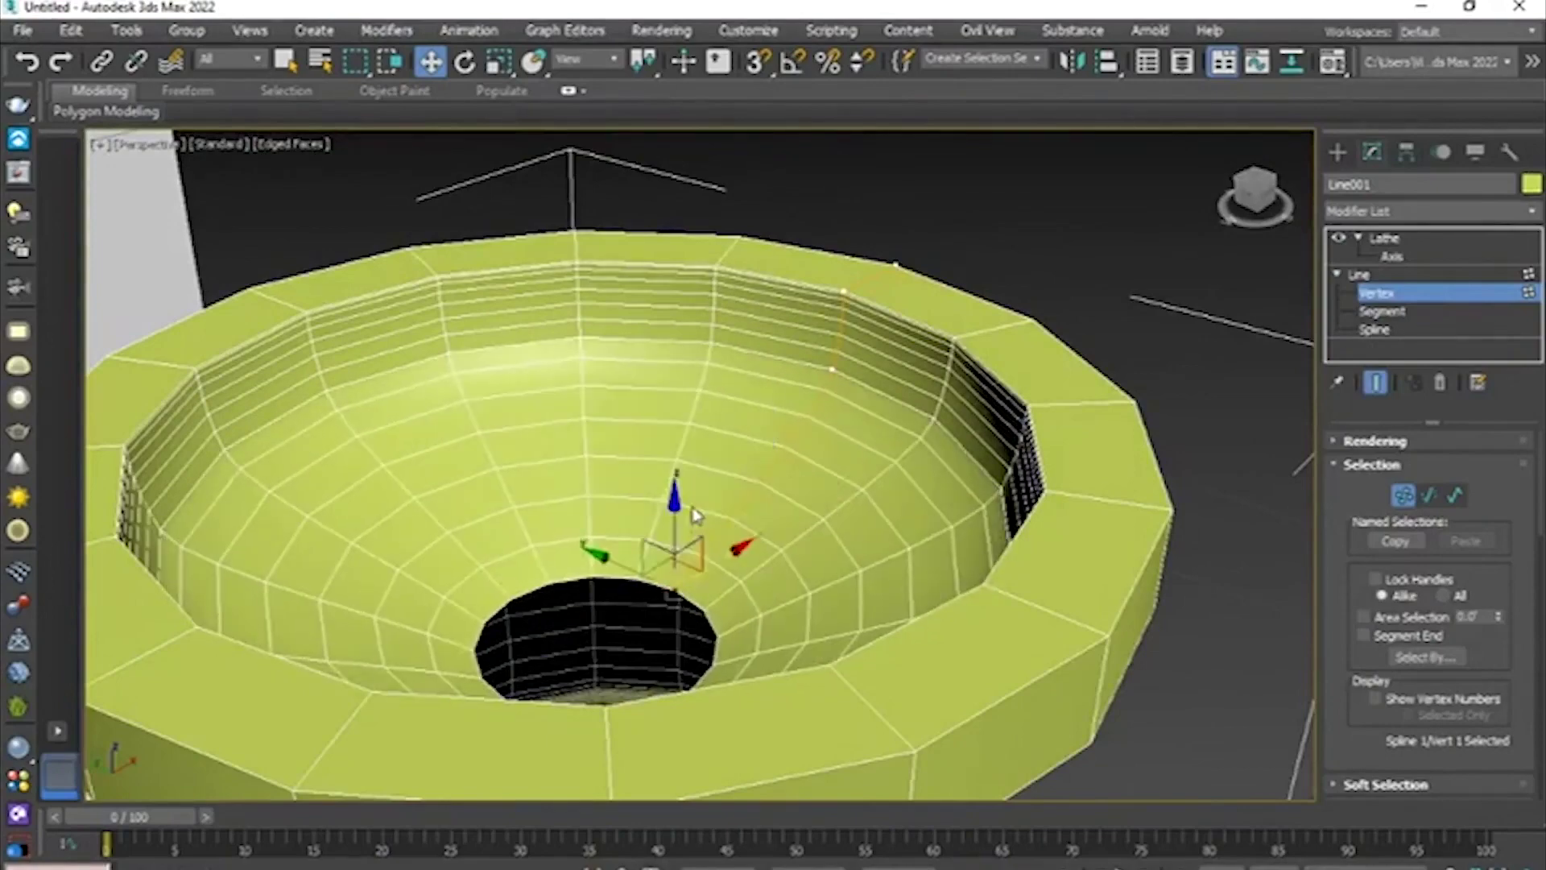
{"action": "left_click", "coordinate": [694, 513]}
- Examine the lathed pot's body, neck and opening from several sides and from above
{"action": "scroll", "coordinate": [694, 433], "scroll_direction": "down", "scroll_amount": 4}
{"action": "middle_click_drag", "start_coordinate": [695, 433], "coordinate": [662, 270], "text": "alt"}
{"action": "scroll", "coordinate": [701, 393], "scroll_direction": "down", "scroll_amount": 4}
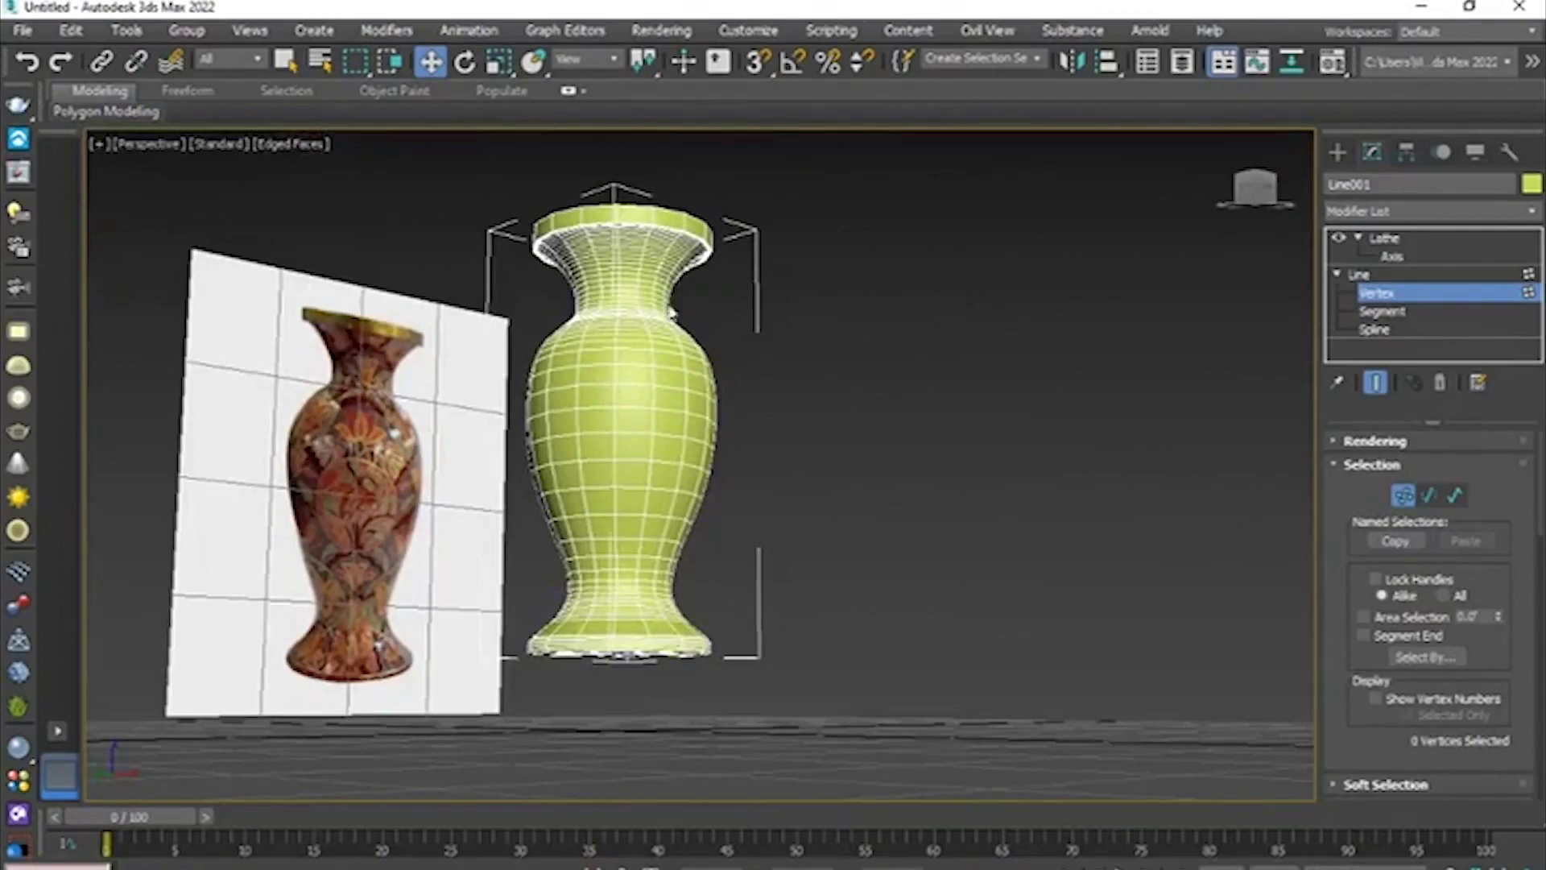
{"action": "scroll", "coordinate": [641, 335], "scroll_direction": "up", "scroll_amount": 5}
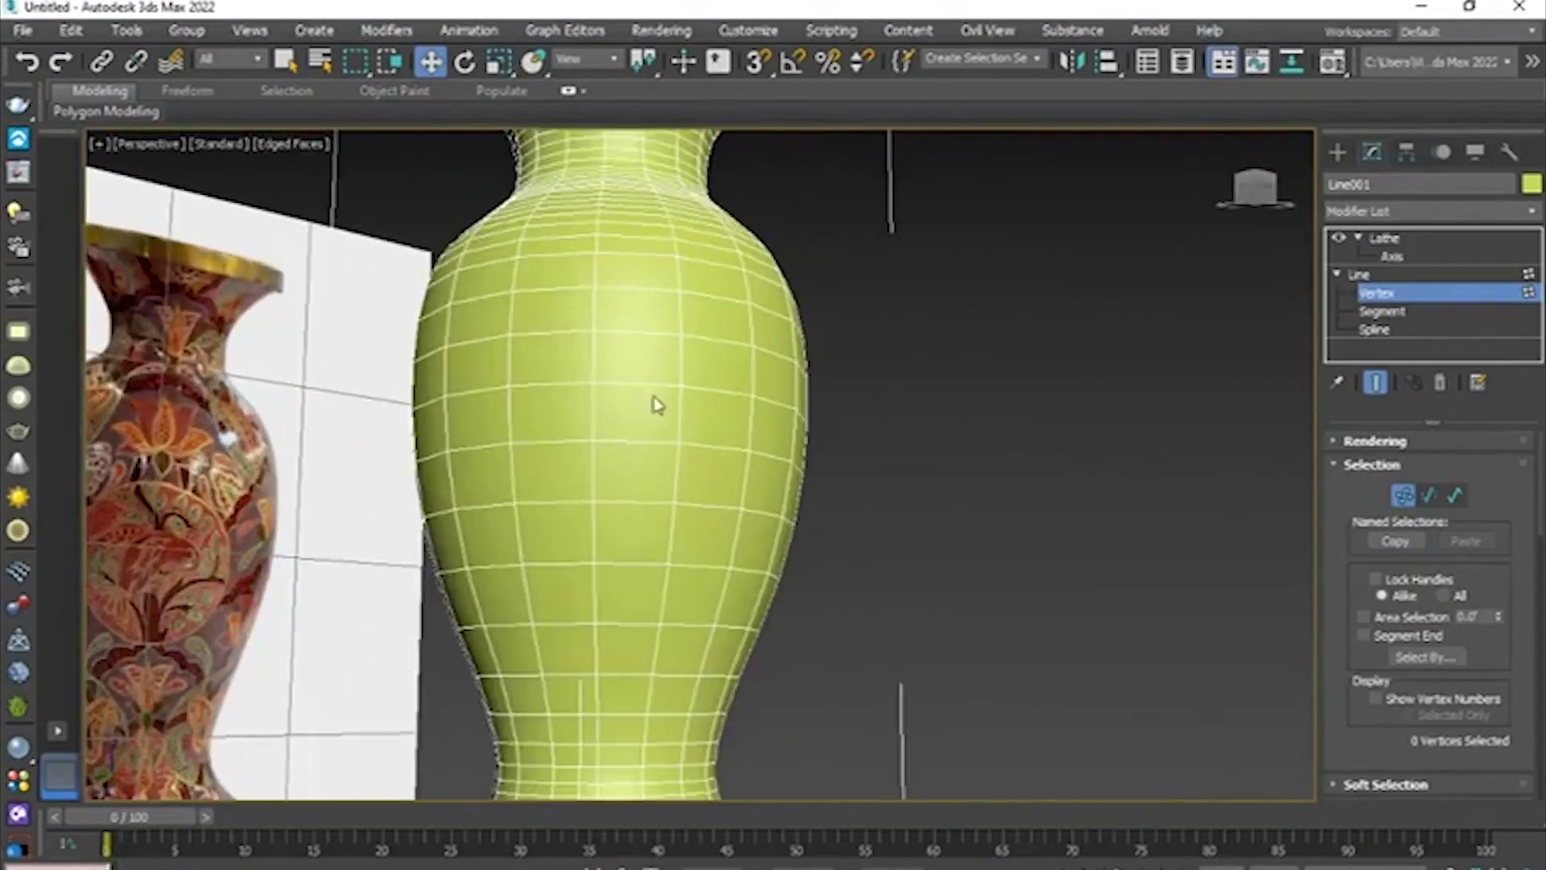
{"action": "middle_click_drag", "start_coordinate": [642, 408], "coordinate": [649, 486], "text": "alt"}
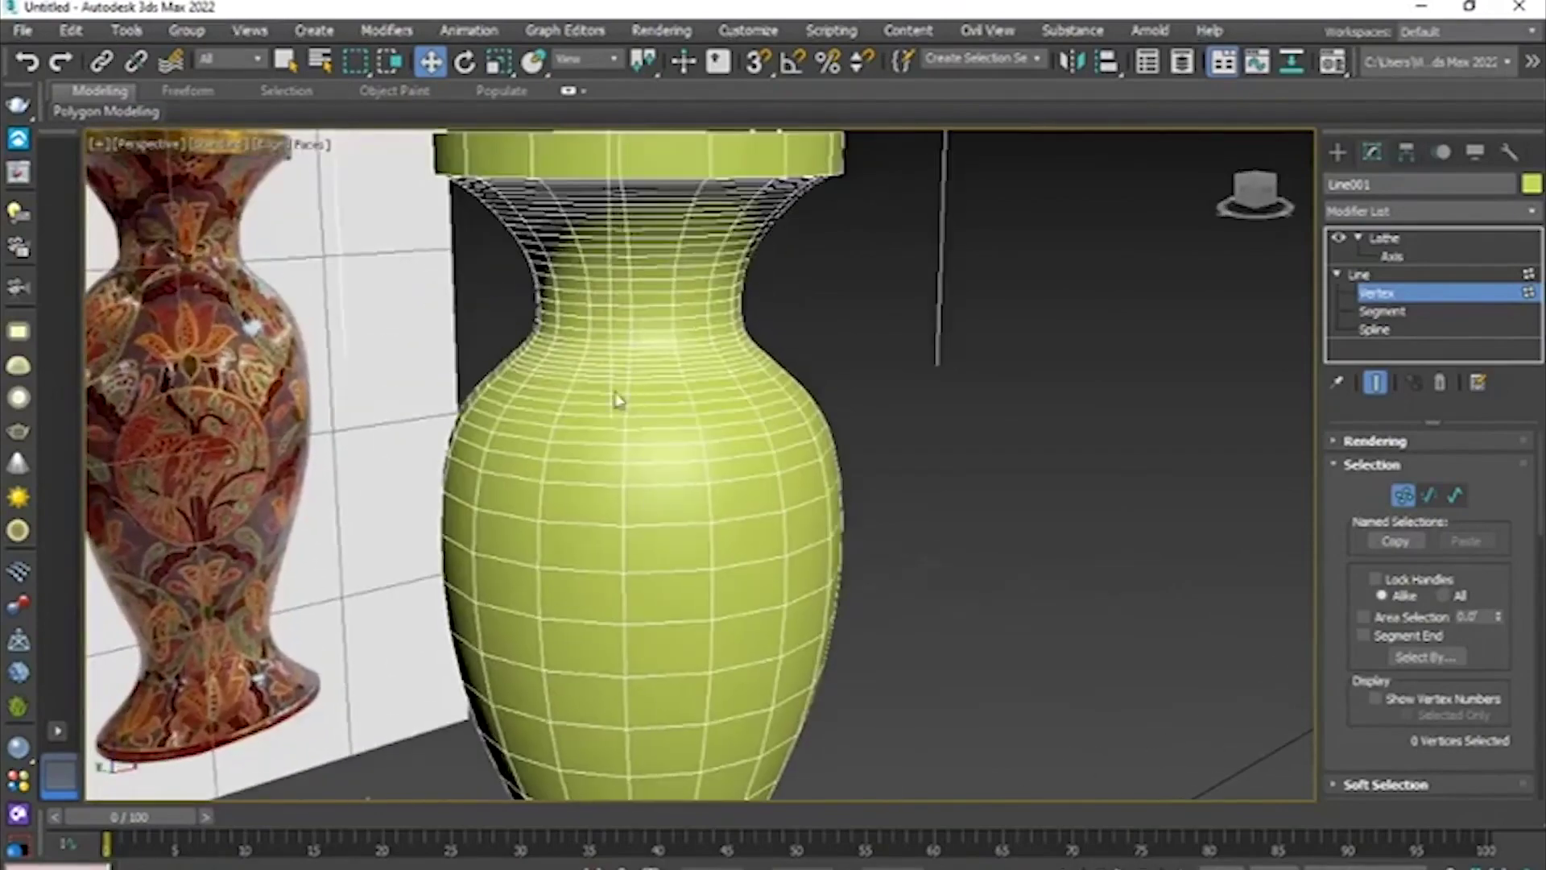
{"action": "middle_click_drag", "start_coordinate": [641, 297], "coordinate": [810, 302], "text": "alt"}
{"action": "scroll", "coordinate": [808, 507], "scroll_direction": "down", "scroll_amount": 5}
{"action": "scroll", "coordinate": [797, 443], "scroll_direction": "up", "scroll_amount": 5}
{"action": "middle_click_drag", "start_coordinate": [807, 510], "coordinate": [753, 347]}
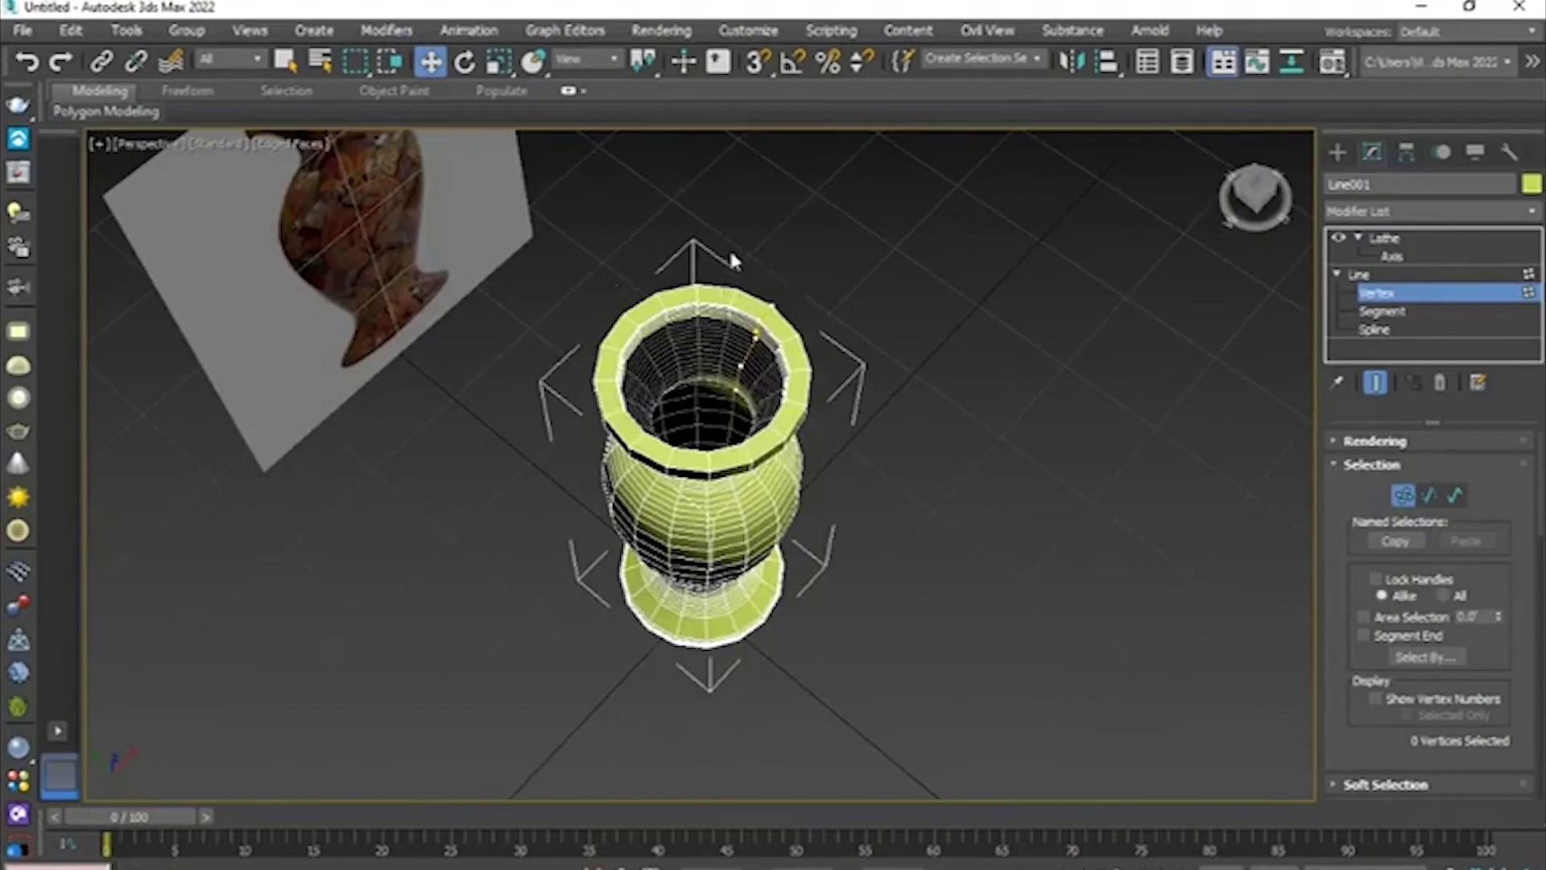
{"action": "middle_click_drag", "start_coordinate": [771, 324], "coordinate": [764, 290]}
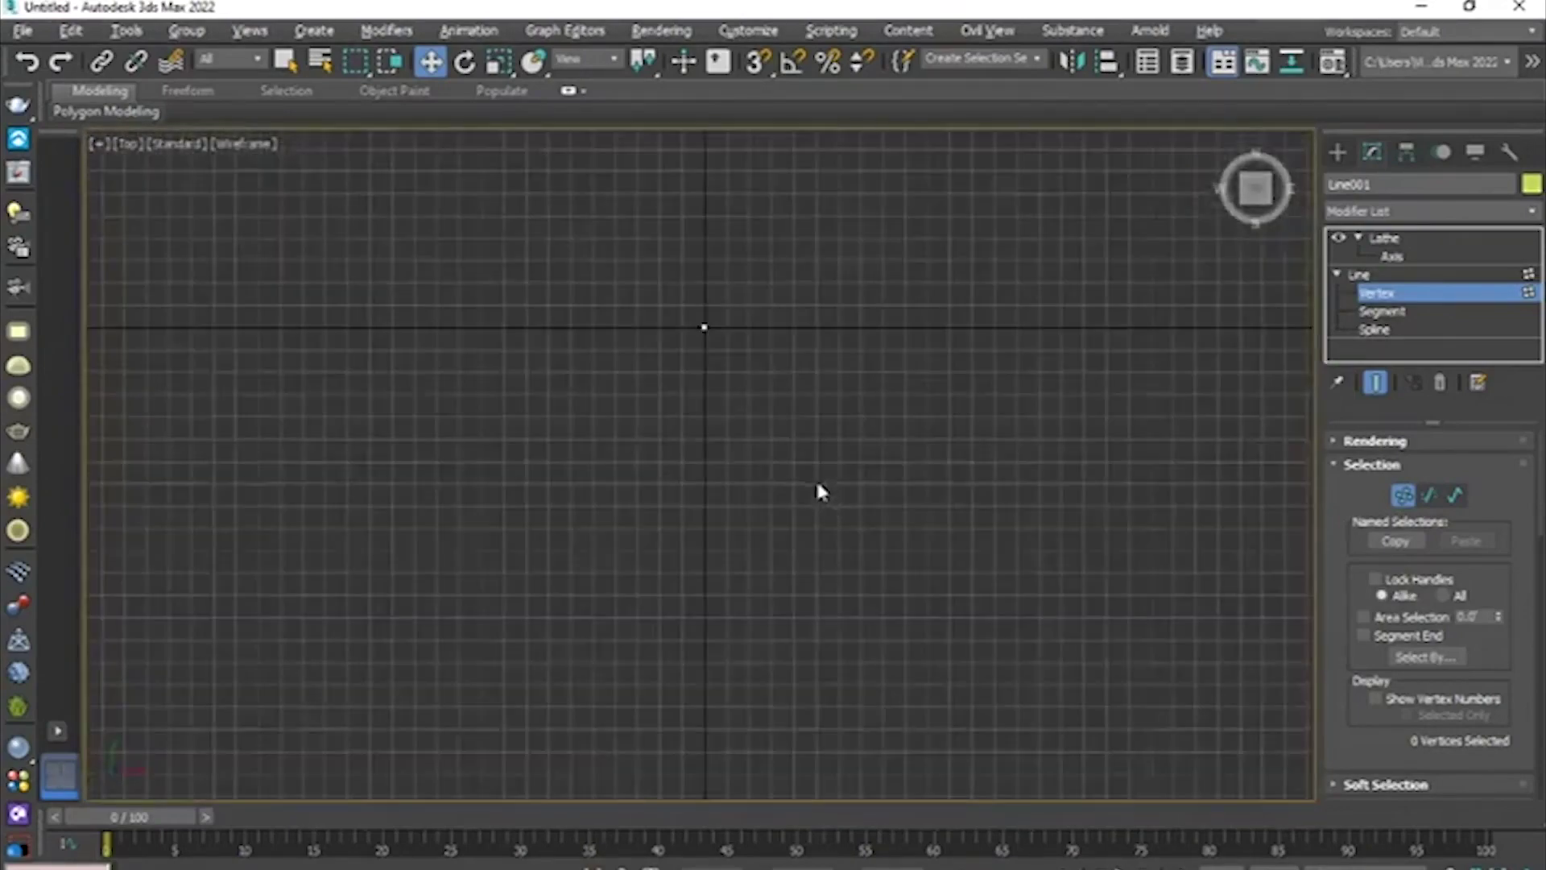
- Activate the Lathe's Axis sub-level in the Top view and inspect the pot around it in perspective
{"action": "scroll", "coordinate": [694, 320], "scroll_direction": "up", "scroll_amount": 10}
{"action": "scroll", "coordinate": [784, 408], "scroll_direction": "down", "scroll_amount": 4}
{"action": "scroll", "coordinate": [857, 425], "scroll_direction": "up", "scroll_amount": 2}
{"action": "middle_click_drag", "start_coordinate": [1011, 498], "coordinate": [615, 244]}
{"action": "scroll", "coordinate": [873, 441], "scroll_direction": "up", "scroll_amount": 4}
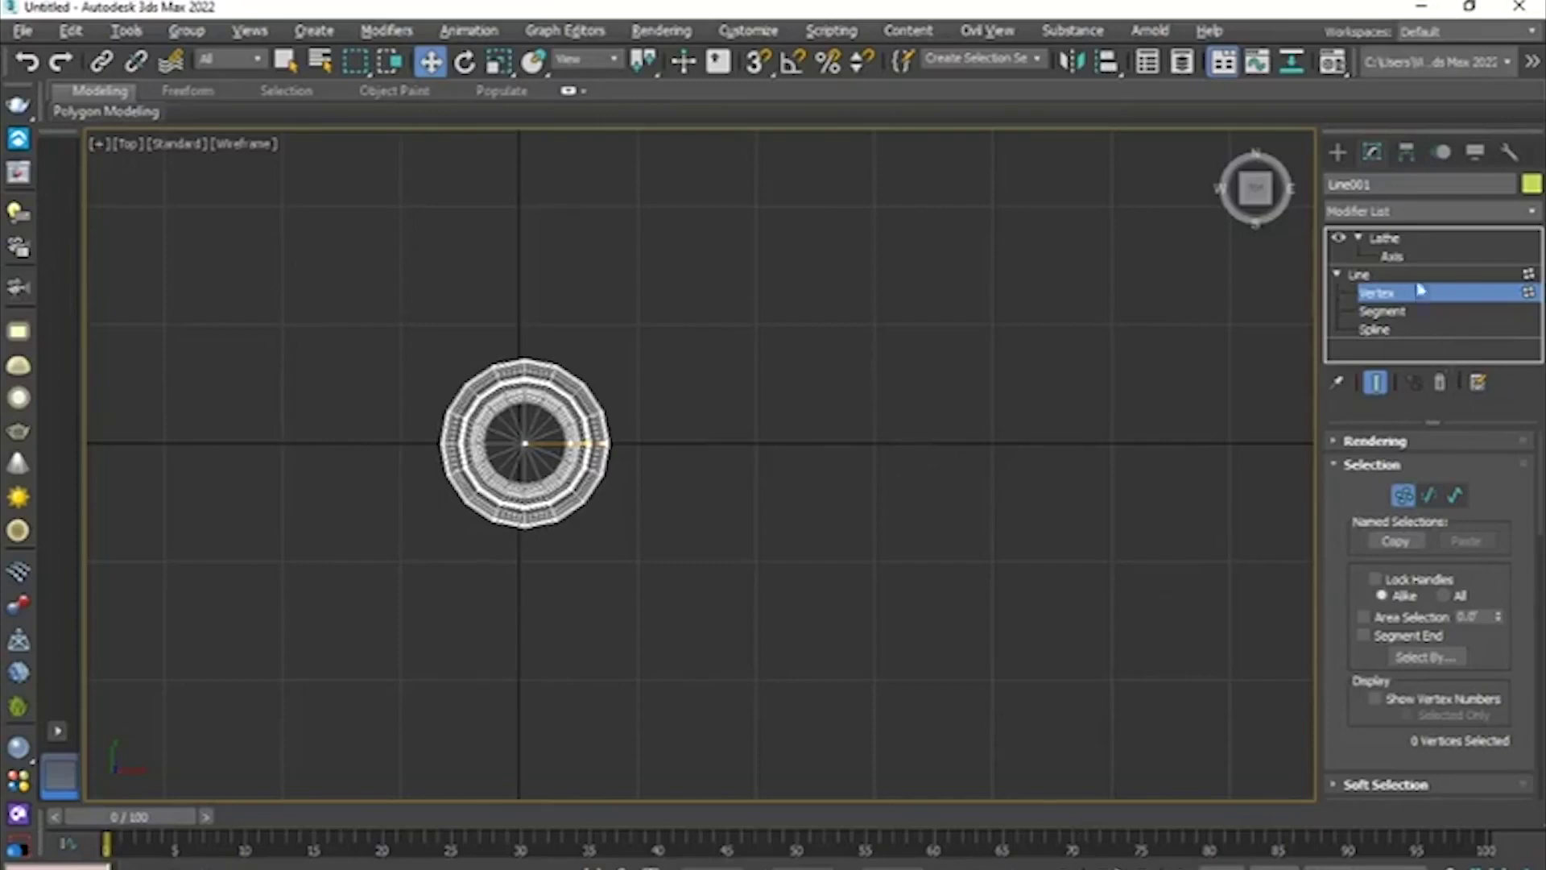
{"action": "left_click", "coordinate": [1417, 256]}
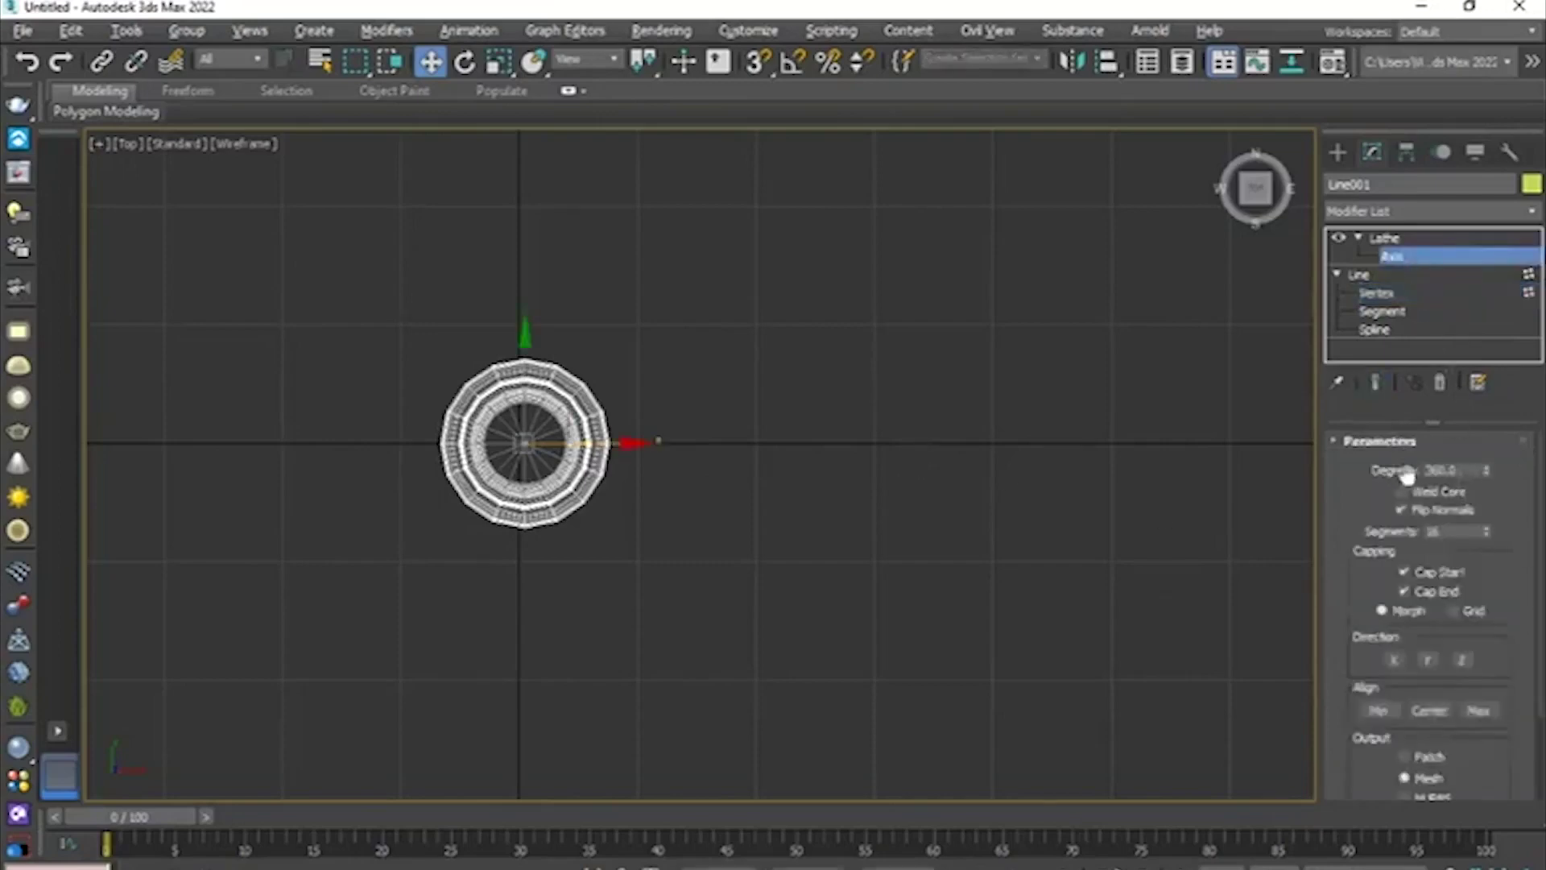
{"action": "left_click_drag", "start_coordinate": [1486, 474], "coordinate": [796, 316]}
{"action": "key", "text": "alt+w"}
{"action": "key", "text": "alt+w"}
{"action": "middle_click_drag", "start_coordinate": [1021, 525], "coordinate": [769, 249], "text": "alt"}
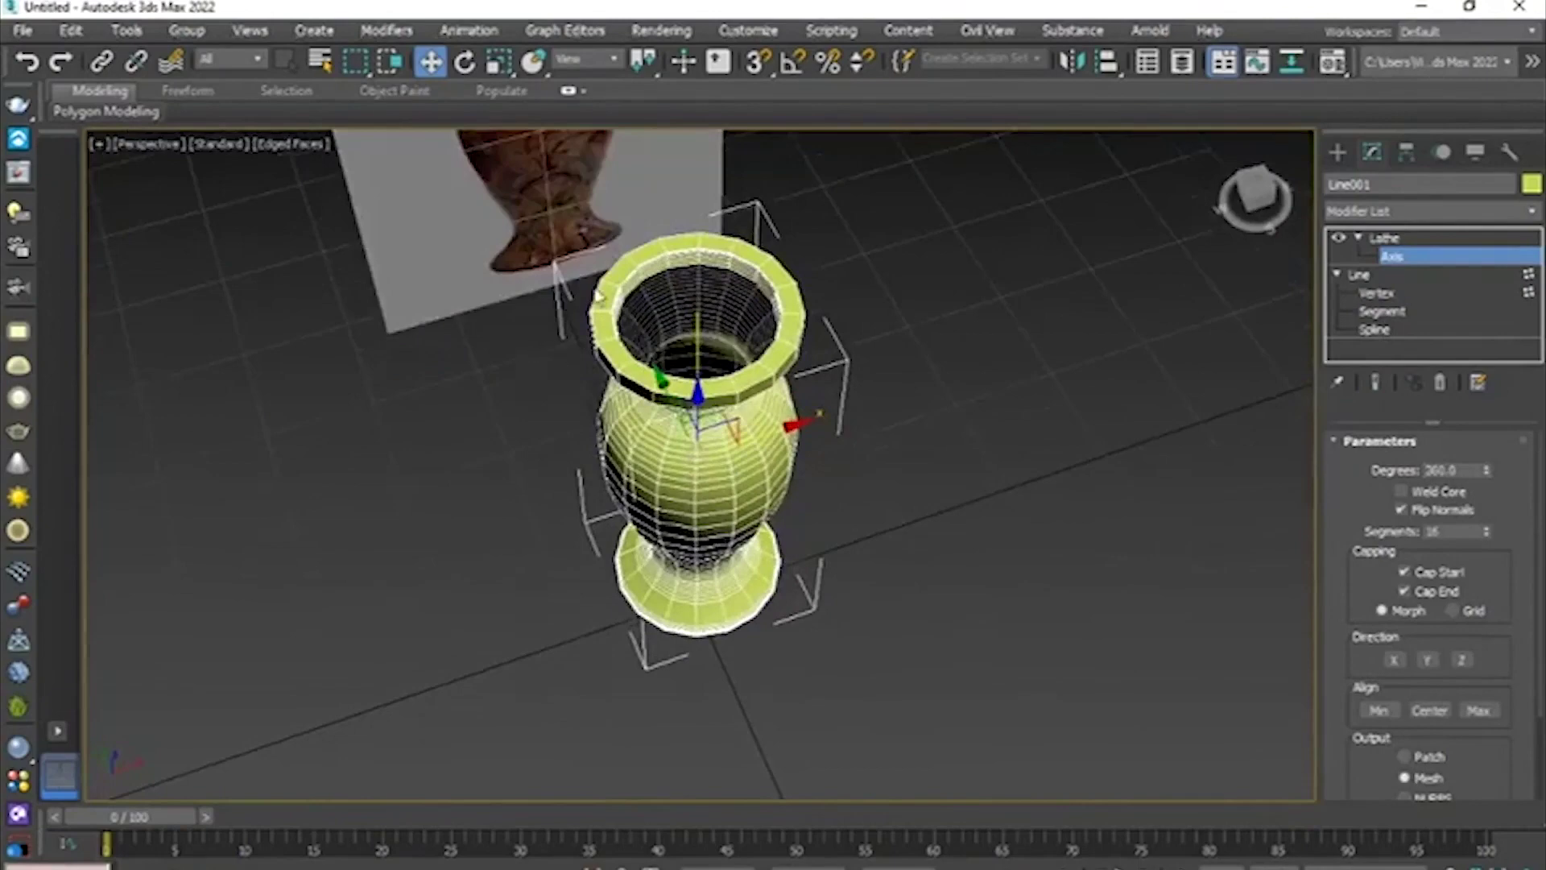
{"action": "middle_click_drag", "start_coordinate": [765, 413], "coordinate": [761, 365], "text": "alt"}
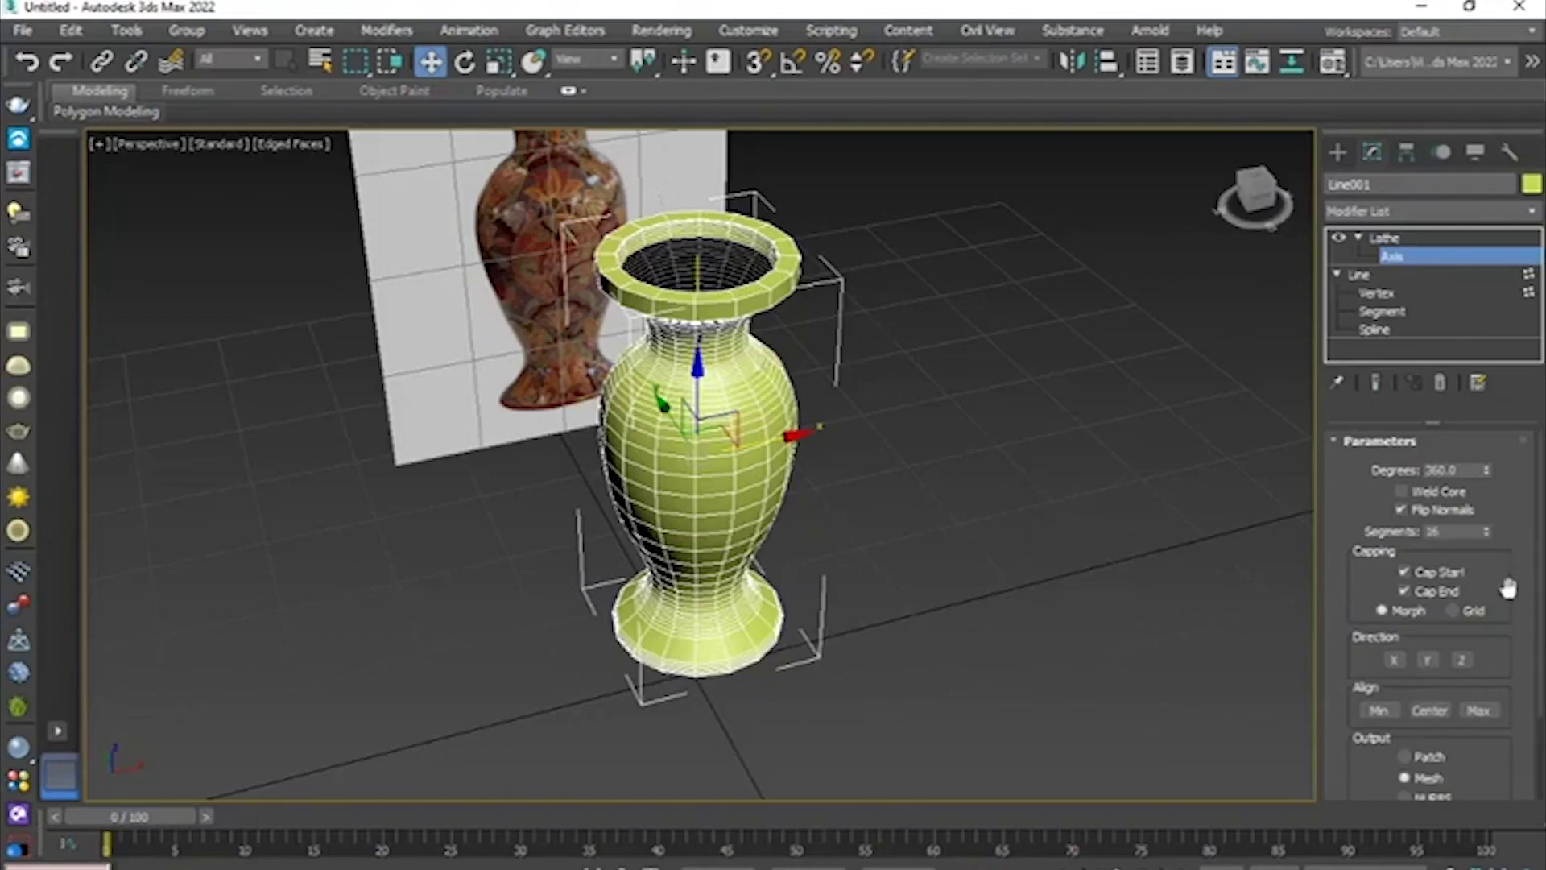
{"action": "middle_click_drag", "start_coordinate": [764, 461], "coordinate": [801, 438], "text": "alt"}
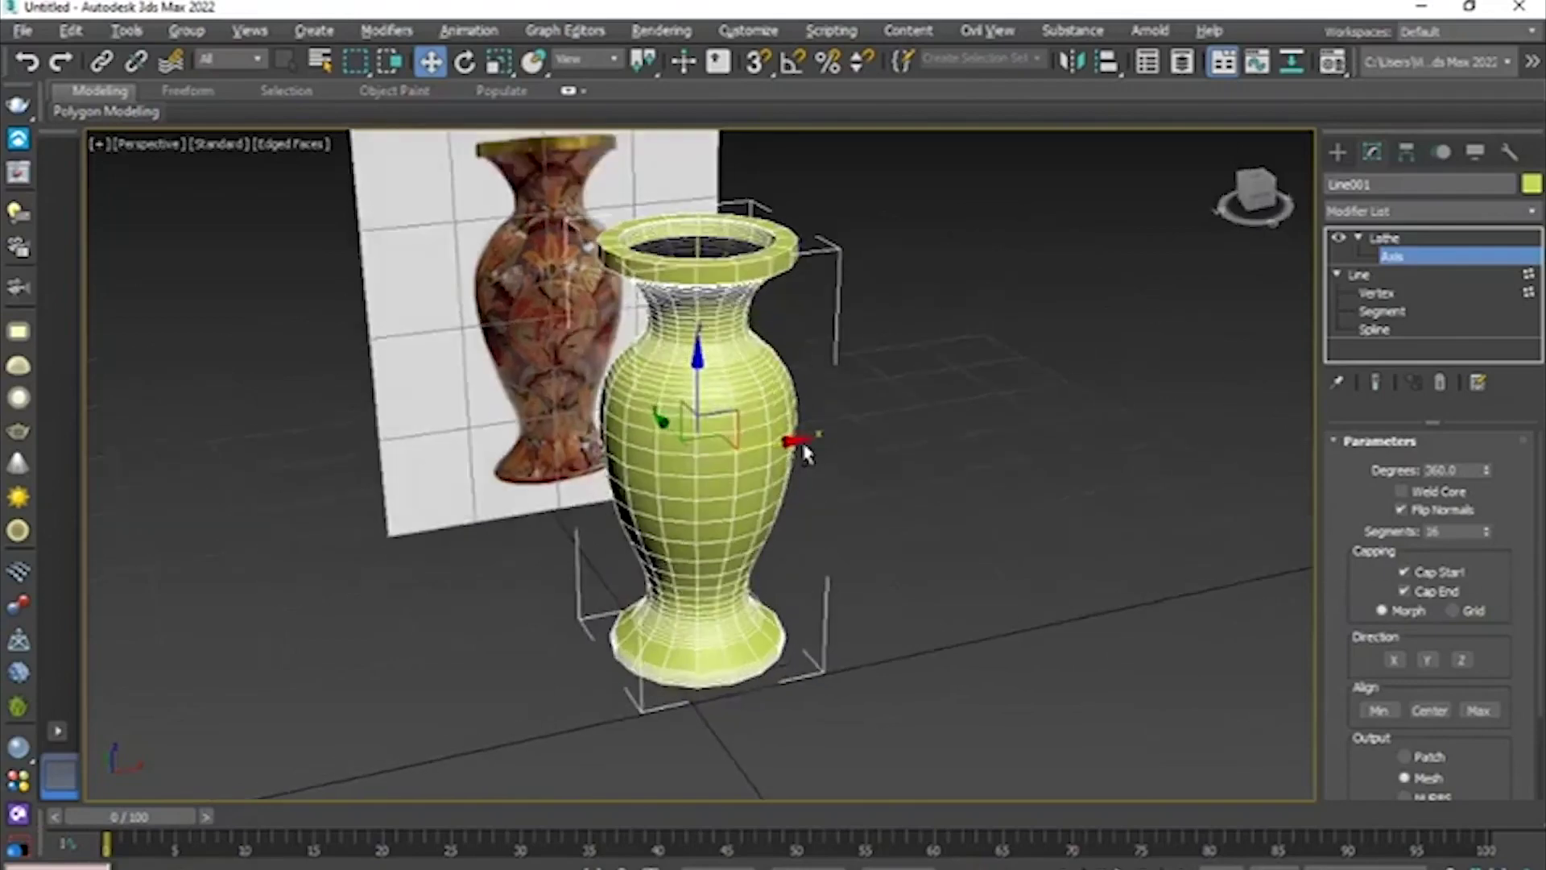
- Try the Lathe's X, Y and Z direction options and compare the shapes they give
{"action": "left_click", "coordinate": [1433, 660]}
{"action": "left_click", "coordinate": [1401, 659]}
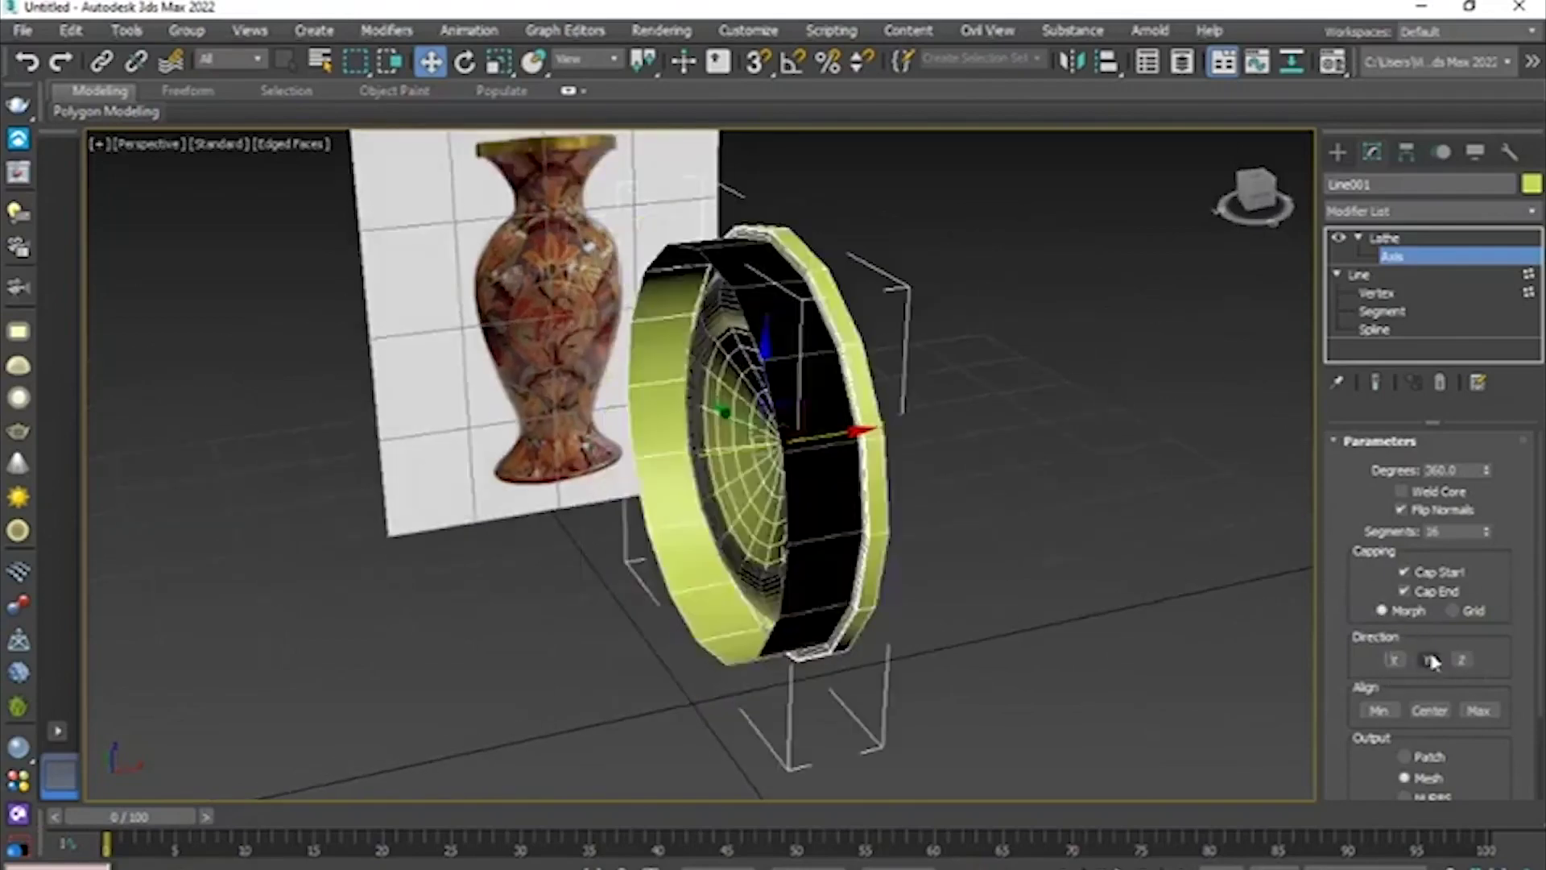
{"action": "left_click", "coordinate": [1427, 660]}
{"action": "left_click", "coordinate": [1461, 660]}
{"action": "middle_click_drag", "start_coordinate": [731, 599], "coordinate": [1122, 593], "text": "alt"}
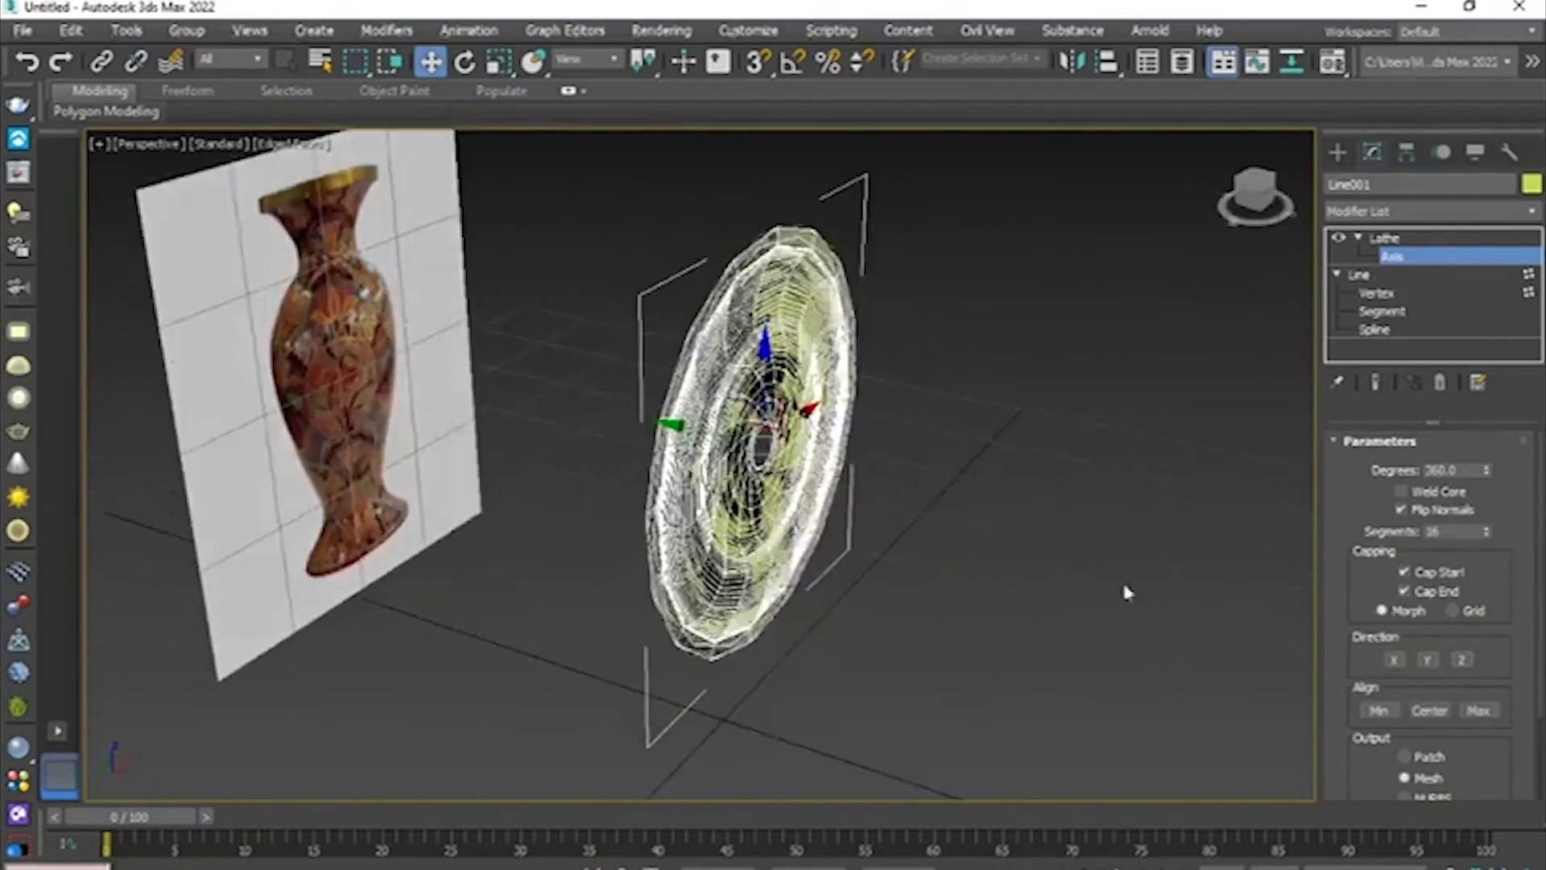
{"action": "left_click", "coordinate": [1395, 660]}
{"action": "left_click", "coordinate": [1391, 659]}
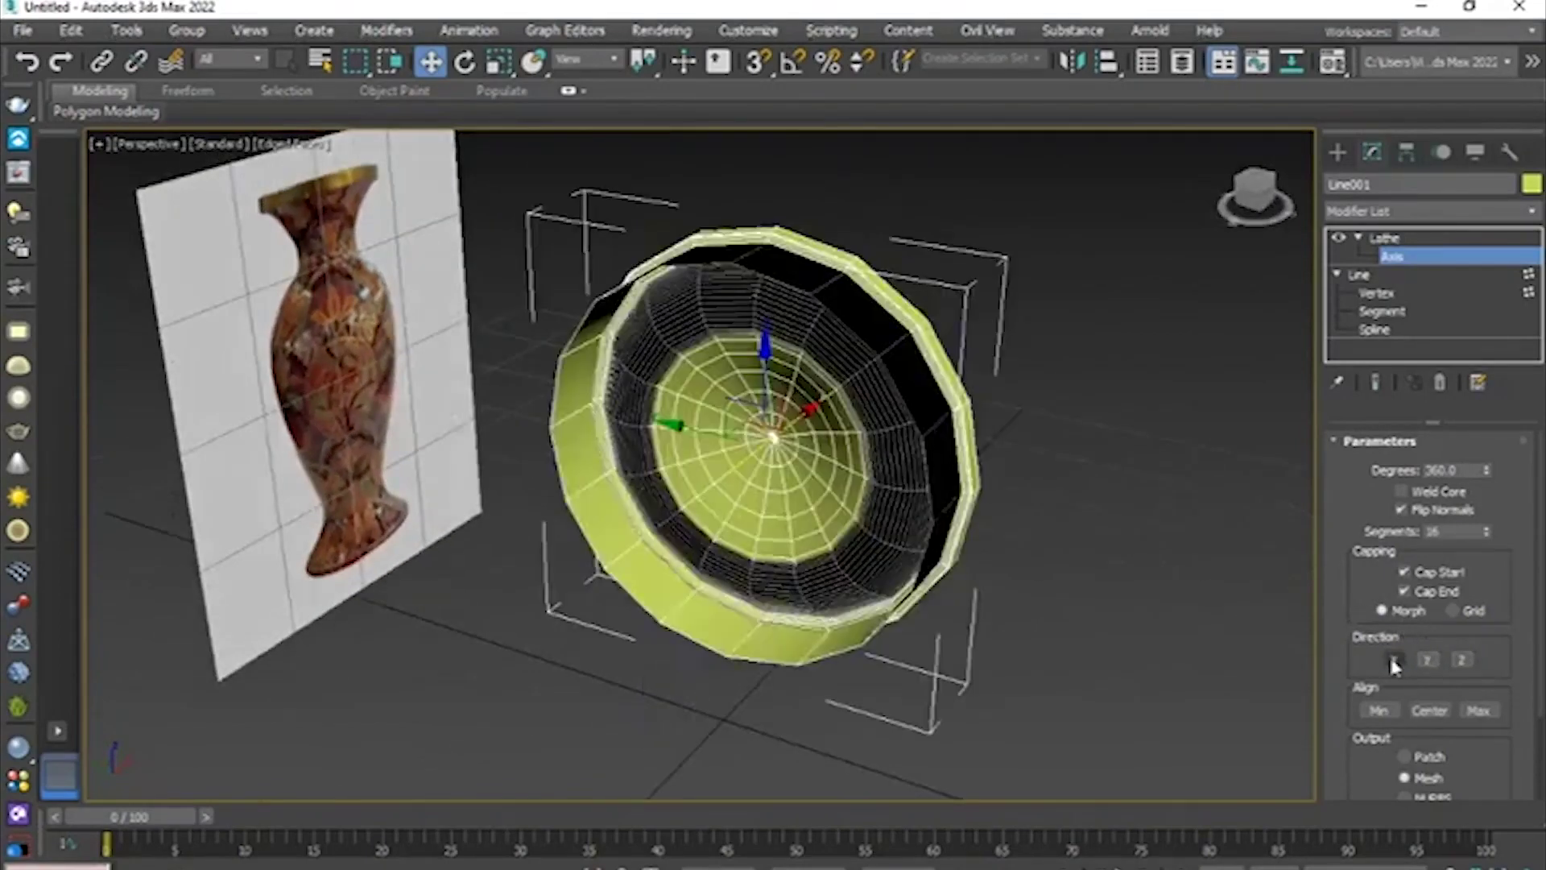
{"action": "left_click", "coordinate": [1417, 659]}
{"action": "middle_click_drag", "start_coordinate": [806, 507], "coordinate": [990, 491], "text": "alt"}
{"action": "left_click", "coordinate": [1459, 660]}
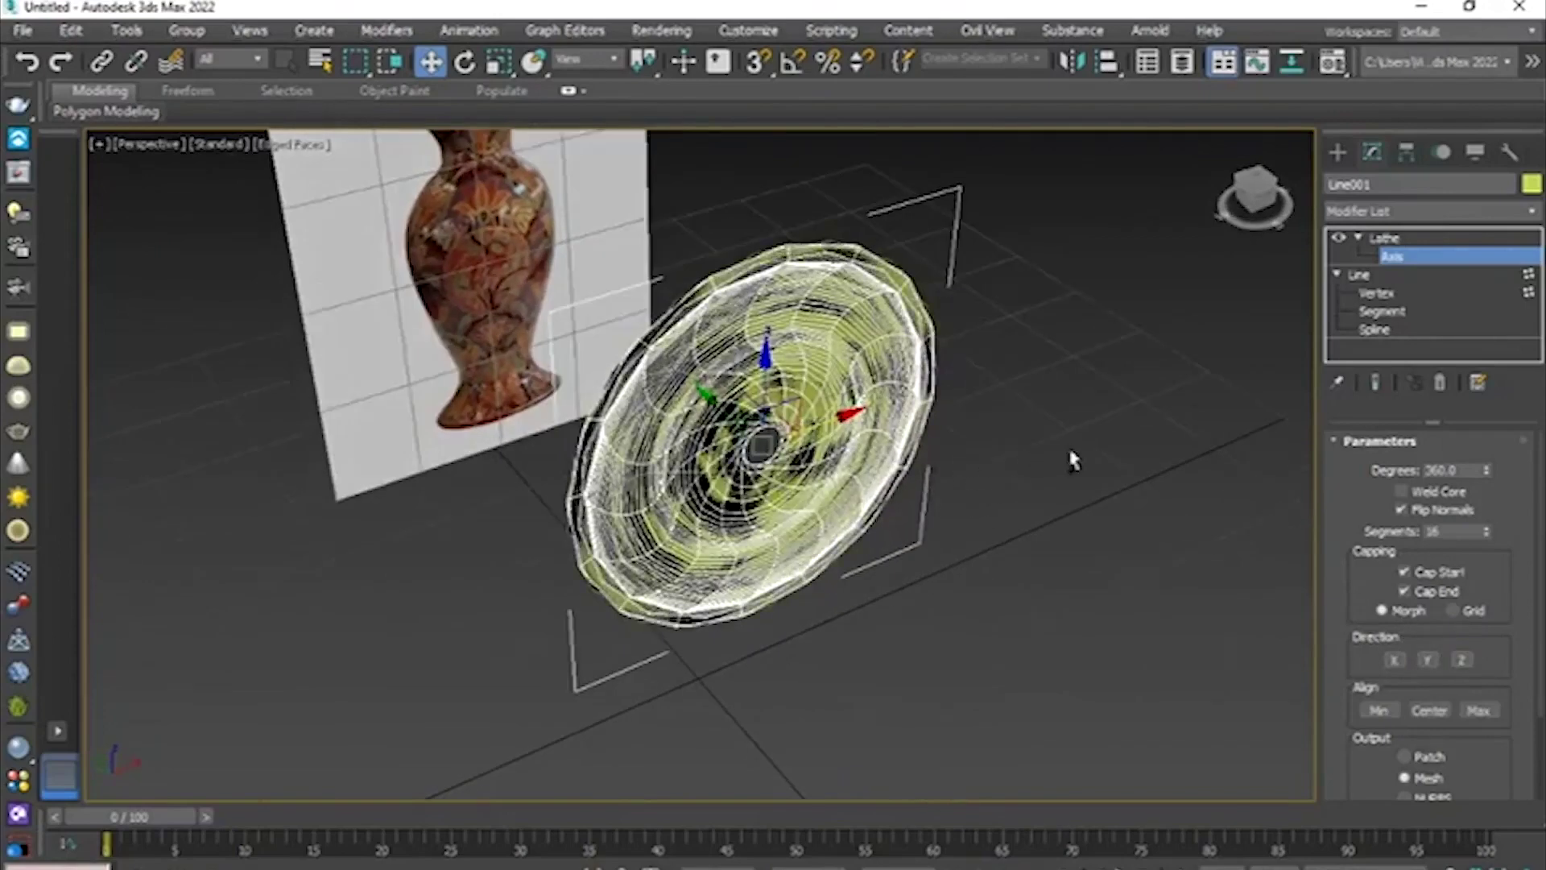
- Undo the edits back to the bare profile line without the Lathe modifier
{"action": "key", "text": "ctrl+z"}
{"action": "left_click", "coordinate": [1387, 237]}
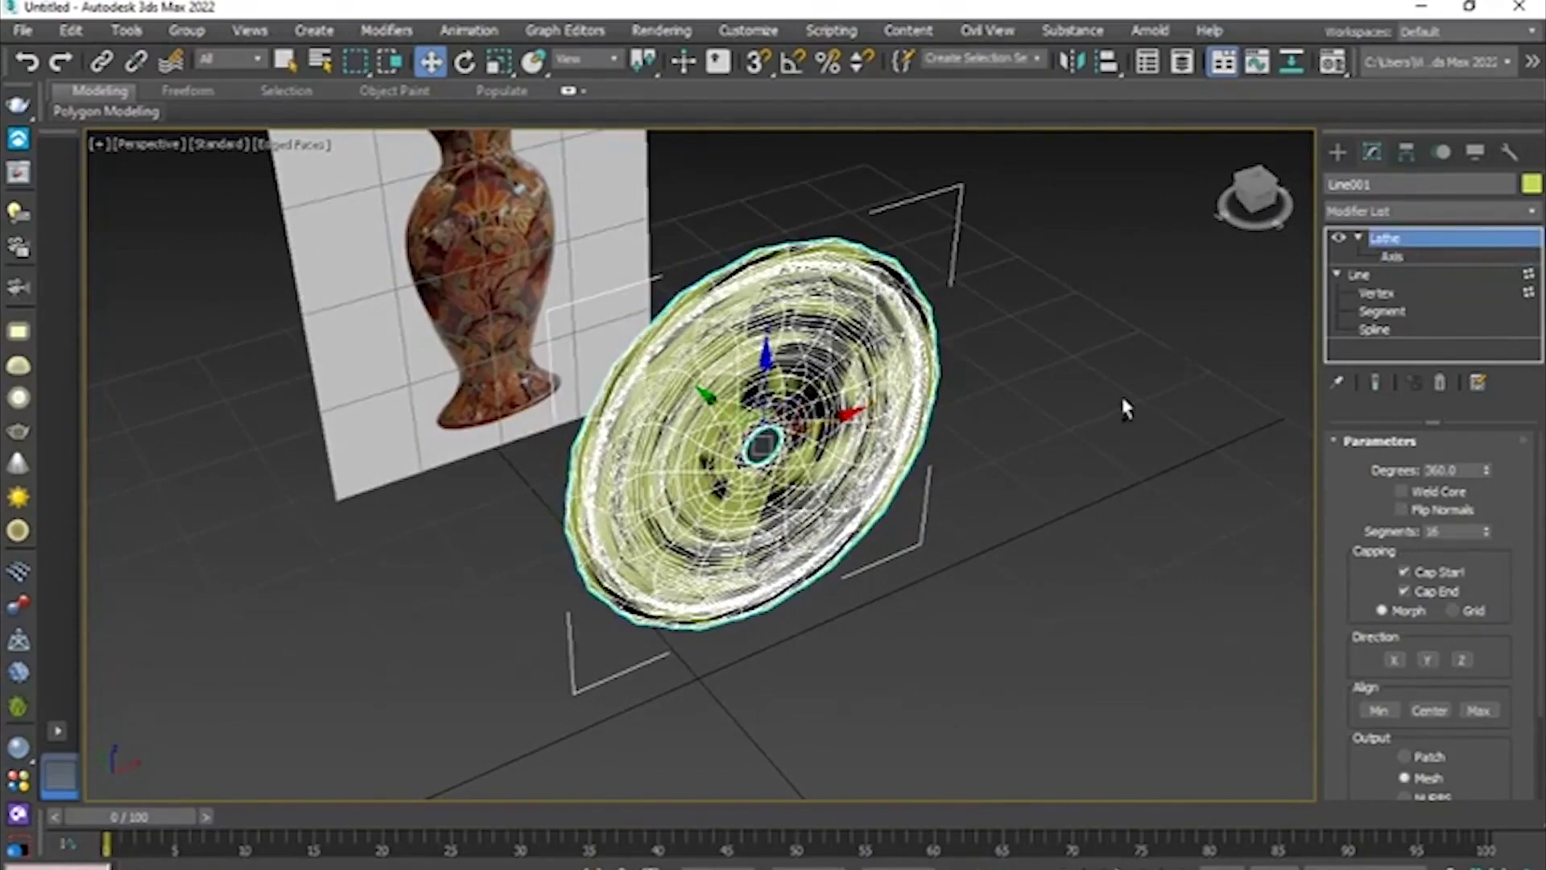
{"action": "key", "text": "ctrl+z"}
{"action": "key", "text": "1"}
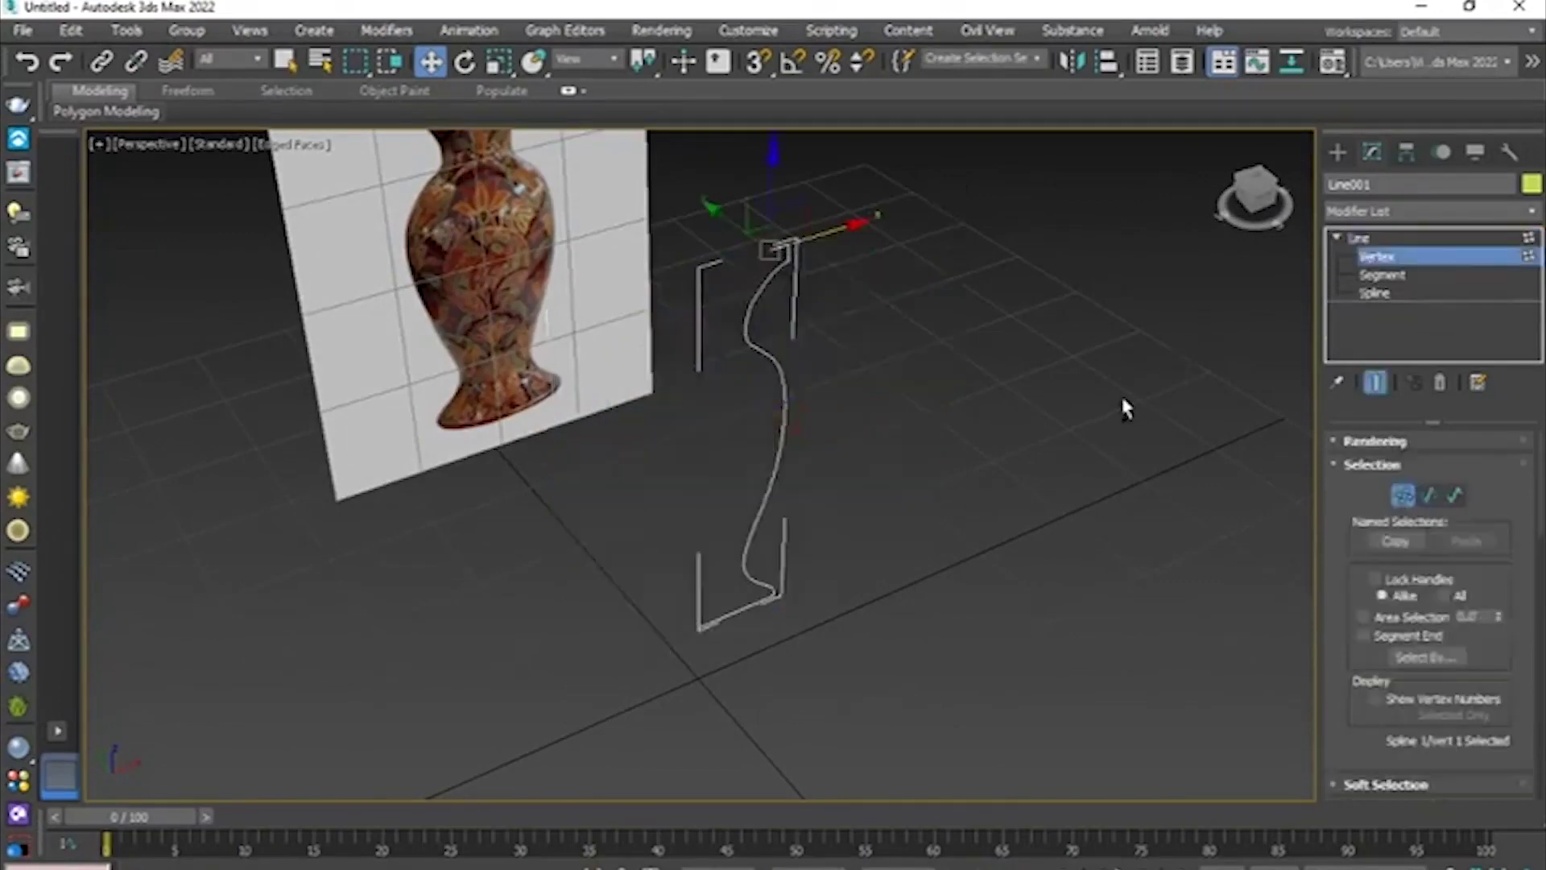
- Leave the profile's vertex level and apply a new Lathe modifier to the line
{"action": "left_click", "coordinate": [1369, 238]}
{"action": "left_click", "coordinate": [1415, 211]}
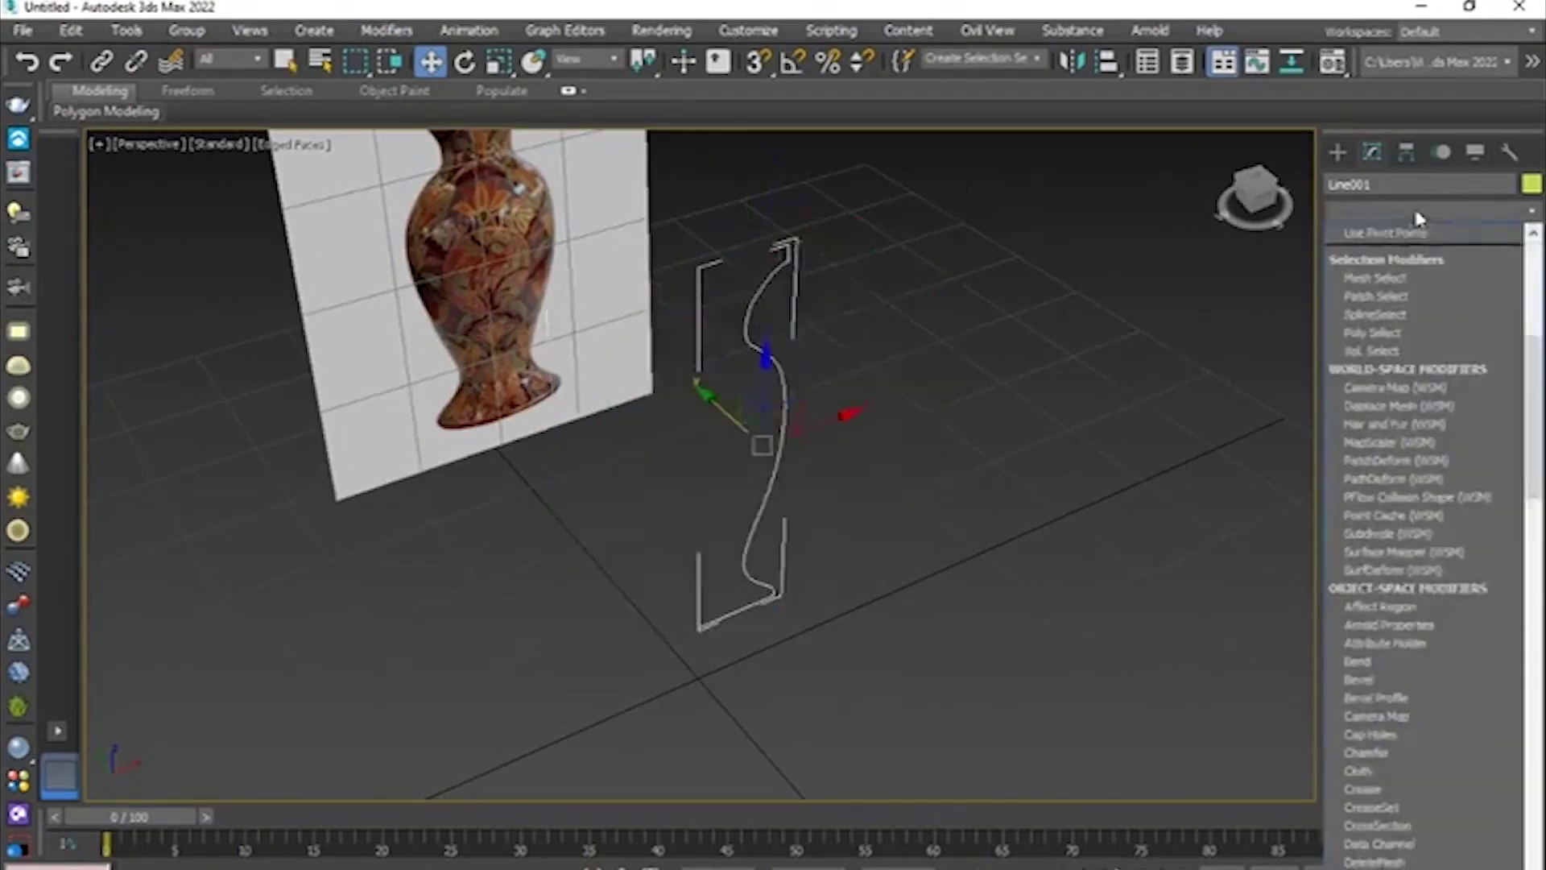
{"action": "type", "text": "lathe"}
{"action": "left_click", "coordinate": [1395, 233]}
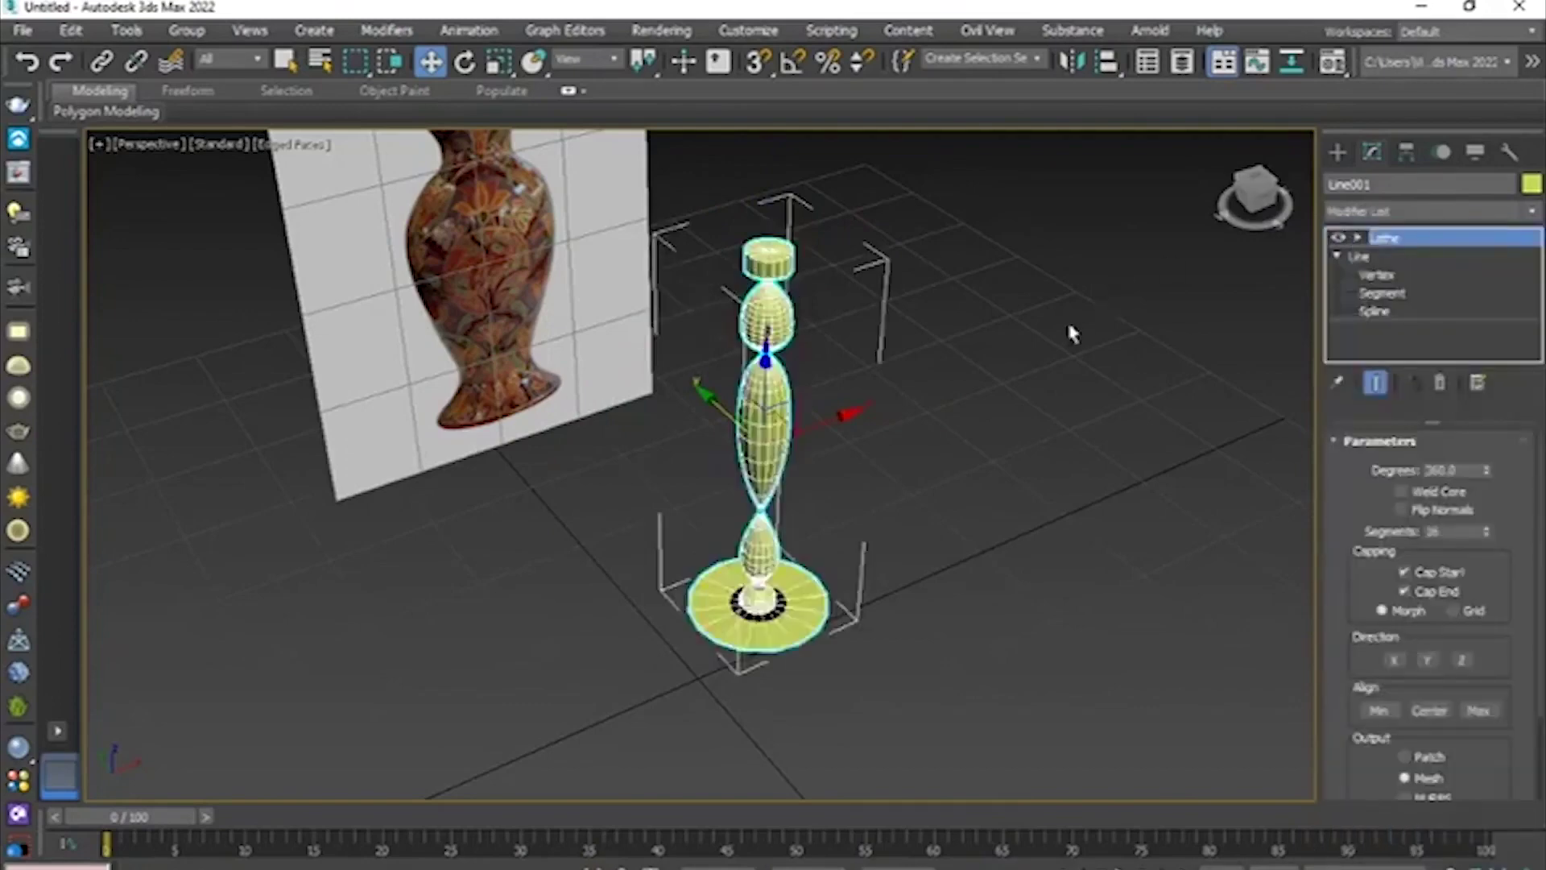
{"action": "middle_click_drag", "start_coordinate": [1066, 318], "coordinate": [1168, 363], "text": "alt"}
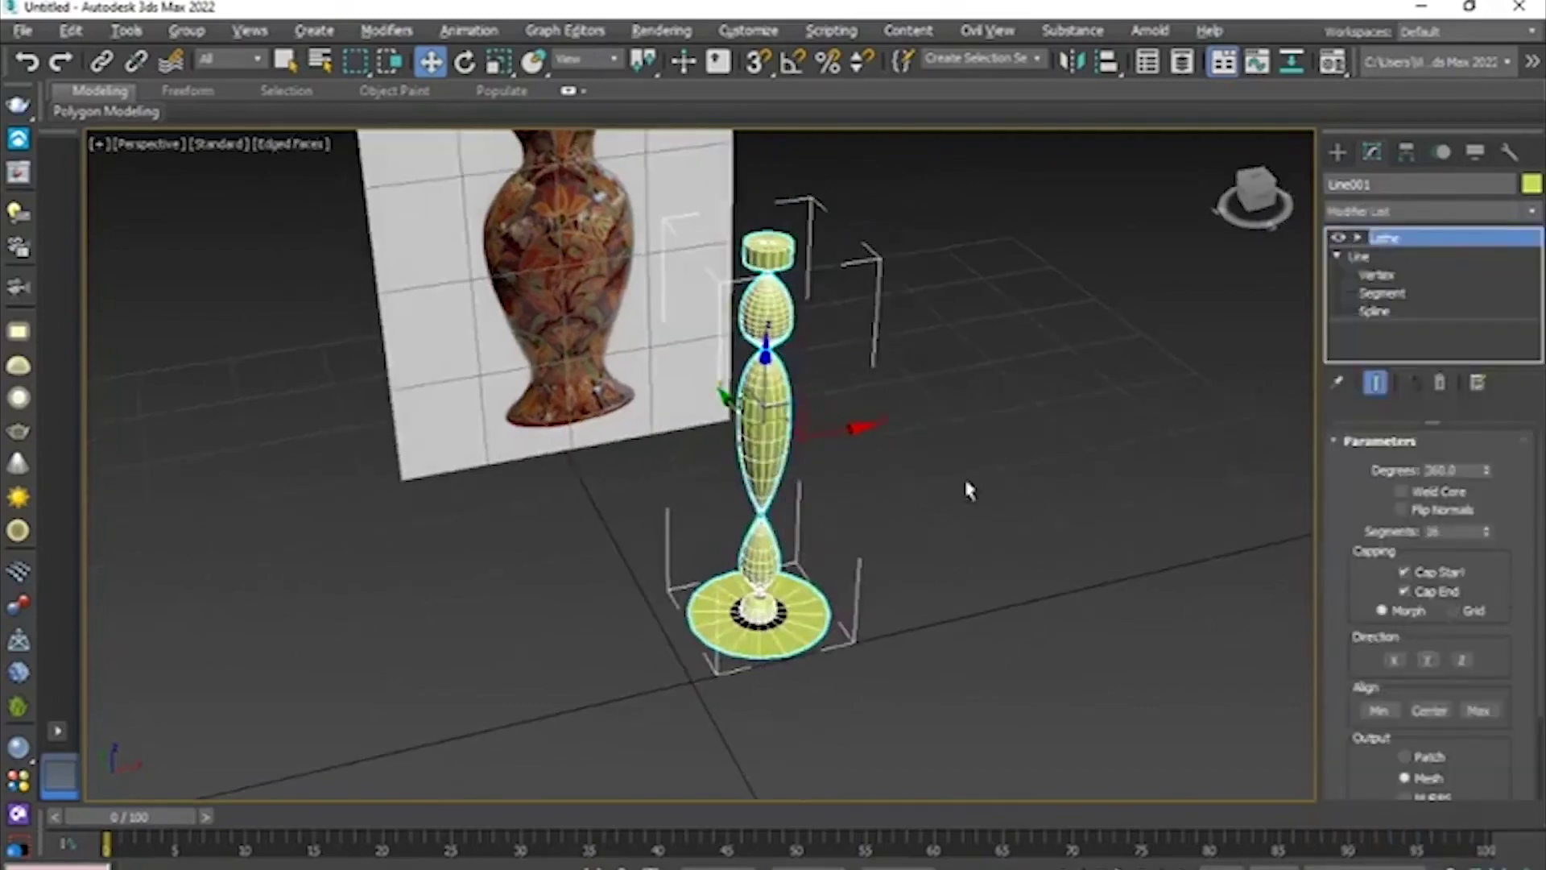
- Try the Lathe's Z direction on the profile, then set the direction to Y
{"action": "middle_click_drag", "start_coordinate": [963, 448], "coordinate": [1028, 510], "text": "alt"}
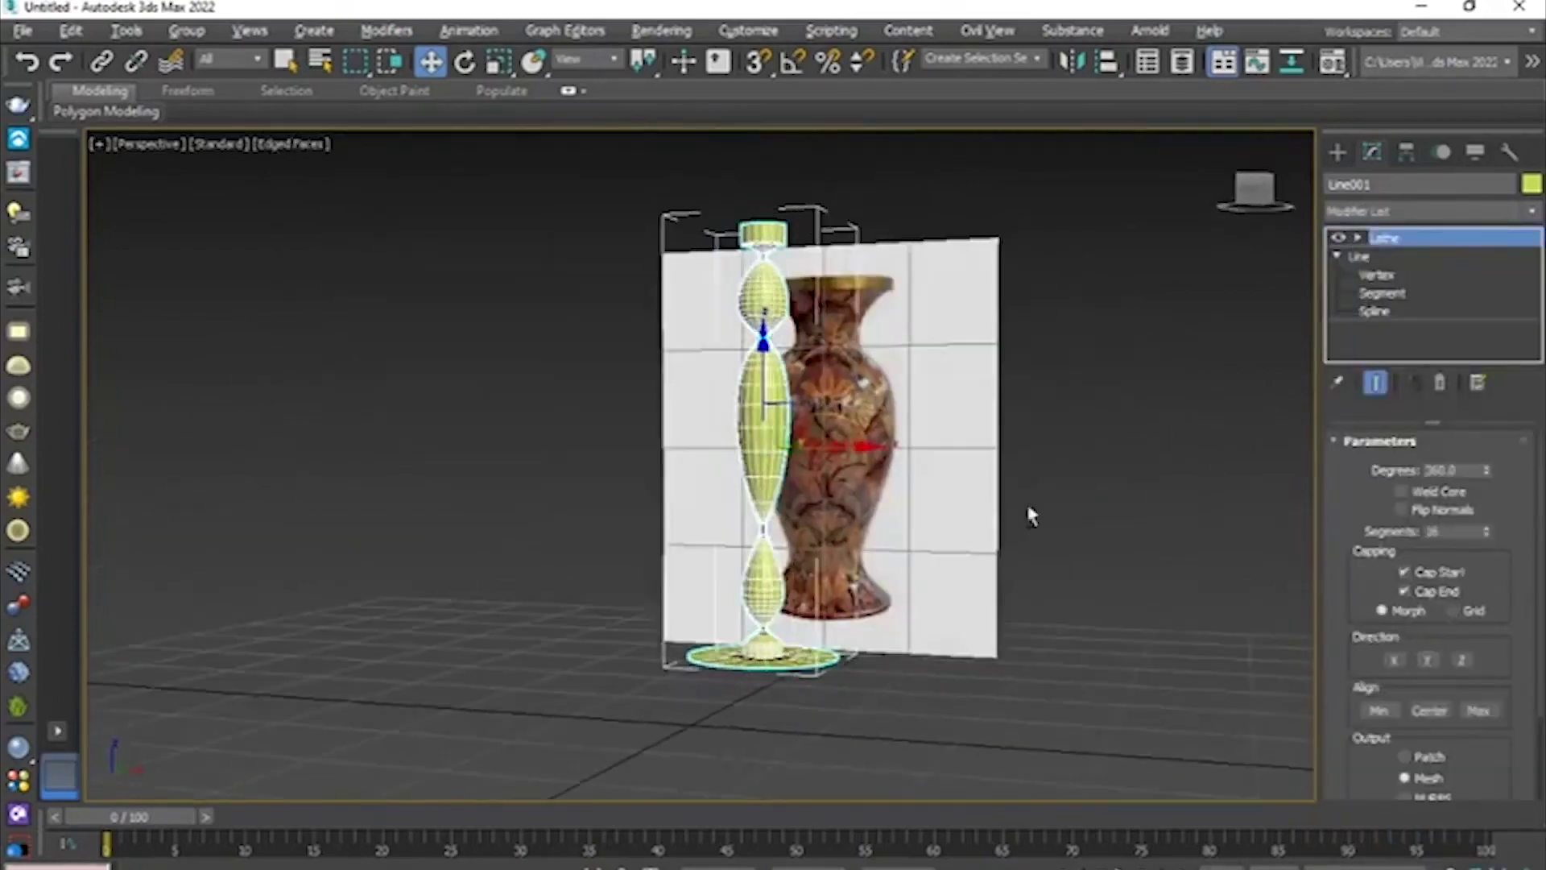
{"action": "left_click", "coordinate": [1462, 660]}
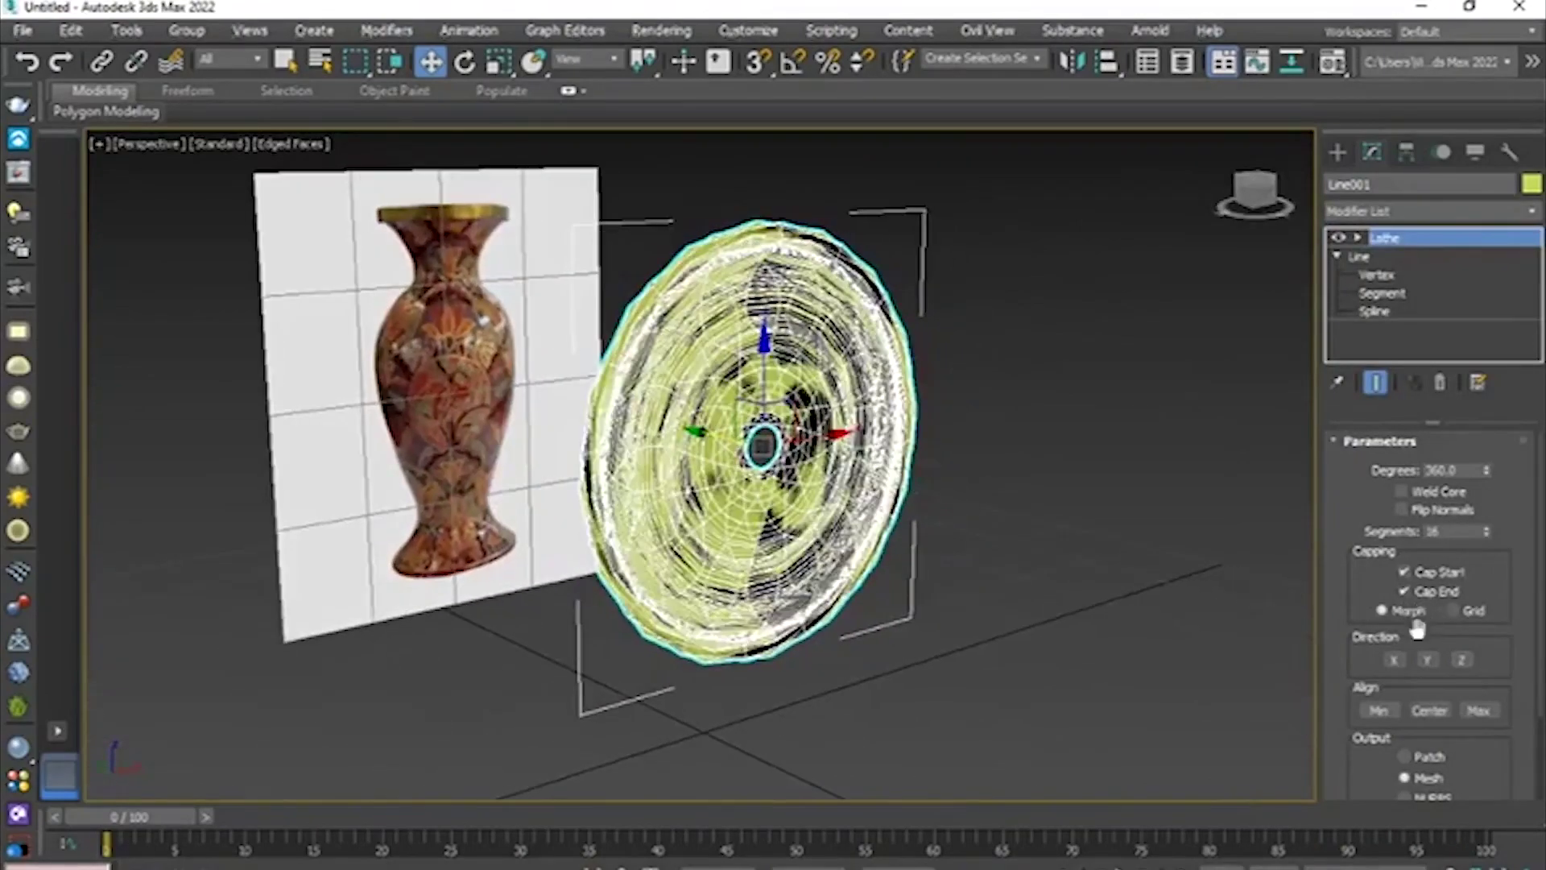
{"action": "left_click", "coordinate": [1404, 660]}
{"action": "left_click", "coordinate": [1424, 661]}
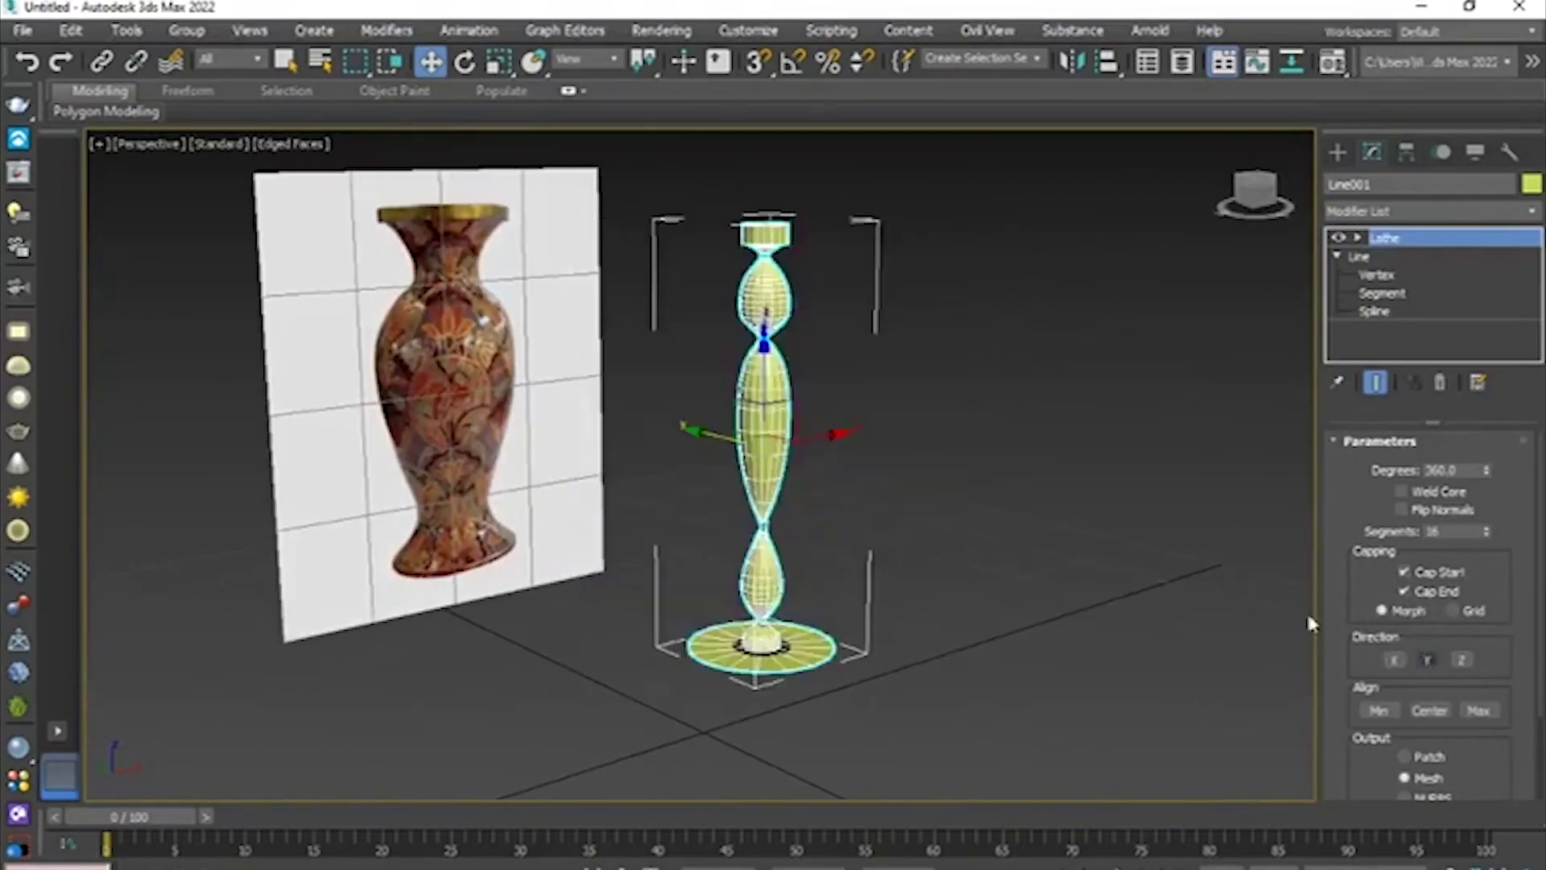
{"action": "middle_click_drag", "start_coordinate": [1031, 548], "coordinate": [950, 536], "text": "alt"}
- Move the Lathe's axis along X to the centre of the reference vase in the Front view and check the pot in perspective
{"action": "left_click", "coordinate": [1359, 238]}
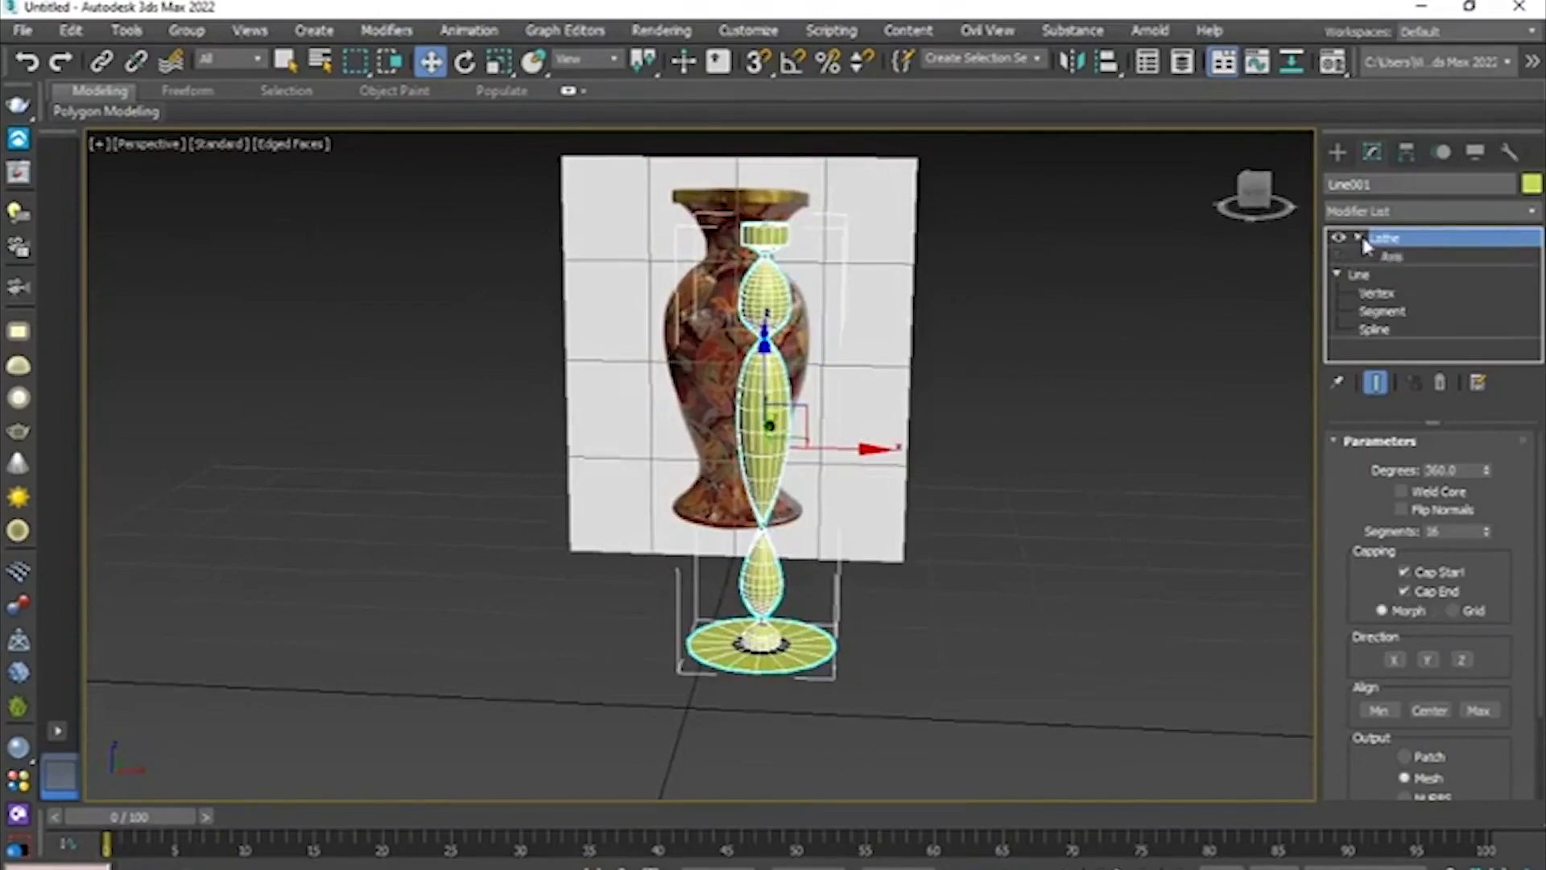
{"action": "left_click", "coordinate": [1391, 256]}
{"action": "key", "text": "alt+w"}
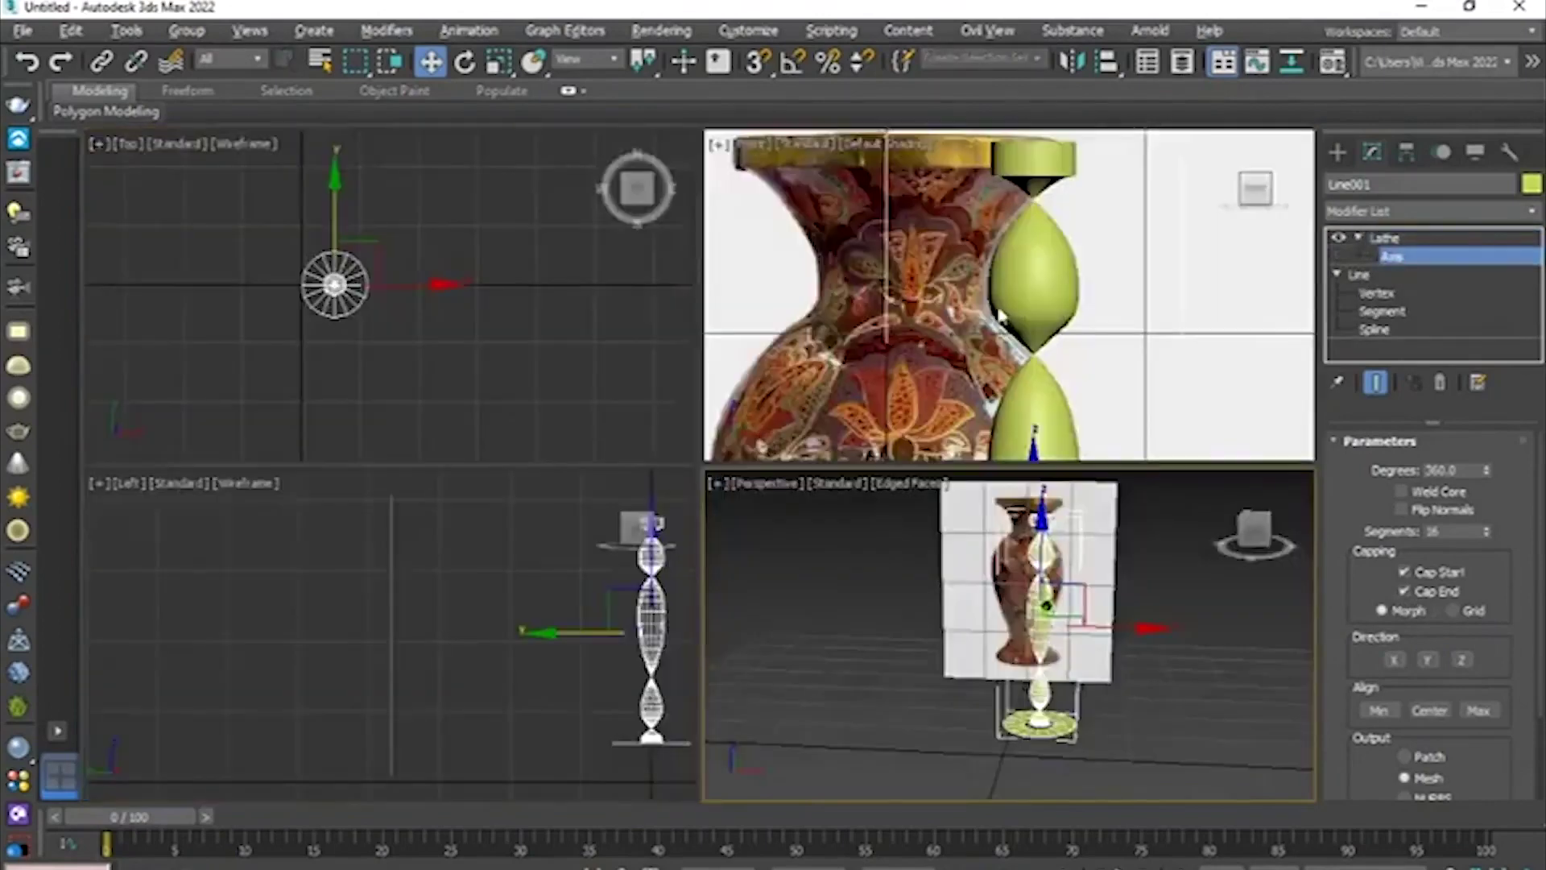
{"action": "key", "text": "alt+w"}
{"action": "scroll", "coordinate": [908, 287], "scroll_direction": "down", "scroll_amount": 3}
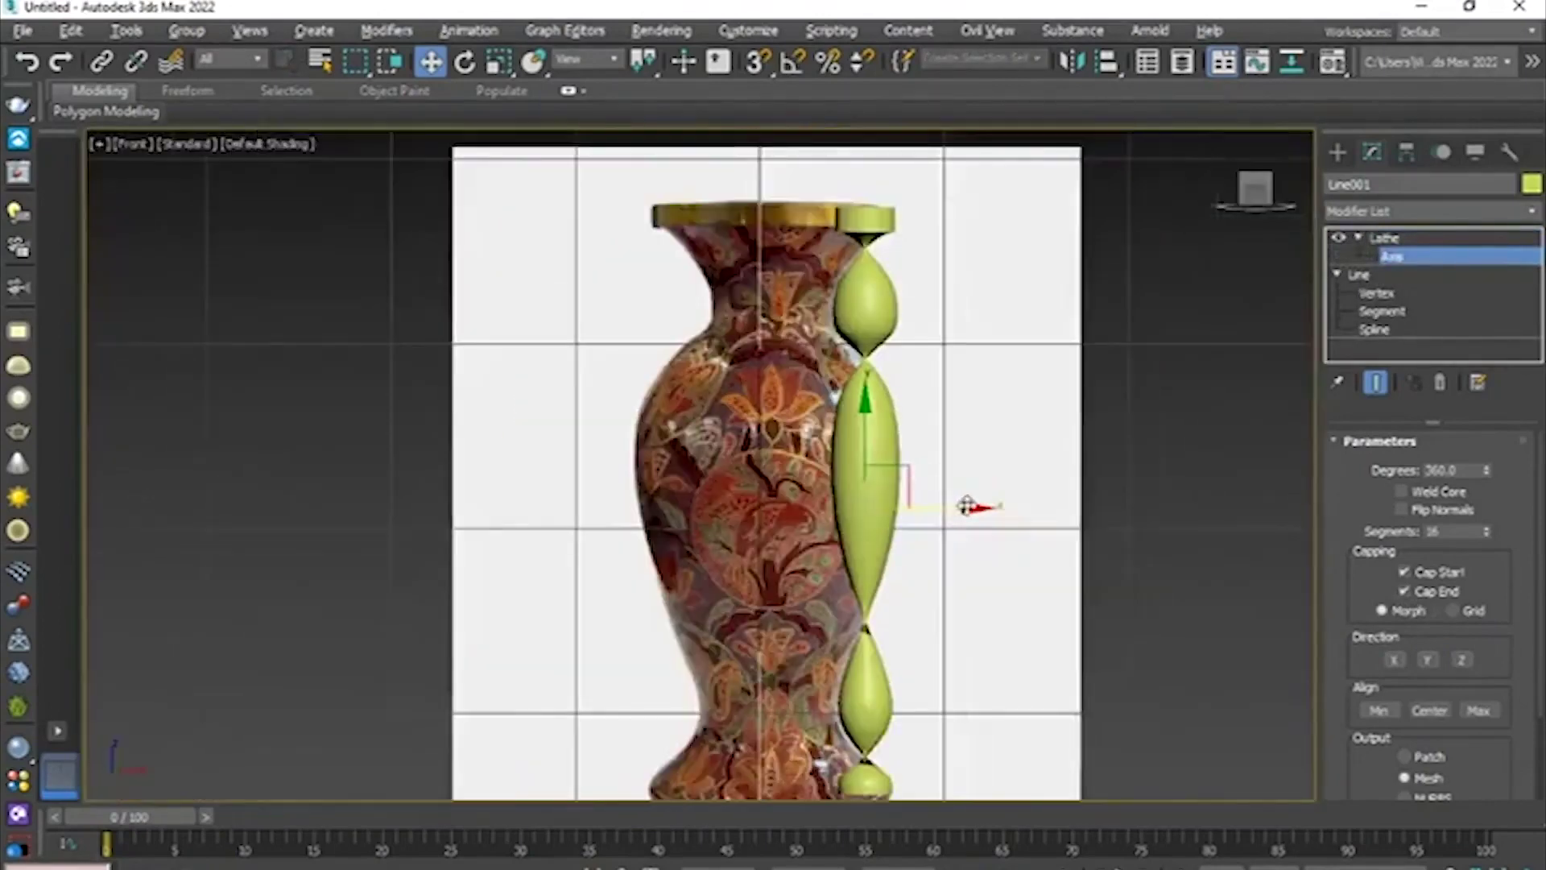
{"action": "left_click_drag", "start_coordinate": [979, 508], "coordinate": [877, 507]}
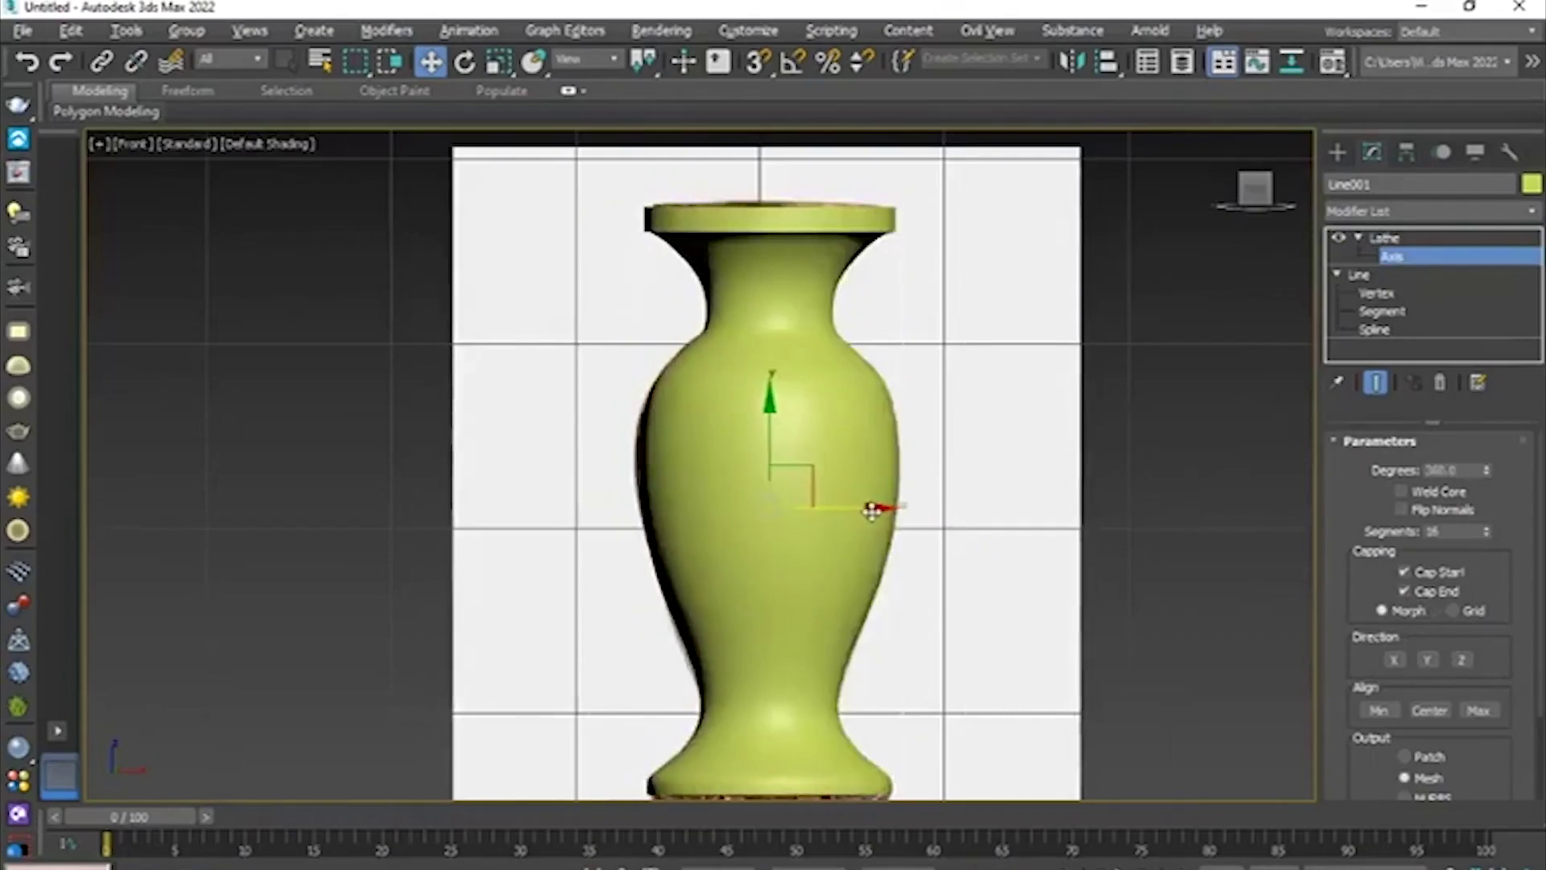
{"action": "key", "text": "alt+w"}
{"action": "key", "text": "alt+w"}
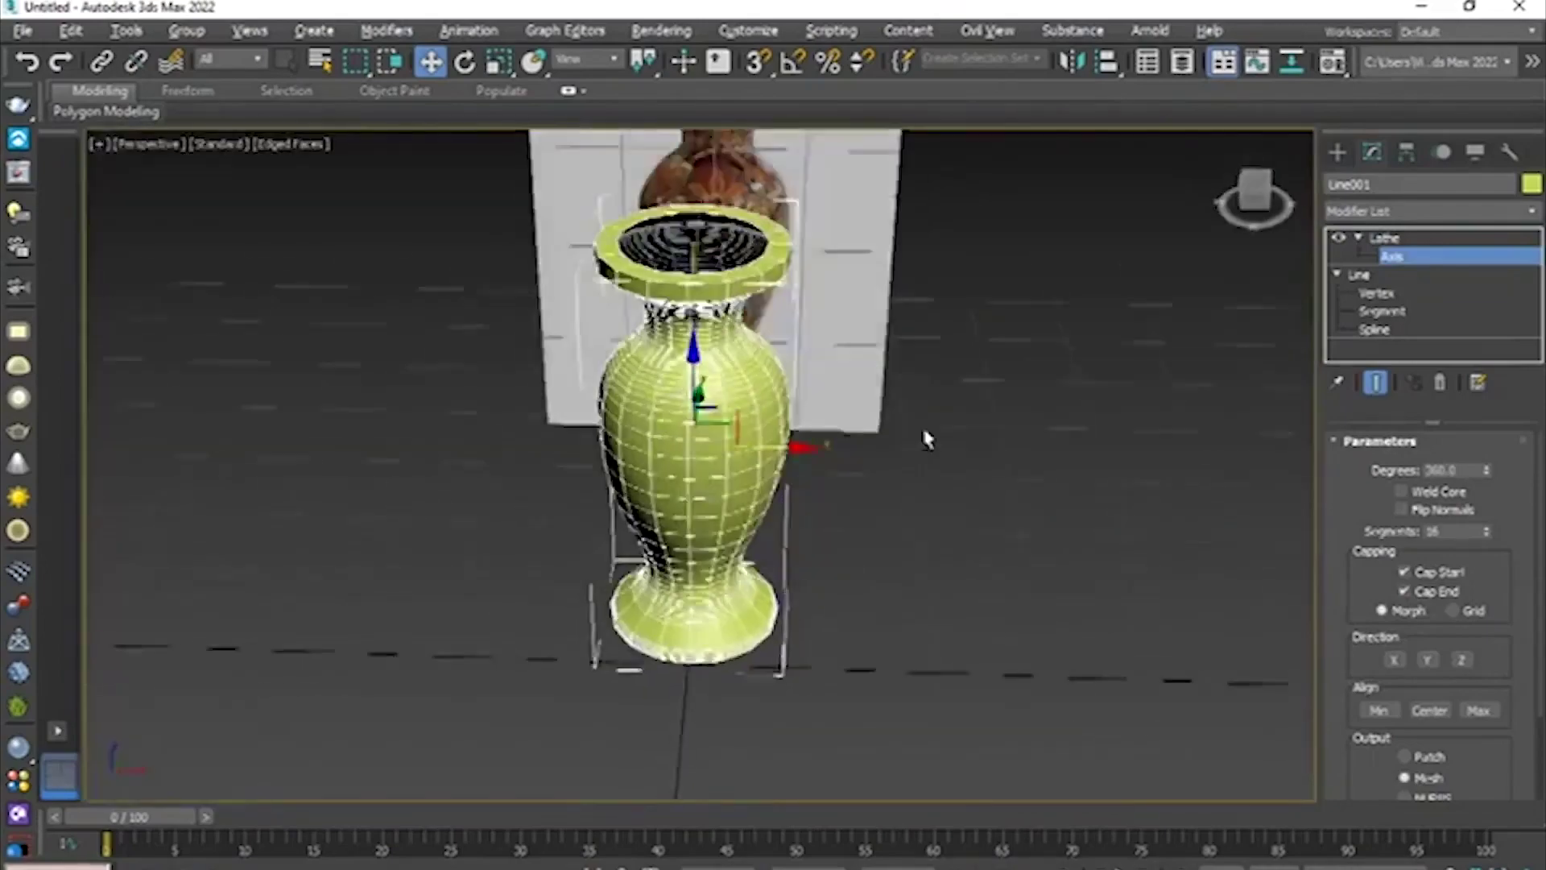
{"action": "scroll", "coordinate": [925, 438], "scroll_direction": "up", "scroll_amount": 8}
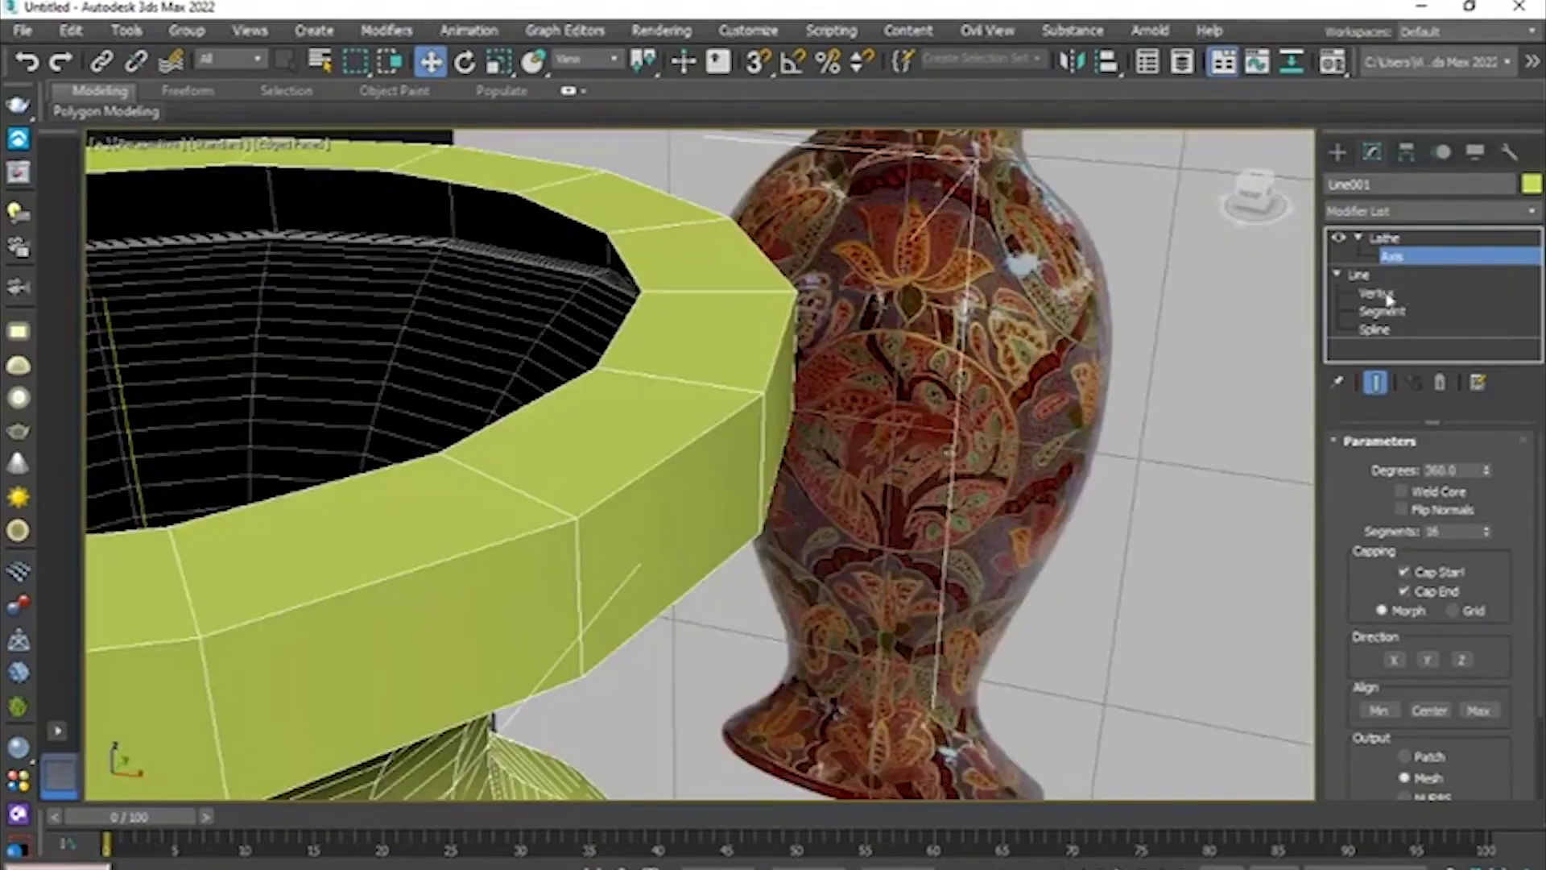
- Enter the line's vertex level and examine the rim corners of the profile up close
{"action": "left_click", "coordinate": [1379, 294]}
{"action": "scroll", "coordinate": [902, 391], "scroll_direction": "down", "scroll_amount": 2}
{"action": "middle_click_drag", "start_coordinate": [902, 392], "coordinate": [925, 355], "text": "alt"}
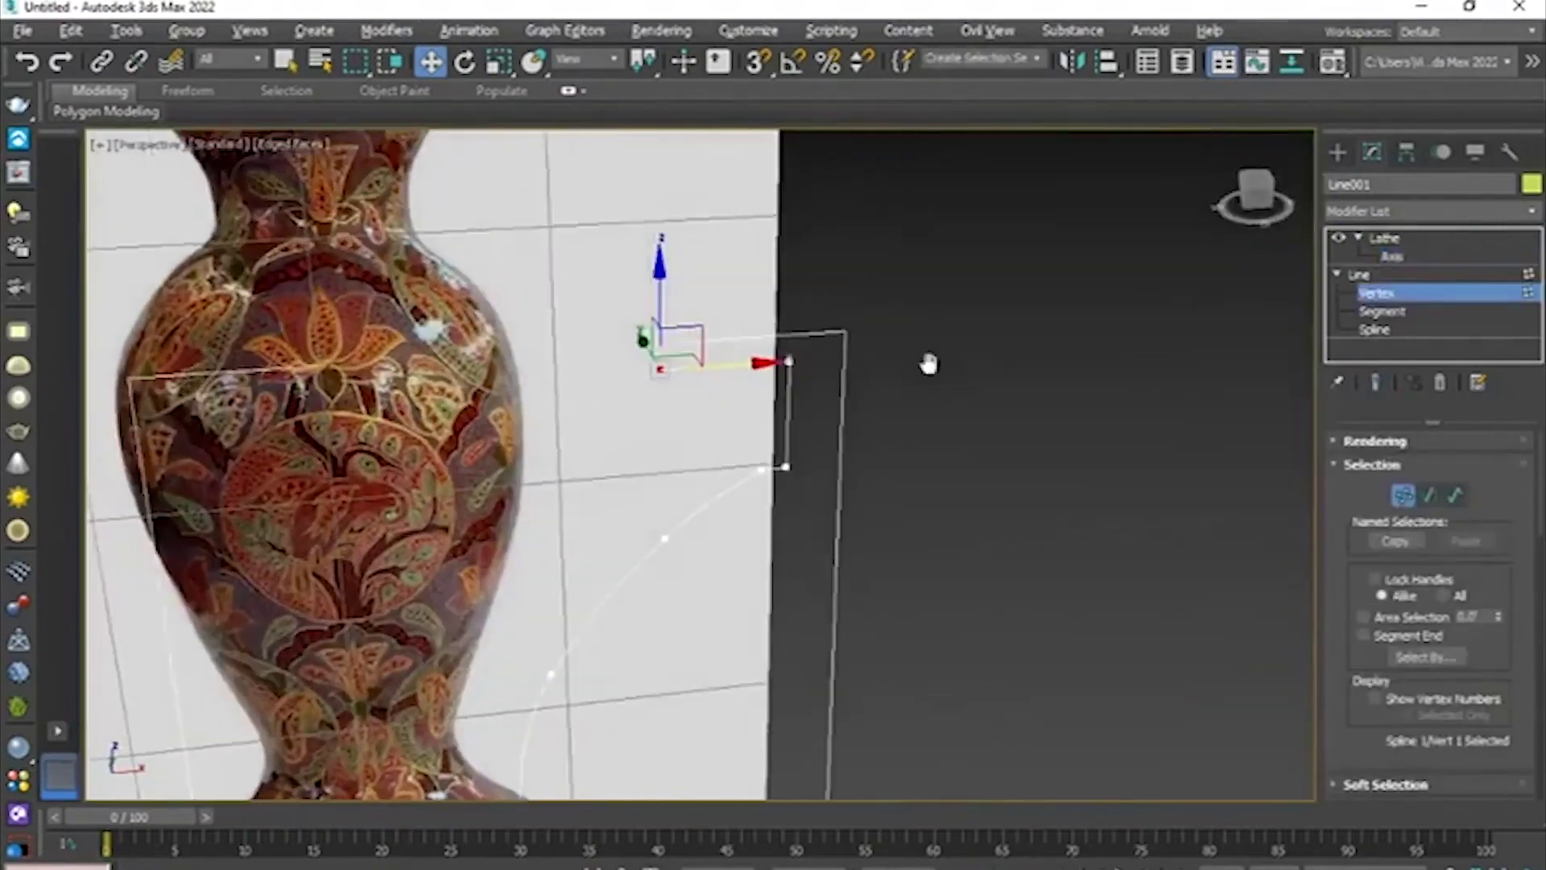
{"action": "scroll", "coordinate": [968, 367], "scroll_direction": "up", "scroll_amount": 4}
{"action": "scroll", "coordinate": [978, 355], "scroll_direction": "down", "scroll_amount": 6}
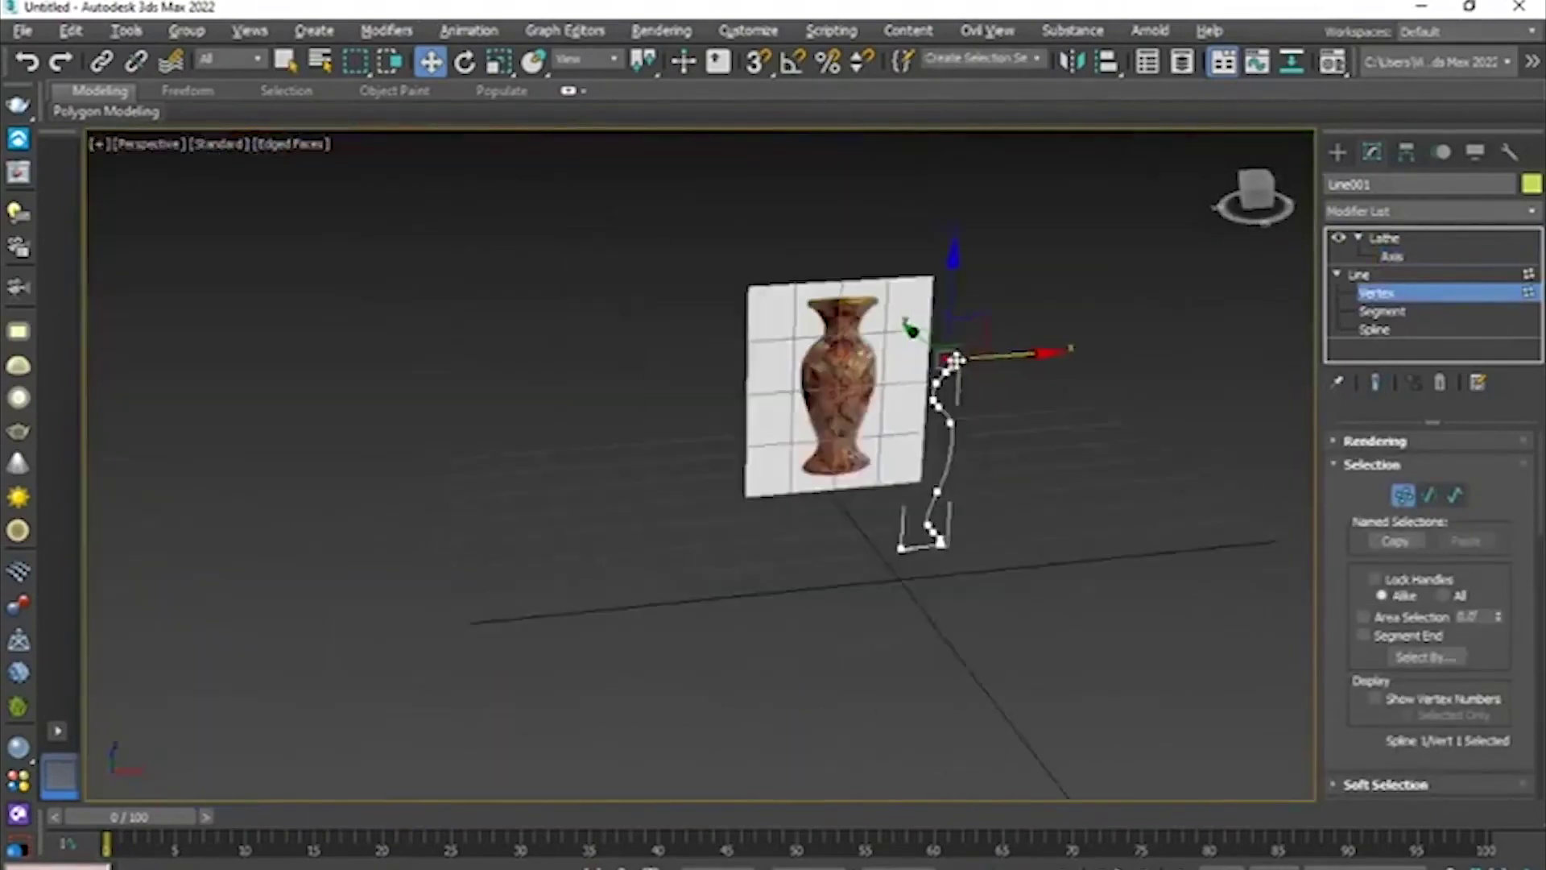
{"action": "scroll", "coordinate": [990, 385], "scroll_direction": "up", "scroll_amount": 6}
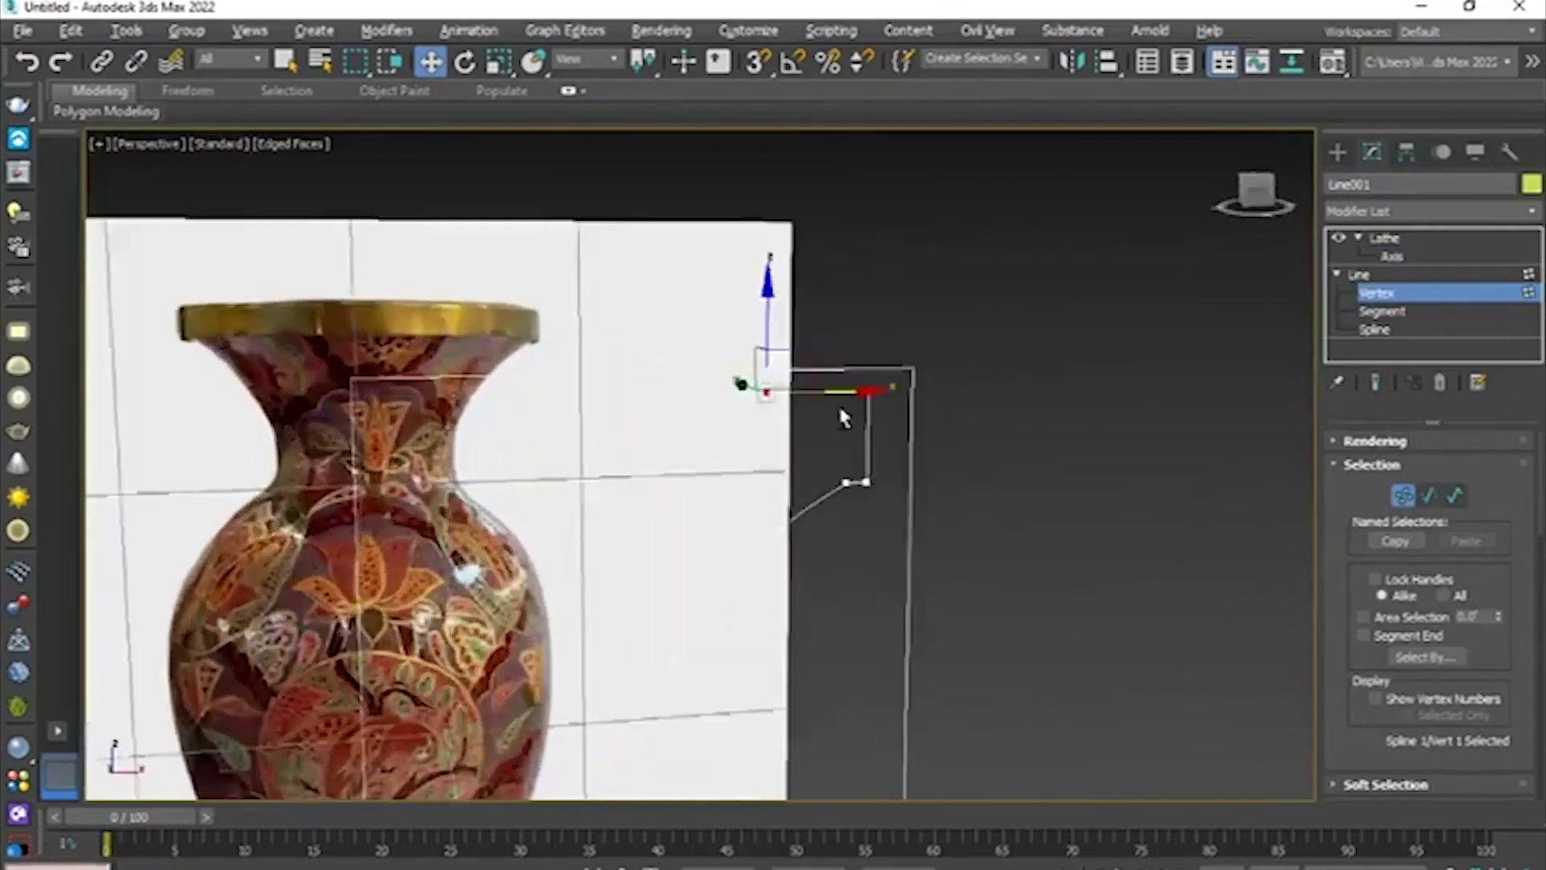
{"action": "scroll", "coordinate": [900, 364], "scroll_direction": "down", "scroll_amount": 5}
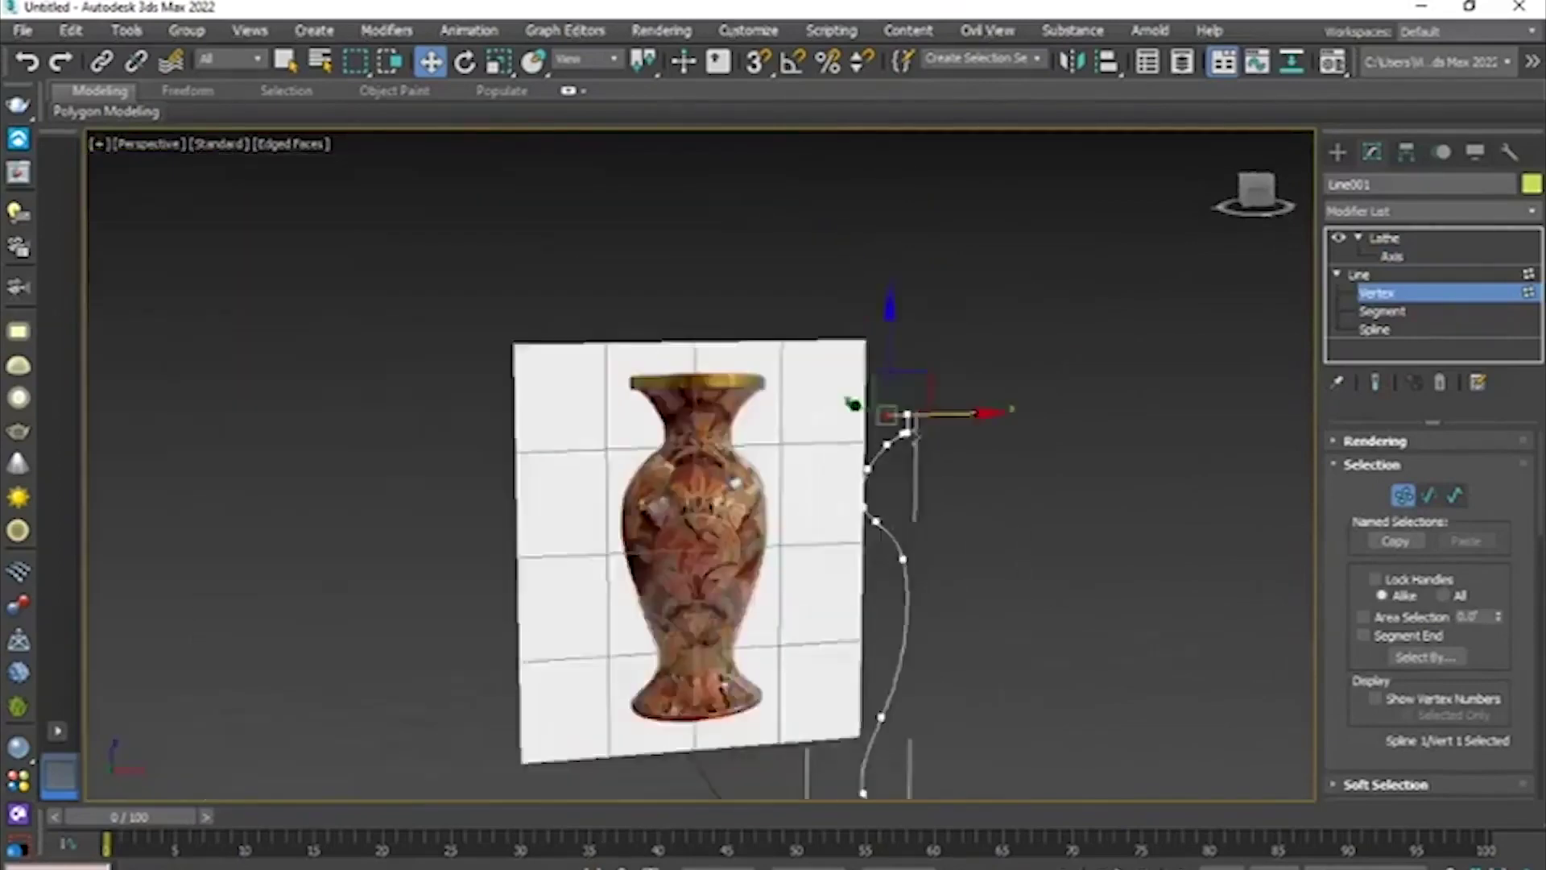
{"action": "scroll", "coordinate": [900, 364], "scroll_direction": "up", "scroll_amount": 4}
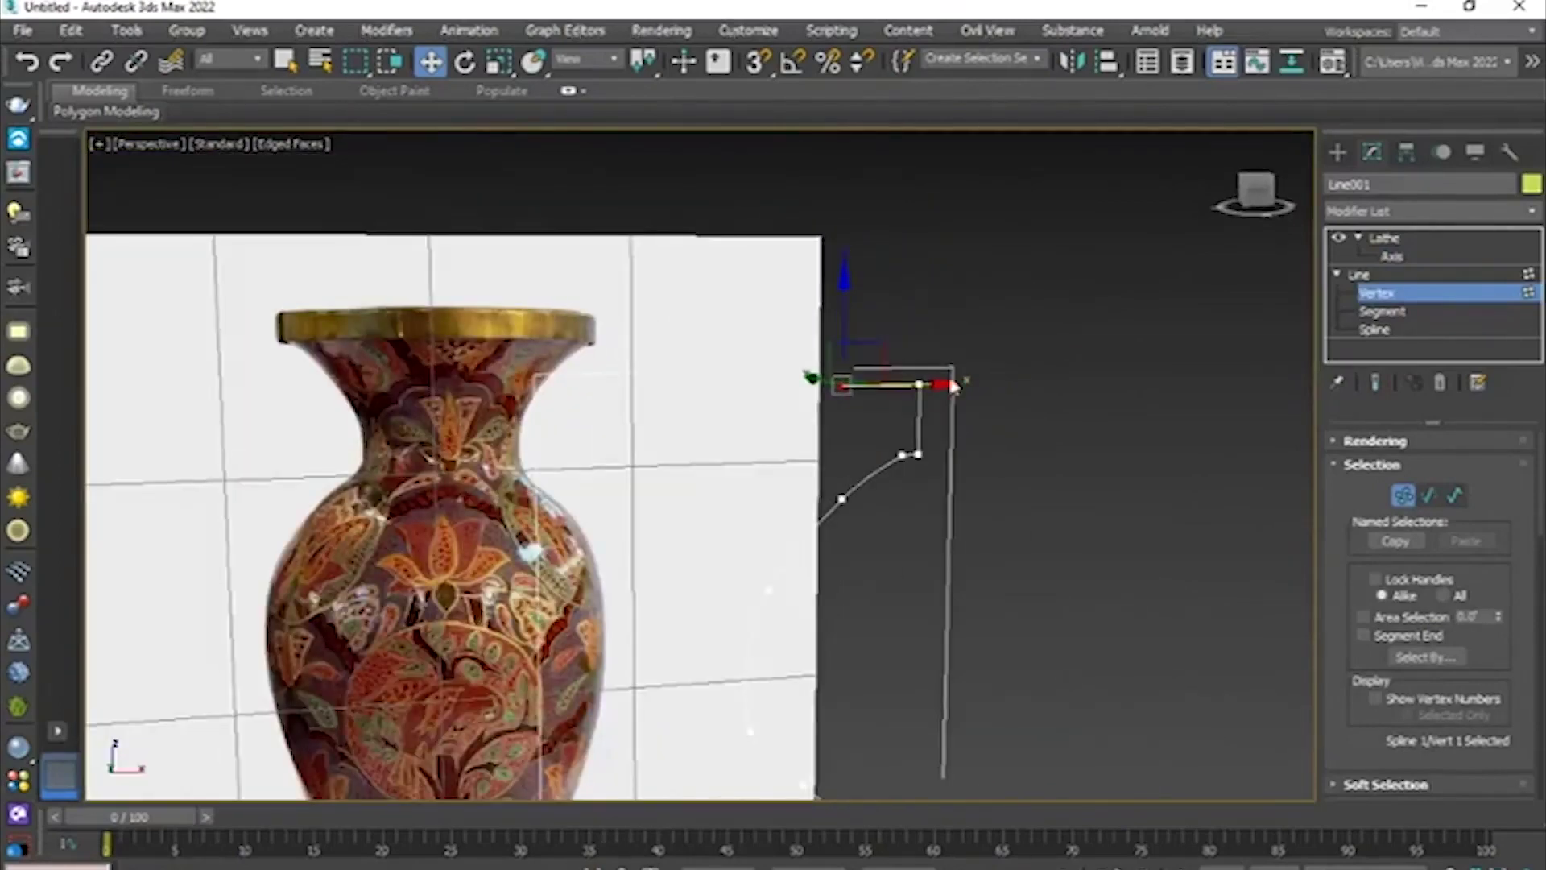
{"action": "middle_click_drag", "start_coordinate": [984, 570], "coordinate": [983, 432]}
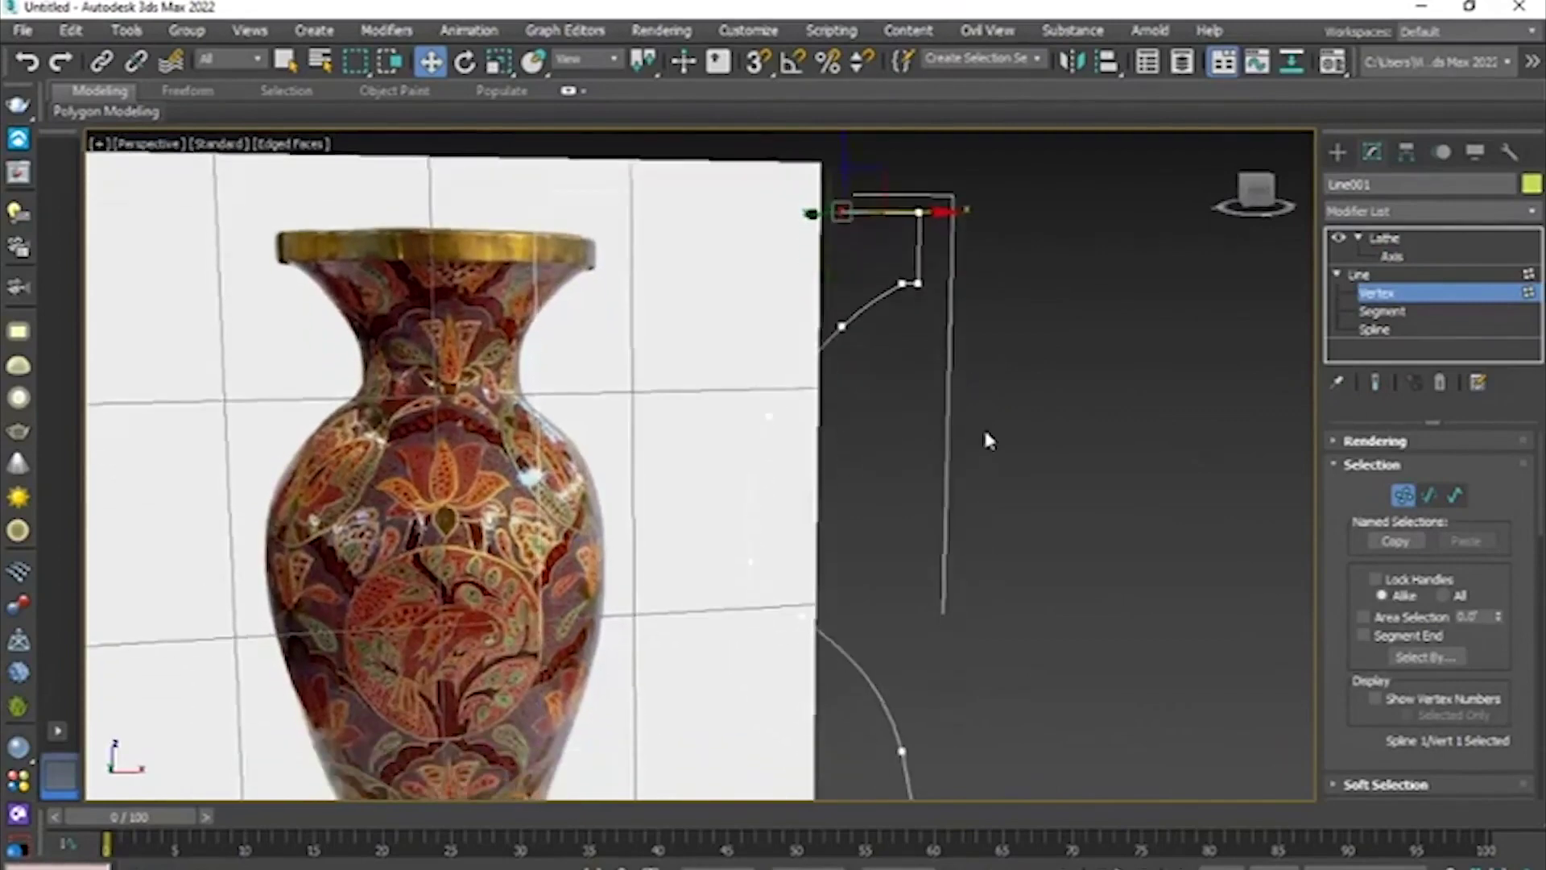
- Select the vertex at the upper outer corner of the profile's rim
{"action": "right_click", "coordinate": [985, 435]}
{"action": "right_click", "coordinate": [977, 316]}
{"action": "middle_click_drag", "start_coordinate": [960, 335], "coordinate": [1018, 404], "text": "alt"}
{"action": "left_click", "coordinate": [1018, 403]}
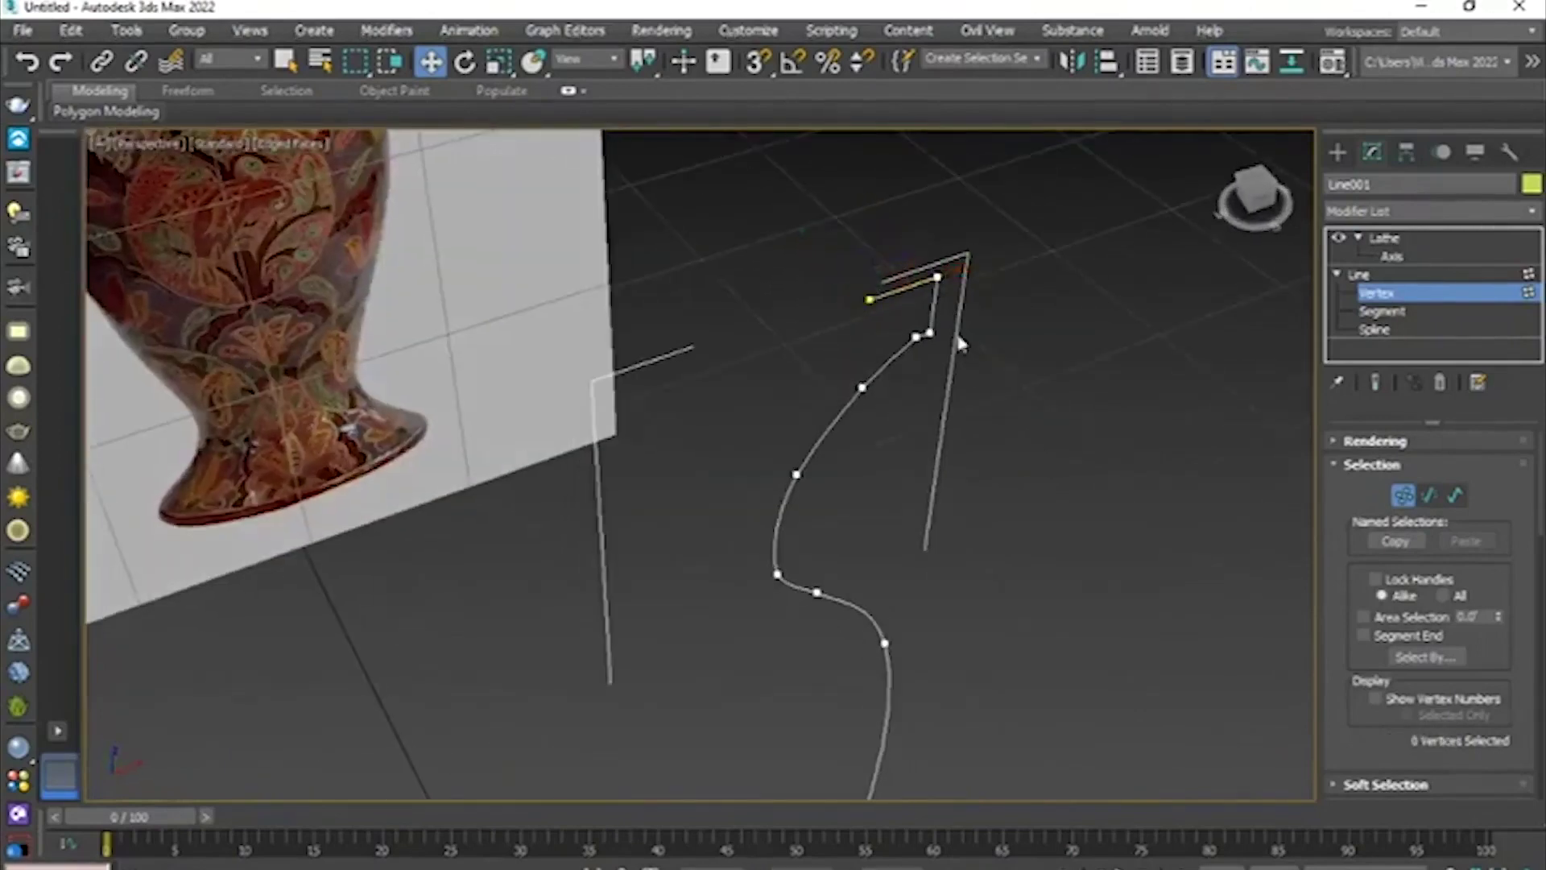
{"action": "left_click", "coordinate": [938, 278]}
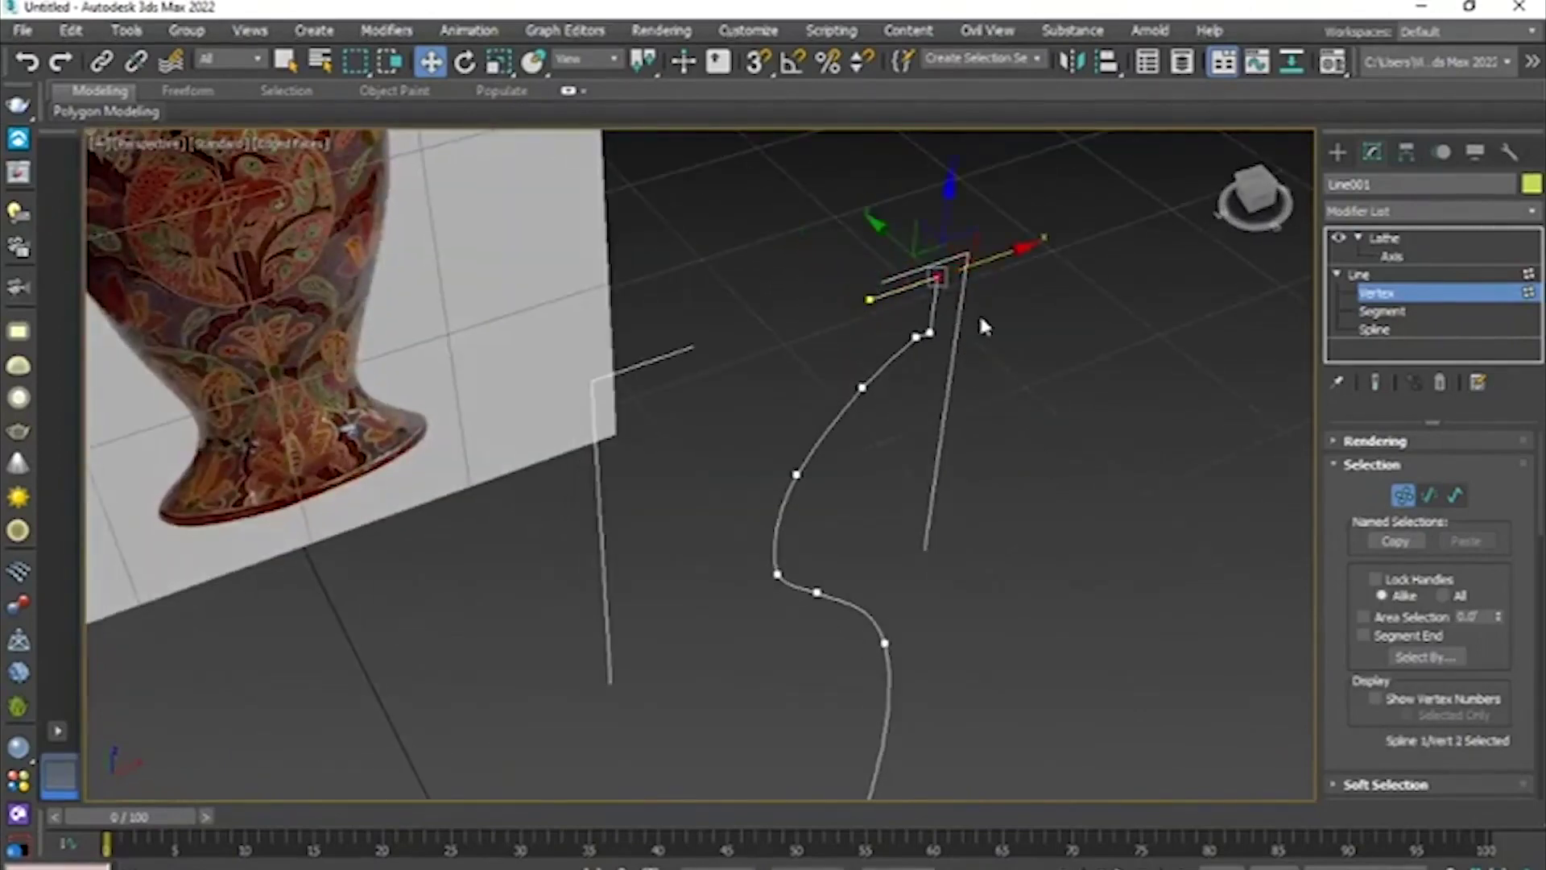
{"action": "right_click", "coordinate": [980, 320]}
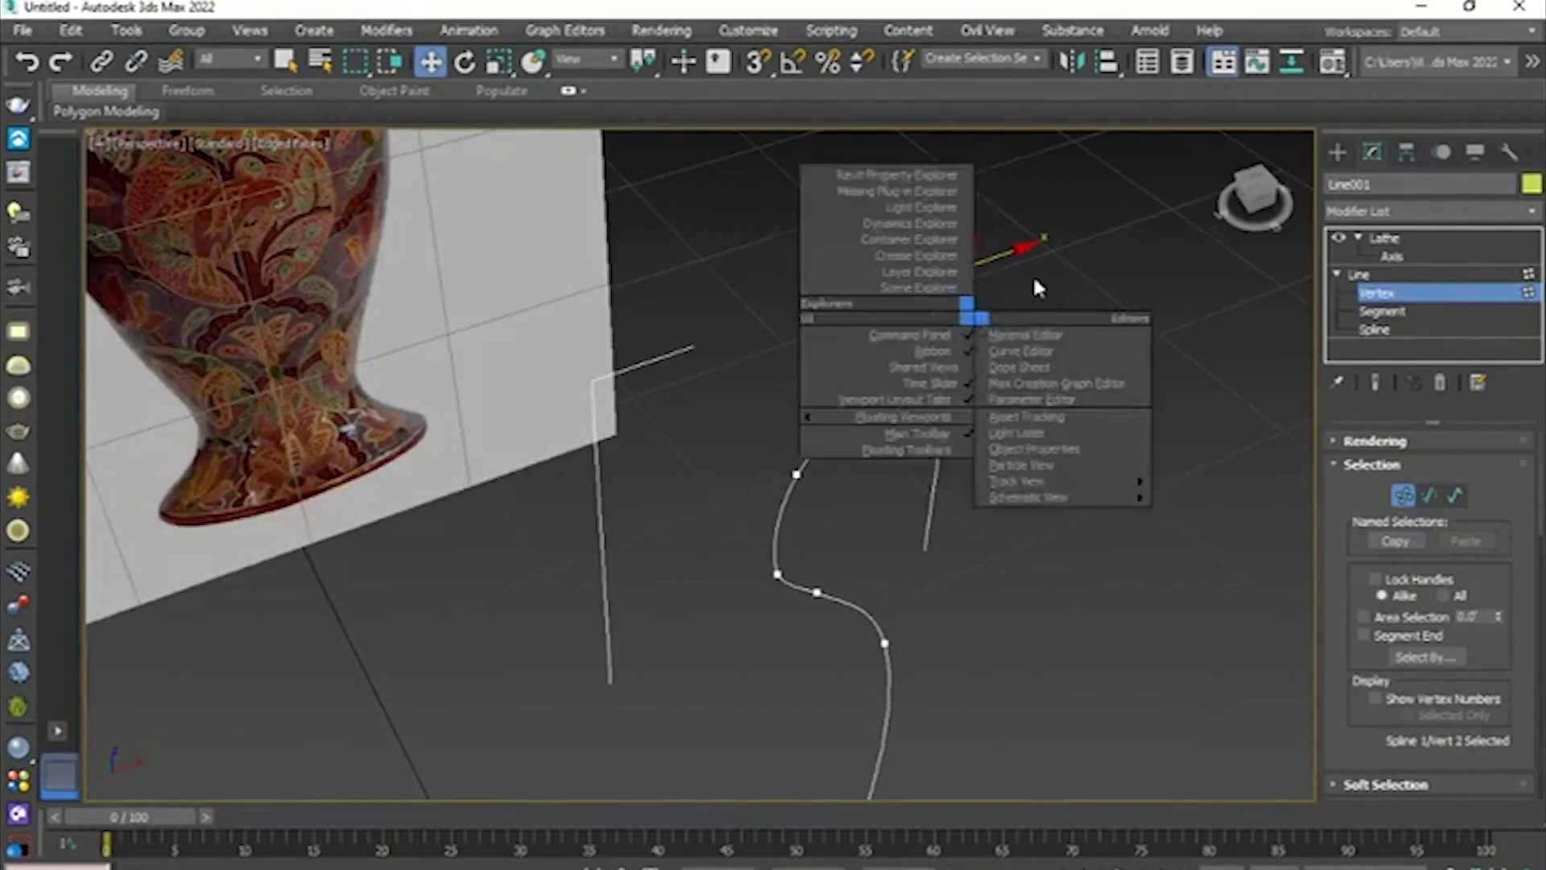
- Return to the Lathe modifier and examine the sharp rim of the revolved pot
{"action": "left_click", "coordinate": [1369, 278]}
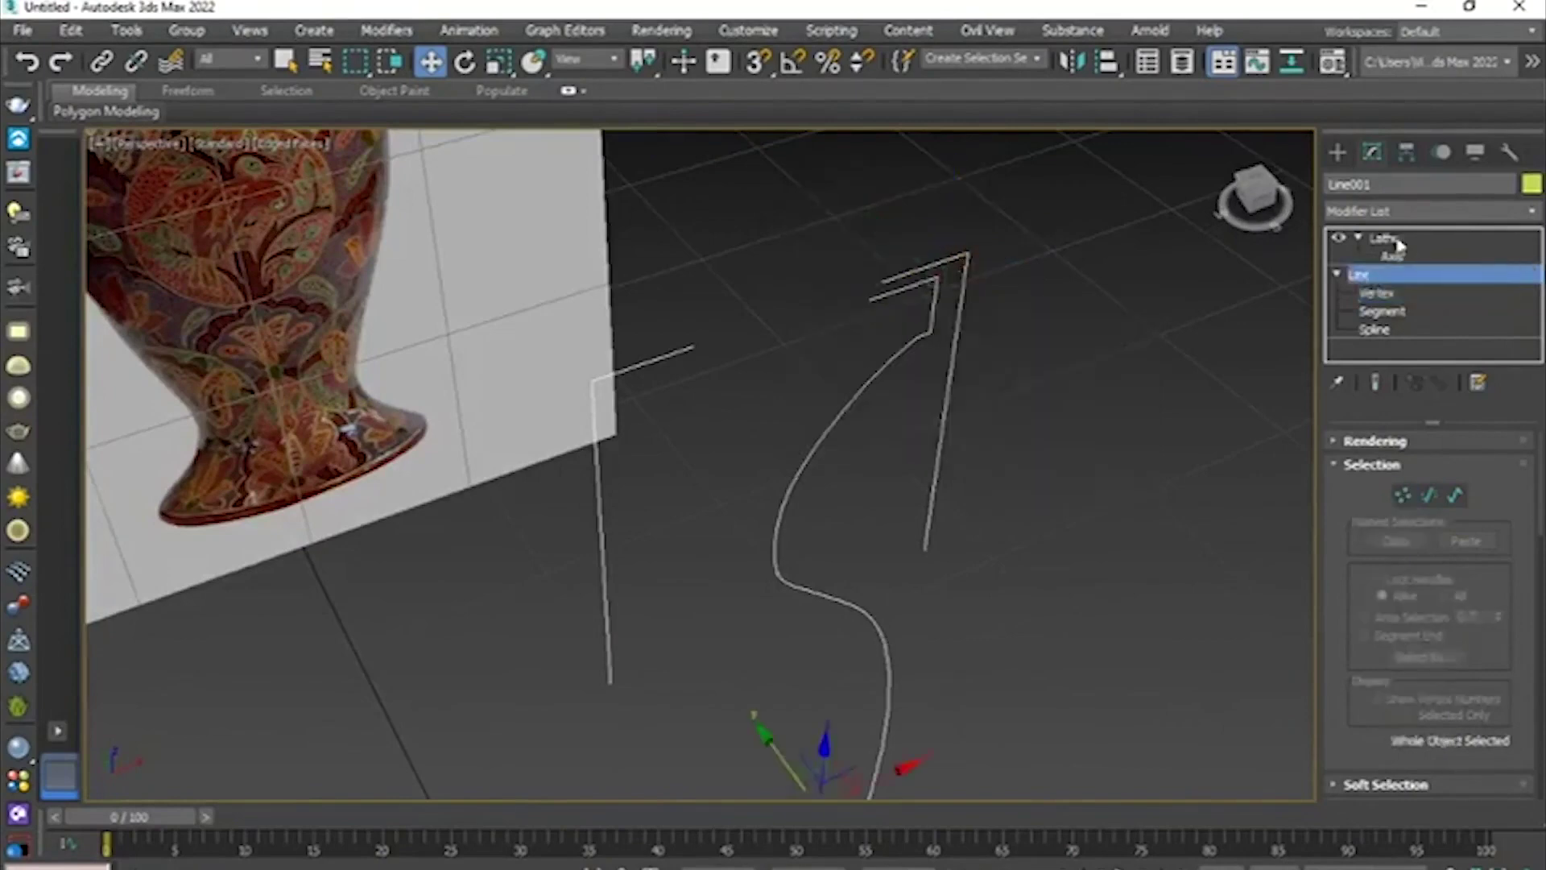
{"action": "left_click", "coordinate": [1386, 239]}
{"action": "left_click", "coordinate": [1220, 346]}
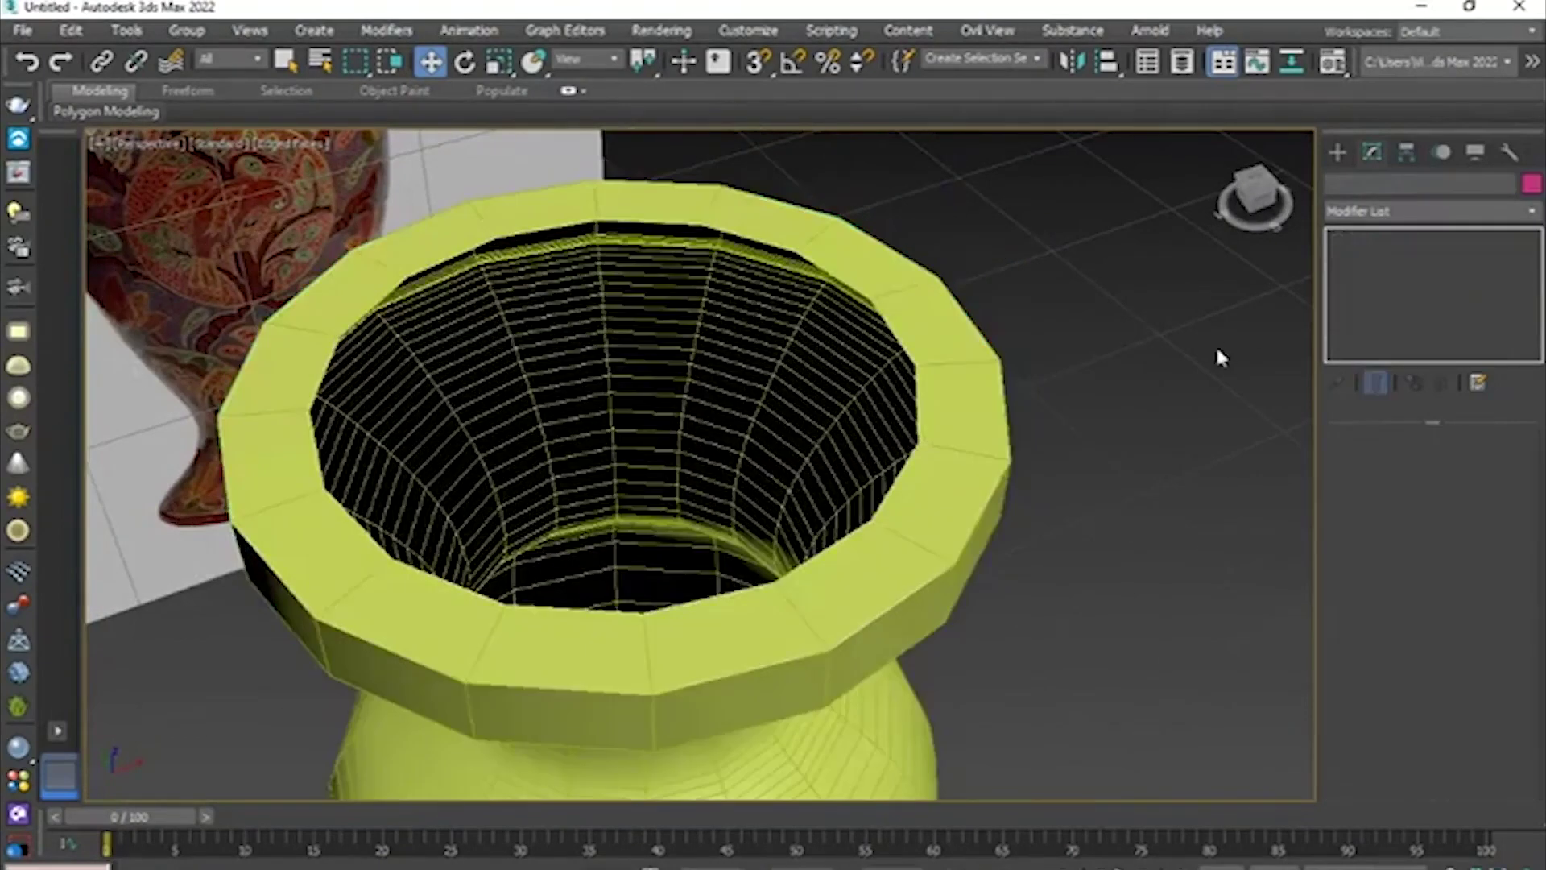
{"action": "left_click", "coordinate": [949, 355]}
{"action": "right_click", "coordinate": [952, 360]}
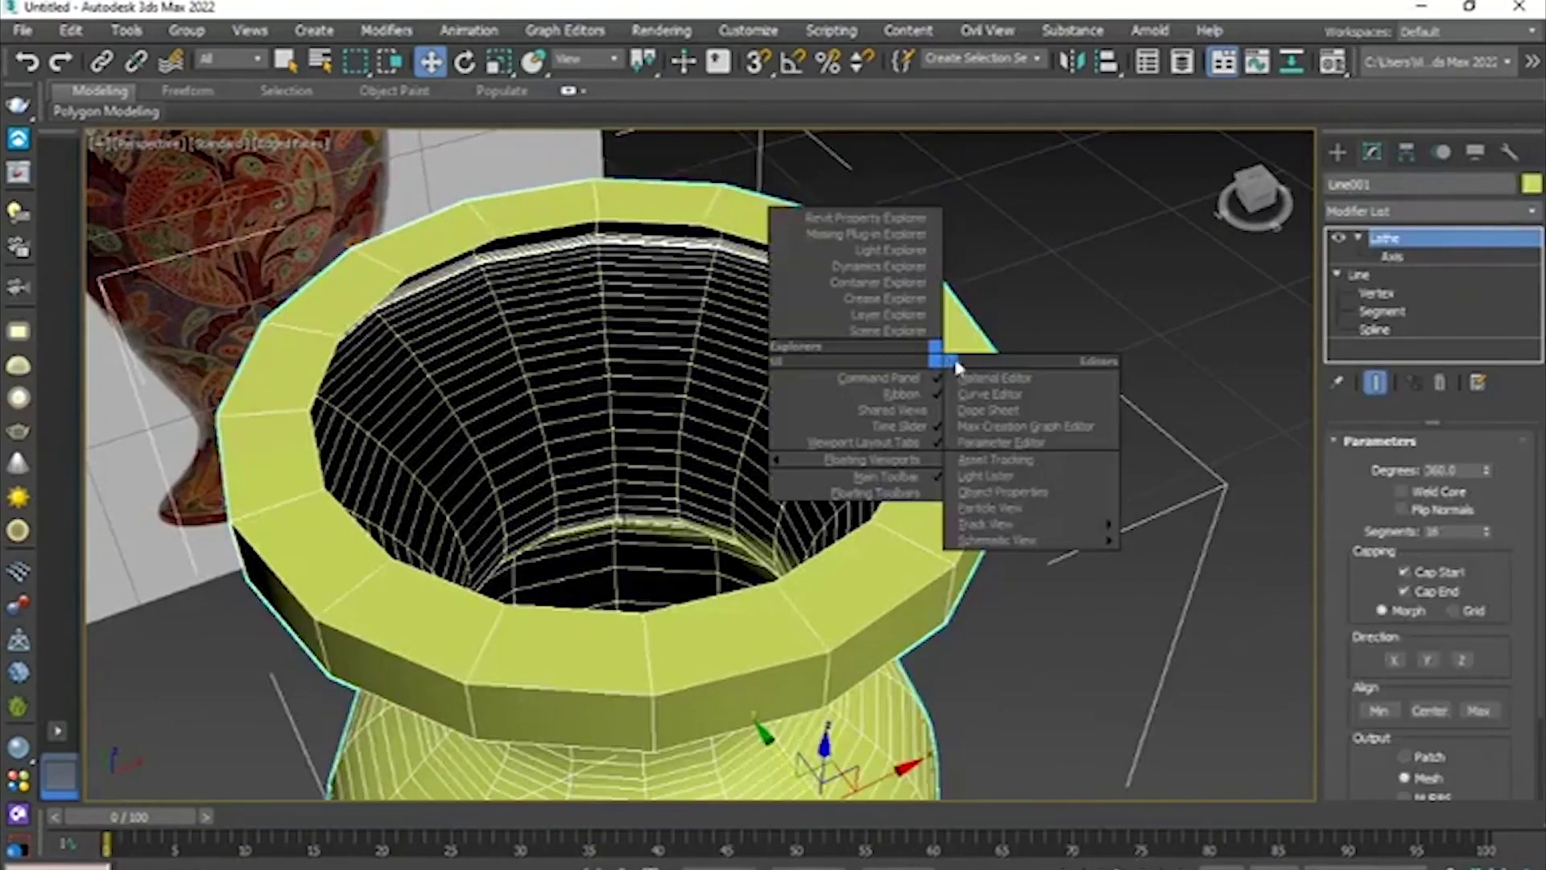
{"action": "left_click", "coordinate": [1070, 295]}
{"action": "left_click", "coordinate": [1052, 297]}
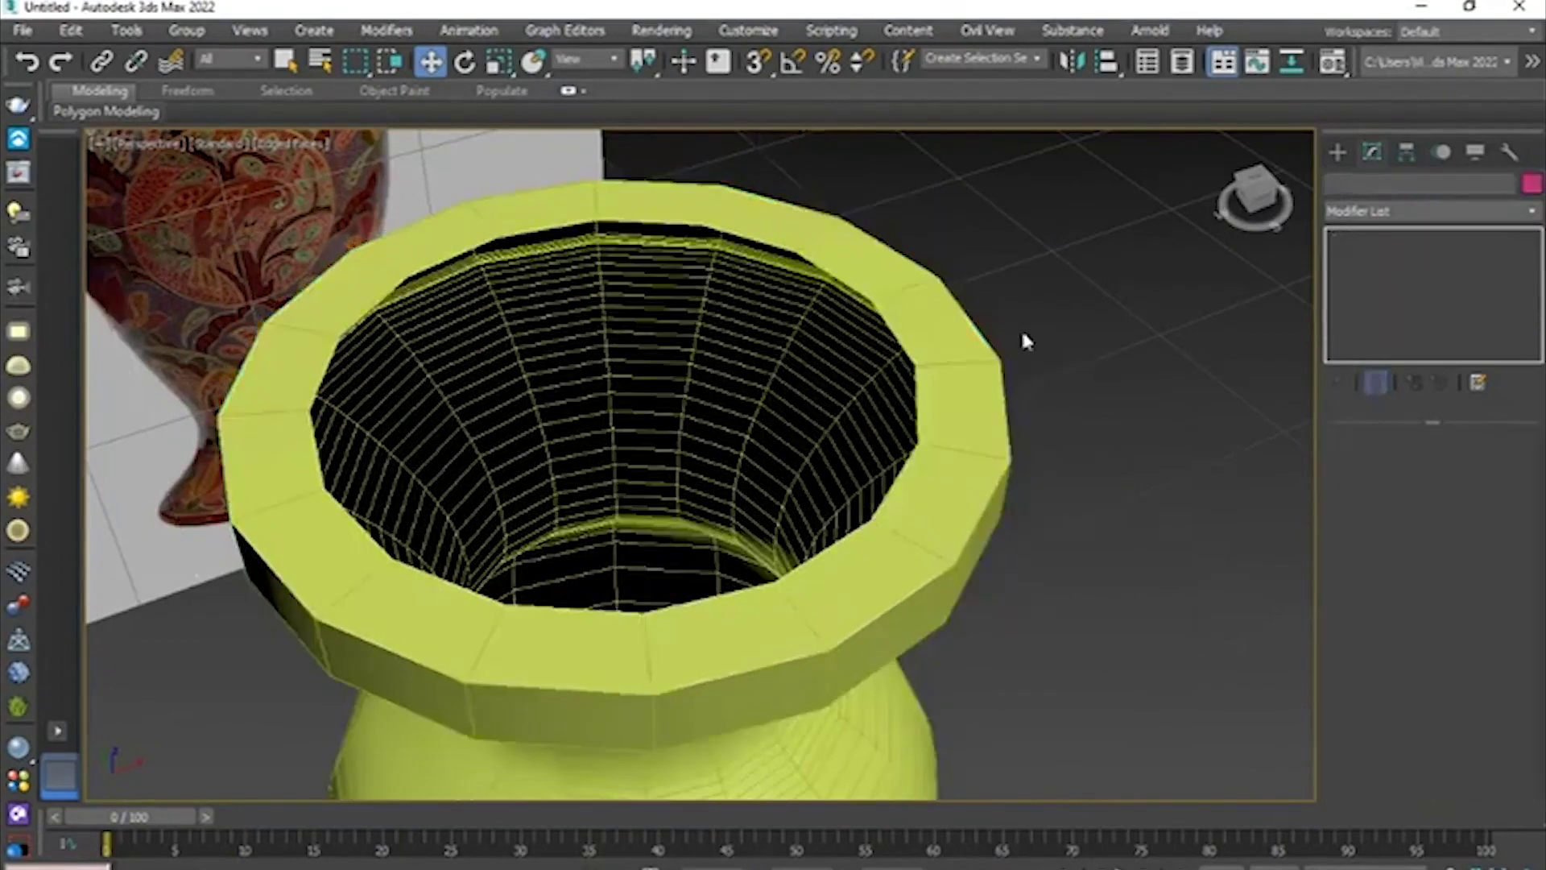
- Reopen the line's vertex level and fillet the upper outer corner of the rim
{"action": "middle_click_drag", "start_coordinate": [1023, 330], "coordinate": [904, 313], "text": "alt"}
{"action": "left_click", "coordinate": [791, 313]}
{"action": "left_click", "coordinate": [1387, 296]}
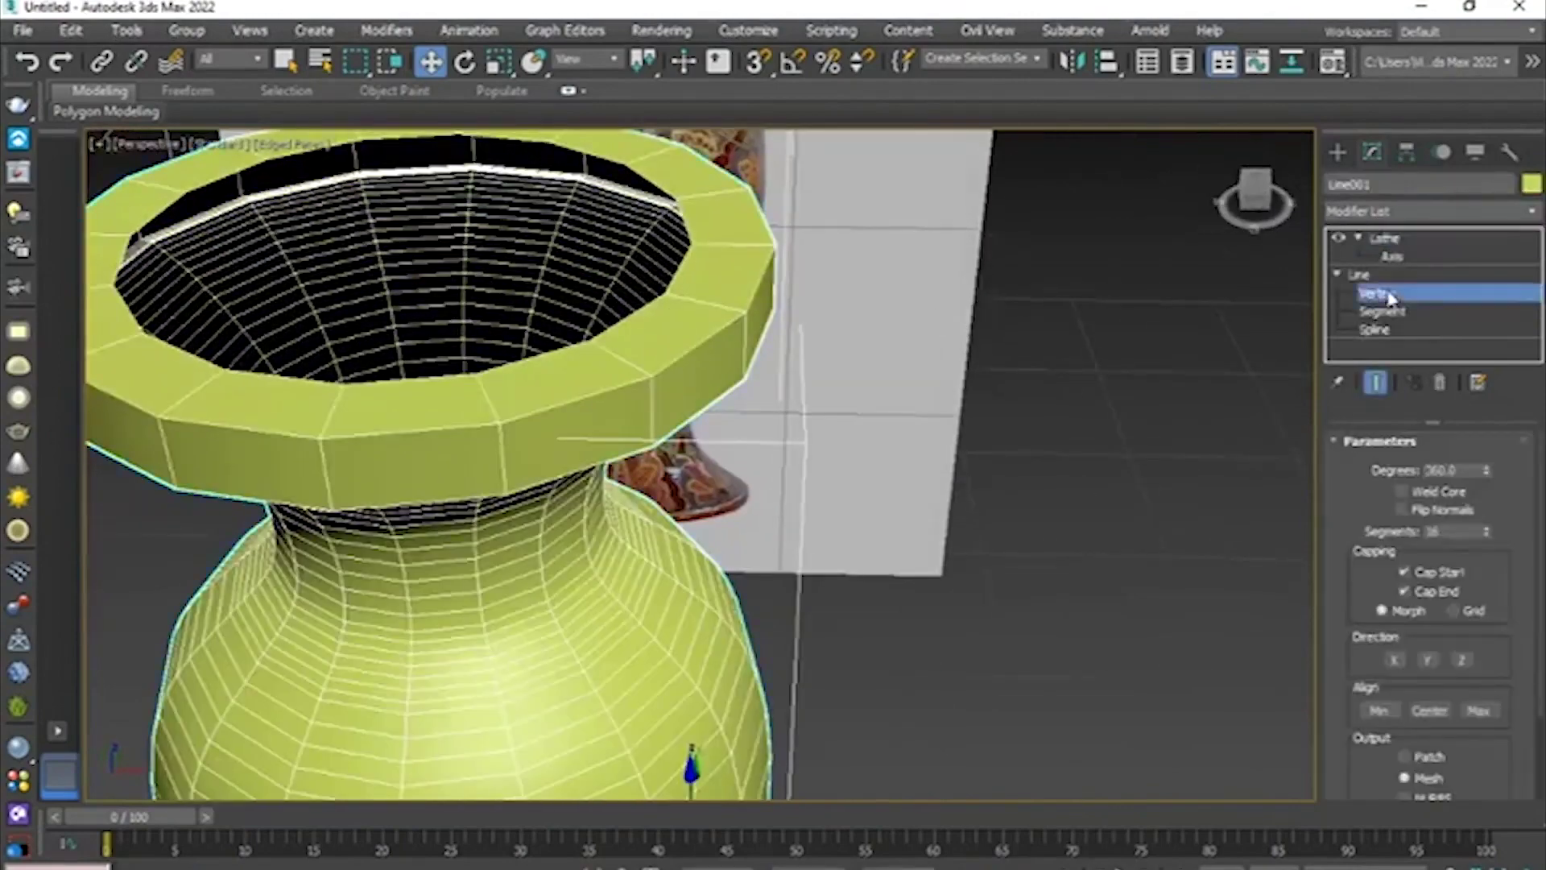
{"action": "middle_click_drag", "start_coordinate": [793, 285], "coordinate": [924, 342], "text": "alt"}
{"action": "scroll", "coordinate": [852, 270], "scroll_direction": "up", "scroll_amount": 4}
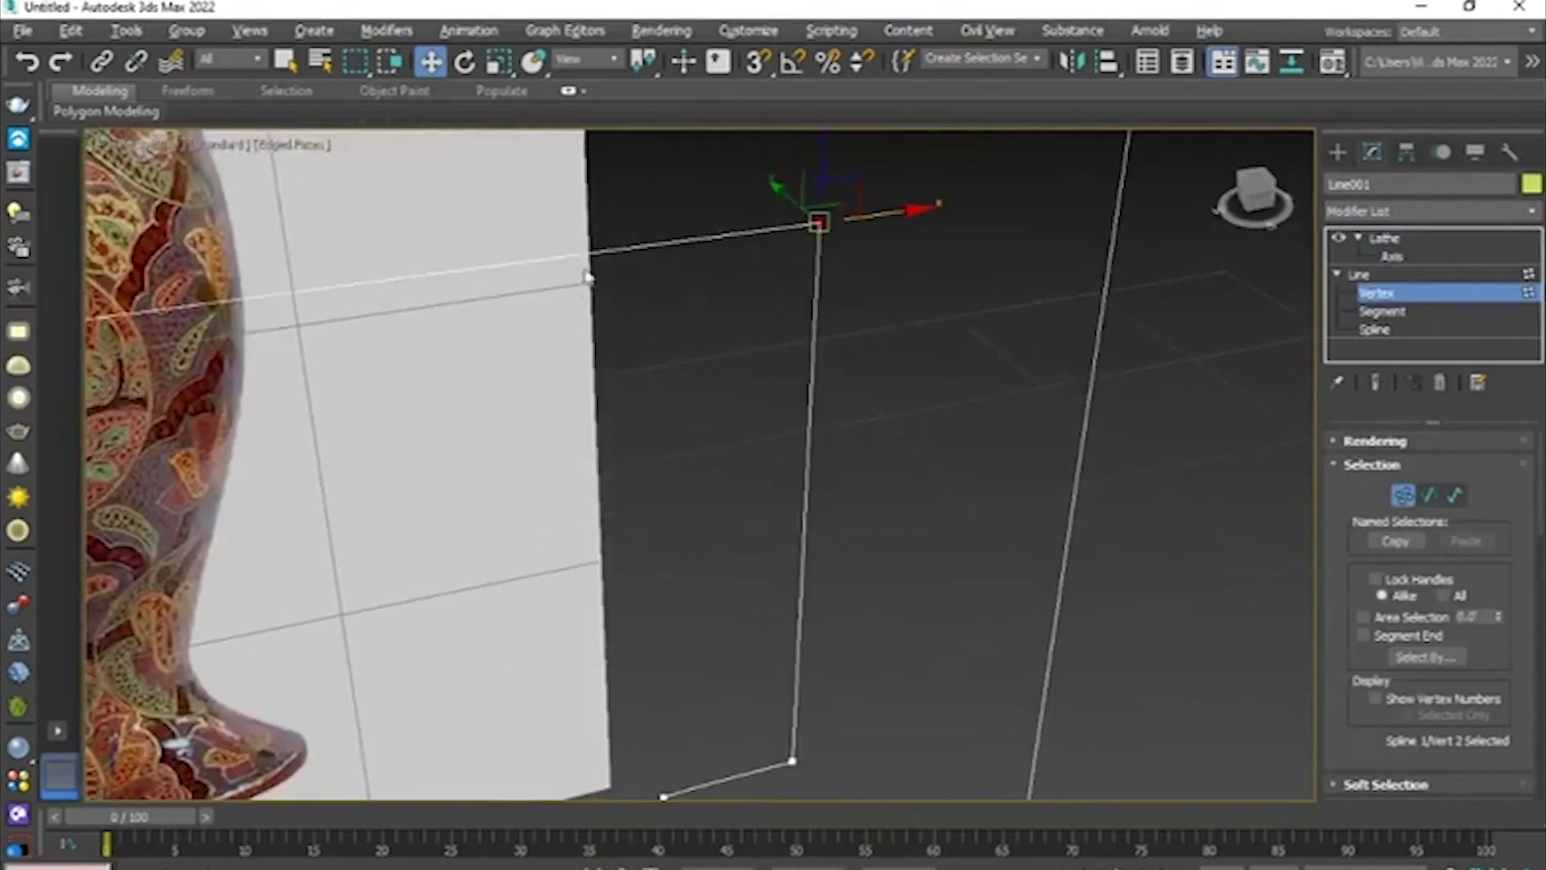
{"action": "scroll", "coordinate": [1501, 612], "scroll_direction": "down", "scroll_amount": 5}
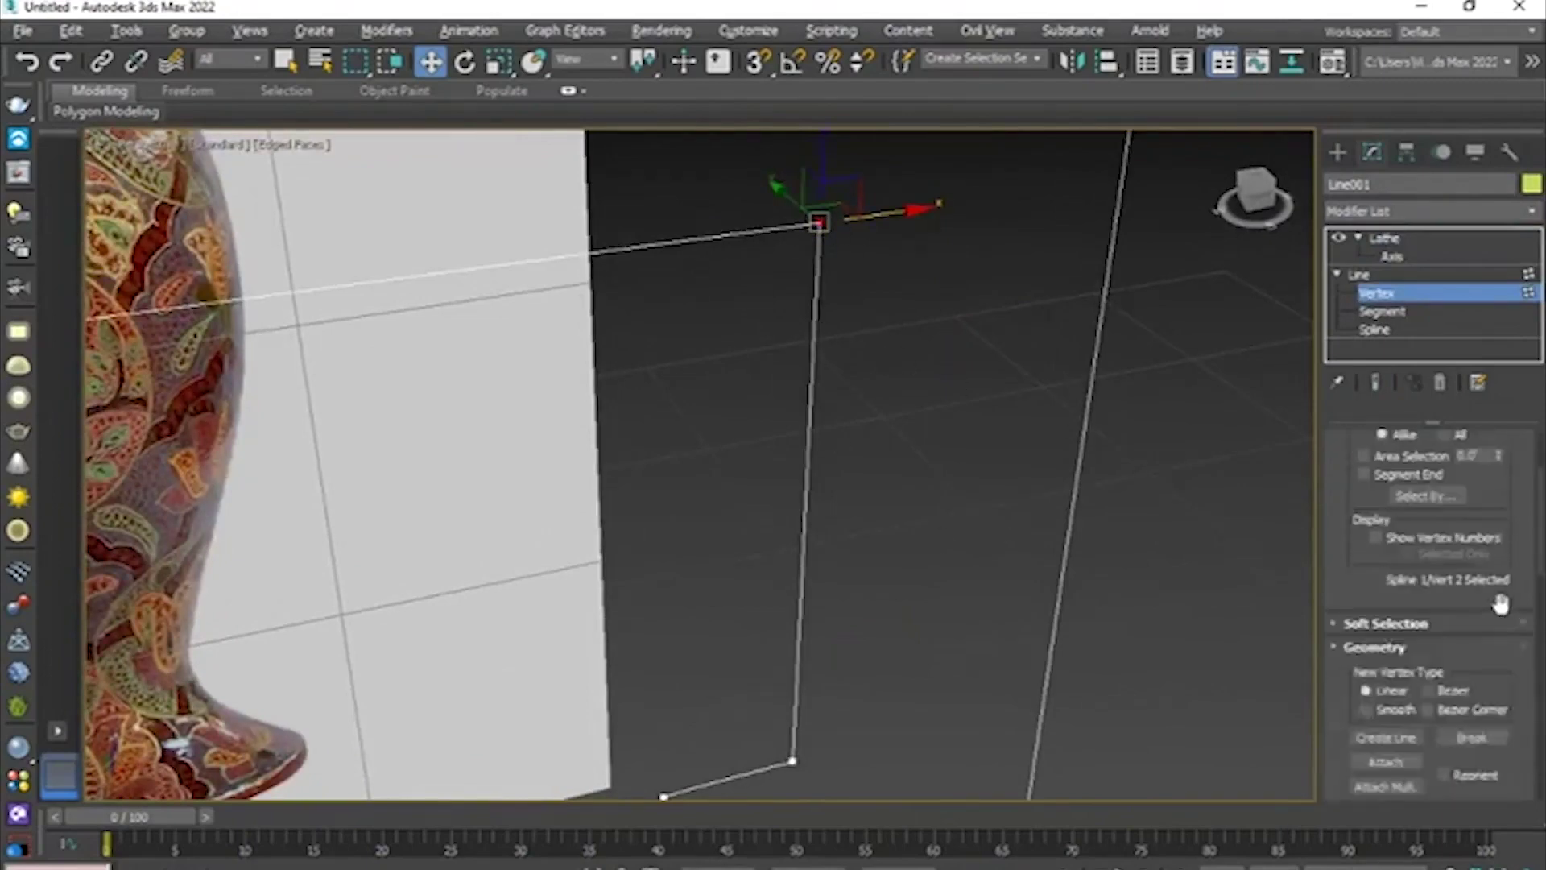
{"action": "scroll", "coordinate": [1501, 604], "scroll_direction": "down", "scroll_amount": 4}
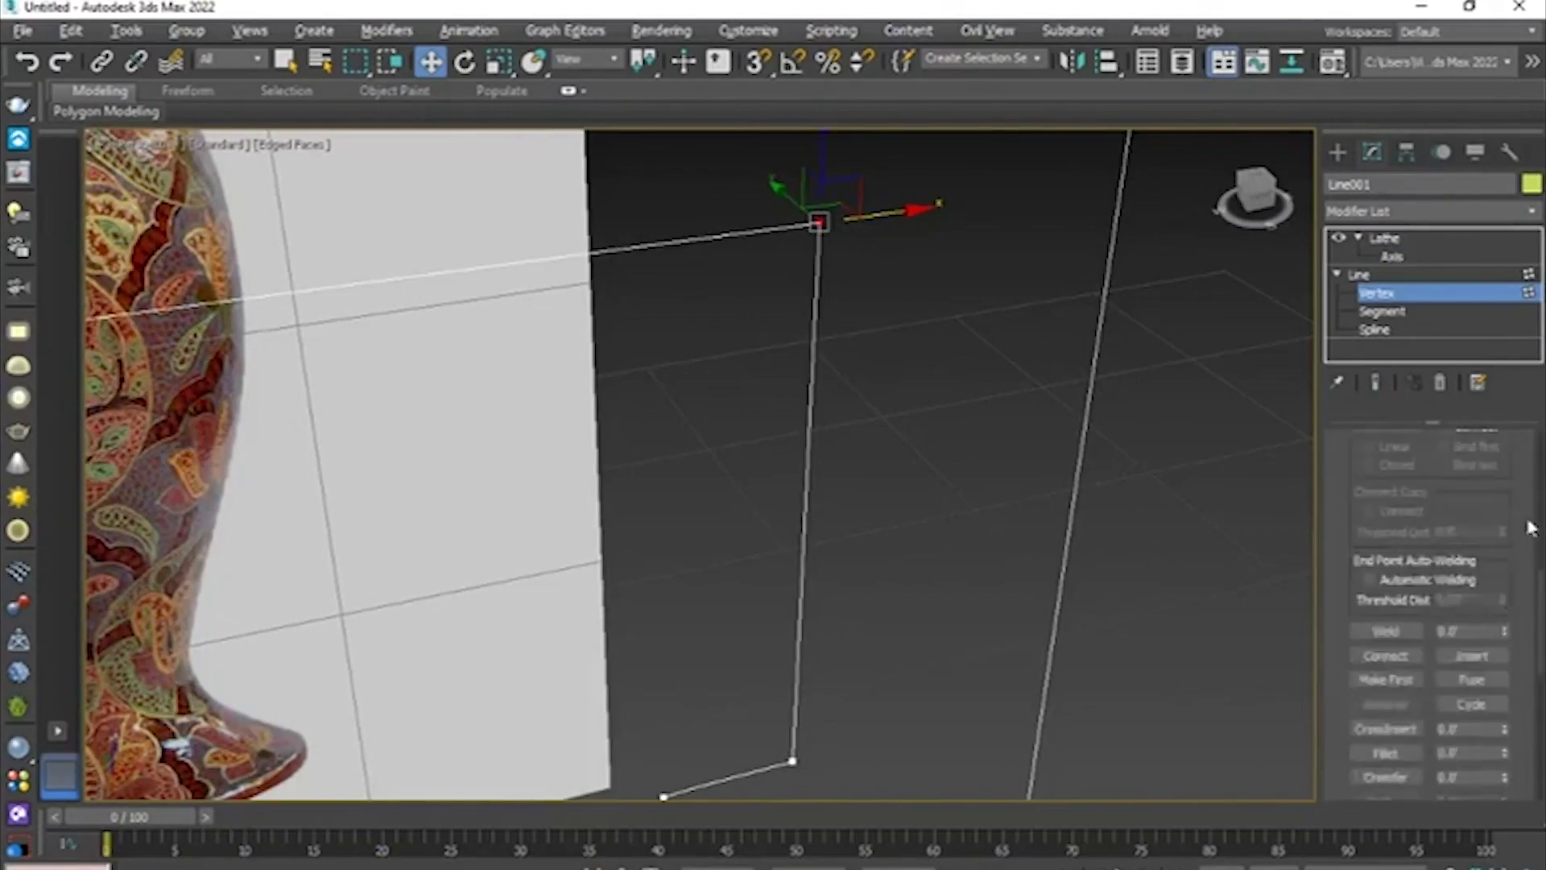
{"action": "scroll", "coordinate": [1361, 668], "scroll_direction": "down", "scroll_amount": 1}
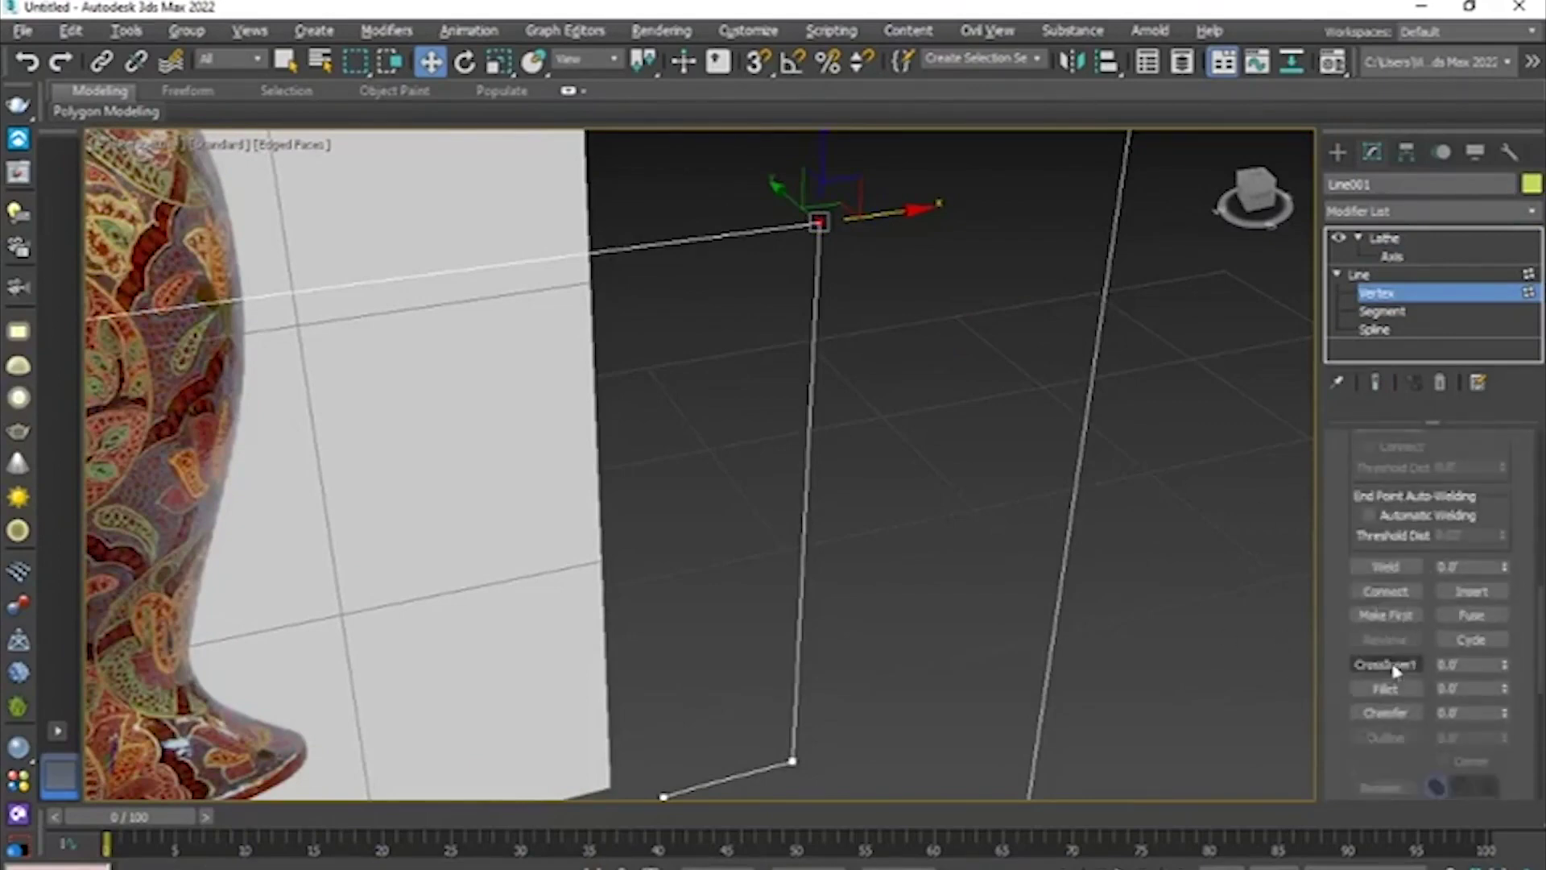
{"action": "left_click", "coordinate": [1387, 689]}
{"action": "mouse_move", "coordinate": [870, 425]}
{"action": "middle_mouse_down", "text": "alt"}
{"action": "mouse_move", "coordinate": [880, 459]}
{"action": "mouse_move", "coordinate": [880, 427]}
{"action": "middle_mouse_up", "text": "alt"}
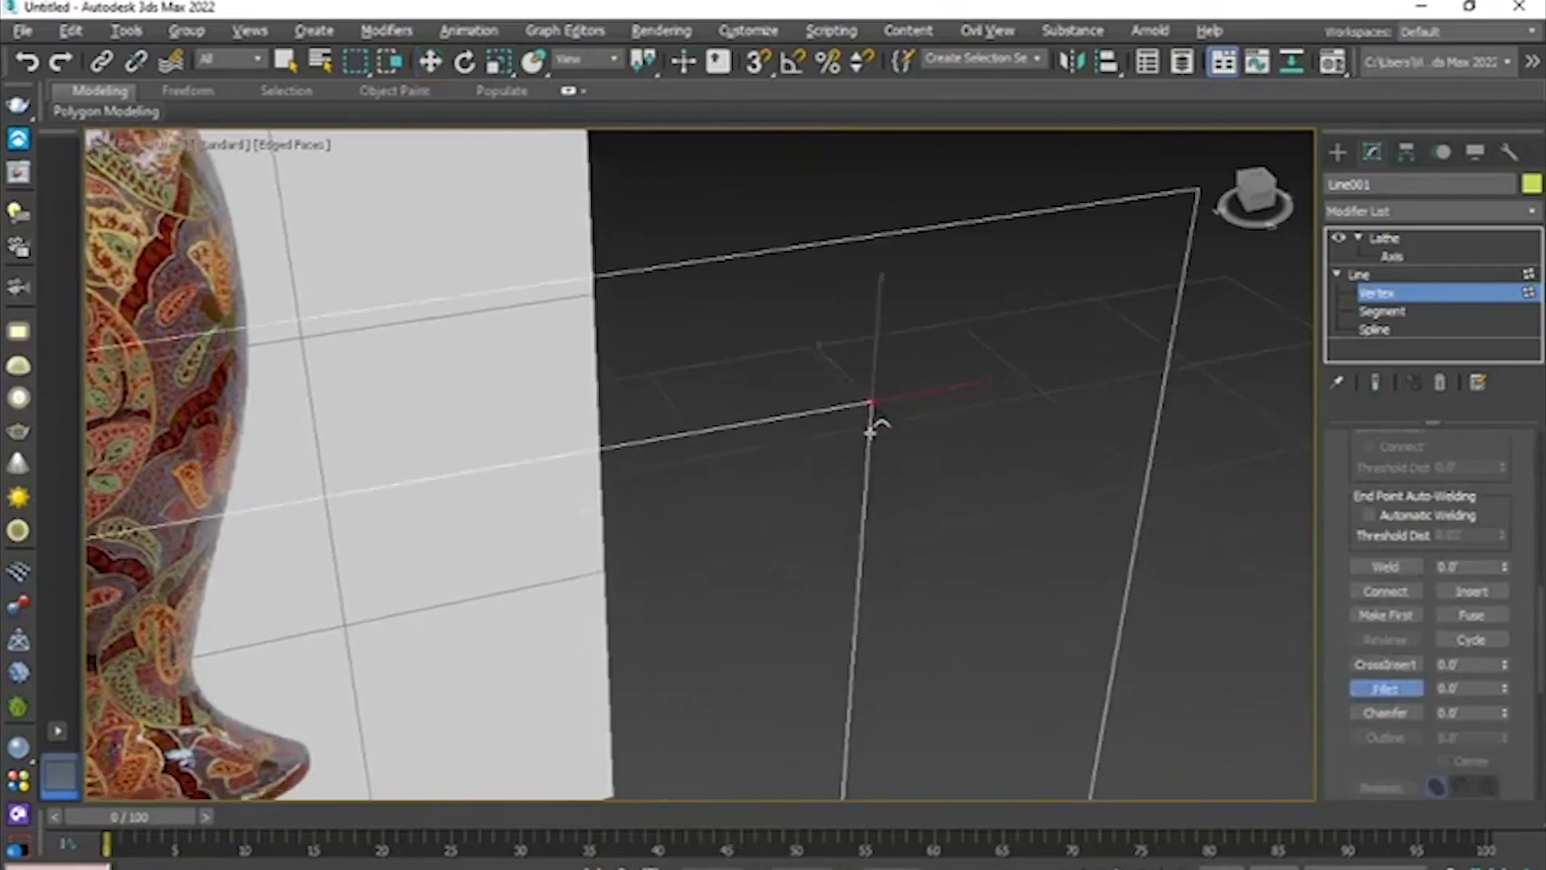
{"action": "left_click_drag", "start_coordinate": [875, 403], "coordinate": [916, 389]}
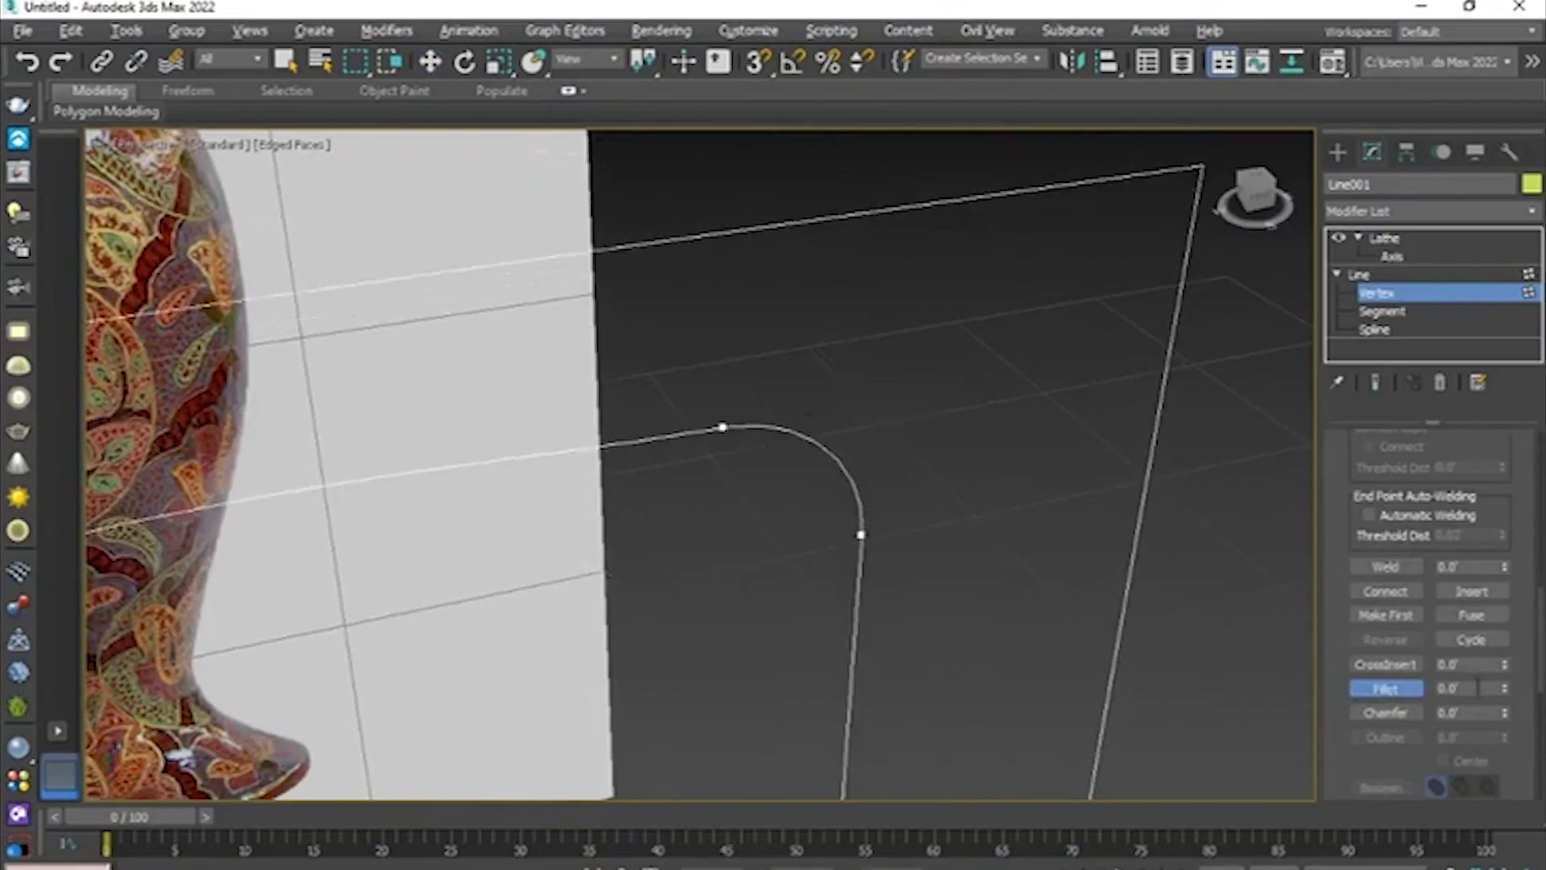
- Apply a small fillet to the lower outer corner of the rim profile
{"action": "middle_click_drag", "start_coordinate": [676, 499], "coordinate": [721, 427], "text": "alt"}
{"action": "middle_click_drag", "start_coordinate": [803, 463], "coordinate": [753, 477], "text": "alt"}
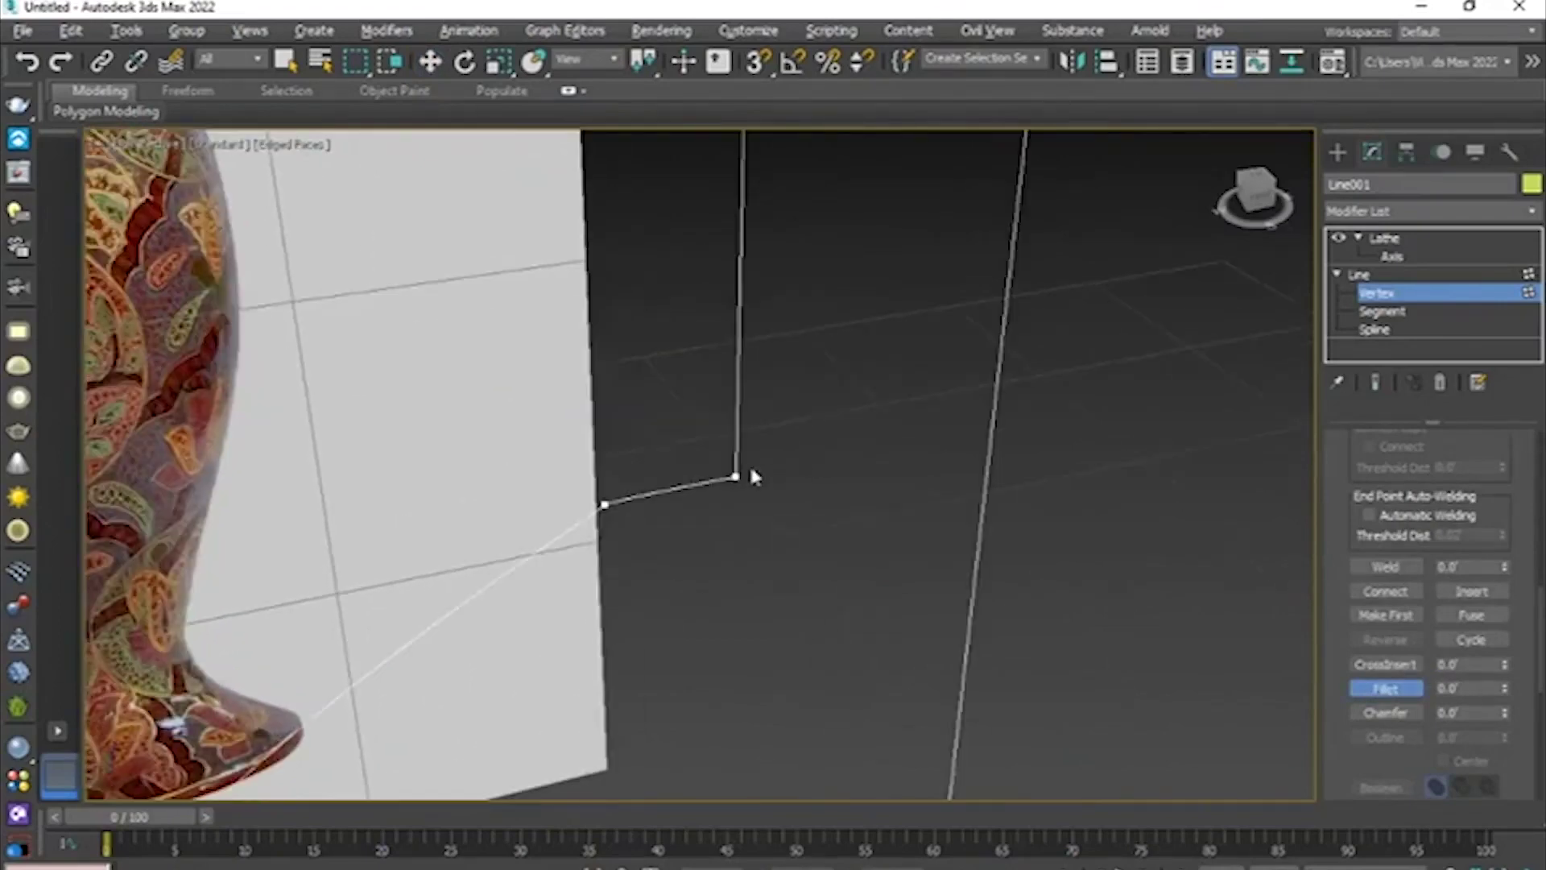
{"action": "mouse_move", "coordinate": [738, 477]}
{"action": "left_mouse_down"}
{"action": "mouse_move", "coordinate": [734, 456]}
{"action": "mouse_move", "coordinate": [737, 473]}
{"action": "left_mouse_up"}
{"action": "middle_click_drag", "start_coordinate": [737, 474], "coordinate": [832, 499], "text": "alt"}
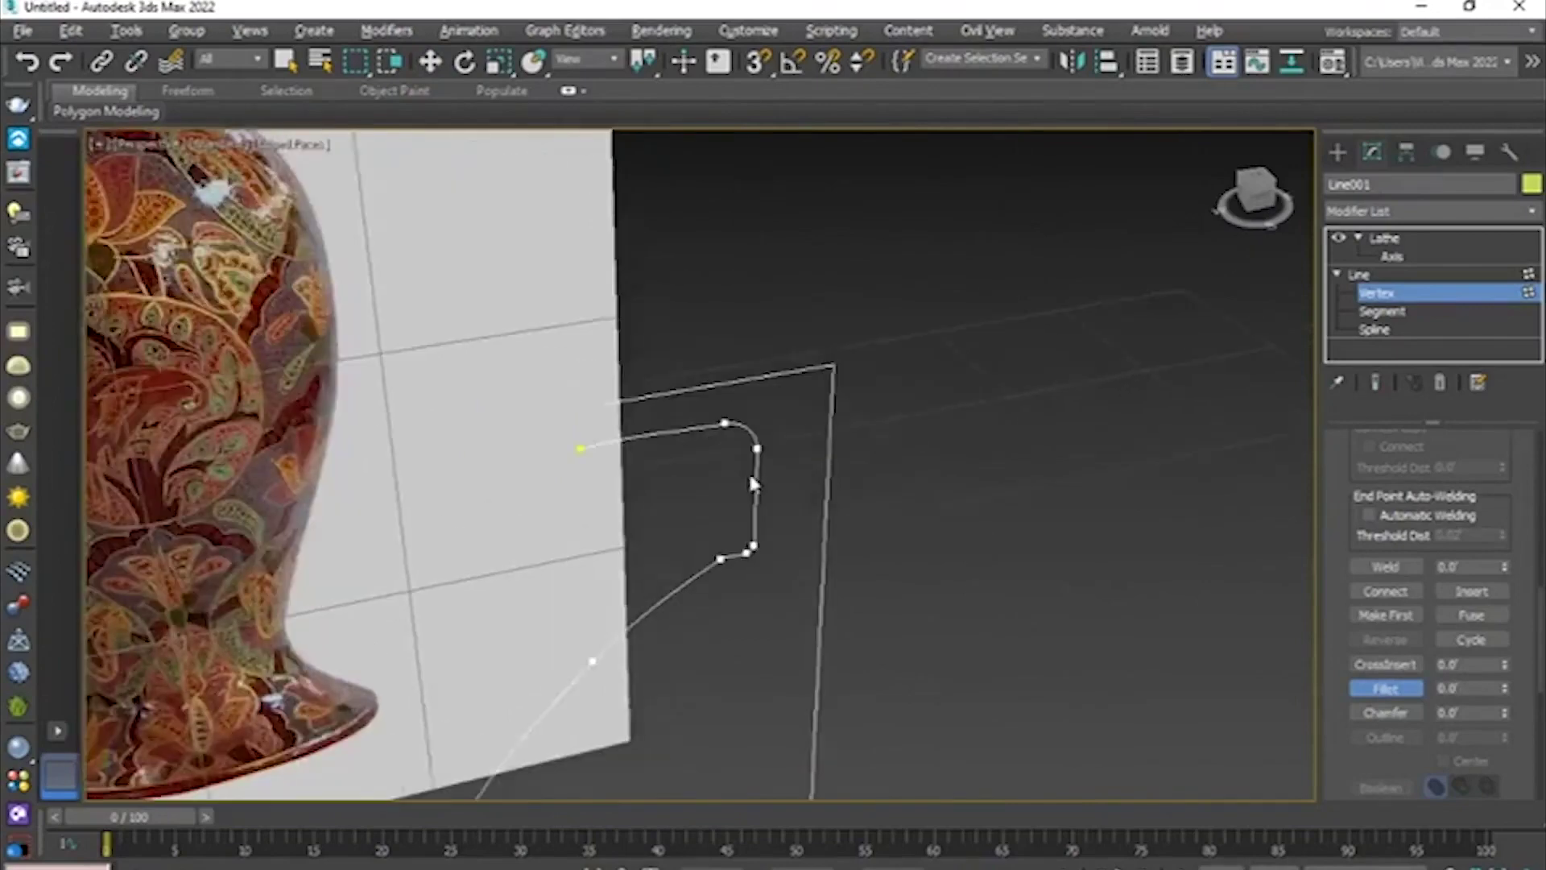
- Leave the line's vertex level, switch to the Lathe's Axis sub-level and check the filleted rim on the revolved pot
{"action": "left_click", "coordinate": [1385, 274]}
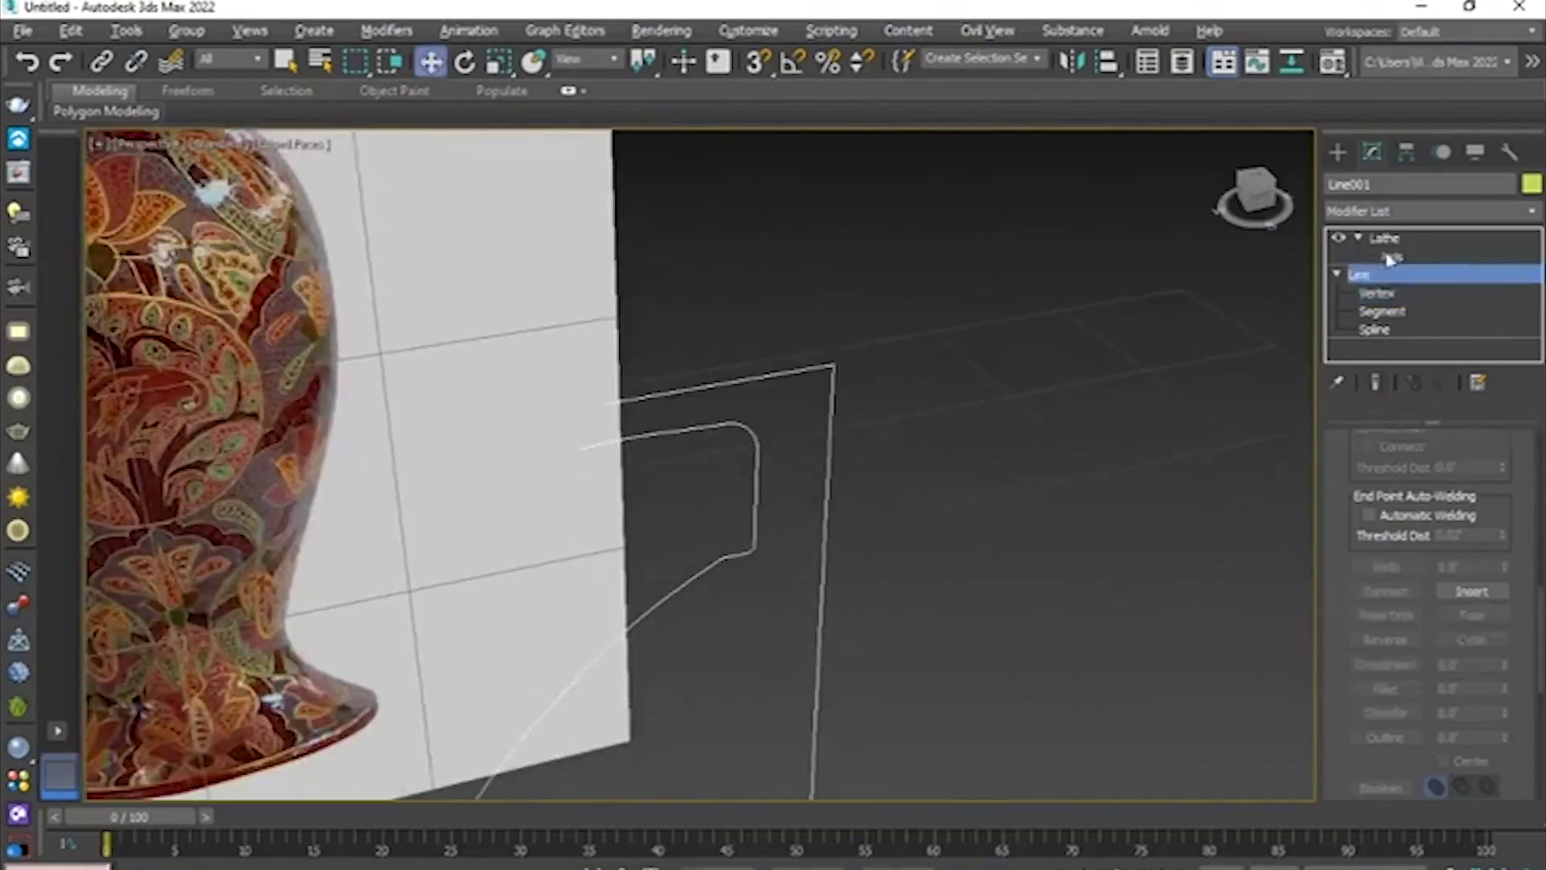
{"action": "left_click", "coordinate": [1390, 257]}
{"action": "middle_click_drag", "start_coordinate": [818, 411], "coordinate": [800, 482], "text": "alt"}
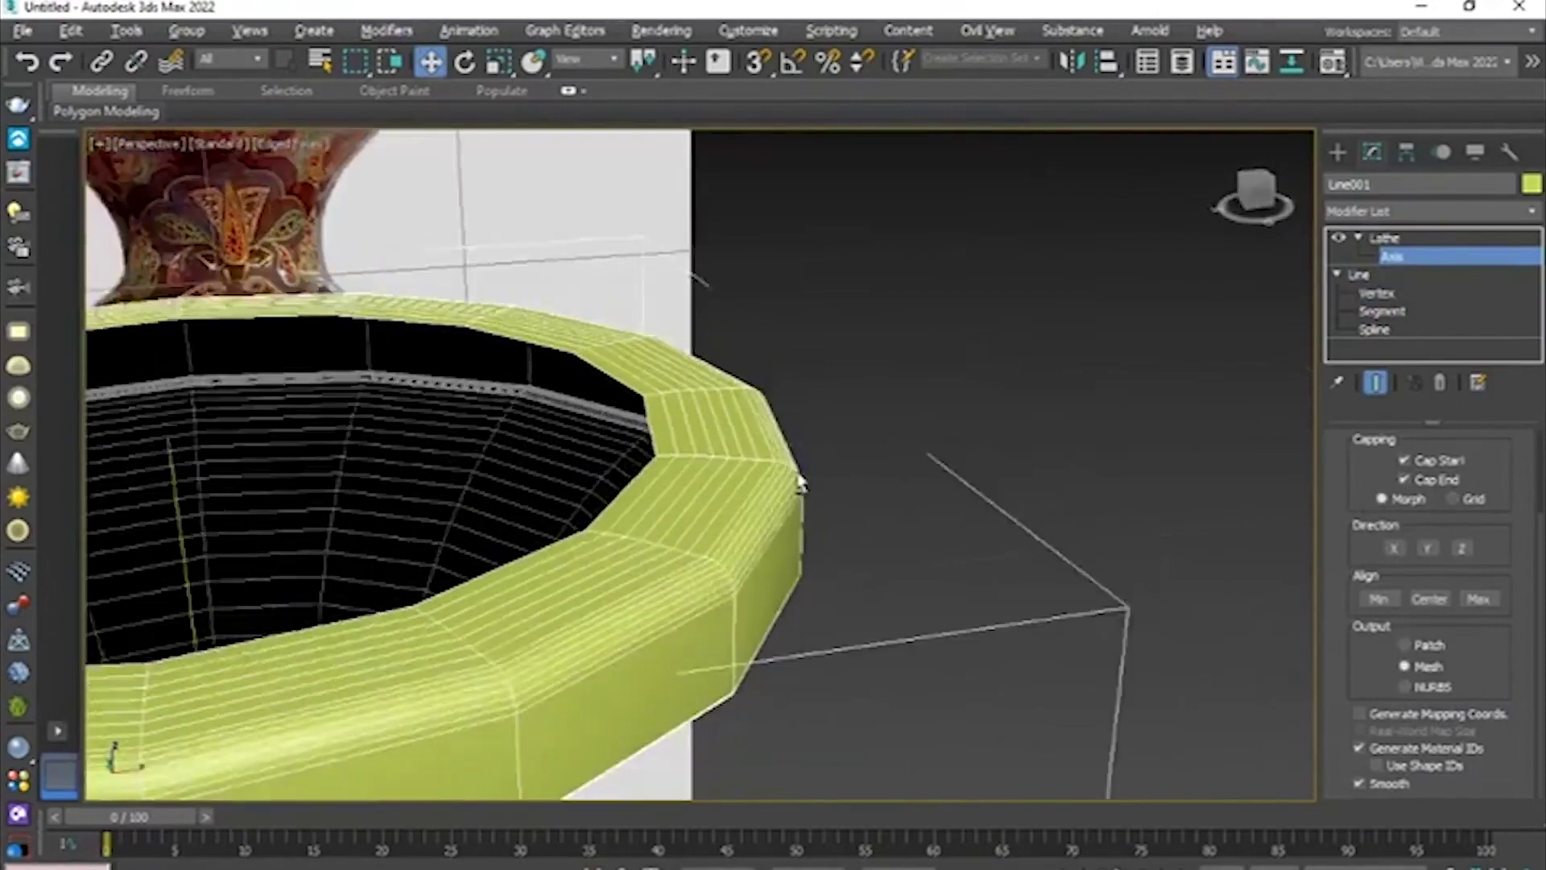
- Examine the whole pot and its rim from several angles beside the reference photo
{"action": "scroll", "coordinate": [799, 481], "scroll_direction": "down", "scroll_amount": 10}
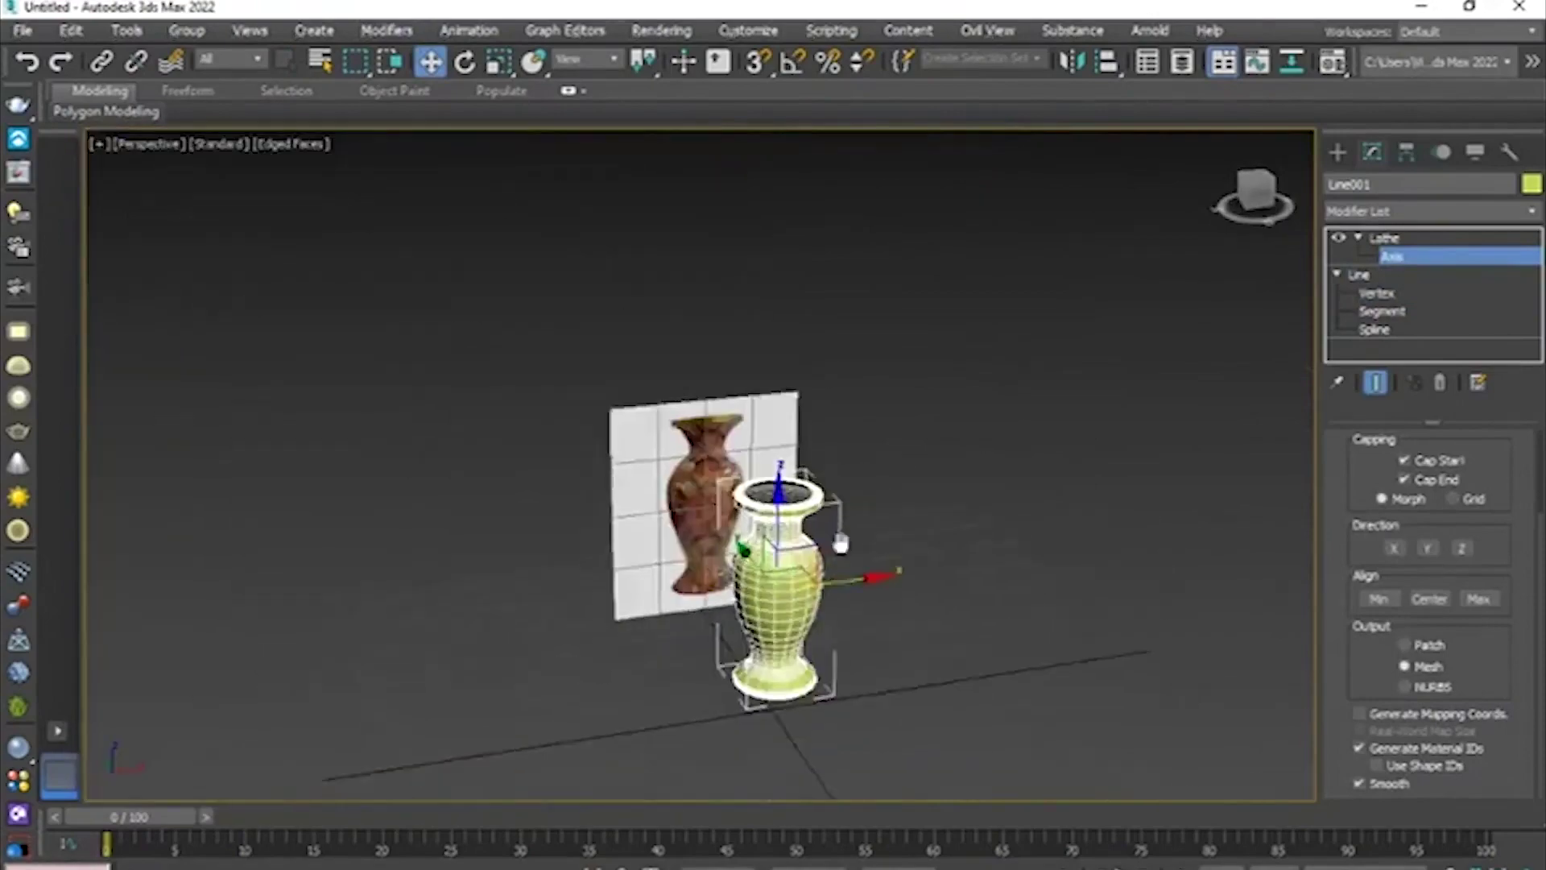
{"action": "middle_click_drag", "start_coordinate": [840, 543], "coordinate": [833, 371]}
{"action": "scroll", "coordinate": [820, 565], "scroll_direction": "up", "scroll_amount": 8}
{"action": "middle_click_drag", "start_coordinate": [709, 463], "coordinate": [794, 620]}
{"action": "middle_click_drag", "start_coordinate": [723, 430], "coordinate": [793, 531]}
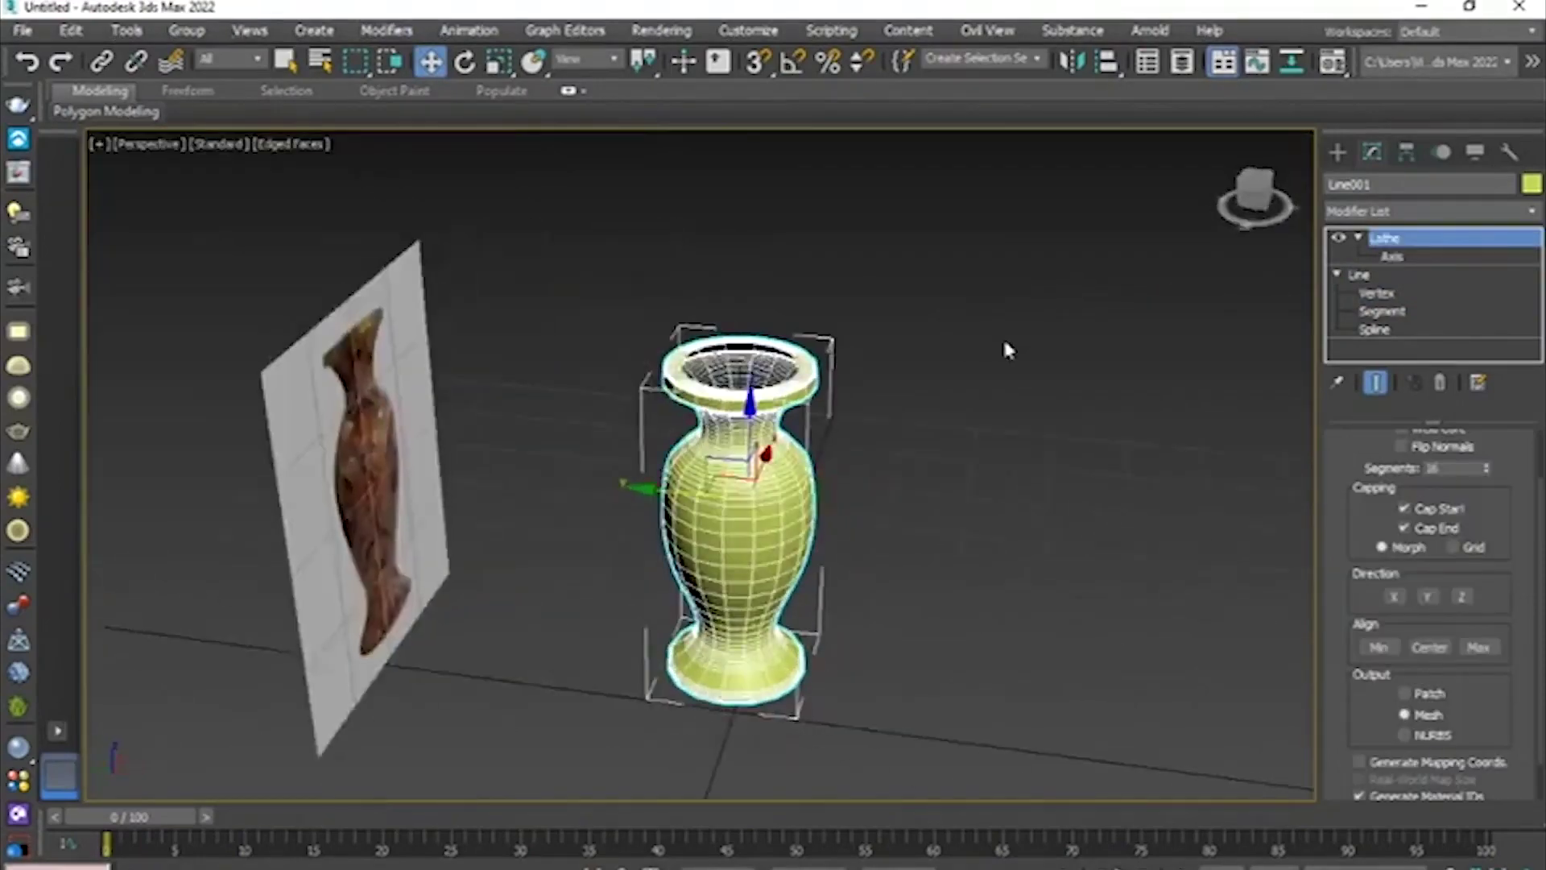
{"action": "scroll", "coordinate": [956, 355], "scroll_direction": "up", "scroll_amount": 6}
{"action": "middle_click_drag", "start_coordinate": [956, 355], "coordinate": [1234, 269], "text": "alt"}
{"action": "scroll", "coordinate": [1233, 269], "scroll_direction": "down", "scroll_amount": 5}
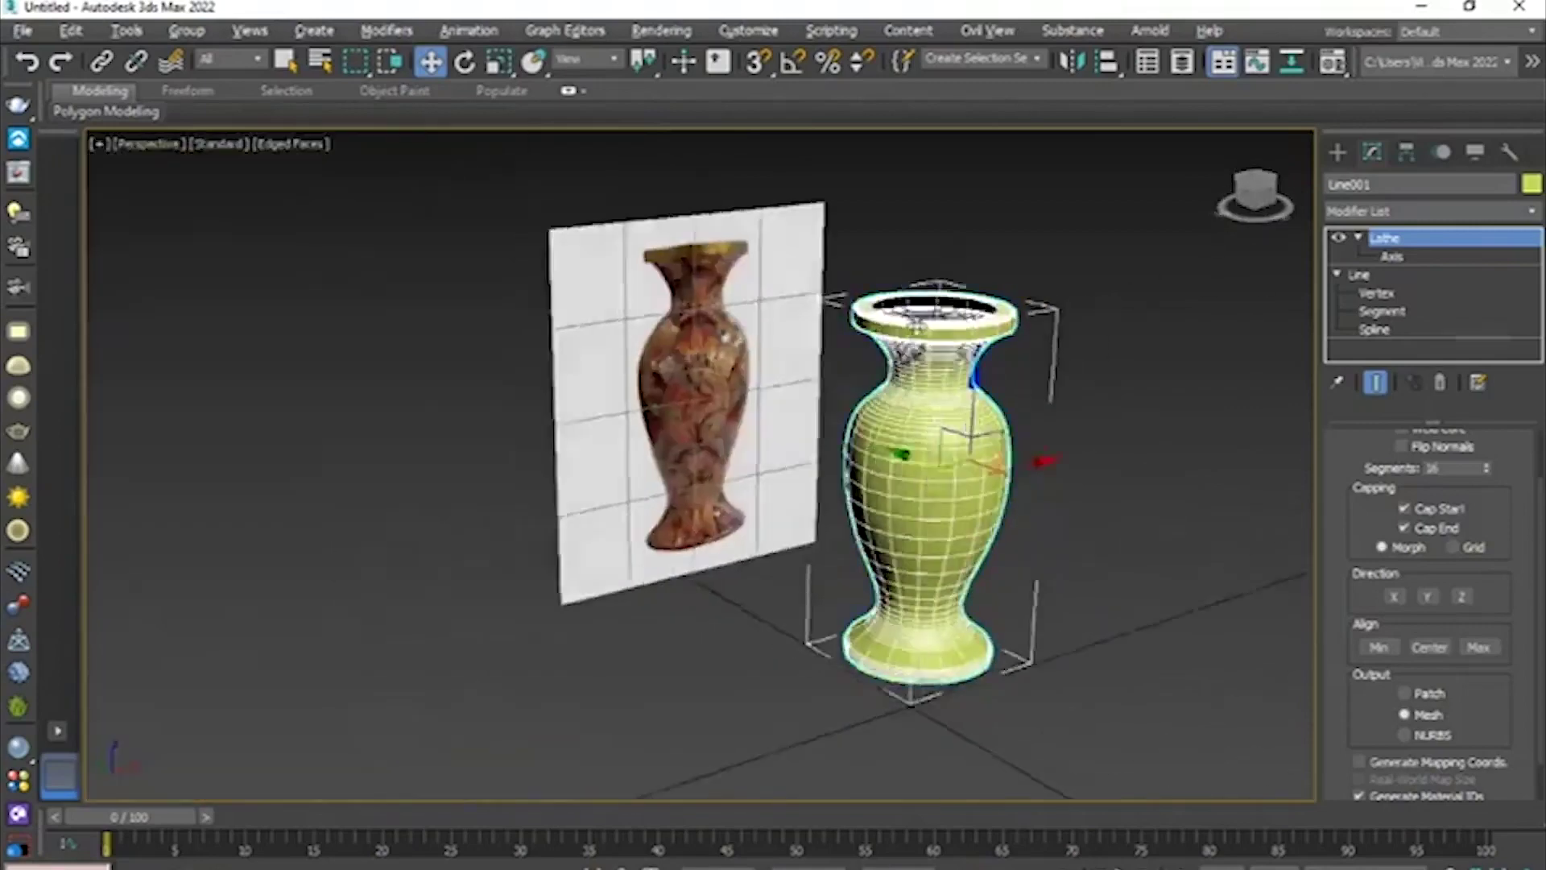
{"action": "middle_click_drag", "start_coordinate": [917, 327], "coordinate": [880, 335], "text": "alt"}
{"action": "middle_click_drag", "start_coordinate": [756, 322], "coordinate": [842, 375], "text": "alt"}
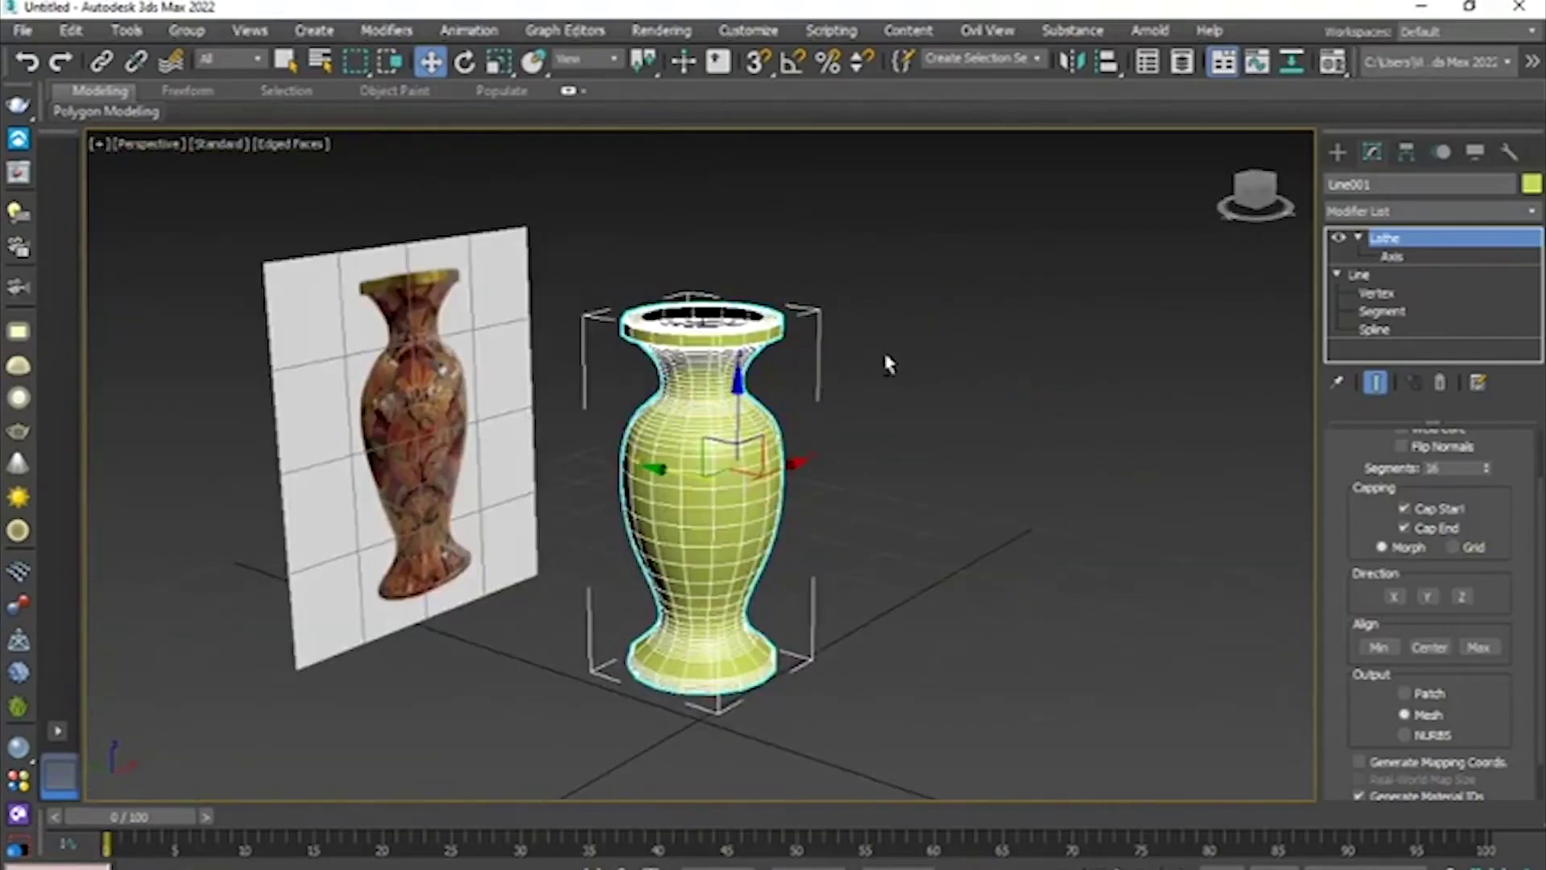